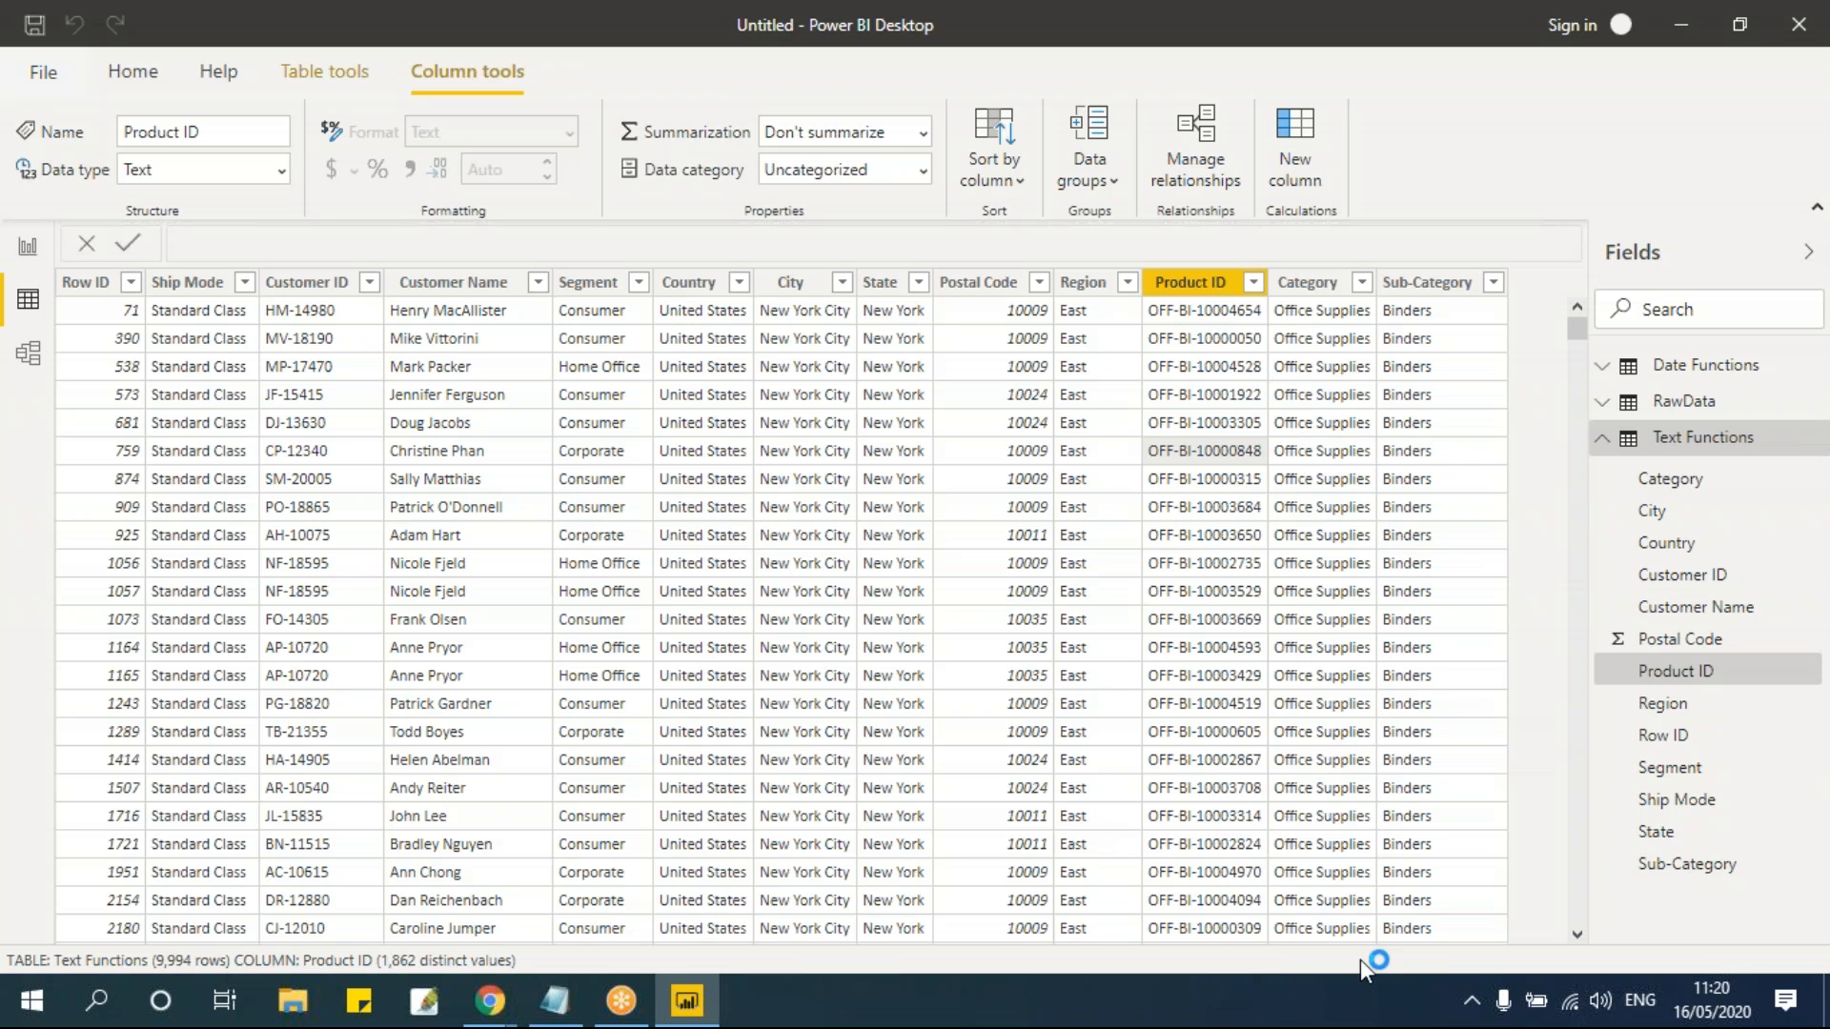
pyautogui.click(1300, 371)
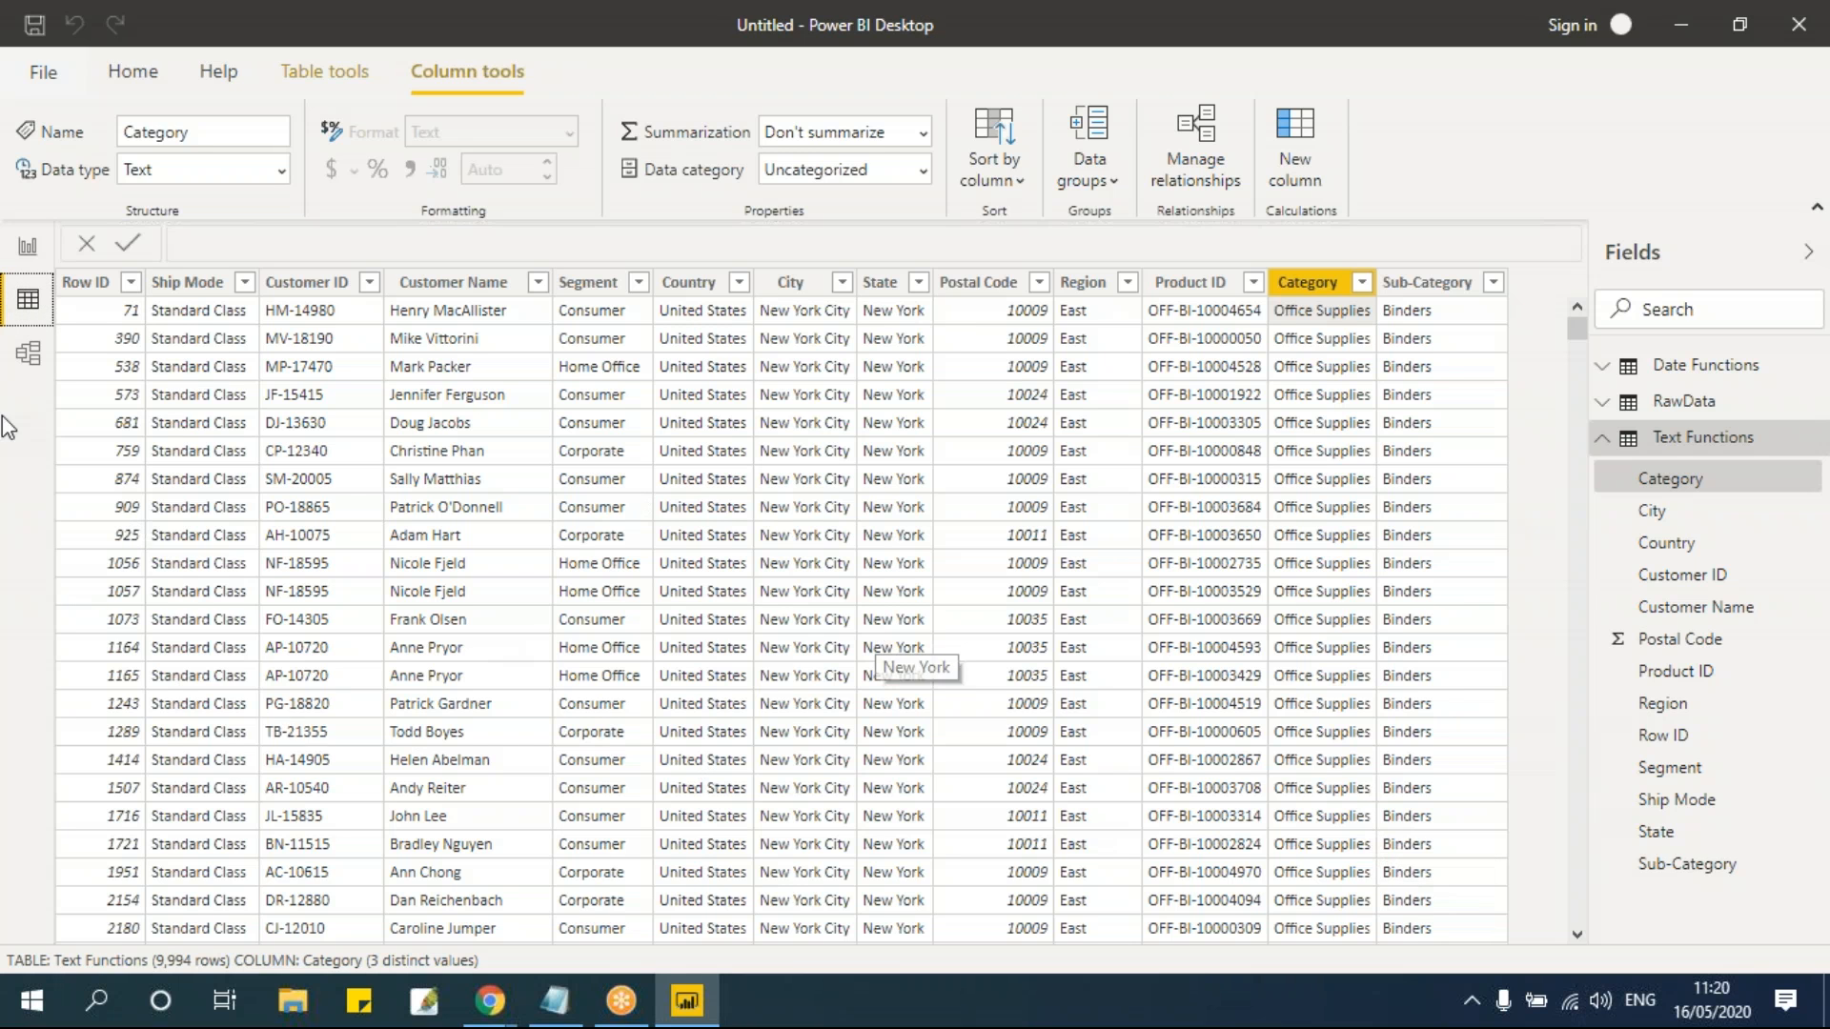
pyautogui.click(364, 84)
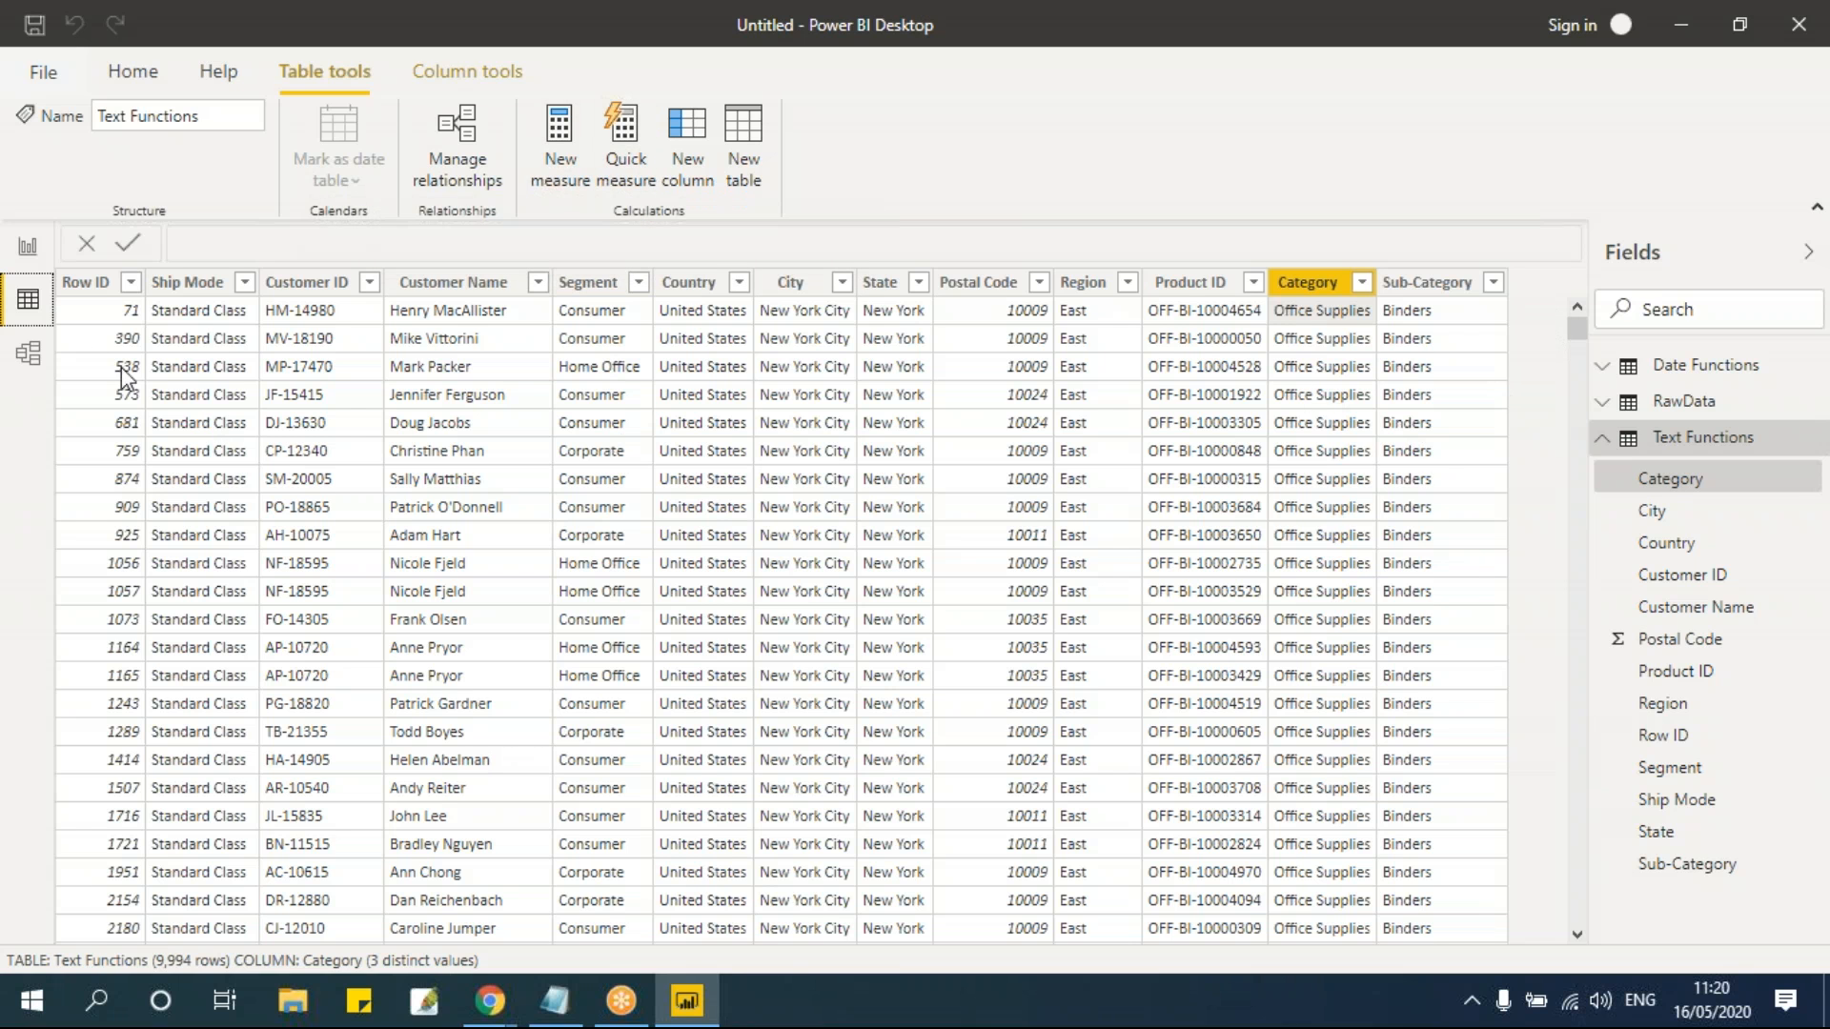
pyautogui.click(27, 246)
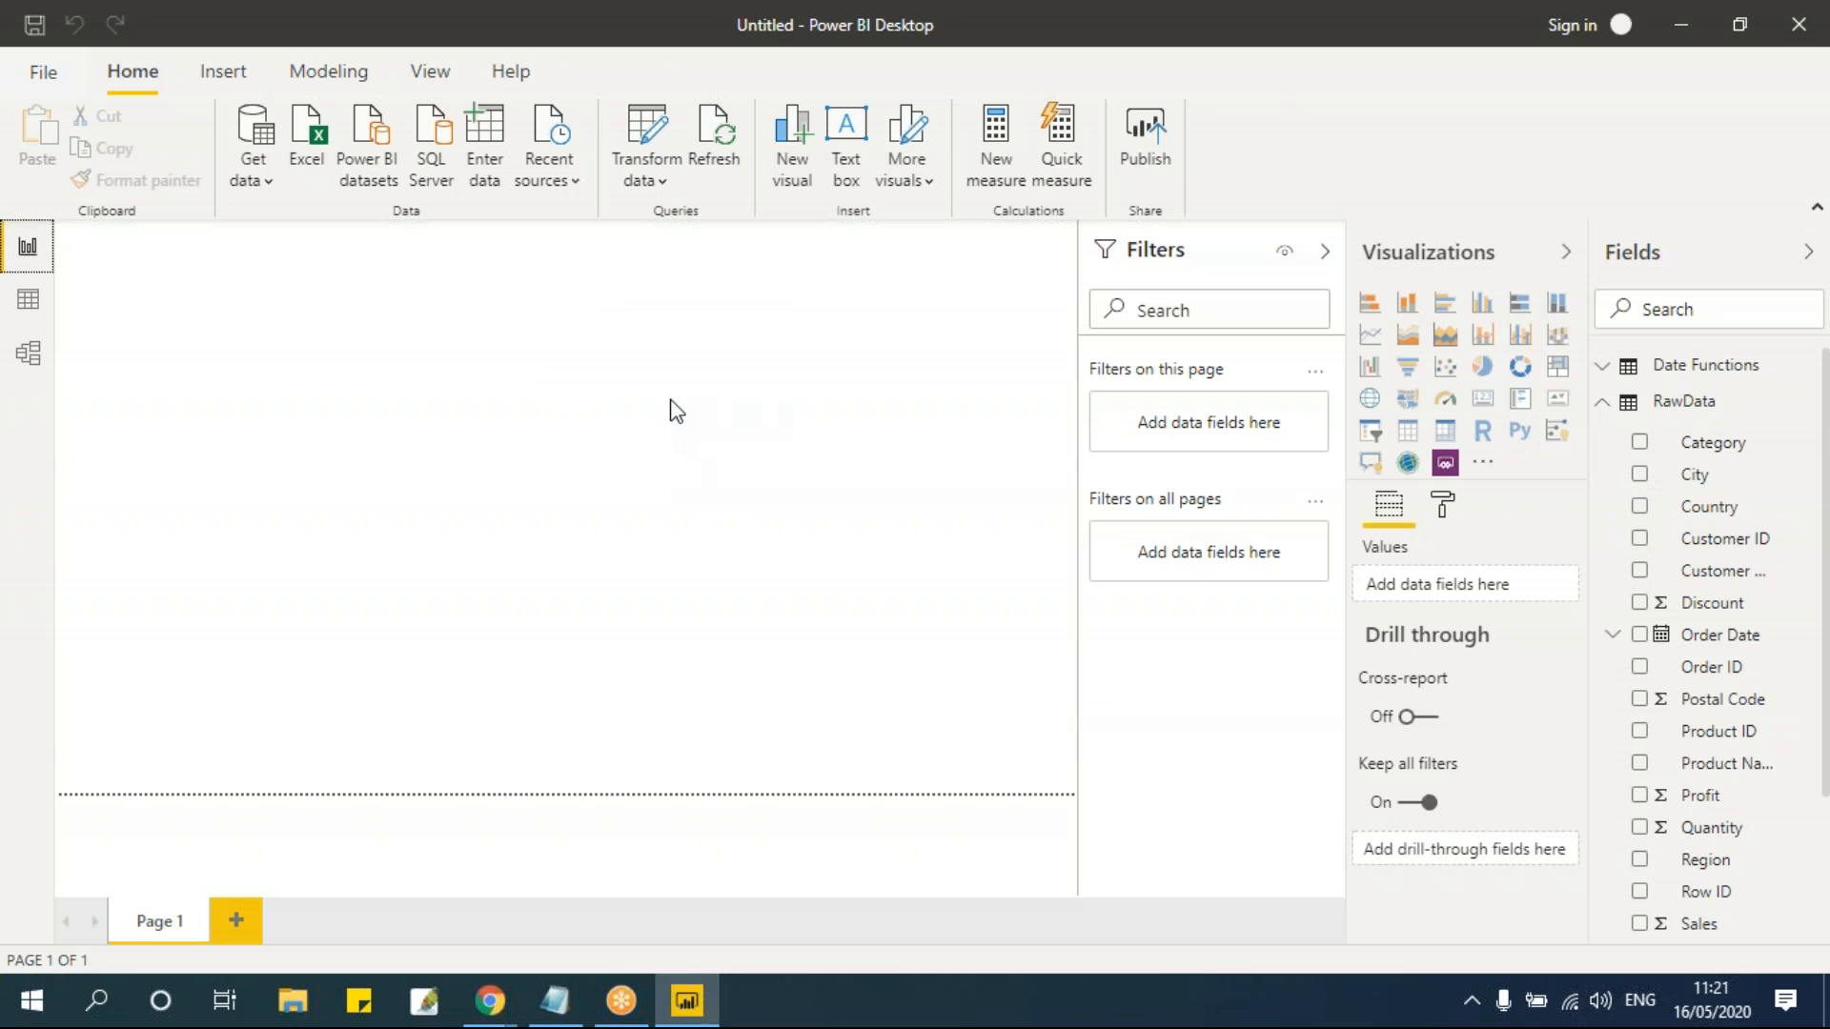
pyautogui.click(28, 299)
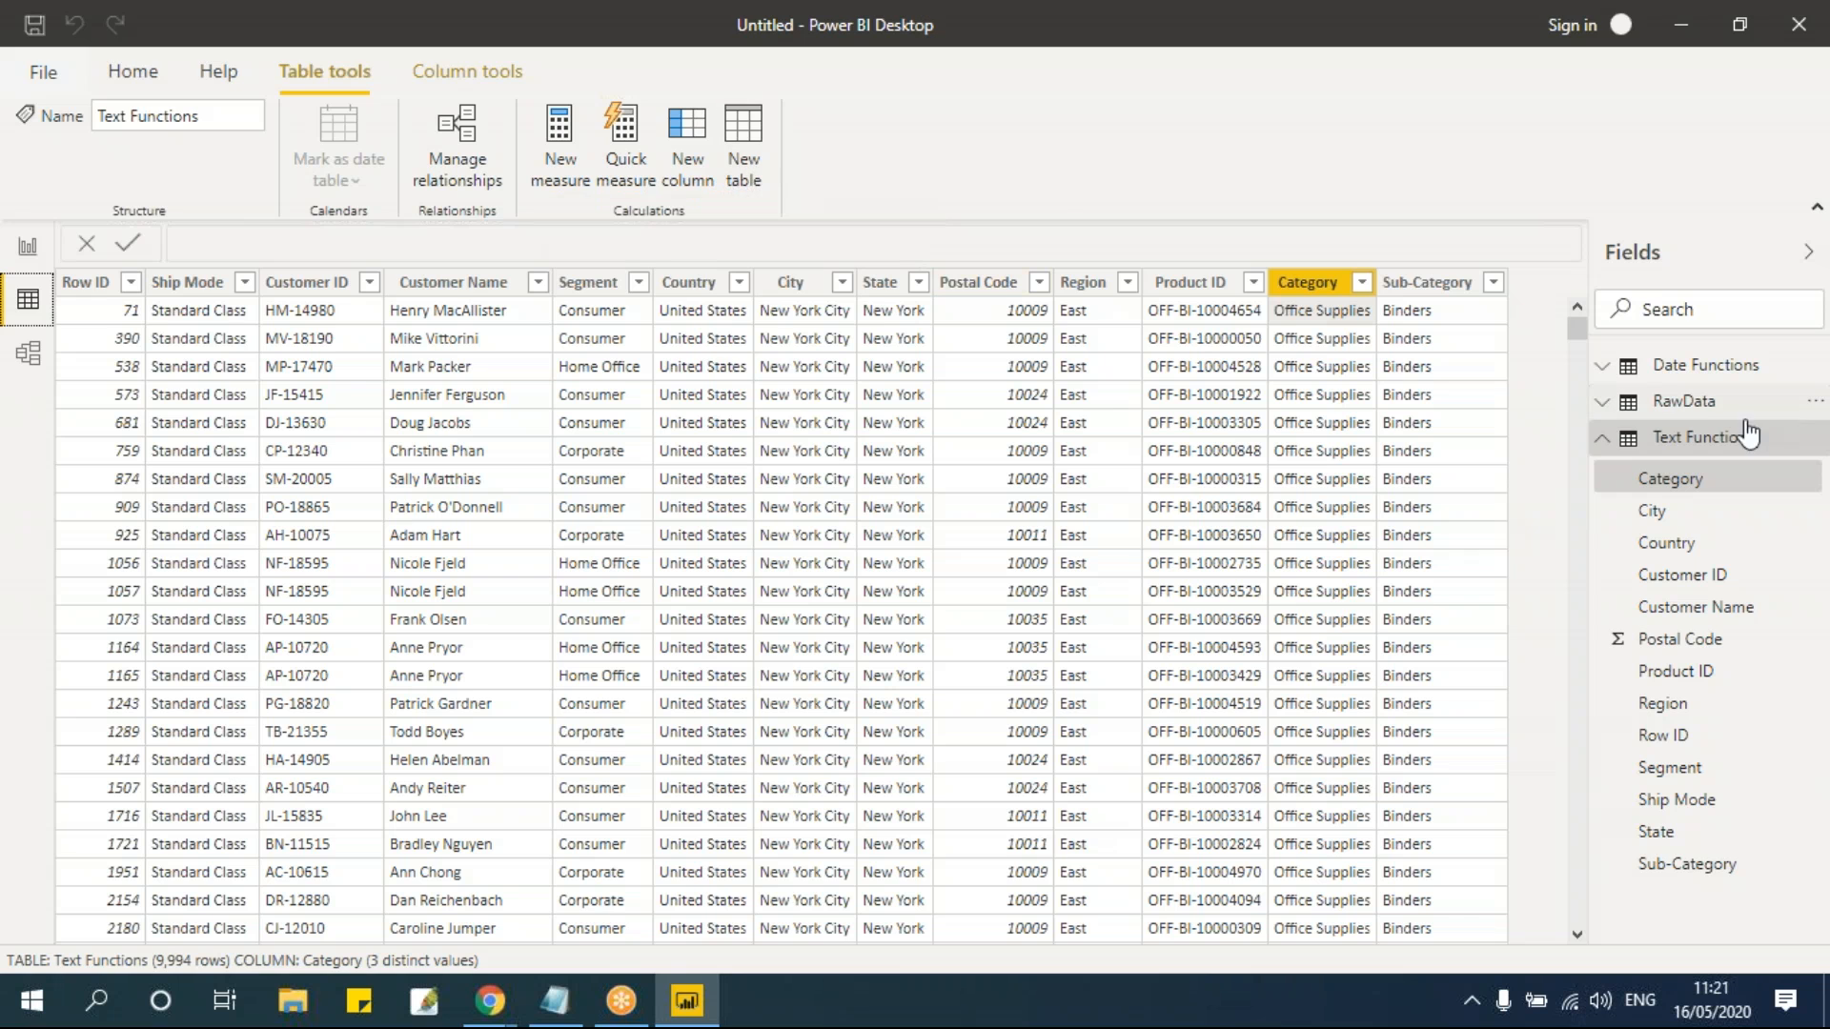
pyautogui.click(1721, 443)
pyautogui.click(1721, 444)
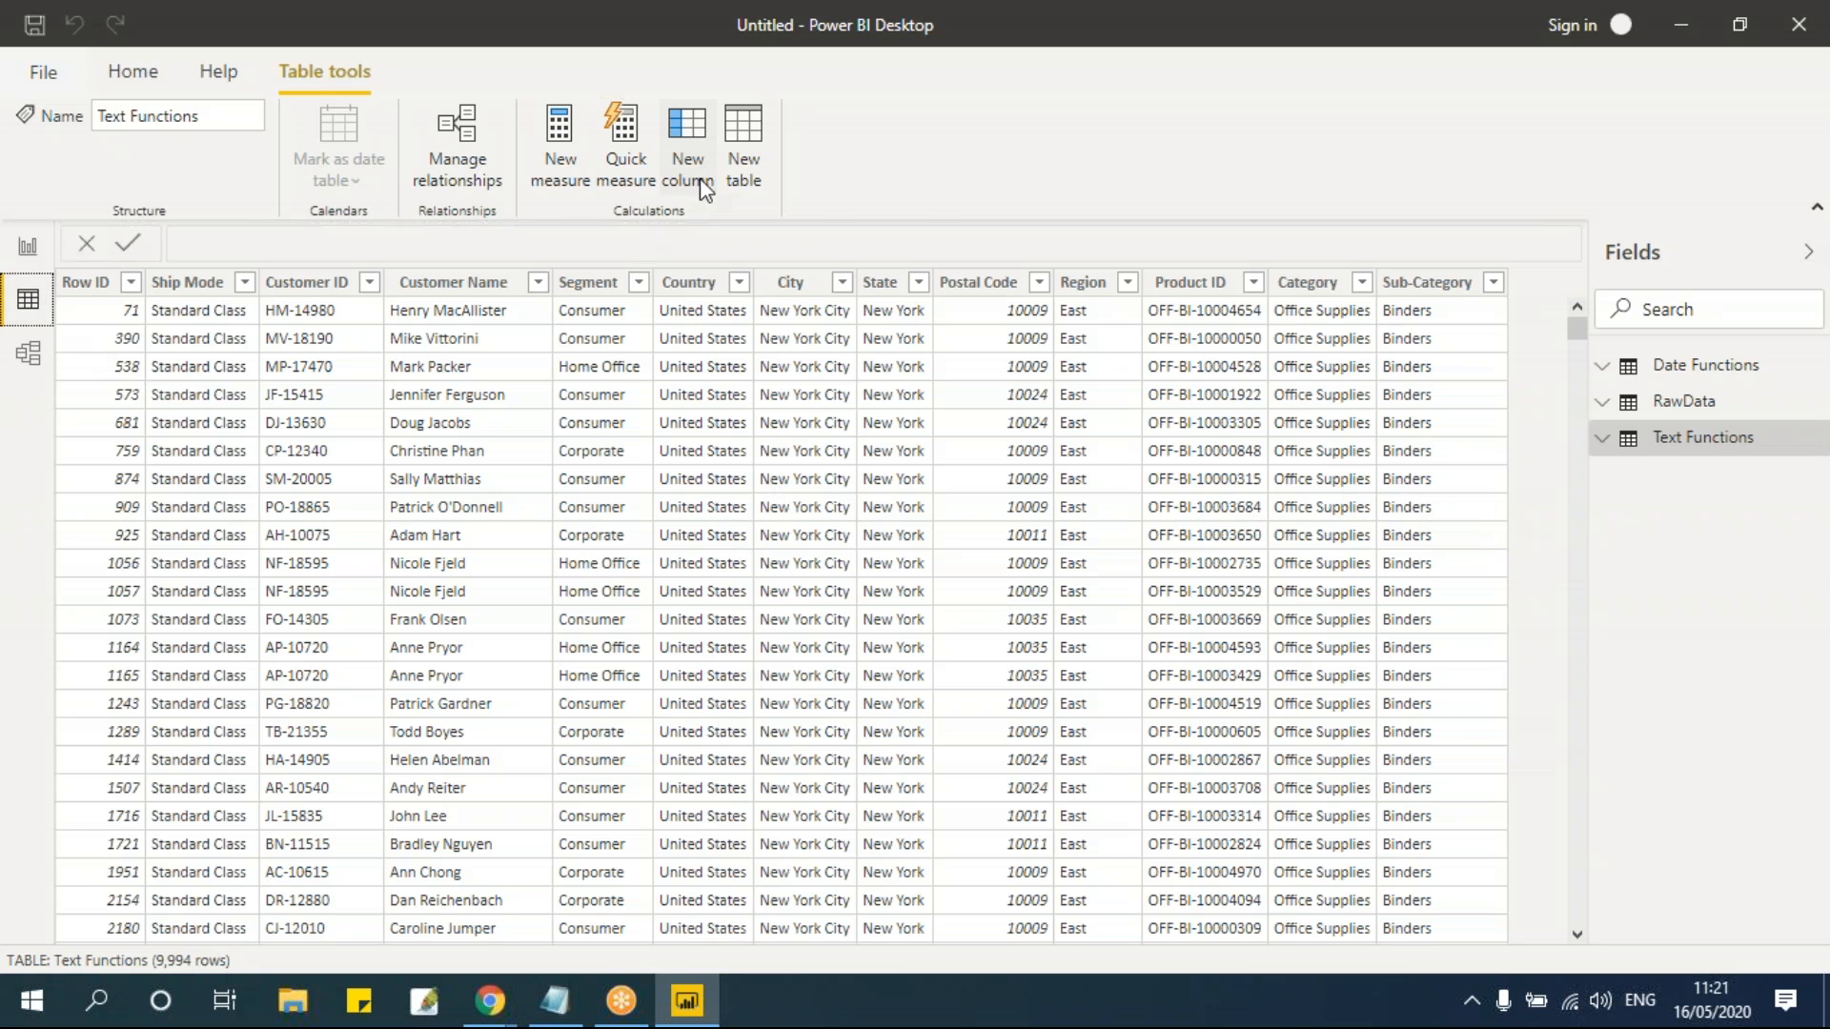
# Step: Switch to the DAX Functions notes in Notepad, review the text function formulas, and return to Power BI Desktop
pyautogui.click(555, 999)
pyautogui.scroll(6, 599, 599)
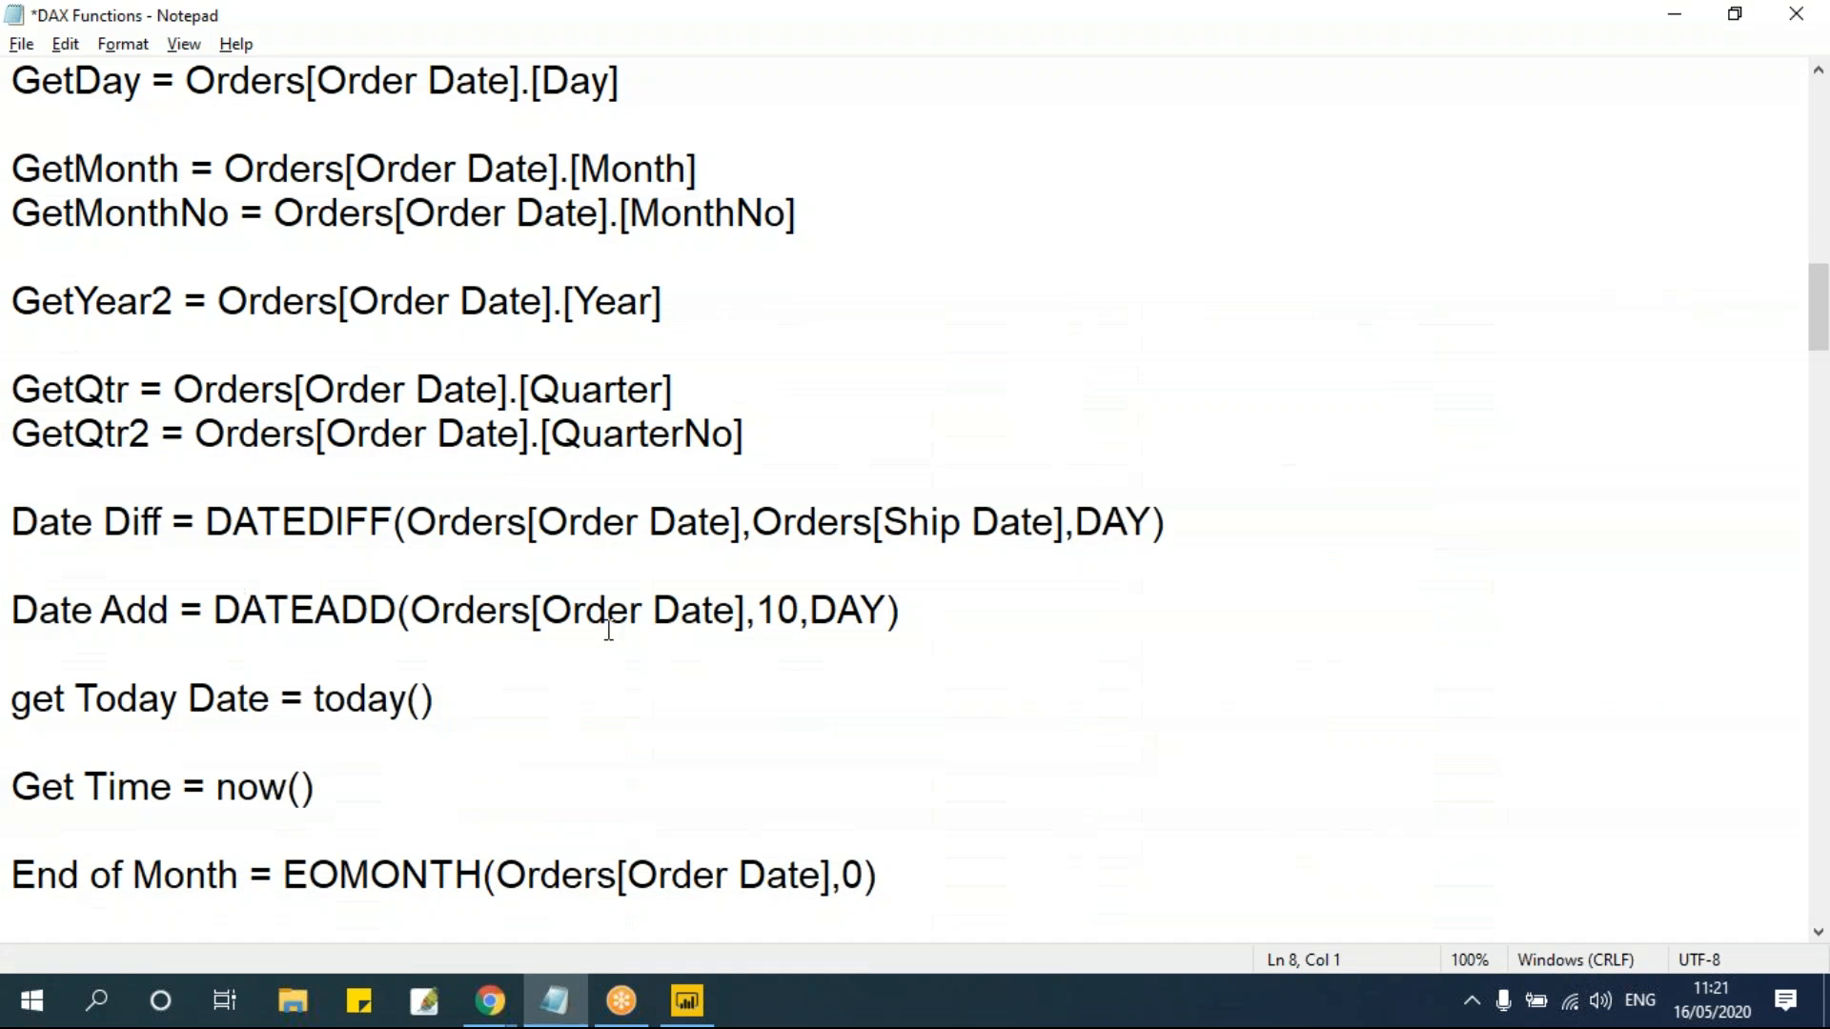
pyautogui.click(526, 310)
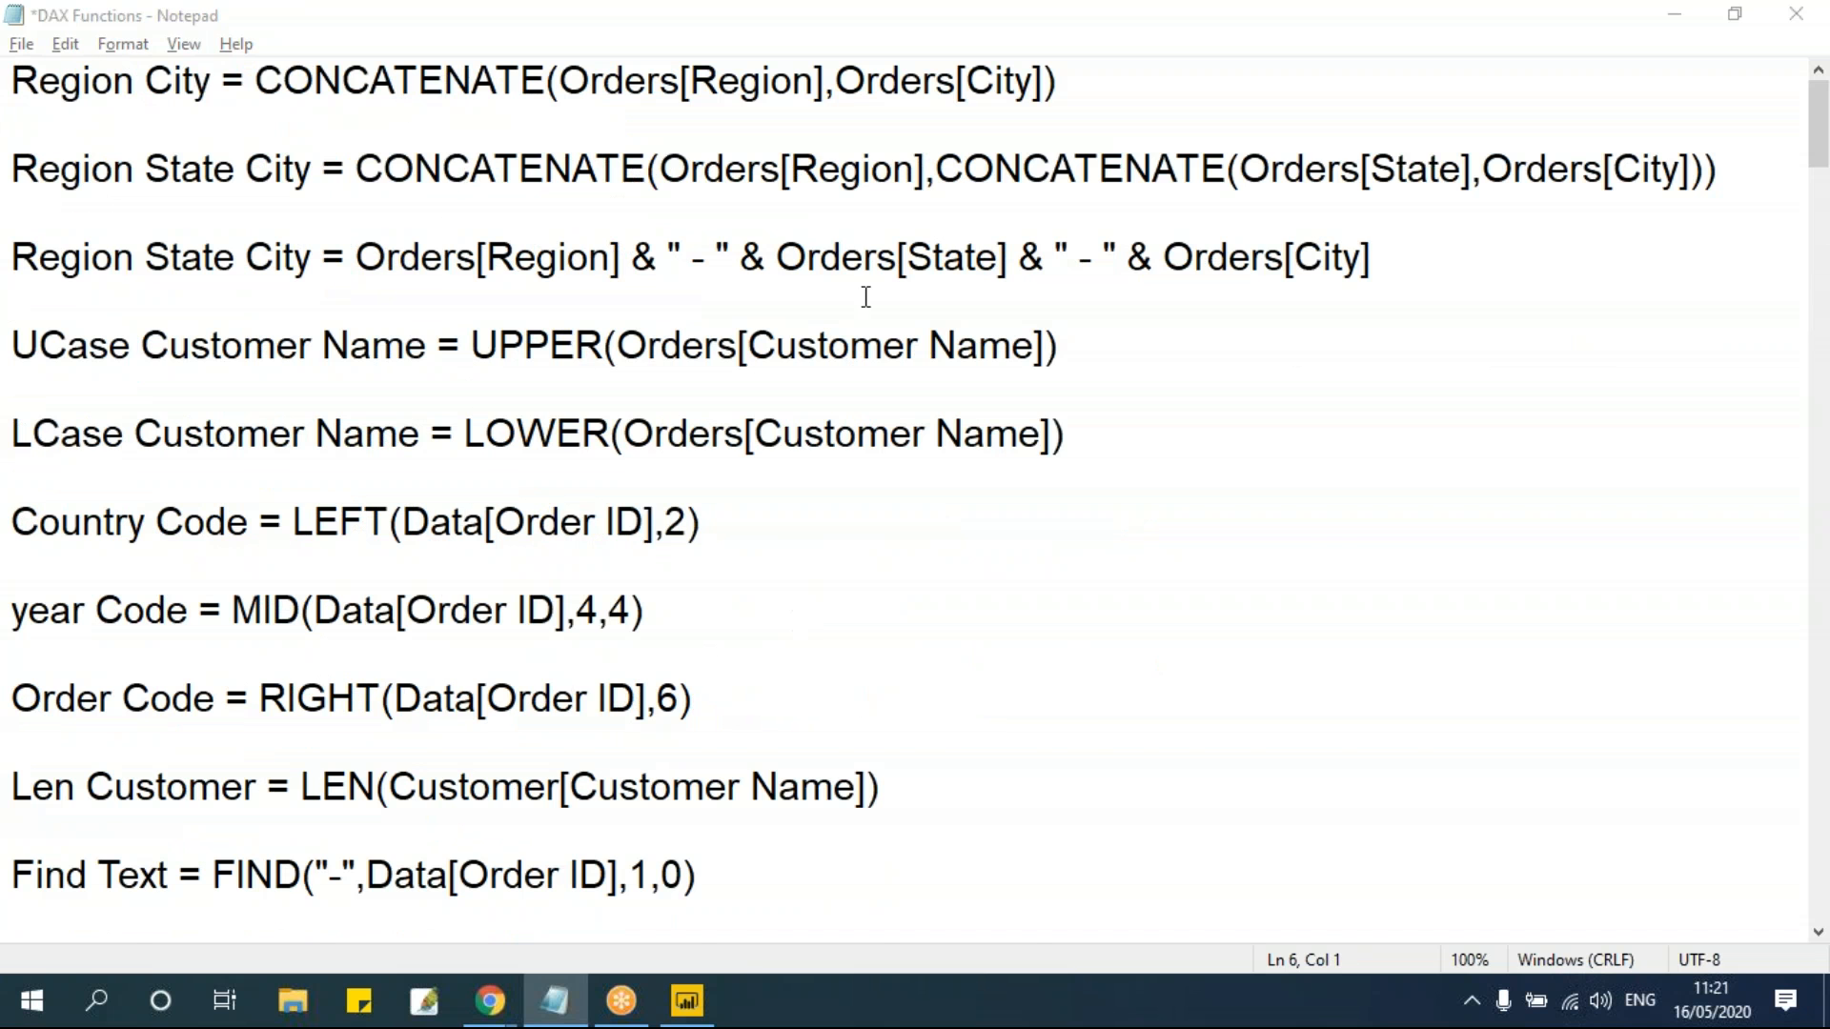
pyautogui.hotkey('alt', 'Tab')
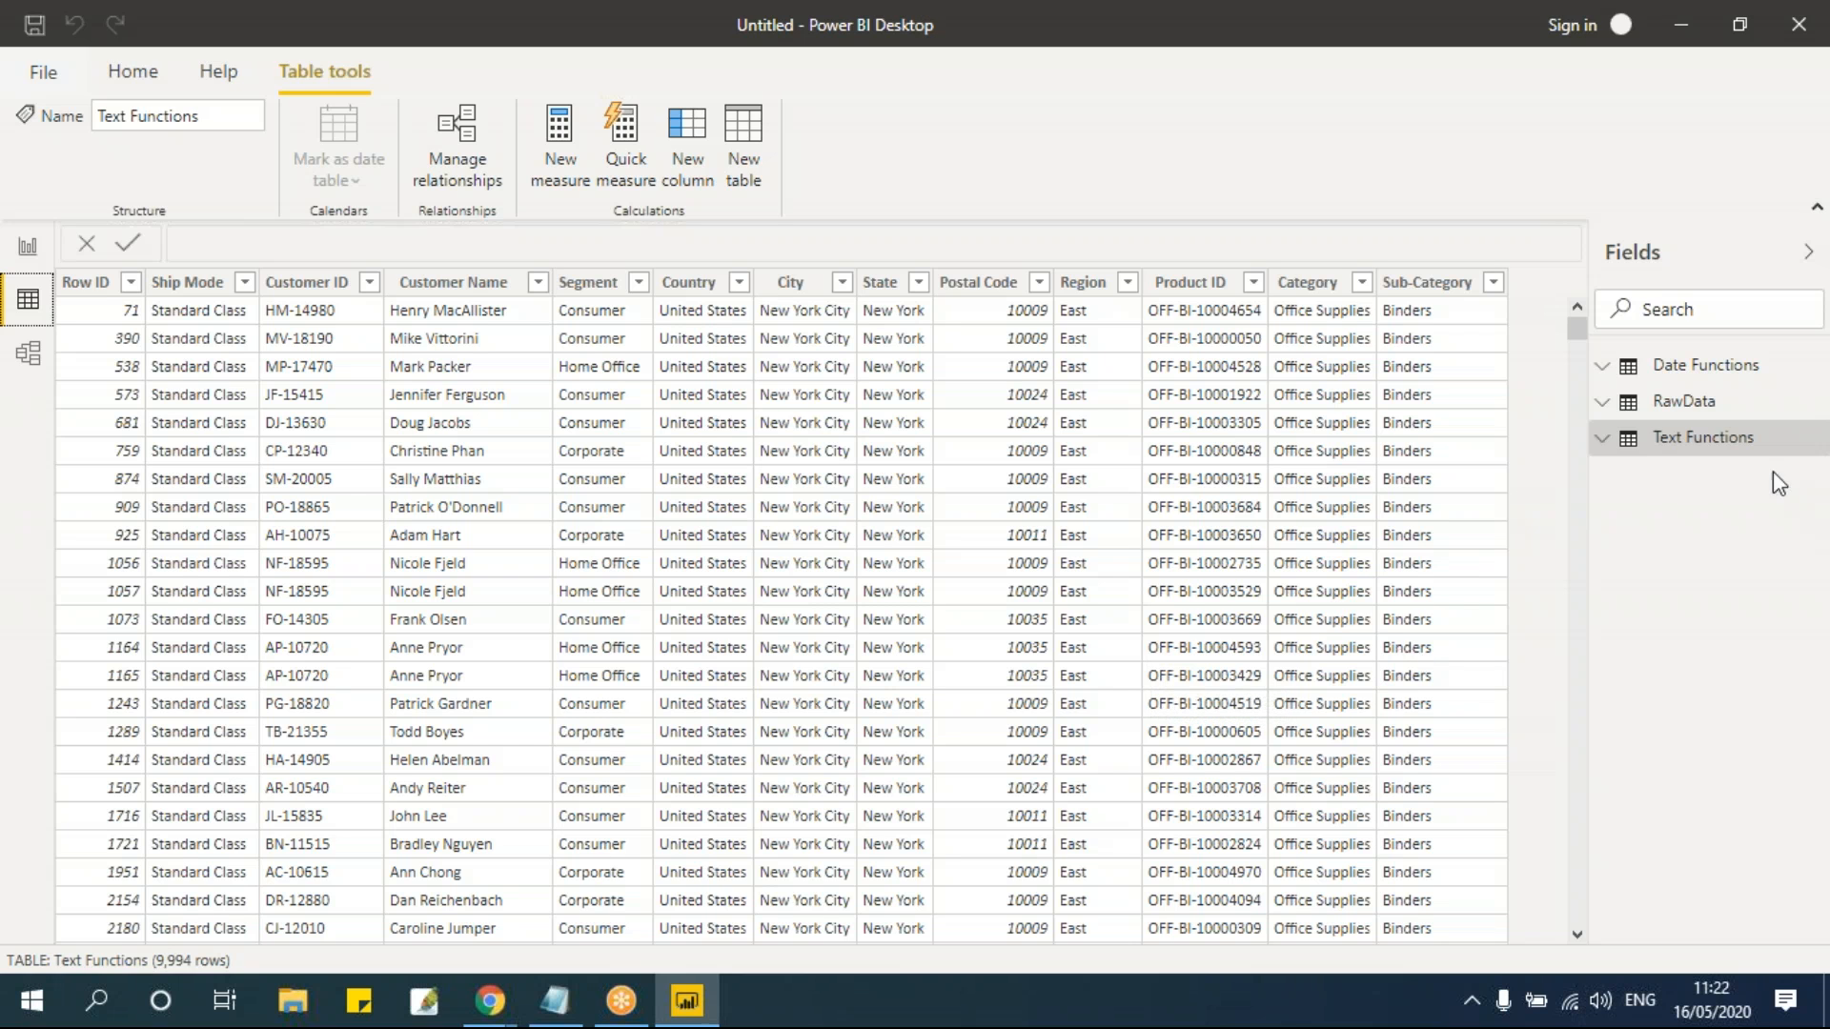
# Step: Add a calculated column to the Text Functions table and name it Region State
pyautogui.click(1608, 455)
pyautogui.click(695, 167)
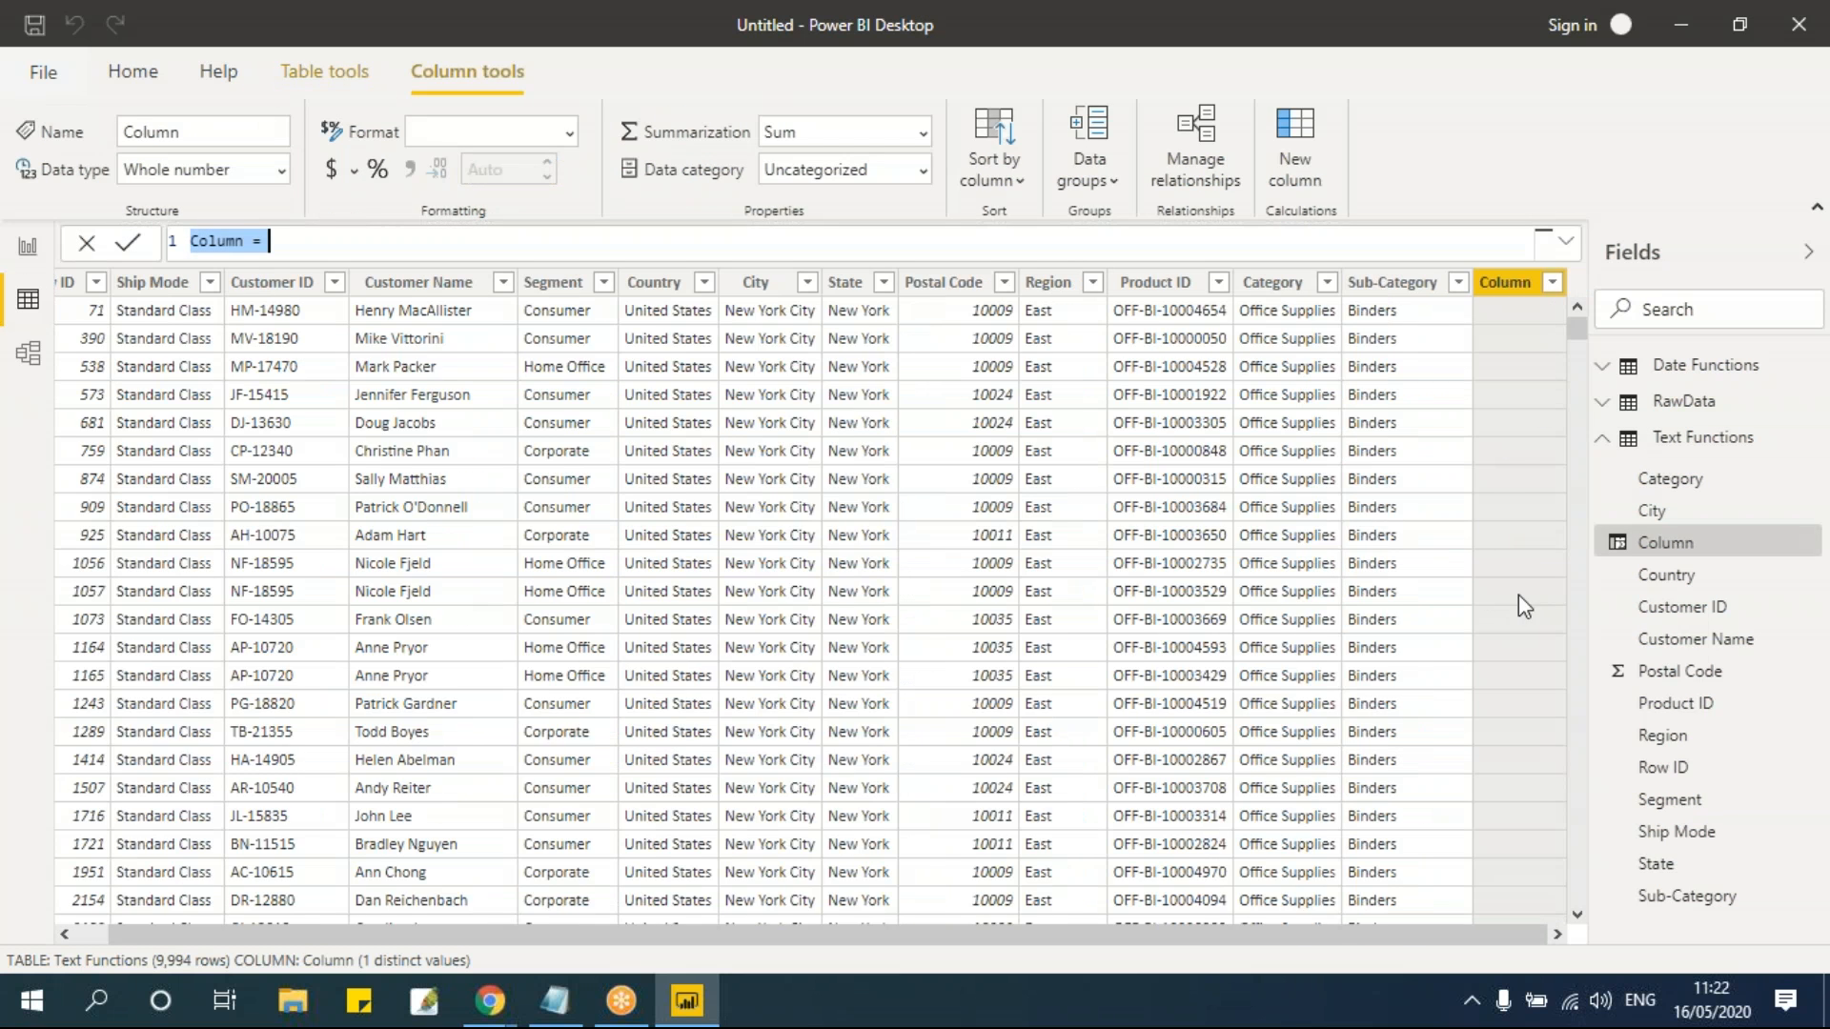
pyautogui.click(323, 240)
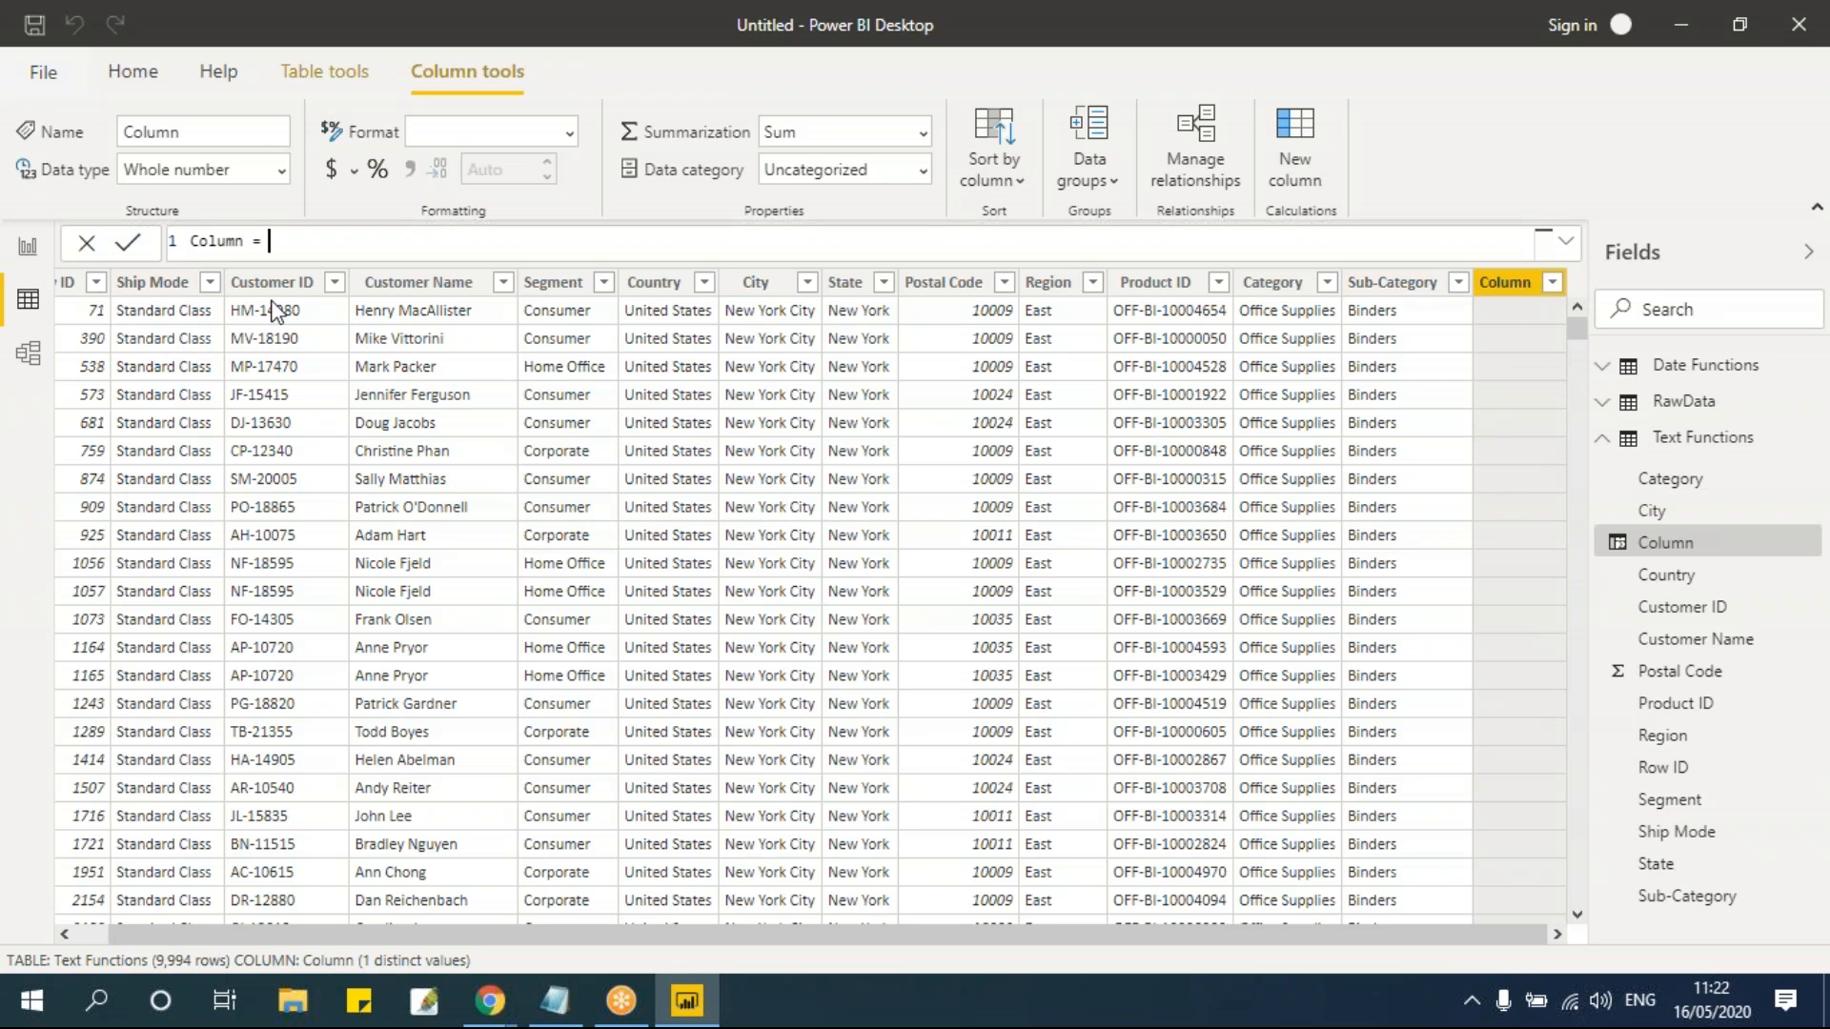
pyautogui.doubleClick(245, 242)
pyautogui.click(307, 242)
pyautogui.doubleClick(226, 242)
pyautogui.click(330, 240)
pyautogui.moveTo(245, 242); pyautogui.dragTo(191, 241)
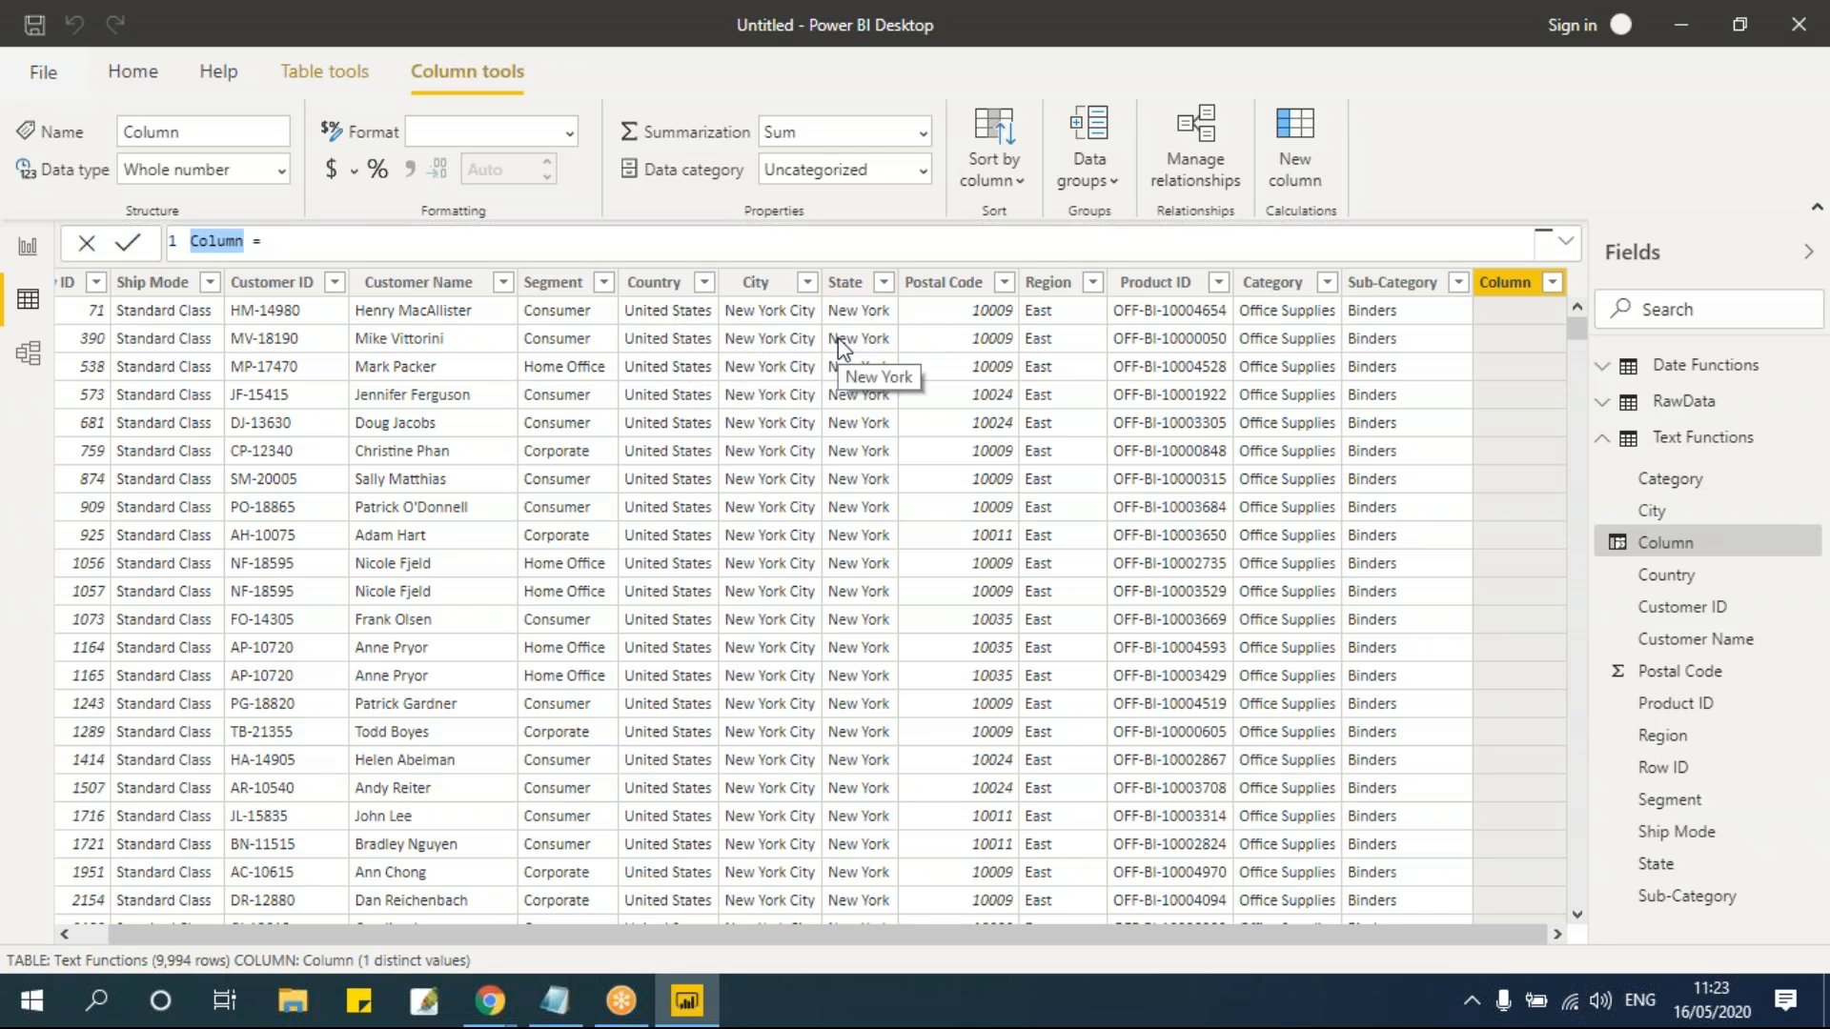
pyautogui.write('Region State')
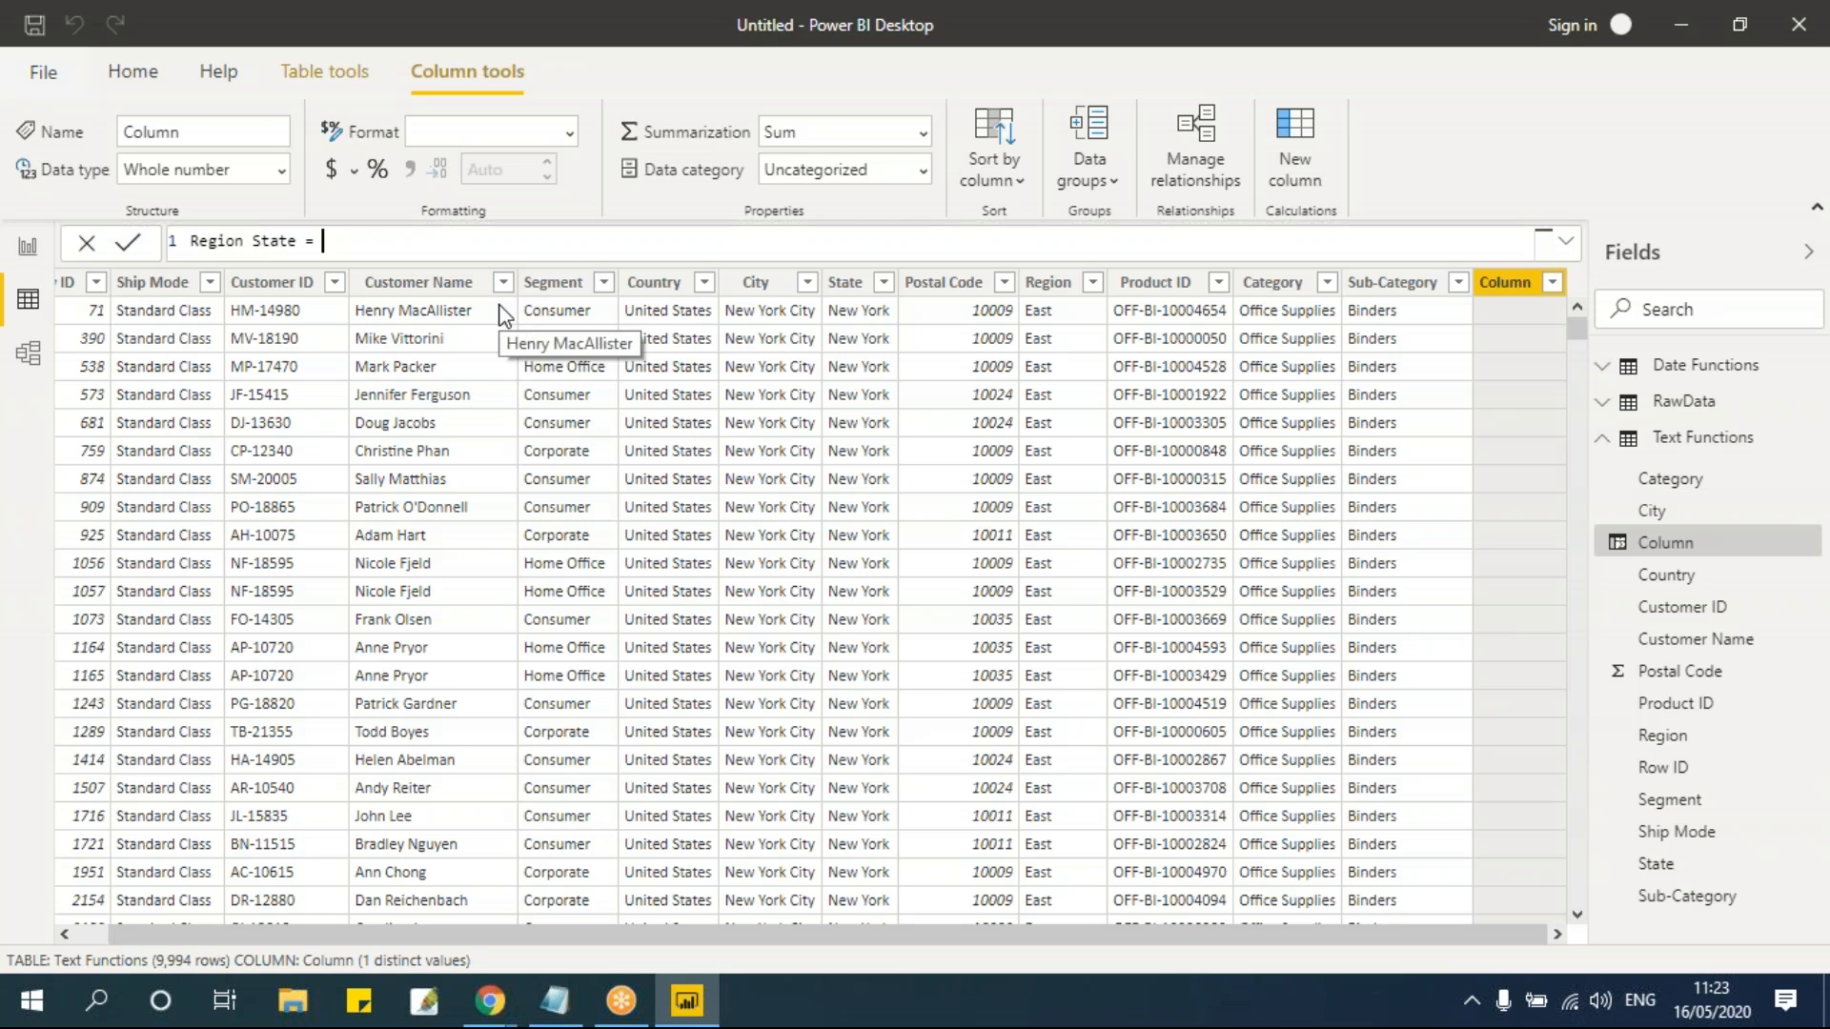
# Step: Define Region State as CONCATENATE('Text Functions'[Region],'Text Functions'[State]) and commit the formula
pyautogui.write('con')
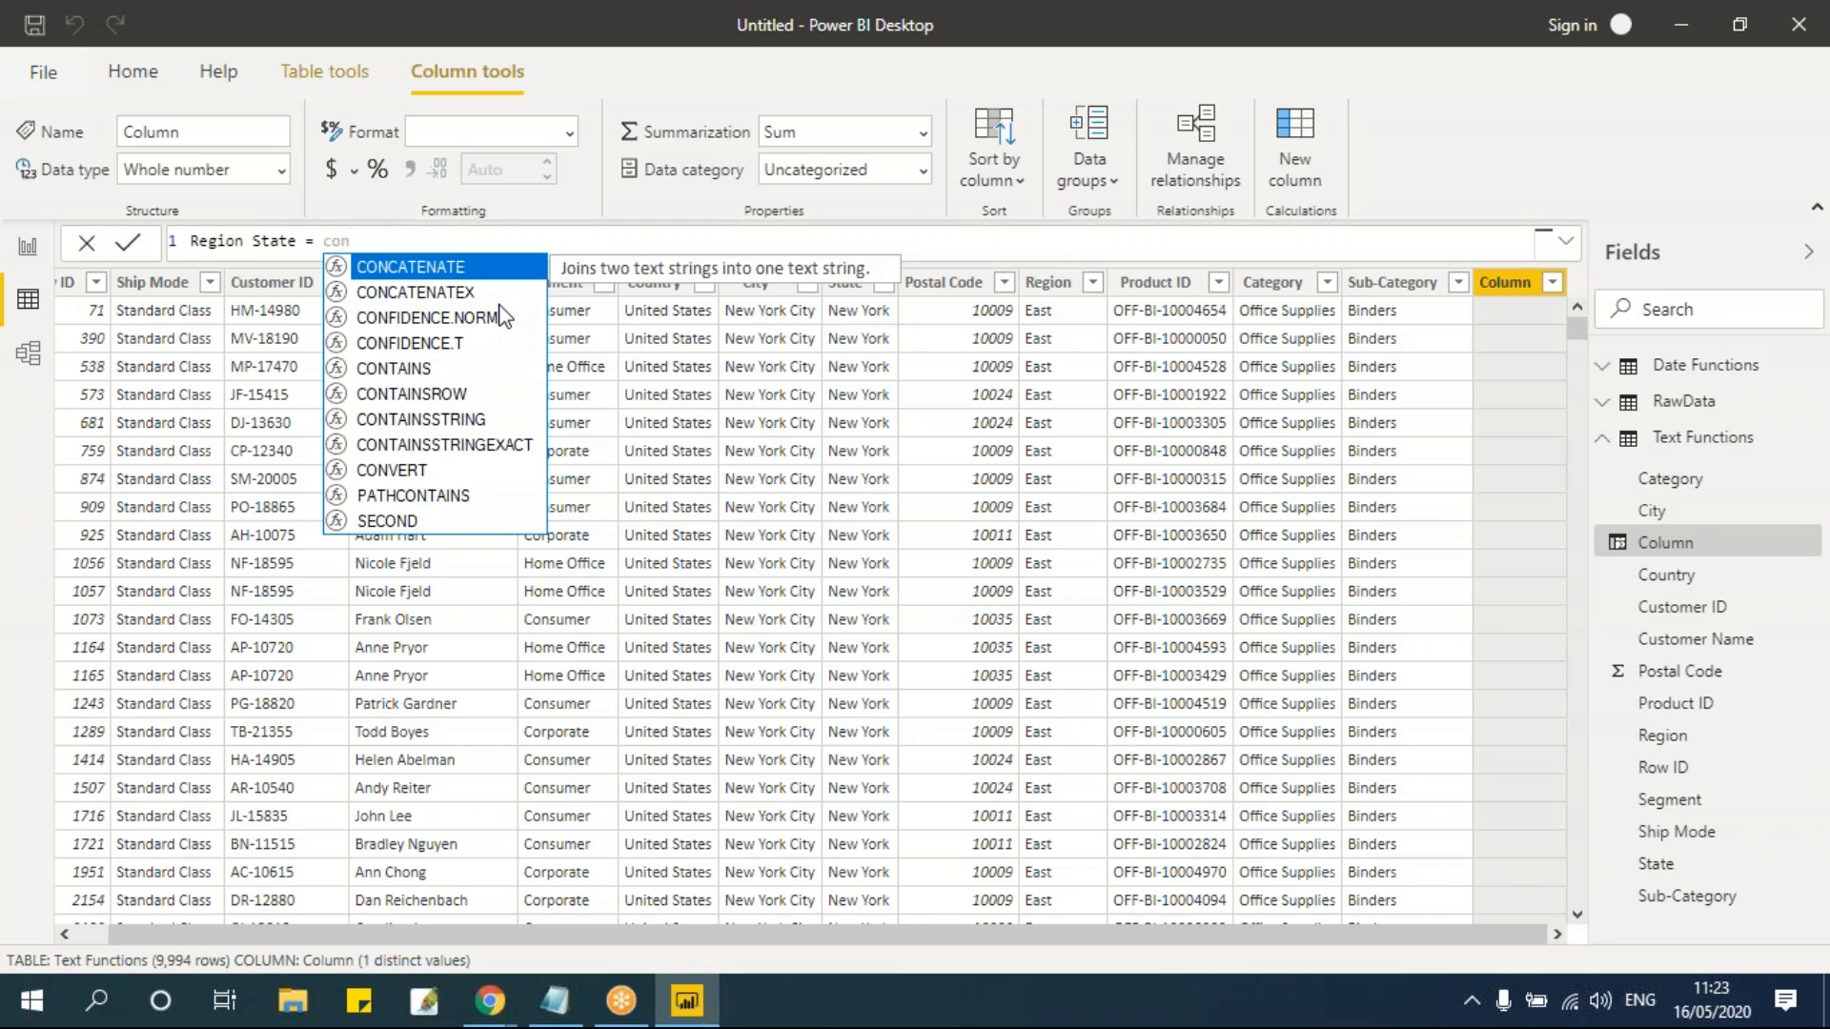
pyautogui.press('Tab')
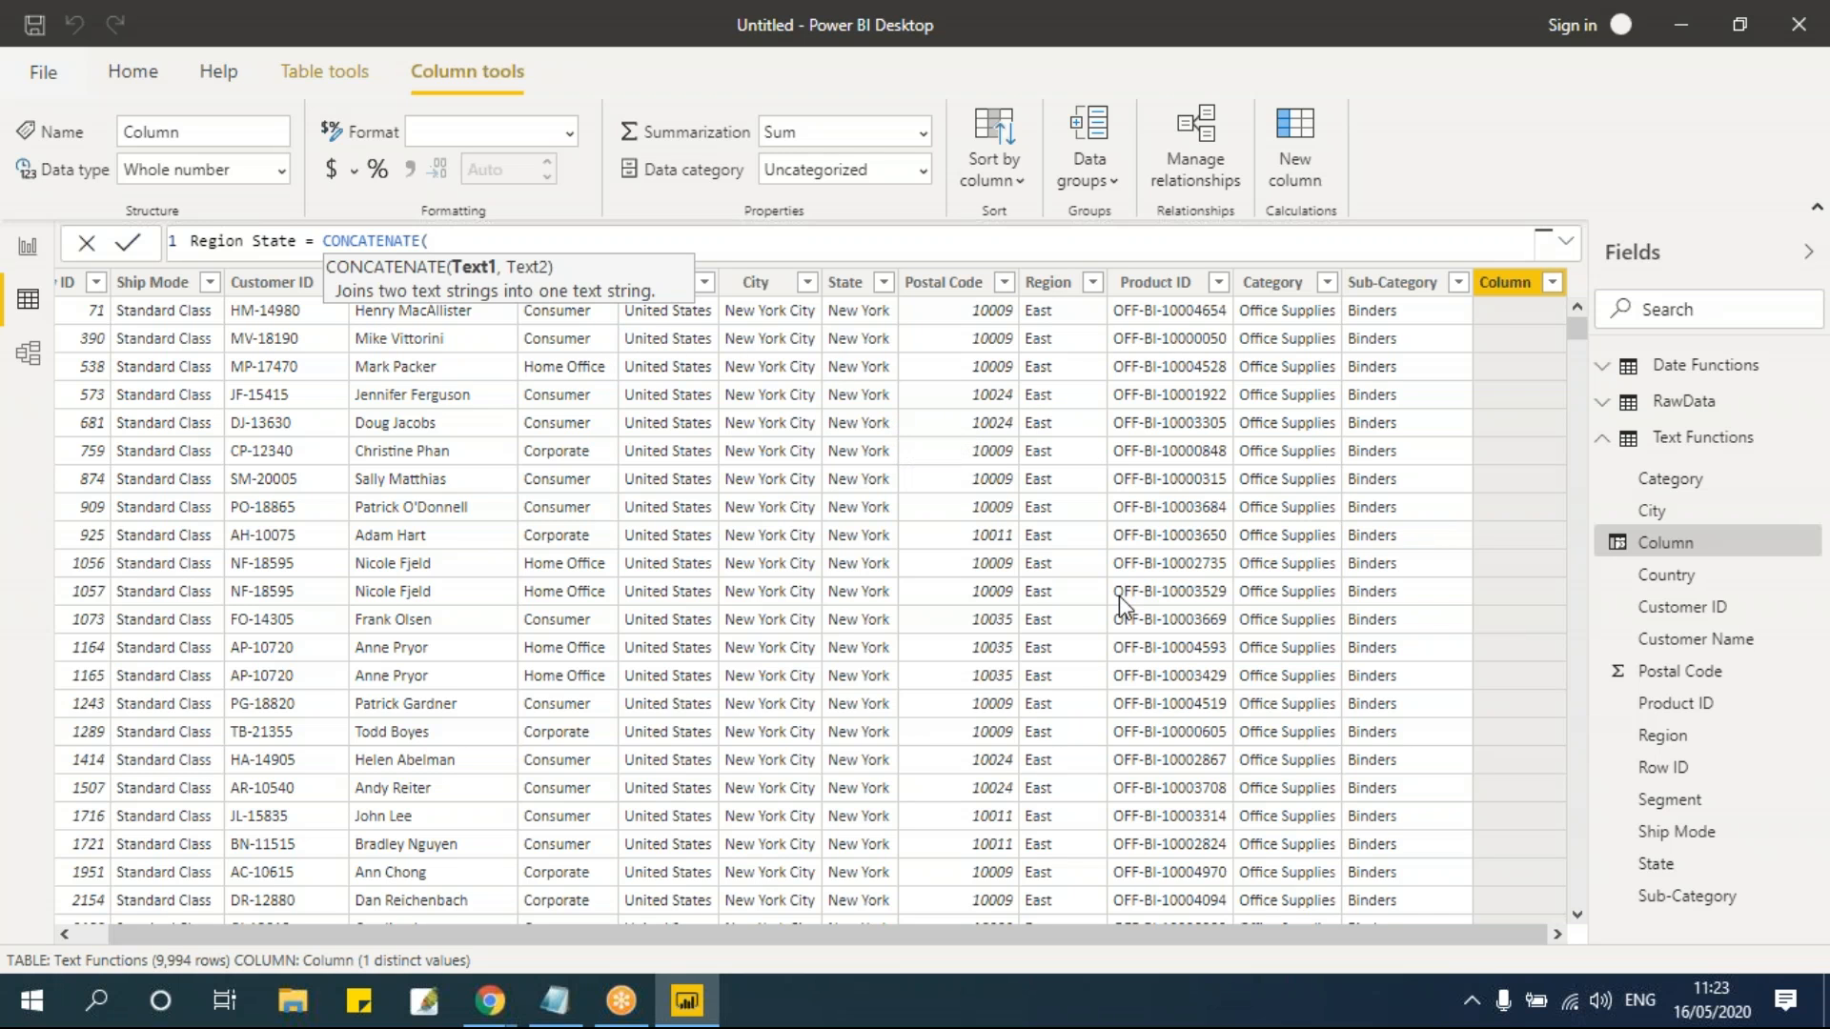
pyautogui.write('reg')
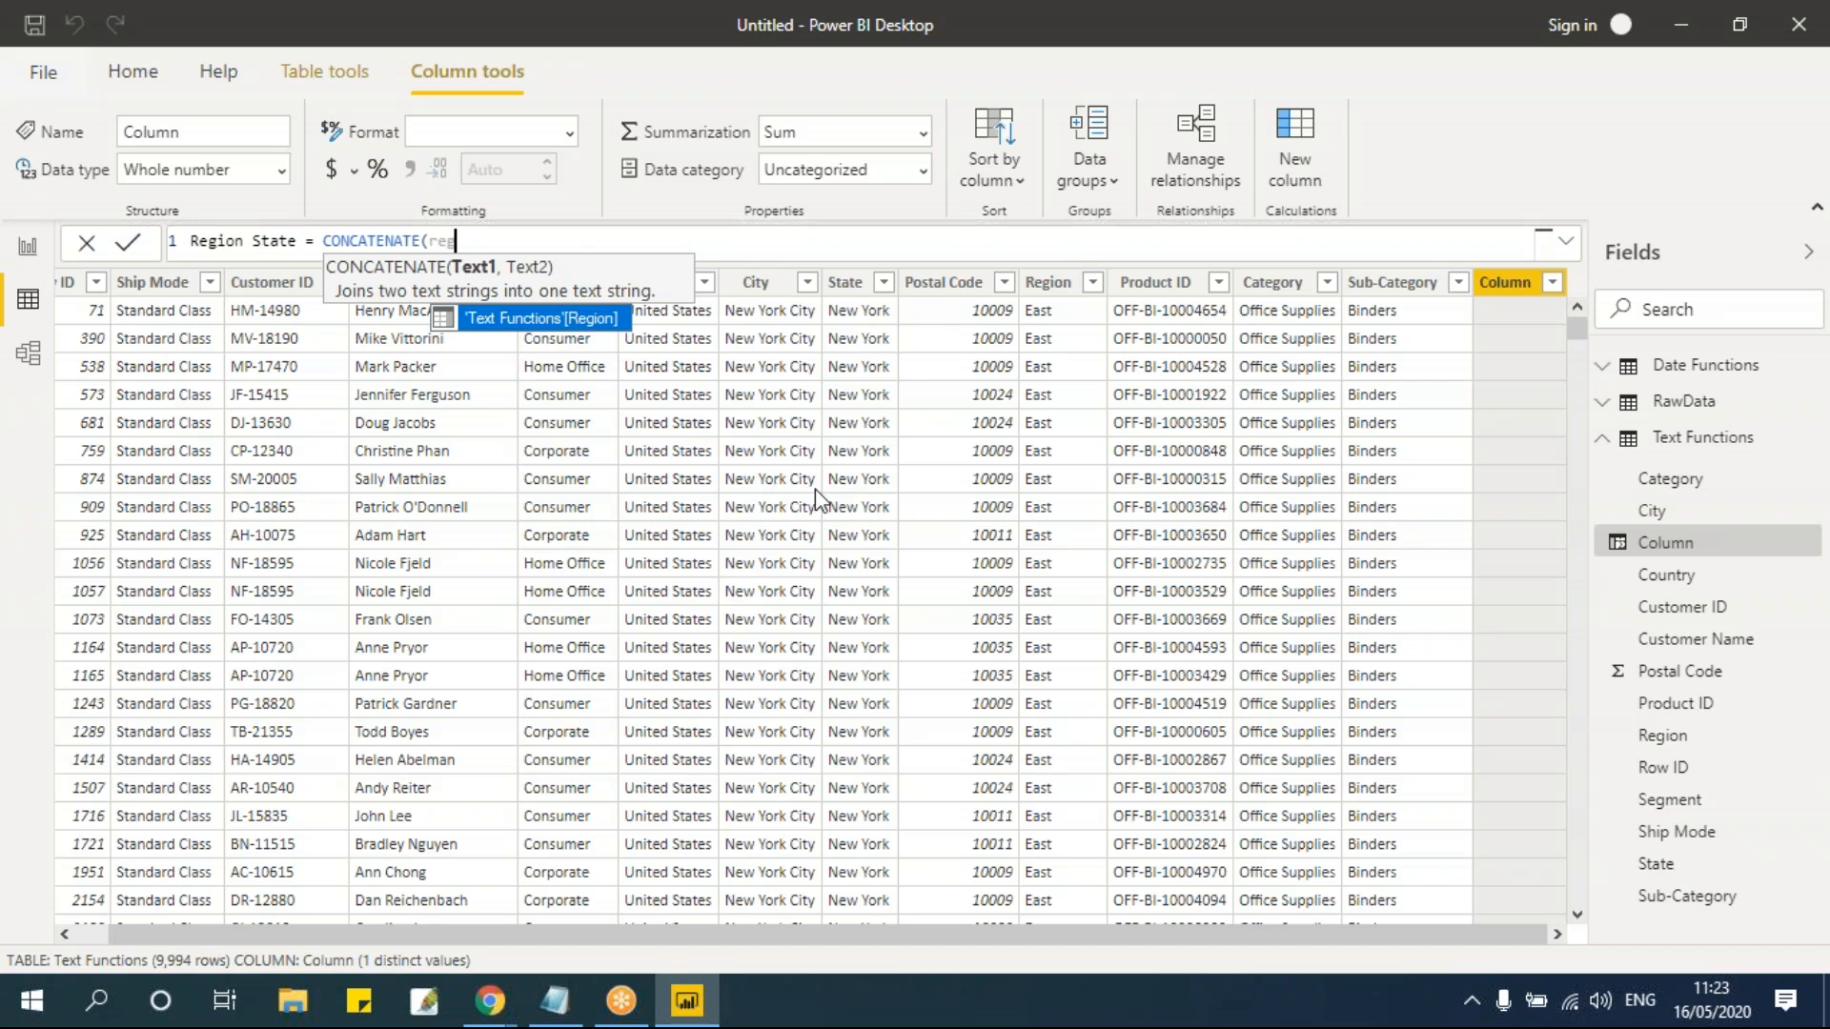
pyautogui.press('Tab')
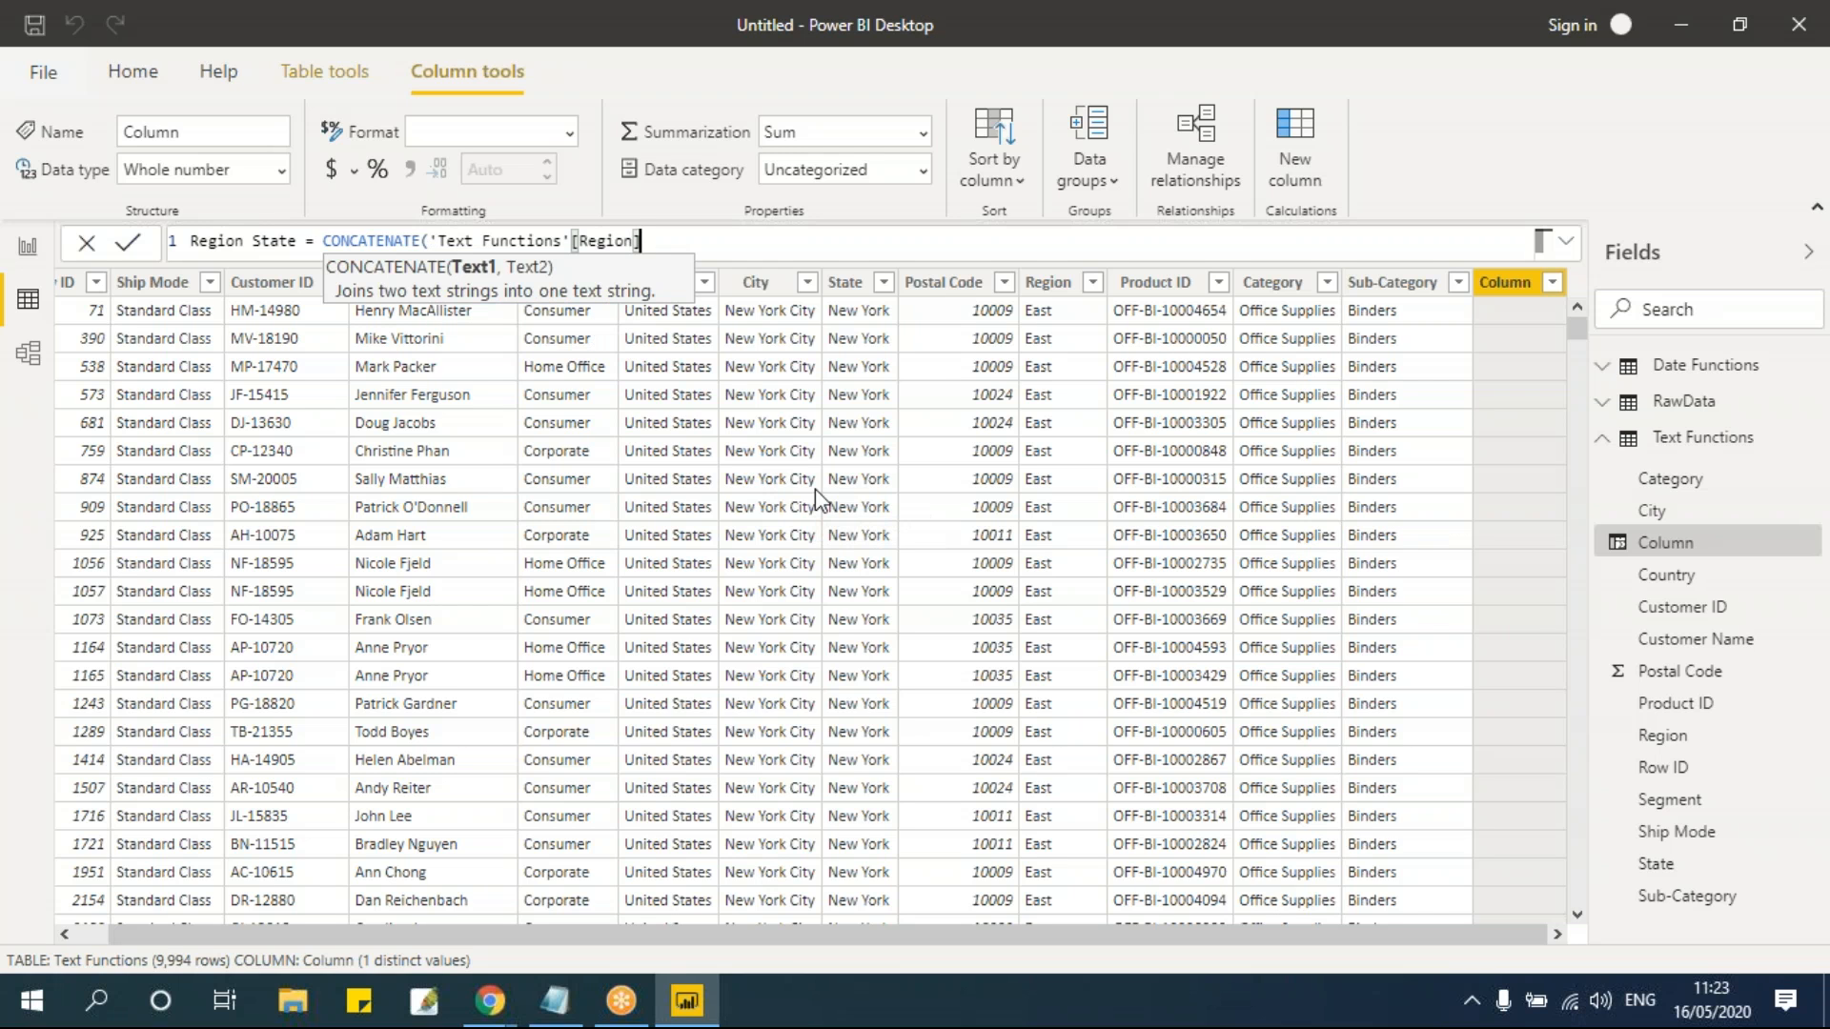
pyautogui.write(',')
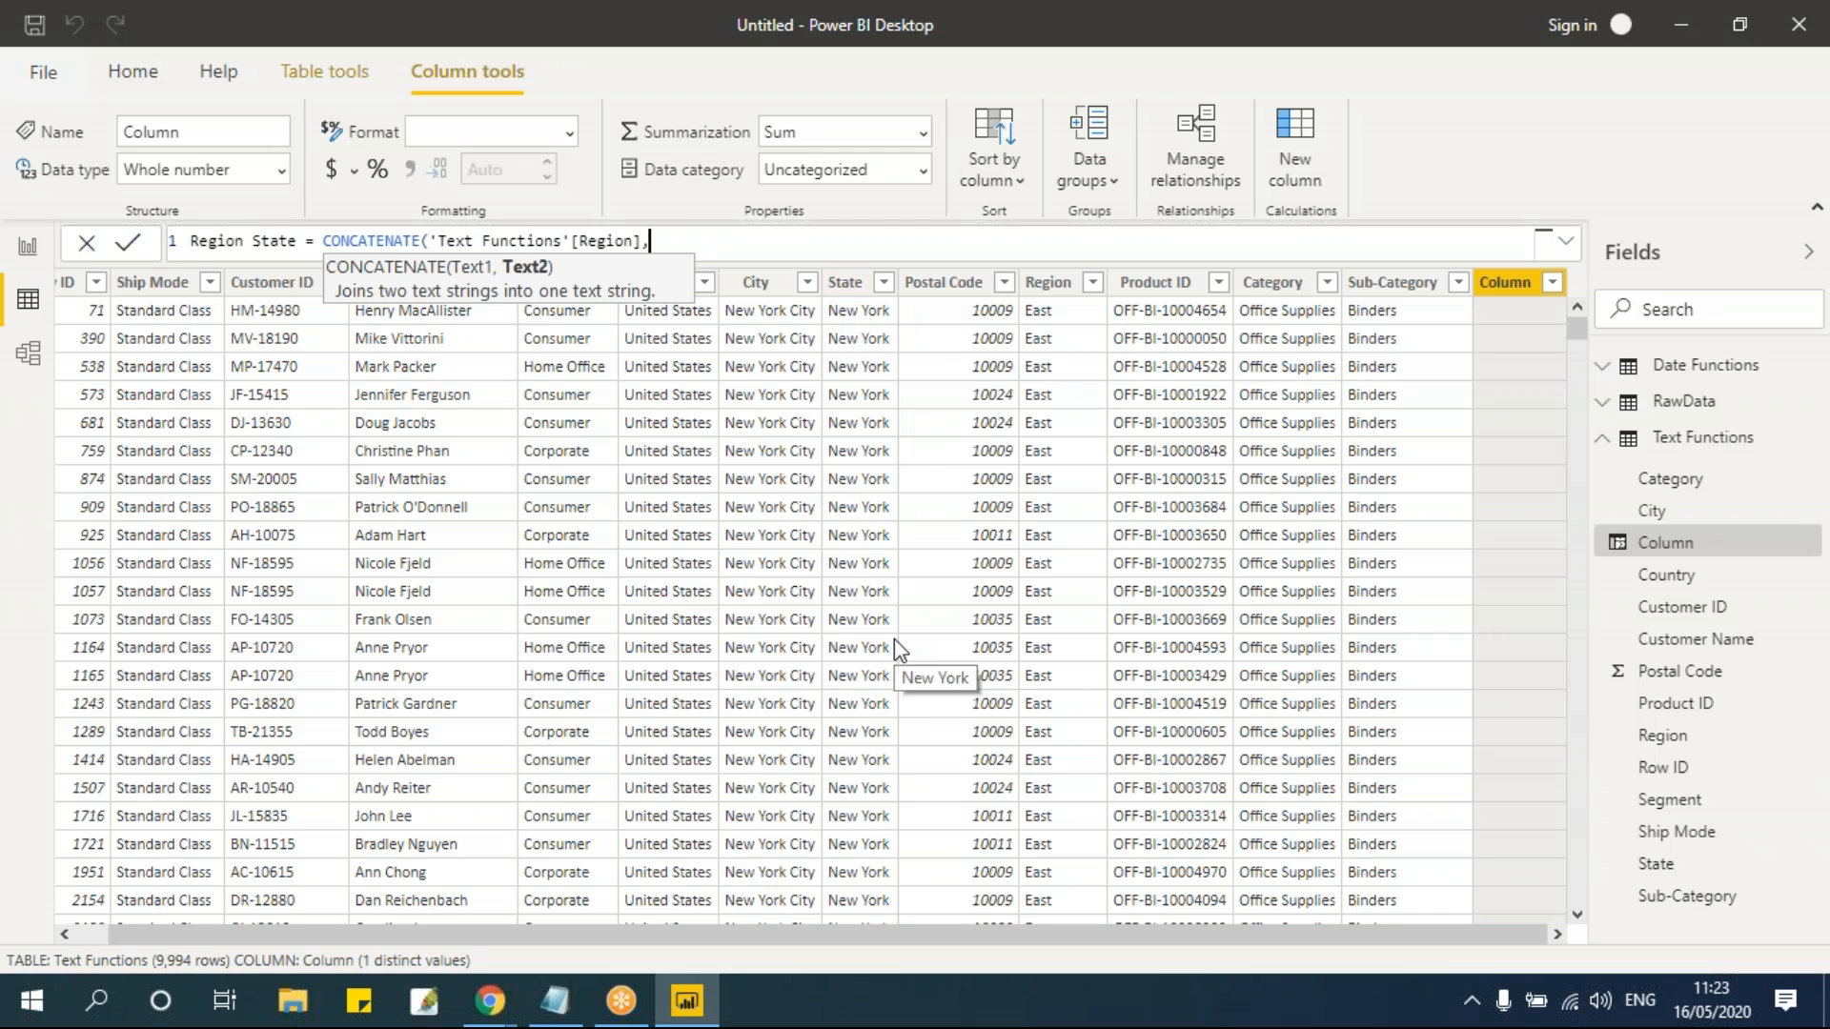
pyautogui.write('state')
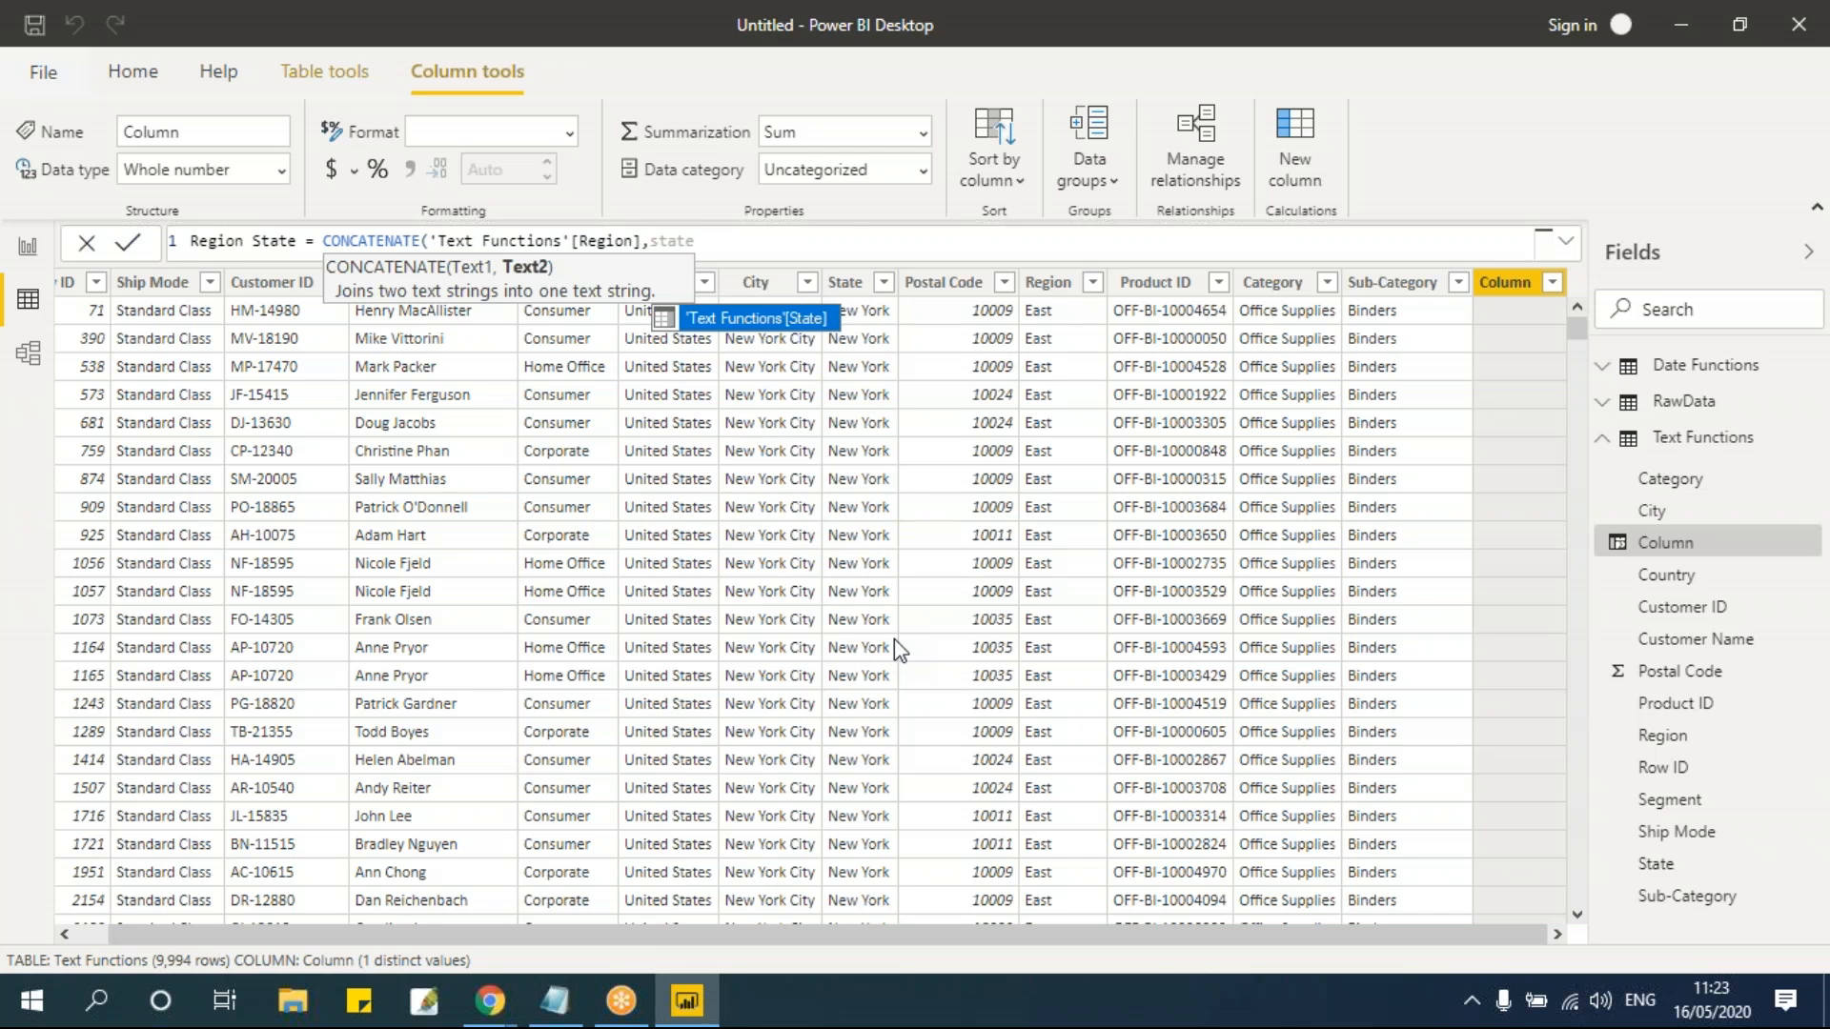
pyautogui.press('Tab')
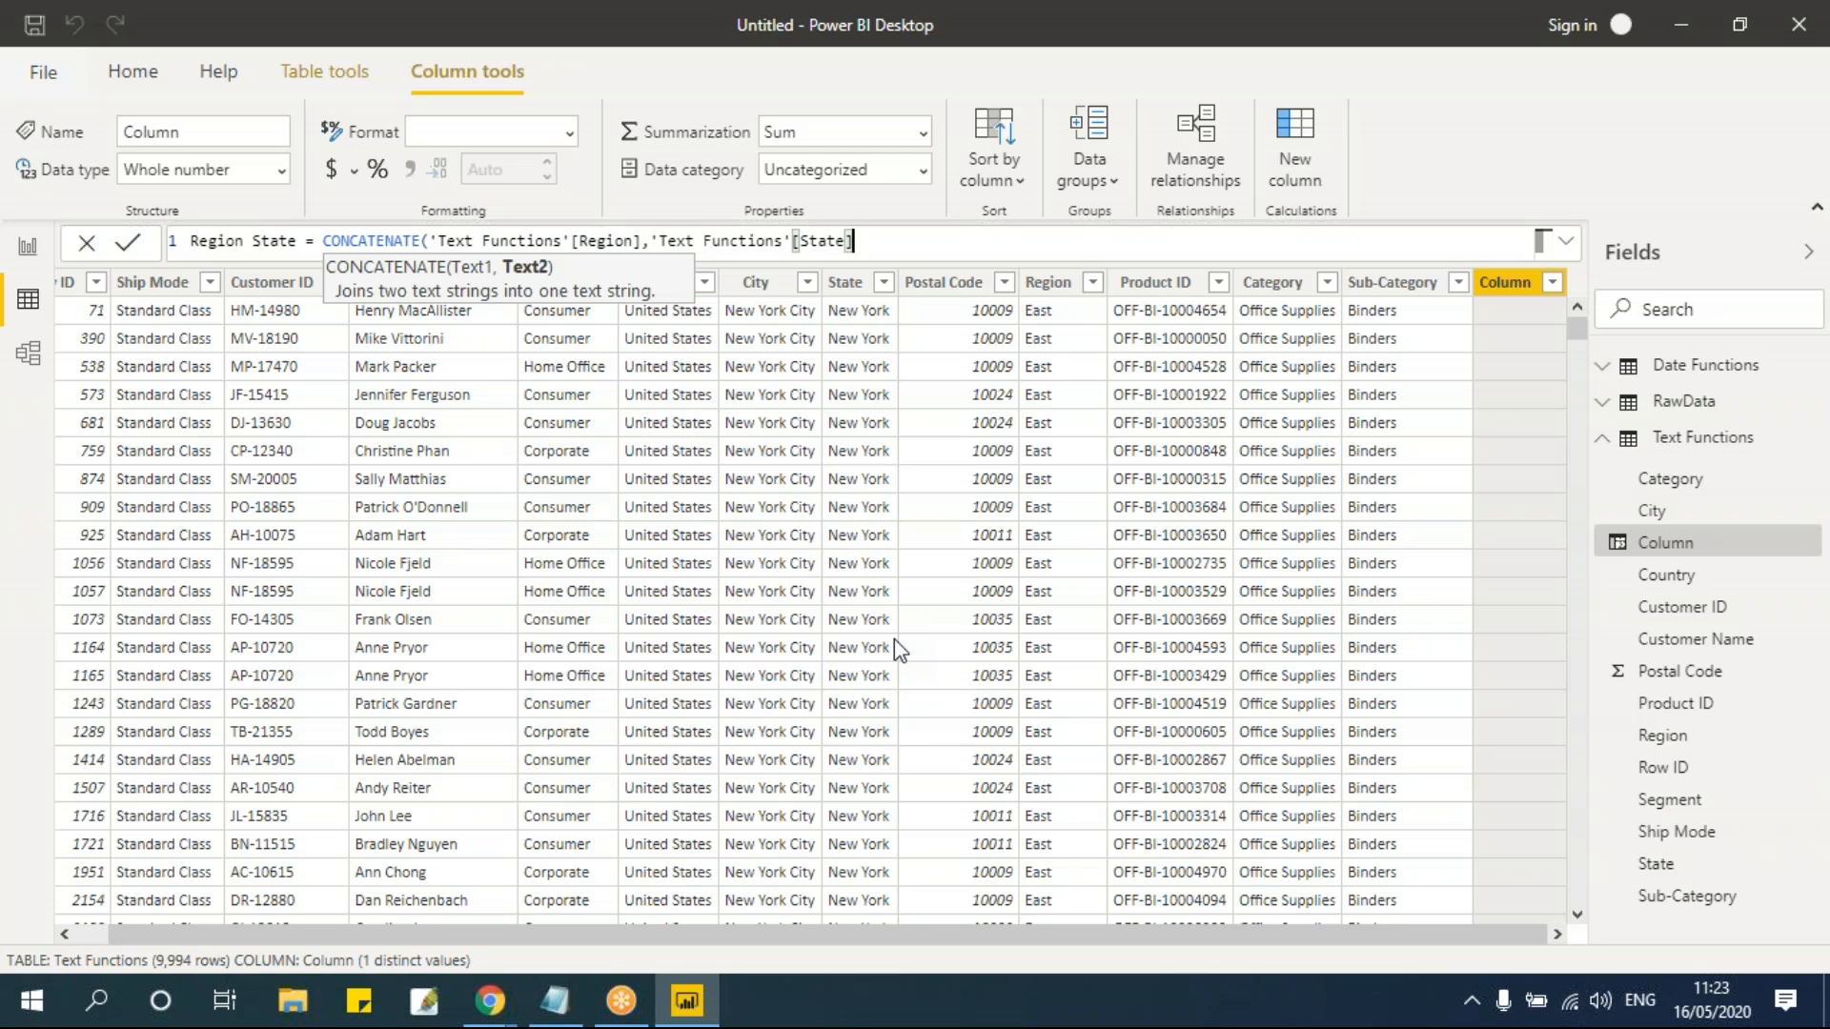
pyautogui.write(')')
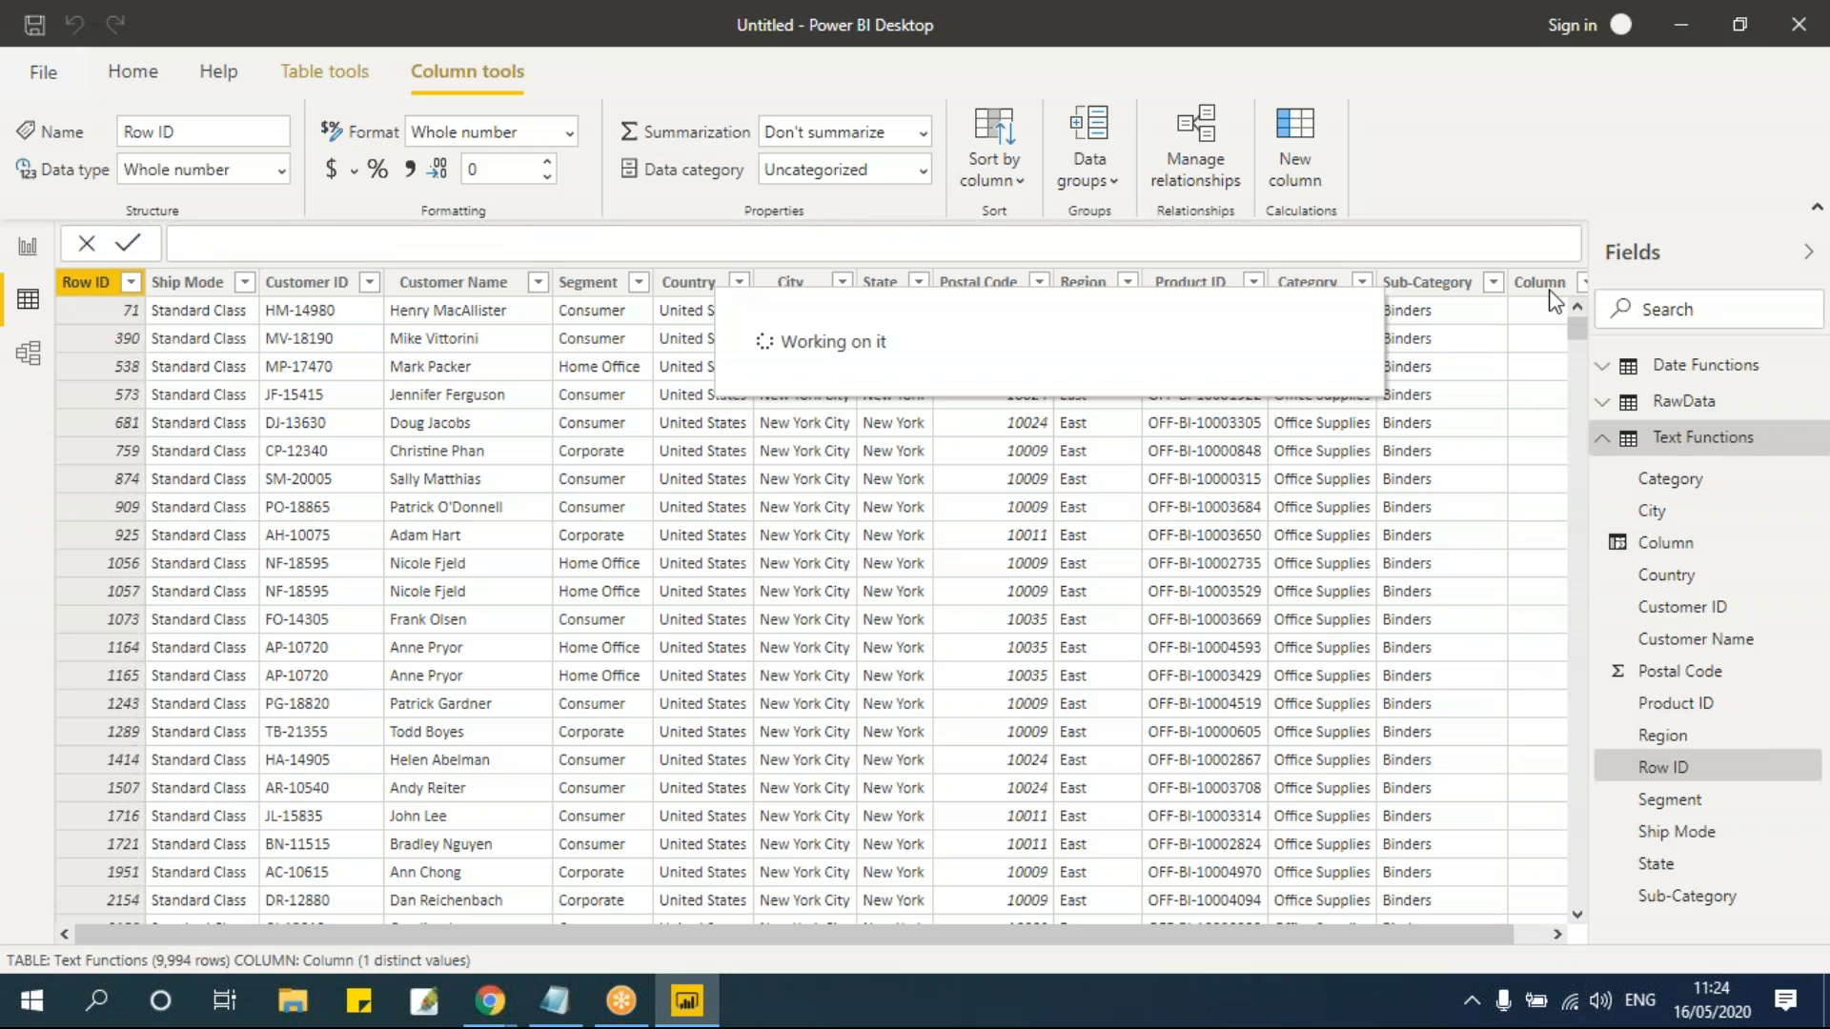
# Step: Examine the Region State column's values and how its formula joins the two fields
pyautogui.click(1557, 935)
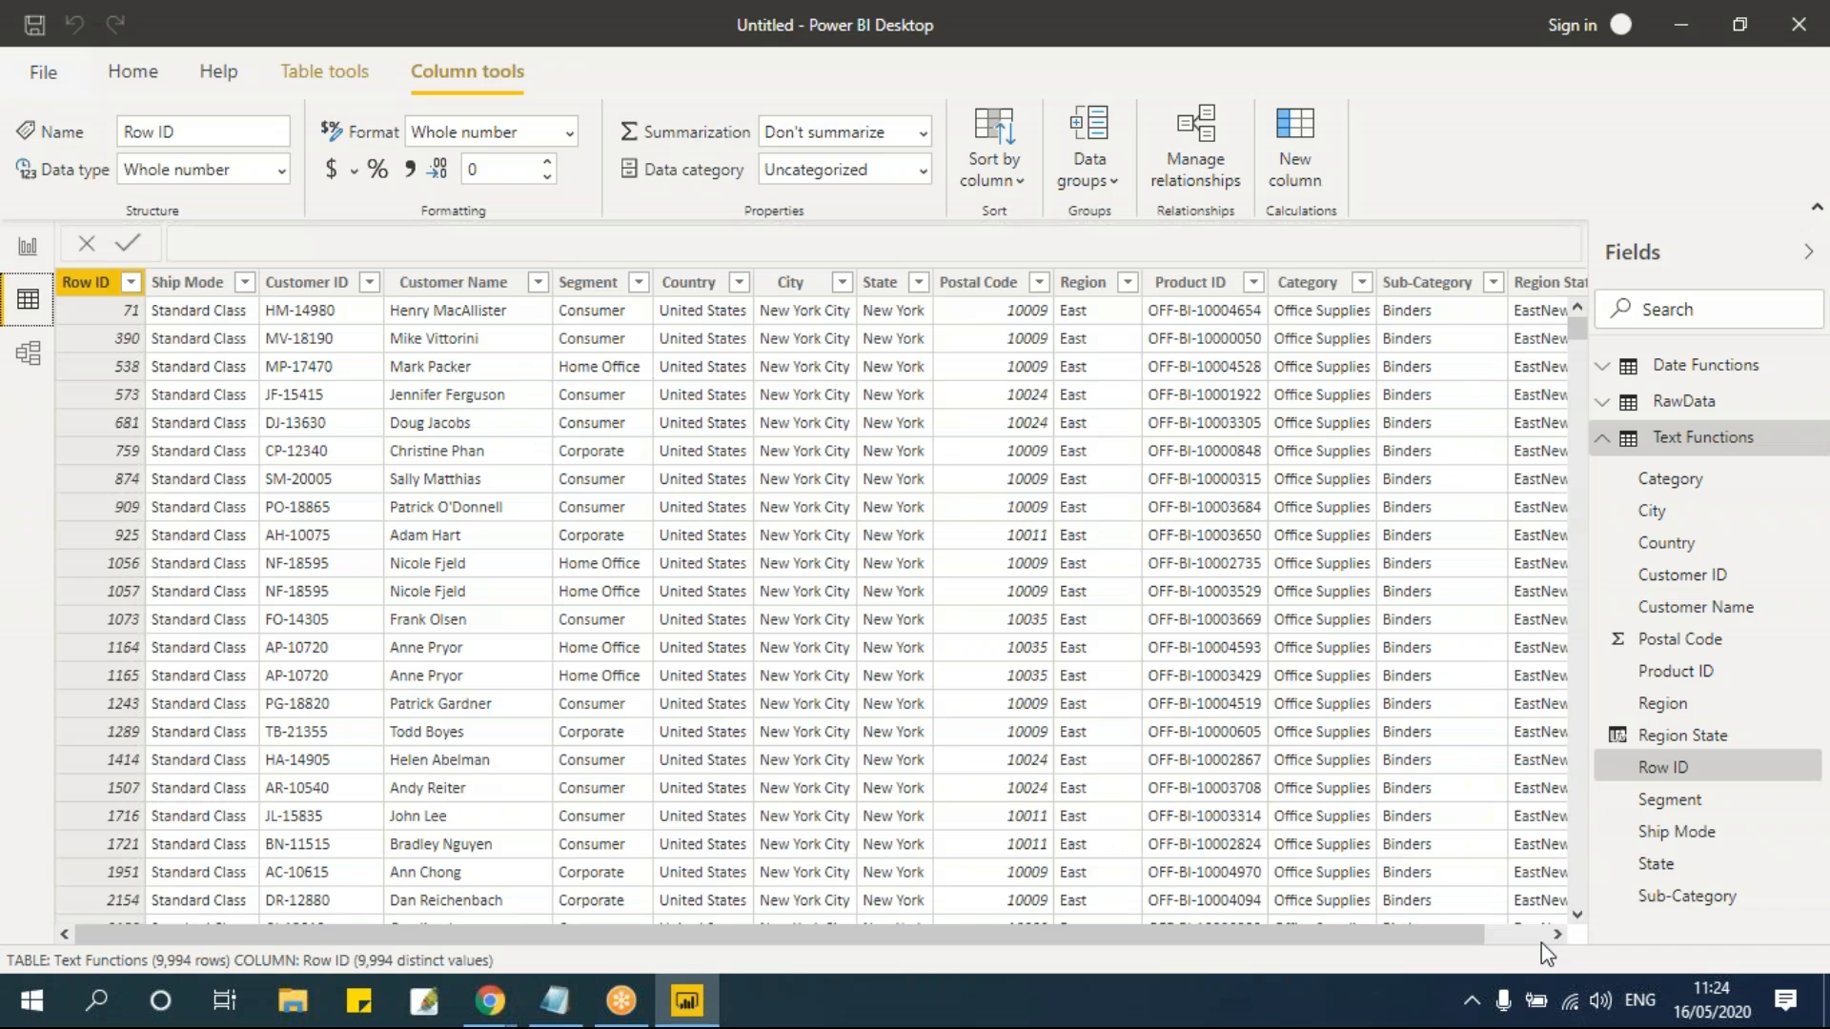
pyautogui.click(1541, 942)
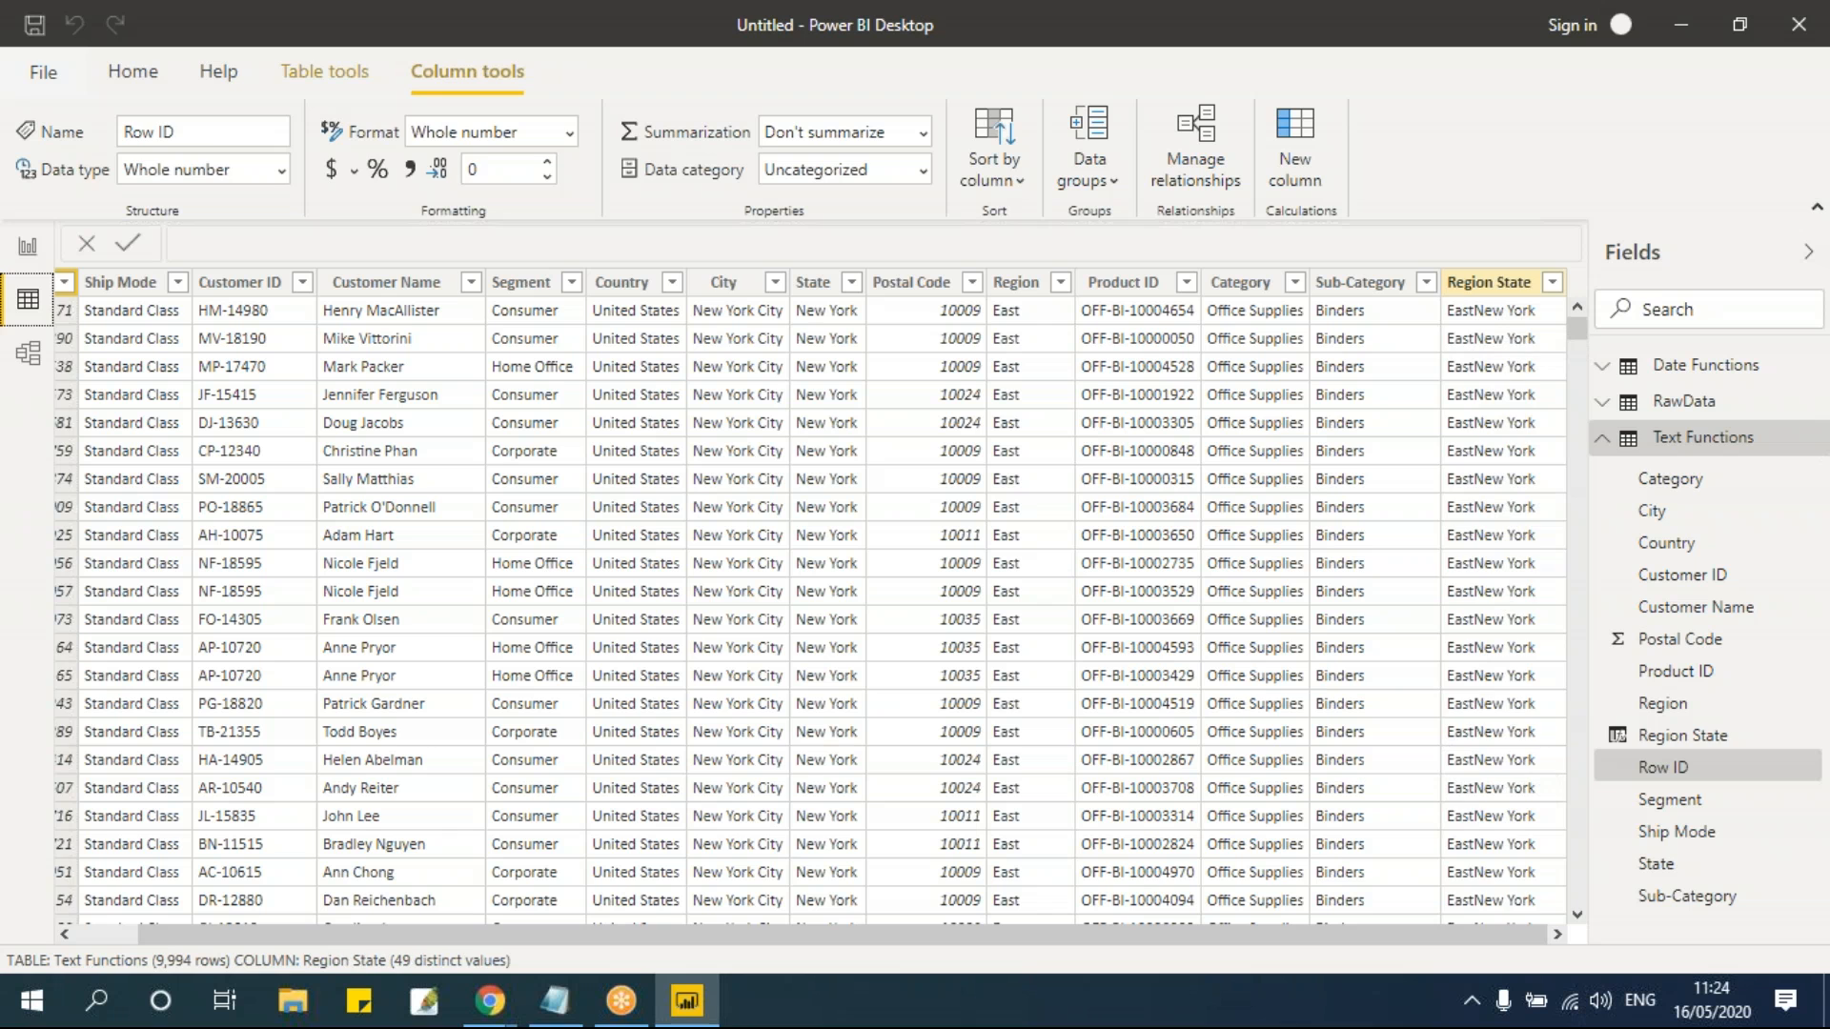
pyautogui.click(1488, 282)
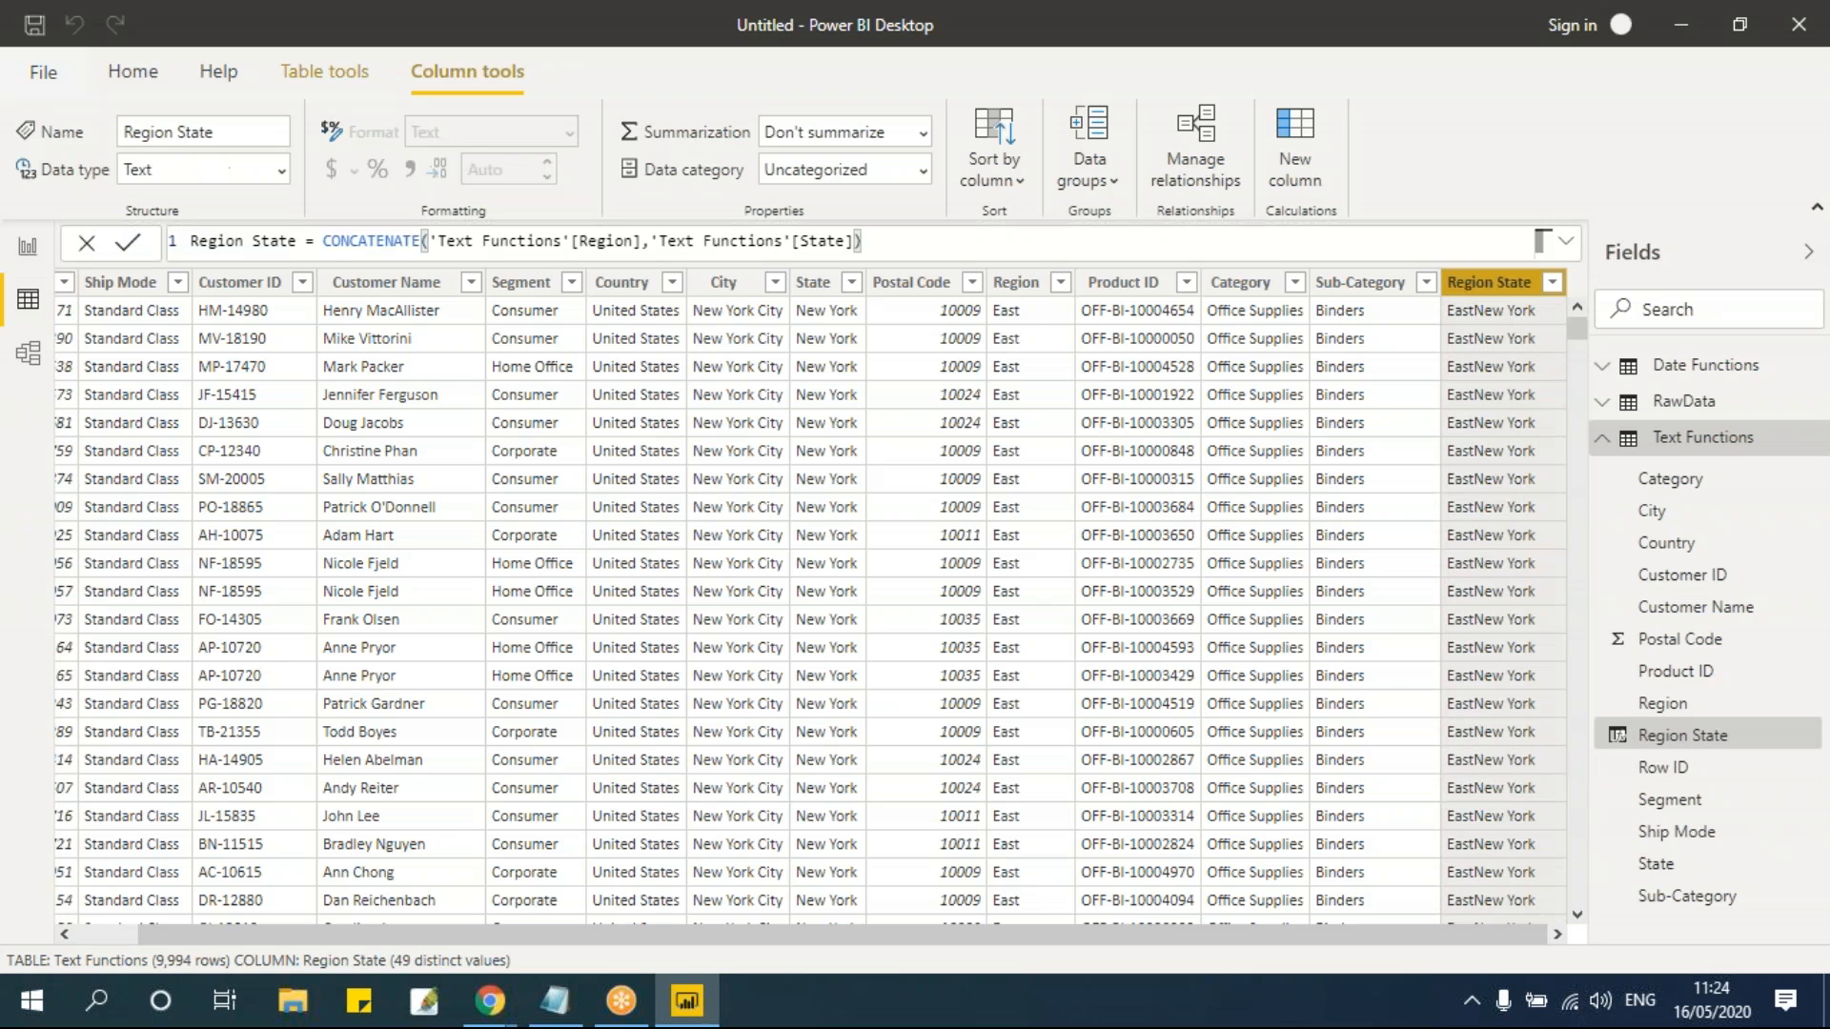
pyautogui.click(605, 242)
pyautogui.click(740, 240)
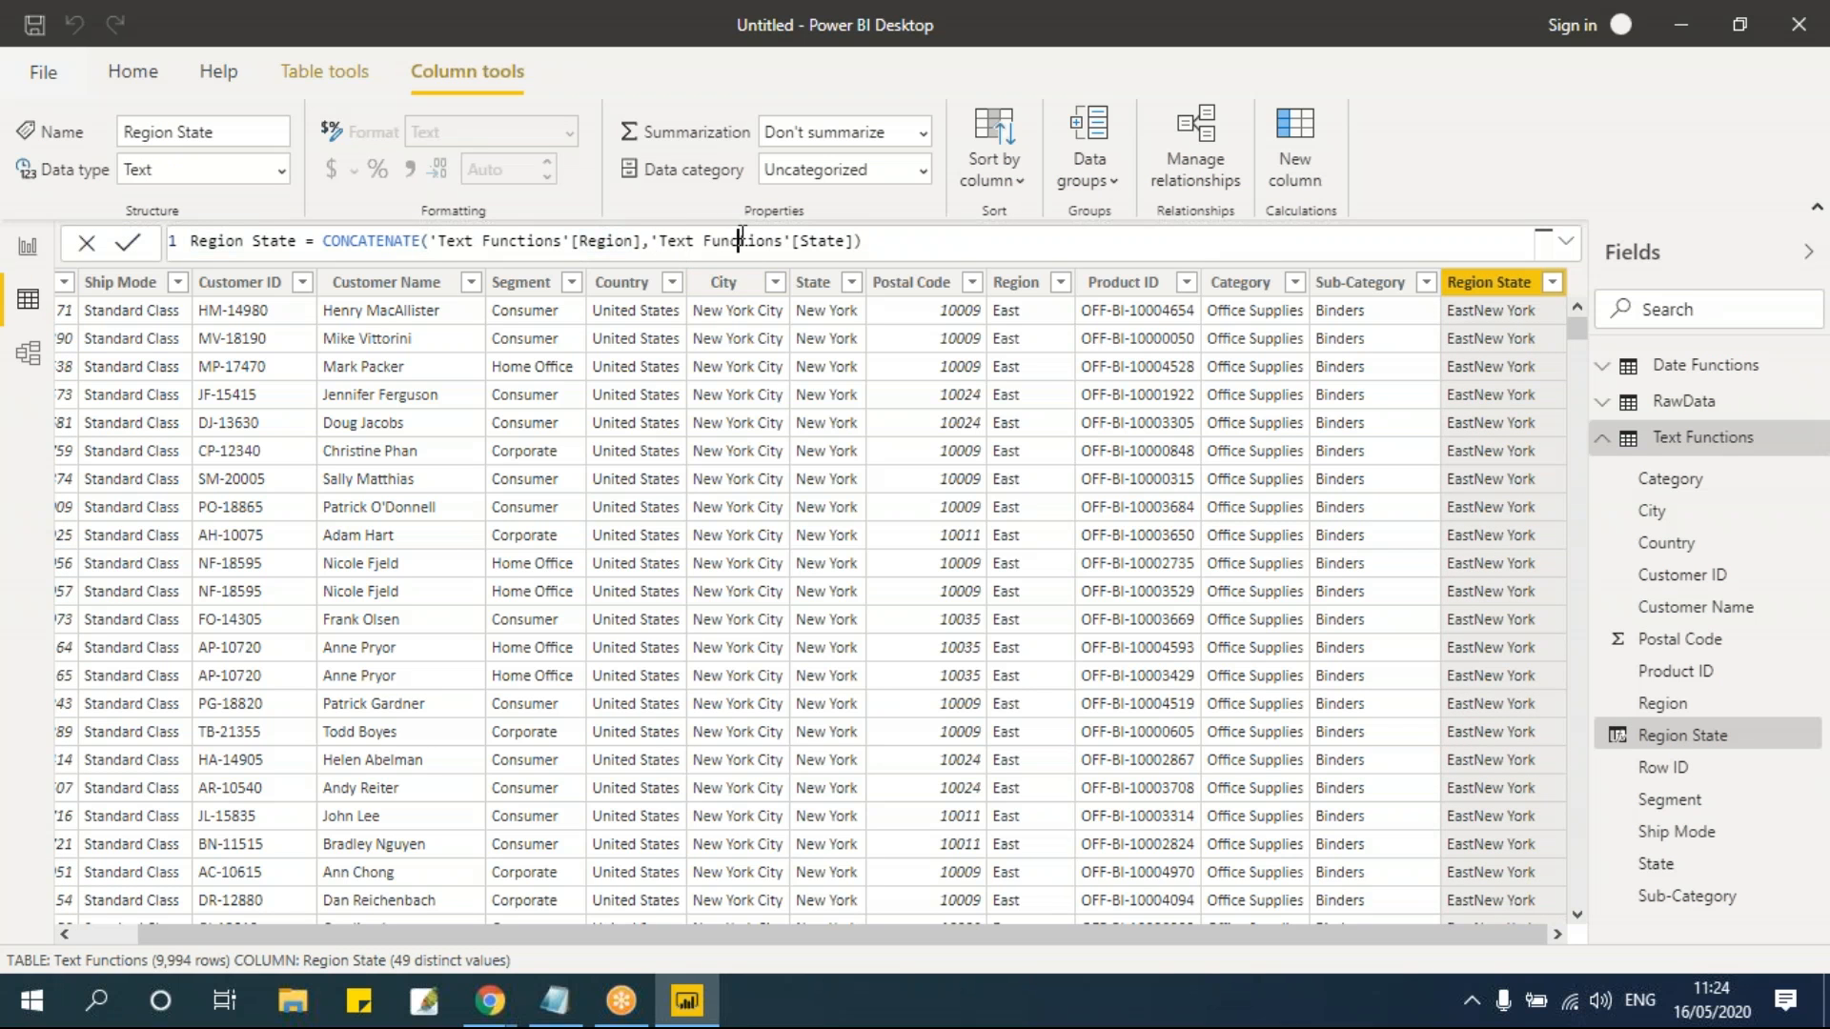
pyautogui.click(651, 241)
pyautogui.click(543, 240)
pyautogui.click(685, 240)
pyautogui.click(652, 240)
# Step: Add another calculated column to the Text Functions table and name it Region State 2
pyautogui.click(333, 71)
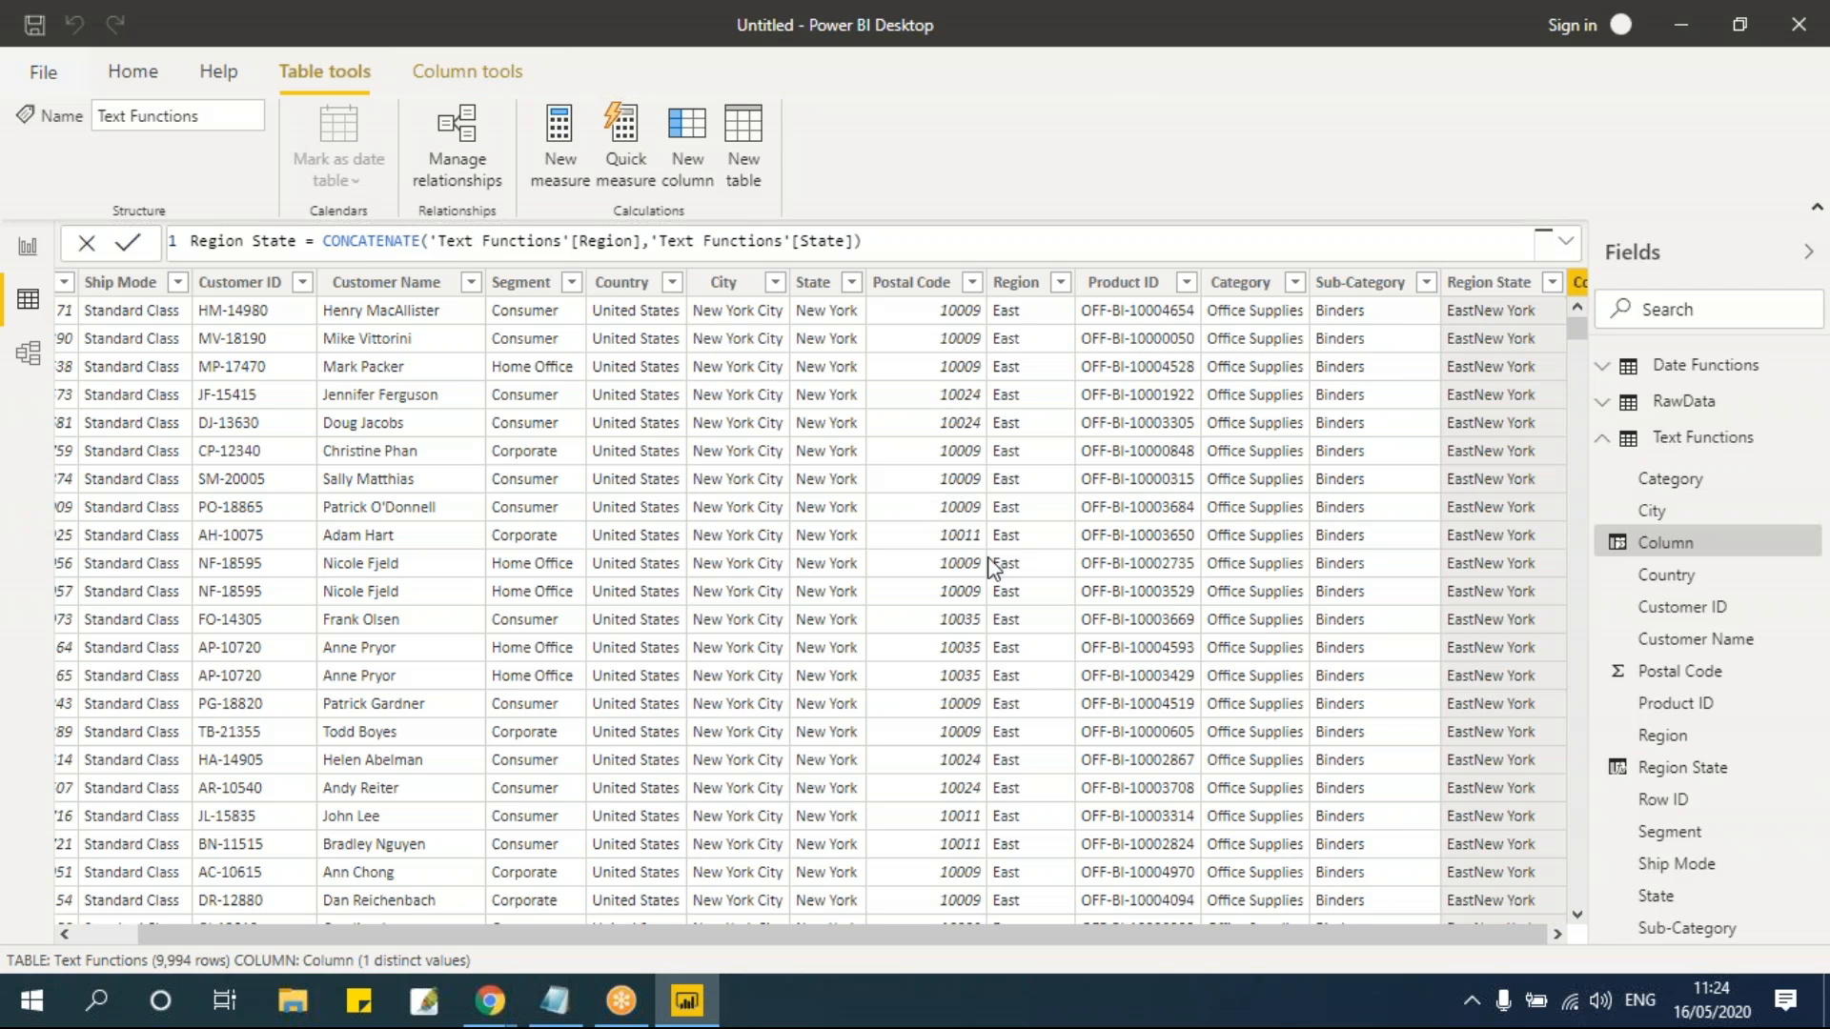
pyautogui.click(1557, 934)
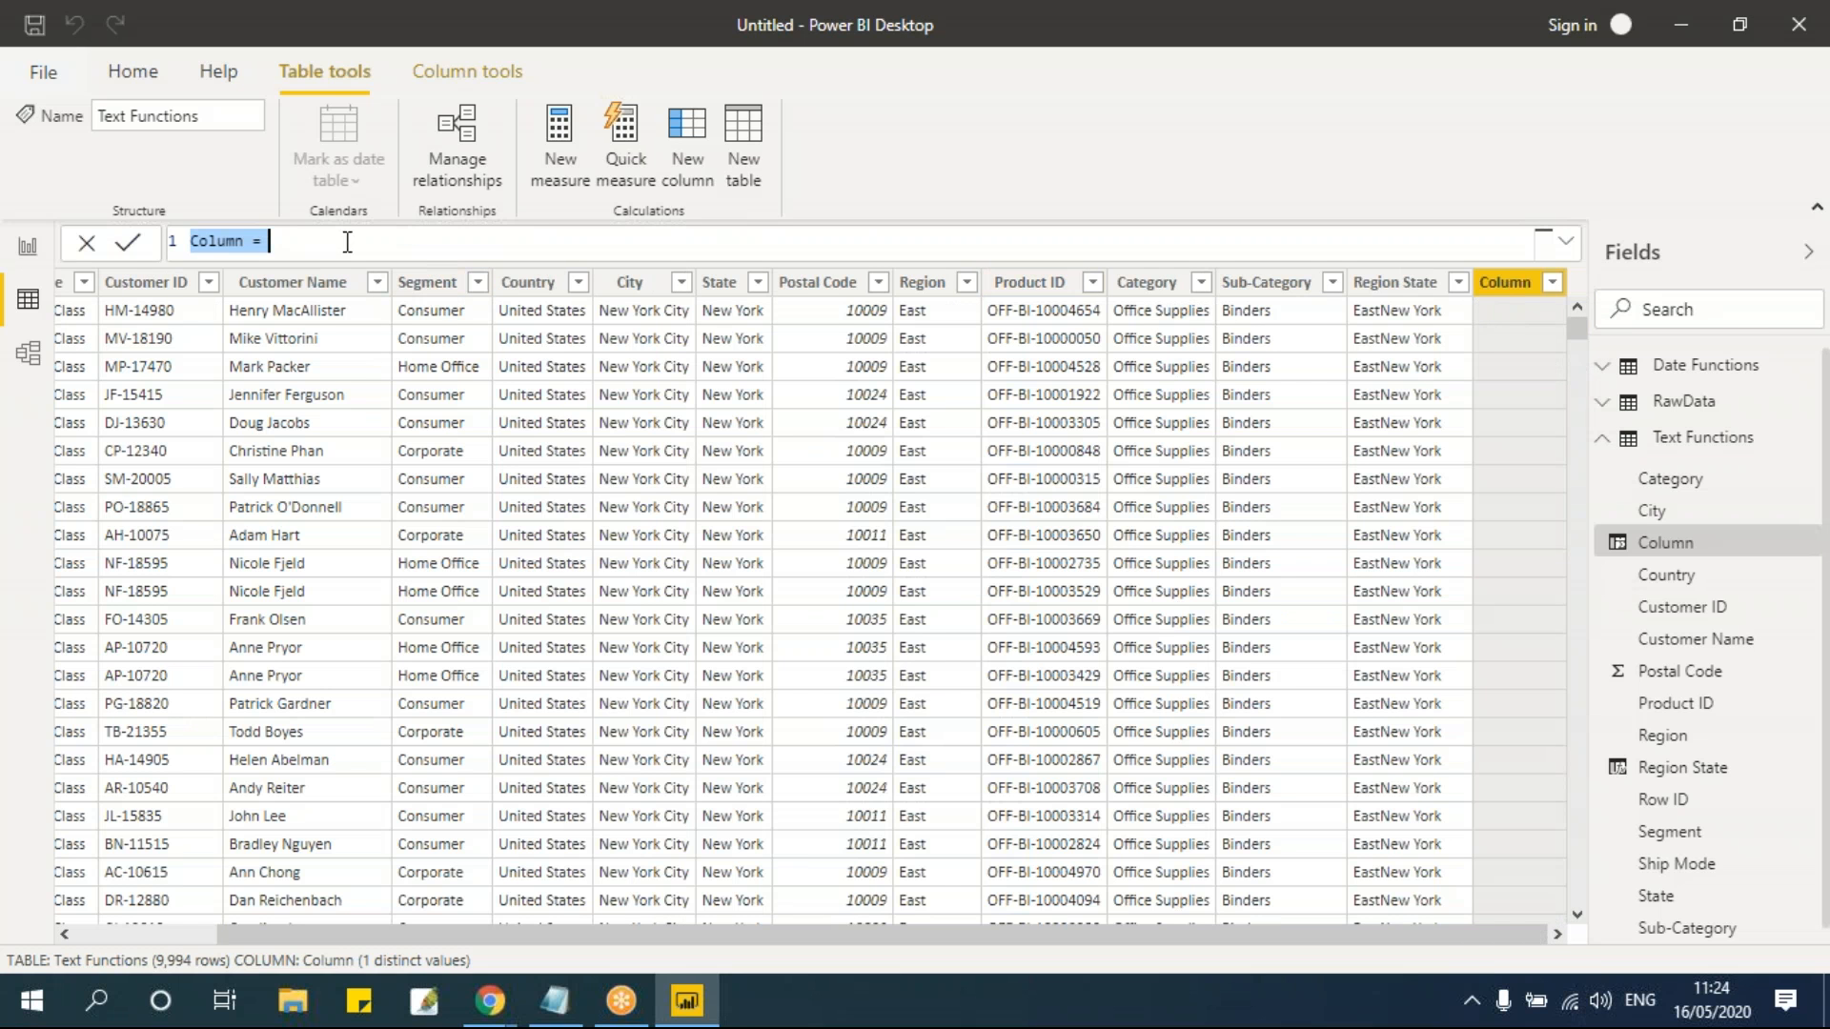
pyautogui.click(268, 242)
pyautogui.moveTo(252, 242); pyautogui.dragTo(192, 242)
pyautogui.write('Region State 2')
pyautogui.press('End')
# Step: Write the Region State 2 formula as a CONCATENATE of the Region column and the separator " - "
pyautogui.write('conc')
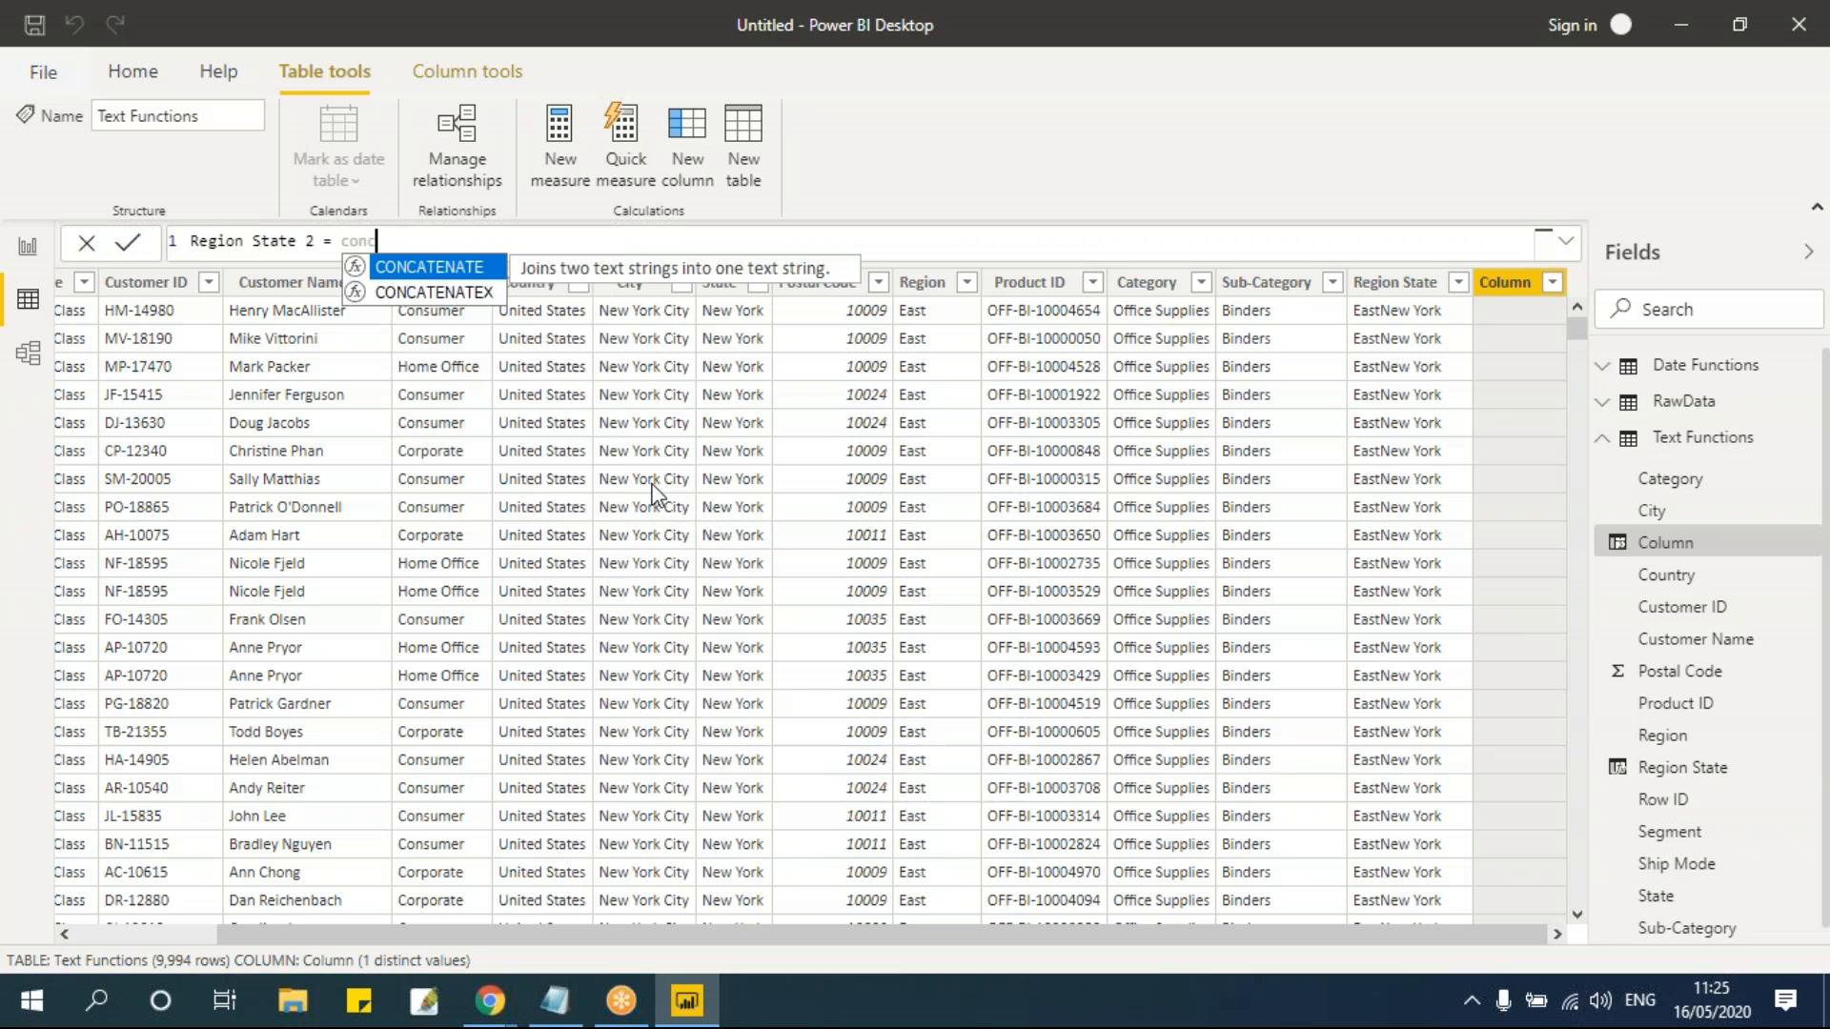
pyautogui.press('Tab')
pyautogui.write('reg')
pyautogui.press('Tab')
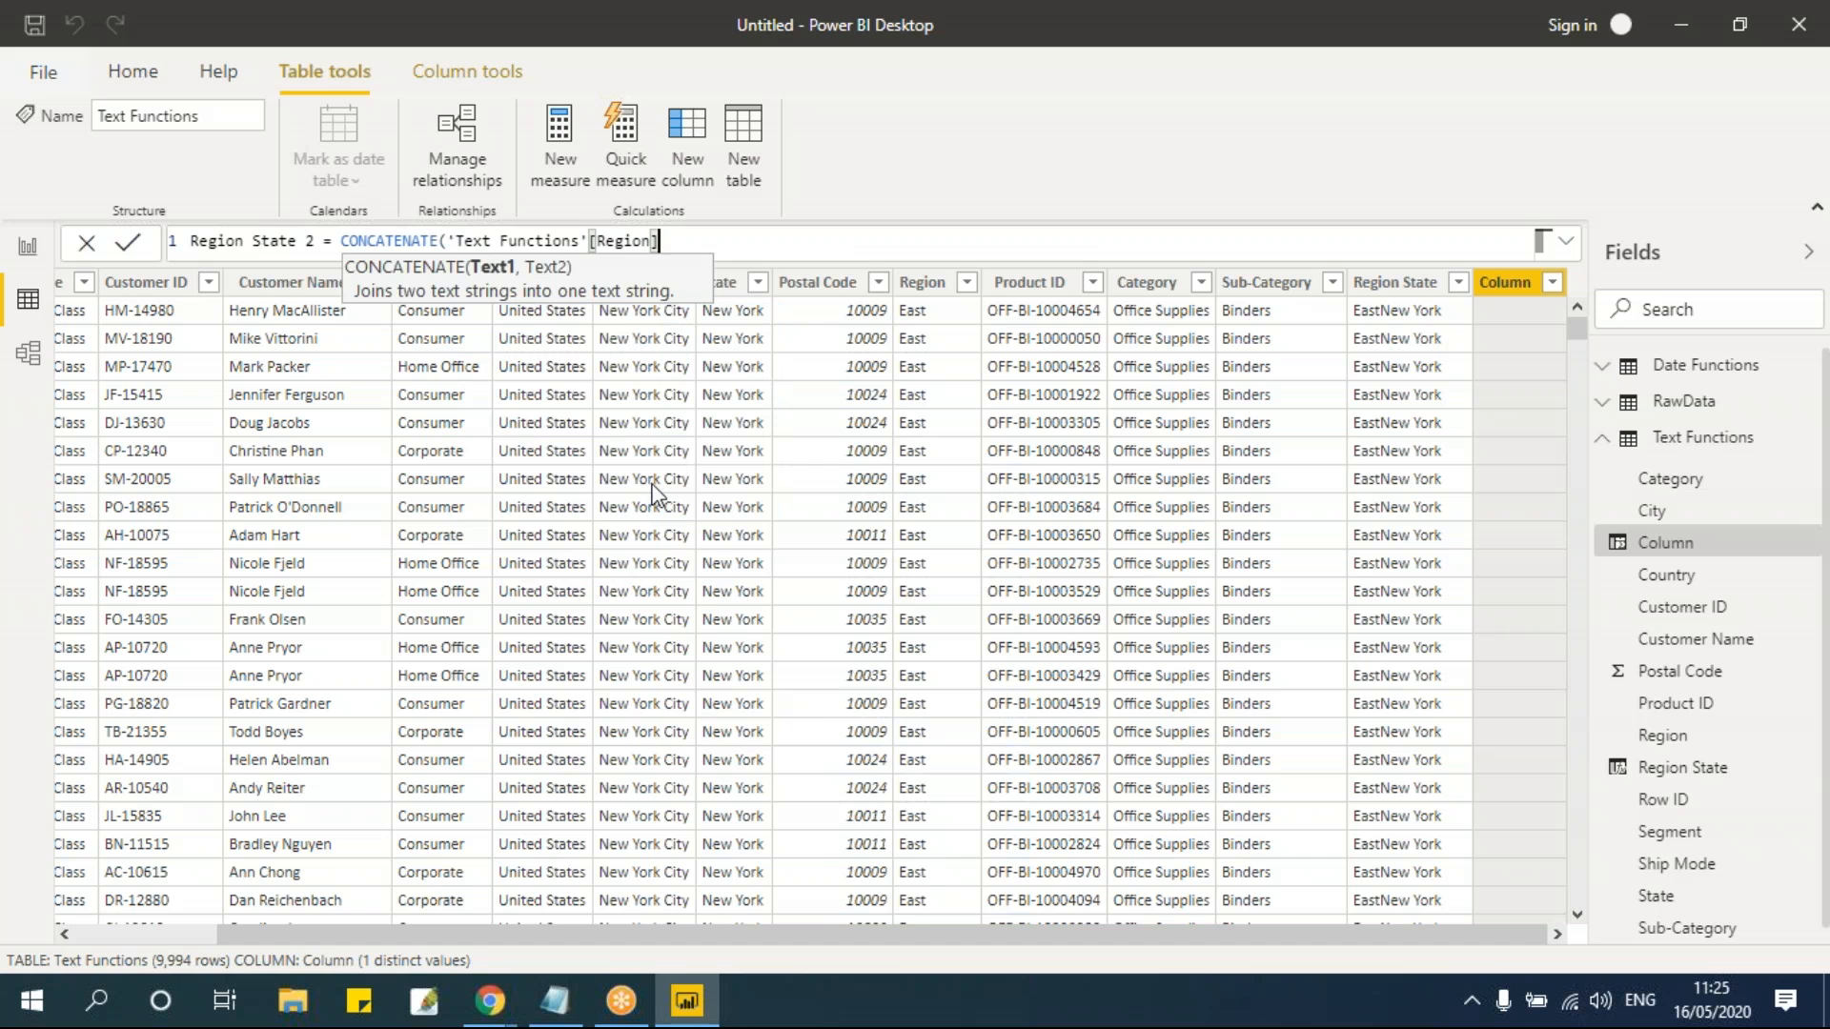
pyautogui.write(',"')
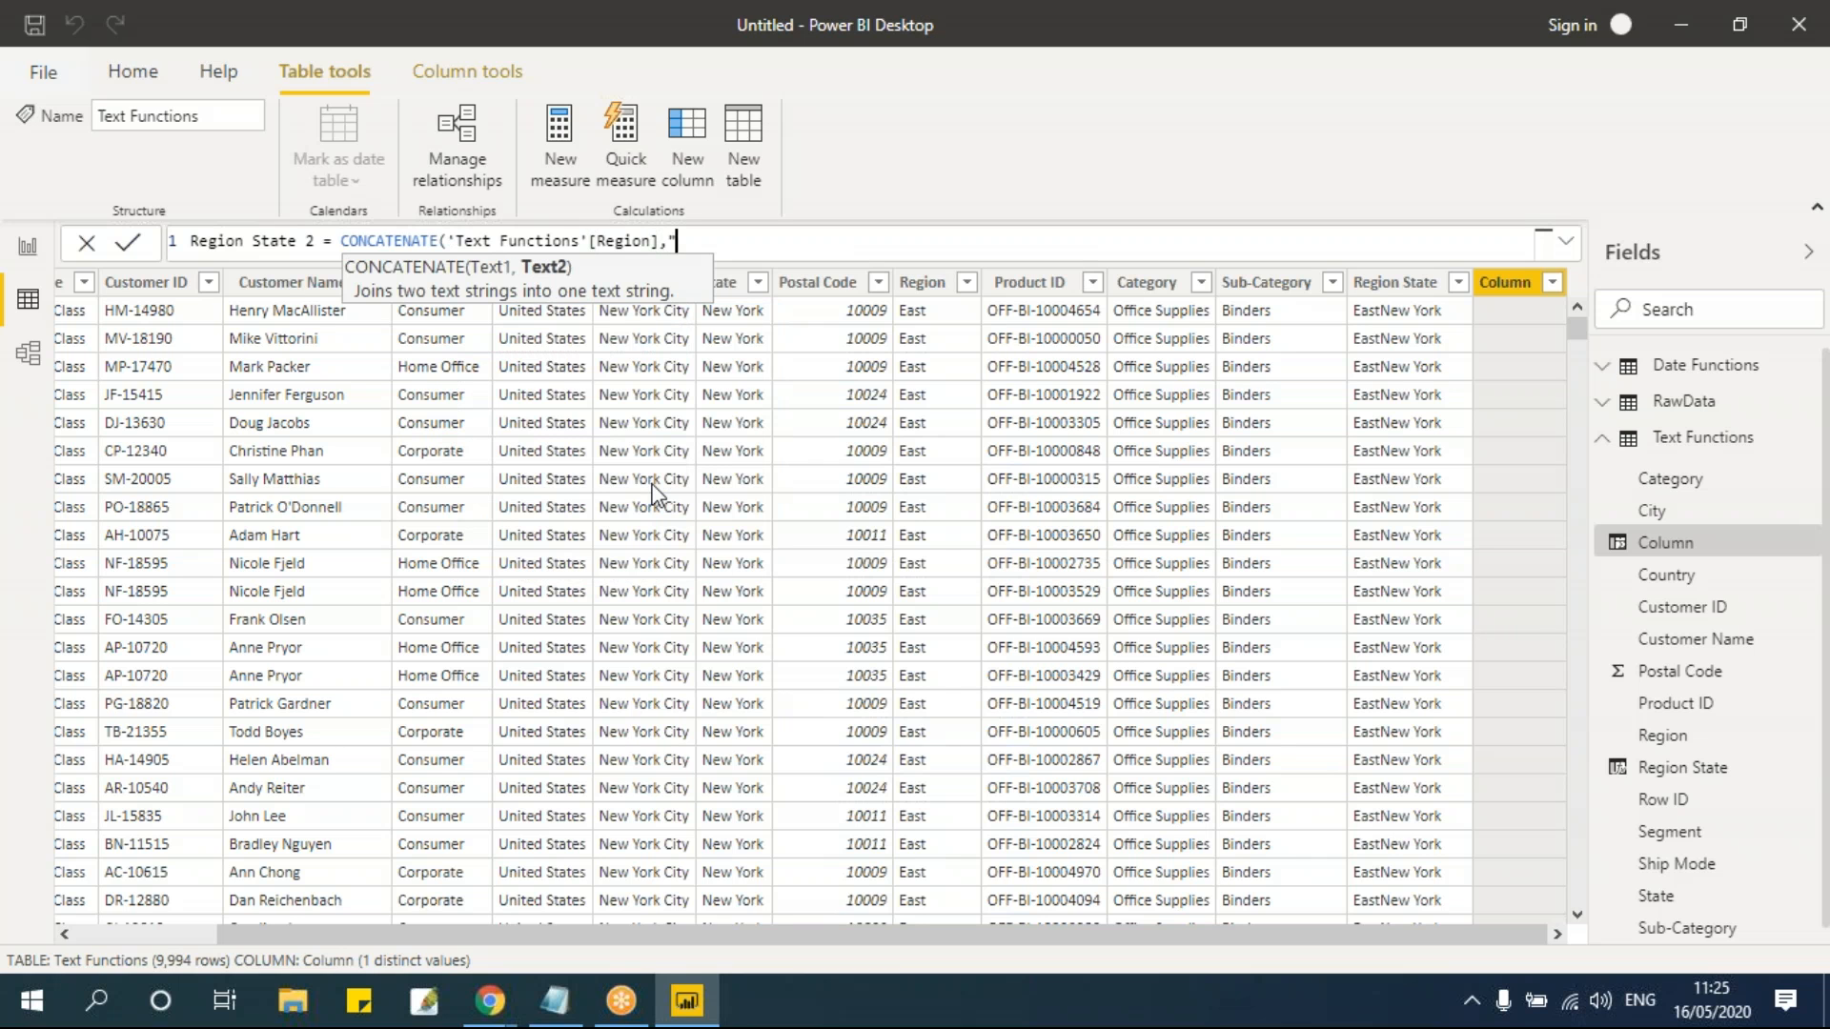
pyautogui.write(' ")')
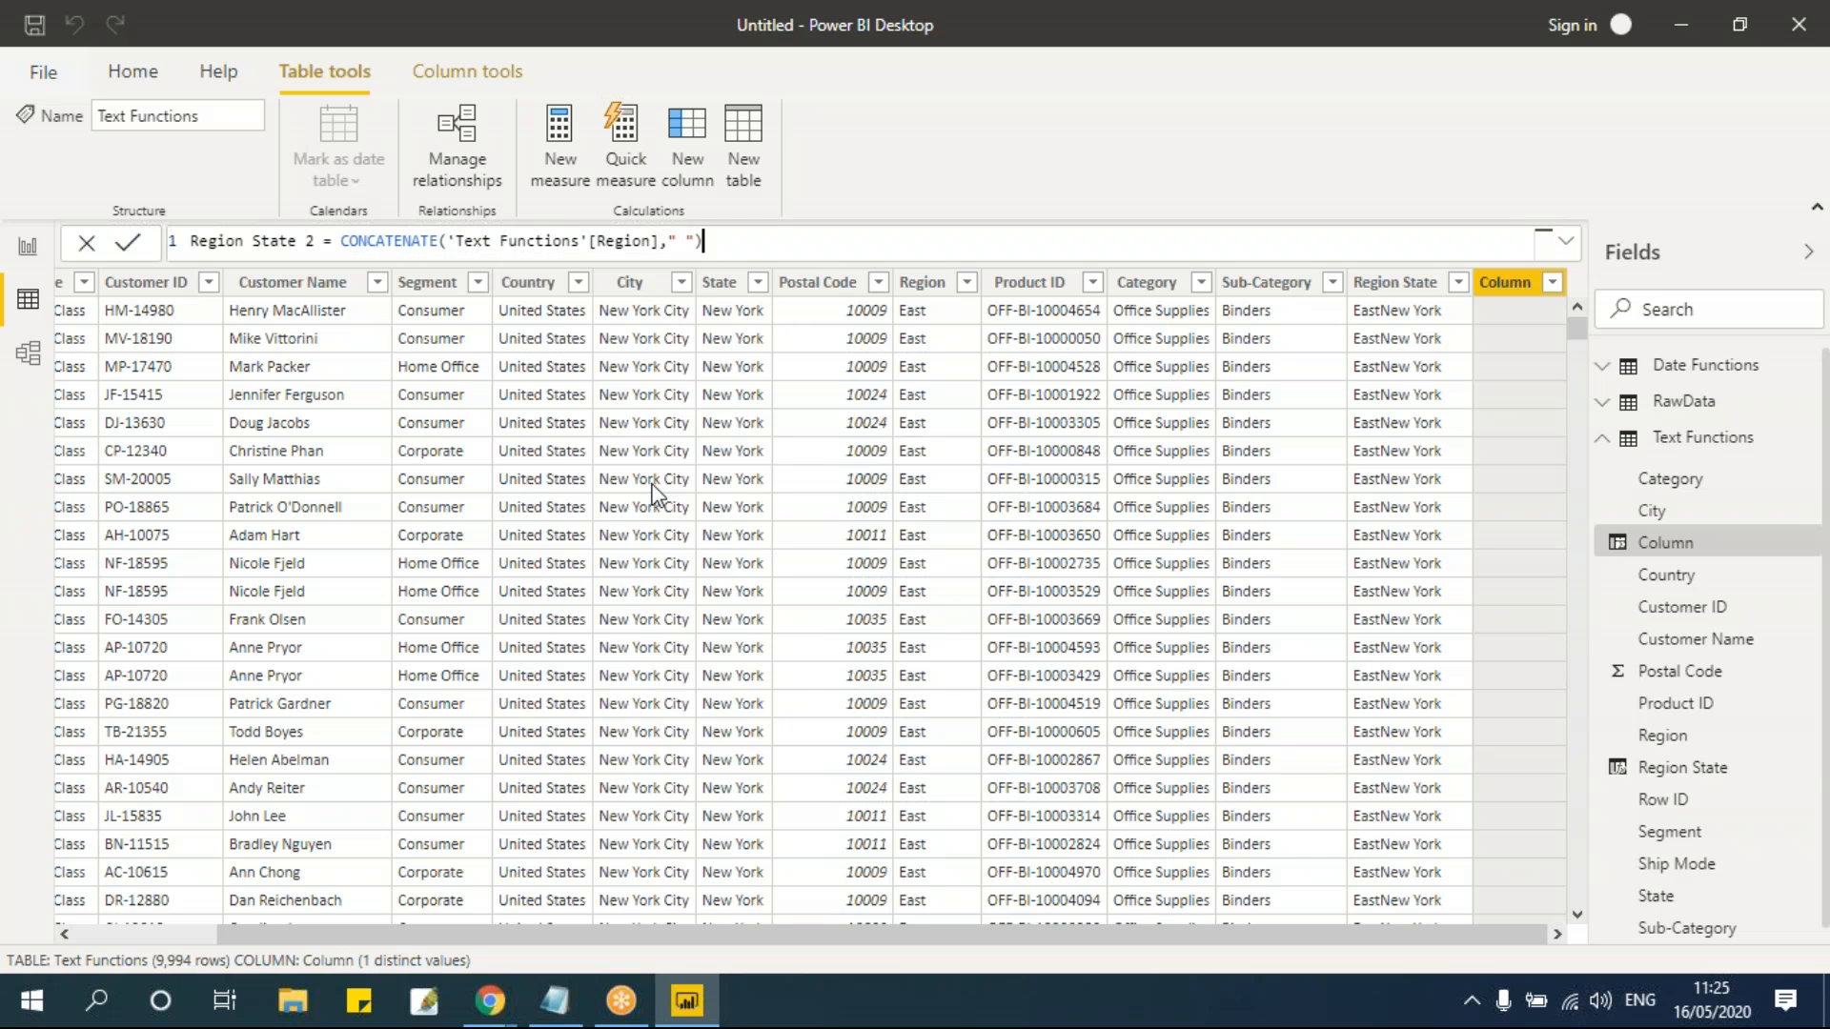
pyautogui.click(676, 240)
pyautogui.write('-')
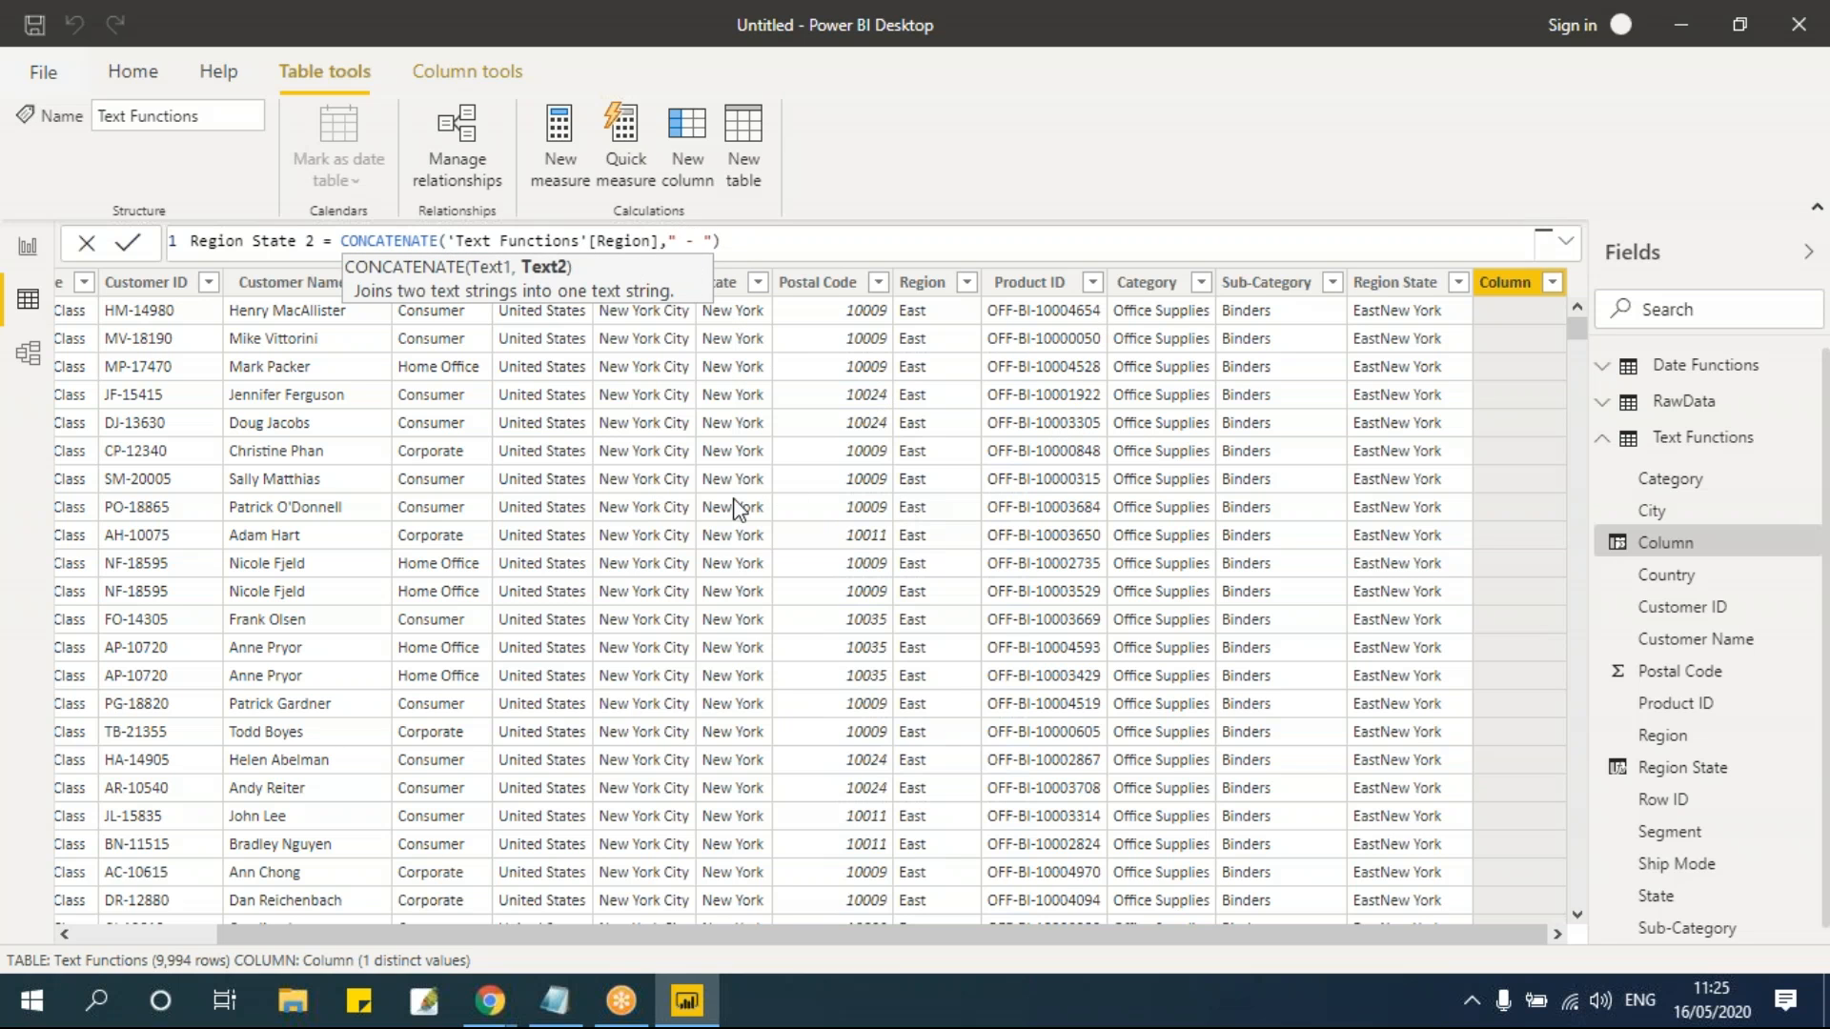
# Step: Nest a second CONCATENATE joining " - " and 'Text Functions'[State] as the second argument of the Region State 2 formula
pyautogui.click(748, 242)
pyautogui.click(668, 240)
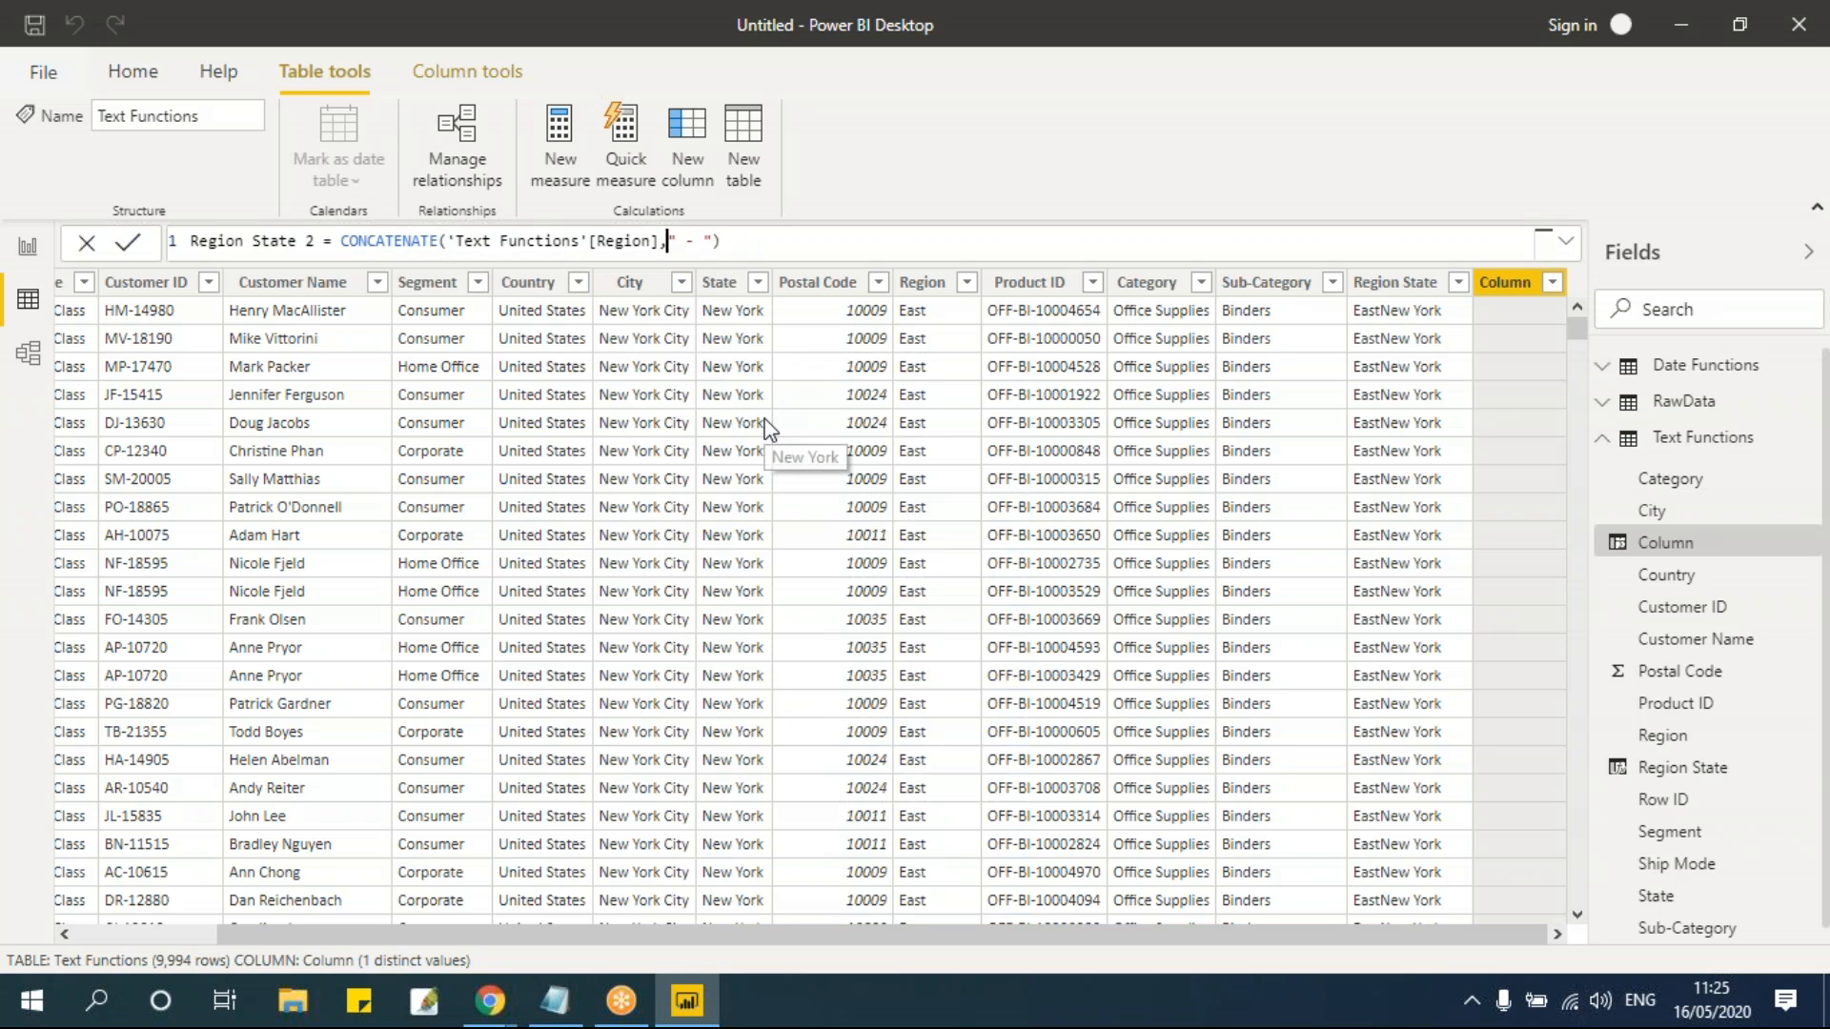
pyautogui.write('CONCATENATE(')
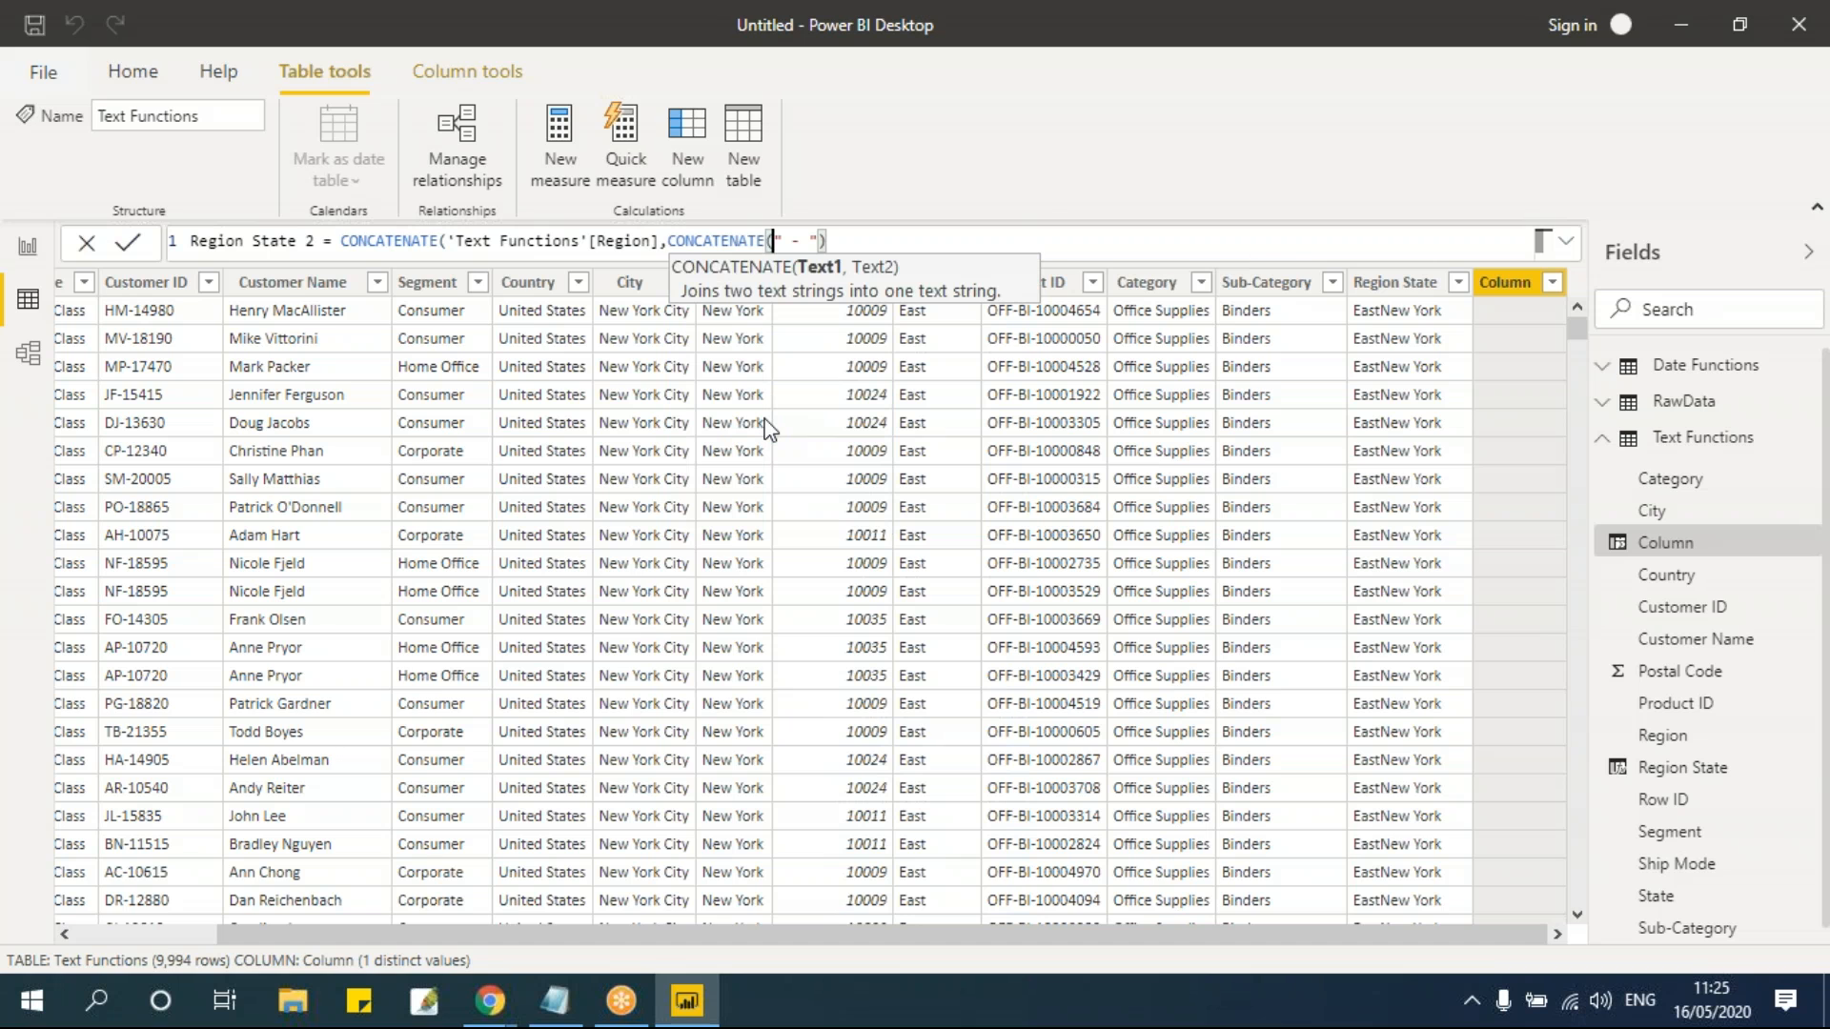
pyautogui.write('" - "),\'Text Functions\'[State]')
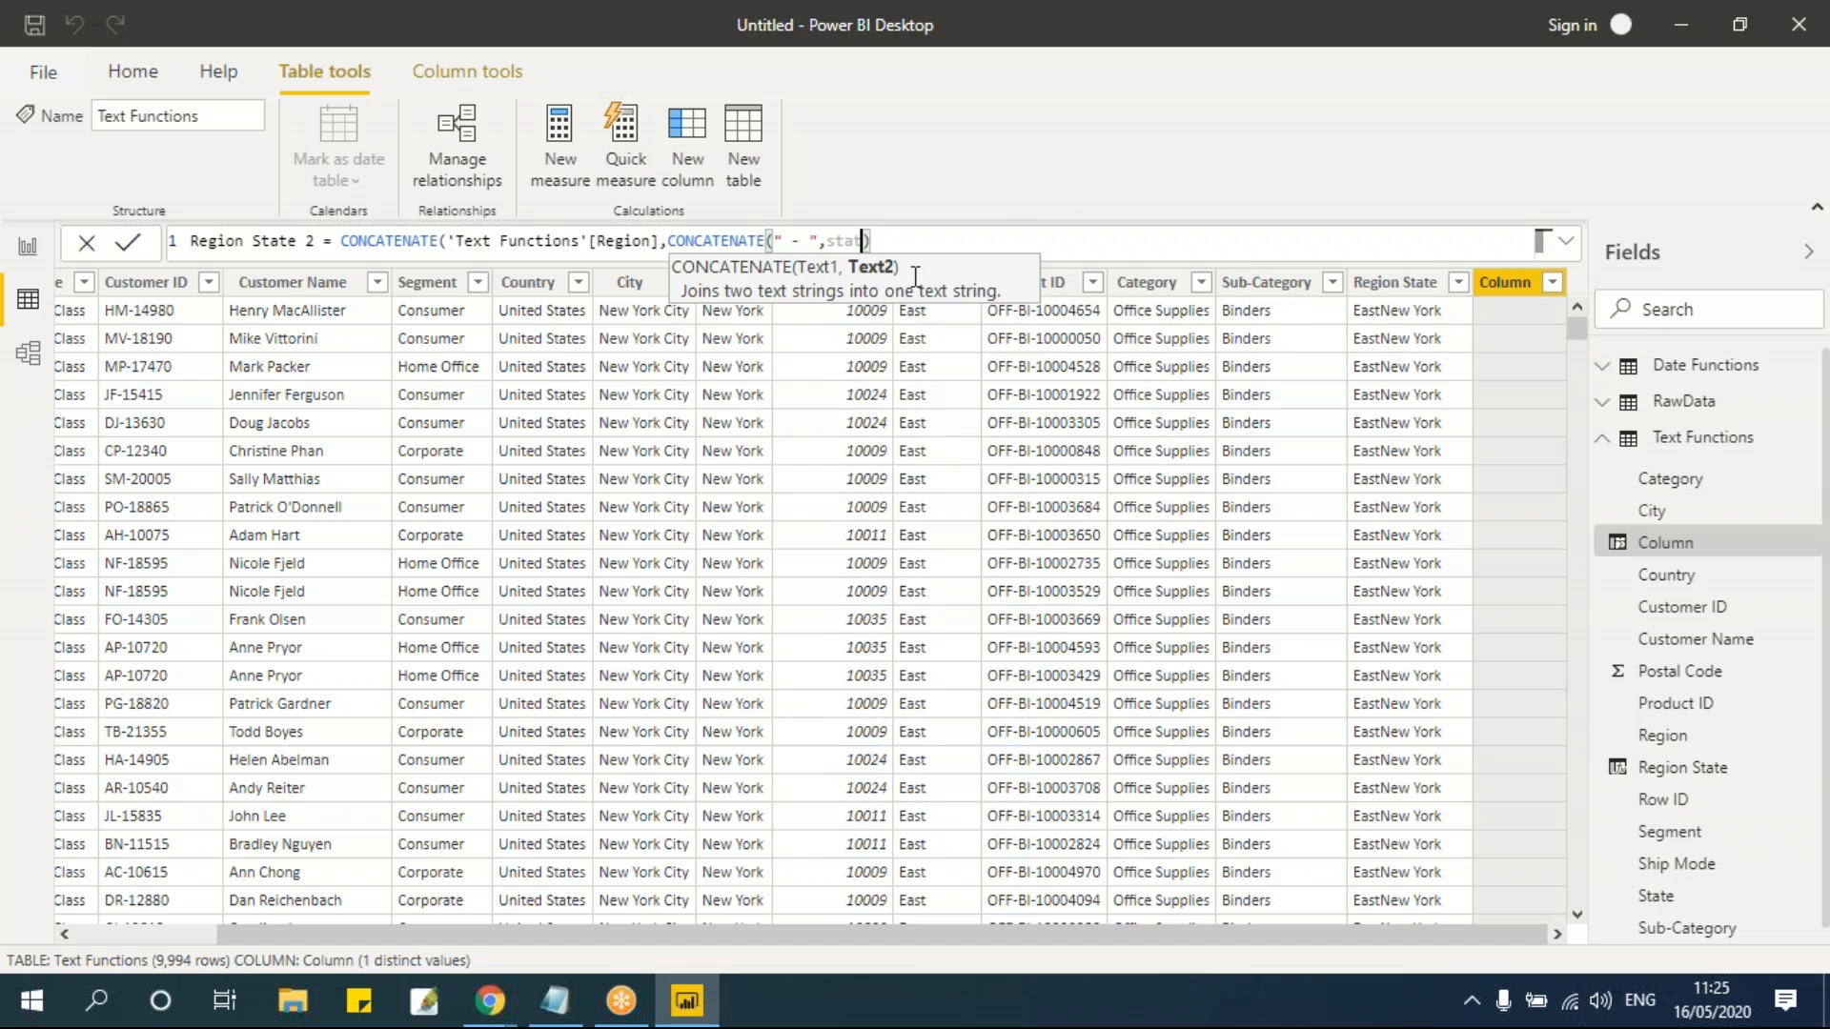
pyautogui.click(1084, 232)
pyautogui.write(')')
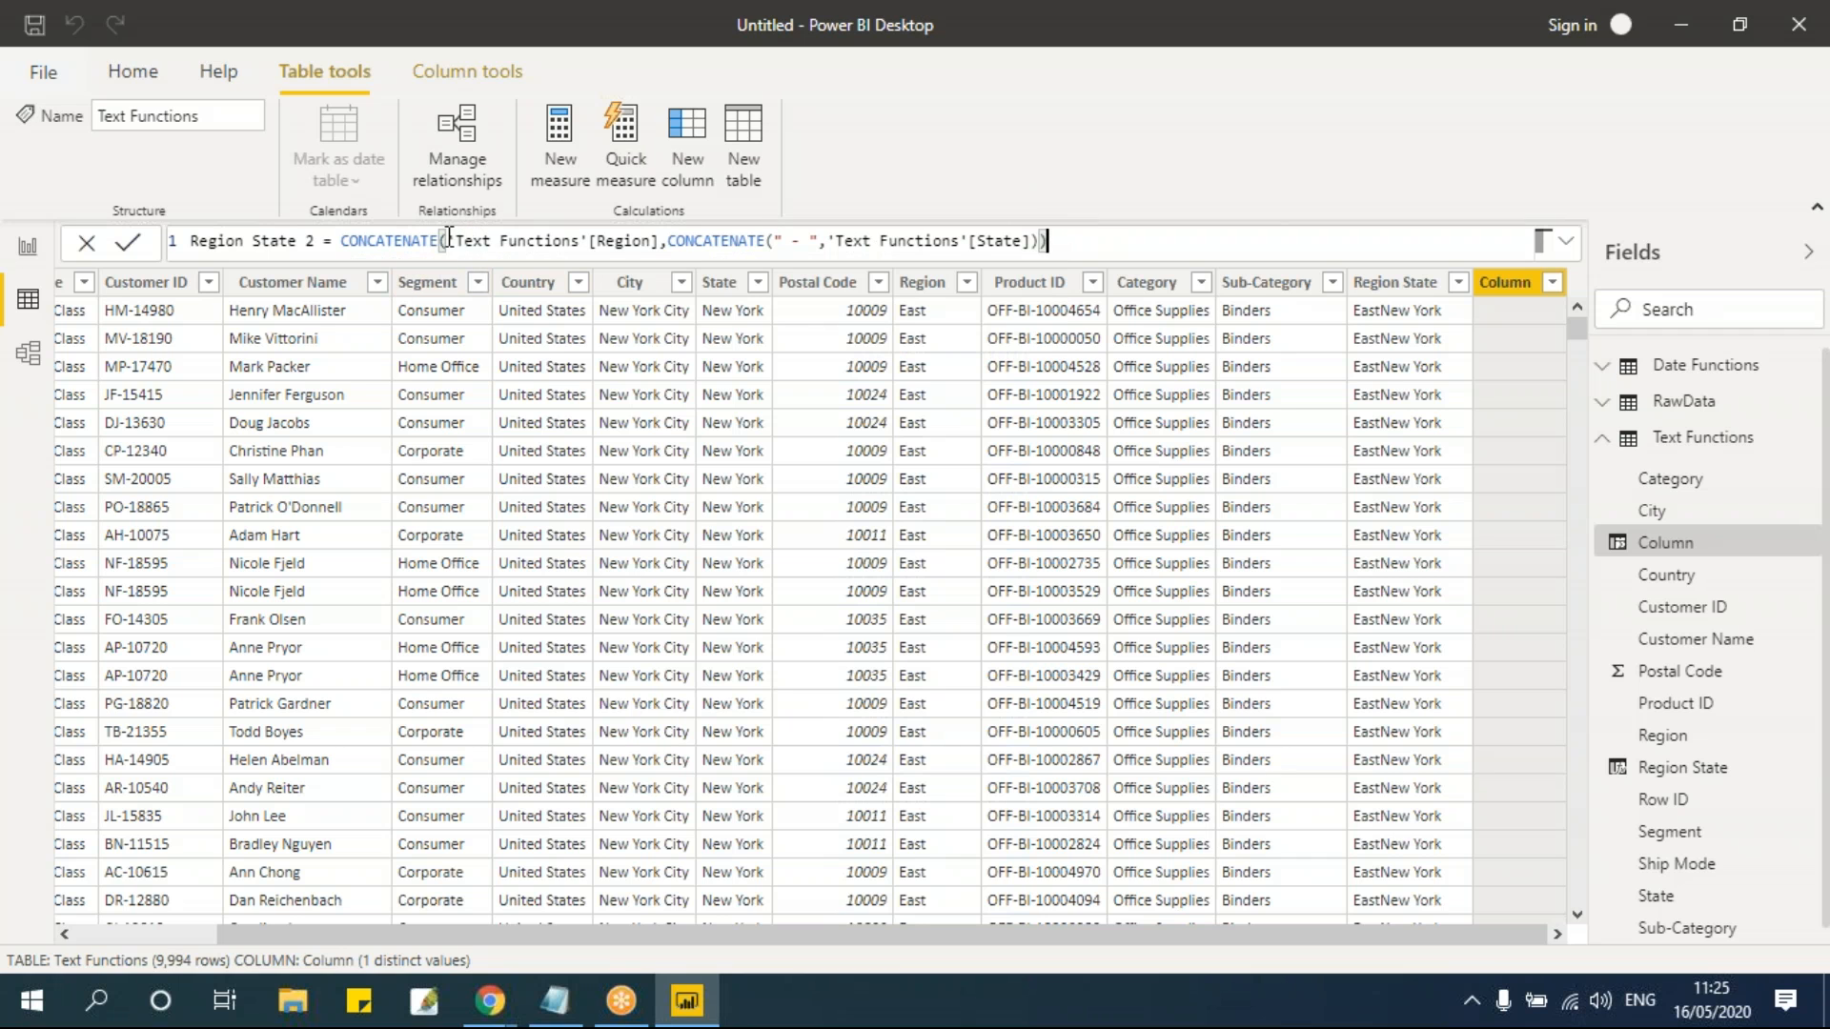
# Step: Review the nested CONCATENATE and its arguments in the Region State 2 formula, then commit the formula
pyautogui.click(670, 243)
pyautogui.moveTo(670, 243); pyautogui.dragTo(1046, 240)
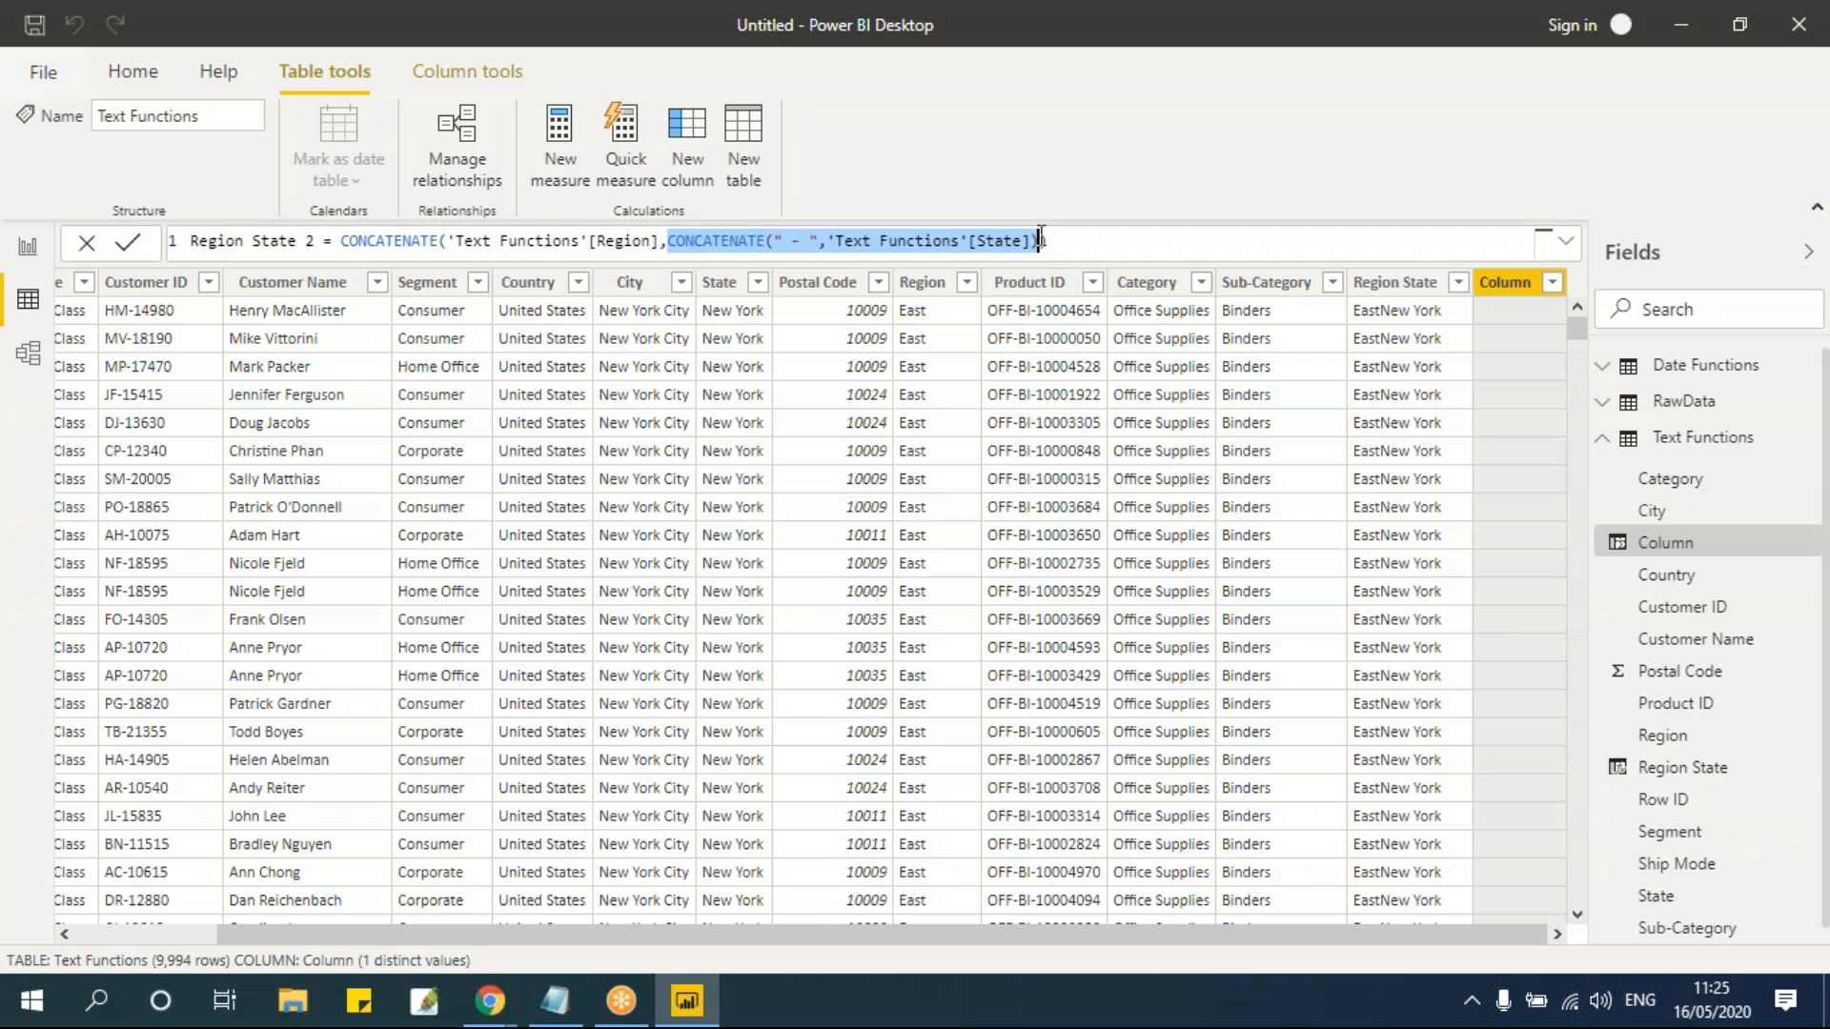
pyautogui.click(793, 241)
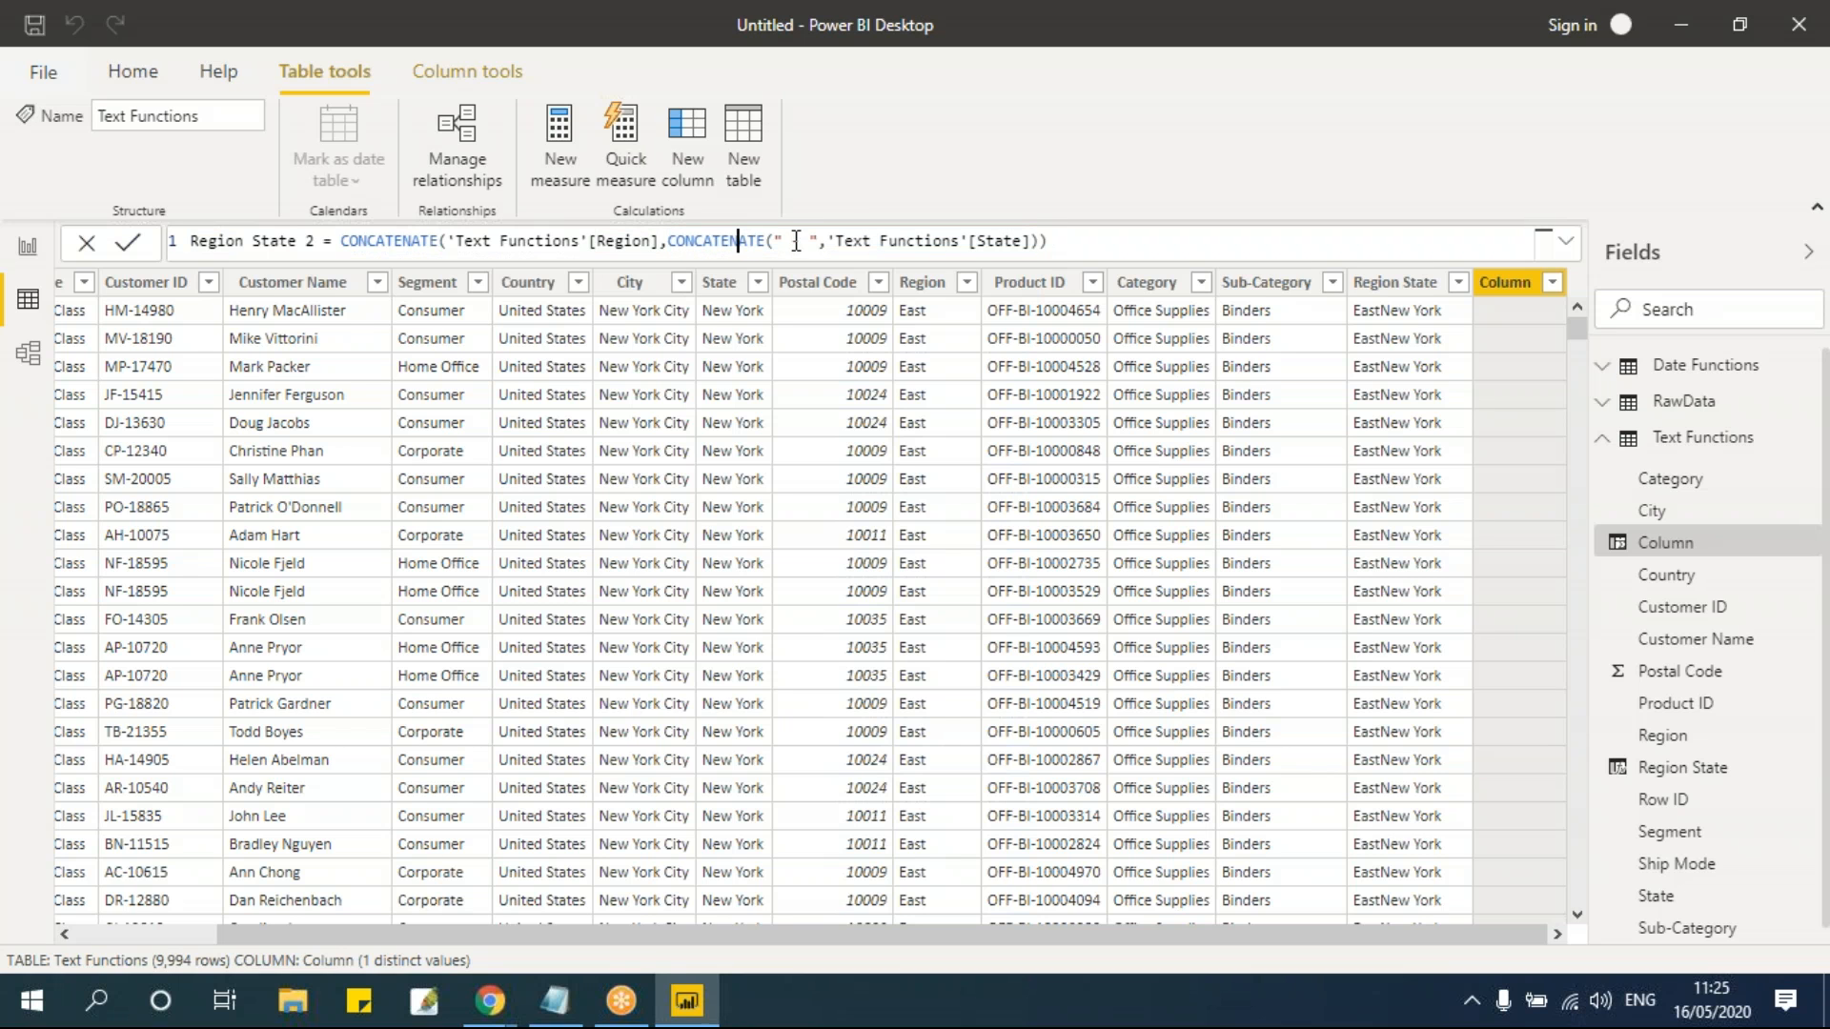
pyautogui.click(882, 241)
pyautogui.hotkey('ctrl', 'Left')
pyautogui.hotkey('ctrl', 'Left')
pyautogui.click(874, 241)
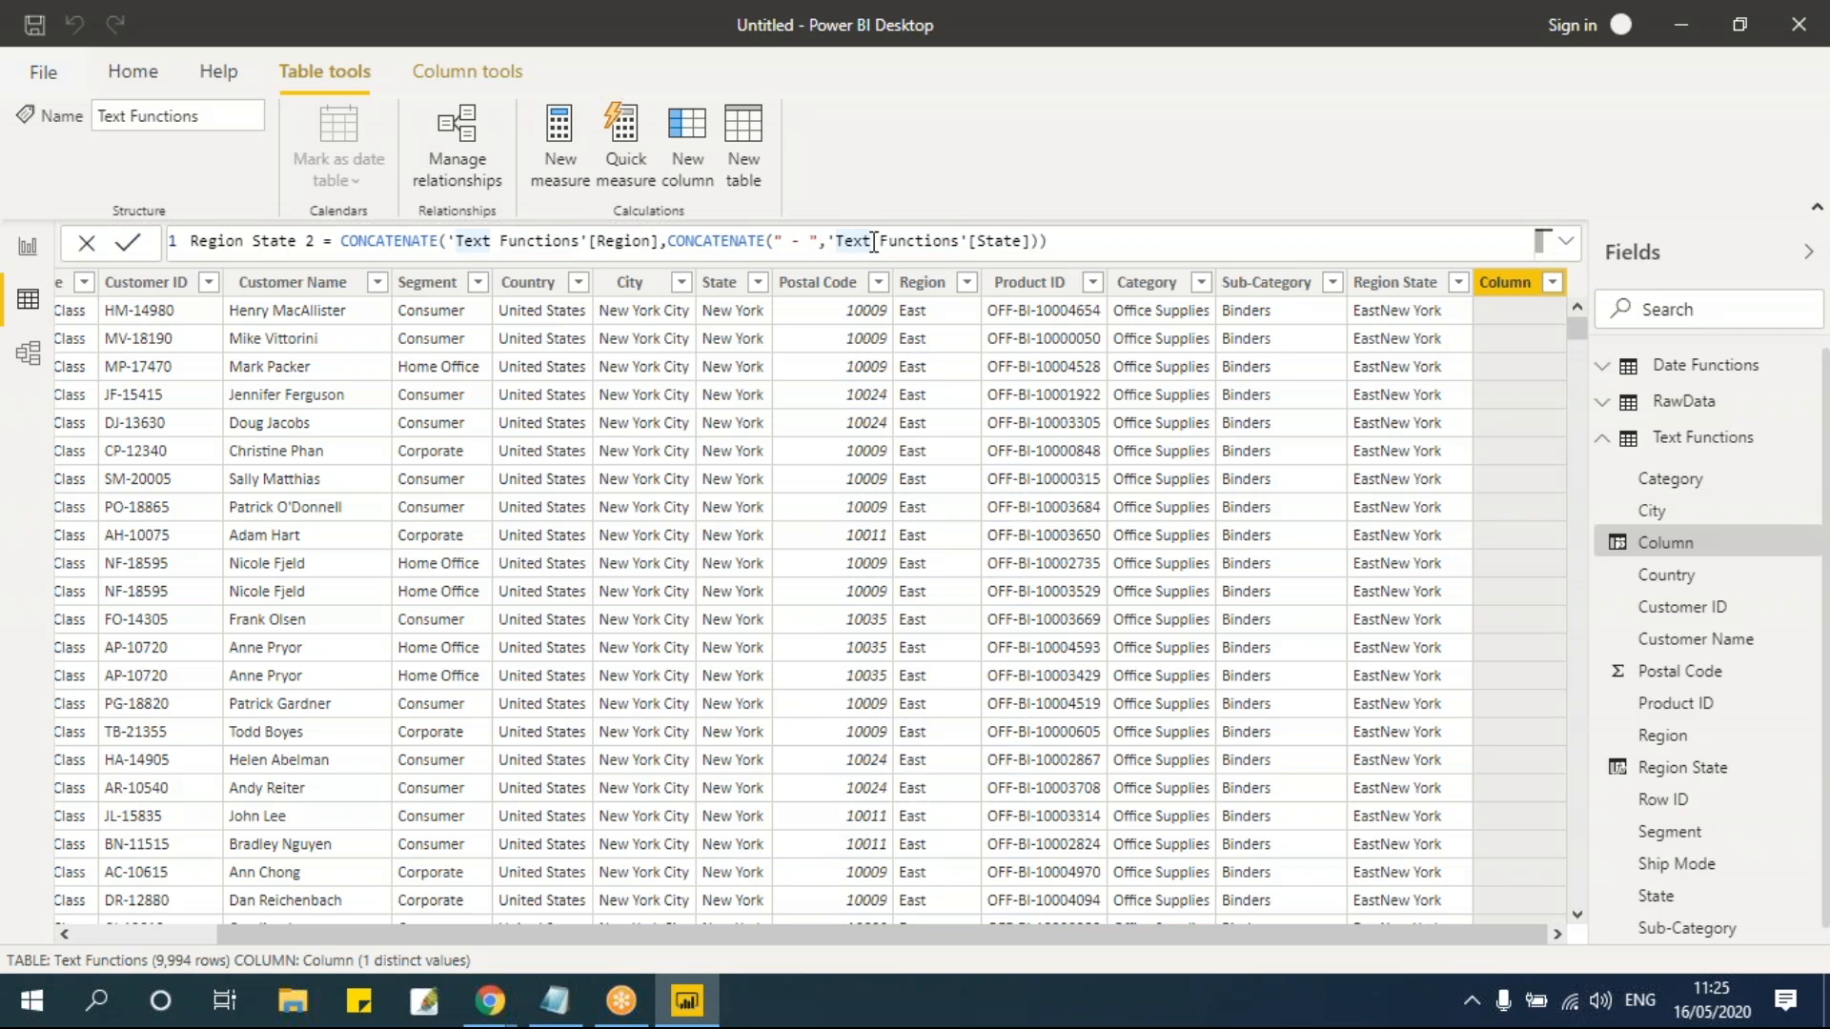
pyautogui.press('Return')
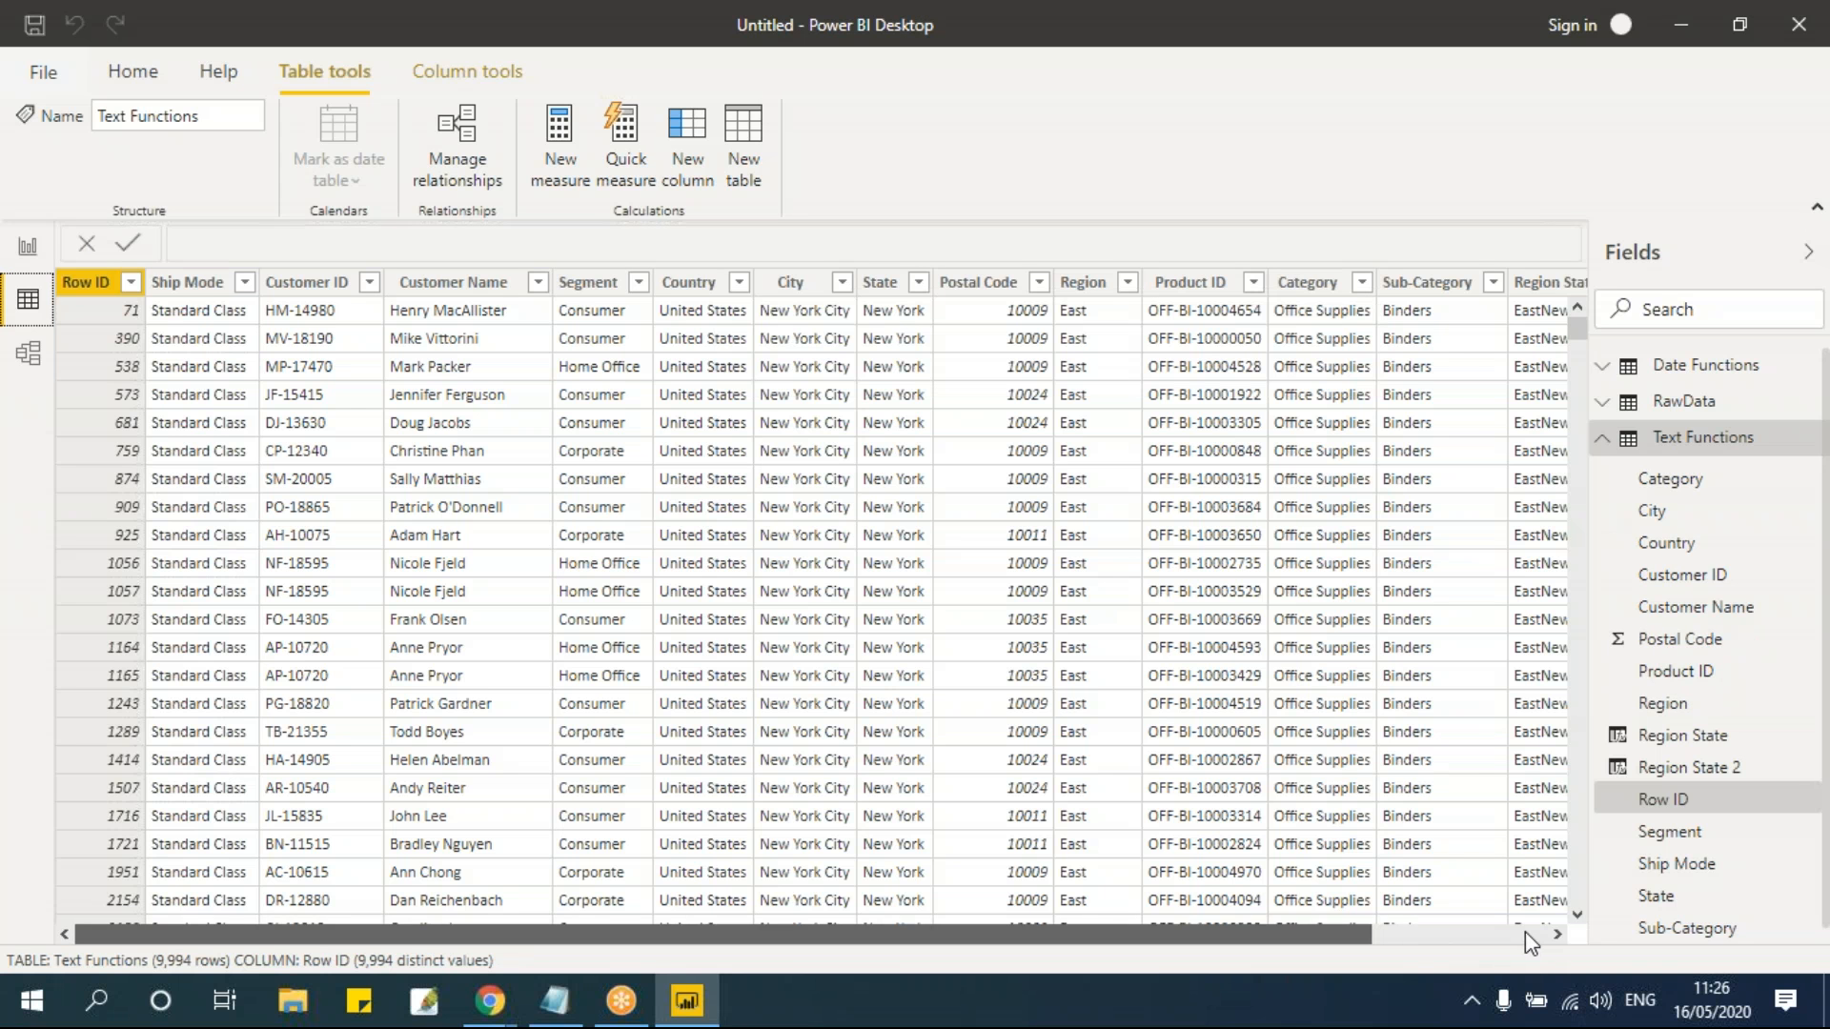
# Step: Add a further calculated column to the Text Functions table and name it Region State 3
pyautogui.click(1556, 935)
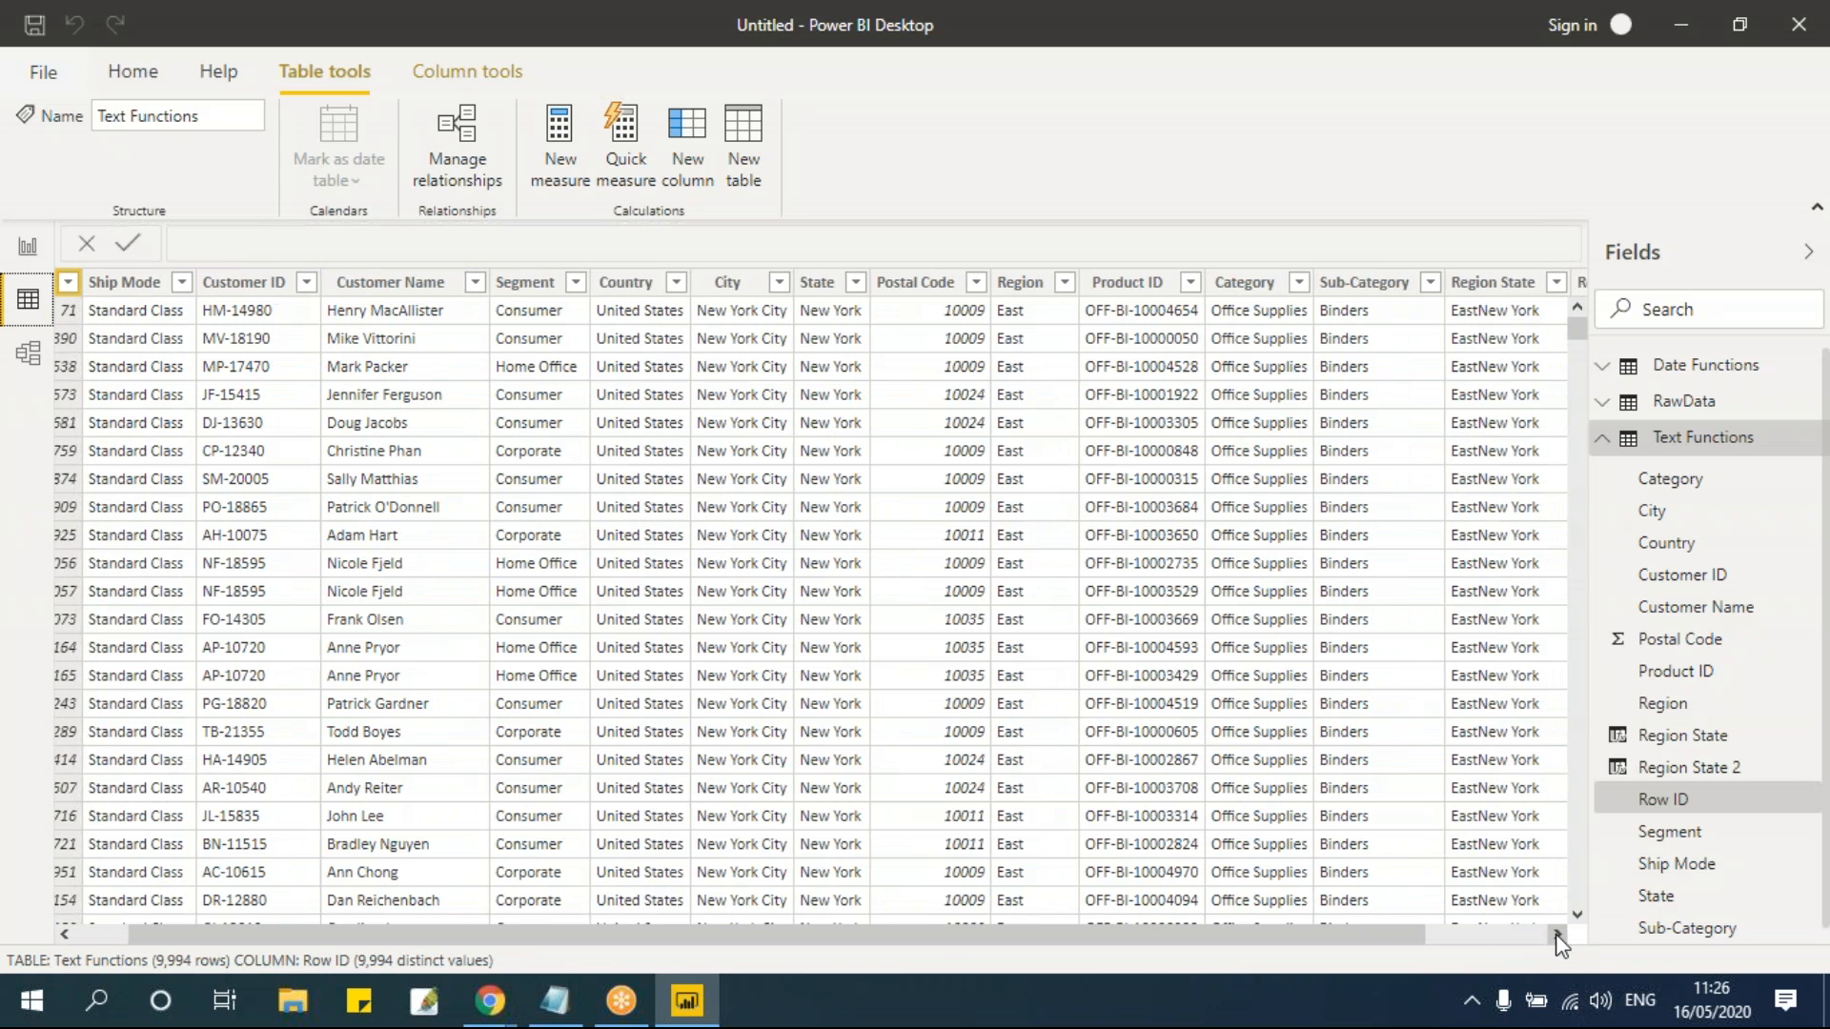
pyautogui.click(1558, 936)
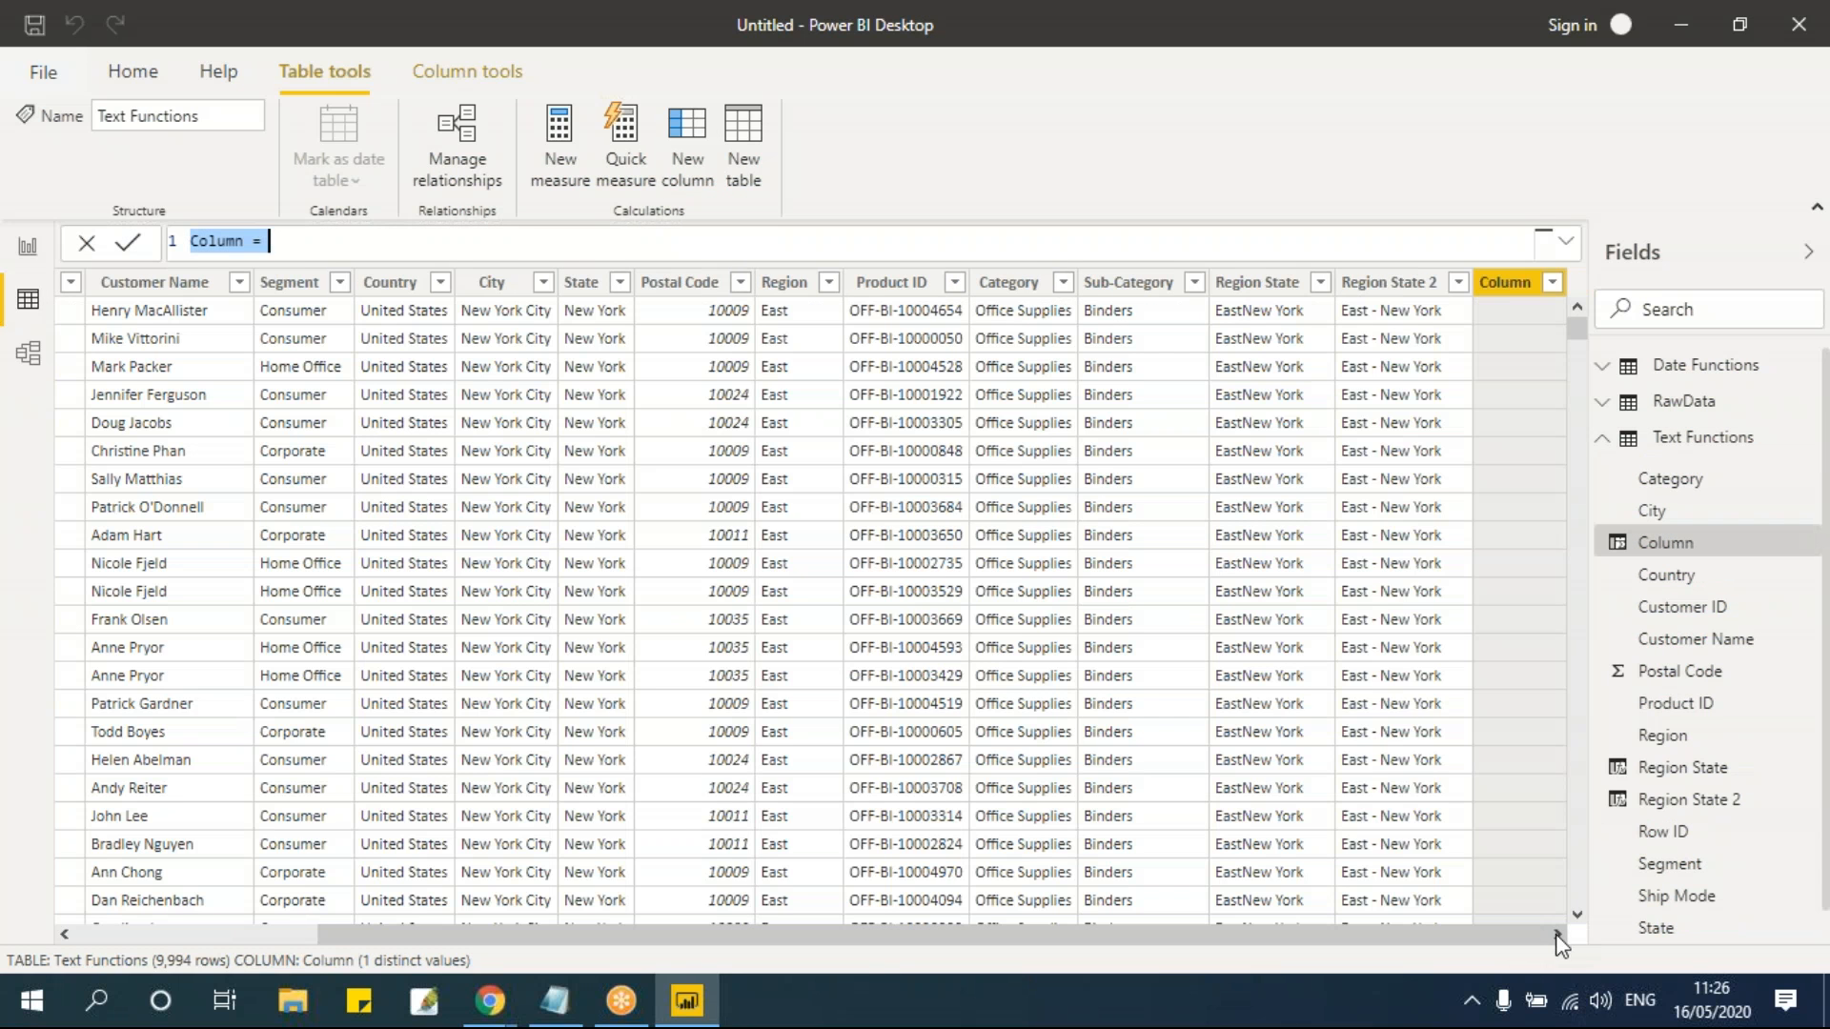
pyautogui.click(290, 234)
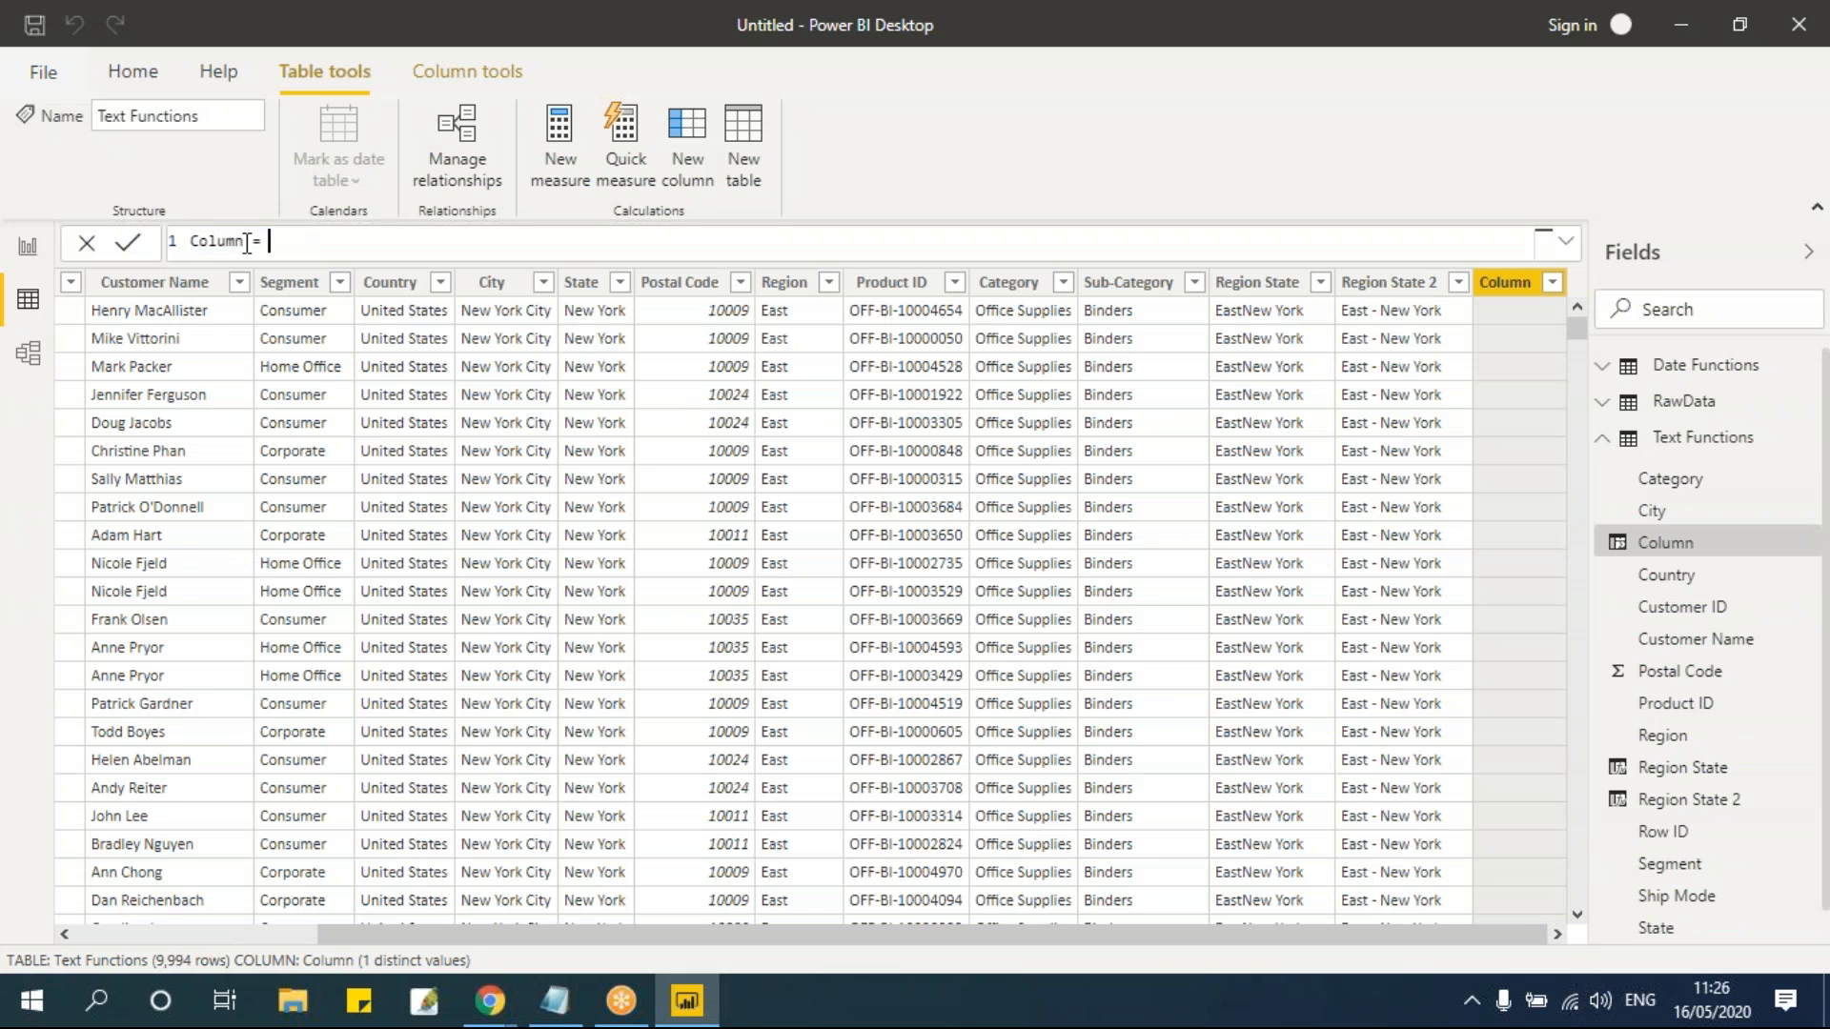
pyautogui.doubleClick(246, 241)
pyautogui.write('Region S')
pyautogui.write('3')
# Step: Define Region State 3 by joining the Text Functions Region, State and City columns with & operators and " - " separators, and commit it
pyautogui.write("'Text Functions'[Region]")
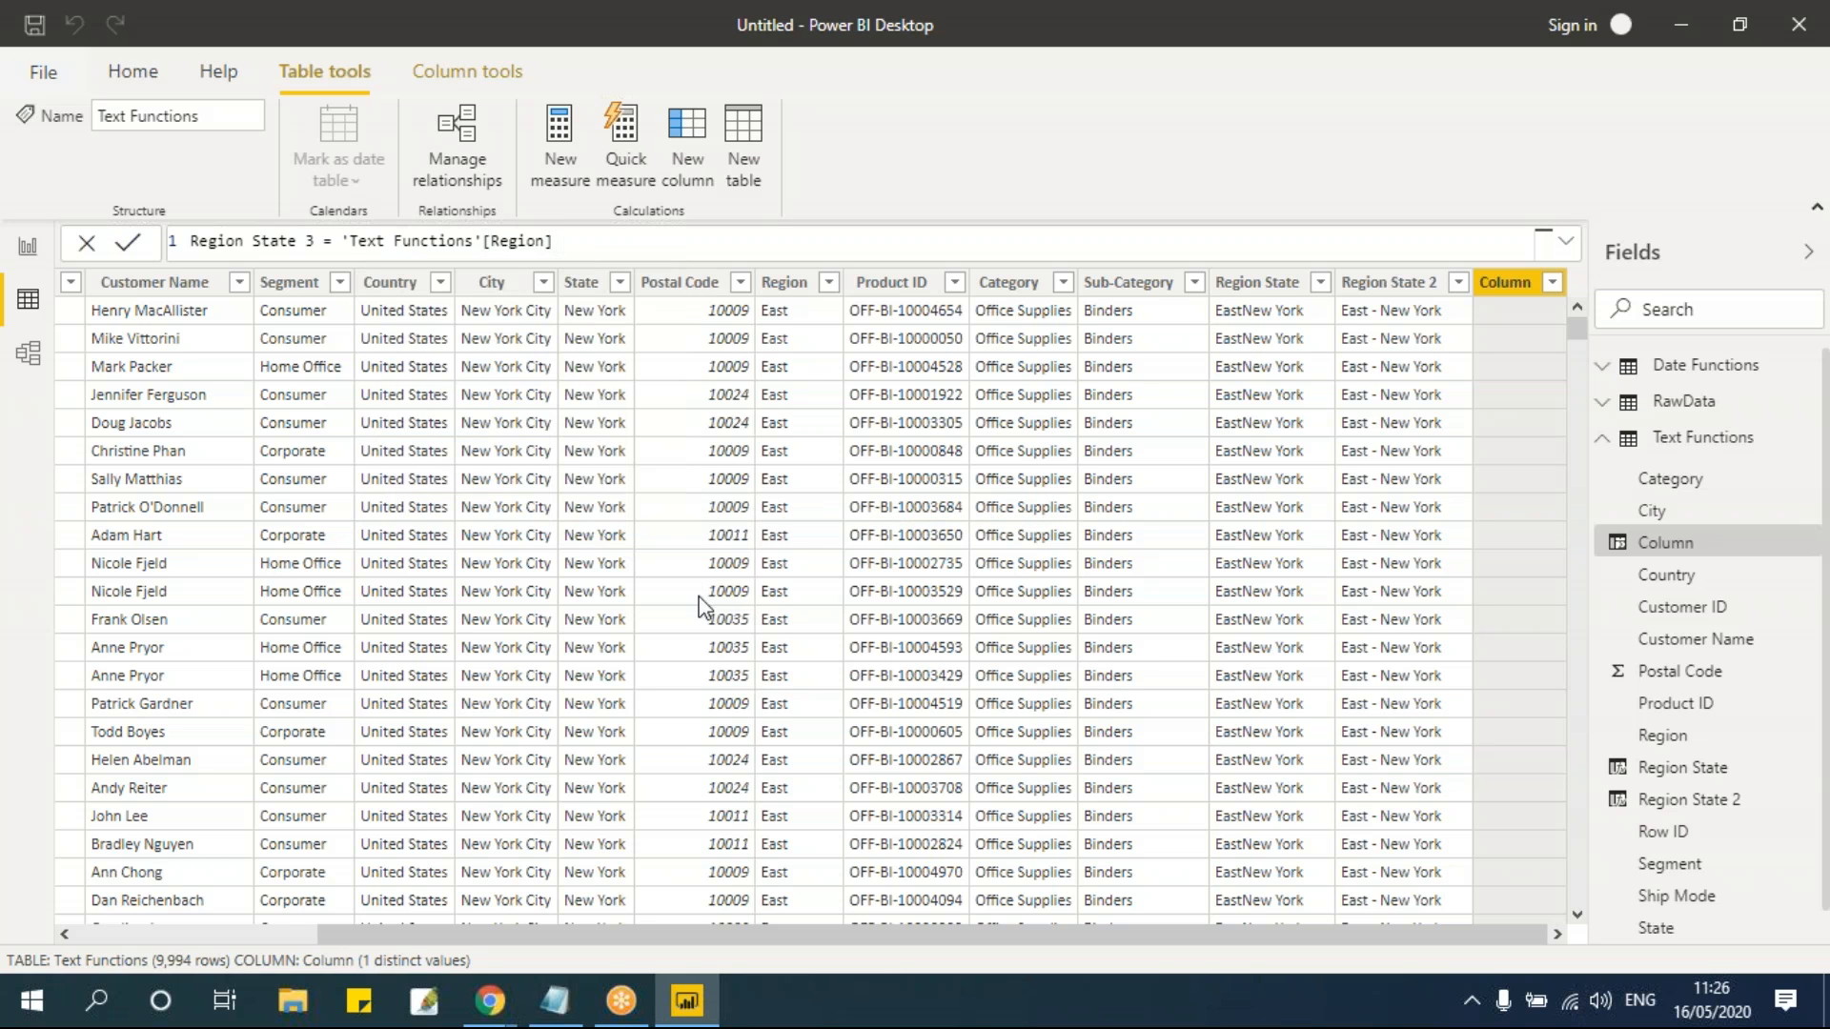
pyautogui.write(' & " - " &')
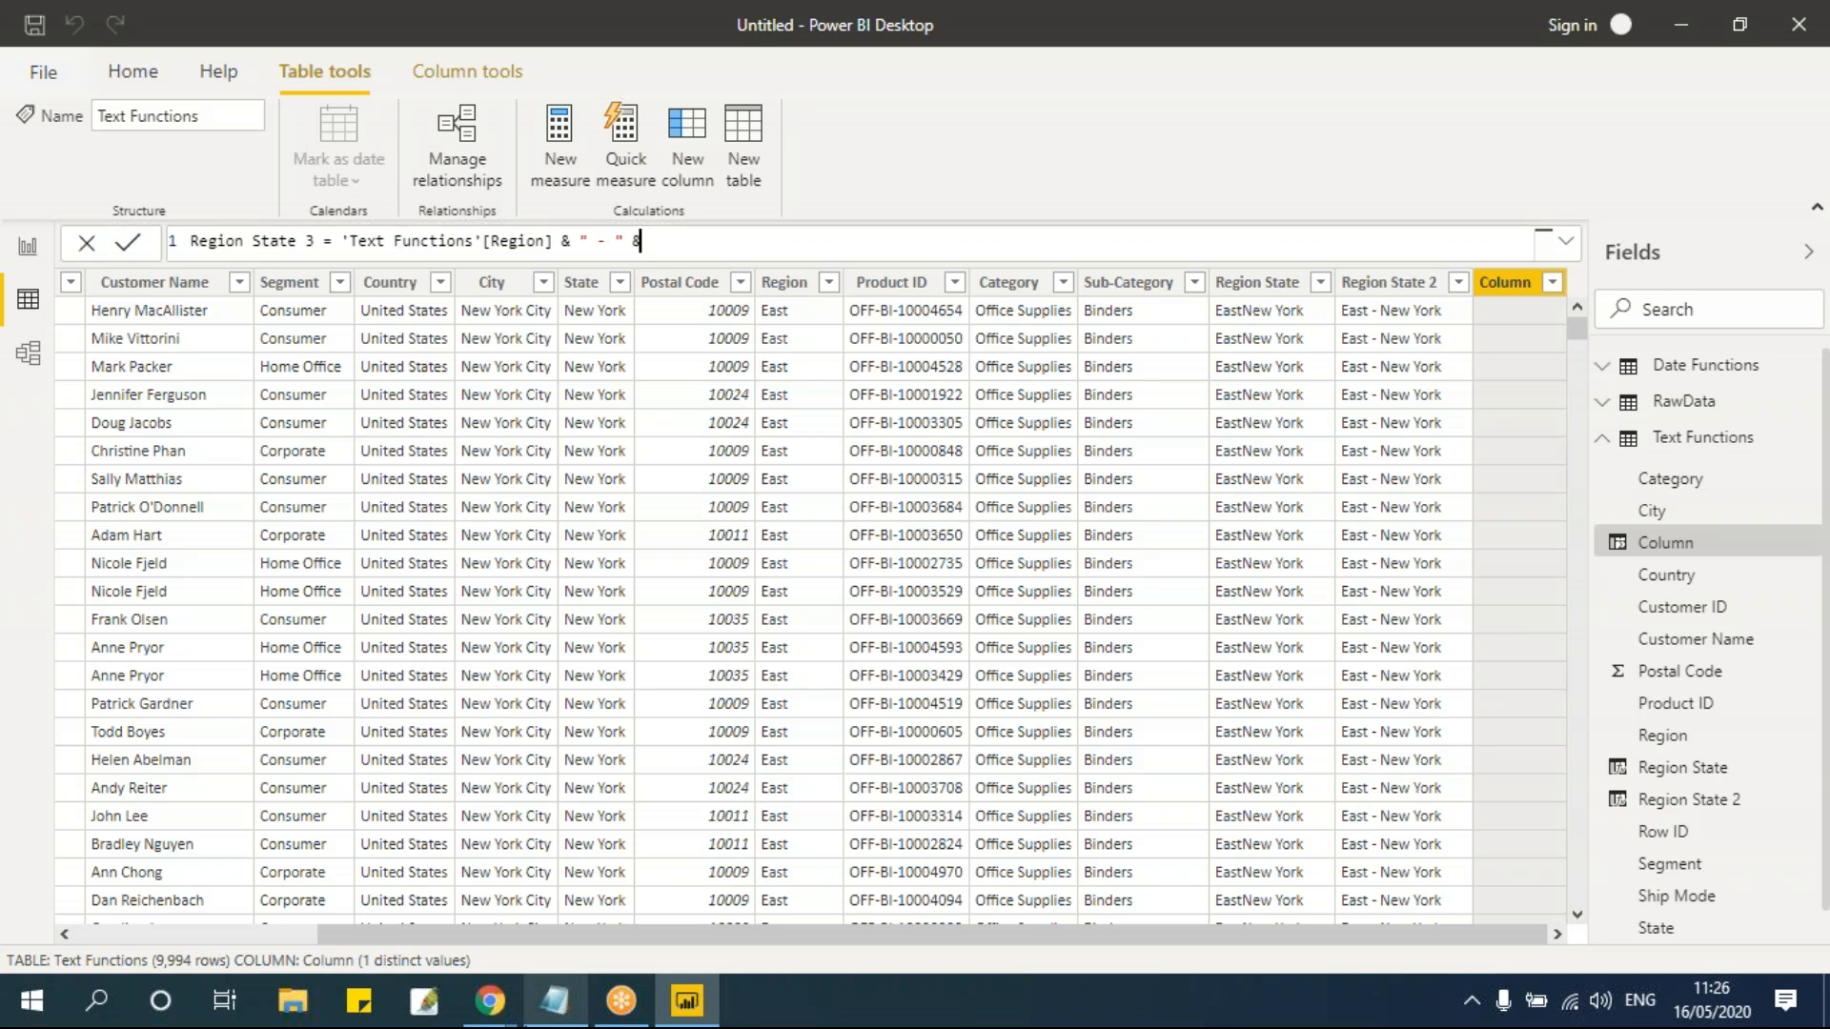
pyautogui.write(' state')
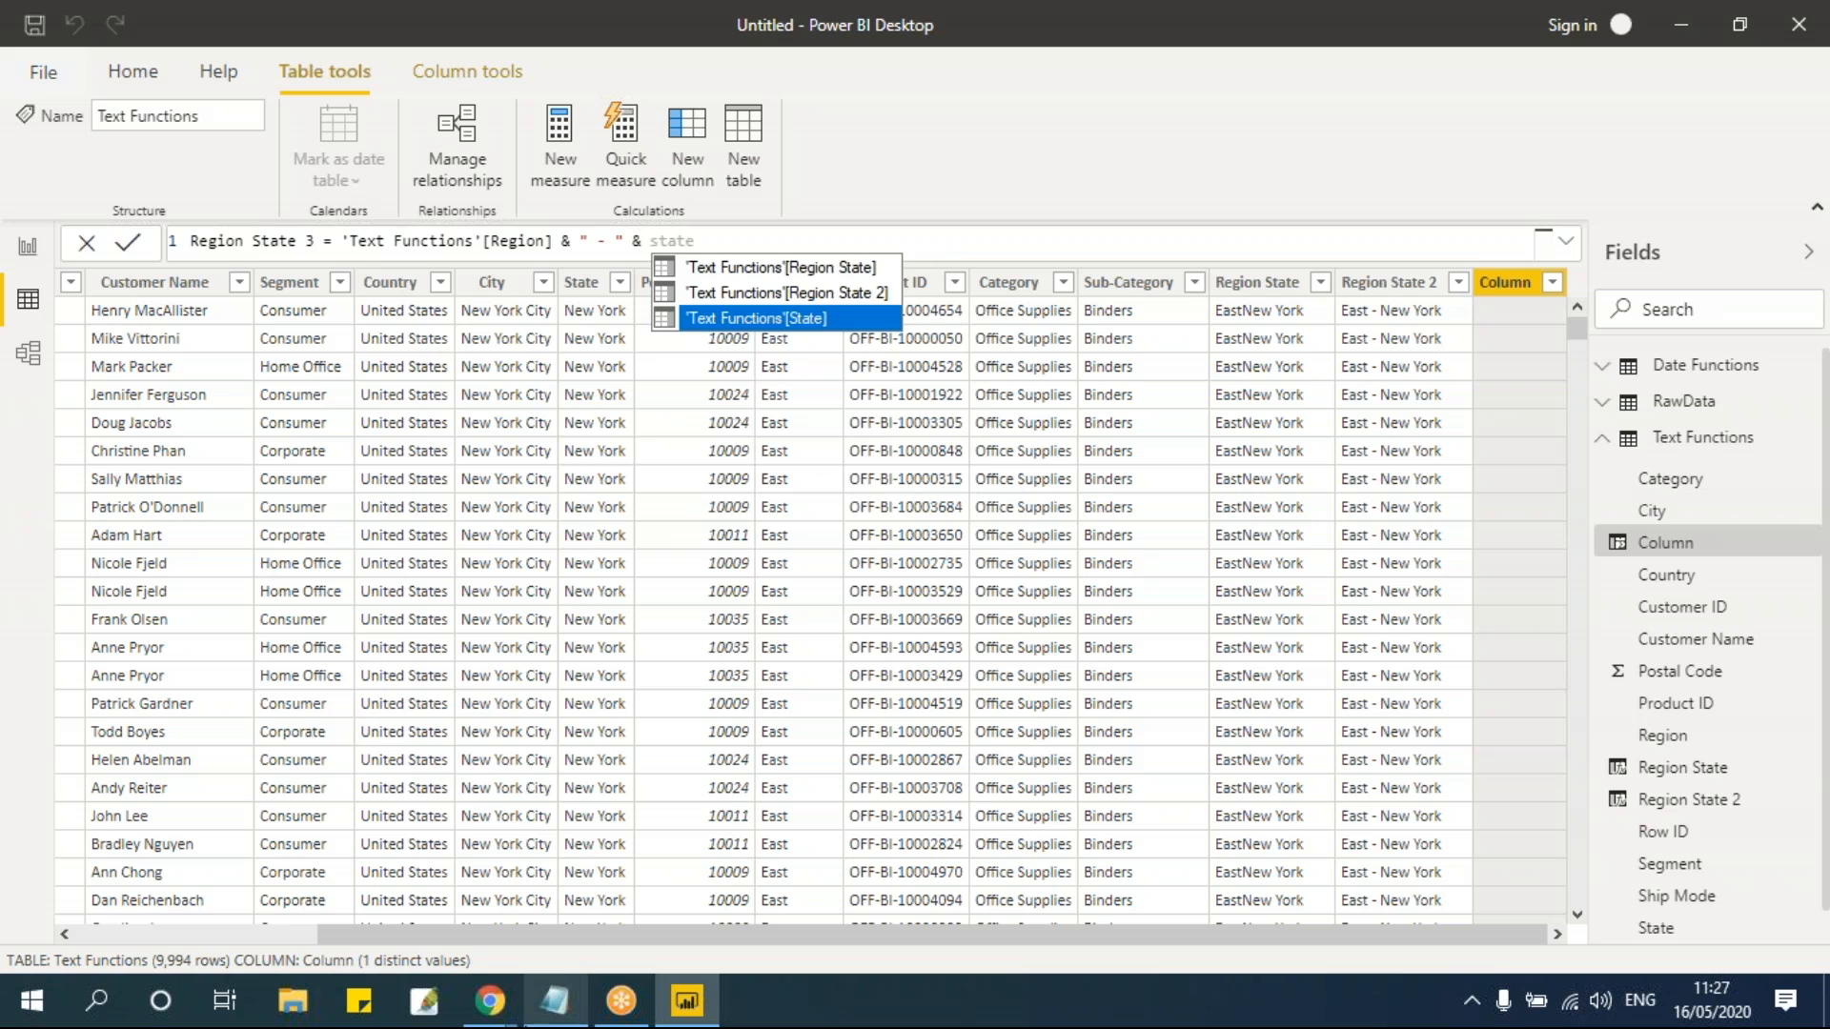
pyautogui.press('Tab')
pyautogui.write('& " - ')
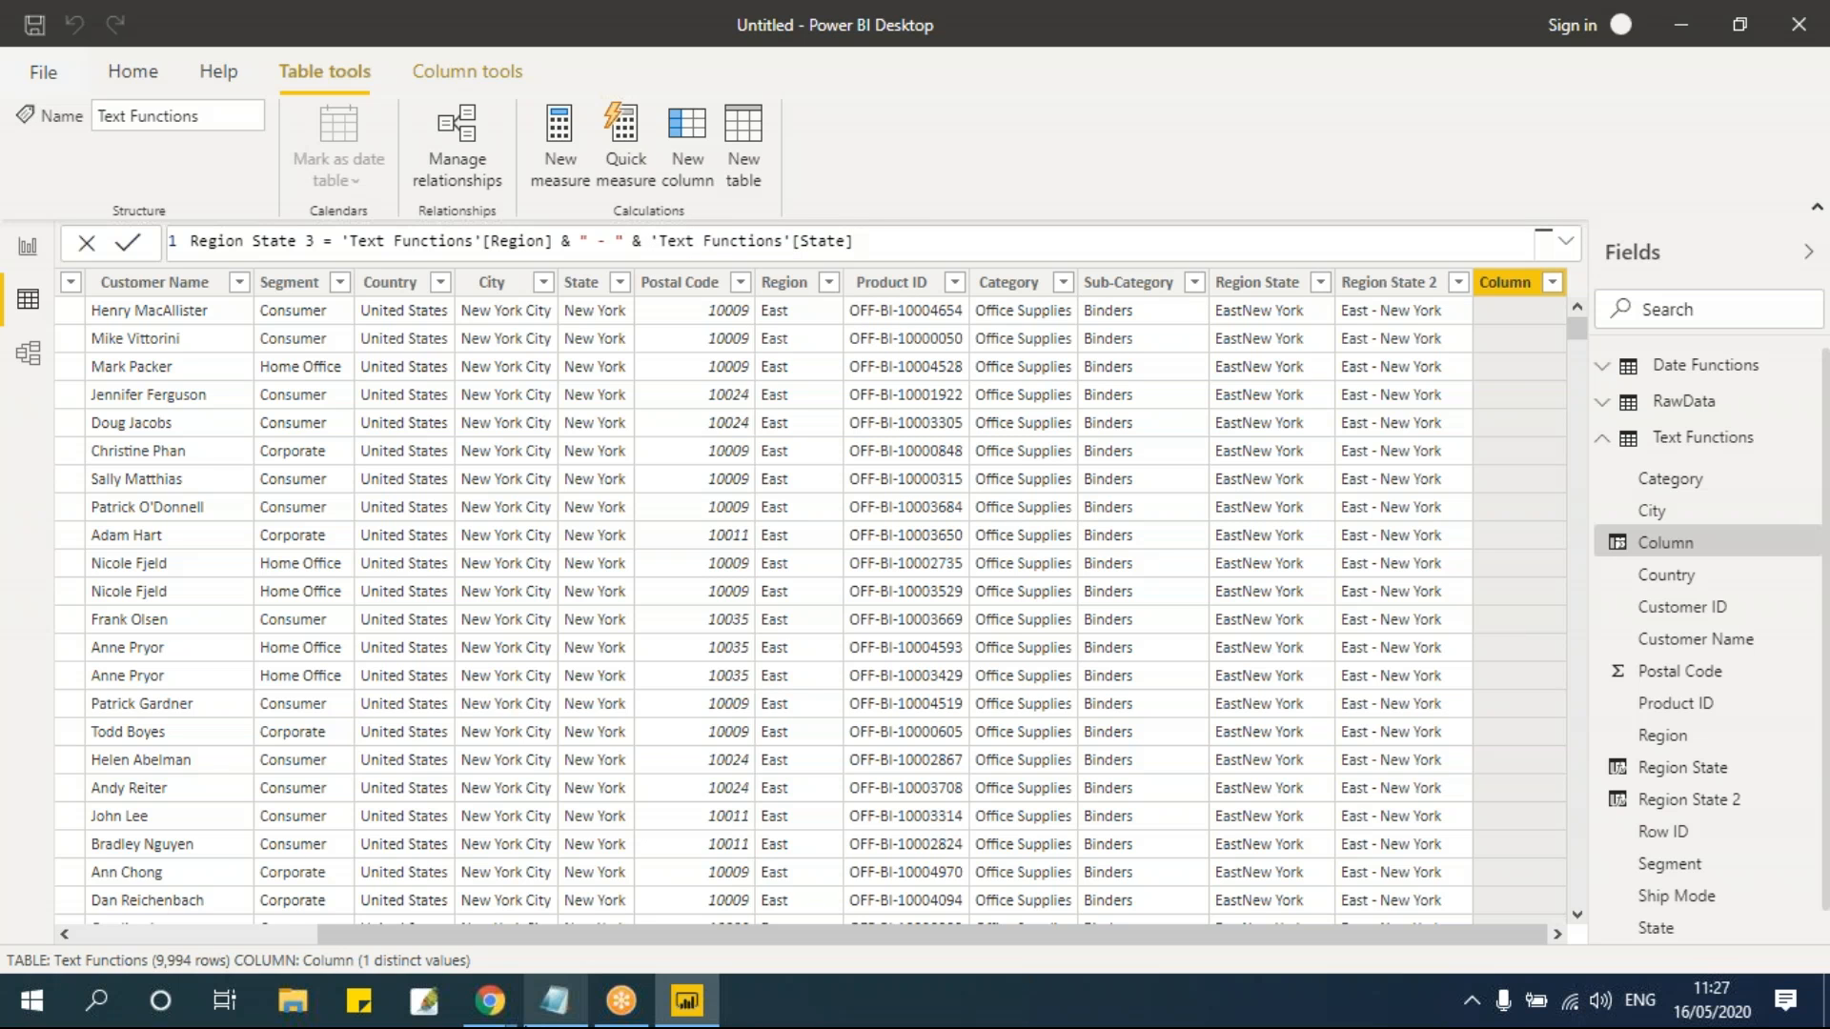
pyautogui.write('" & city')
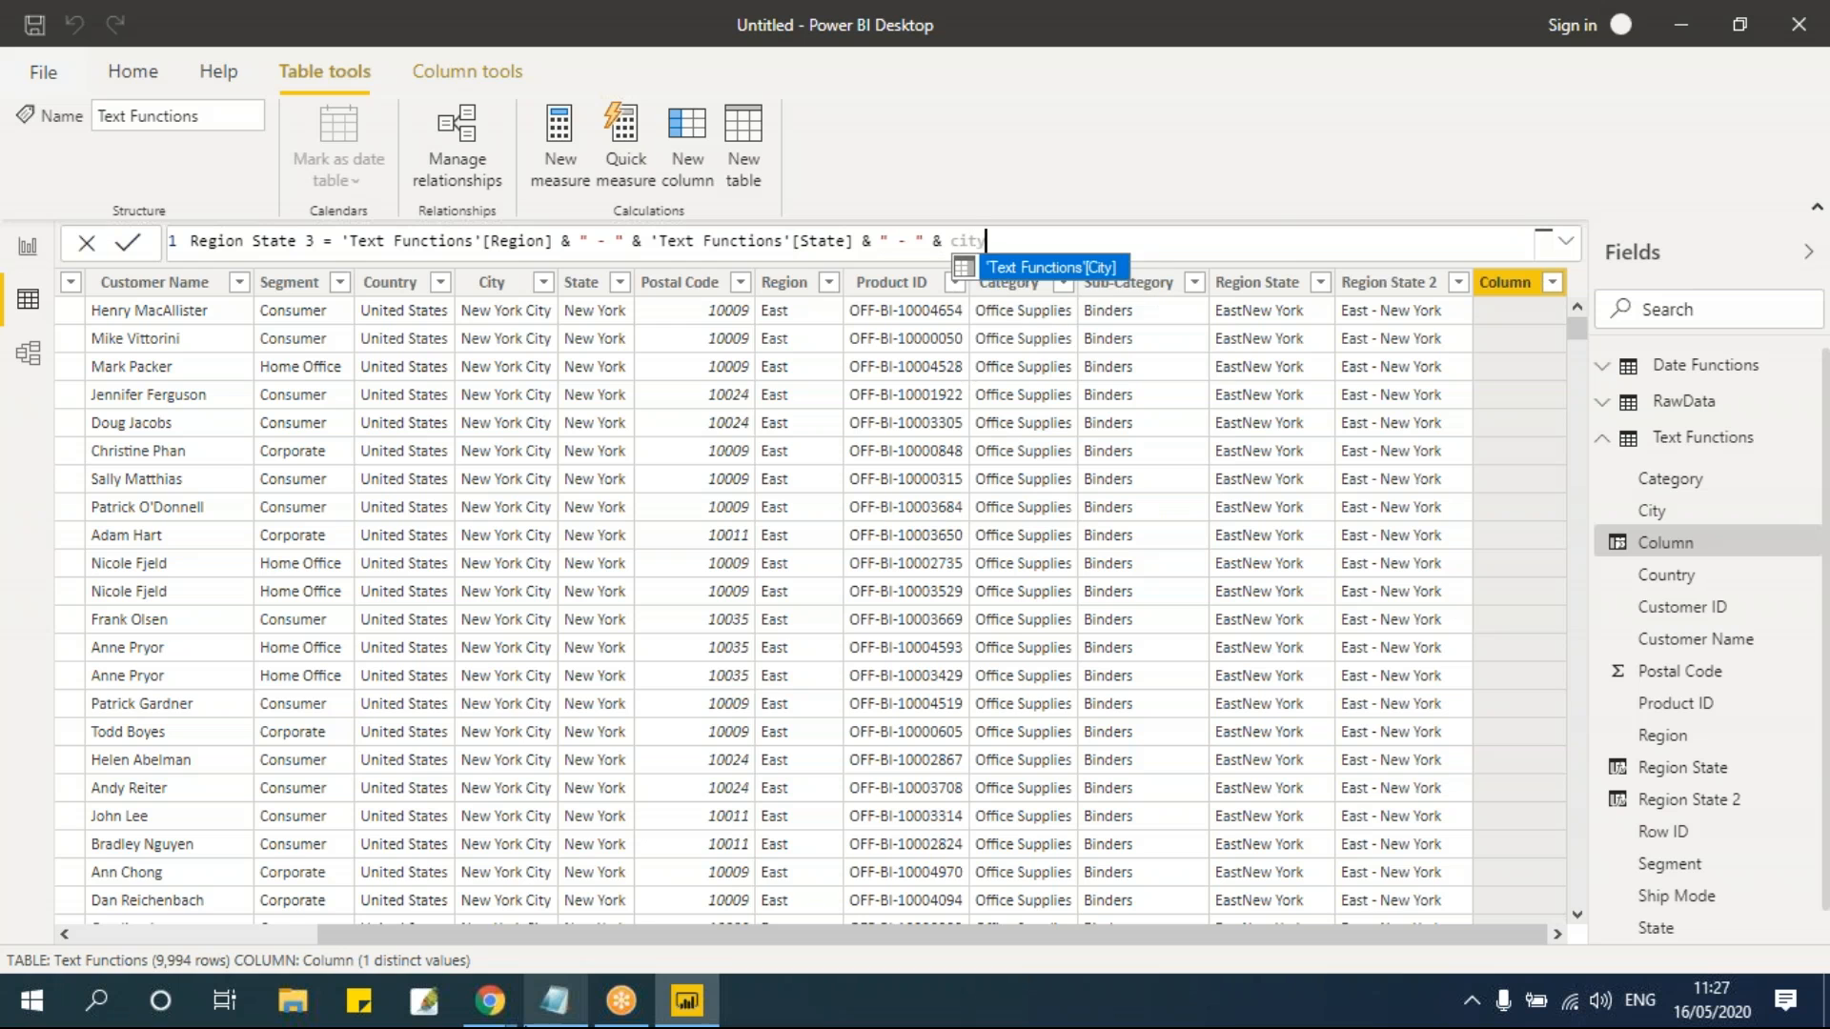
pyautogui.press('Tab')
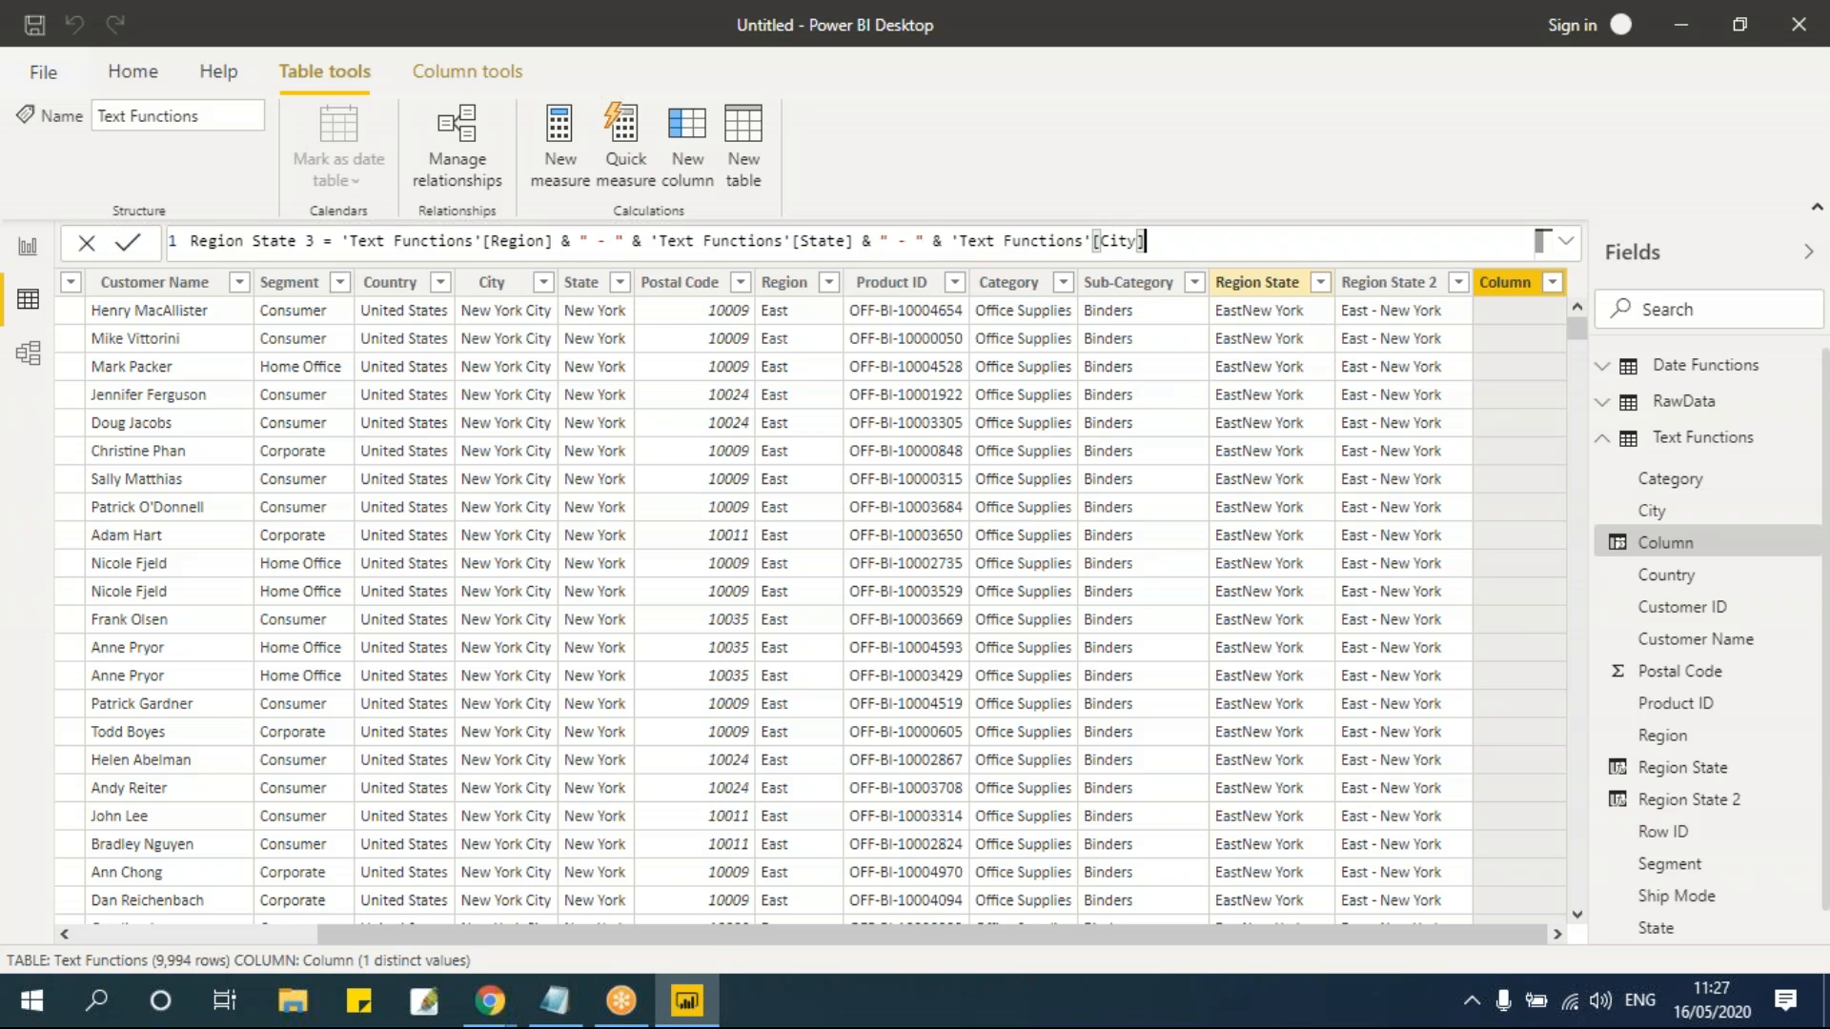
pyautogui.press('Return')
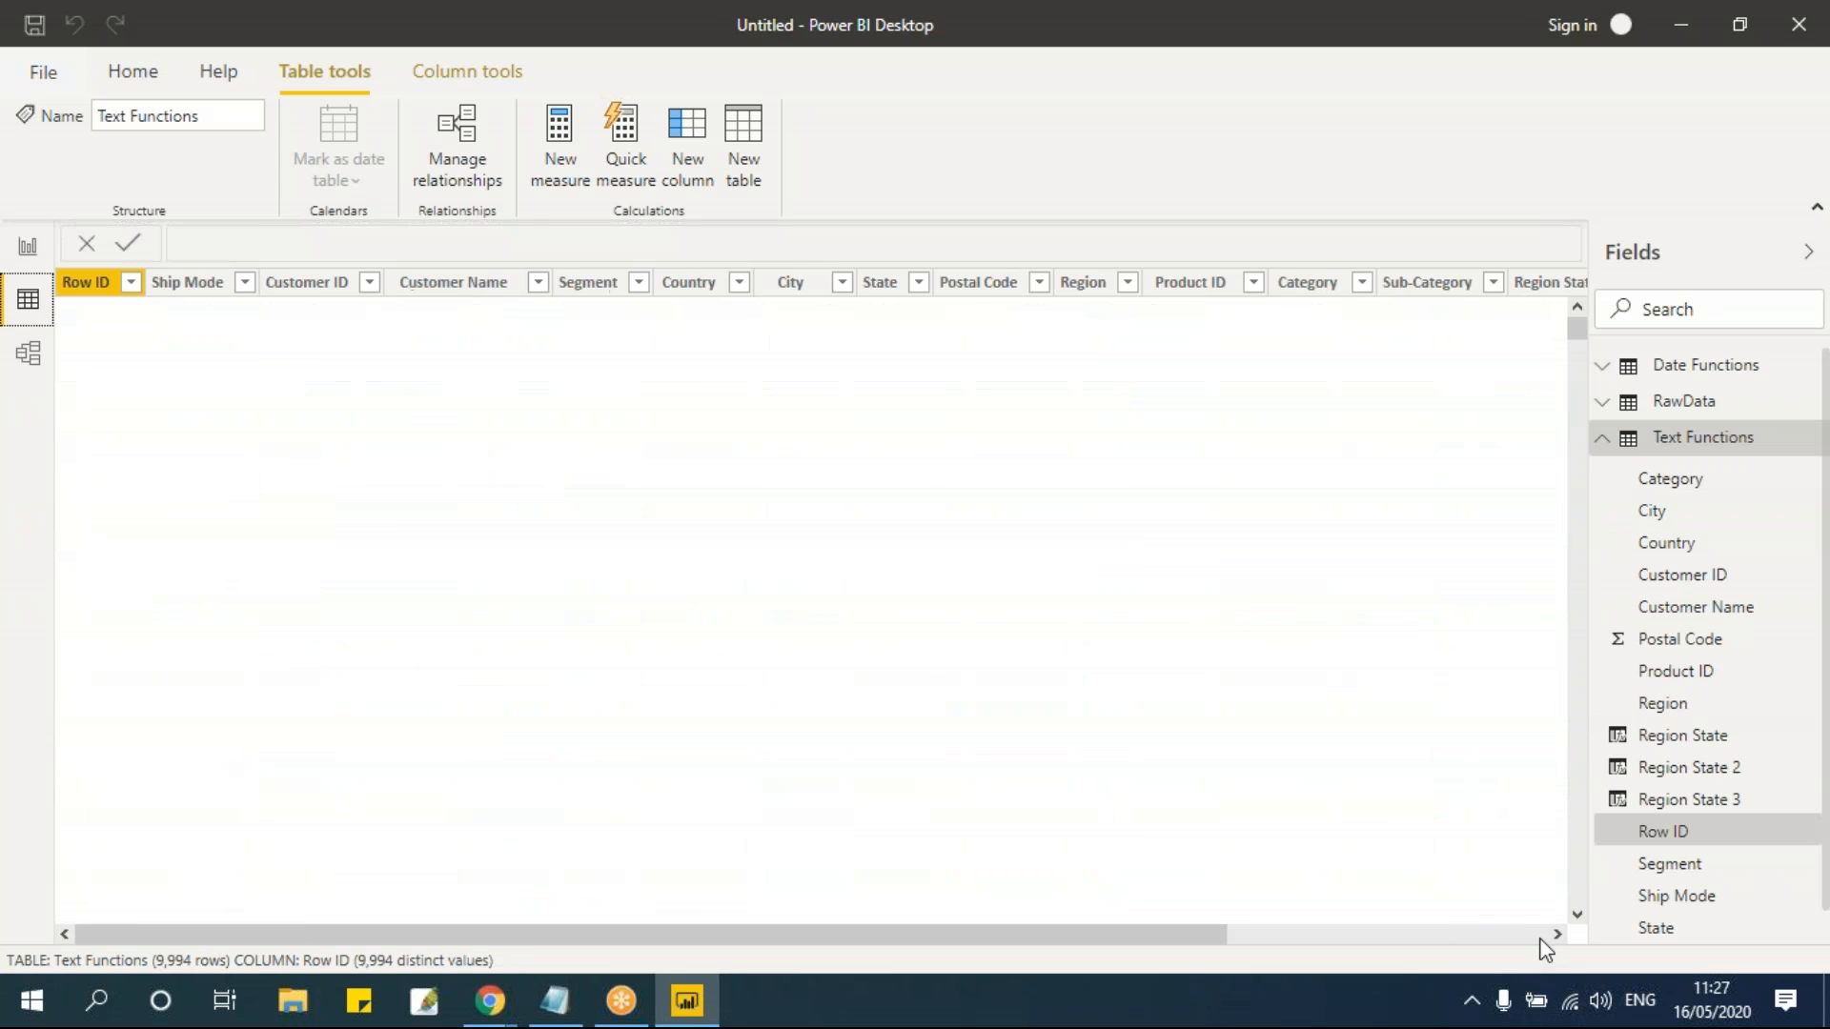
# Step: Compare the values and formulas of the Region State, Region State 2 and Region State 3 columns
pyautogui.click(1325, 938)
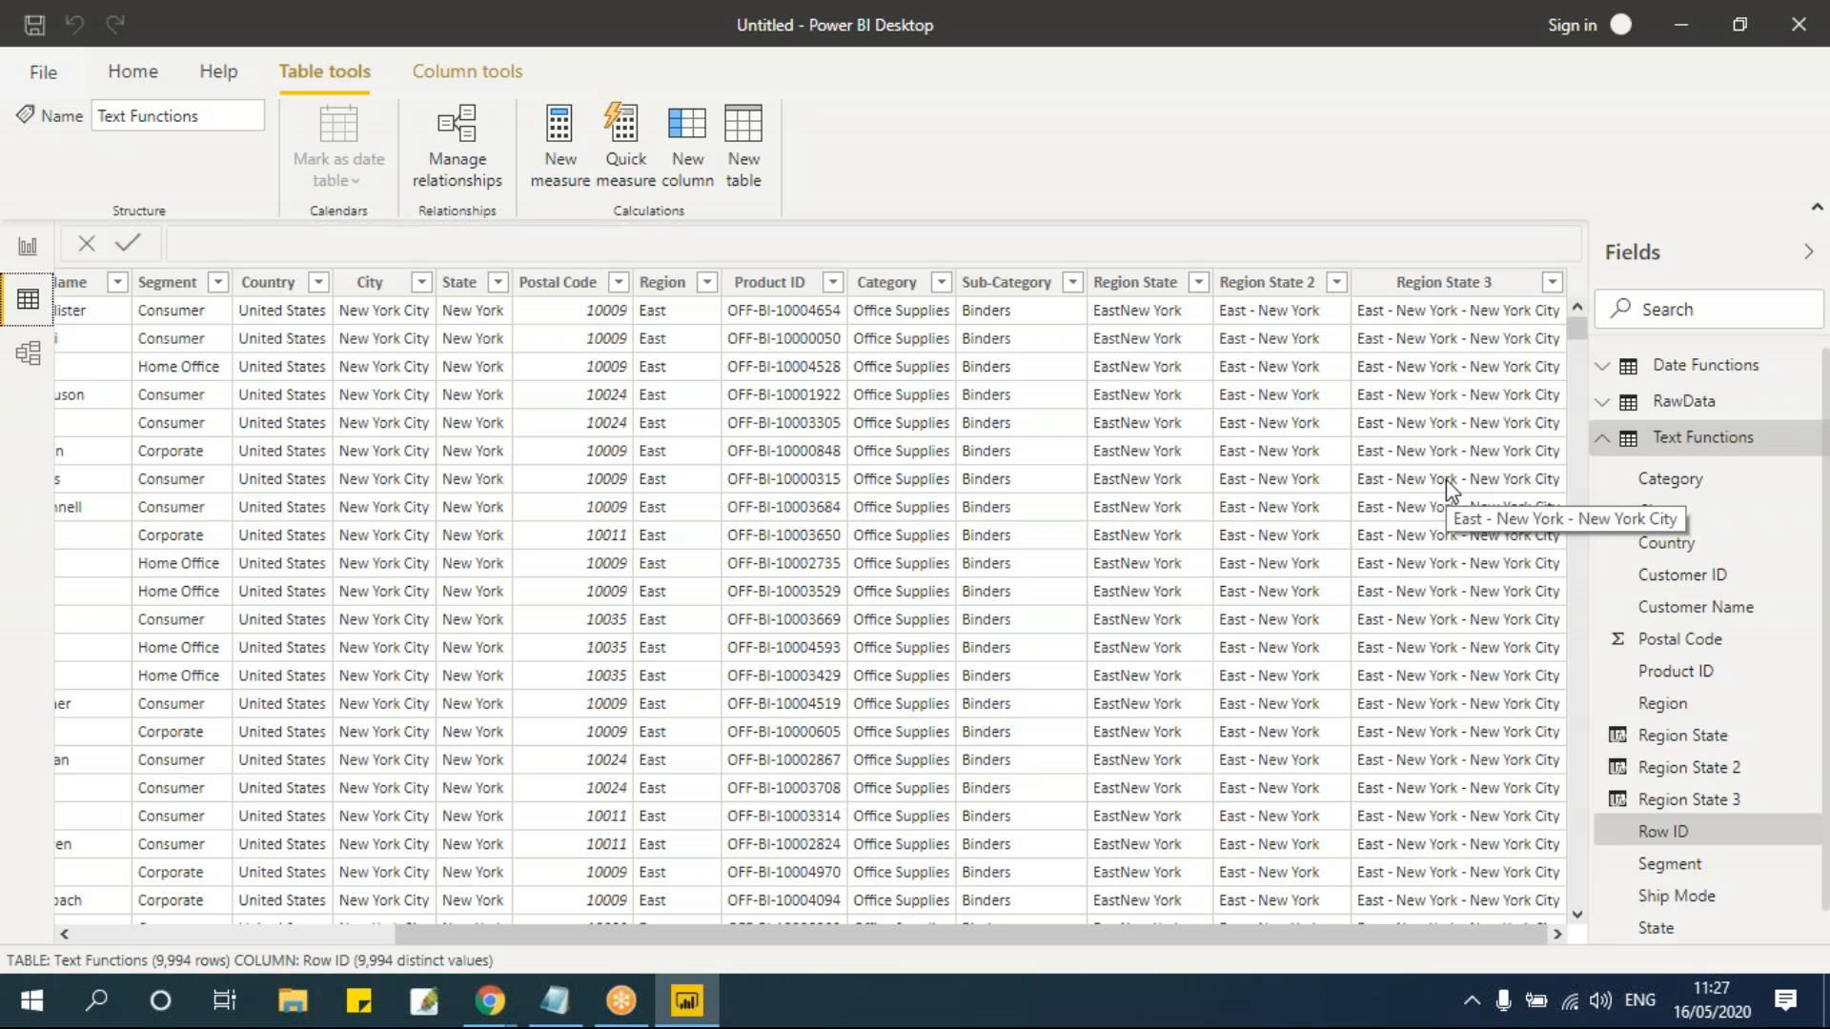
pyautogui.click(1125, 286)
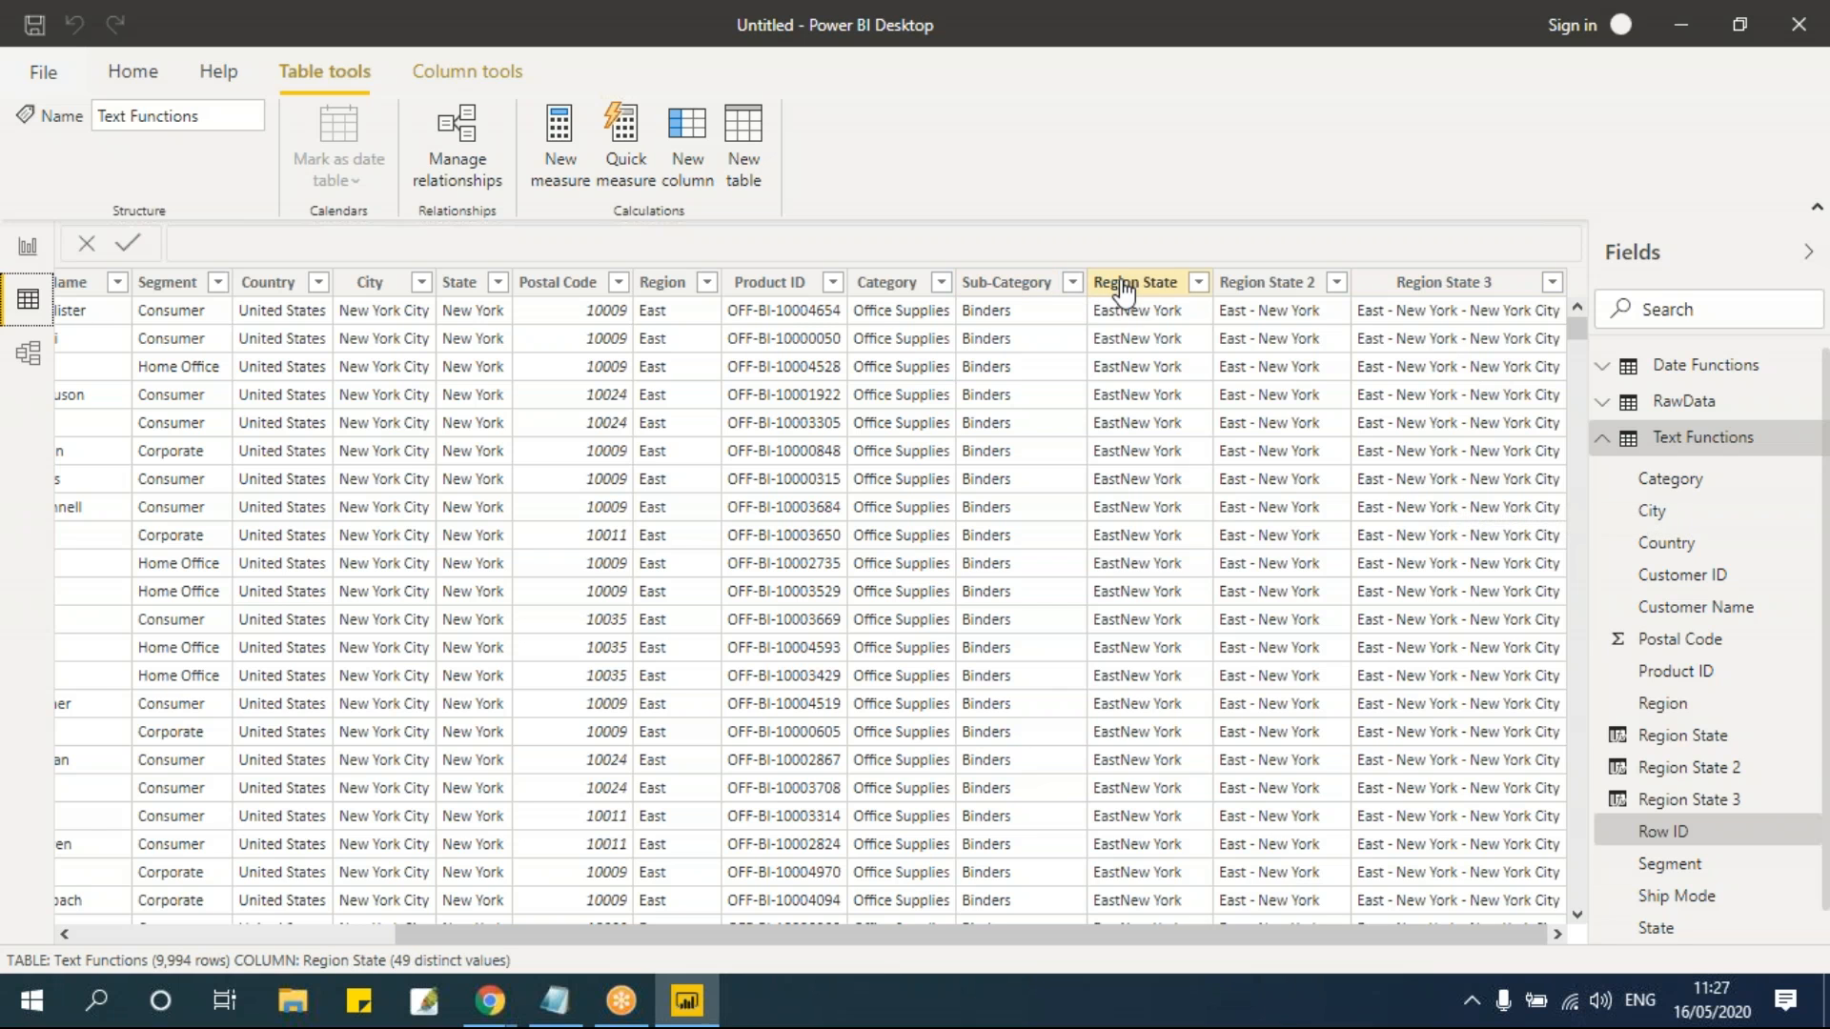
pyautogui.click(1439, 286)
pyautogui.click(1267, 286)
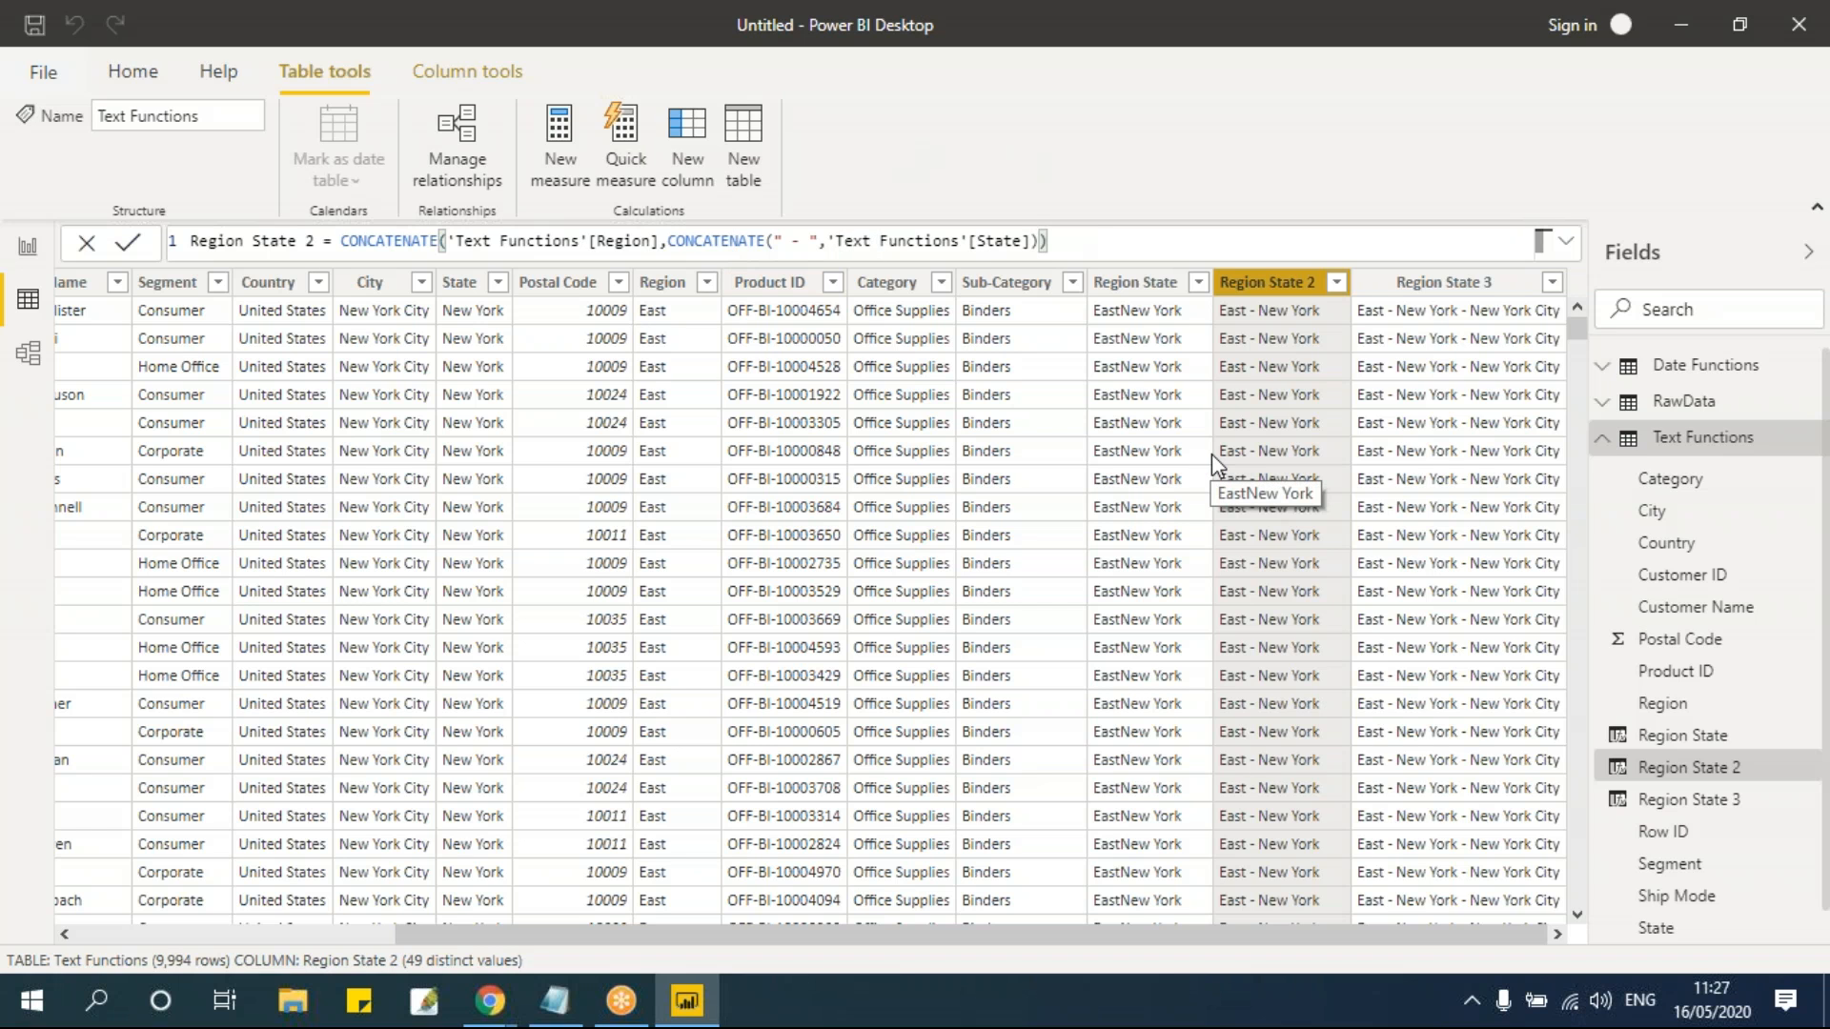
pyautogui.click(1393, 284)
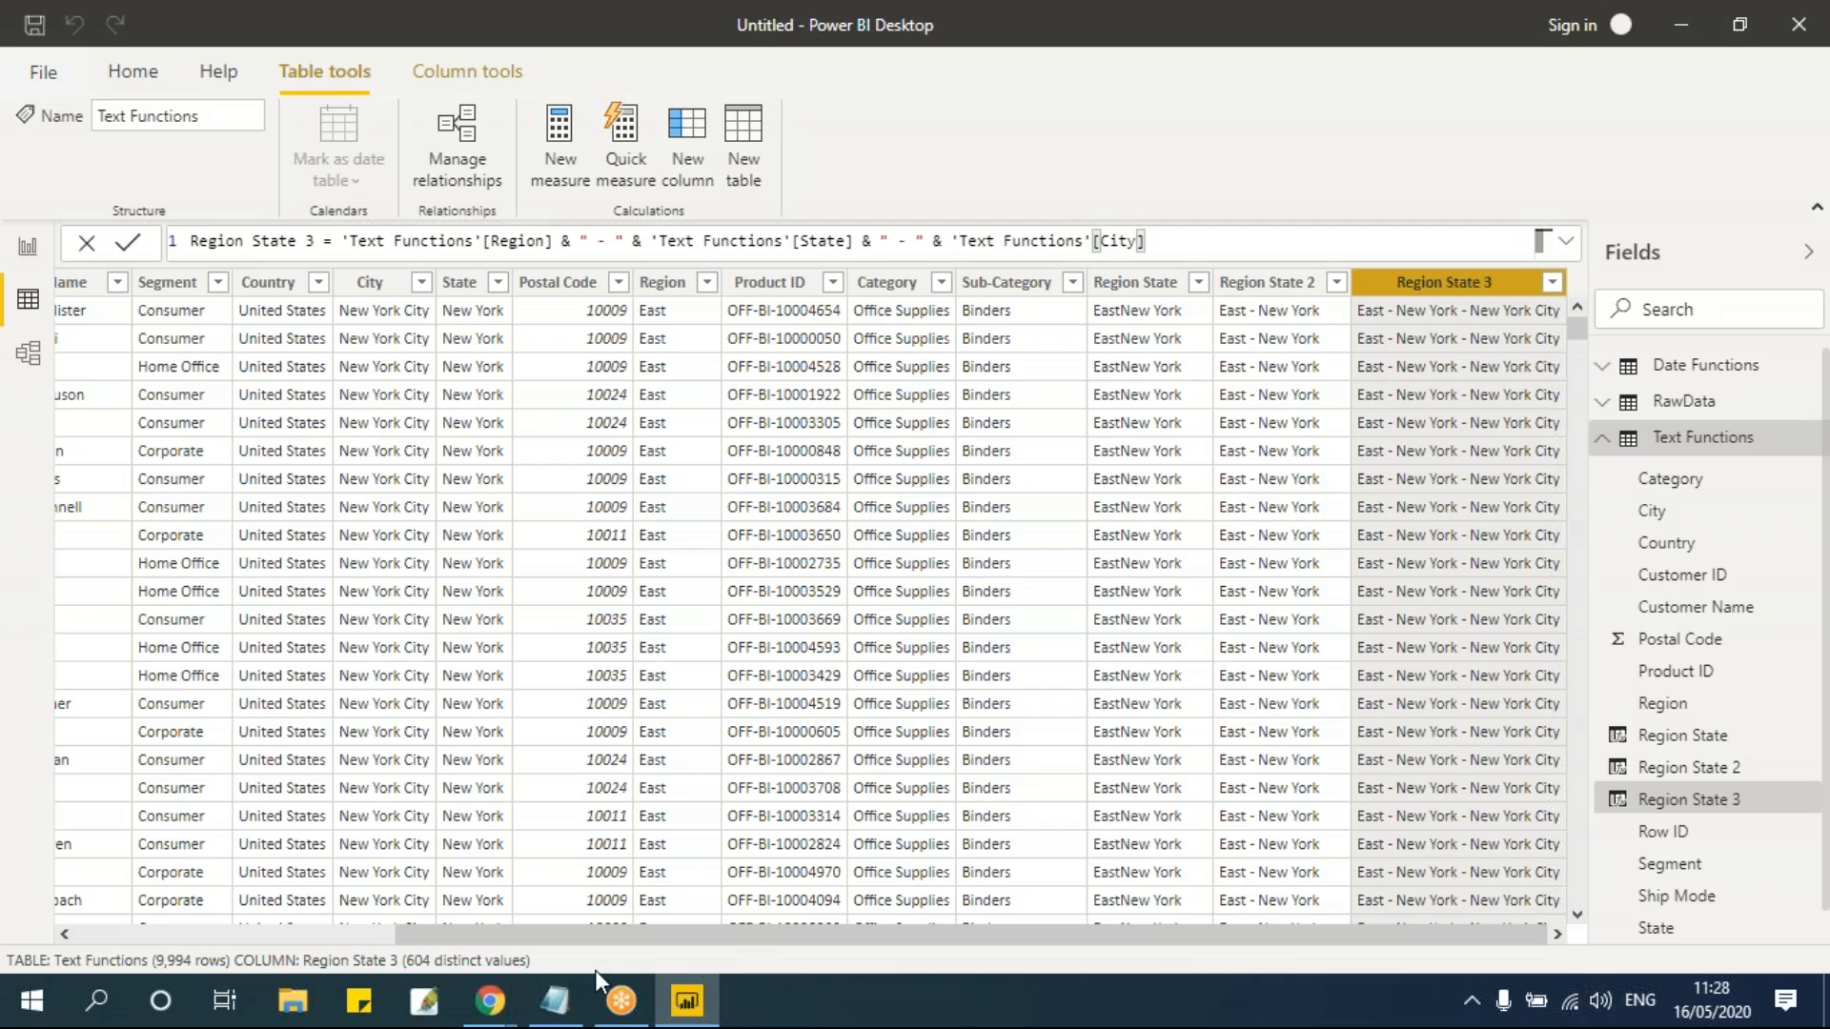
# Step: Switch to the DAX Functions notes in Notepad and examine the UPPER and LOWER customer name formulas
pyautogui.click(553, 1000)
pyautogui.press('Down')
pyautogui.press('Down')
pyautogui.press('Down')
pyautogui.press('Down')
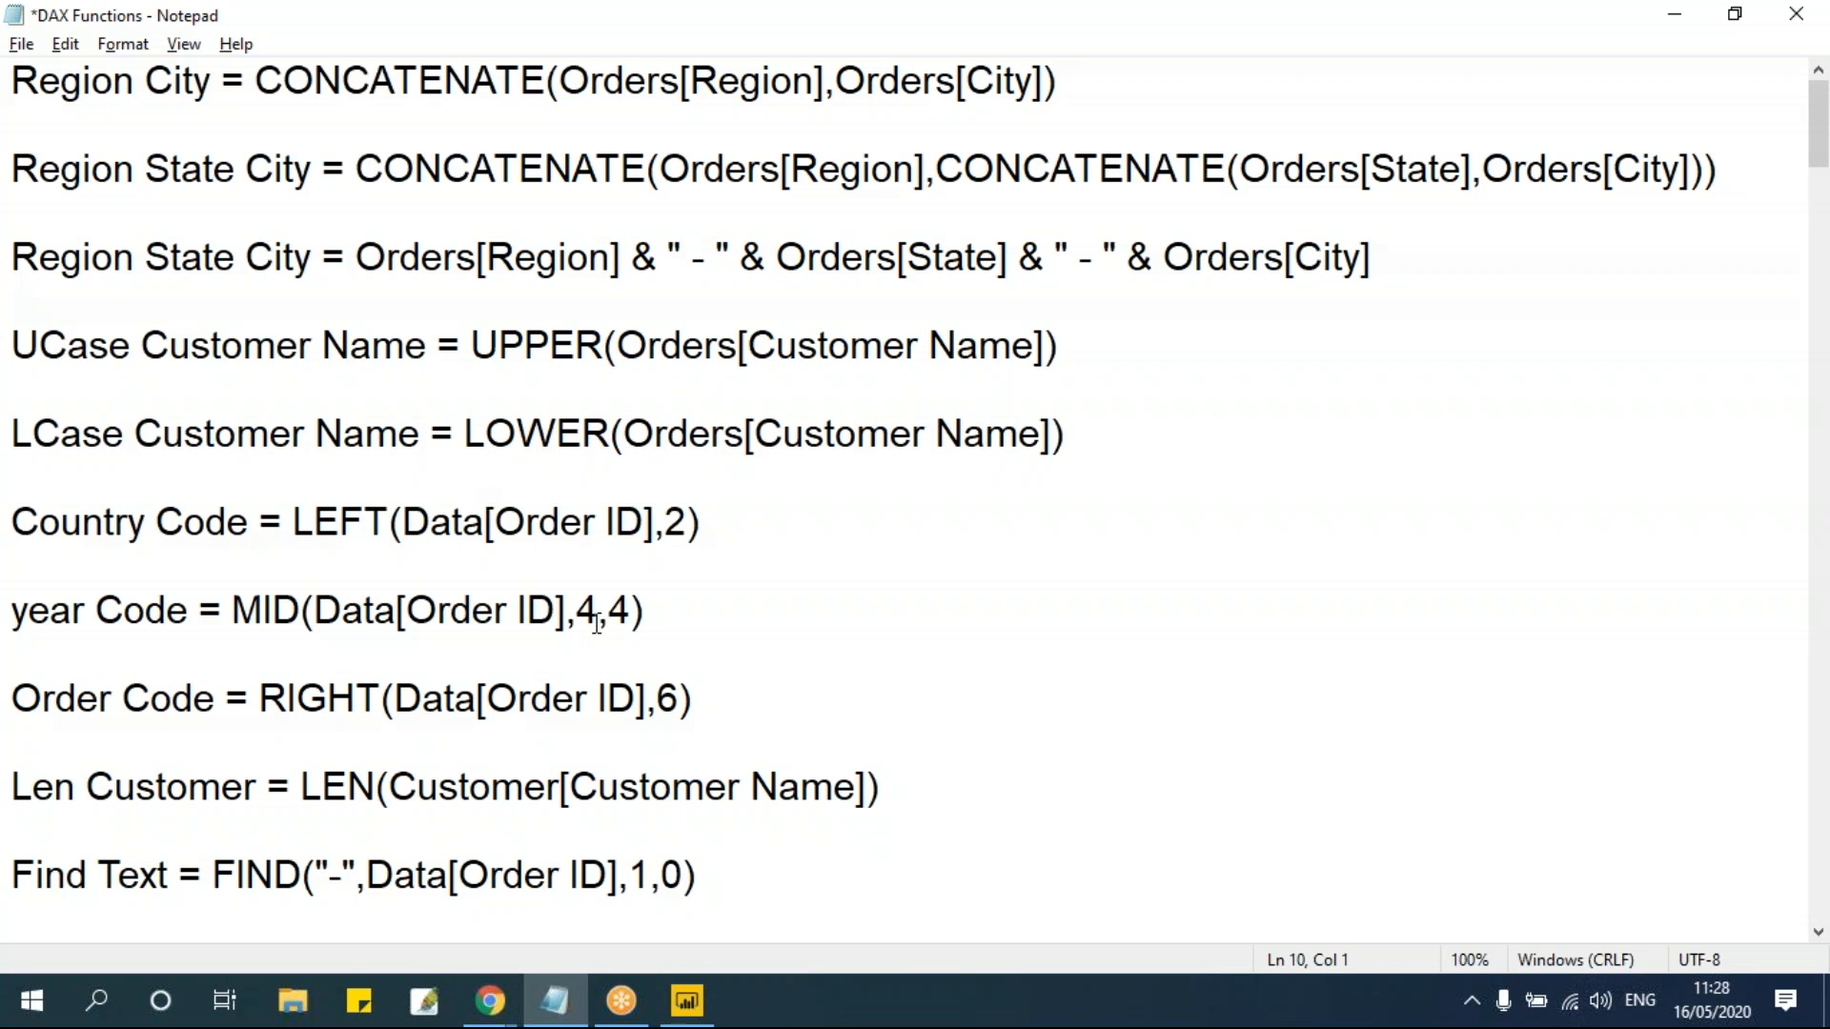
pyautogui.click(11, 345)
pyautogui.moveTo(11, 345); pyautogui.dragTo(1188, 430)
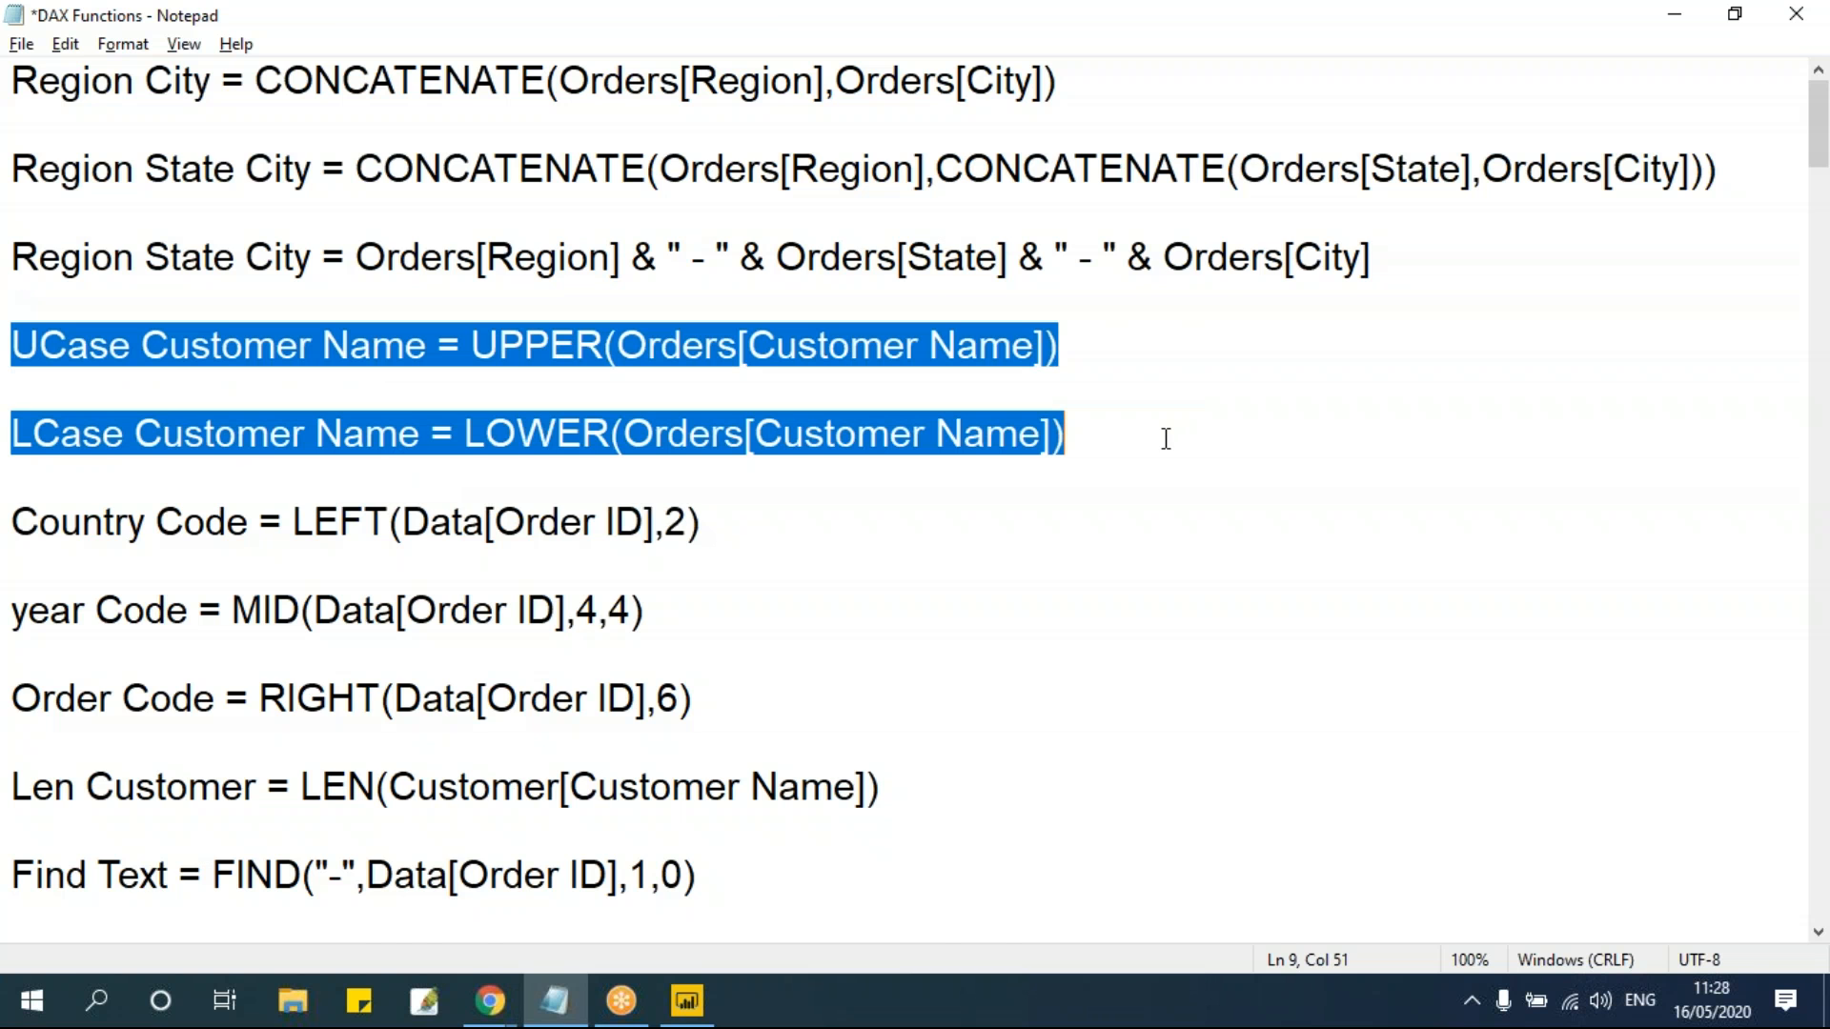
# Step: Return to Power BI Desktop and add a calculated column named Func Upper to the Text Functions table
pyautogui.hotkey('alt', 'Tab')
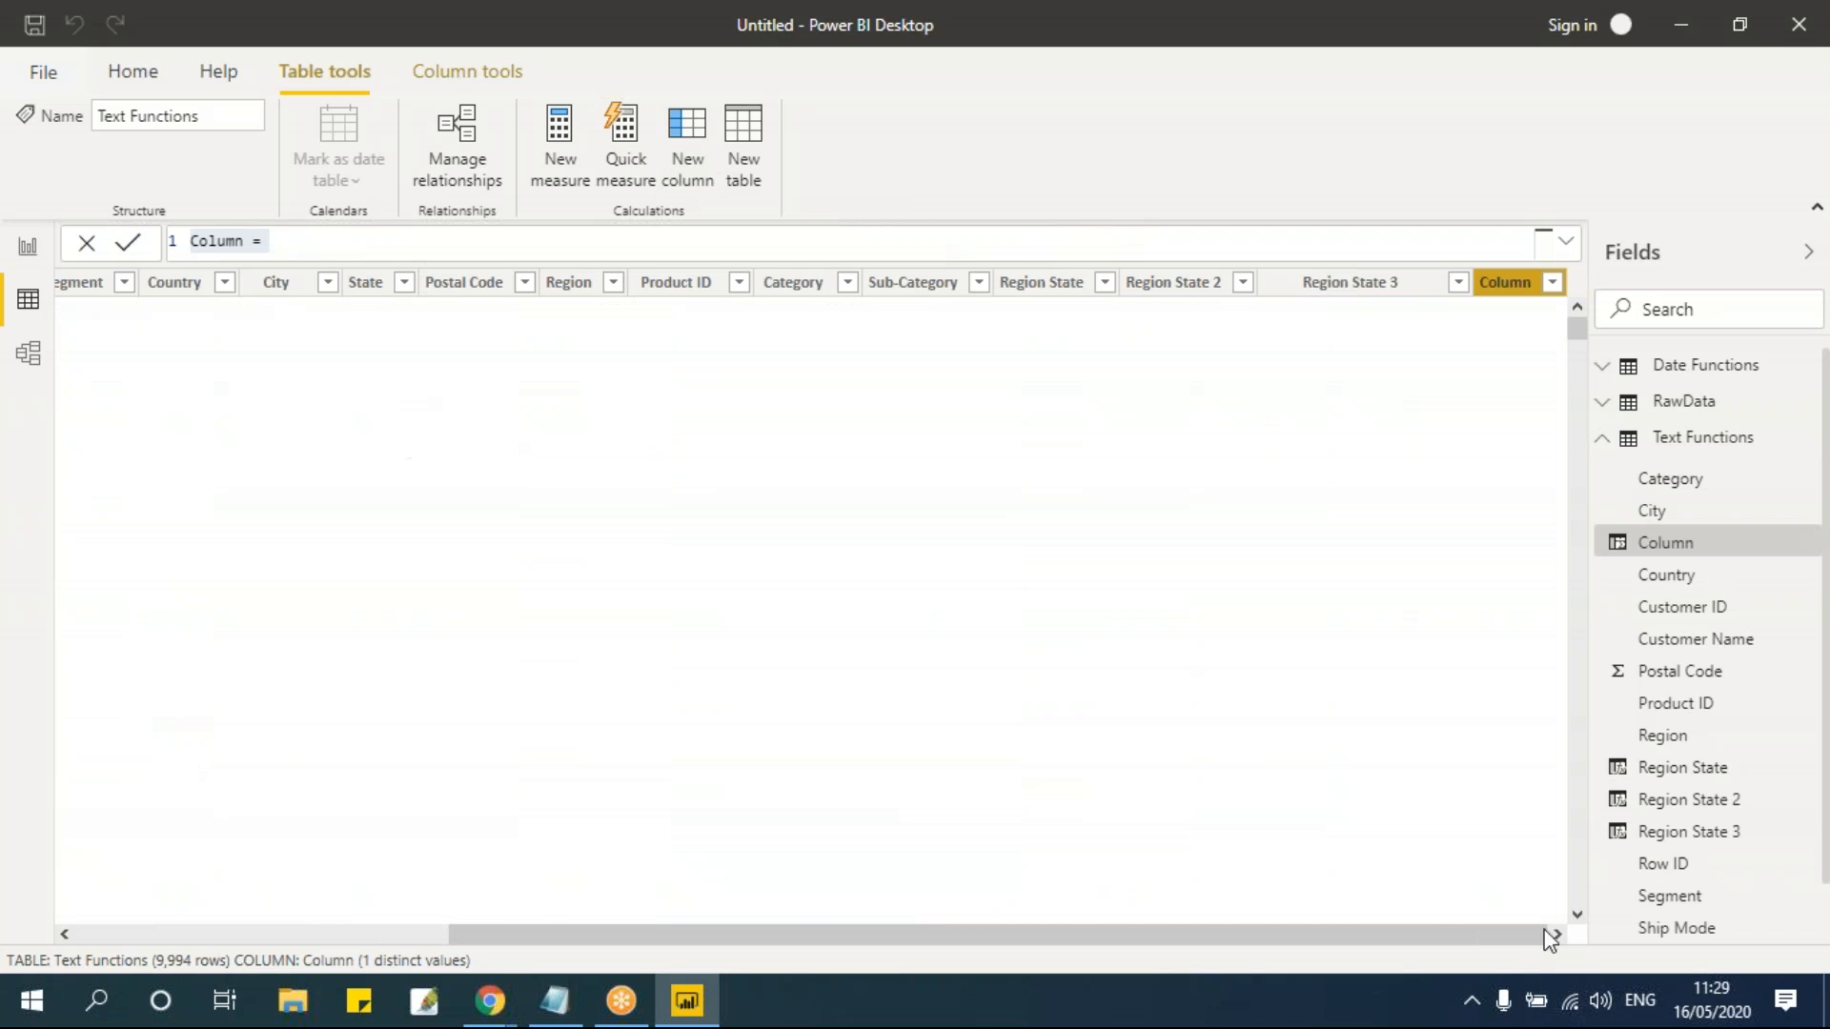
pyautogui.moveTo(246, 241); pyautogui.dragTo(190, 240)
pyautogui.write('Func')
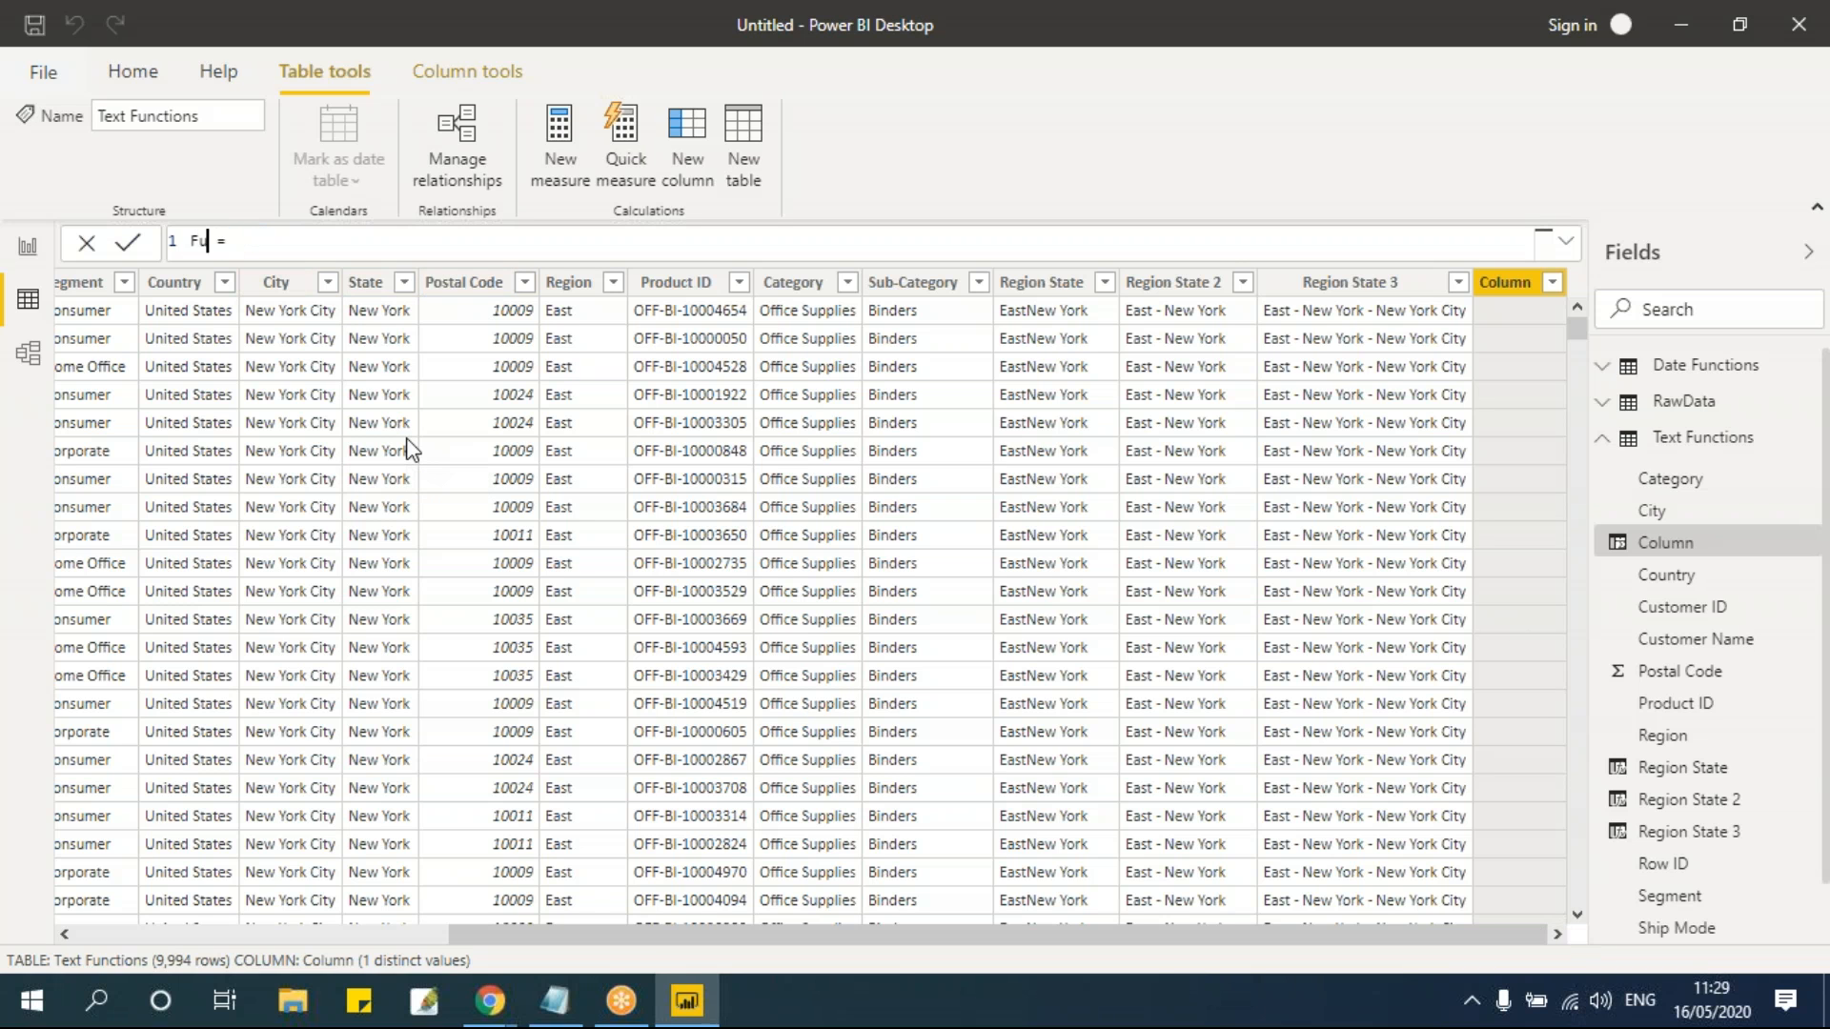
pyautogui.write('Upper')
pyautogui.click(226, 241)
# Step: Write the Func Upper formula as UPPER of 'Text Functions'[Customer Name] and commit it
pyautogui.click(355, 245)
pyautogui.write('upper')
pyautogui.press('Tab')
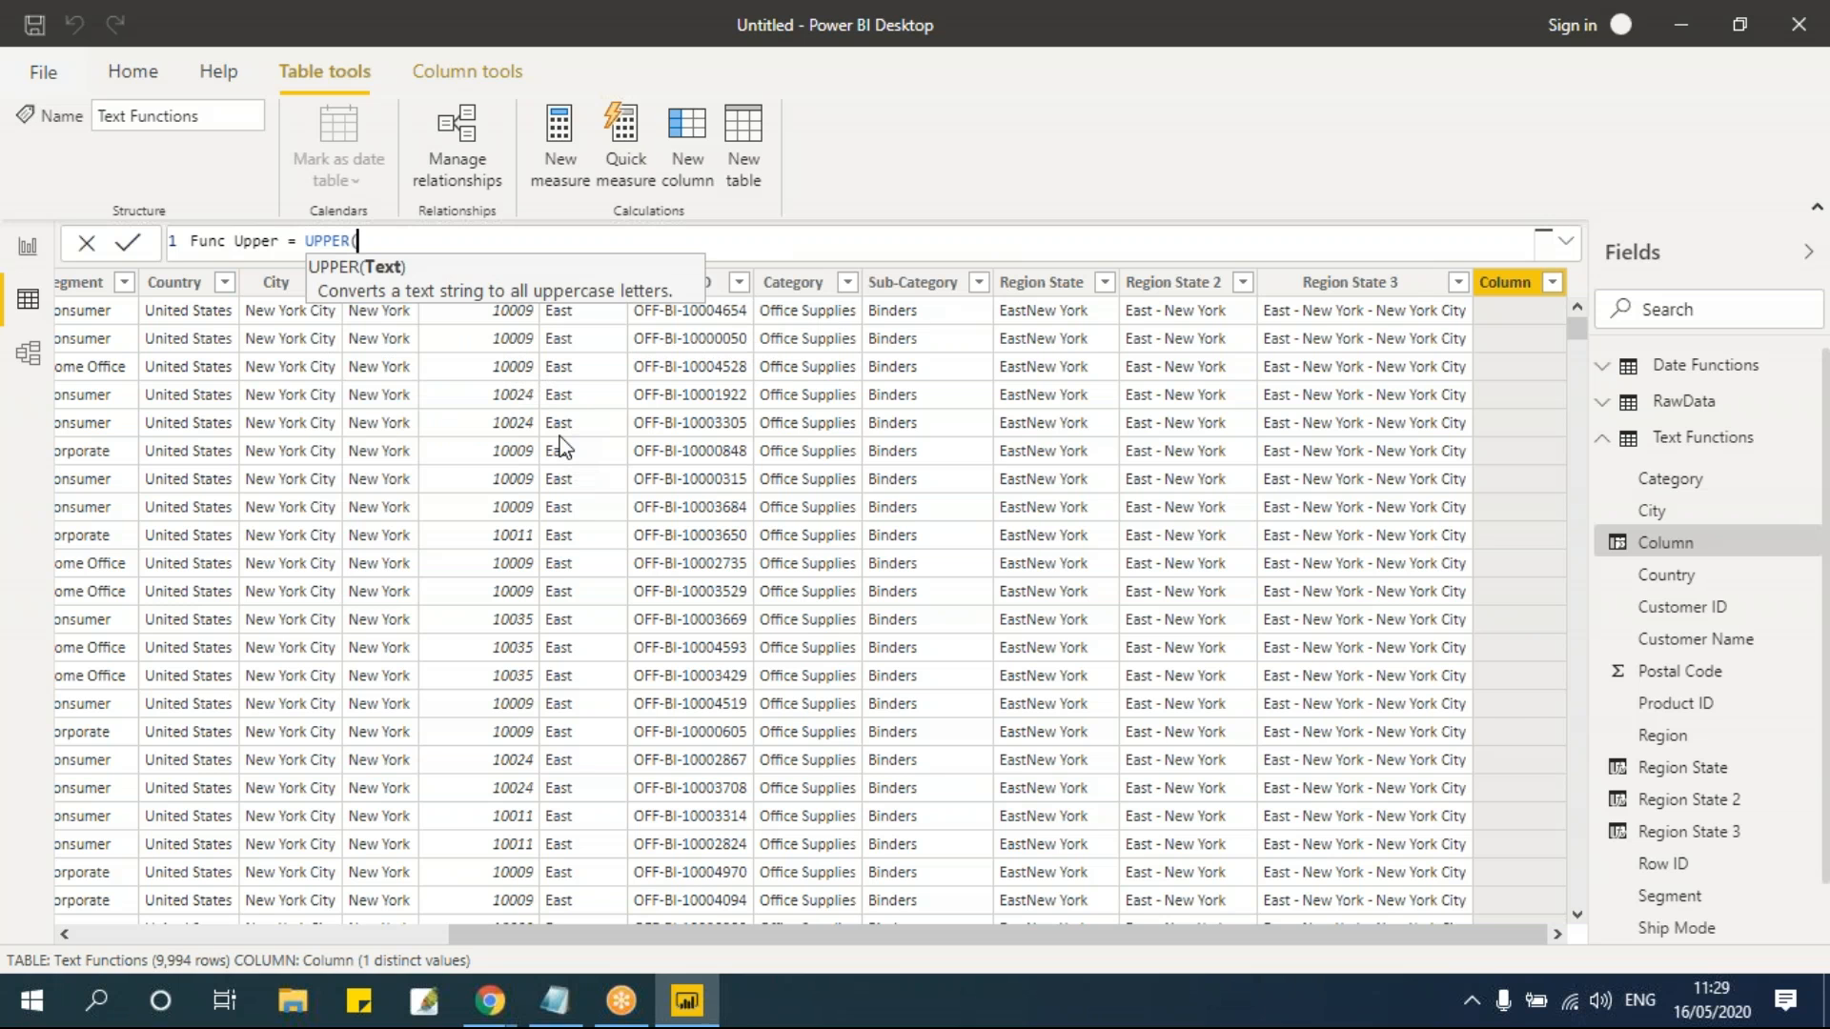
pyautogui.write('cu')
pyautogui.press('Down')
pyautogui.press('Down')
pyautogui.press('Down')
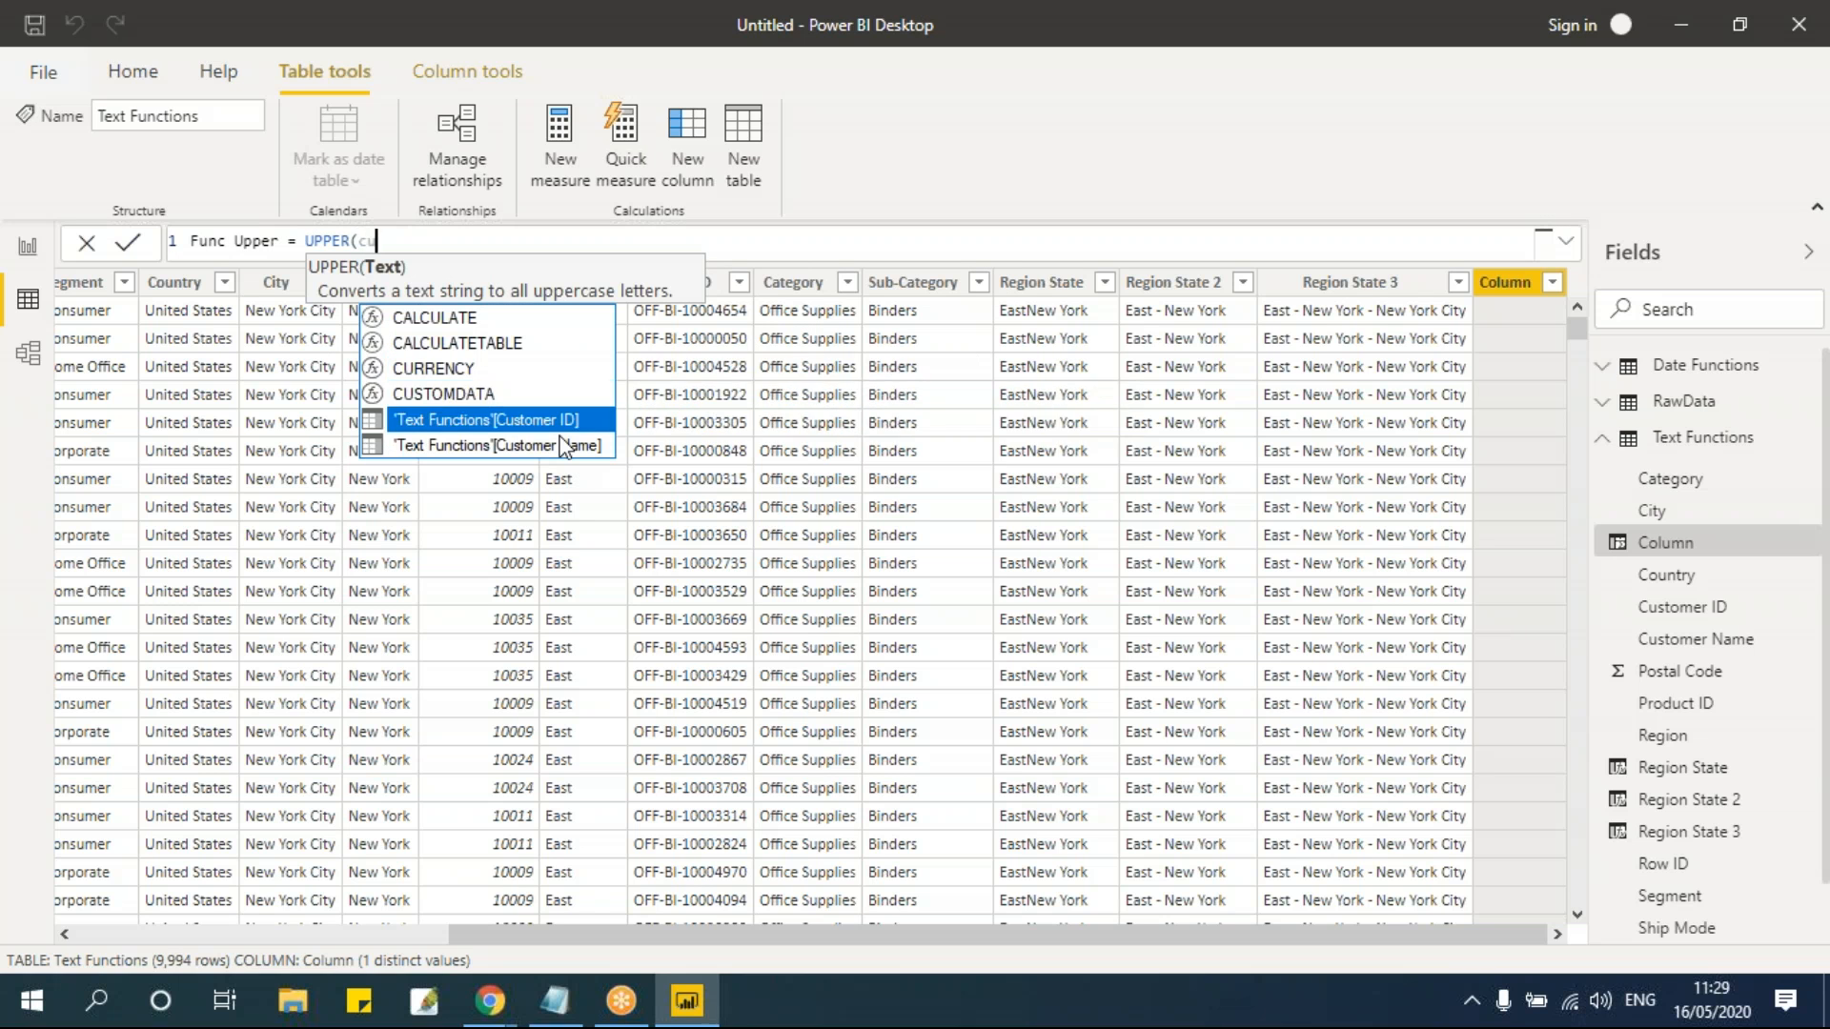
pyautogui.press('Tab')
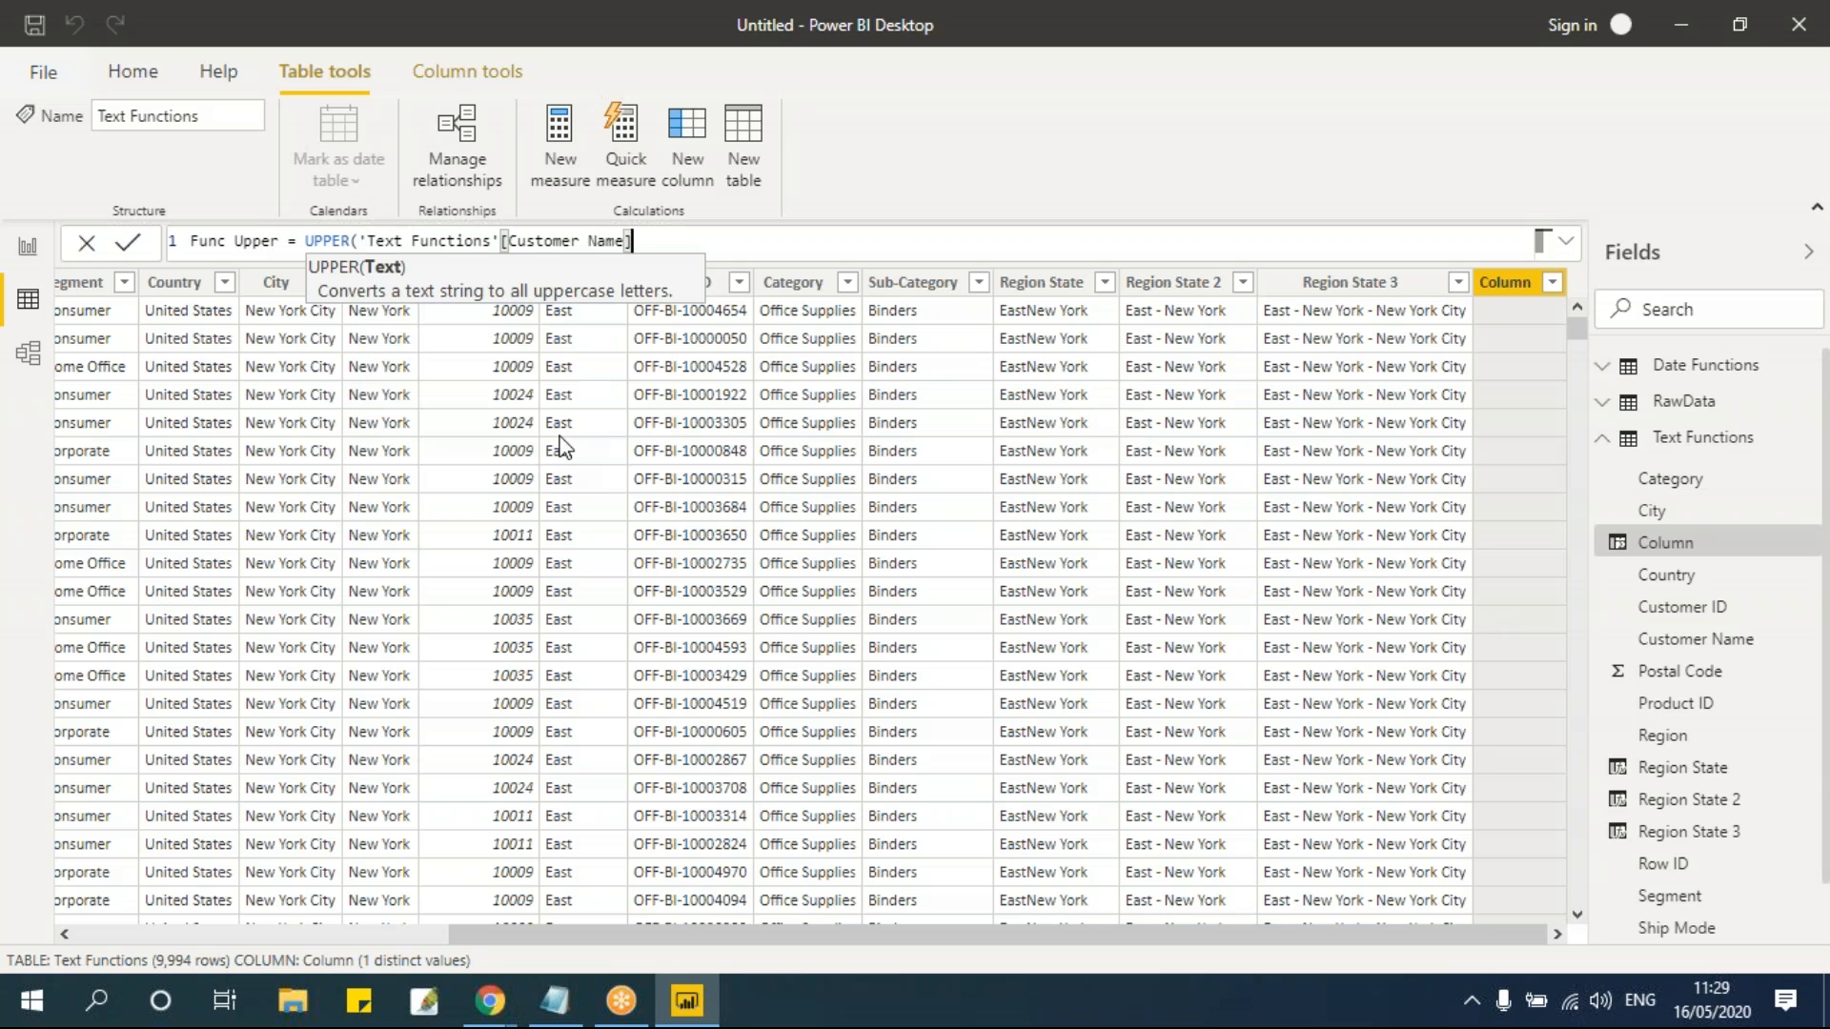
pyautogui.write(')')
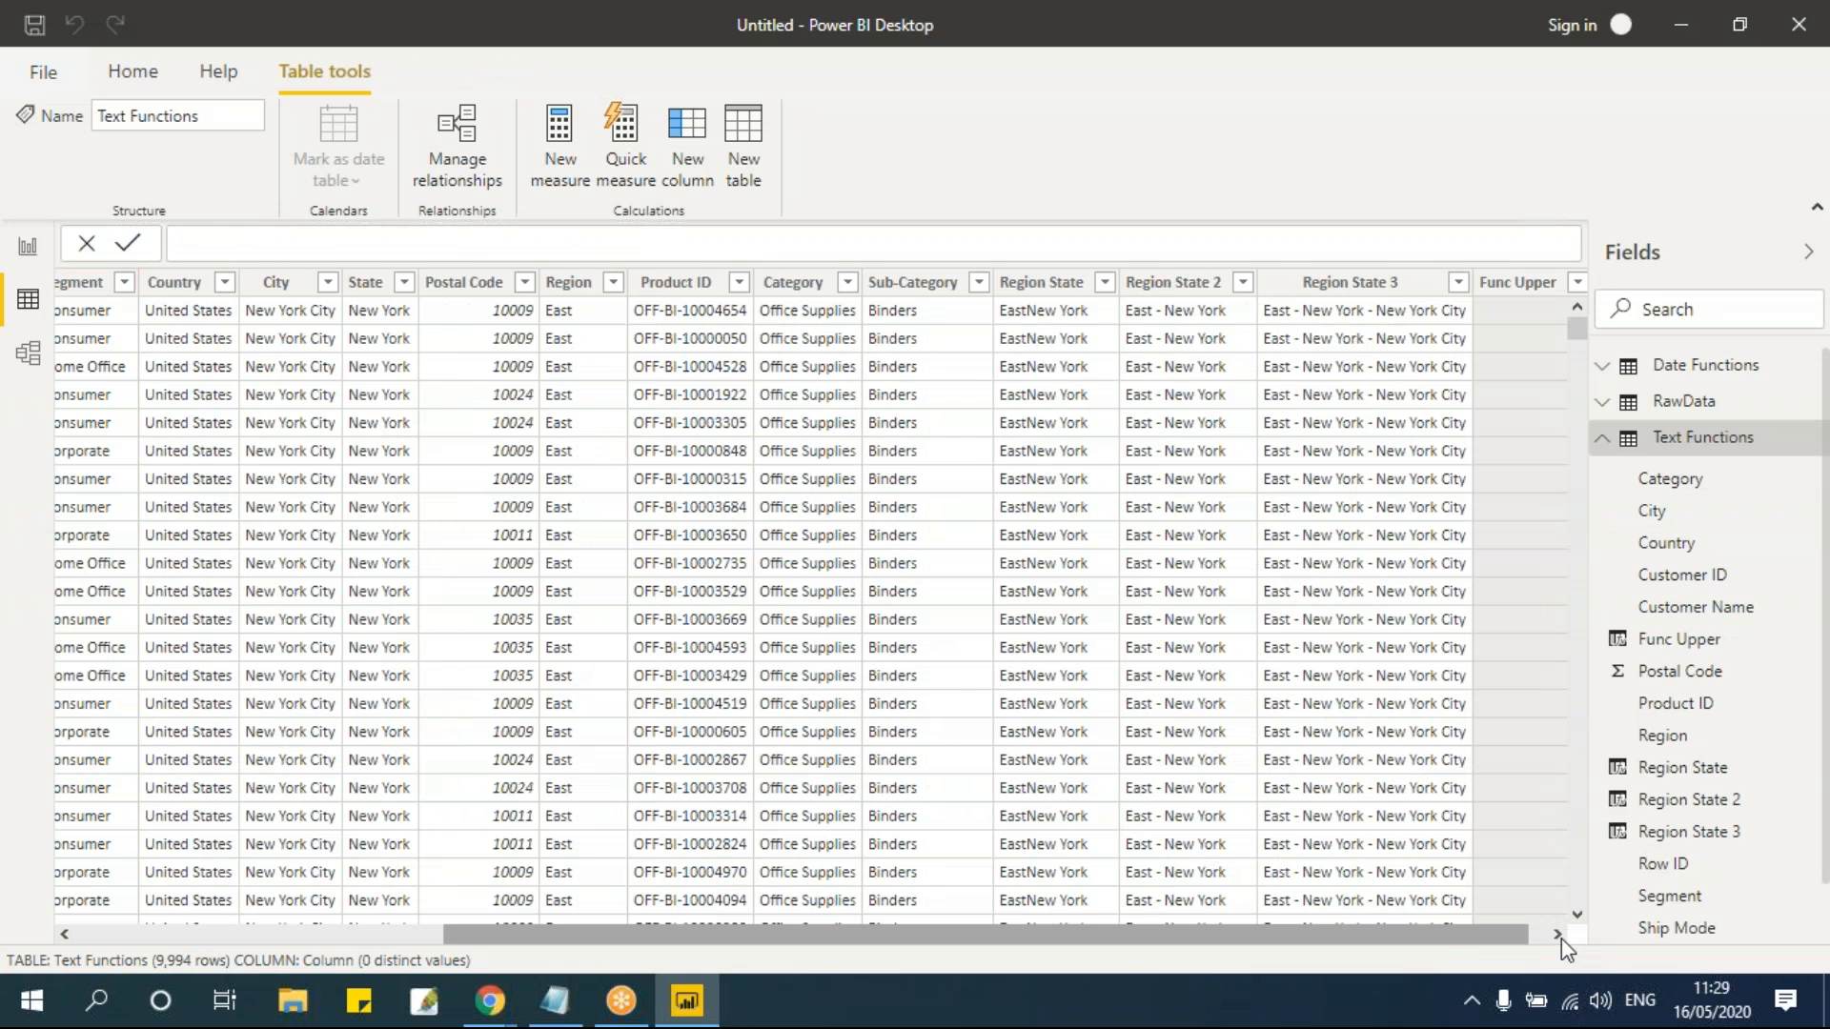
# Step: Check the Func Upper column's values, then add another calculated column and name it Func Lower
pyautogui.click(1558, 935)
pyautogui.click(1558, 935)
pyautogui.click(1531, 936)
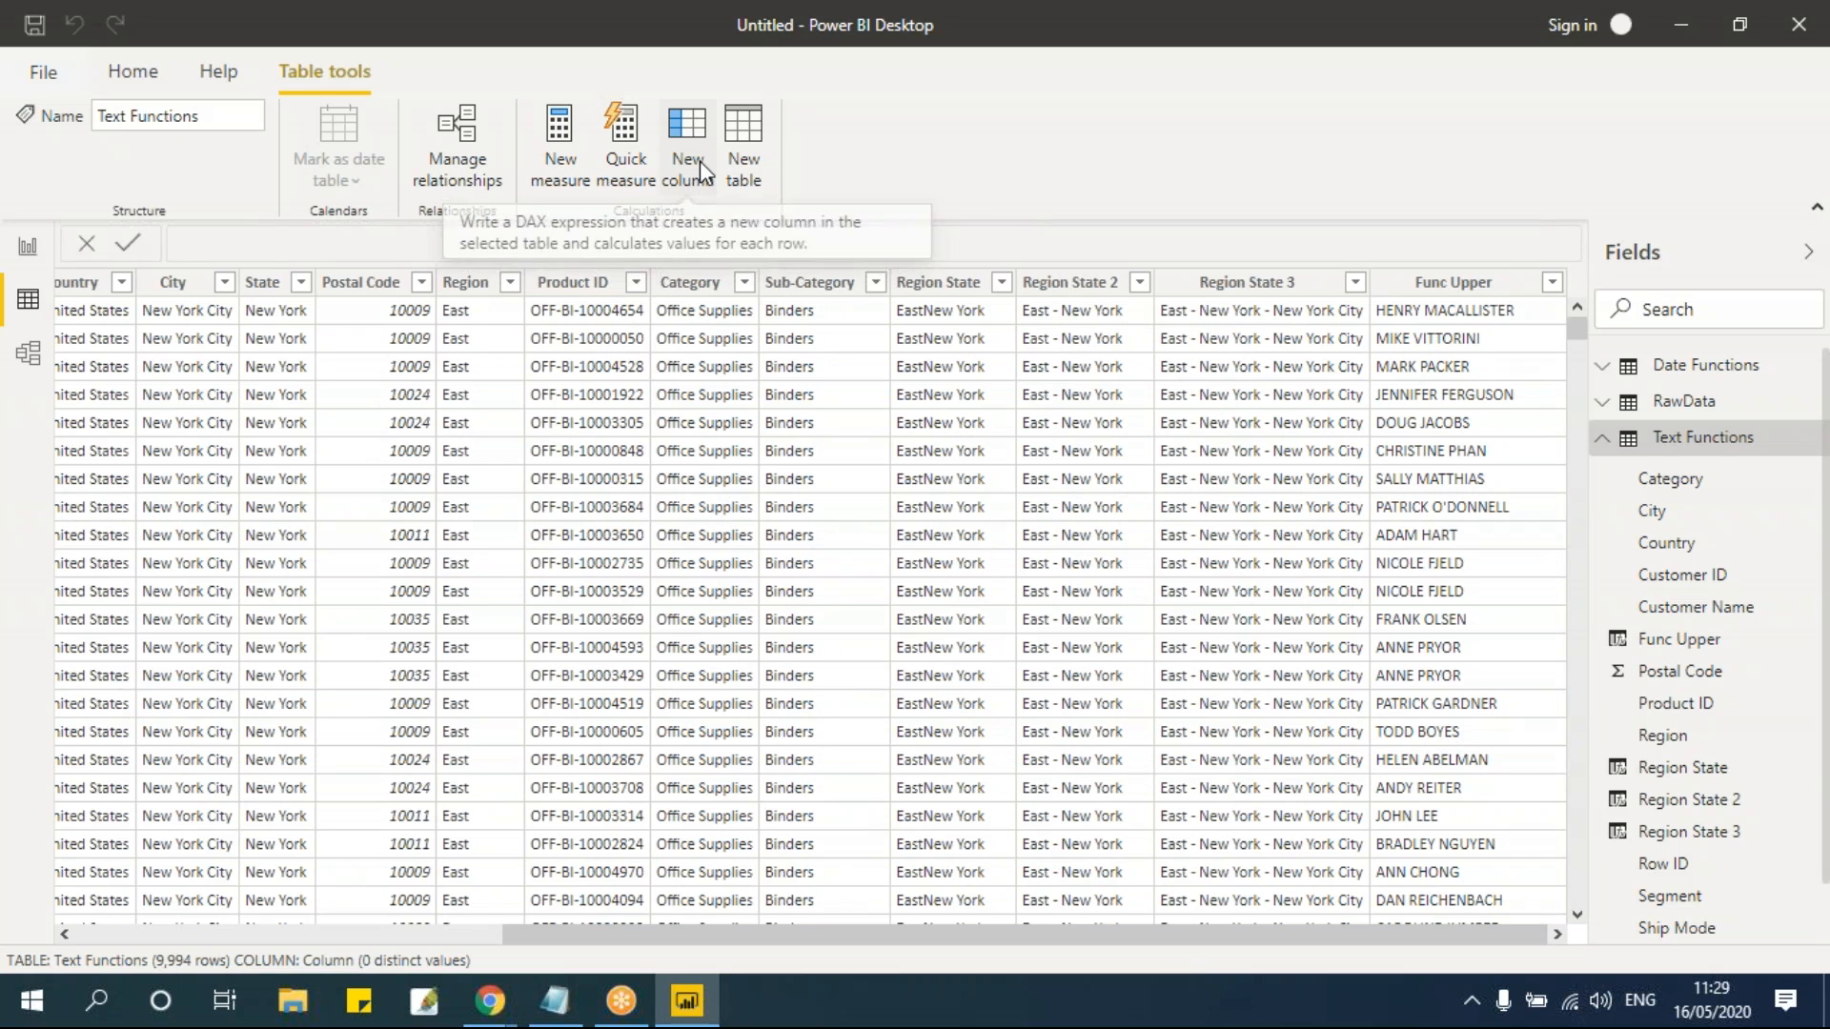
pyautogui.click(690, 307)
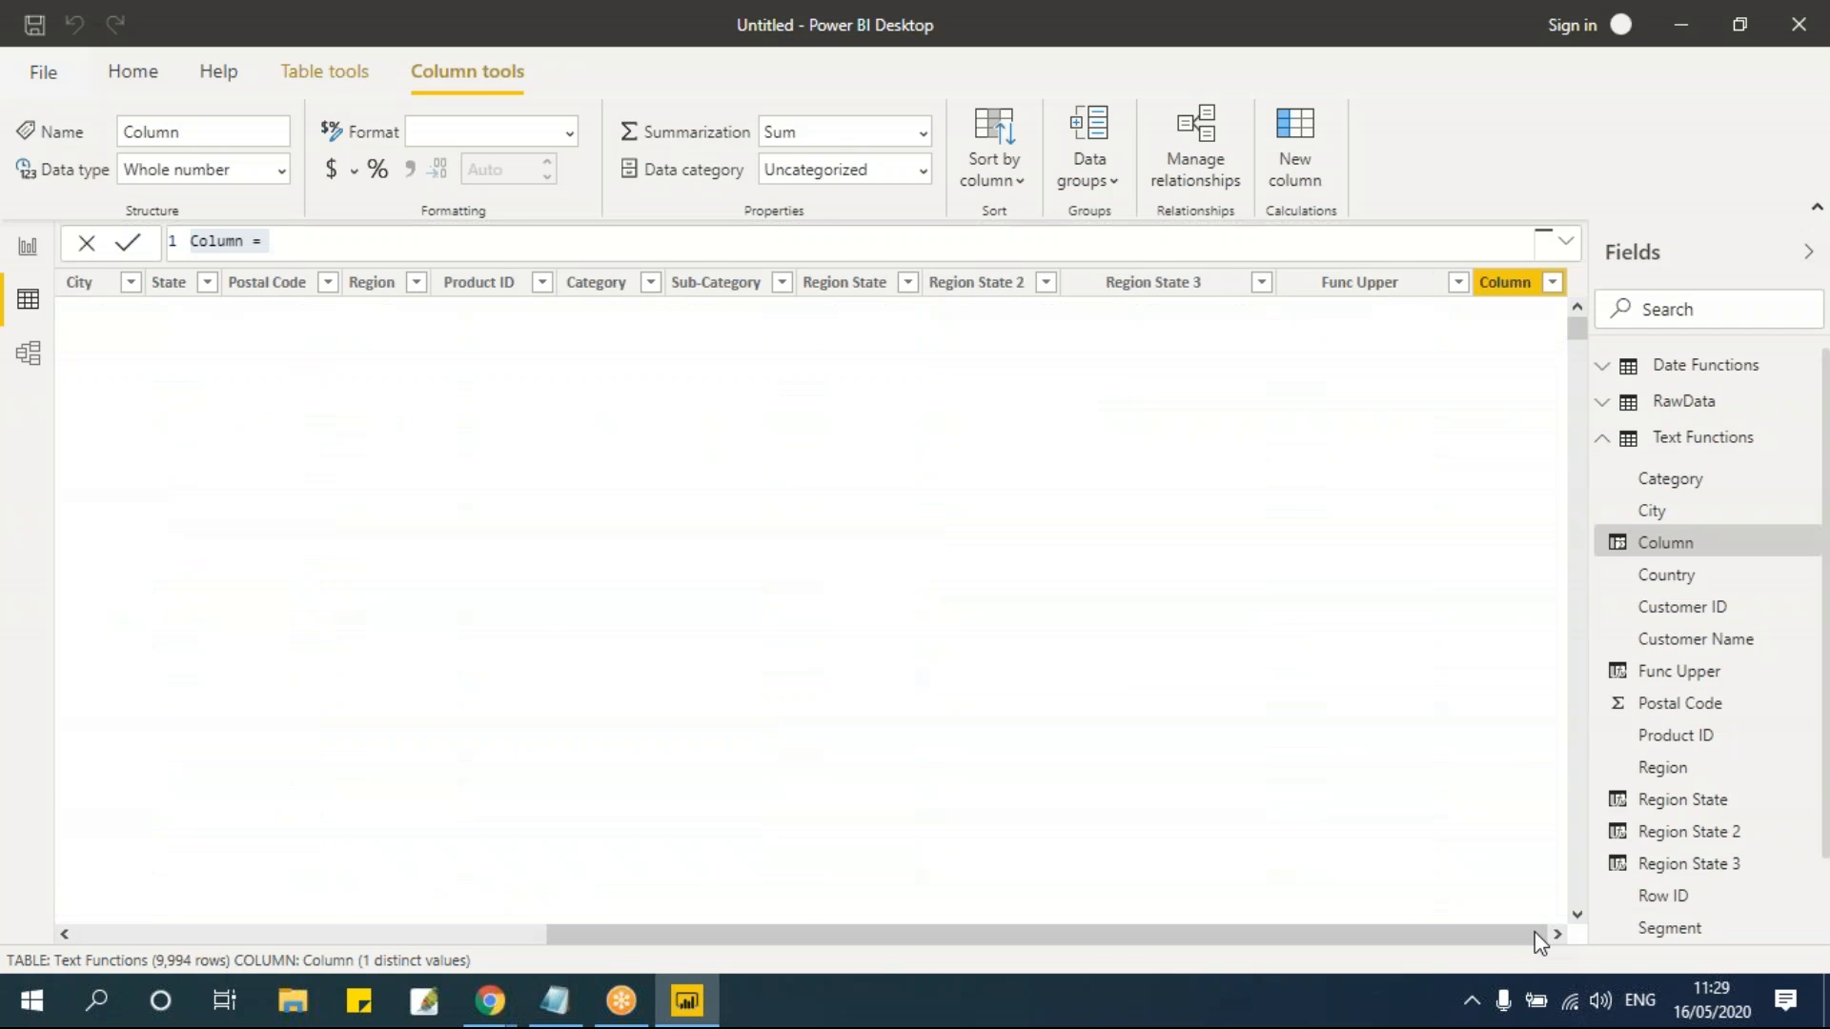
pyautogui.moveTo(245, 240); pyautogui.dragTo(208, 240)
pyautogui.doubleClick(207, 240)
pyautogui.write('FUnc')
pyautogui.press('BackSpace')
pyautogui.press('BackSpace')
pyautogui.press('BackSpace')
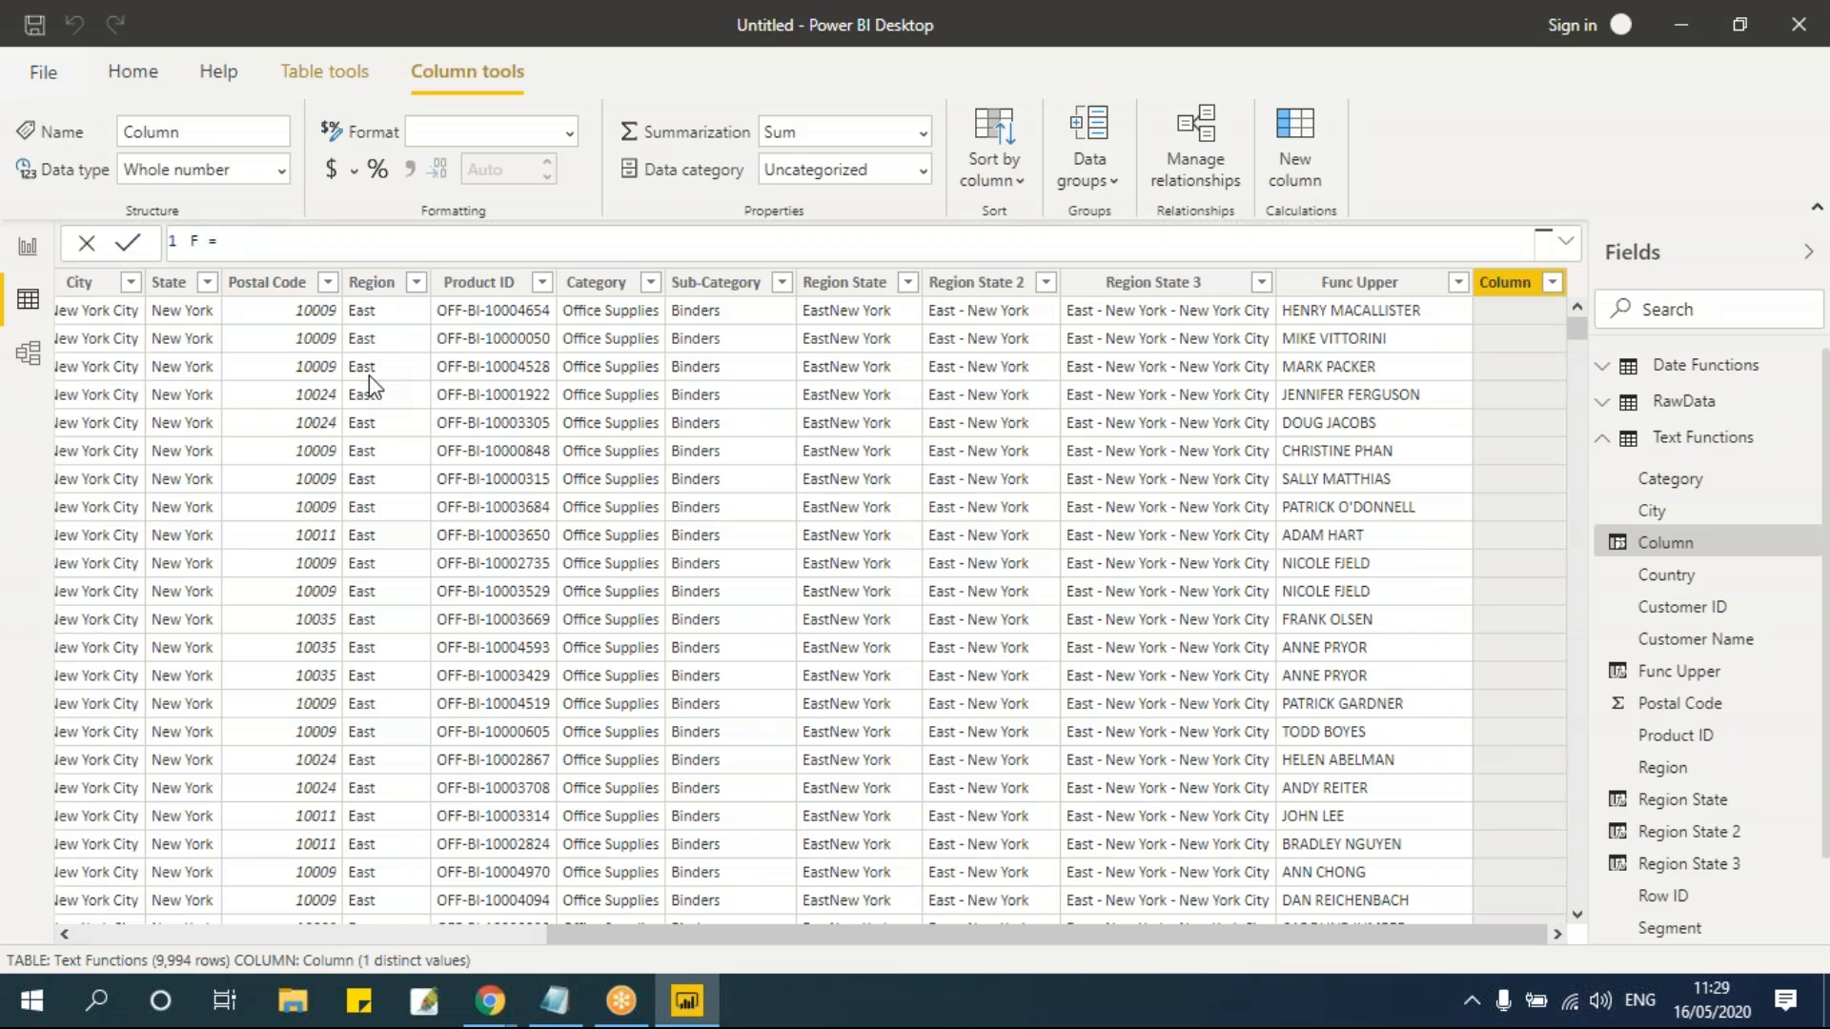
pyautogui.write('unc Lower')
# Step: Write the Func Lower formula as LOWER of 'Text Functions'[Customer Name] and commit it
pyautogui.write('lower')
pyautogui.press('Tab')
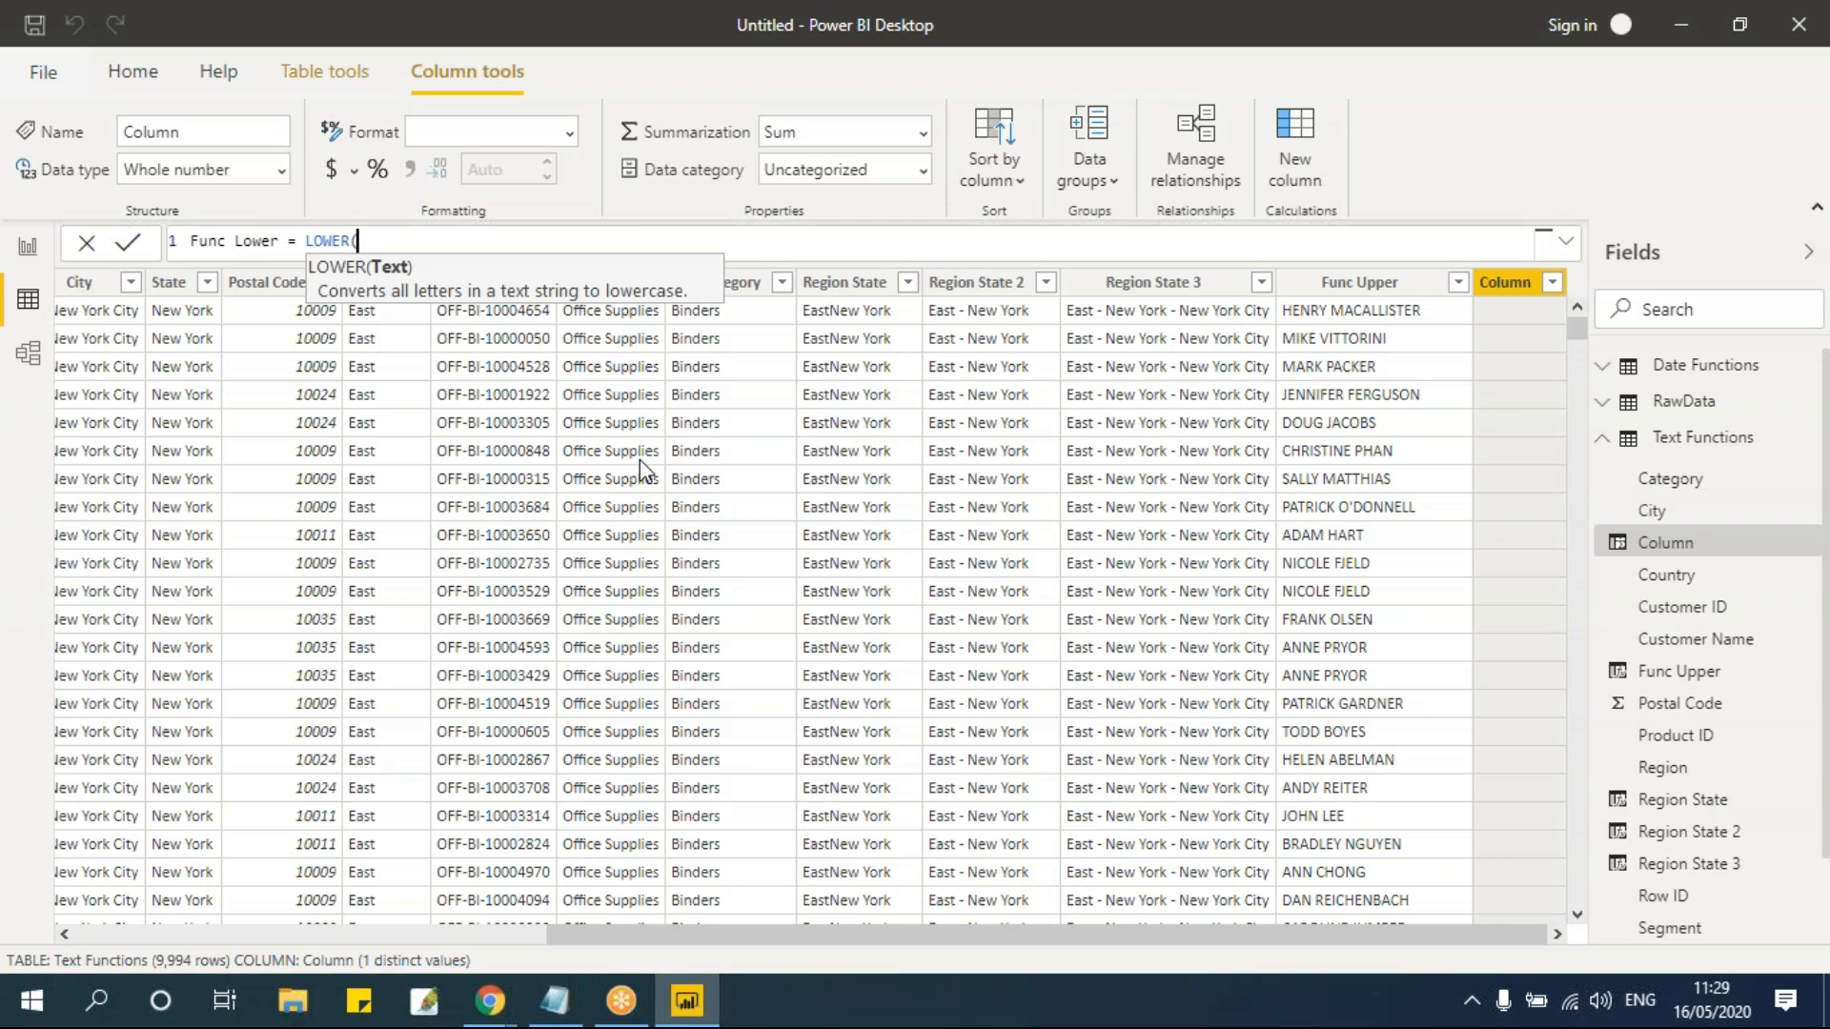
pyautogui.write('cu')
pyautogui.press('Down')
pyautogui.press('Down')
pyautogui.press('Down')
pyautogui.press('Tab')
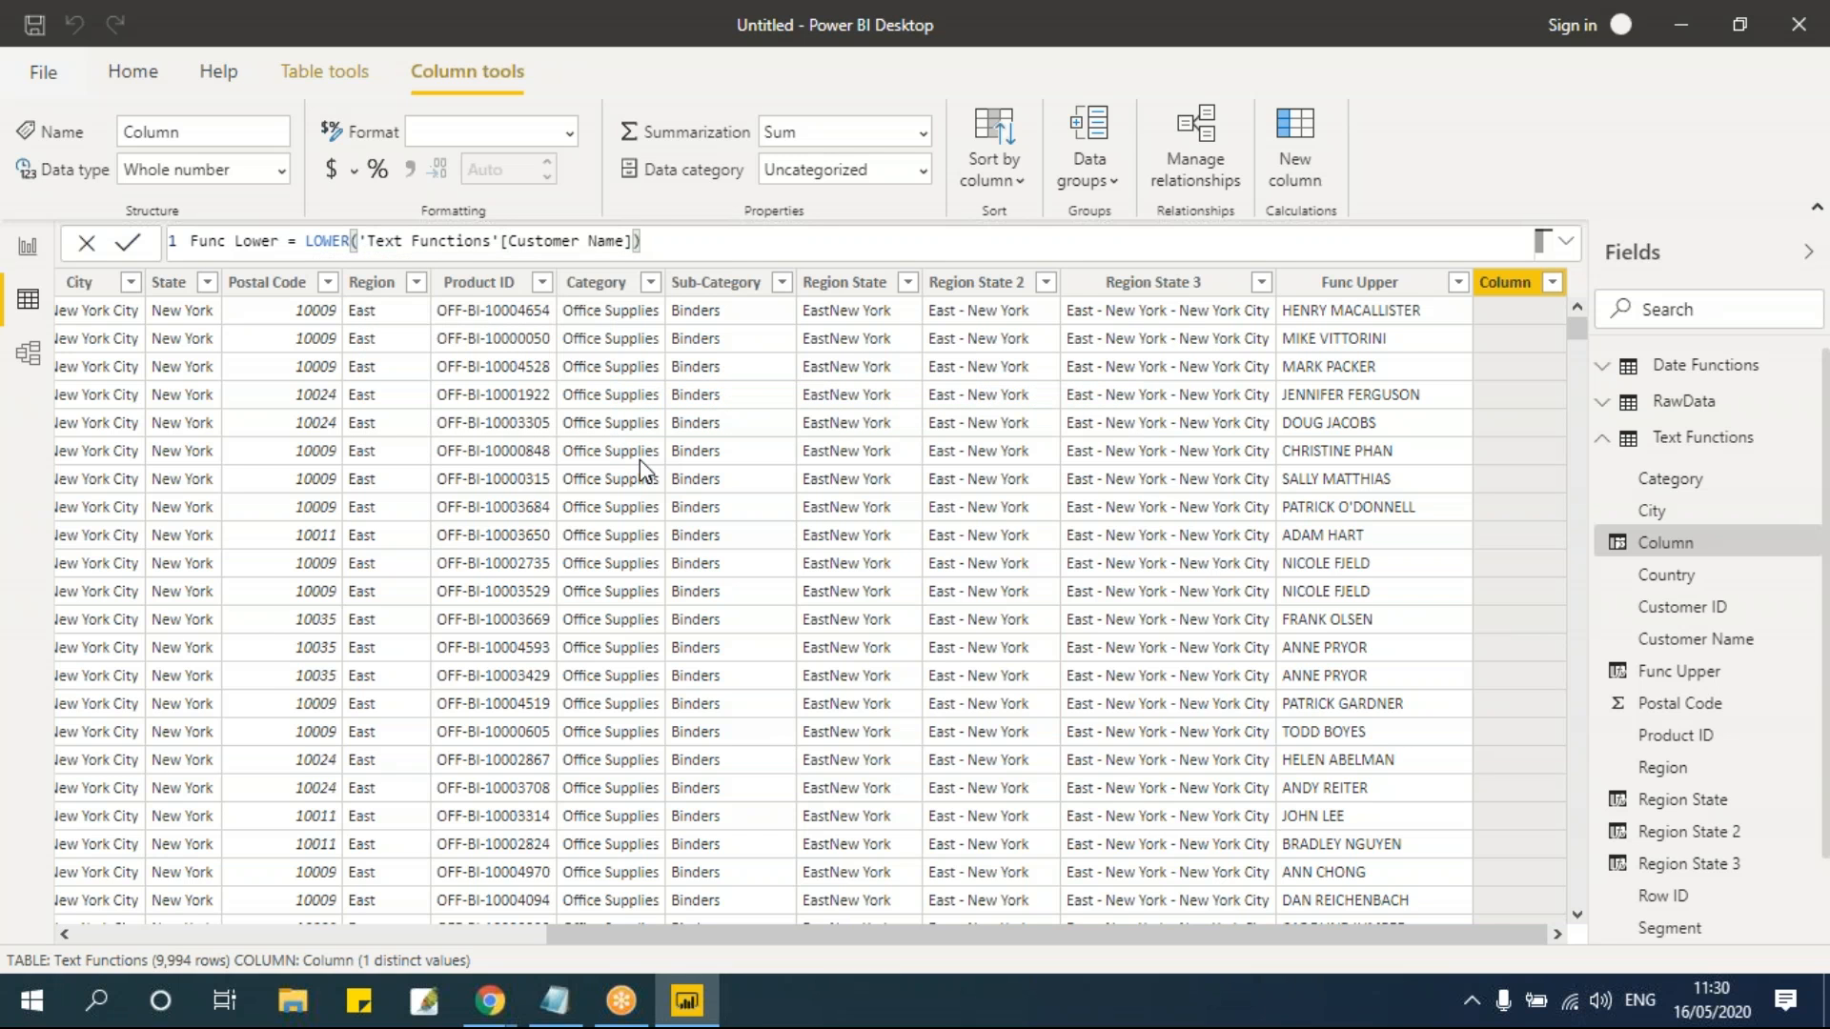
pyautogui.press('Return')
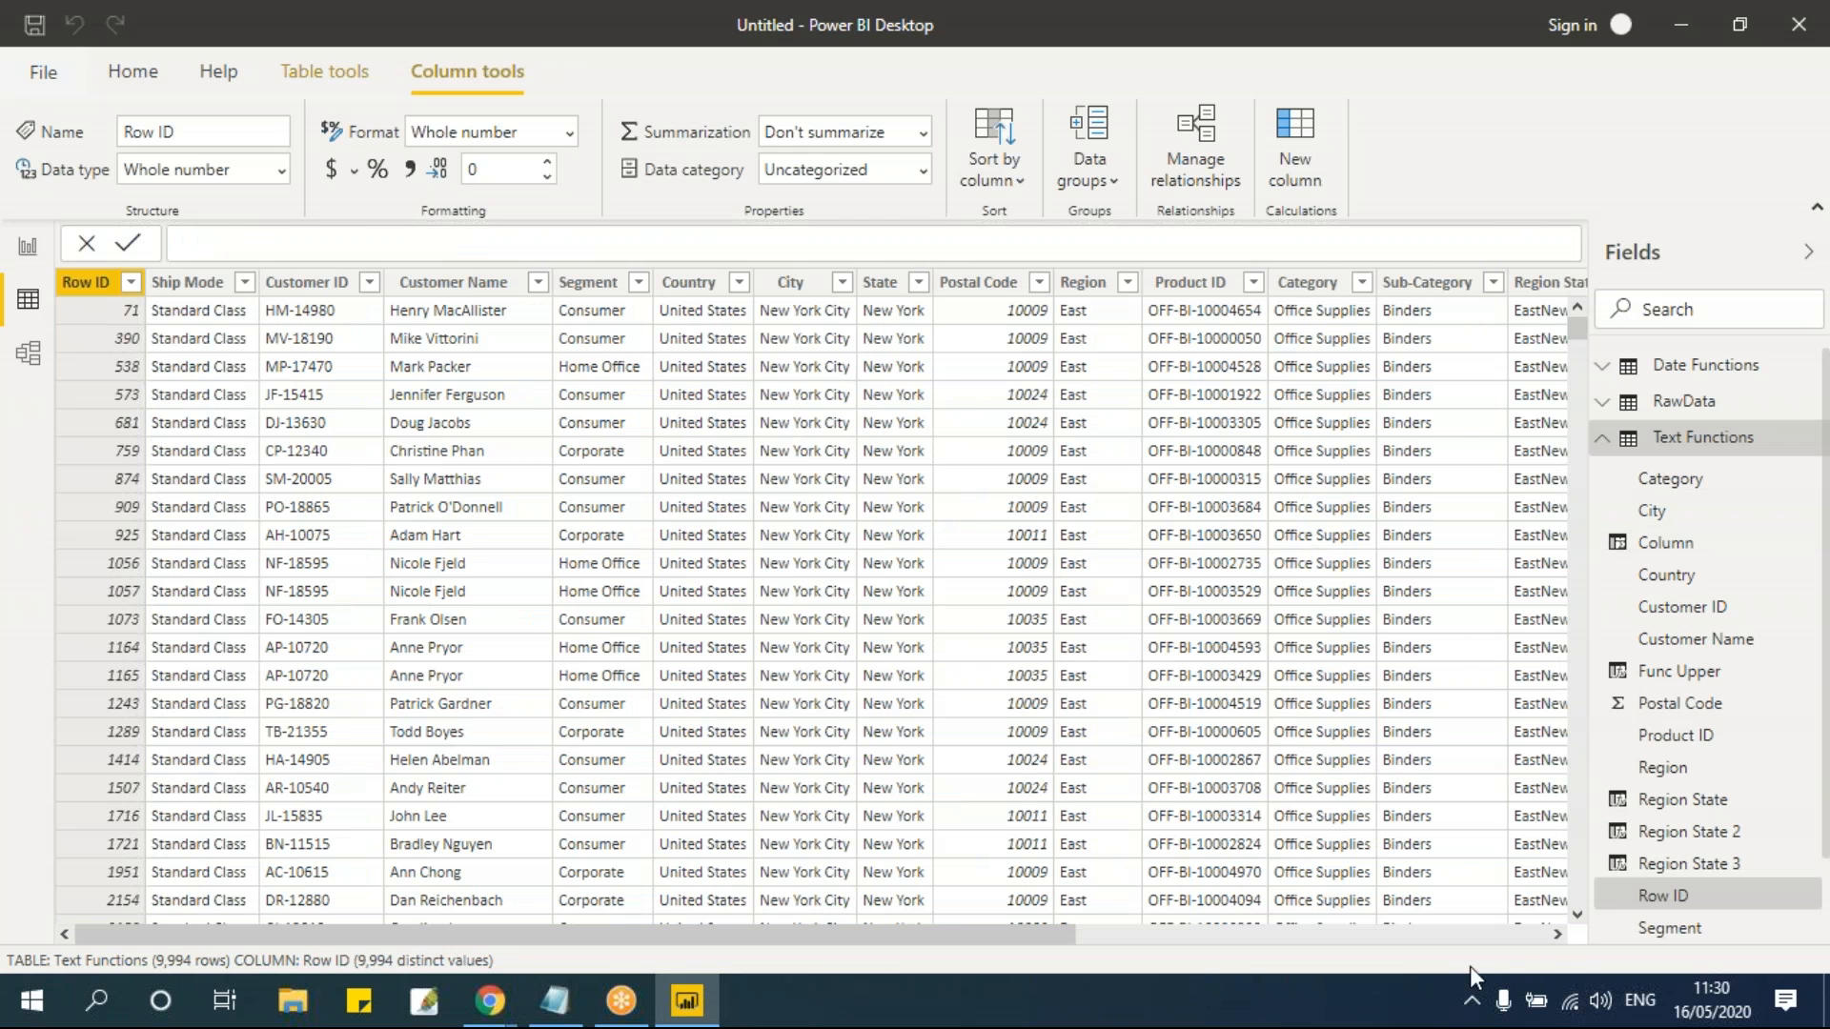
# Step: Examine the Func Lower column beside Func Upper and the structure of the codes in the Product ID column
pyautogui.click(1529, 940)
pyautogui.click(1529, 939)
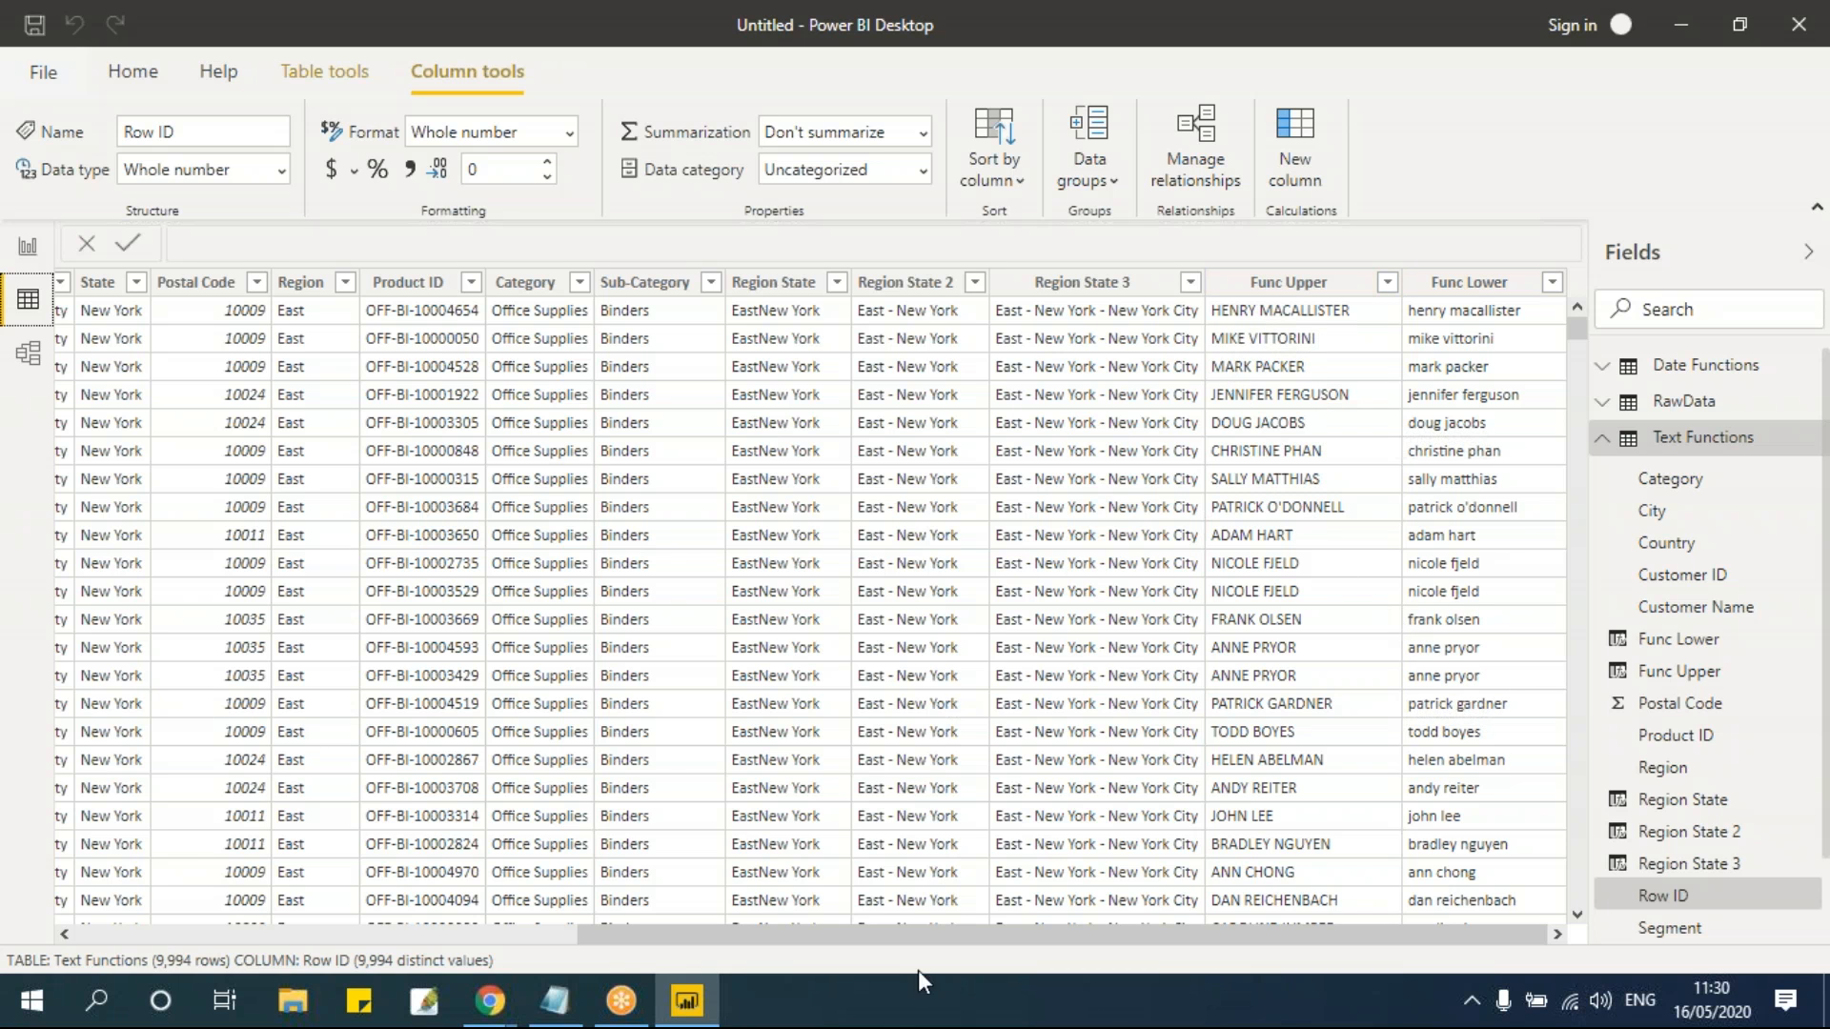
pyautogui.moveTo(918, 934); pyautogui.dragTo(815, 930)
pyautogui.click(575, 282)
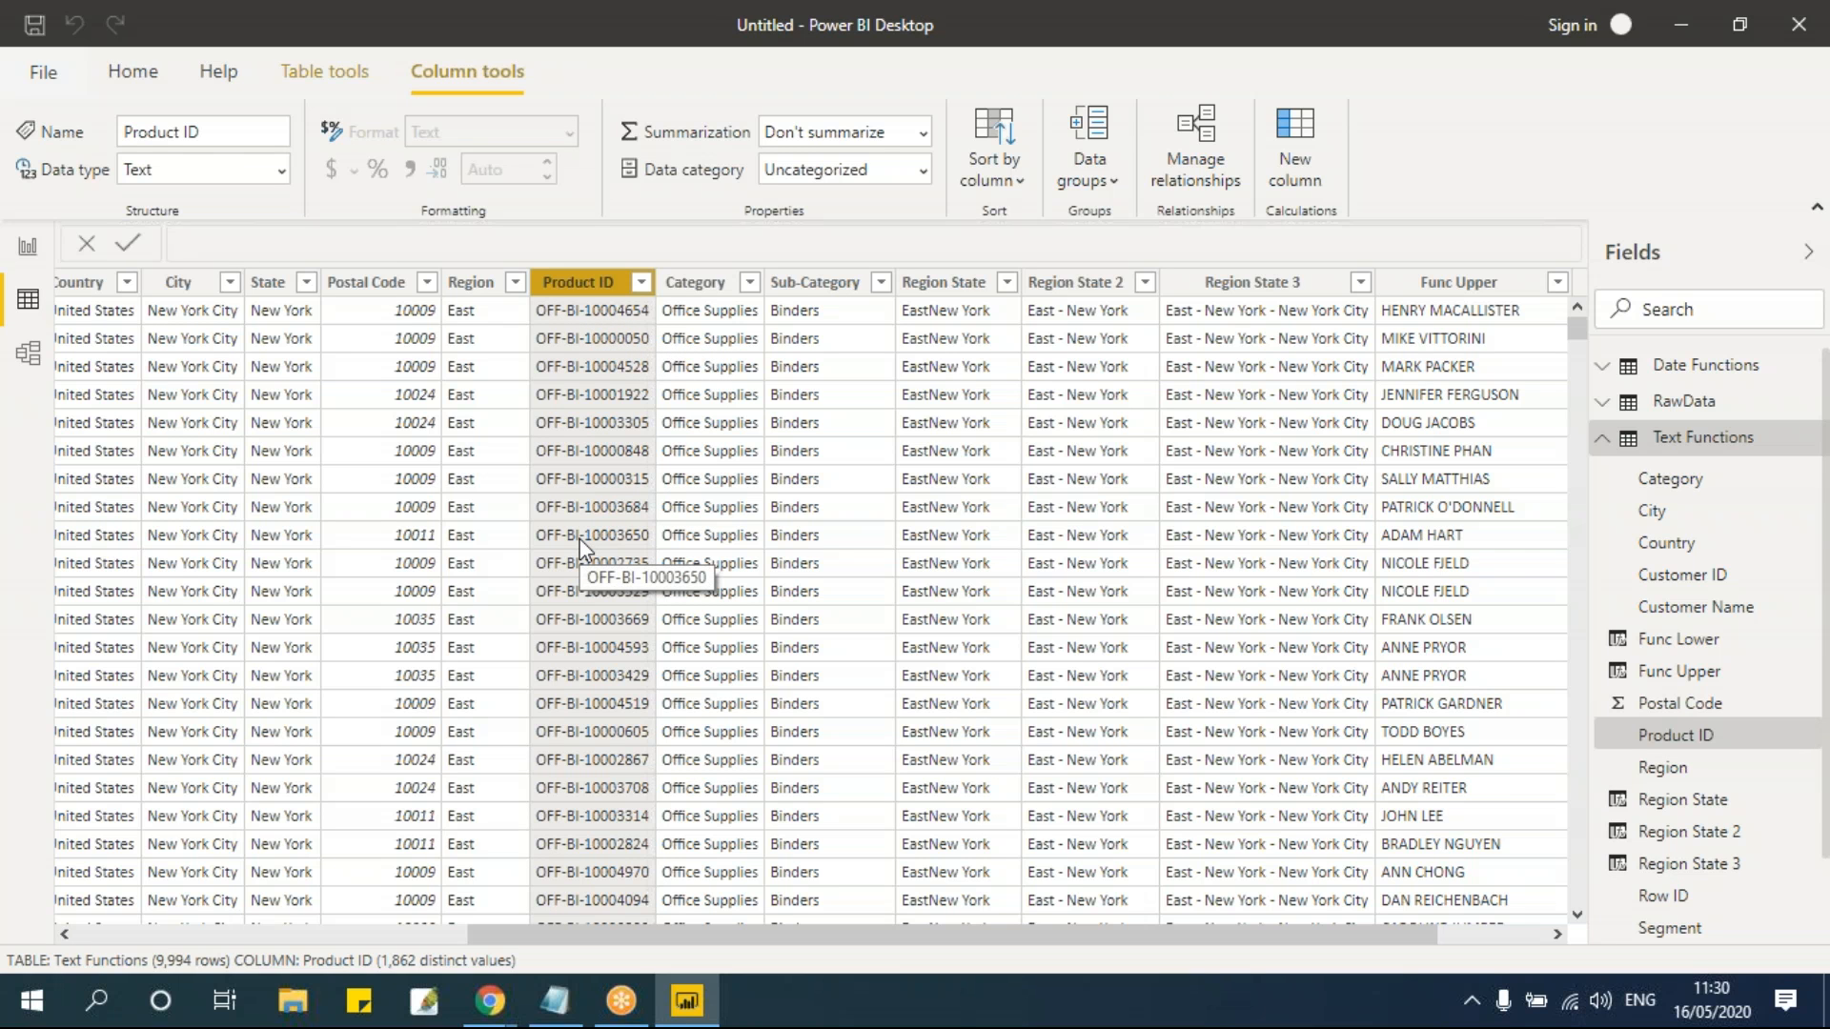
pyautogui.click(1551, 936)
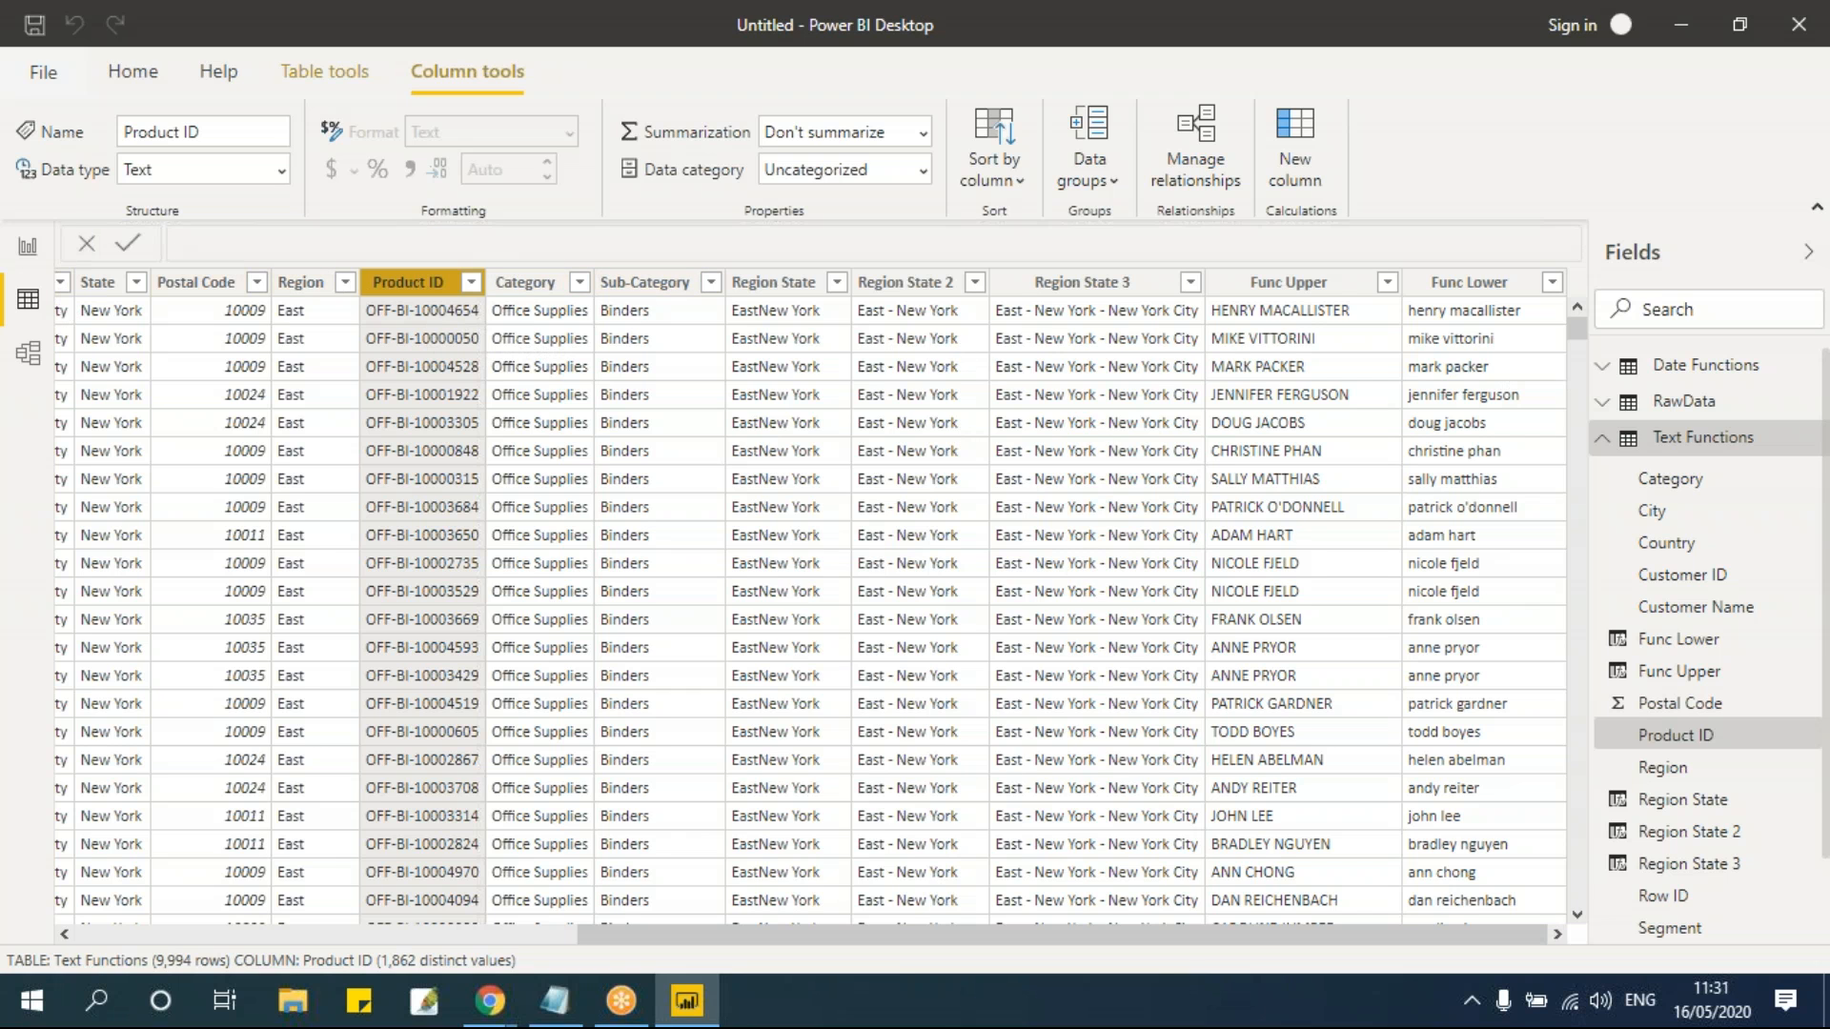
# Step: Add a calculated column to the Text Functions table and name it Func Left
pyautogui.click(338, 75)
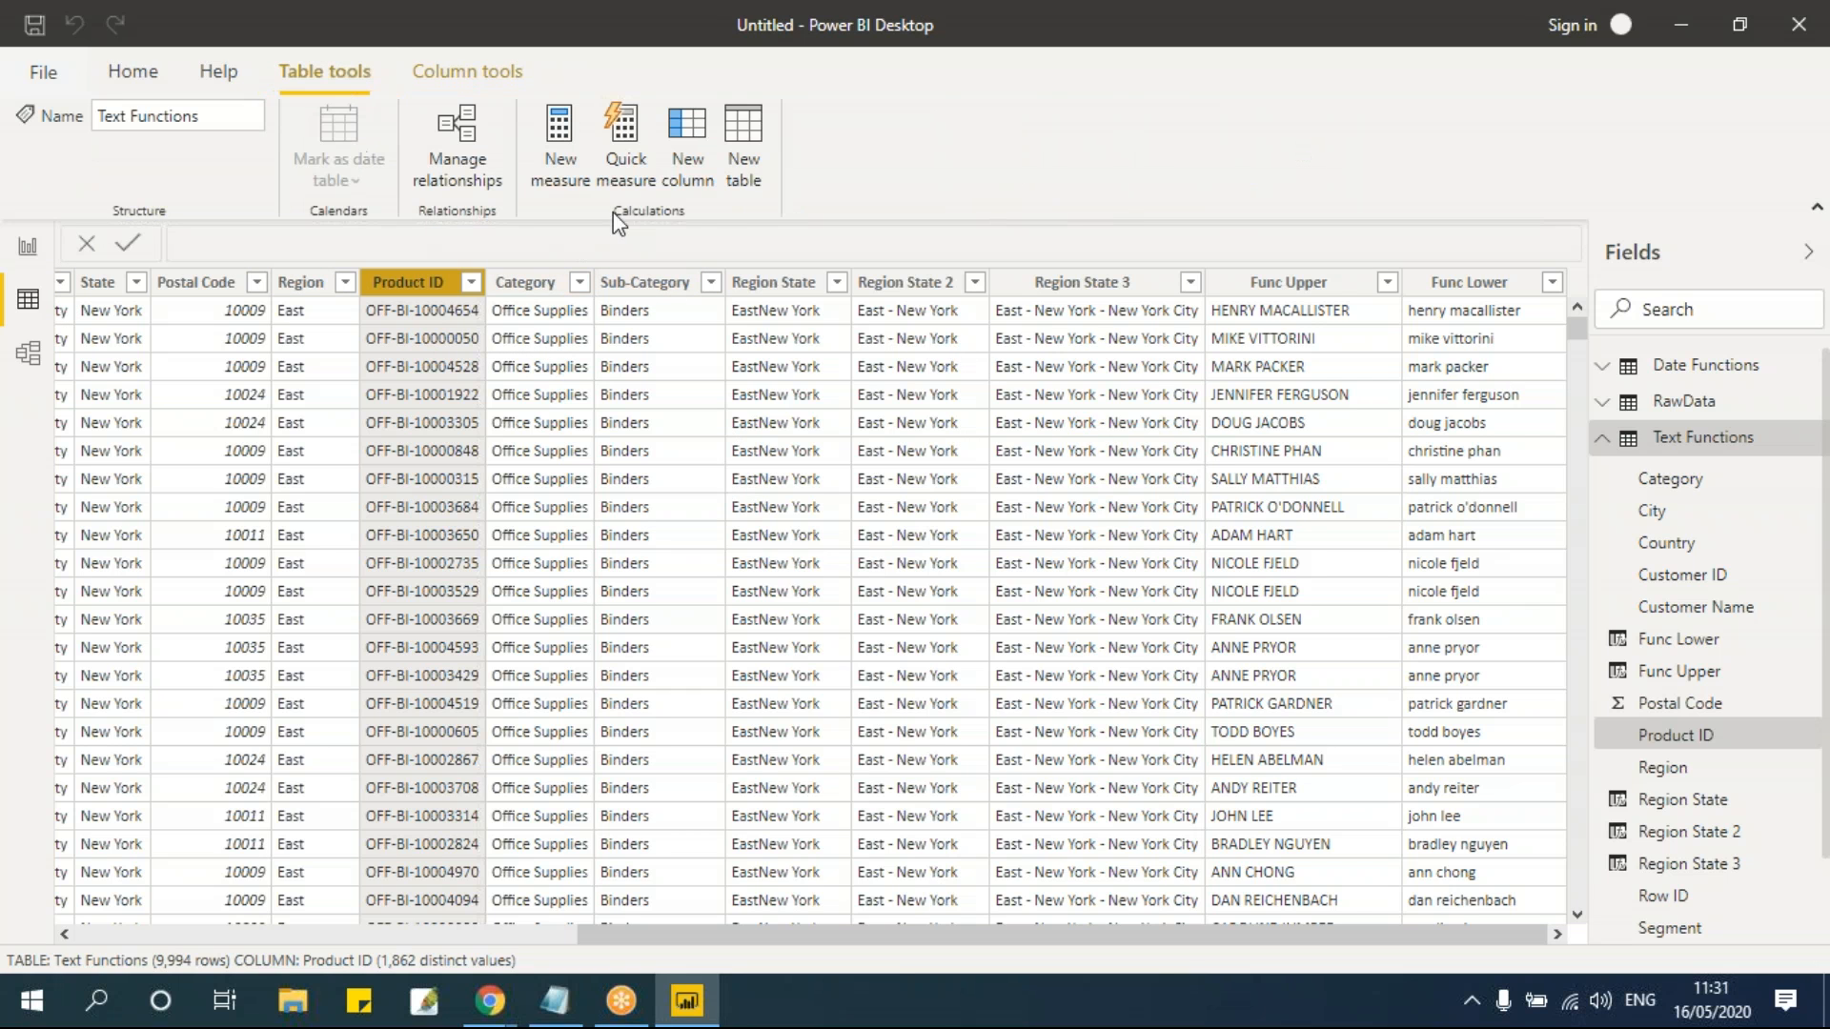
pyautogui.click(694, 160)
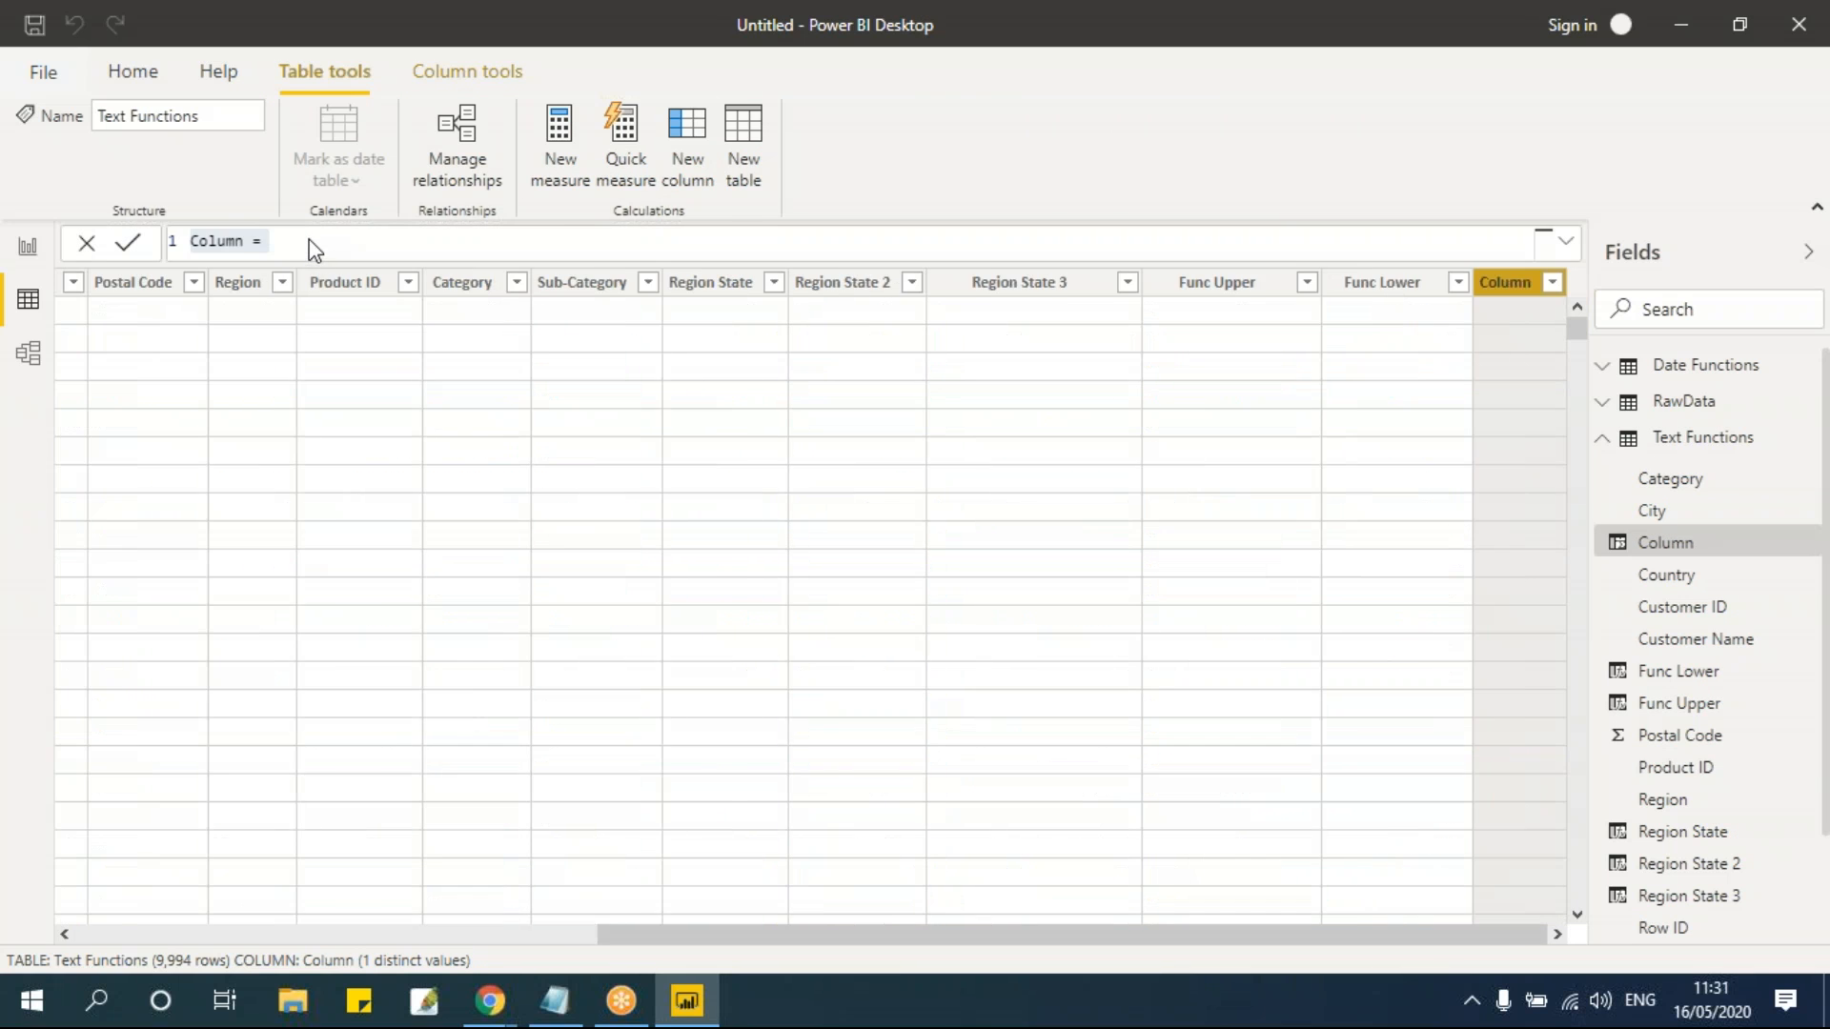
pyautogui.click(309, 242)
pyautogui.moveTo(246, 244); pyautogui.dragTo(192, 245)
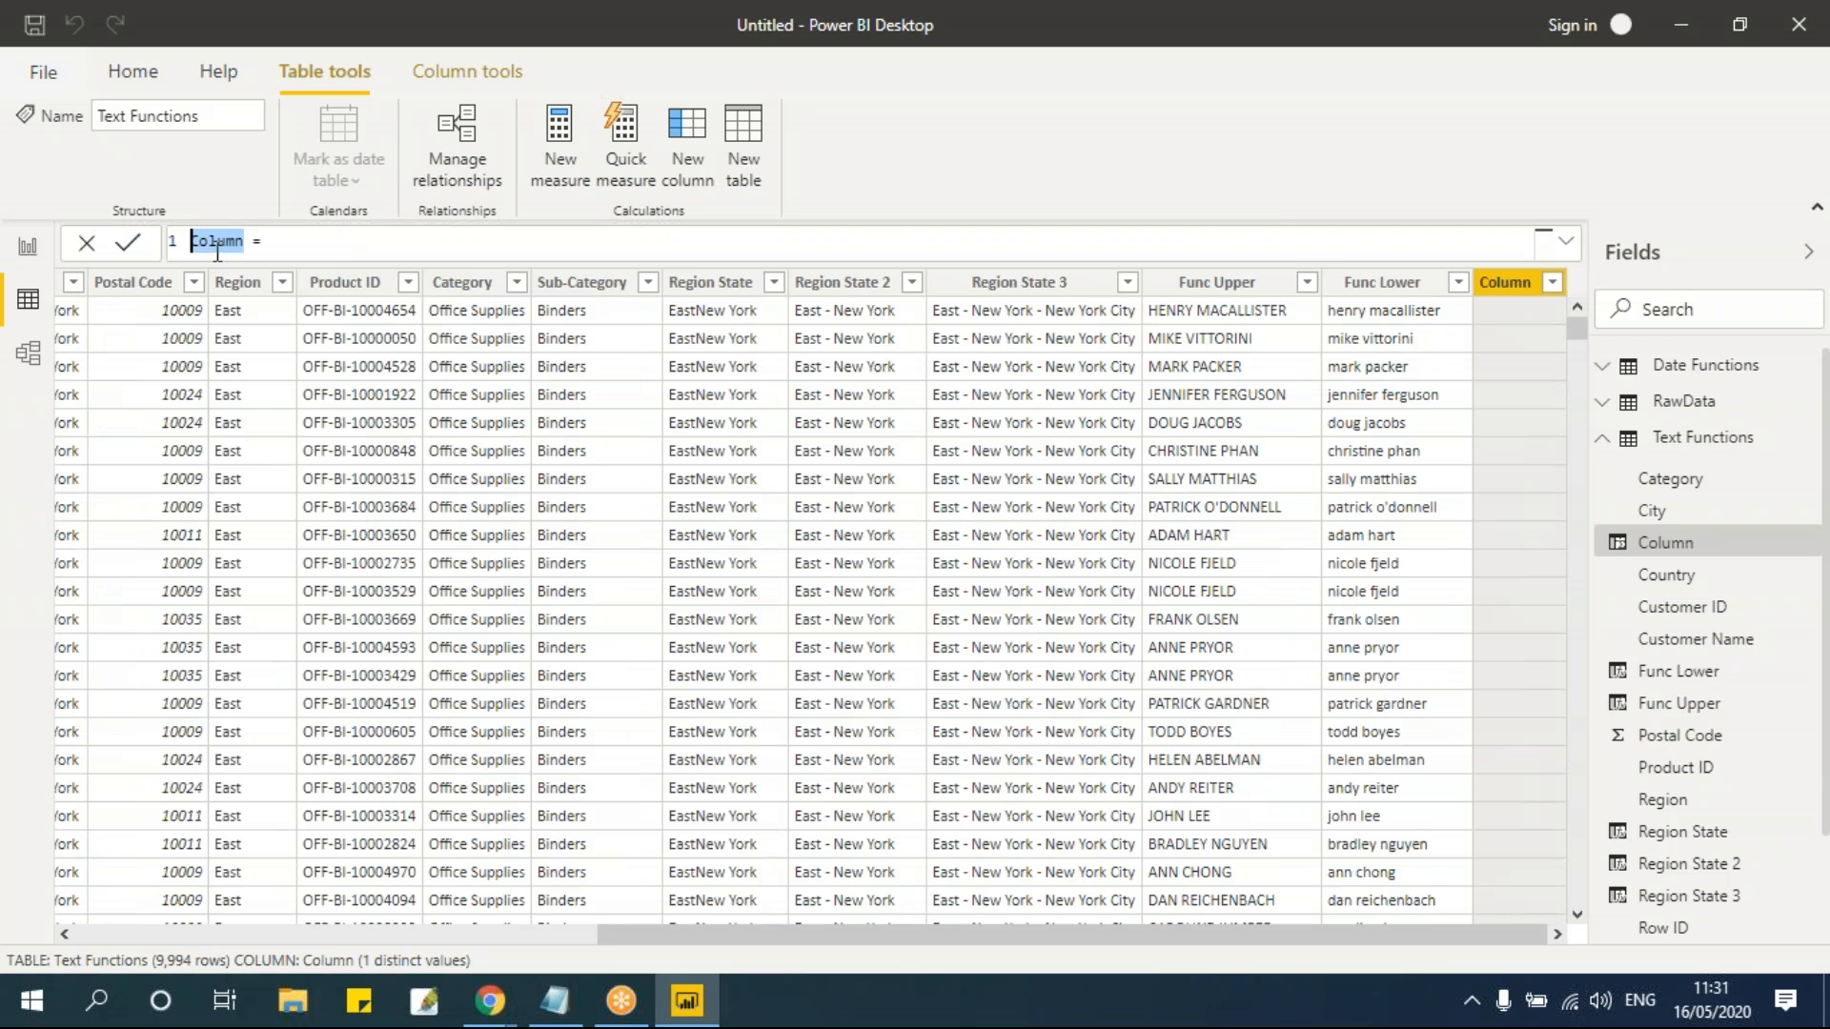
pyautogui.write('FUnc')
pyautogui.press('BackSpace')
pyautogui.press('BackSpace')
pyautogui.press('BackSpace')
pyautogui.press('BackSpace')
pyautogui.write('unc Left')
# Step: Write the Func Left formula as LEFT of 'Text Functions'[Product ID] with 3 characters and commit it
pyautogui.press('End')
pyautogui.write('left')
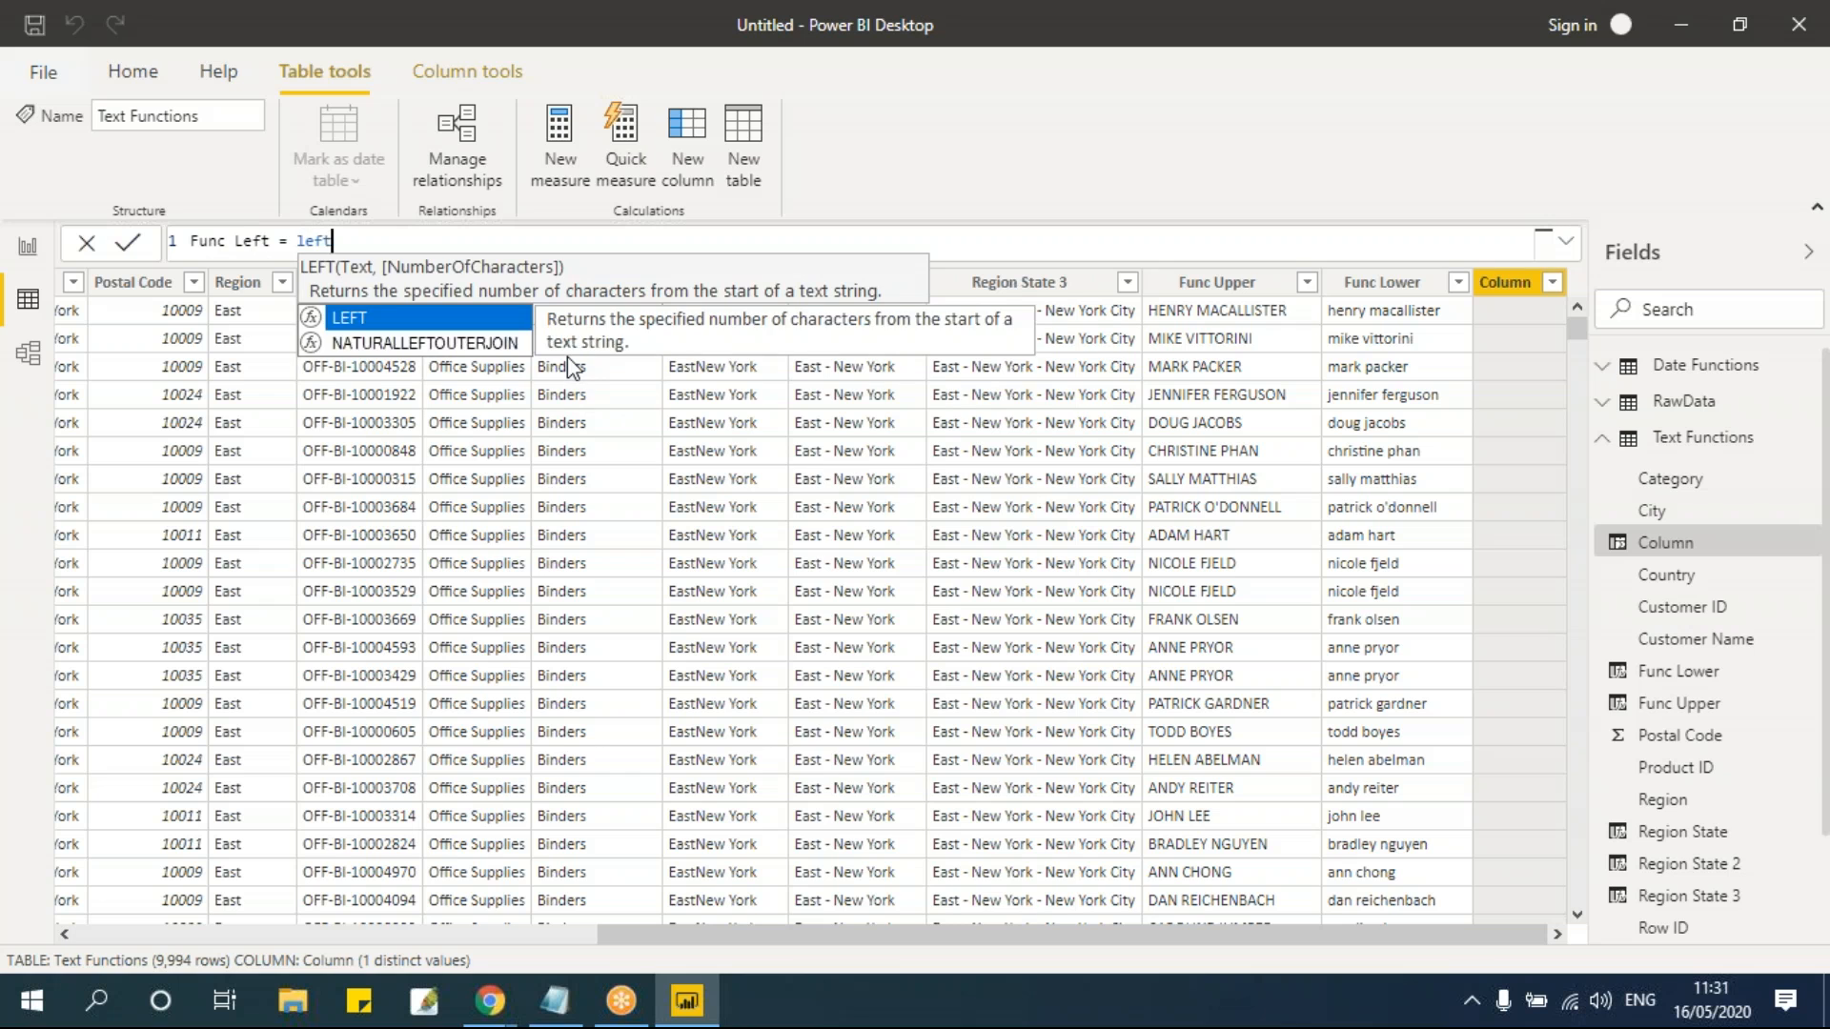
pyautogui.press('Tab')
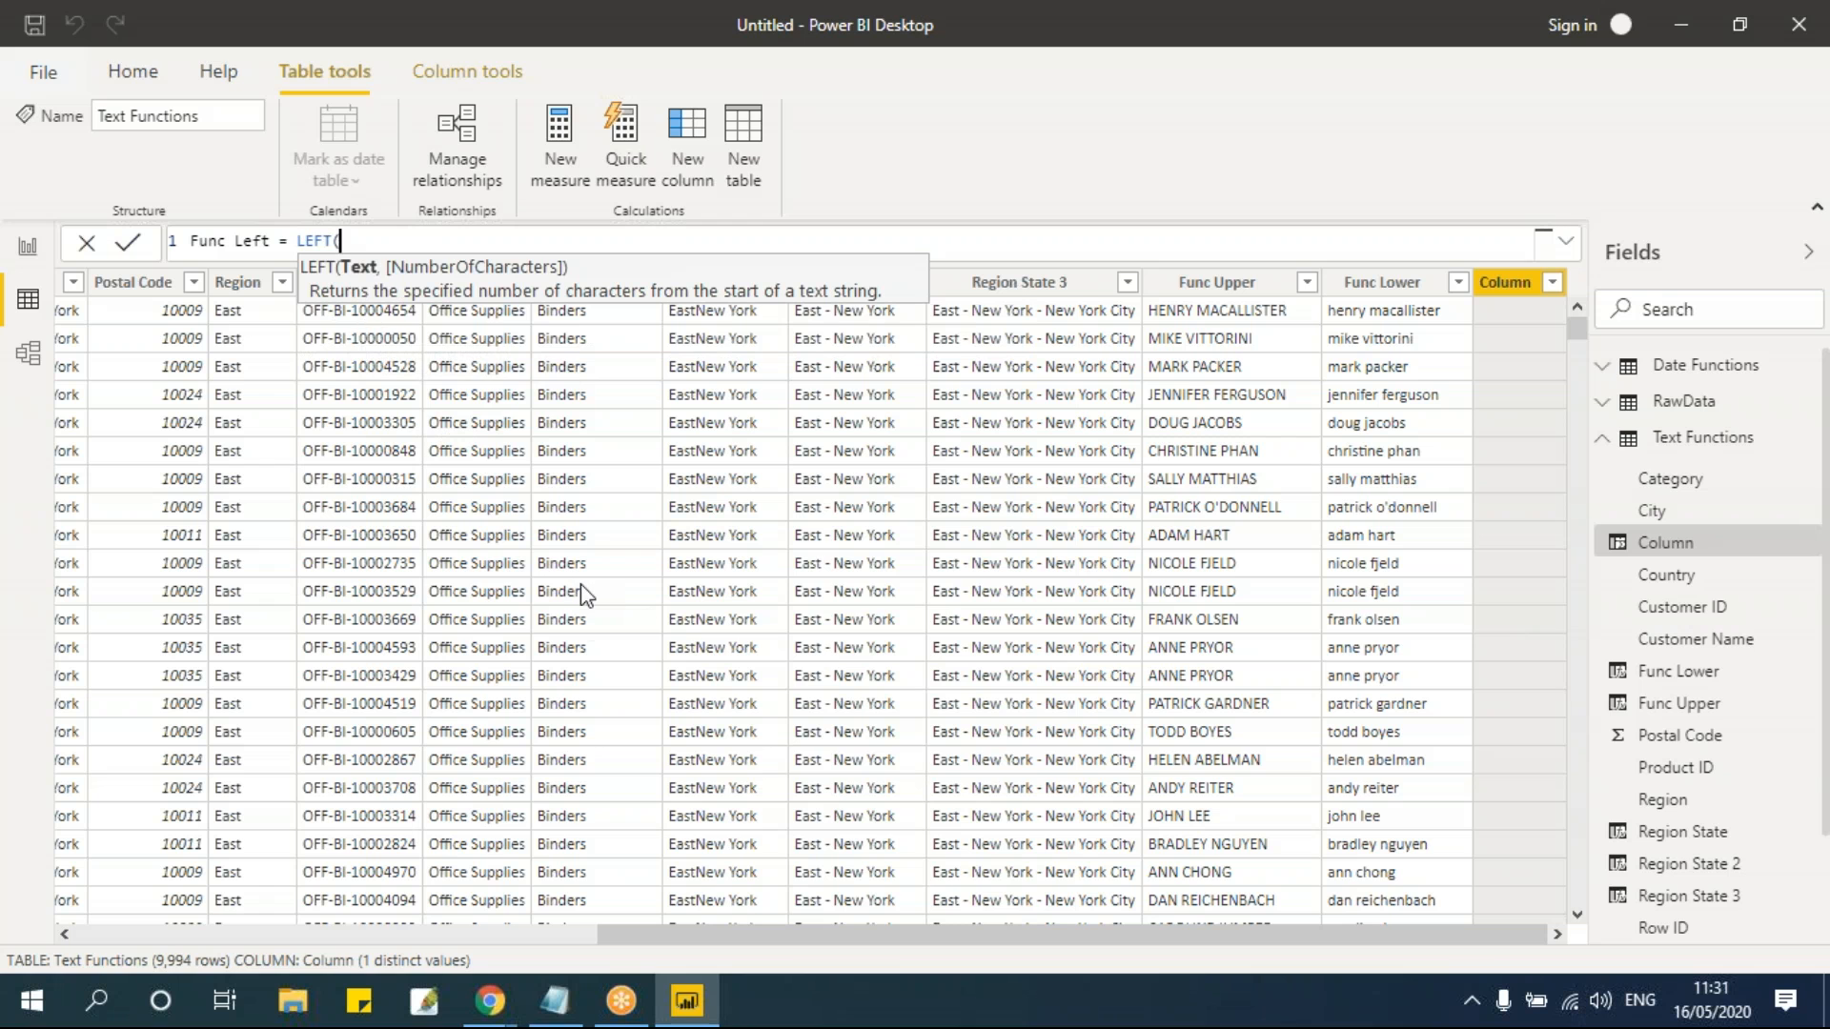
pyautogui.write('pro')
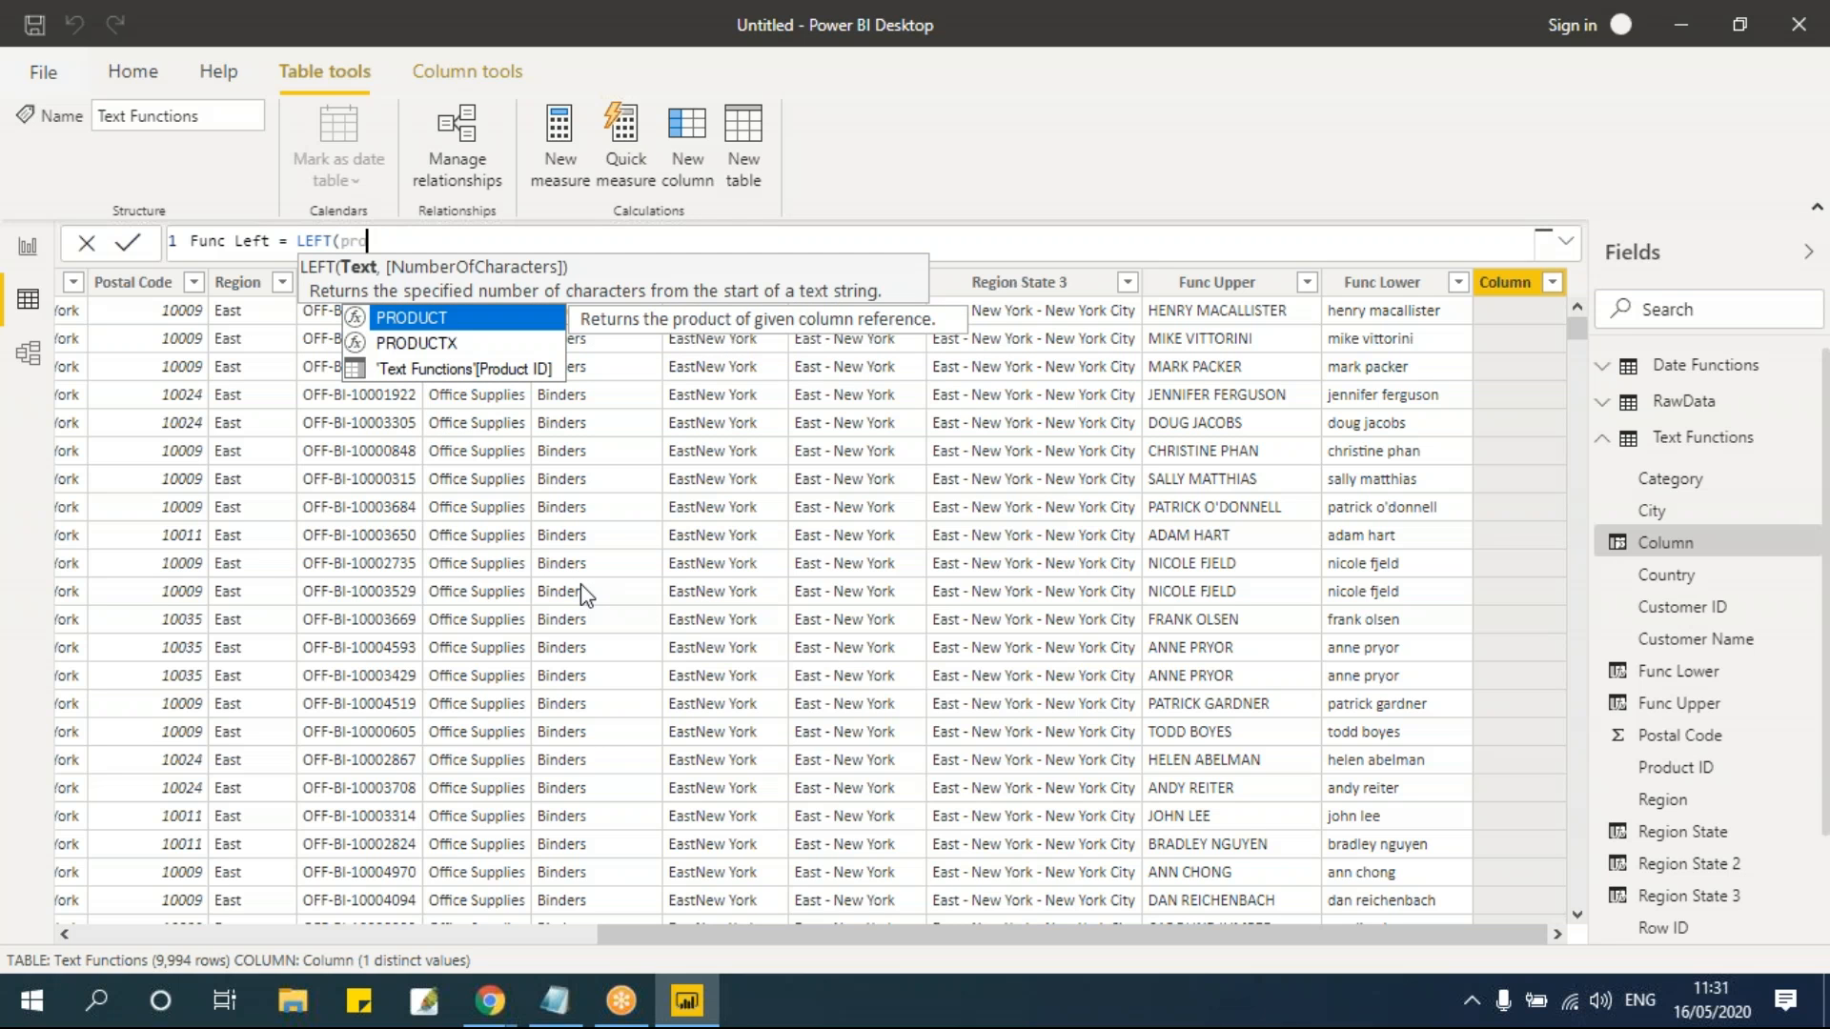
pyautogui.press('Down')
pyautogui.press('Down')
pyautogui.press('Up')
pyautogui.press('Up')
pyautogui.press('Down')
pyautogui.press('Down')
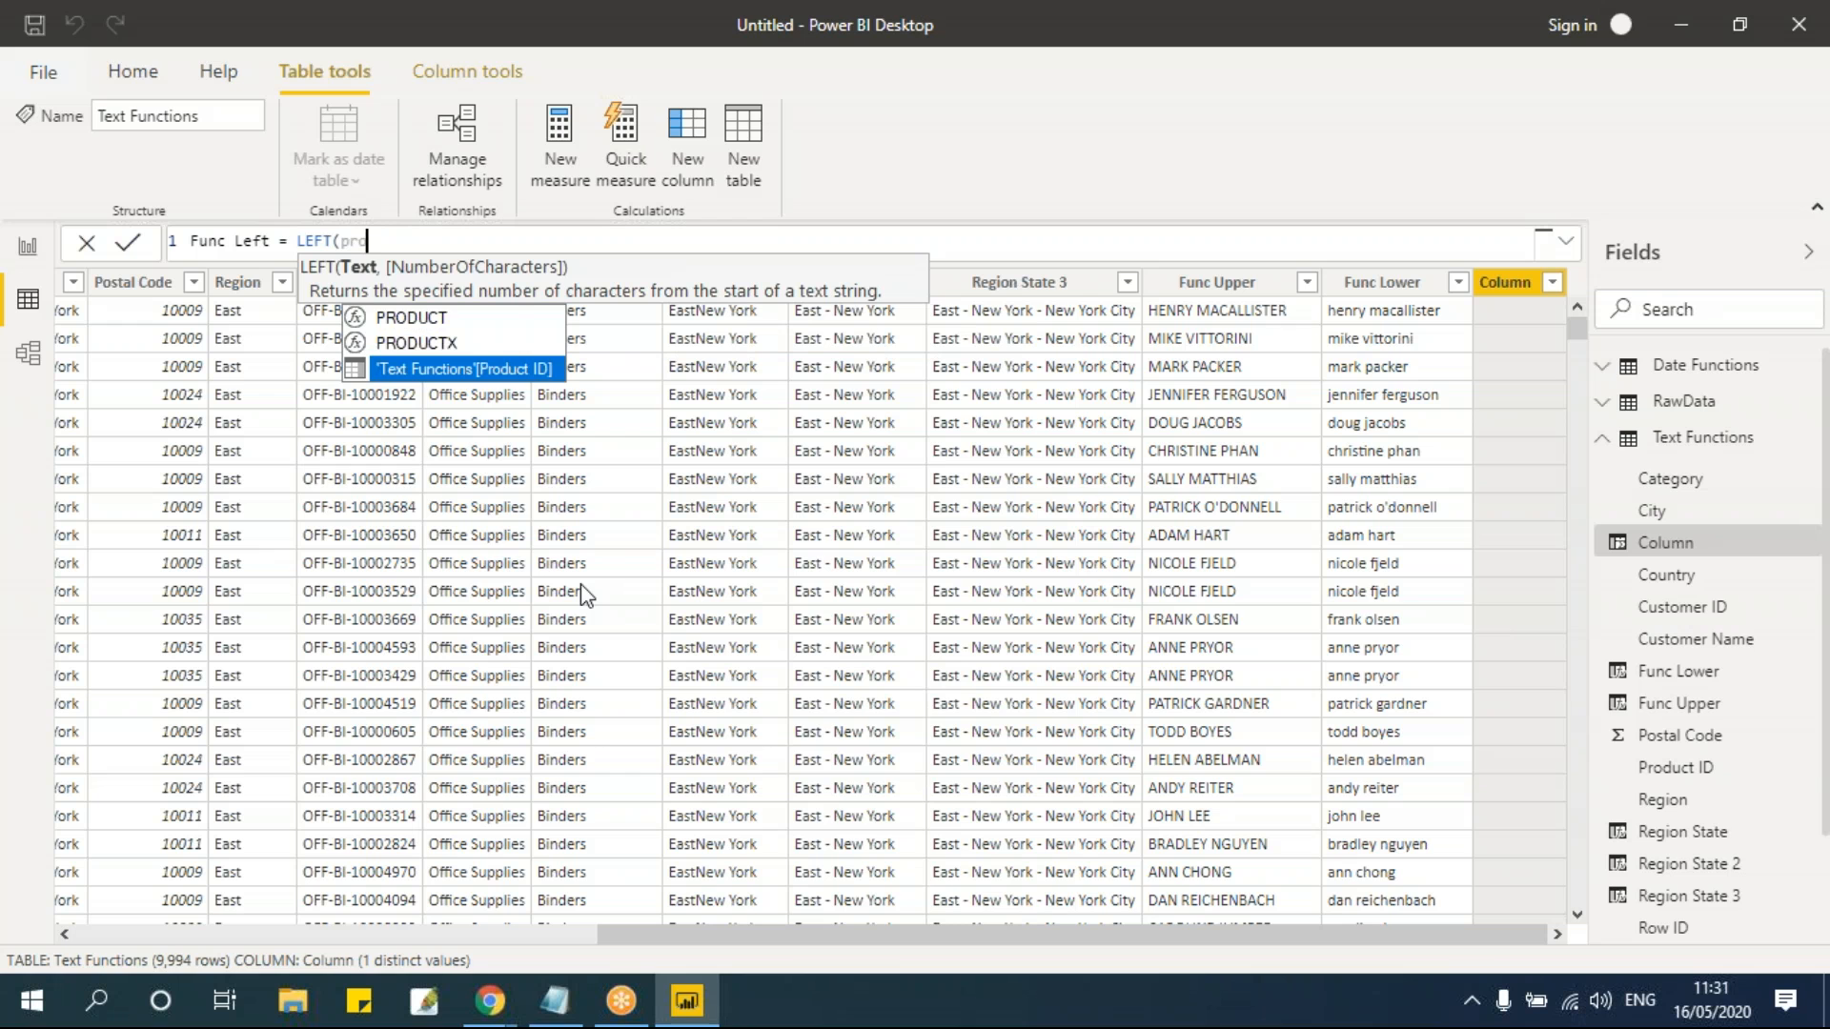
pyautogui.press('Tab')
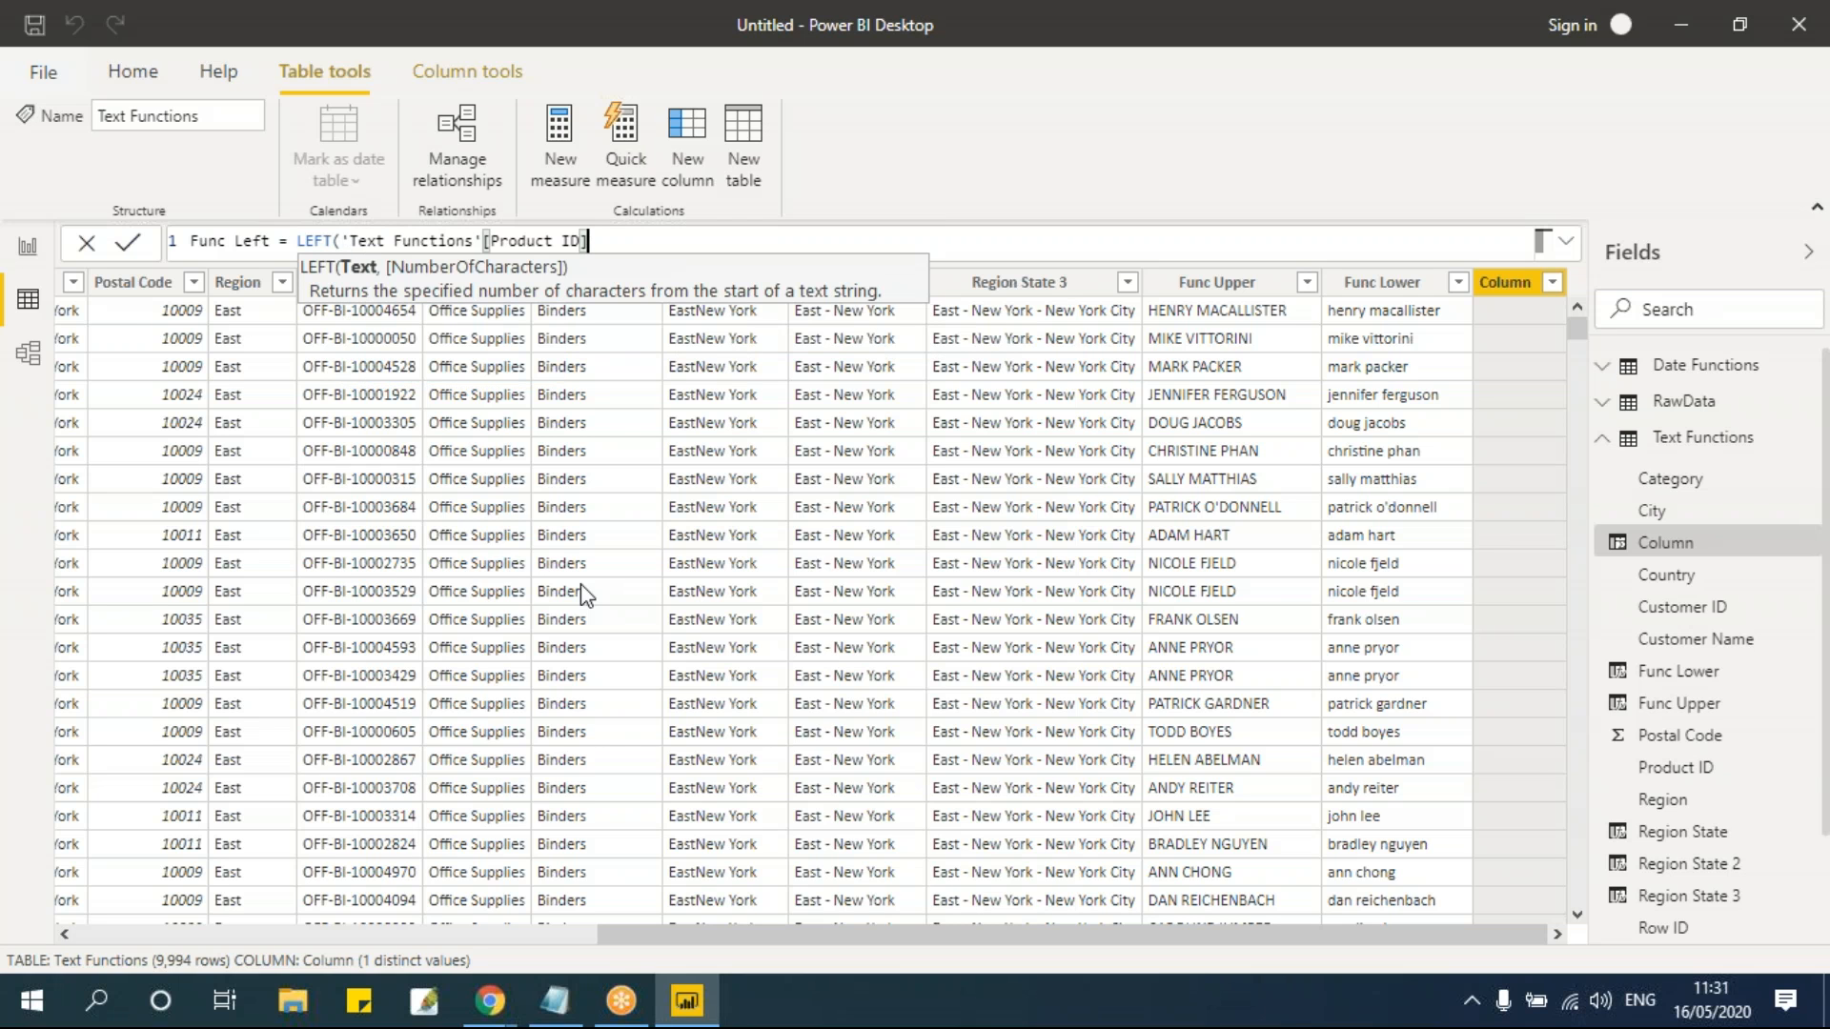
pyautogui.write(',')
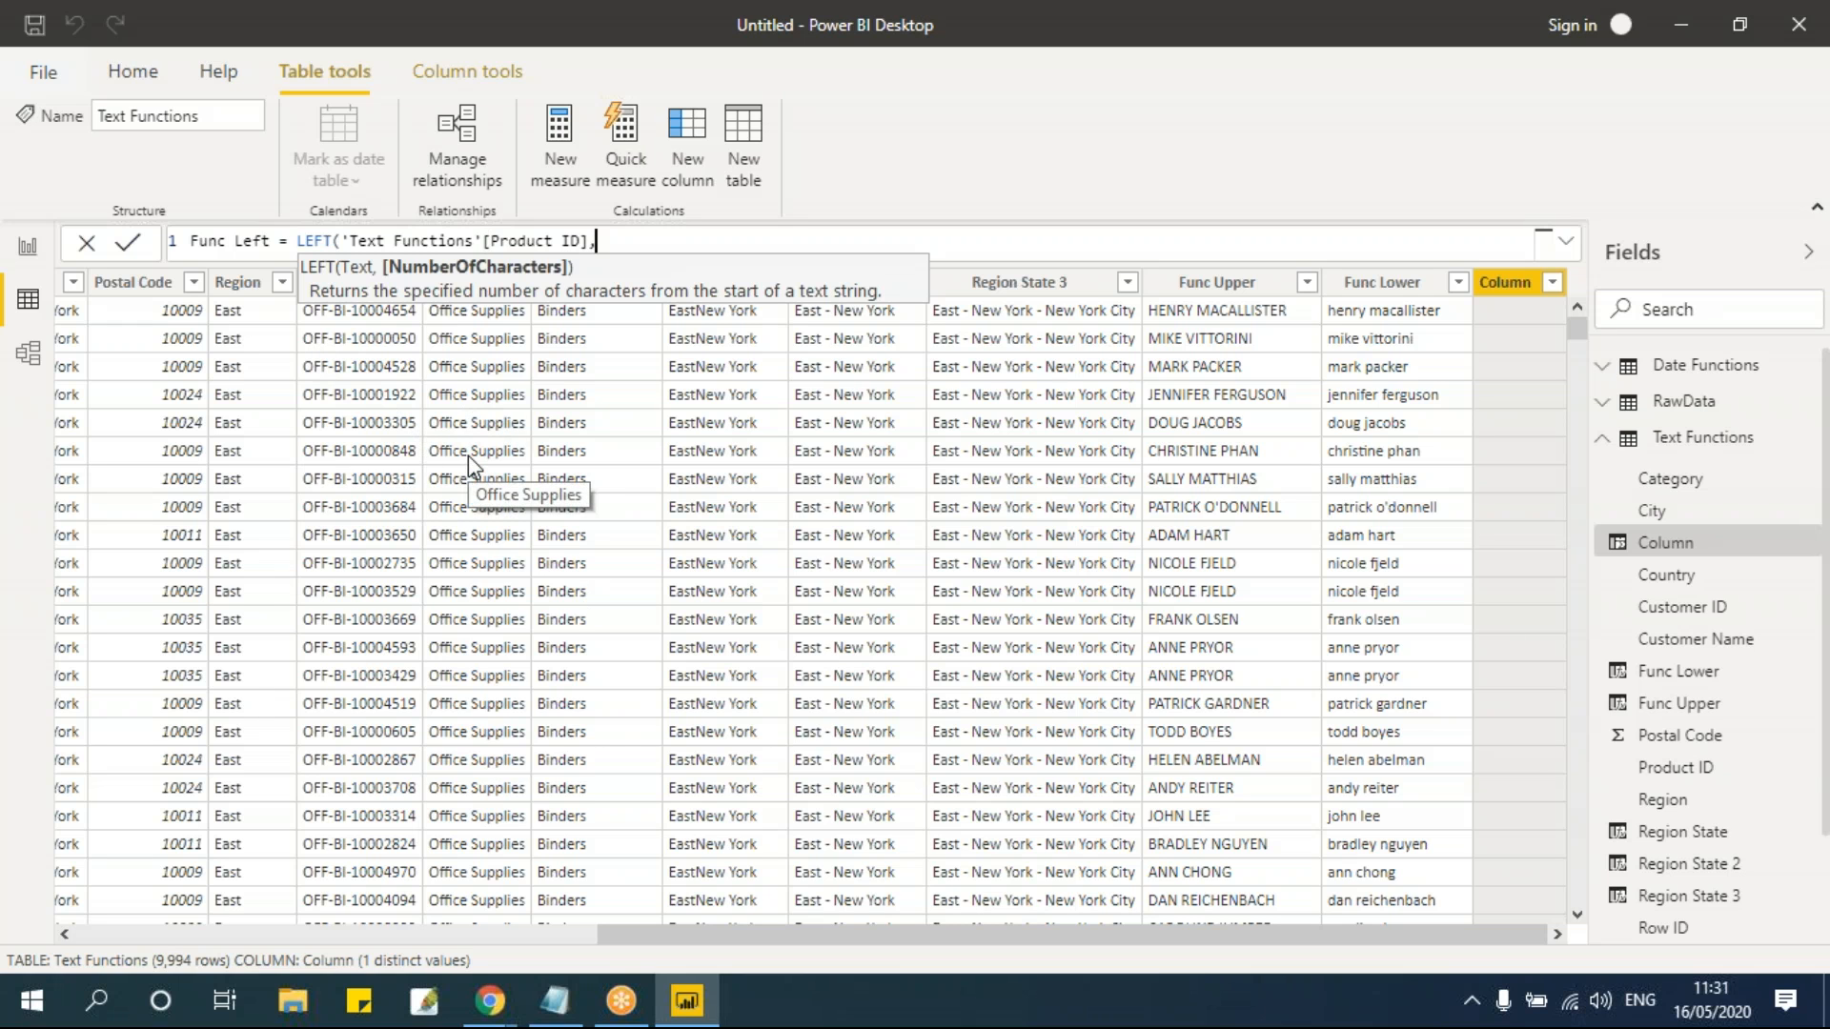
pyautogui.write('3)')
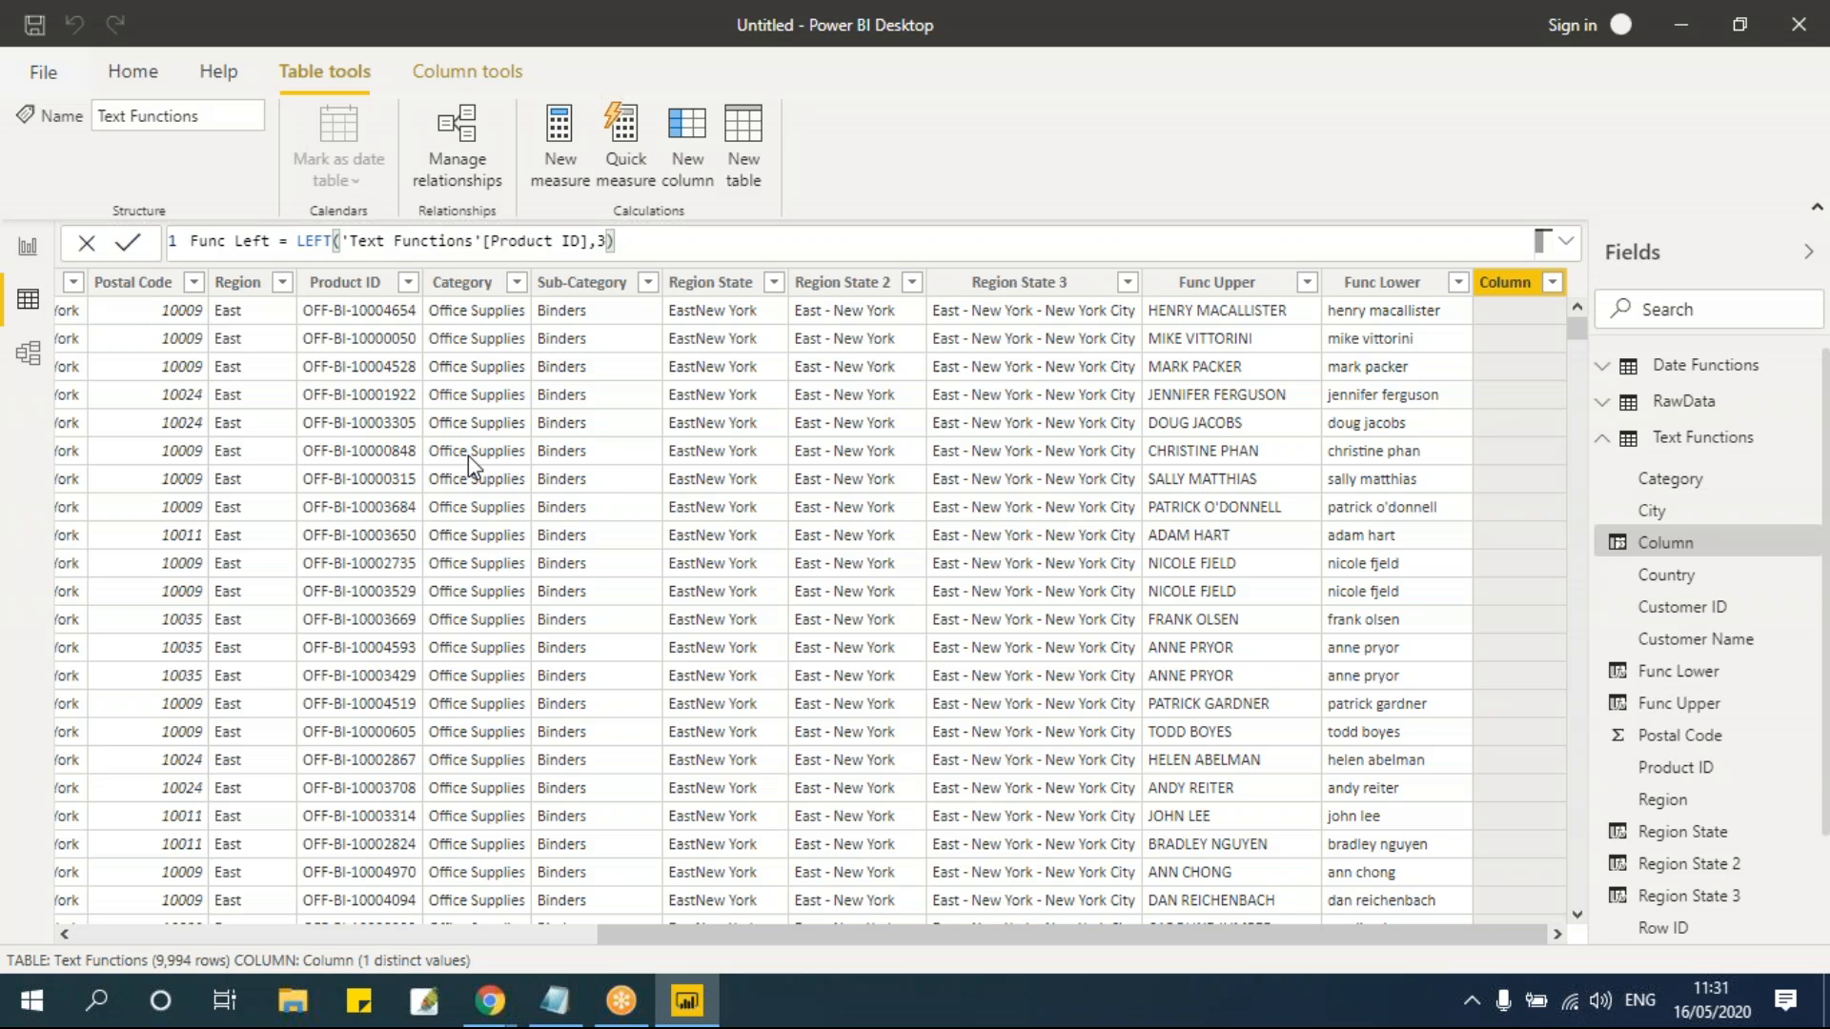
pyautogui.press('Return')
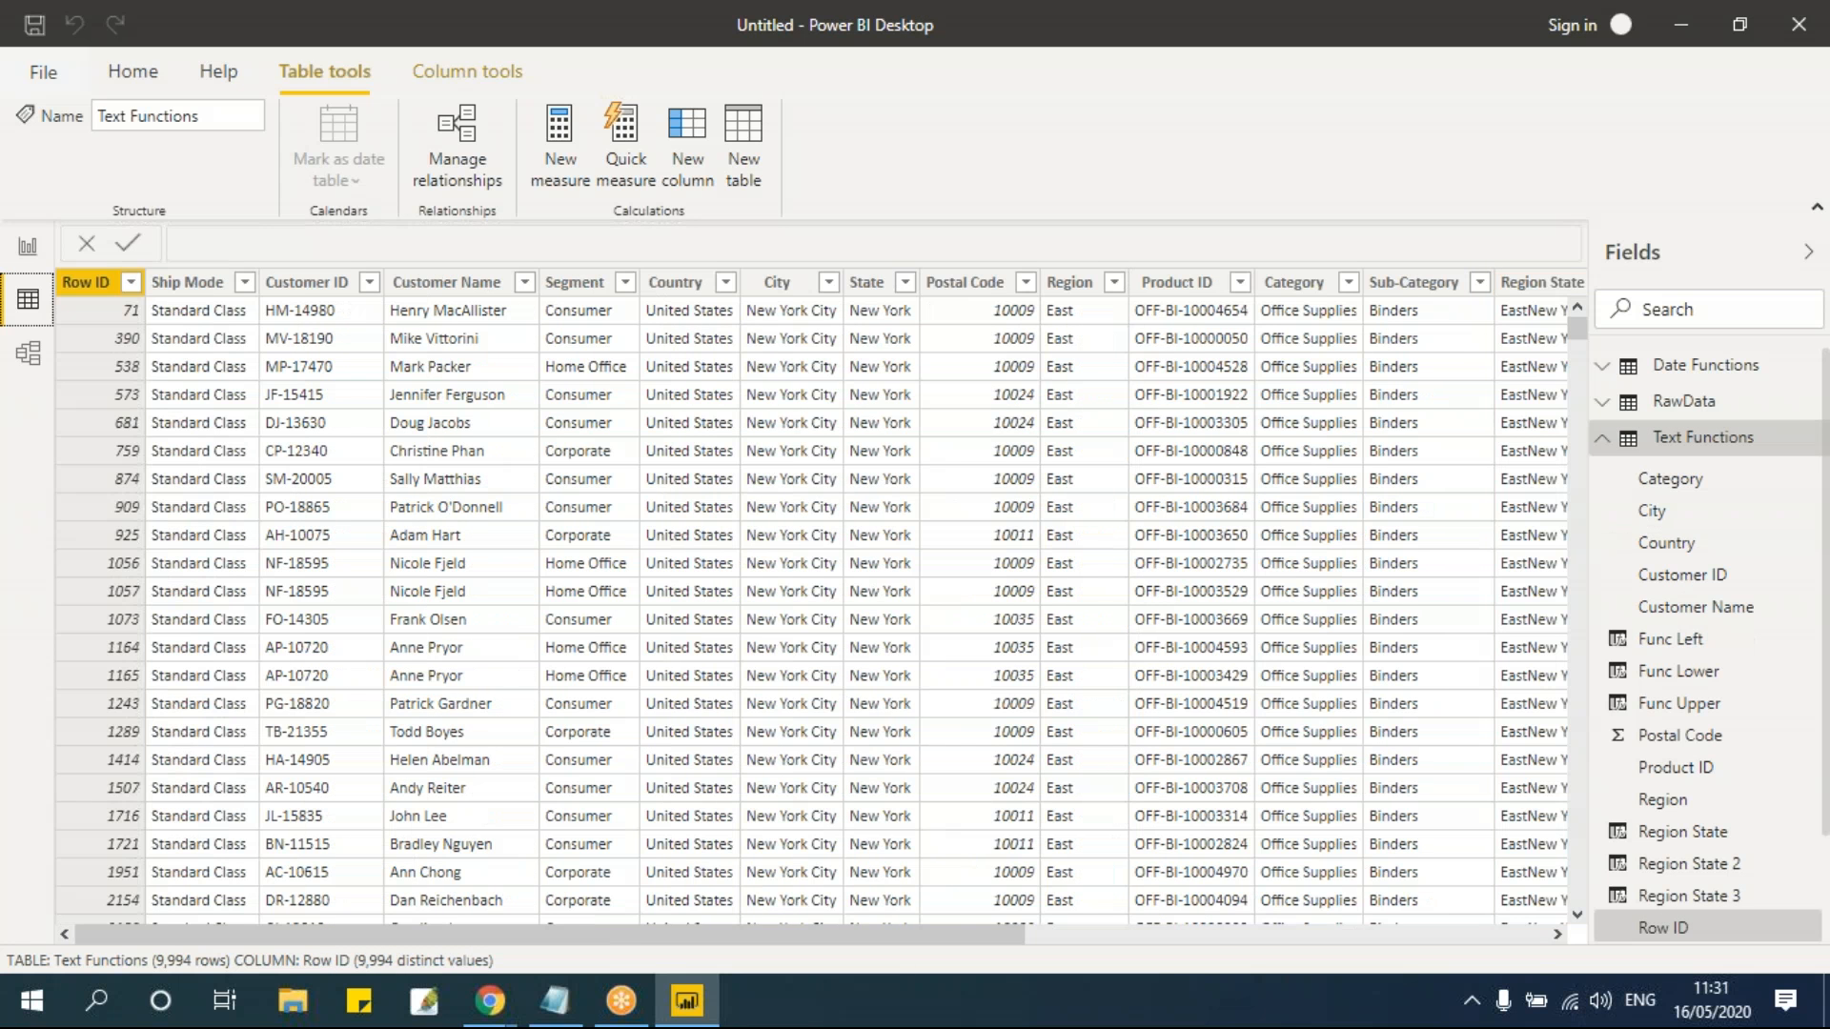
# Step: Check the Func Left column's values, then add another calculated column and name it Func Right
pyautogui.click(1529, 939)
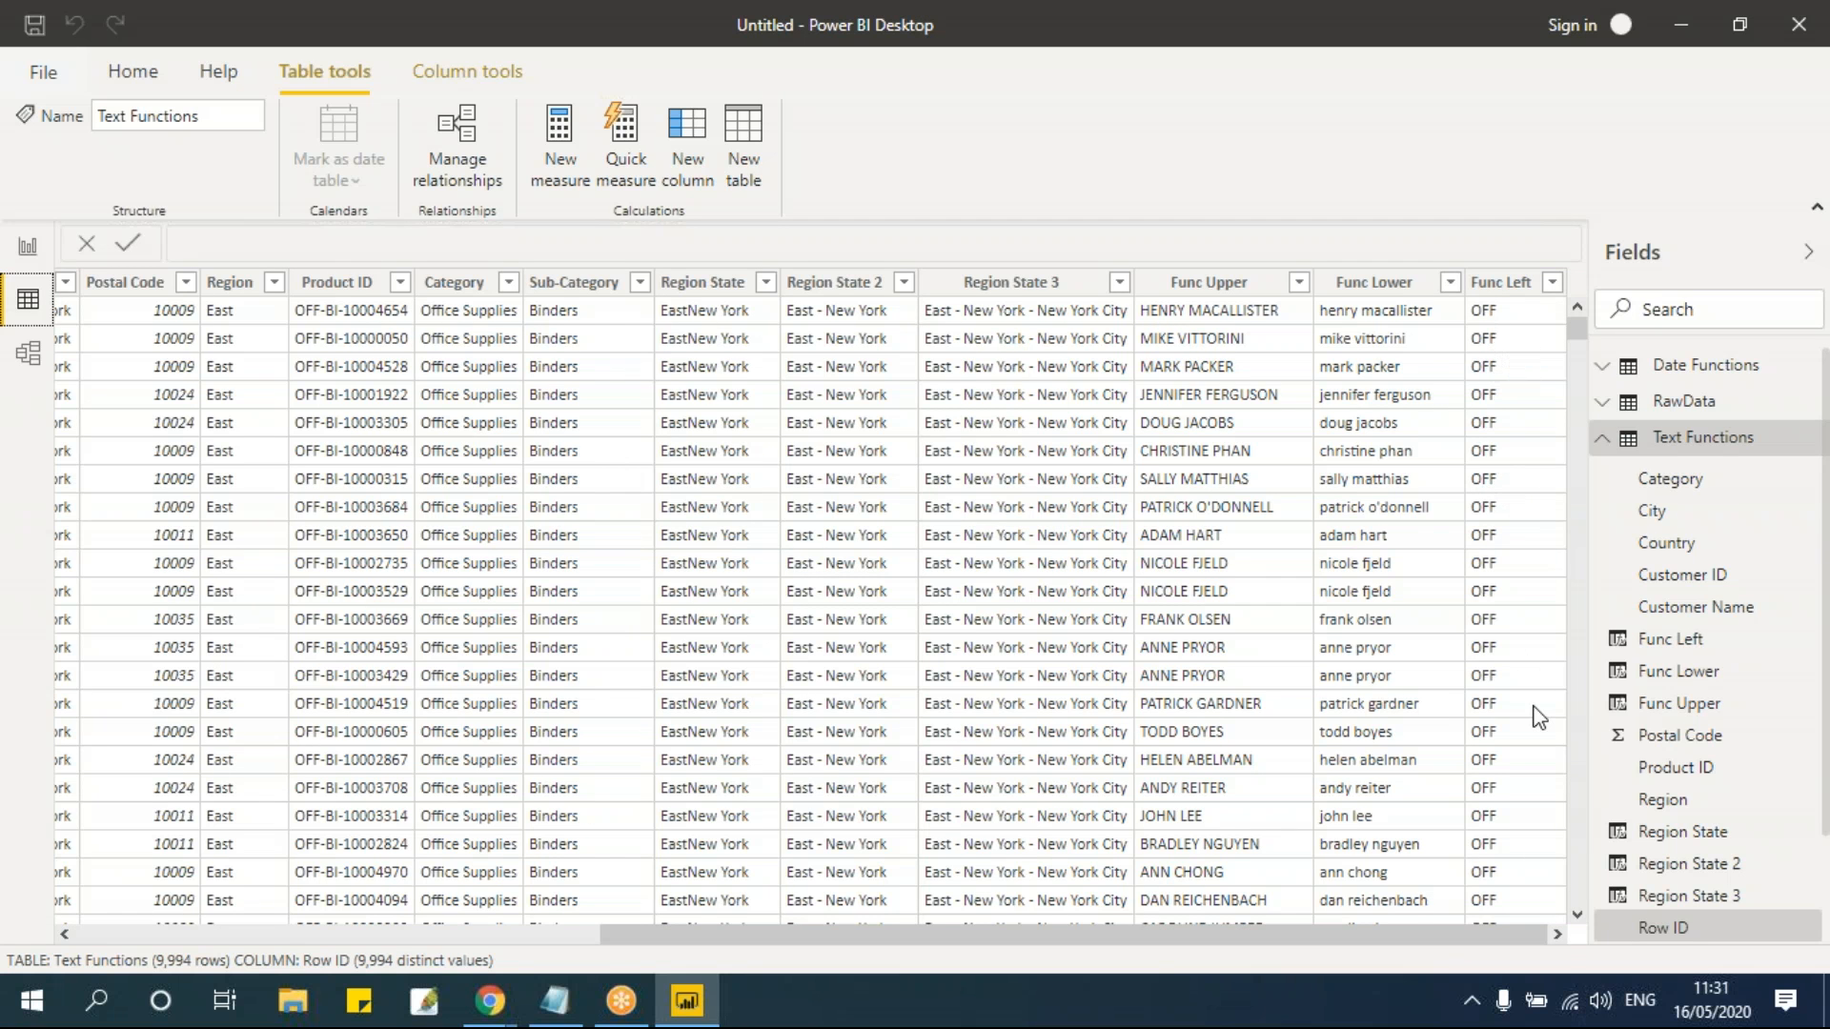
pyautogui.scroll(-5, 1537, 715)
pyautogui.scroll(5, 1581, 334)
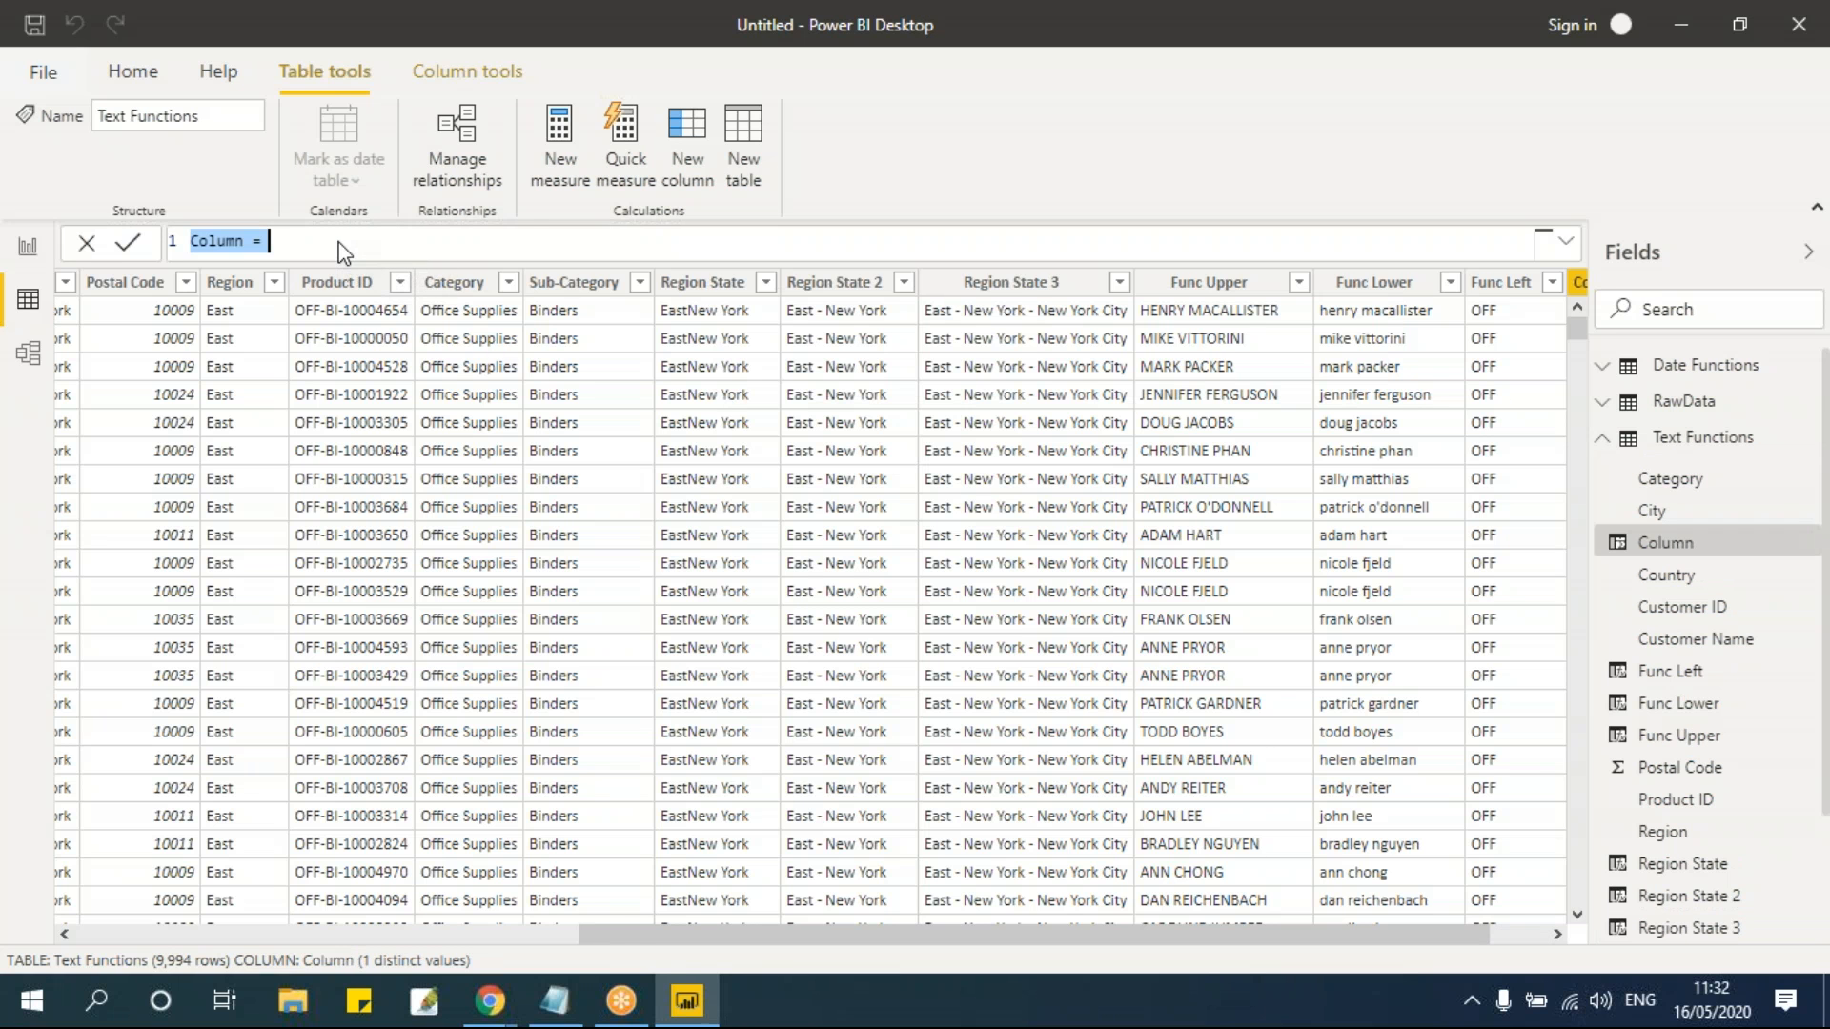
pyautogui.moveTo(245, 244); pyautogui.dragTo(154, 244)
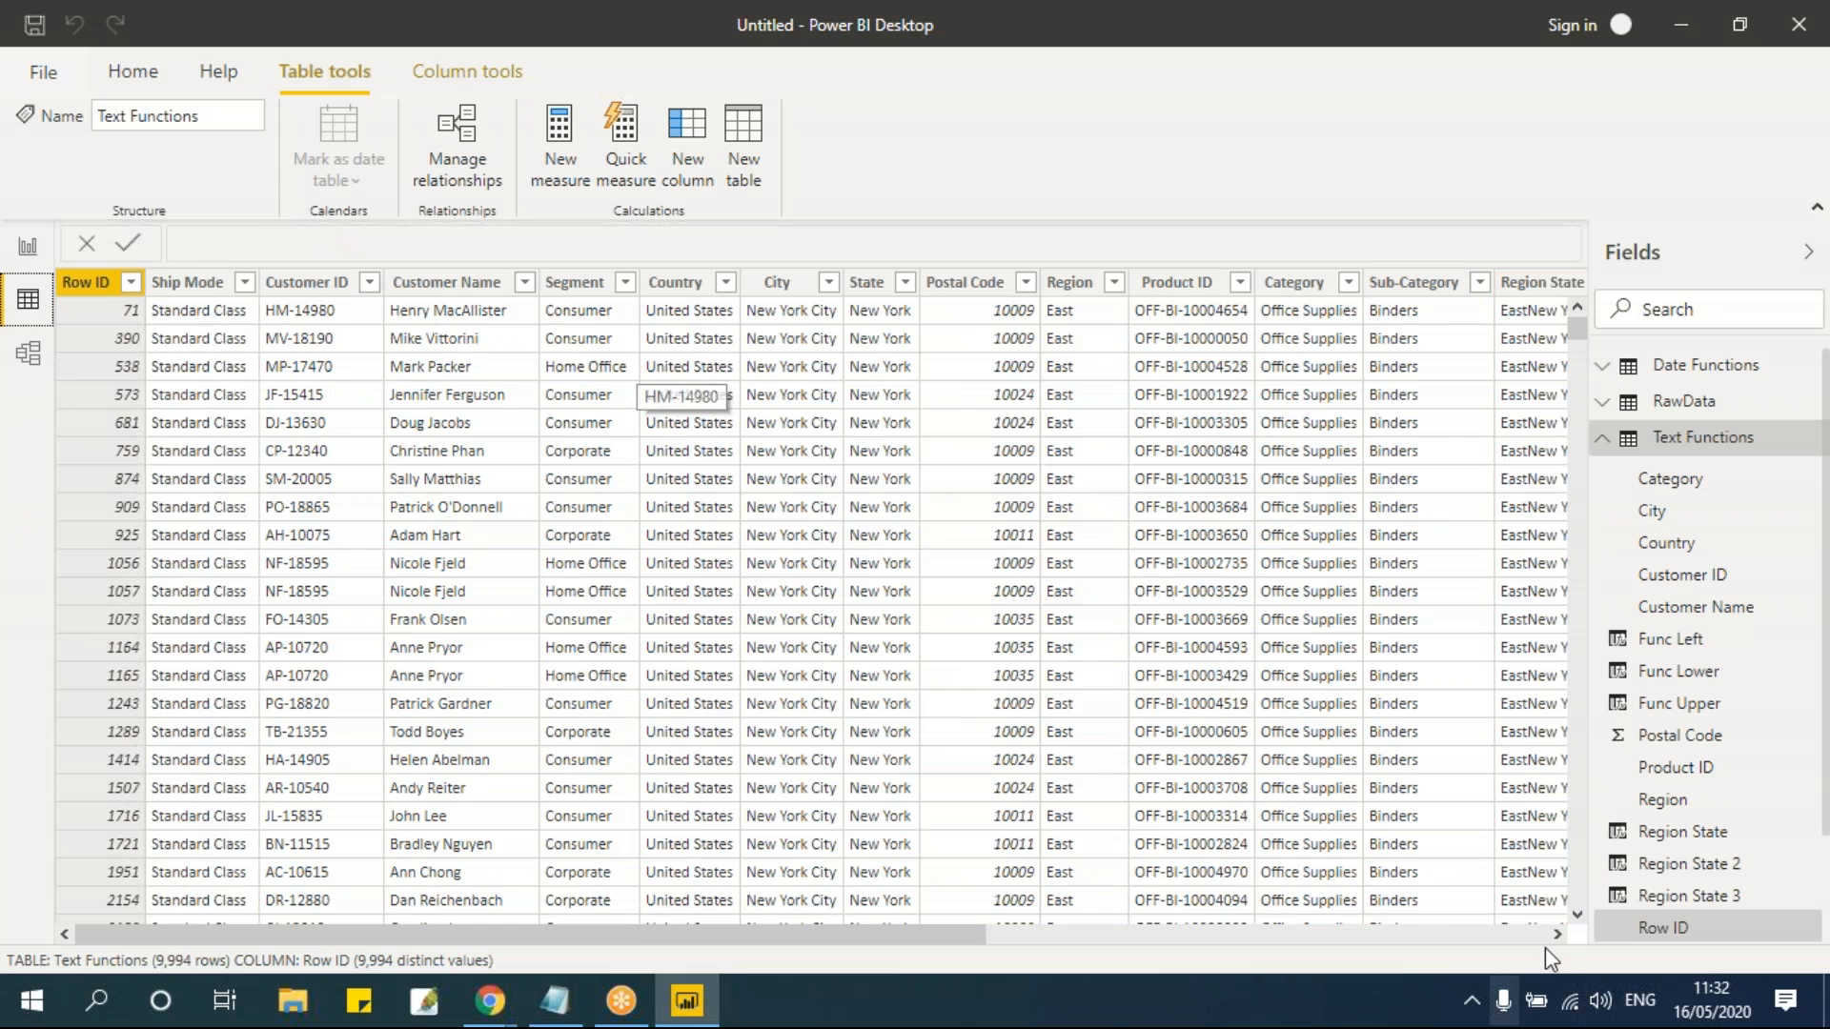
pyautogui.click(1525, 939)
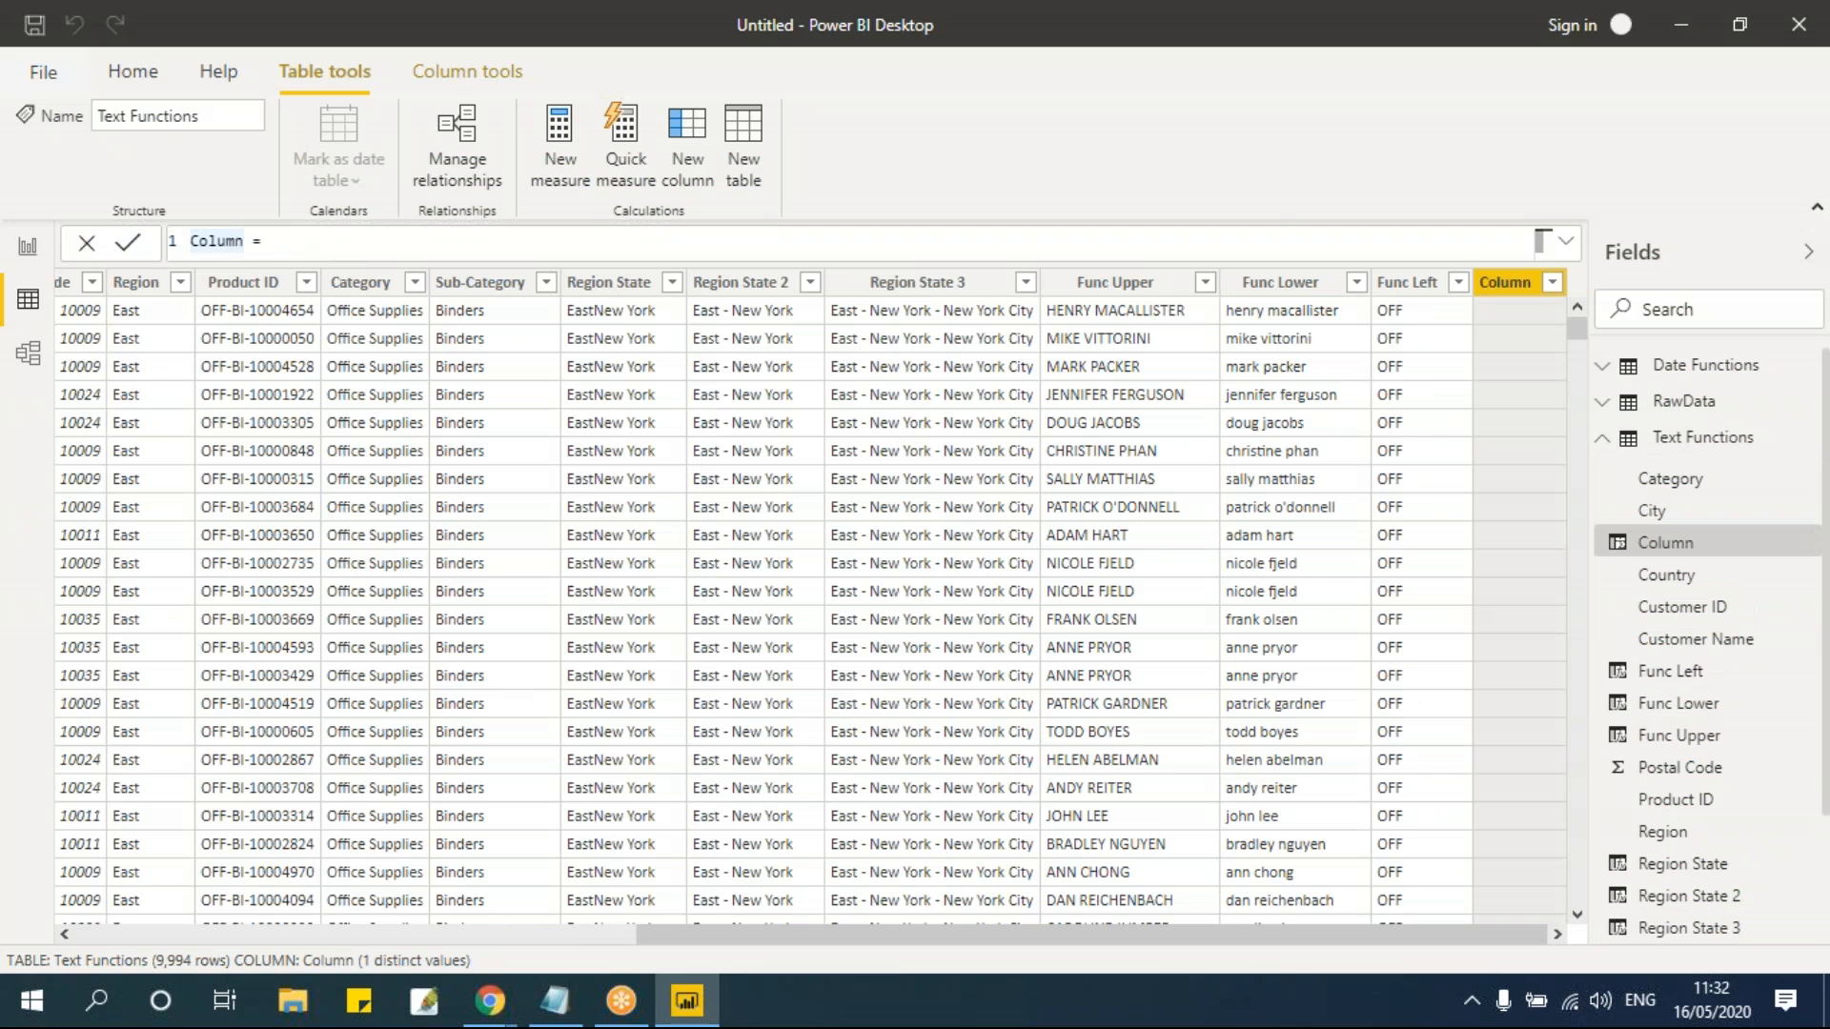
pyautogui.press('BackSpace')
pyautogui.press('BackSpace')
pyautogui.press('BackSpace')
pyautogui.press('BackSpace')
pyautogui.press('BackSpace')
pyautogui.press('BackSpace')
pyautogui.write('Func Right')
# Step: Write the Func Right formula as RIGHT of 'Text Functions'[Product ID] with 8 characters and commit it
pyautogui.click(392, 233)
pyautogui.write('right')
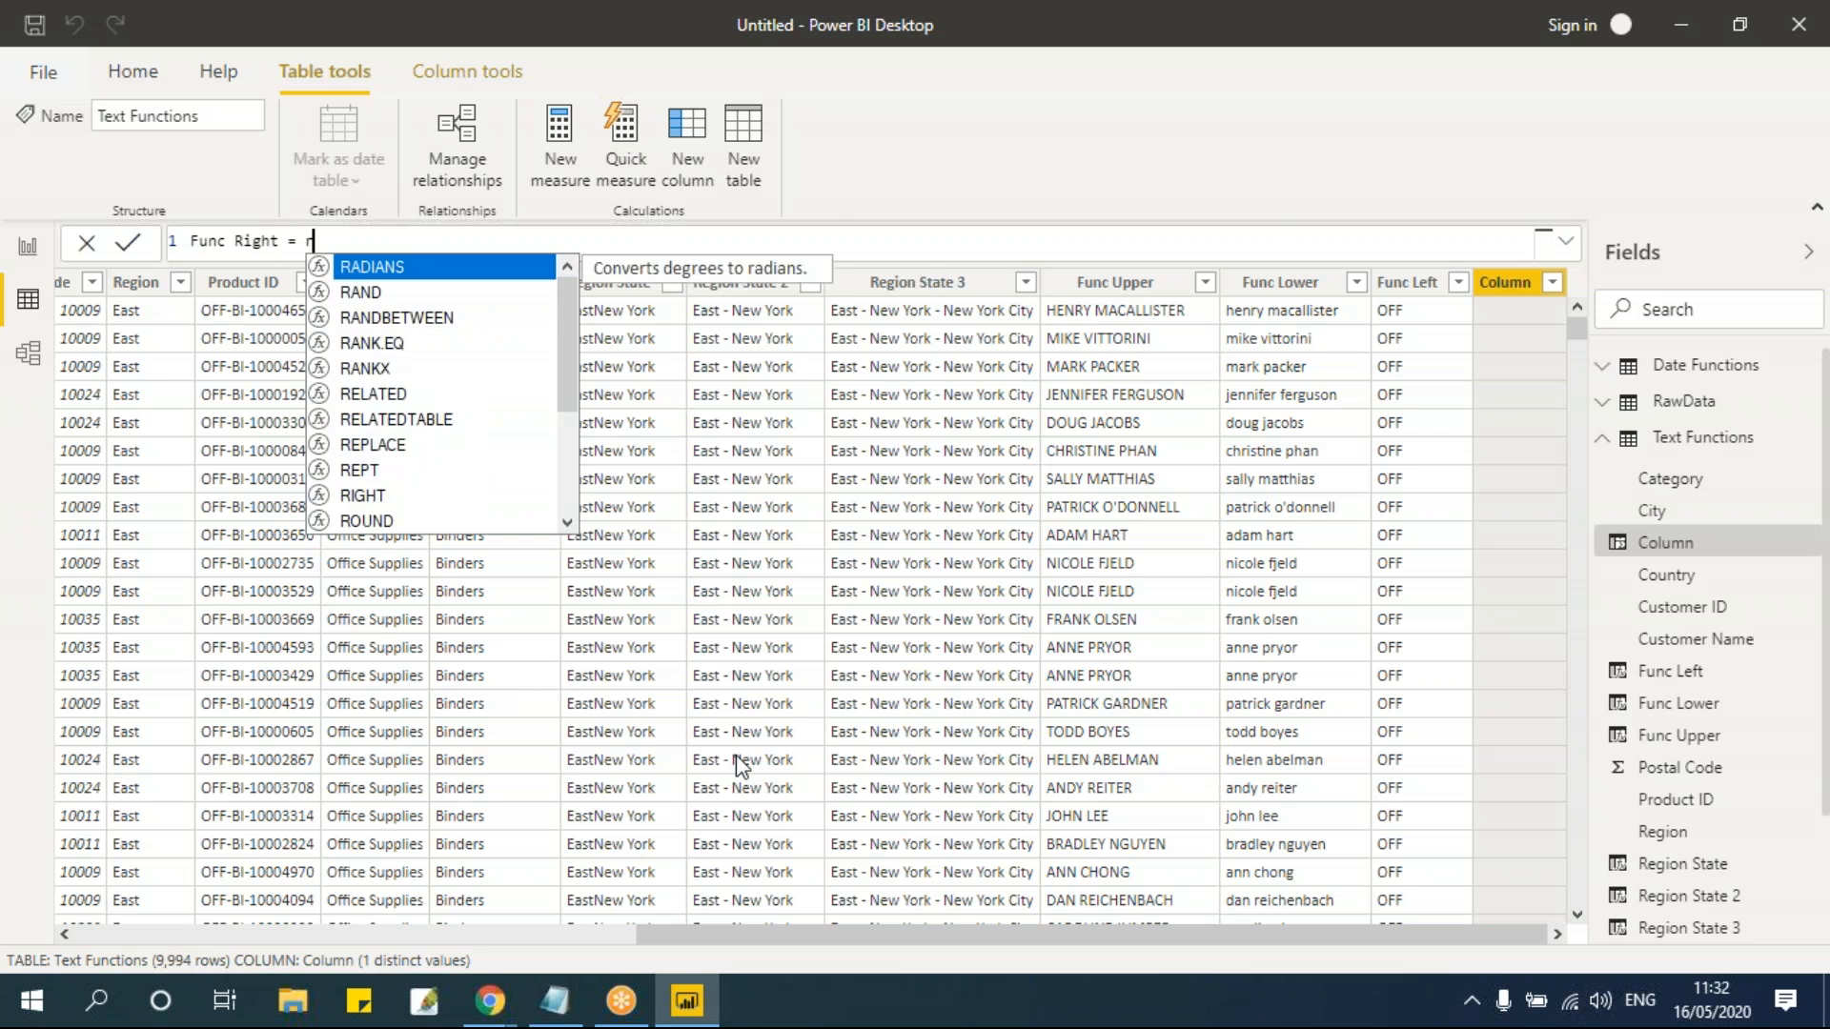
pyautogui.press('Tab')
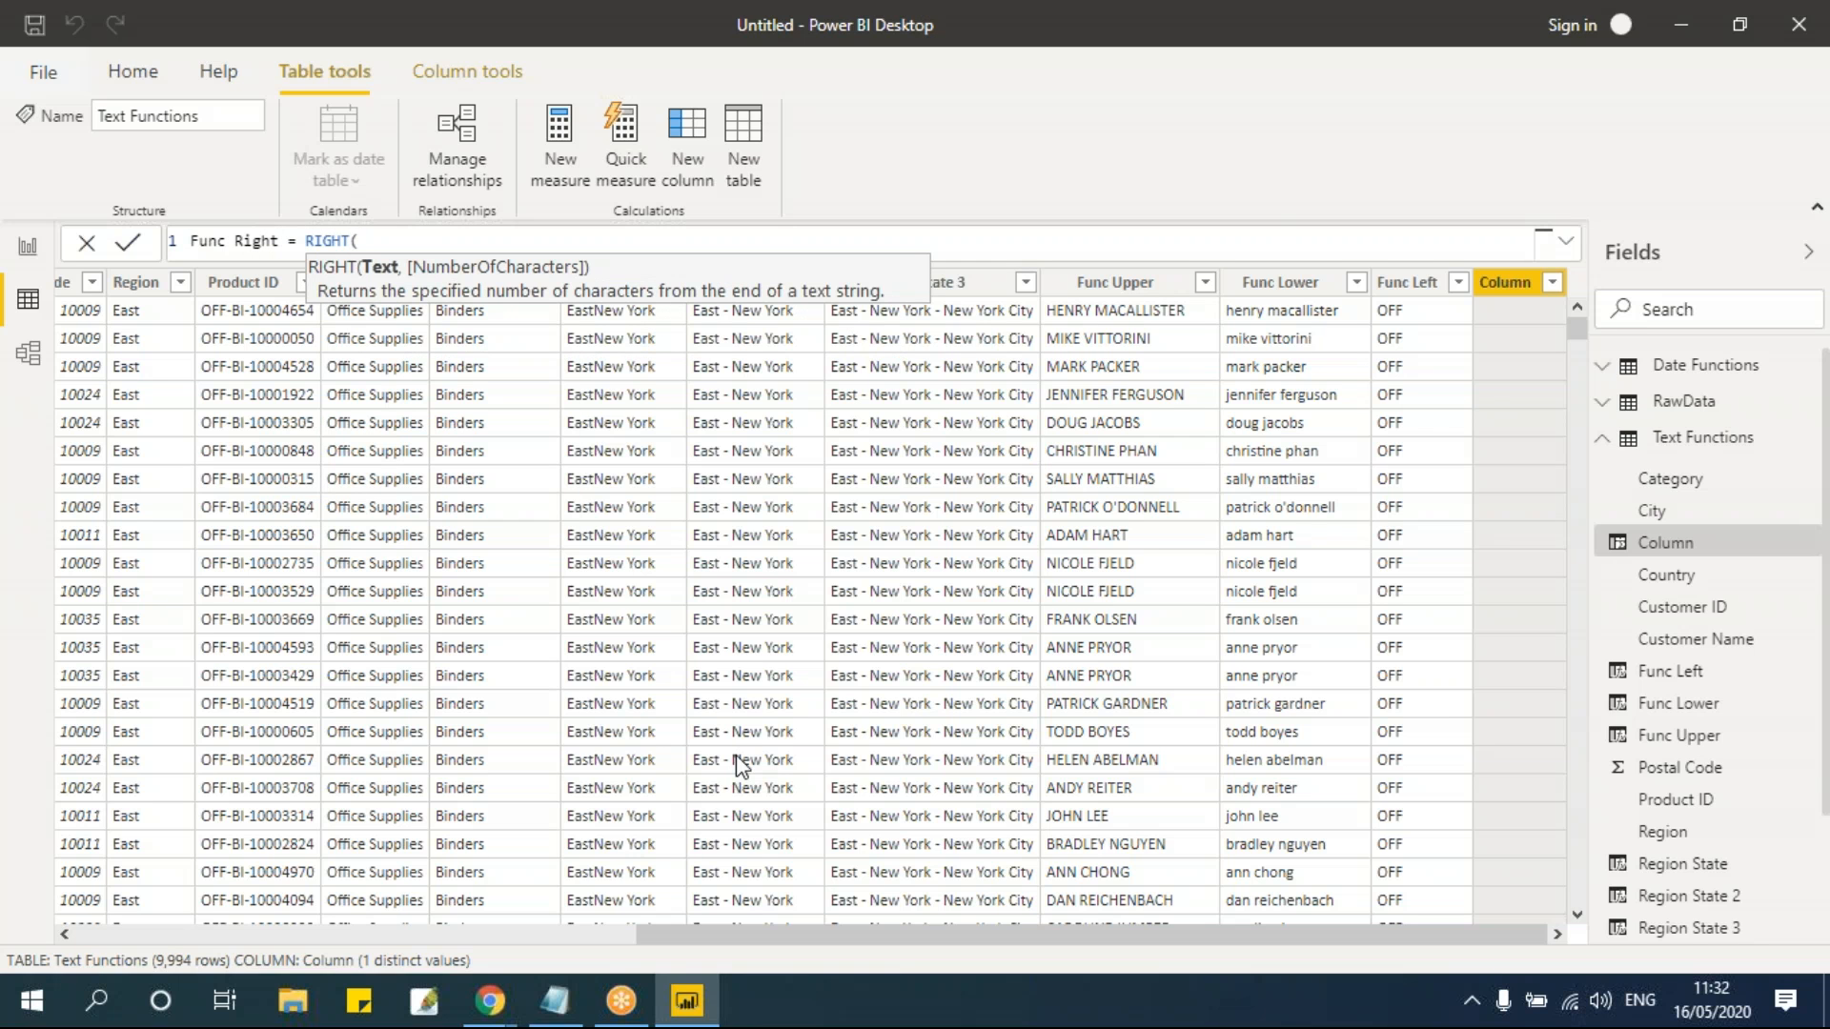
pyautogui.write('pro')
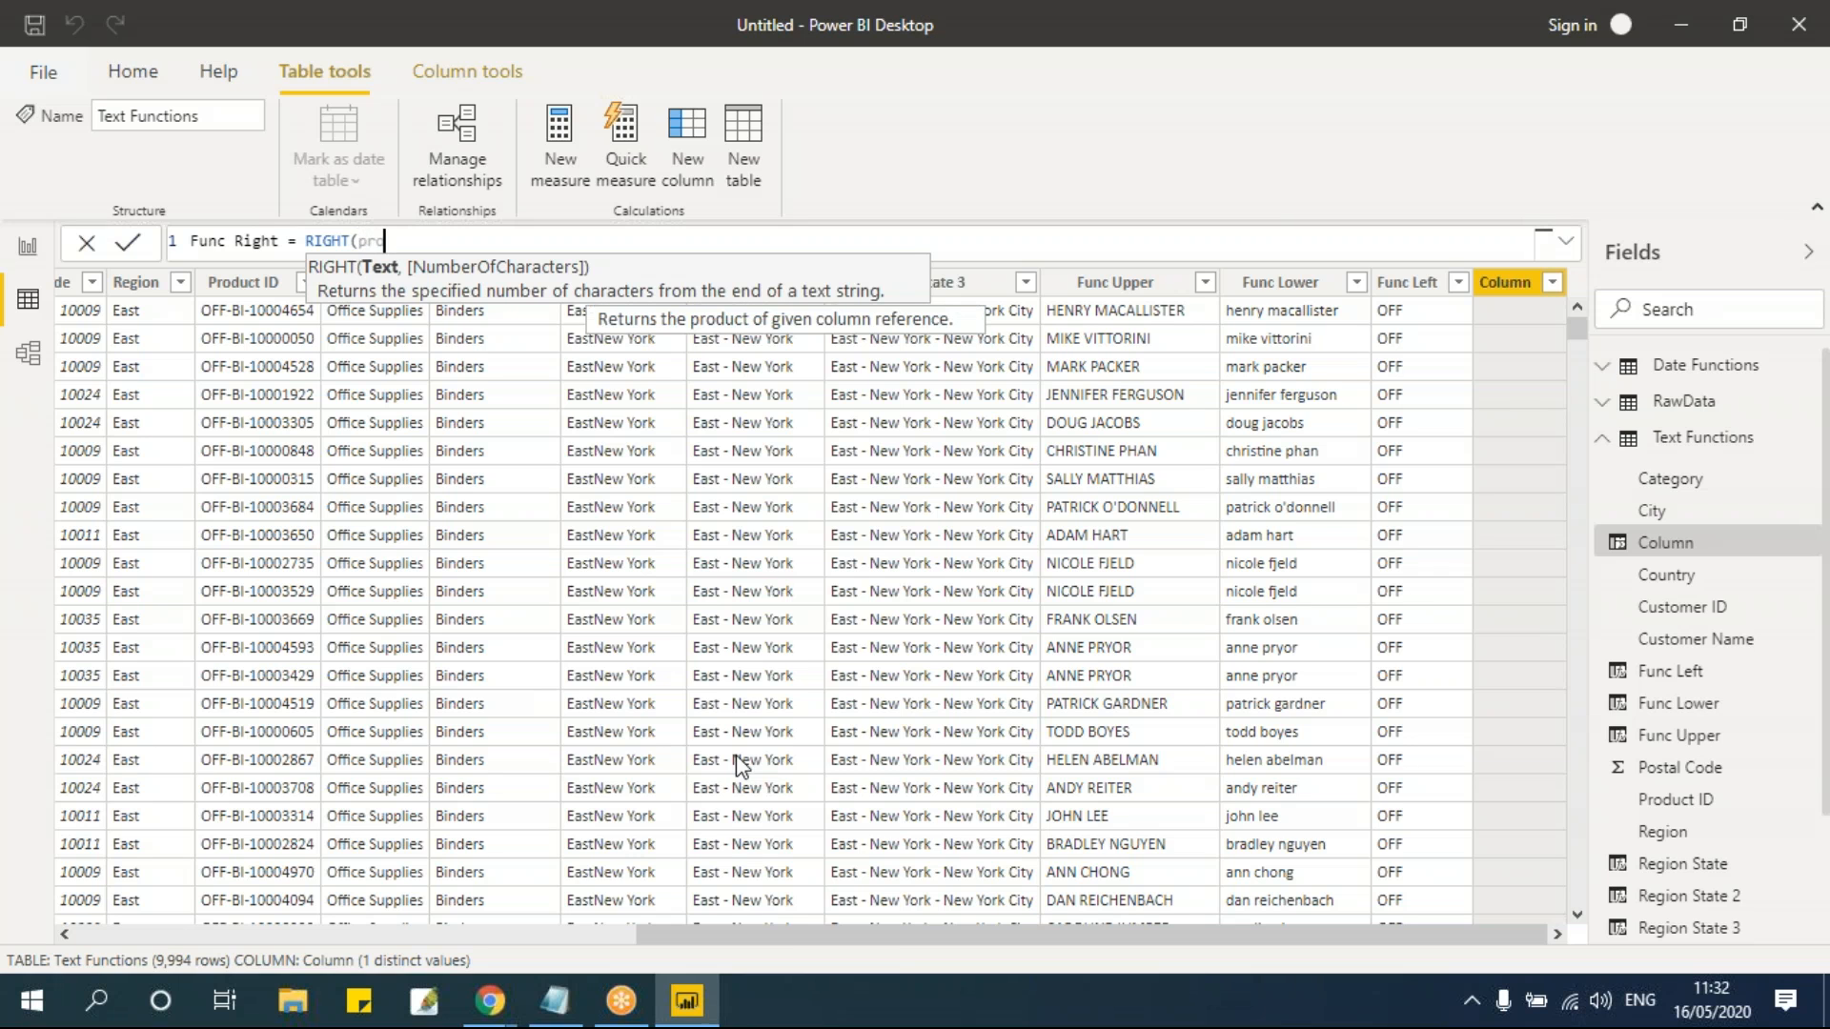
pyautogui.press('Down')
pyautogui.press('Down')
pyautogui.press('Tab')
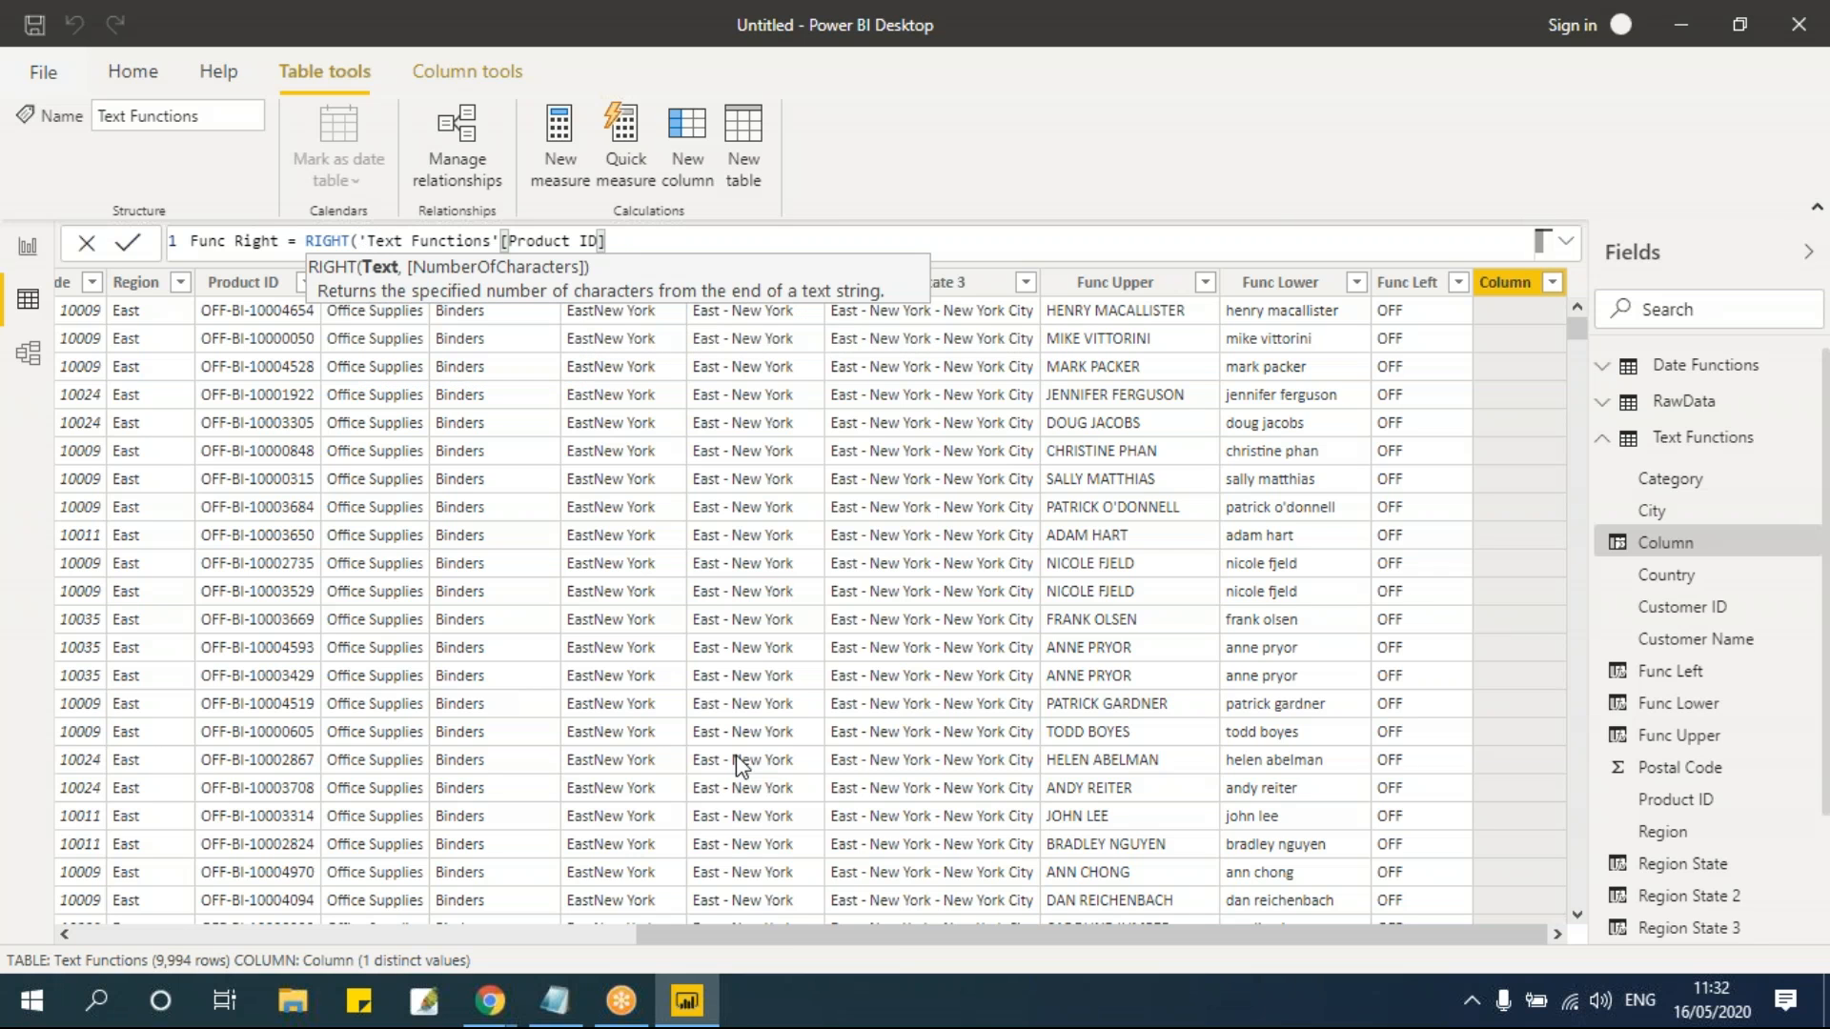
pyautogui.write(',')
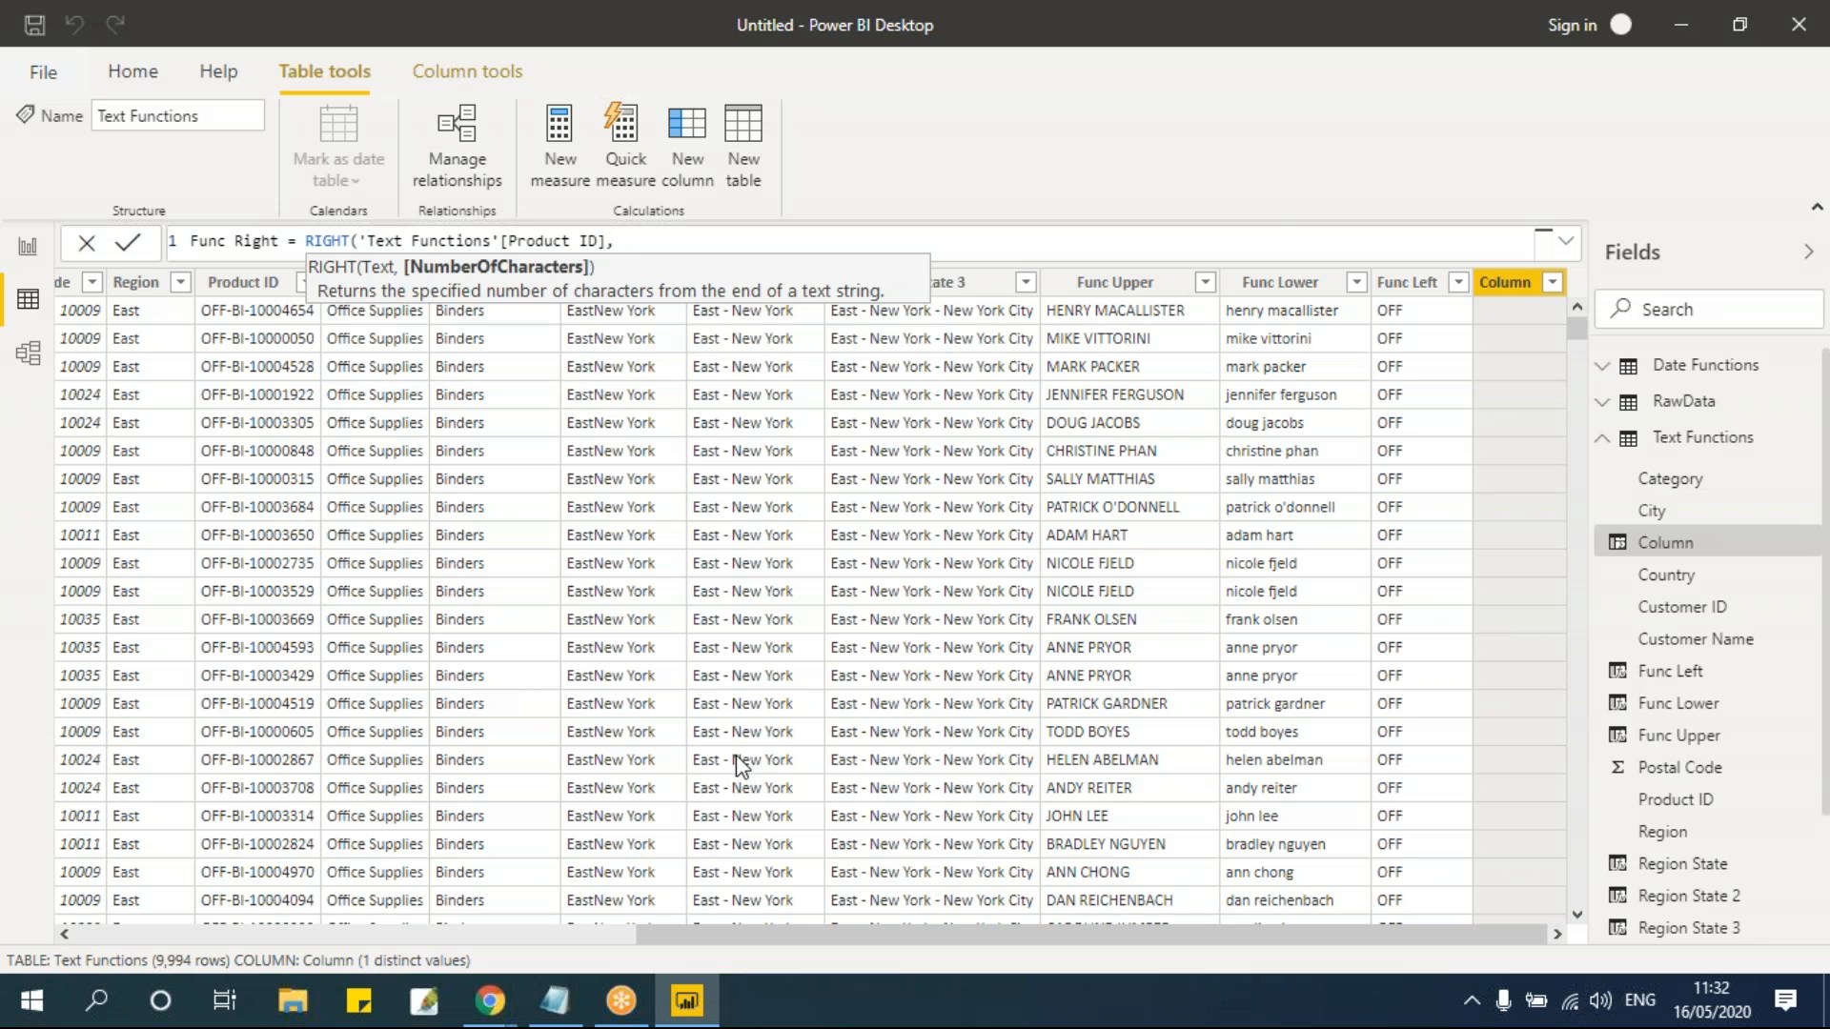
pyautogui.write('8)')
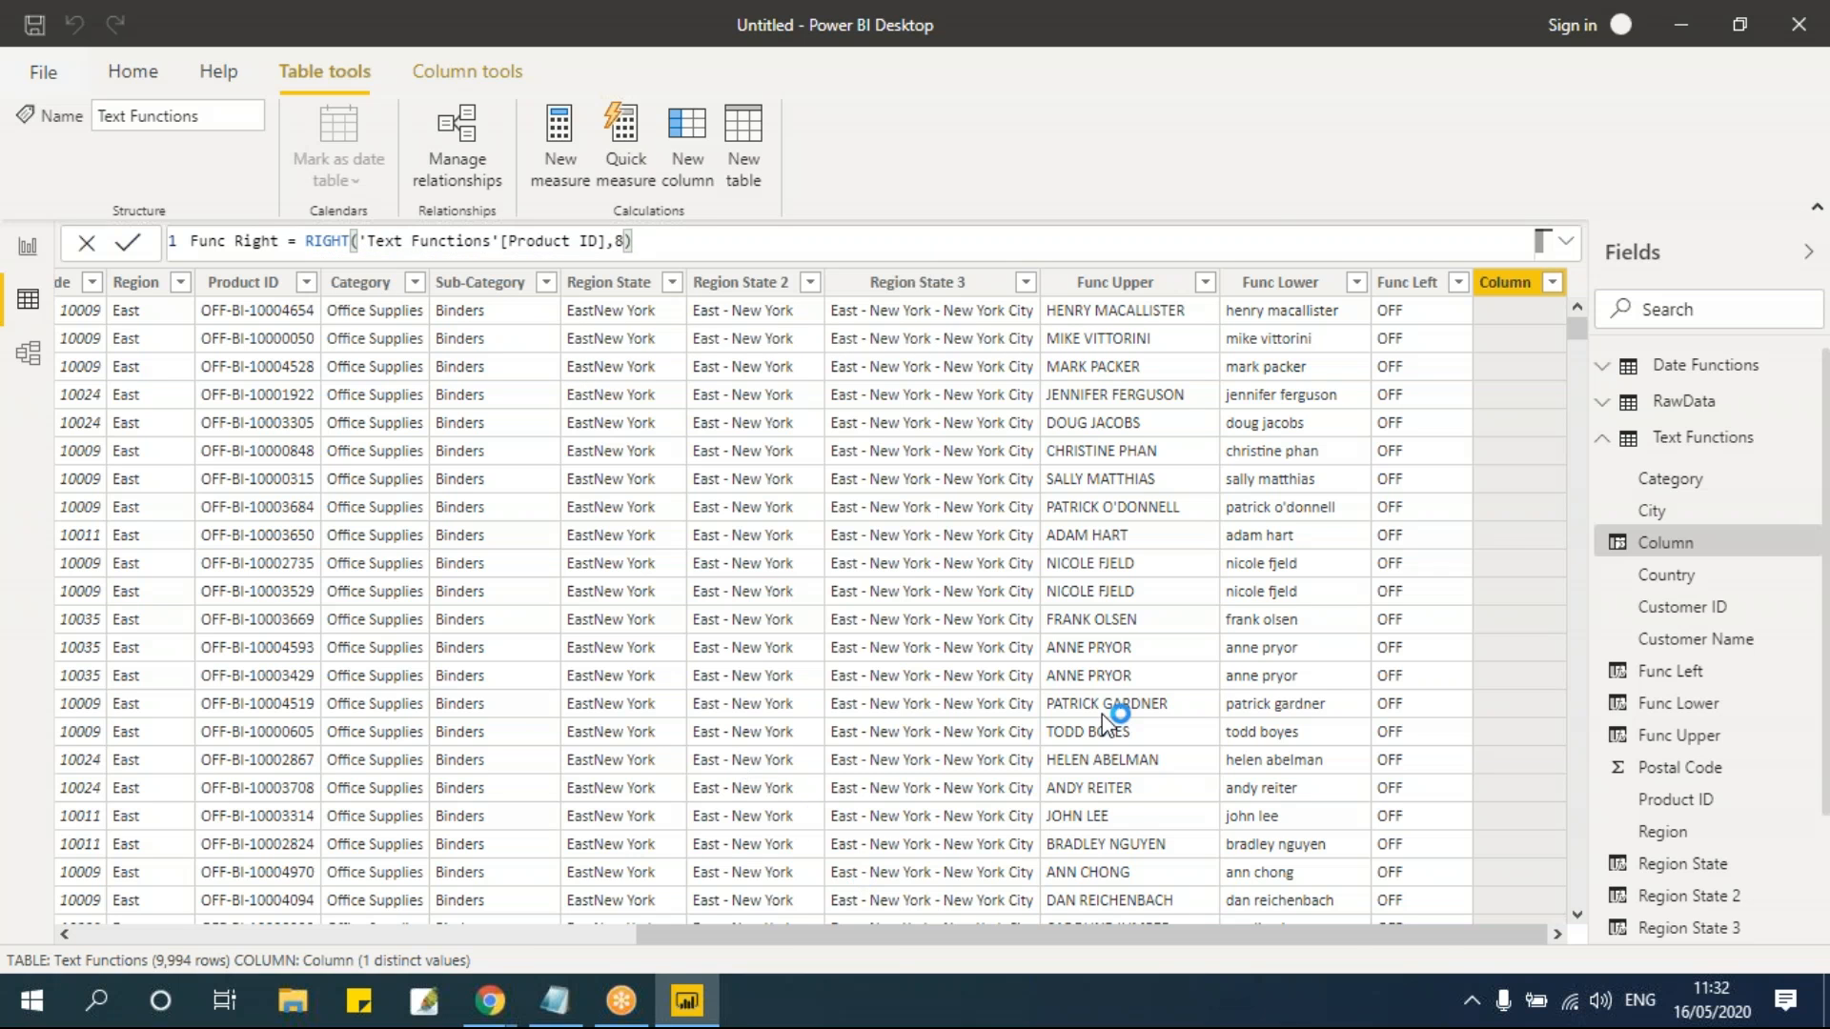
pyautogui.press('Return')
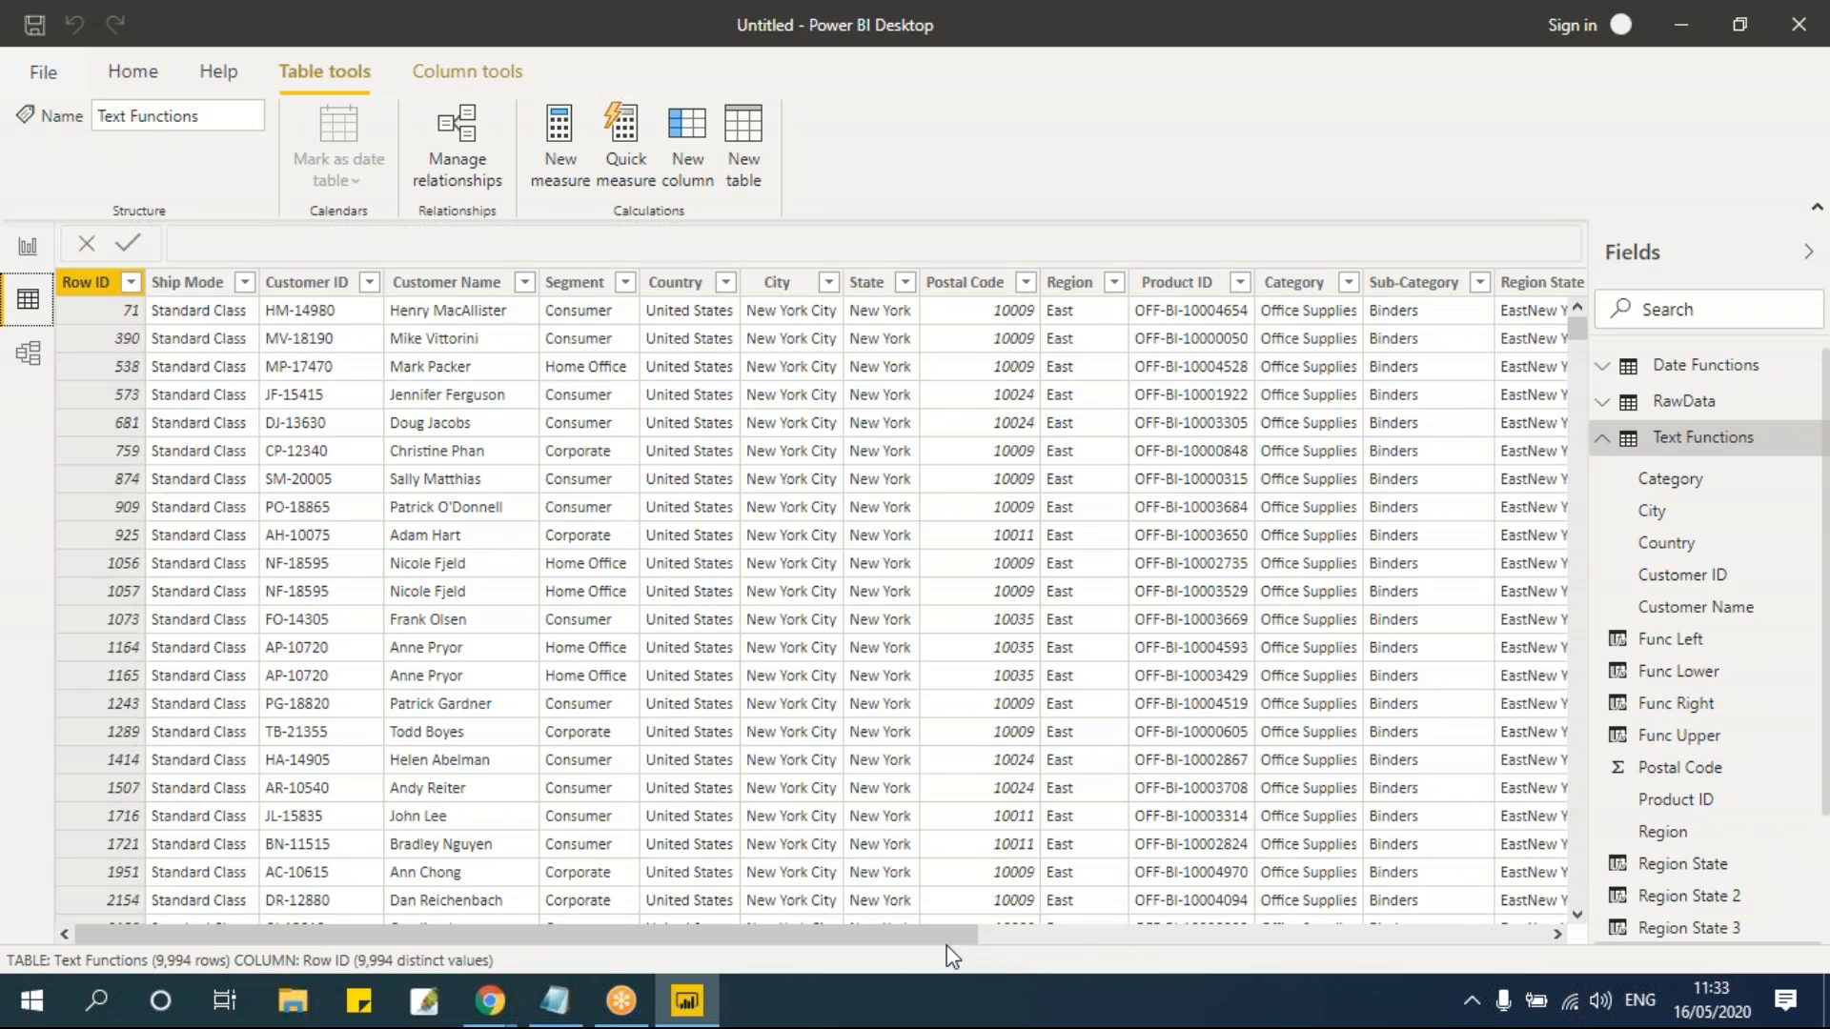
# Step: Check the Func Right column's values, then add another calculated column and name it Func Mid
pyautogui.click(1417, 934)
pyautogui.click(1416, 936)
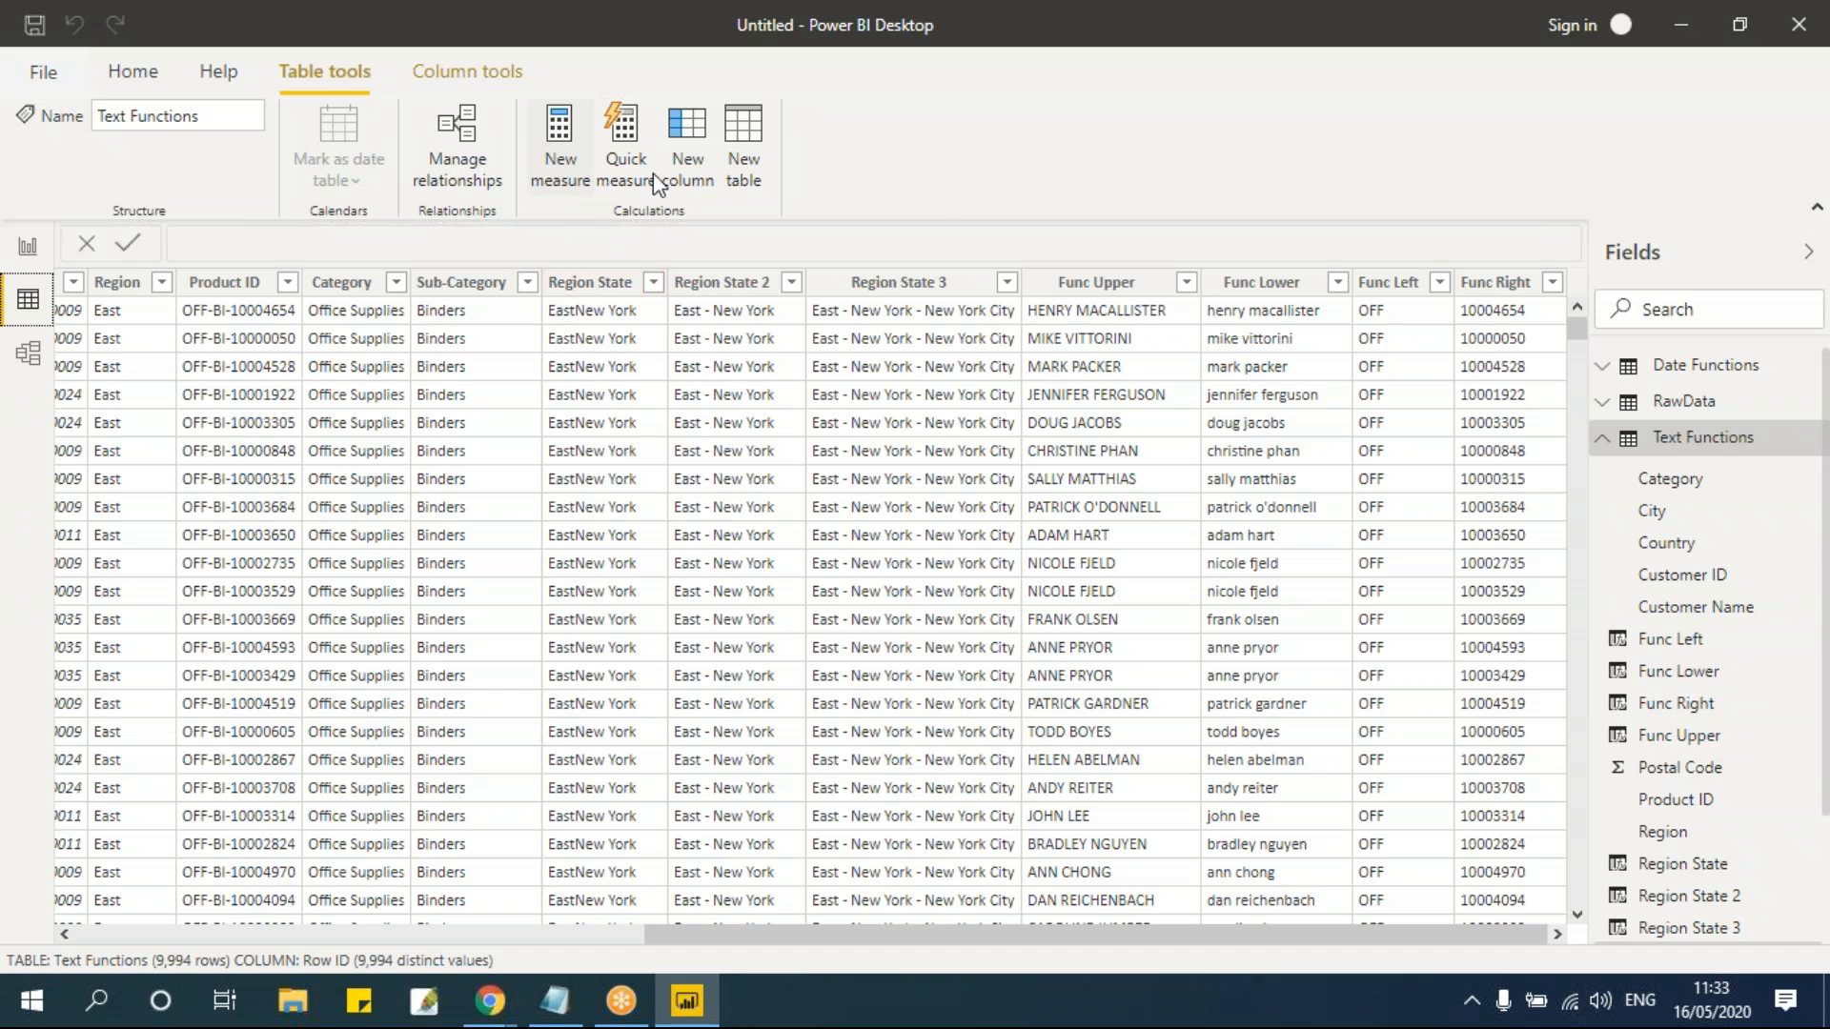
pyautogui.click(696, 154)
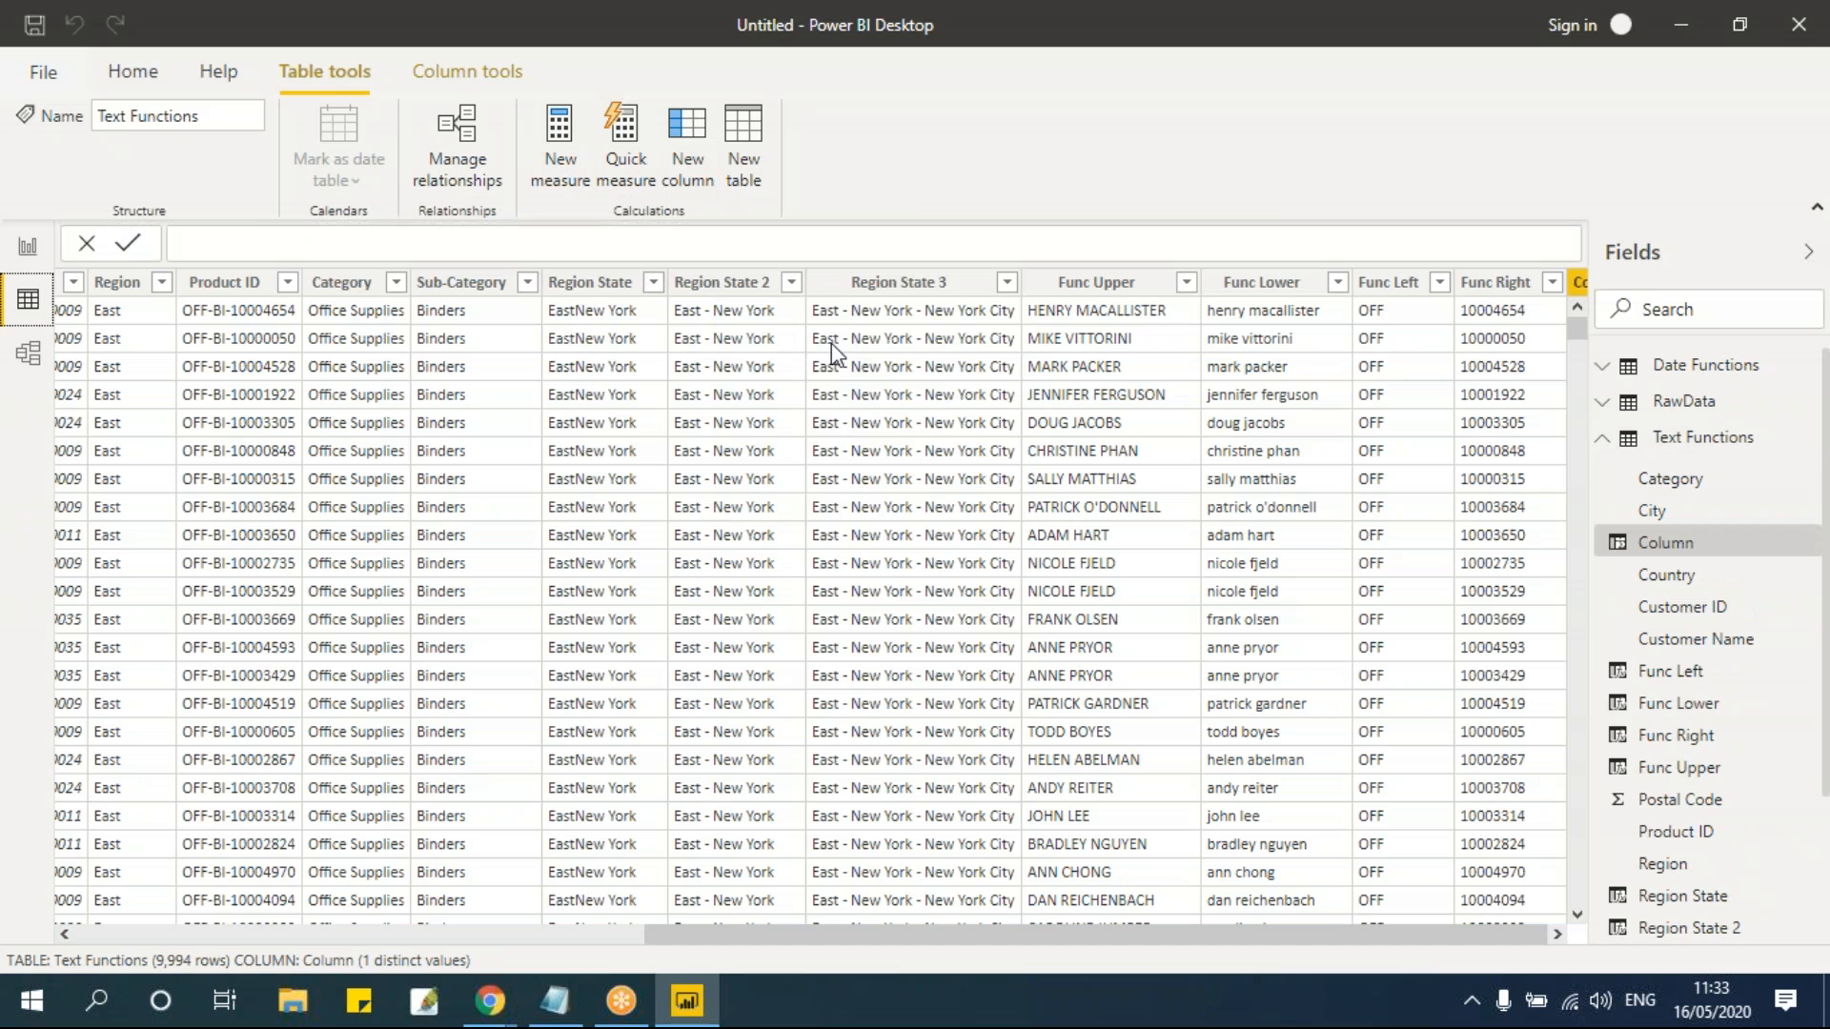
pyautogui.click(1556, 936)
pyautogui.click(282, 241)
pyautogui.click(247, 238)
pyautogui.press('BackSpace')
pyautogui.press('BackSpace')
pyautogui.press('BackSpace')
pyautogui.press('BackSpace')
pyautogui.press('BackSpace')
pyautogui.press('BackSpace')
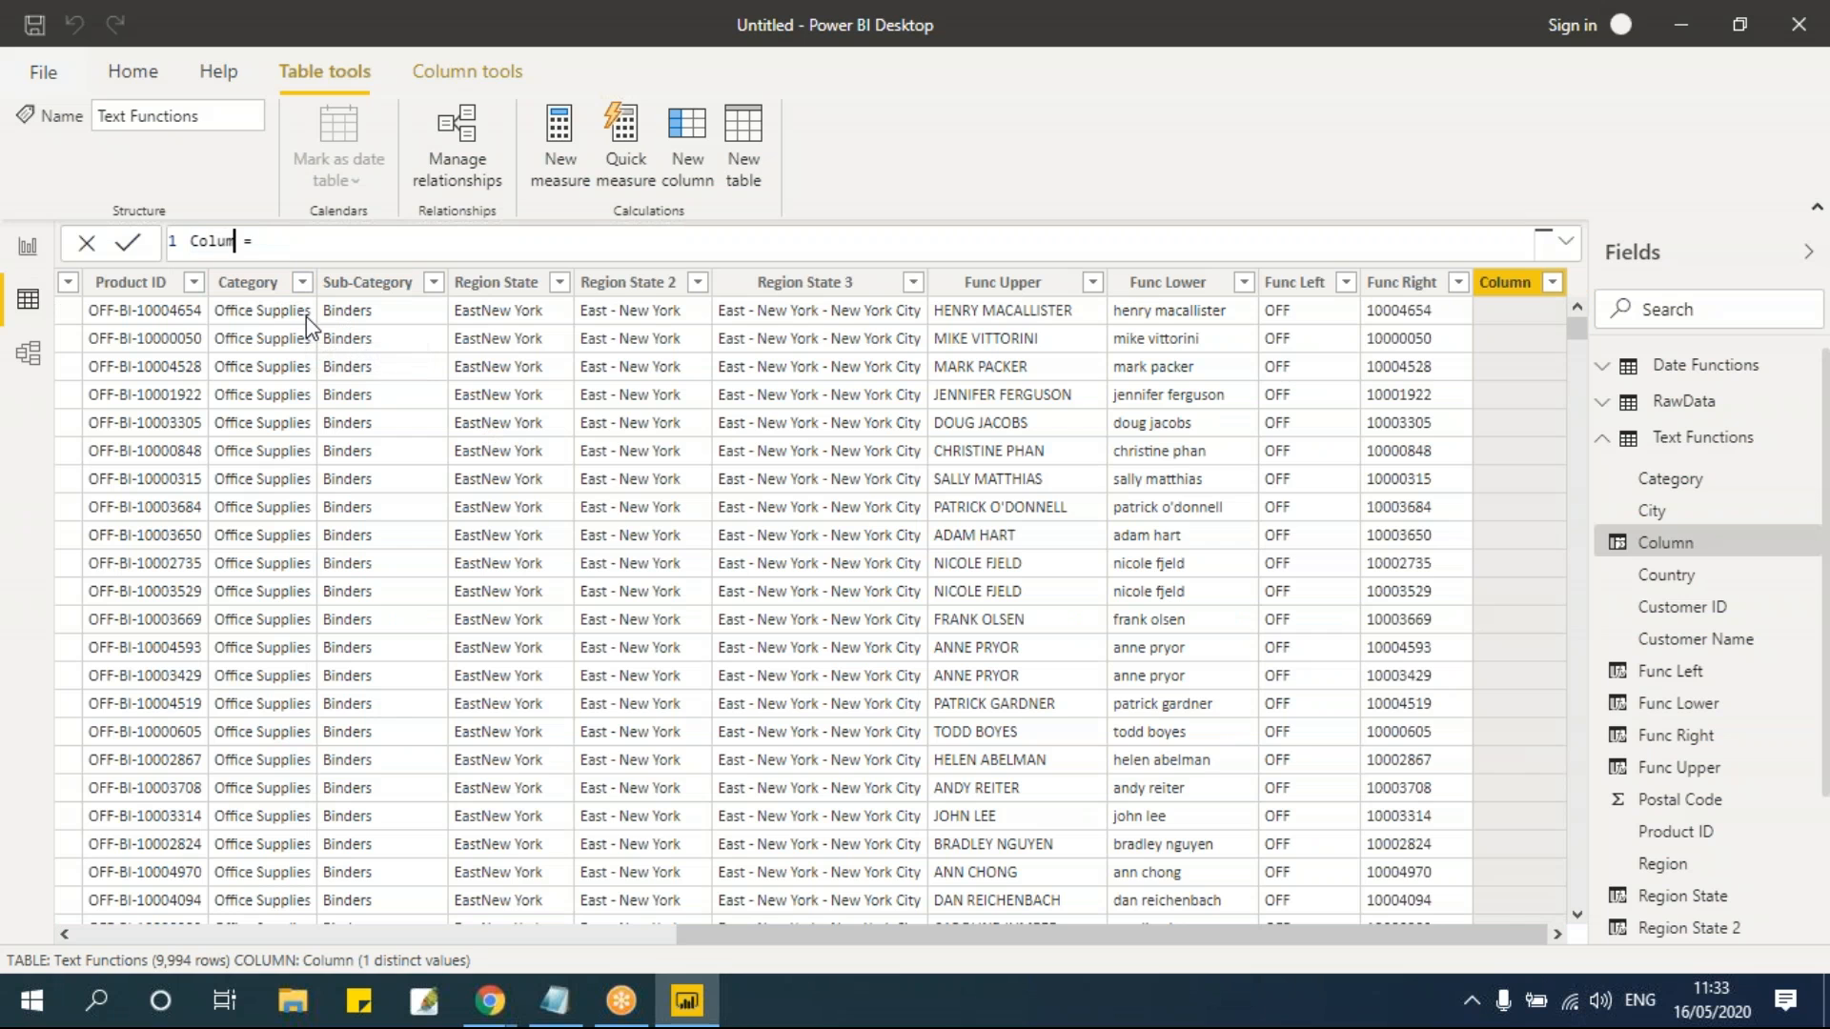
pyautogui.write('Func Mid')
# Step: Write the Func Mid formula as MID of 'Text Functions'[Product ID] with start position 5 and 2 characters, and commit it
pyautogui.write('MID(')
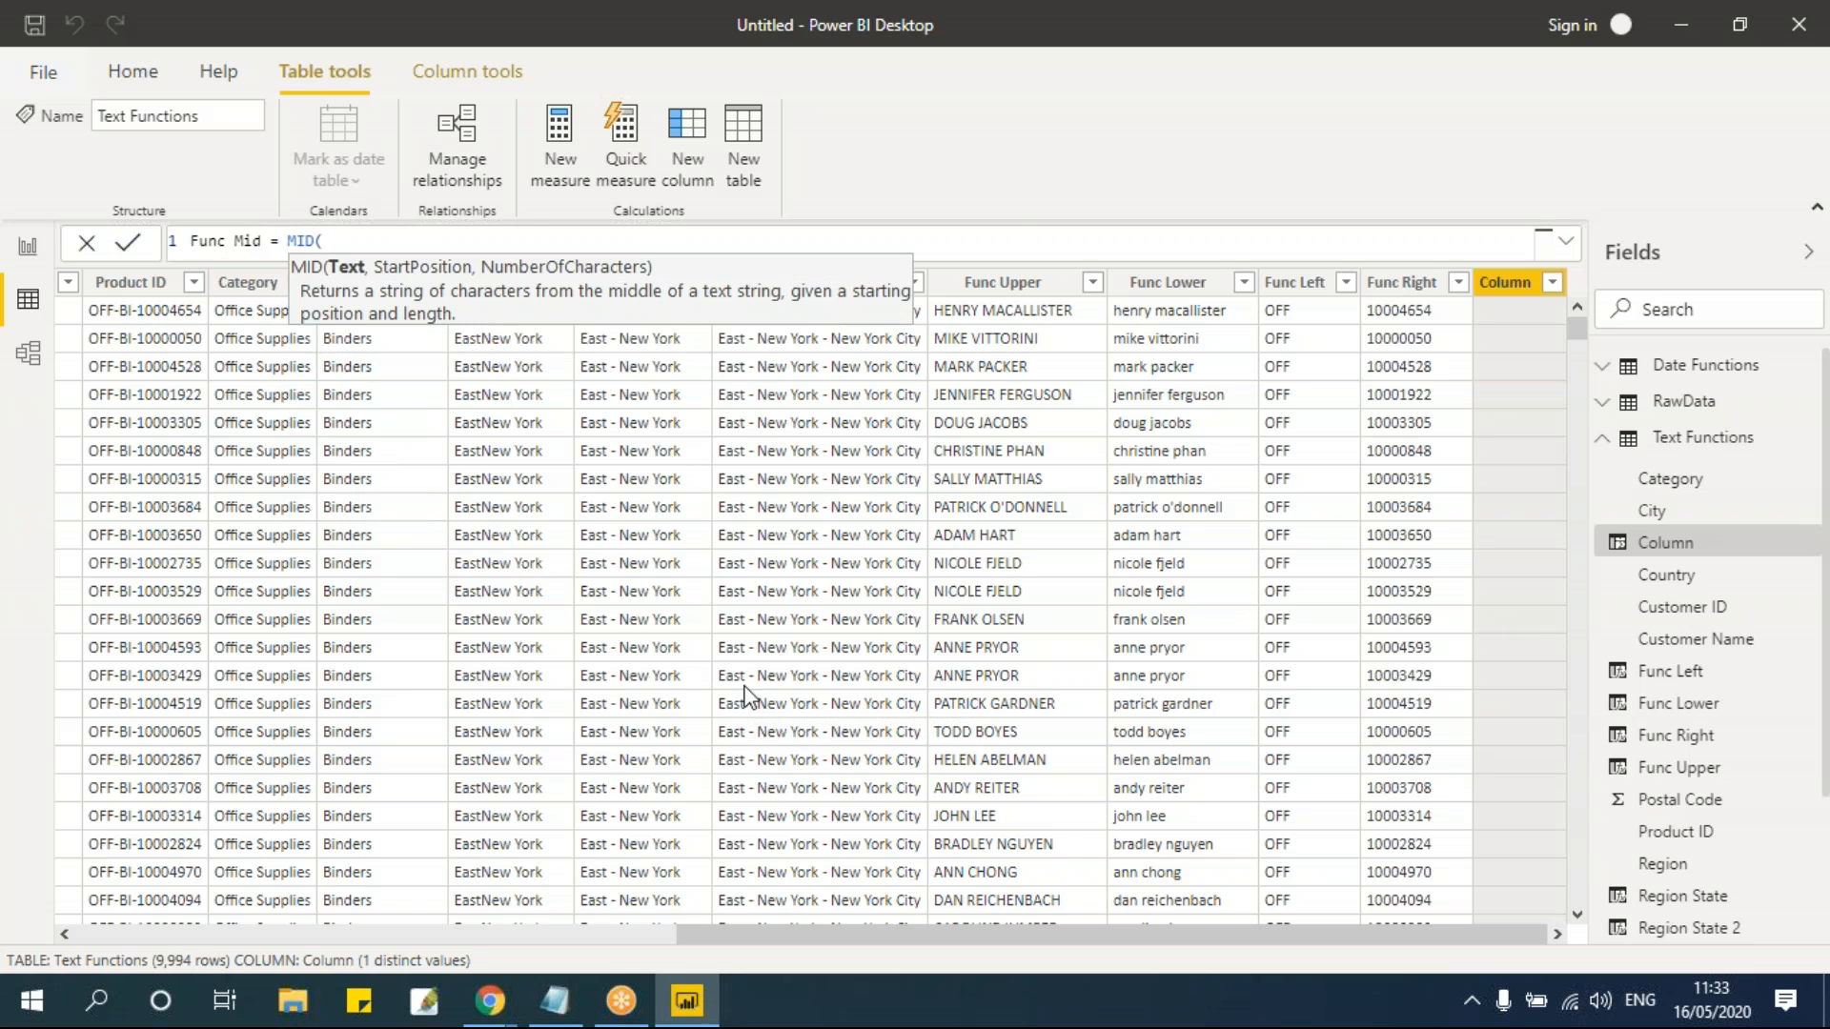
pyautogui.write('pro')
pyautogui.press('Down')
pyautogui.press('Down')
pyautogui.press('Tab')
pyautogui.write(',')
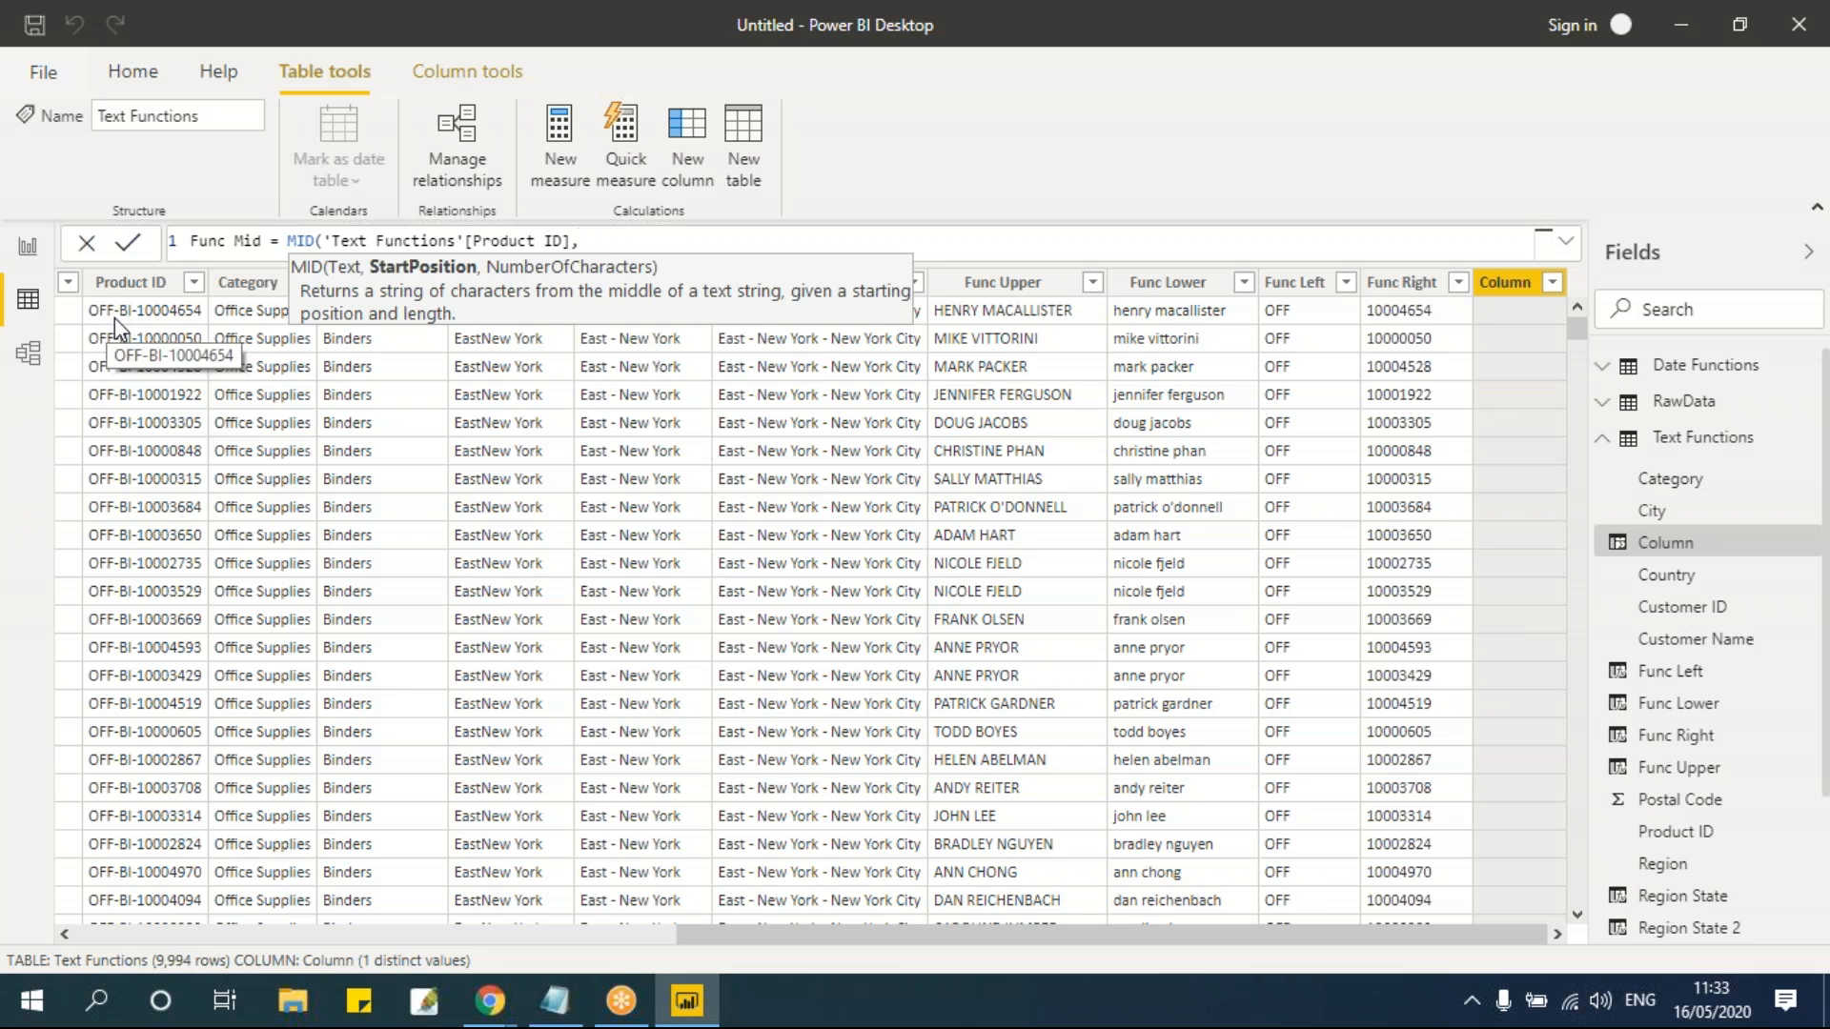
pyautogui.write('5,')
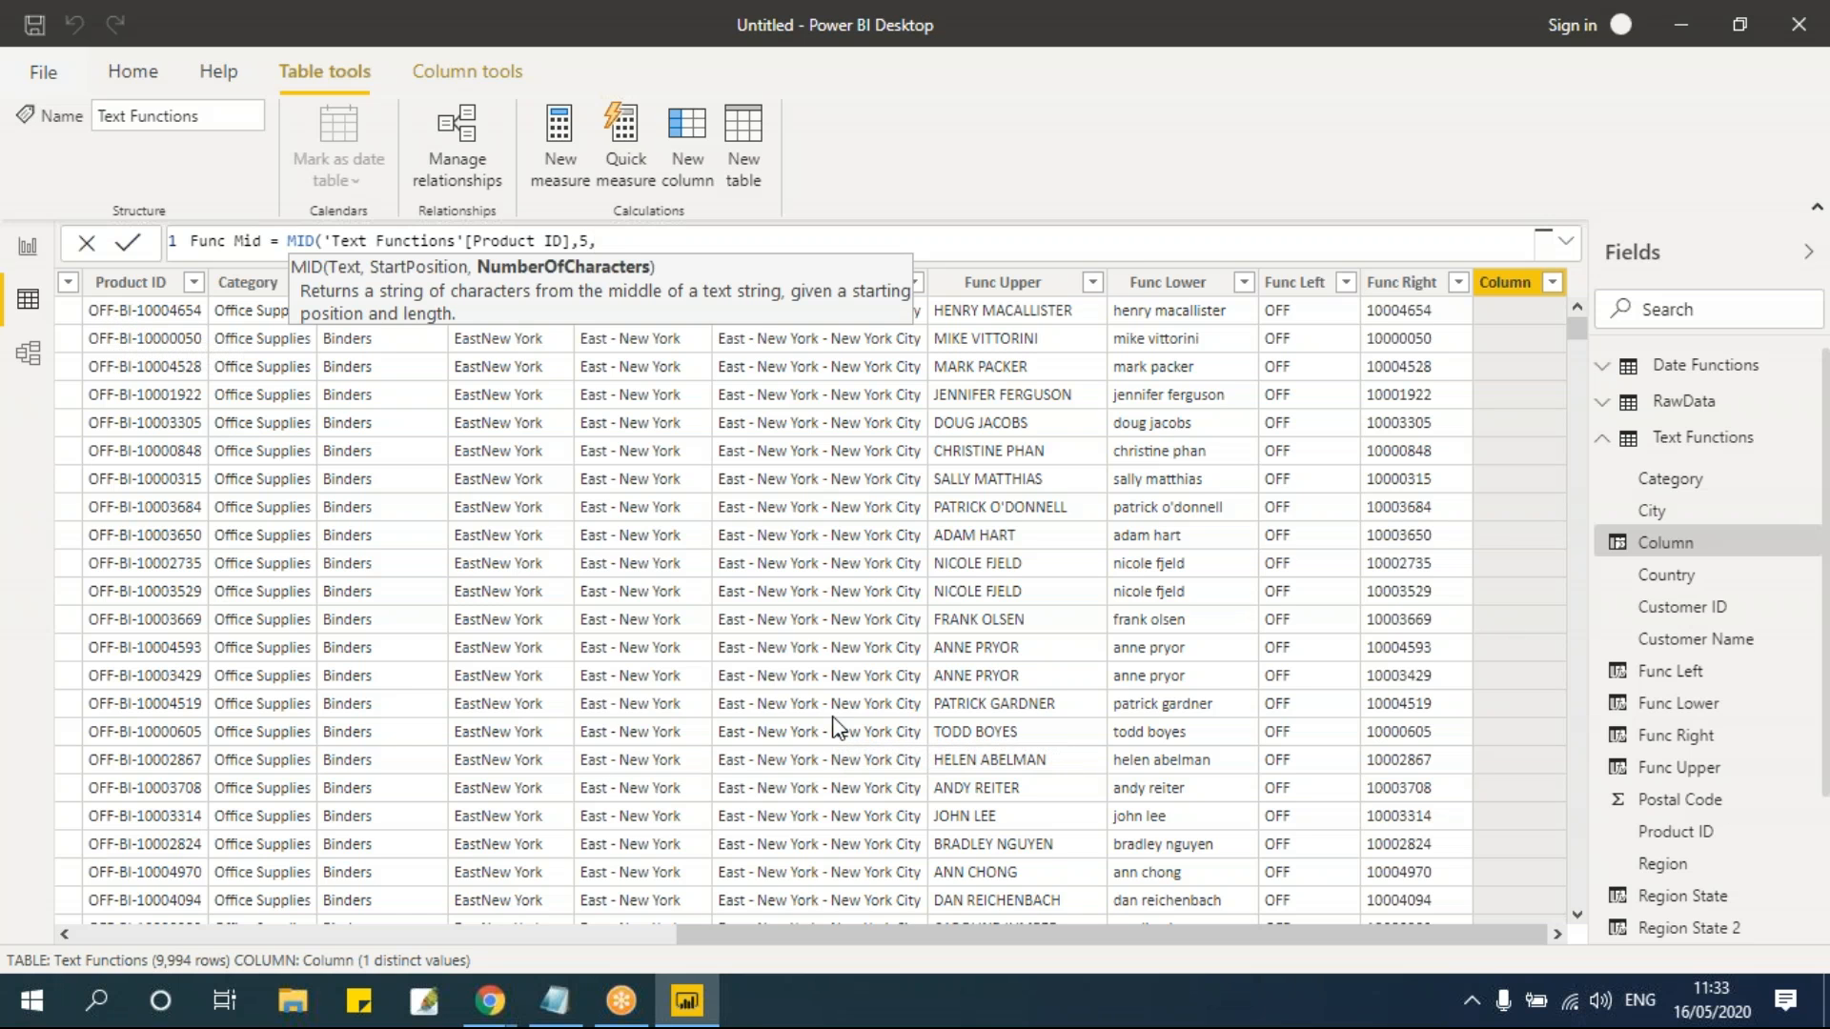
pyautogui.write('2)')
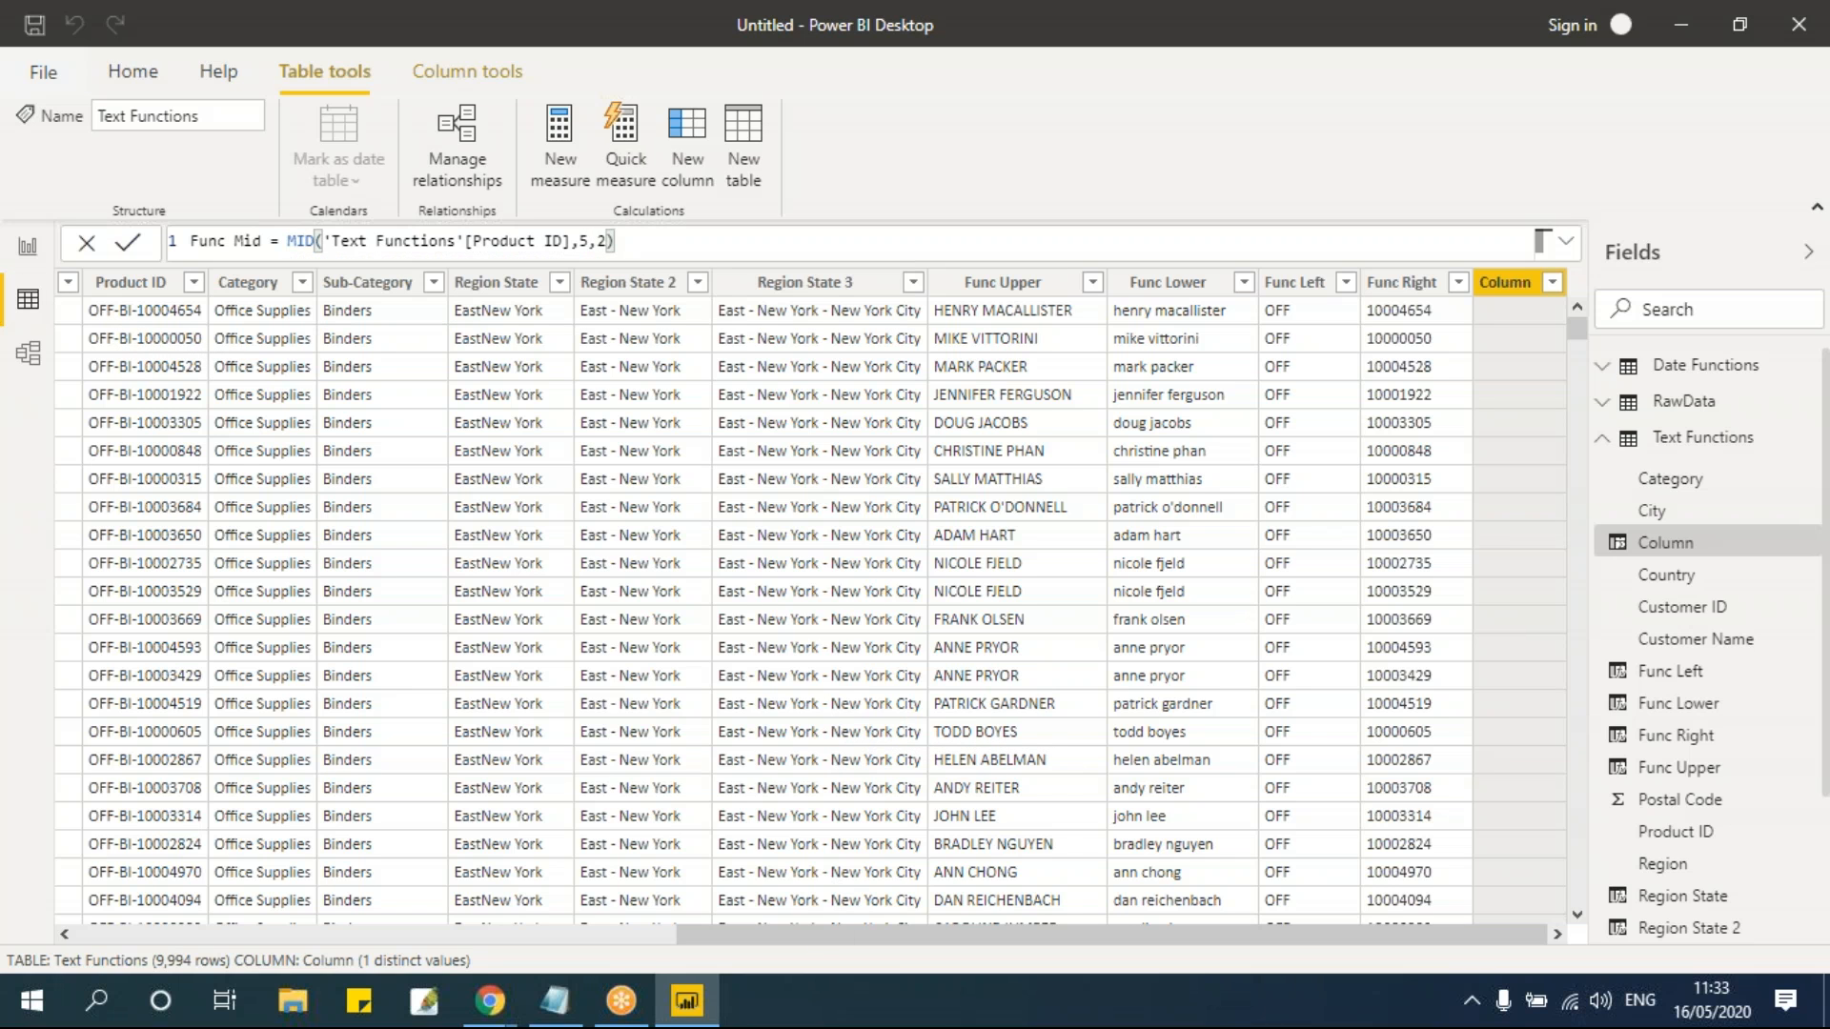
pyautogui.press('Return')
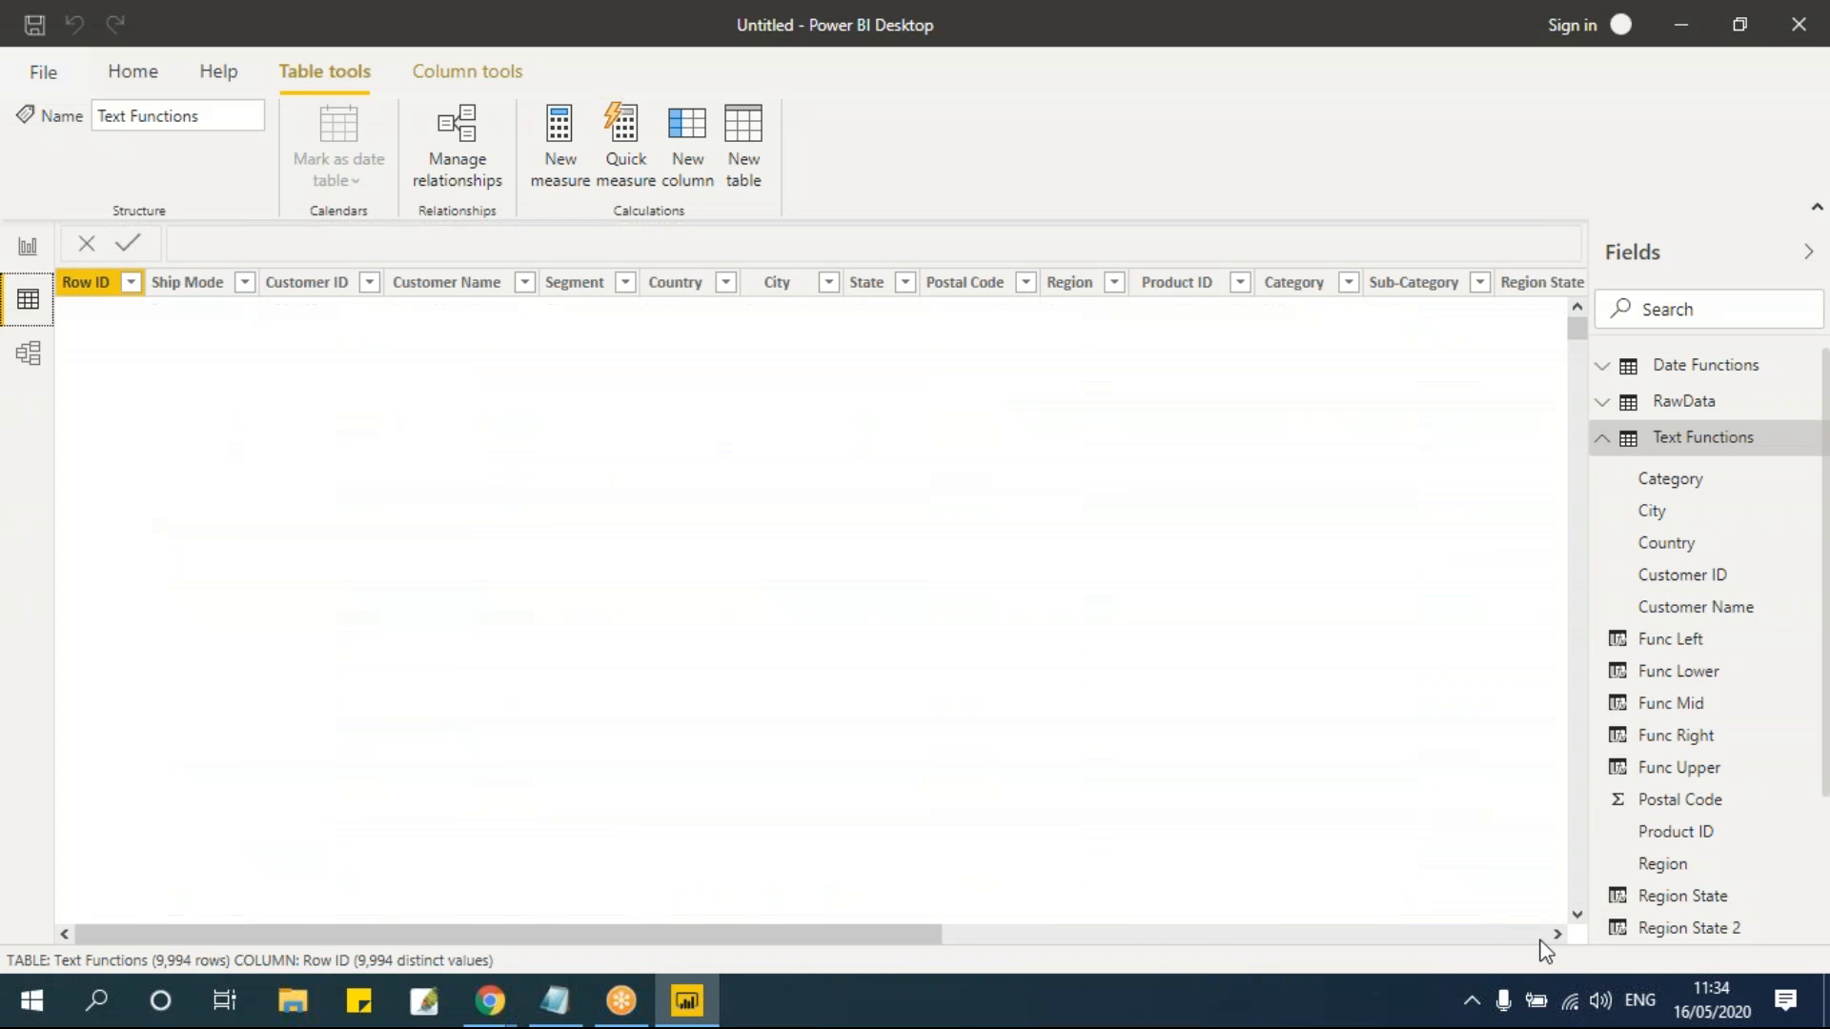
# Step: Check the Func Mid column's values, then add another calculated column and name it Func Len
pyautogui.click(1540, 938)
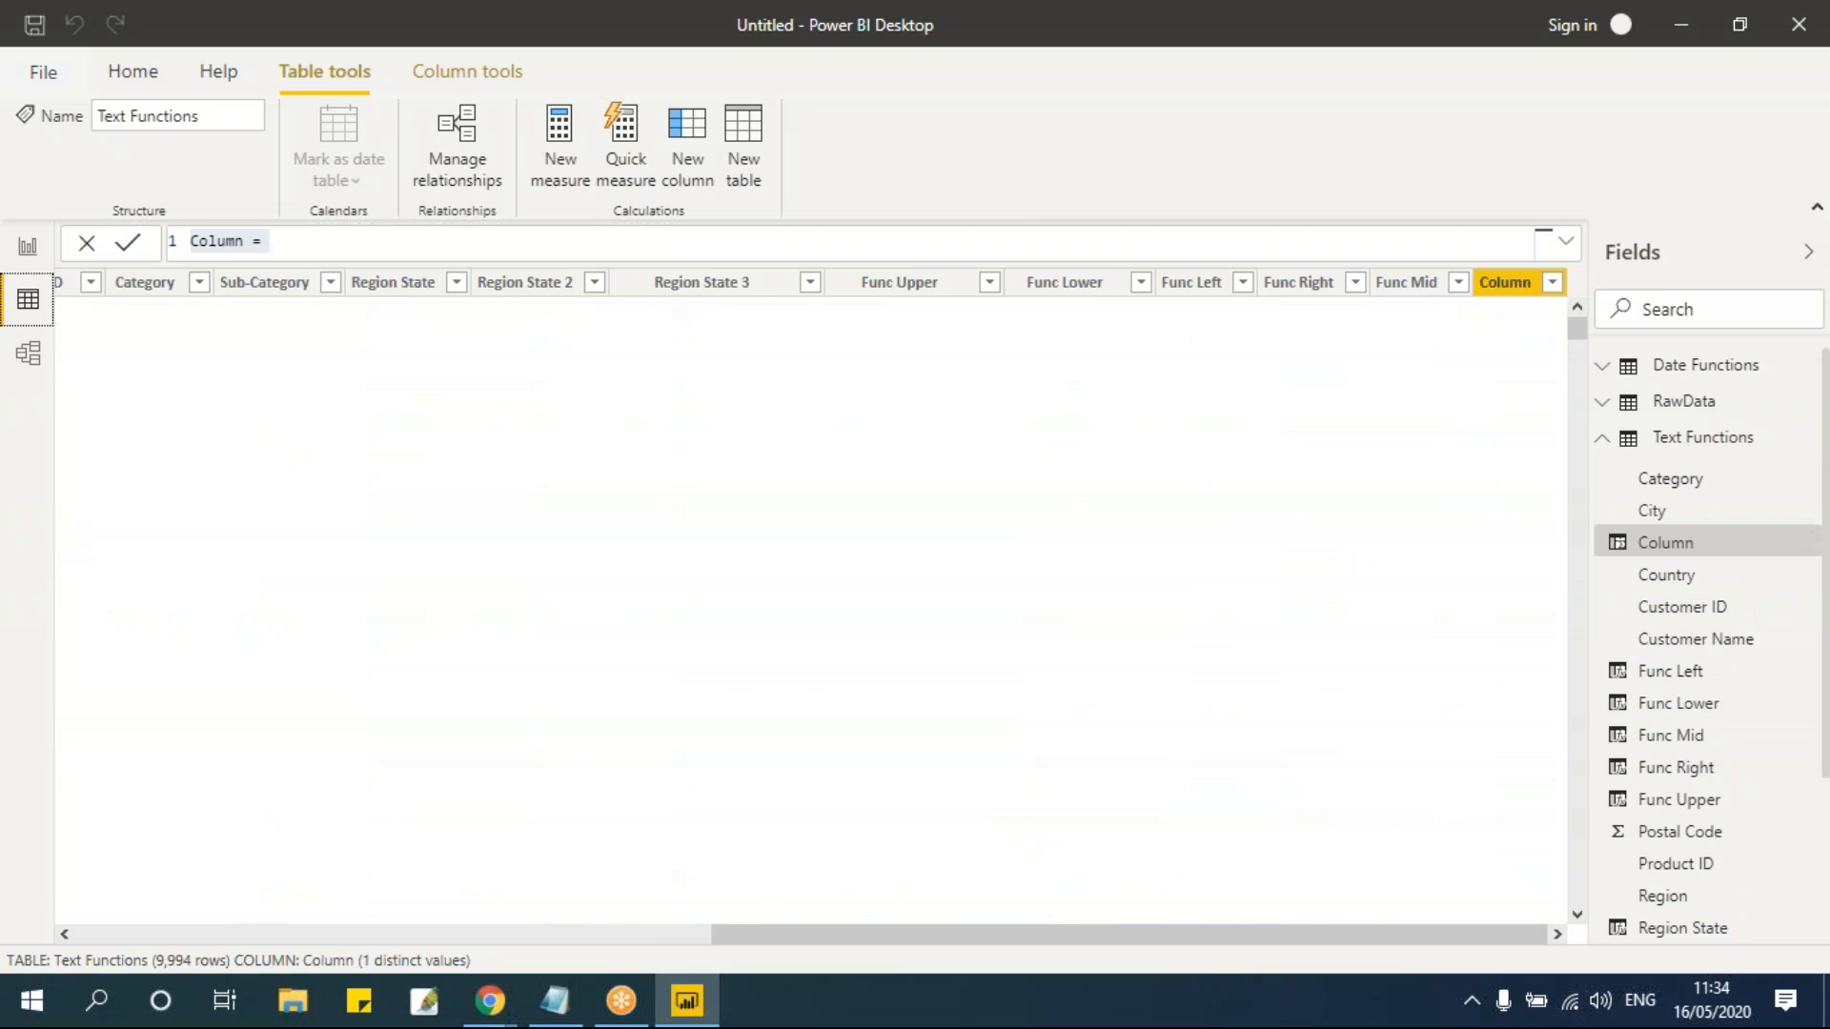
pyautogui.click(302, 241)
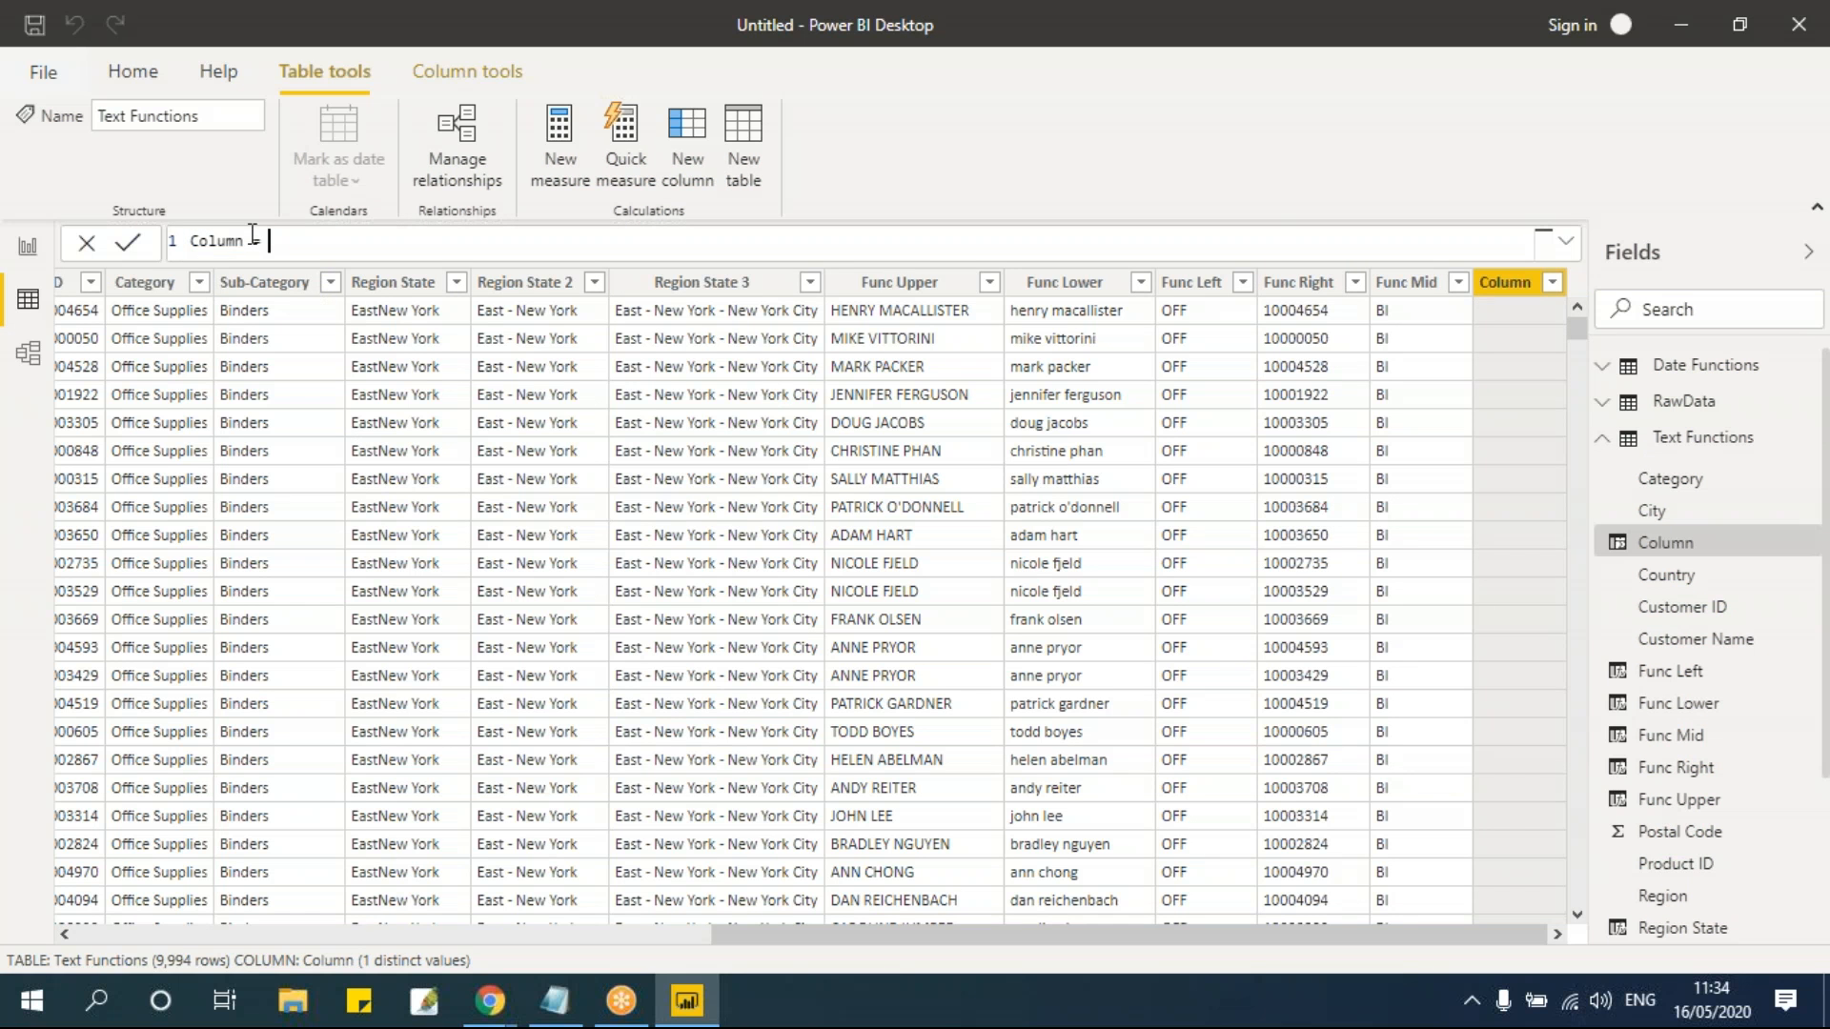
pyautogui.doubleClick(238, 241)
pyautogui.write('Co')
pyautogui.press('BackSpace')
pyautogui.press('BackSpace')
pyautogui.write('Func Len')
# Step: Write the Func Len formula as LEN of 'Text Functions'[Customer Name] and commit it
pyautogui.click(368, 244)
pyautogui.write('len')
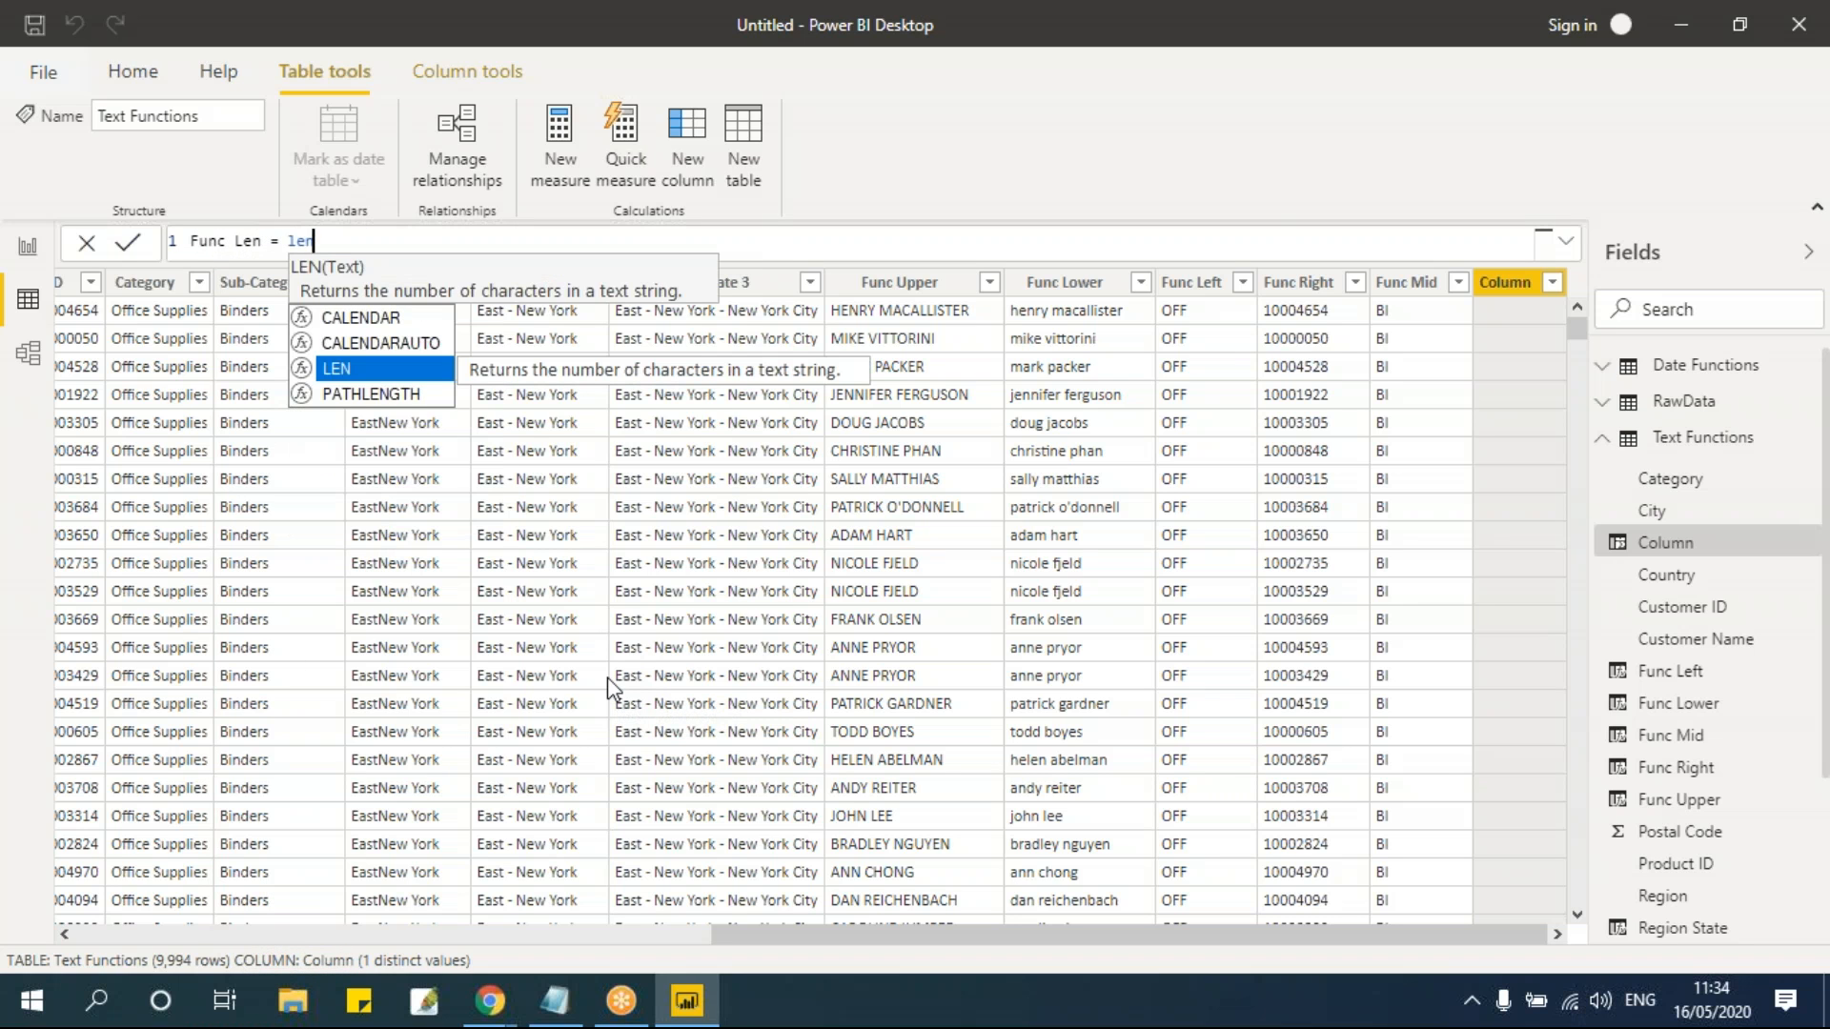
pyautogui.press('Tab')
pyautogui.write('cu')
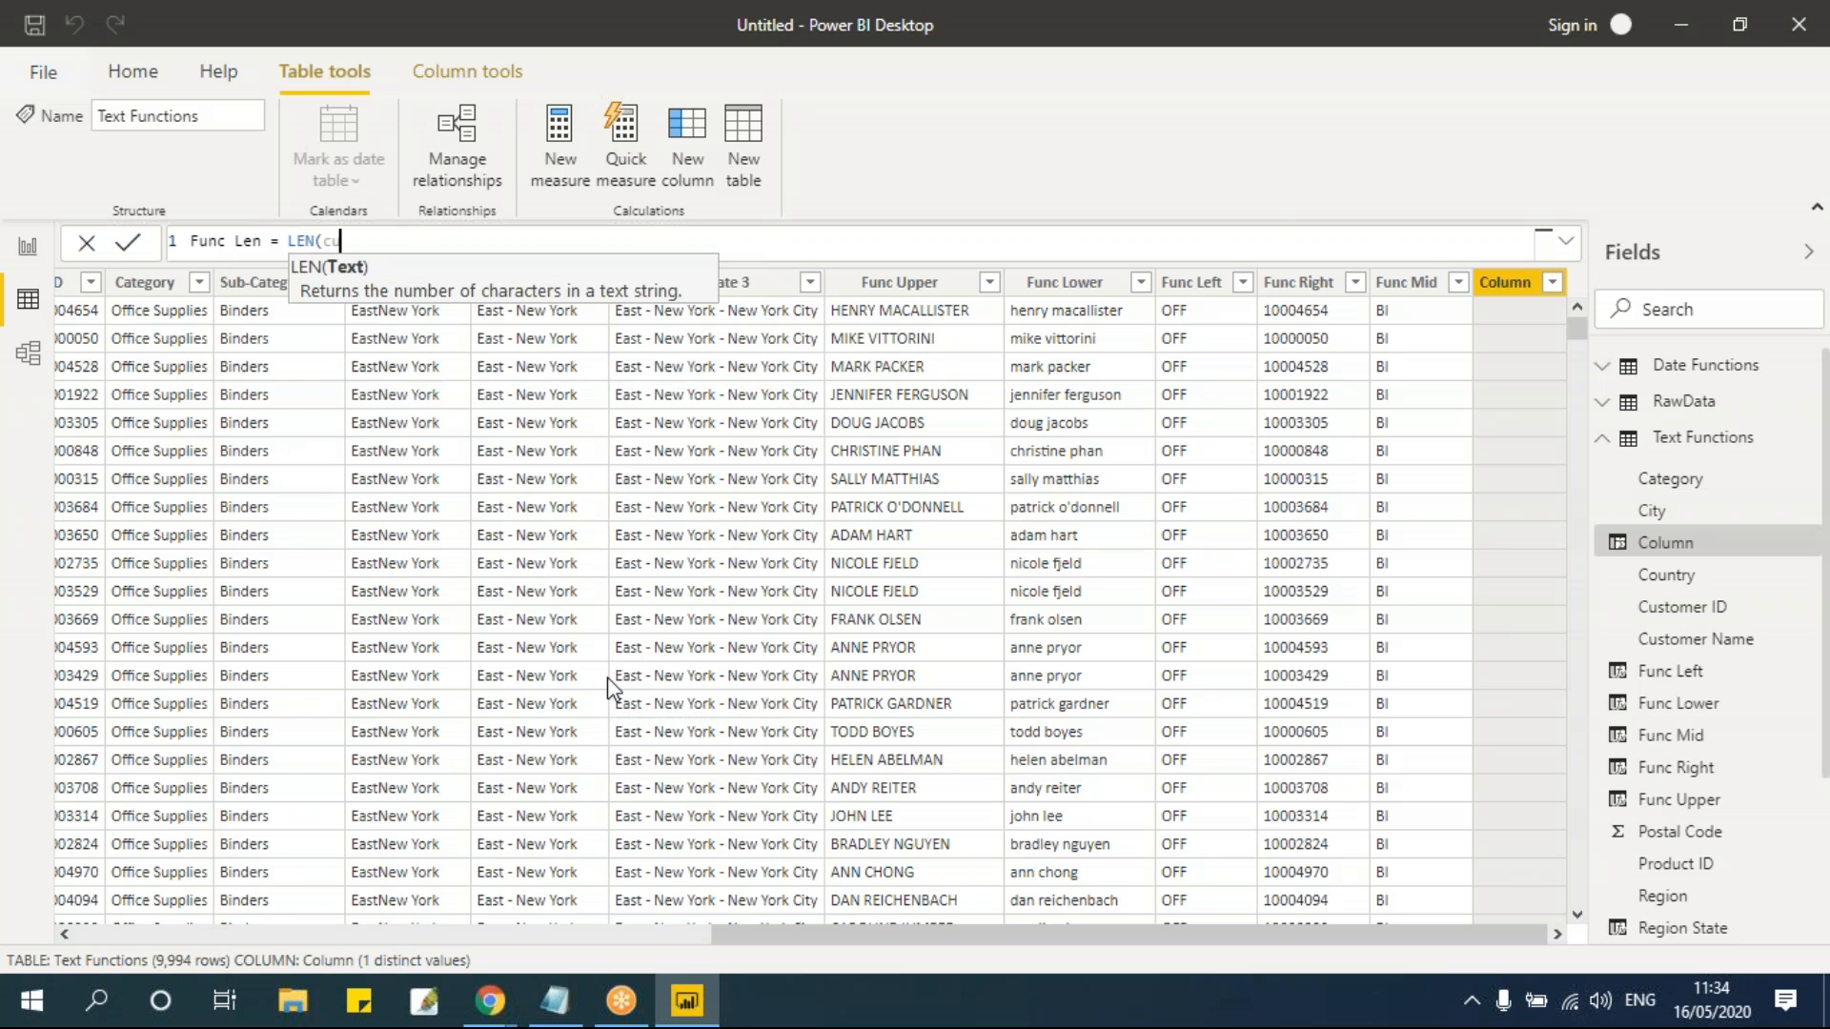
pyautogui.press('Down')
pyautogui.press('Down')
pyautogui.press('Down')
pyautogui.press('Tab')
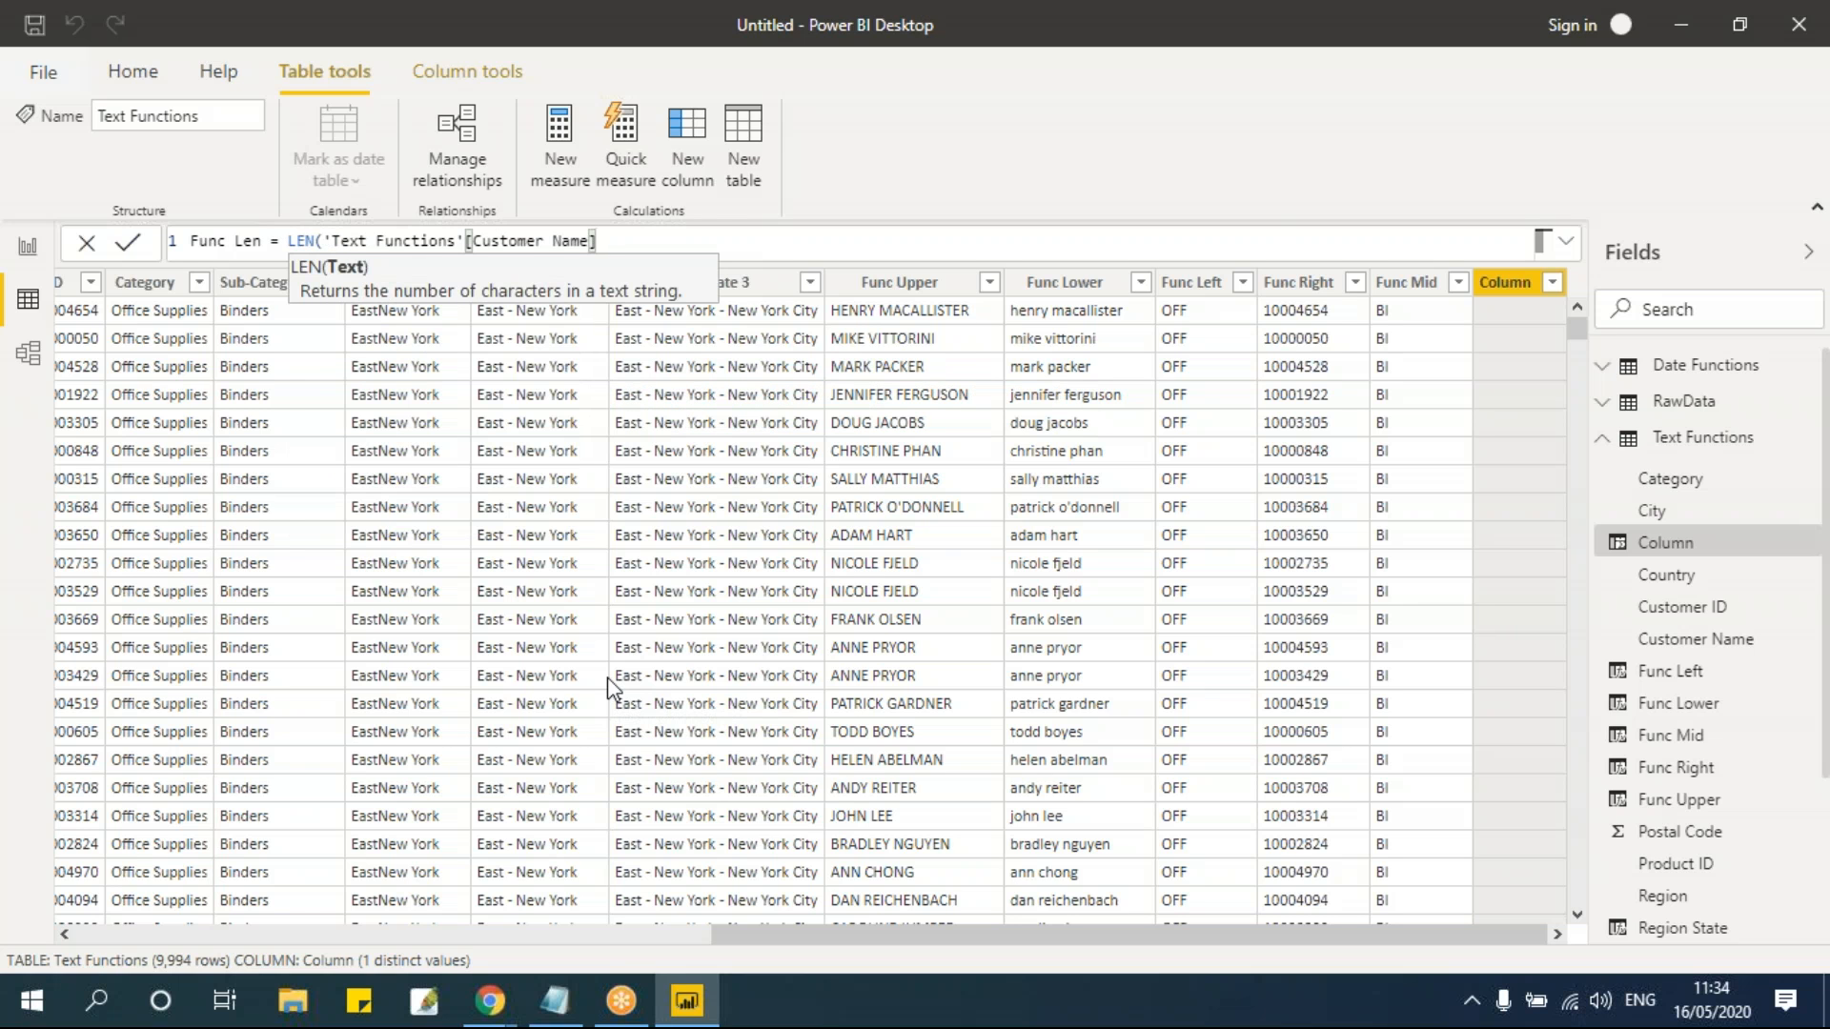
pyautogui.write(')')
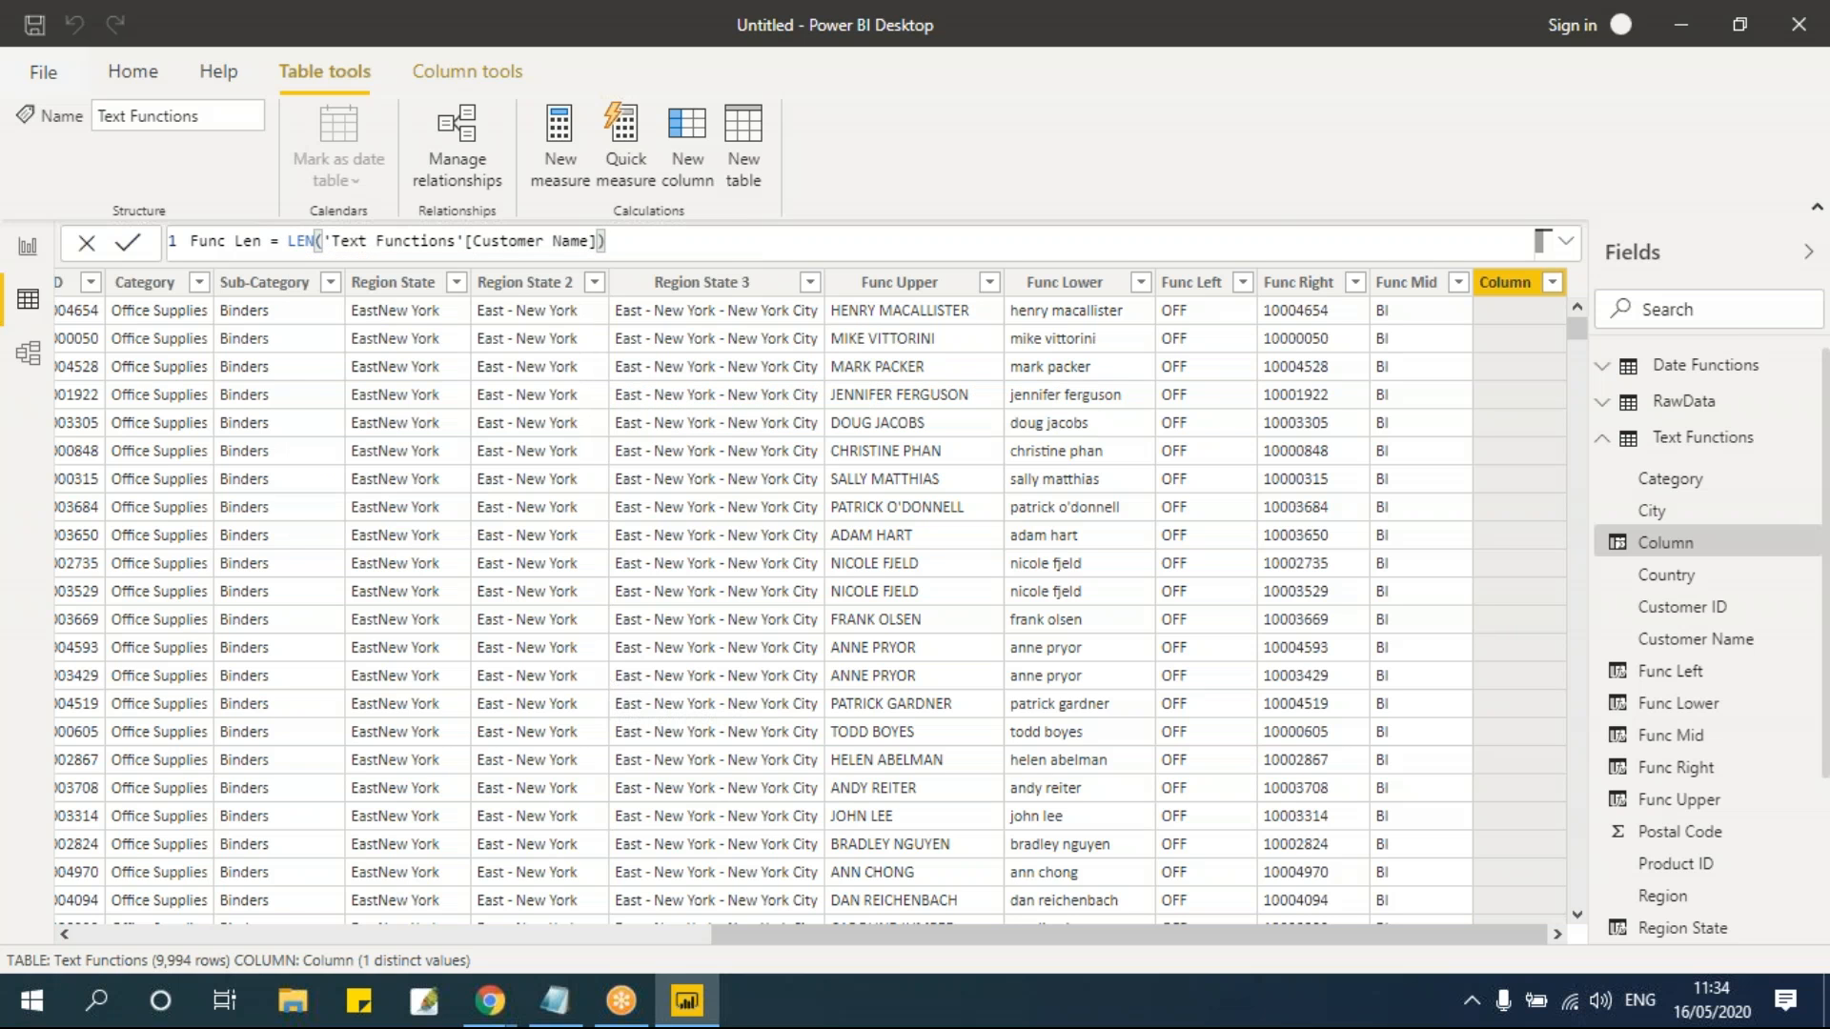
pyautogui.press('Return')
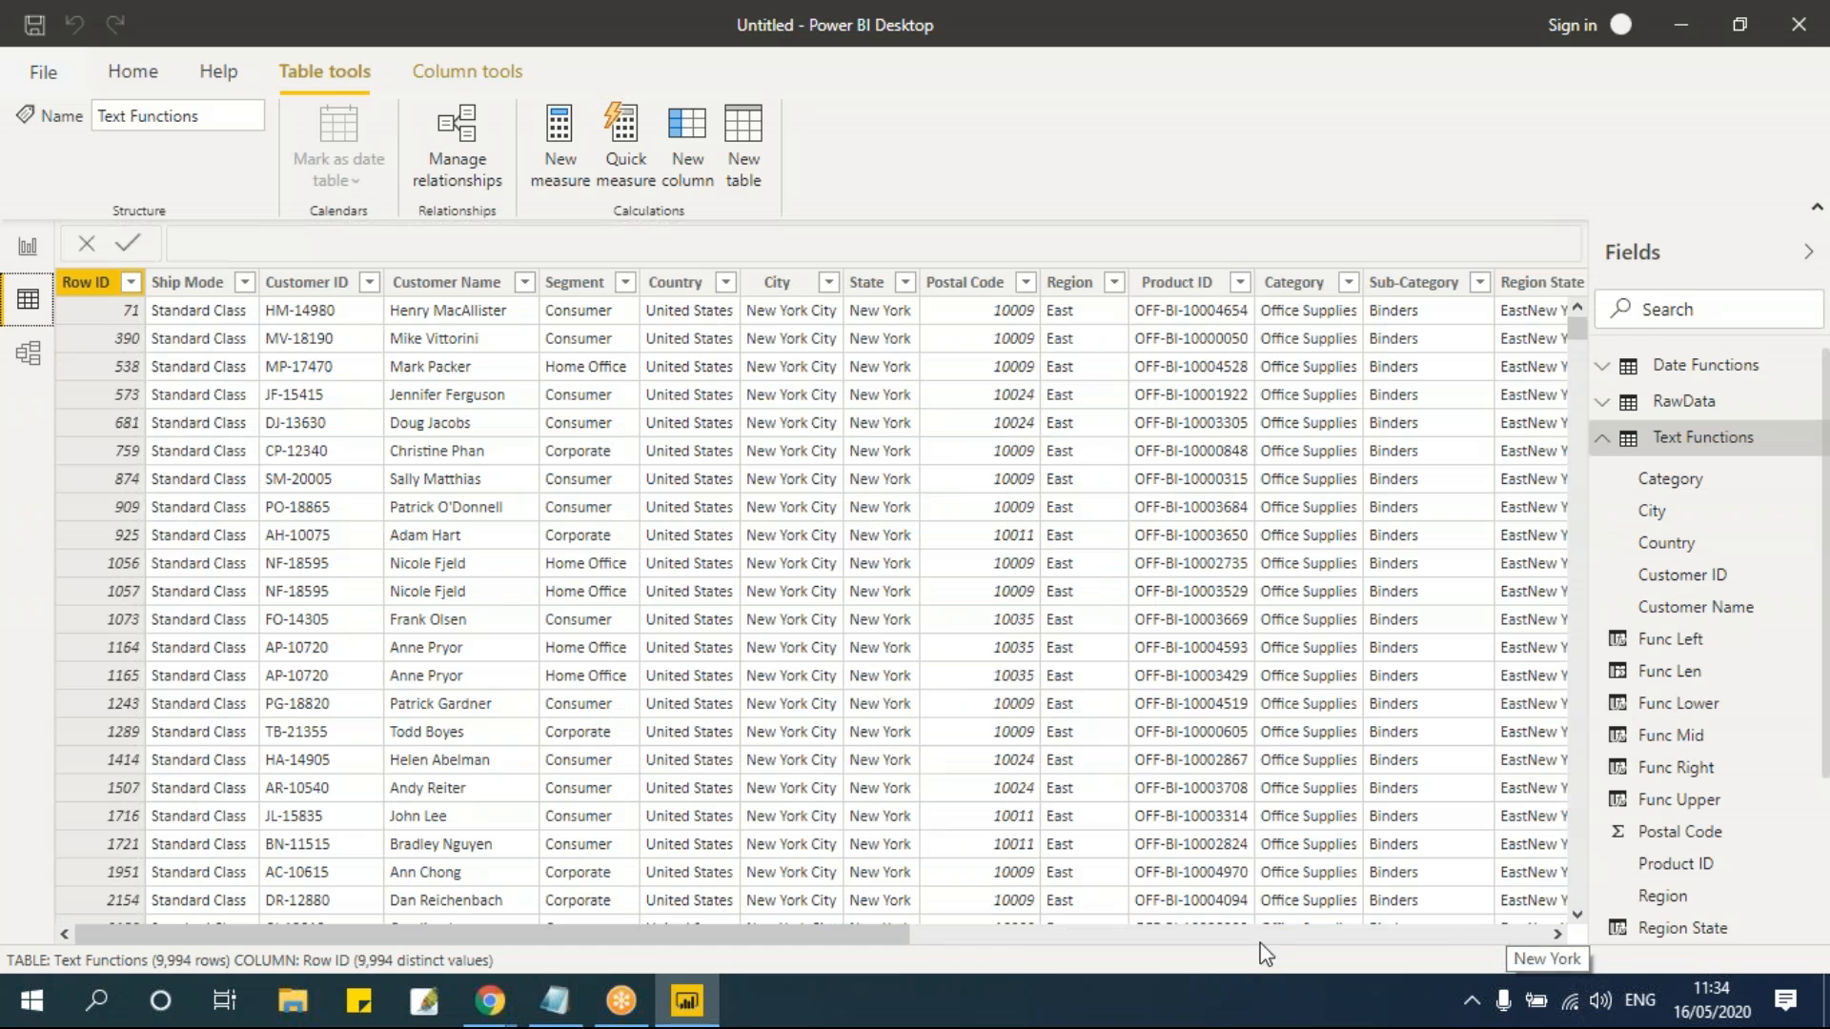
# Step: Check the Func Len column's values, then add another calculated column and name it Func Find
pyautogui.moveTo(892, 934); pyautogui.dragTo(1571, 939)
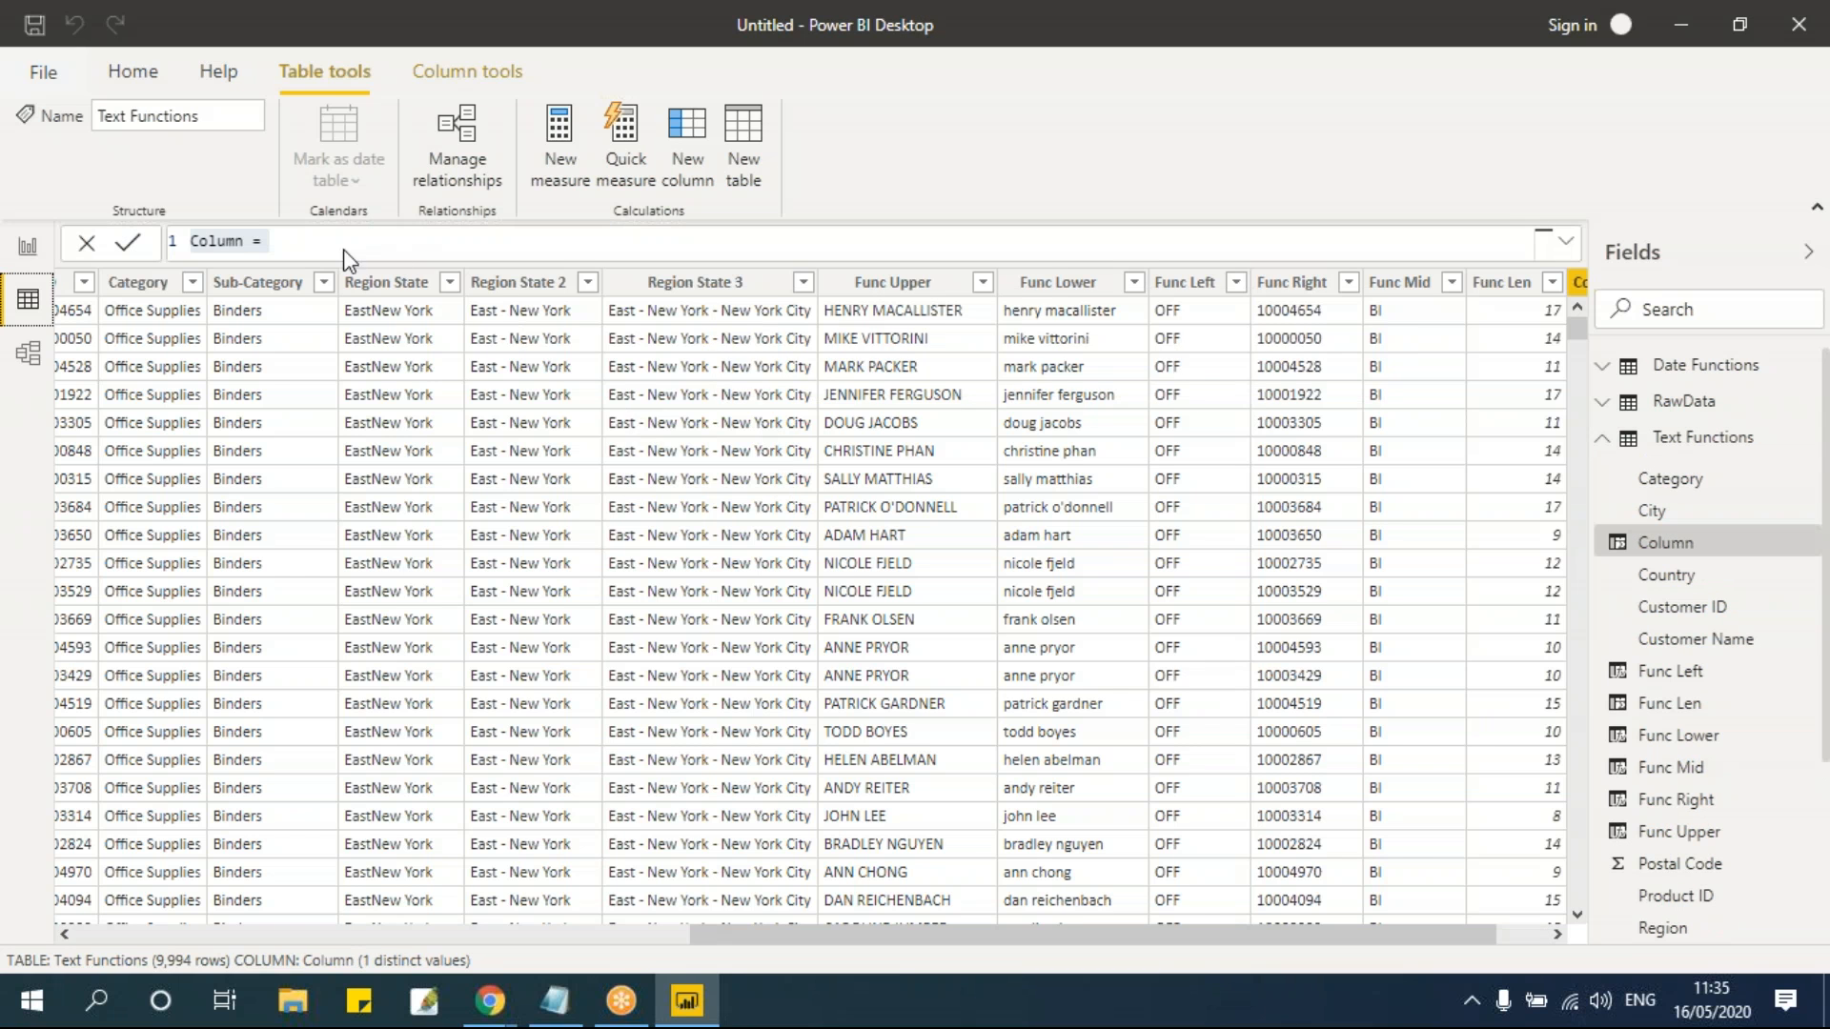
pyautogui.click(248, 240)
pyautogui.press('BackSpace')
pyautogui.press('BackSpace')
pyautogui.press('BackSpace')
pyautogui.press('BackSpace')
pyautogui.press('BackSpace')
pyautogui.press('BackSpace')
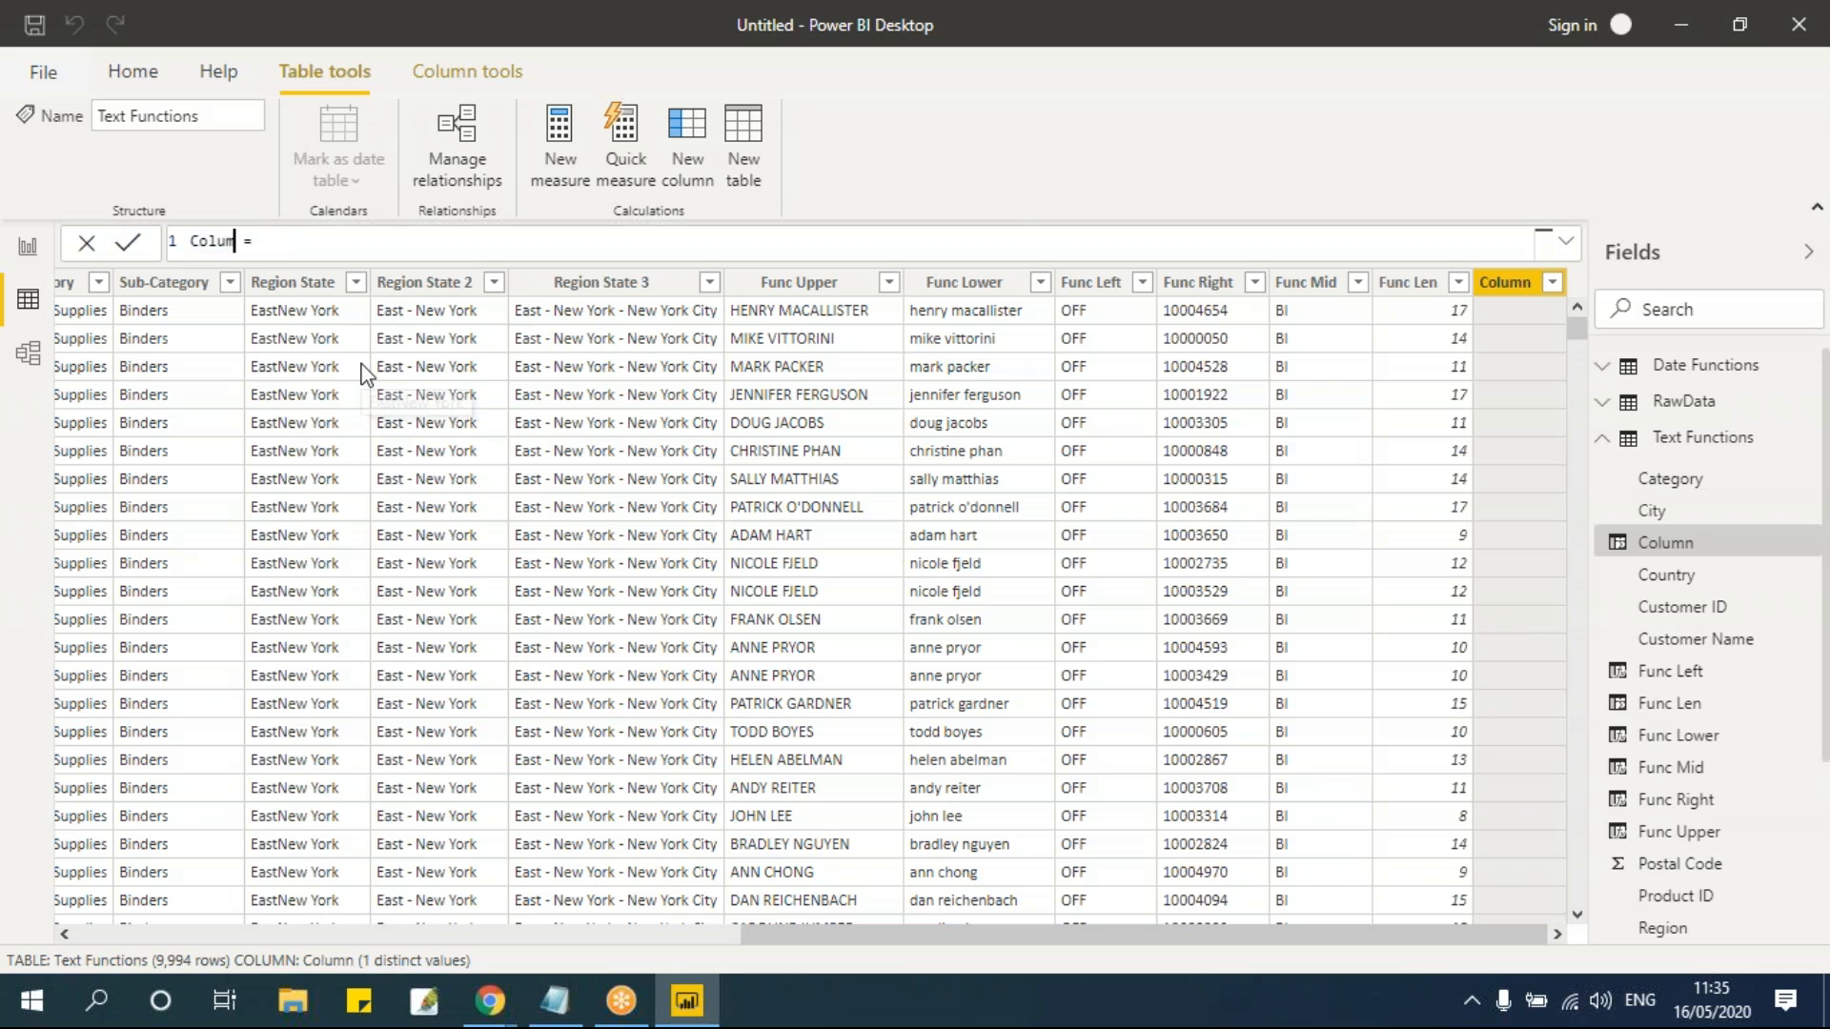
pyautogui.write('Func Find')
# Step: Write the Func Find formula as FIND of " " in 'Text Functions'[Customer Name] with start position 1 and not-found value 0, and commit it
pyautogui.click(363, 254)
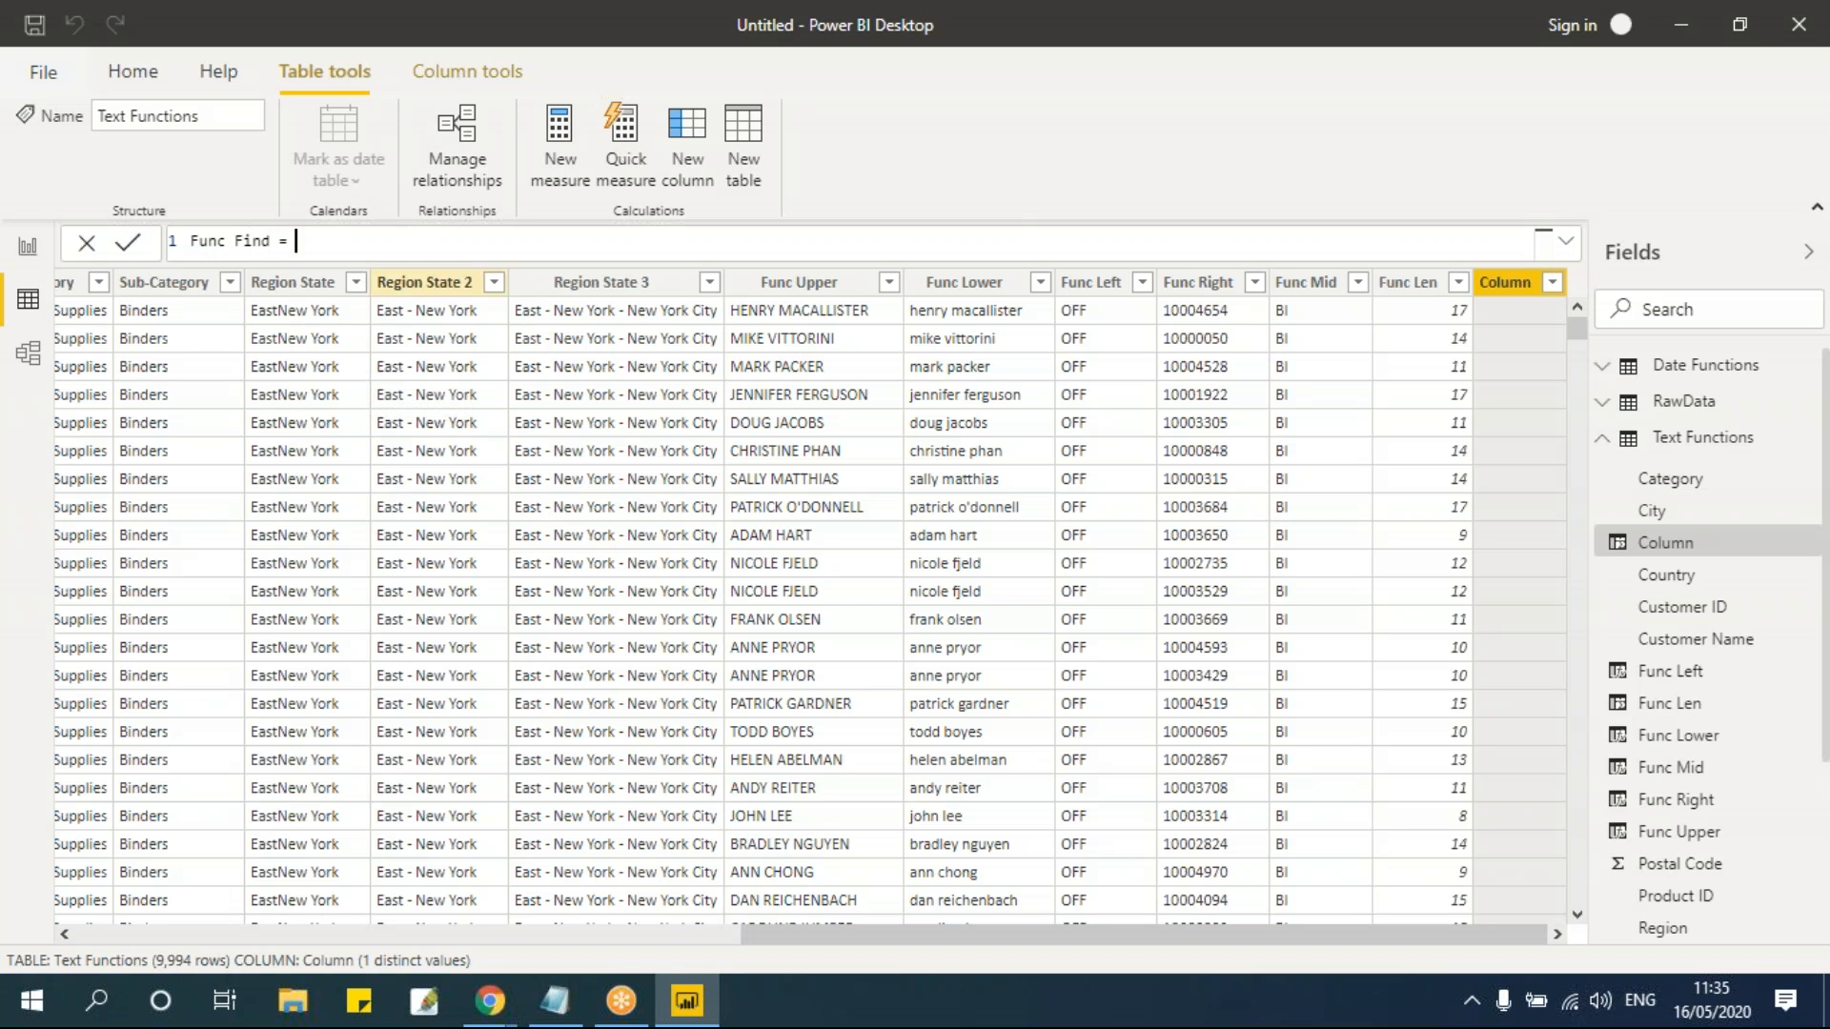
pyautogui.write('fir')
pyautogui.press('Tab')
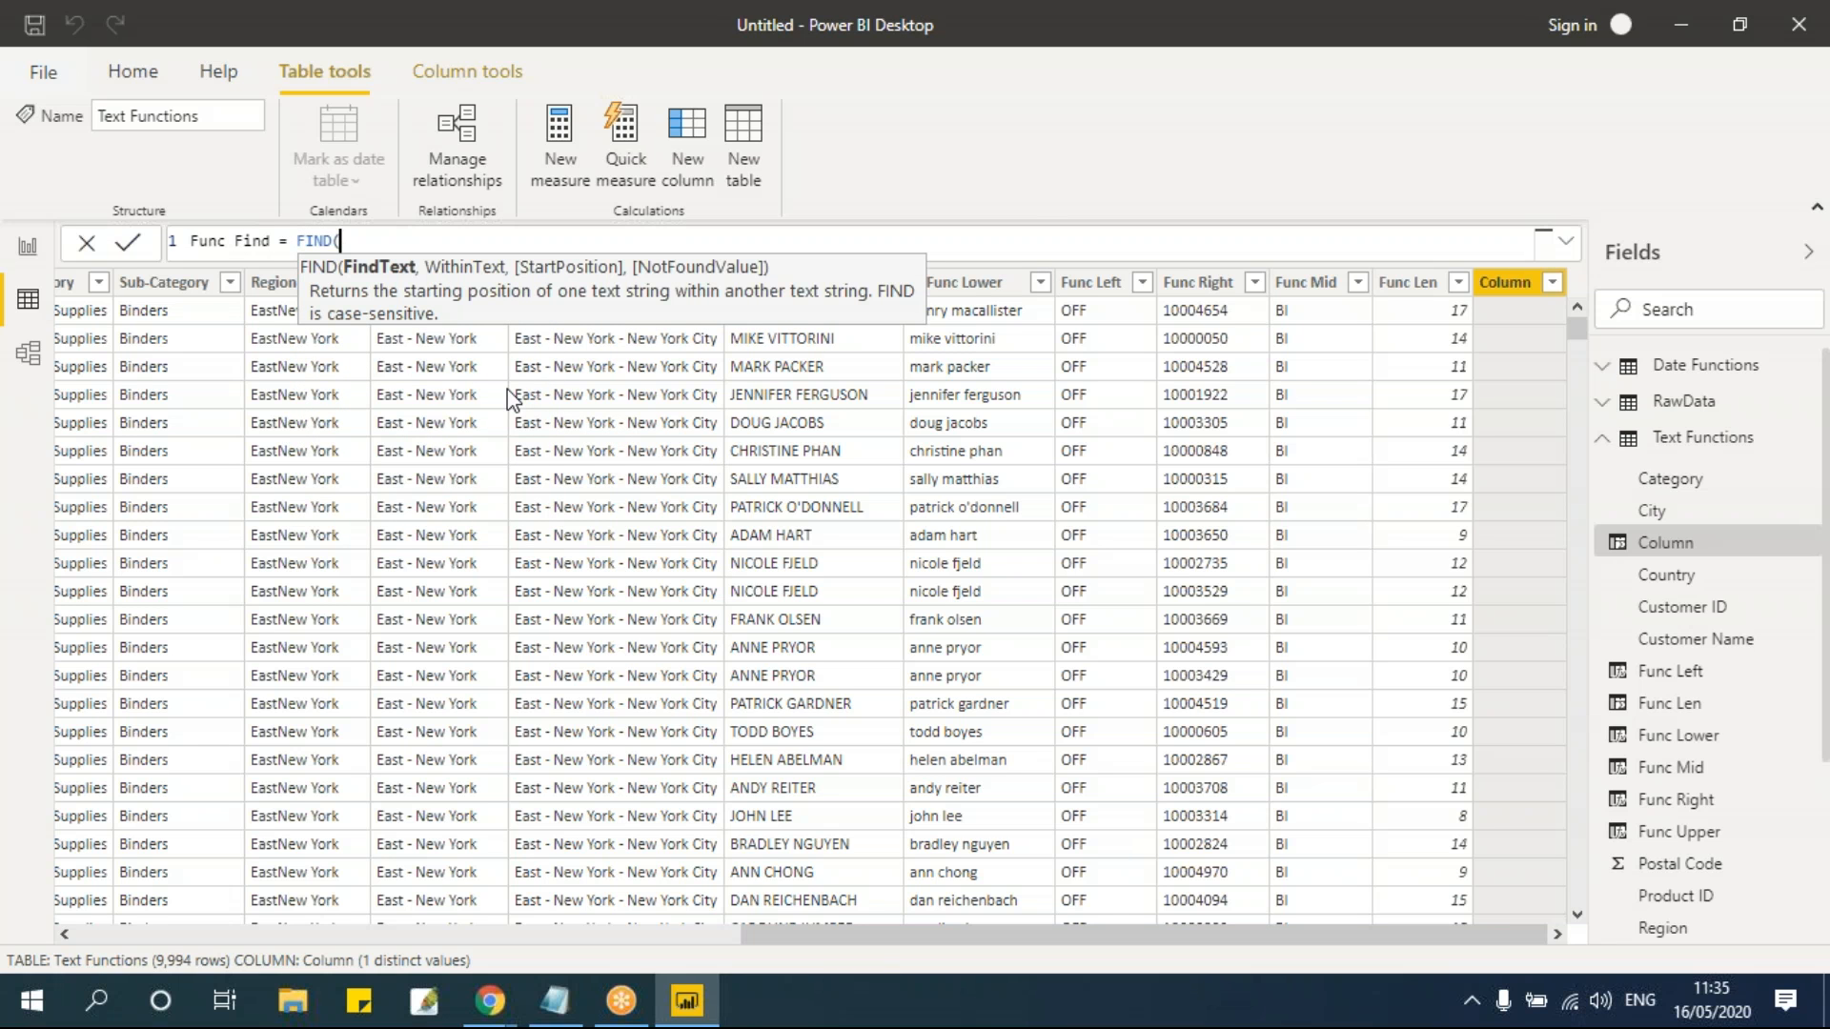
pyautogui.write('" ",')
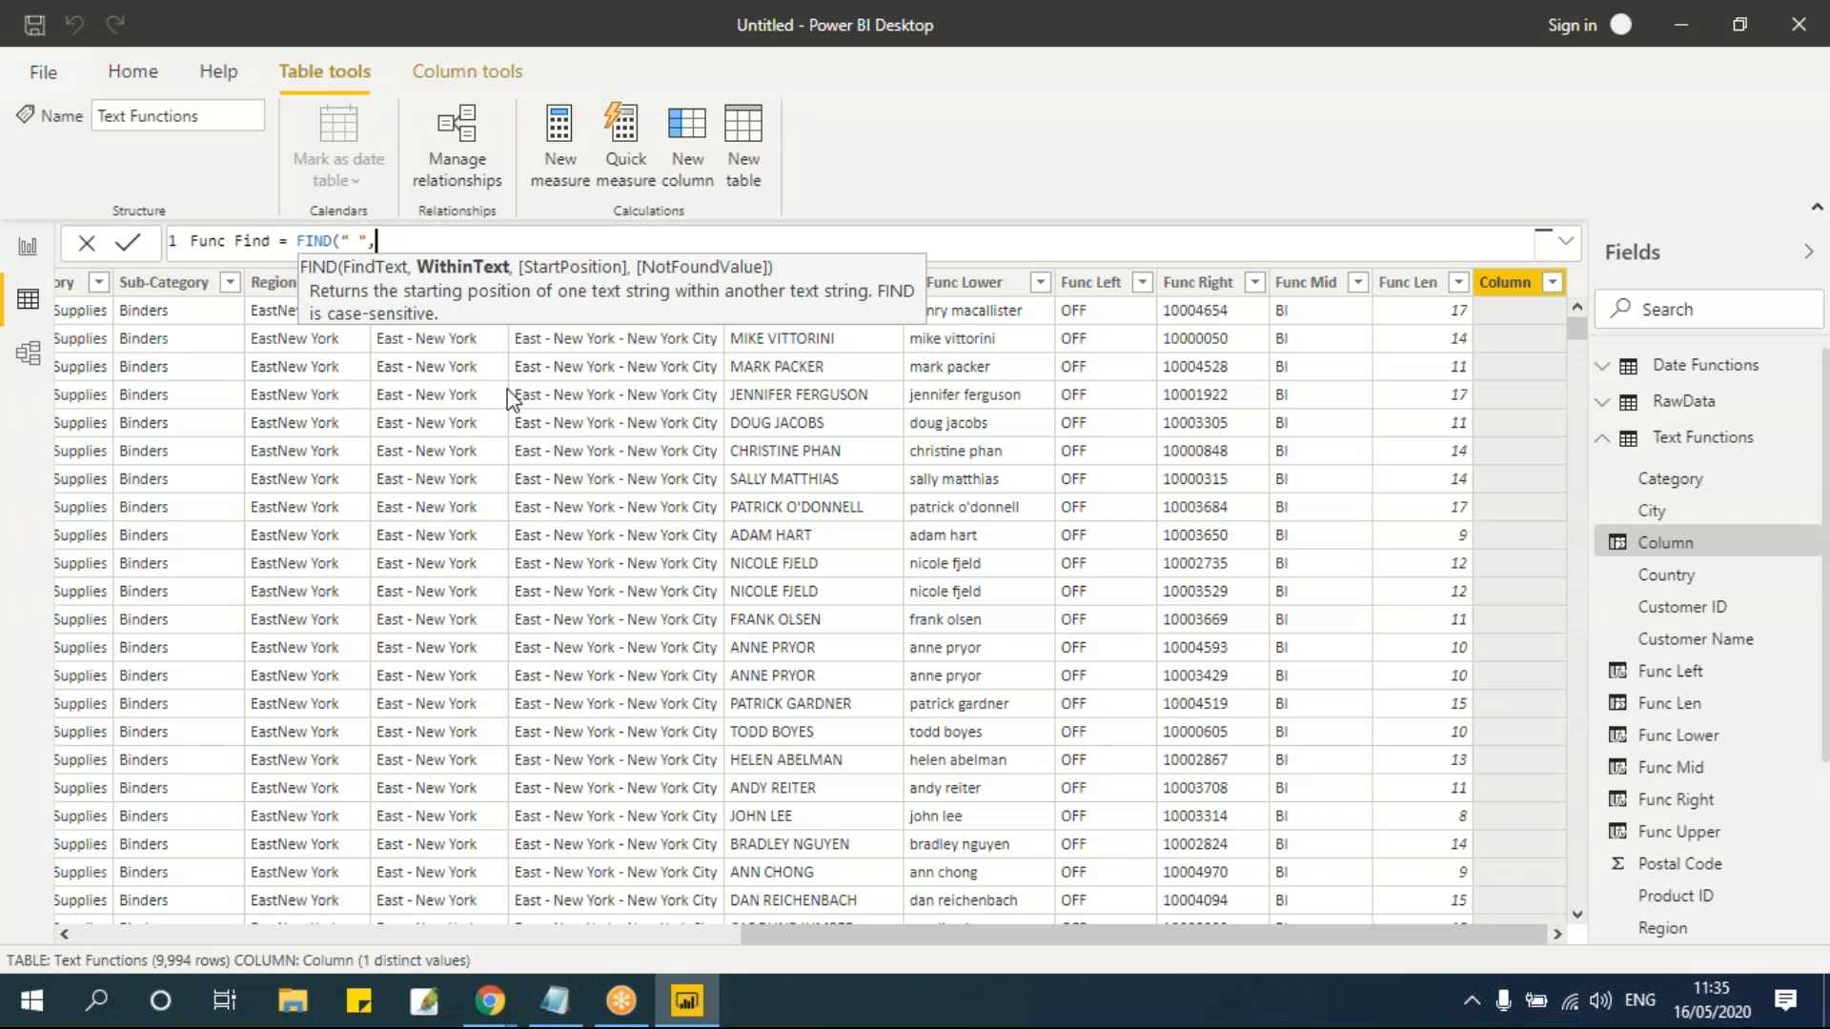
pyautogui.write('cus')
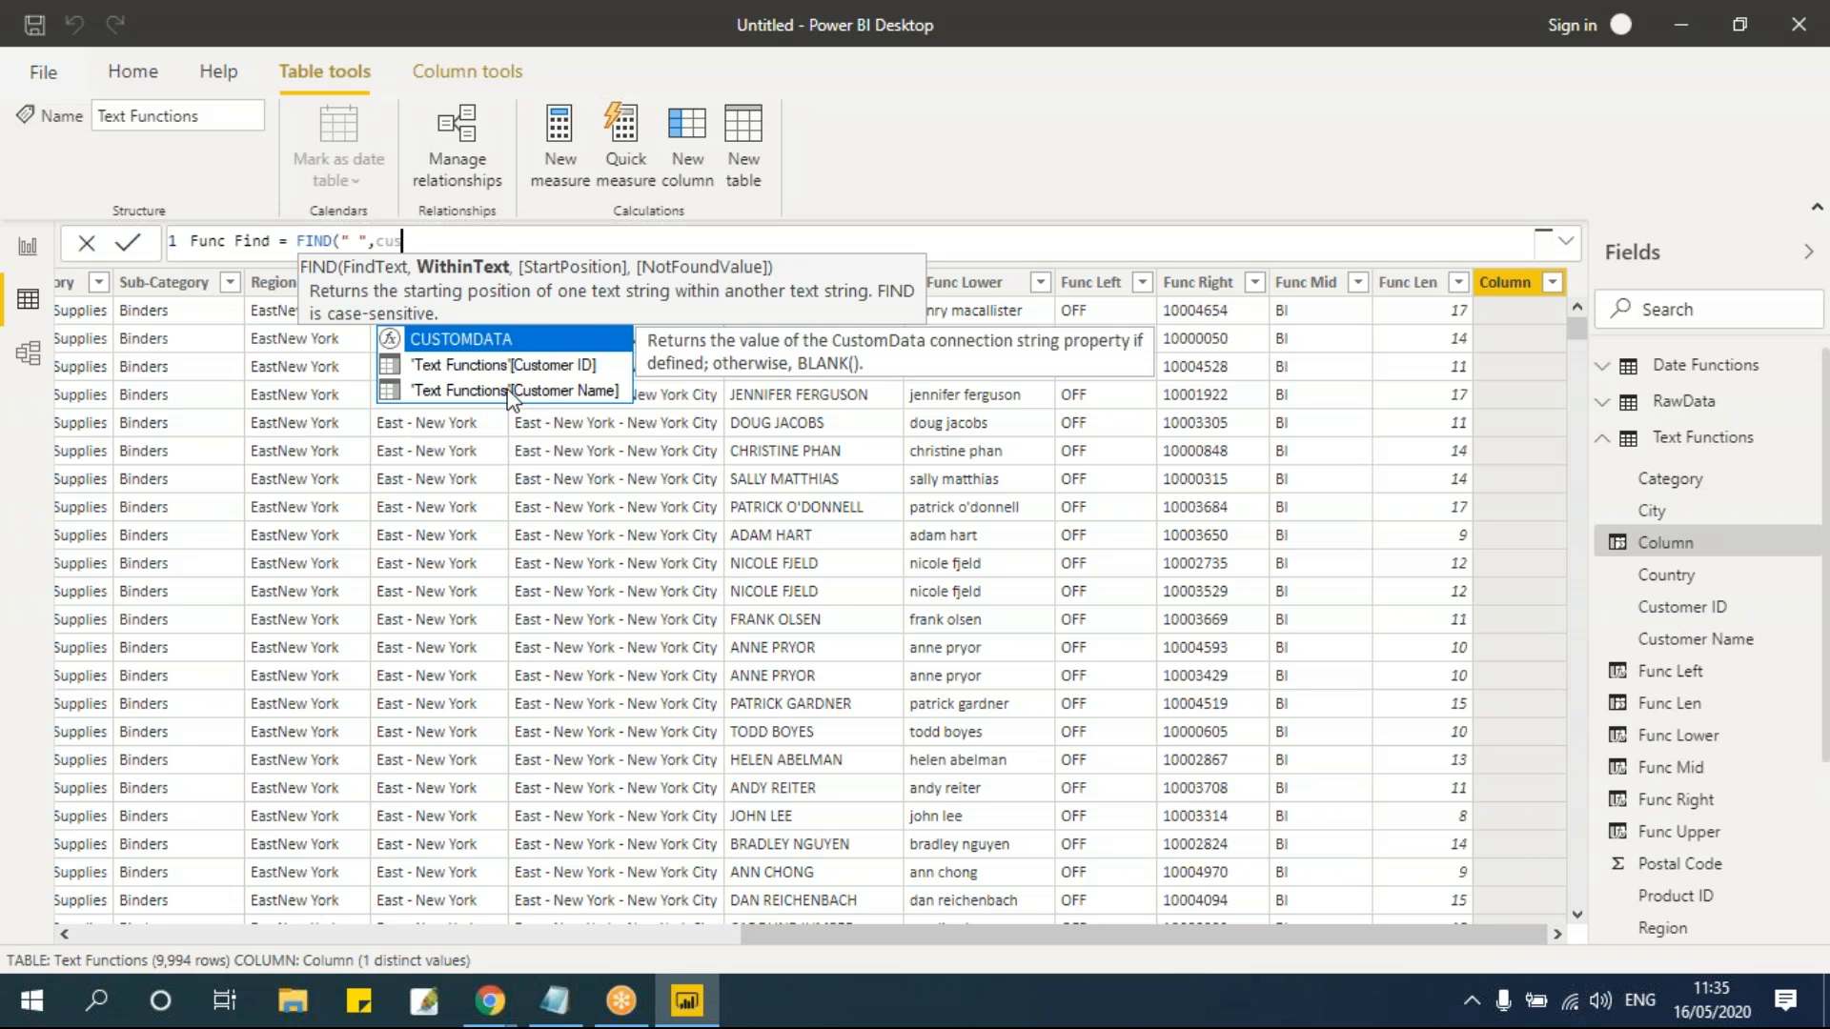
pyautogui.click(508, 393)
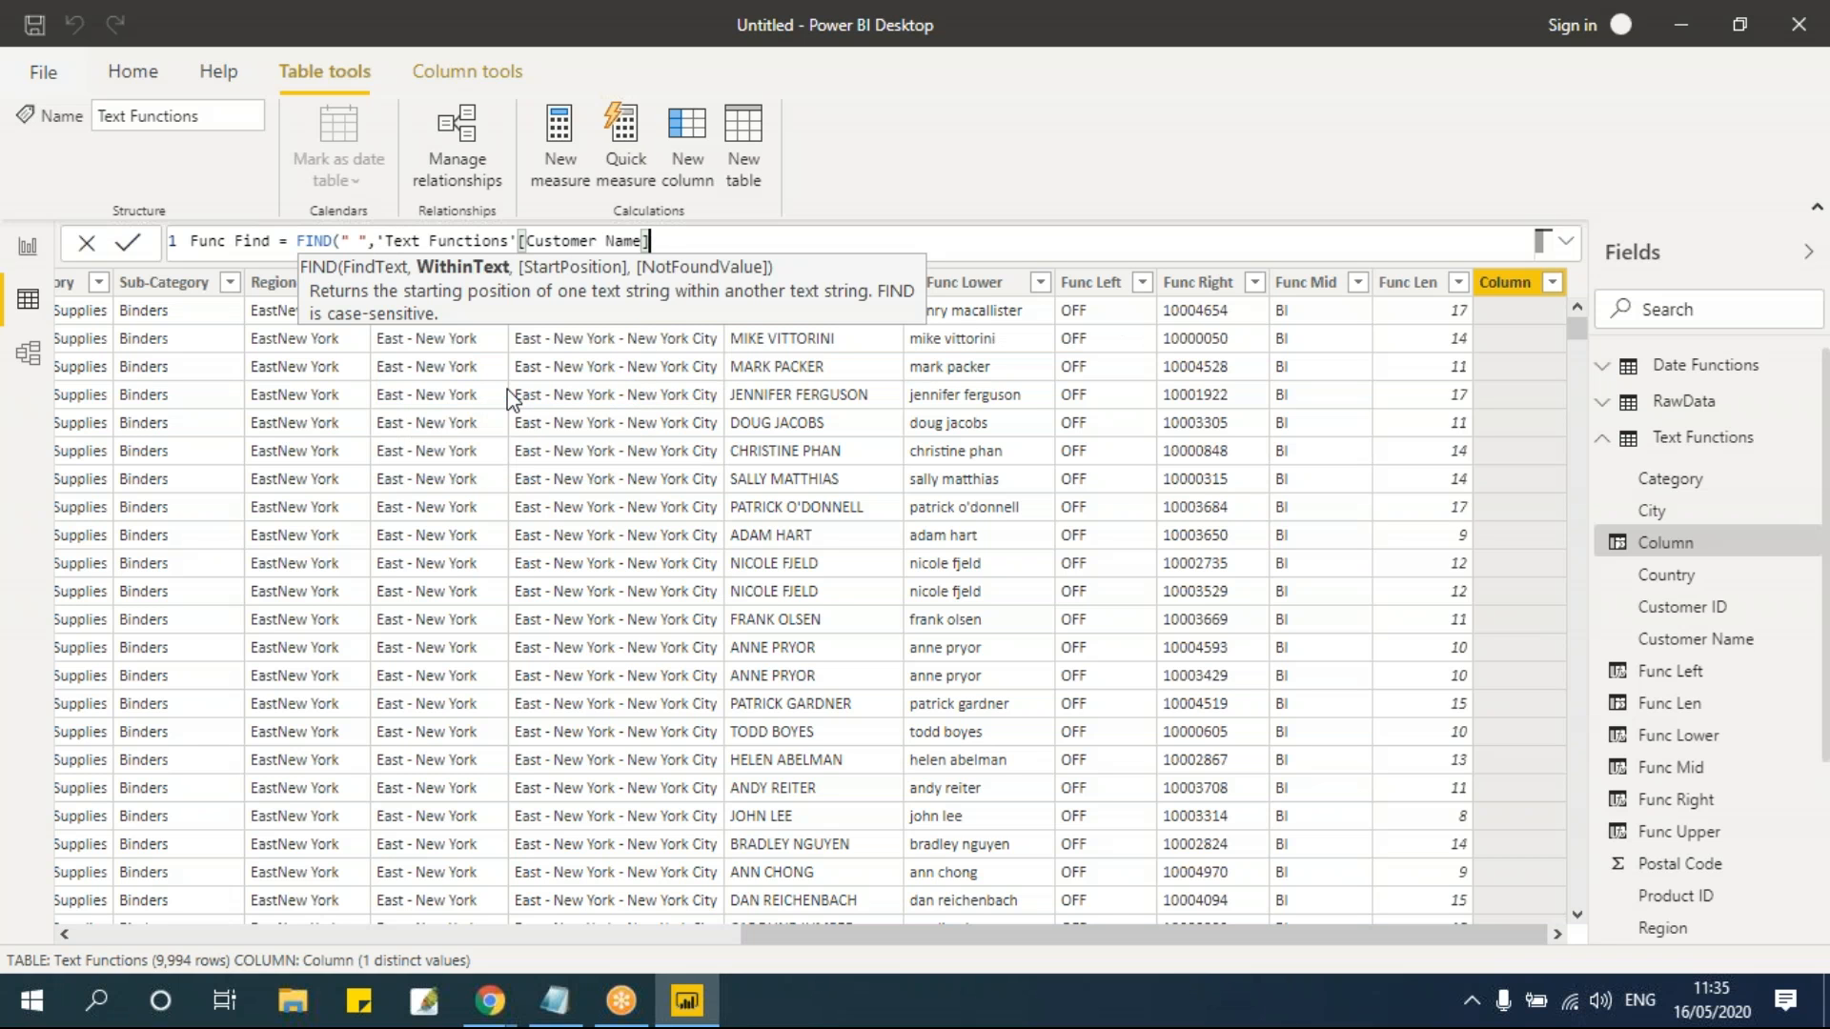
pyautogui.write(',')
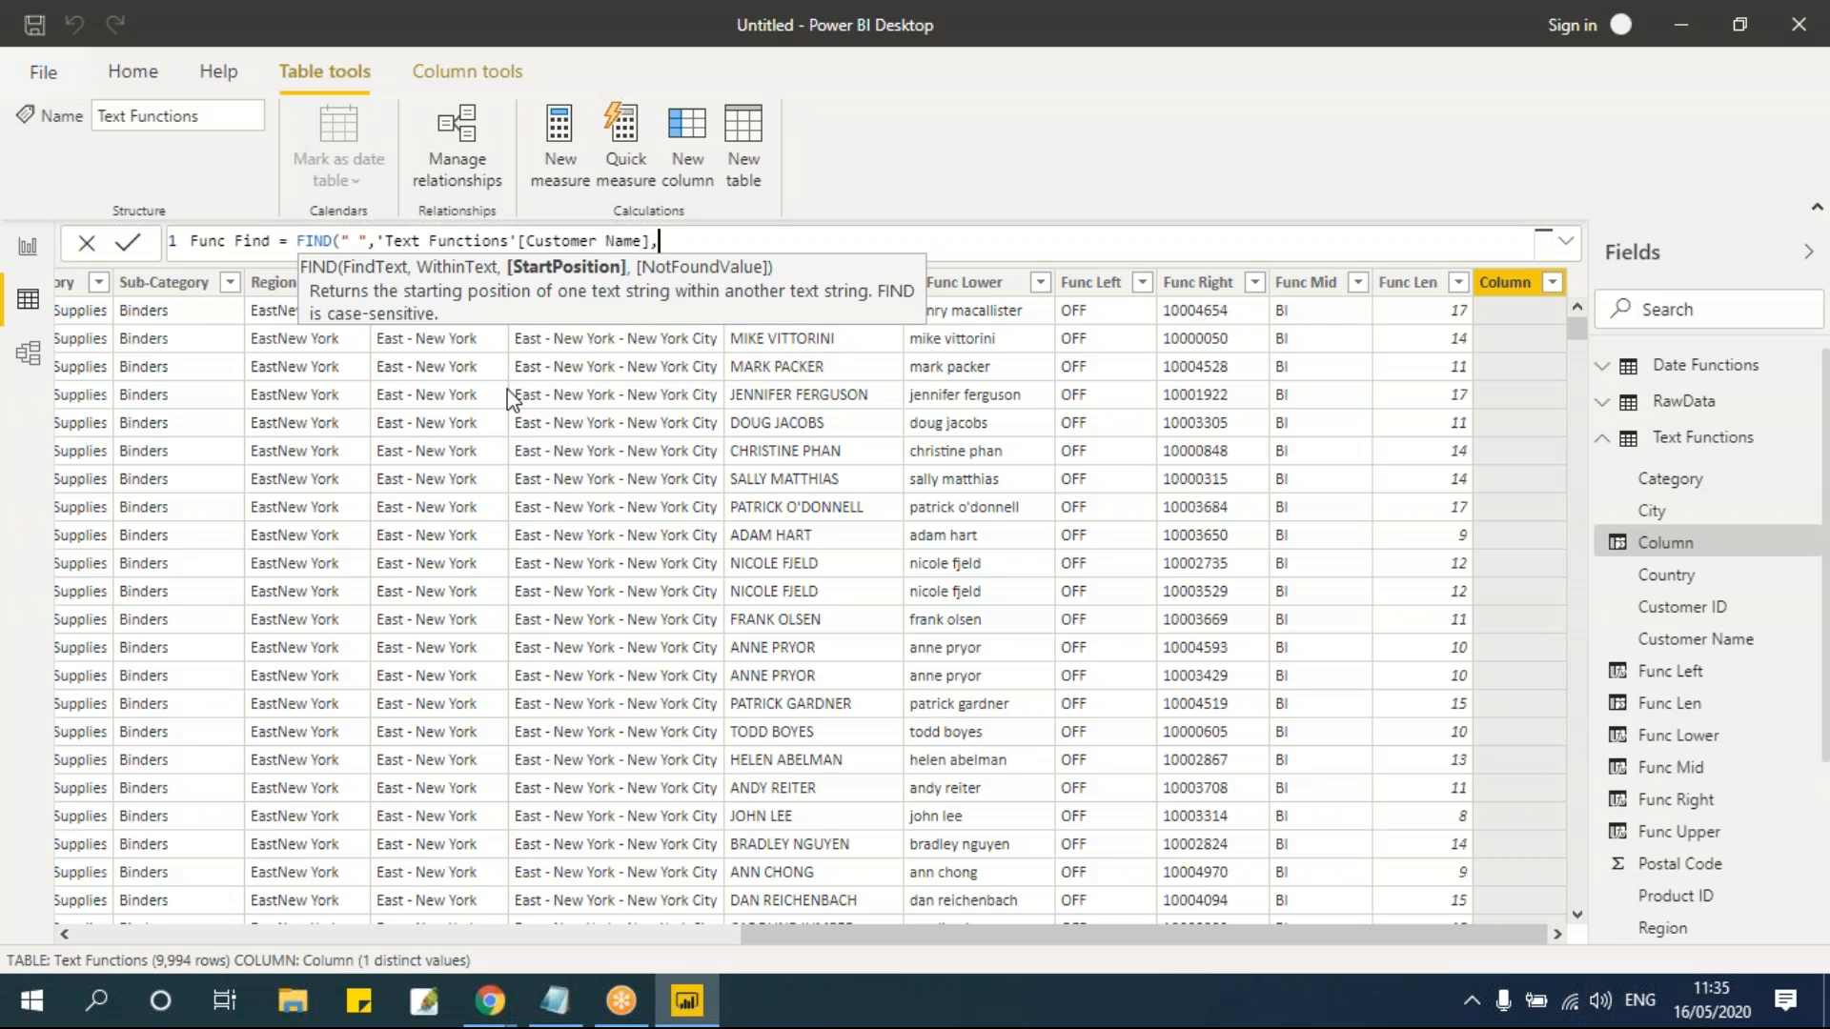
pyautogui.write('1')
pyautogui.write(',')
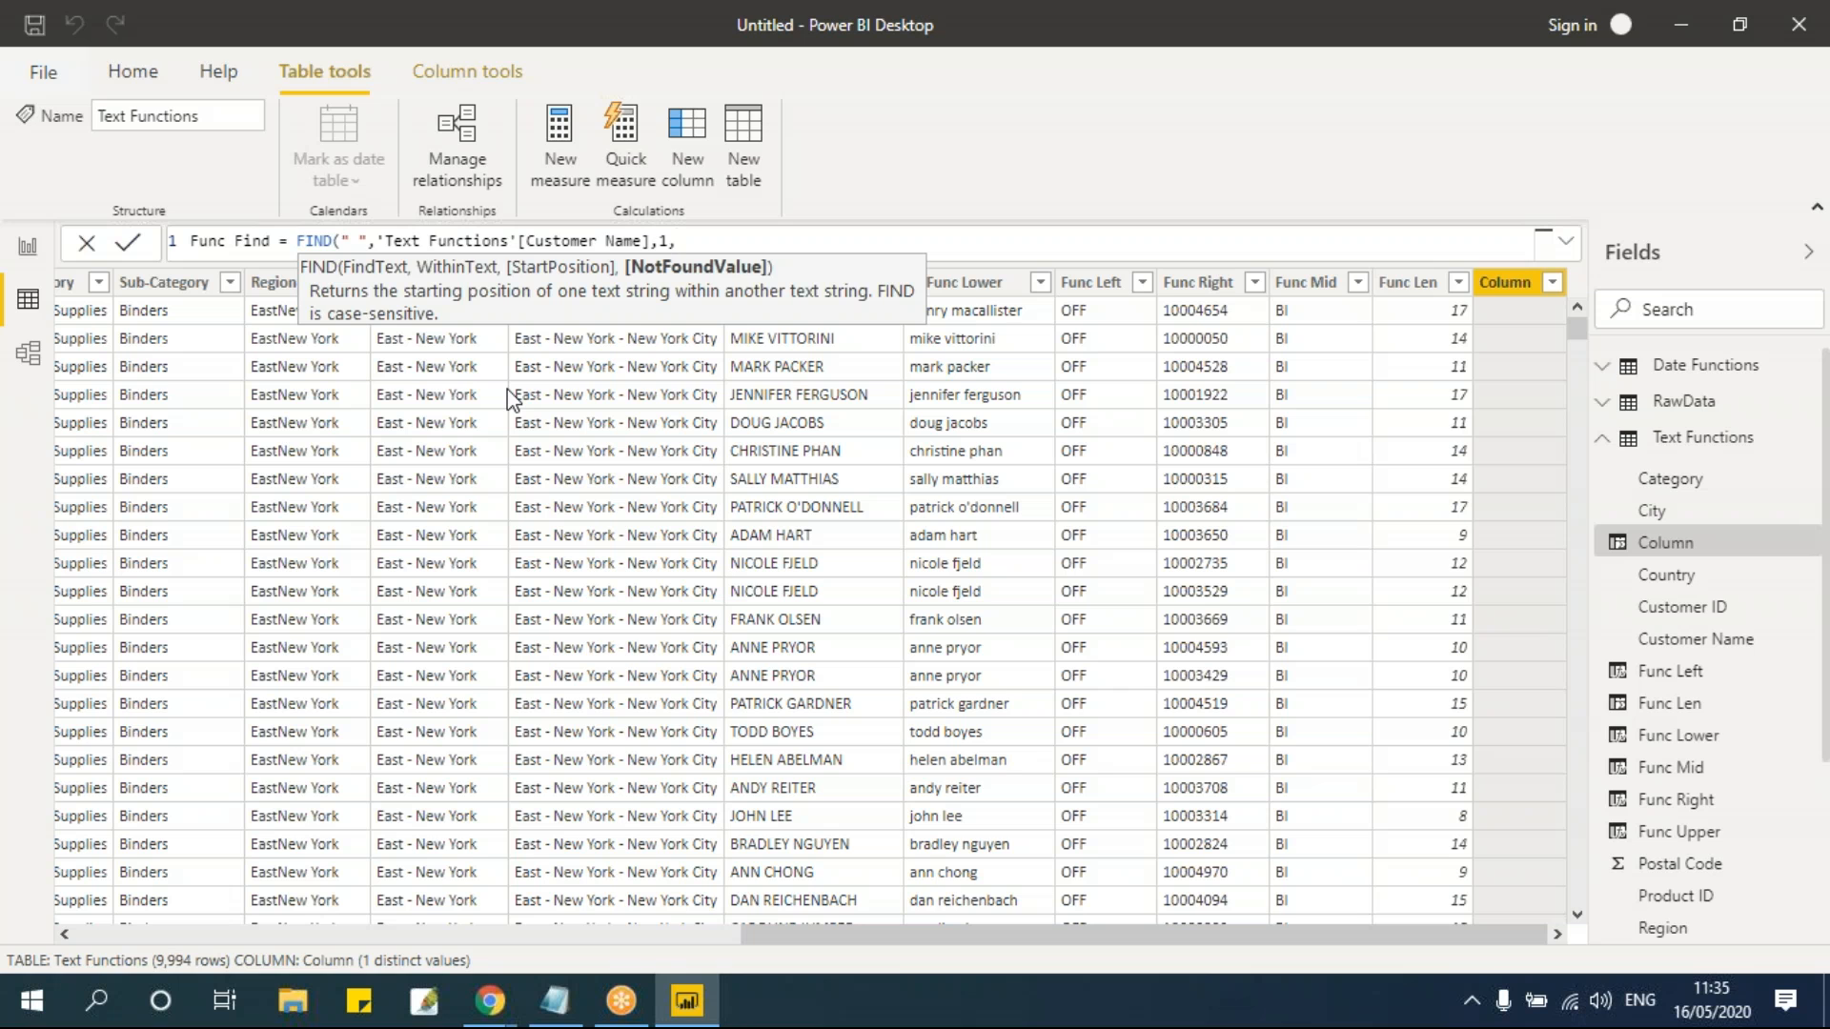
pyautogui.write('0)')
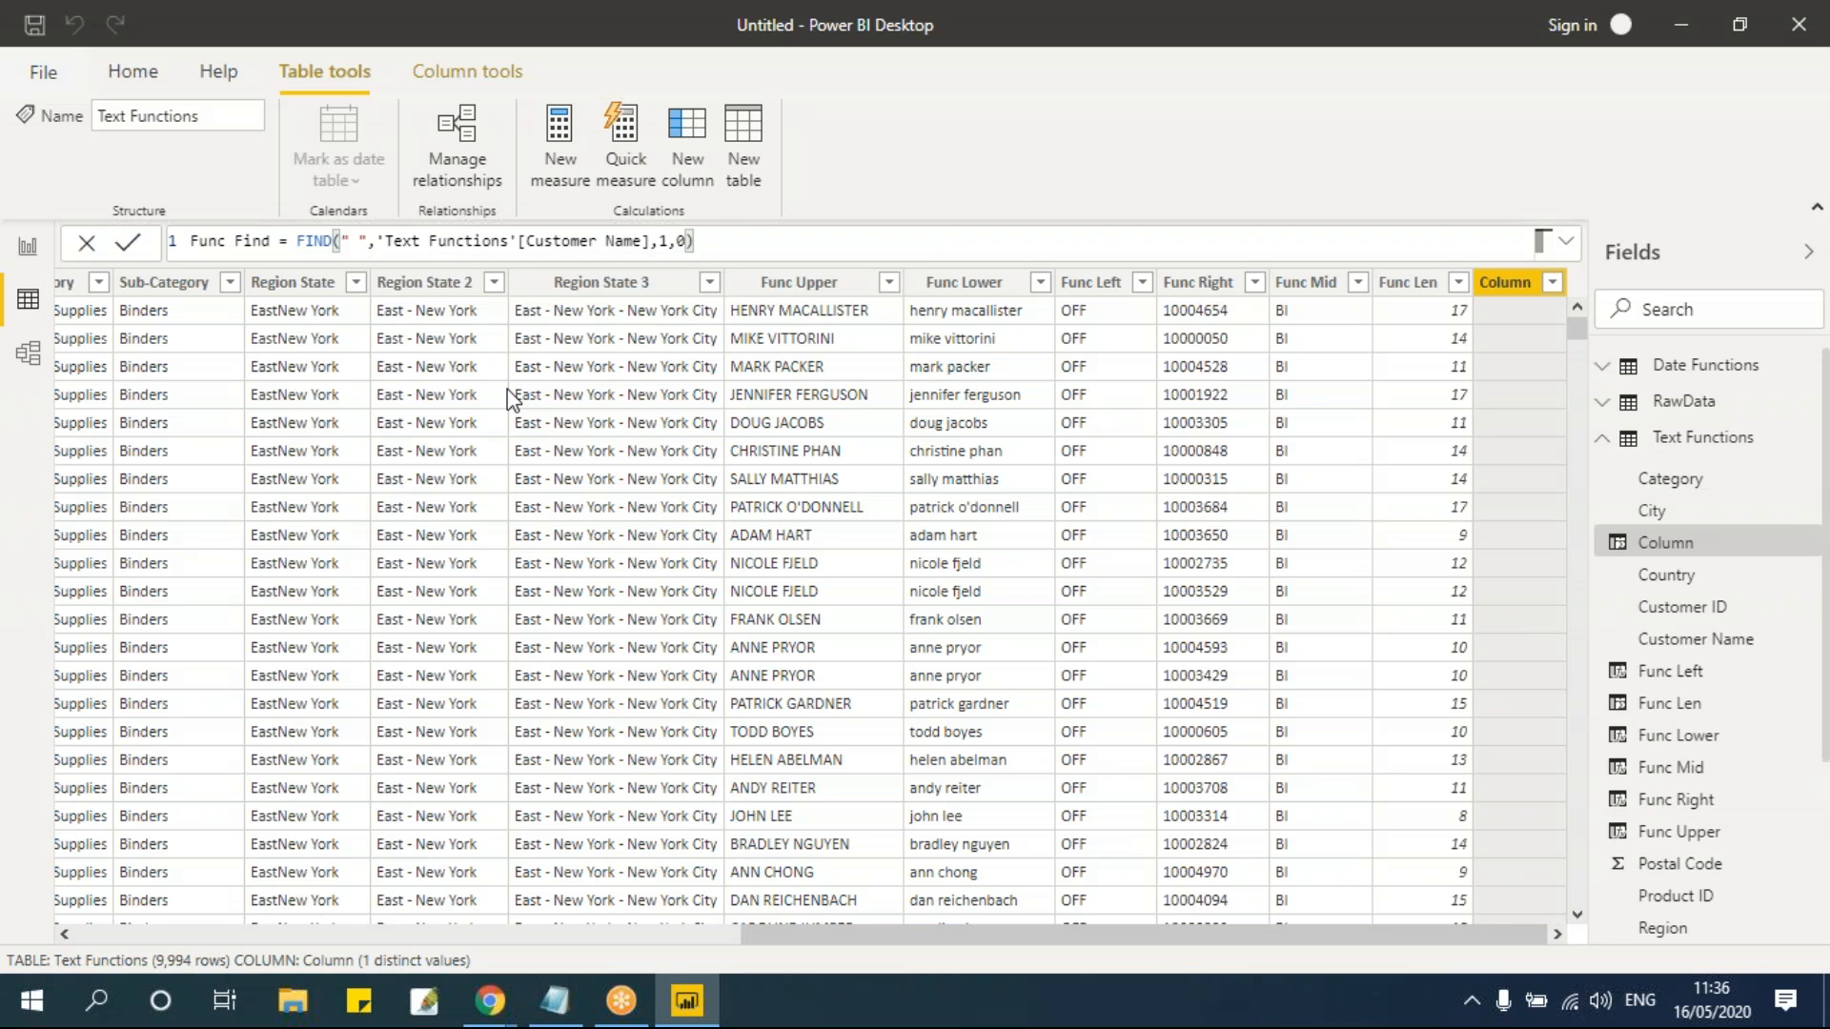
pyautogui.press('Left')
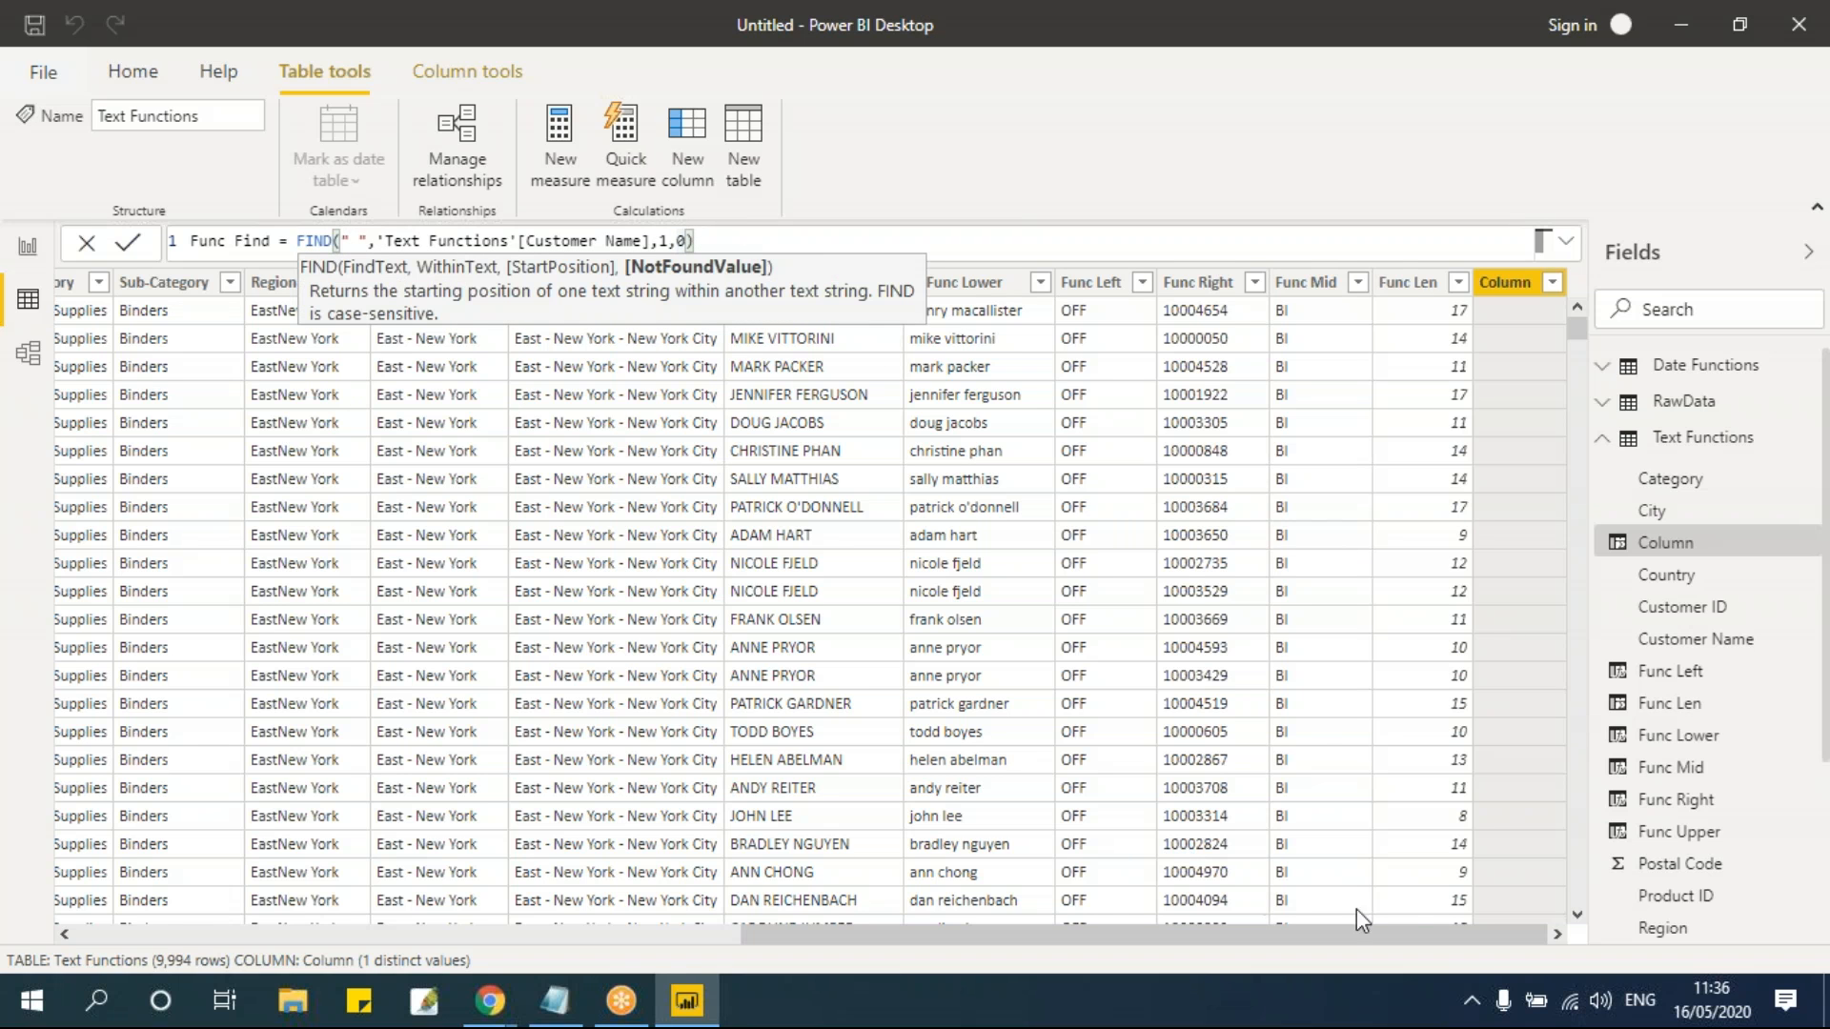
pyautogui.press('Return')
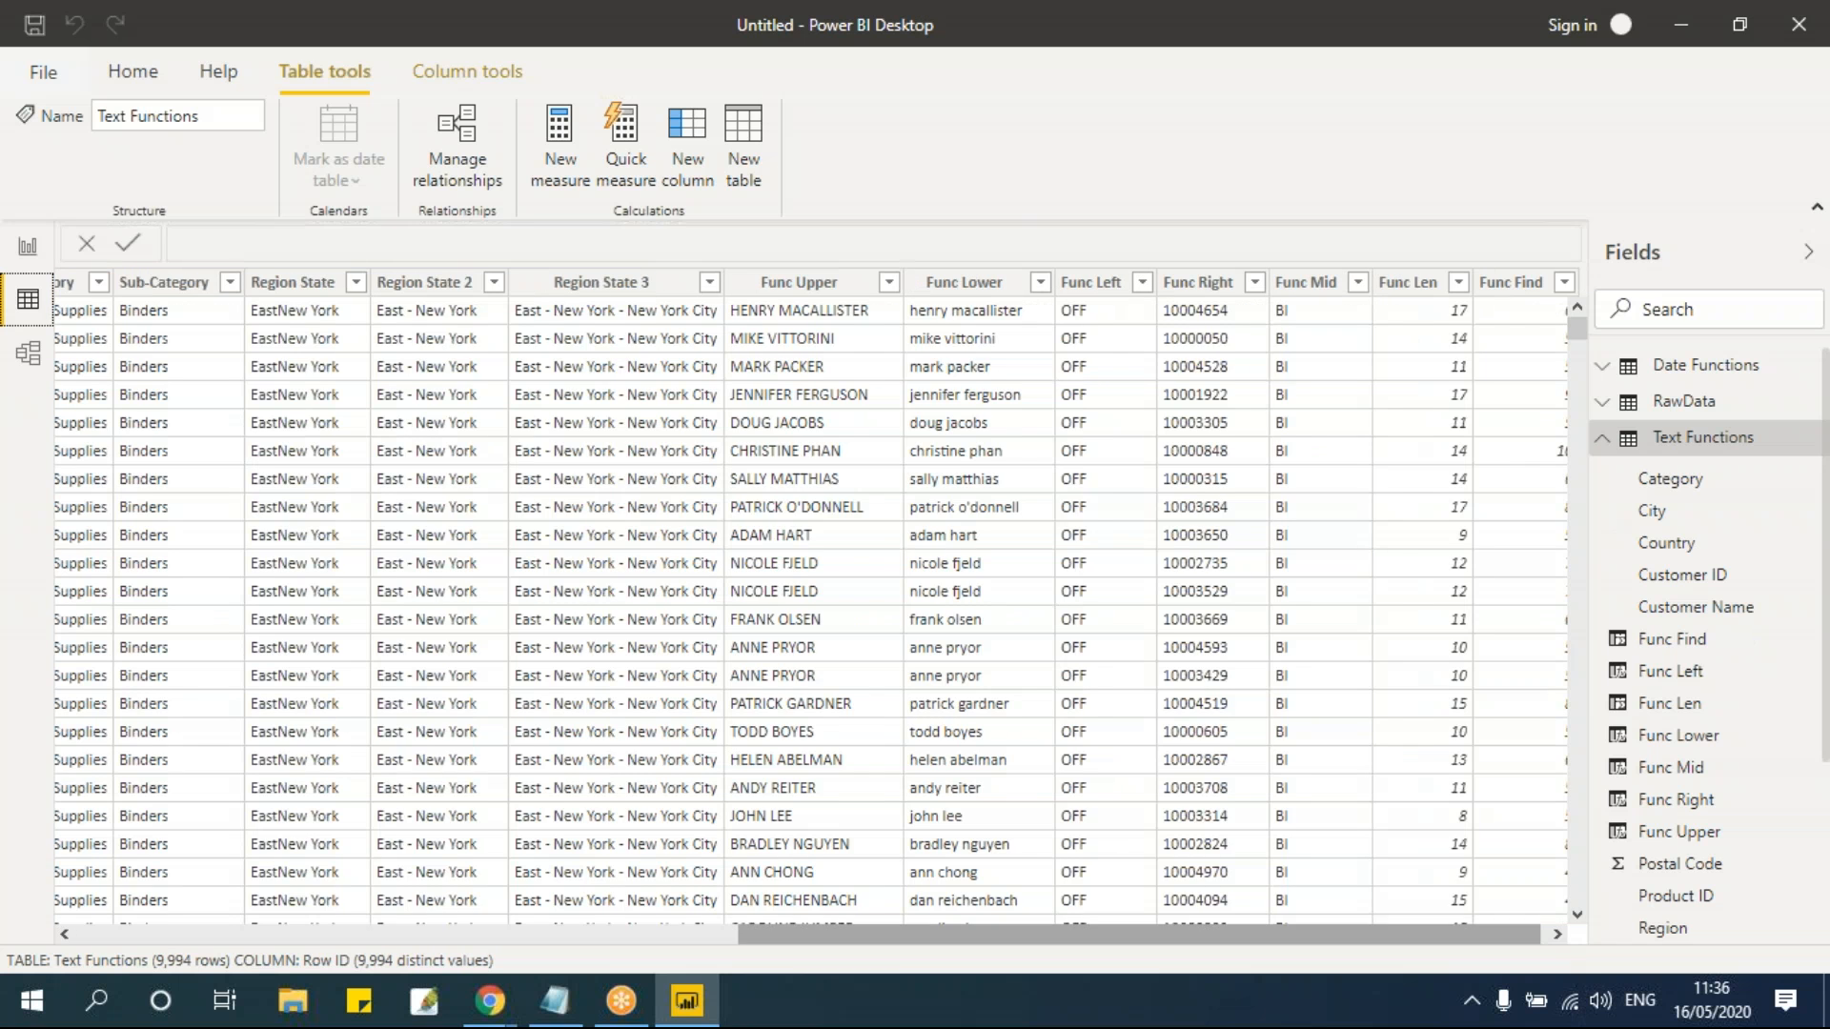
# Step: Check the Func Find column's values and review the formula of the Func Left column
pyautogui.click(1557, 935)
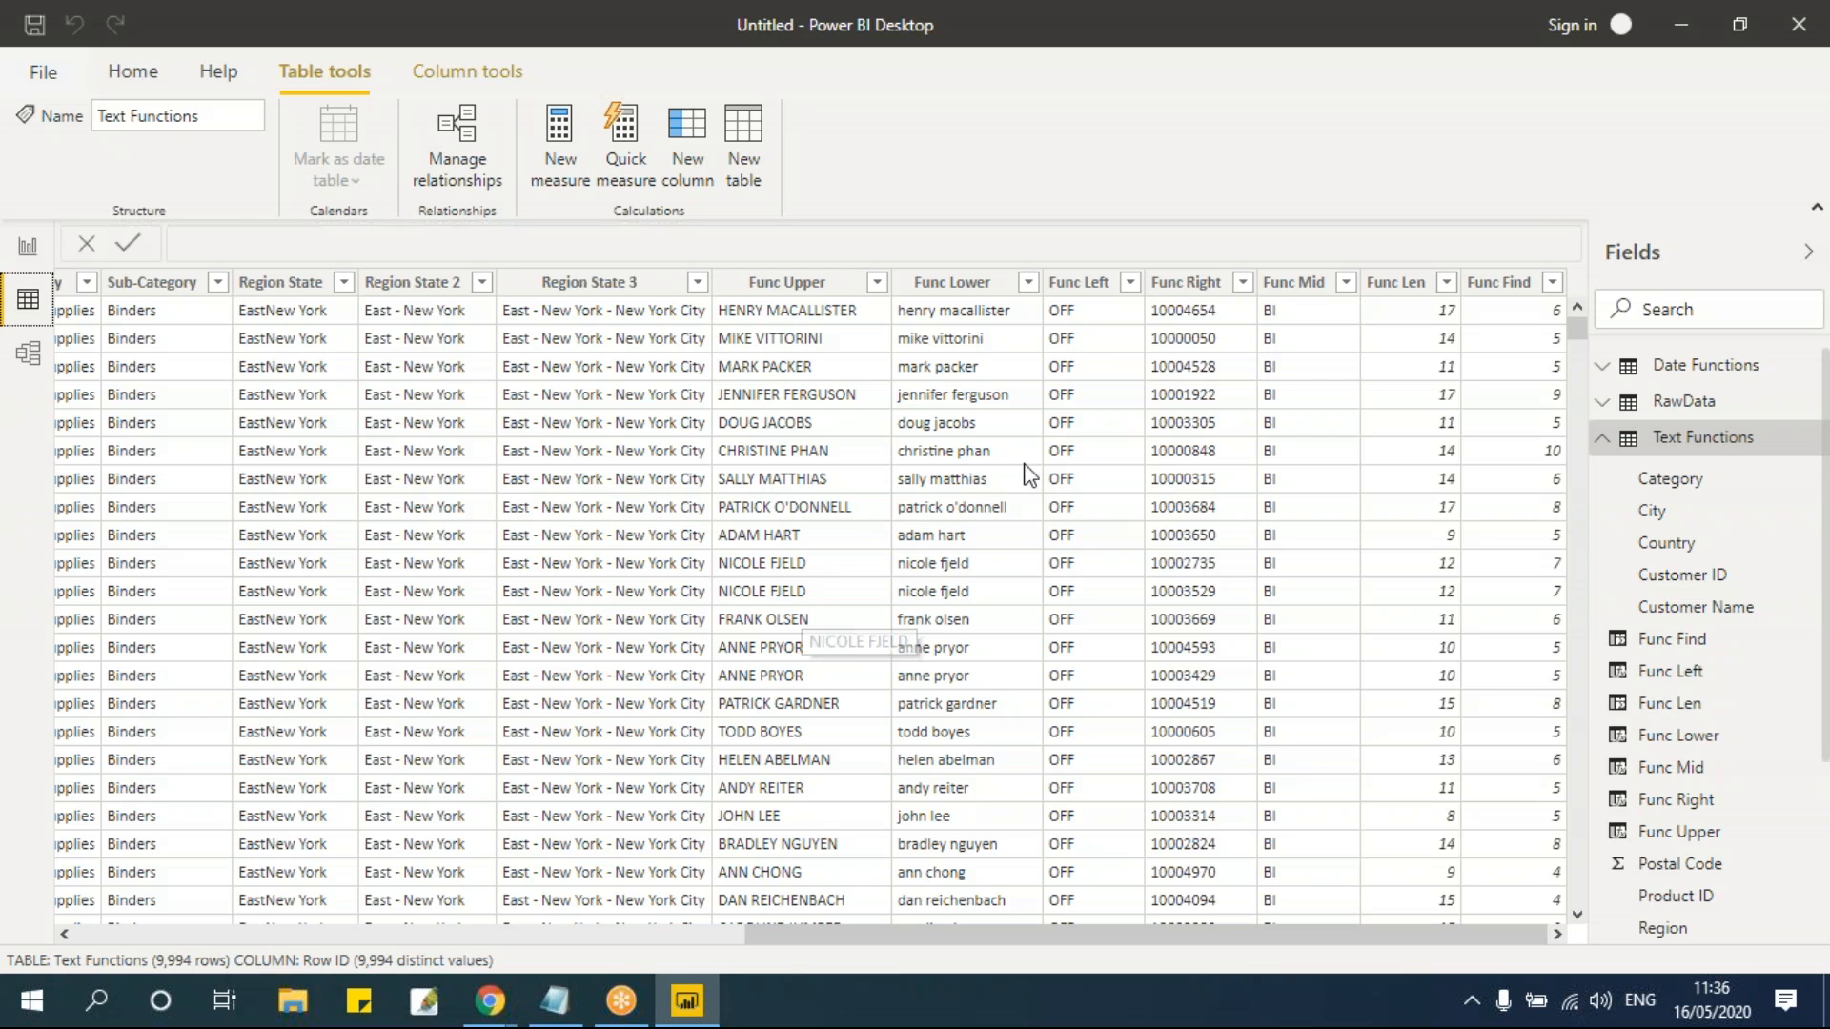
pyautogui.click(1087, 286)
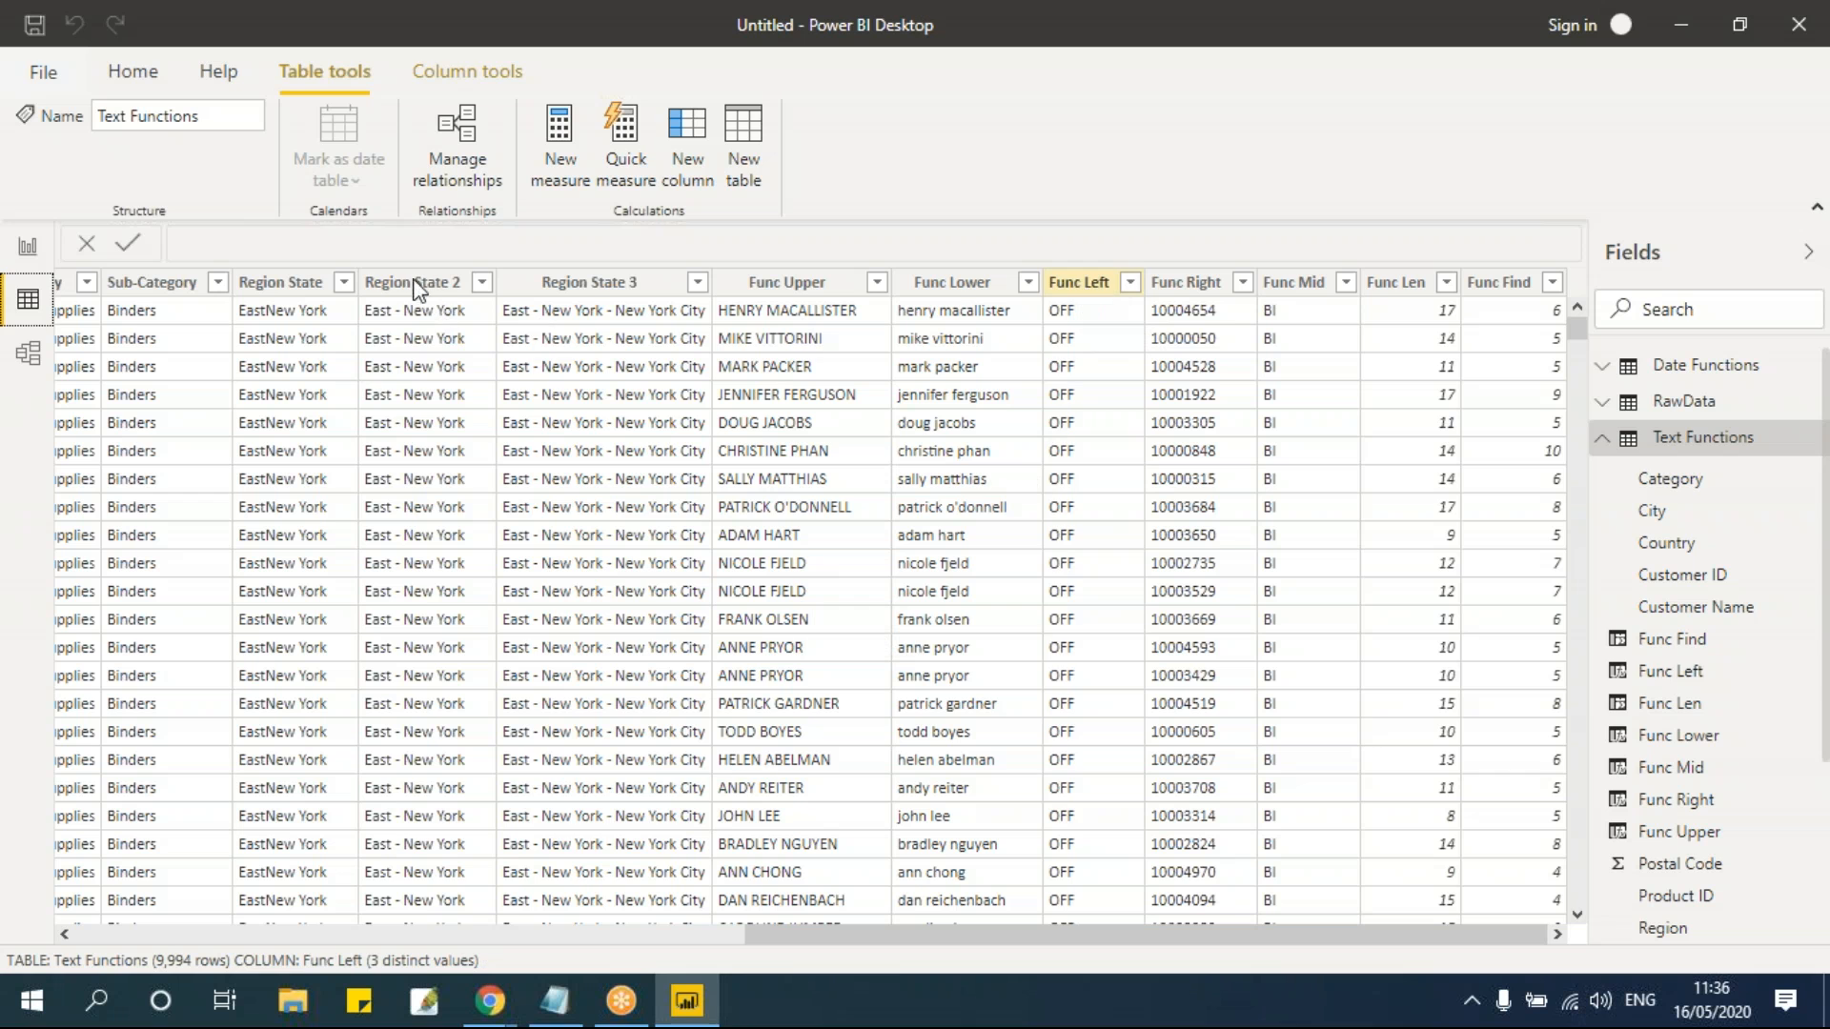
pyautogui.click(604, 241)
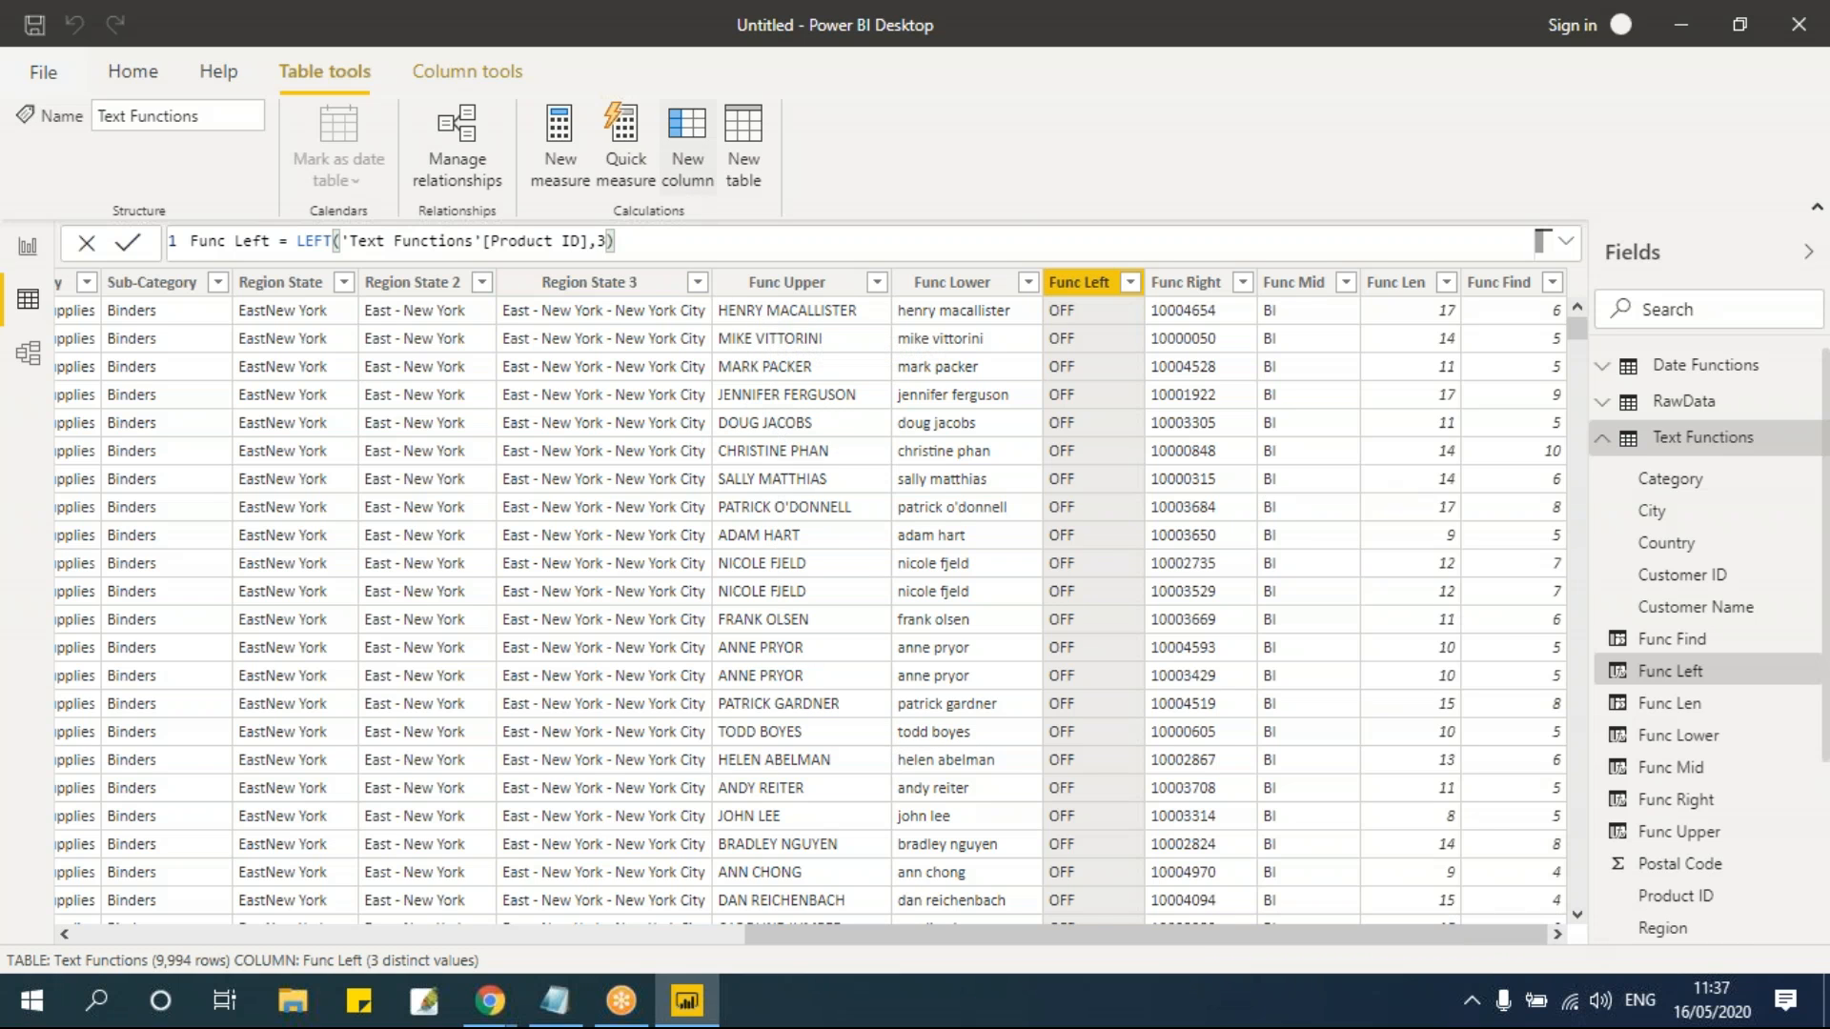
# Step: Add another calculated column to the Text Functions table and name it Get First Name
pyautogui.click(687, 147)
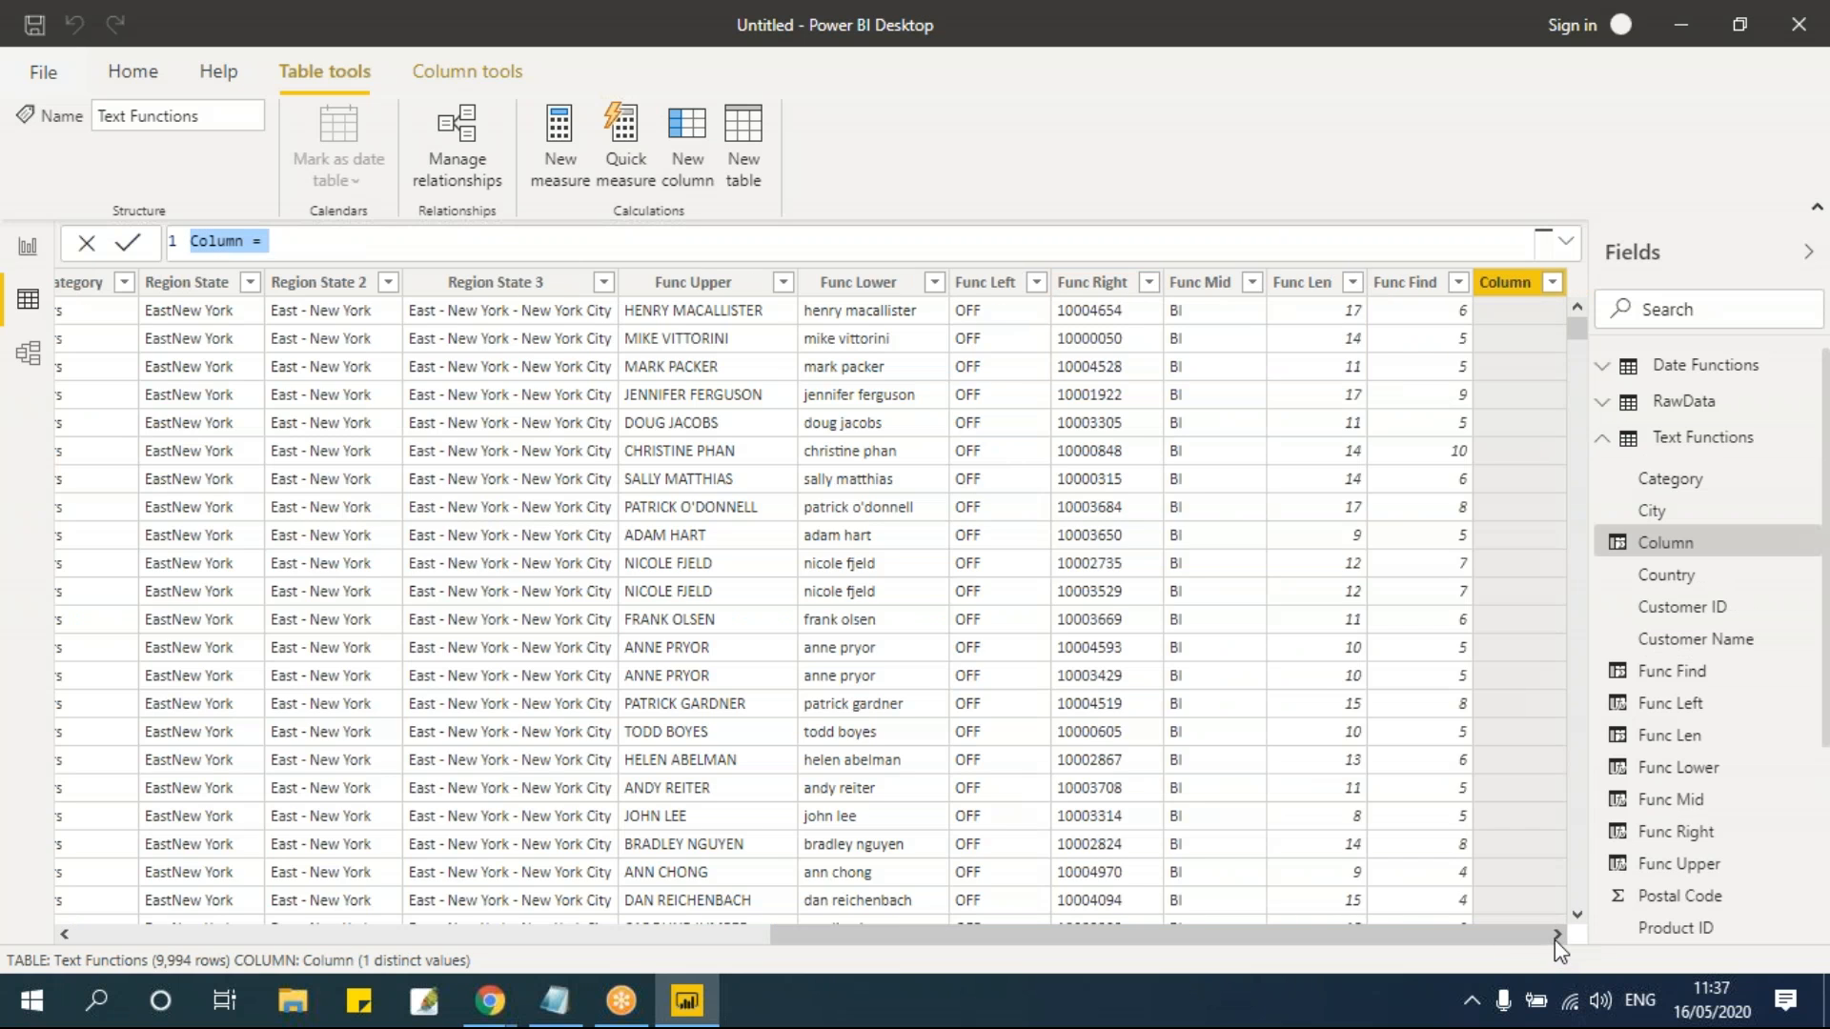
pyautogui.click(238, 240)
pyautogui.doubleClick(237, 240)
pyautogui.write('Get FIr')
pyautogui.press('BackSpace')
pyautogui.press('BackSpace')
pyautogui.write('irst ')
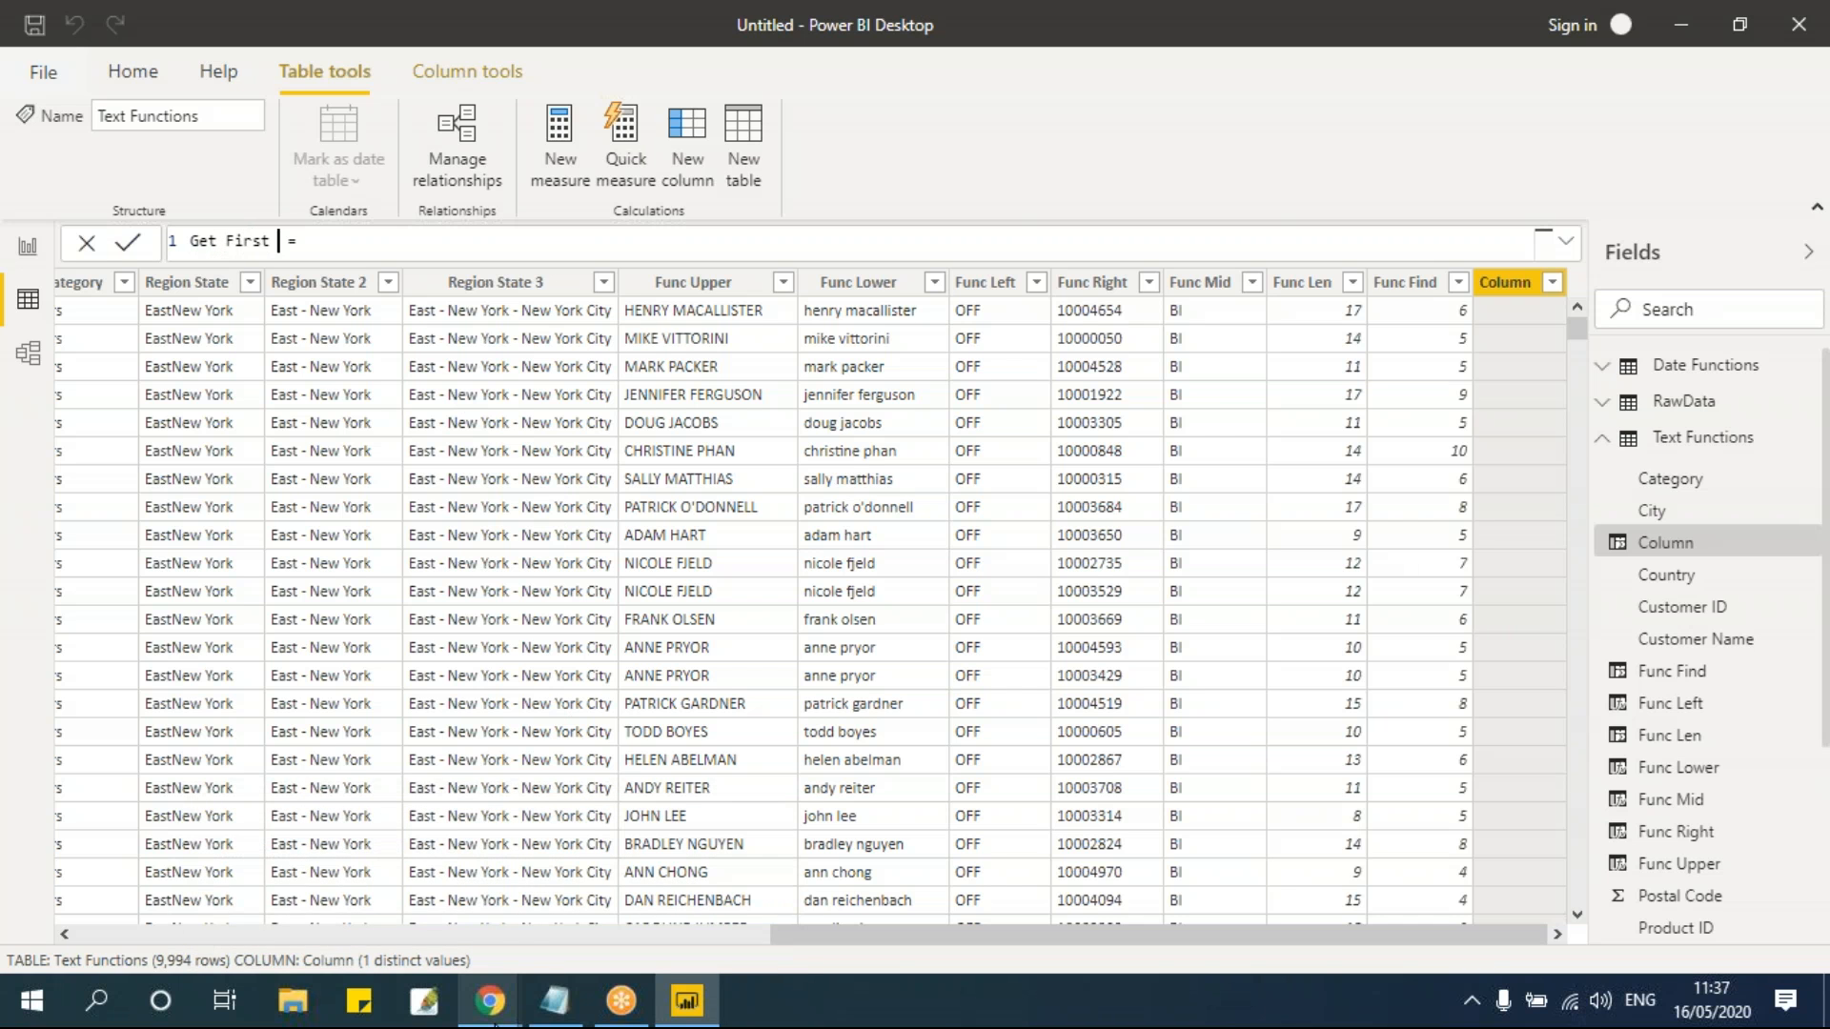
pyautogui.write('Name')
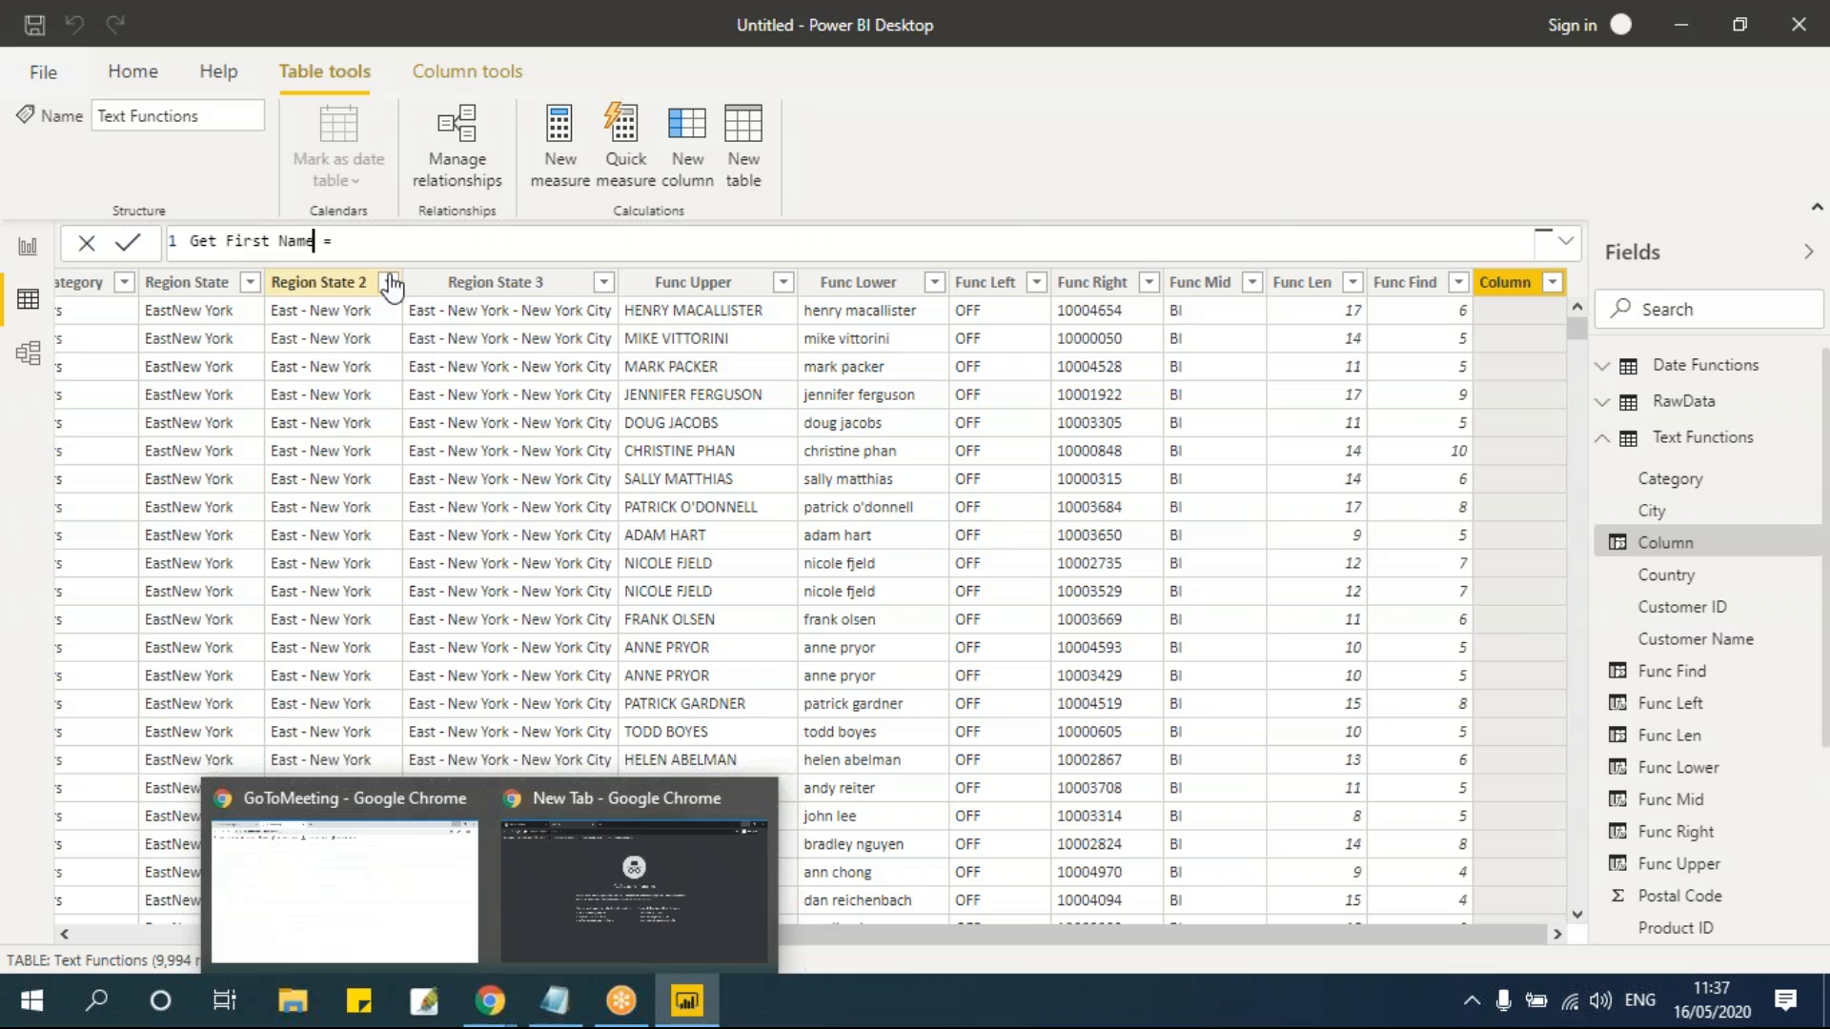
# Step: Write the Get First Name formula as LEFT of 'Text Functions'[Customer Name] with 5 characters and commit it
pyautogui.click(340, 240)
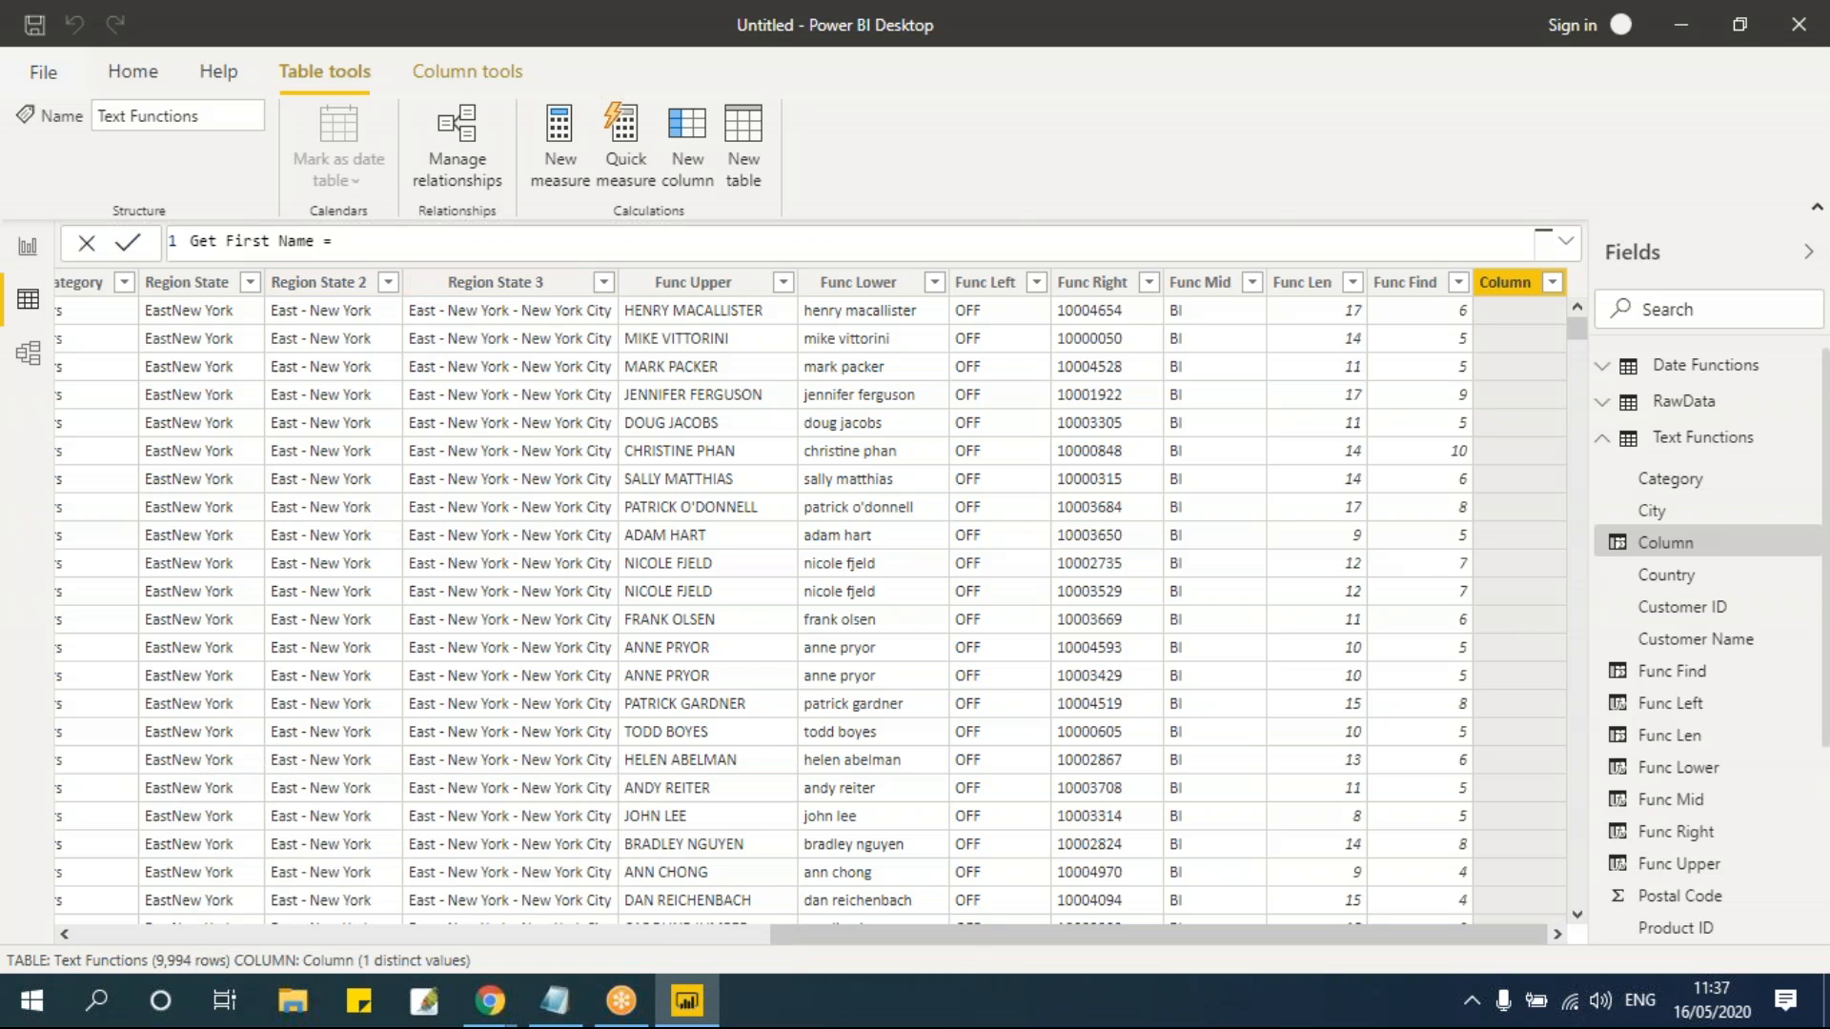
pyautogui.write('left')
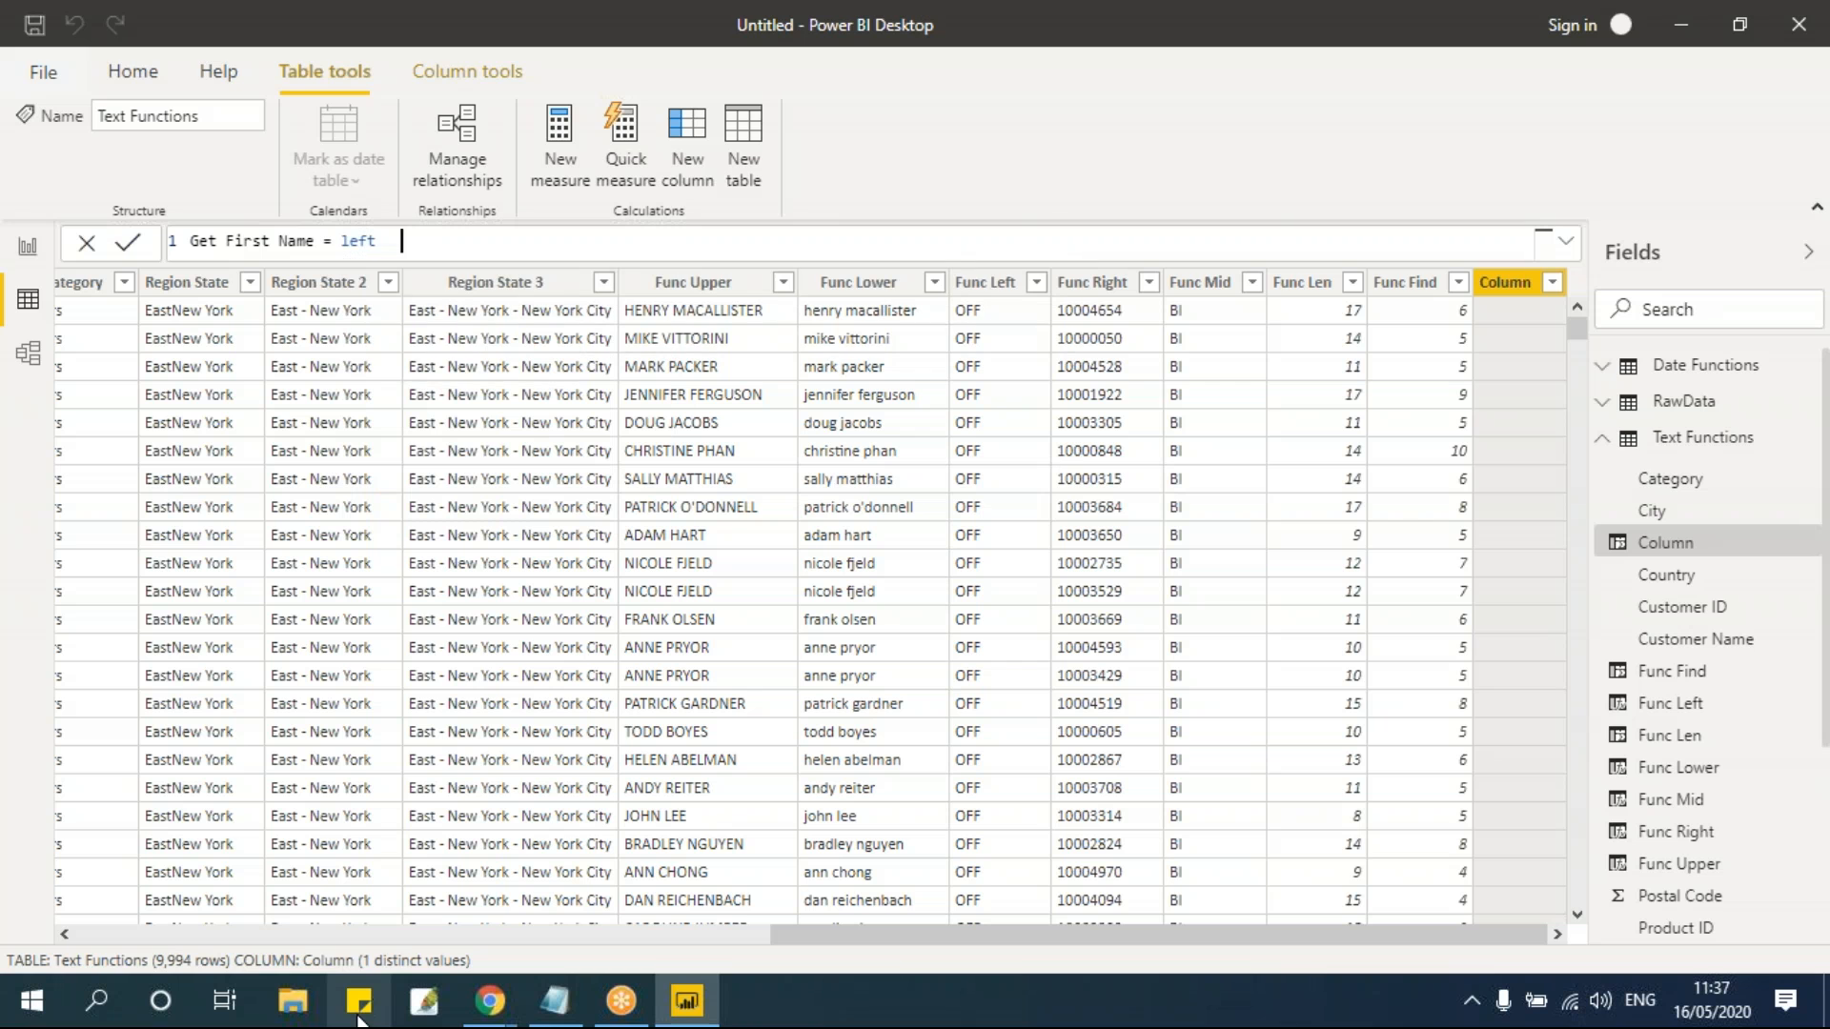
pyautogui.press('BackSpace')
pyautogui.press('BackSpace')
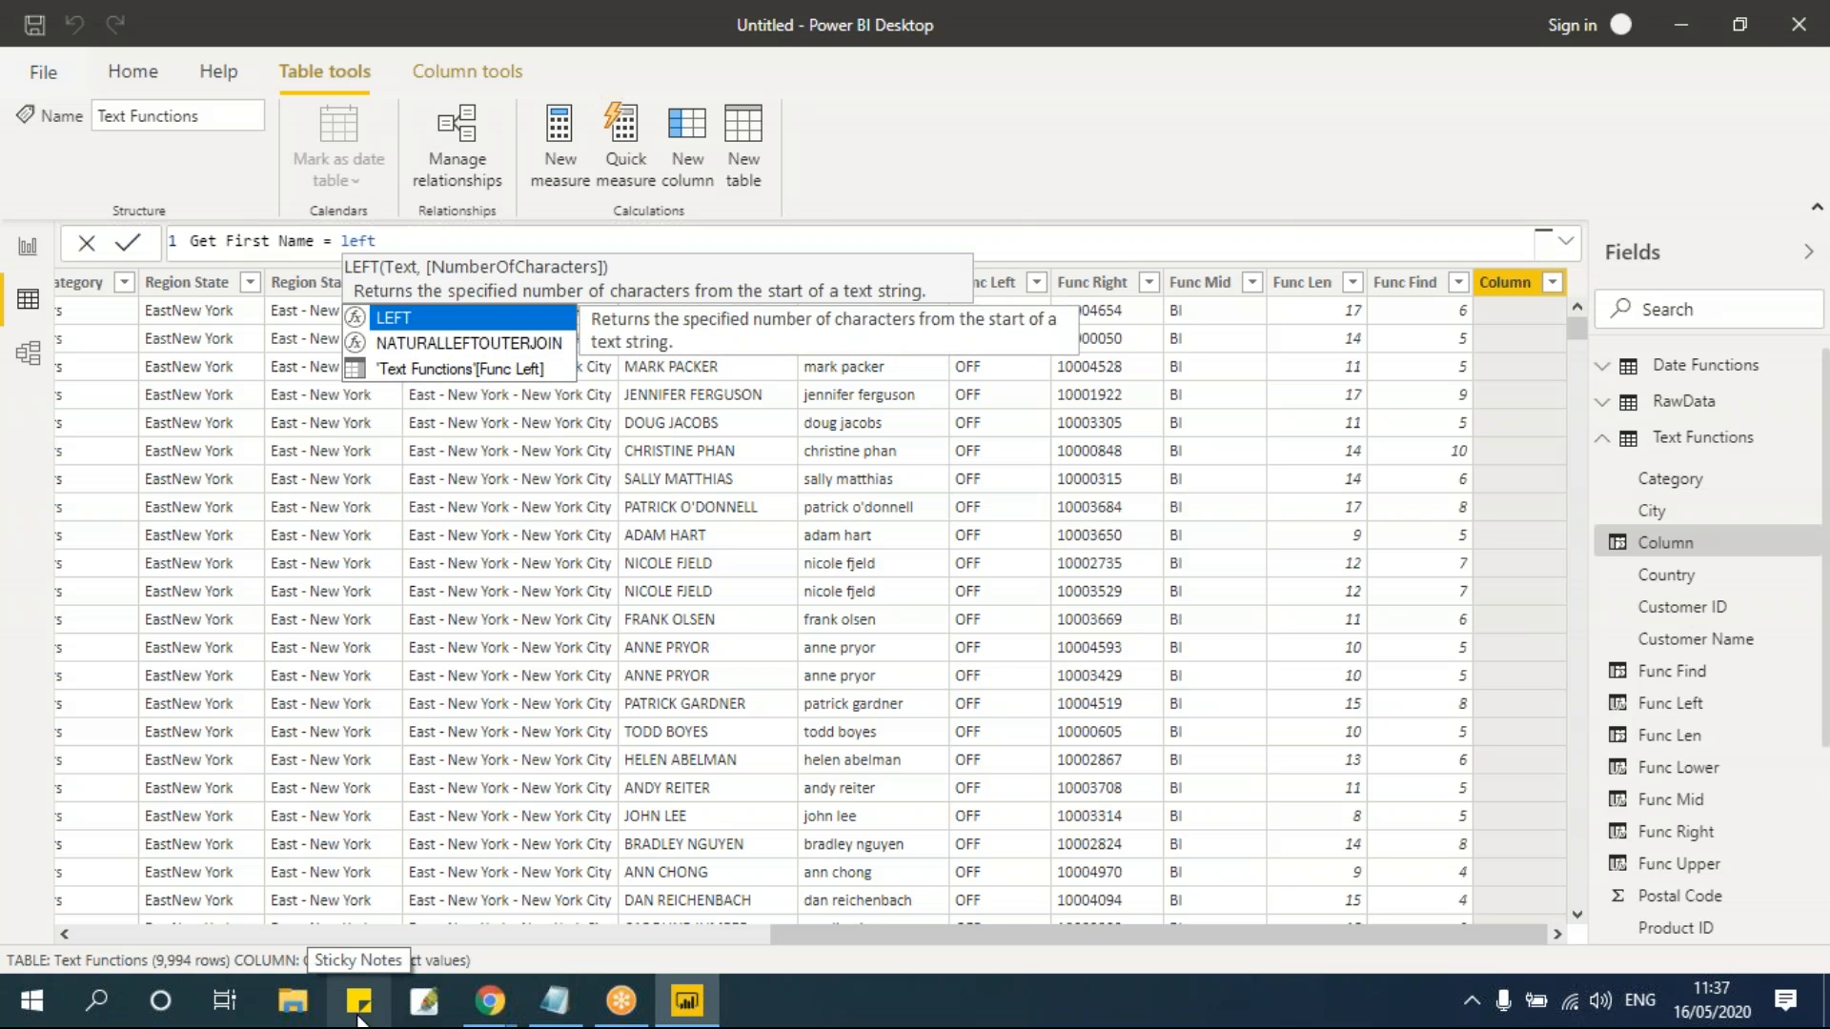
pyautogui.press('Tab')
pyautogui.write('cu')
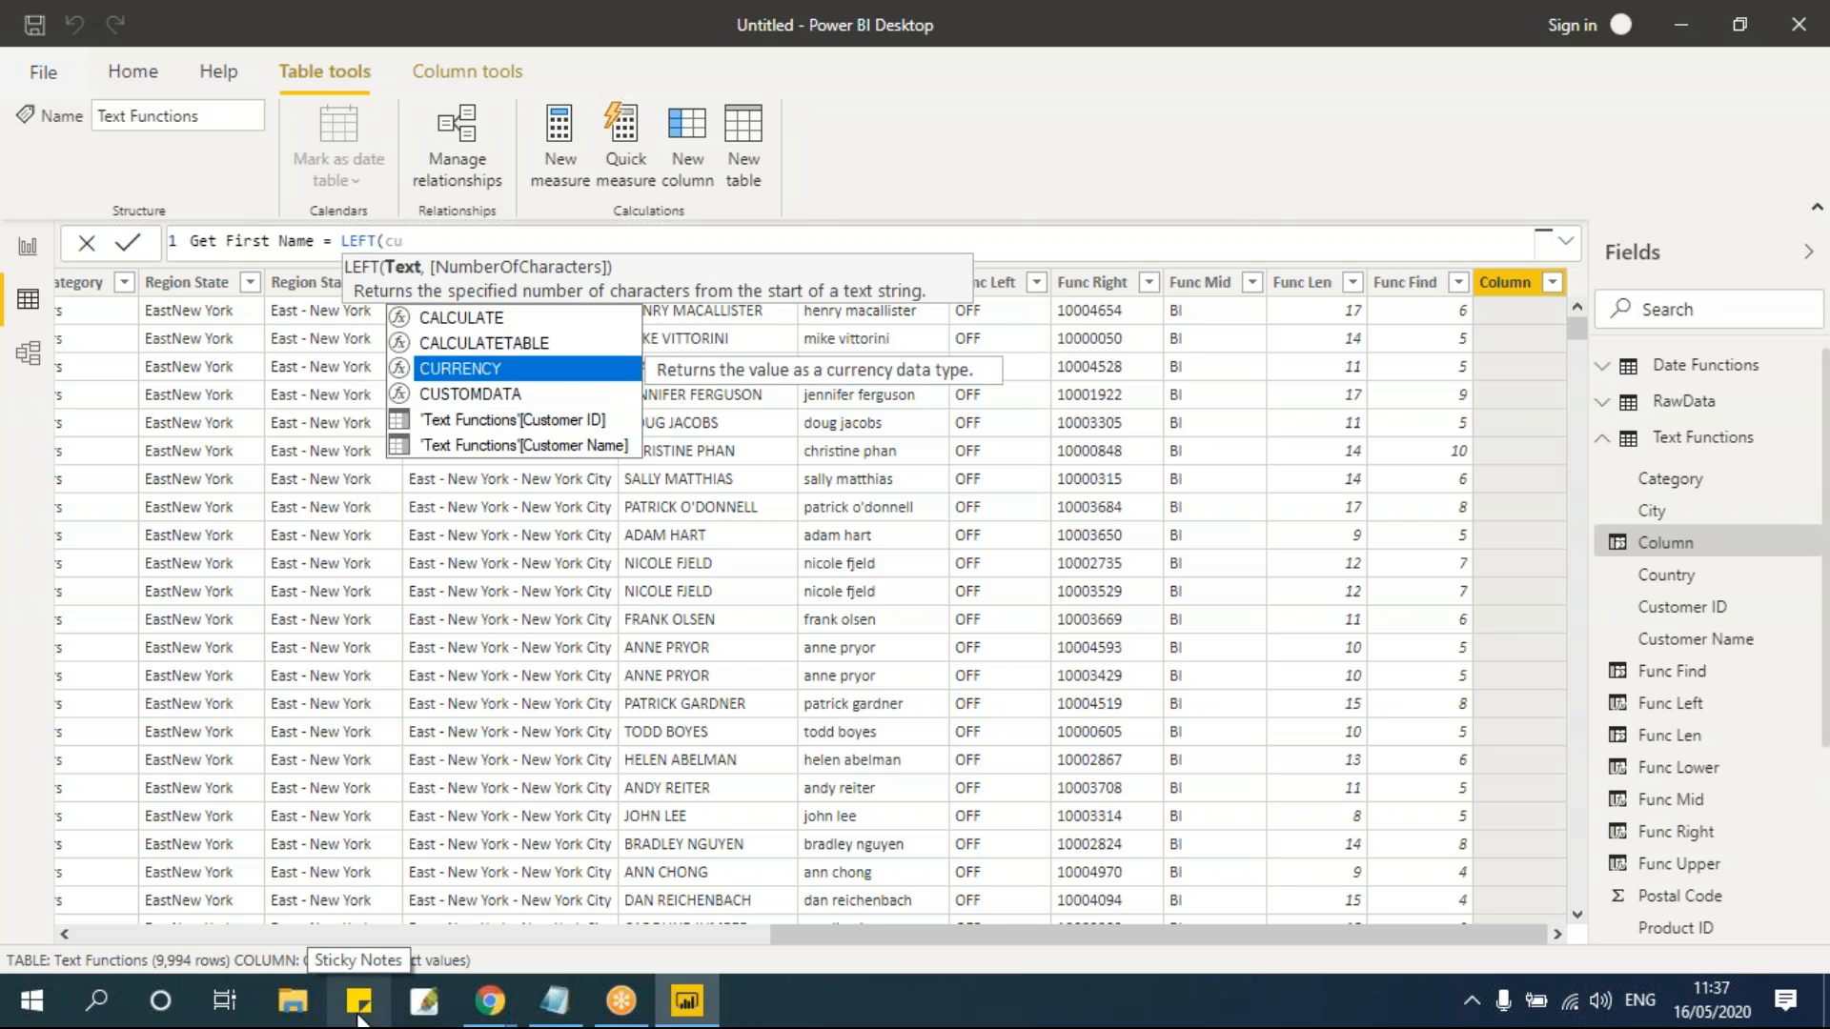
pyautogui.press('Down')
pyautogui.press('Down')
pyautogui.press('Down')
pyautogui.press('Tab')
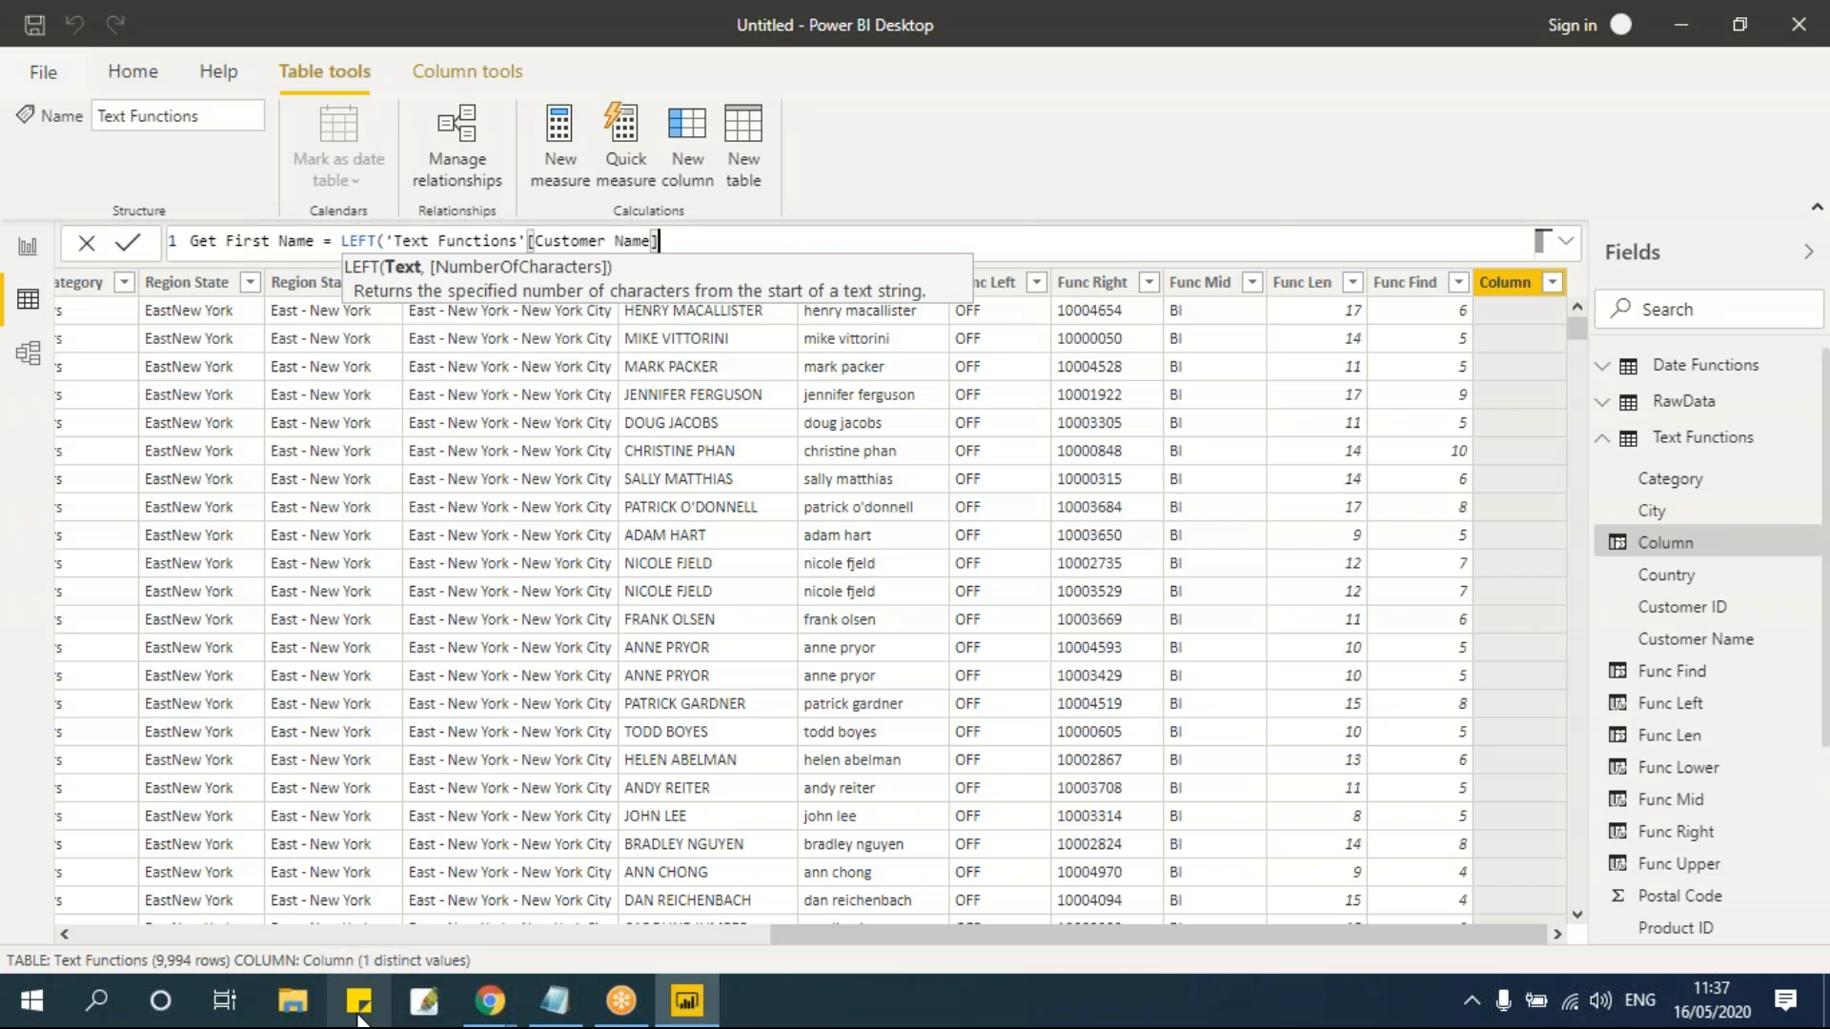
pyautogui.write(',5)')
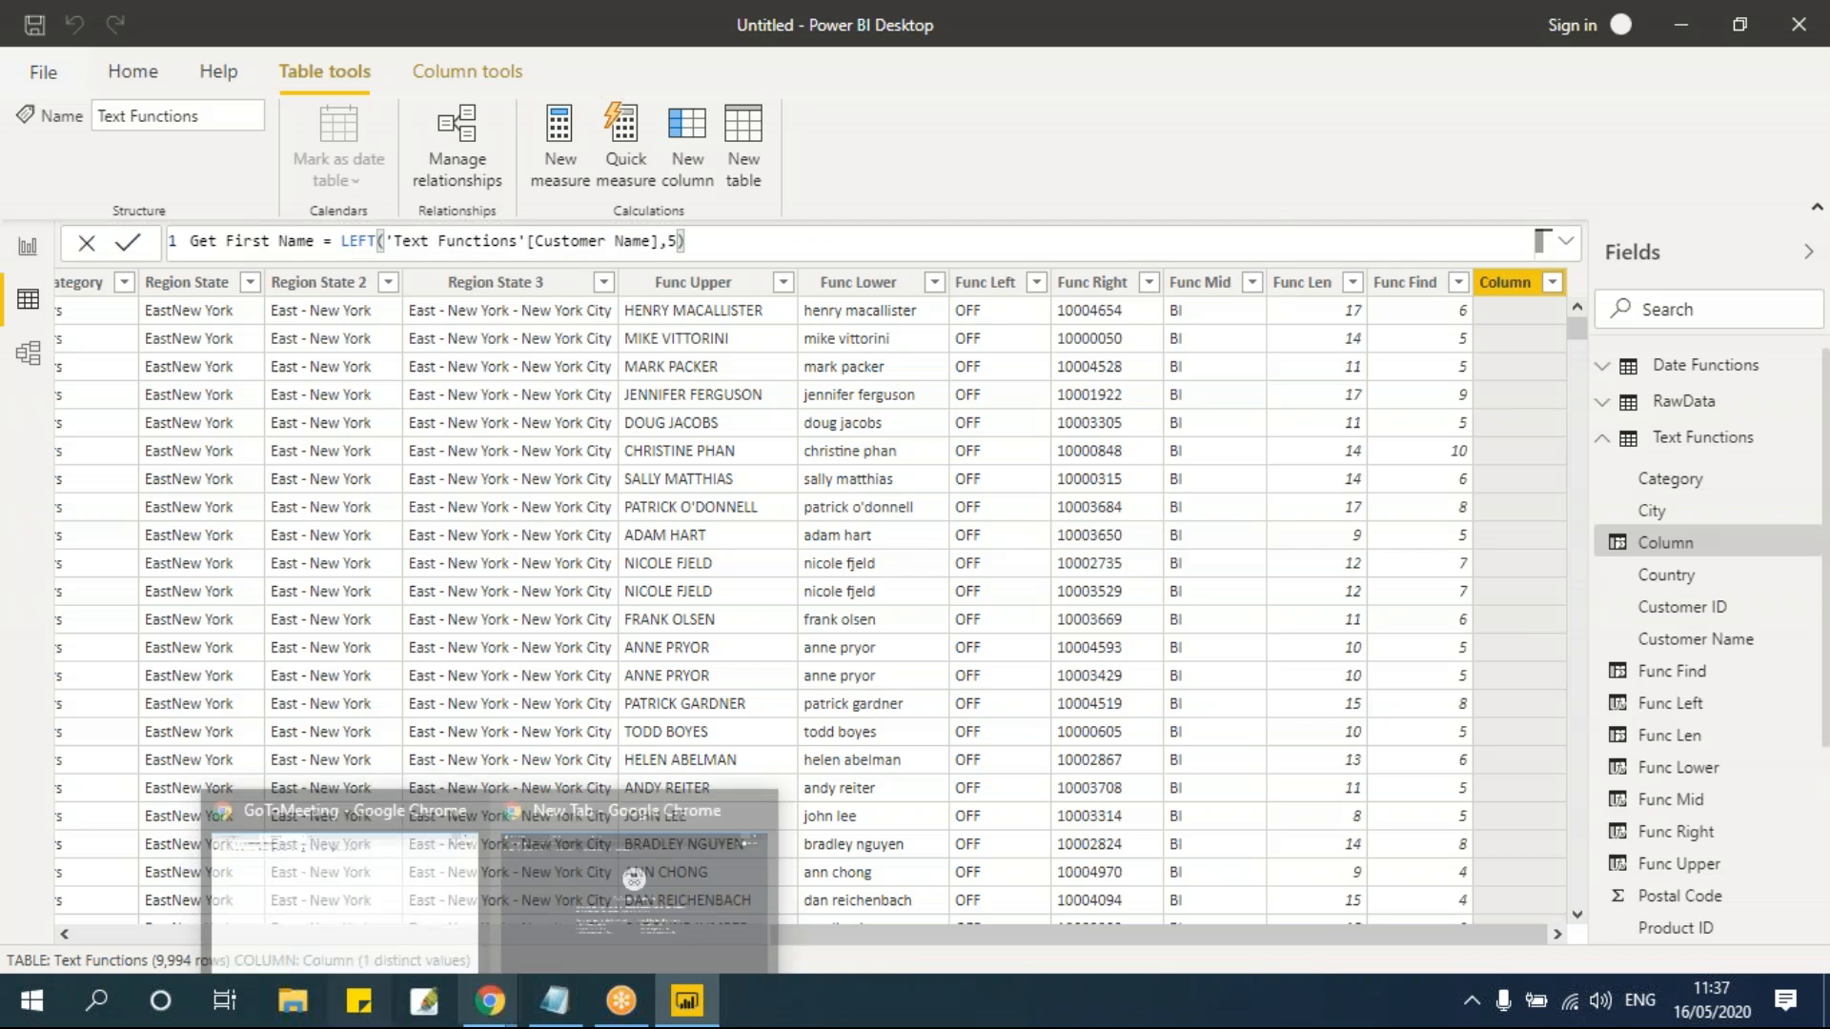
pyautogui.press('Return')
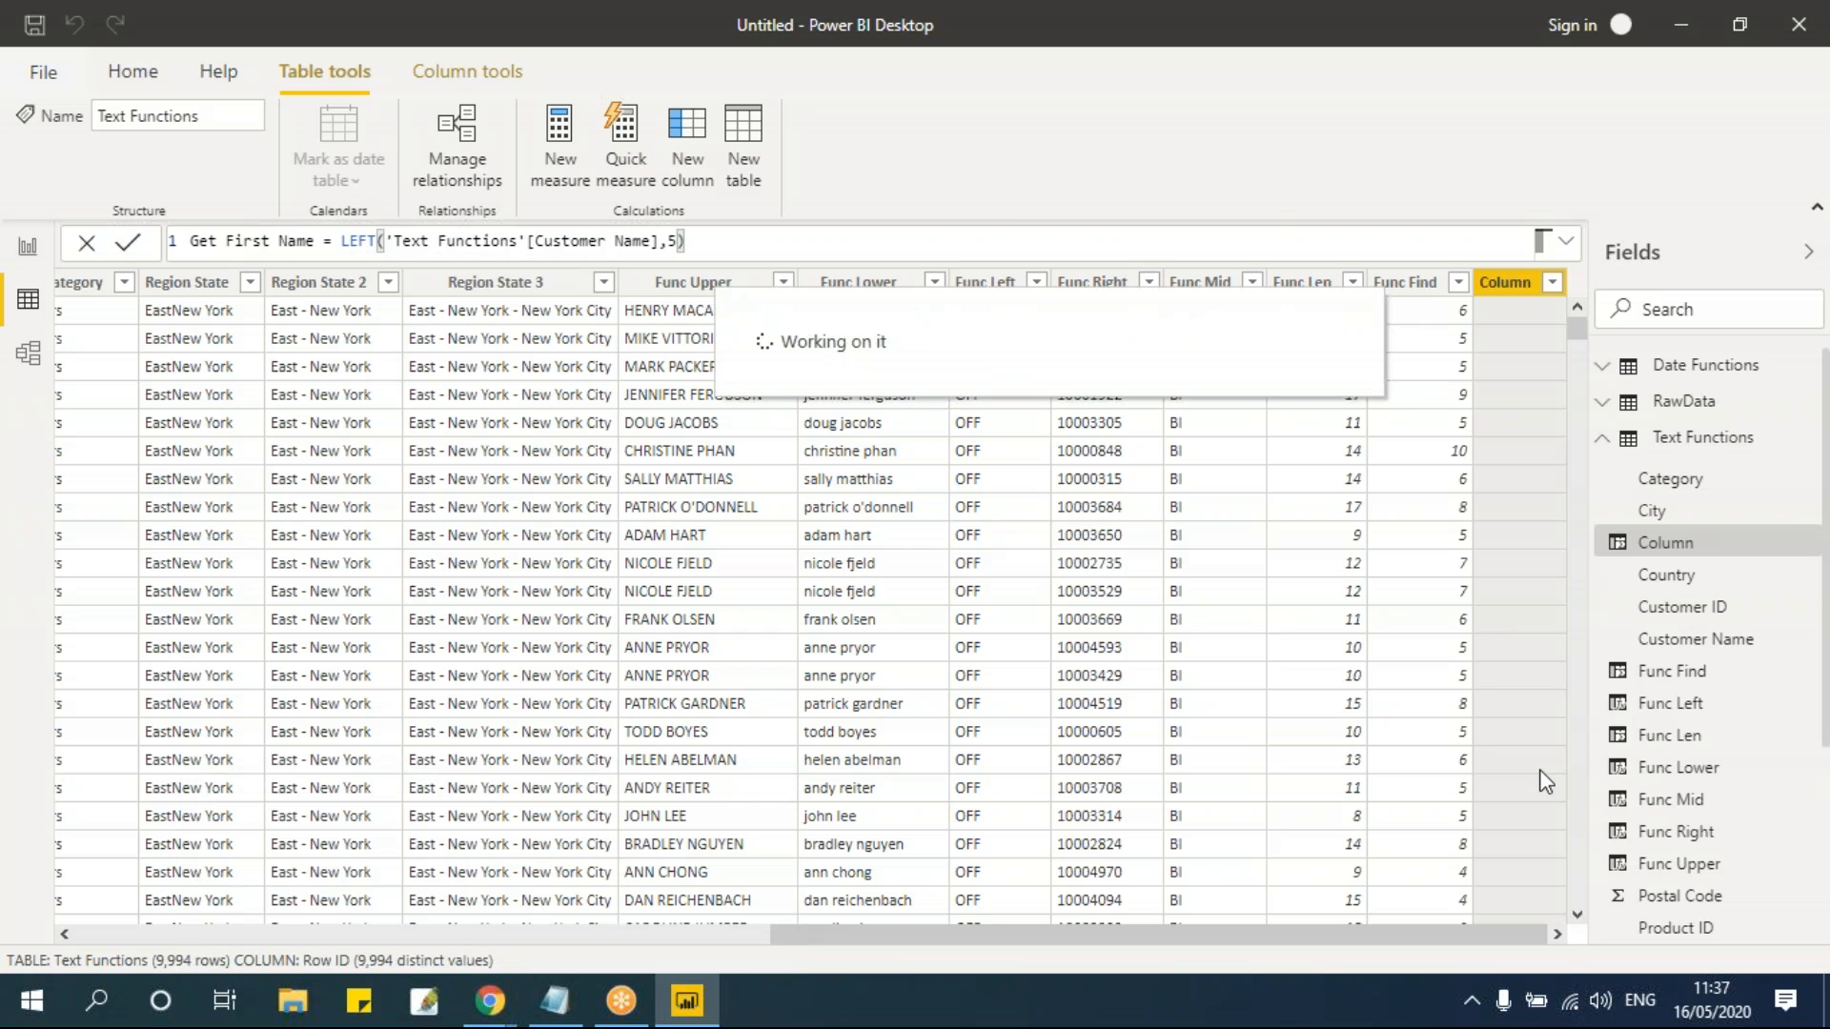
# Step: Examine the Get First Name column's values for first names shorter or longer than the extracted text
pyautogui.click(1555, 935)
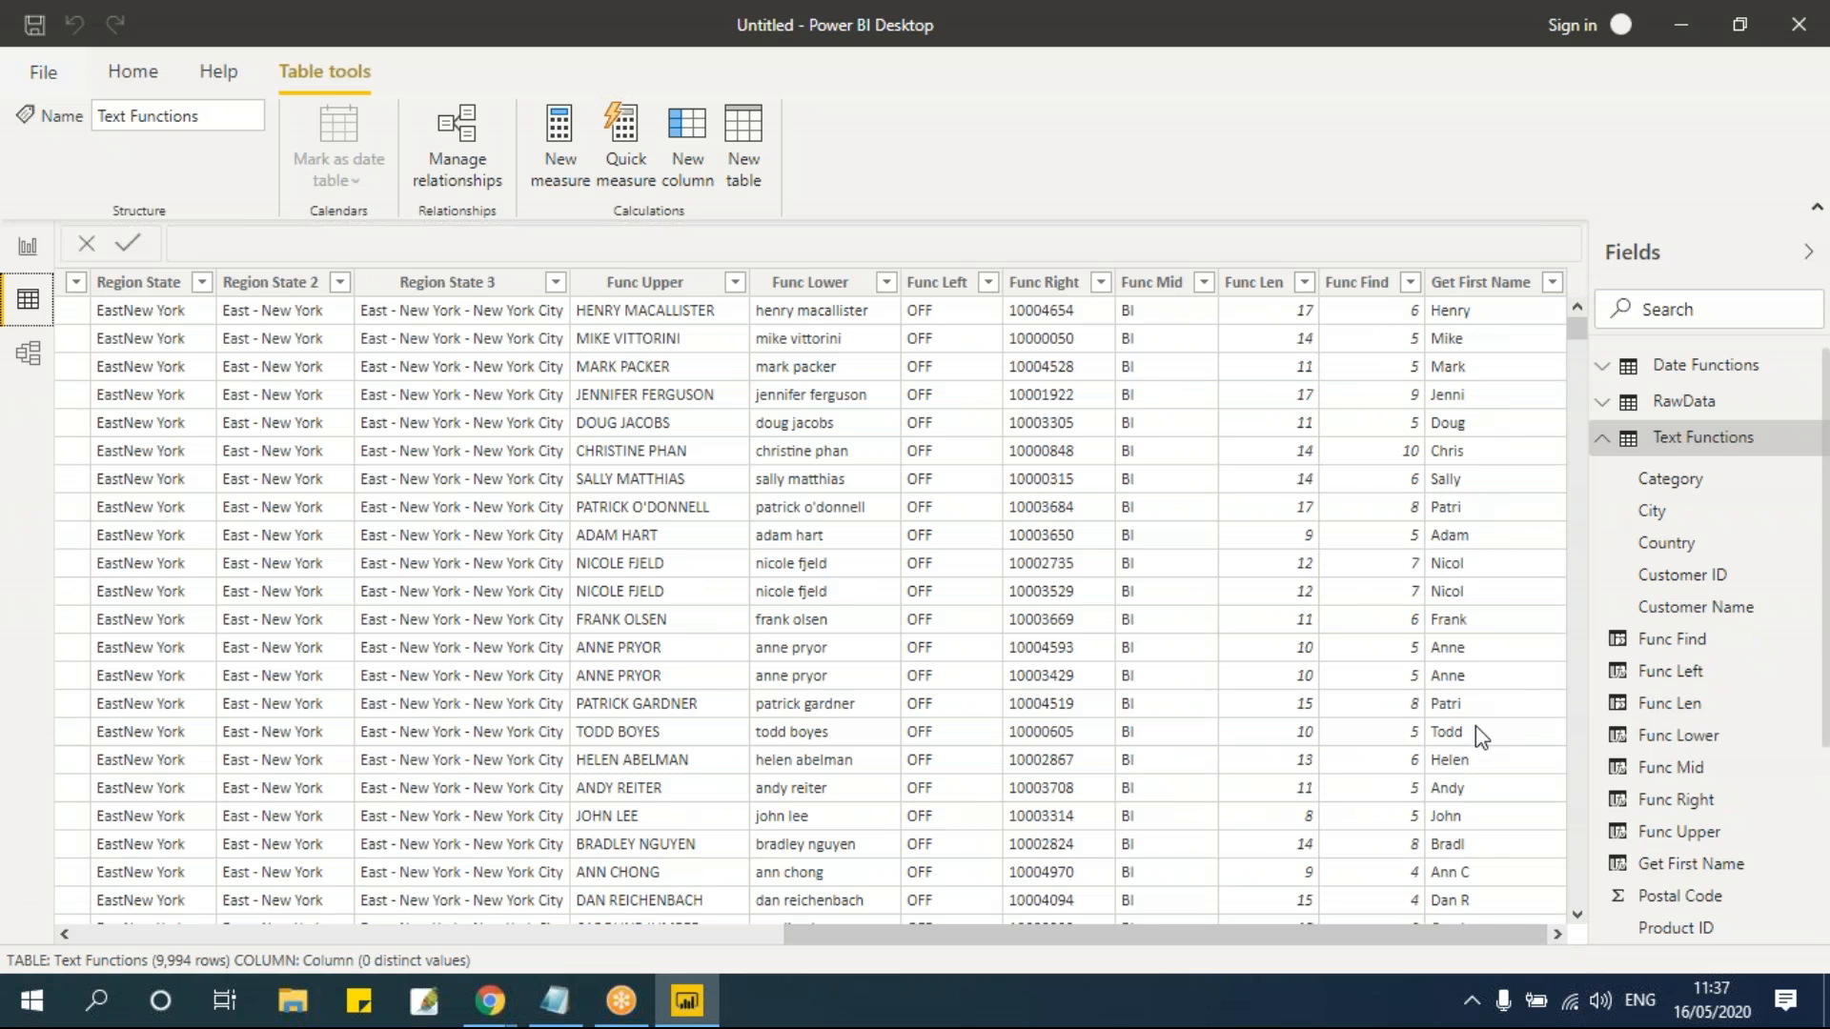
pyautogui.scroll(-1, 1480, 736)
pyautogui.scroll(-10, 1480, 735)
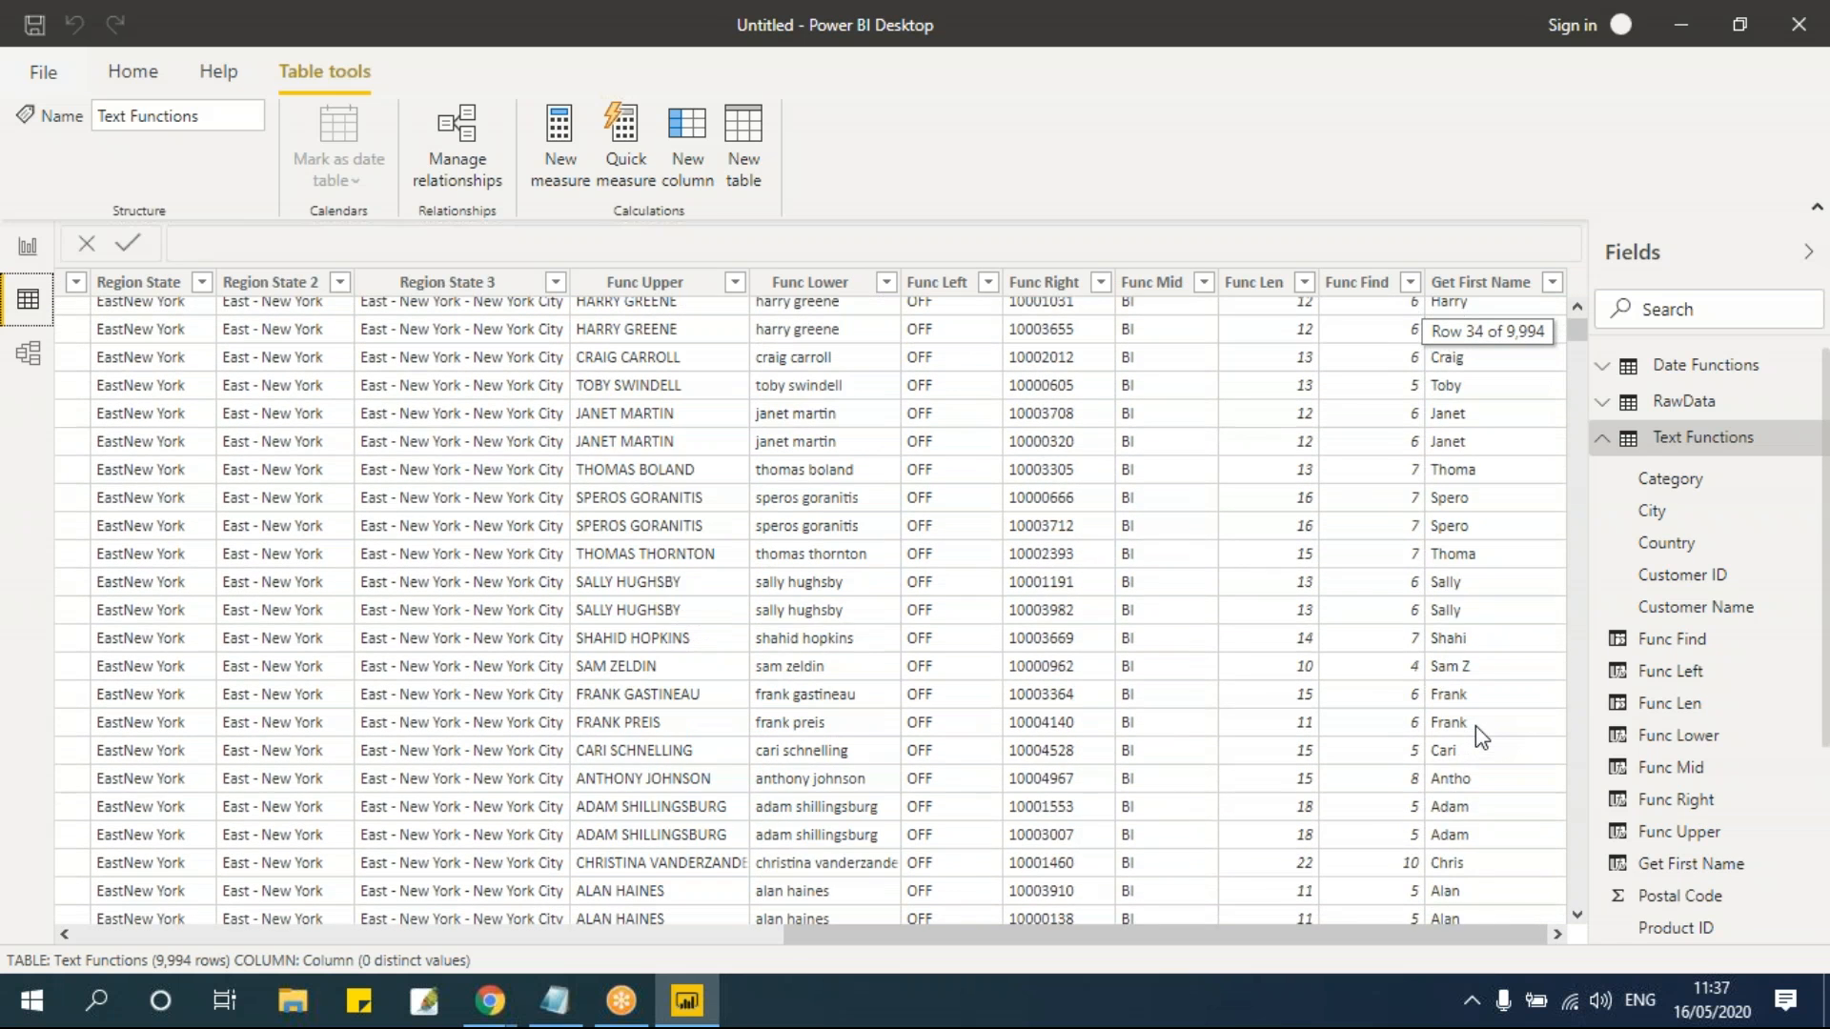
pyautogui.scroll(3, 1477, 736)
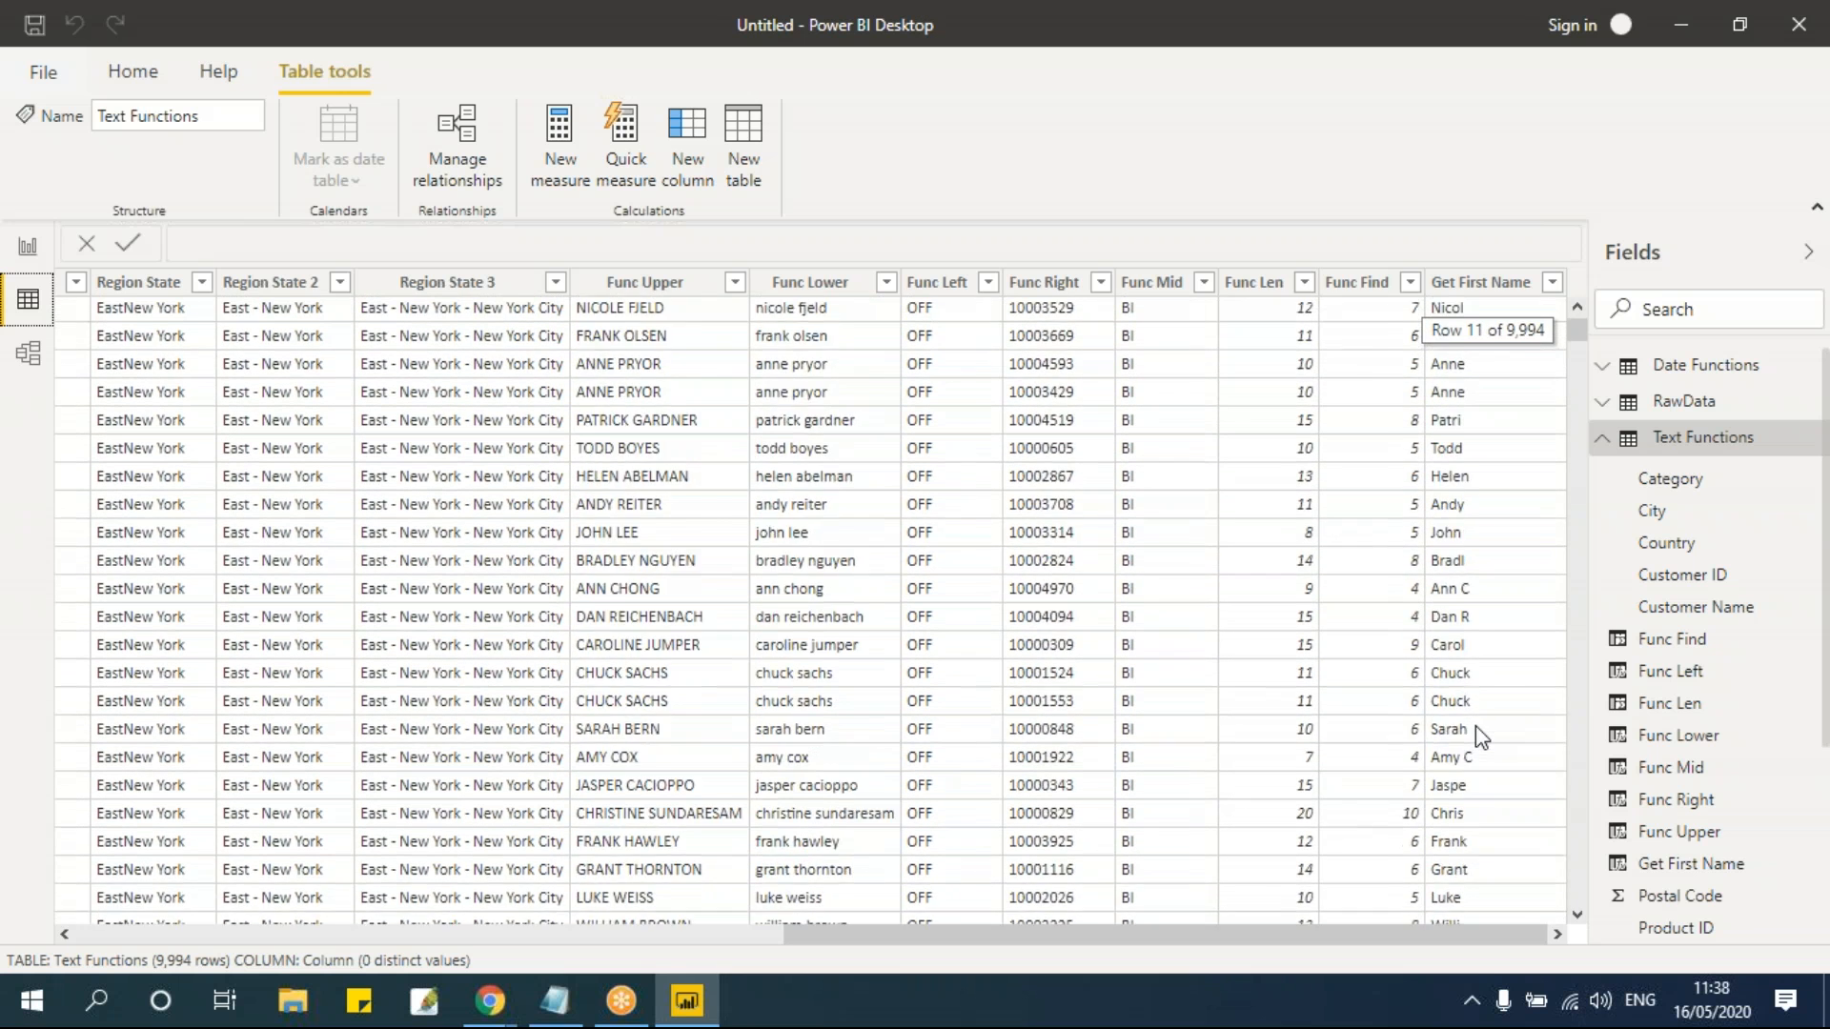
pyautogui.scroll(-2, 1477, 736)
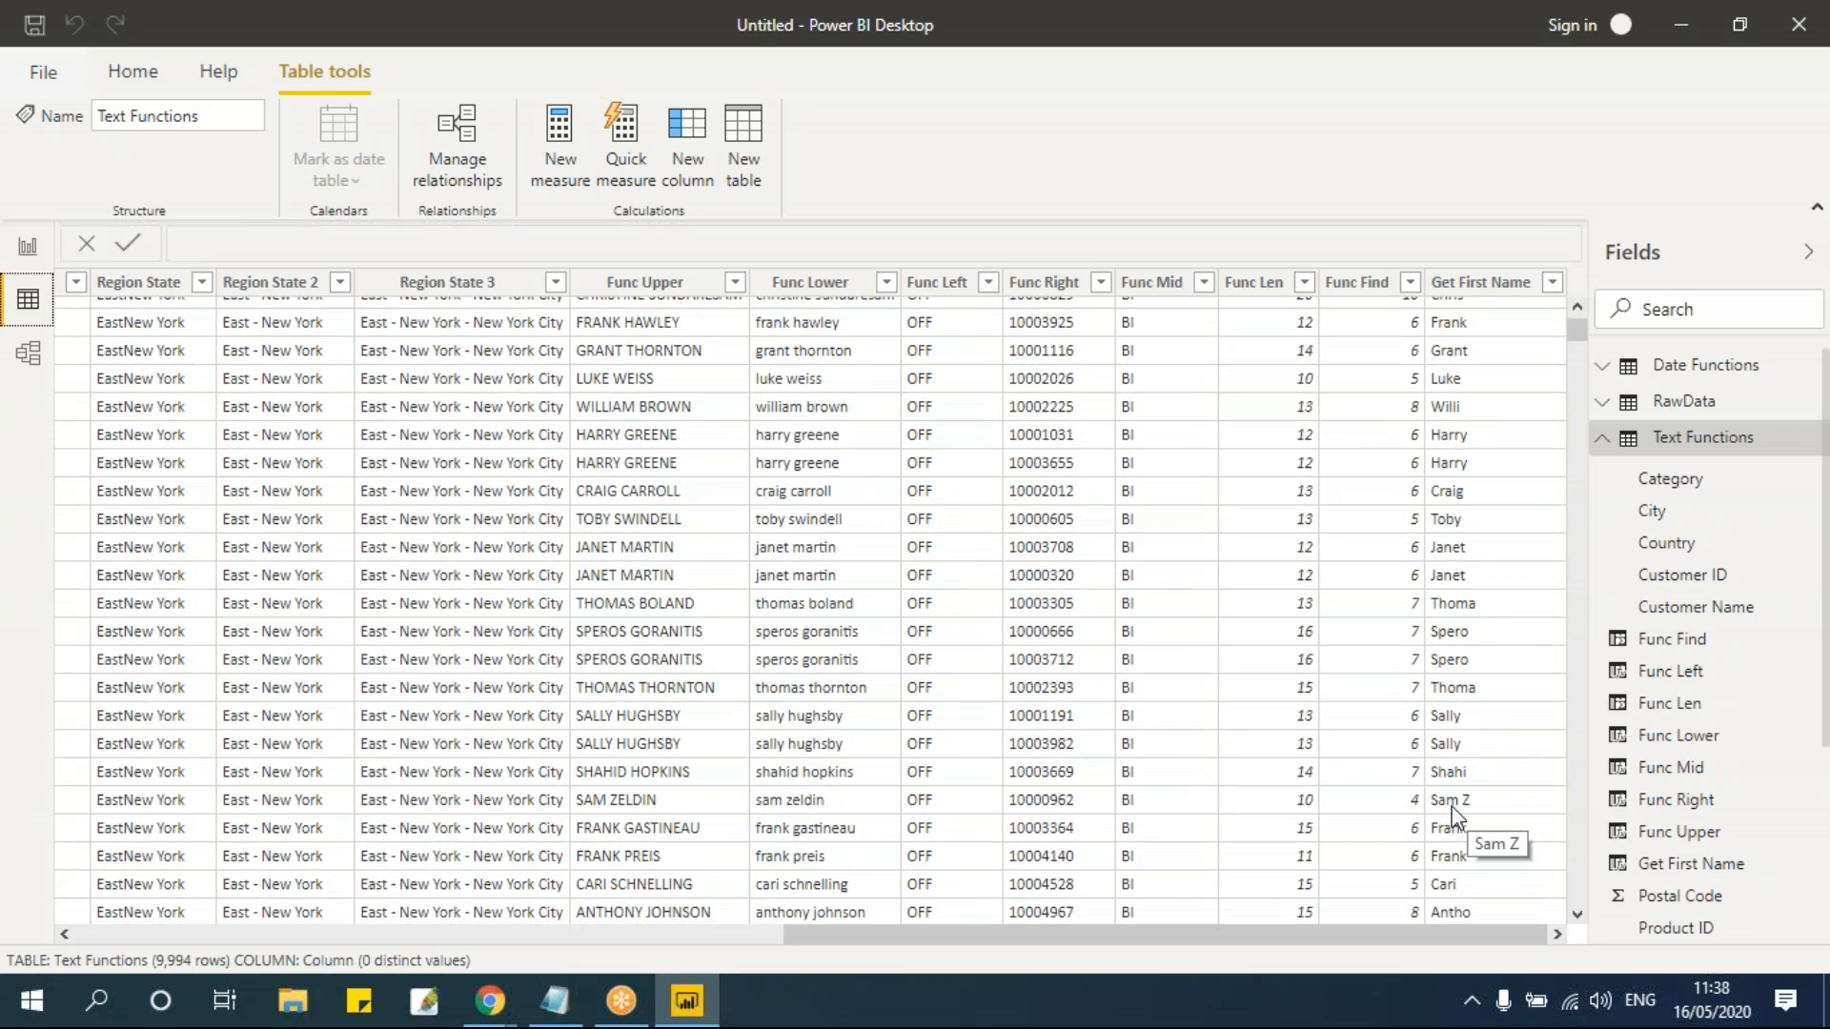
pyautogui.scroll(3, 1461, 805)
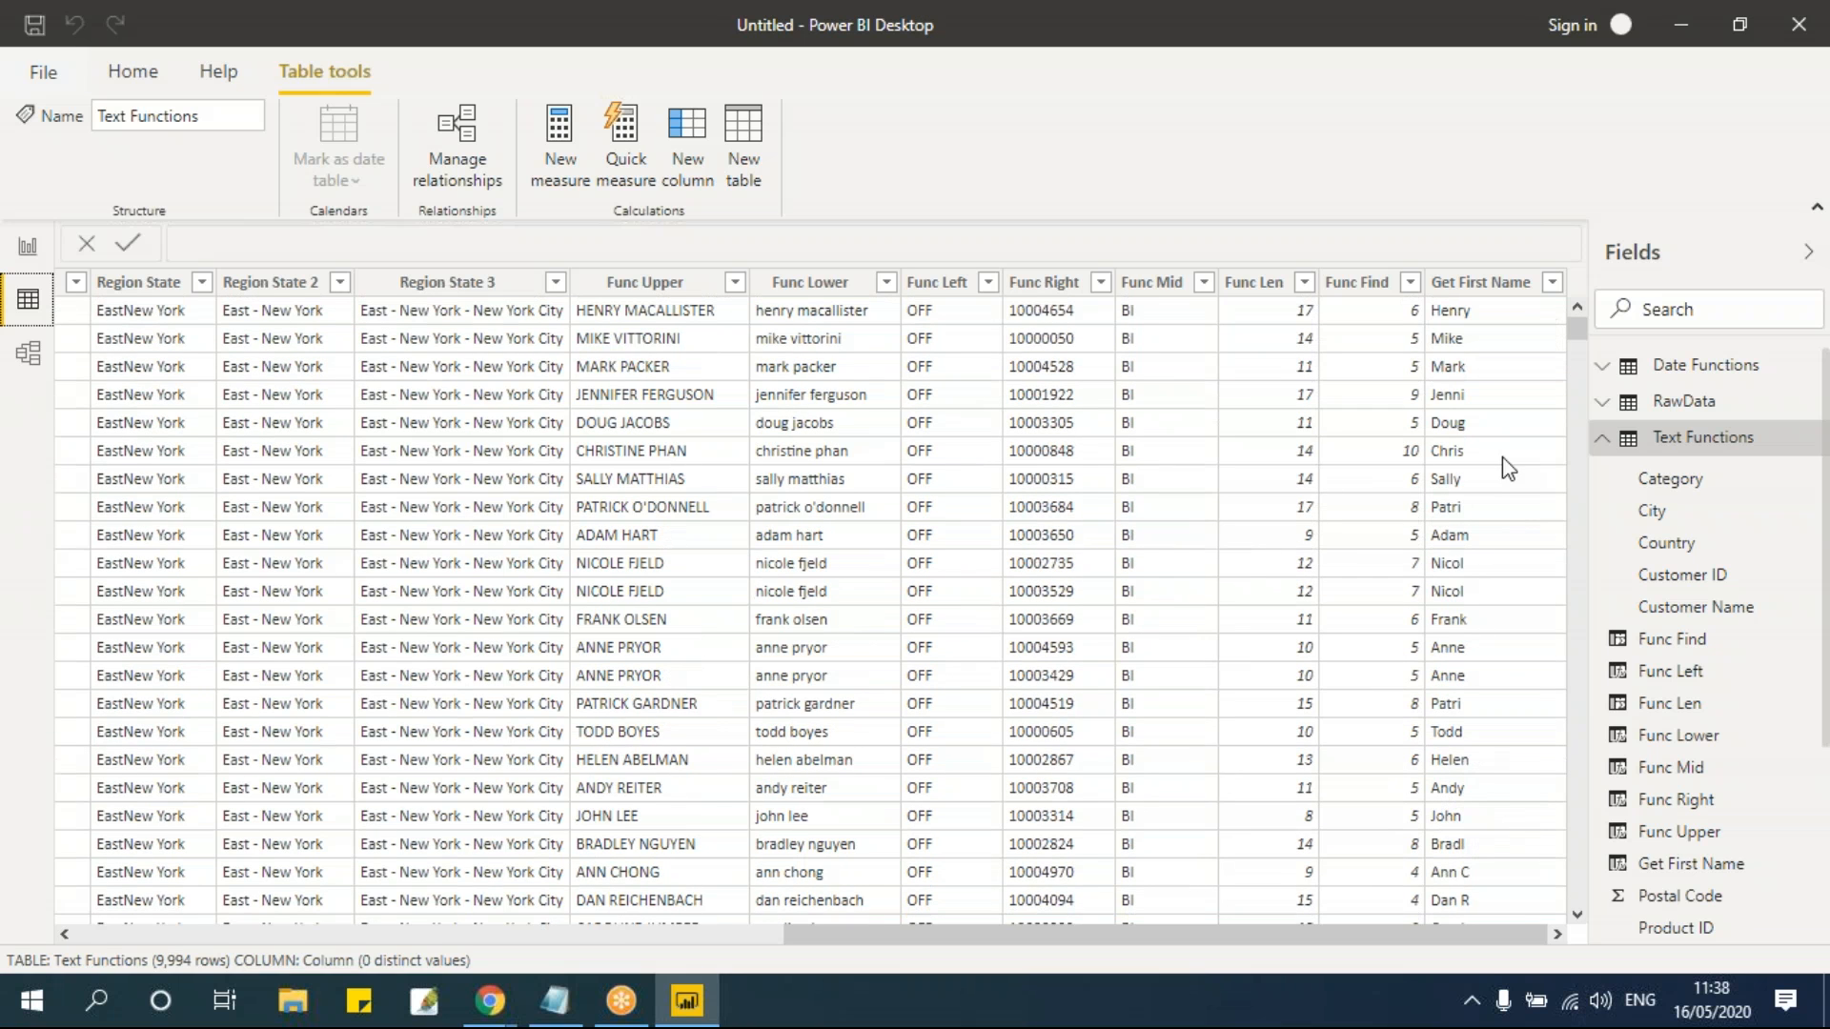
# Step: In the Get First Name formula, replace the fixed 5 characters with 'Text Functions'[Func Find] and commit it
pyautogui.click(1480, 282)
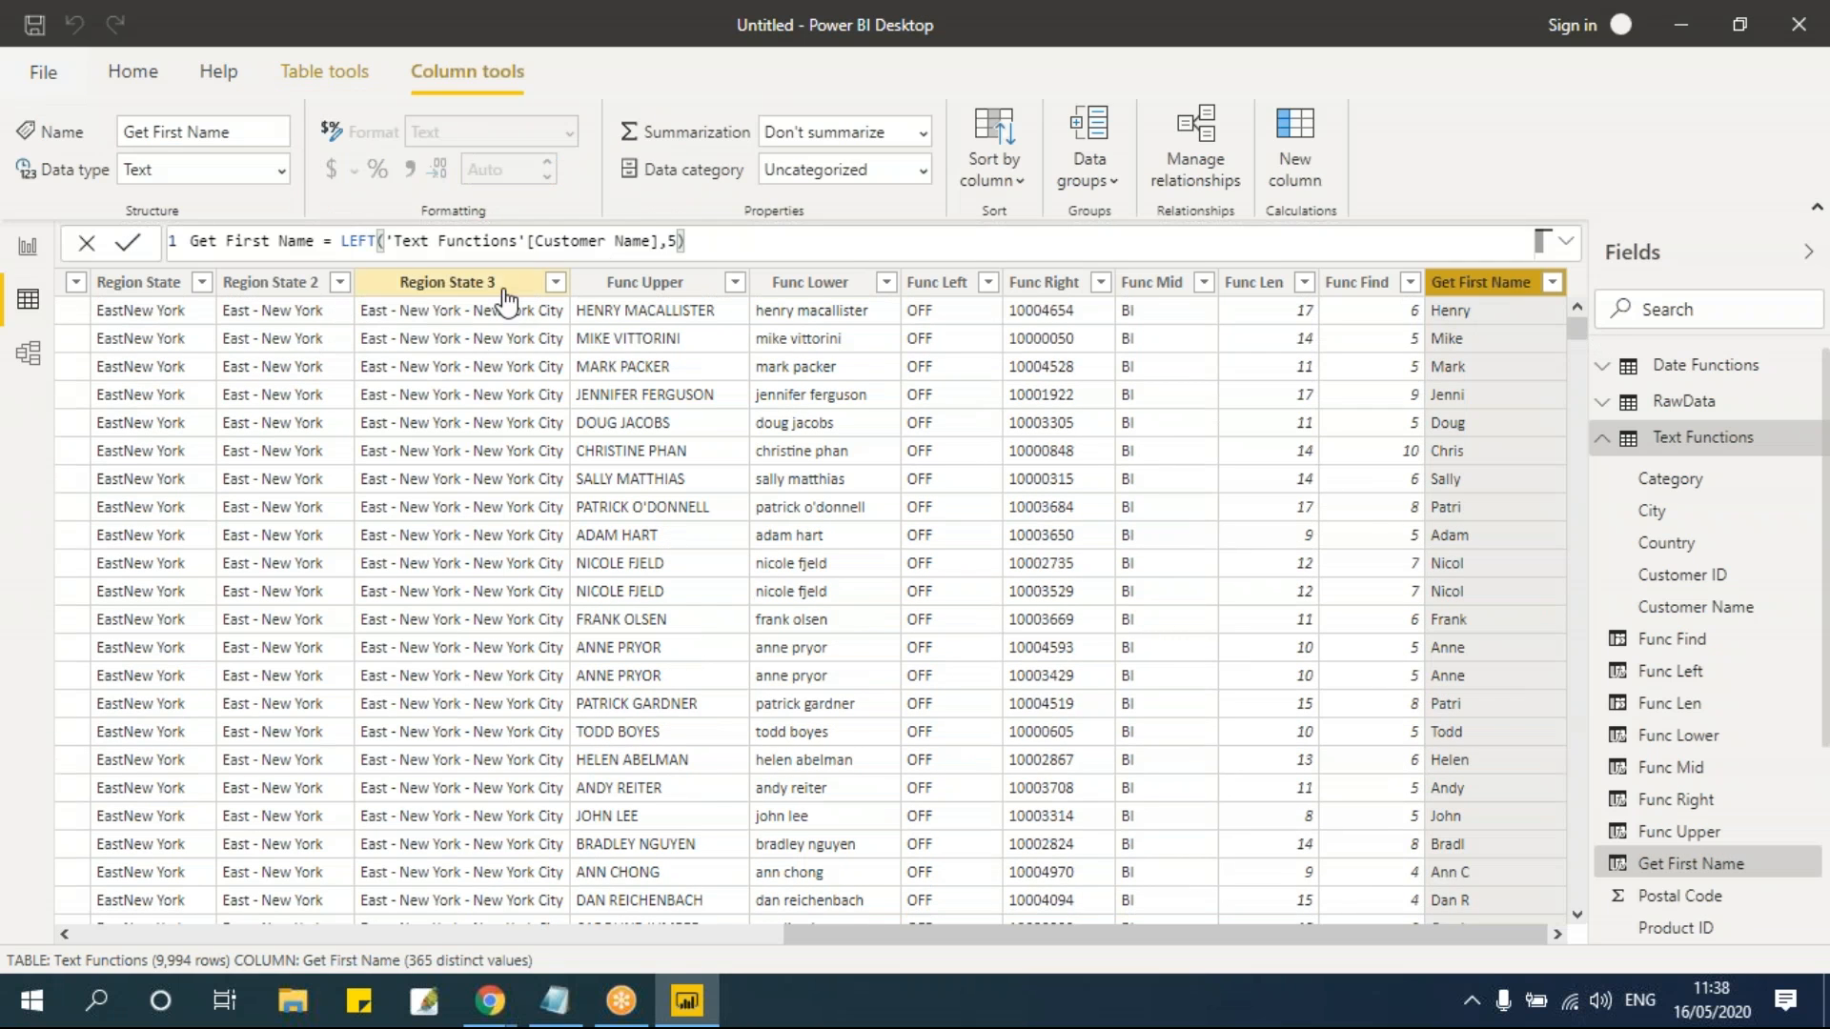
pyautogui.write('5')
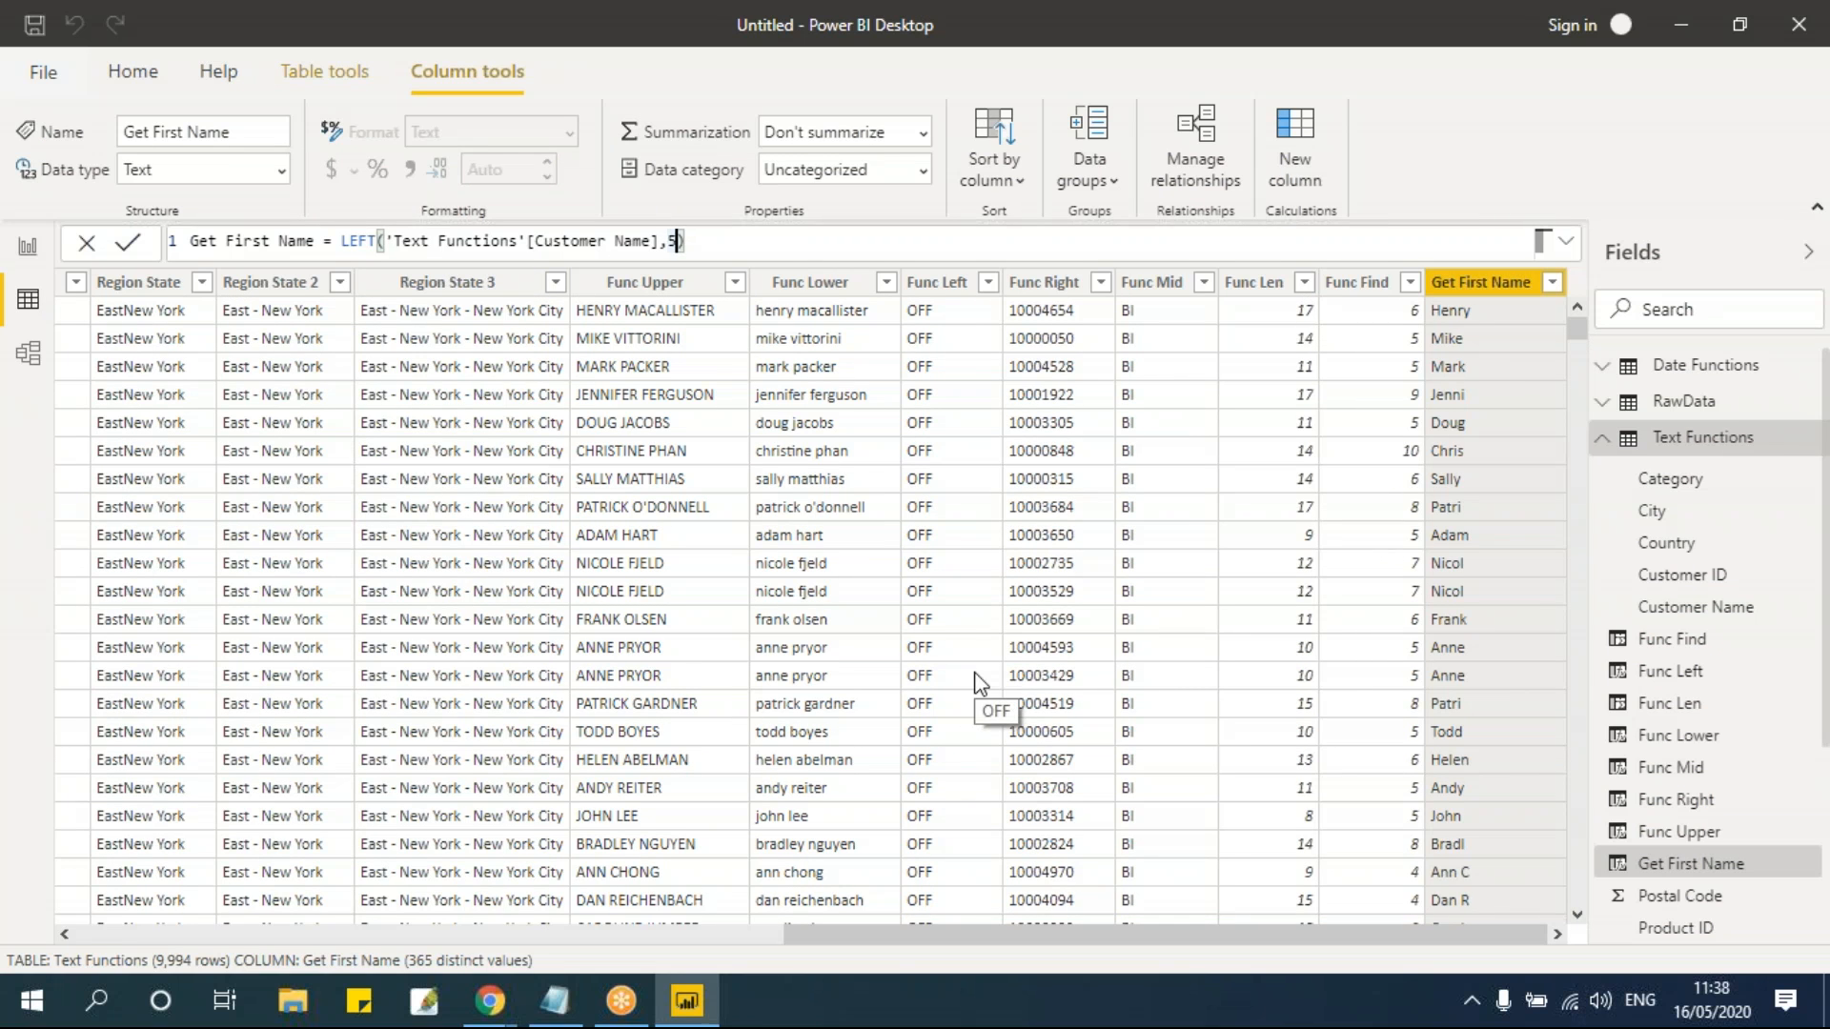
pyautogui.press('BackSpace')
pyautogui.write('find')
pyautogui.press('Down')
pyautogui.press('Tab')
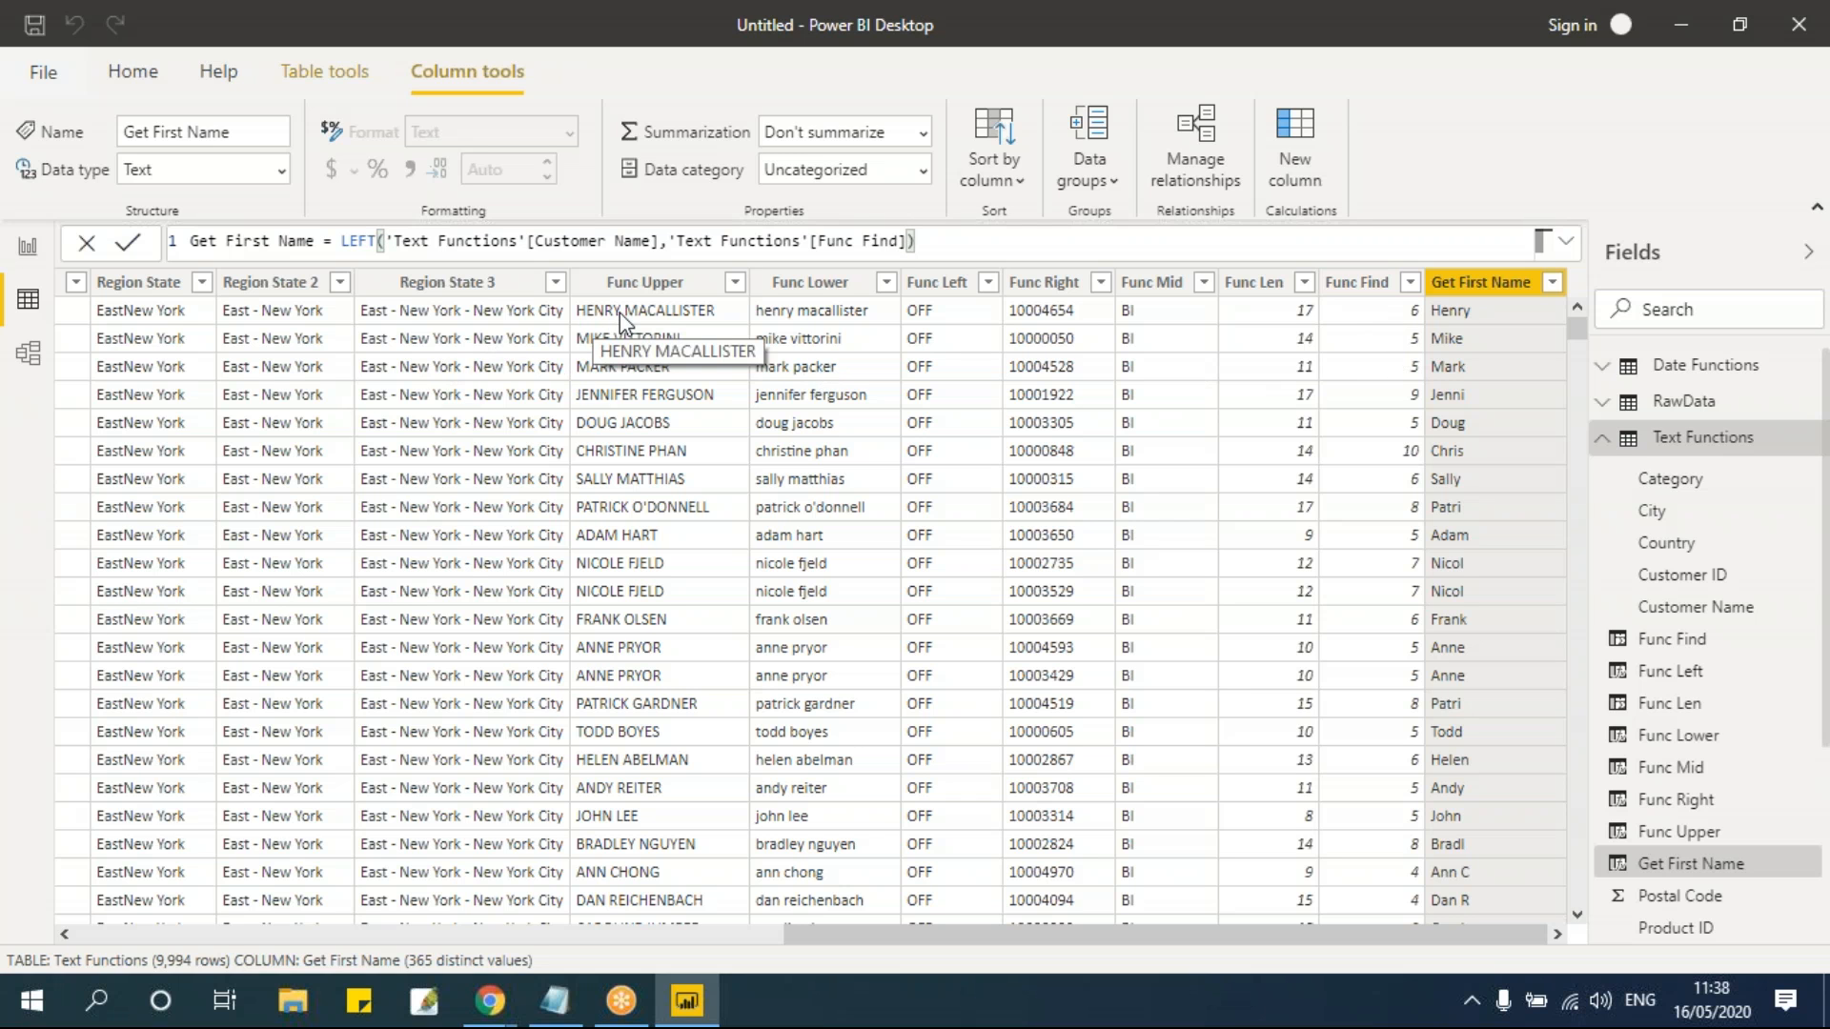
pyautogui.press('Return')
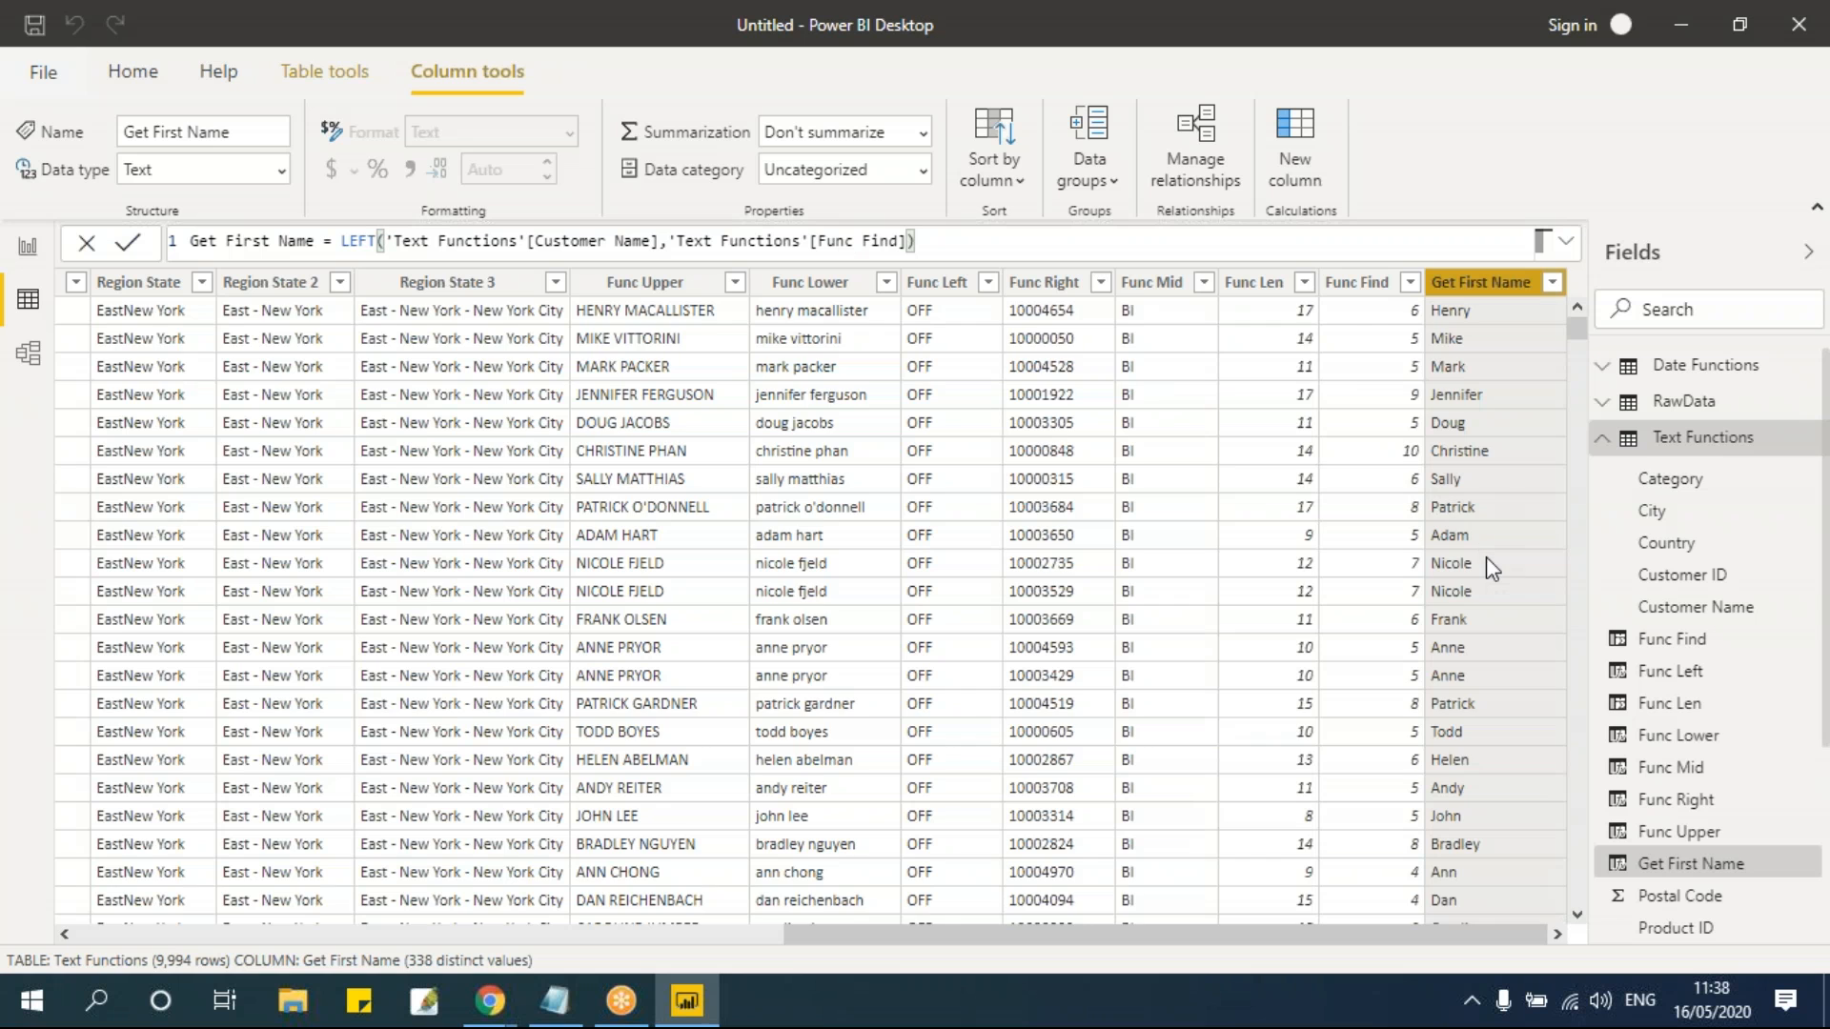
# Step: Check the Get First Name values down the table and review the formula of the Func Find column
pyautogui.scroll(-6, 1485, 557)
pyautogui.scroll(-7, 1484, 584)
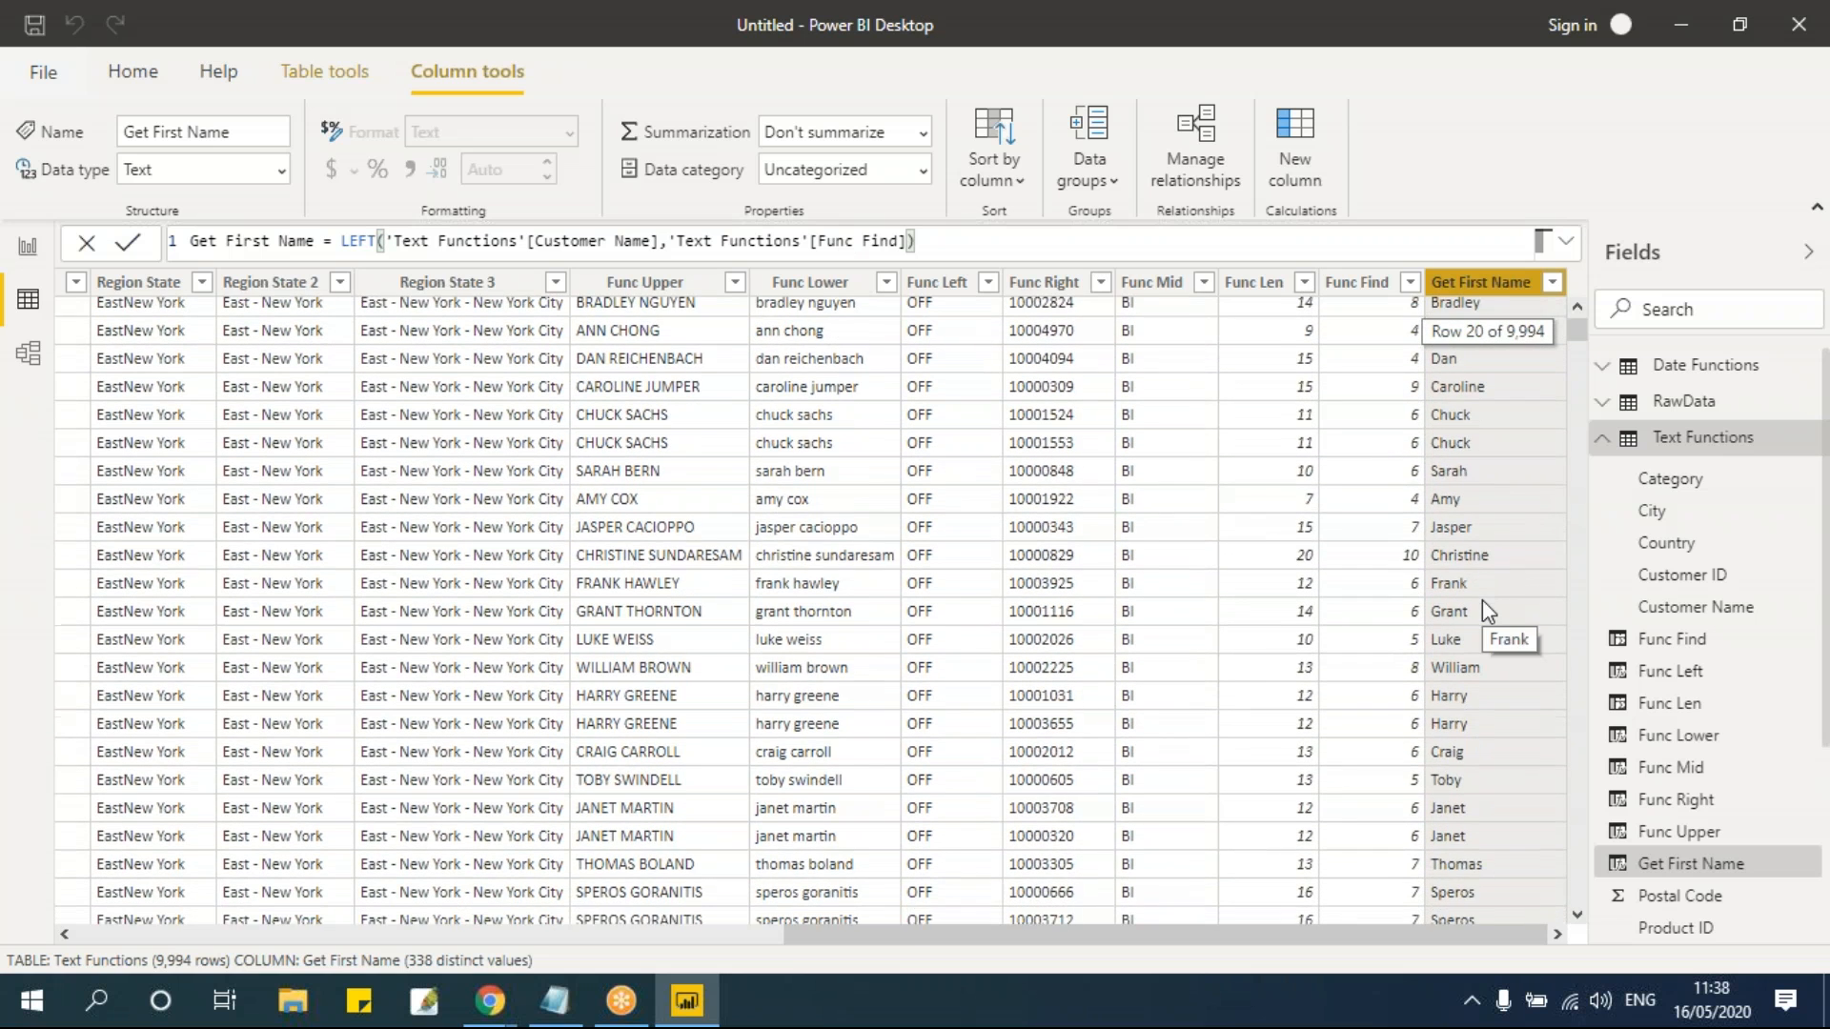
pyautogui.scroll(-1, 1483, 610)
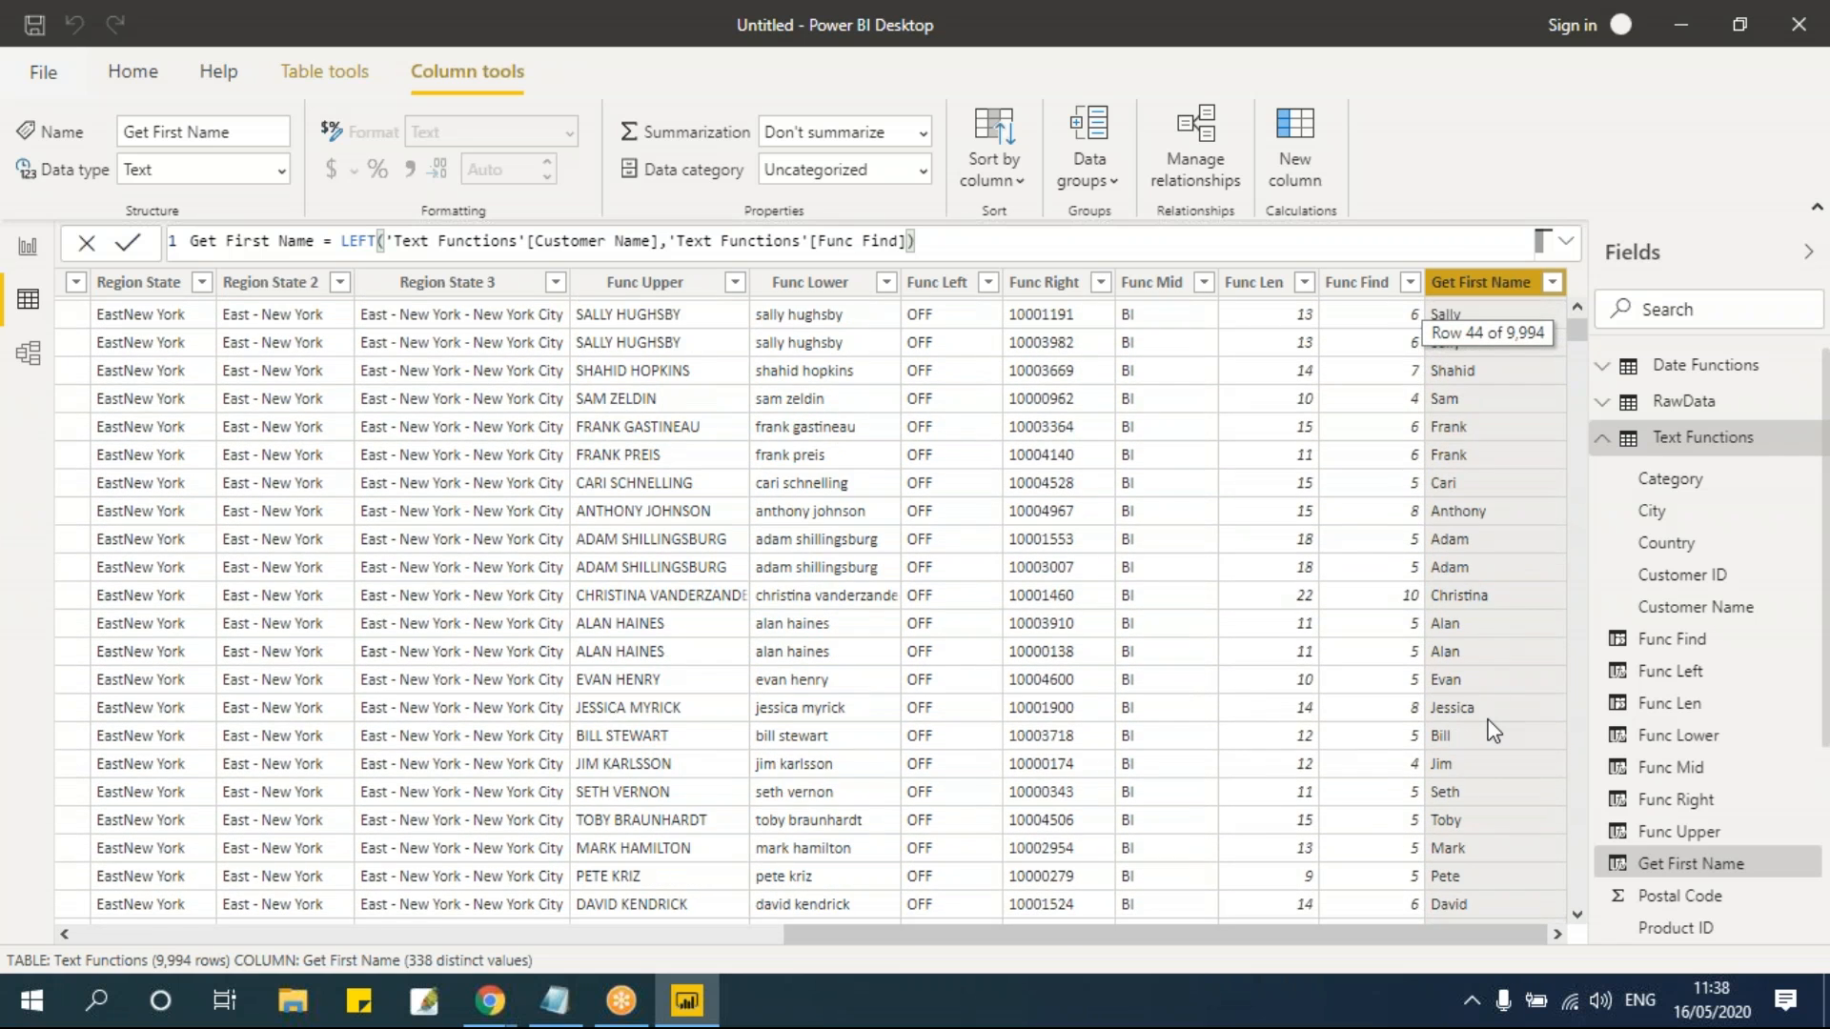
pyautogui.scroll(14, 1483, 724)
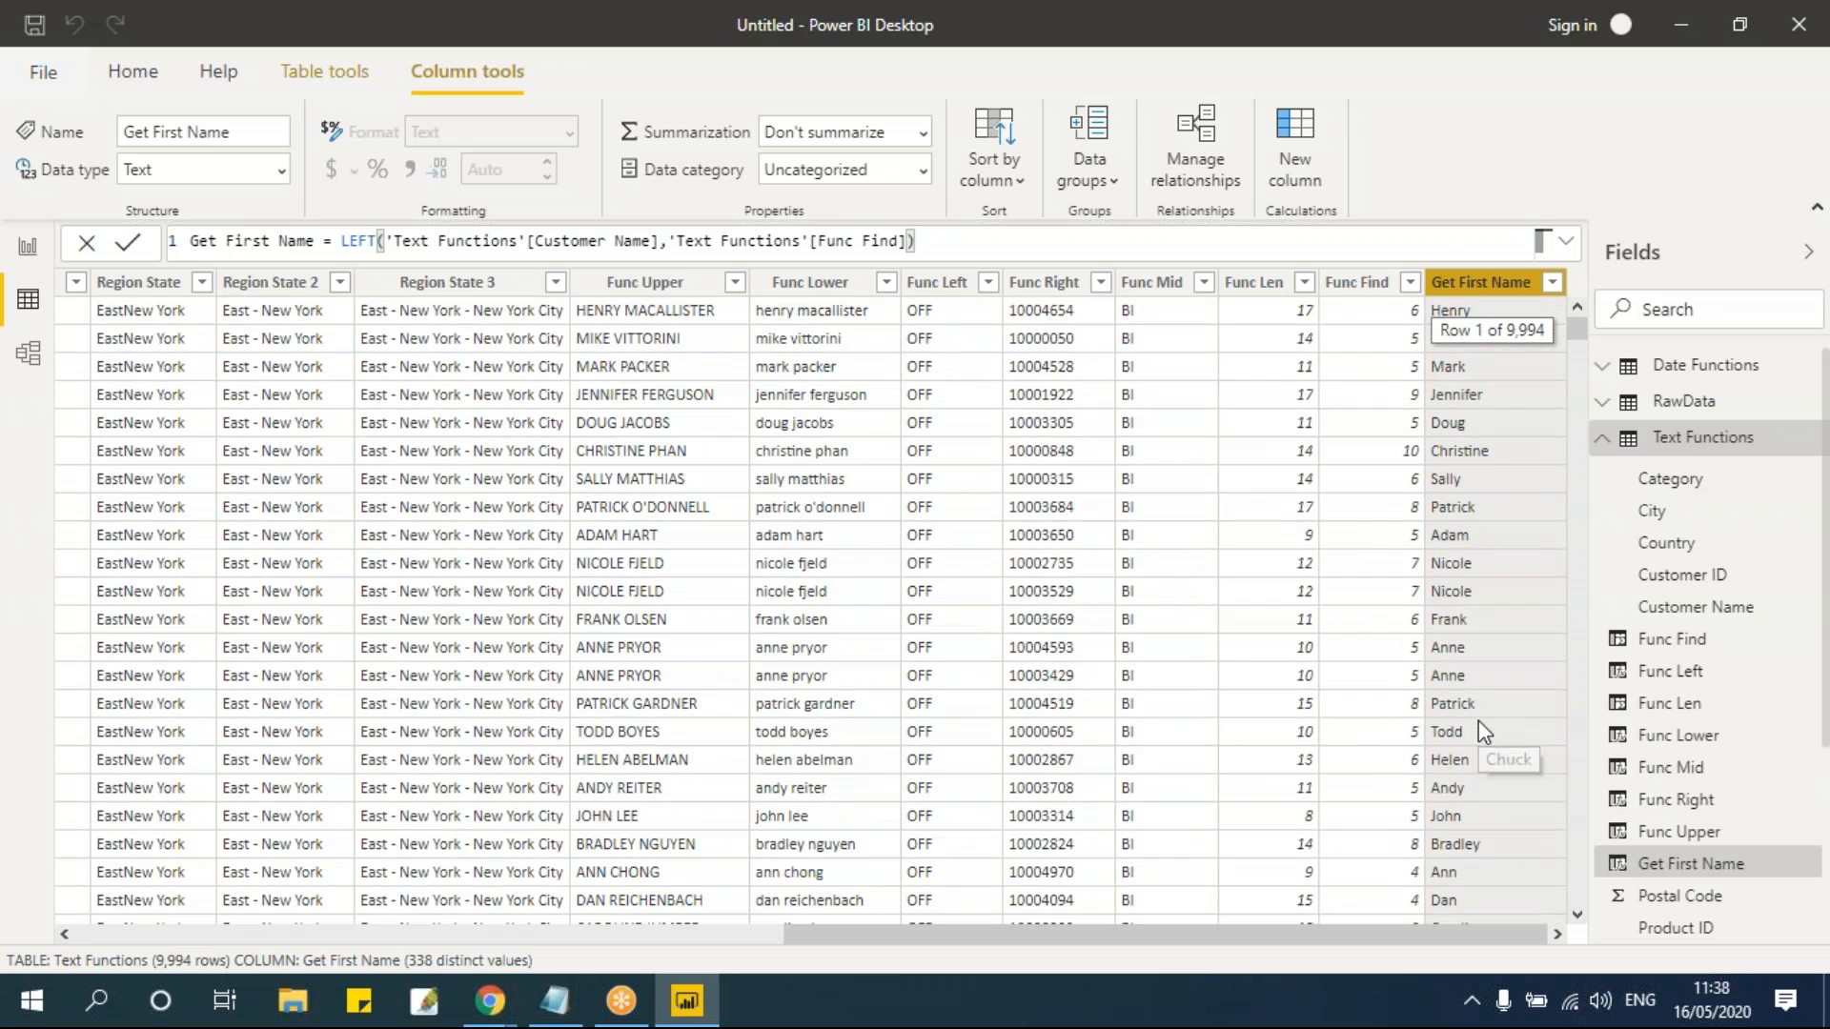
pyautogui.click(1369, 292)
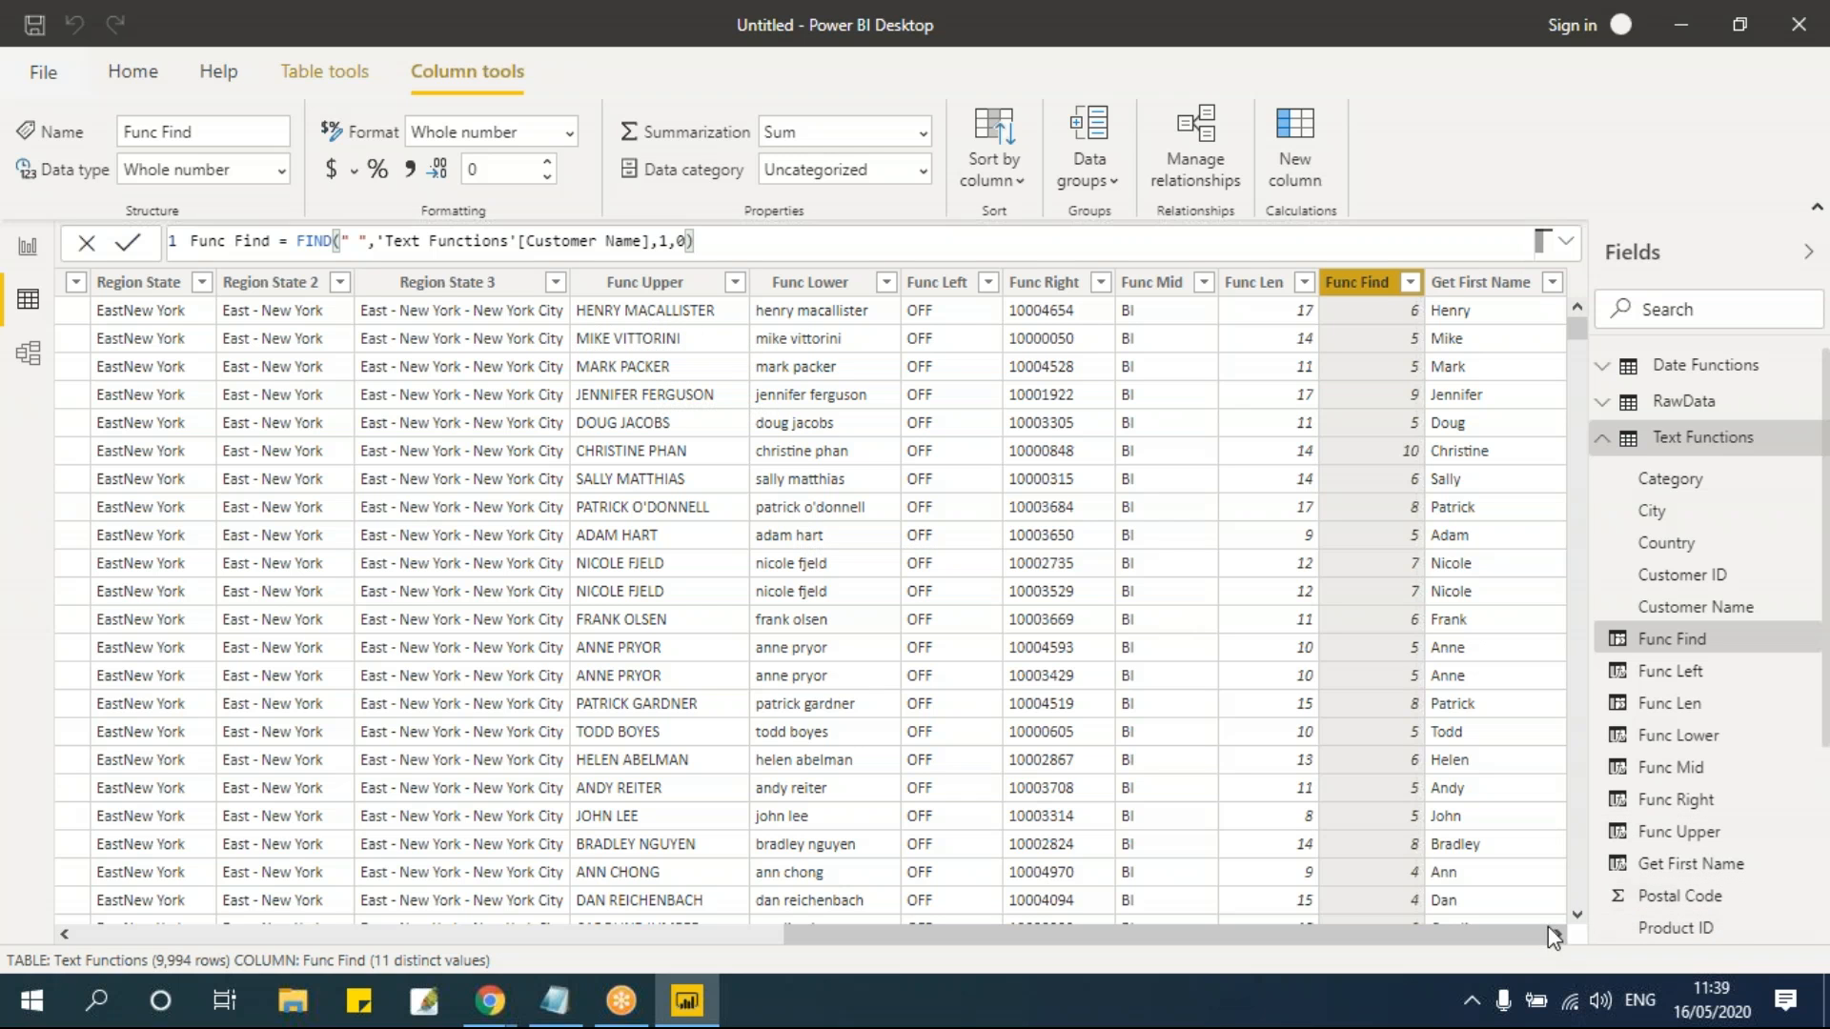
# Step: Add another calculated column to the Text Functions table and name it Get Last Name
pyautogui.click(329, 72)
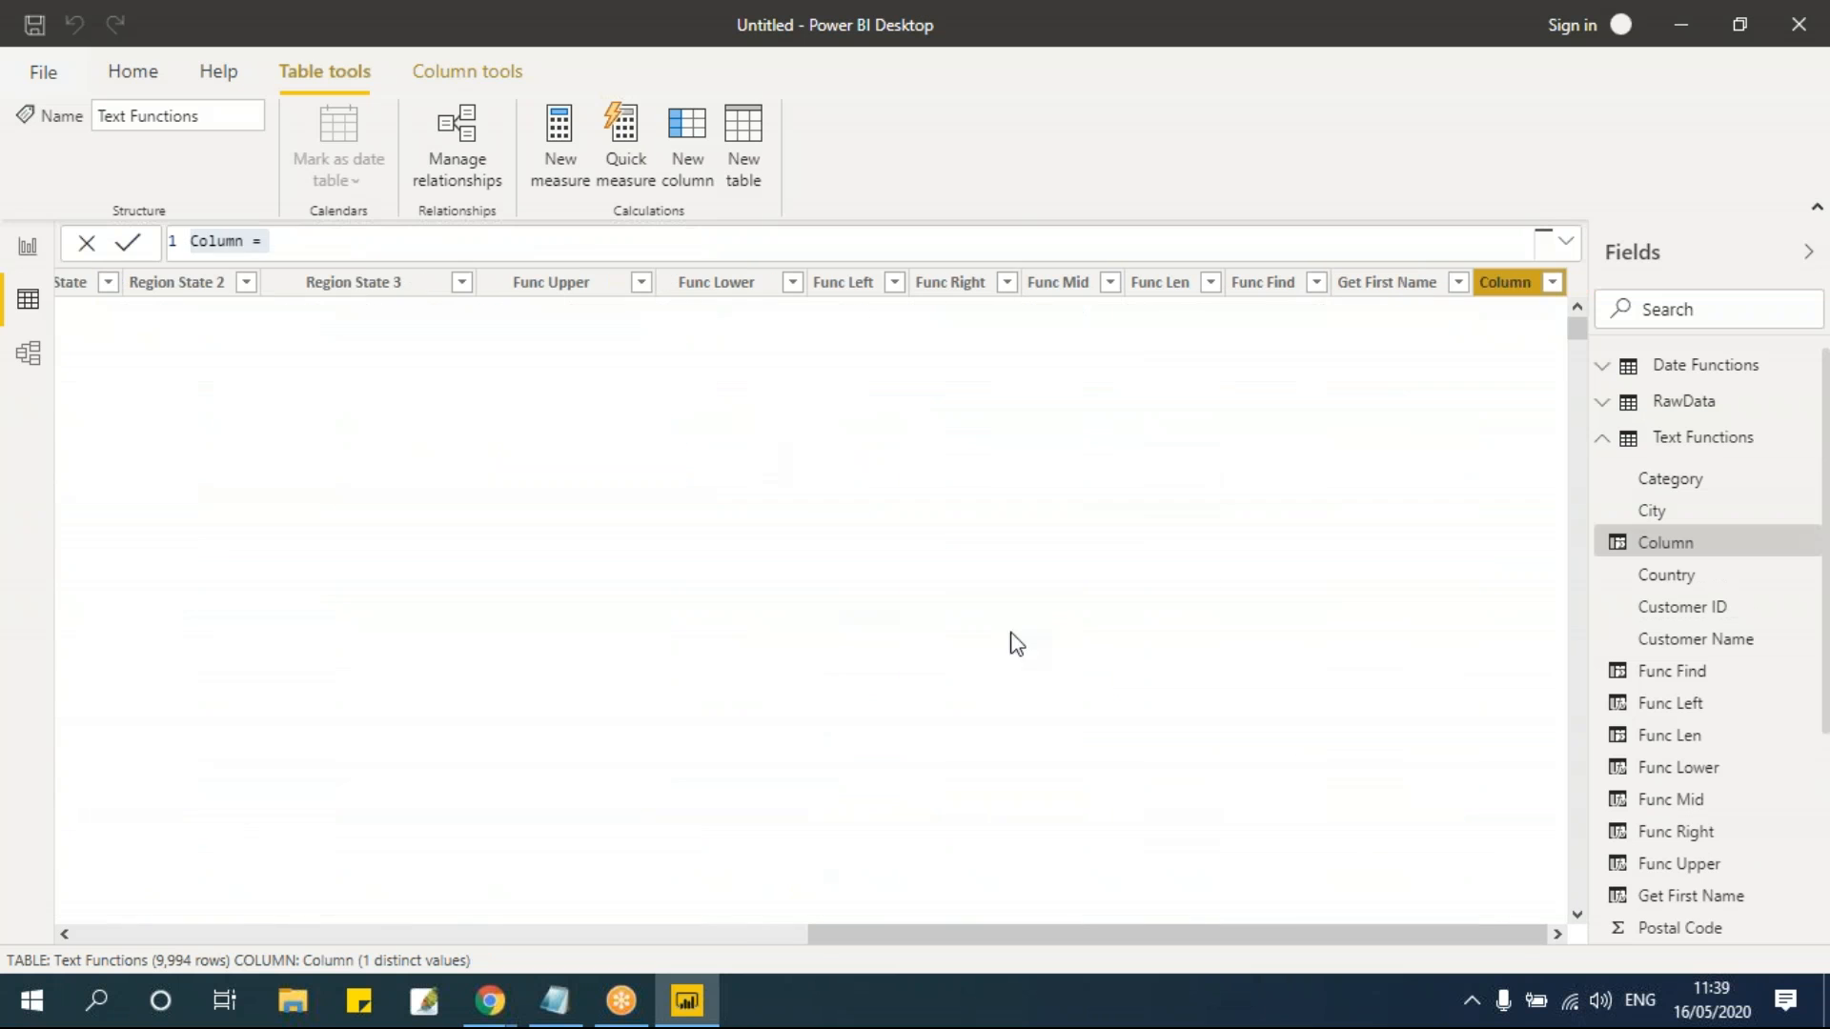
pyautogui.click(218, 238)
pyautogui.doubleClick(198, 240)
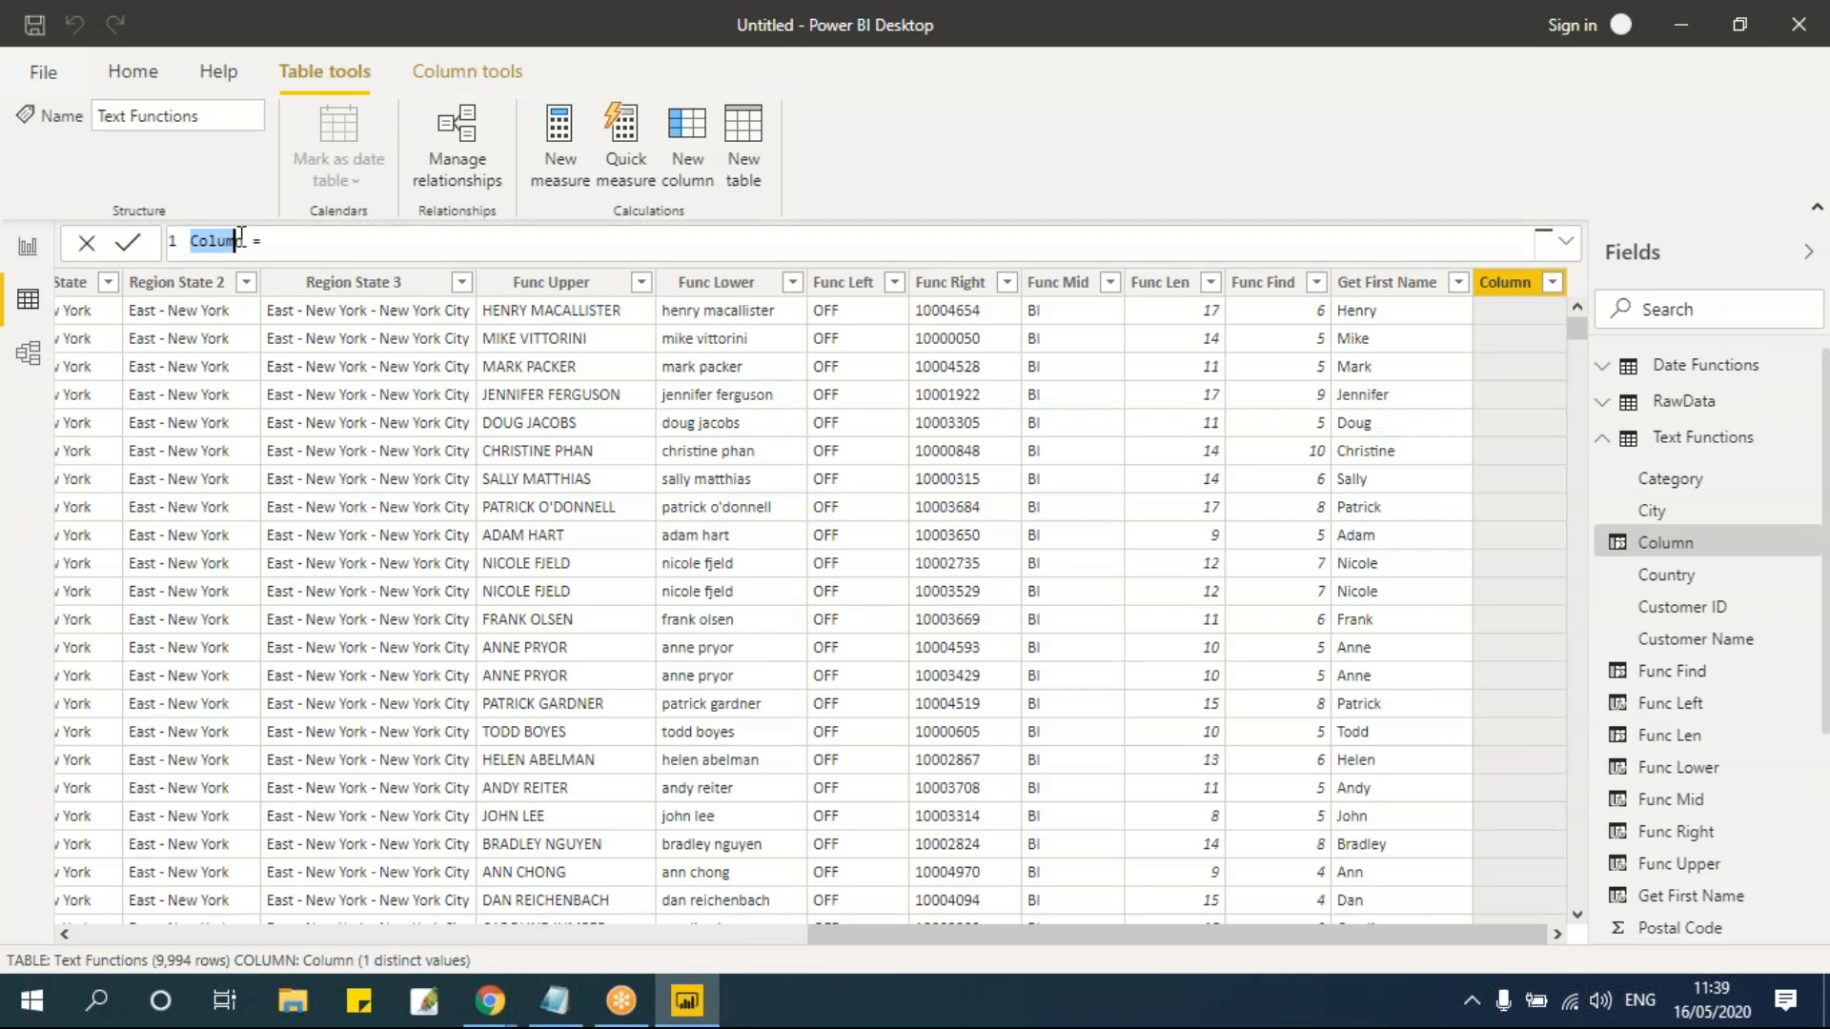
pyautogui.write('Get Last')
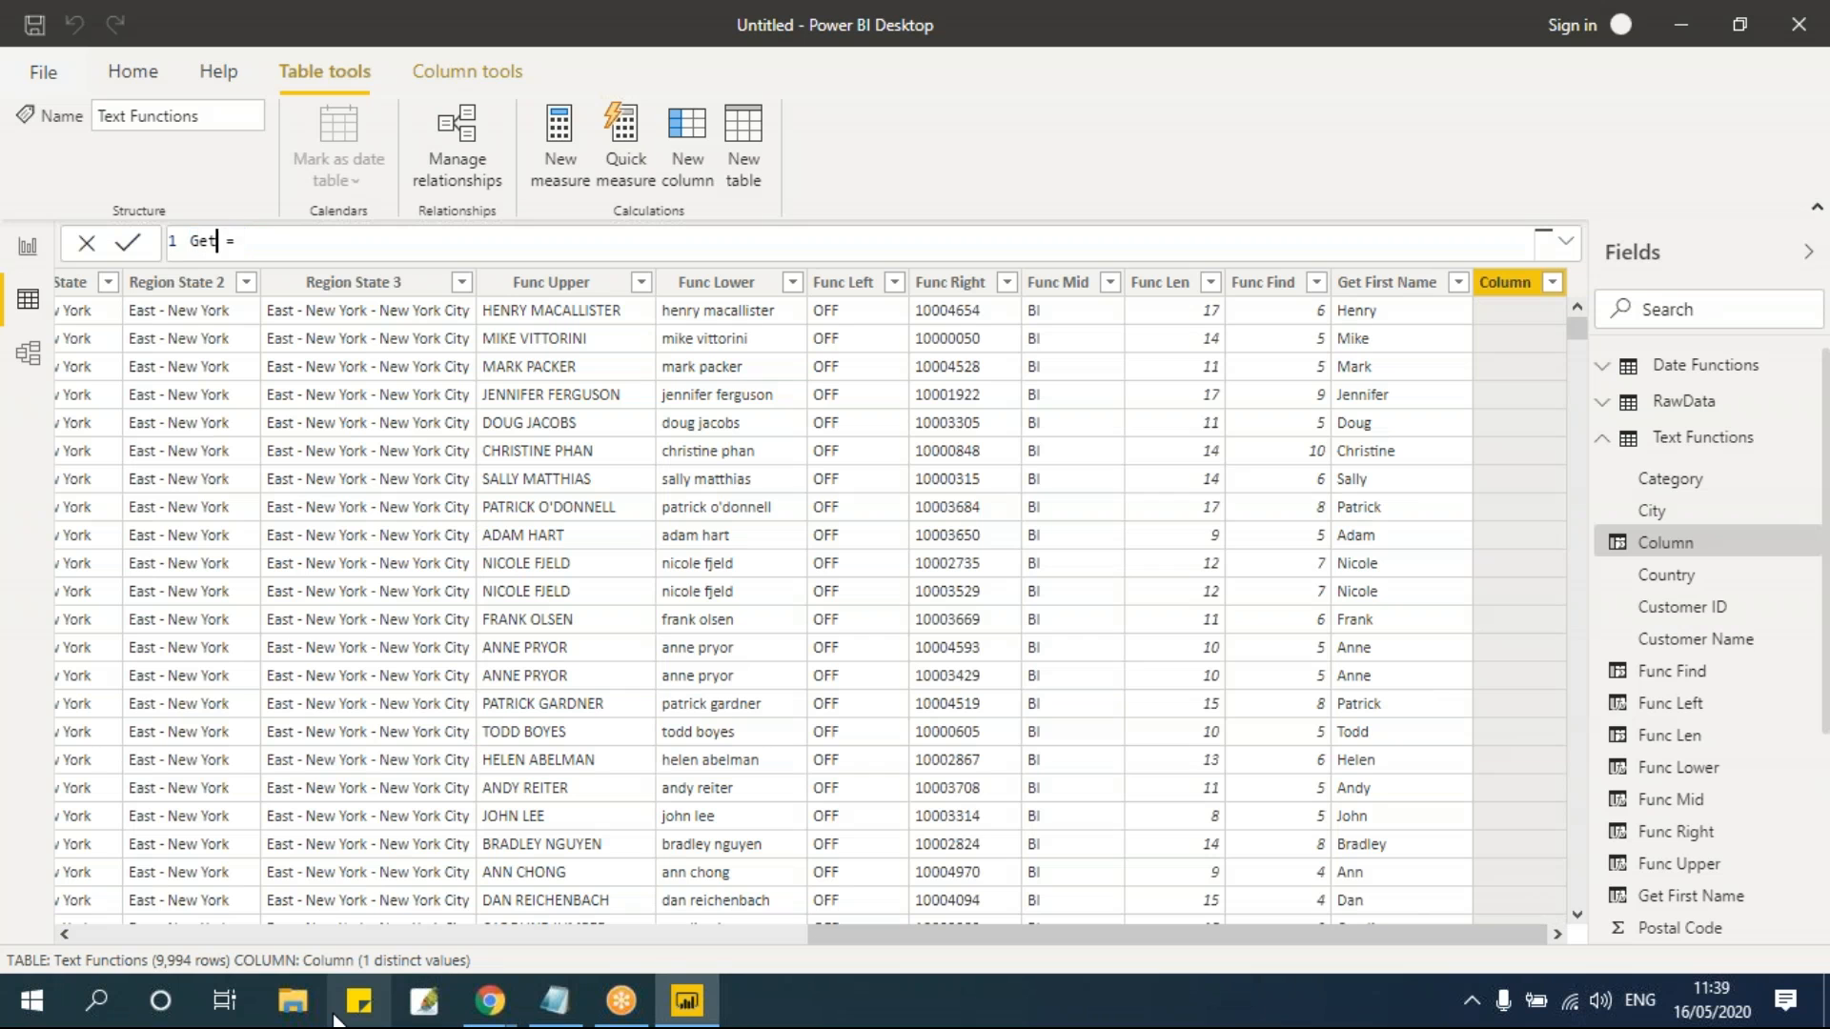
pyautogui.write(' Name')
pyautogui.press('End')
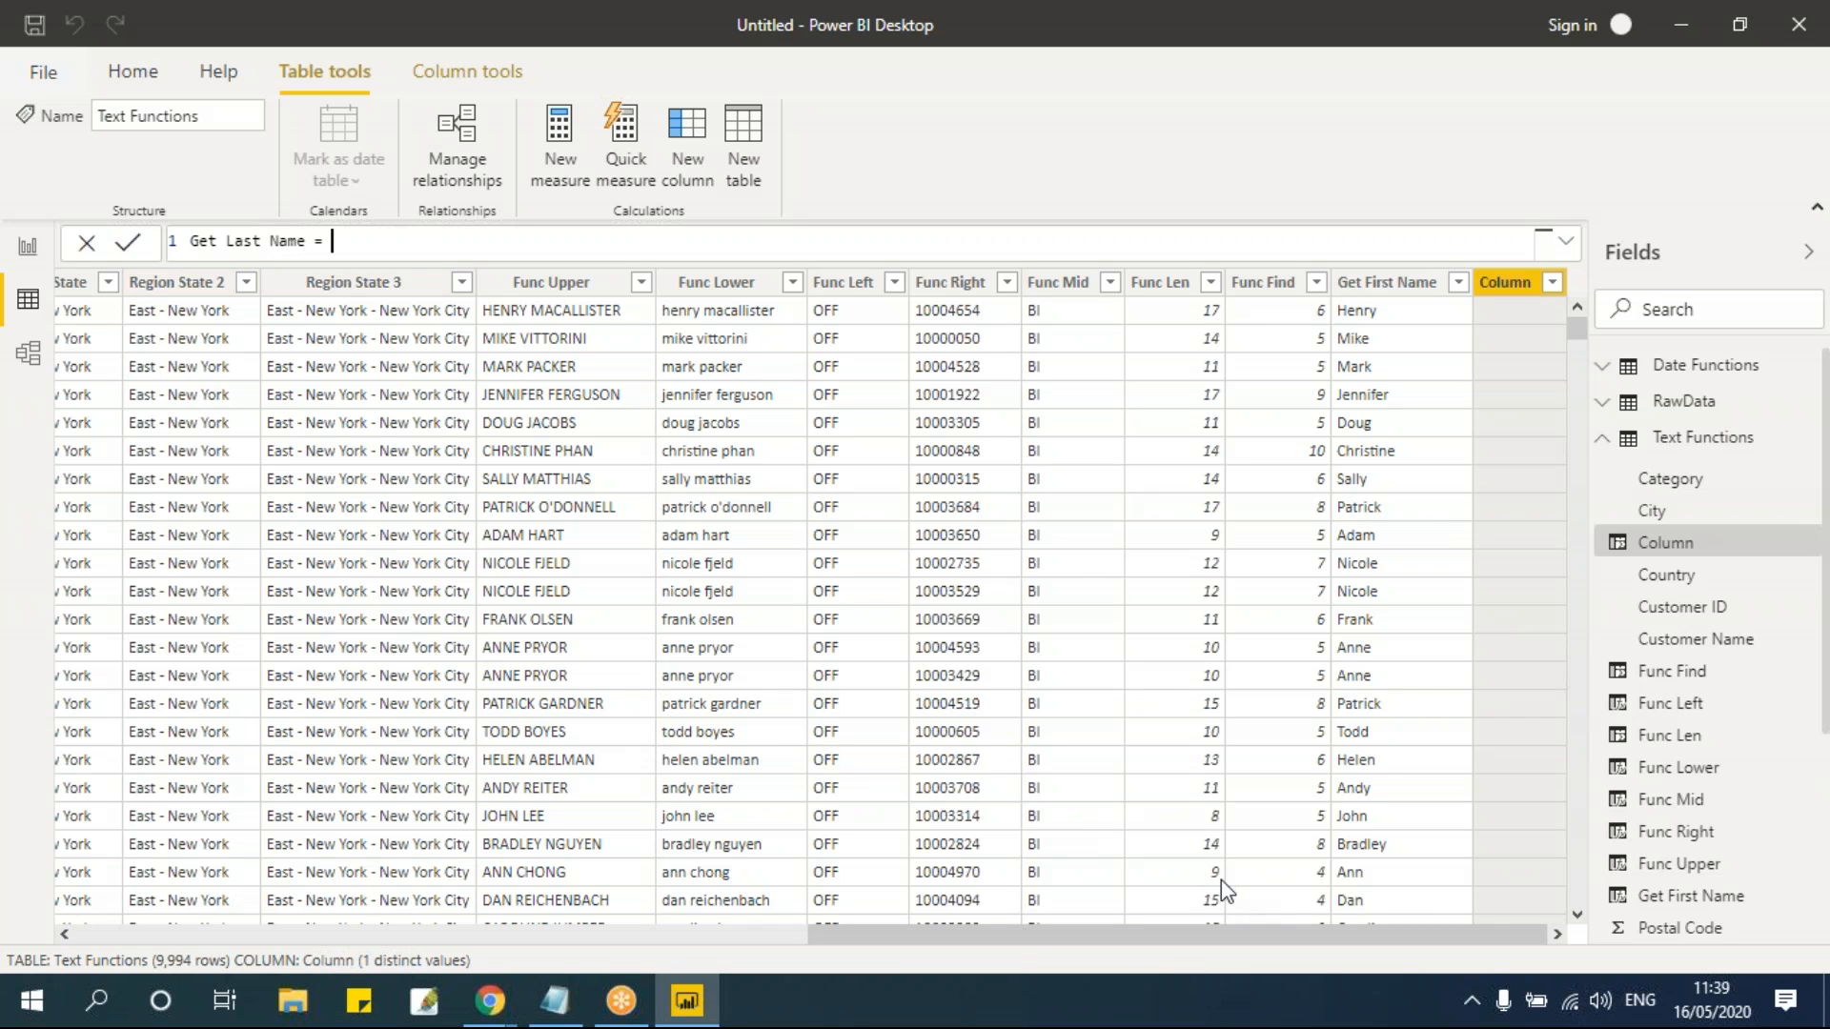
# Step: Write the Get Last Name formula as RIGHT of 'Text Functions'[Customer Name] with 8 characters and commit it
pyautogui.write('right')
pyautogui.press('BackSpace')
pyautogui.press('BackSpace')
pyautogui.press('BackSpace')
pyautogui.press('Tab')
pyautogui.press('BackSpace')
pyautogui.press('Tab')
pyautogui.write('cu')
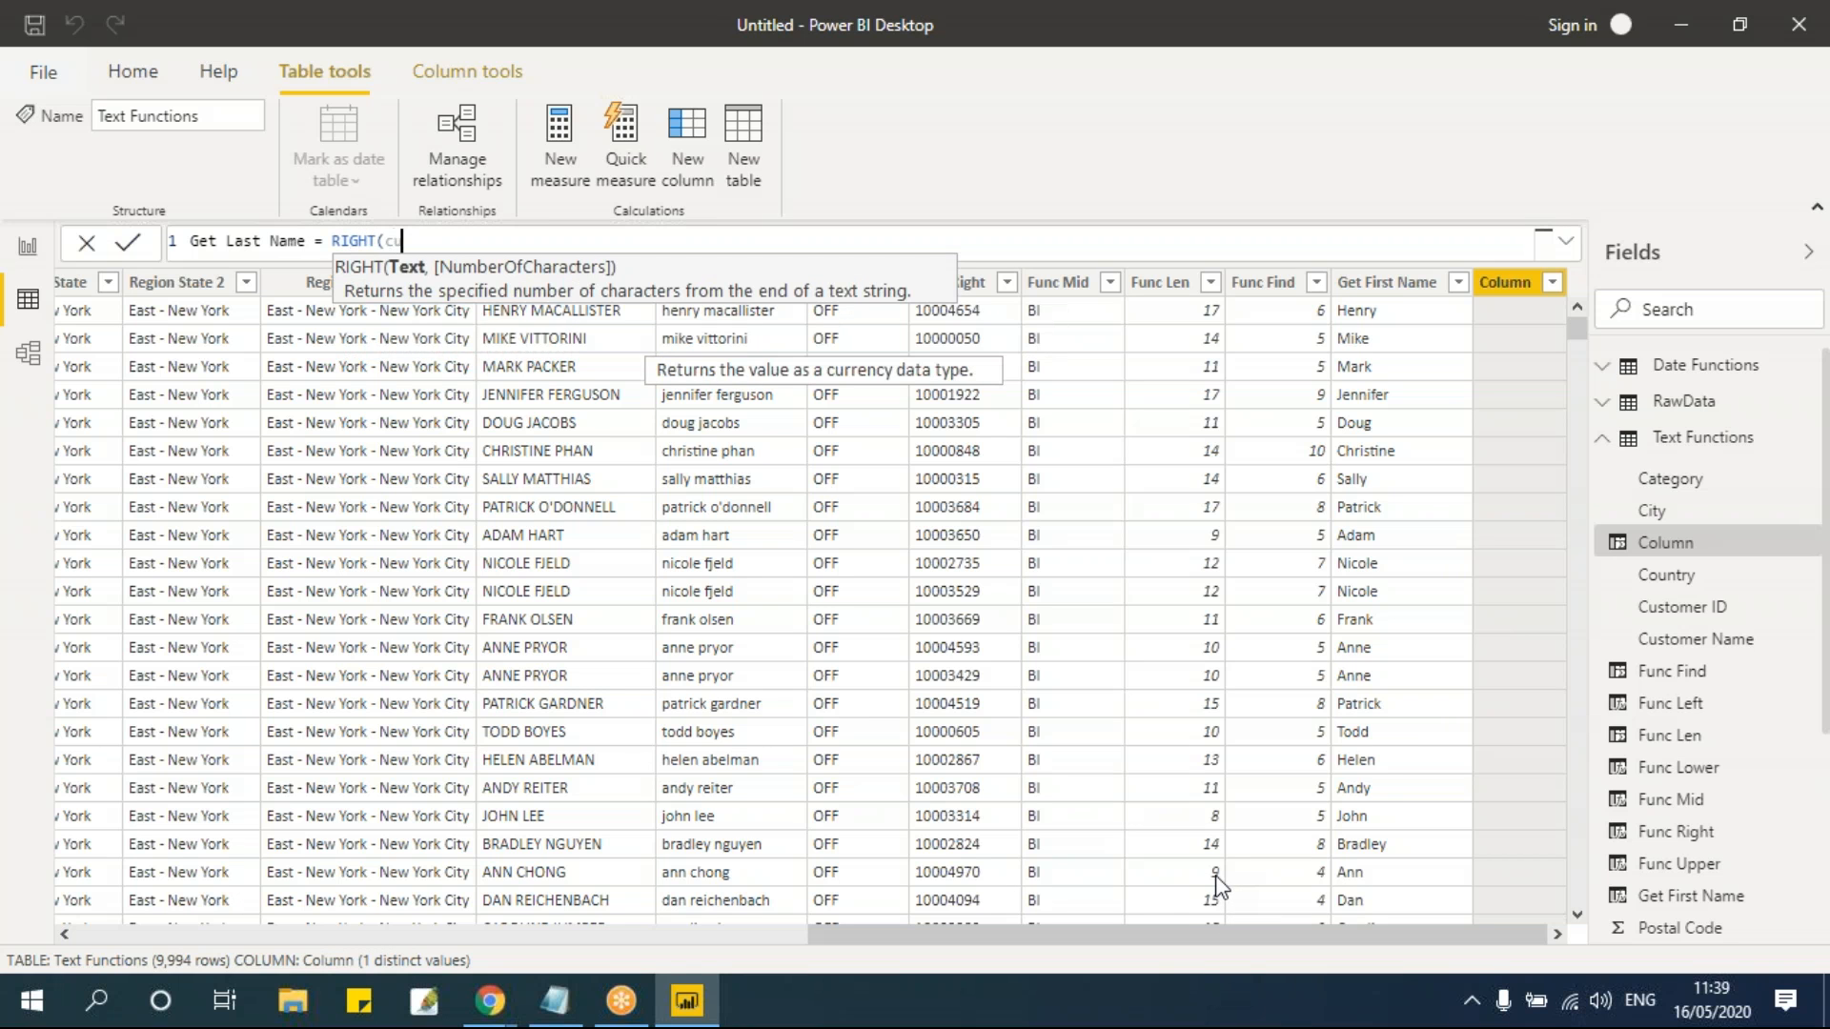
pyautogui.press('Down')
pyautogui.press('Down')
pyautogui.press('Down')
pyautogui.press('Tab')
pyautogui.write(',')
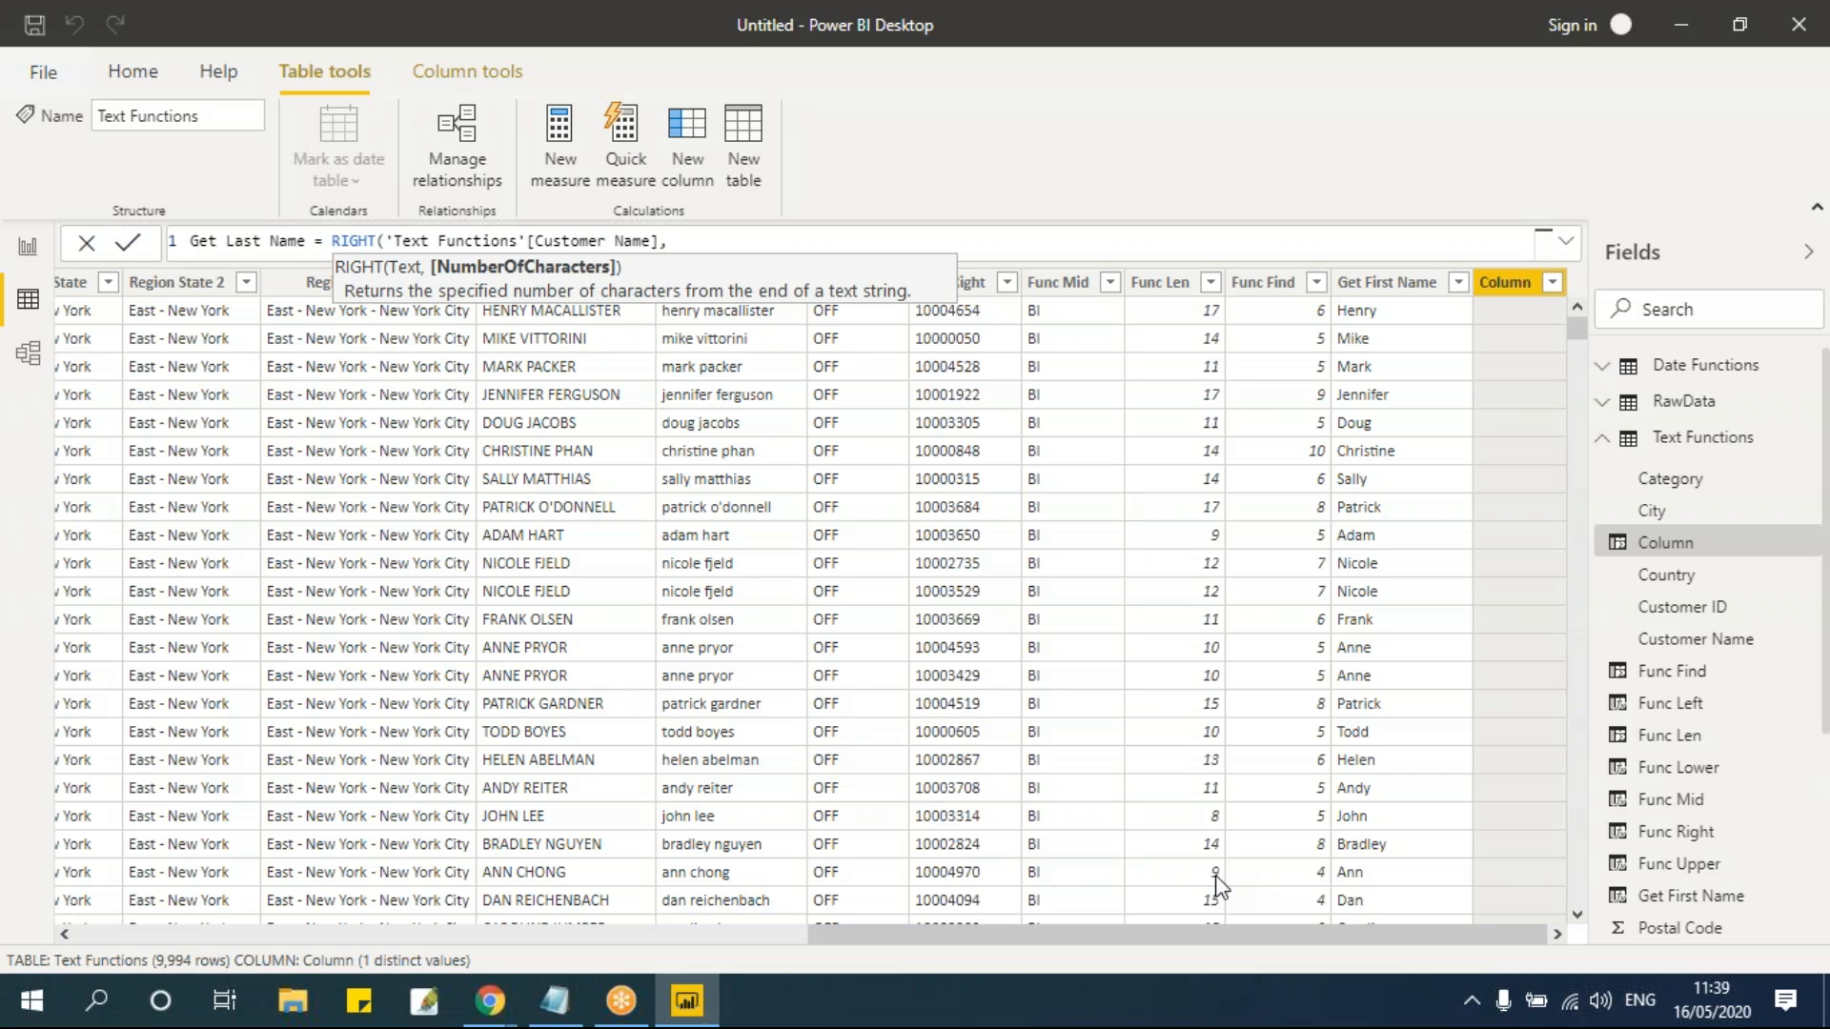
pyautogui.write('8)')
pyautogui.press('Return')
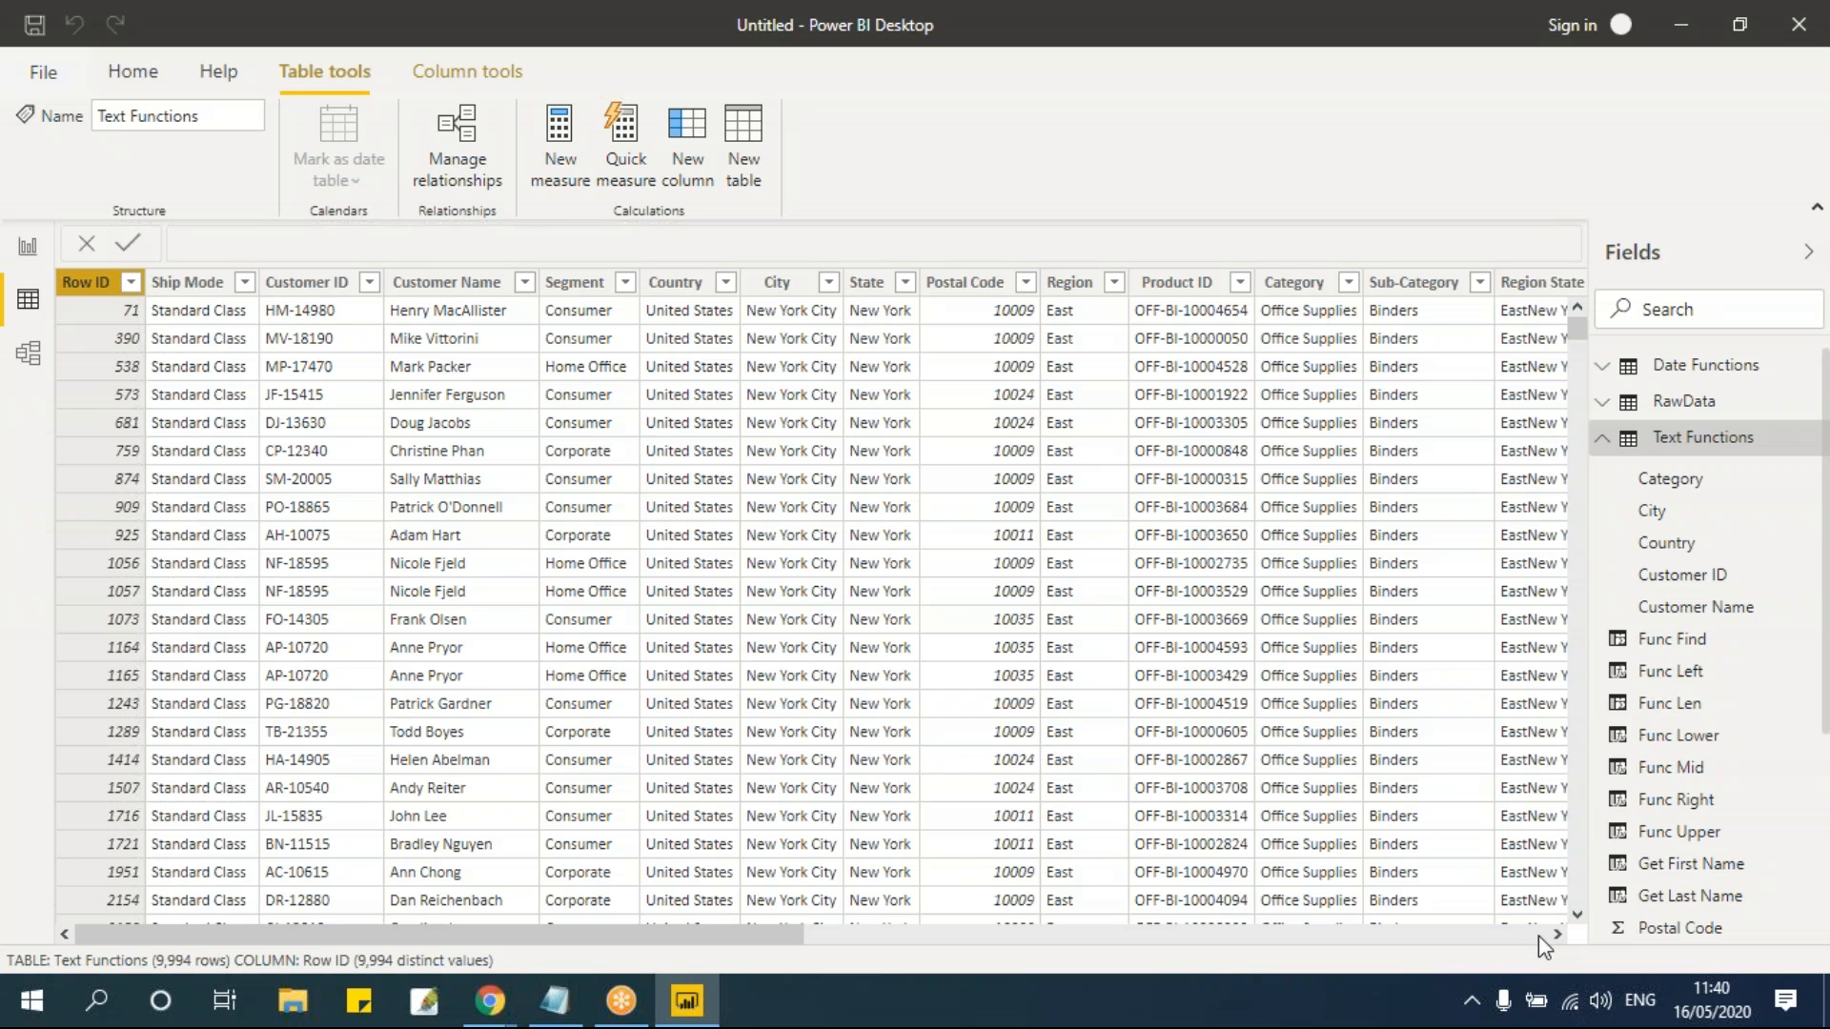
# Step: Check the Get Last Name column's values, select the column and remove the character count from its RIGHT formula
pyautogui.click(1538, 935)
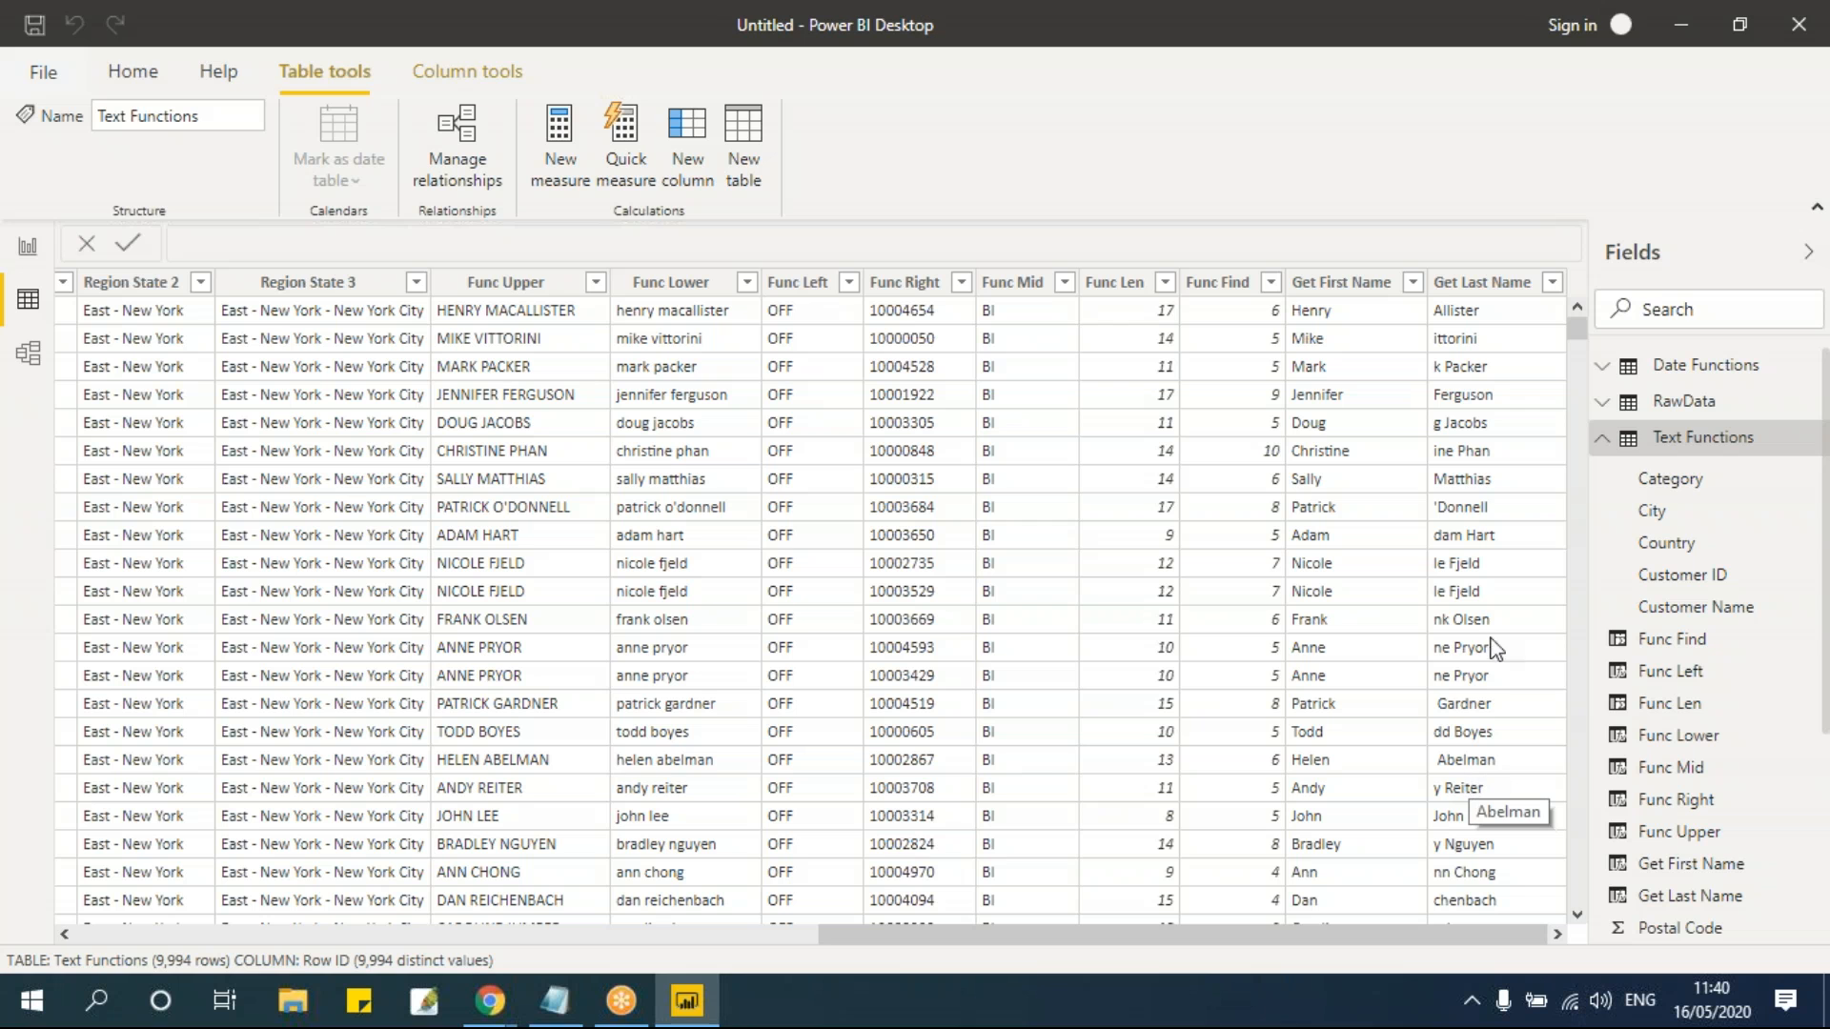
pyautogui.click(1472, 283)
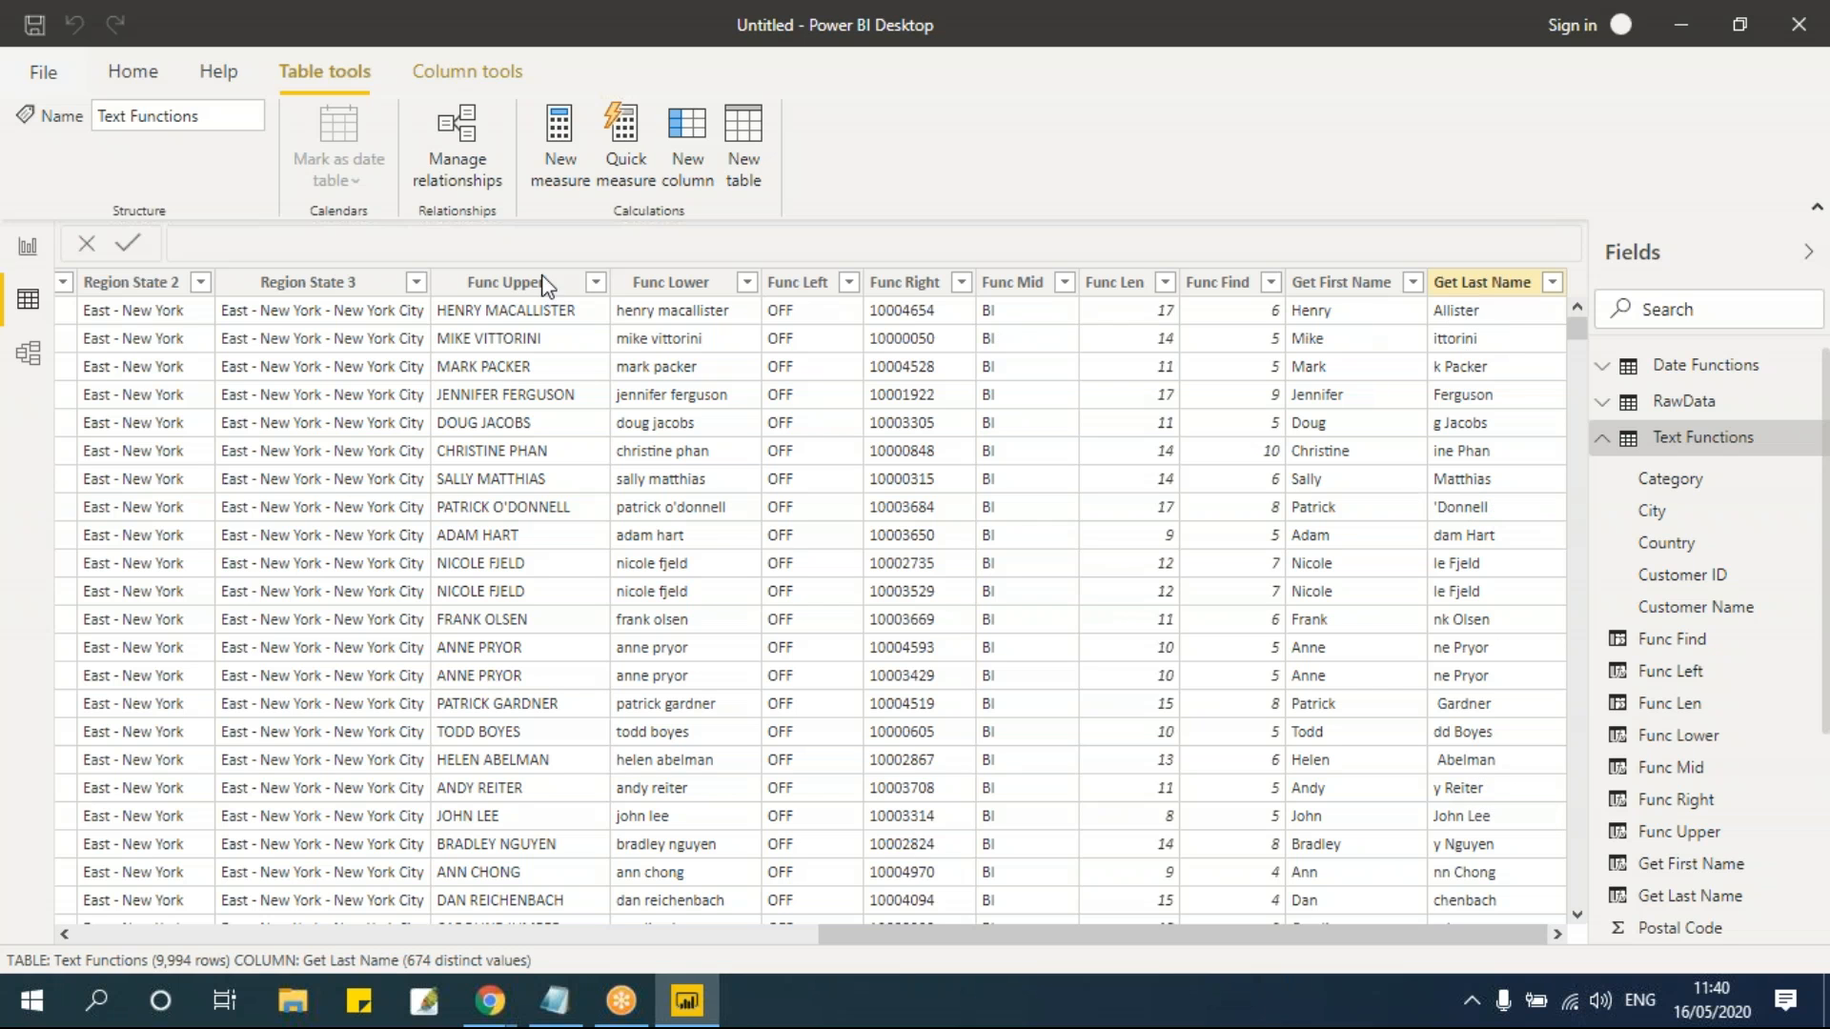
pyautogui.doubleClick(673, 242)
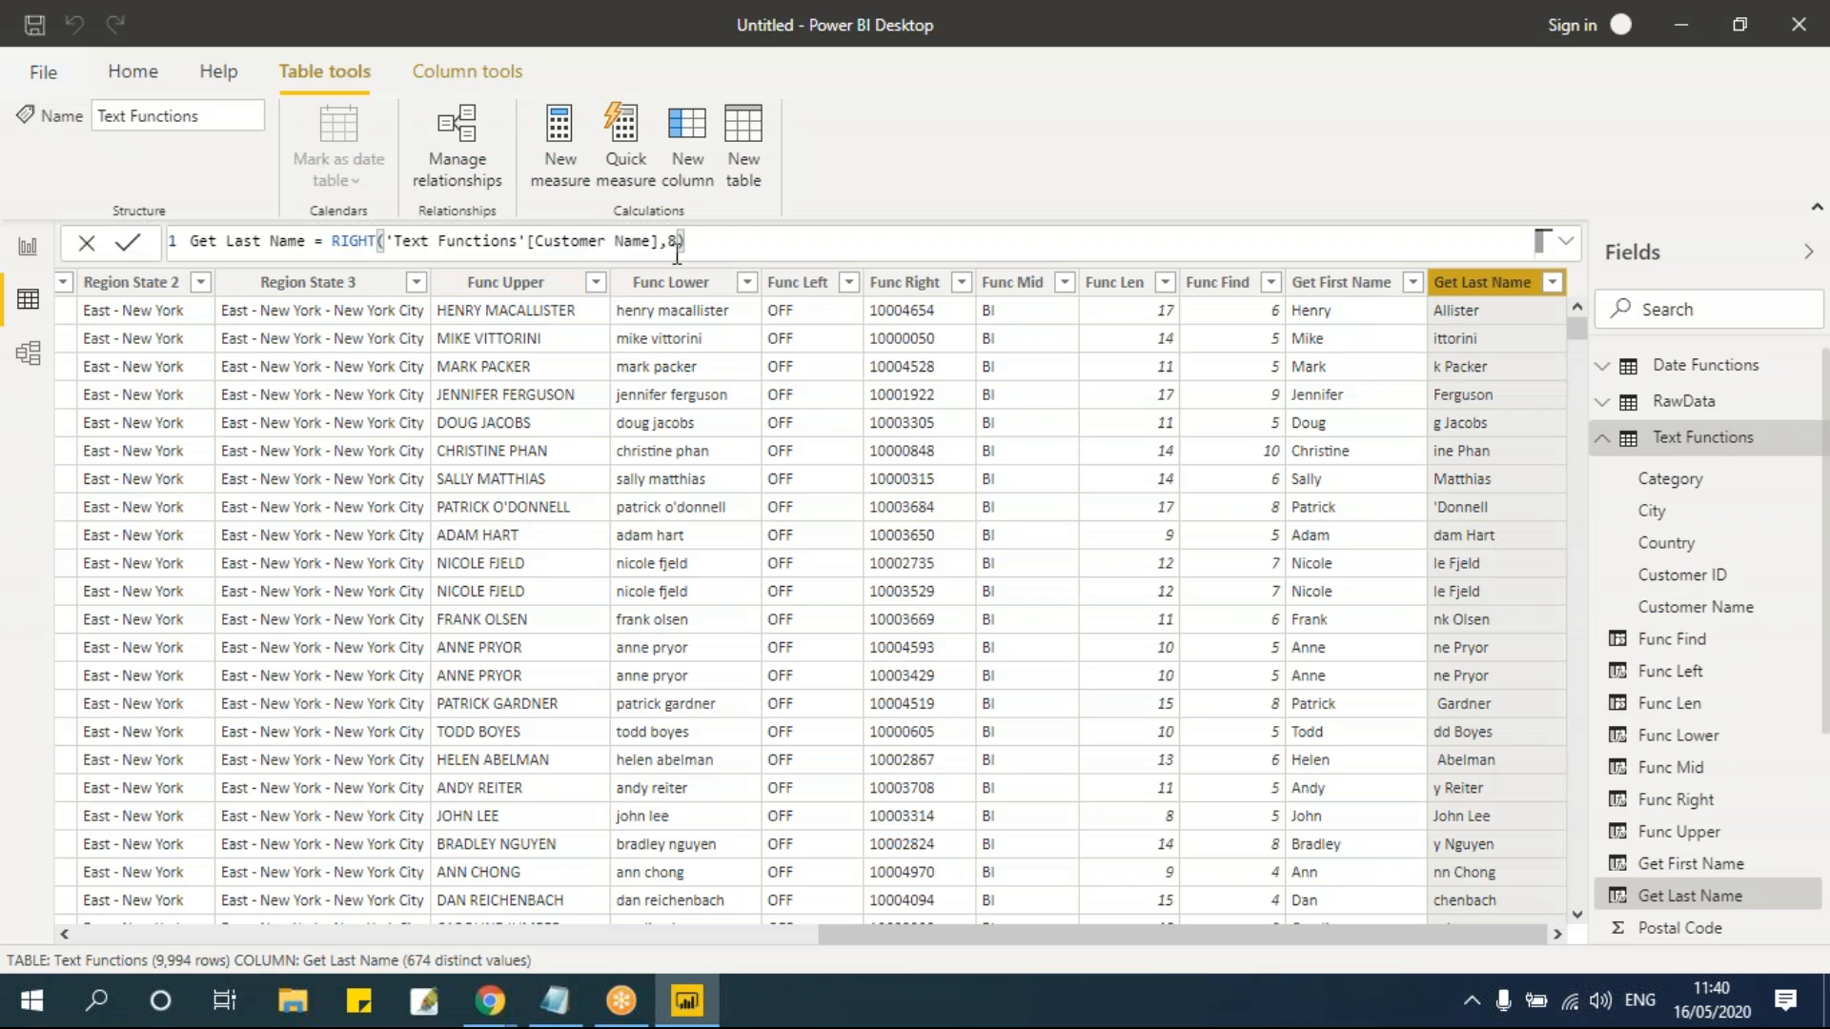
pyautogui.press('BackSpace')
pyautogui.write('len')
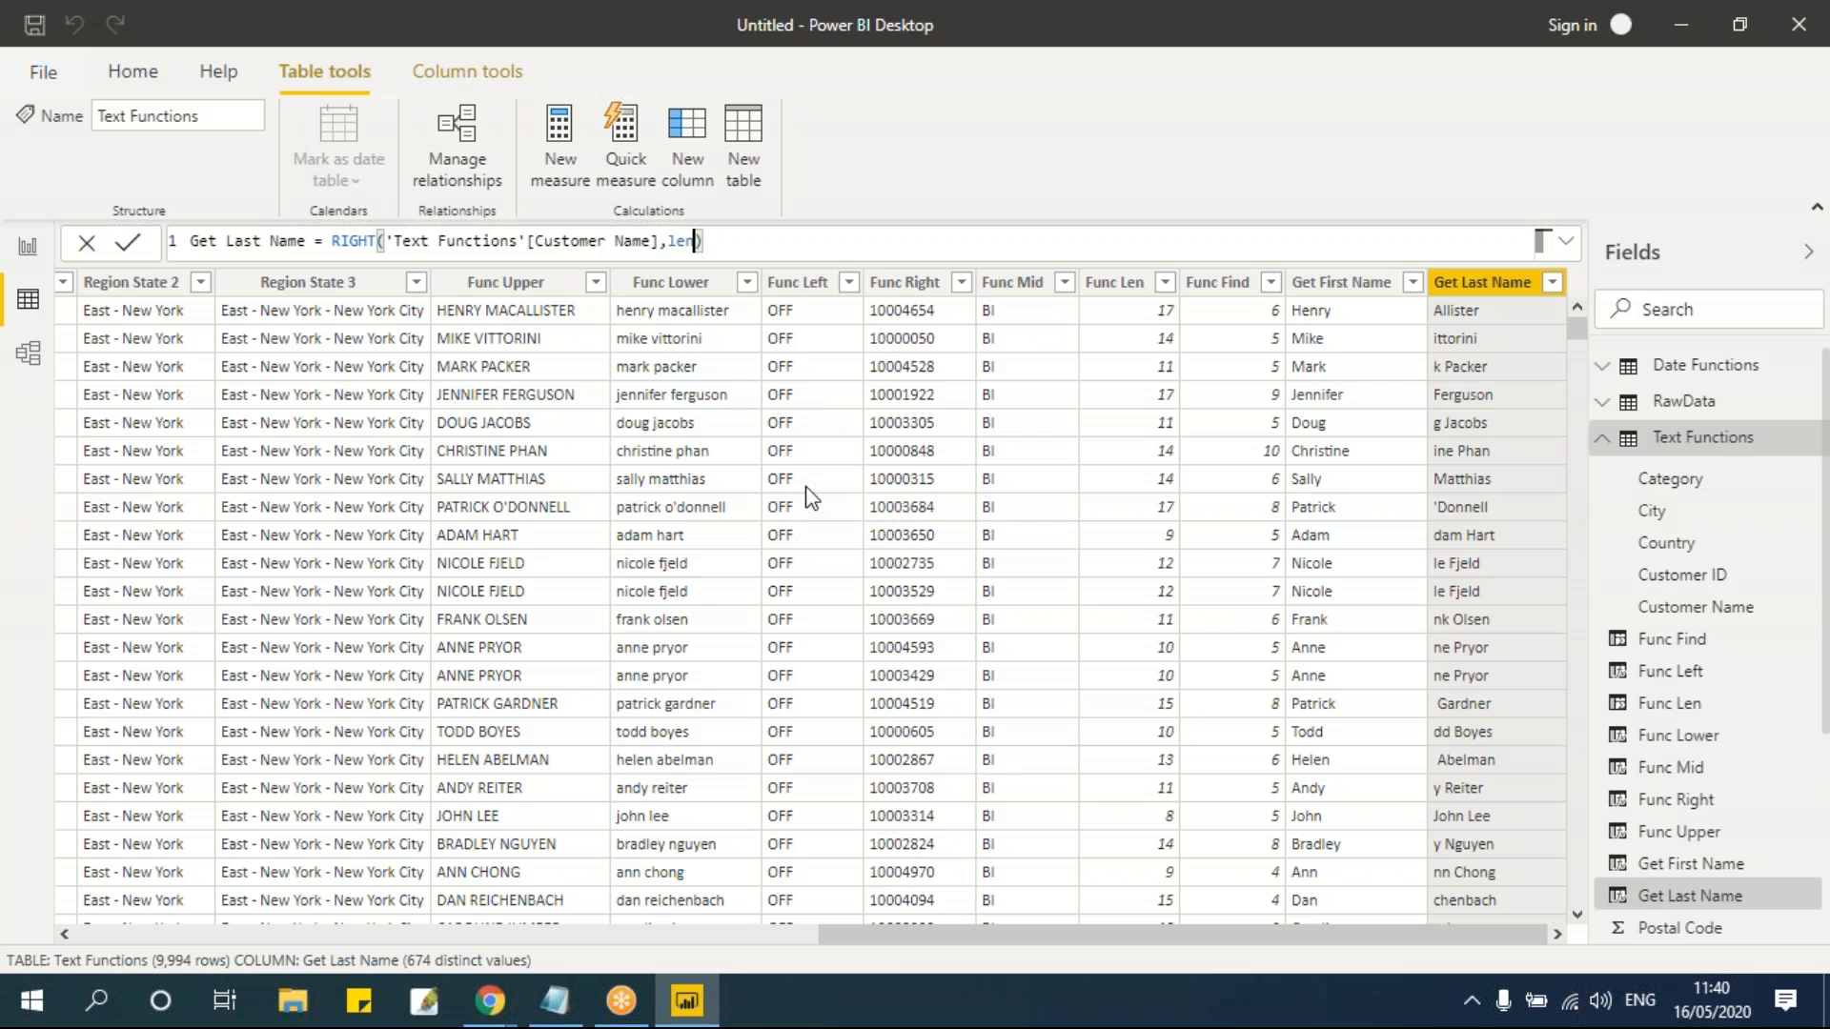
pyautogui.press('BackSpace')
pyautogui.press('BackSpace')
pyautogui.press('BackSpace')
pyautogui.write('find')
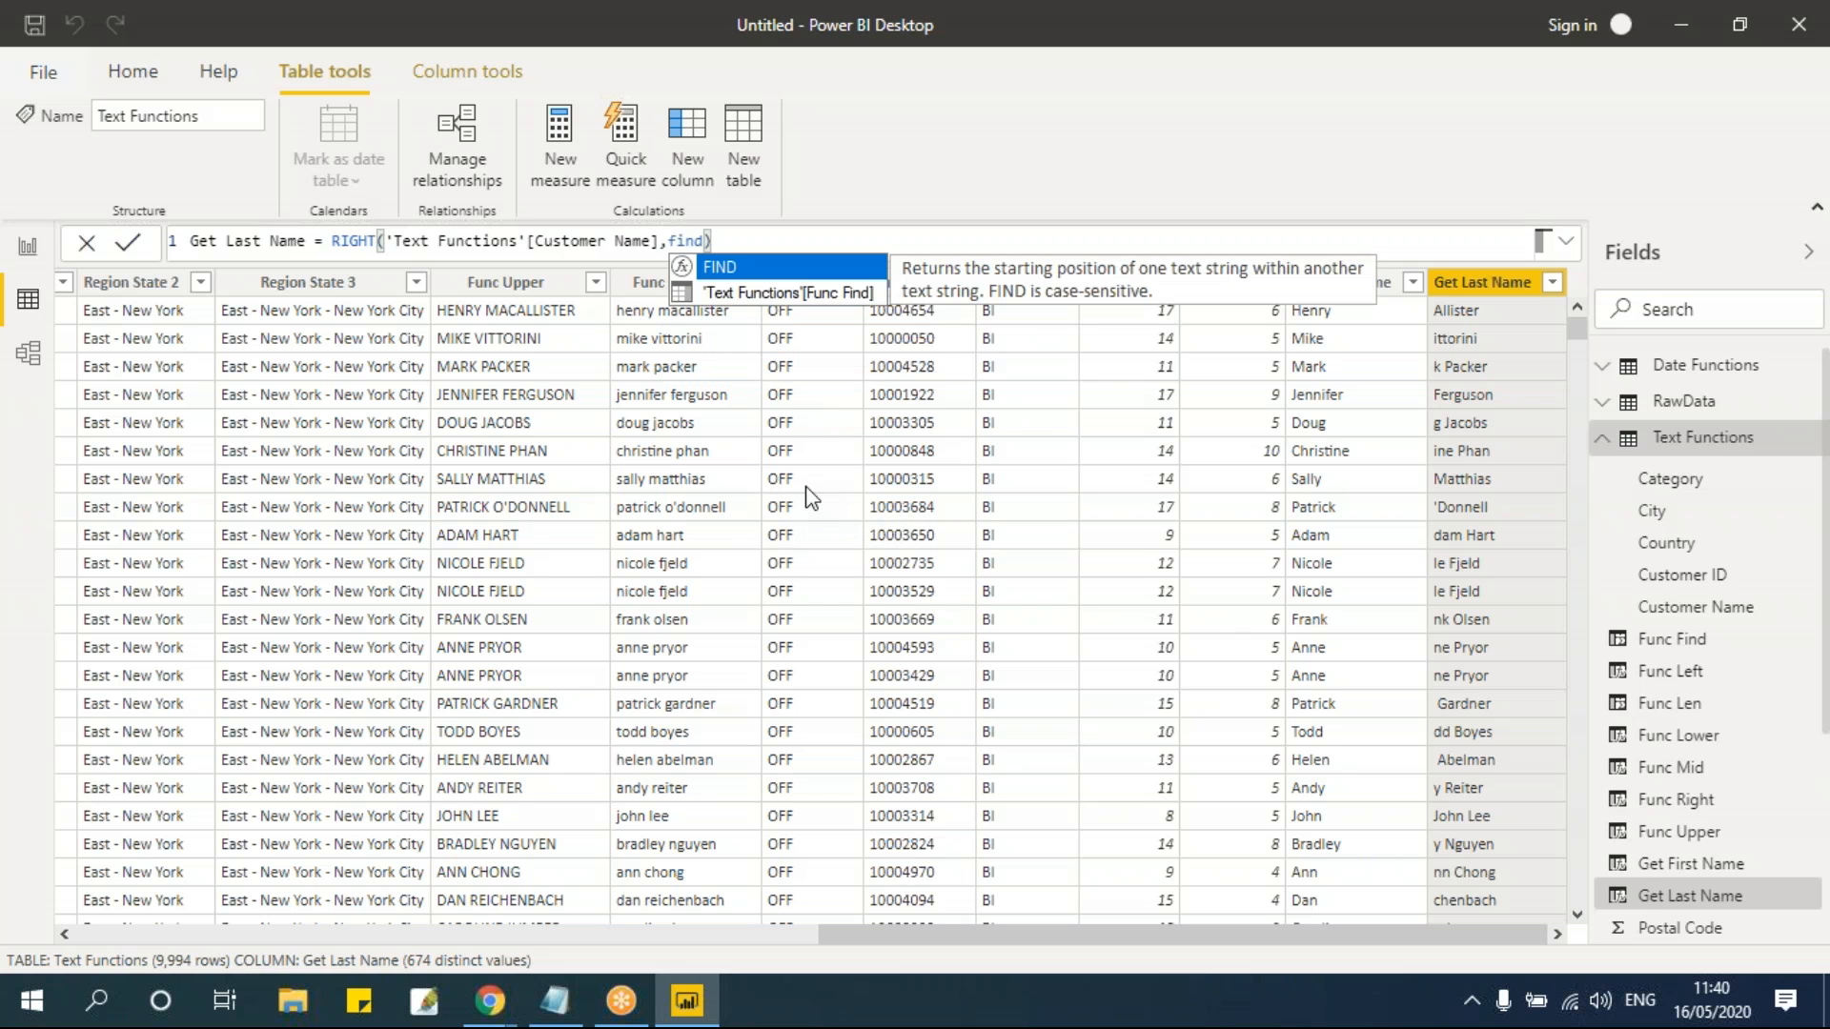
pyautogui.press('BackSpace')
pyautogui.press('BackSpace')
pyautogui.press('BackSpace')
pyautogui.press('BackSpace')
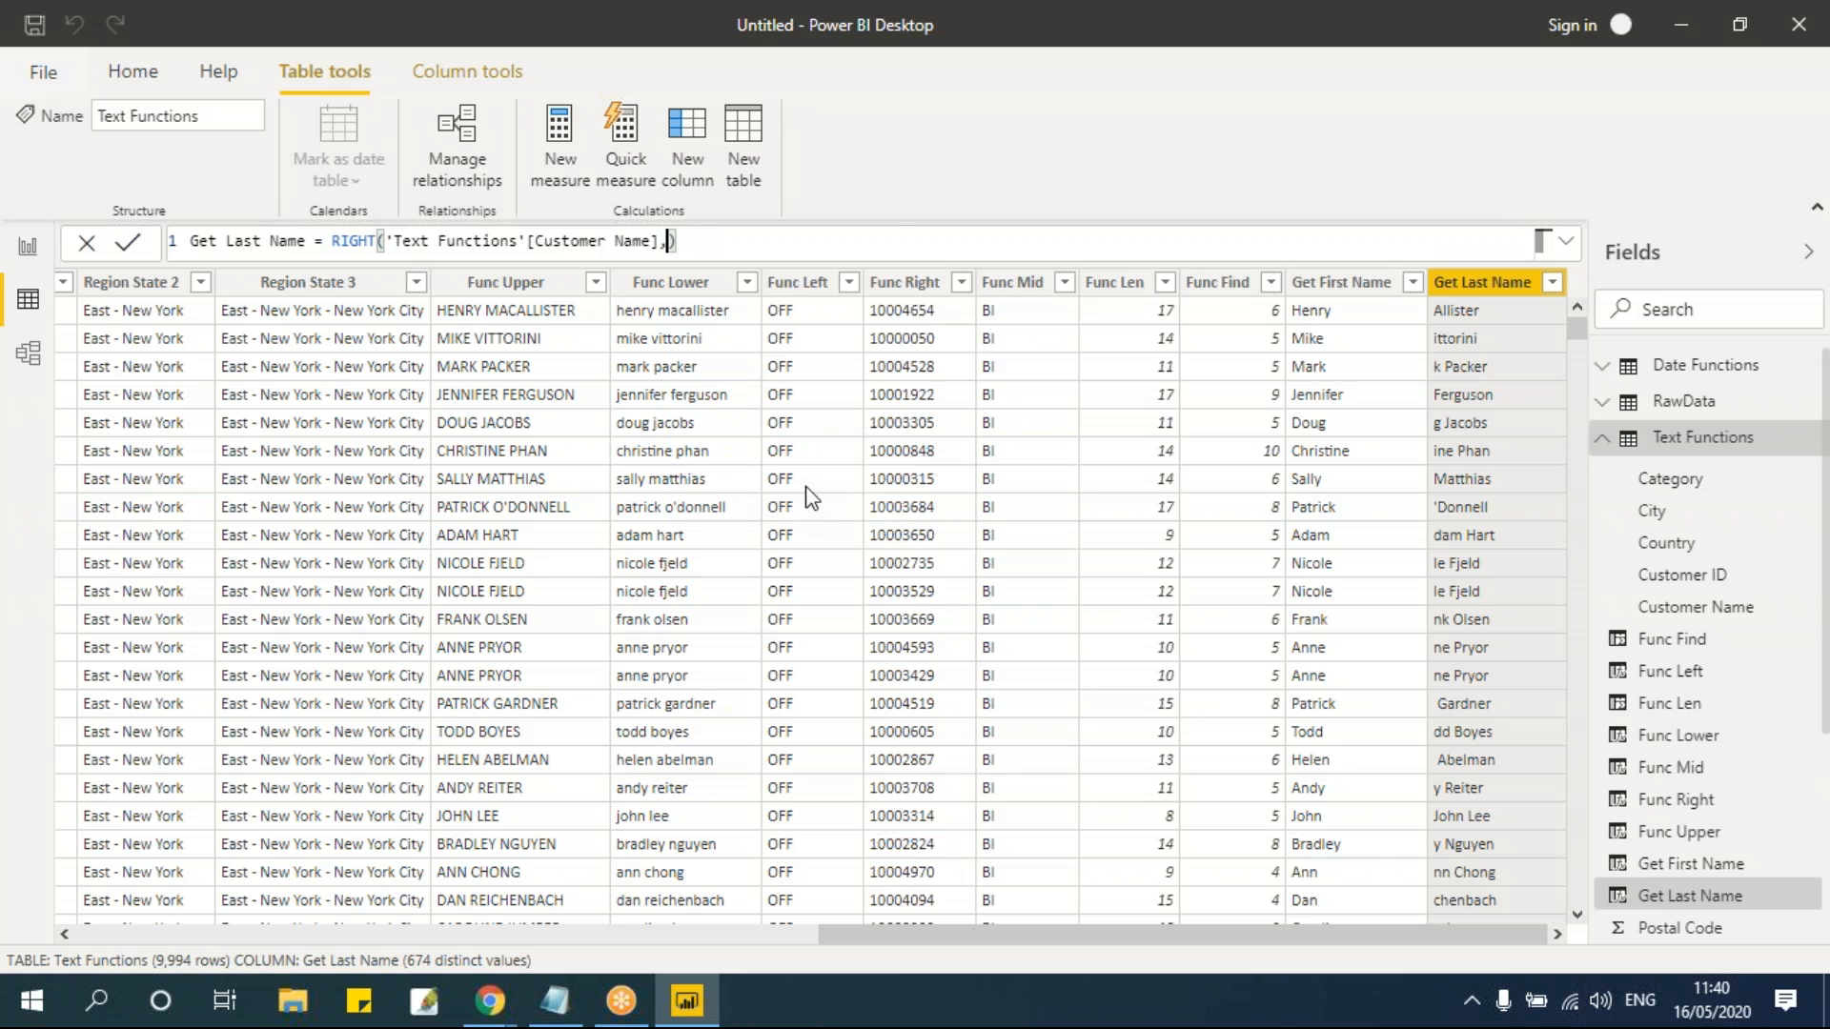
# Step: Set the character count in the Get Last Name formula to 'Text Functions'[Func Len] - 'Text Functions'[Func Find] and commit it
pyautogui.write('fun')
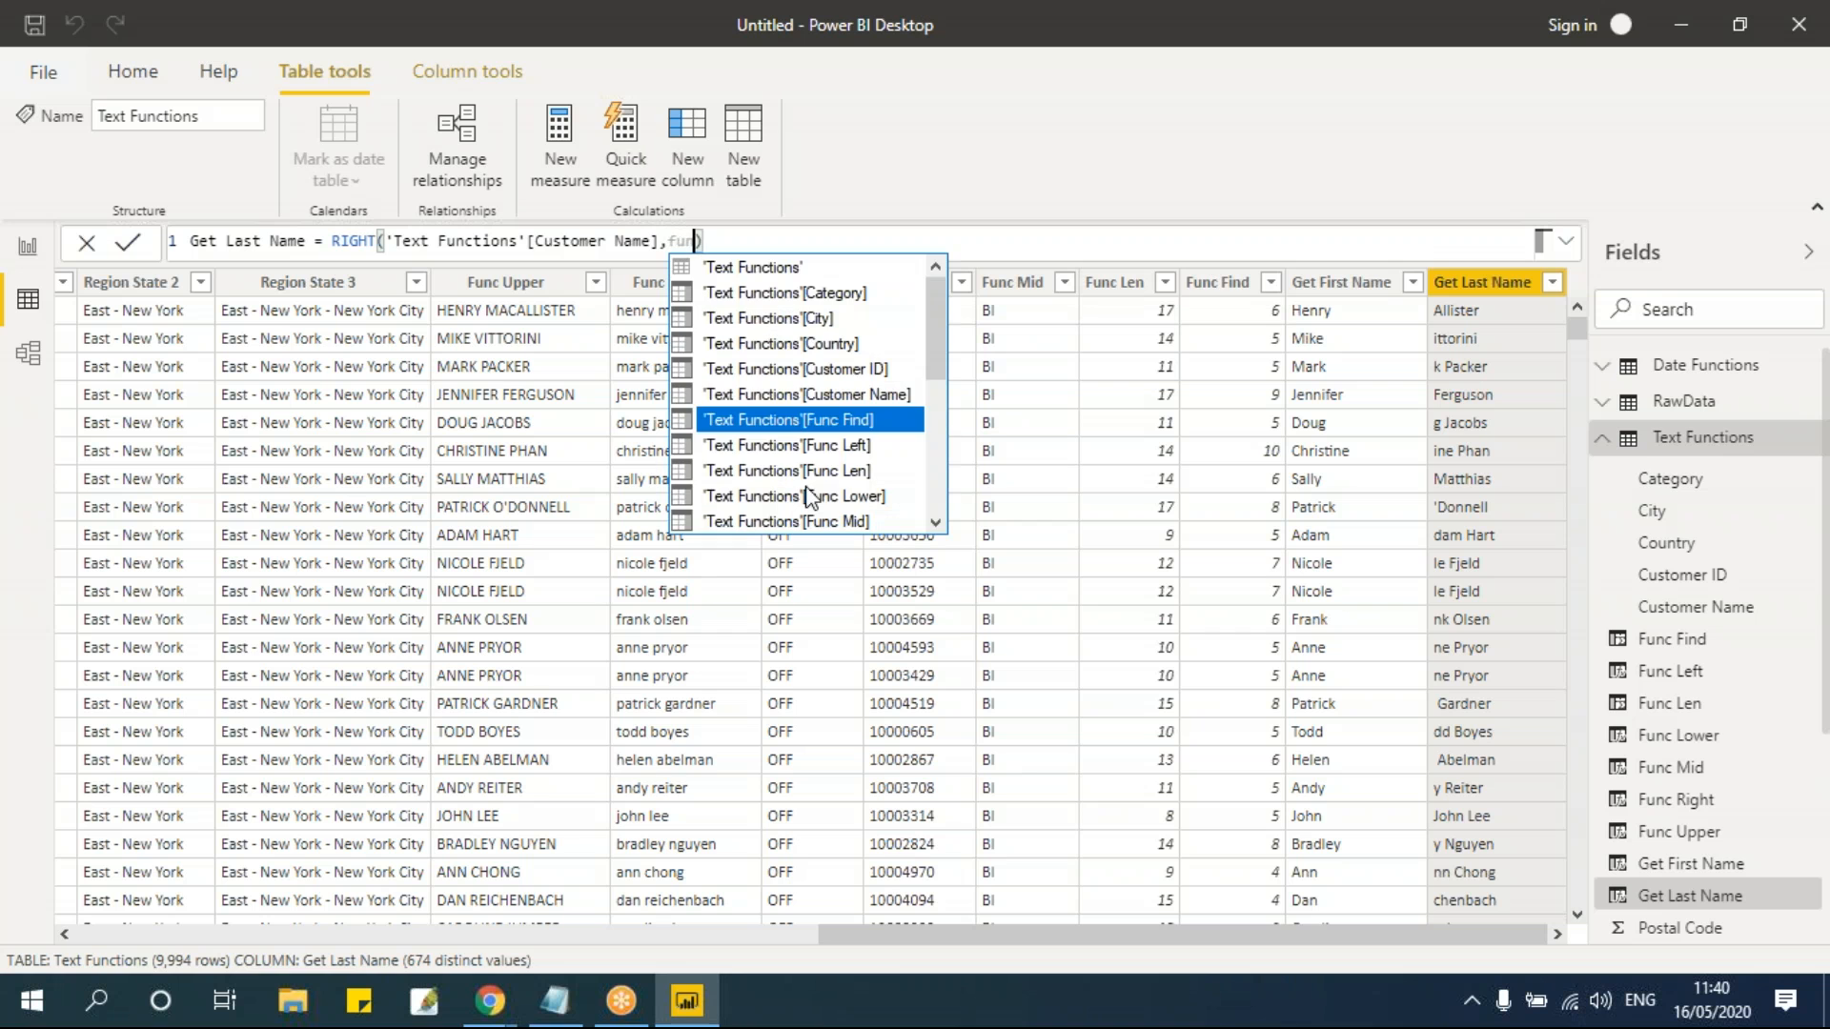
pyautogui.press('Down')
pyautogui.press('Down')
pyautogui.press('Tab')
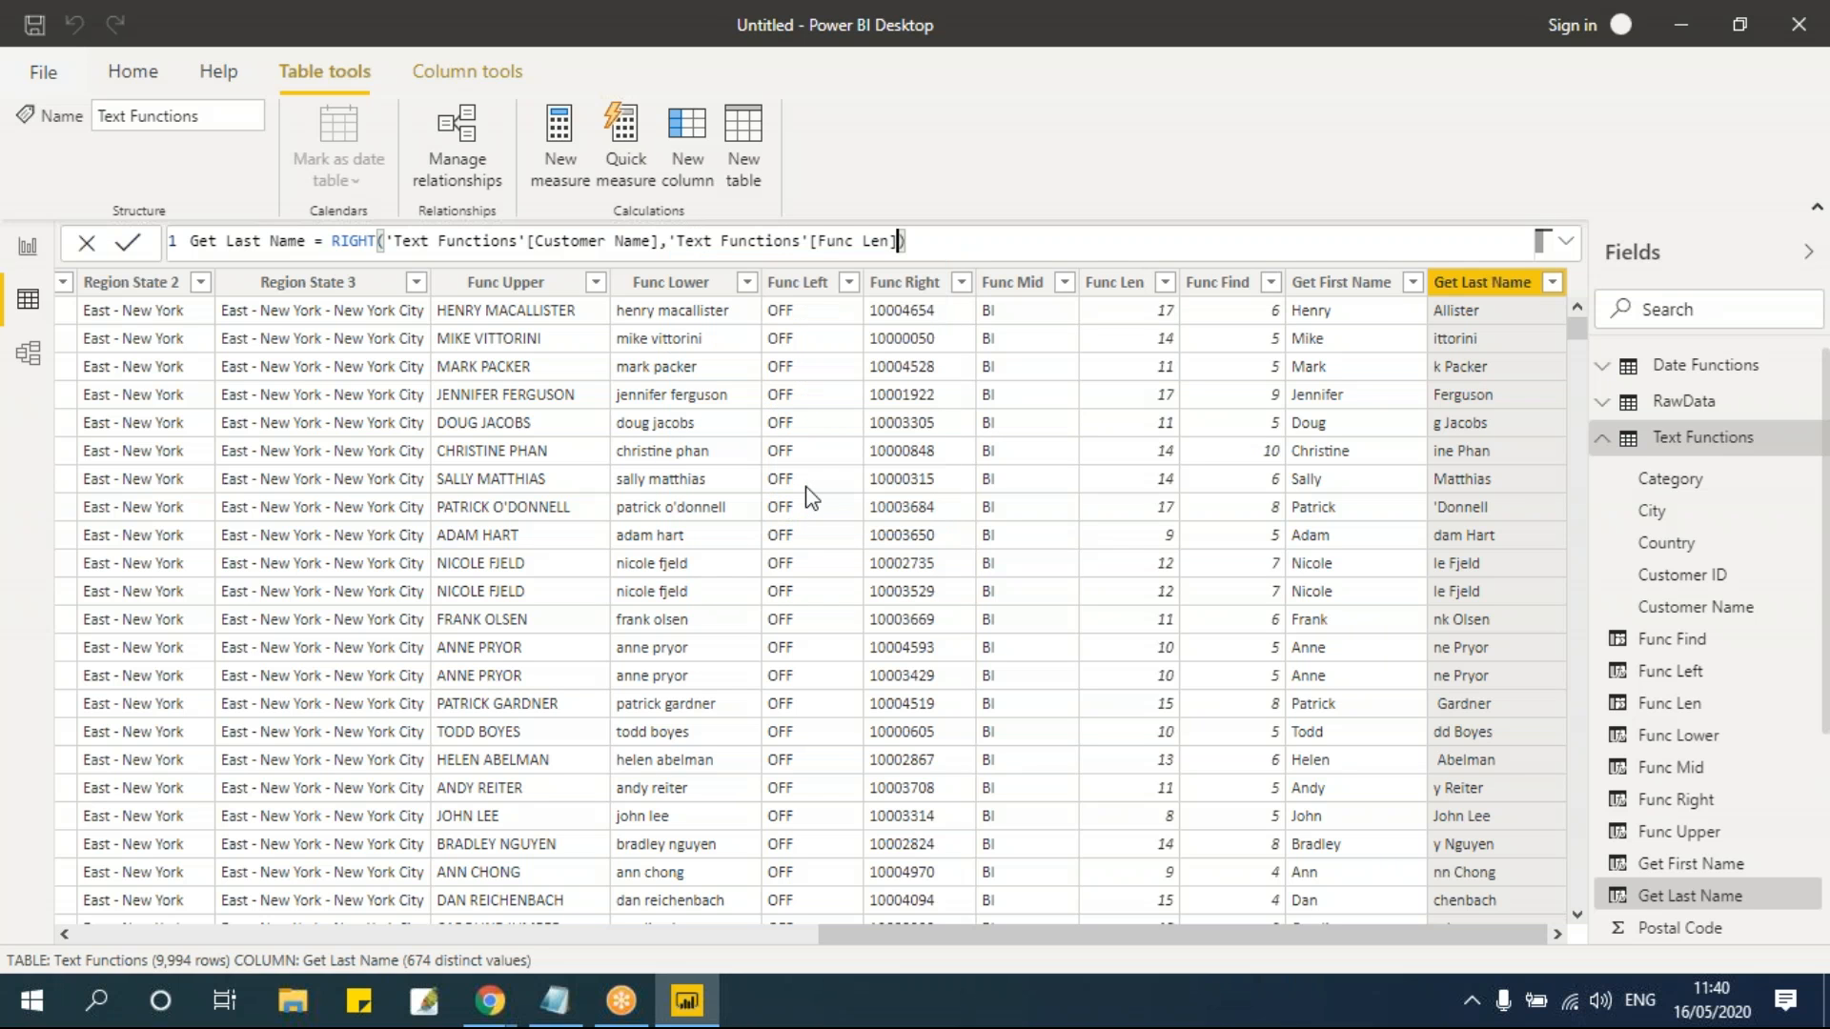
pyautogui.write('- fun')
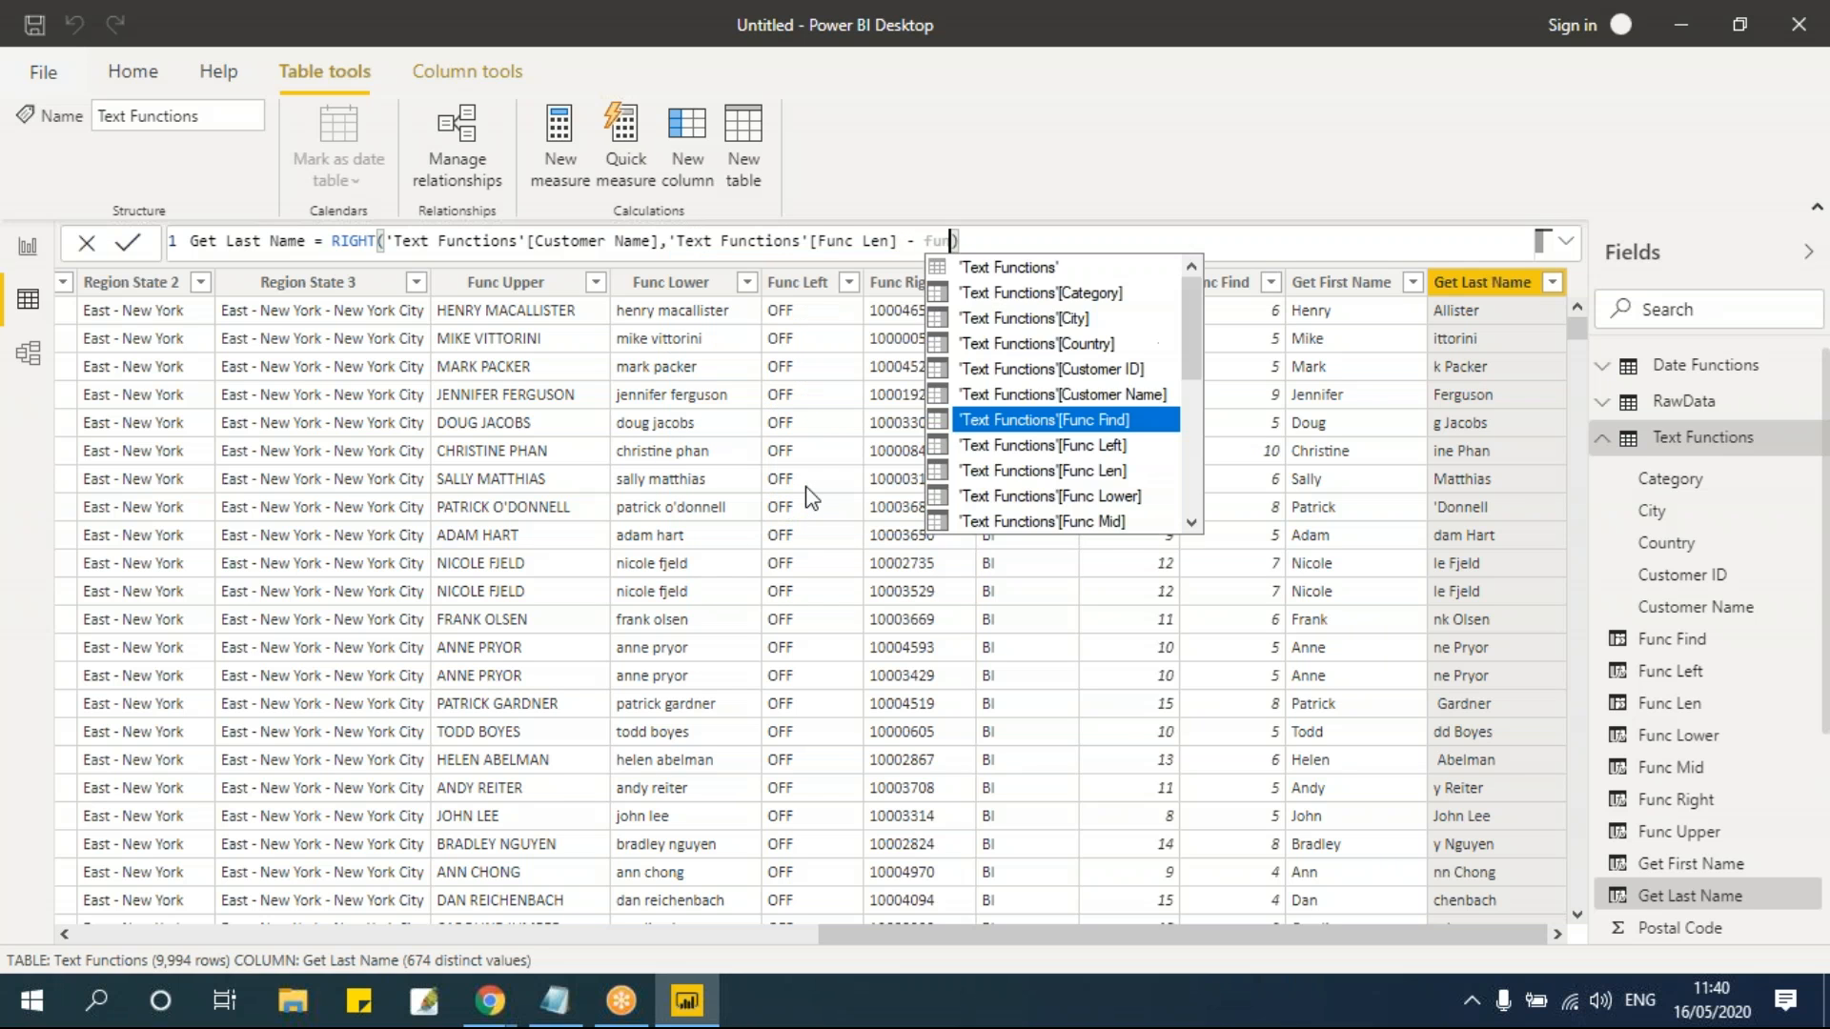
pyautogui.press('Down')
pyautogui.press('Down')
pyautogui.press('Down')
pyautogui.press('Up')
pyautogui.press('Up')
pyautogui.press('Up')
pyautogui.press('Tab')
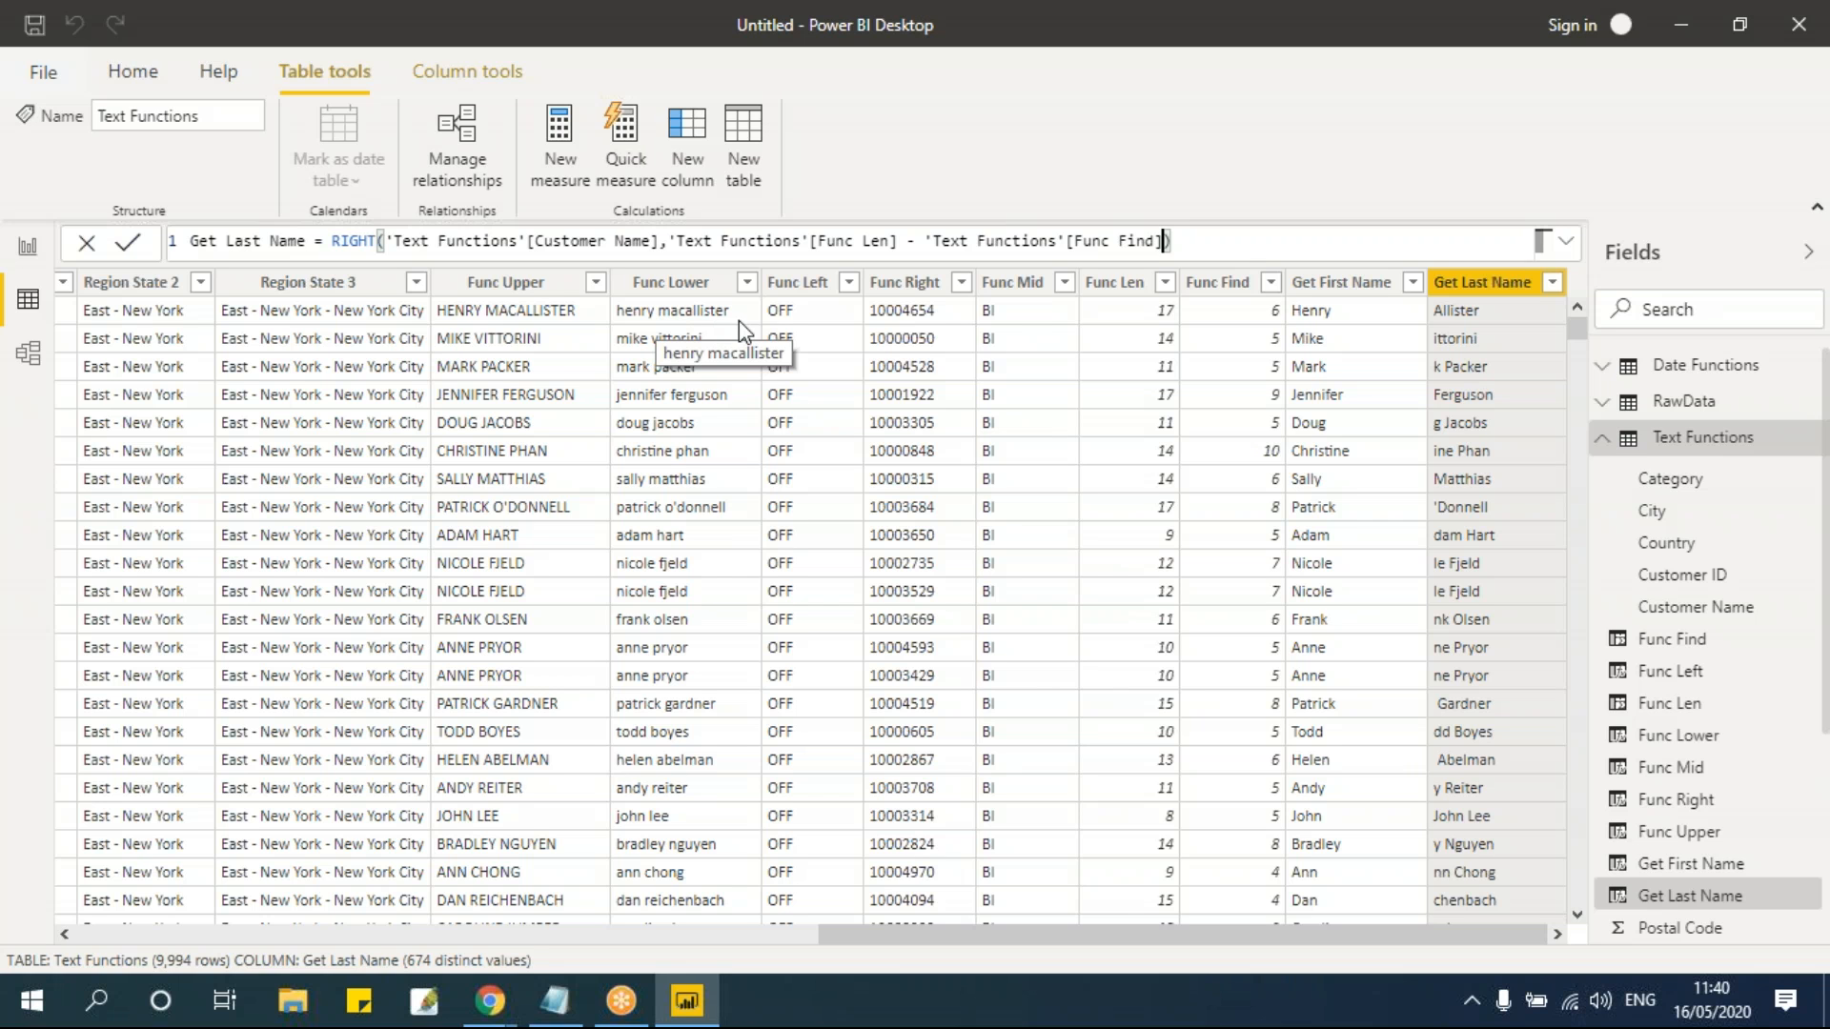
pyautogui.click(629, 1006)
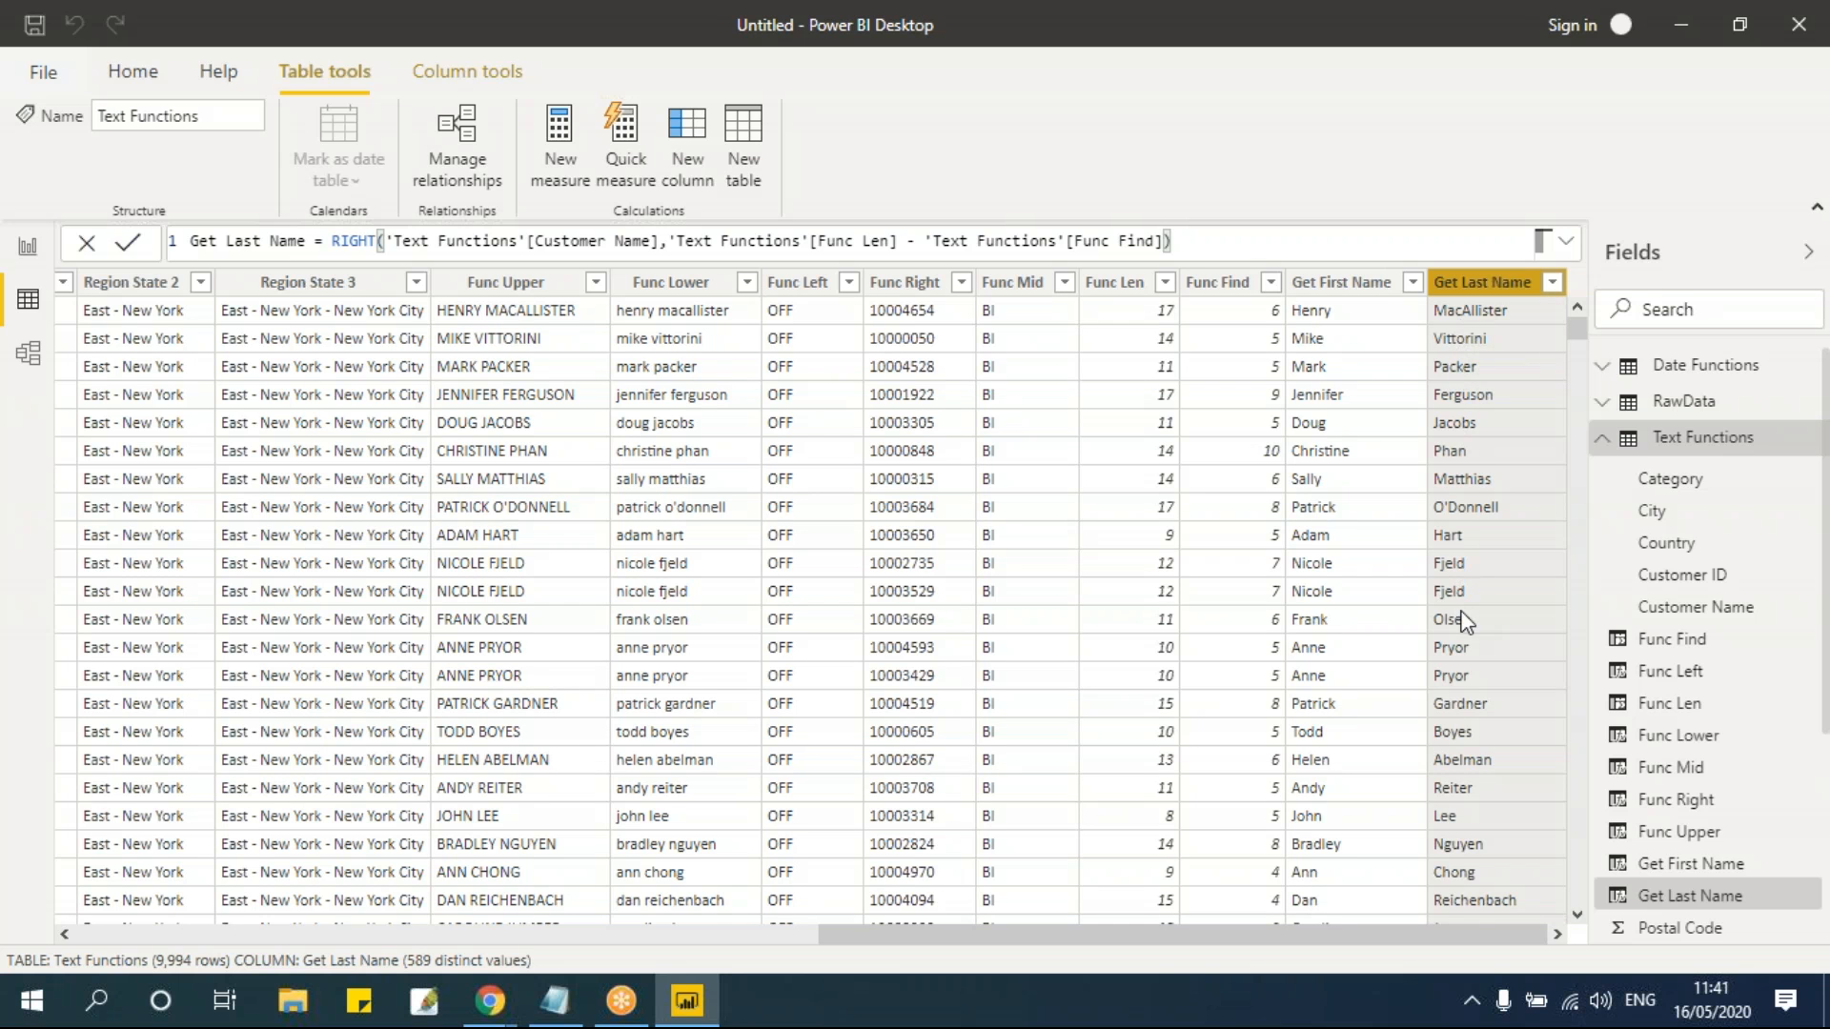
# Step: Check the Get Last Name column's values down the table
pyautogui.scroll(-1, 1466, 619)
pyautogui.scroll(-7, 1466, 619)
pyautogui.scroll(7, 1466, 621)
# Step: Switch to the DAX Functions notes in Notepad, review the REPLACE and SUBSTITUTE examples, and return to Power BI Desktop
pyautogui.click(555, 1000)
pyautogui.click(640, 651)
pyautogui.scroll(-2, 645, 651)
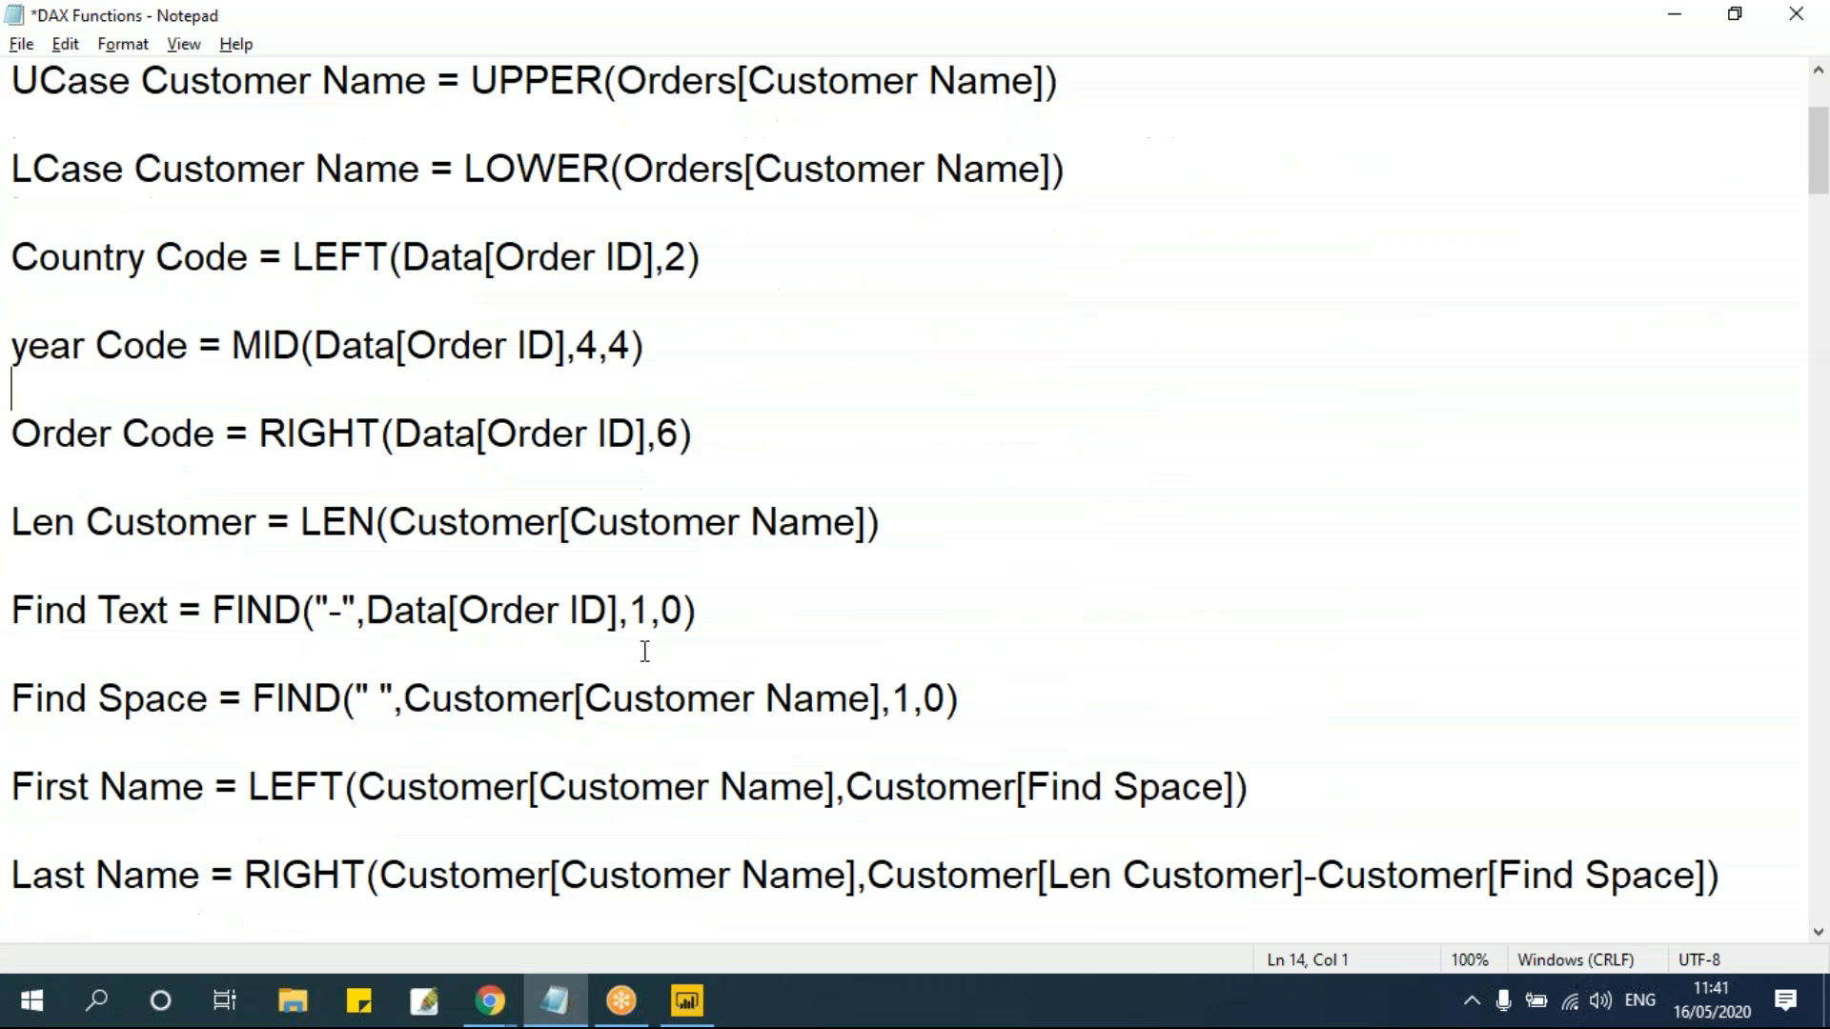
pyautogui.scroll(-2, 645, 651)
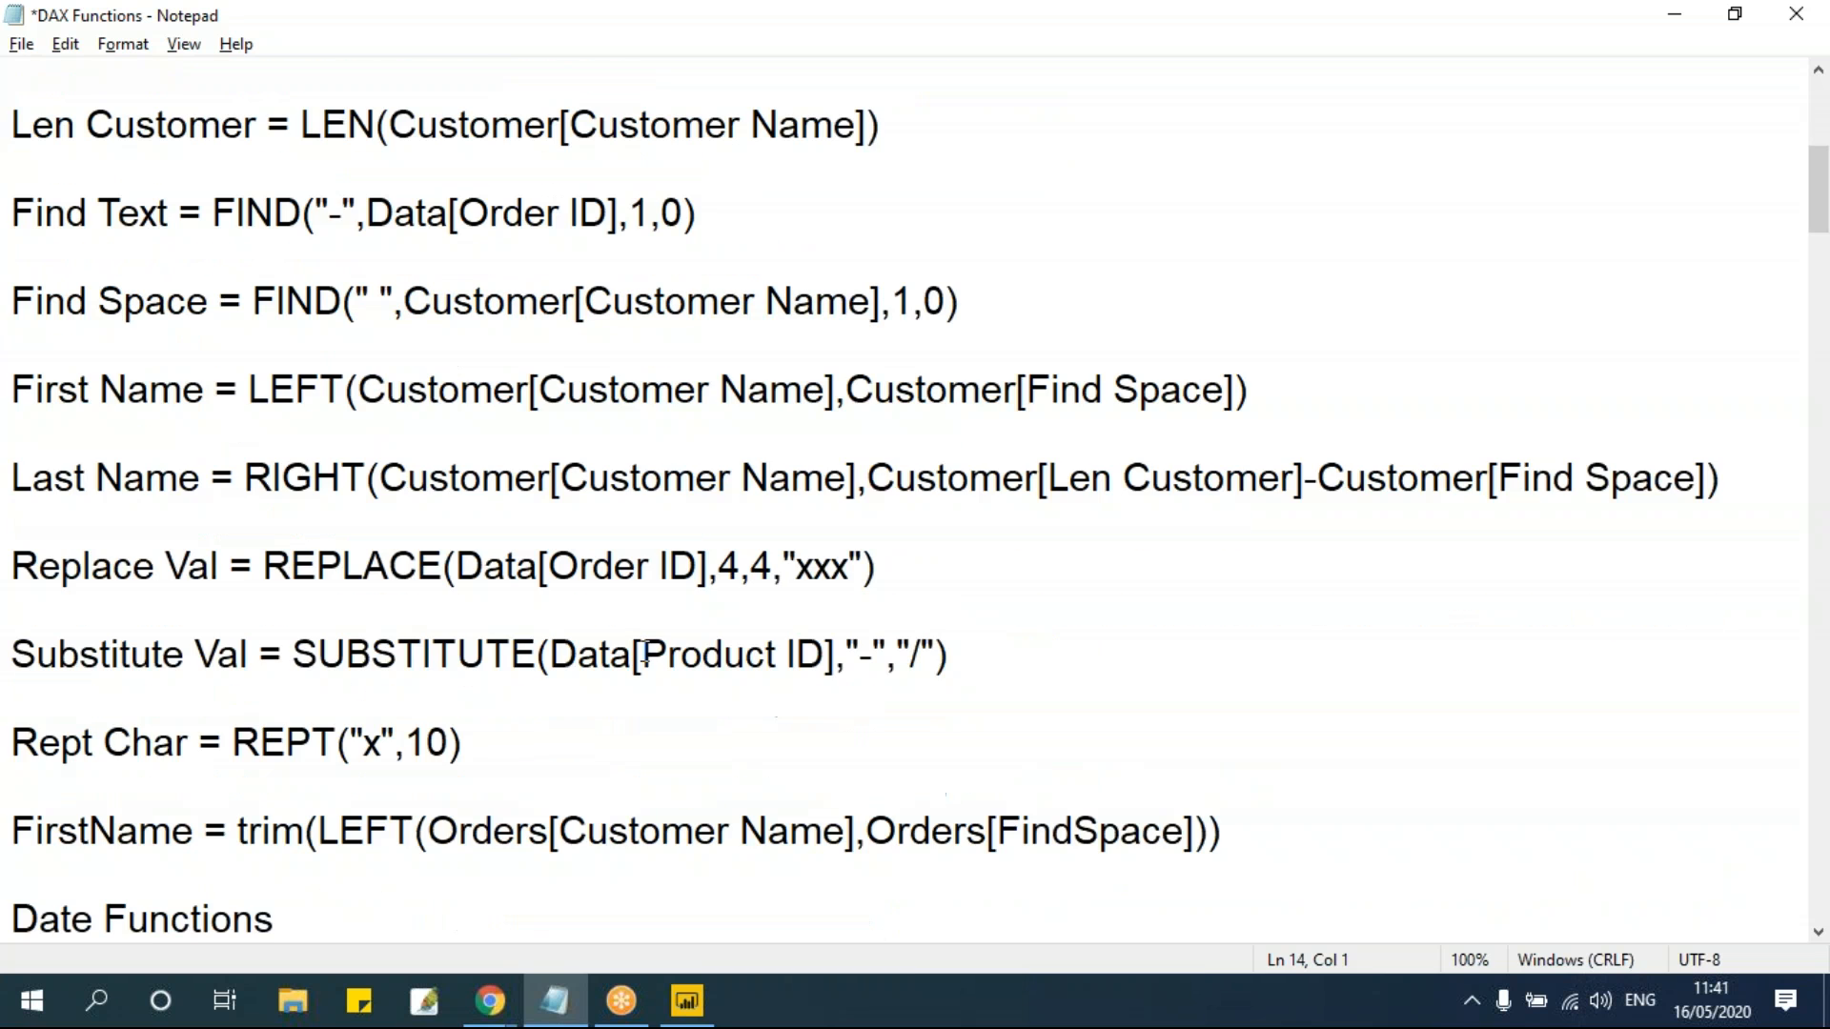
pyautogui.click(363, 566)
pyautogui.click(397, 654)
pyautogui.click(343, 567)
pyautogui.click(686, 1000)
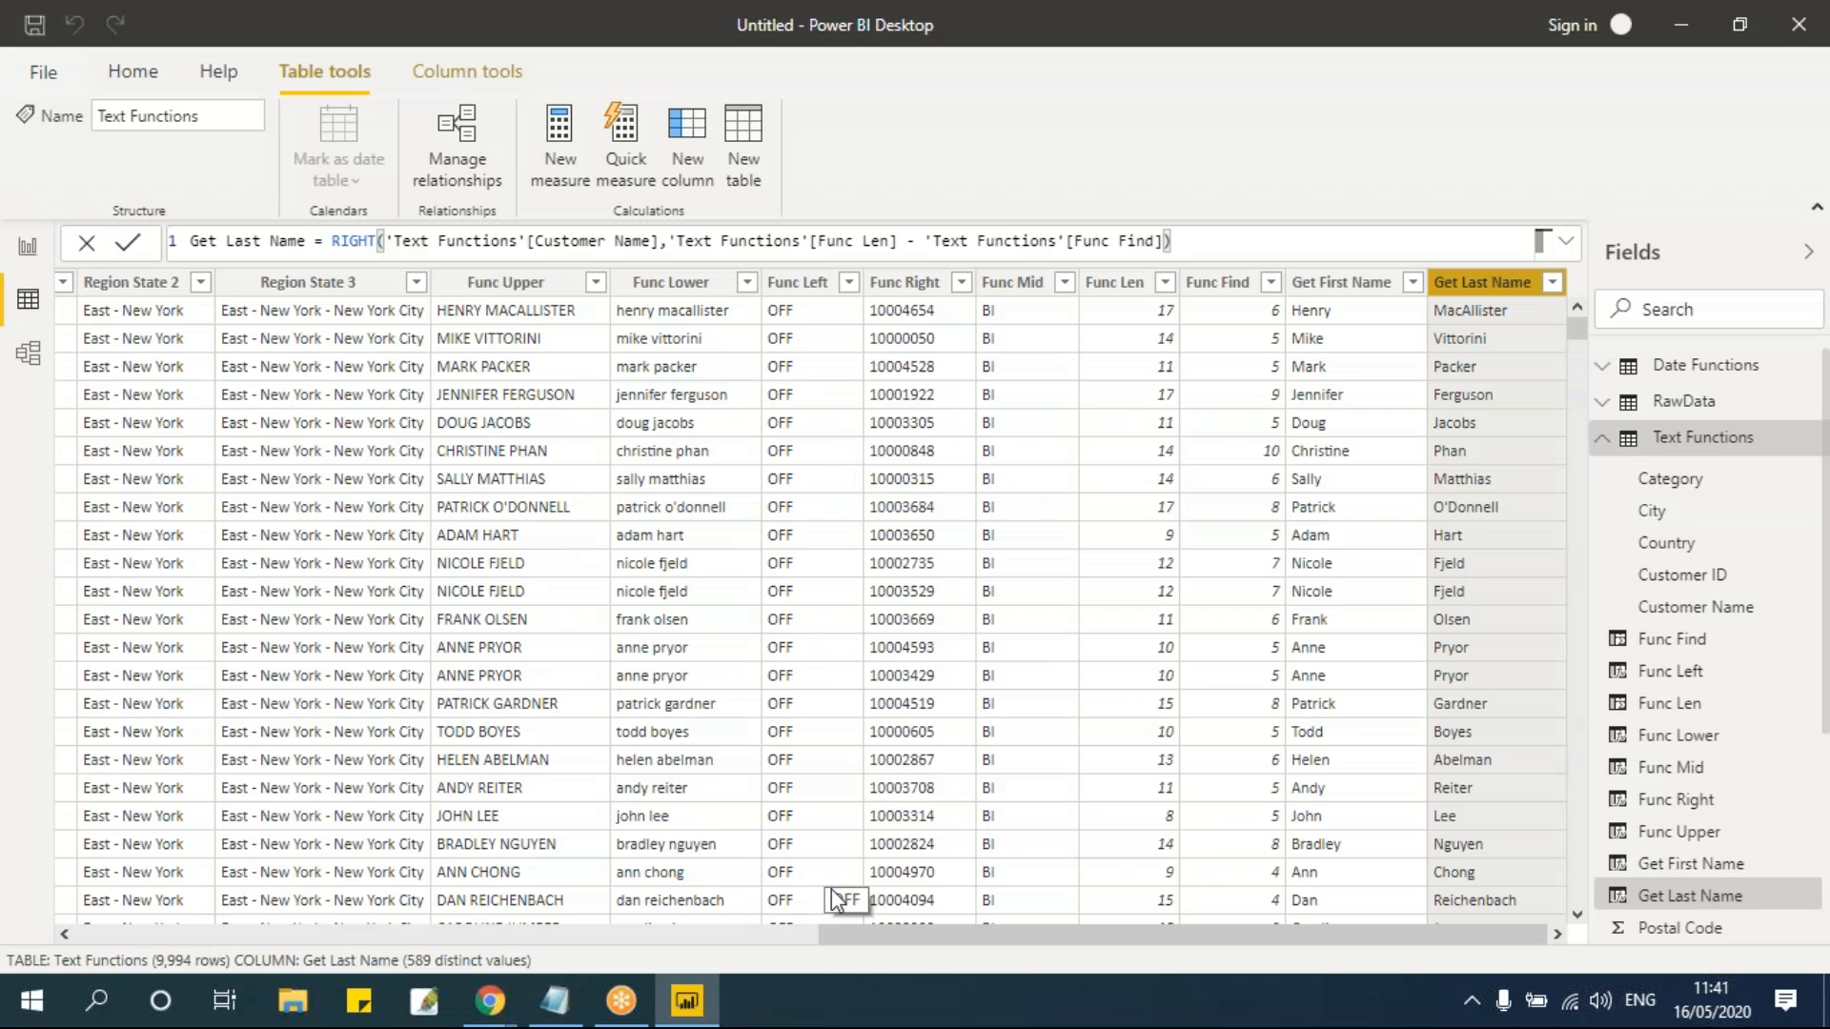
# Step: Review the Text Functions table's original columns, add another calculated column and name it Func Replace
pyautogui.moveTo(906, 947); pyautogui.dragTo(103, 944)
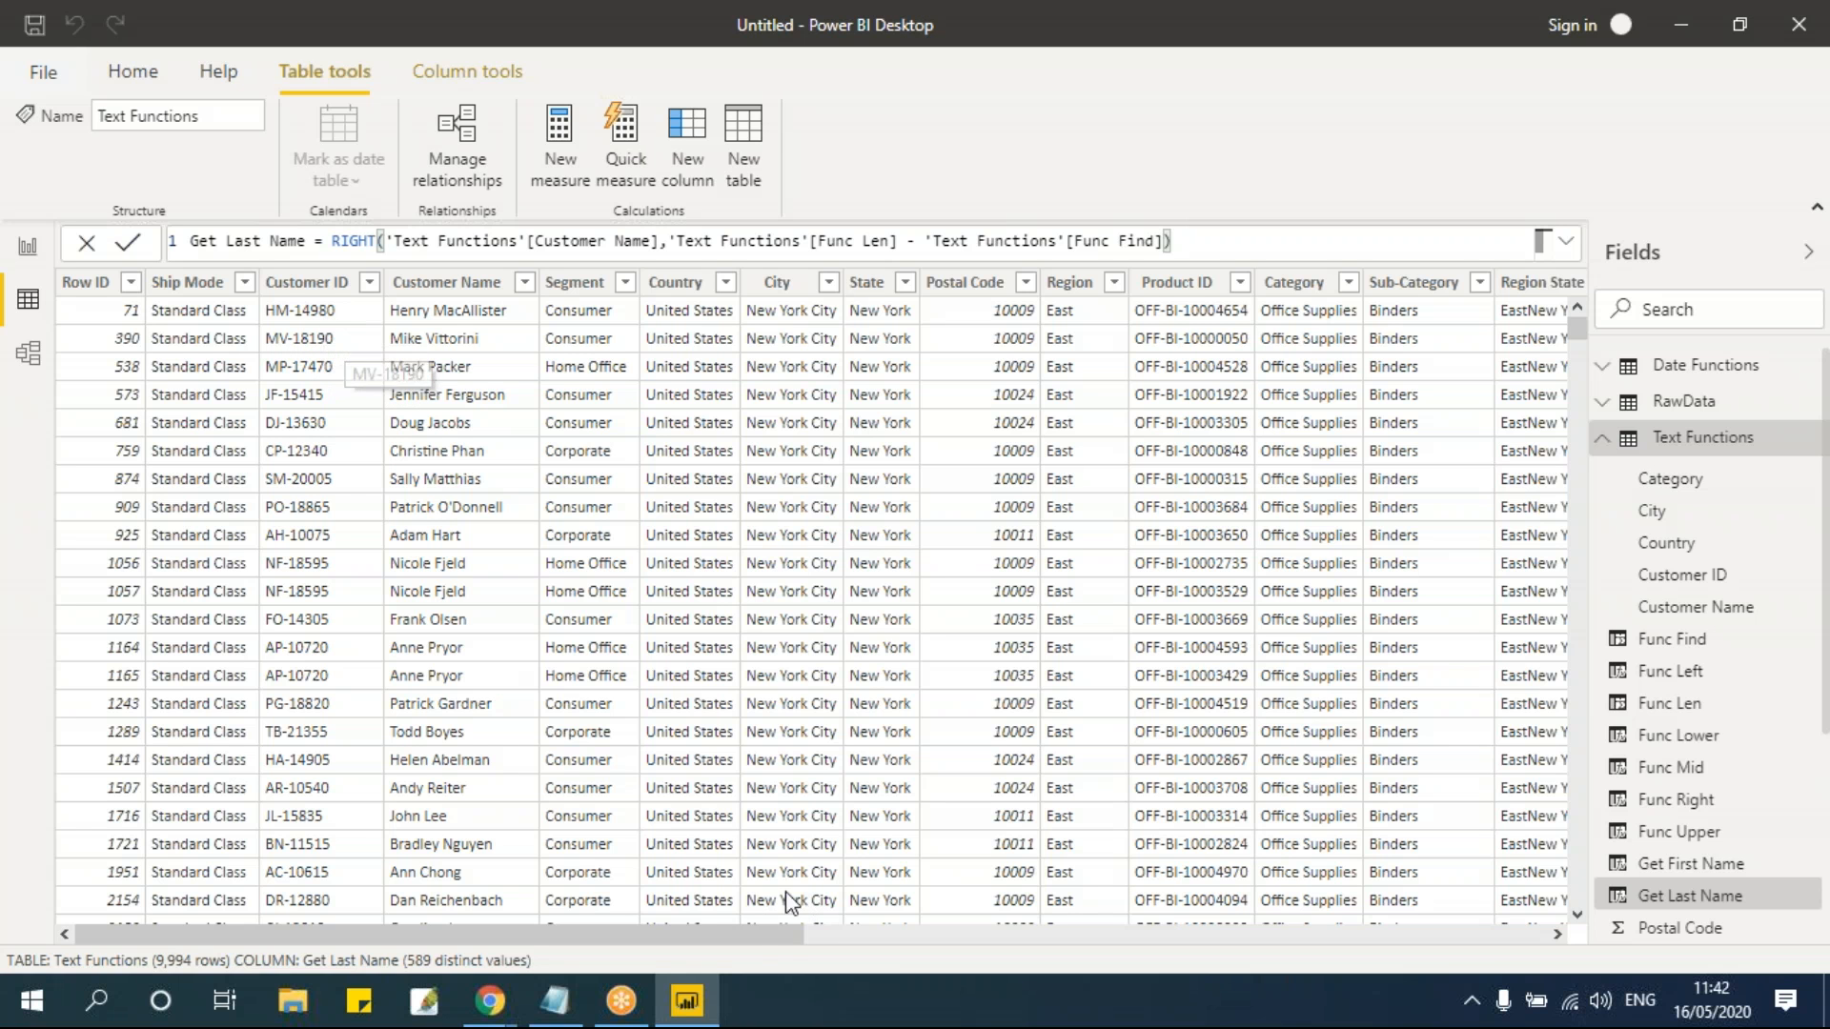
pyautogui.moveTo(796, 934); pyautogui.dragTo(1407, 1024)
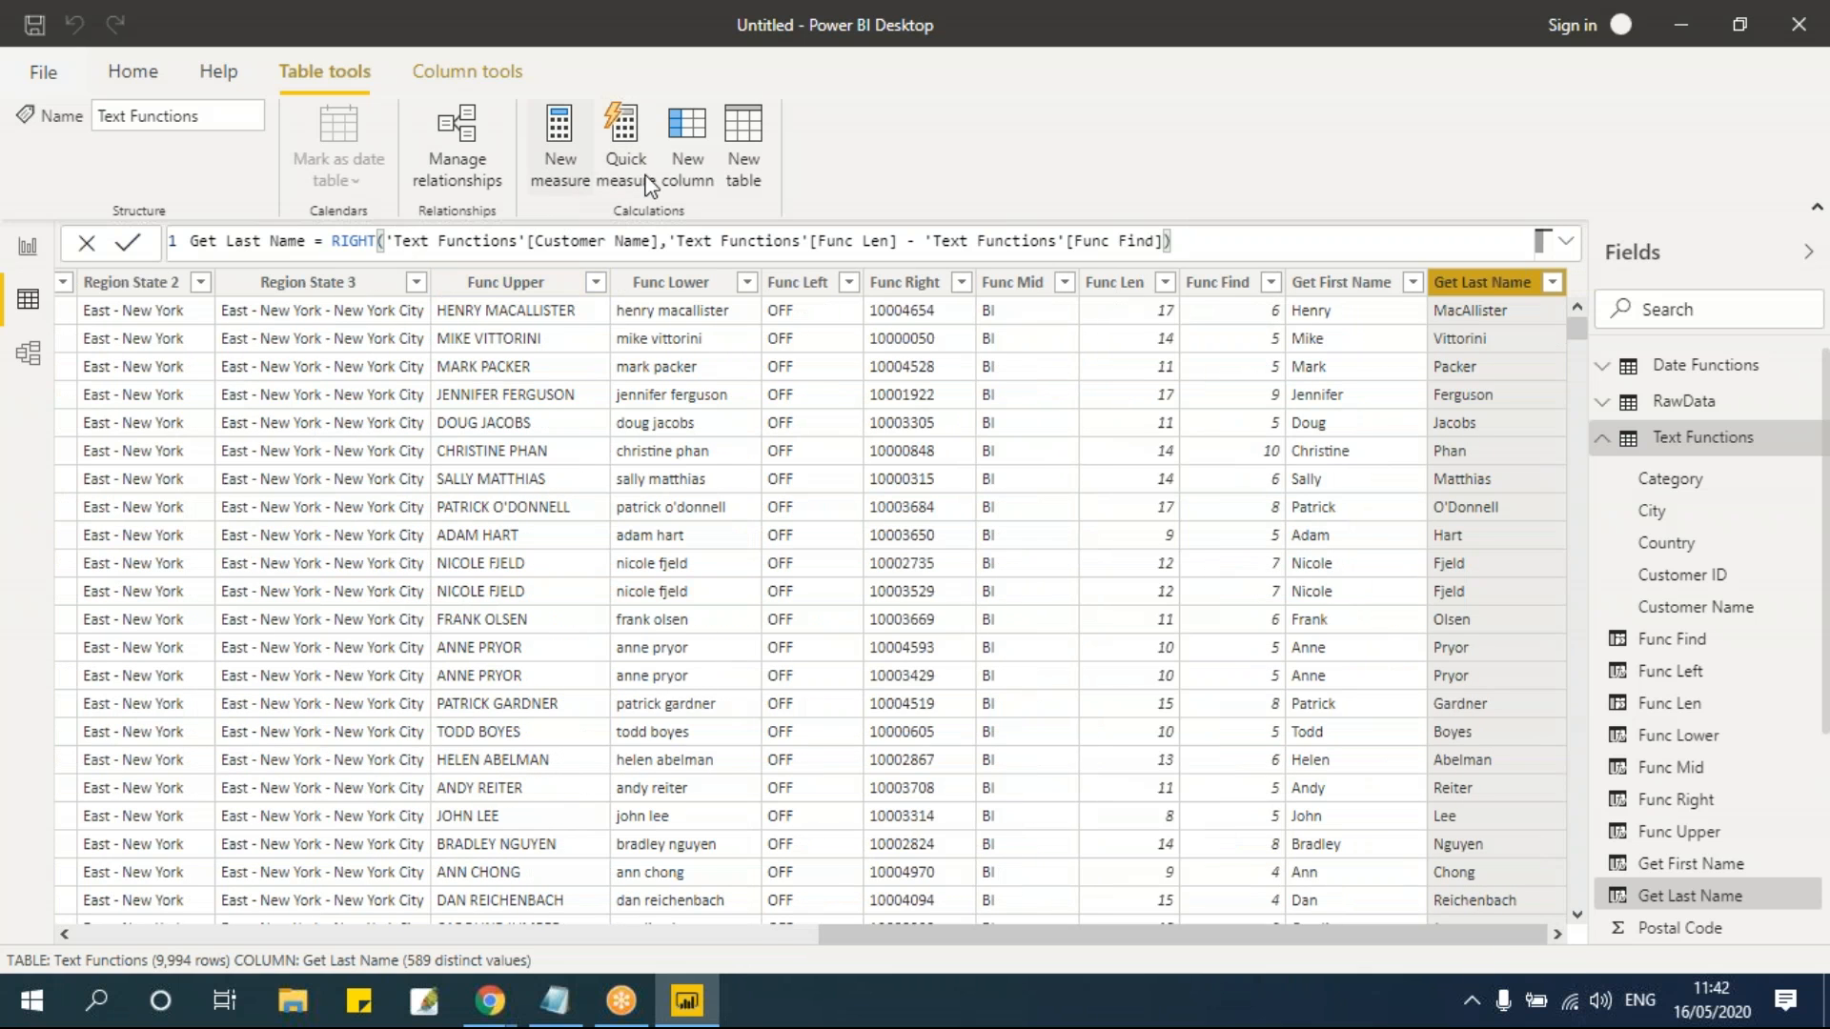
pyautogui.click(691, 164)
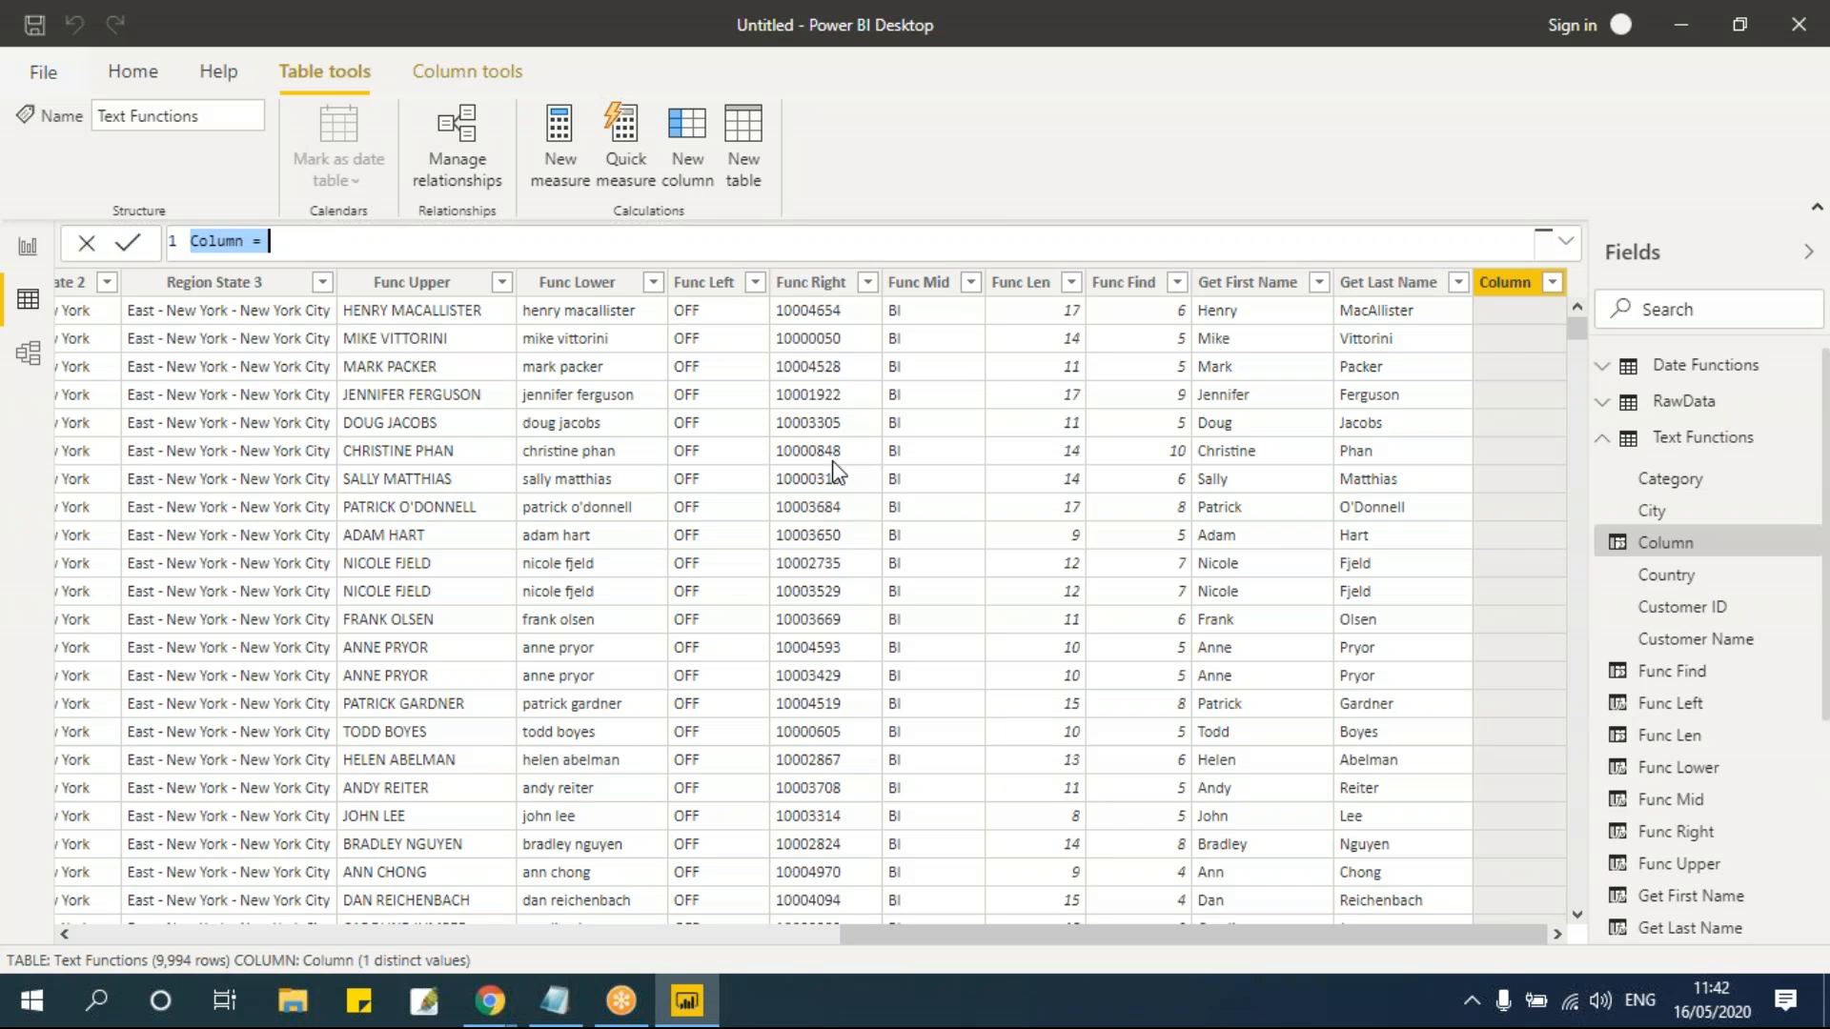
pyautogui.click(318, 241)
pyautogui.moveTo(247, 243); pyautogui.dragTo(199, 241)
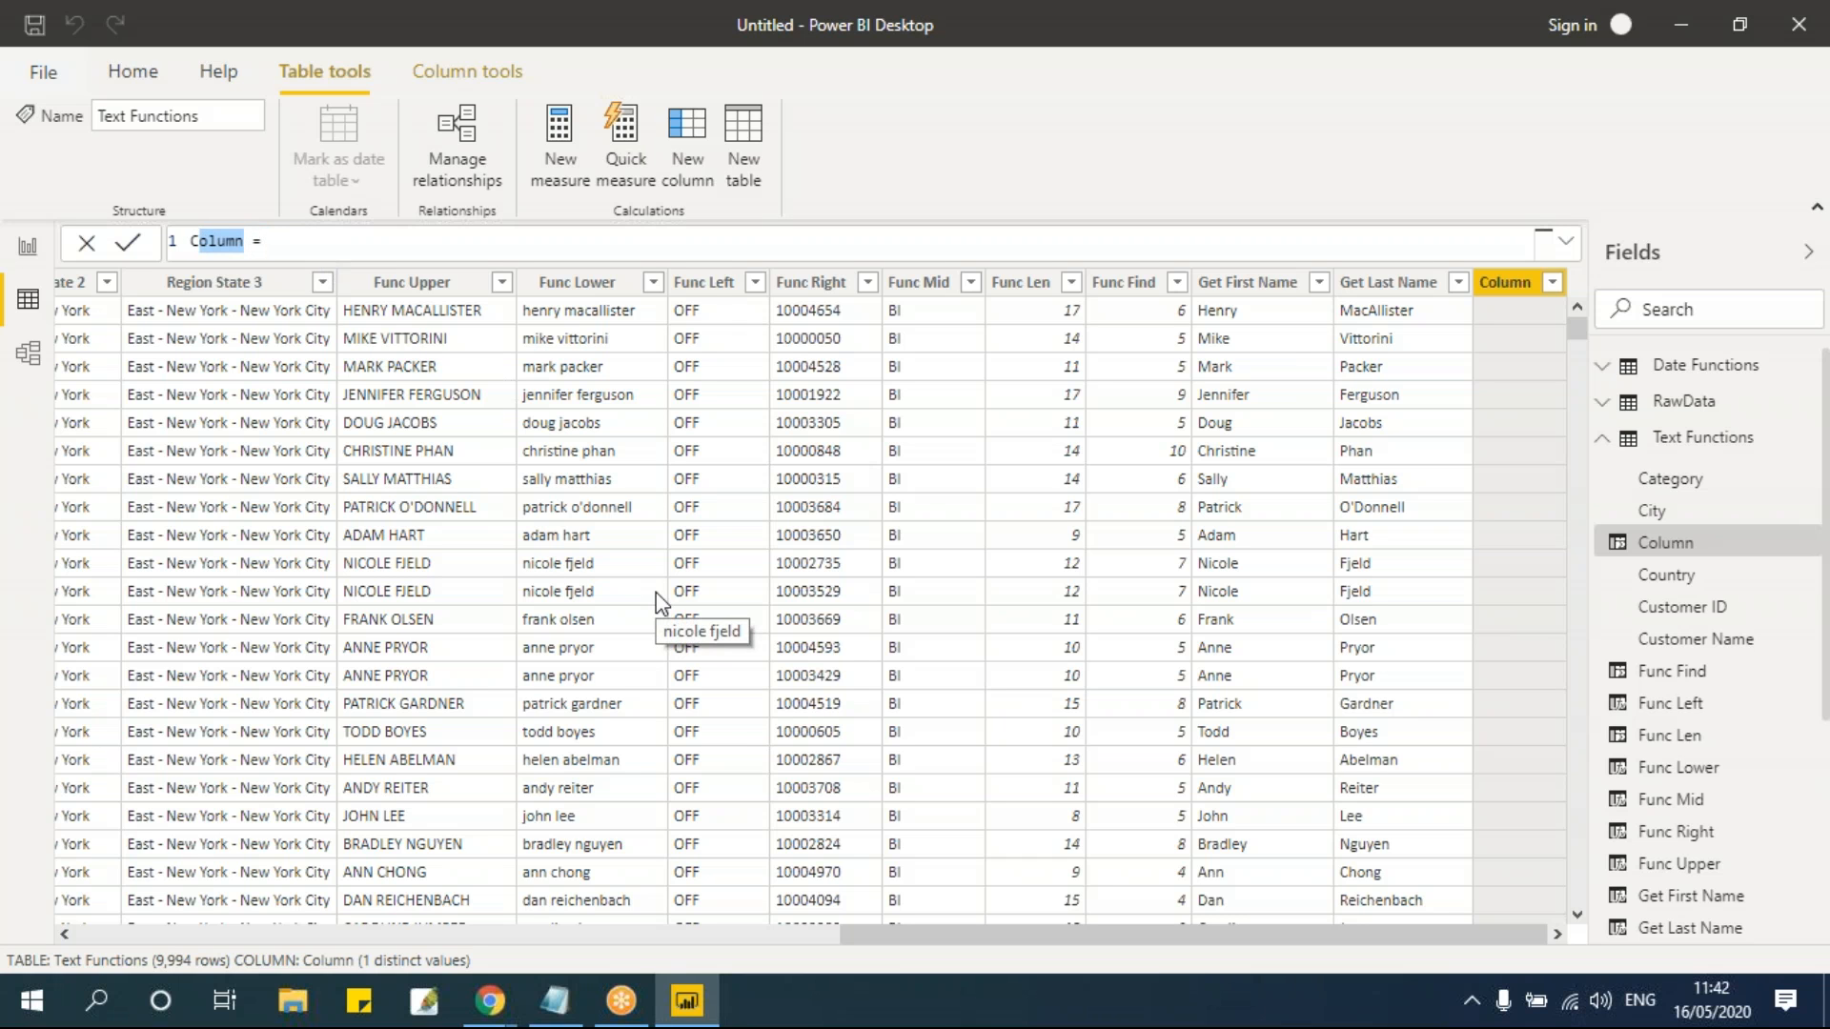
pyautogui.click(248, 244)
pyautogui.press('BackSpace')
pyautogui.press('BackSpace')
pyautogui.press('BackSpace')
pyautogui.press('BackSpace')
pyautogui.press('BackSpace')
pyautogui.press('BackSpace')
pyautogui.write('Func Replace')
pyautogui.click(356, 240)
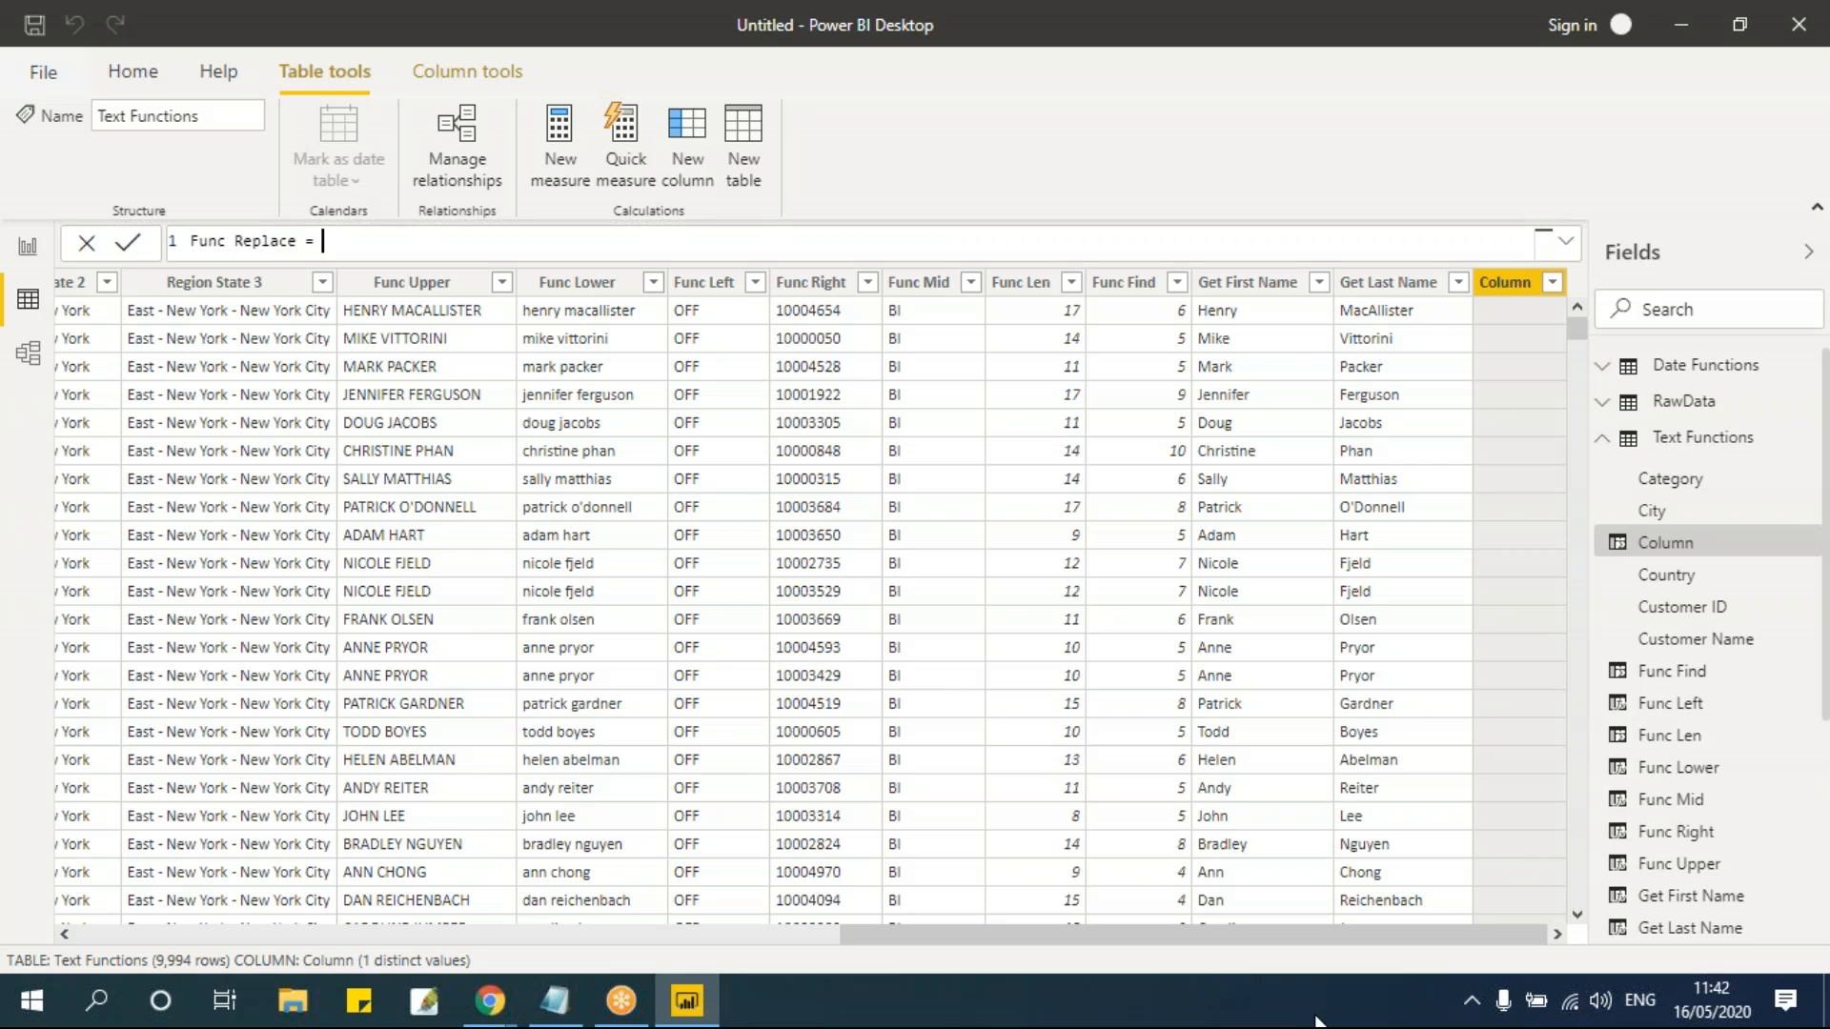
# Step: Start the Func Replace formula with the REPLACE function and use 'Text Functions'[Customer ID] as the old text
pyautogui.write('repl')
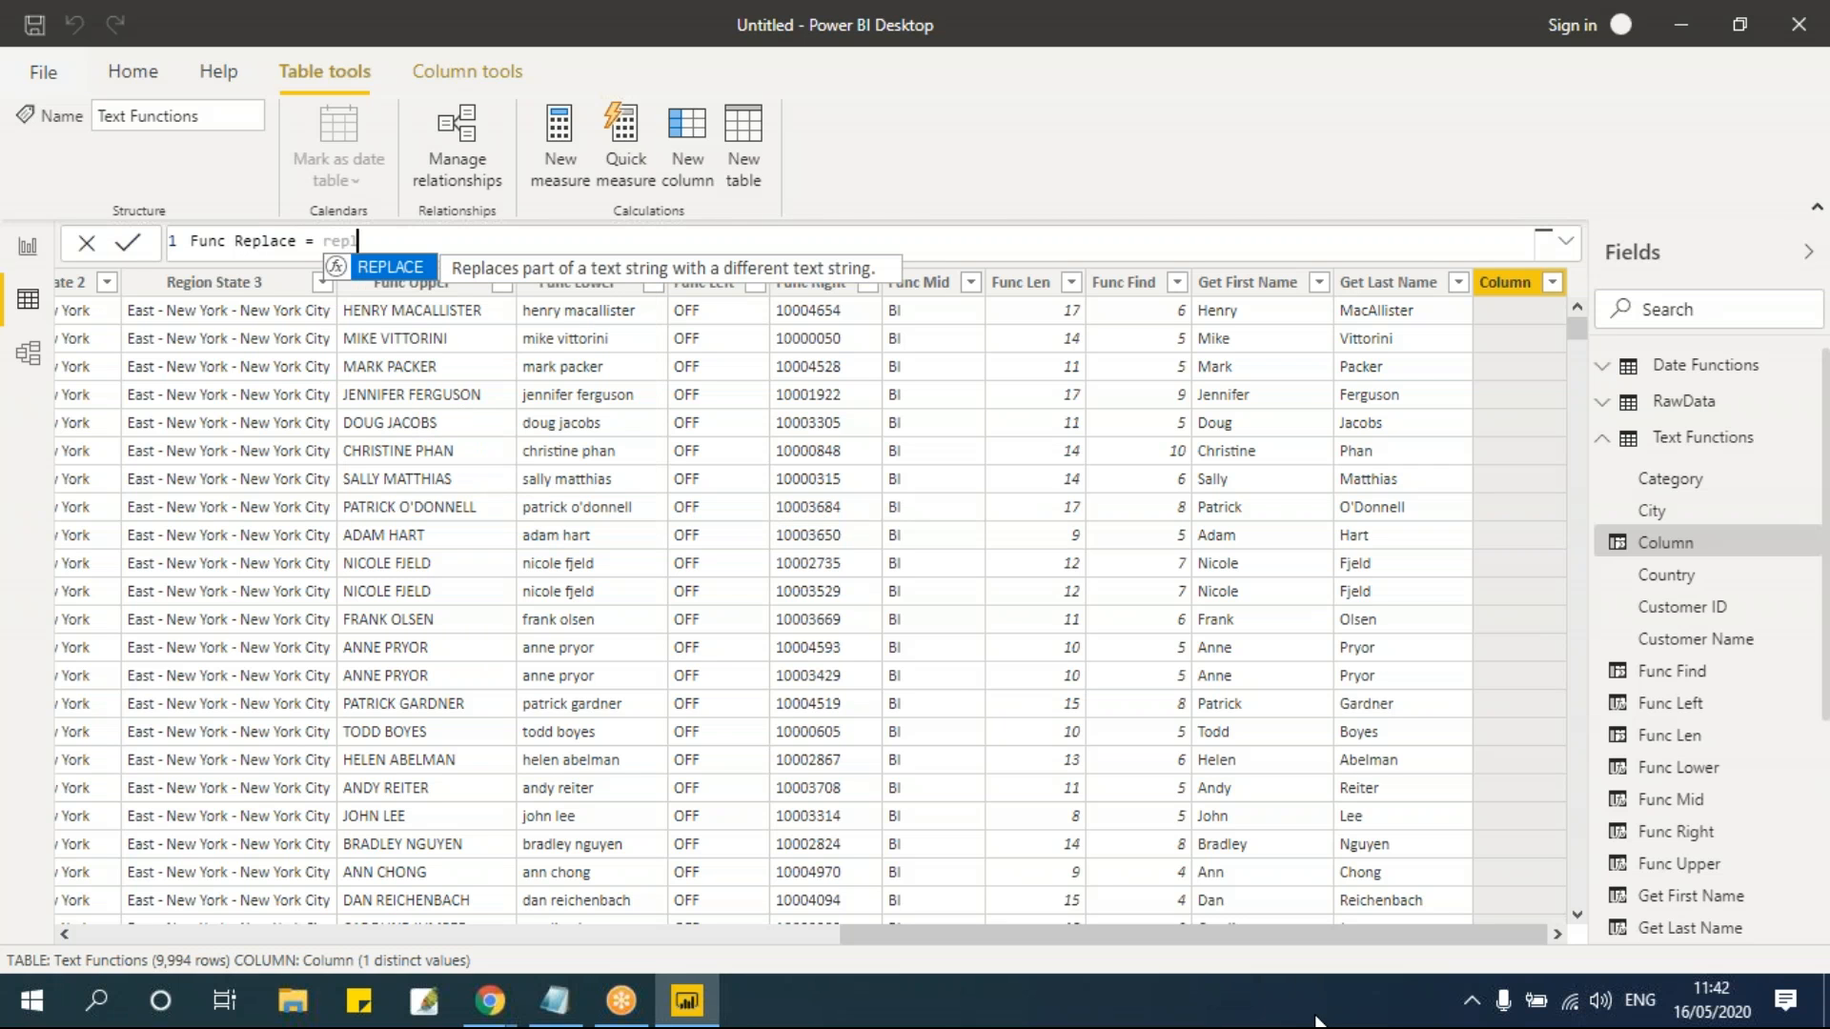
pyautogui.press('Tab')
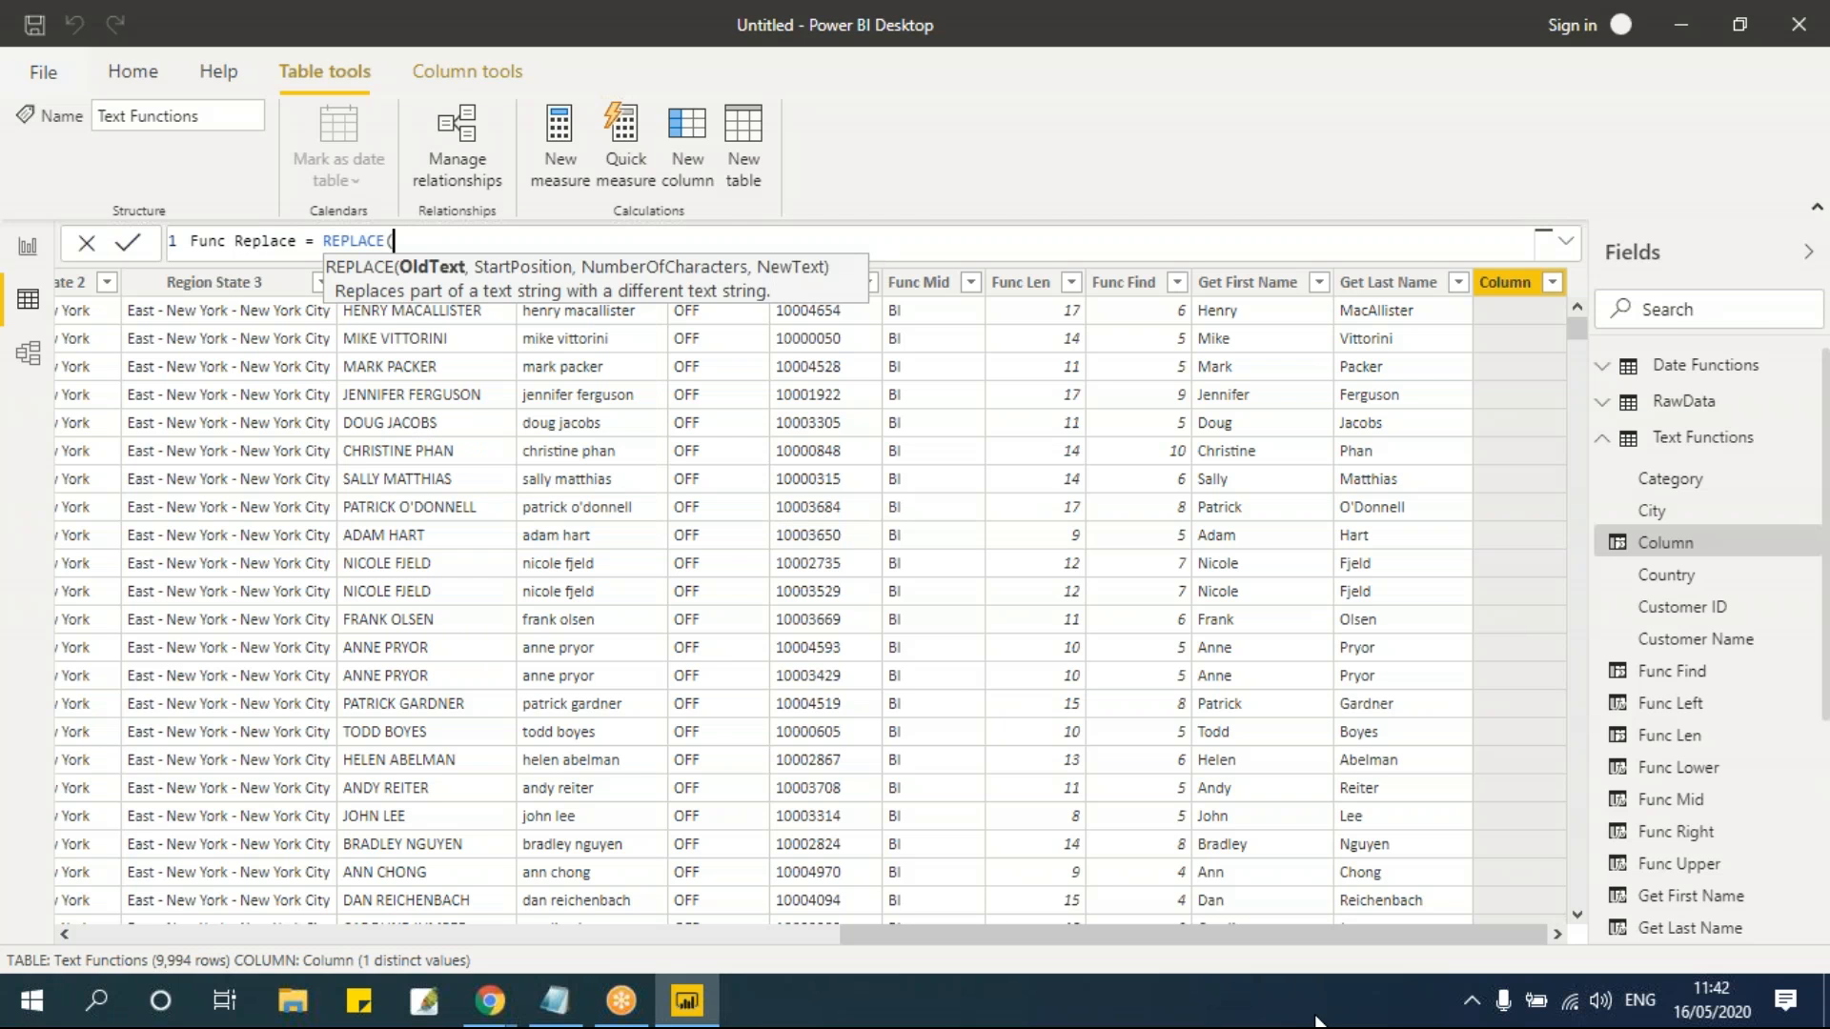
pyautogui.press('Escape')
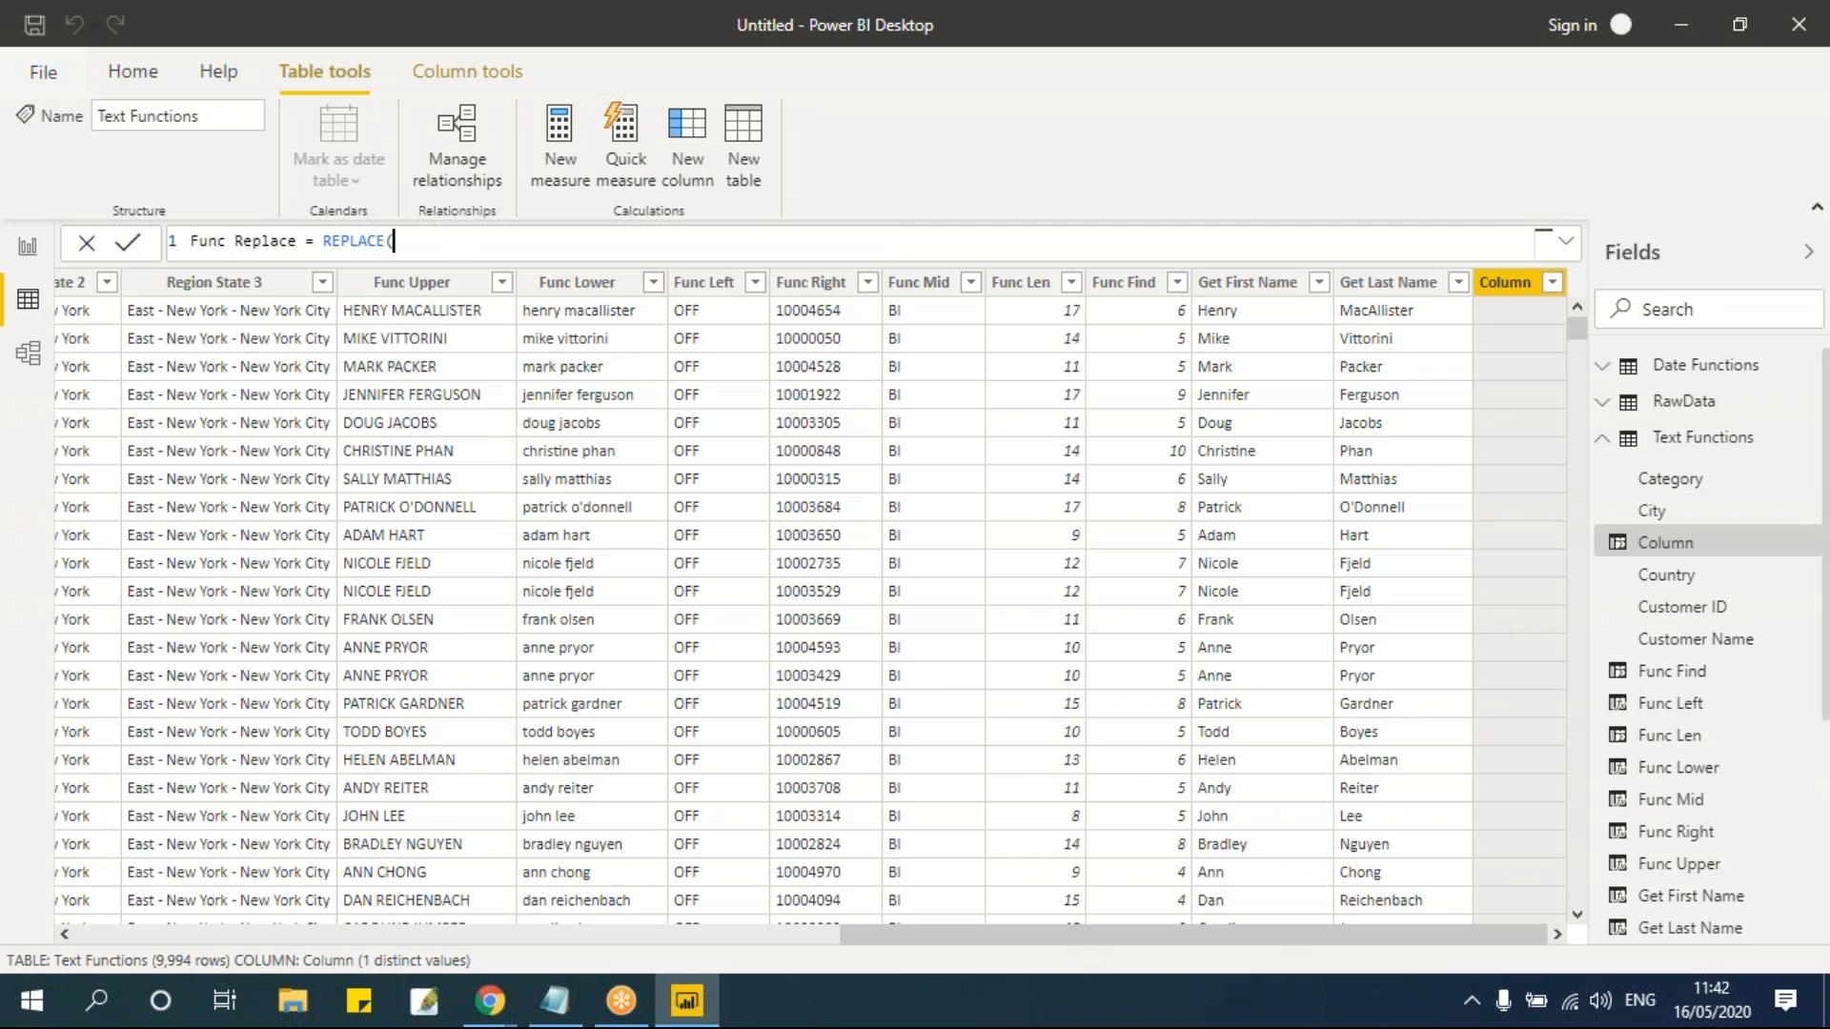
pyautogui.press('BackSpace')
pyautogui.write('(')
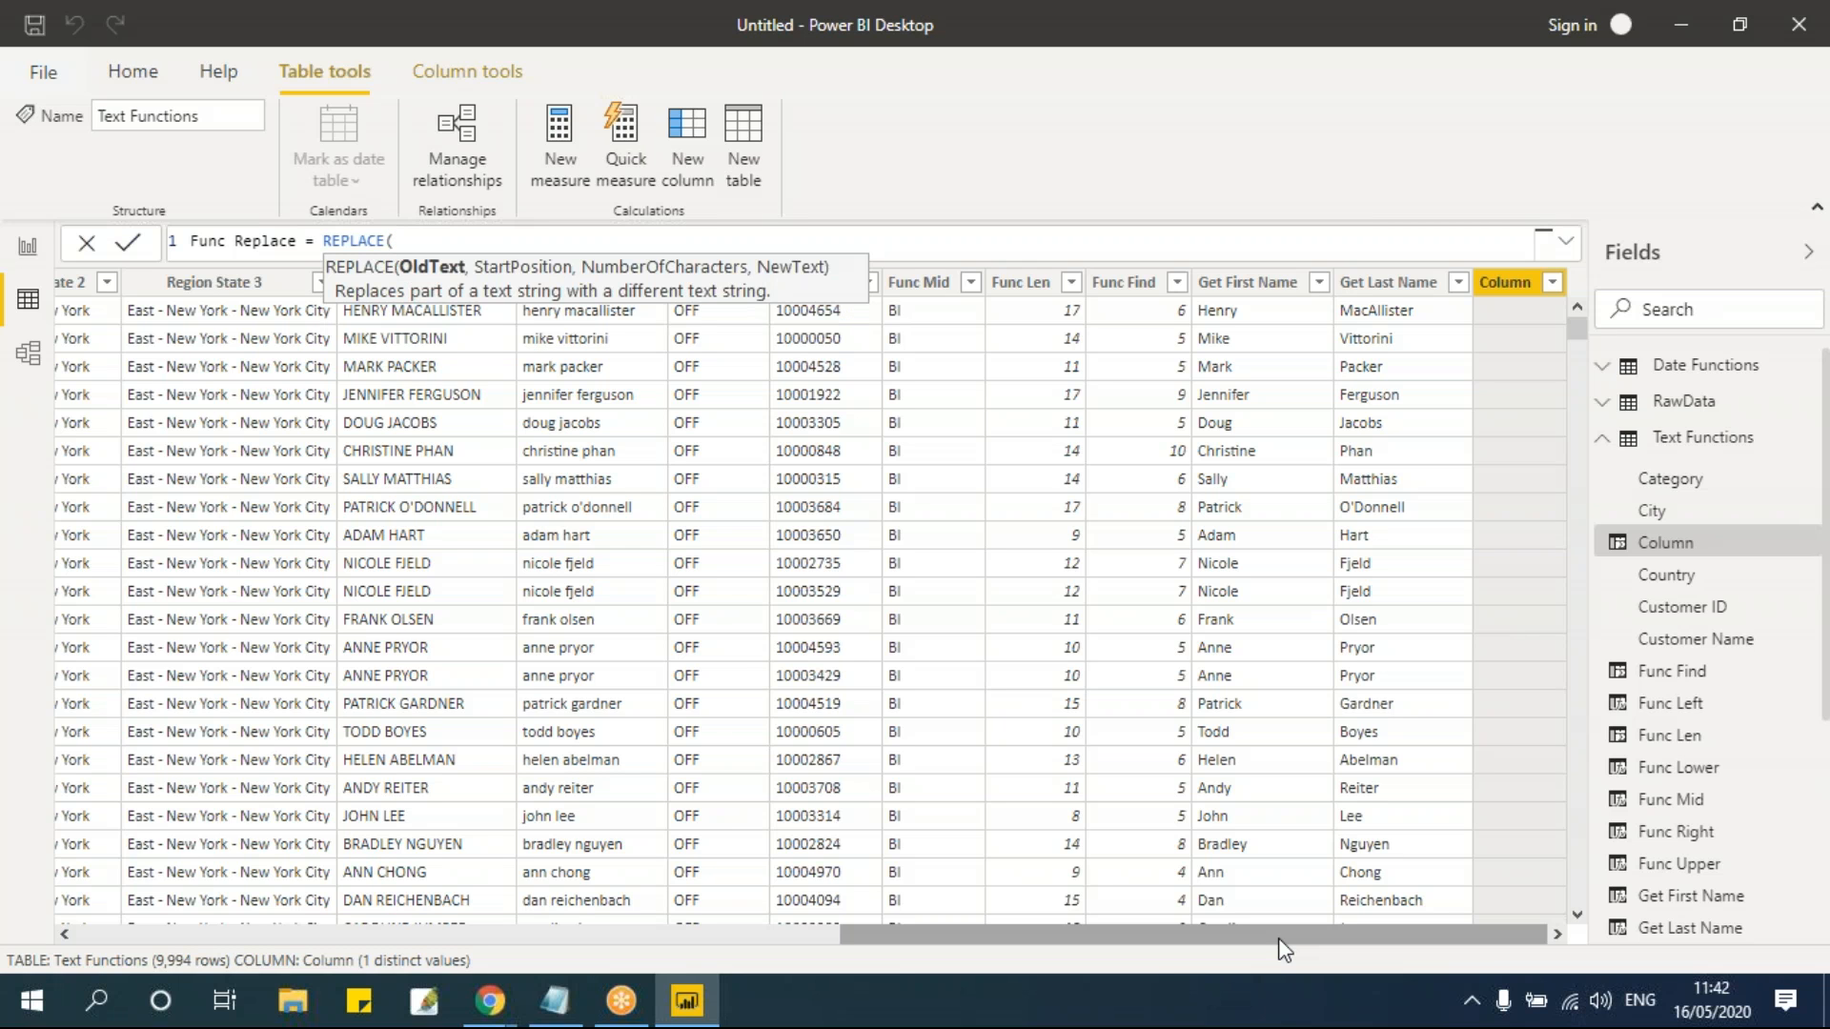
pyautogui.write('cu')
pyautogui.press('Down')
pyautogui.press('Down')
pyautogui.press('Tab')
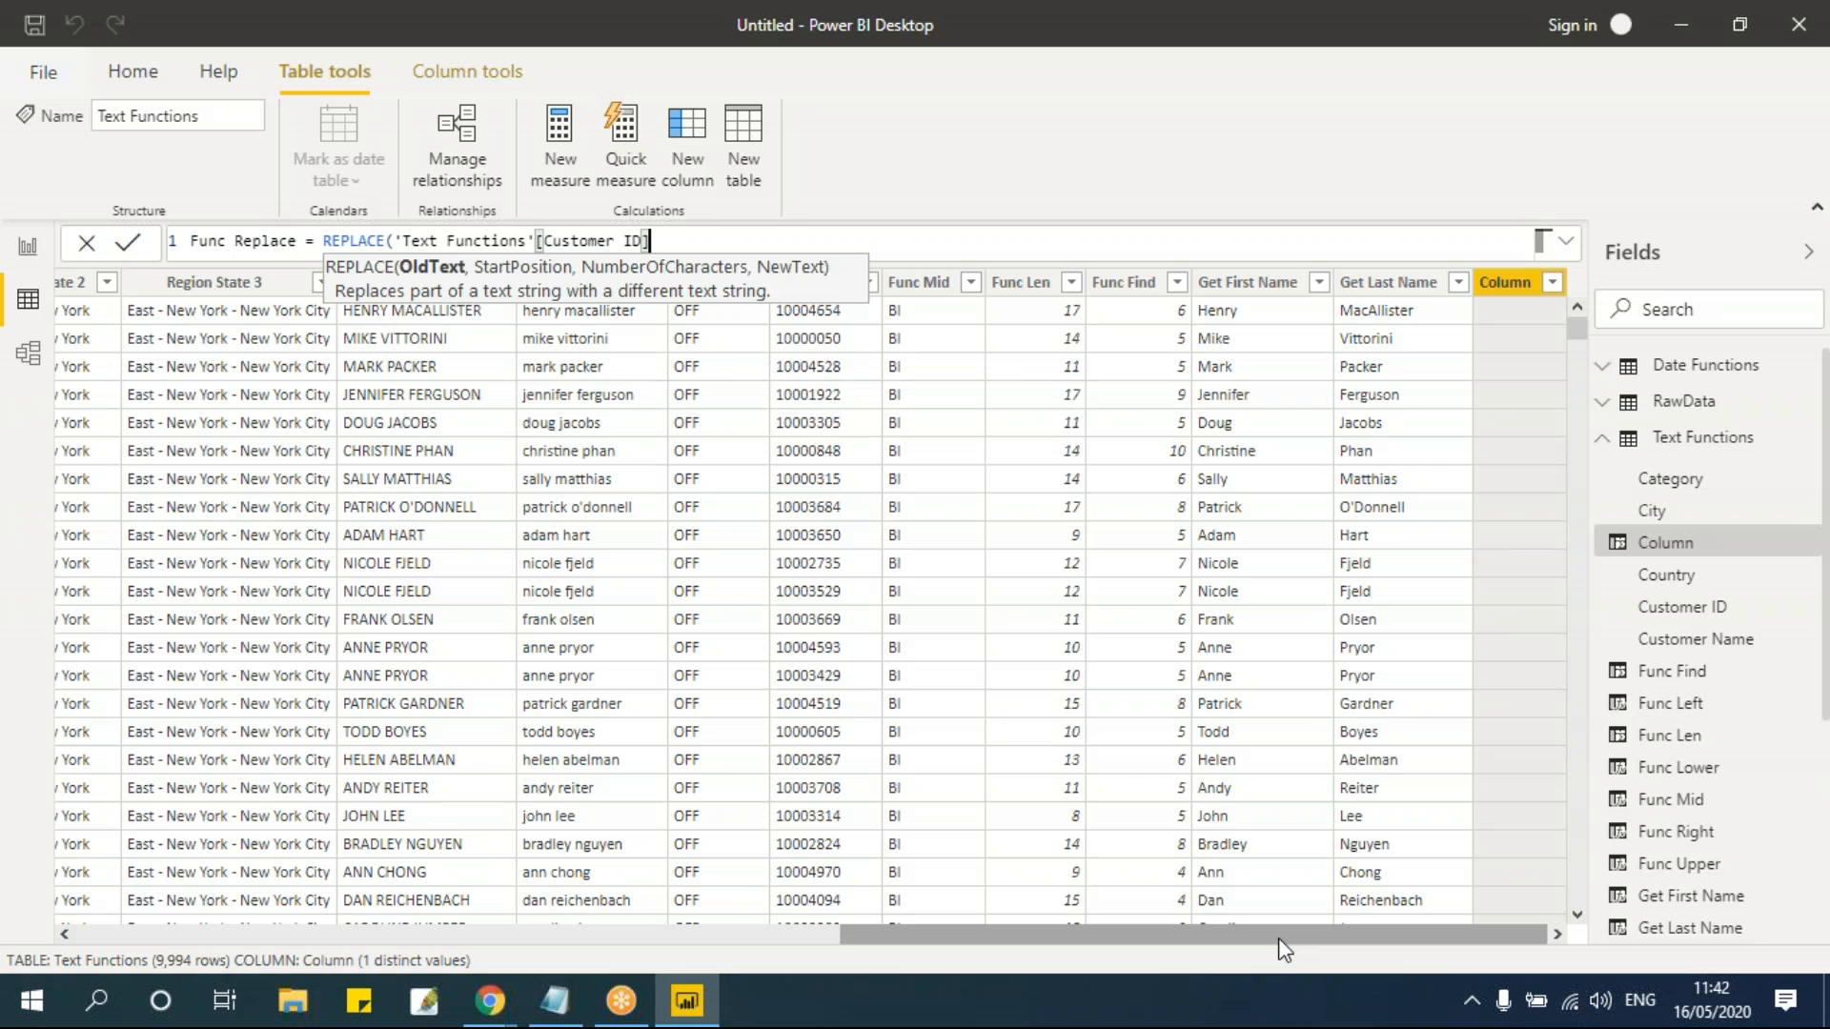
pyautogui.write(',')
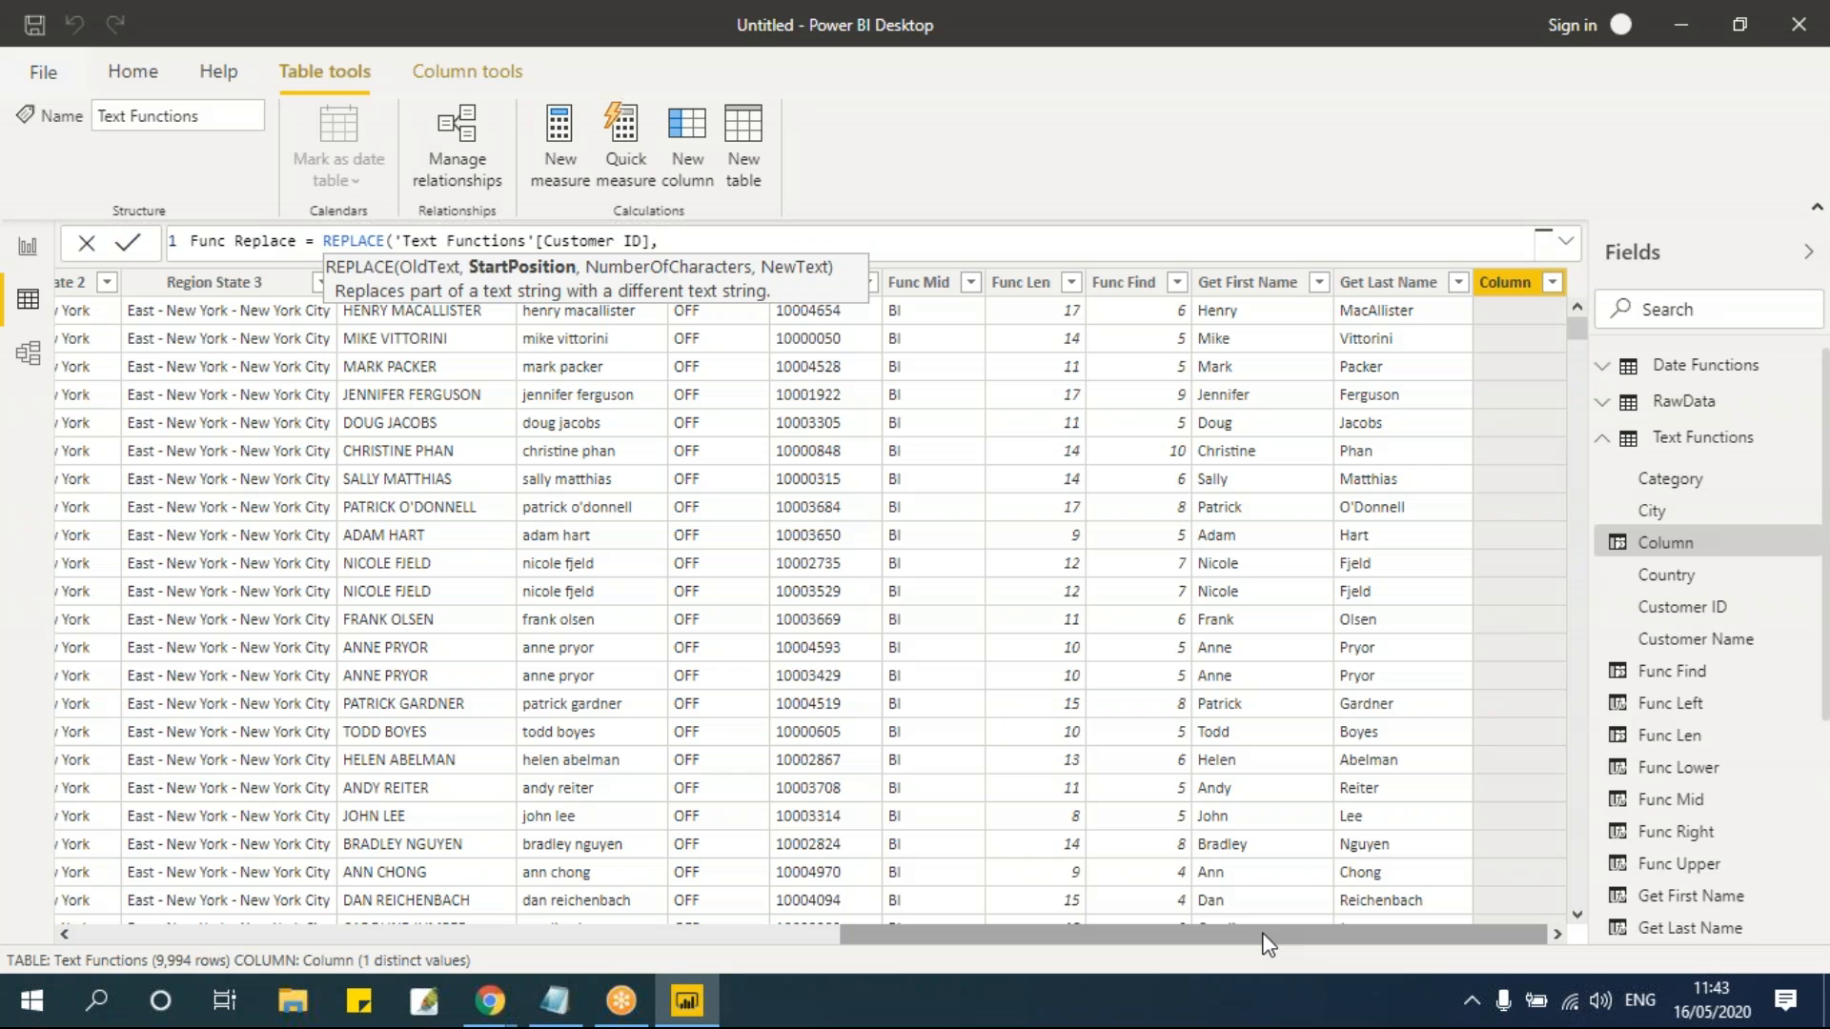
# Step: Complete REPLACE with start position 4, 3 characters and new text "xxx", and commit the Func Replace formula
pyautogui.write('4')
pyautogui.press('Escape')
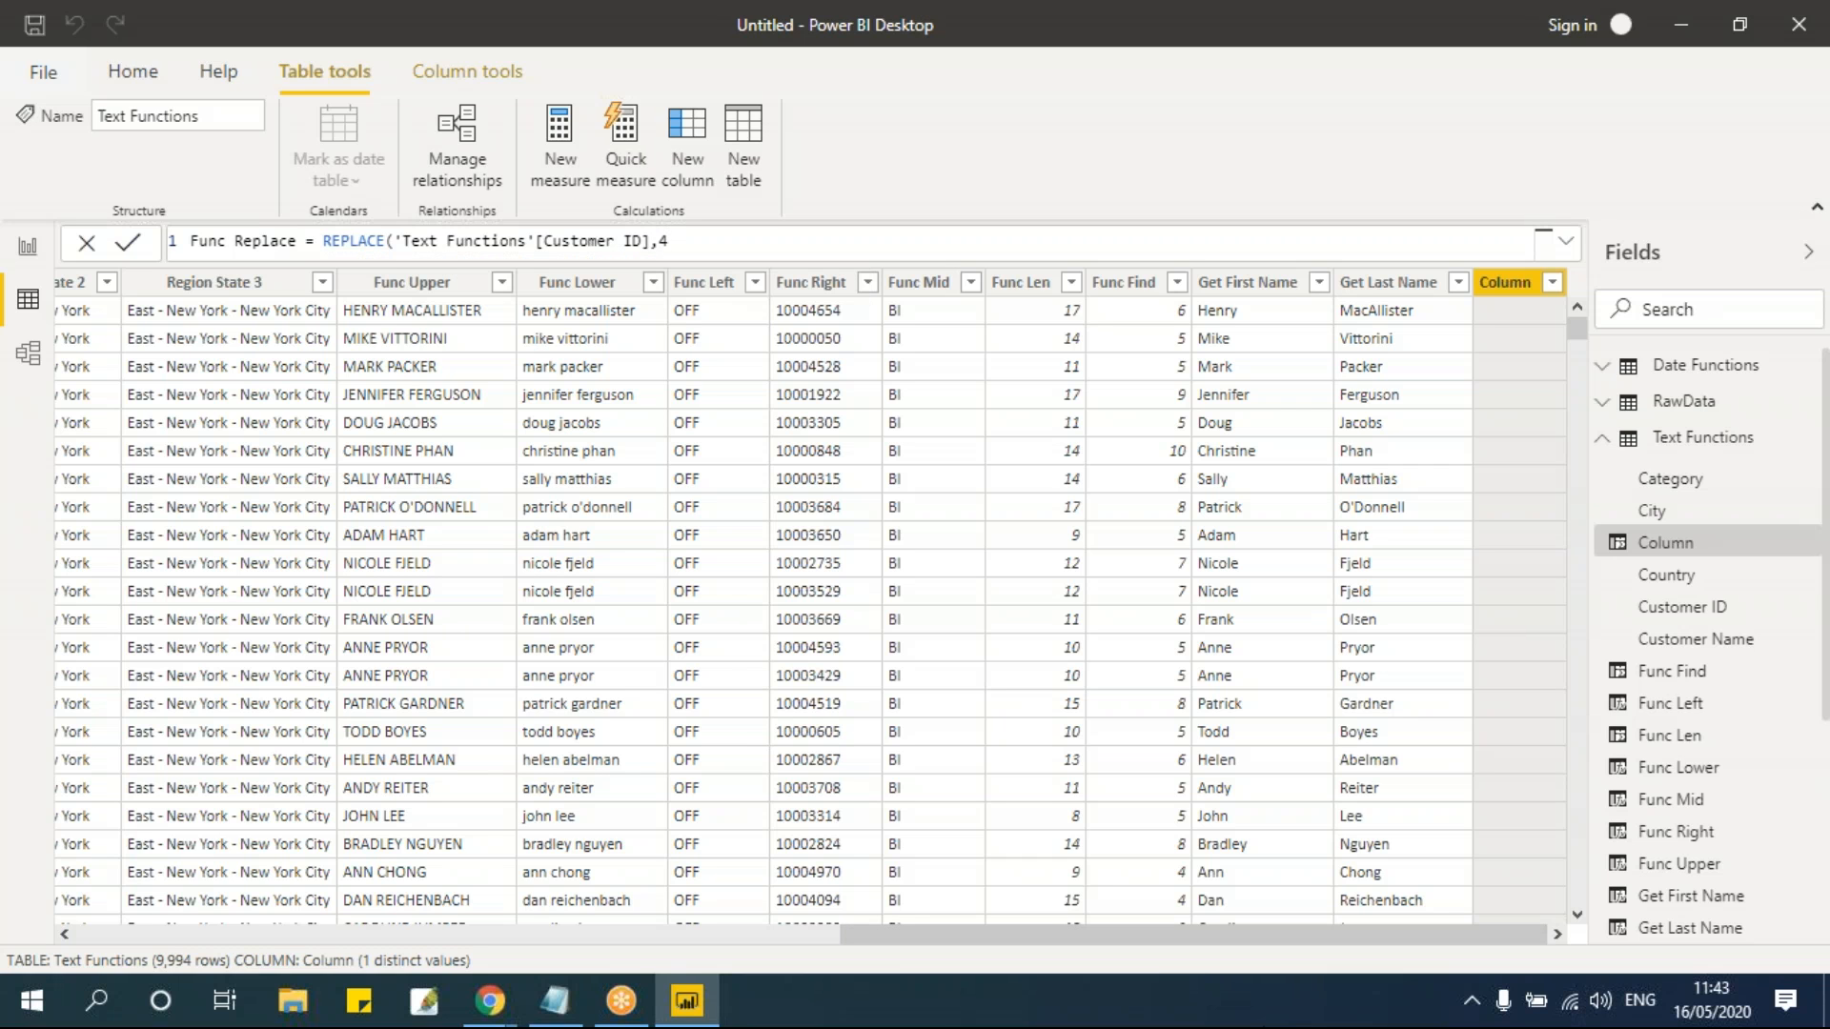
pyautogui.write(',')
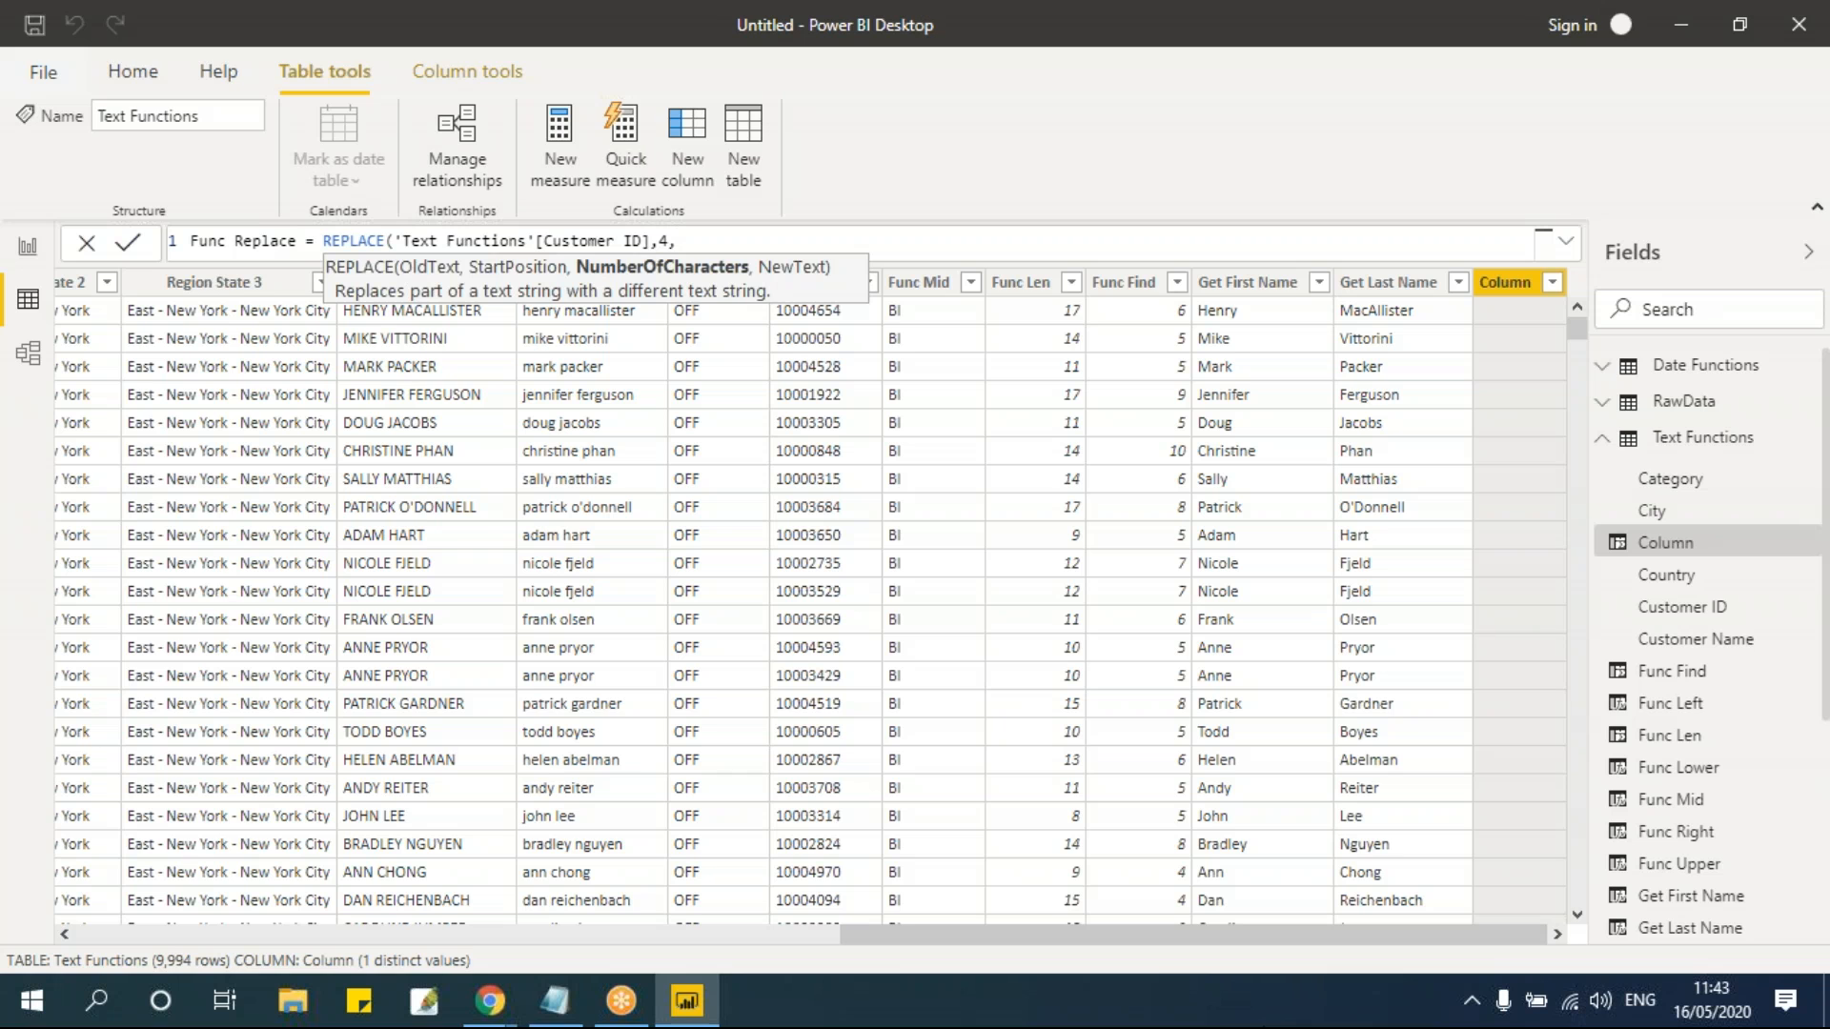
pyautogui.write('3,')
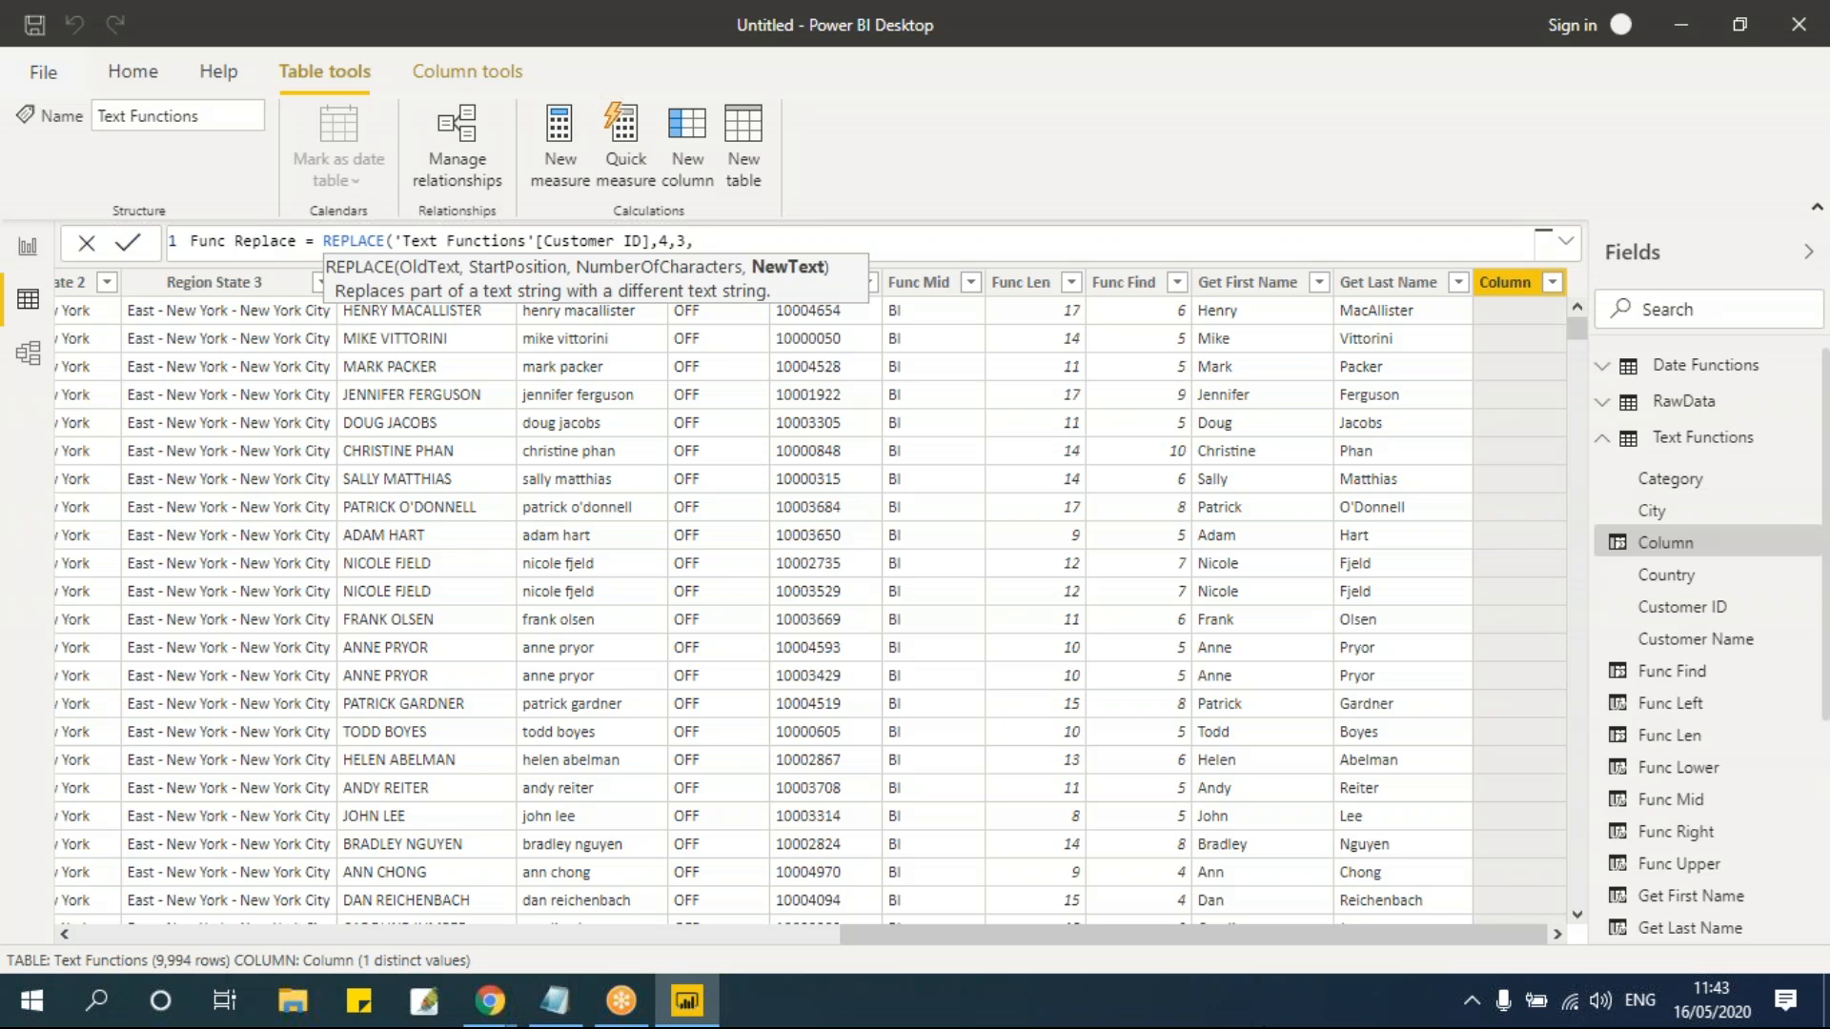
pyautogui.write('"xxx")')
pyautogui.press('Return')
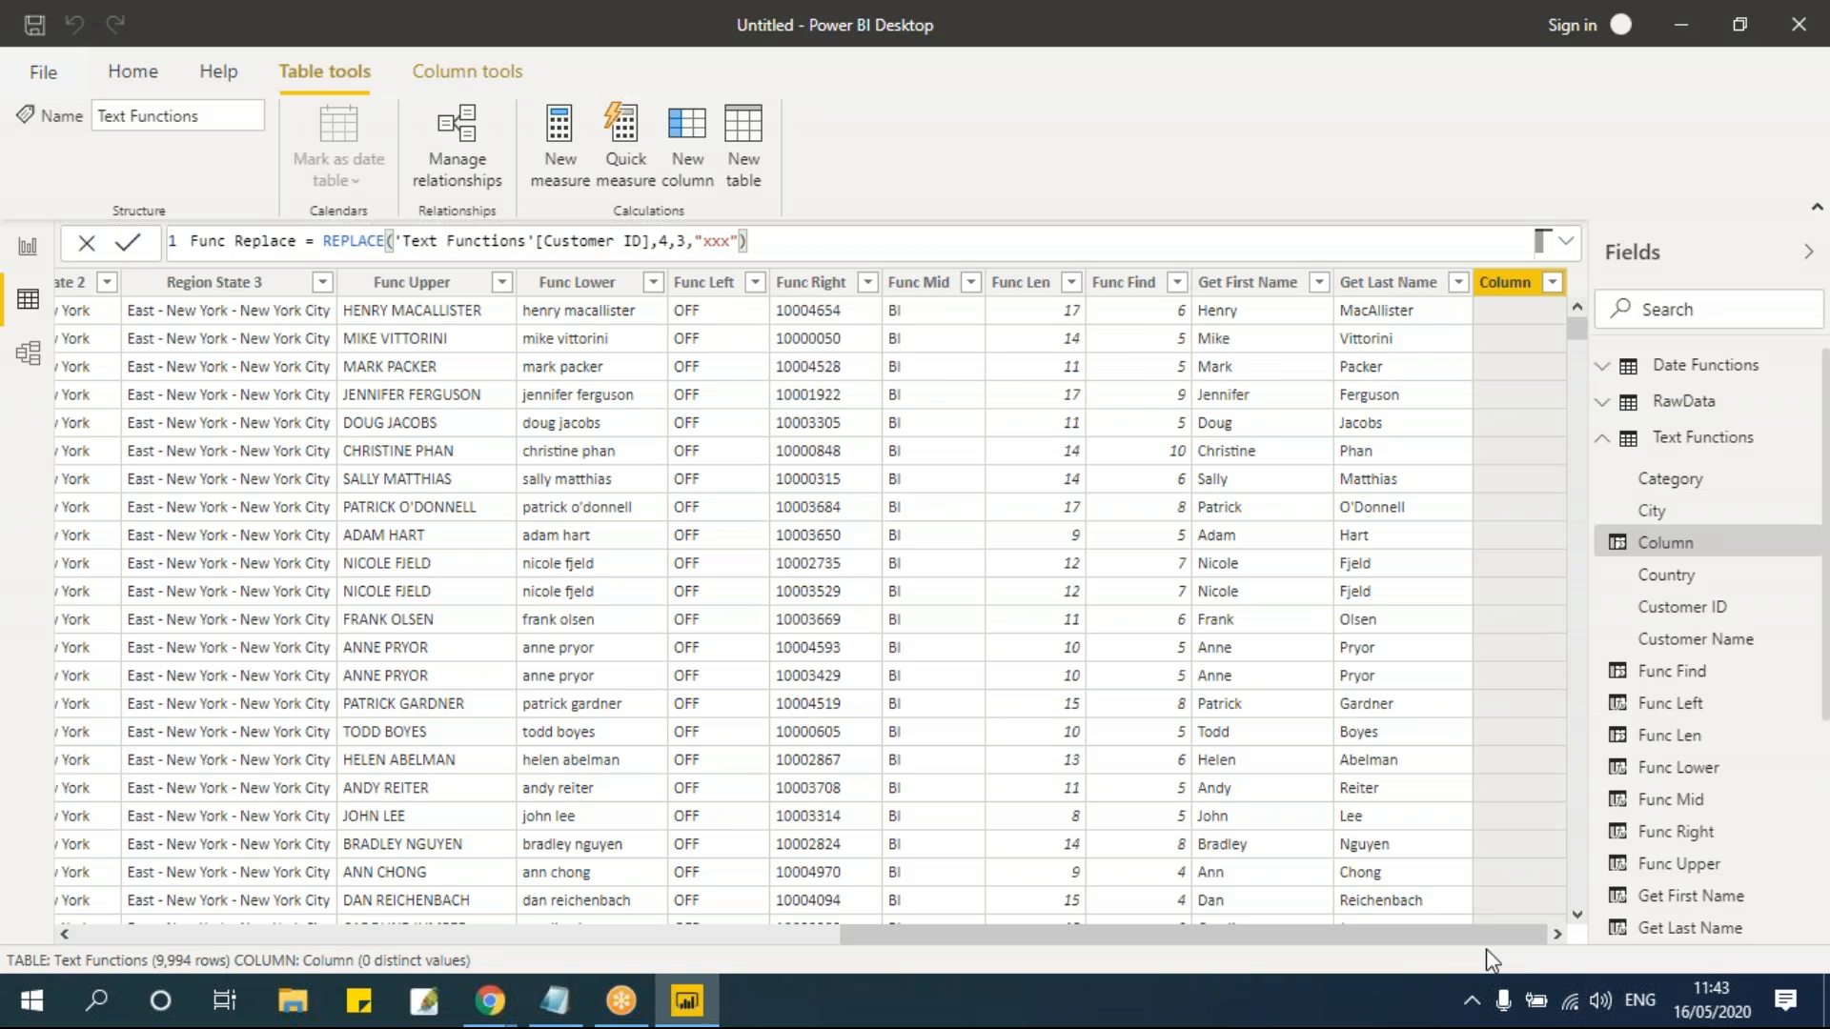
pyautogui.press('Return')
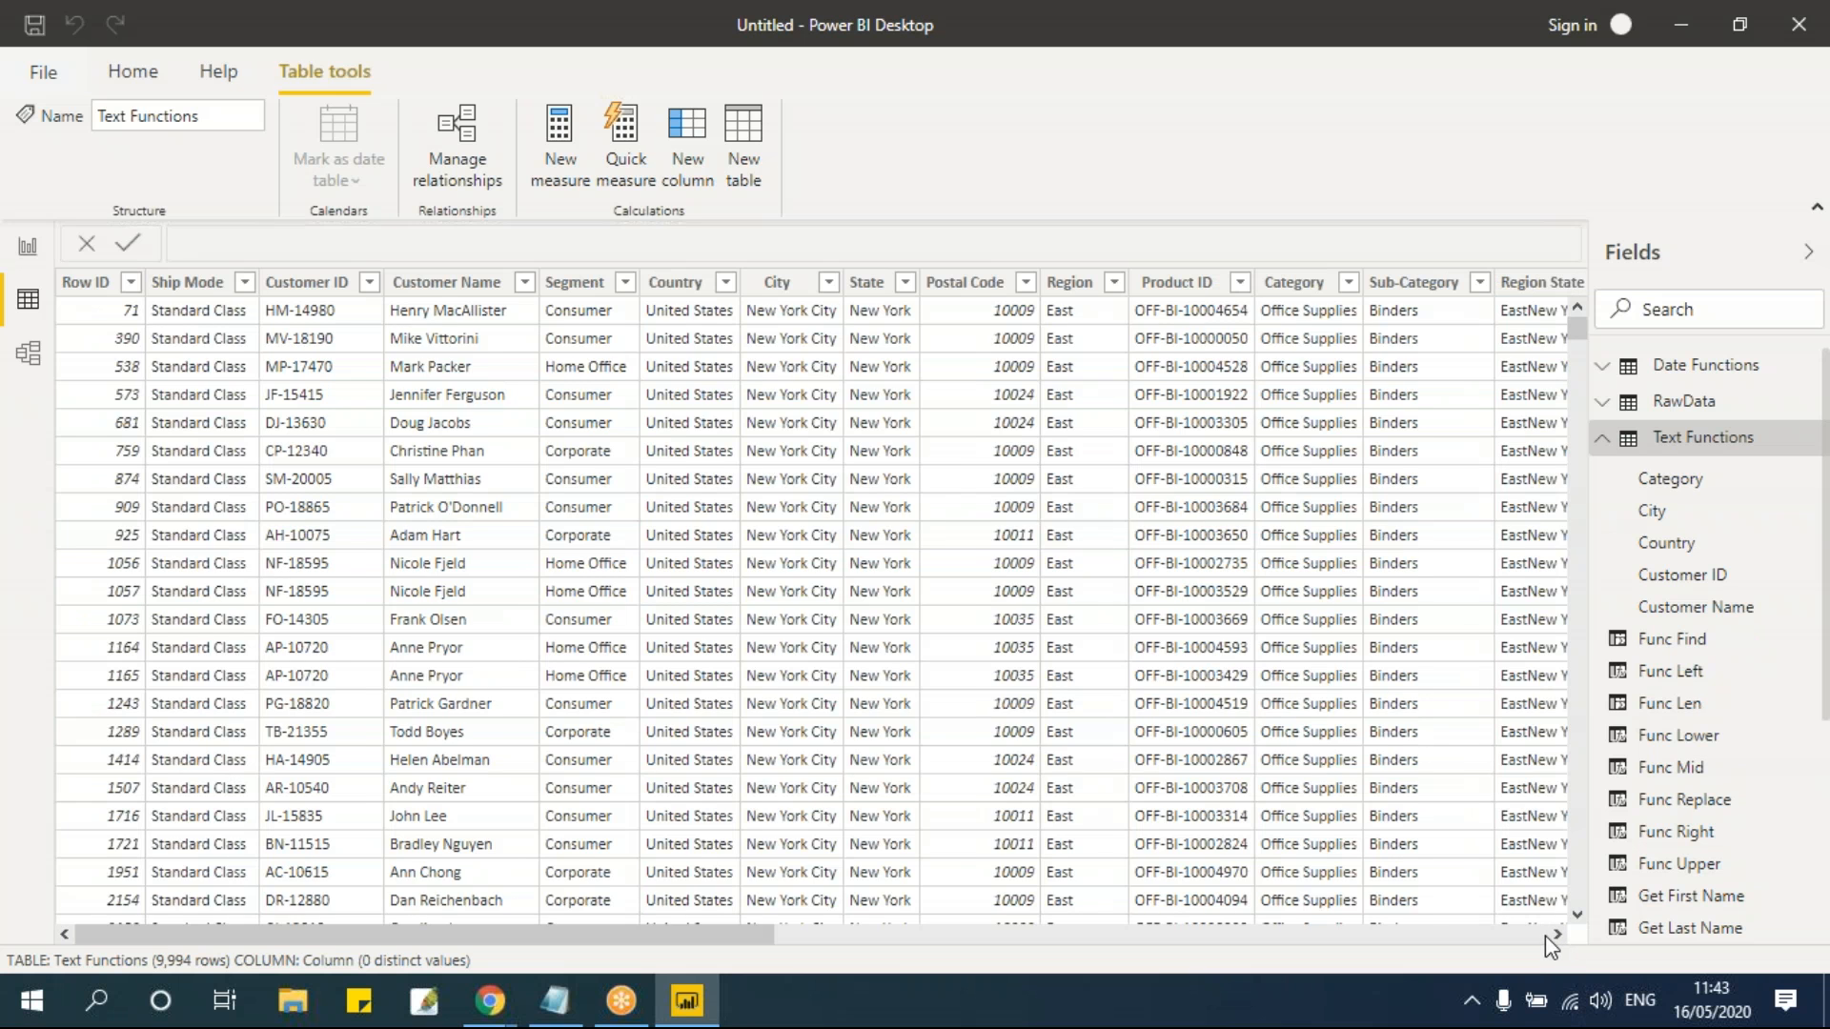
# Step: Check the Func Replace column's values and review the original Customer ID and Product ID columns
pyautogui.click(1546, 935)
pyautogui.moveTo(1373, 950); pyautogui.dragTo(1553, 941)
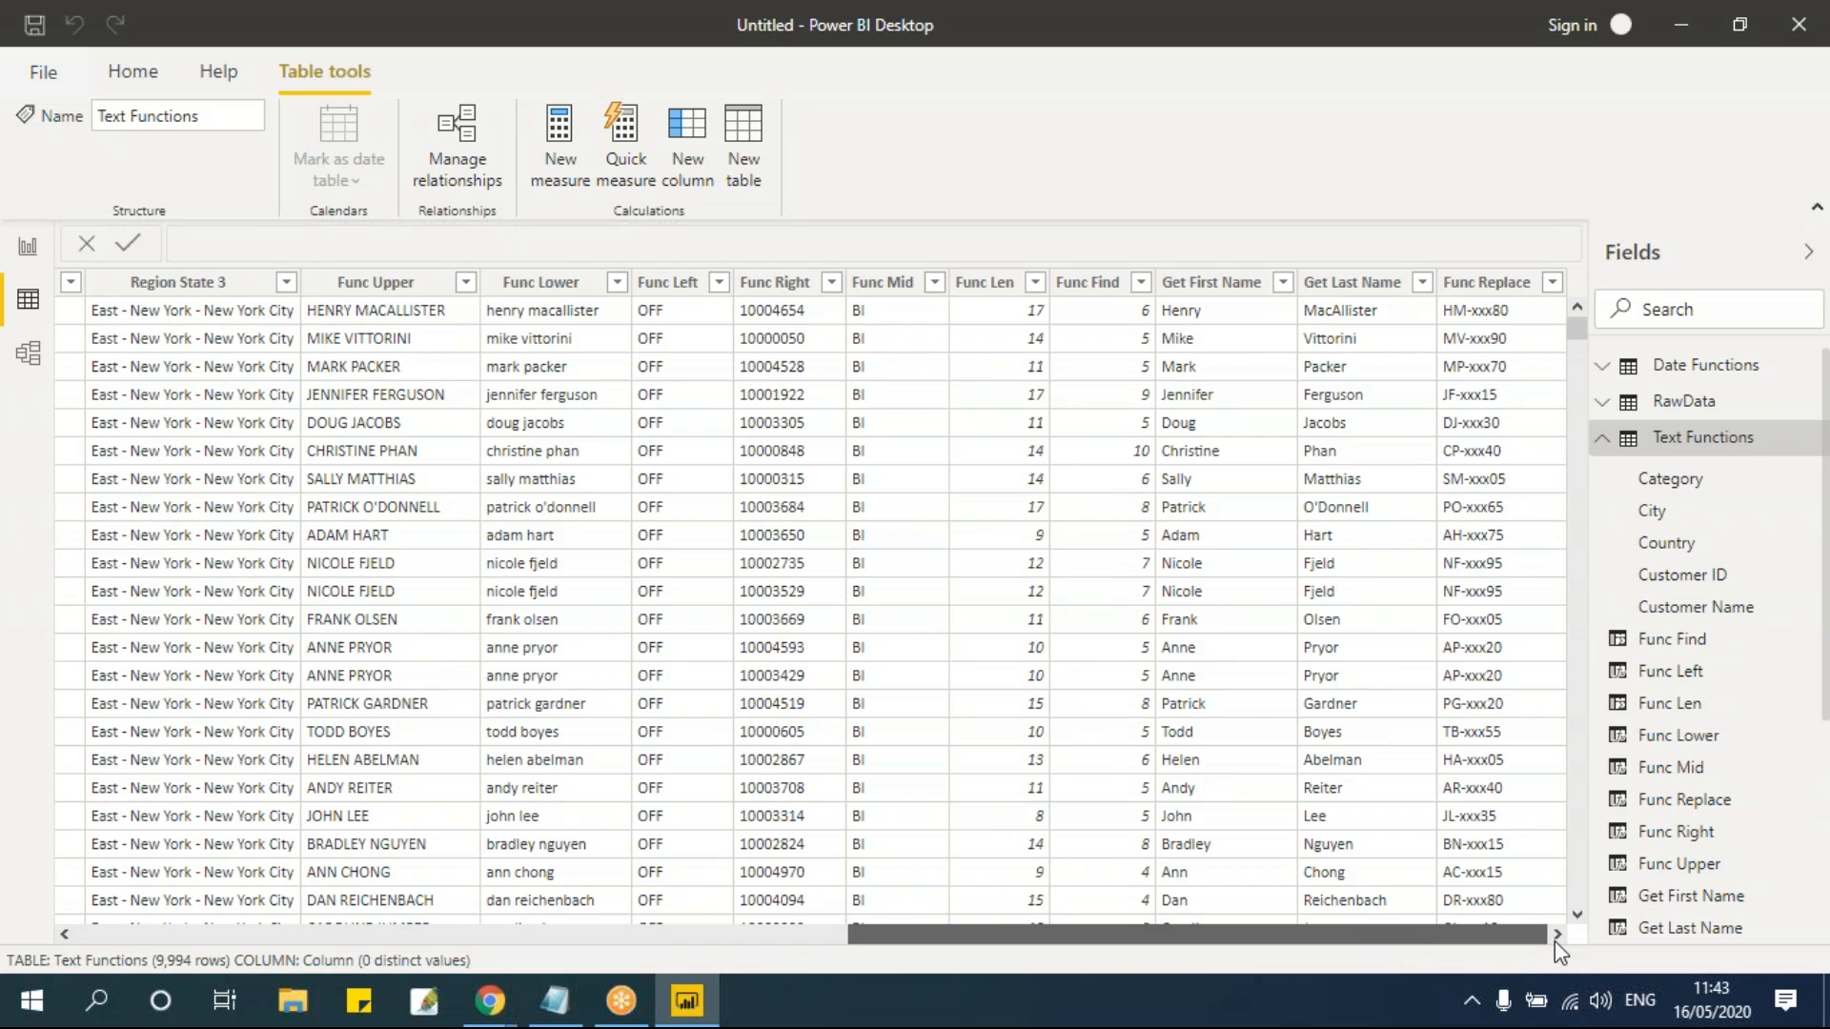
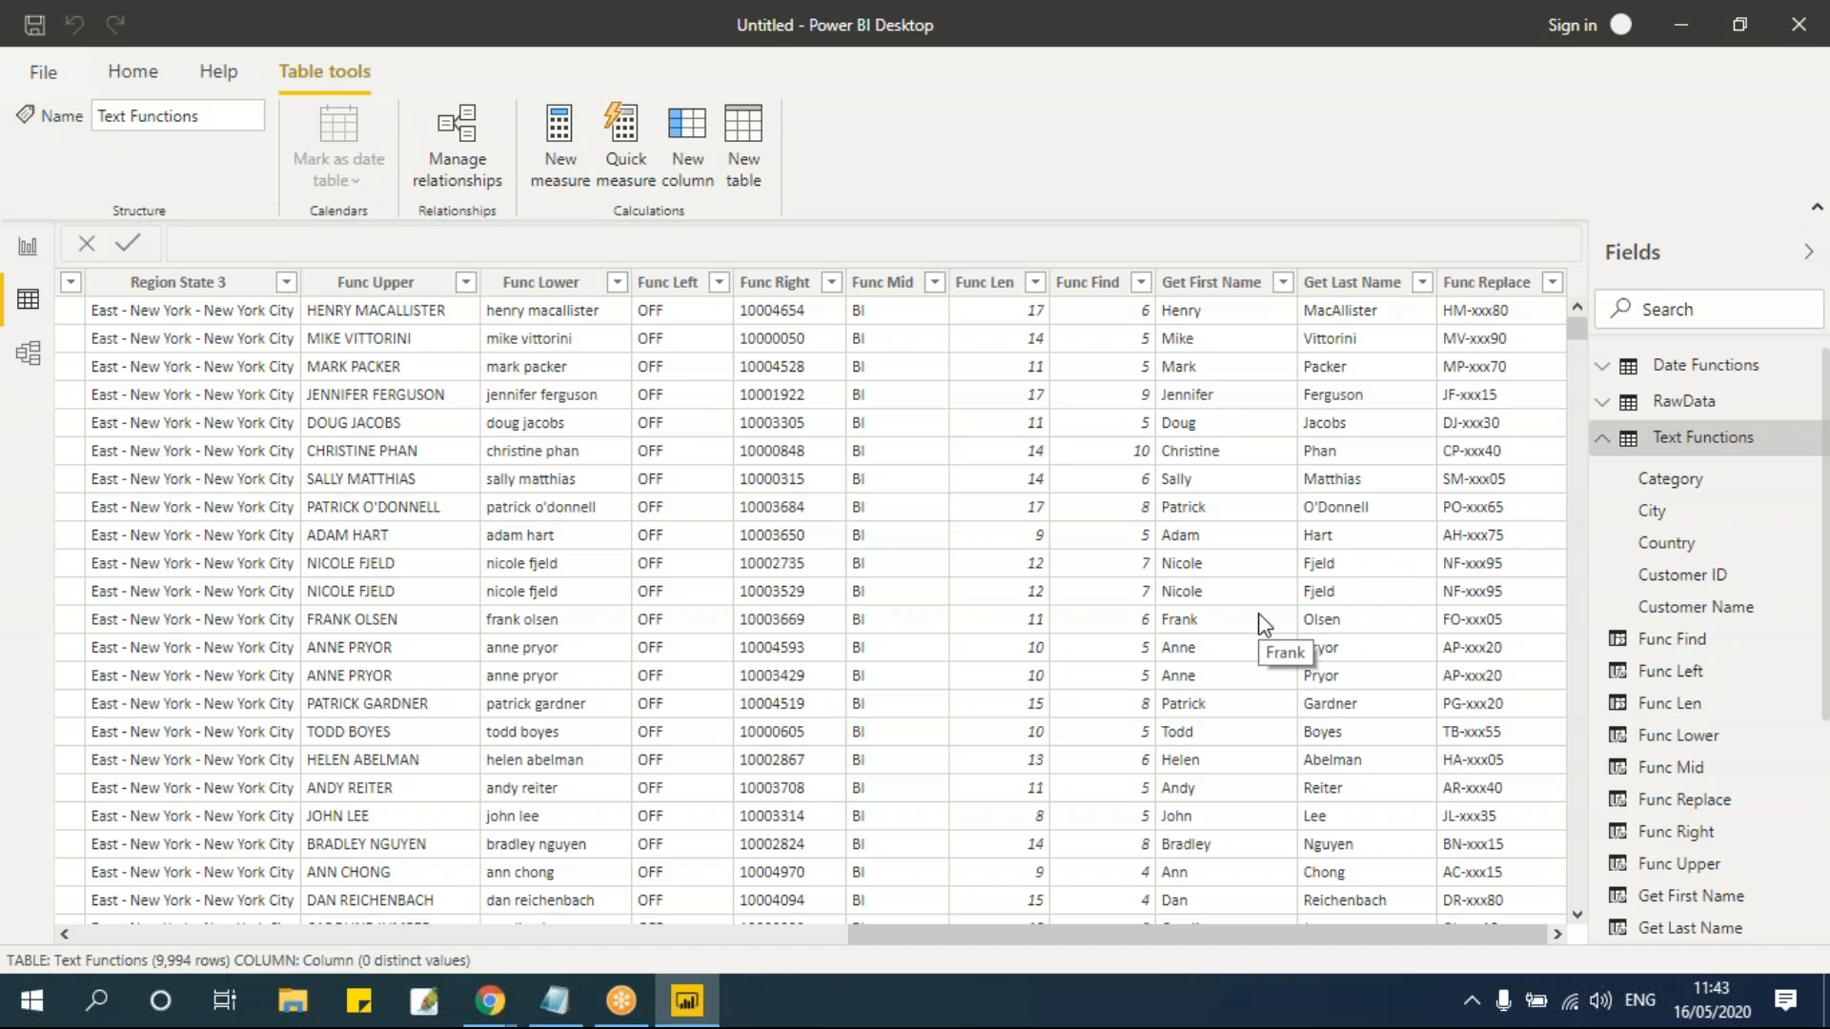
pyautogui.moveTo(1191, 935); pyautogui.dragTo(43, 948)
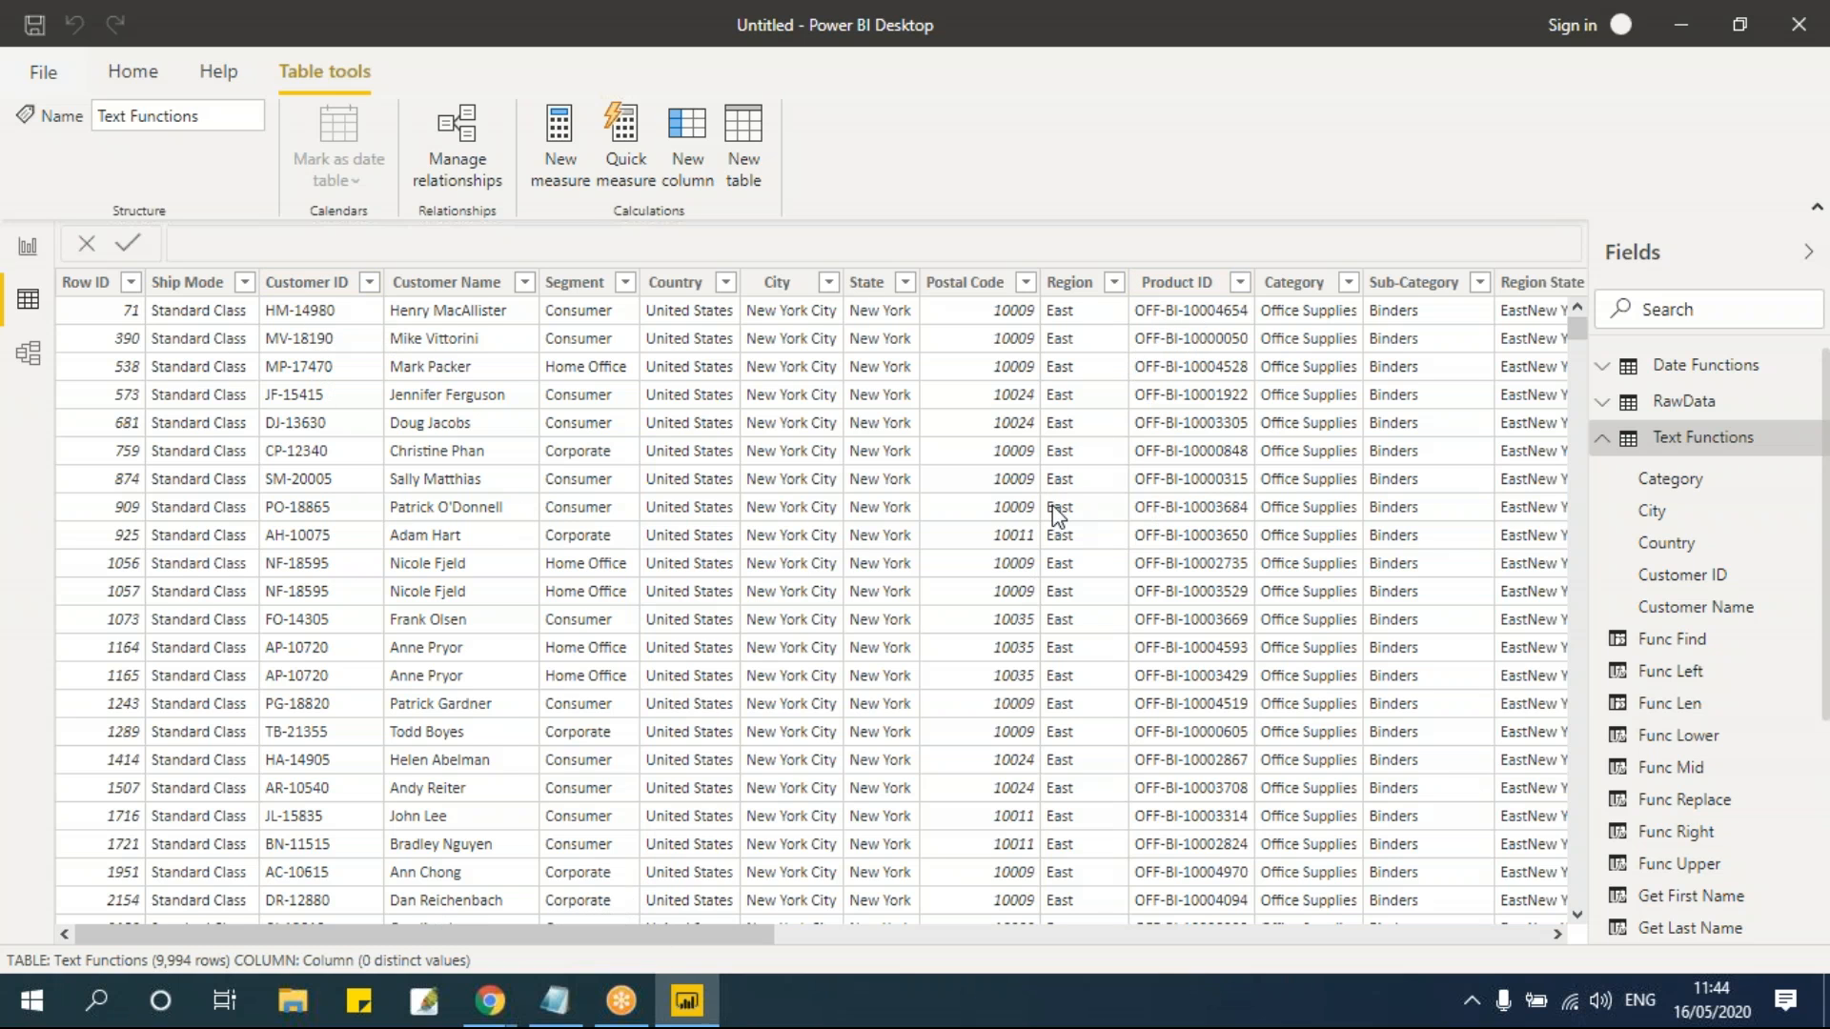
pyautogui.moveTo(740, 934); pyautogui.dragTo(835, 934)
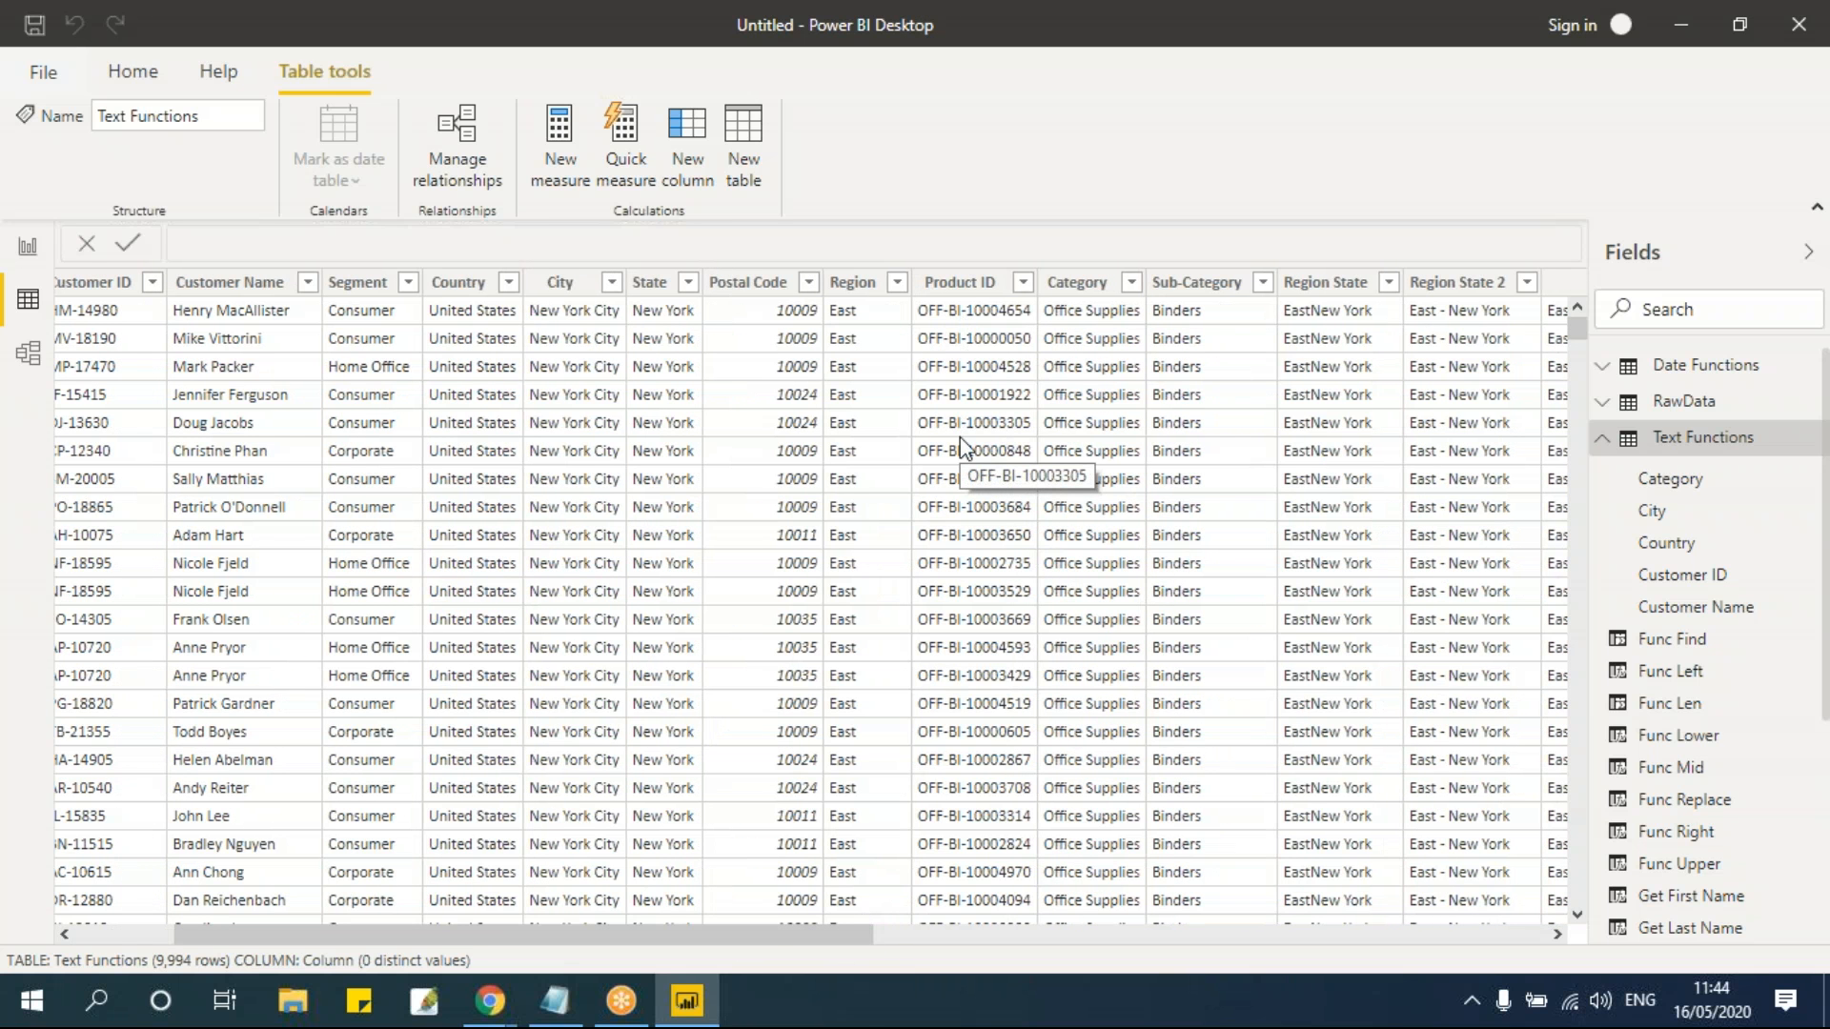
# Step: Add another calculated column to the Text Functions table and name it Func Substitute
pyautogui.moveTo(855, 938); pyautogui.dragTo(1512, 938)
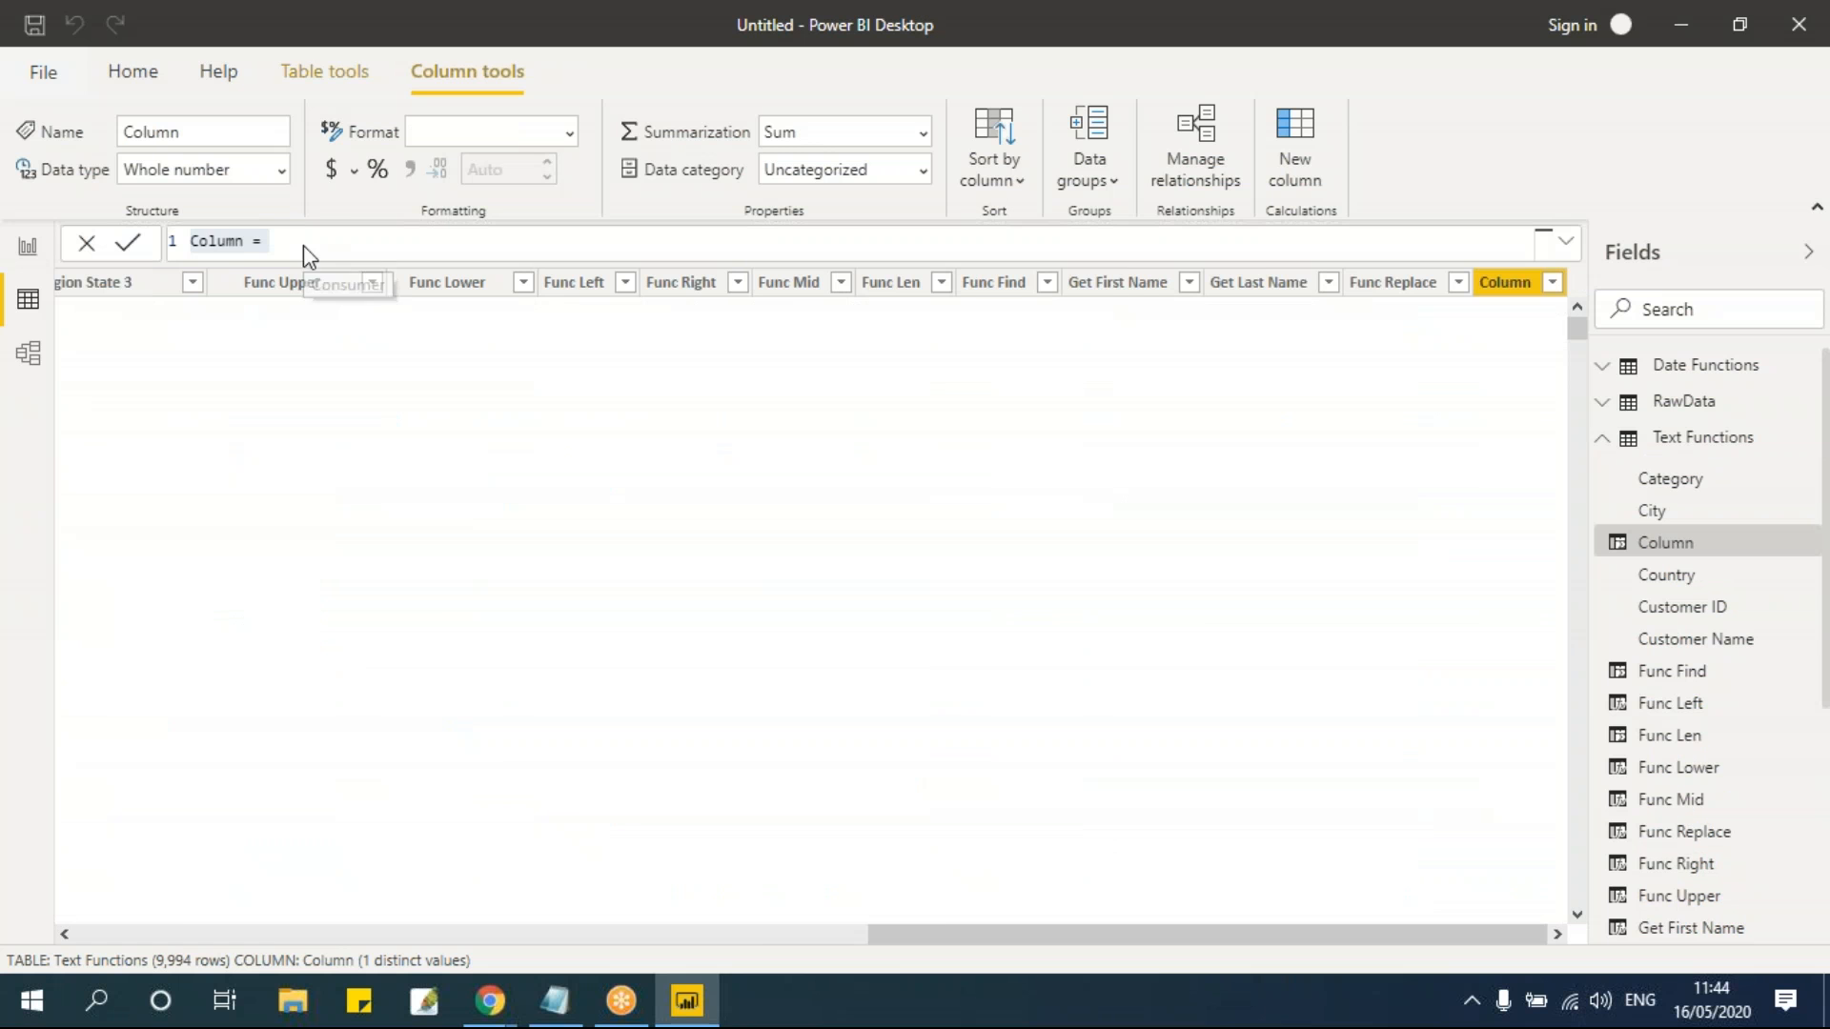
pyautogui.click(303, 239)
pyautogui.doubleClick(200, 240)
pyautogui.write('FUnc')
pyautogui.press('BackSpace')
pyautogui.press('BackSpace')
pyautogui.press('BackSpace')
pyautogui.write('u')
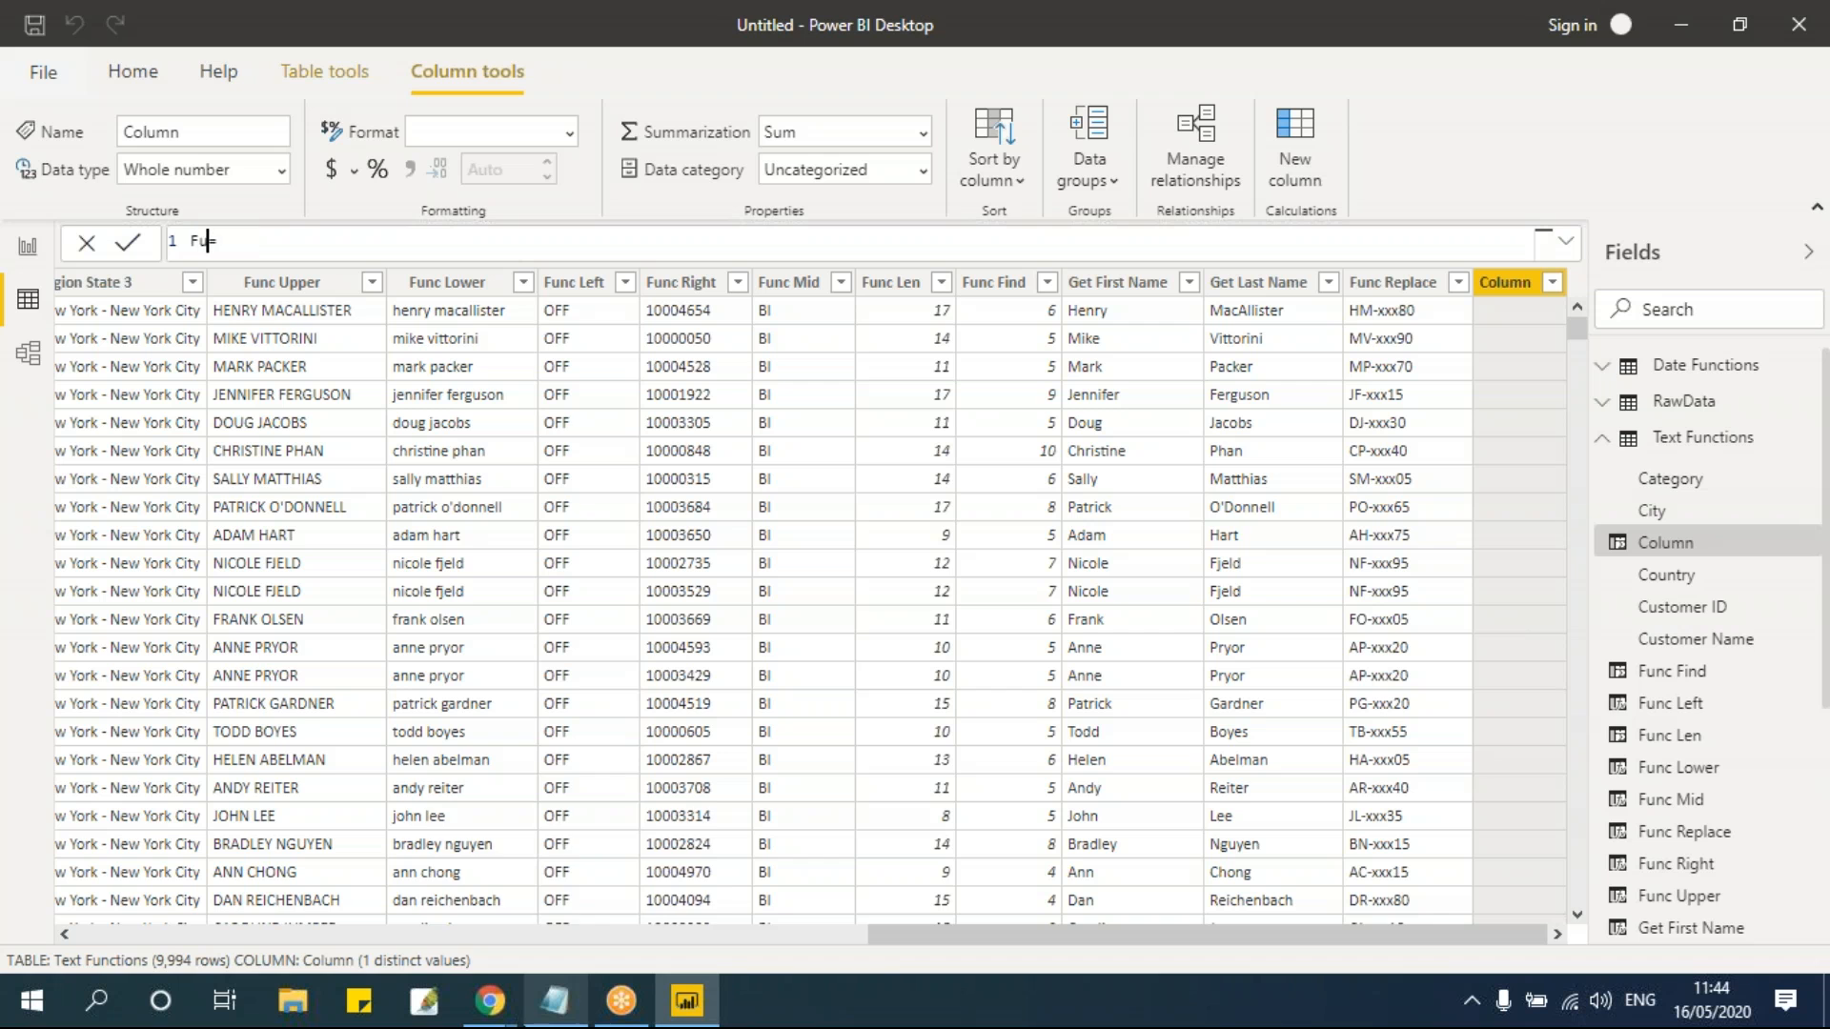
pyautogui.write('nc Rep')
pyautogui.press('BackSpace')
pyautogui.press('BackSpace')
pyautogui.press('BackSpace')
pyautogui.write('Substitute = ')
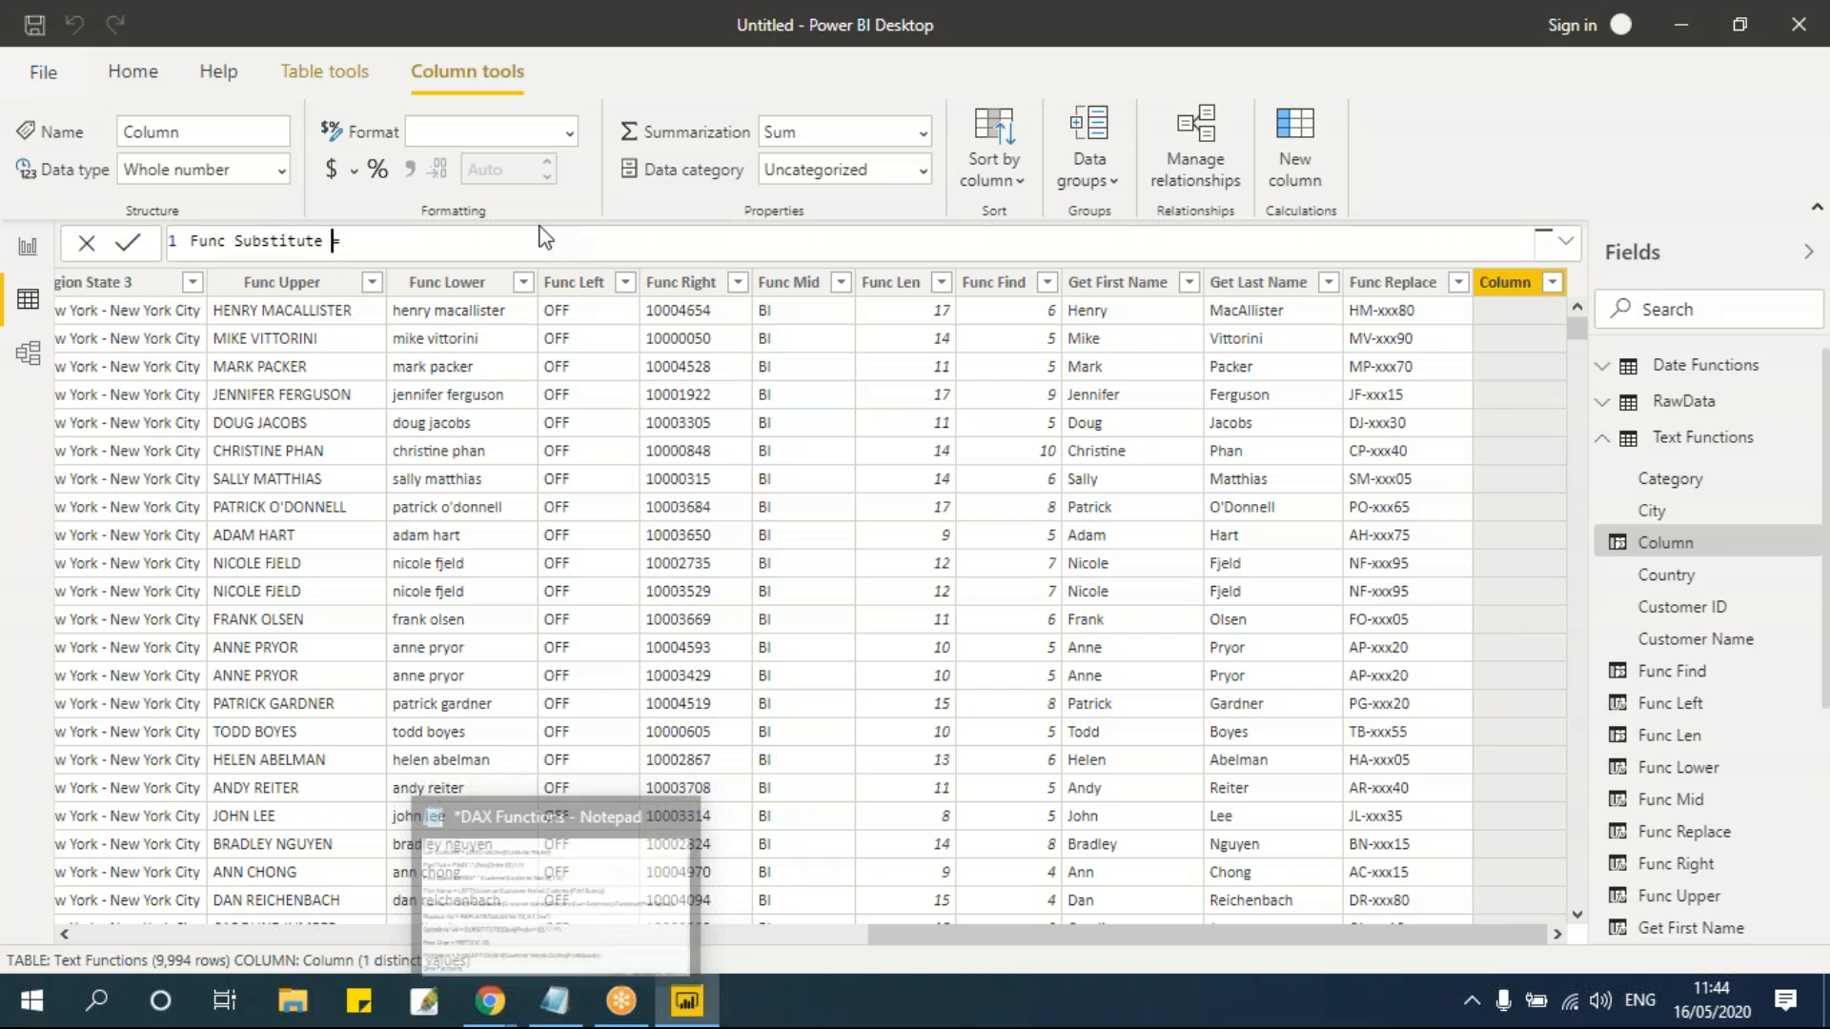
# Step: Start the Func Substitute formula with the SUBSTITUTE function and use 'Text Functions'[Product ID] as its text
pyautogui.write('sub')
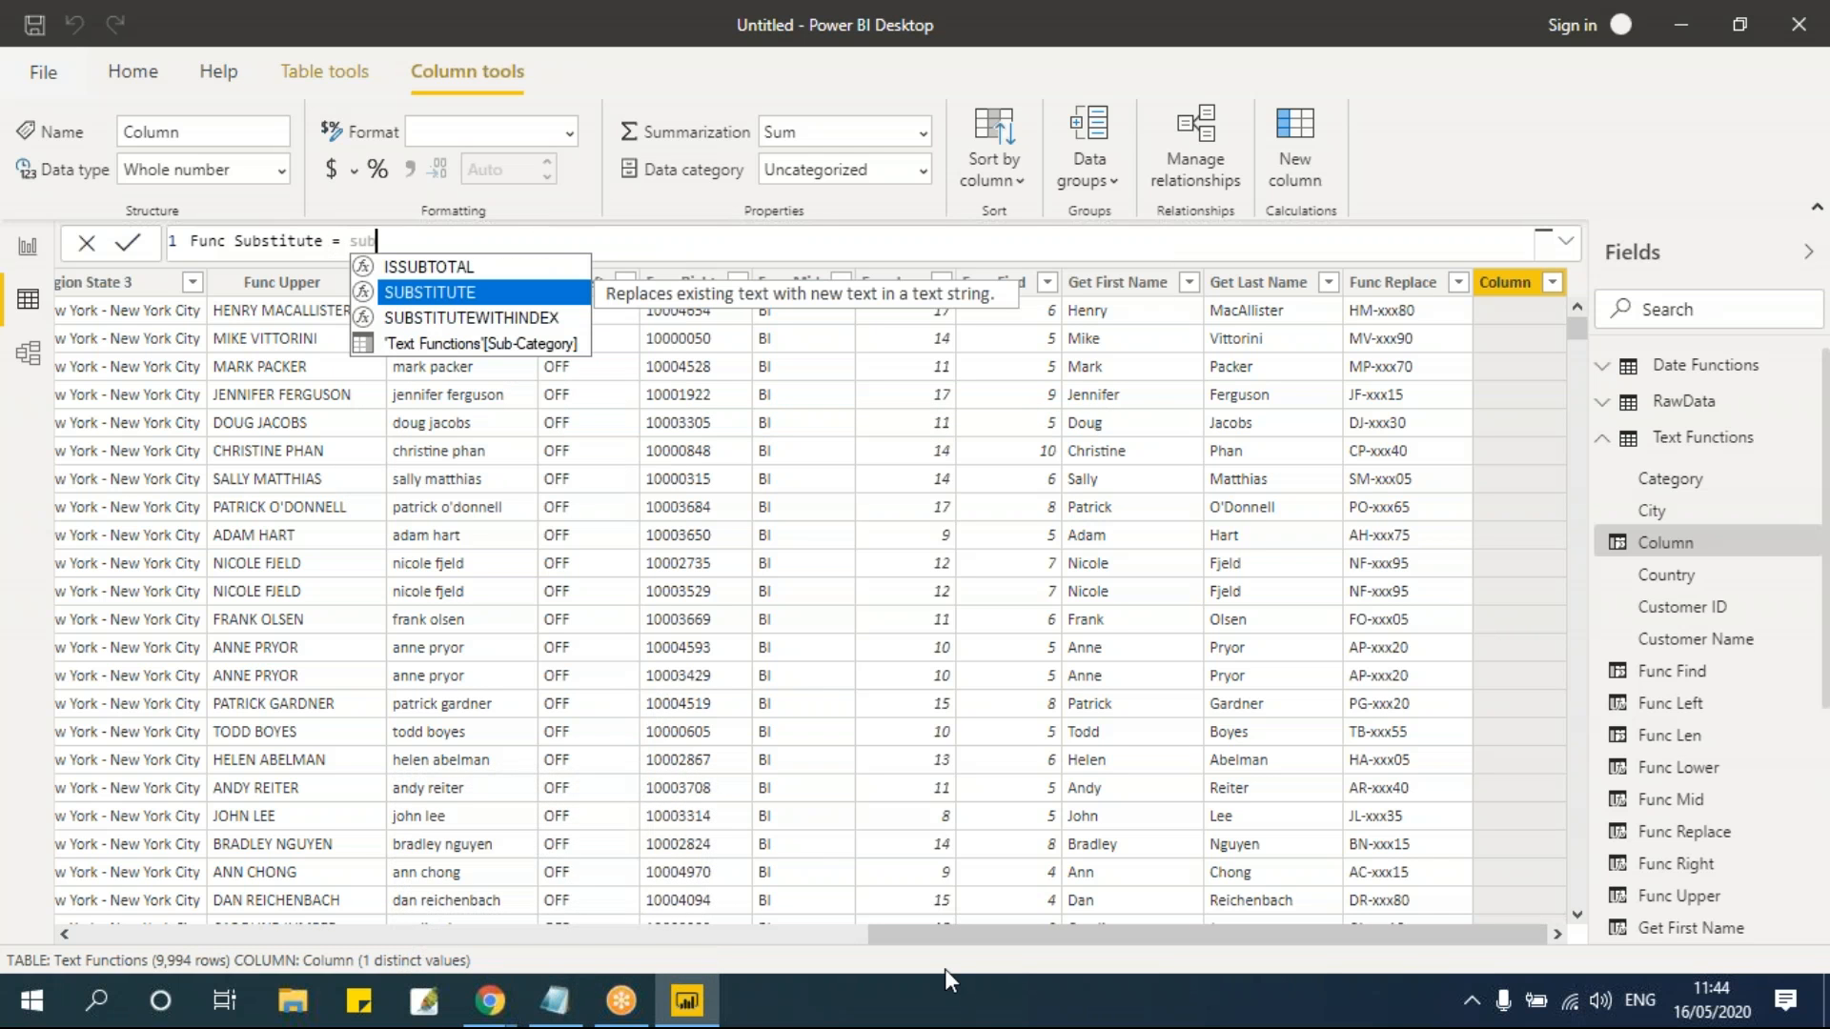
pyautogui.press('Tab')
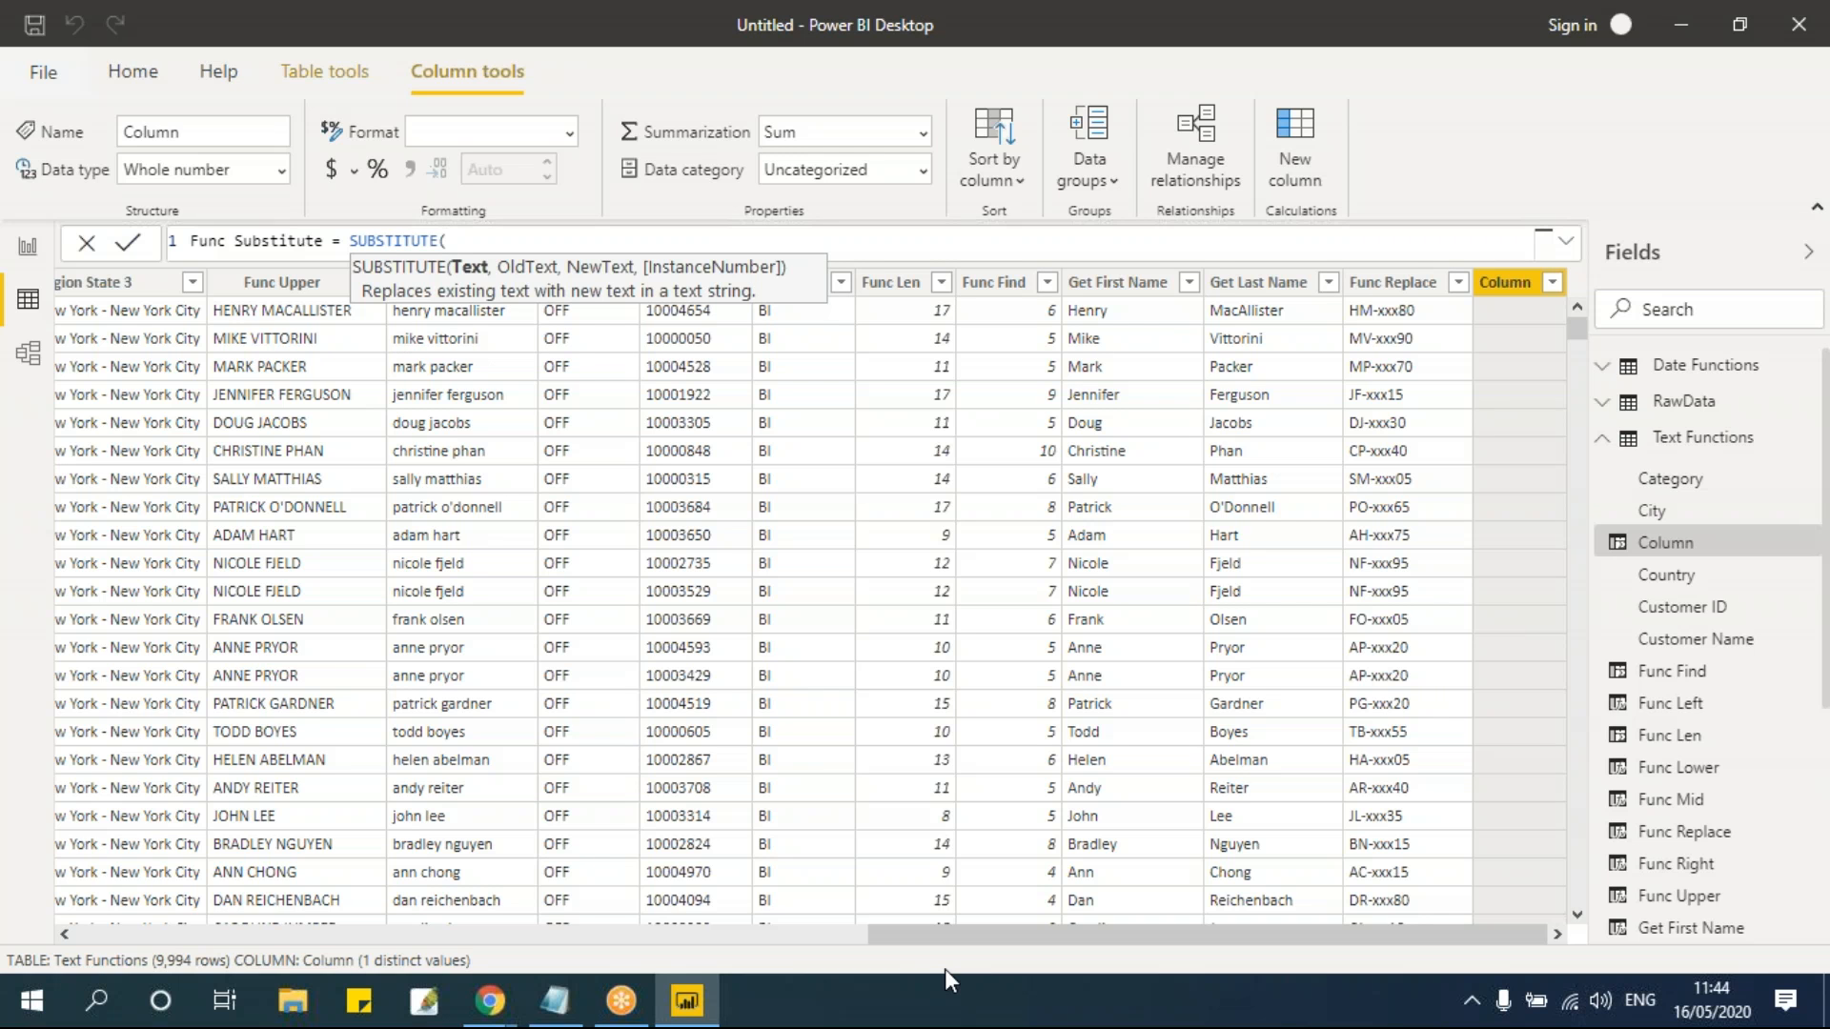
pyautogui.write('pro')
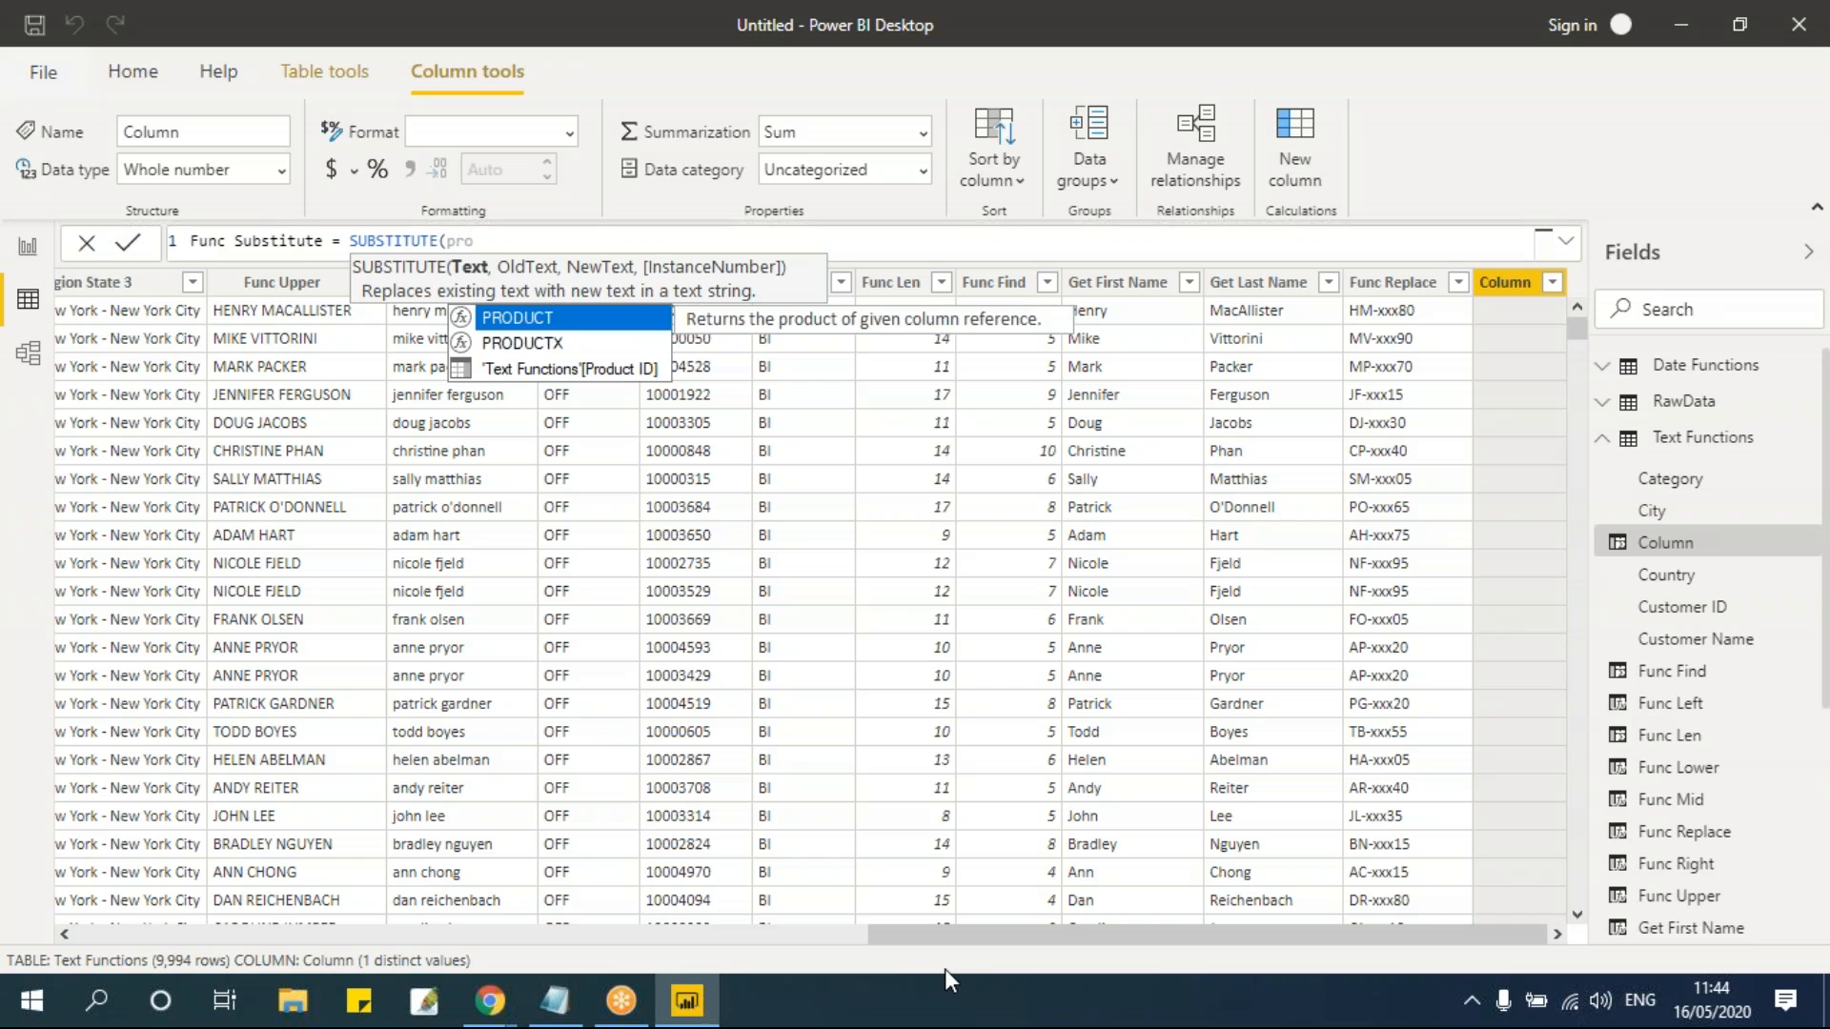
pyautogui.press('Down')
pyautogui.press('Down')
pyautogui.press('Tab')
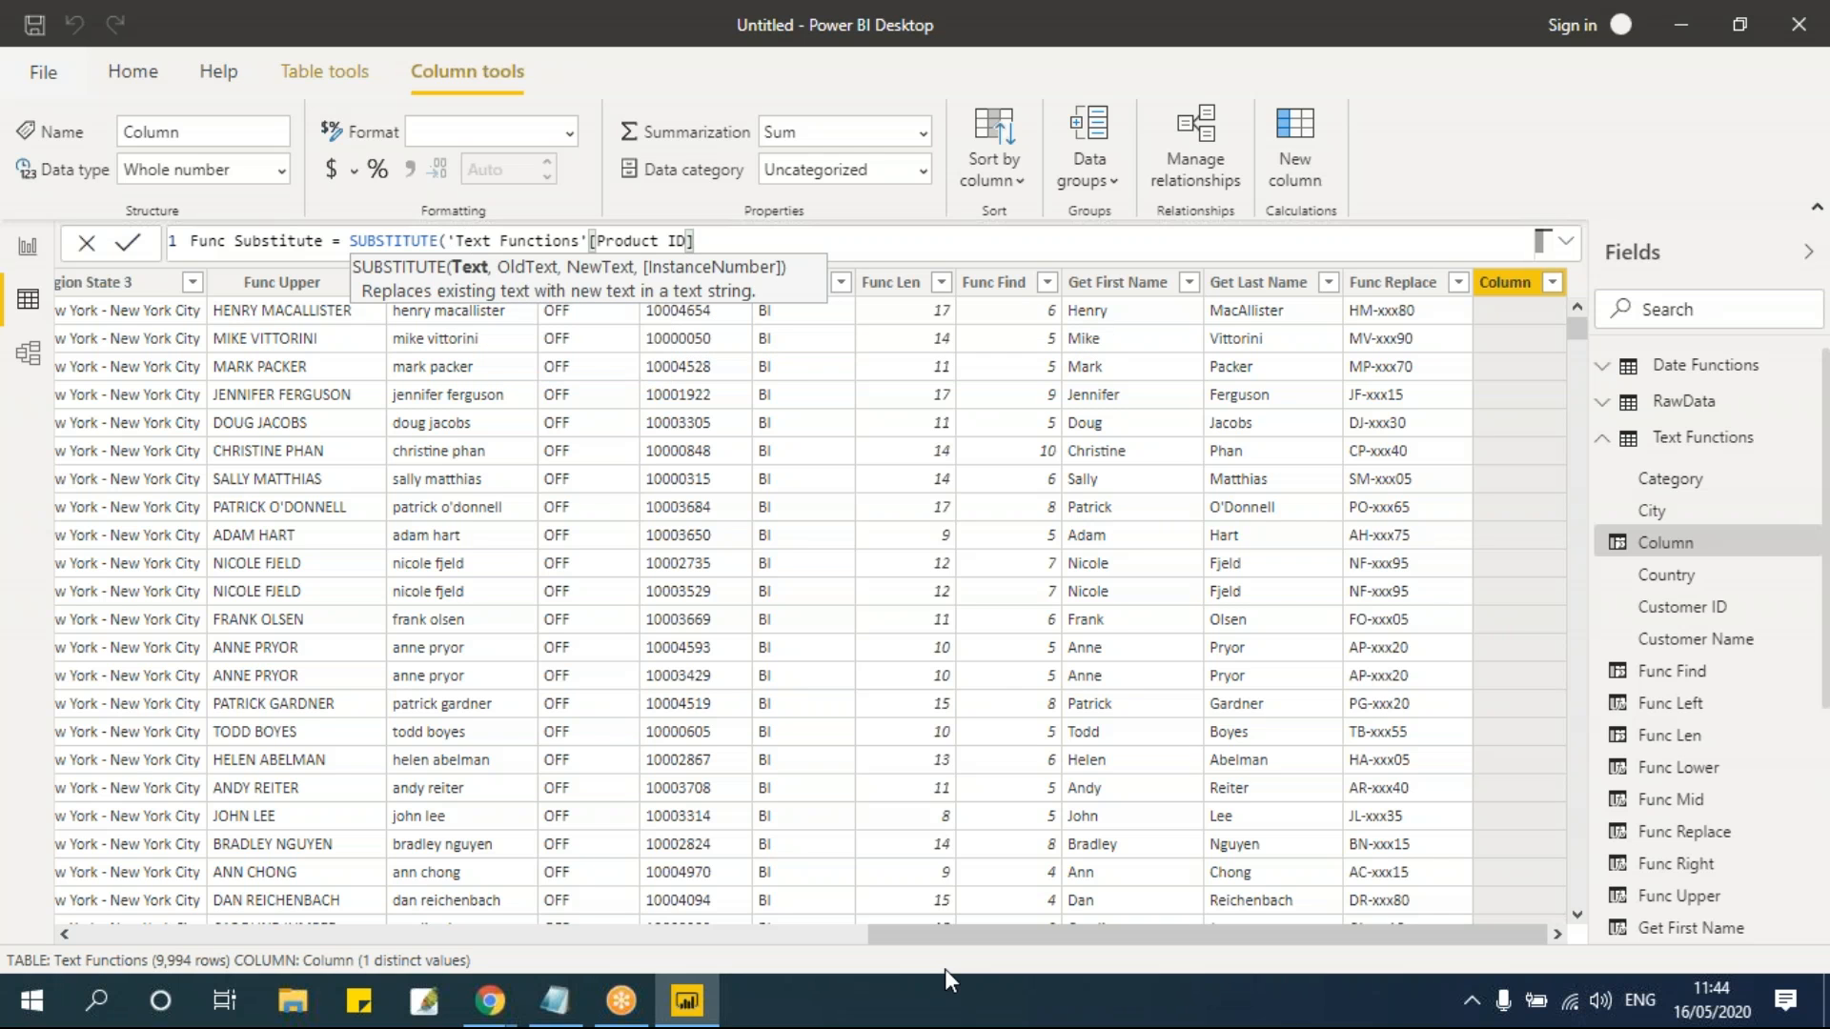
pyautogui.write(',')
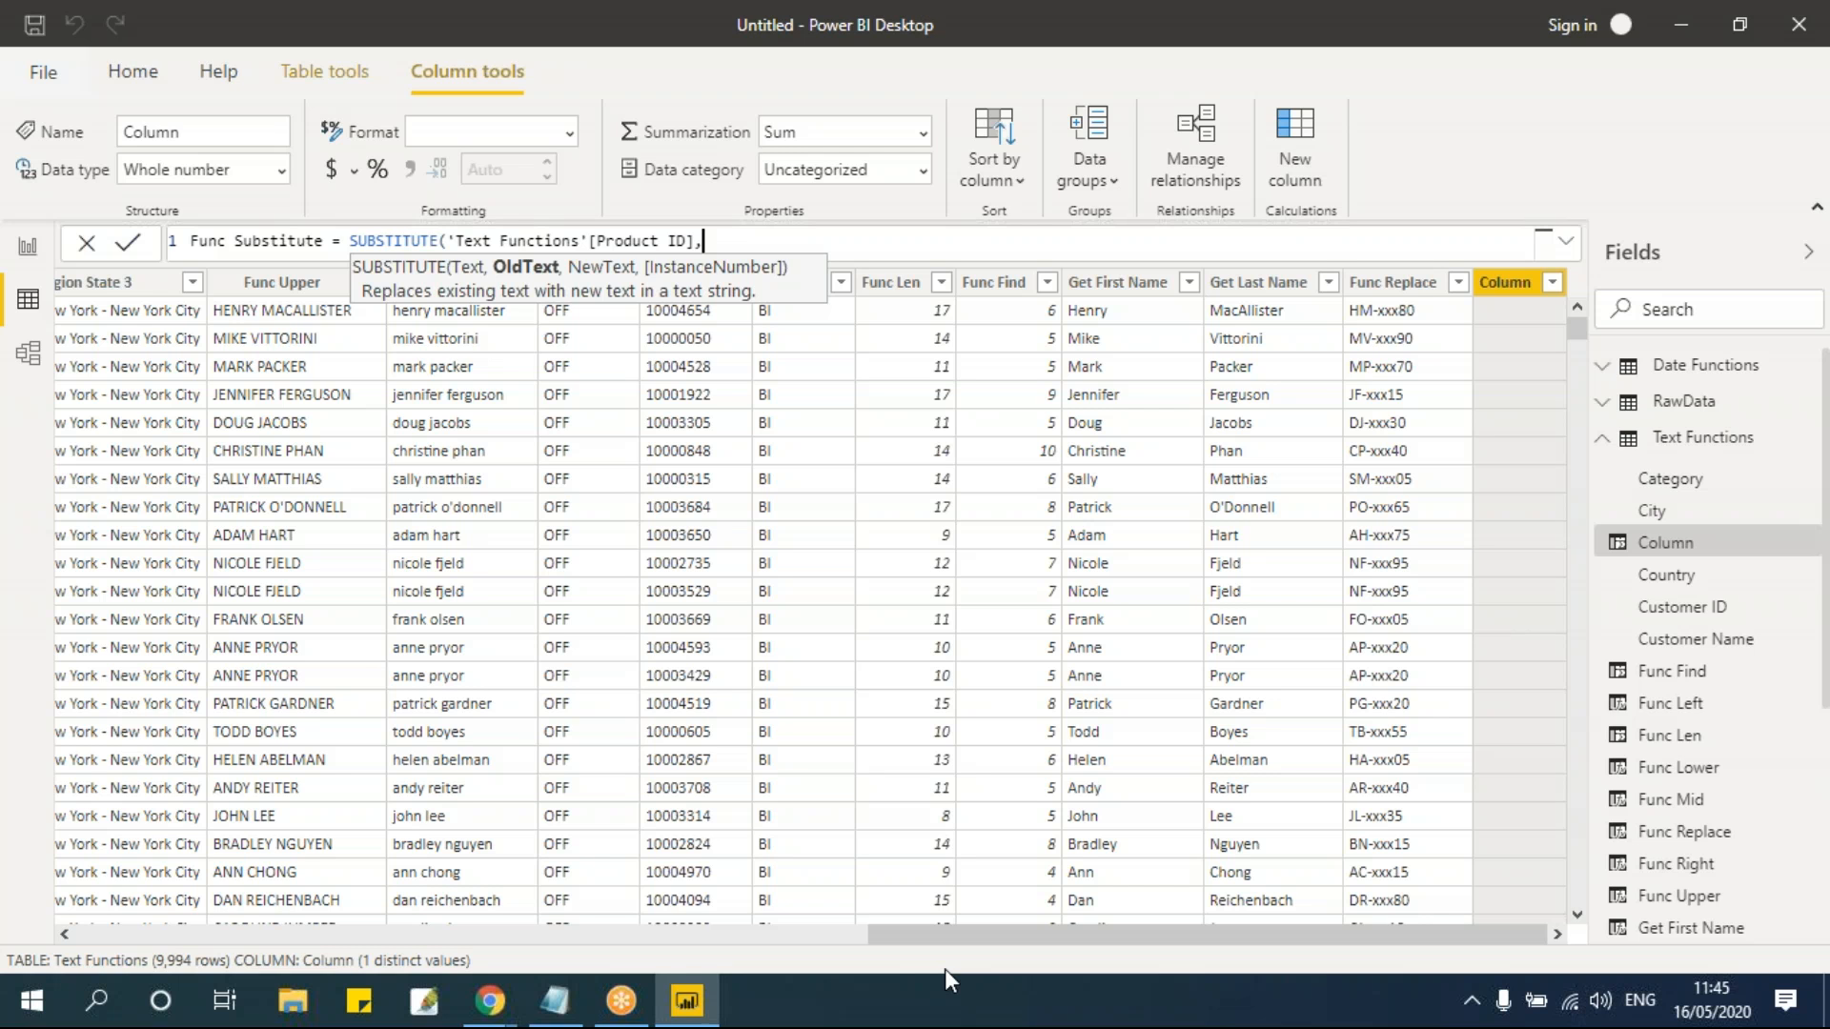
# Step: Complete SUBSTITUTE with old text "-" and new text "/", commit the formula and check the Func Substitute column
pyautogui.write('"-",')
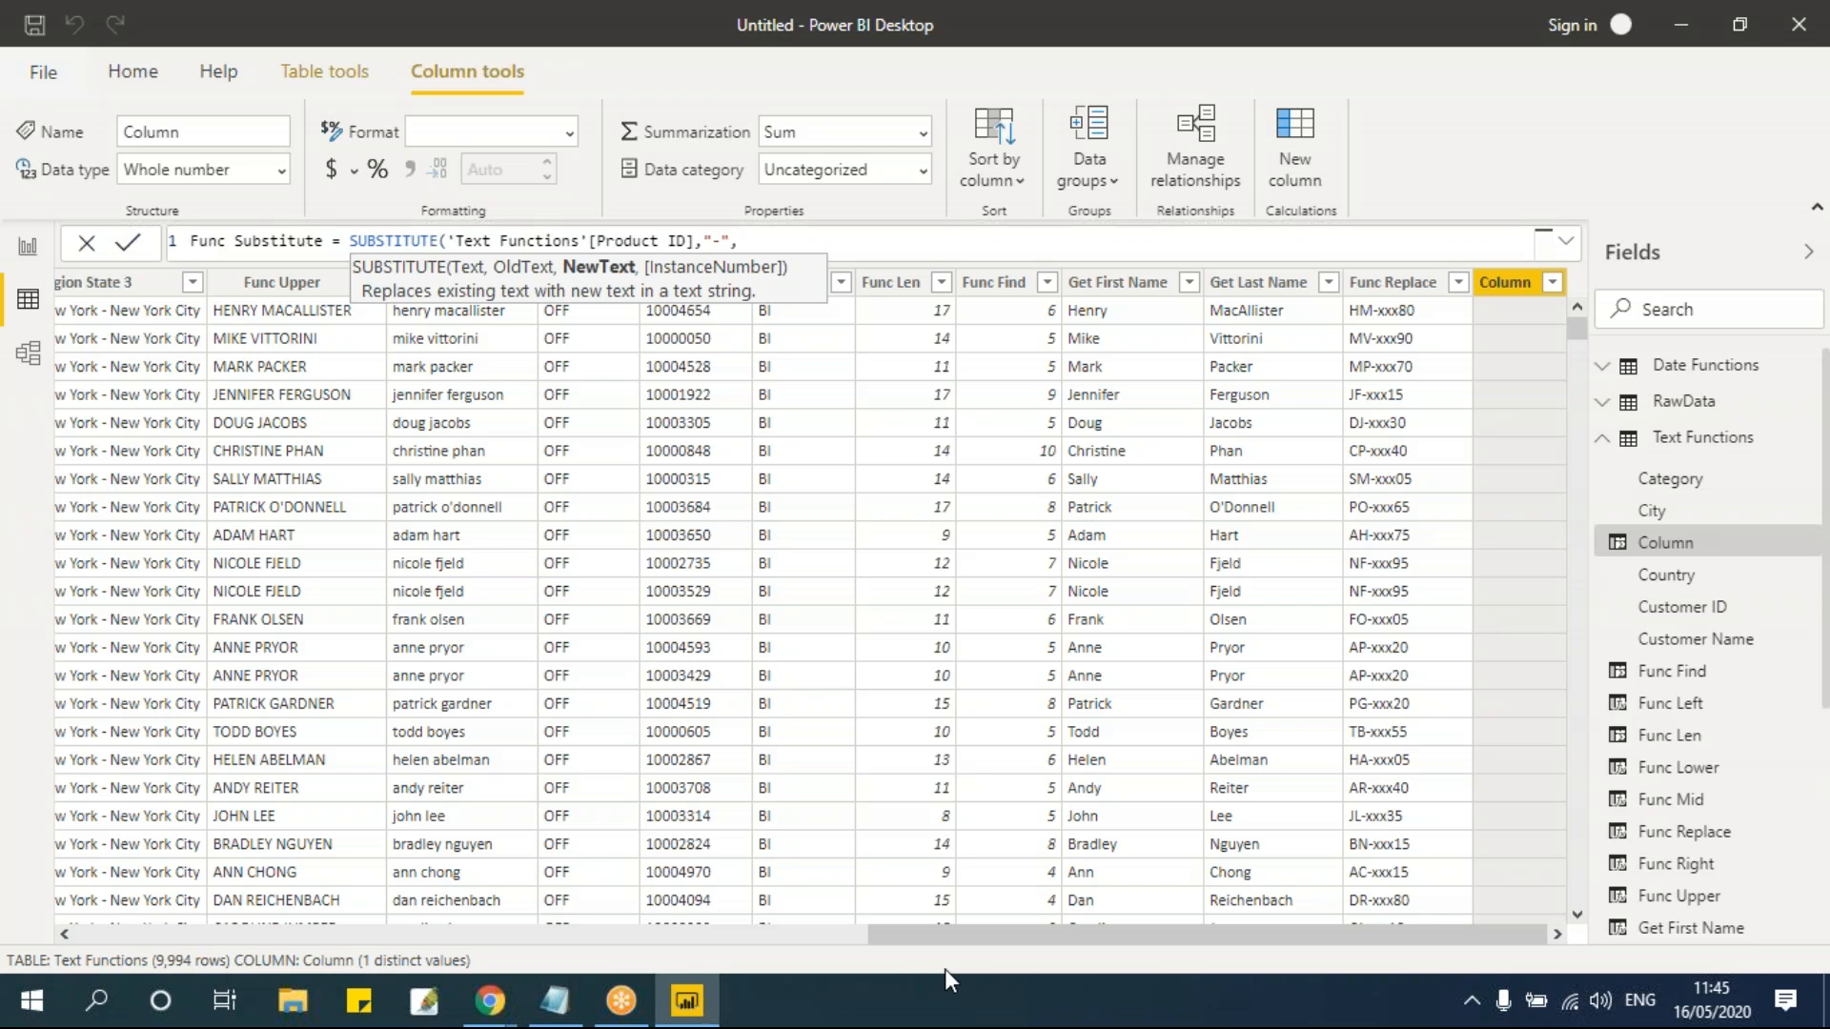
pyautogui.write('"/")')
pyautogui.press('Return')
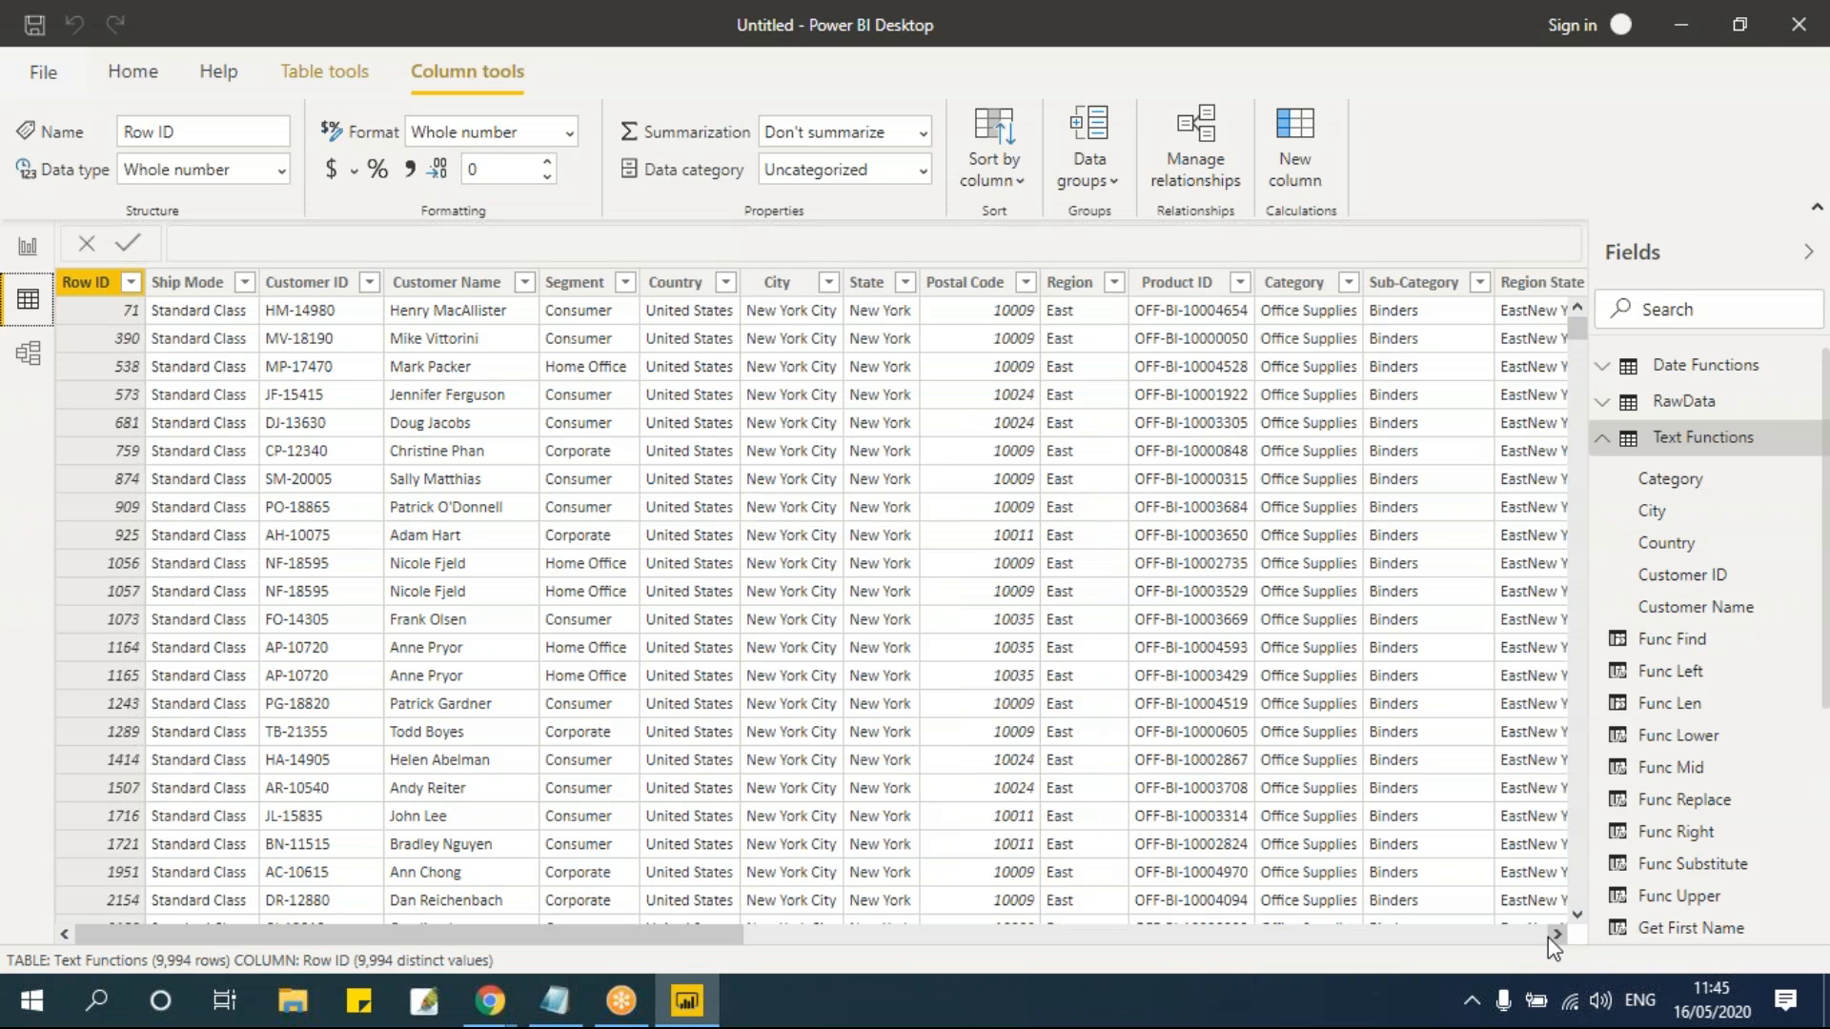
pyautogui.click(970, 934)
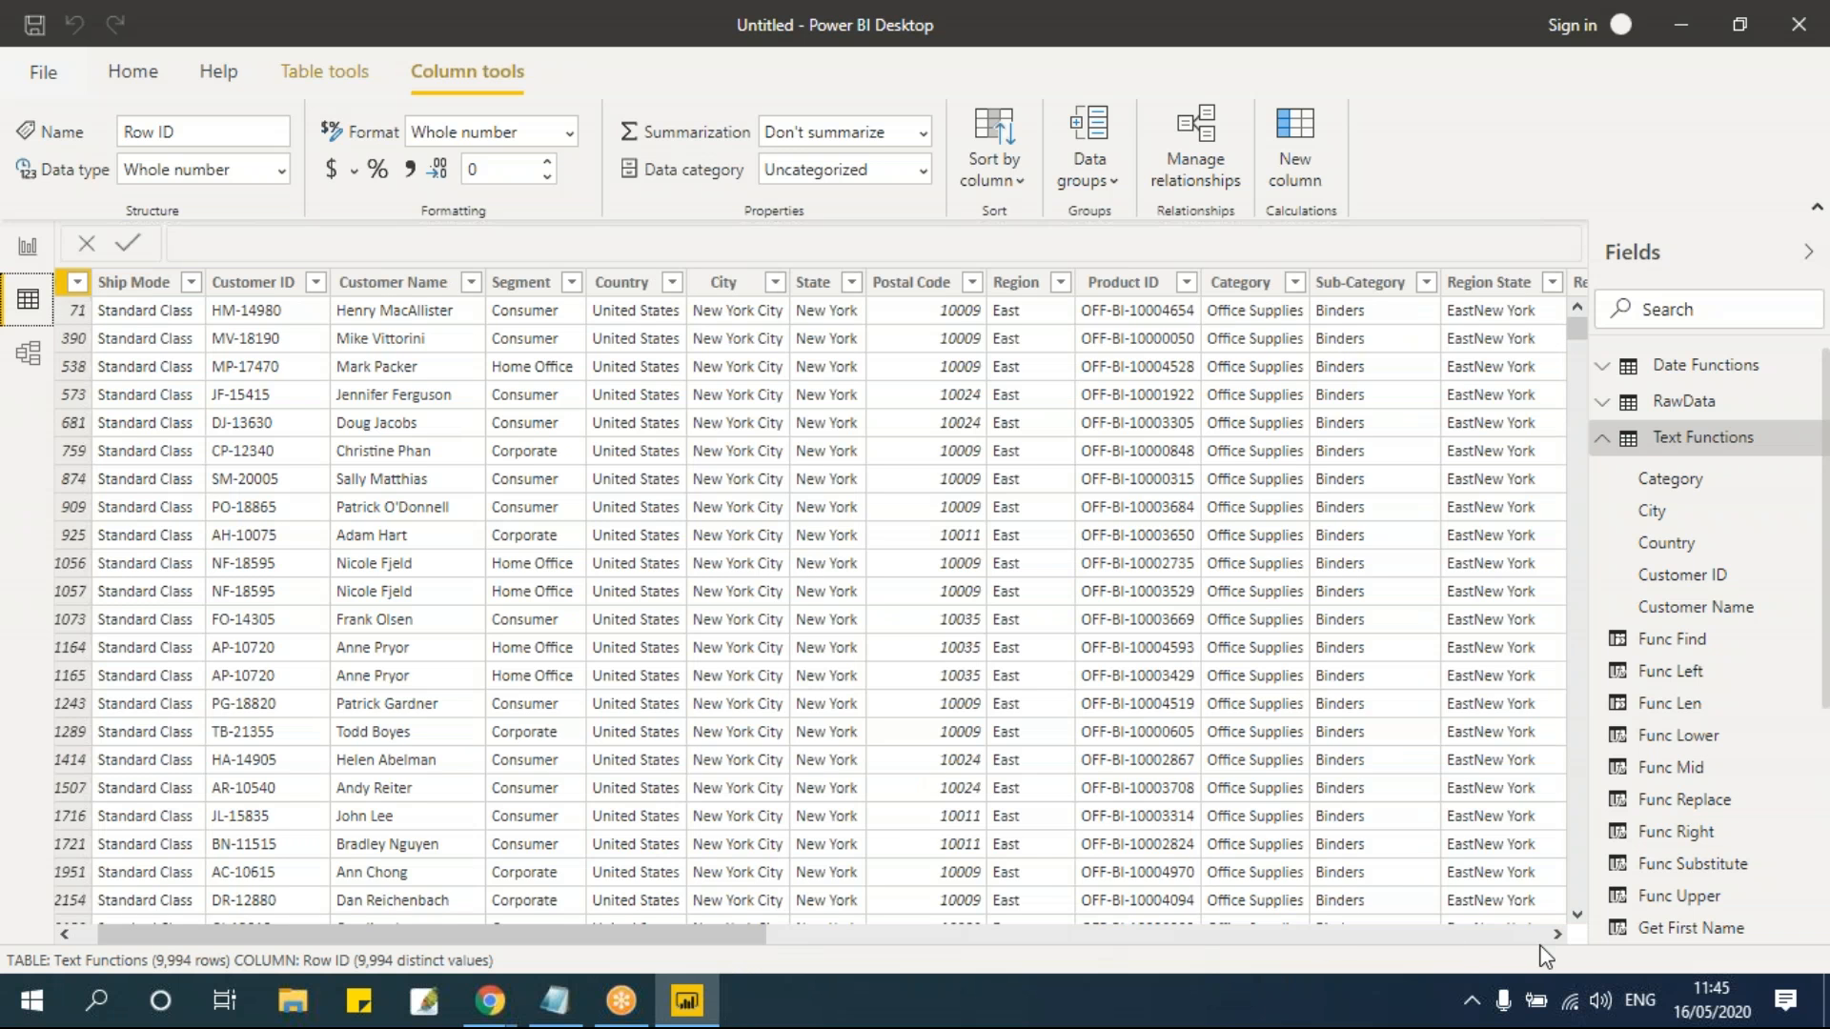
pyautogui.moveTo(755, 939); pyautogui.dragTo(1569, 934)
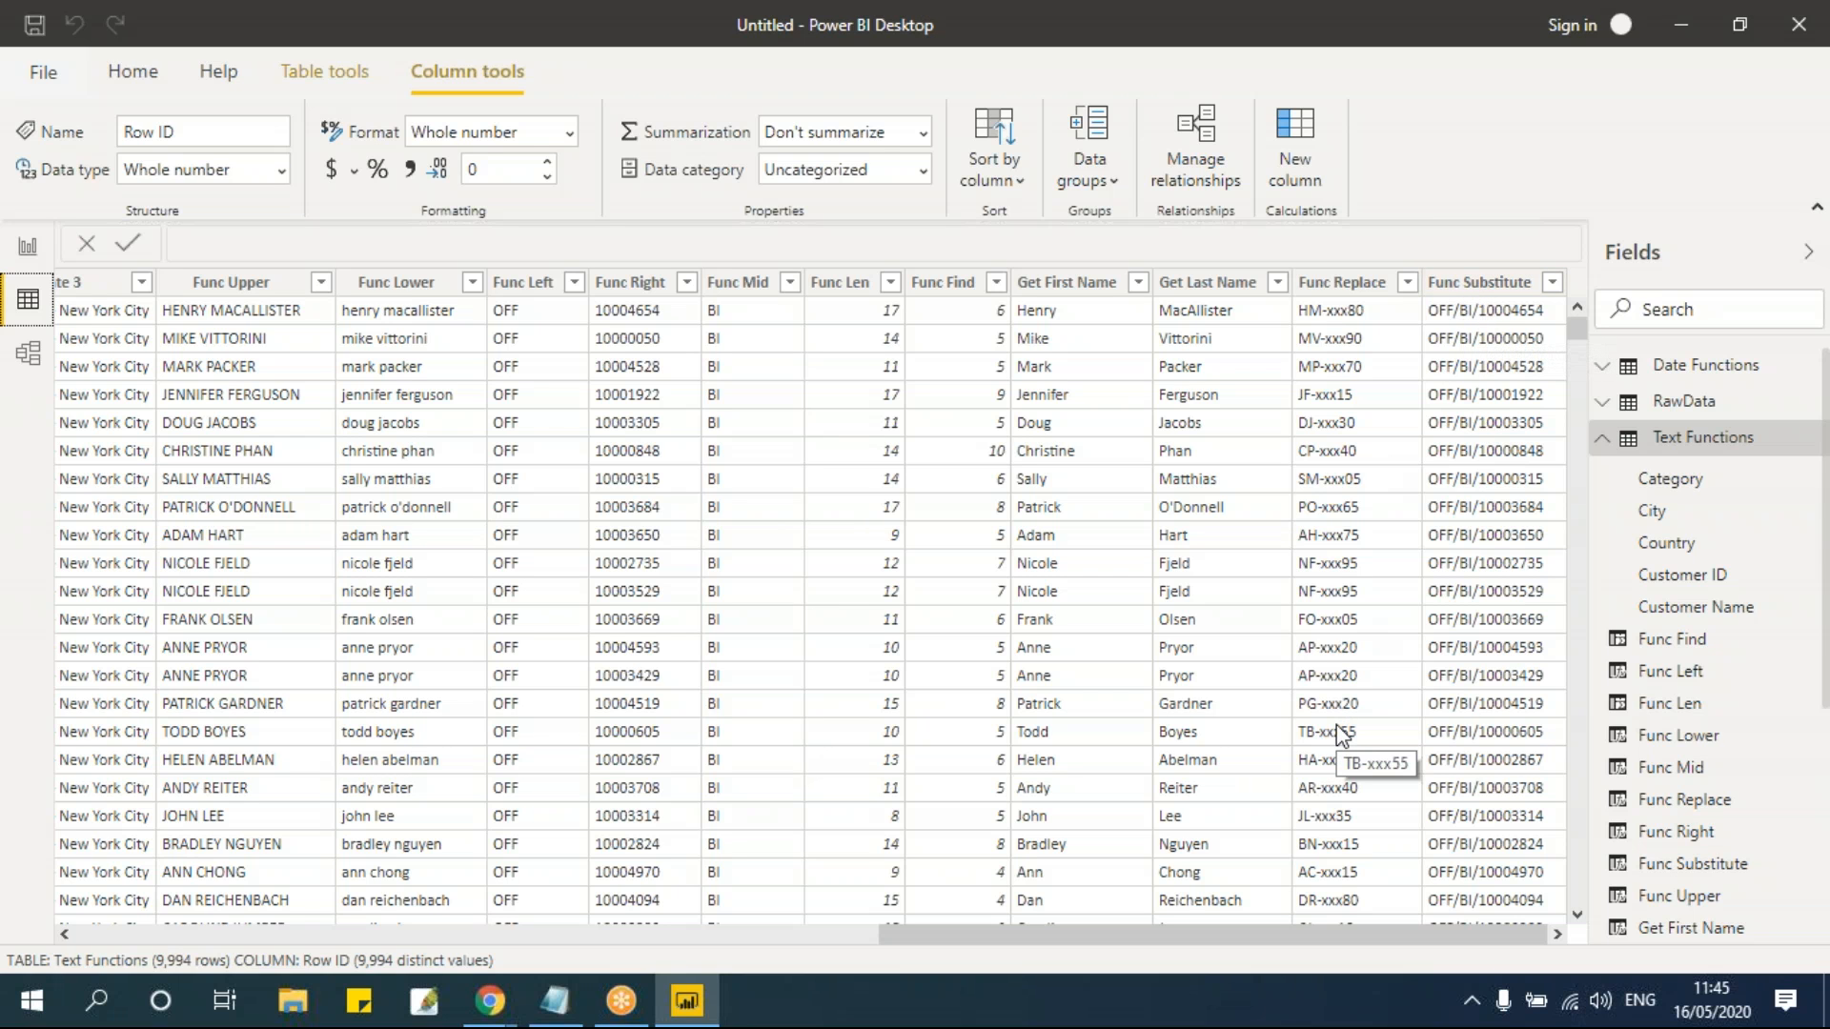
# Step: Reopen the Func Substitute column's formula and clear all of SUBSTITUTE's arguments, keeping only the function name
pyautogui.click(1449, 395)
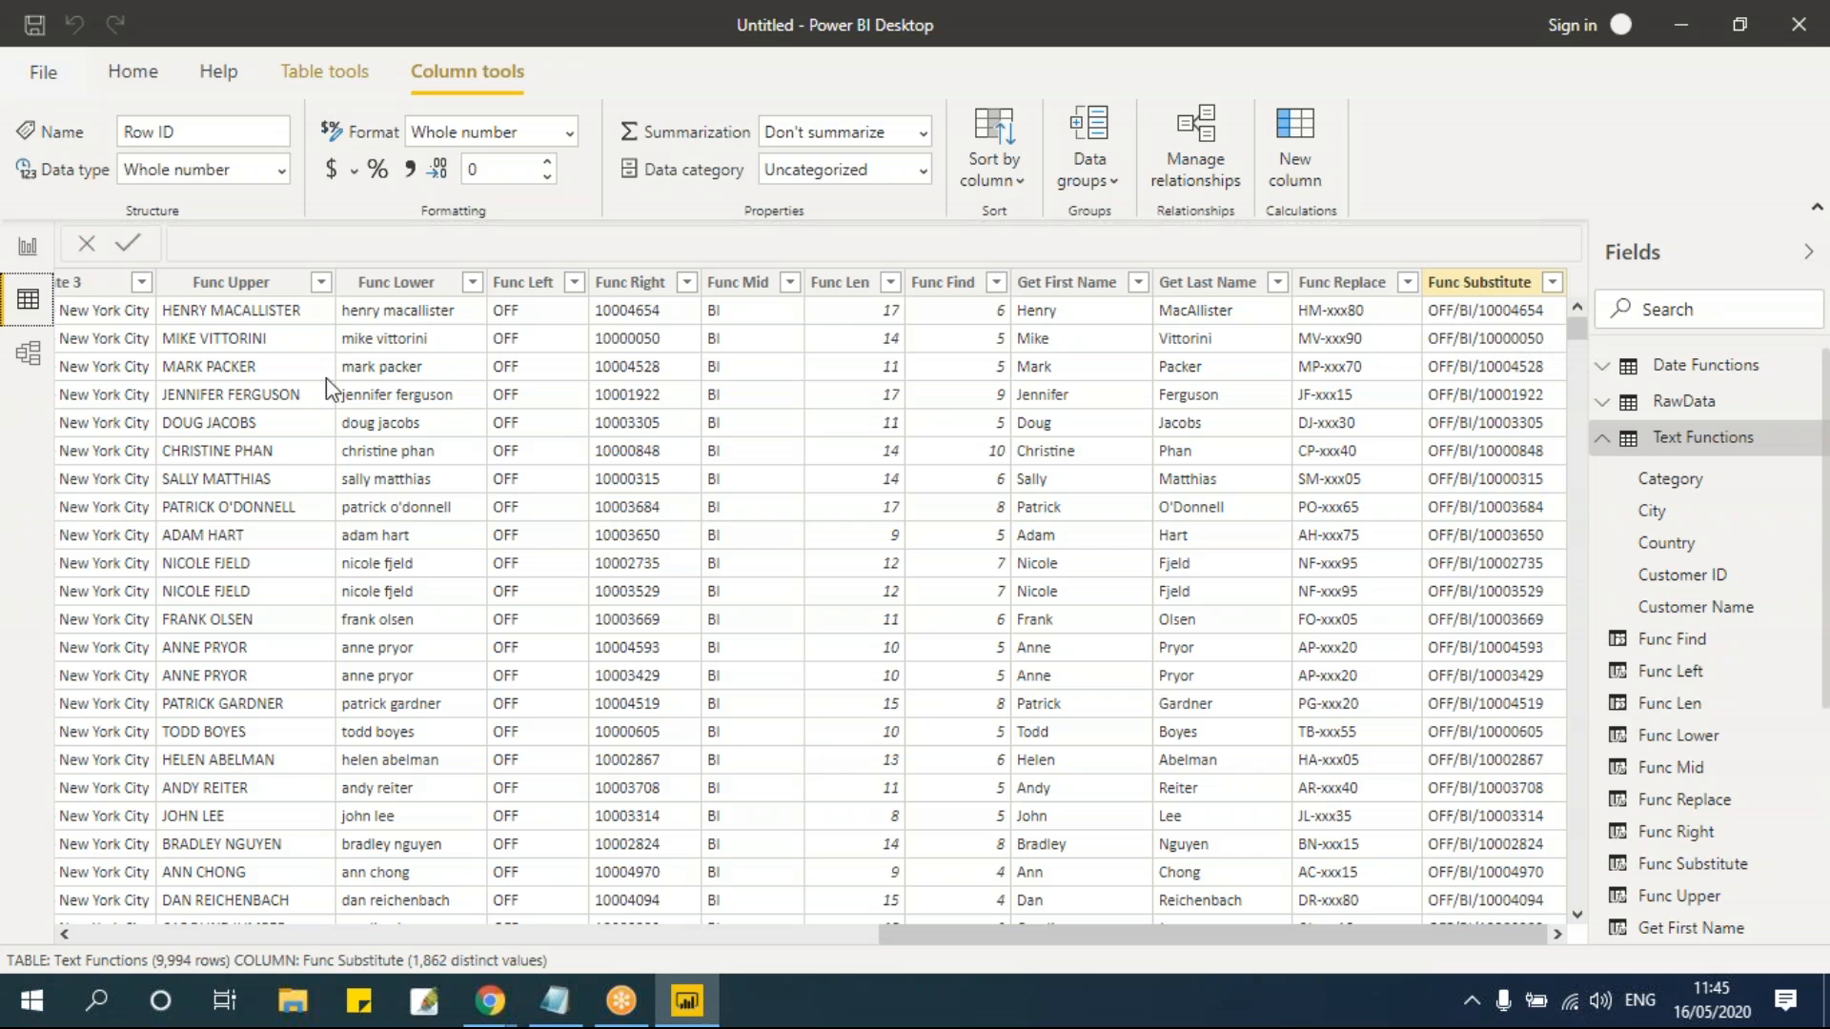
pyautogui.click(812, 242)
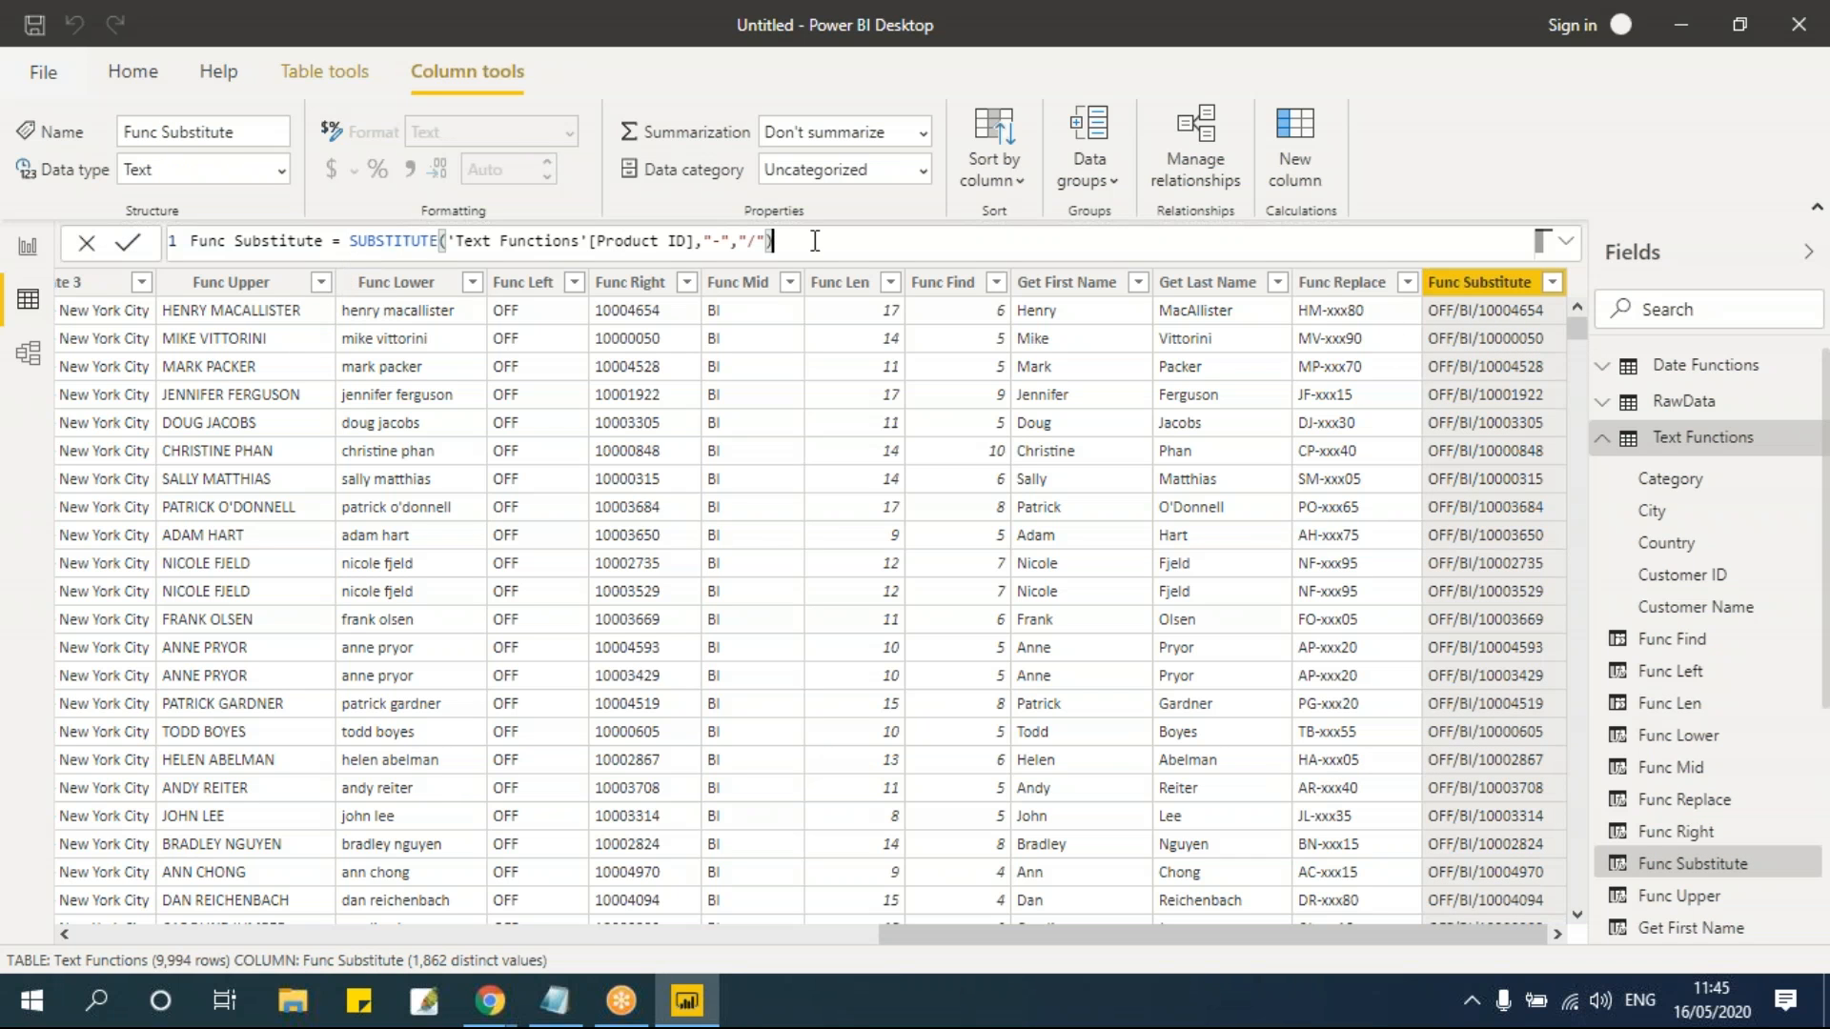
pyautogui.press('BackSpace')
pyautogui.press('BackSpace')
pyautogui.press('BackSpace')
pyautogui.press('BackSpace')
pyautogui.press('BackSpace')
pyautogui.press('BackSpace')
pyautogui.press('BackSpace')
pyautogui.press('BackSpace')
pyautogui.press('BackSpace')
pyautogui.press('BackSpace')
pyautogui.press('BackSpace')
pyautogui.press('BackSpace')
pyautogui.press('BackSpace')
pyautogui.press('BackSpace')
pyautogui.press('BackSpace')
pyautogui.press('BackSpace')
pyautogui.press('BackSpace')
pyautogui.press('BackSpace')
pyautogui.press('BackSpace')
pyautogui.press('BackSpace')
pyautogui.press('BackSpace')
pyautogui.press('BackSpace')
pyautogui.press('BackSpace')
pyautogui.press('BackSpace')
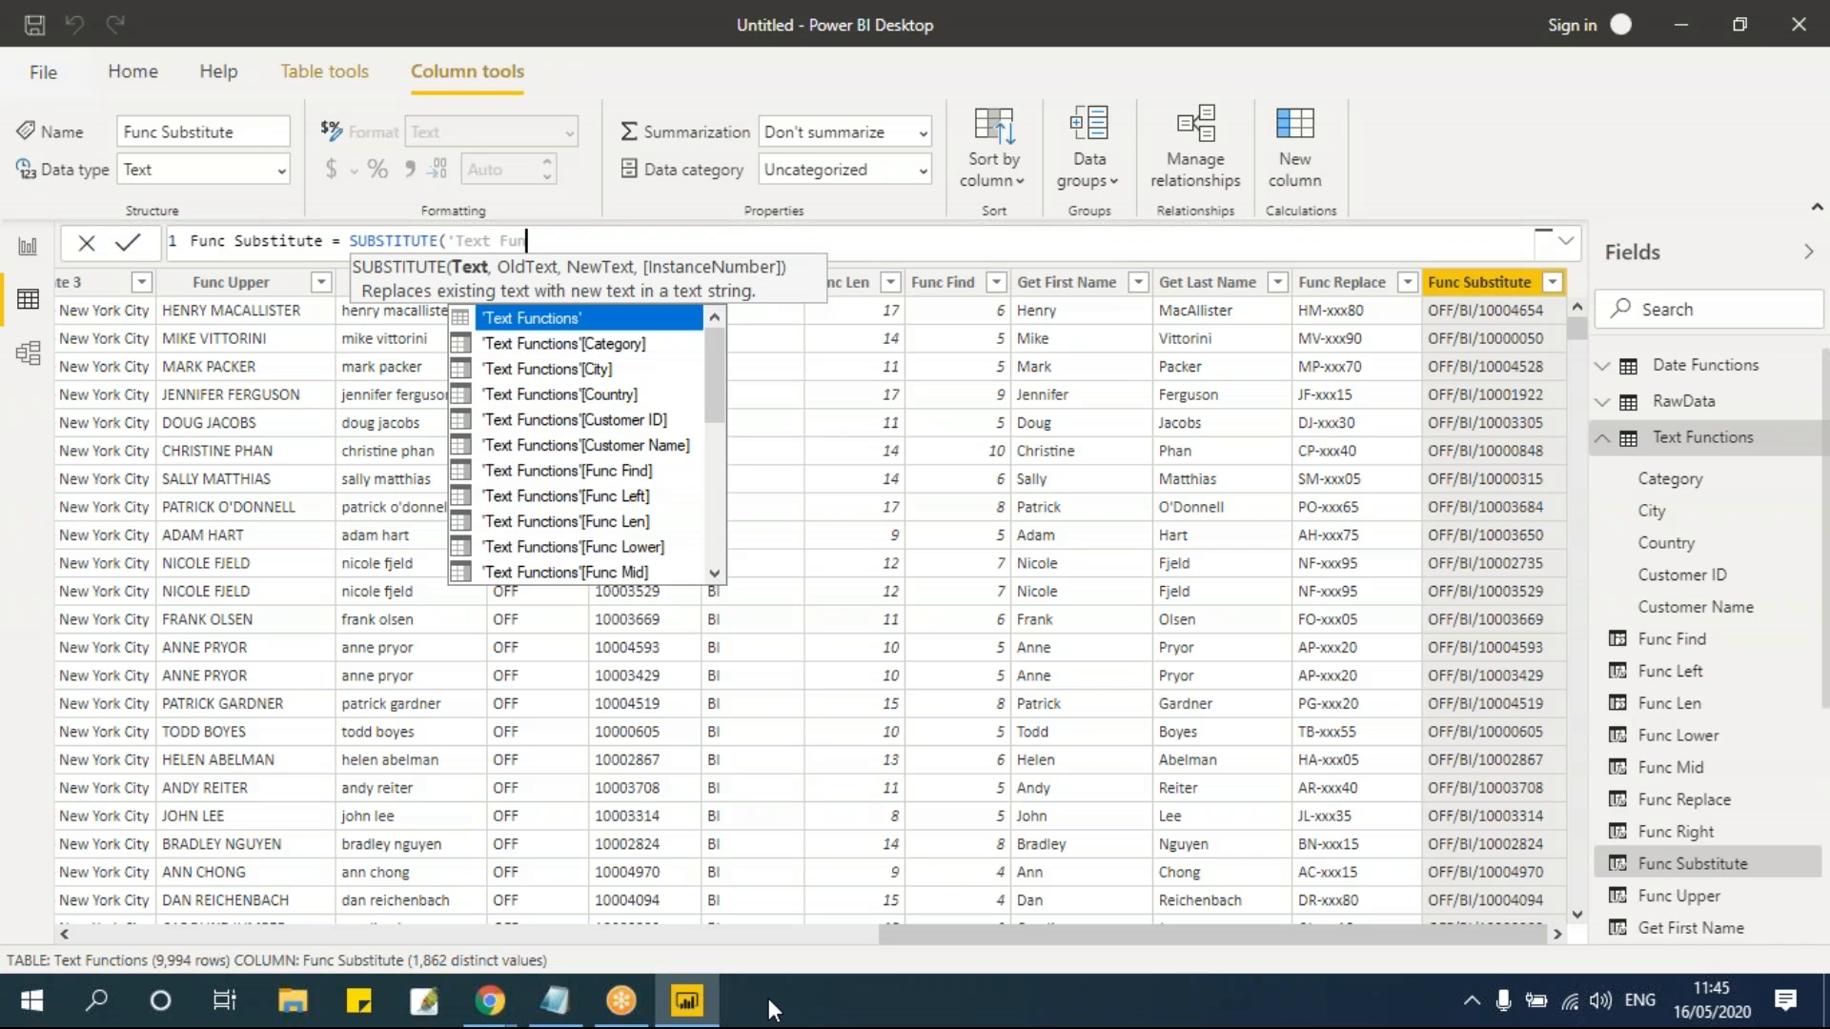
pyautogui.press('BackSpace')
pyautogui.press('BackSpace')
pyautogui.press('BackSpace')
pyautogui.press('BackSpace')
pyautogui.press('BackSpace')
pyautogui.press('BackSpace')
pyautogui.press('BackSpace')
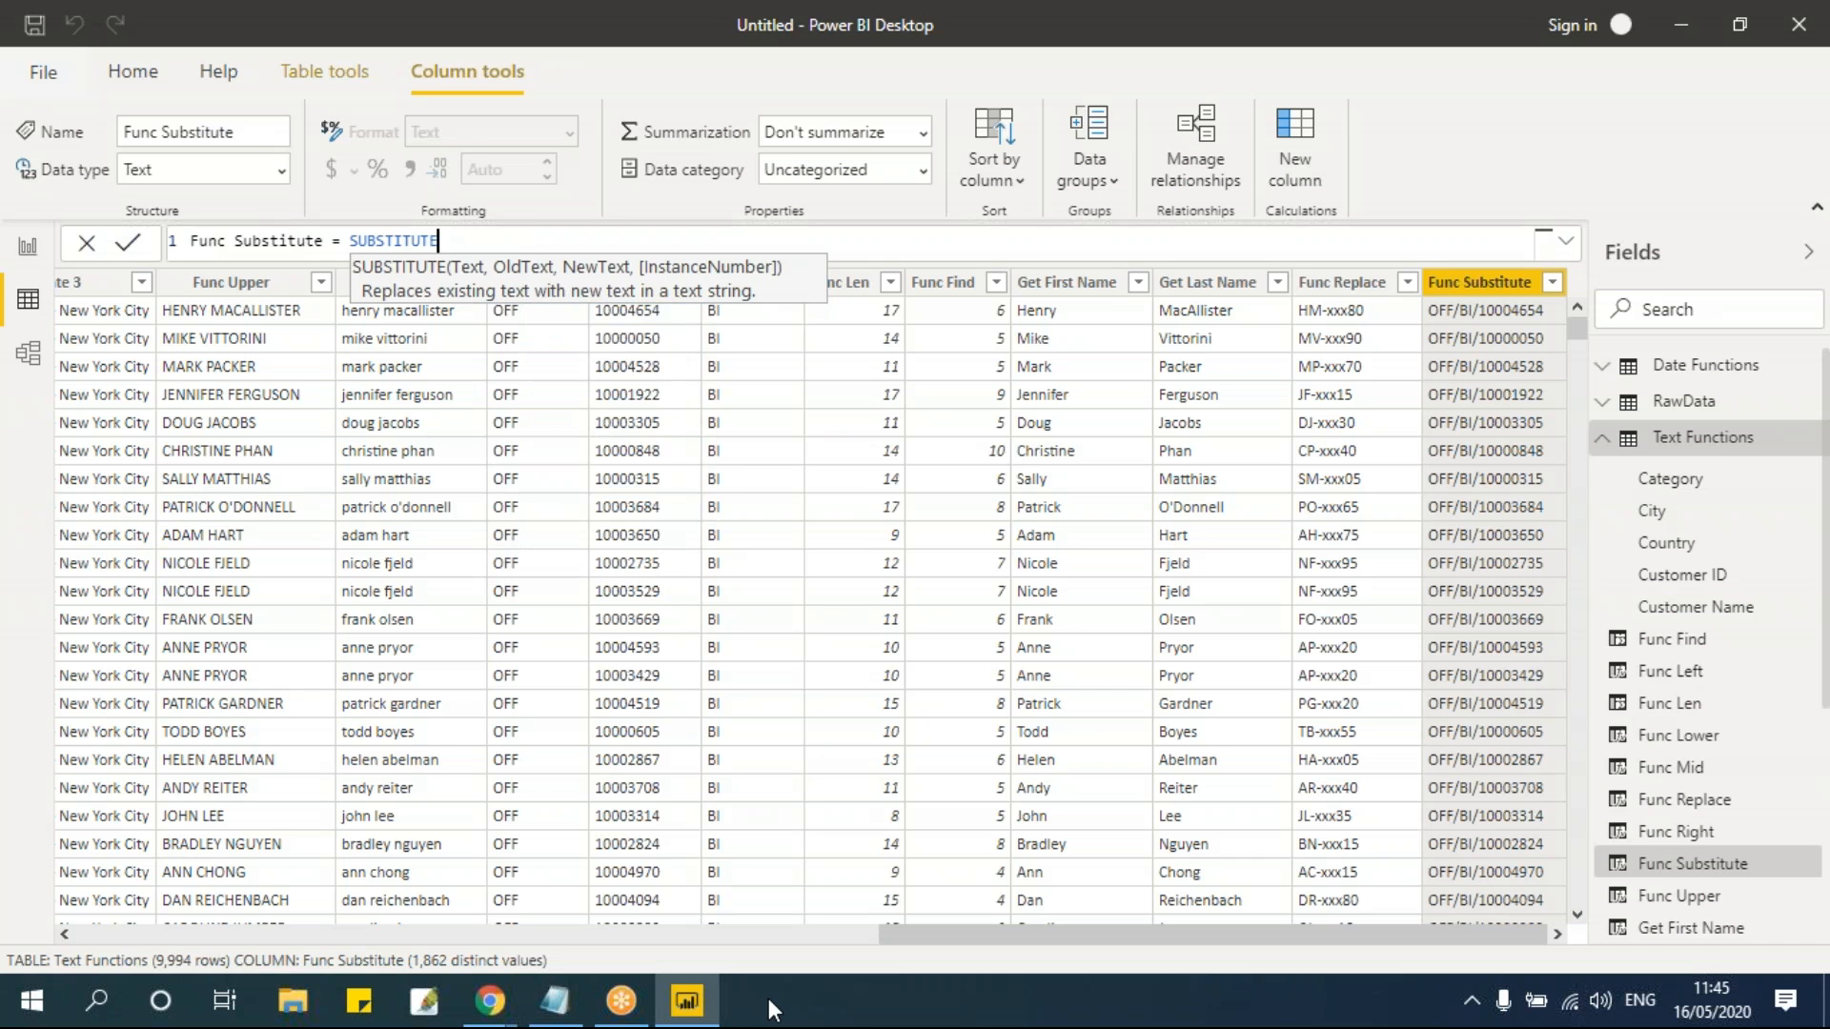
# Step: Re-enter 'Text Functions'[Product ID] as the text argument of SUBSTITUTE in the Func Substitute formula
pyautogui.write('(')
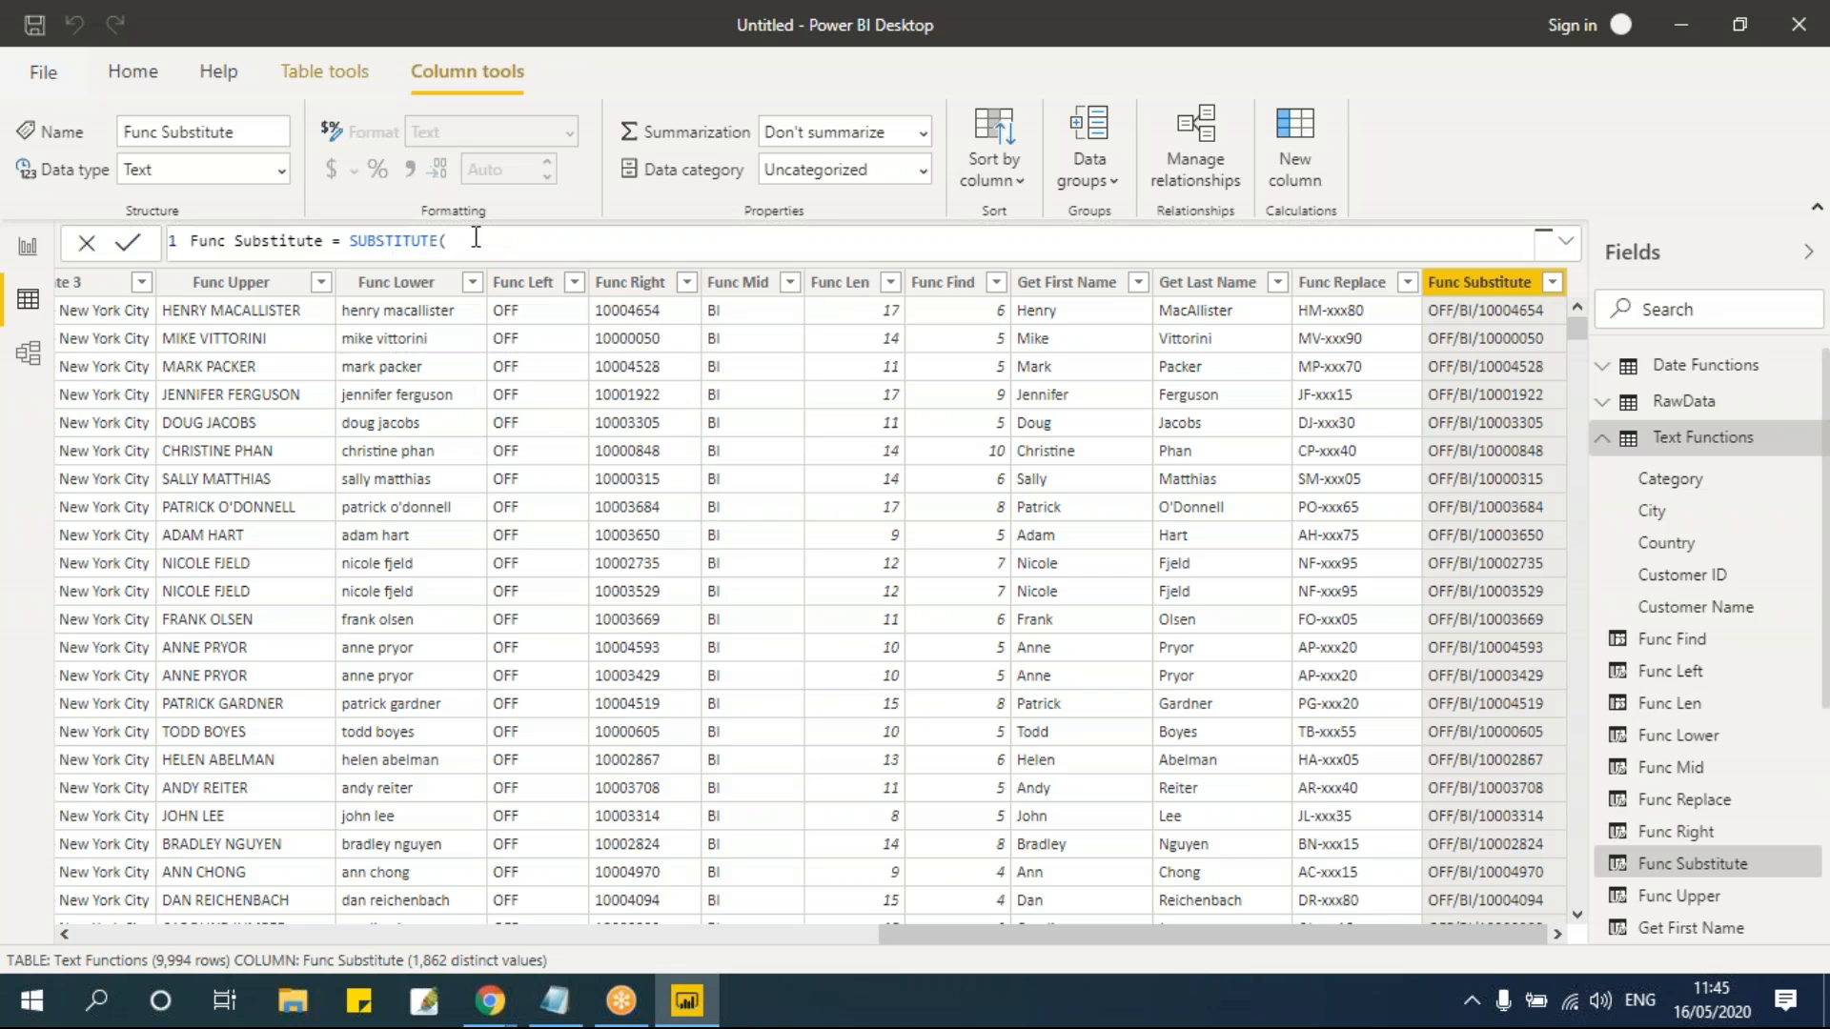
pyautogui.press('BackSpace')
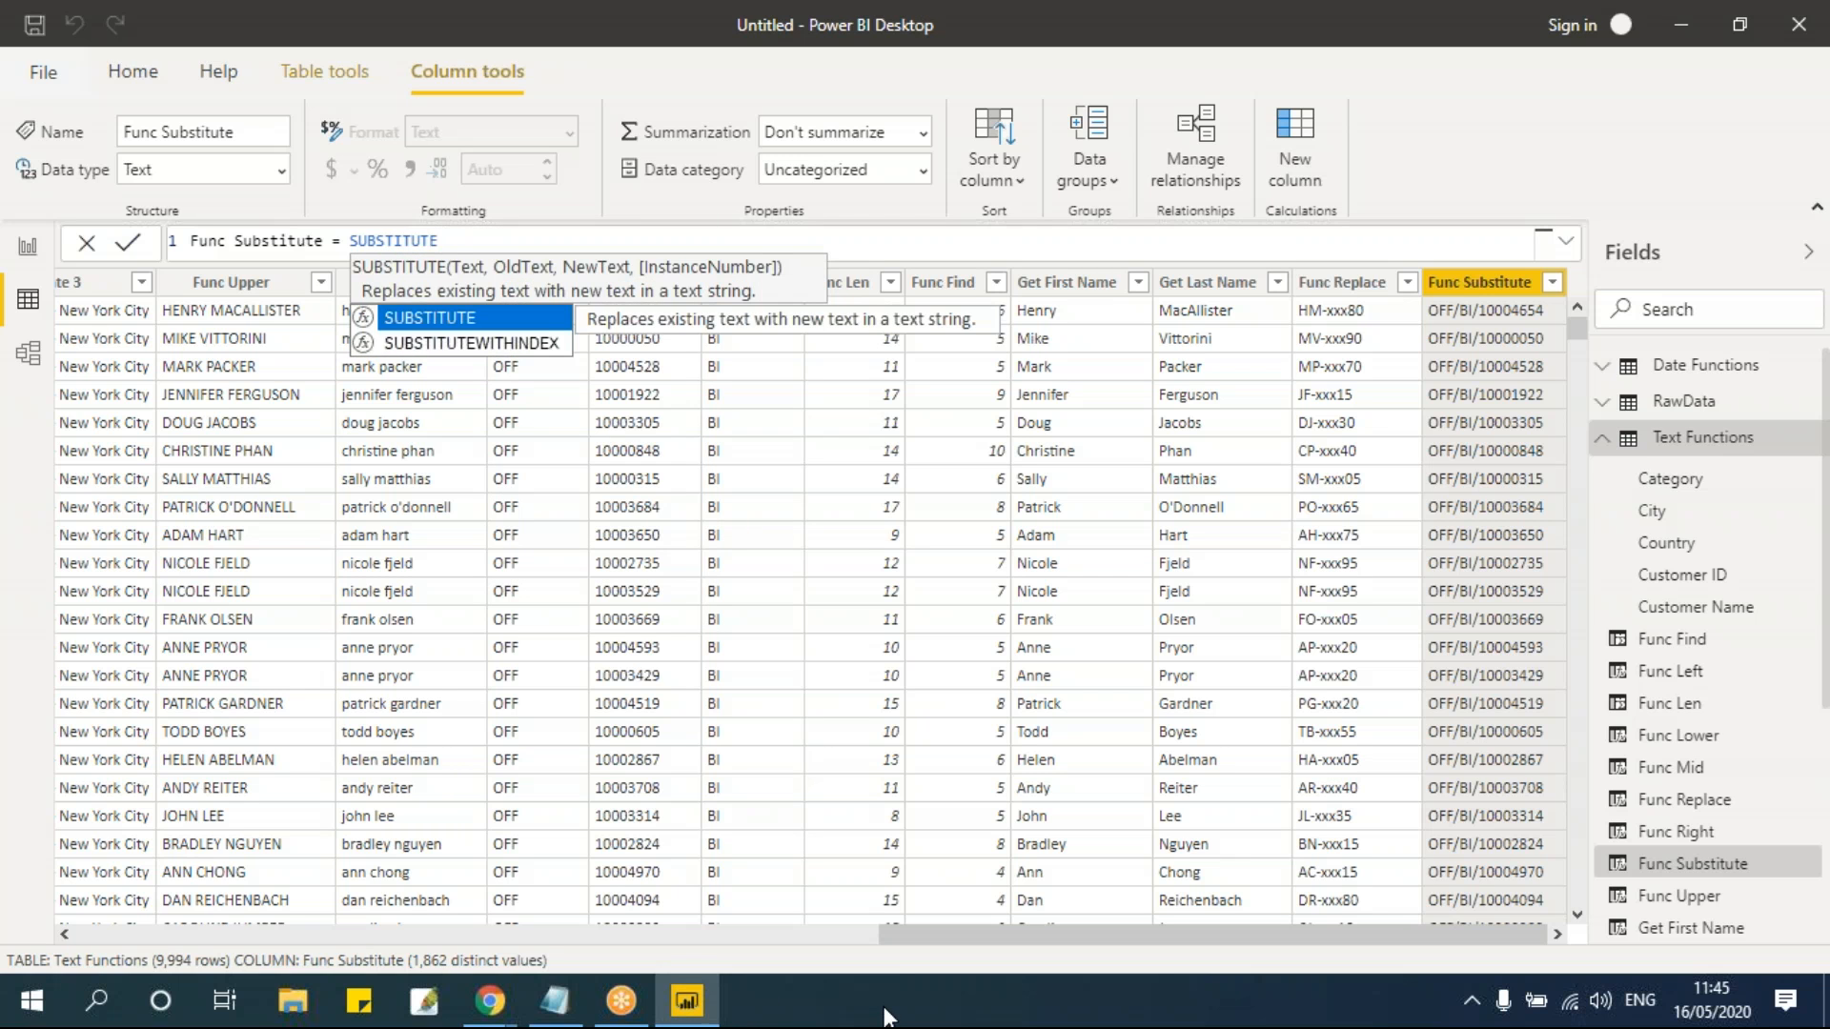
pyautogui.write('(pro')
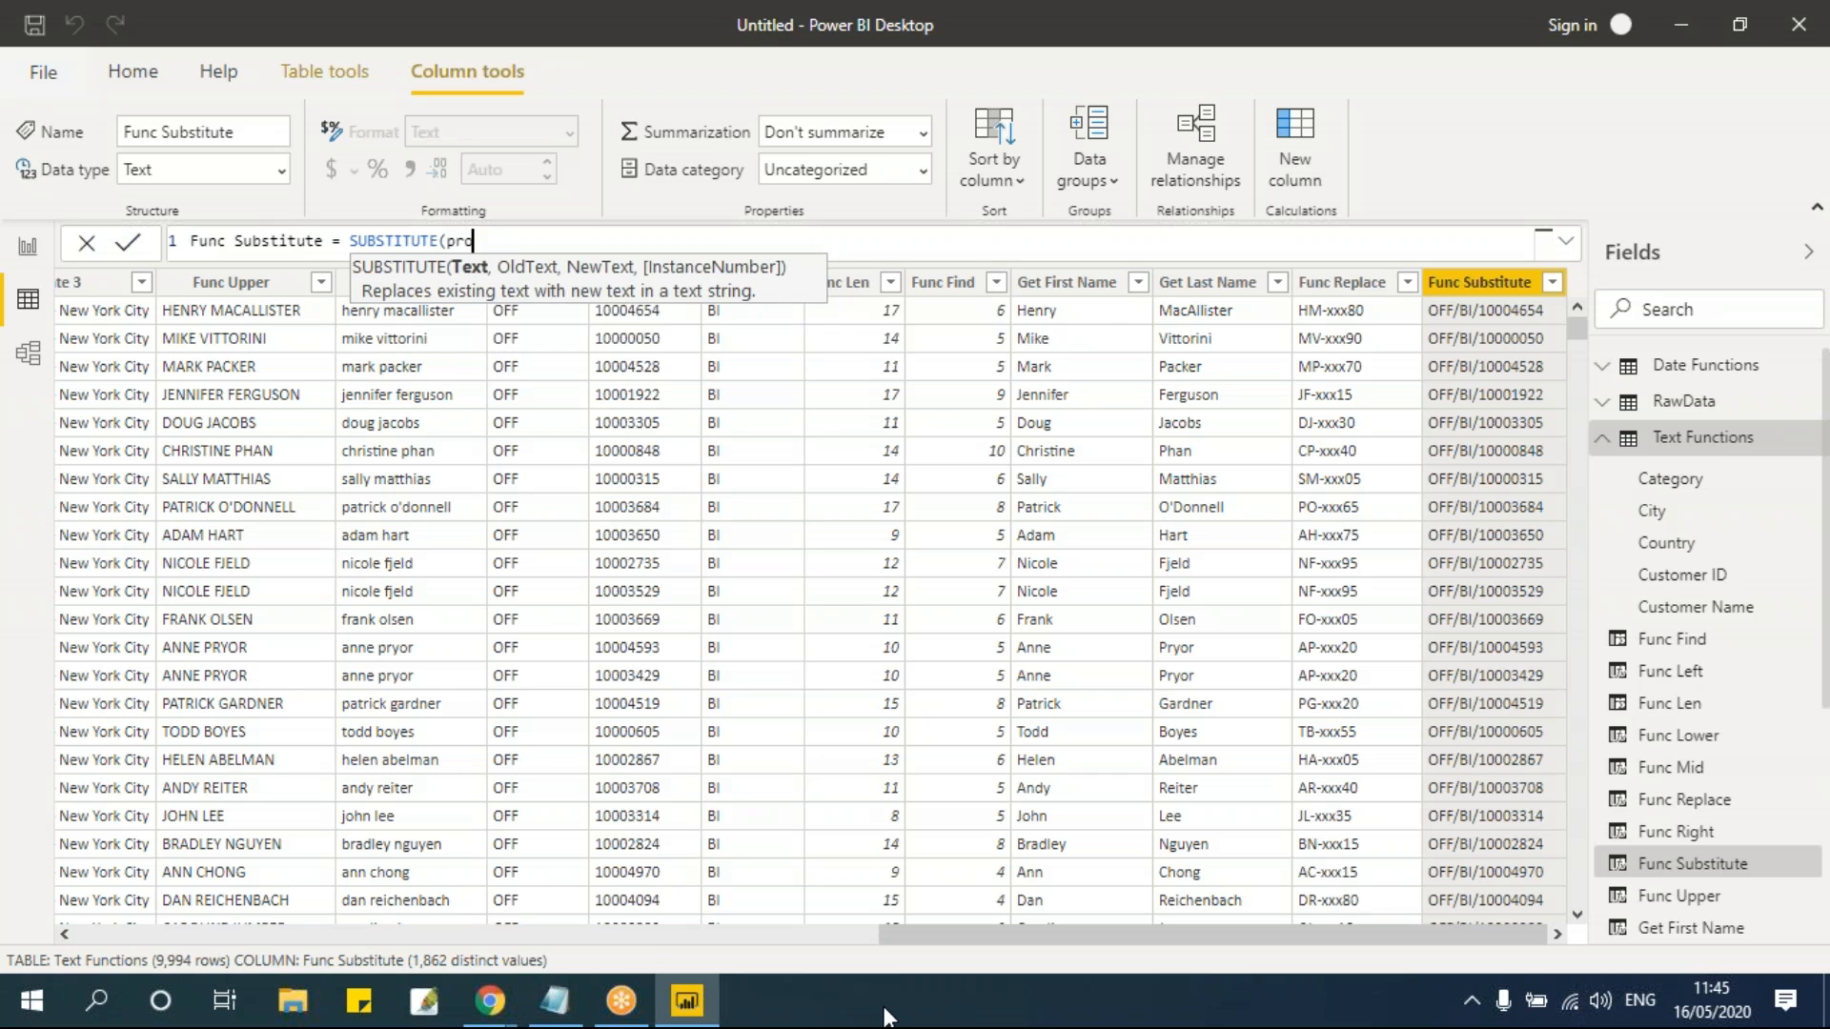
pyautogui.press('Tab')
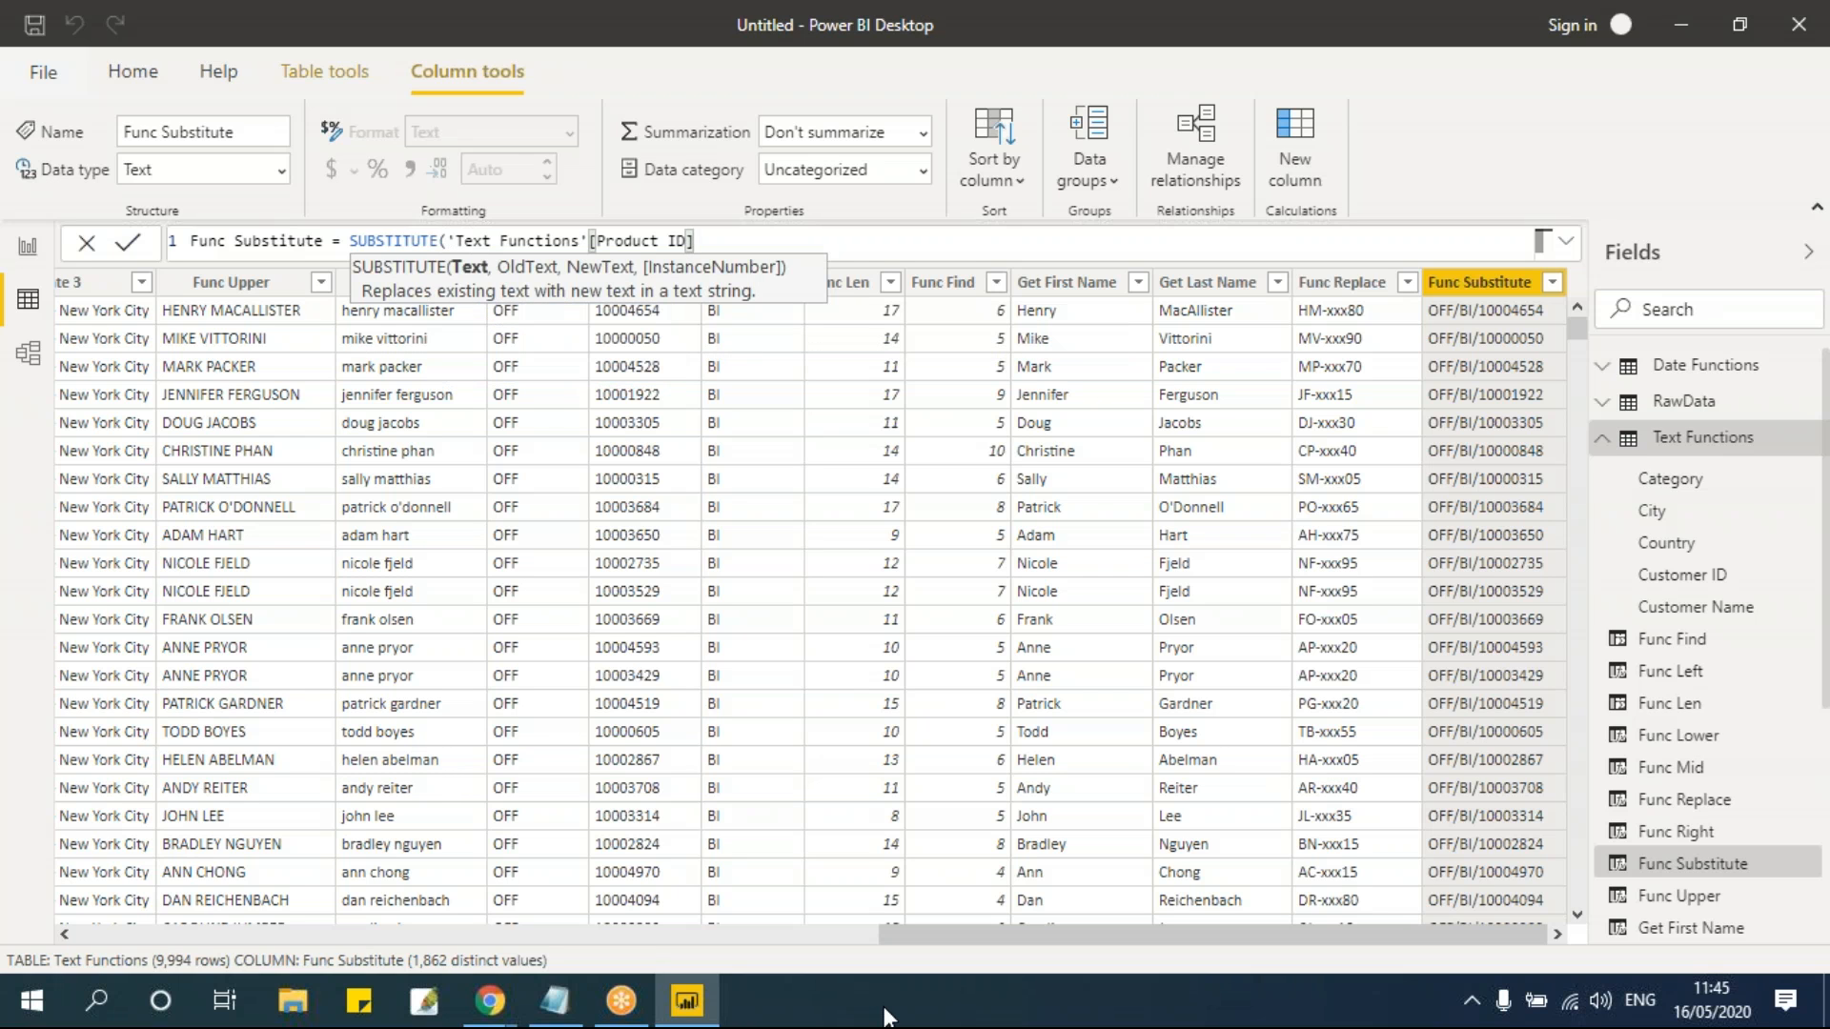
# Step: Complete SUBSTITUTE with old text "-", new text "/" and instance number 2, and commit the Func Substitute formula
pyautogui.write(',"-"')
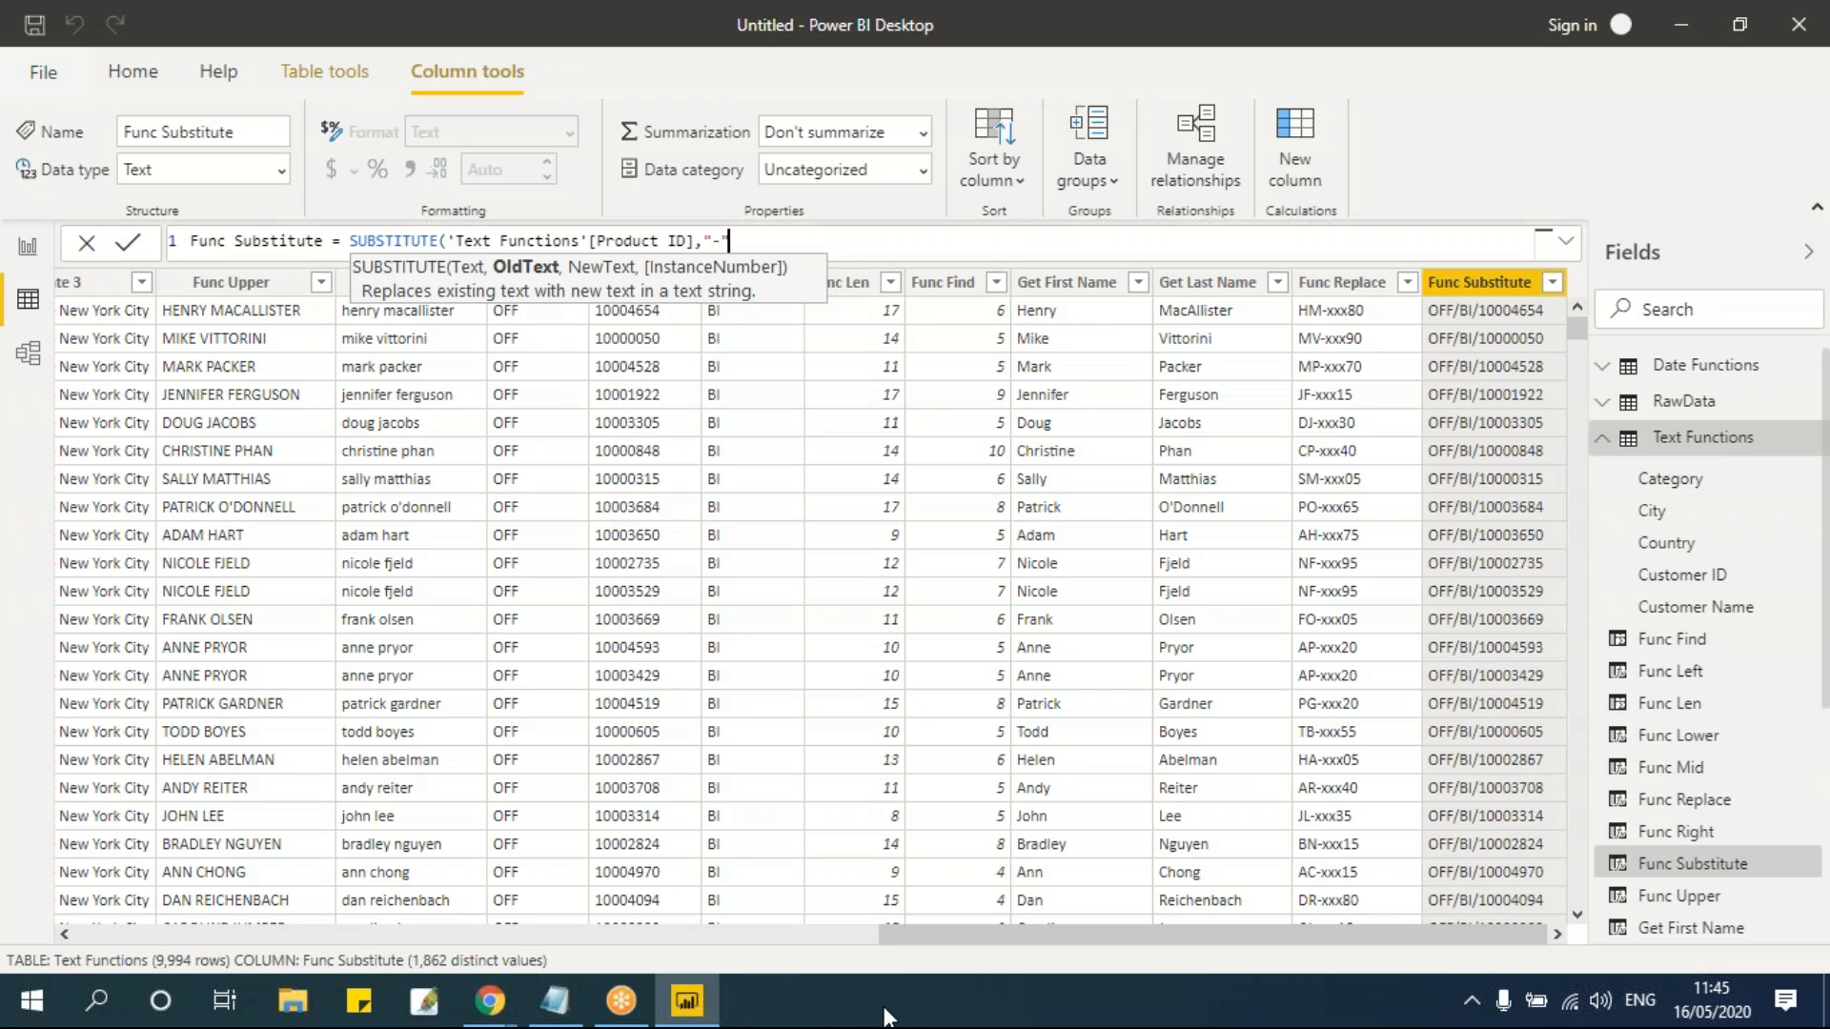
pyautogui.write(',"/"')
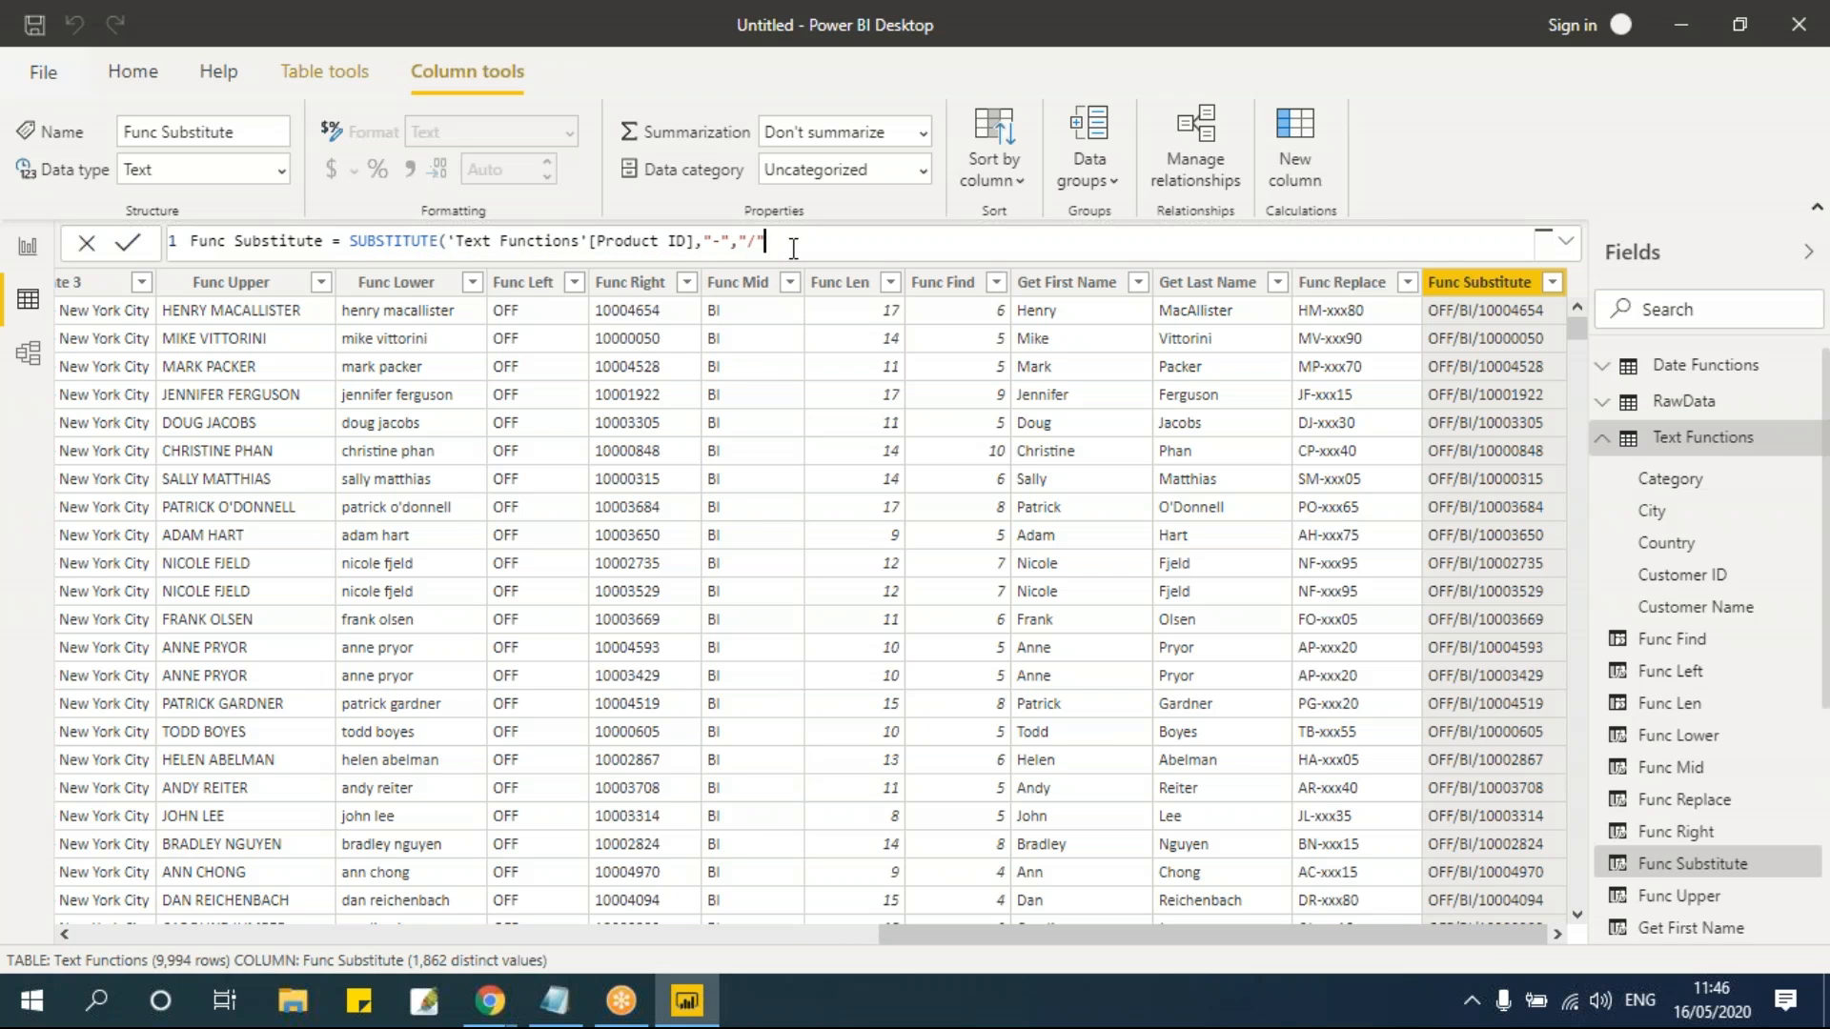
pyautogui.write(',')
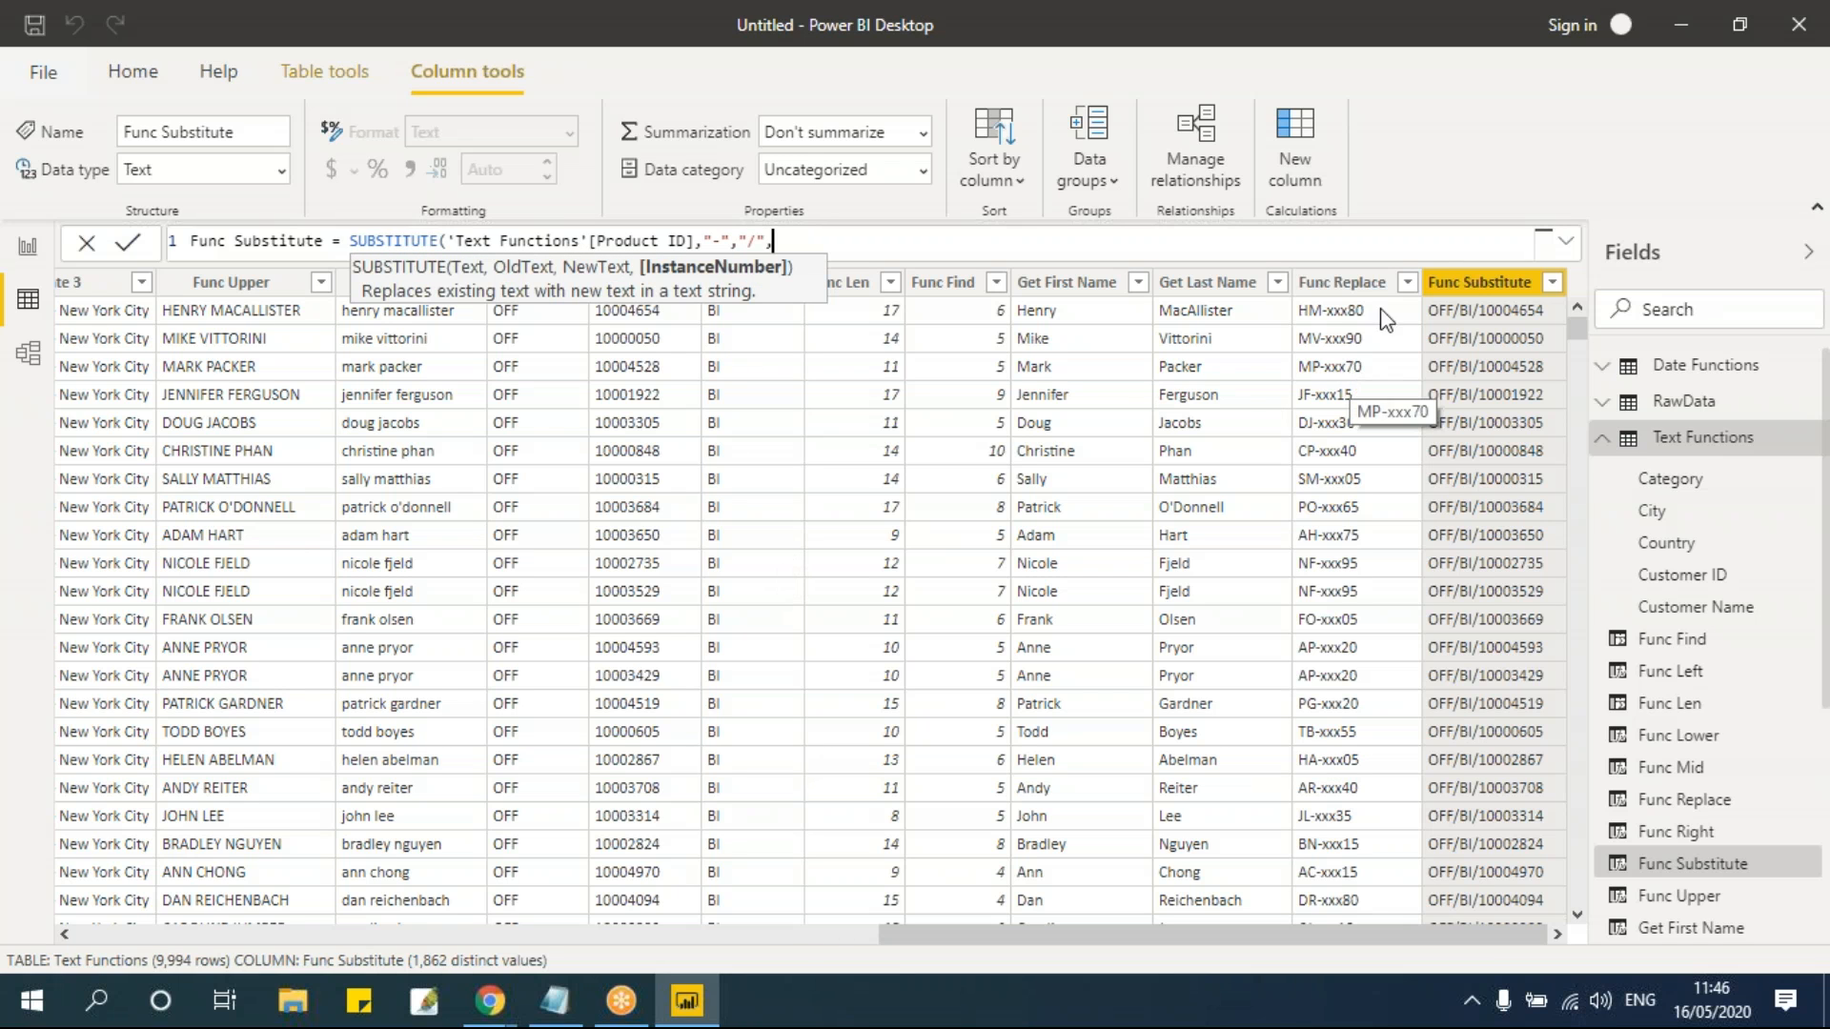
pyautogui.write('2)')
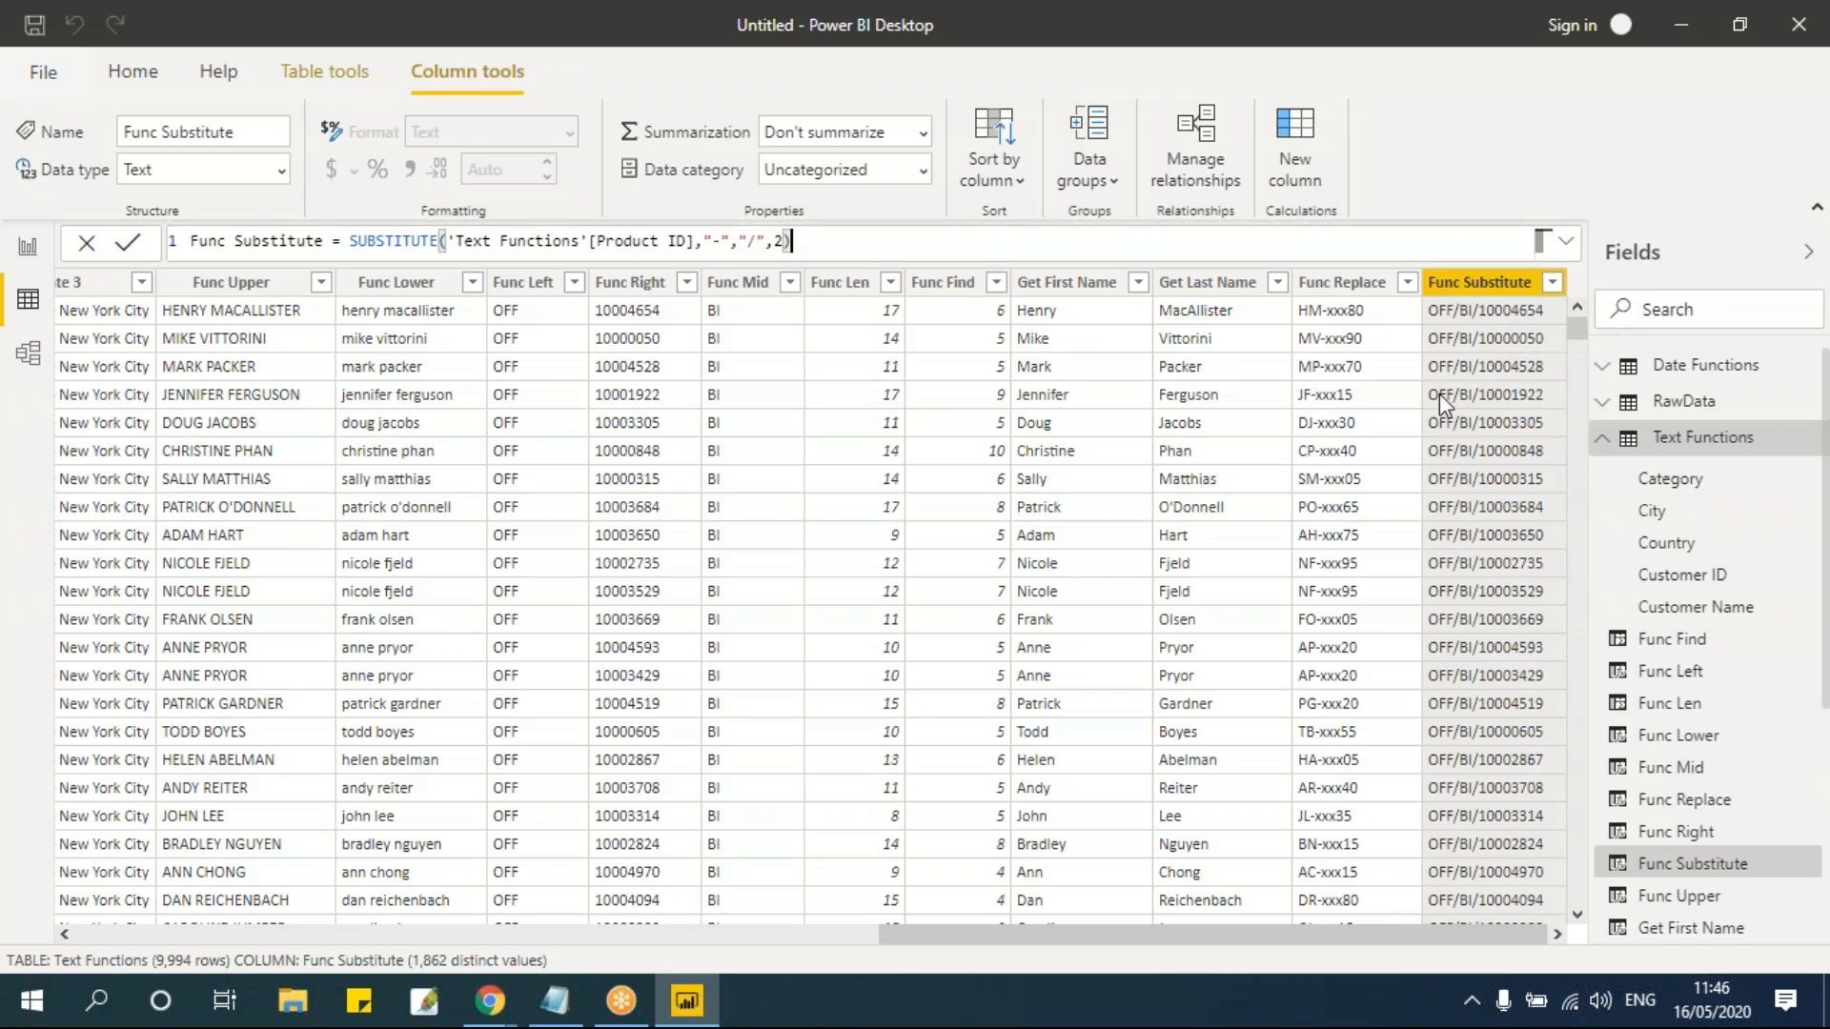
pyautogui.press('Return')
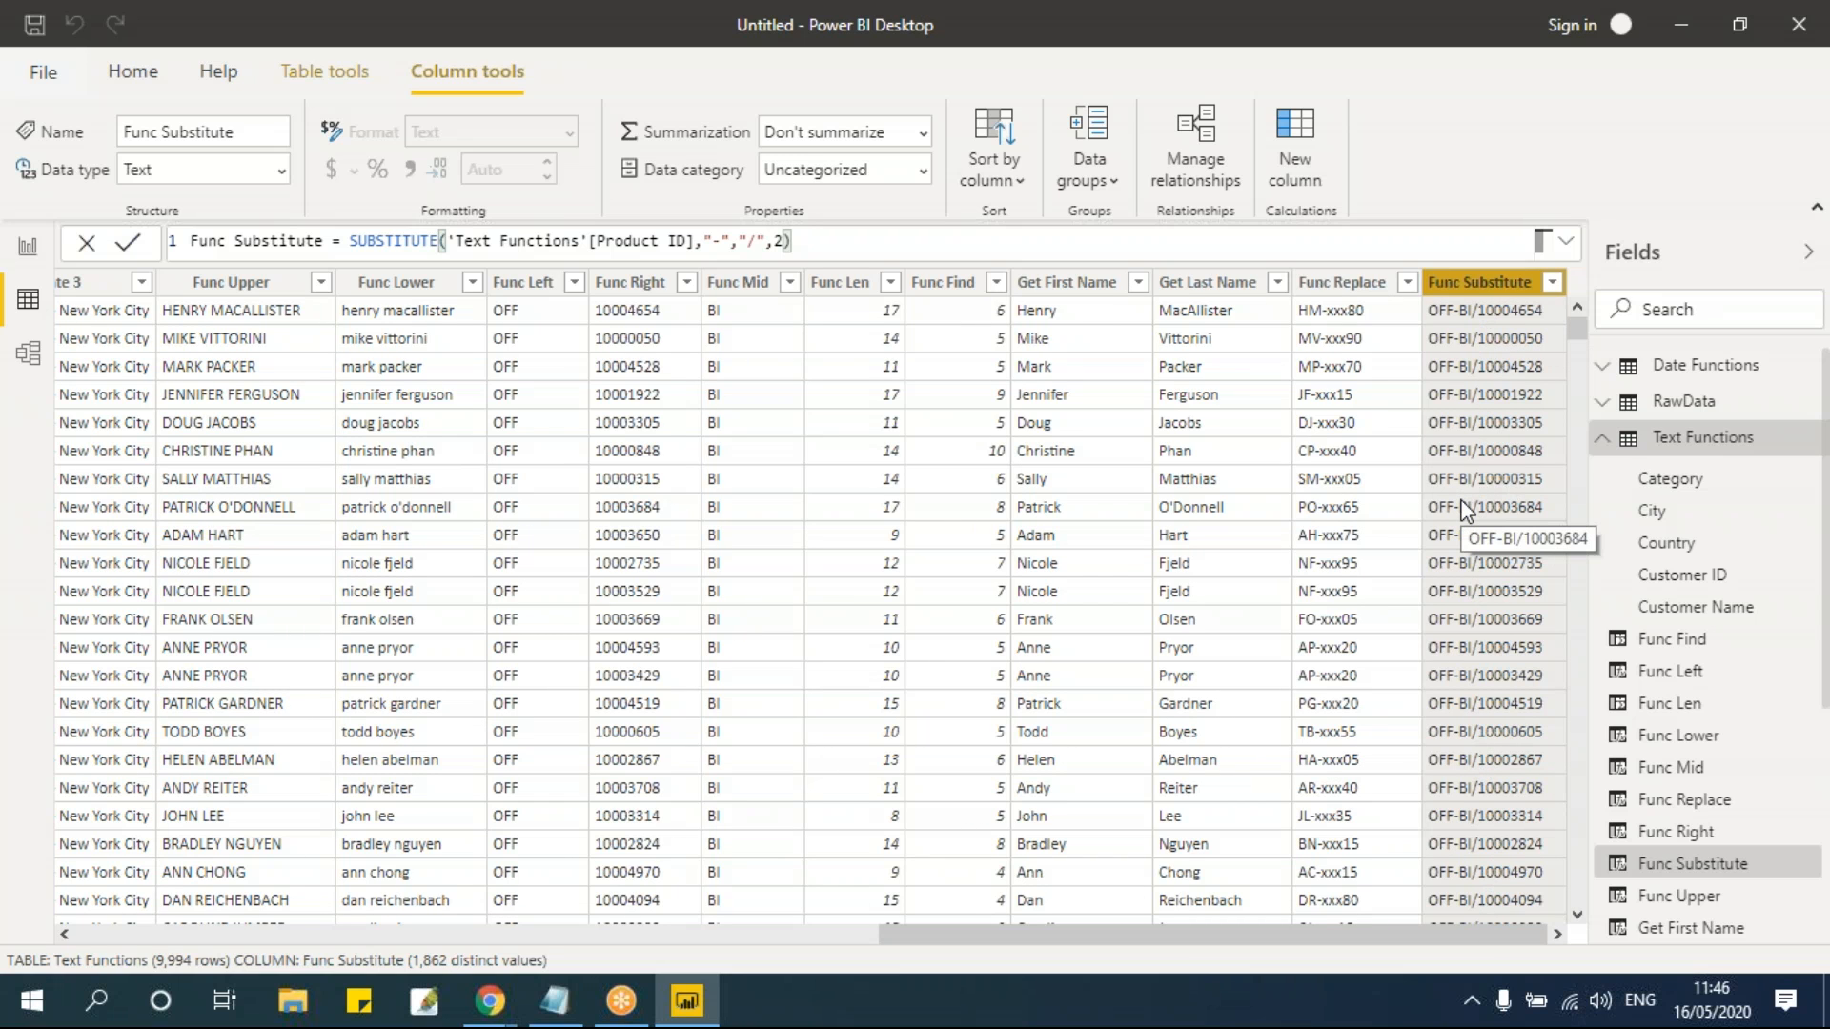
# Step: Switch to the DAX Functions notes in Notepad and review the REPT and TRIM example formulas
pyautogui.moveTo(571, 1001)
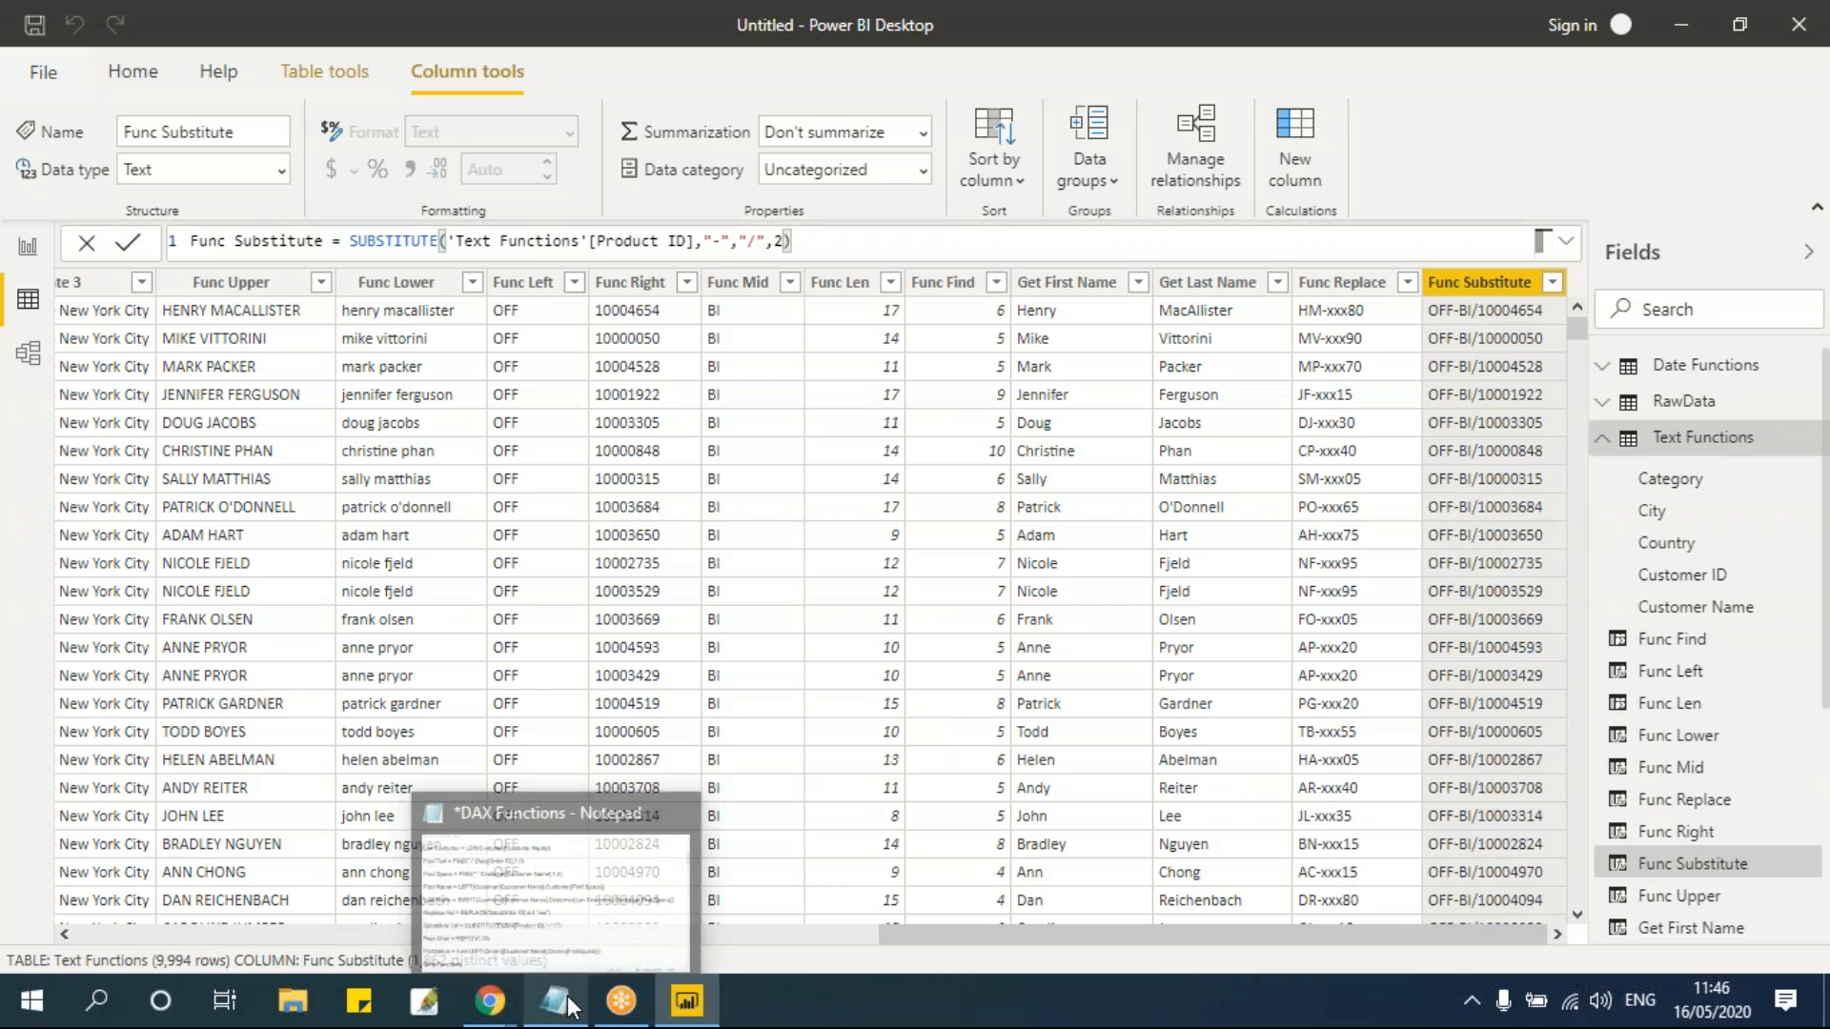
pyautogui.click(554, 1001)
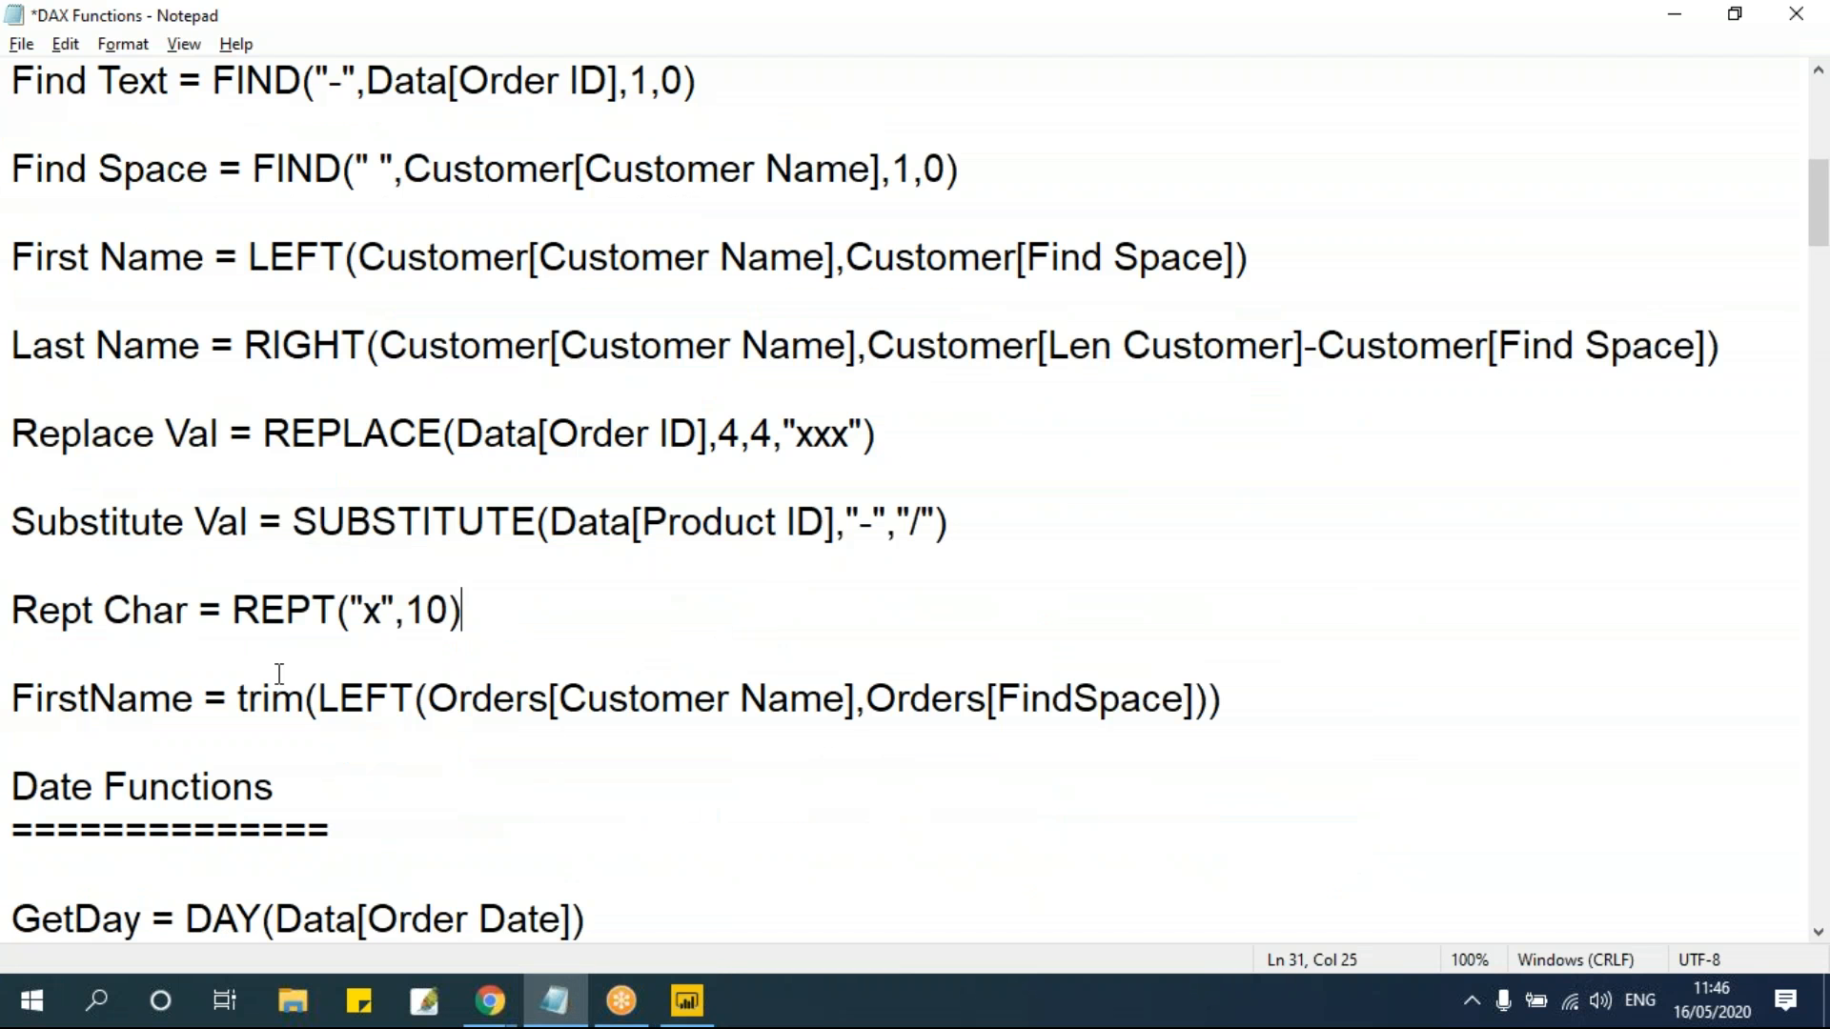
pyautogui.click(283, 610)
pyautogui.click(355, 698)
pyautogui.doubleClick(243, 610)
pyautogui.keyDown('shift'); pyautogui.click(456, 610); pyautogui.keyUp('shift')
pyautogui.click(457, 562)
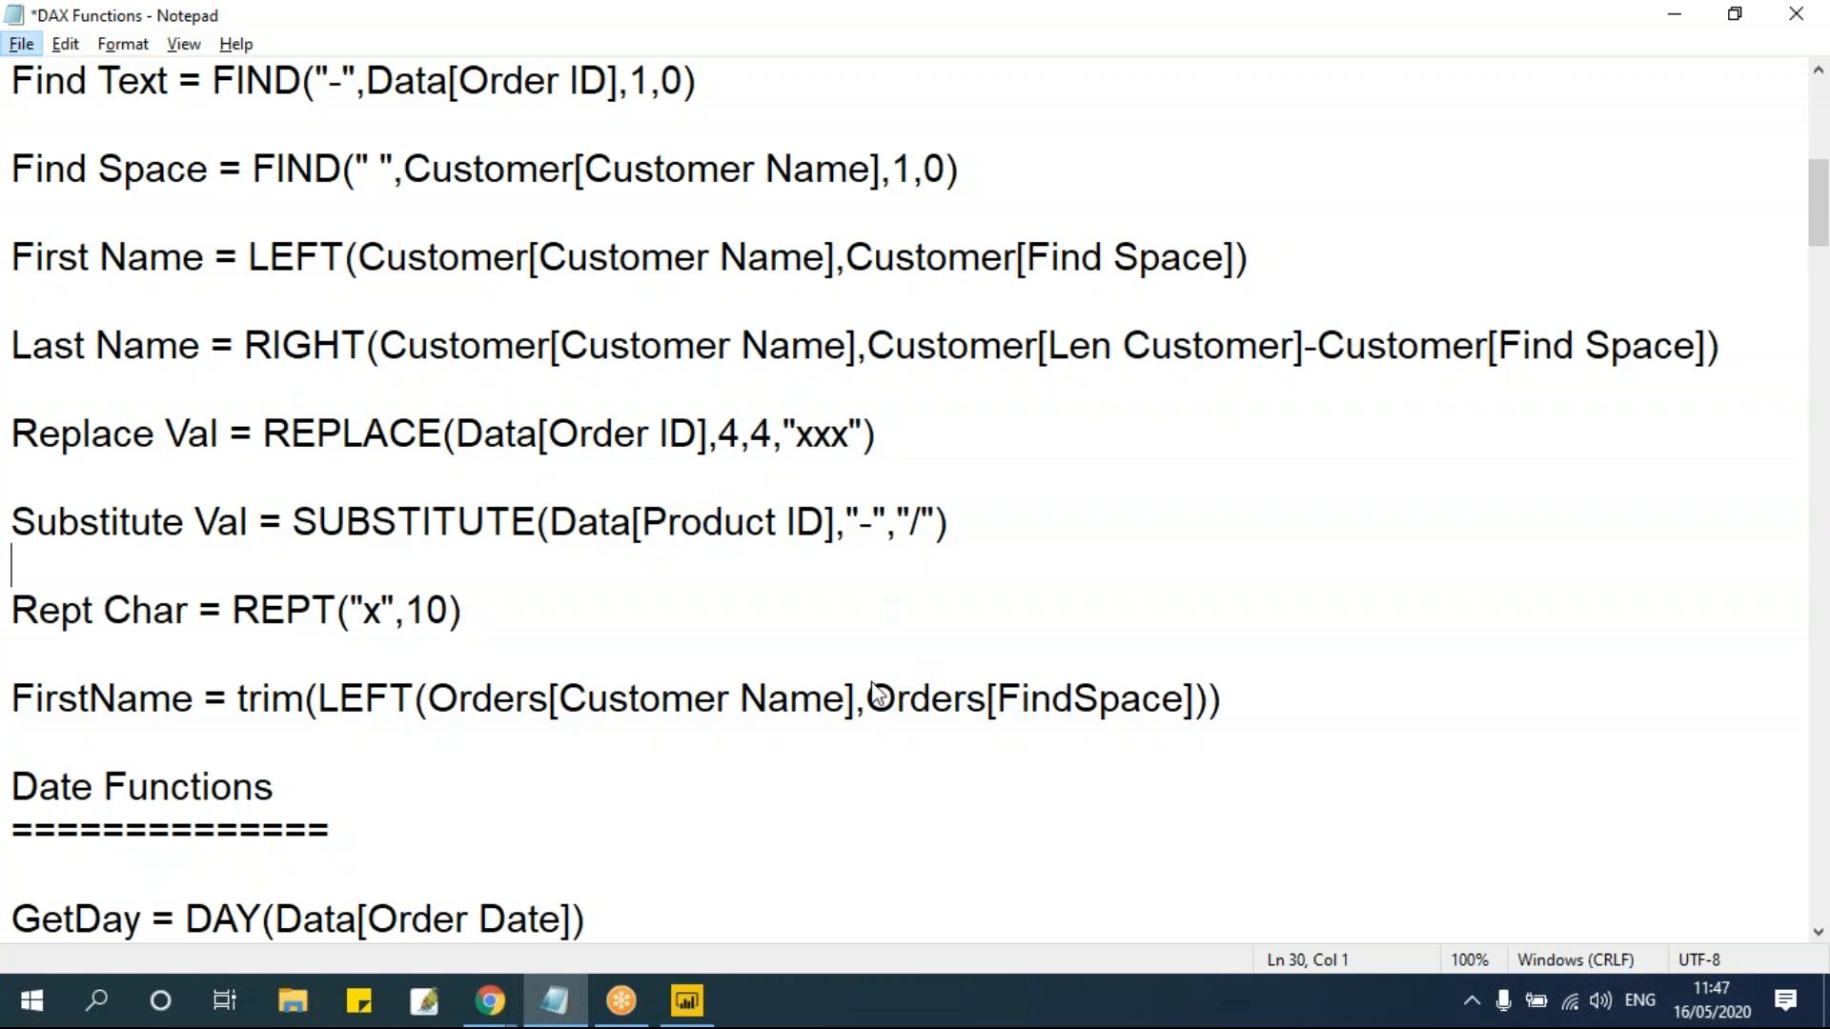
# Step: Switch back to Power BI Desktop and add a new calculated column to the Text Functions table
pyautogui.click(687, 1000)
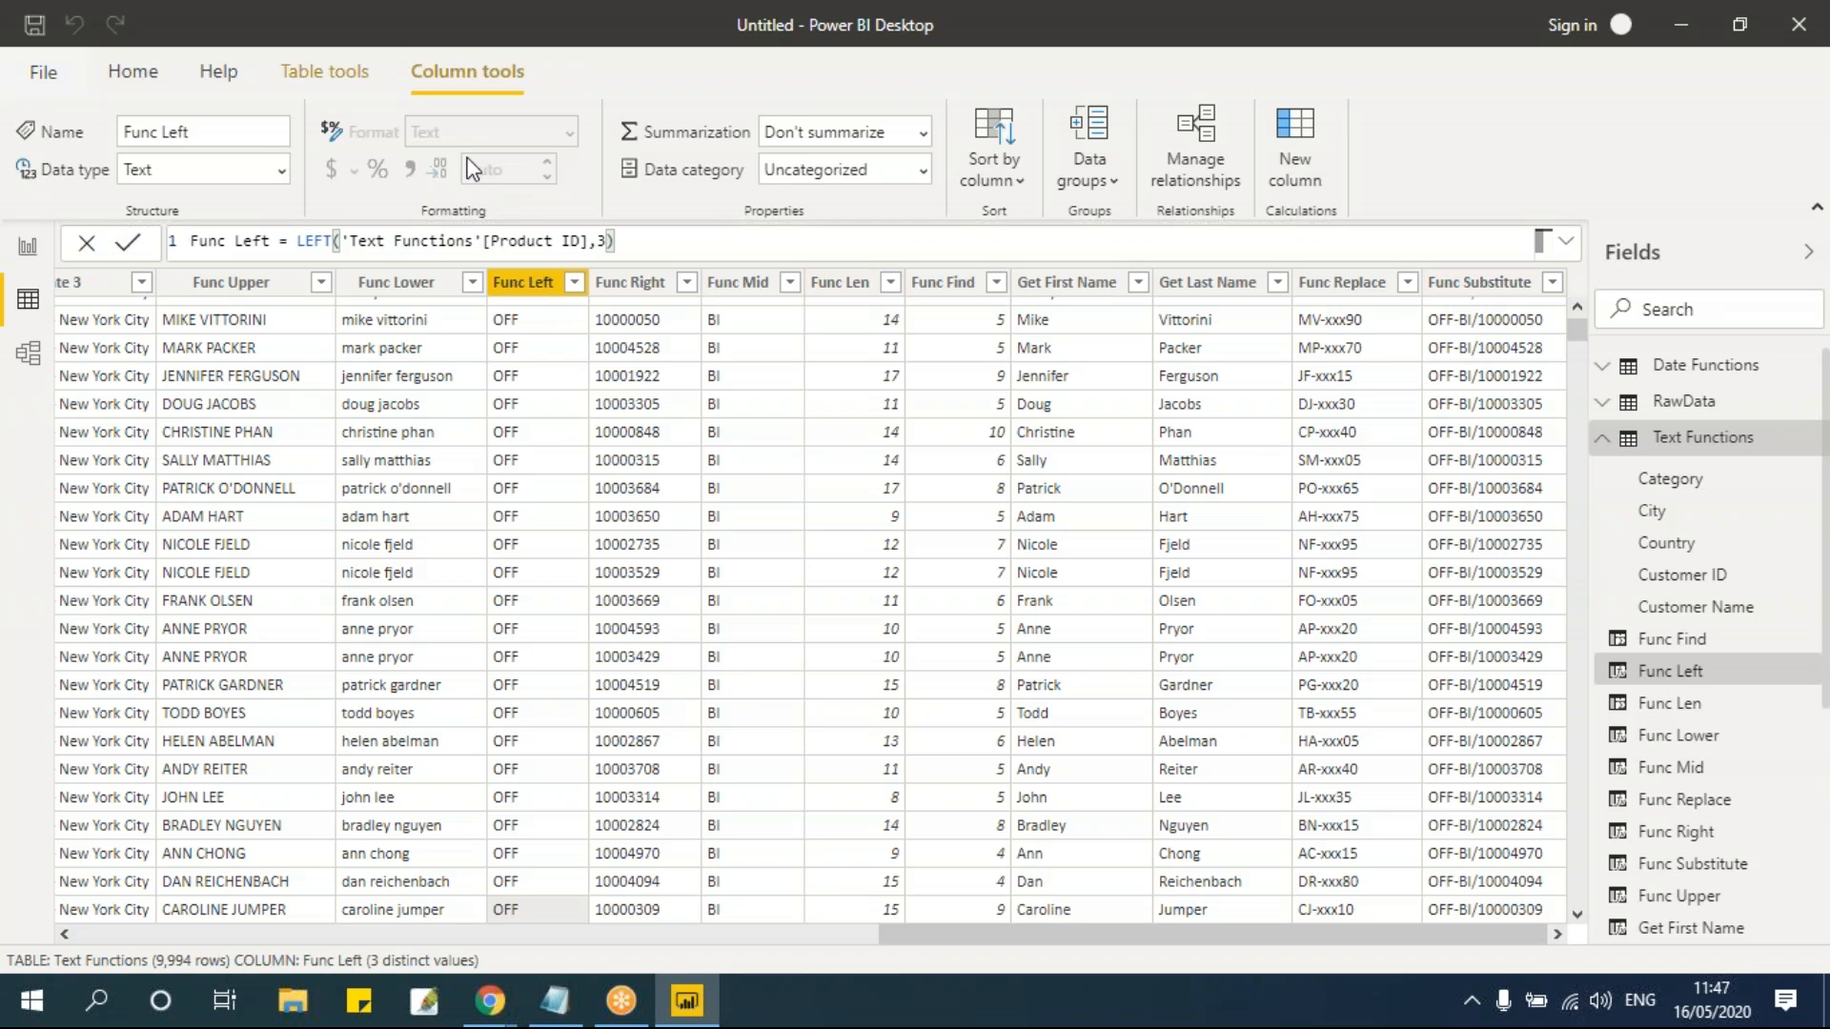
pyautogui.click(348, 73)
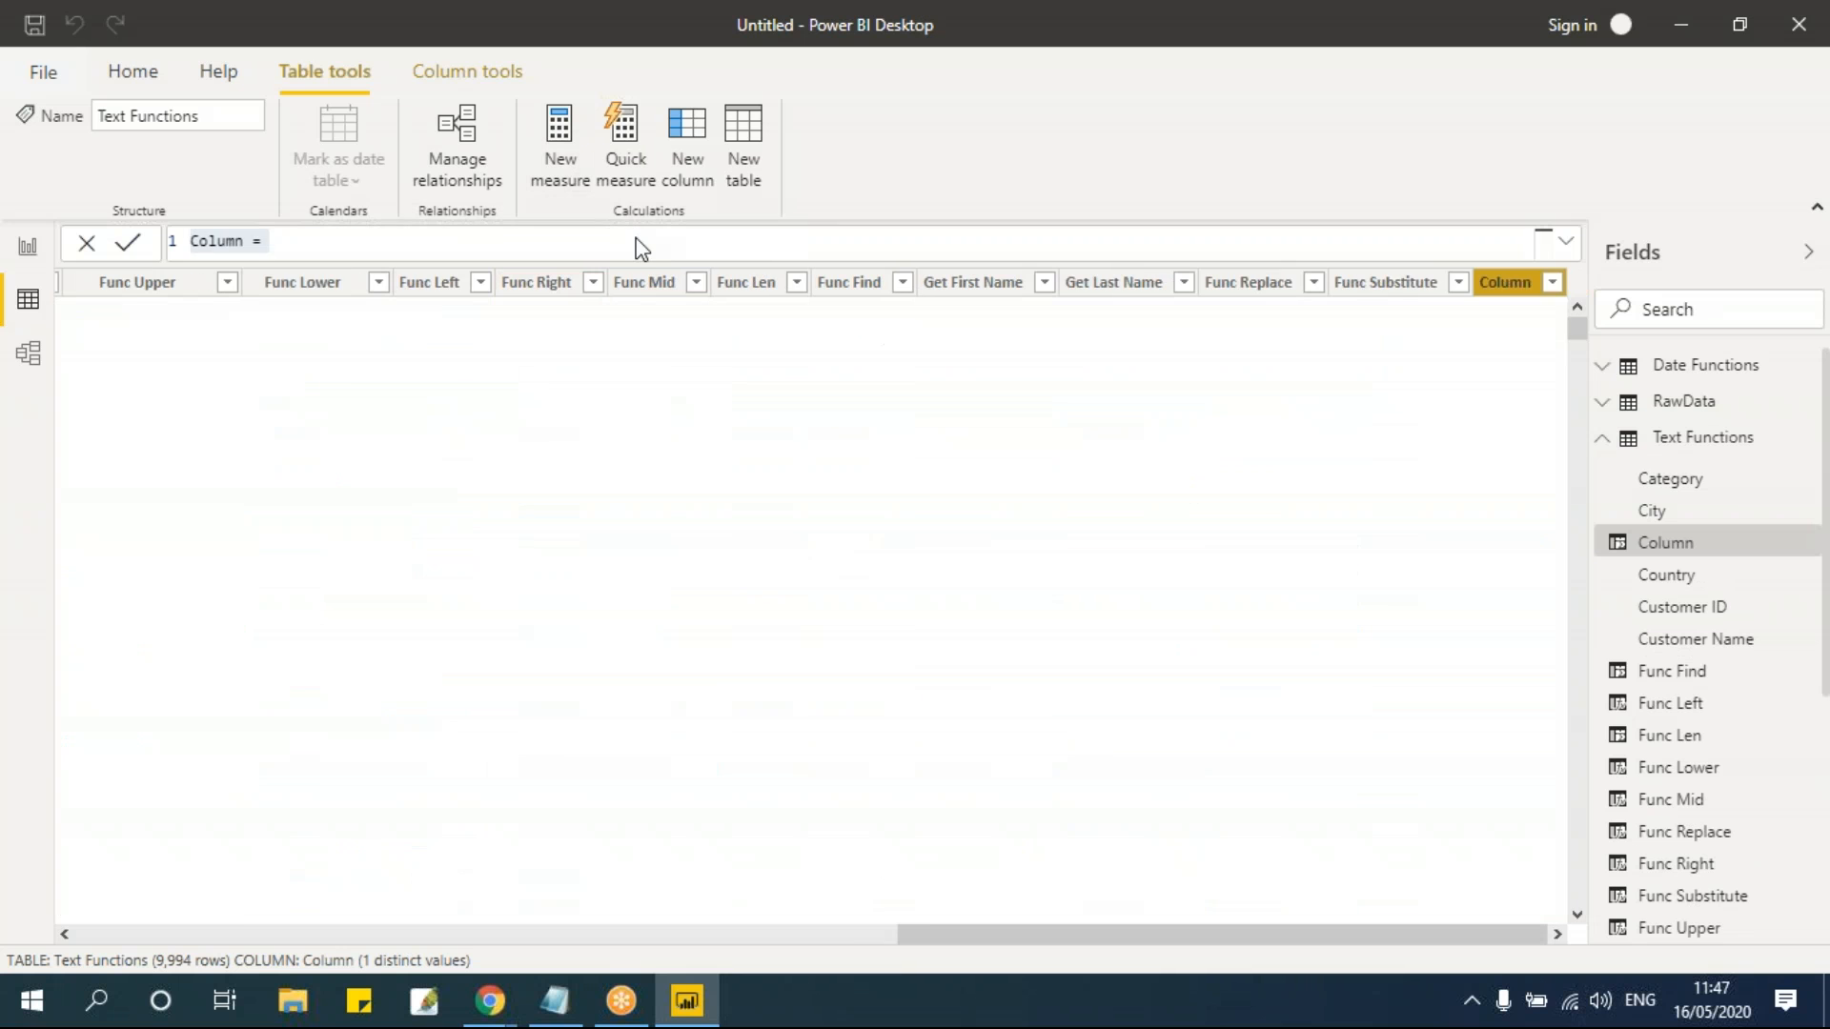
pyautogui.click(303, 241)
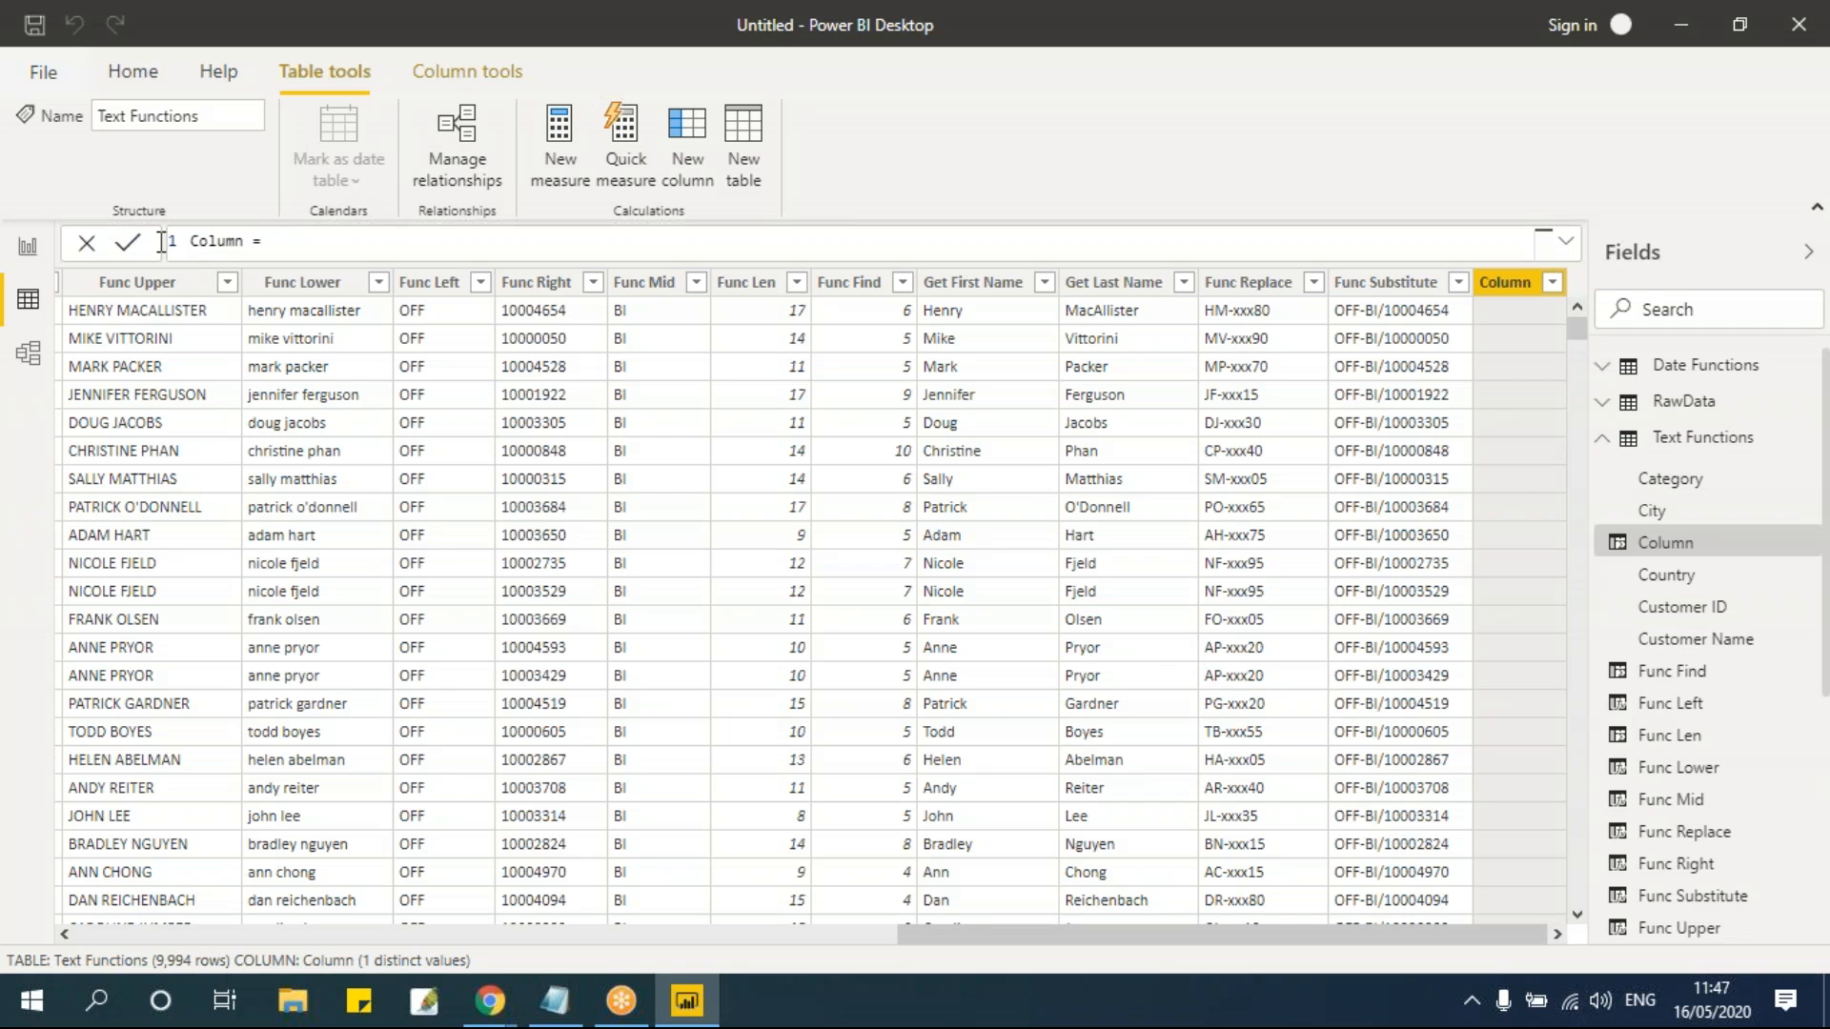
pyautogui.doubleClick(241, 241)
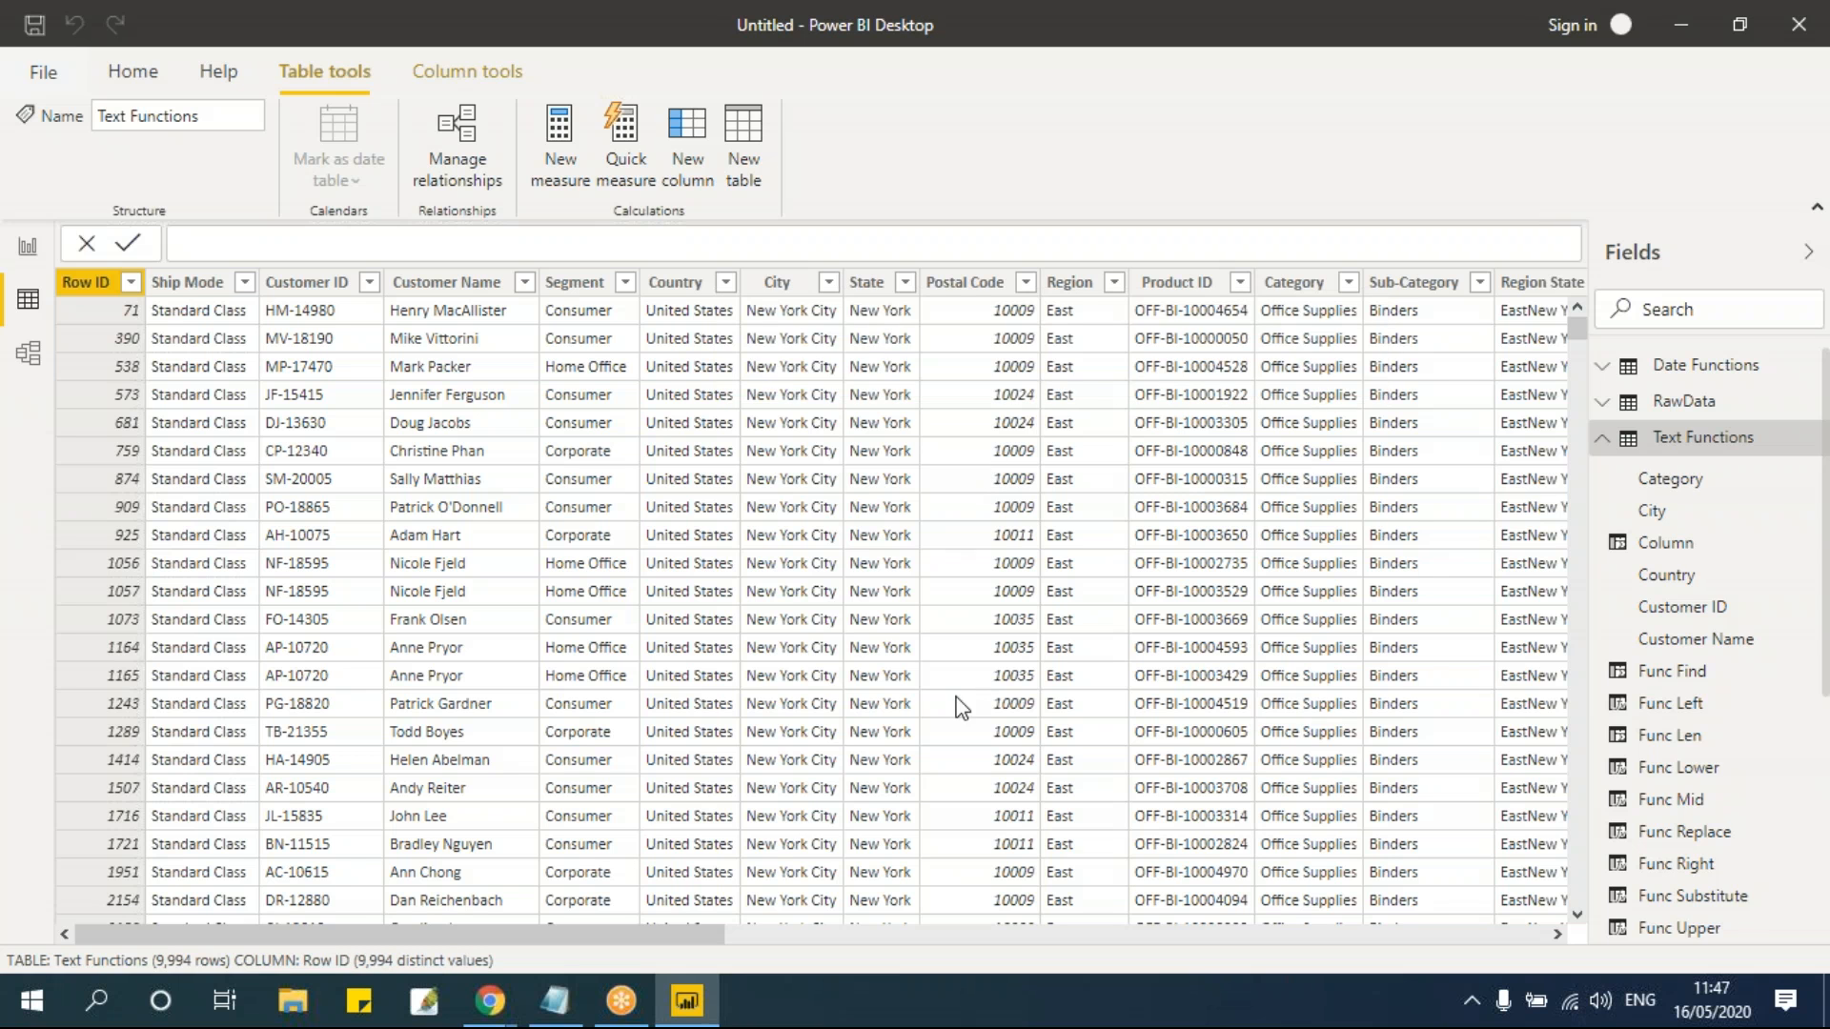
pyautogui.click(1534, 927)
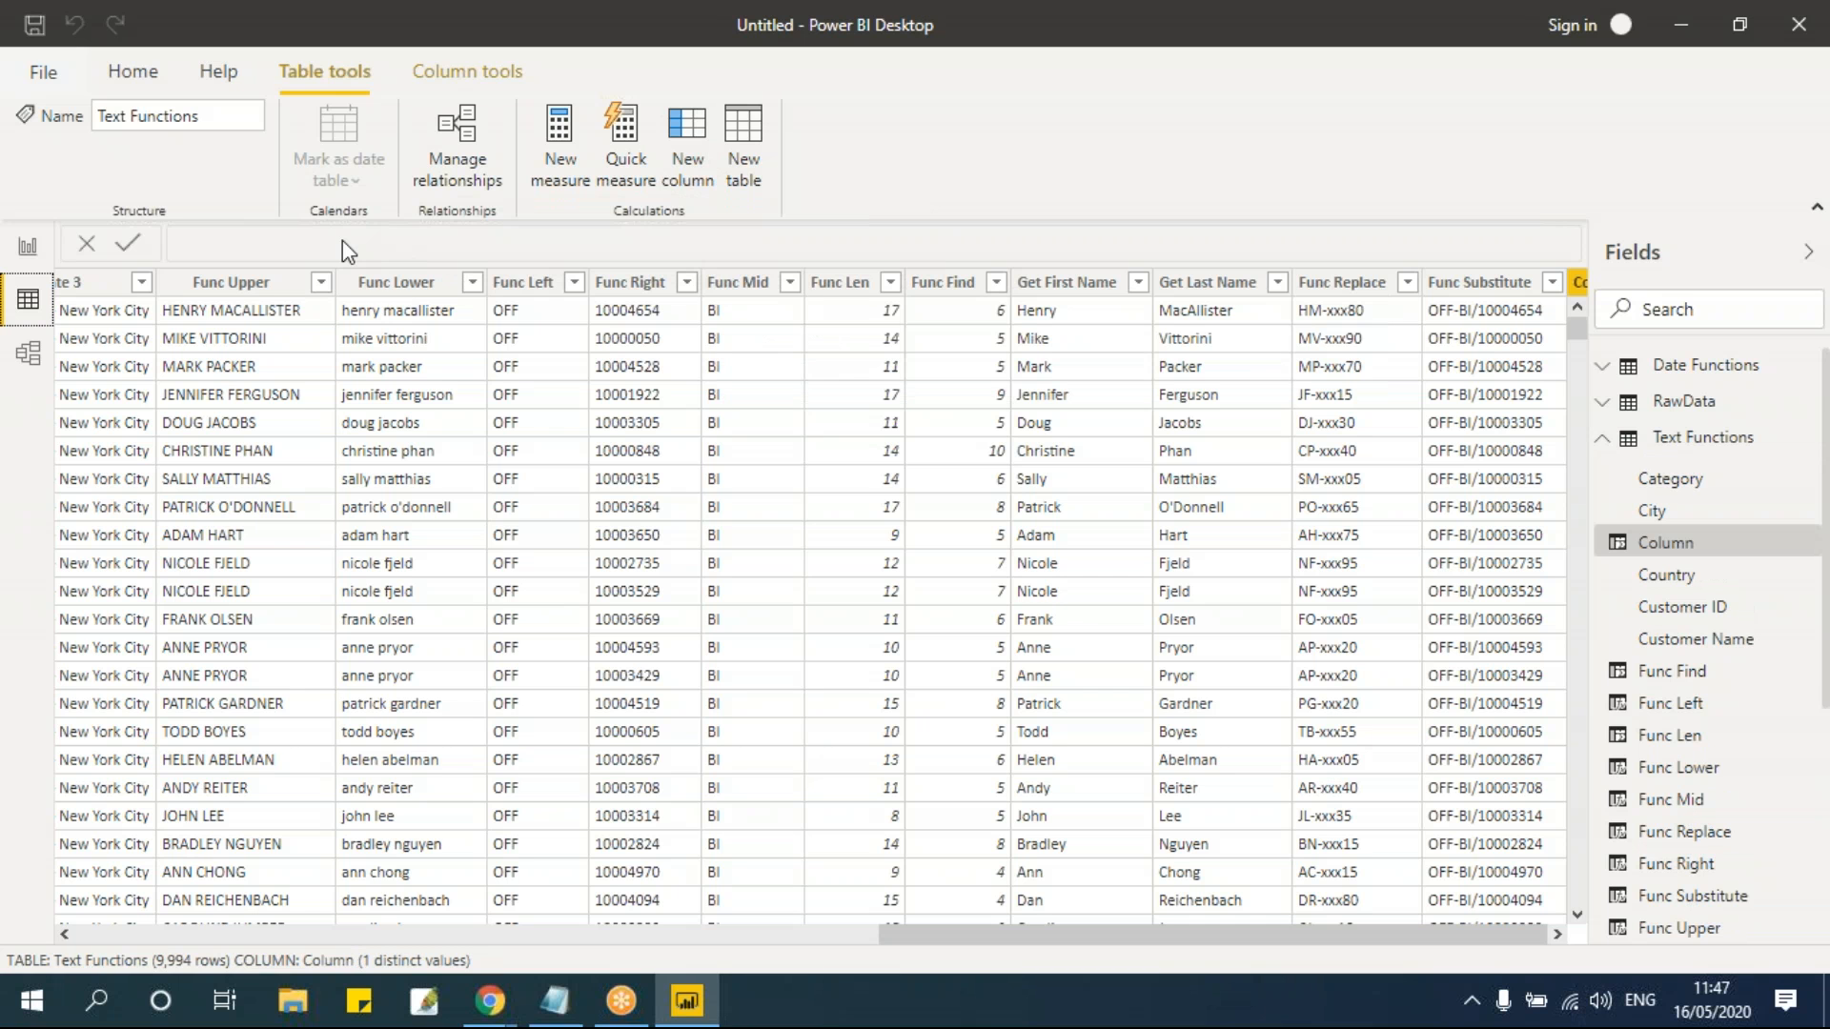
pyautogui.click(247, 244)
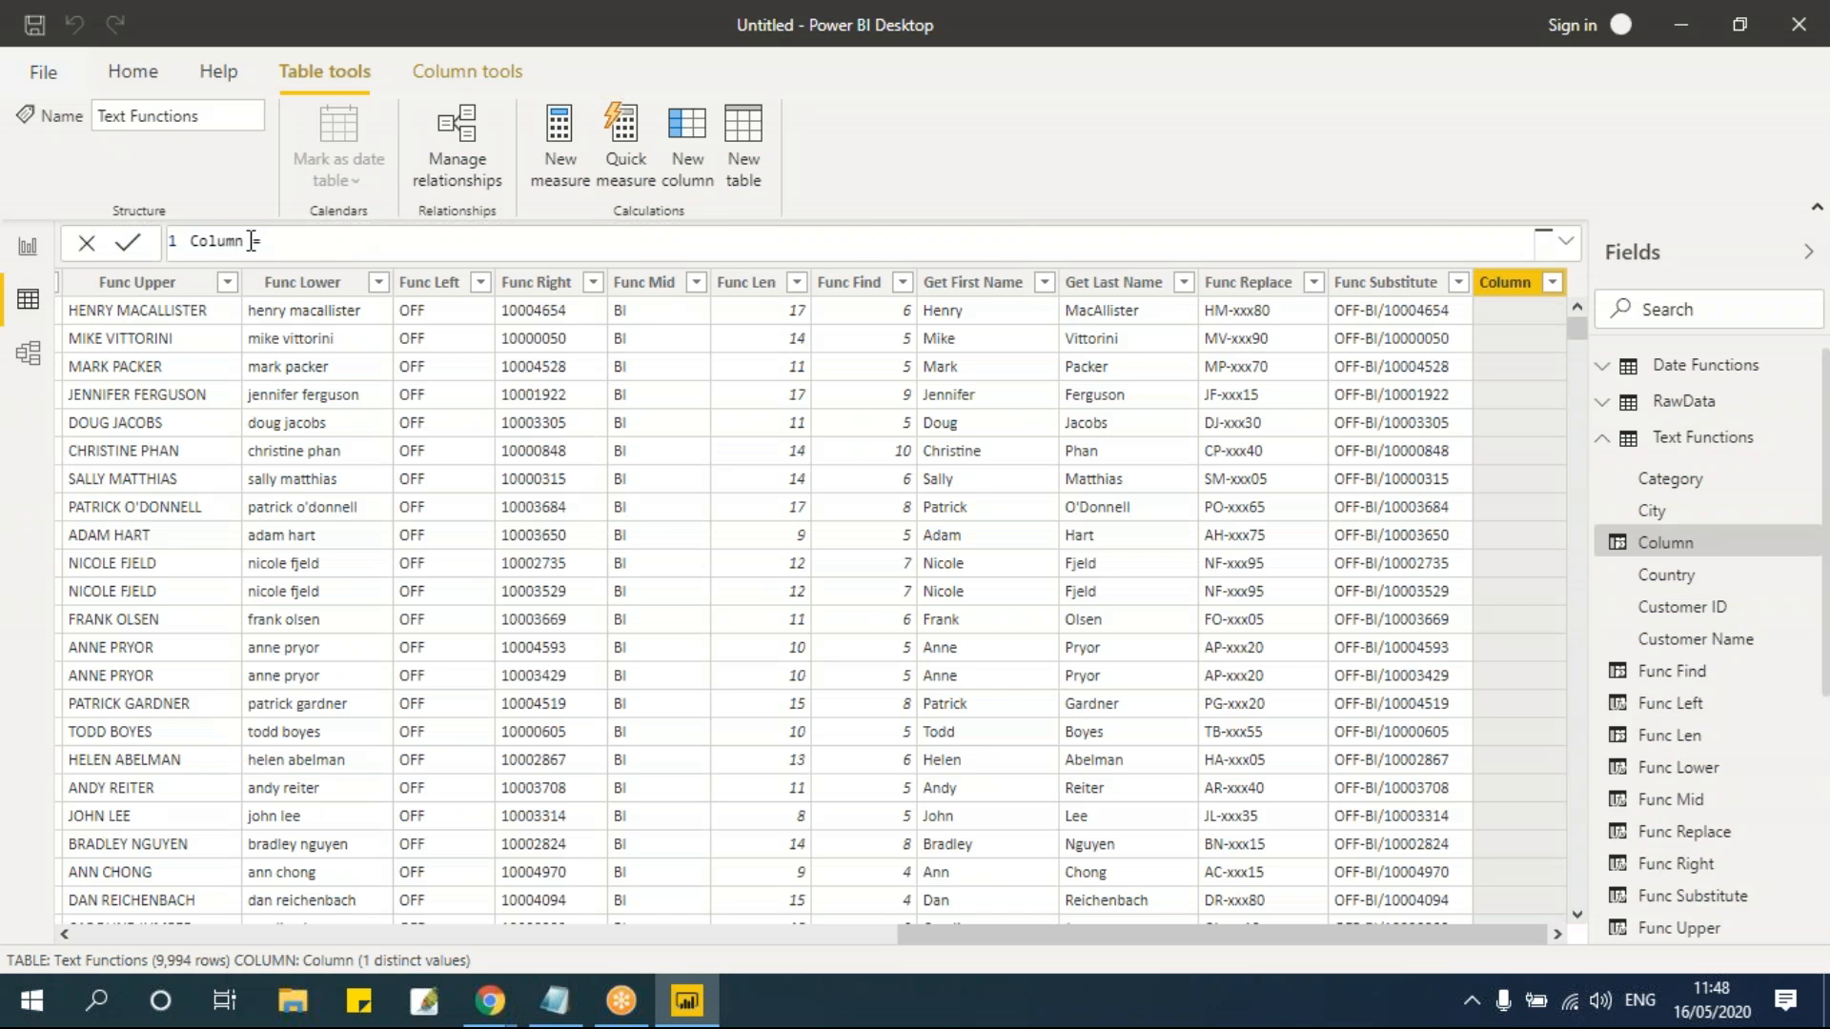
# Step: Name the new column Func Trim and start its formula with the TRIM function
pyautogui.doubleClick(219, 240)
pyautogui.write('Co')
pyautogui.press('BackSpace')
pyautogui.press('BackSpace')
pyautogui.write('Fuc T')
pyautogui.press('BackSpace')
pyautogui.press('BackSpace')
pyautogui.press('BackSpace')
pyautogui.write('nc Trim = trim(')
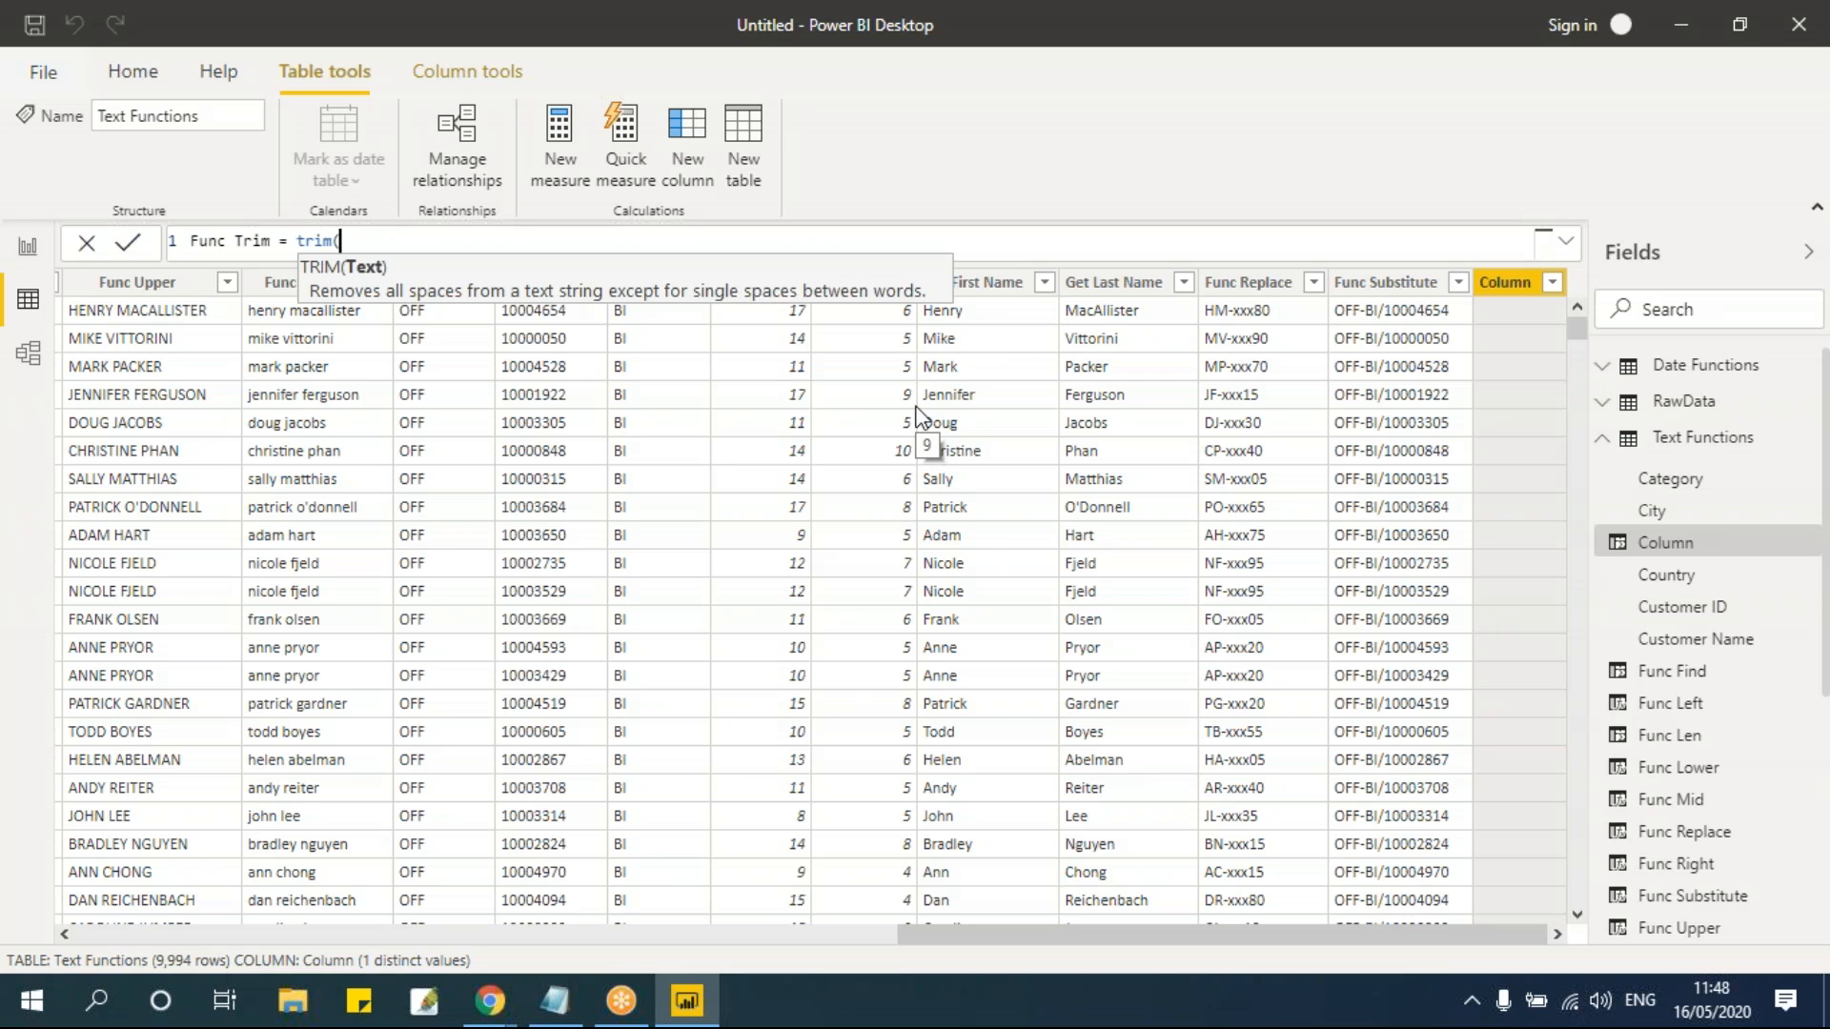
# Step: Use 'Text Functions'[Get First Name] as TRIM's text, commit the formula and check the Func Trim column
pyautogui.write('get')
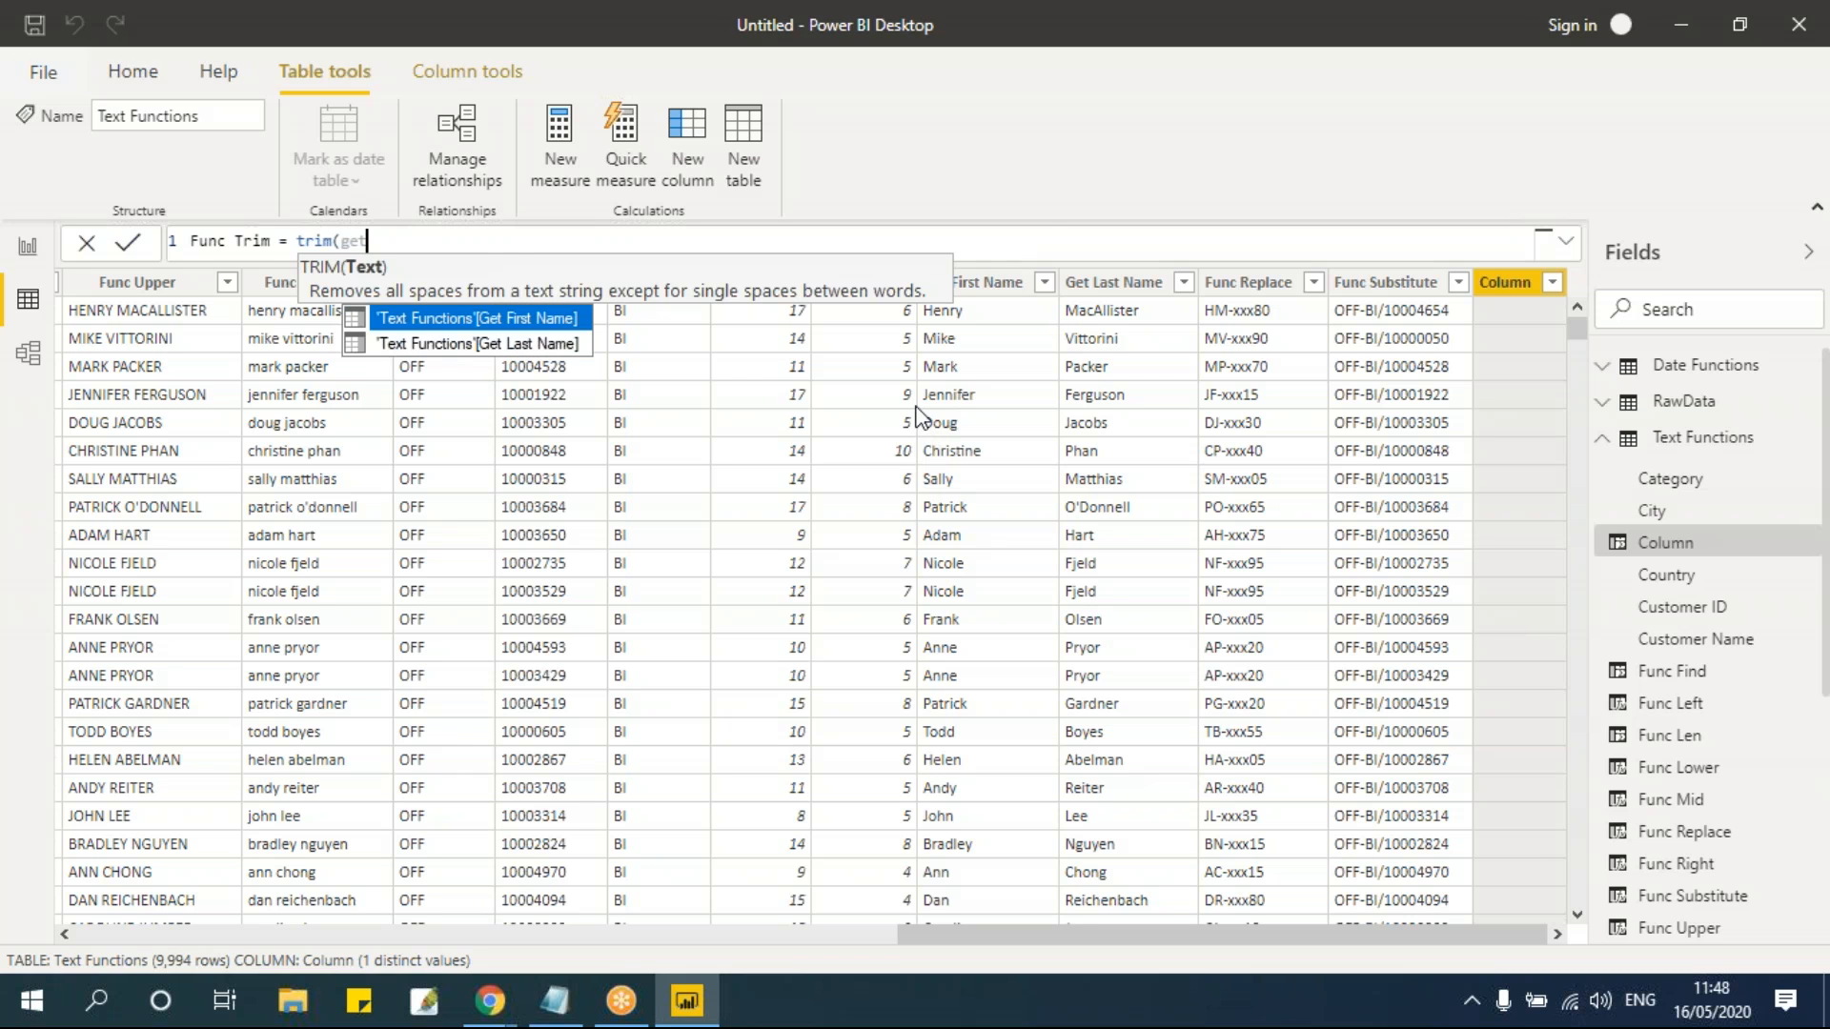
pyautogui.press('Tab')
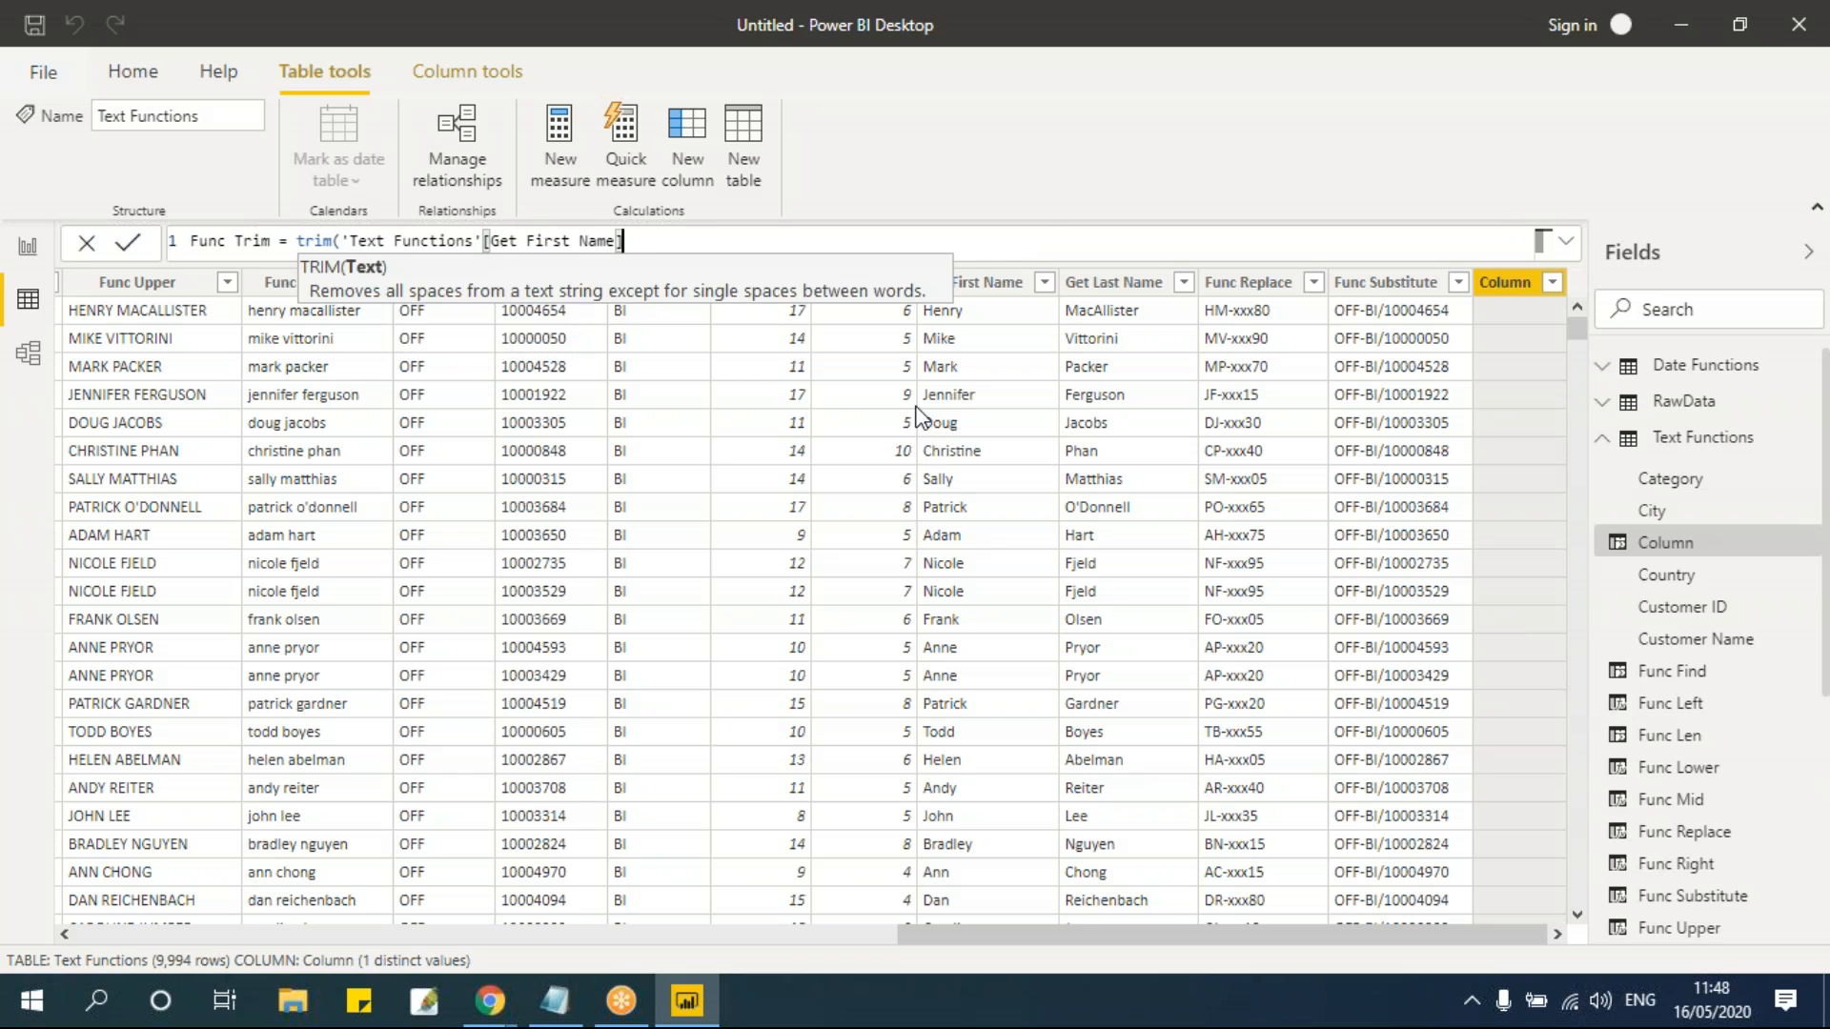
pyautogui.write(')')
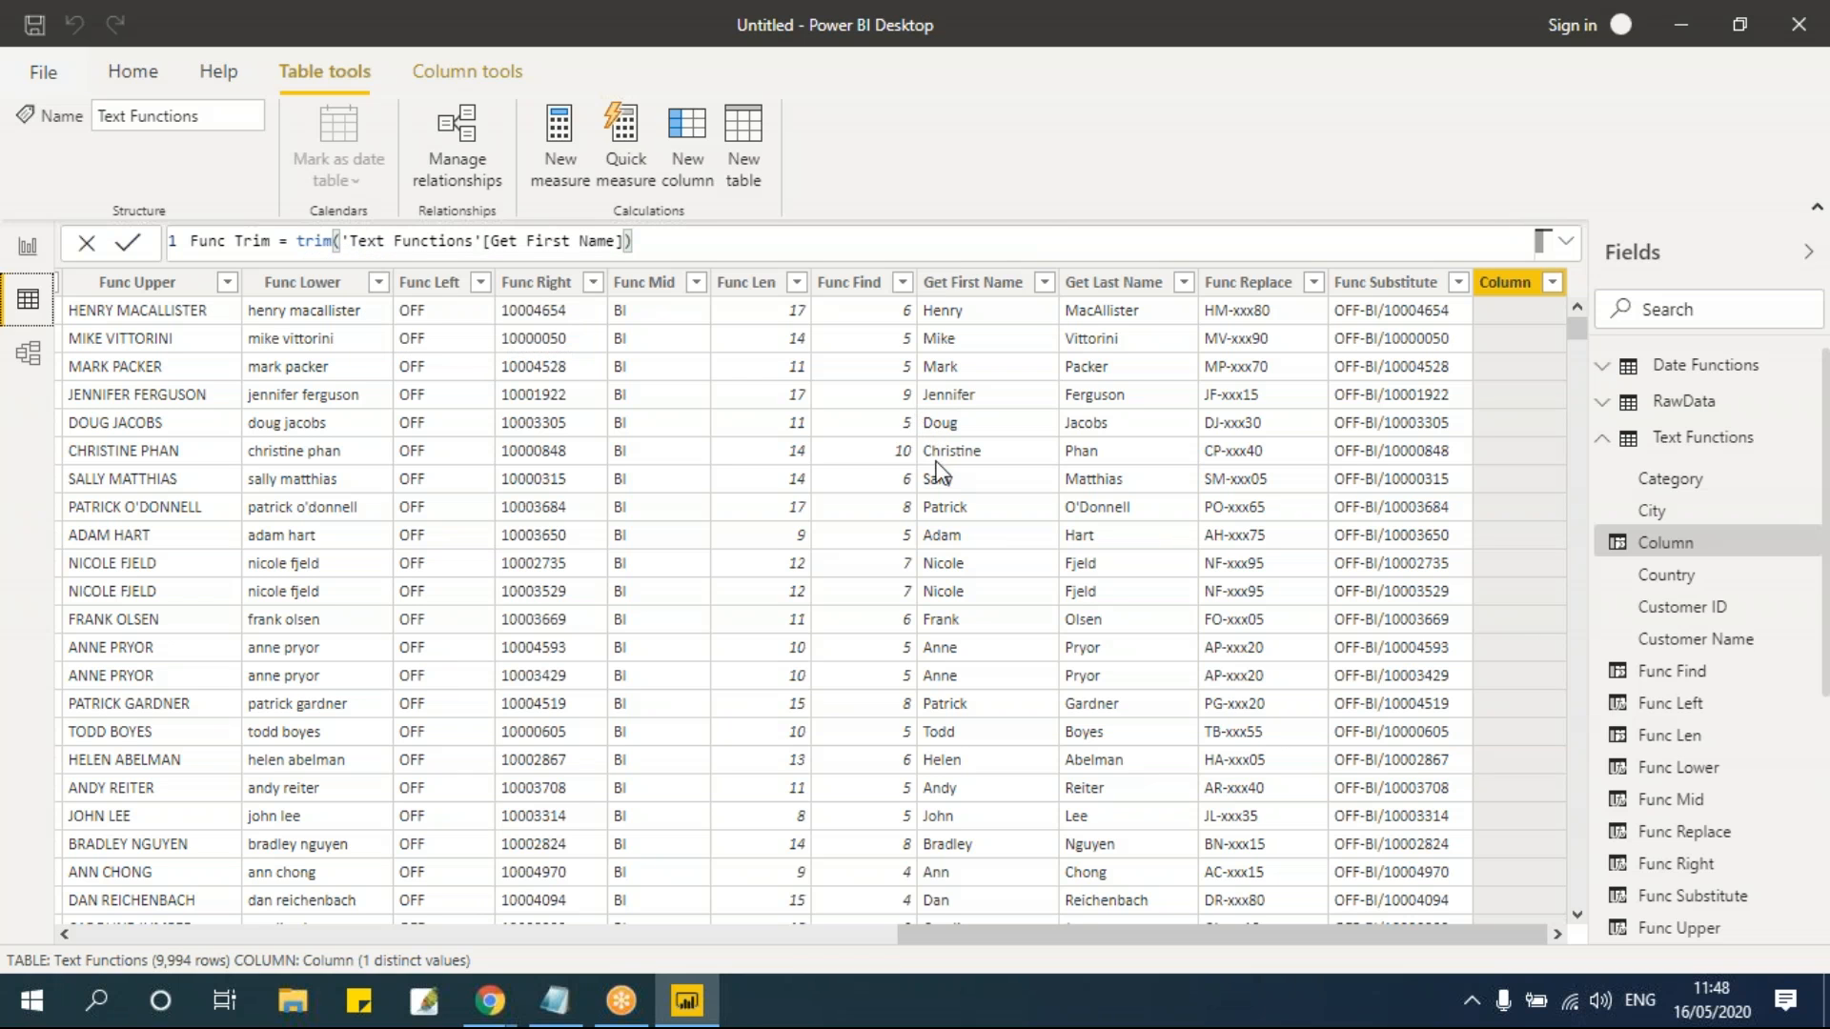
pyautogui.press('Return')
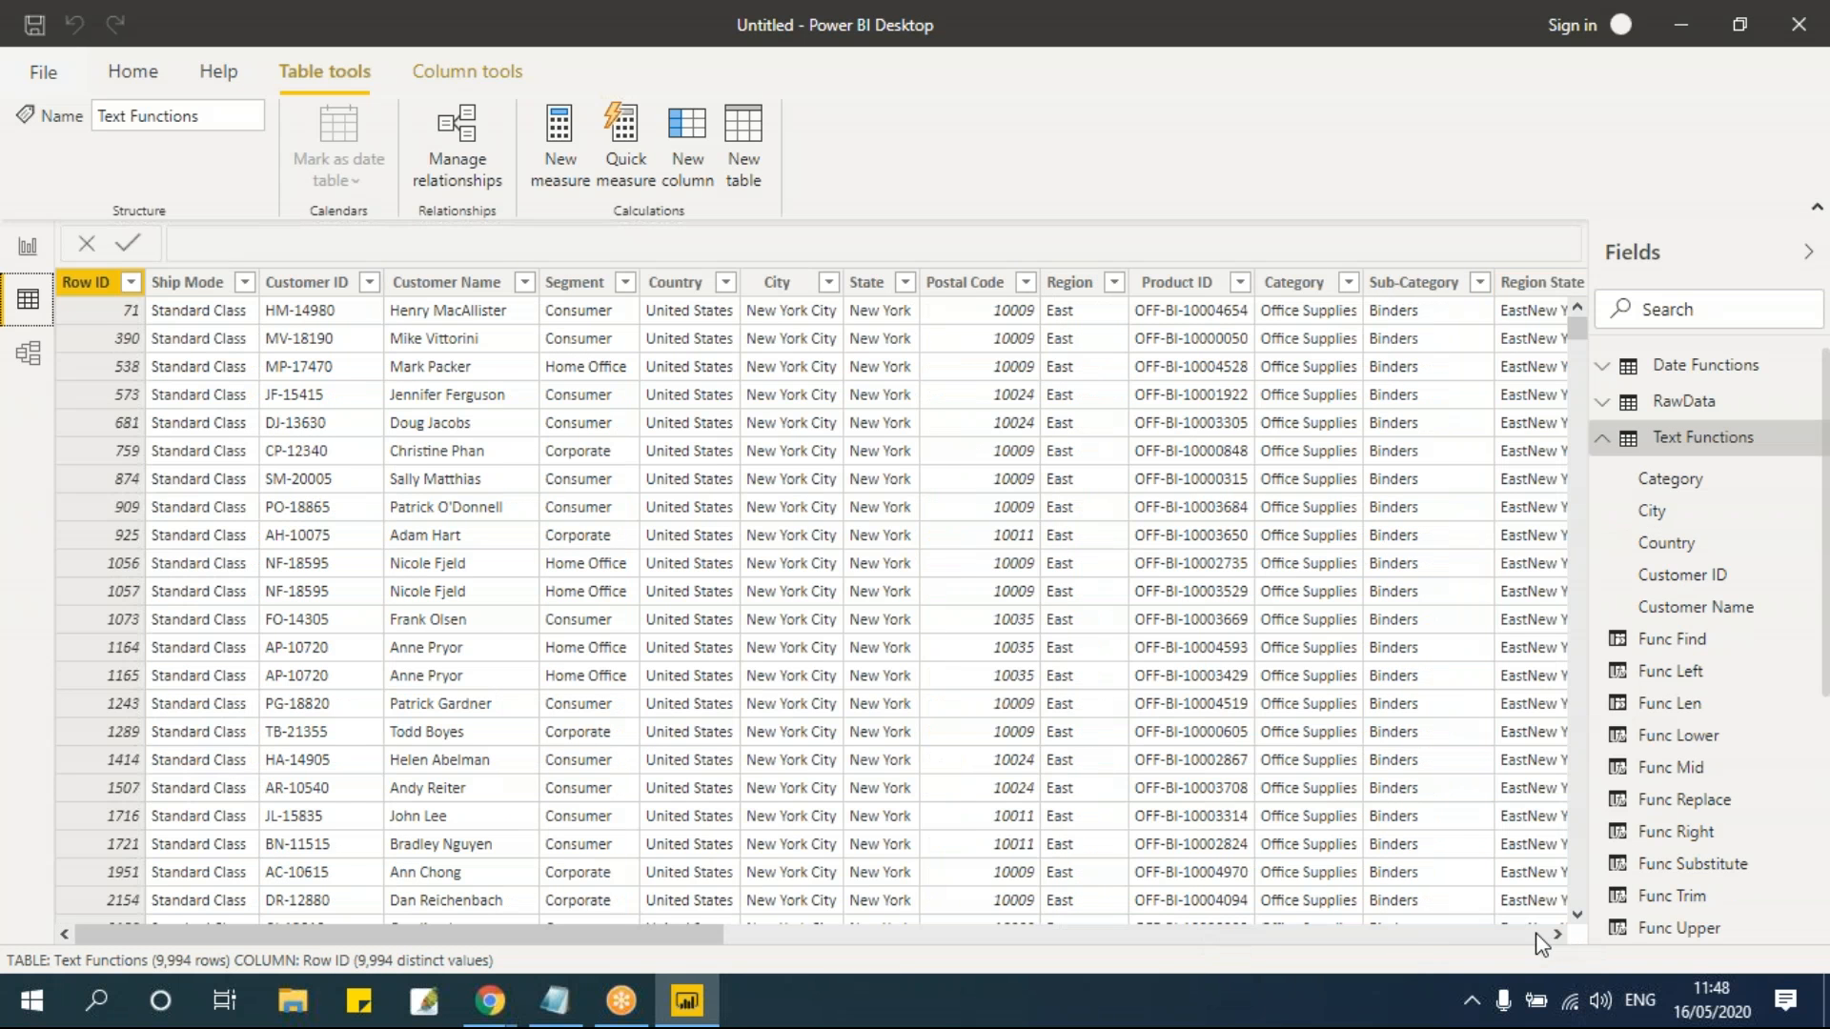
pyautogui.click(1535, 932)
pyautogui.click(1535, 932)
pyautogui.click(1535, 932)
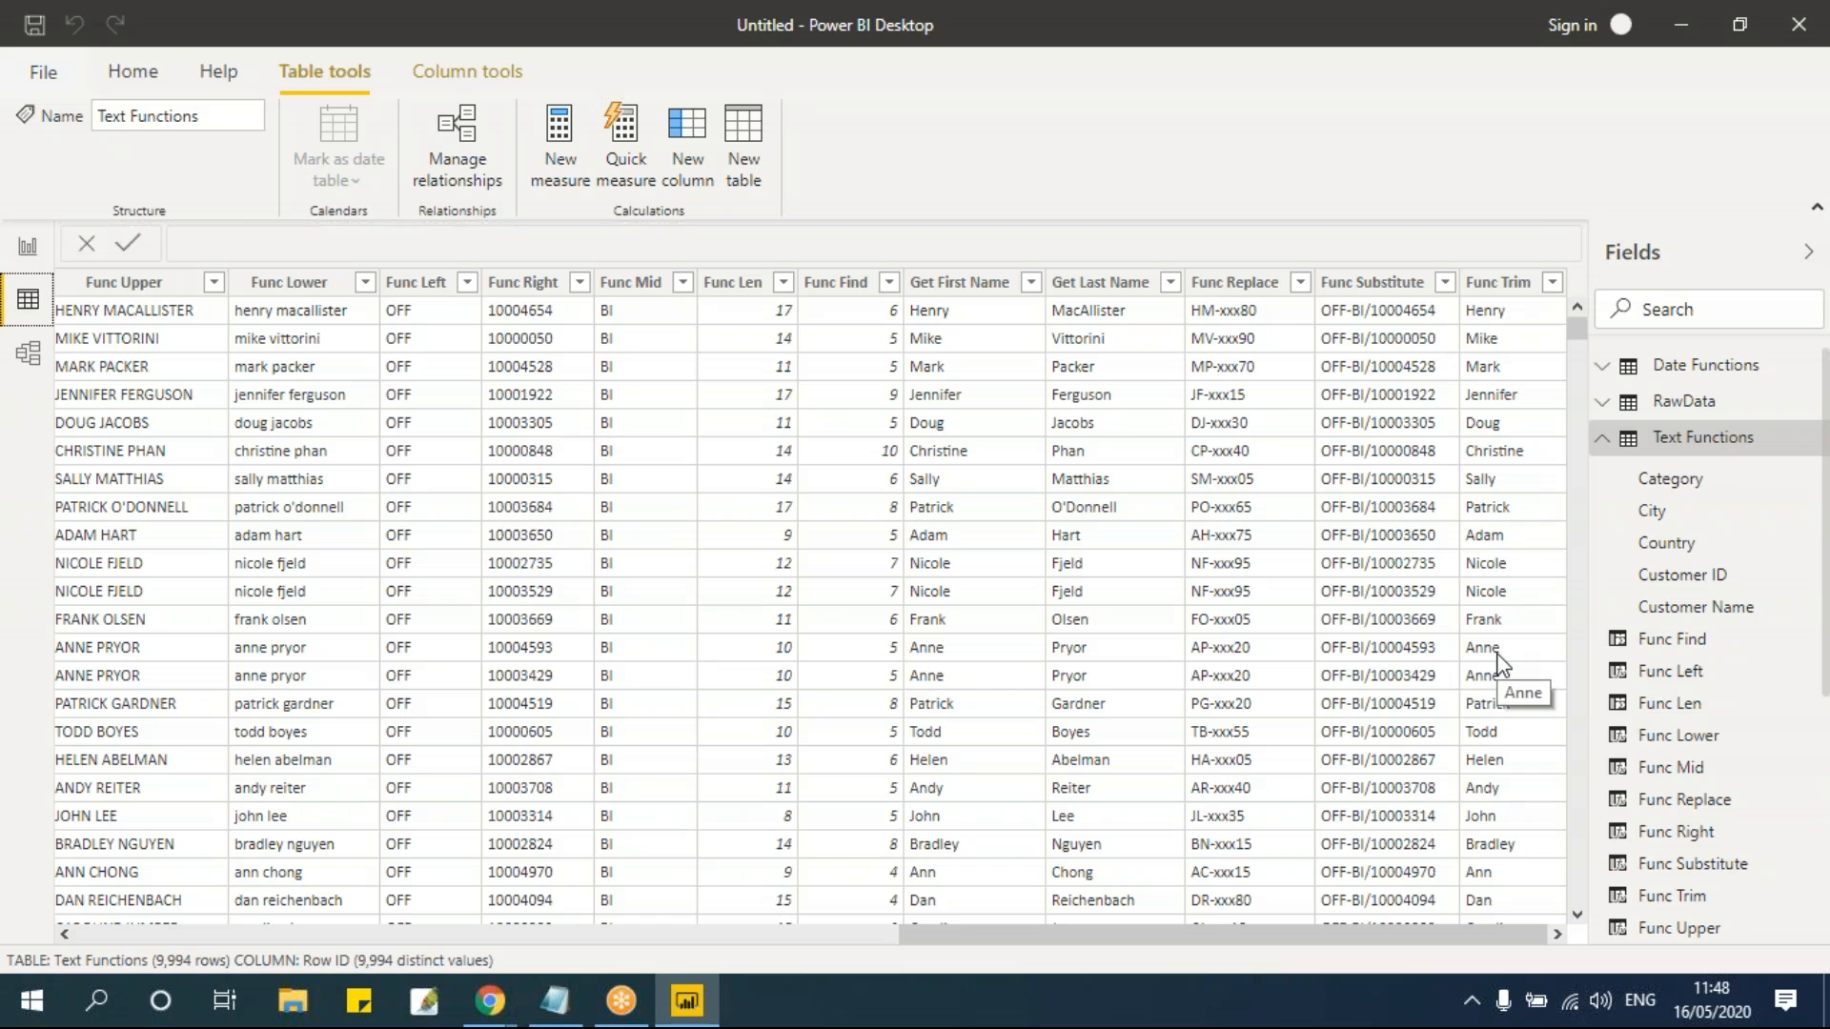
# Step: Add another calculated column to the Text Functions table and name it Func Rept in its formula
pyautogui.click(704, 184)
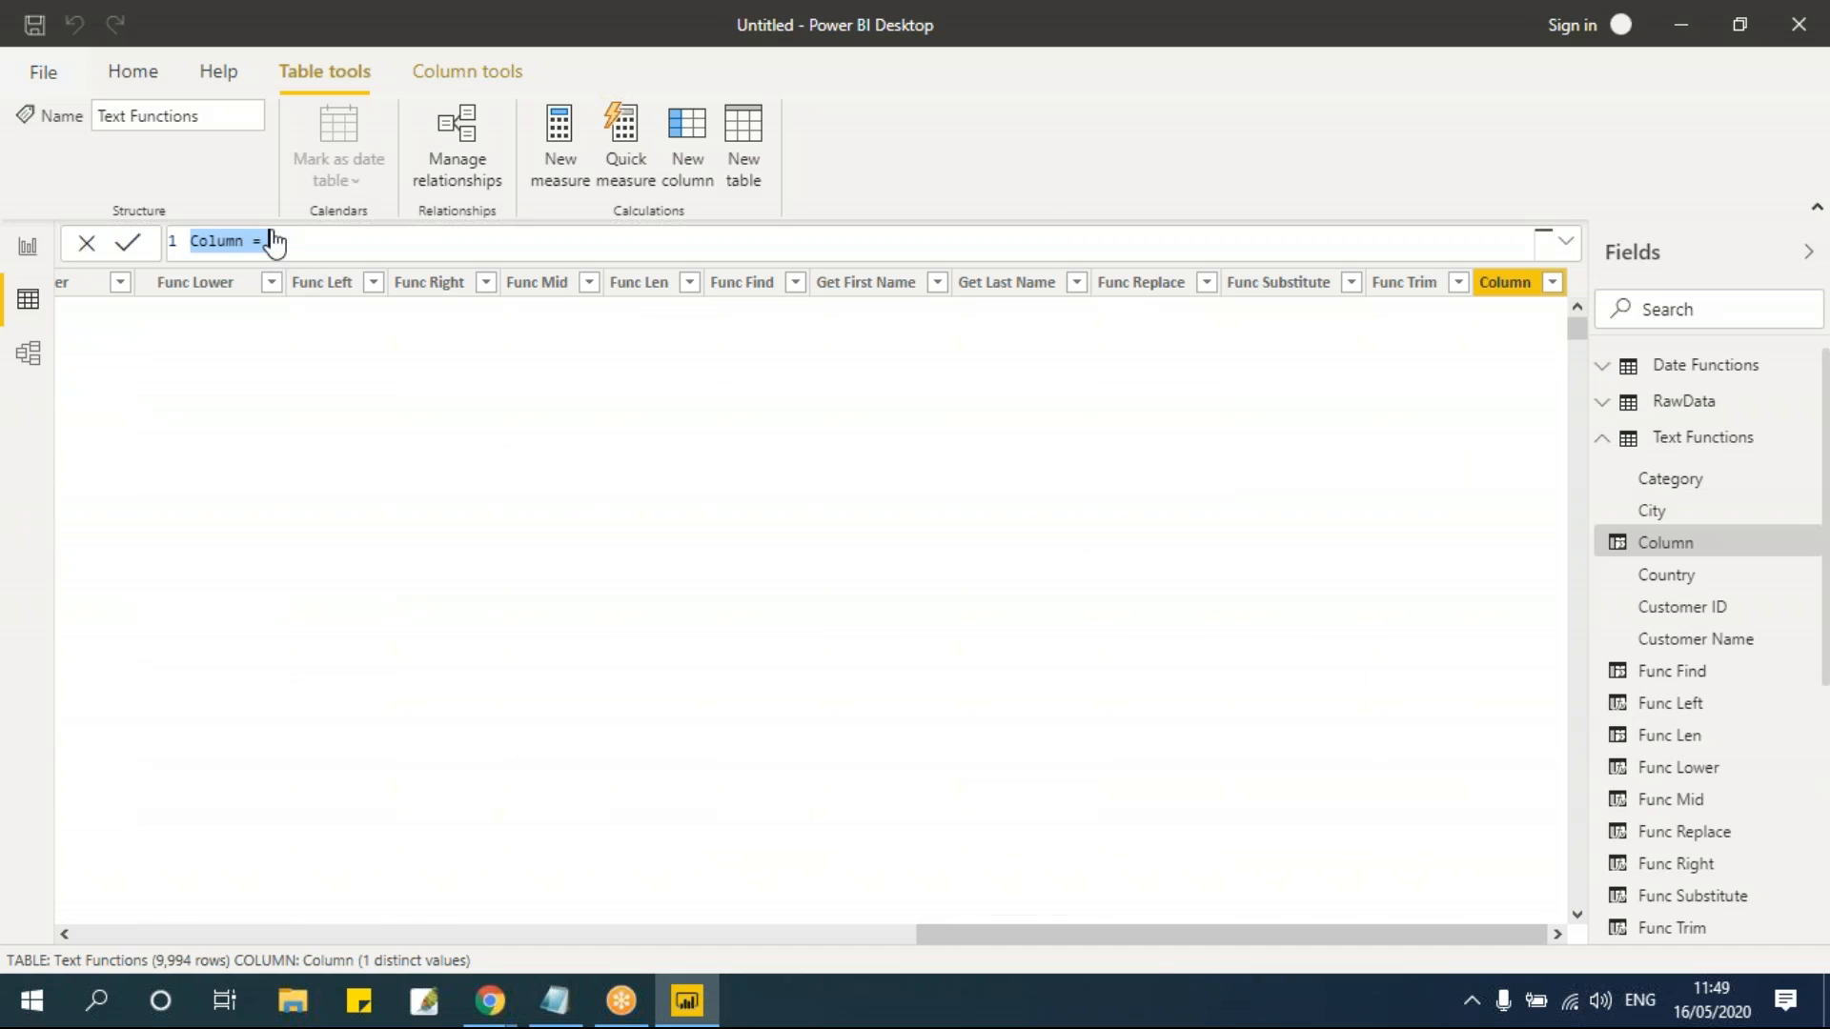
pyautogui.click(274, 243)
pyautogui.click(244, 238)
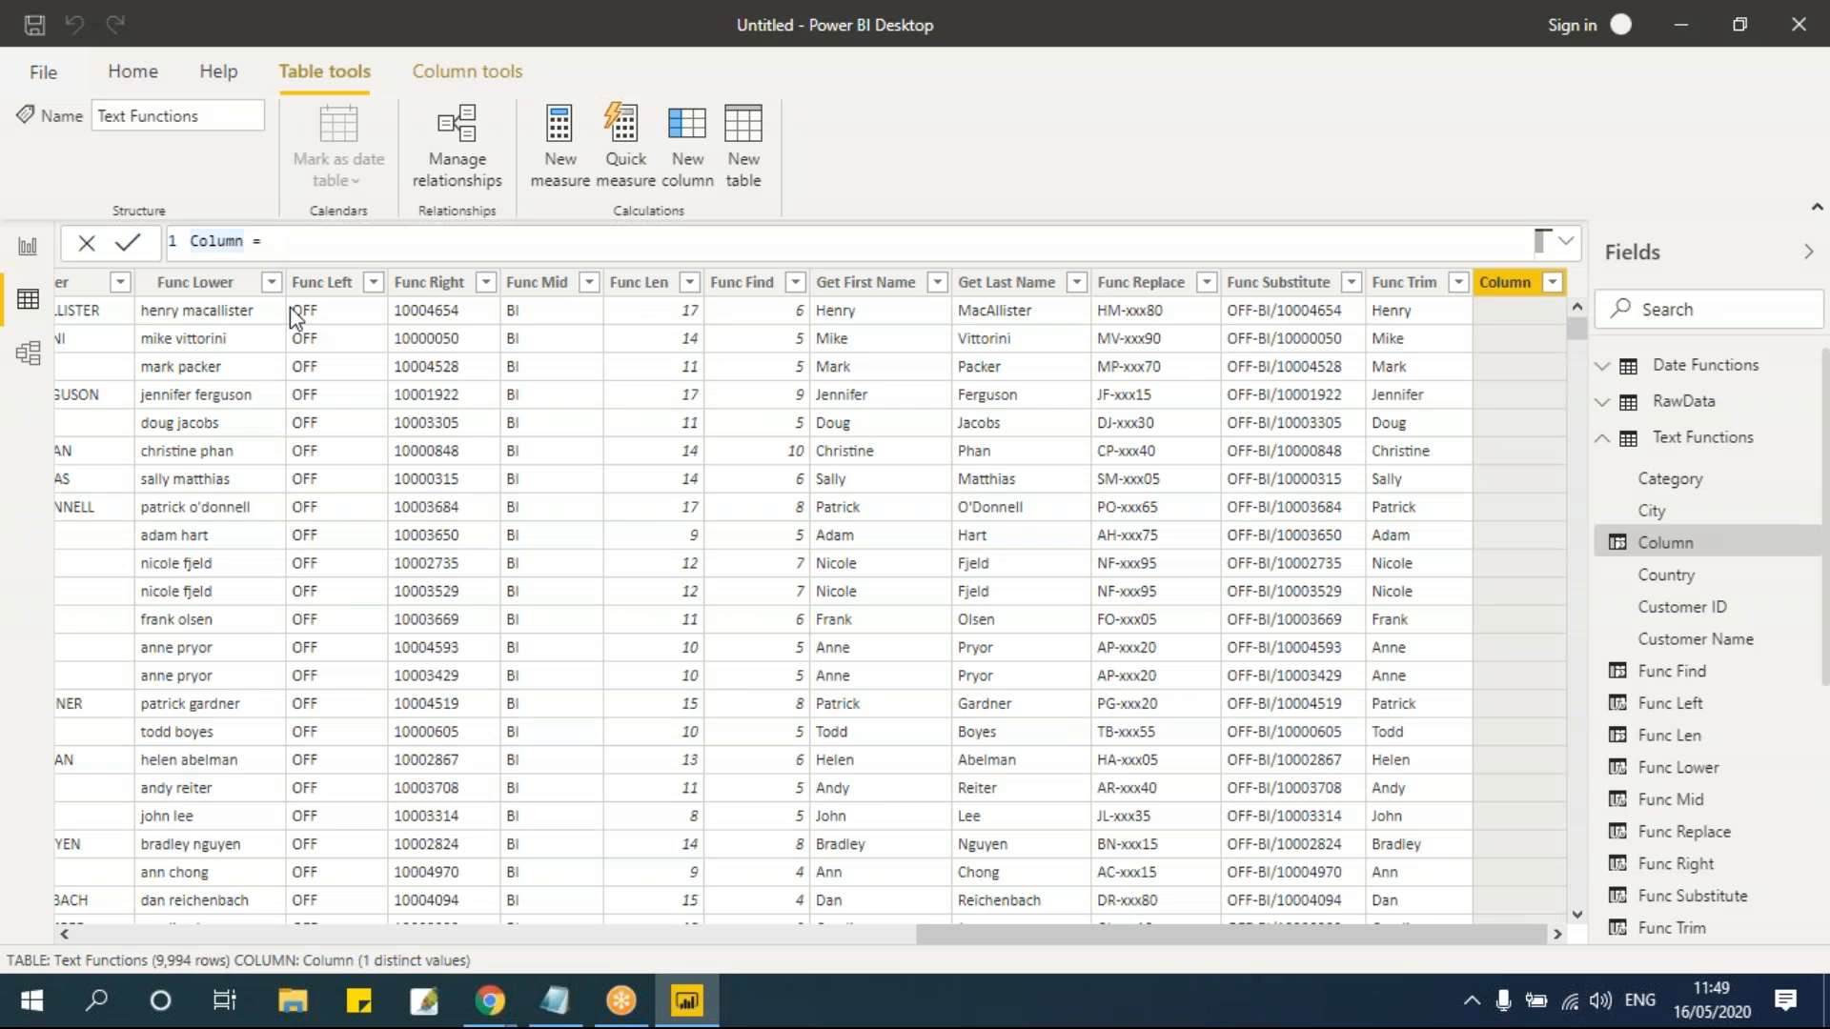
pyautogui.press('BackSpace')
pyautogui.press('BackSpace')
pyautogui.press('BackSpace')
pyautogui.press('BackSpace')
pyautogui.press('BackSpace')
pyautogui.press('BackSpace')
pyautogui.write('Func Rept')
# Step: Define Func Rept as REPT("x",10), commit the formula and look over the table's columns
pyautogui.click(359, 238)
pyautogui.write('rept')
pyautogui.press('Tab')
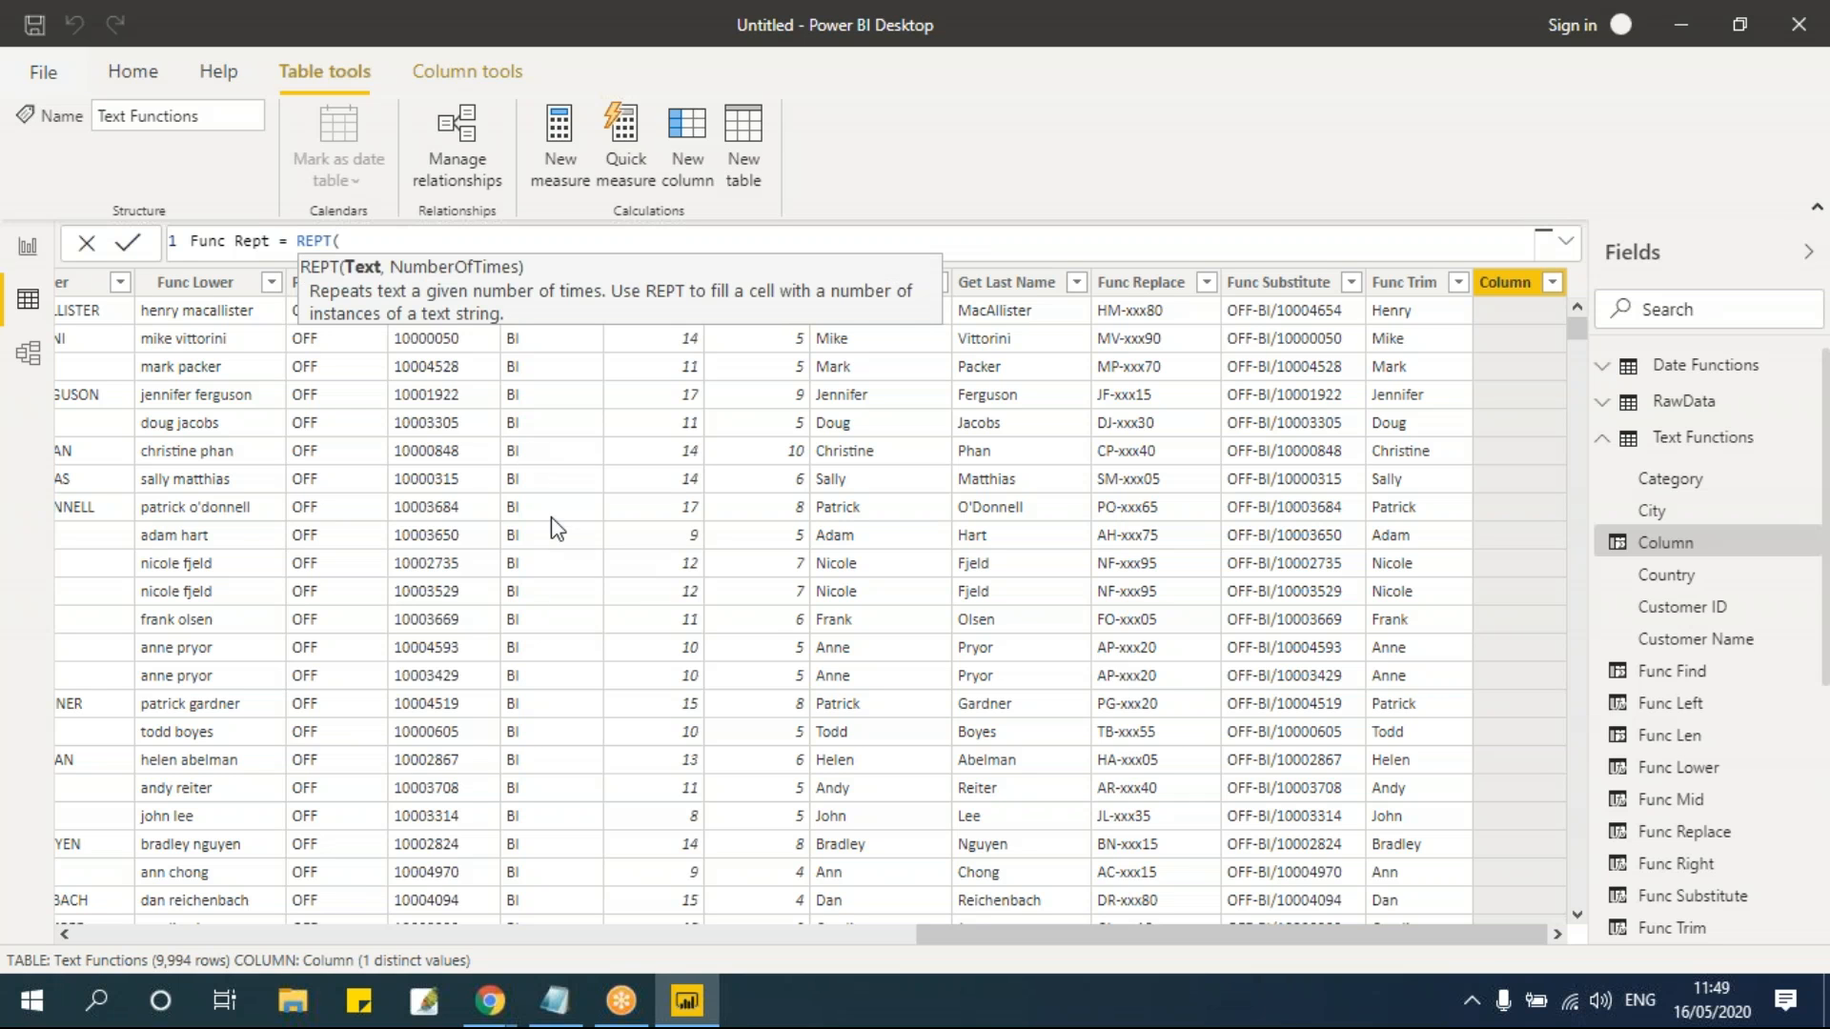
pyautogui.write('"x",')
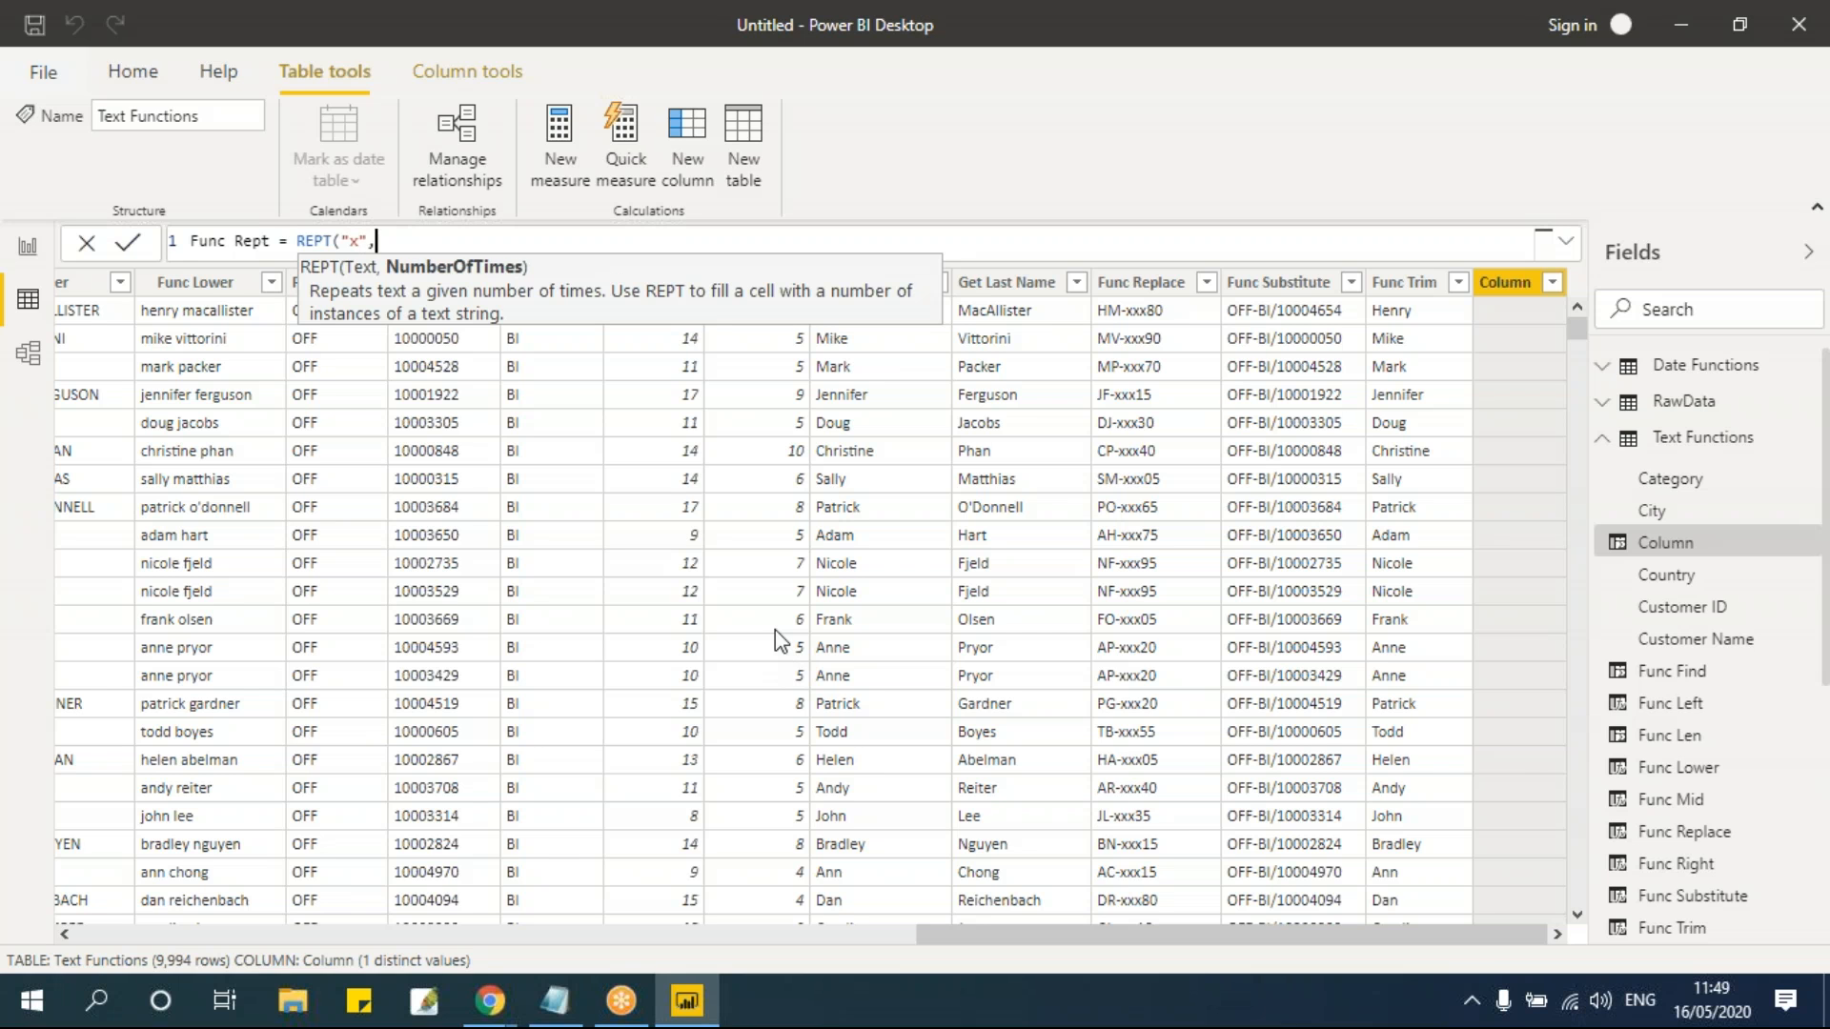
pyautogui.write('10)')
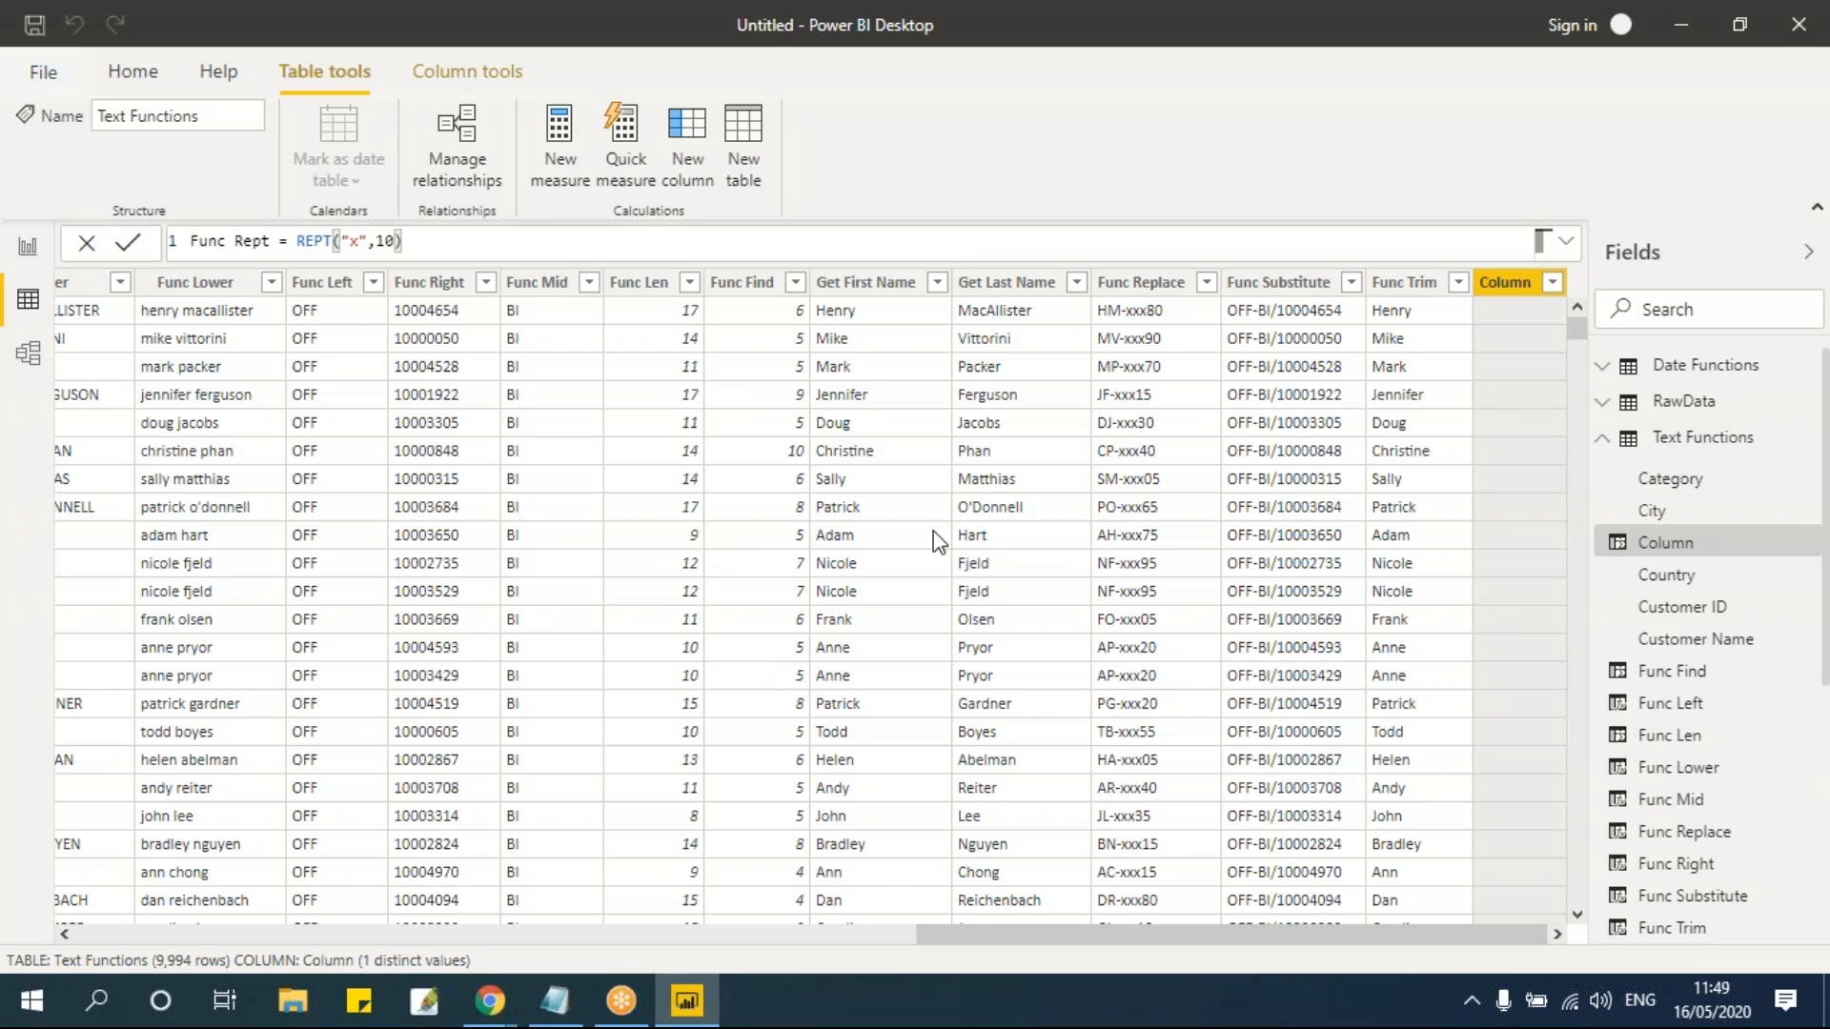
pyautogui.press('Return')
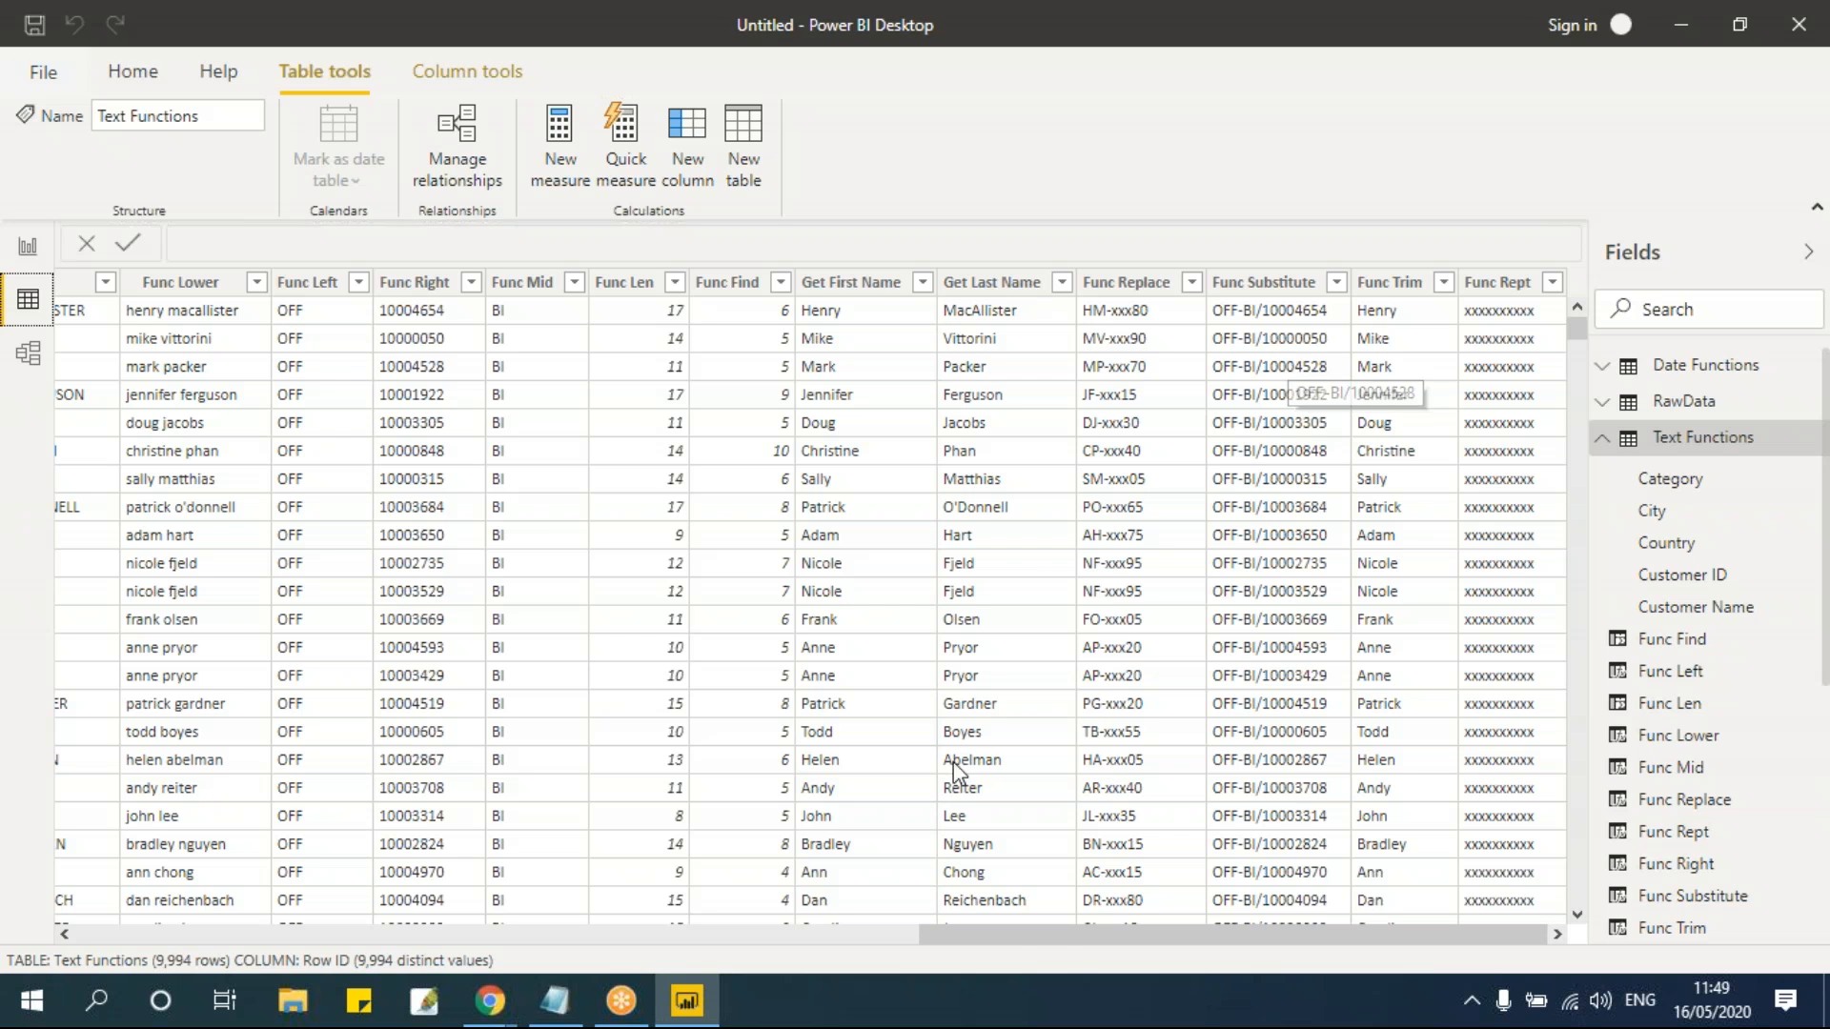
pyautogui.hscroll(-1, 700, 934)
pyautogui.click(699, 933)
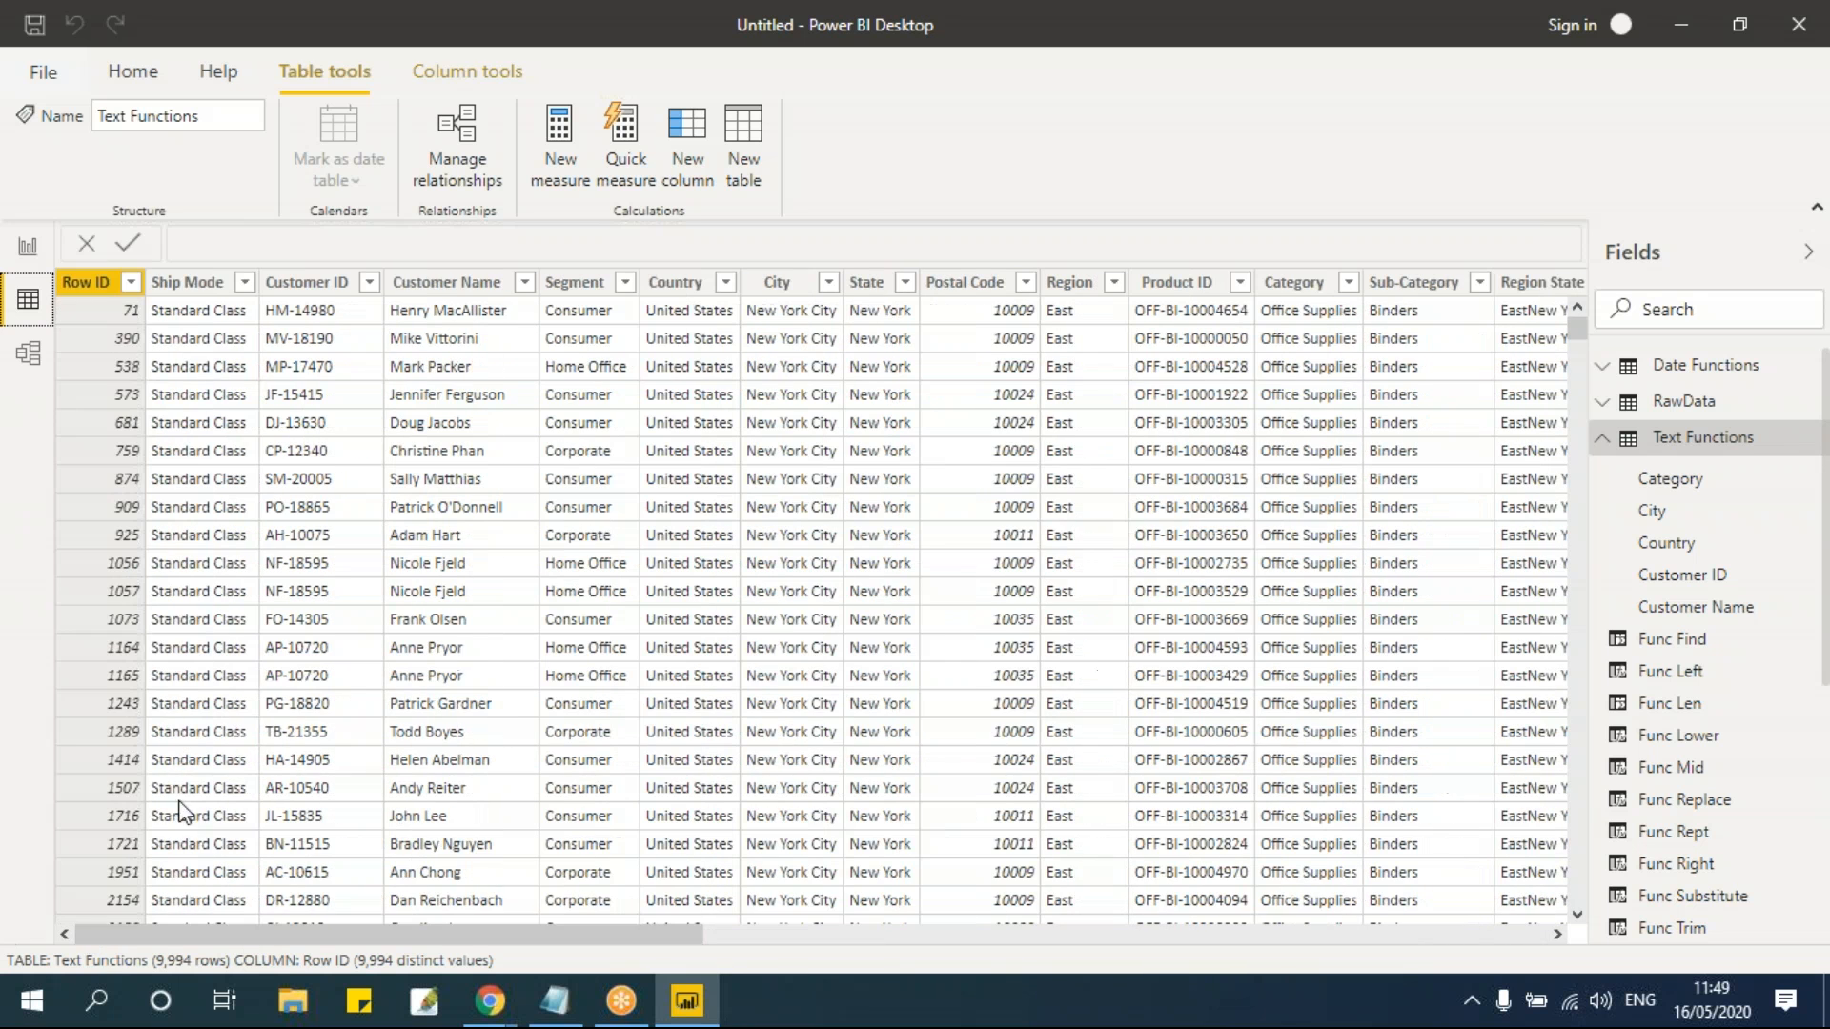
# Step: Switch to the Notepad notes and review the text function formulas through to the Date Functions section
pyautogui.click(555, 1001)
pyautogui.click(1375, 715)
pyautogui.moveTo(1139, 706); pyautogui.dragTo(12, 60)
pyautogui.click(397, 272)
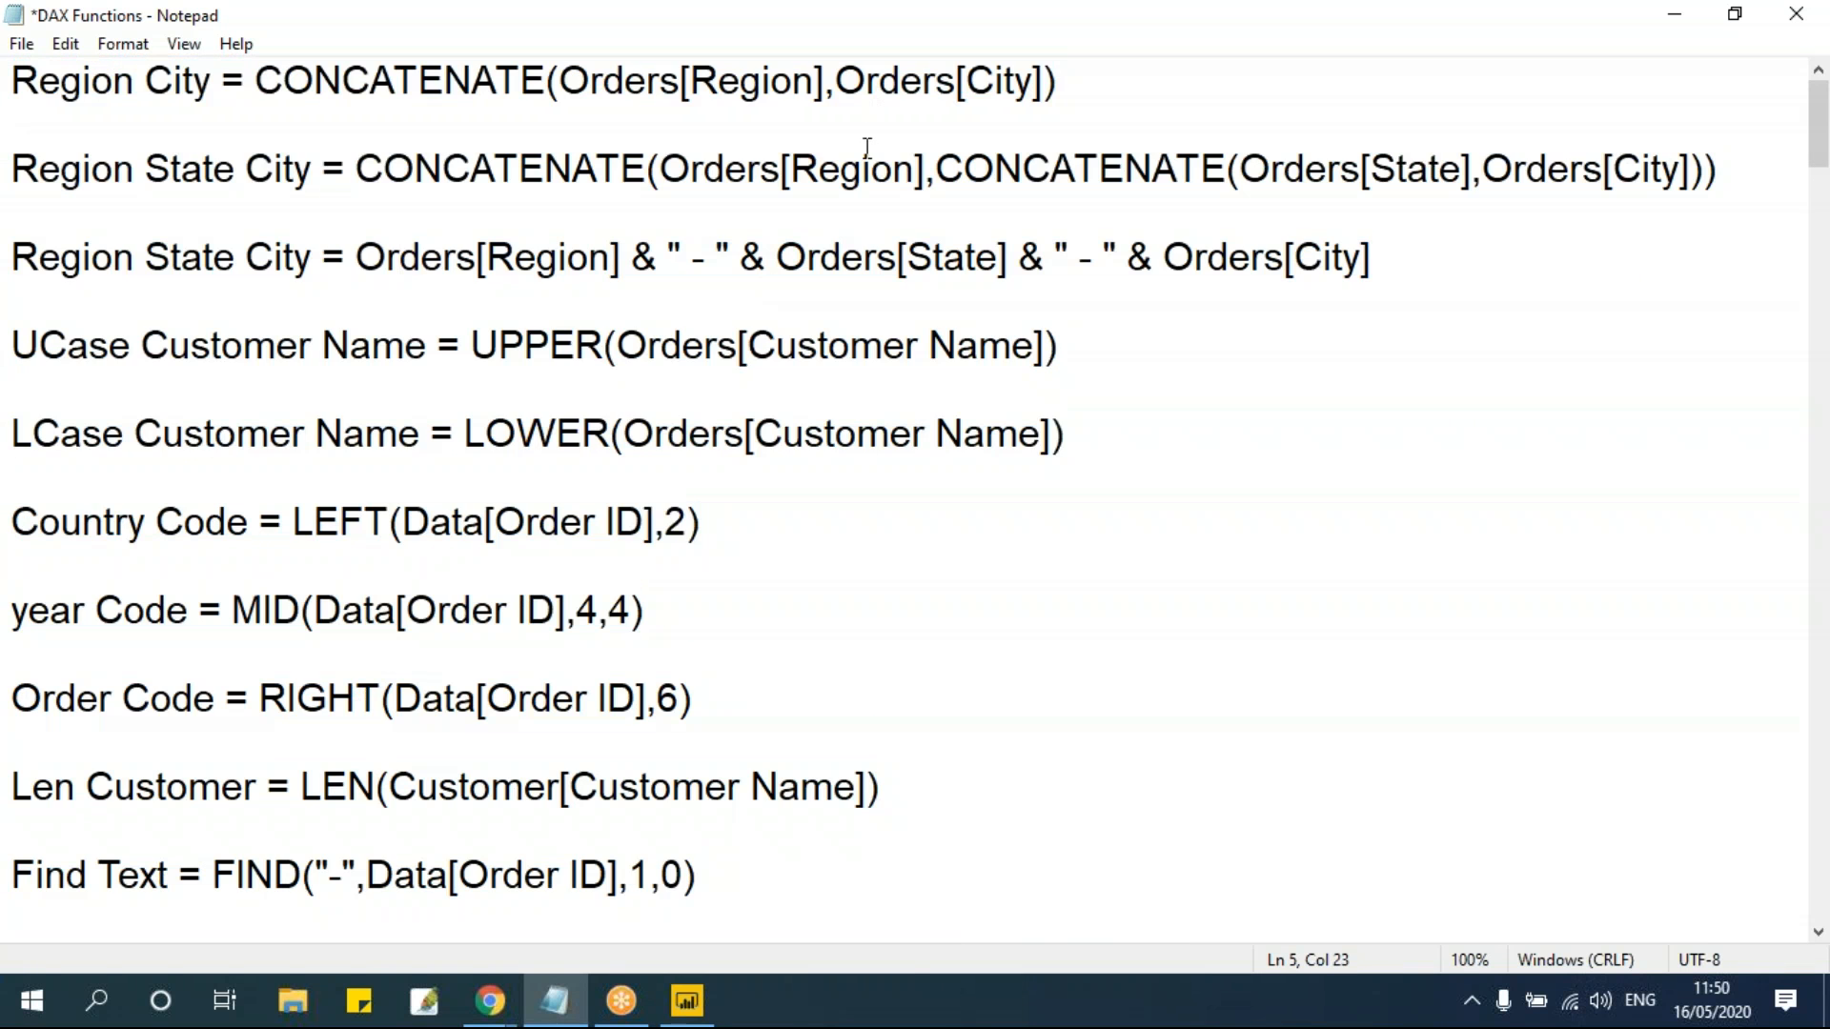
pyautogui.scroll(-3, 855, 551)
pyautogui.scroll(-1, 855, 551)
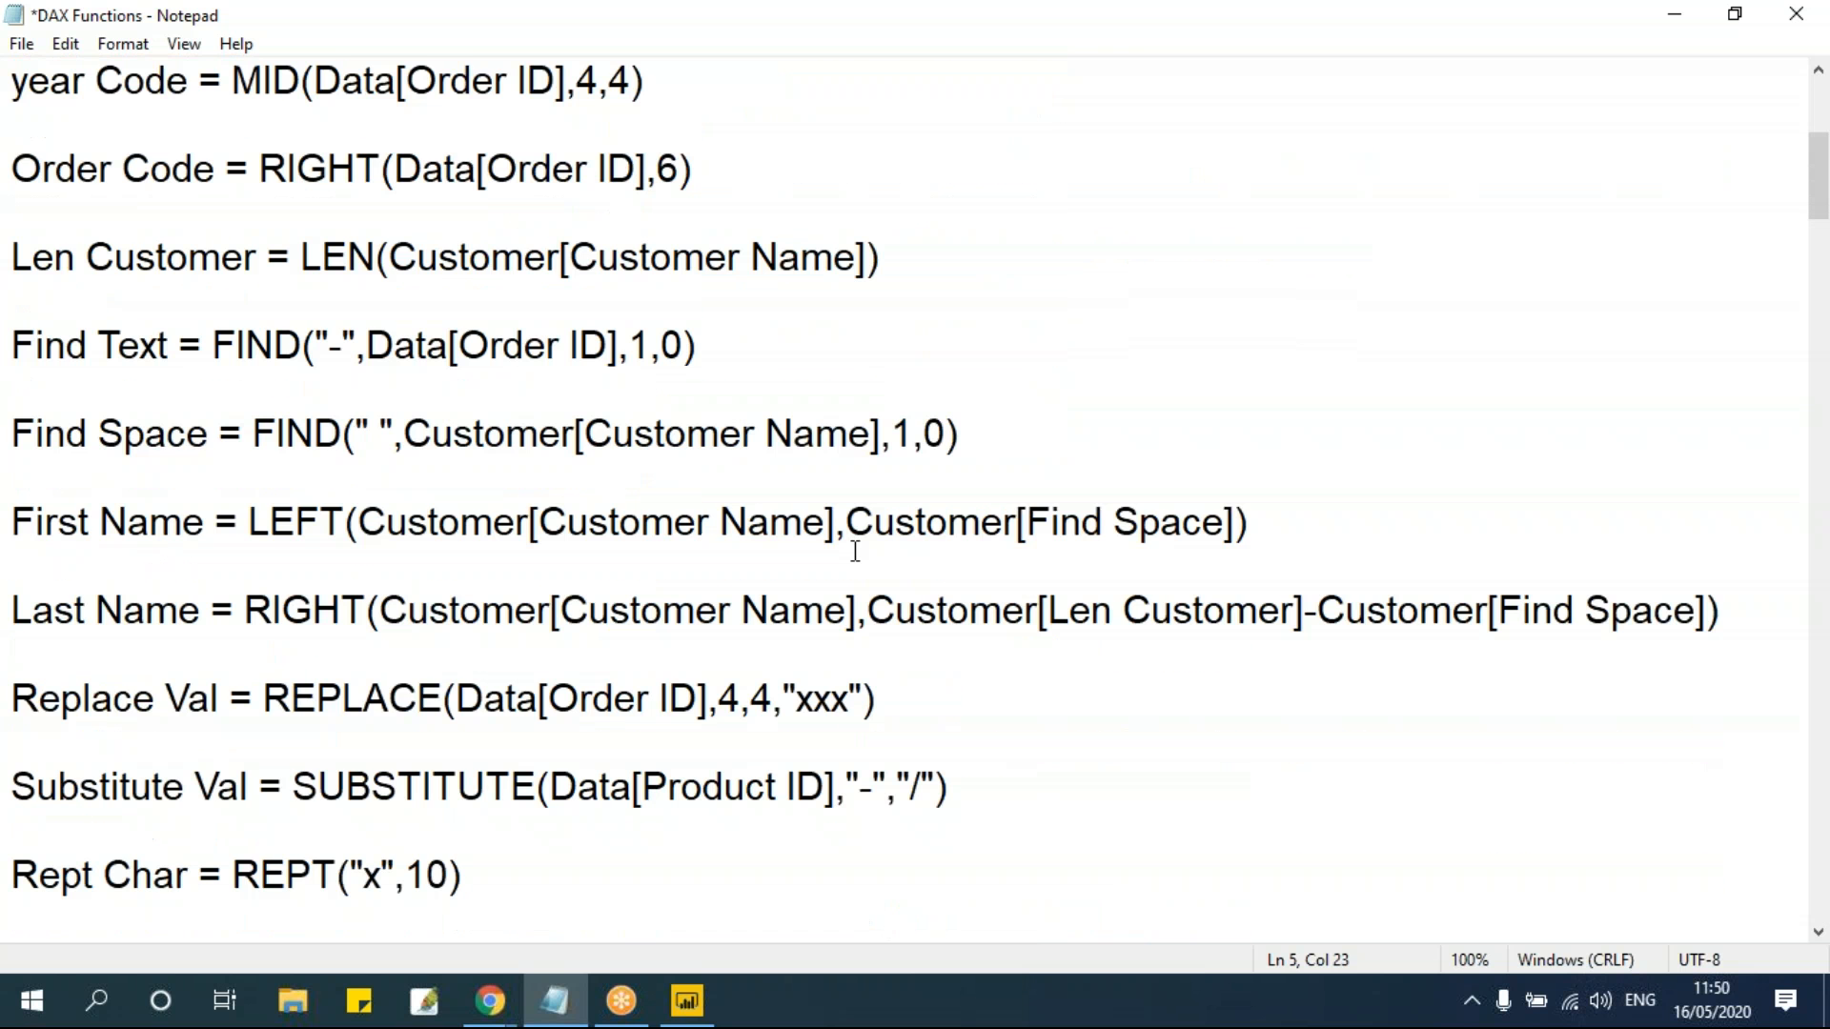
pyautogui.scroll(-3, 855, 551)
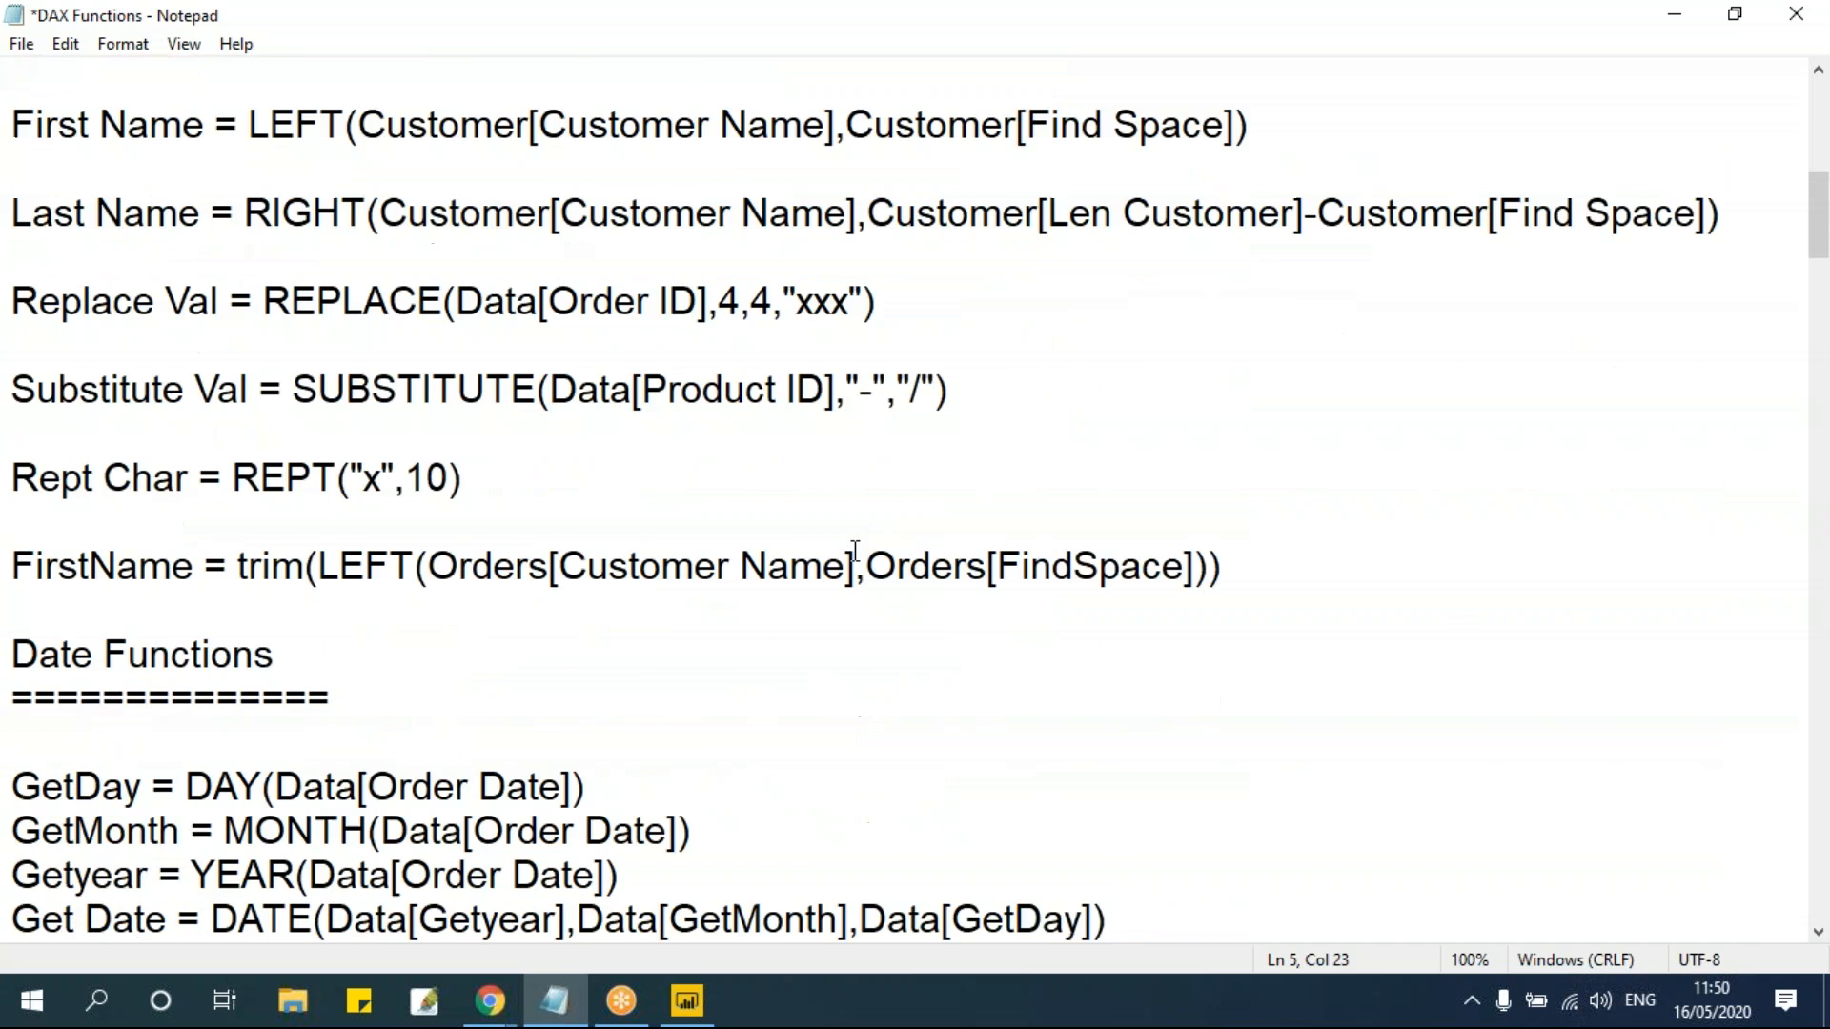
pyautogui.scroll(-3, 855, 551)
pyautogui.click(518, 433)
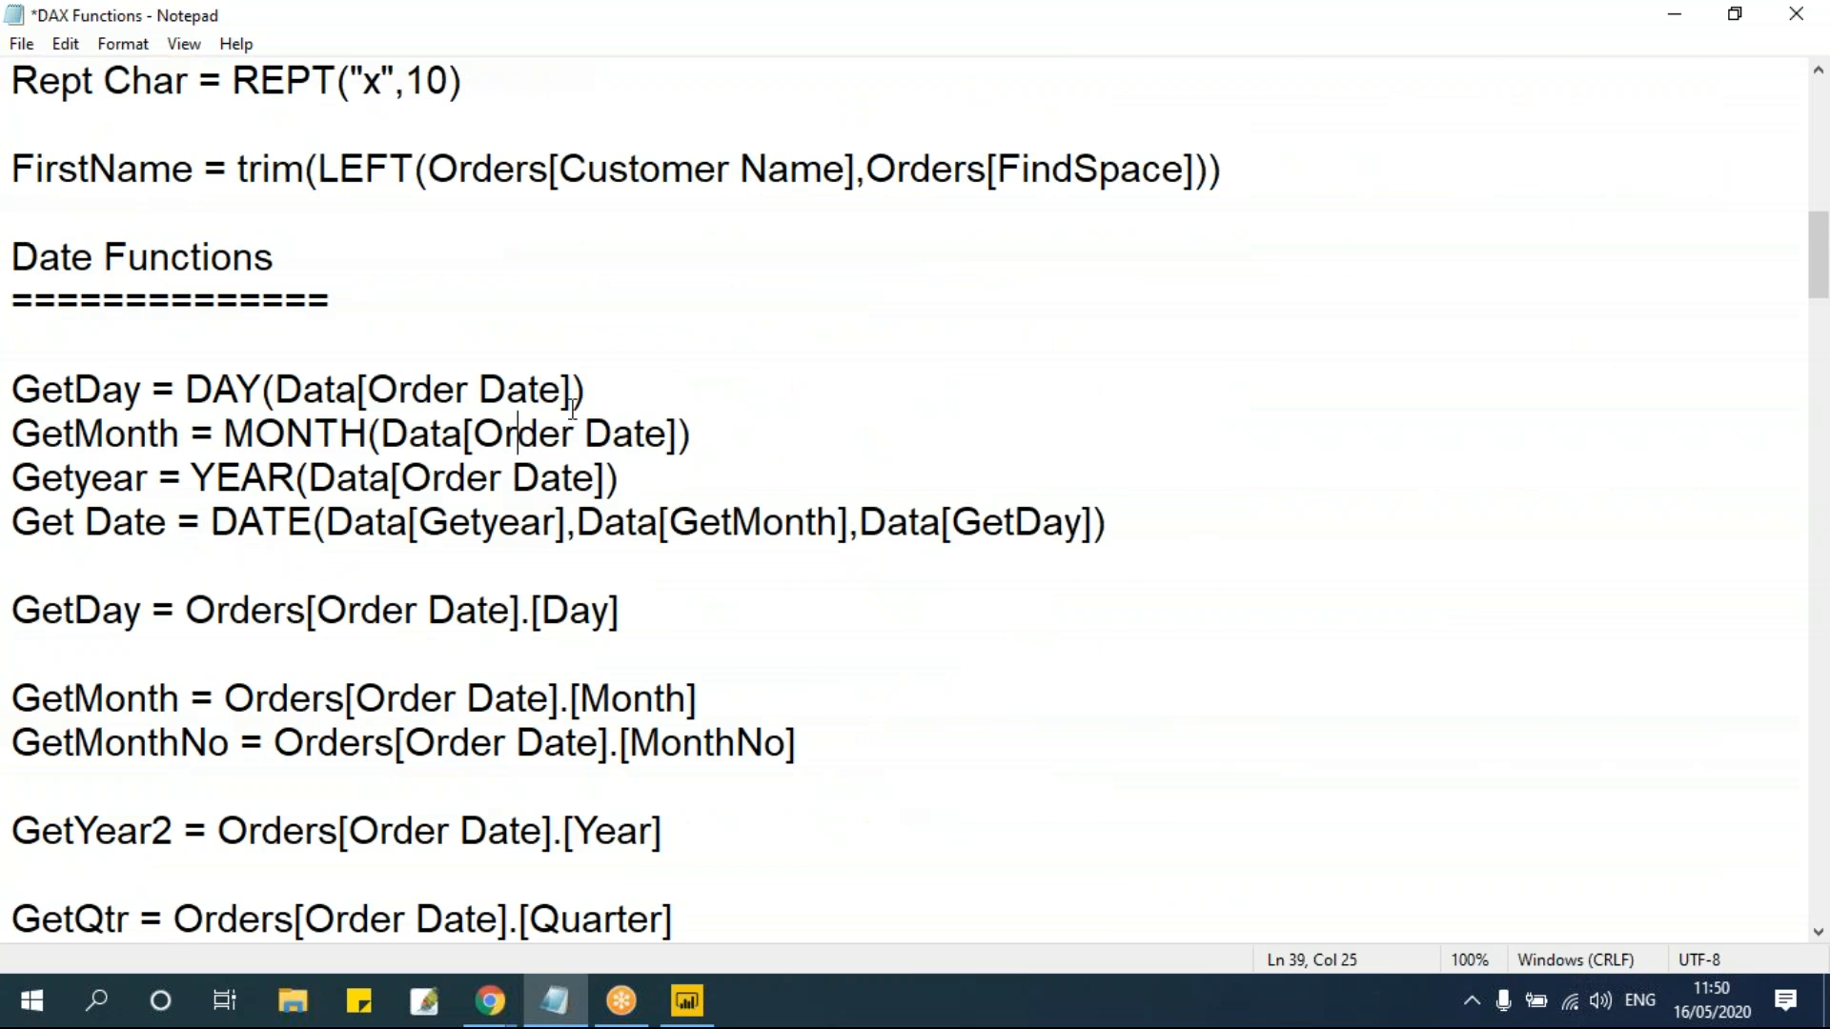
pyautogui.click(732, 529)
# Step: Return to Power BI Desktop, collapse the Text Functions table, open the Date Functions table and select its Order Date column
pyautogui.click(686, 1000)
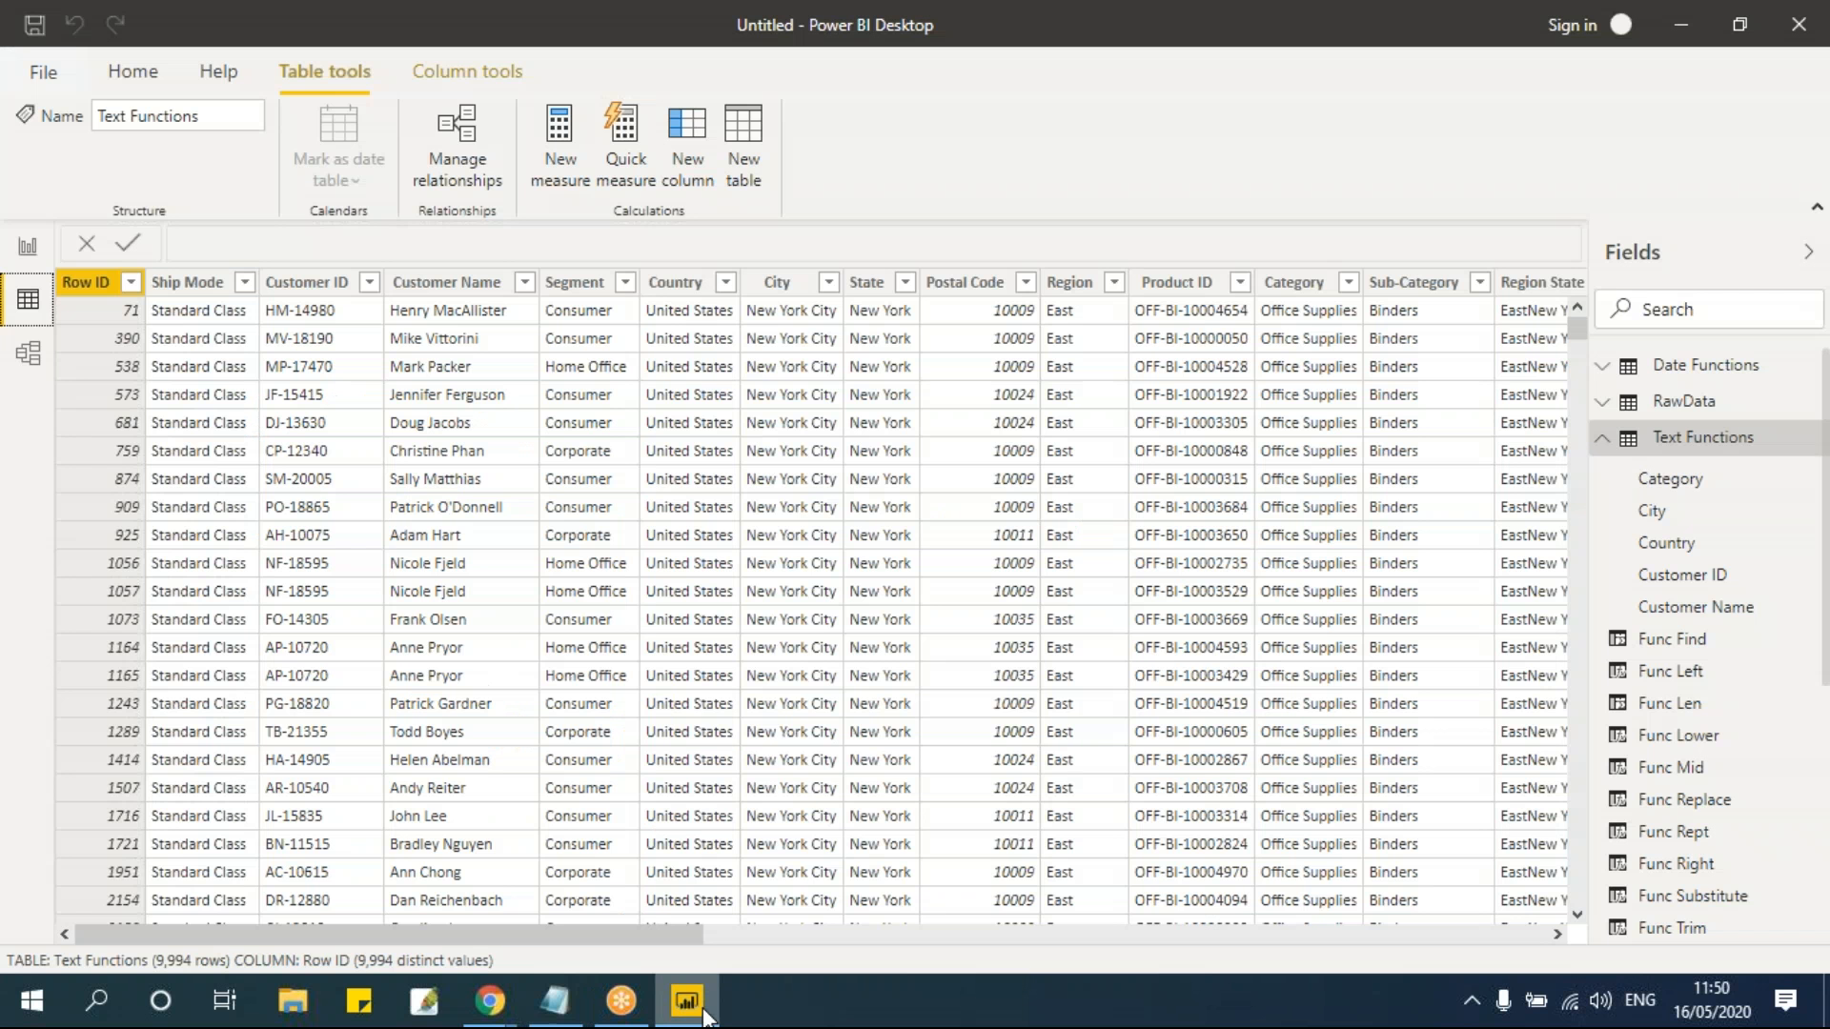
pyautogui.click(1602, 437)
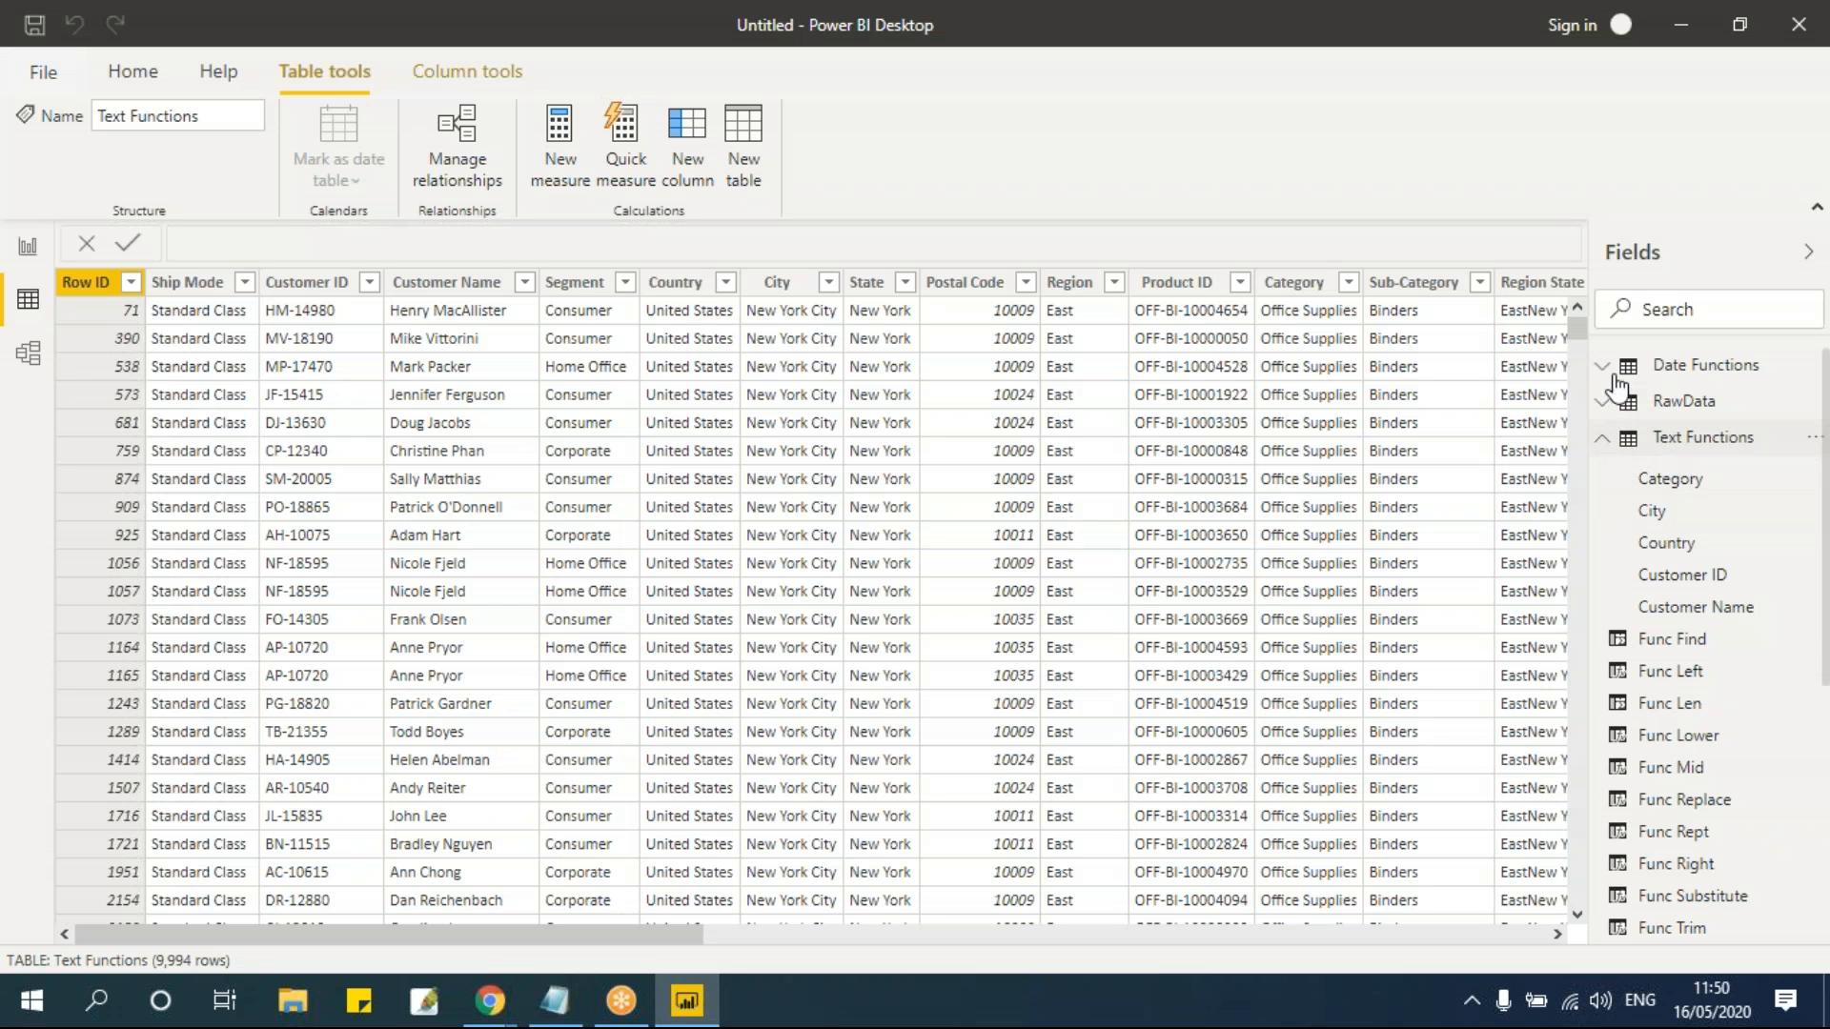
pyautogui.click(1685, 366)
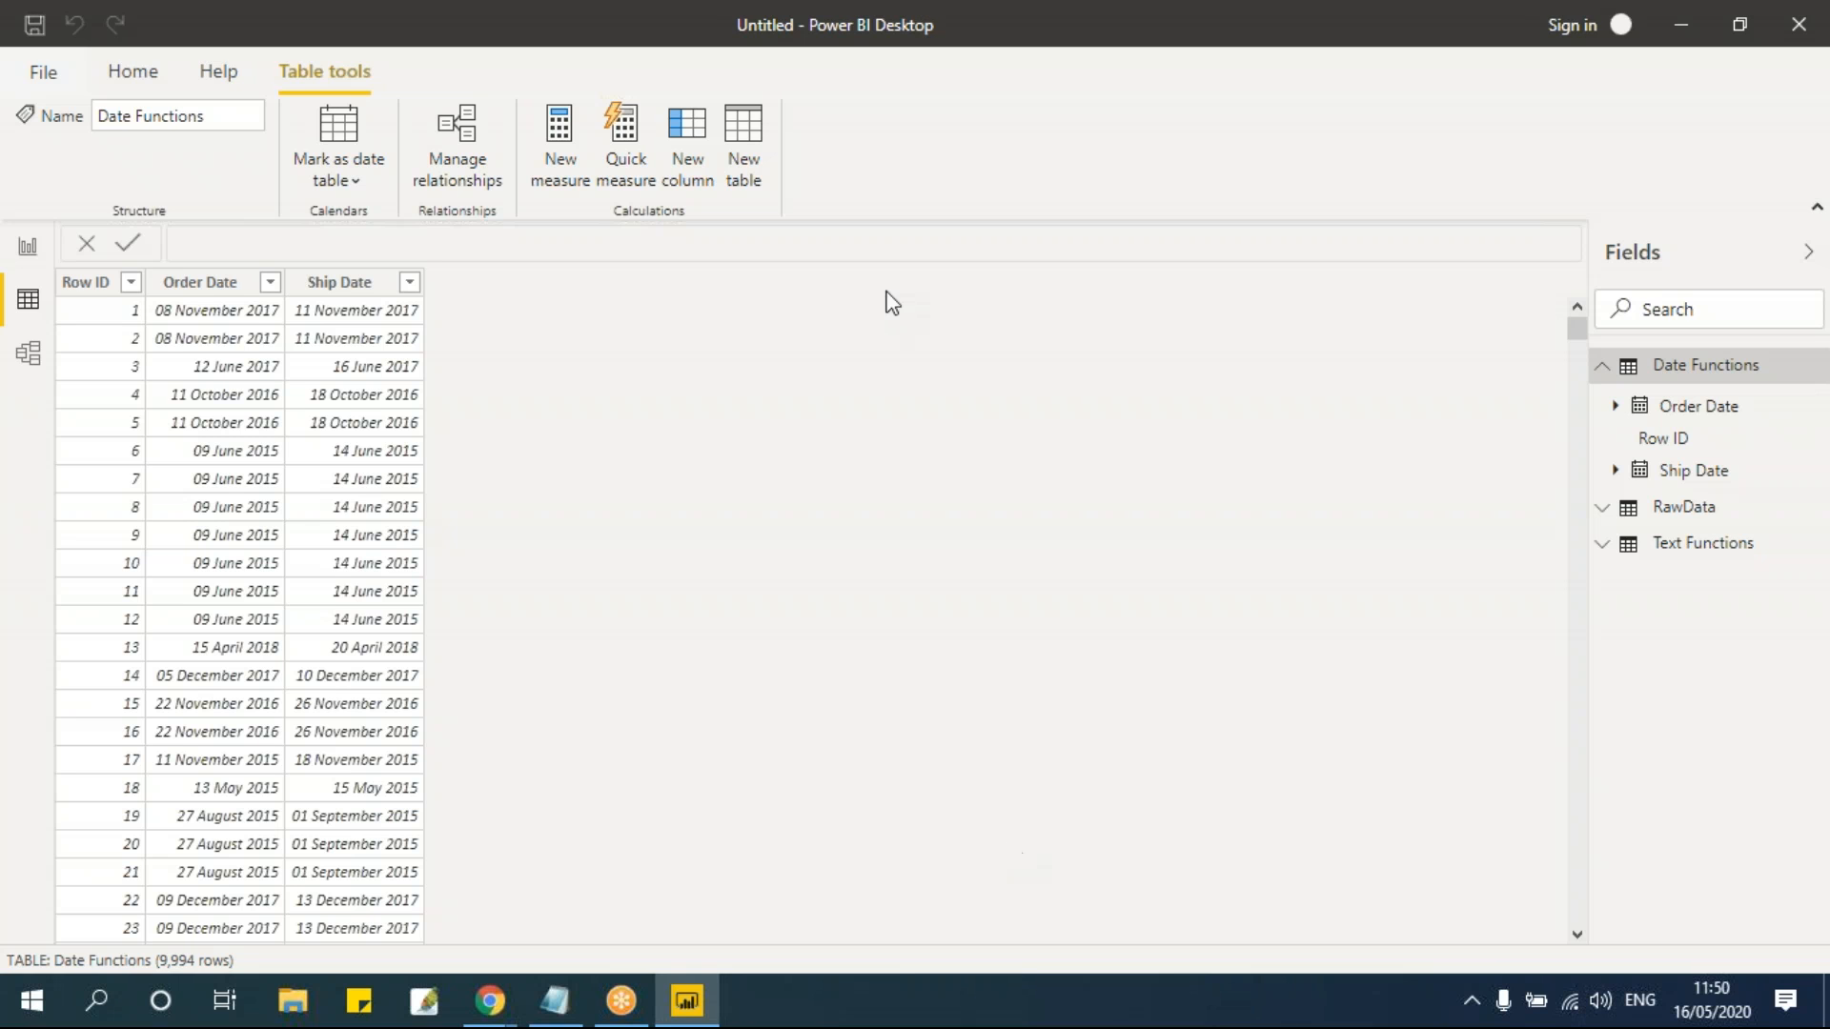
pyautogui.click(221, 286)
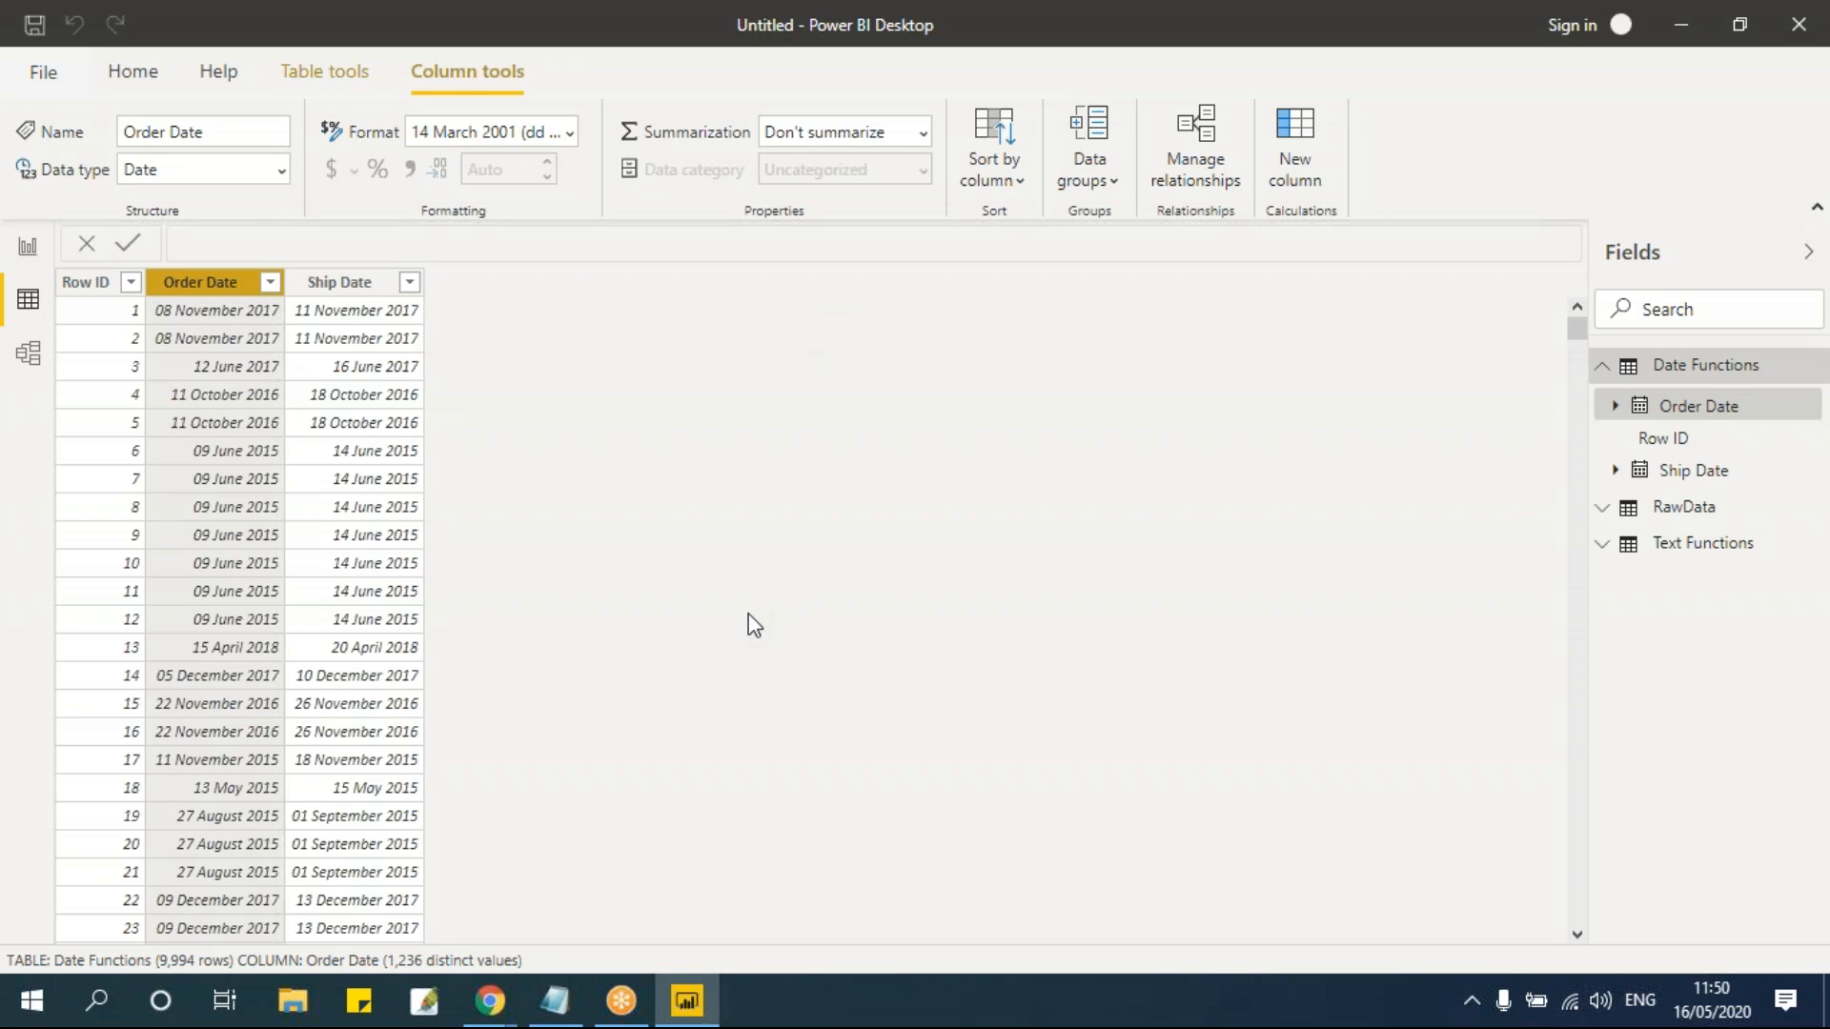
# Step: Add a calculated column to the Date Functions table and name it Func Day in its formula
pyautogui.click(329, 72)
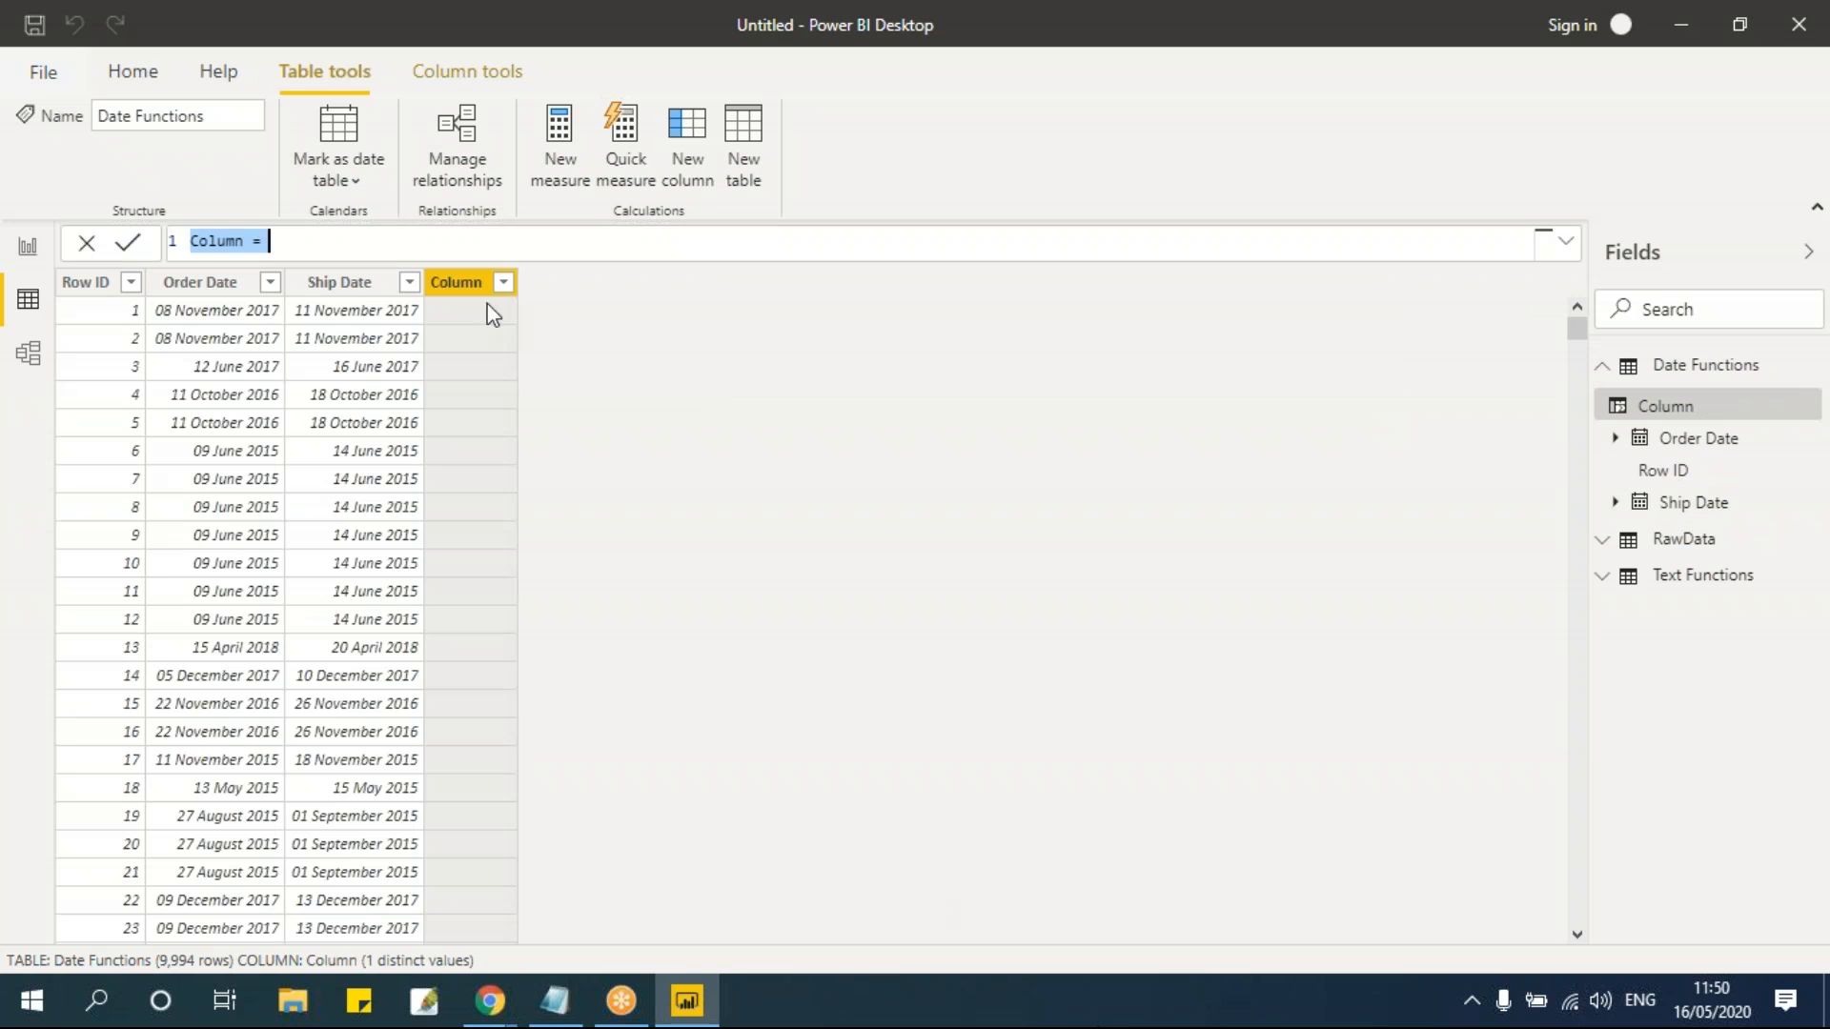
pyautogui.click(273, 240)
pyautogui.doubleClick(238, 240)
pyautogui.write('Func')
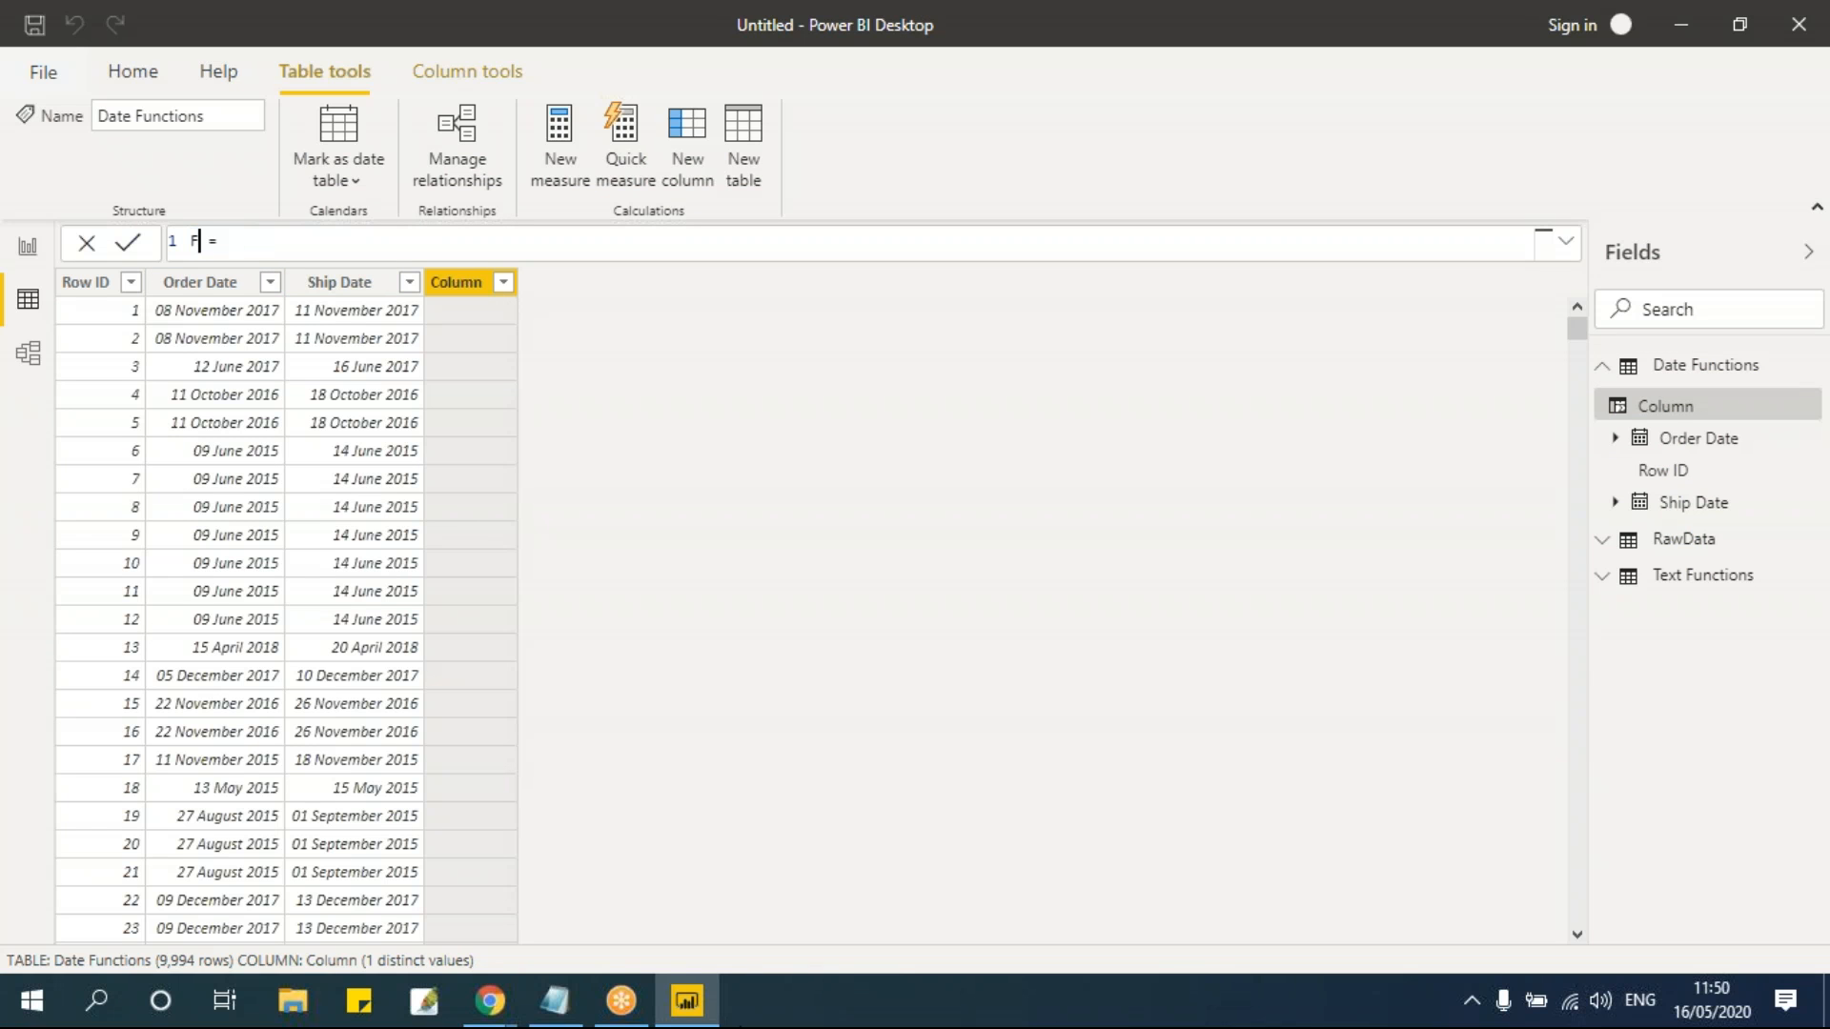
pyautogui.write(' Day')
# Step: Define Func Day as DAY('Date Functions'[Order Date]) and commit the formula
pyautogui.click(382, 247)
pyautogui.write('da')
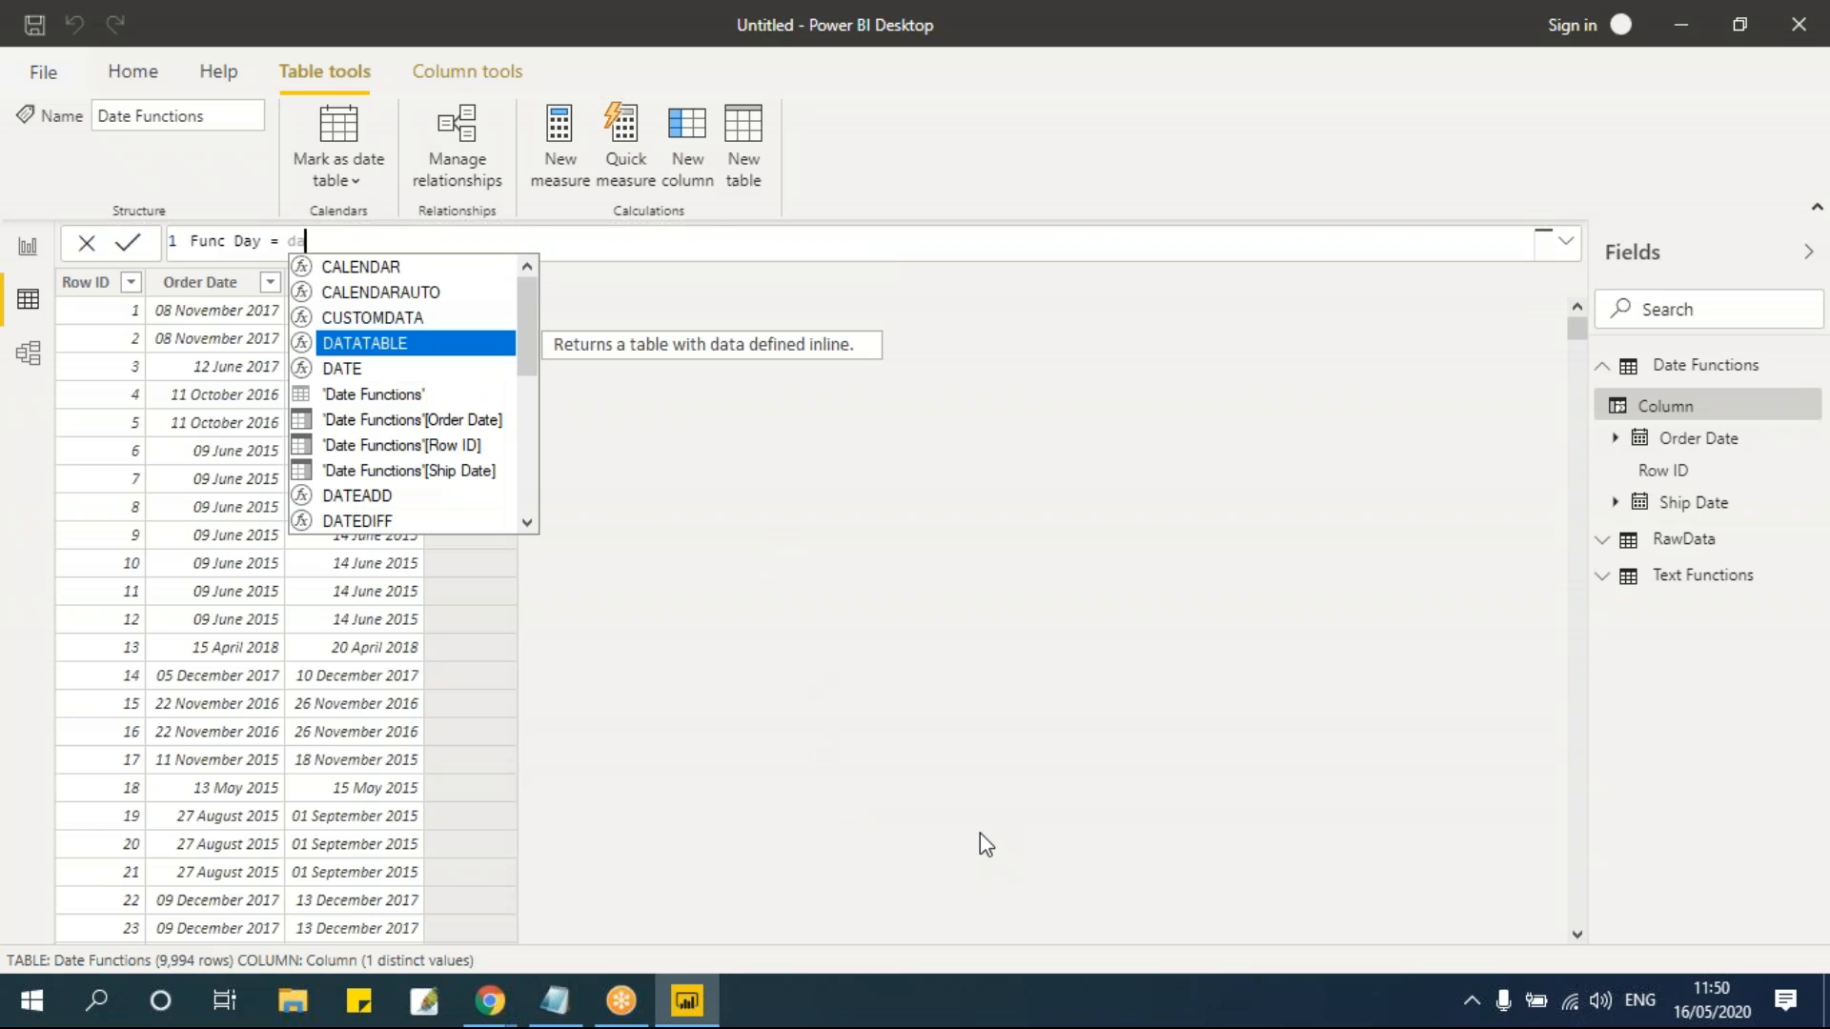
pyautogui.write('y')
pyautogui.press('Tab')
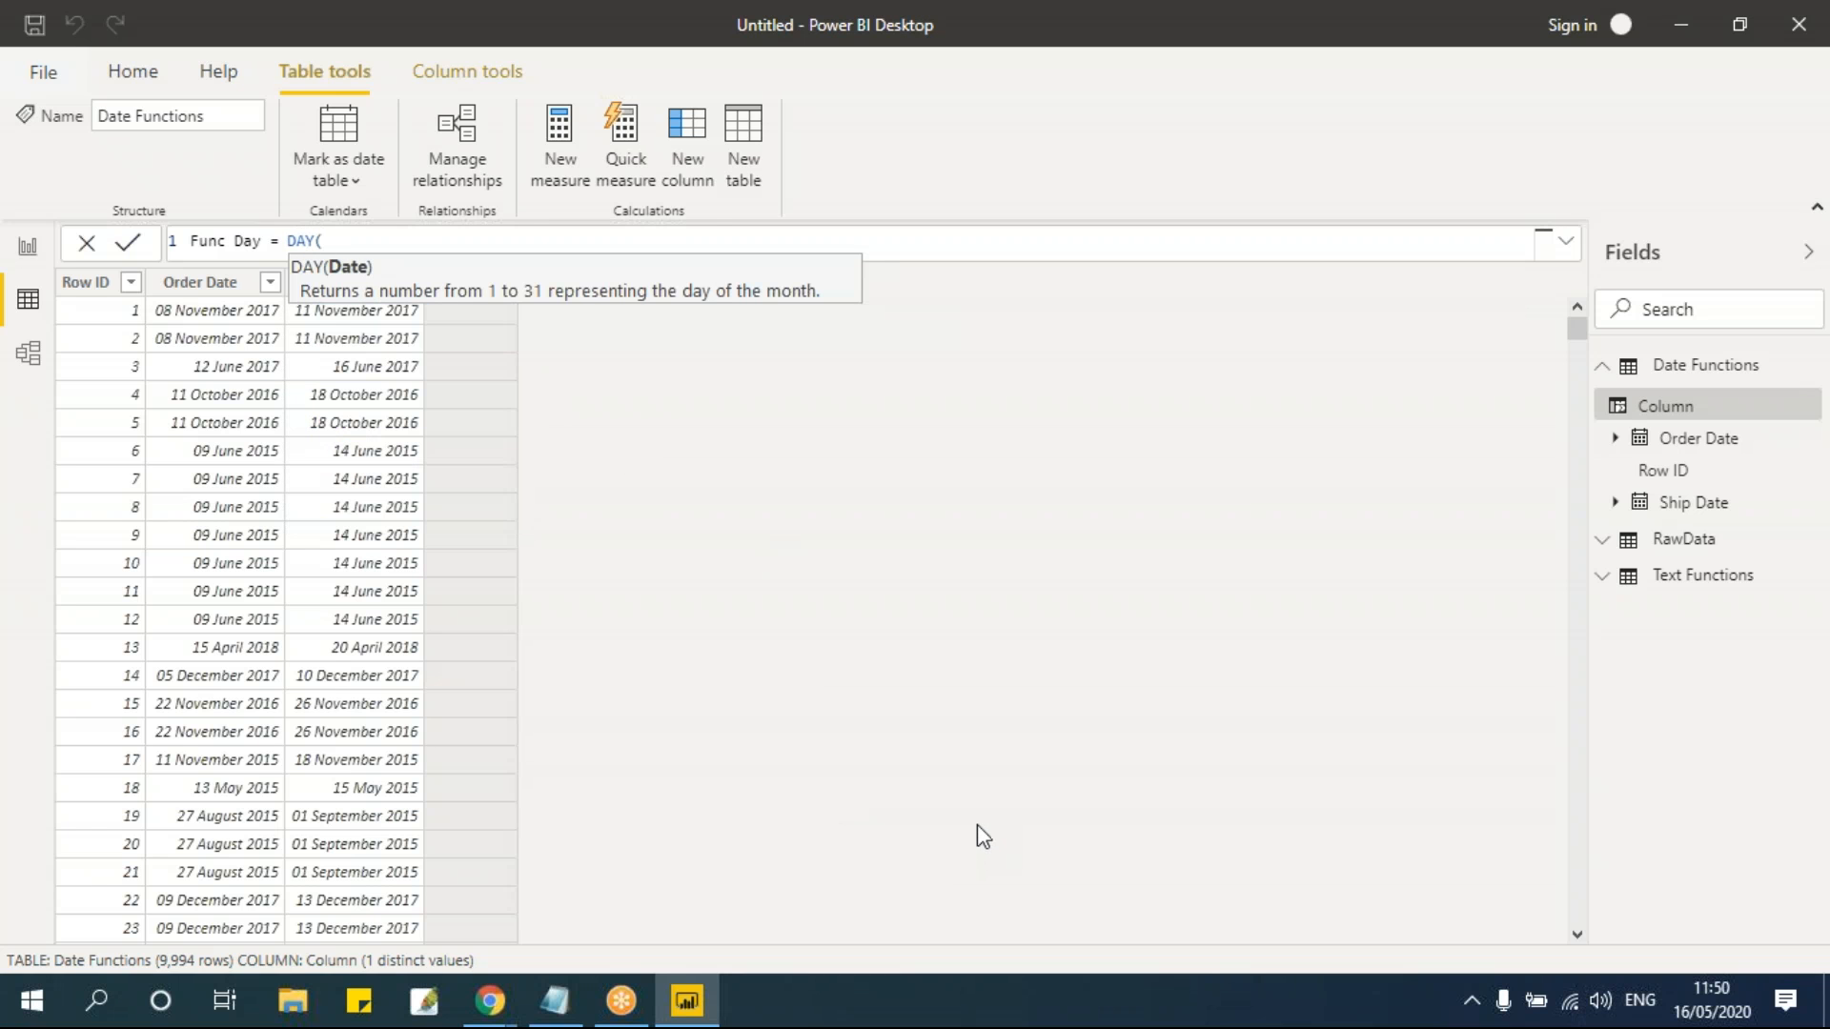
pyautogui.write('or')
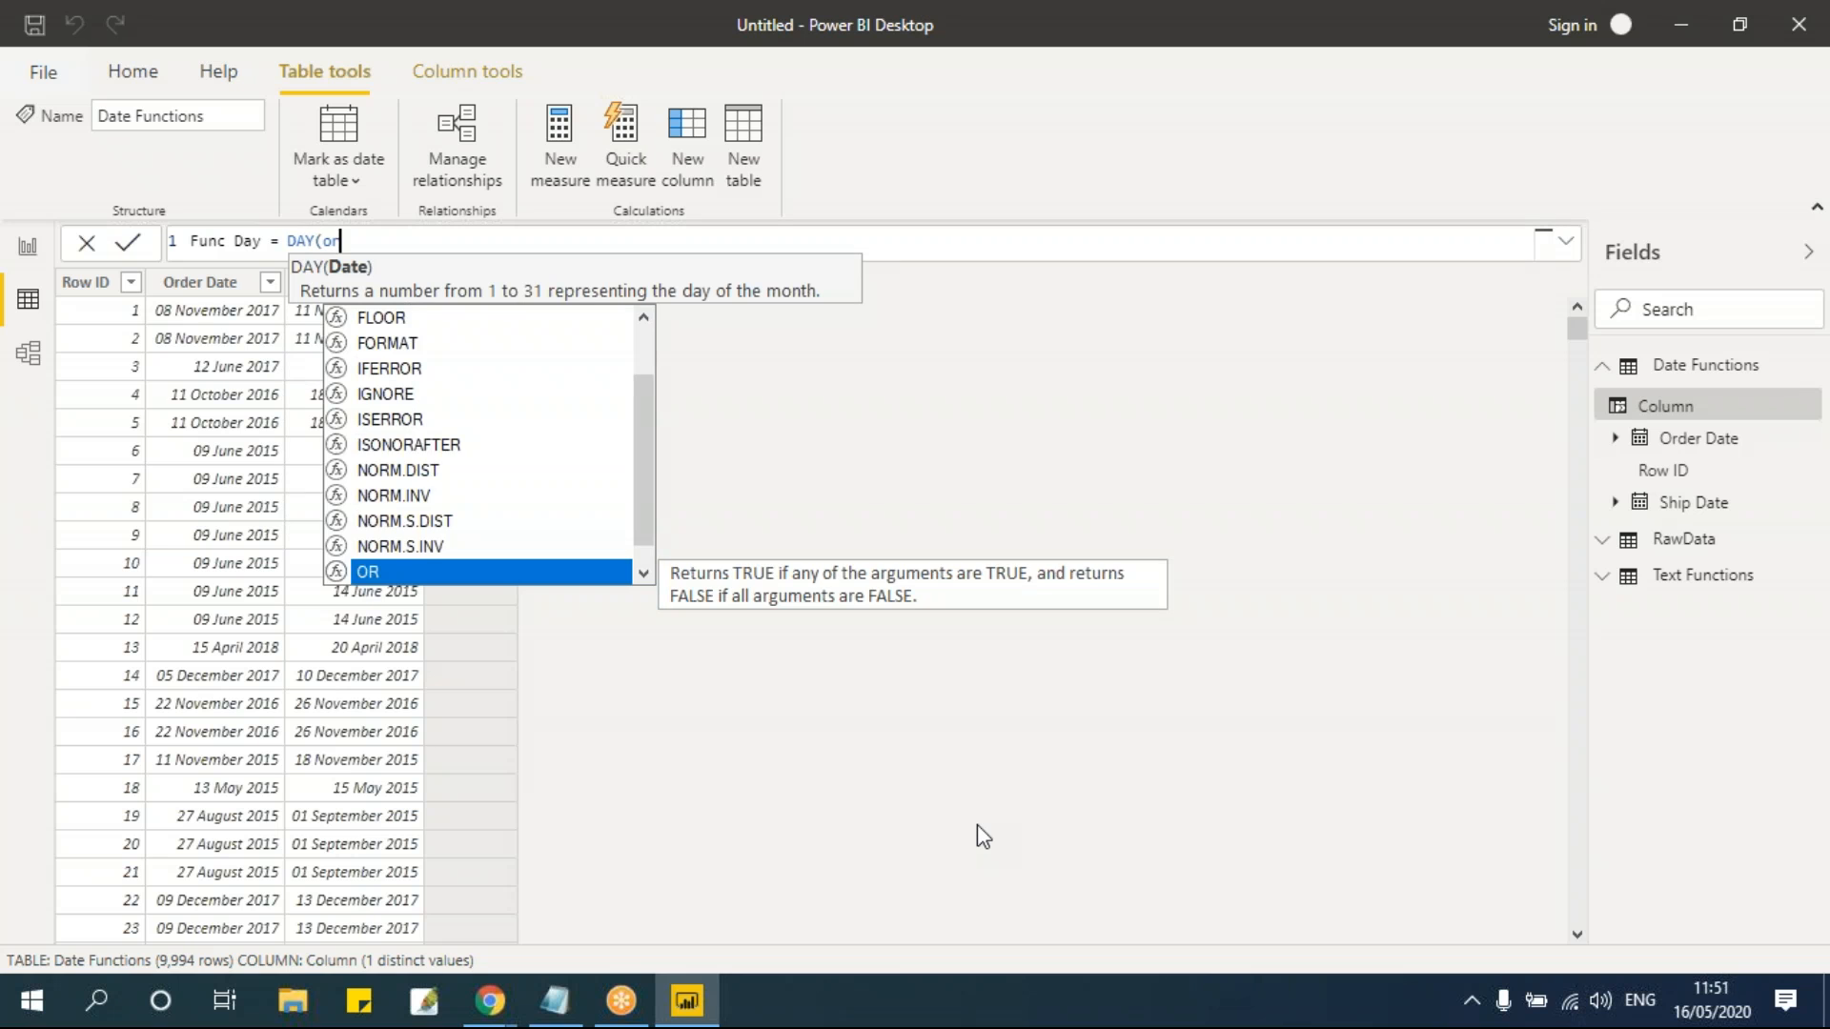
pyautogui.write('de')
pyautogui.press('Tab')
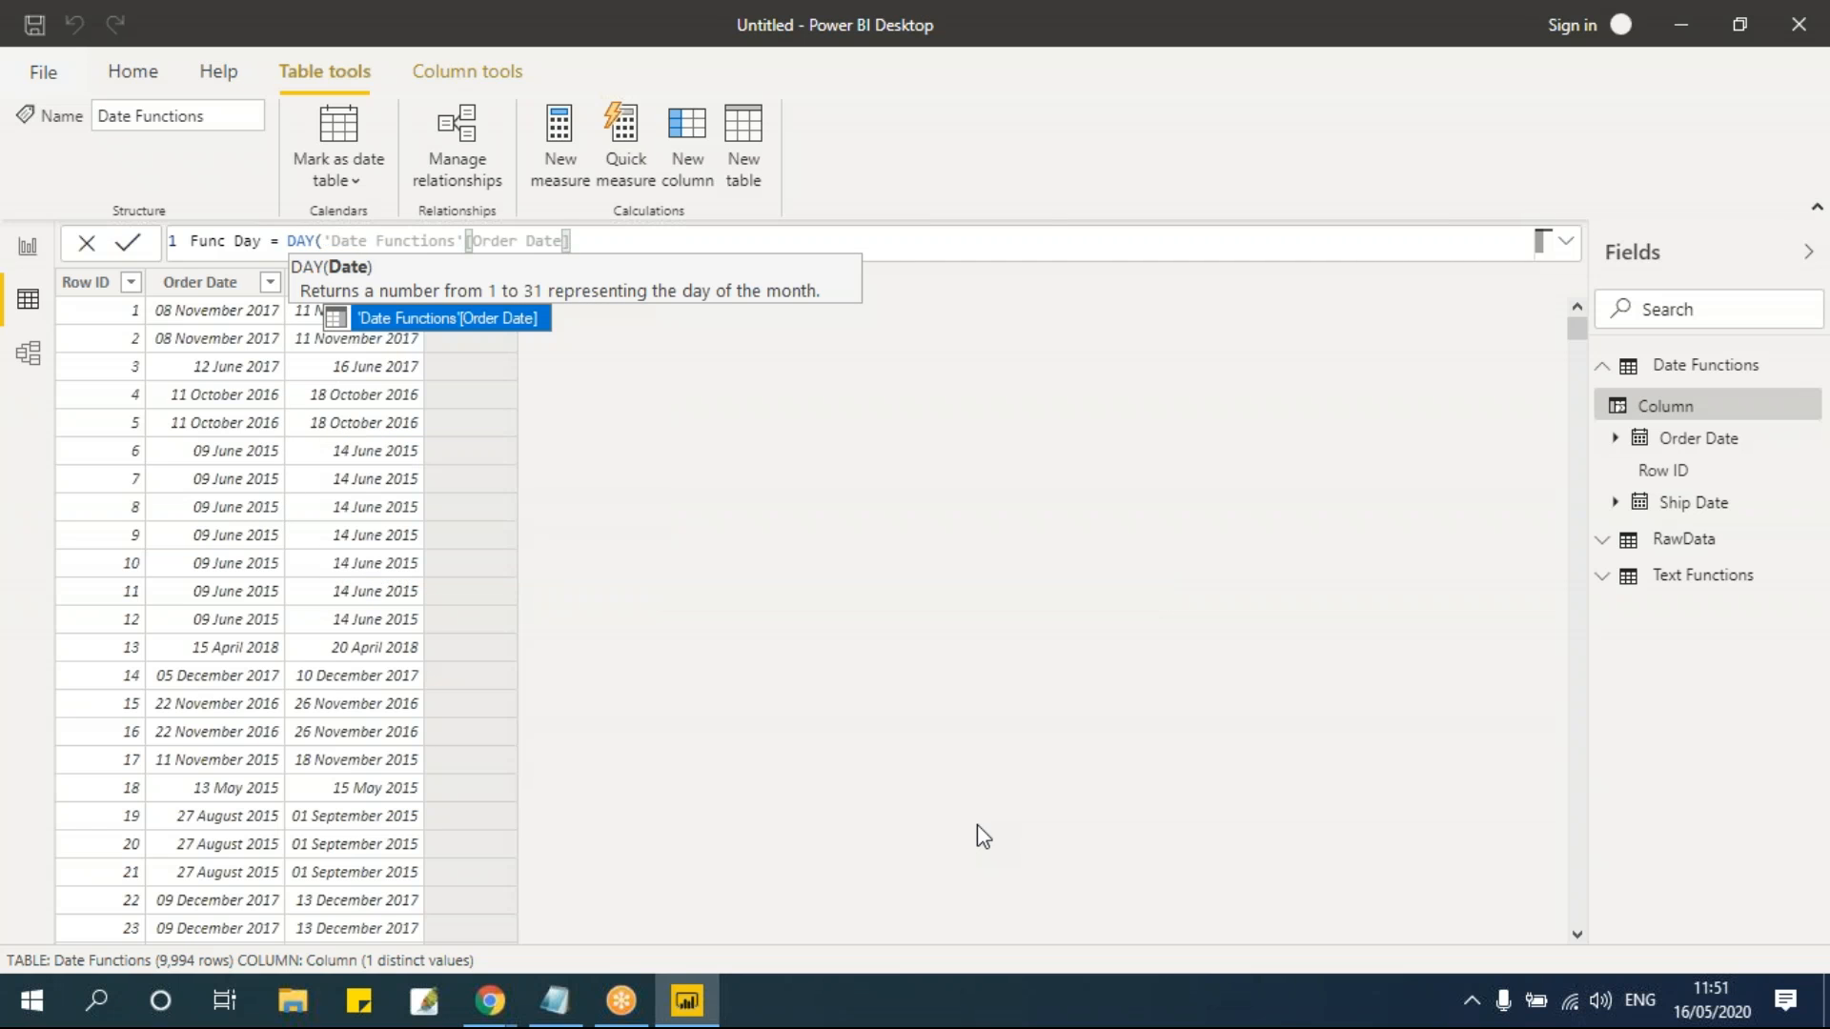
pyautogui.write(')')
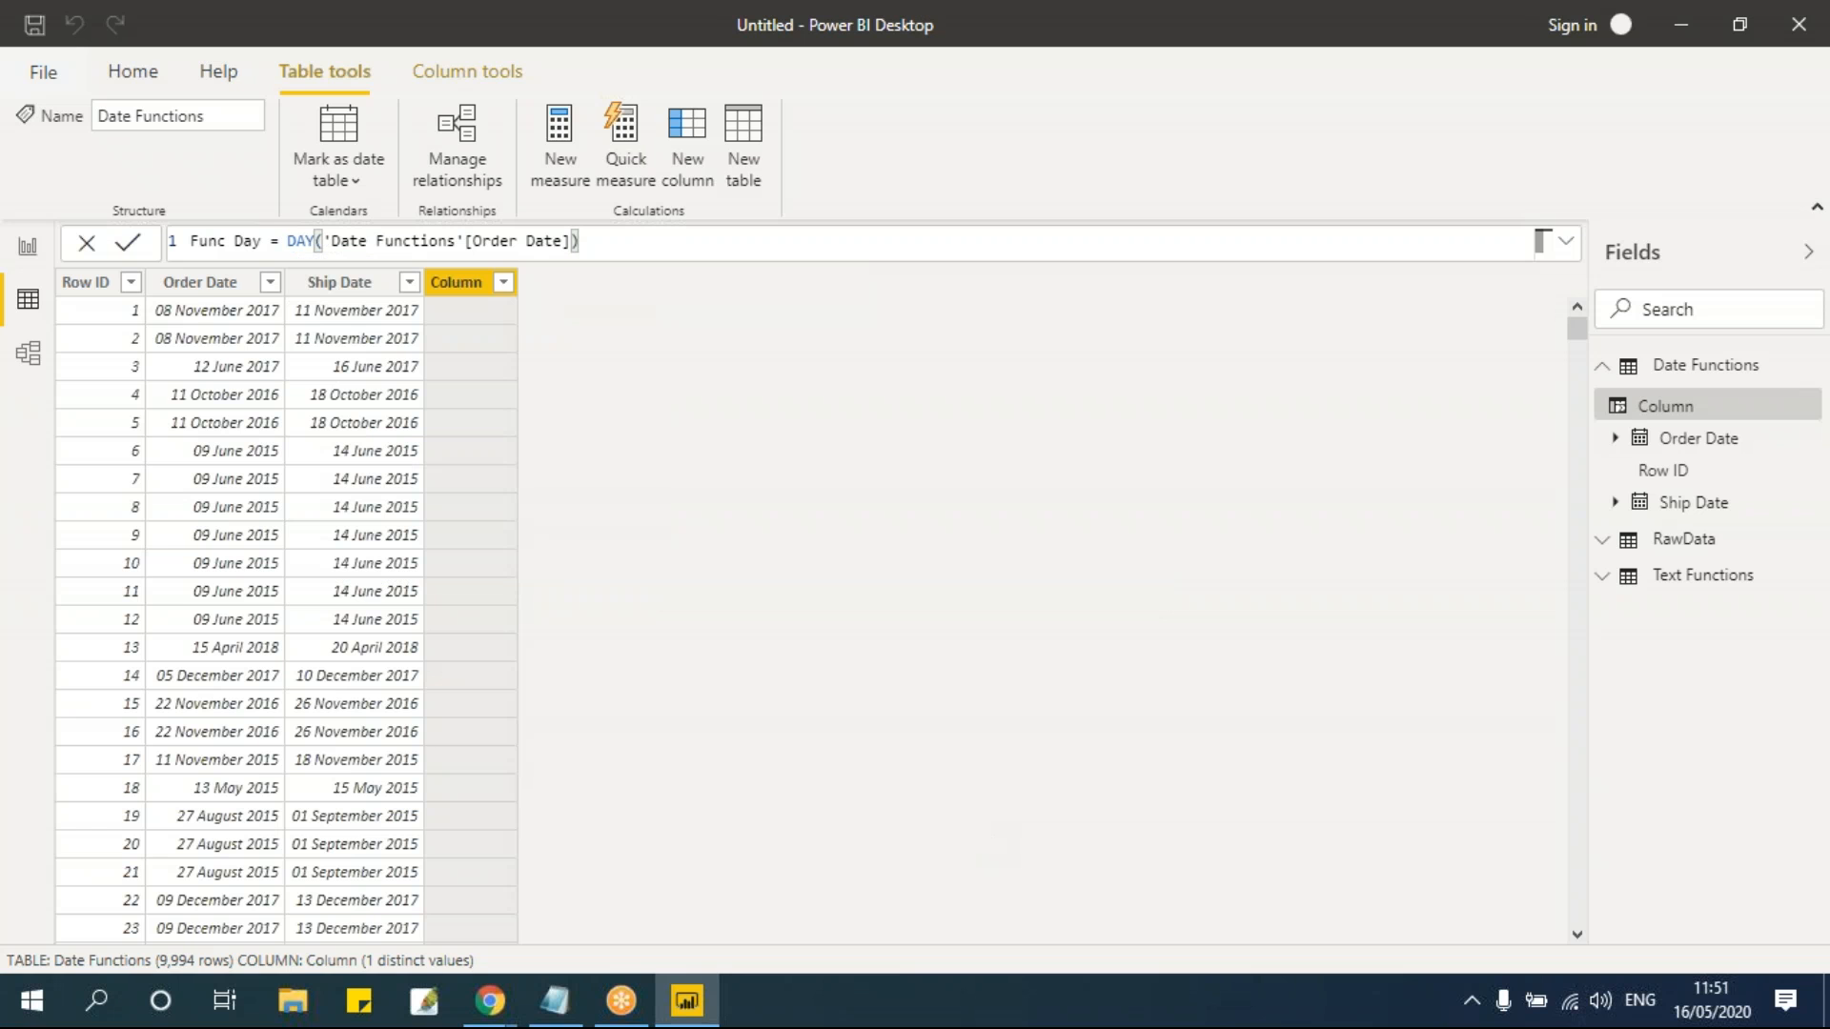
pyautogui.press('Return')
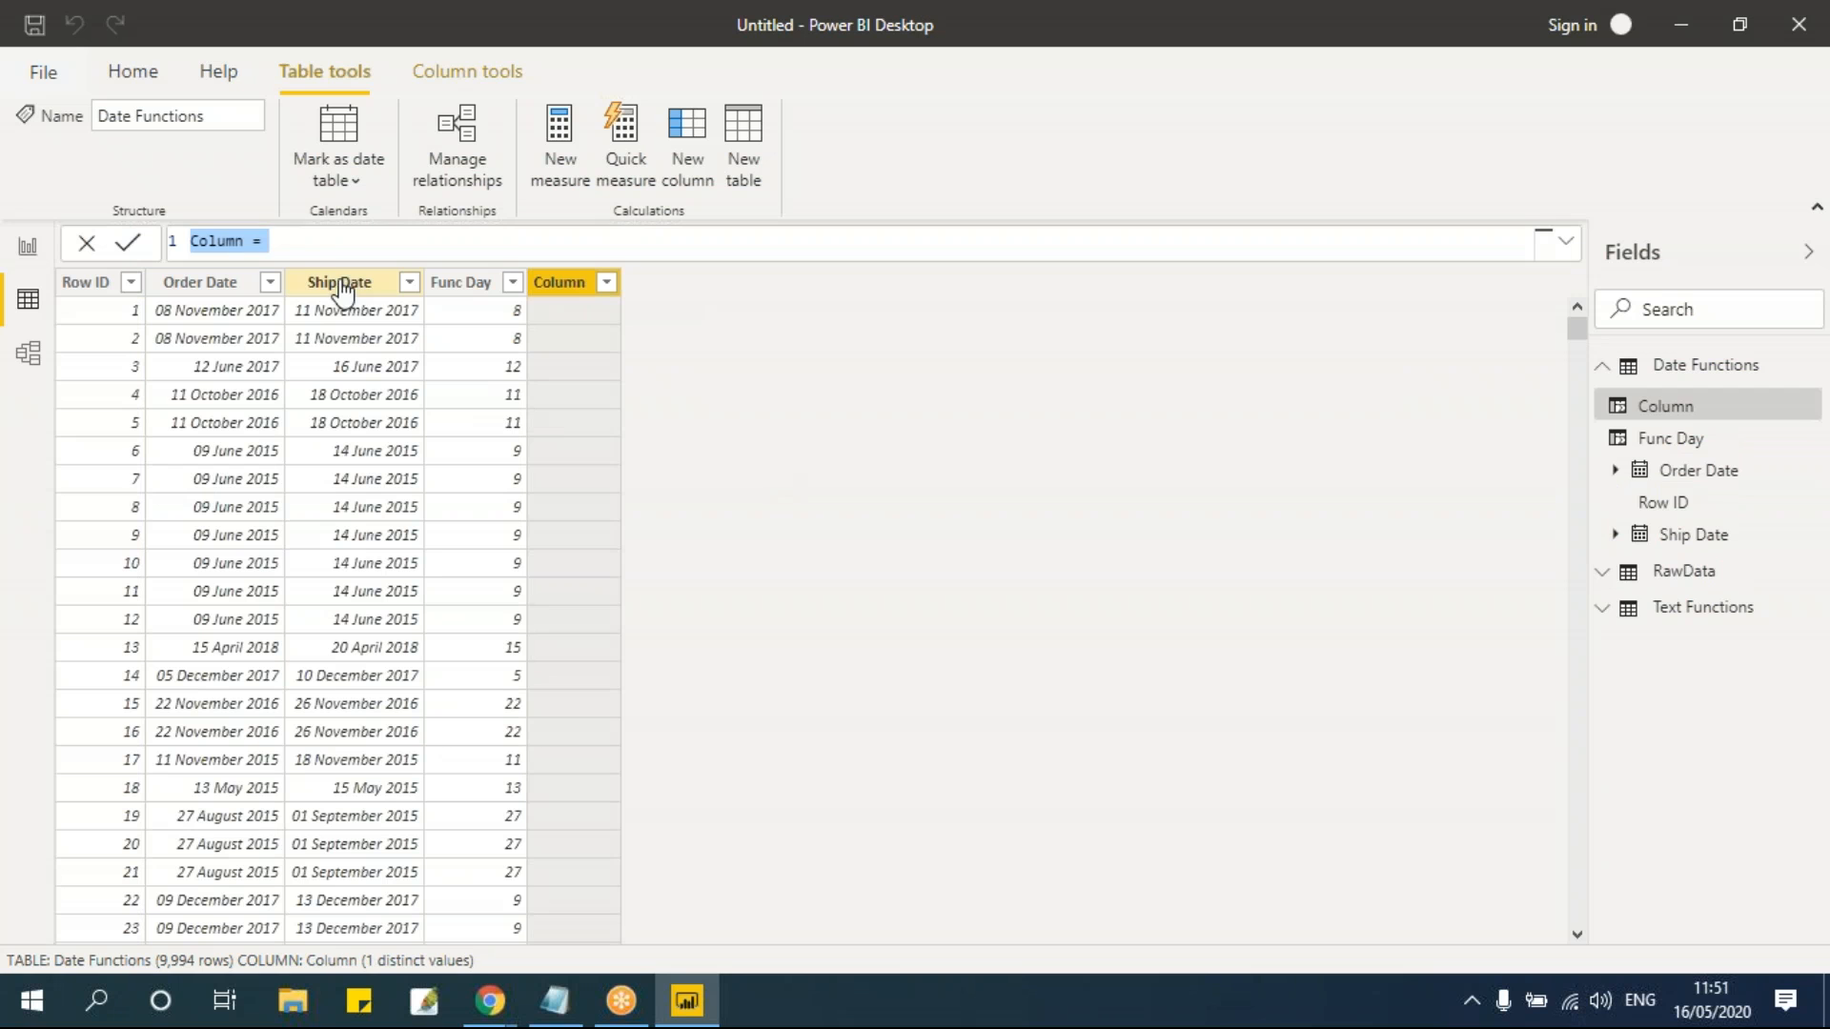
# Step: Add another calculated column to the Date Functions table and name it Func Month in its formula
pyautogui.click(301, 241)
pyautogui.moveTo(246, 241); pyautogui.dragTo(190, 242)
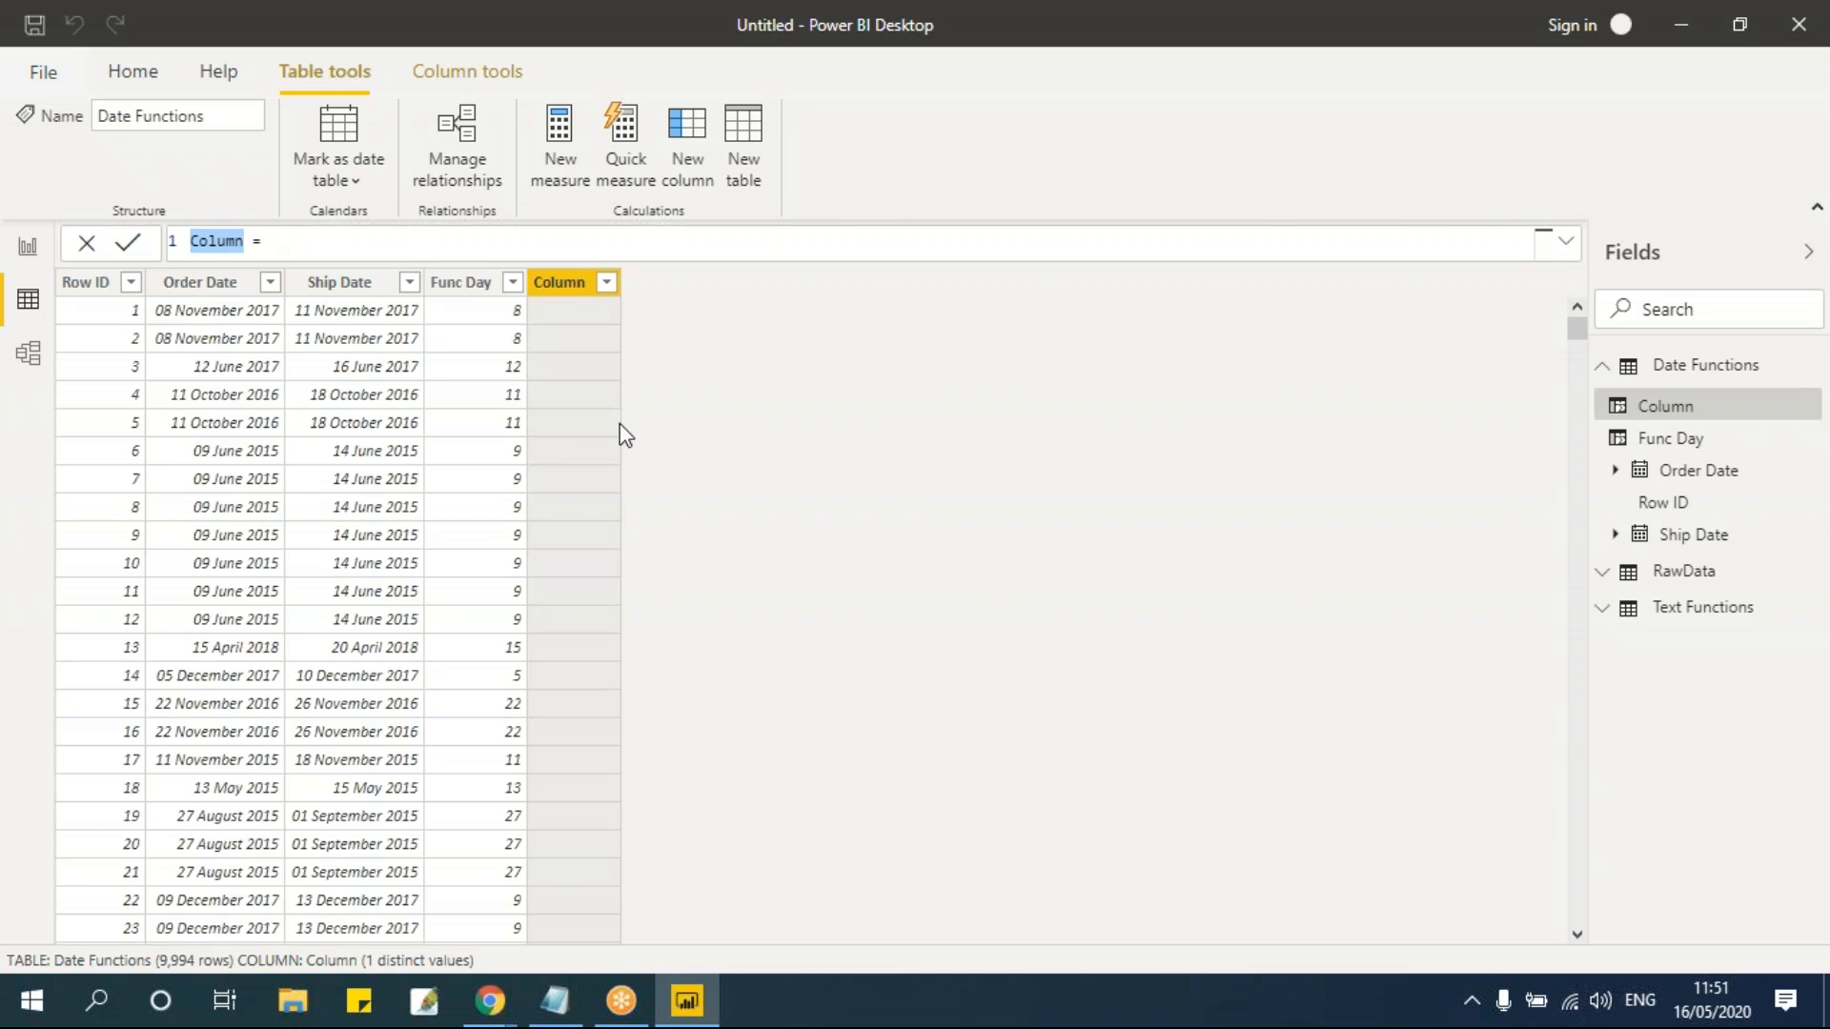
pyautogui.press('Right')
pyautogui.press('BackSpace')
pyautogui.press('BackSpace')
pyautogui.press('BackSpace')
pyautogui.press('BackSpace')
pyautogui.press('BackSpace')
pyautogui.press('BackSpace')
pyautogui.write('FUnc')
pyautogui.press('BackSpace')
pyautogui.press('BackSpace')
pyautogui.press('BackSpace')
pyautogui.write('unc Month')
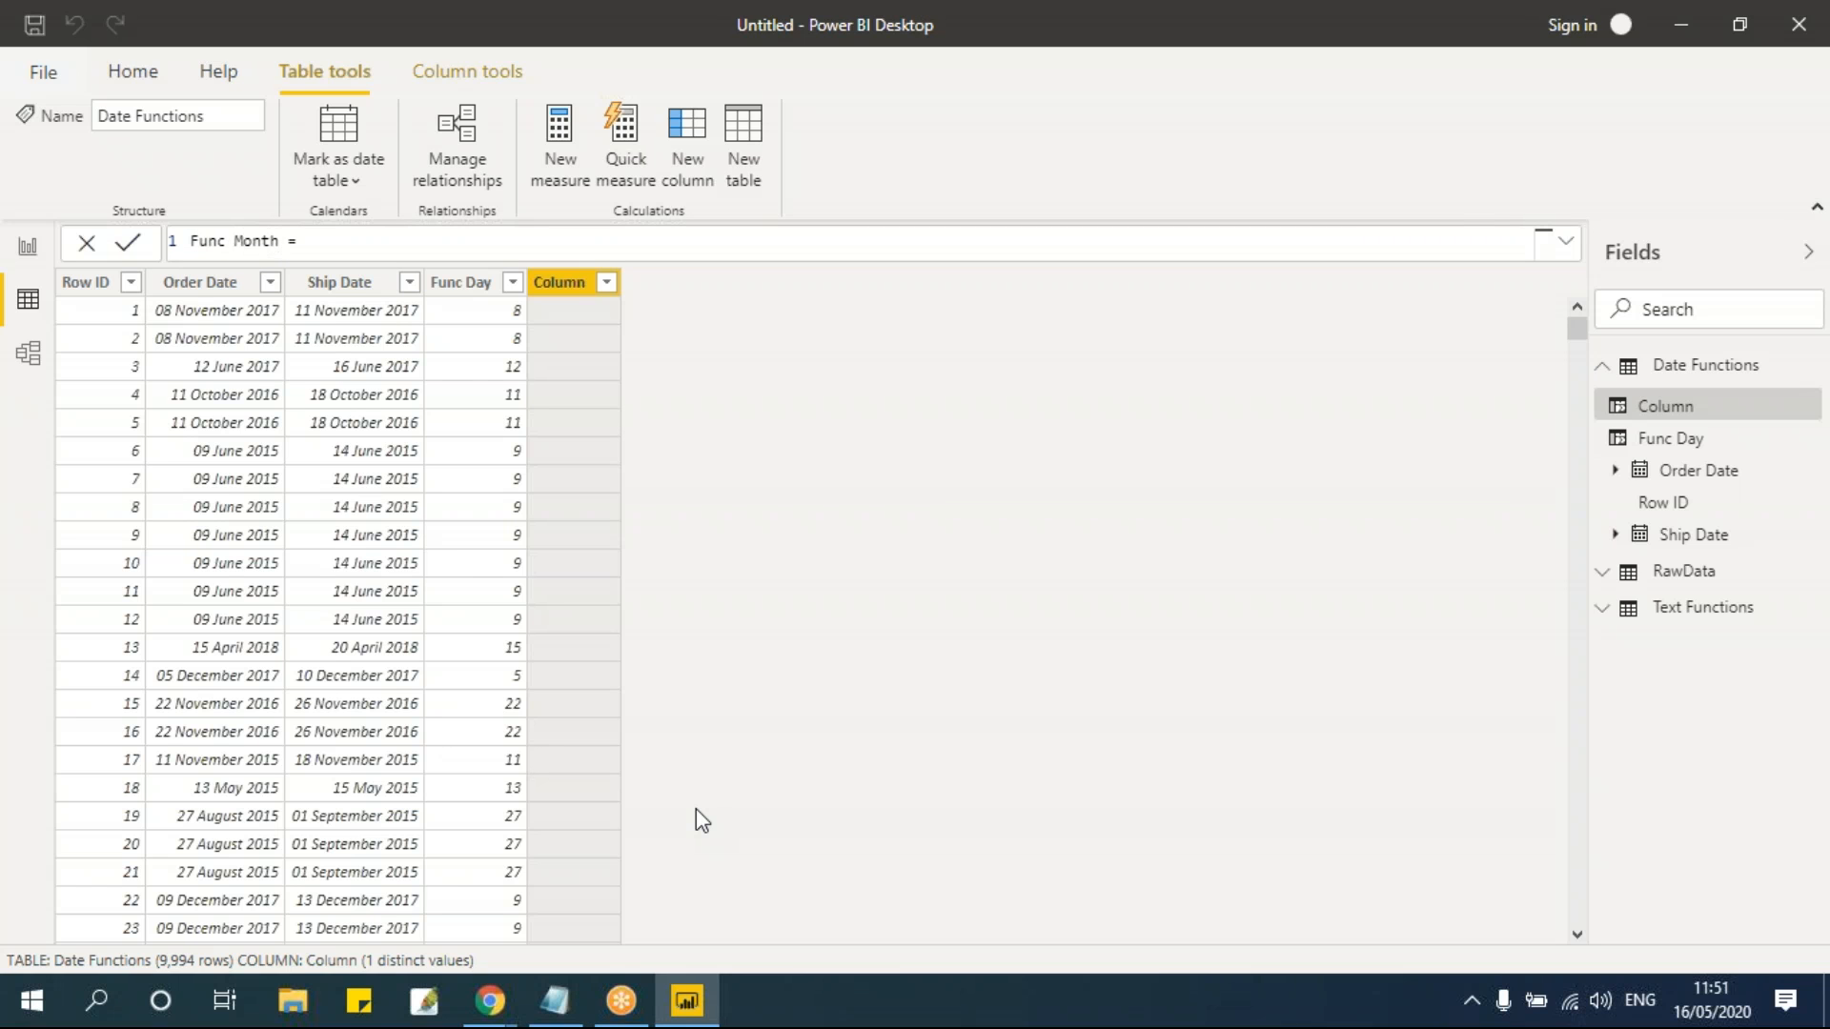
# Step: Define Func Month as MONTH('Date Functions'[Order Date]) and commit the formula
pyautogui.press('End')
pyautogui.write('month')
pyautogui.press('Tab')
pyautogui.write("ons'[Order")
pyautogui.press('Tab')
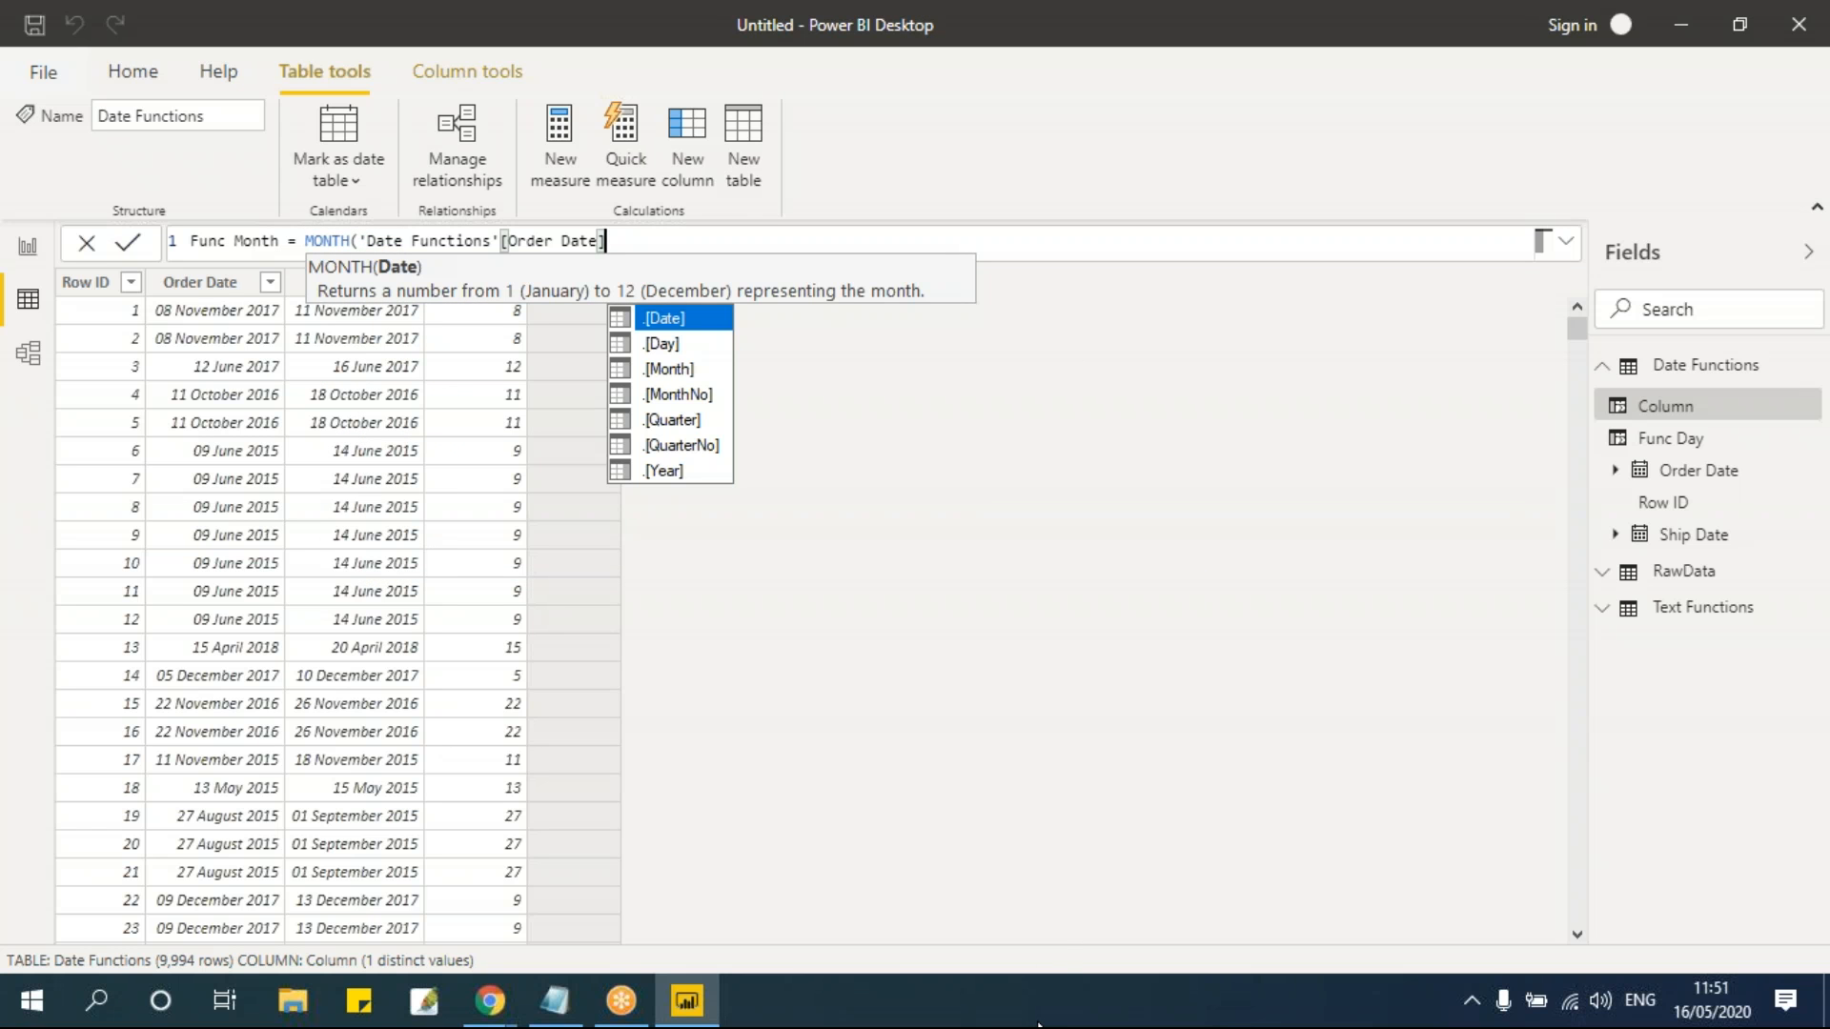
pyautogui.write(')')
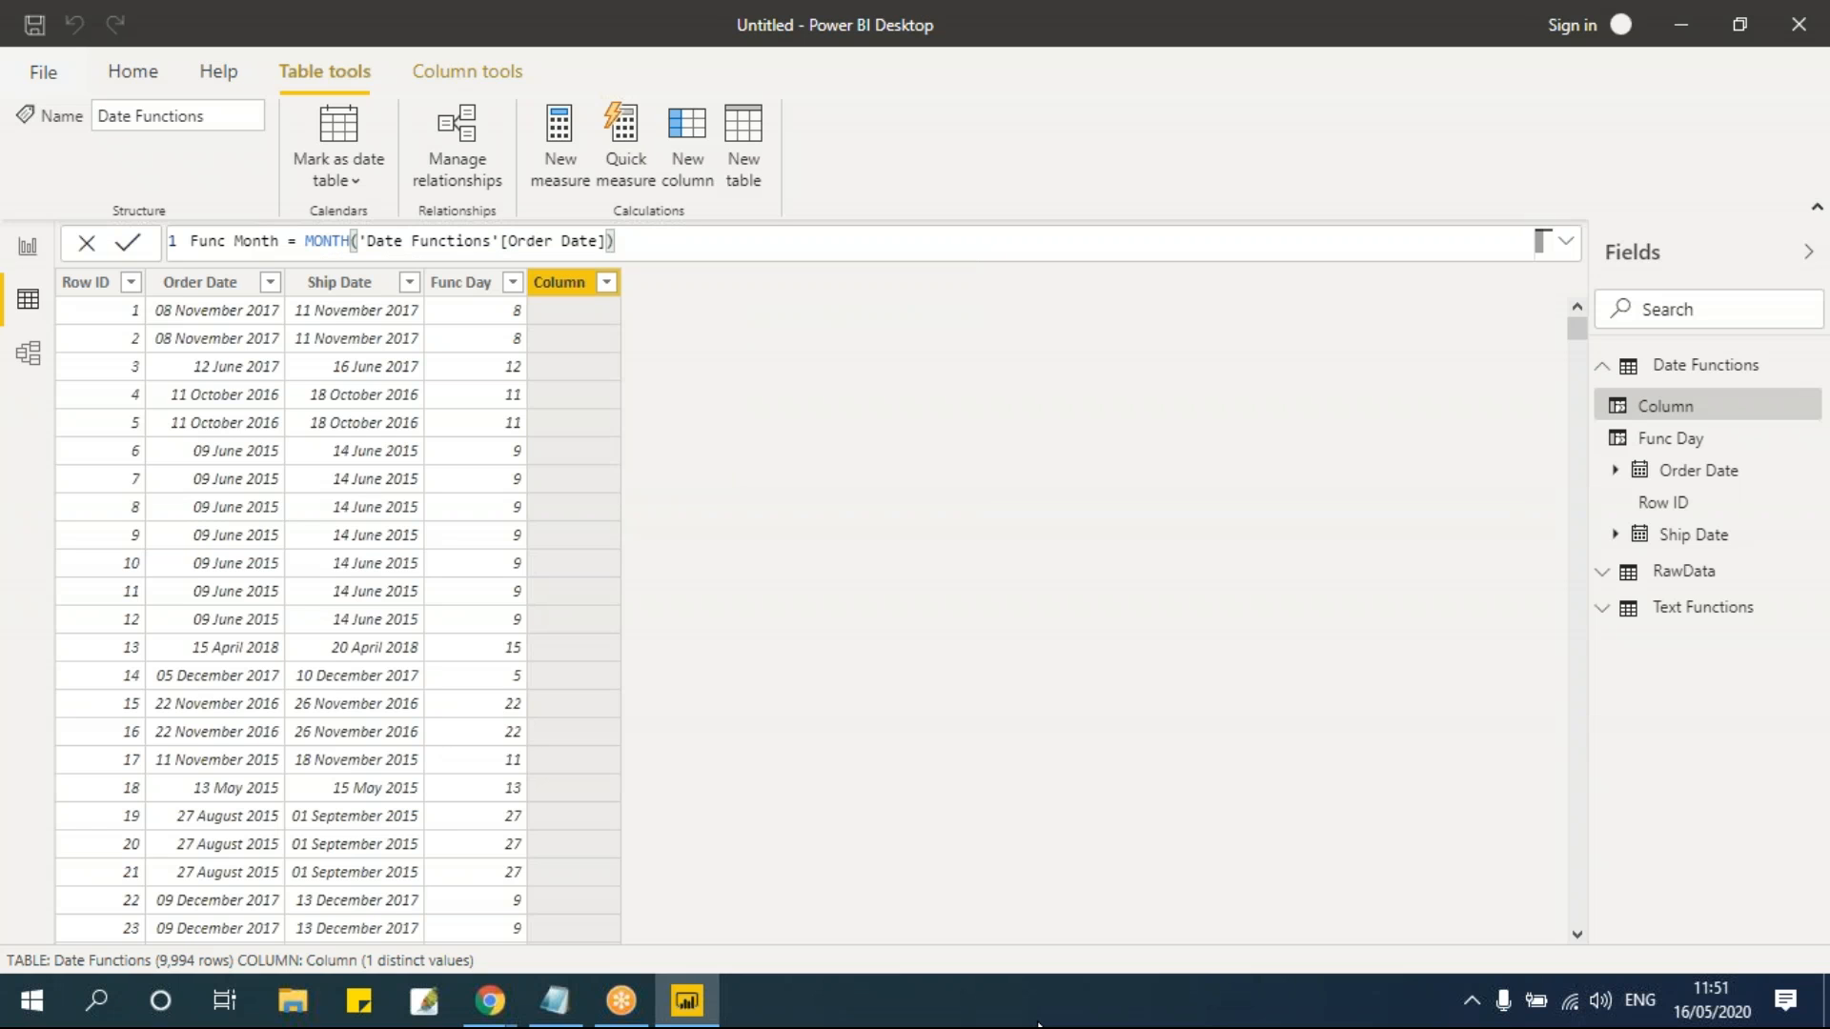
pyautogui.press('Return')
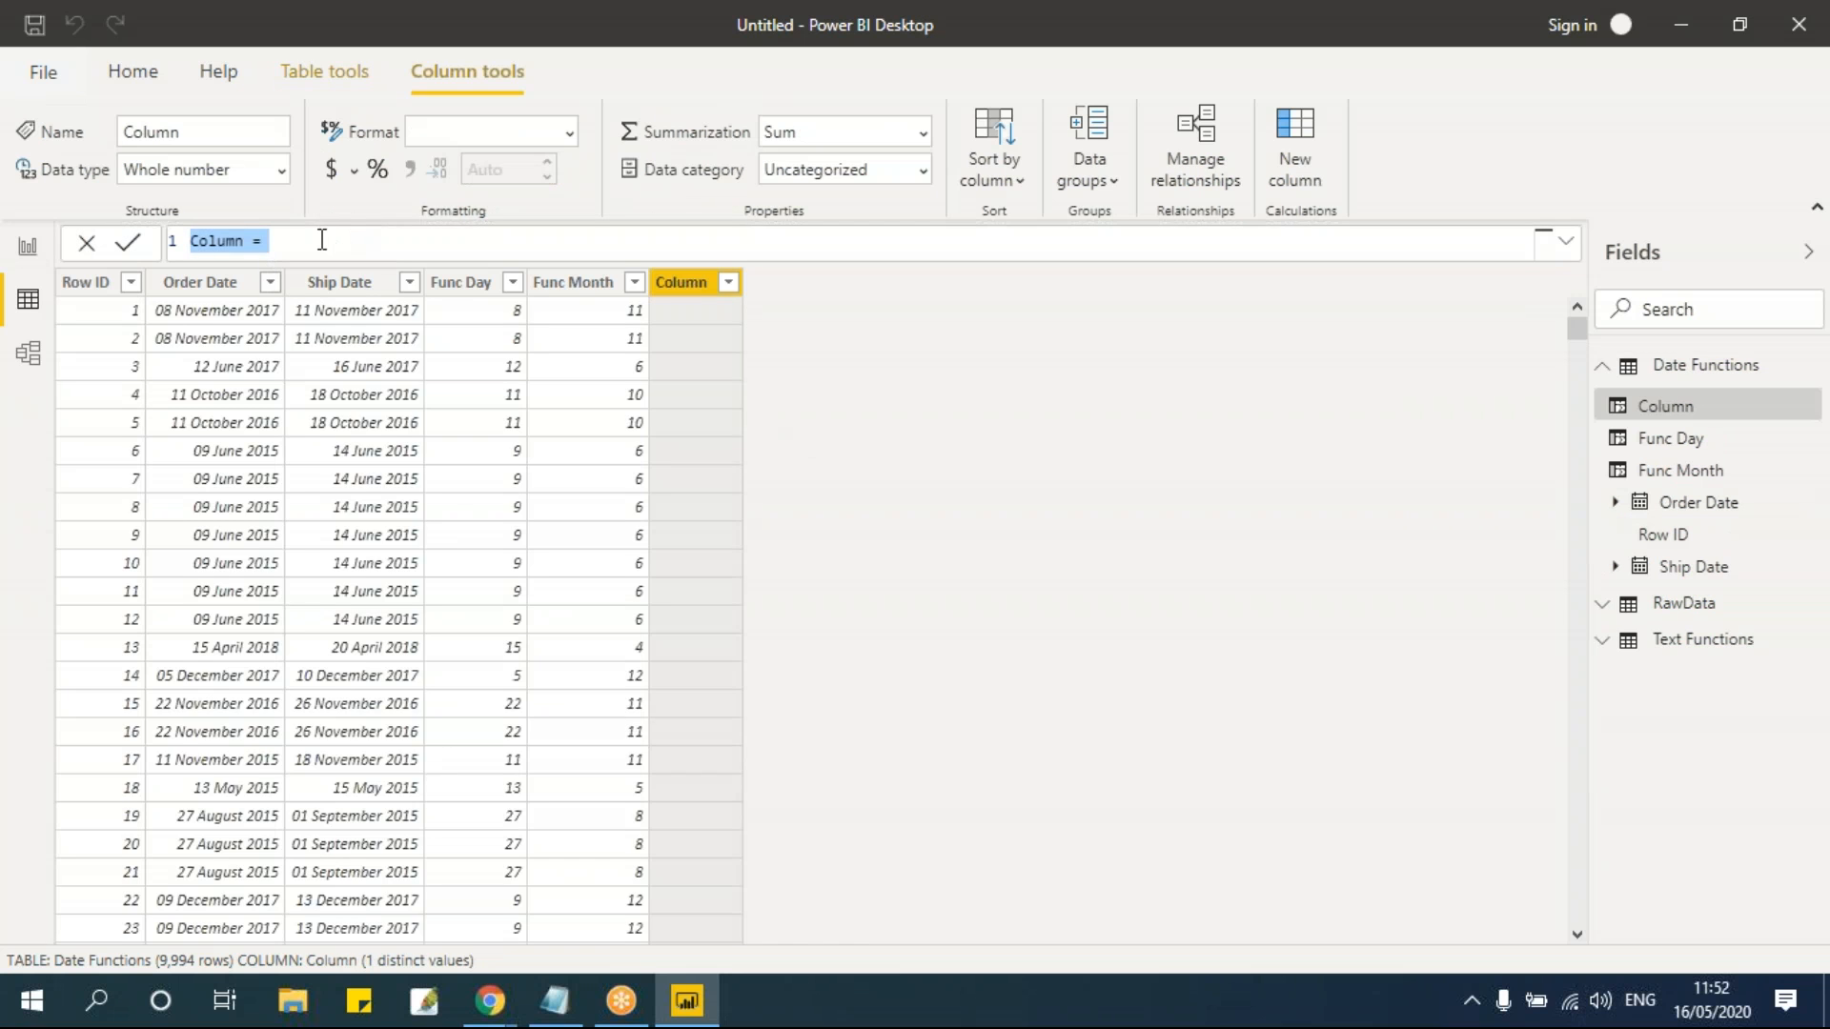
# Step: Name the next new calculated column in the Date Functions table Func Year
pyautogui.moveTo(250, 242); pyautogui.dragTo(191, 241)
pyautogui.press('BackSpace')
pyautogui.write('func')
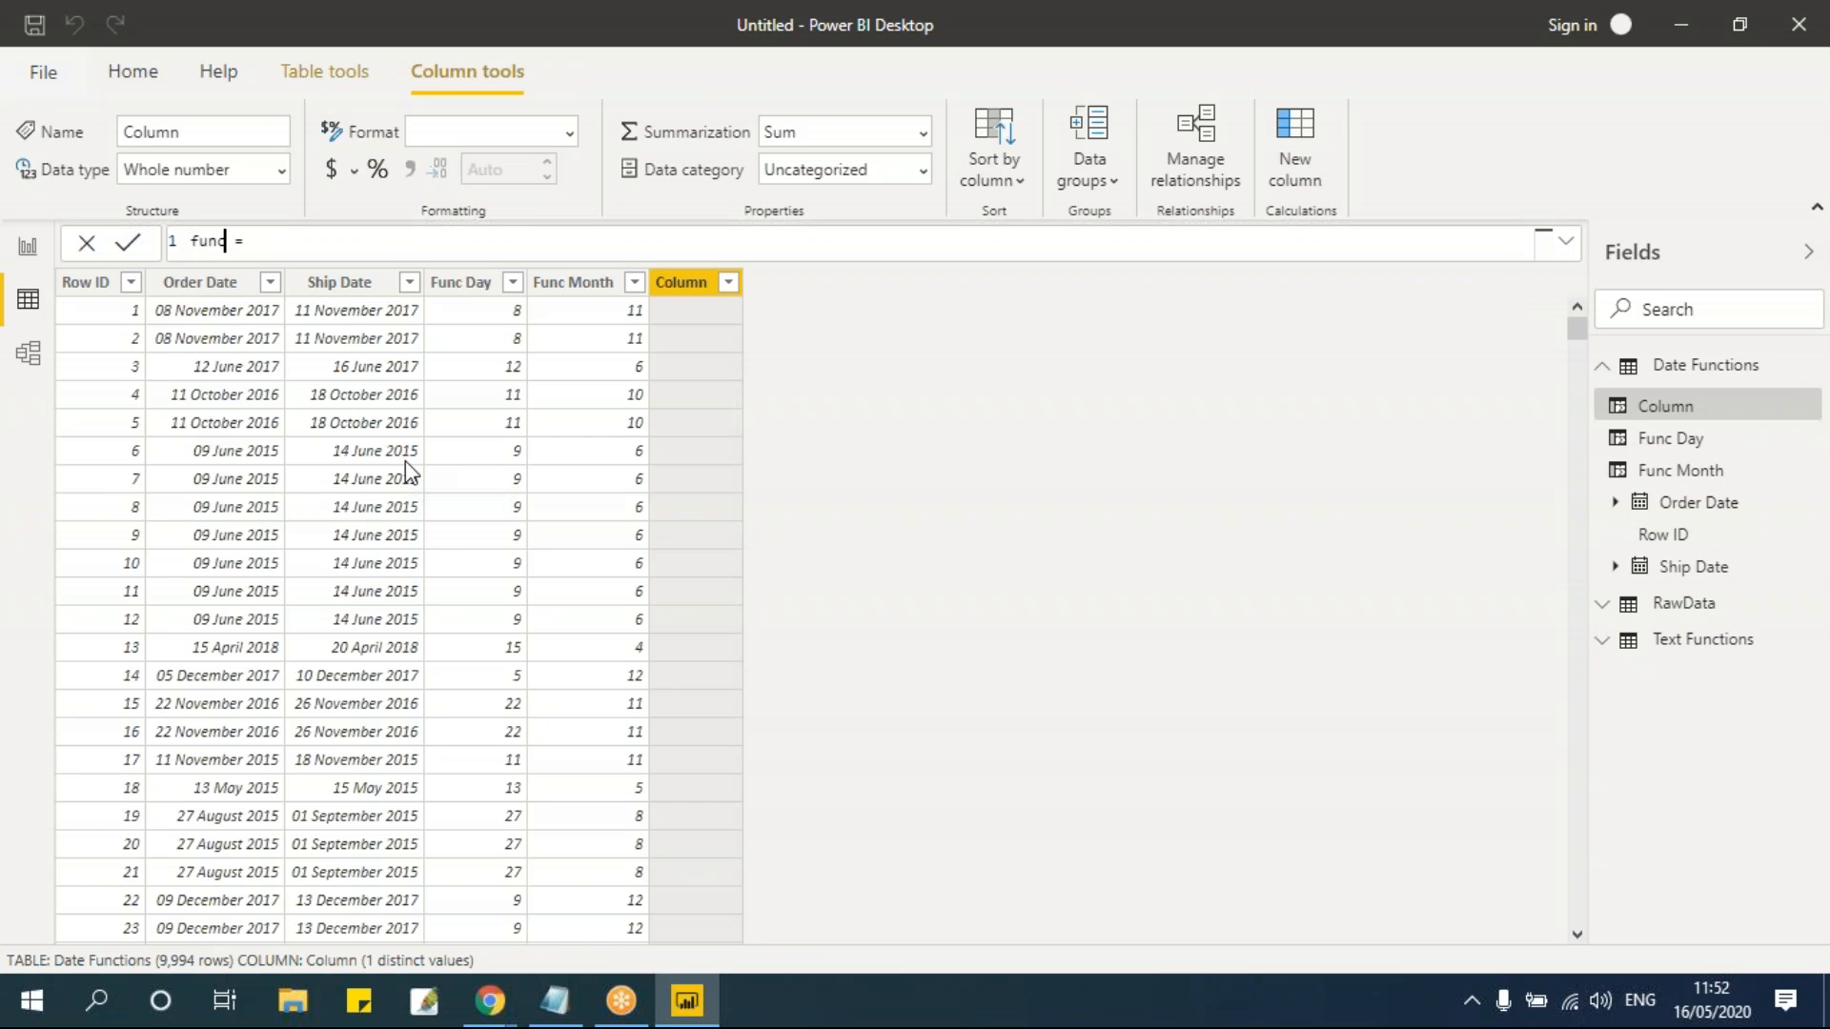
pyautogui.press('BackSpace')
pyautogui.press('BackSpace')
pyautogui.press('BackSpace')
pyautogui.press('BackSpace')
pyautogui.write('FUnc')
pyautogui.press('BackSpace')
pyautogui.press('BackSpace')
pyautogui.press('BackSpace')
pyautogui.write('unc Year')
# Step: Define Func Year as YEAR('Date Functions'[Order Date]) and commit the formula
pyautogui.click(328, 240)
pyautogui.write('year')
pyautogui.press('Tab')
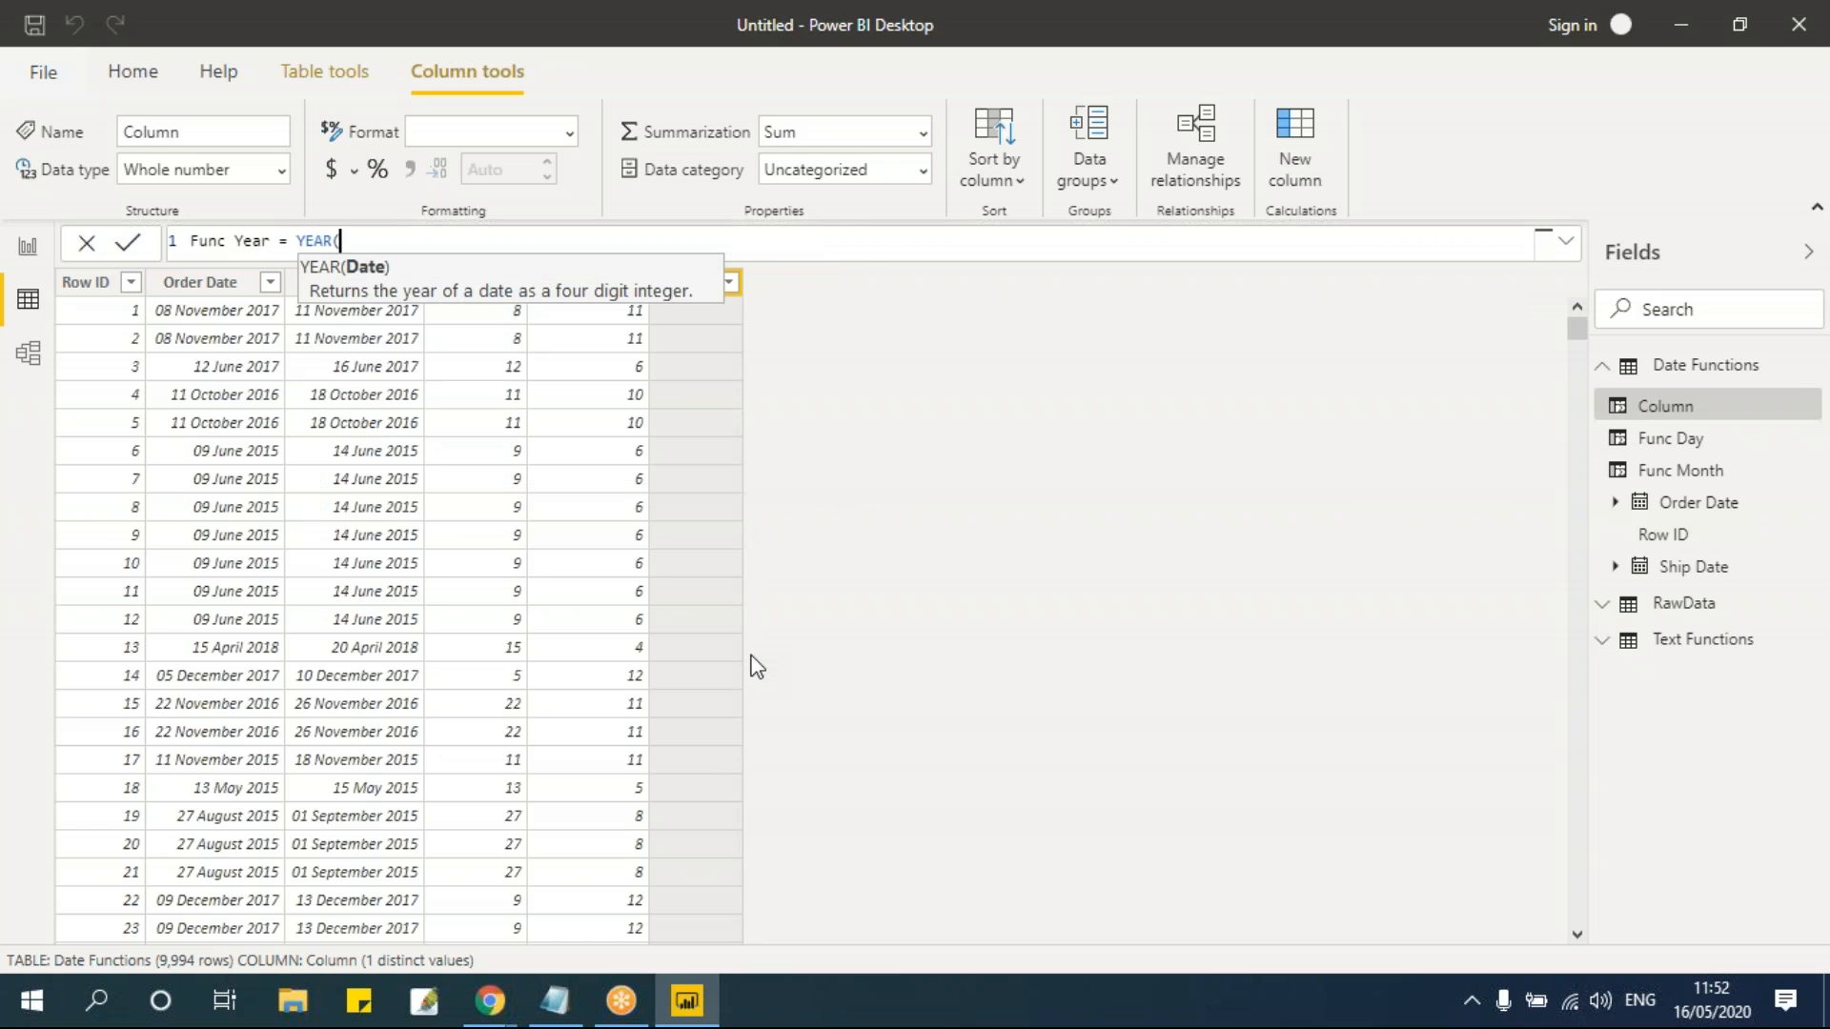
pyautogui.write('order')
pyautogui.press('Tab')
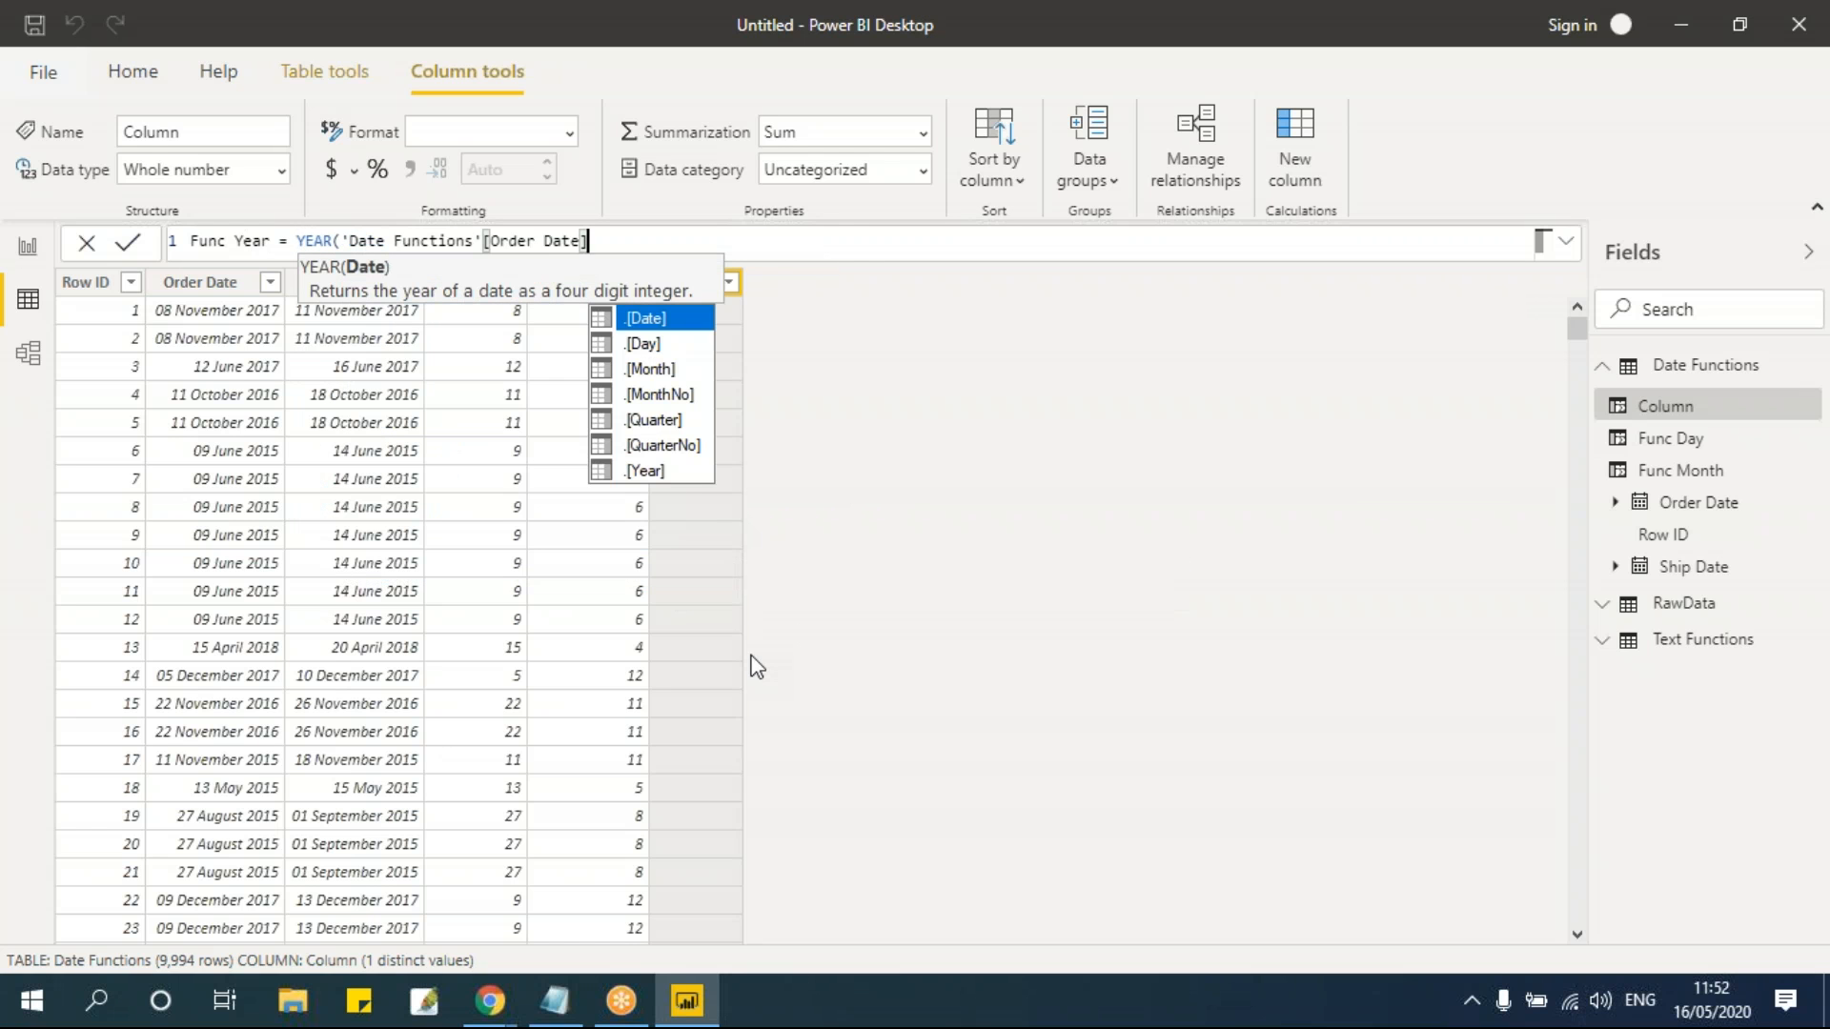
pyautogui.write(')')
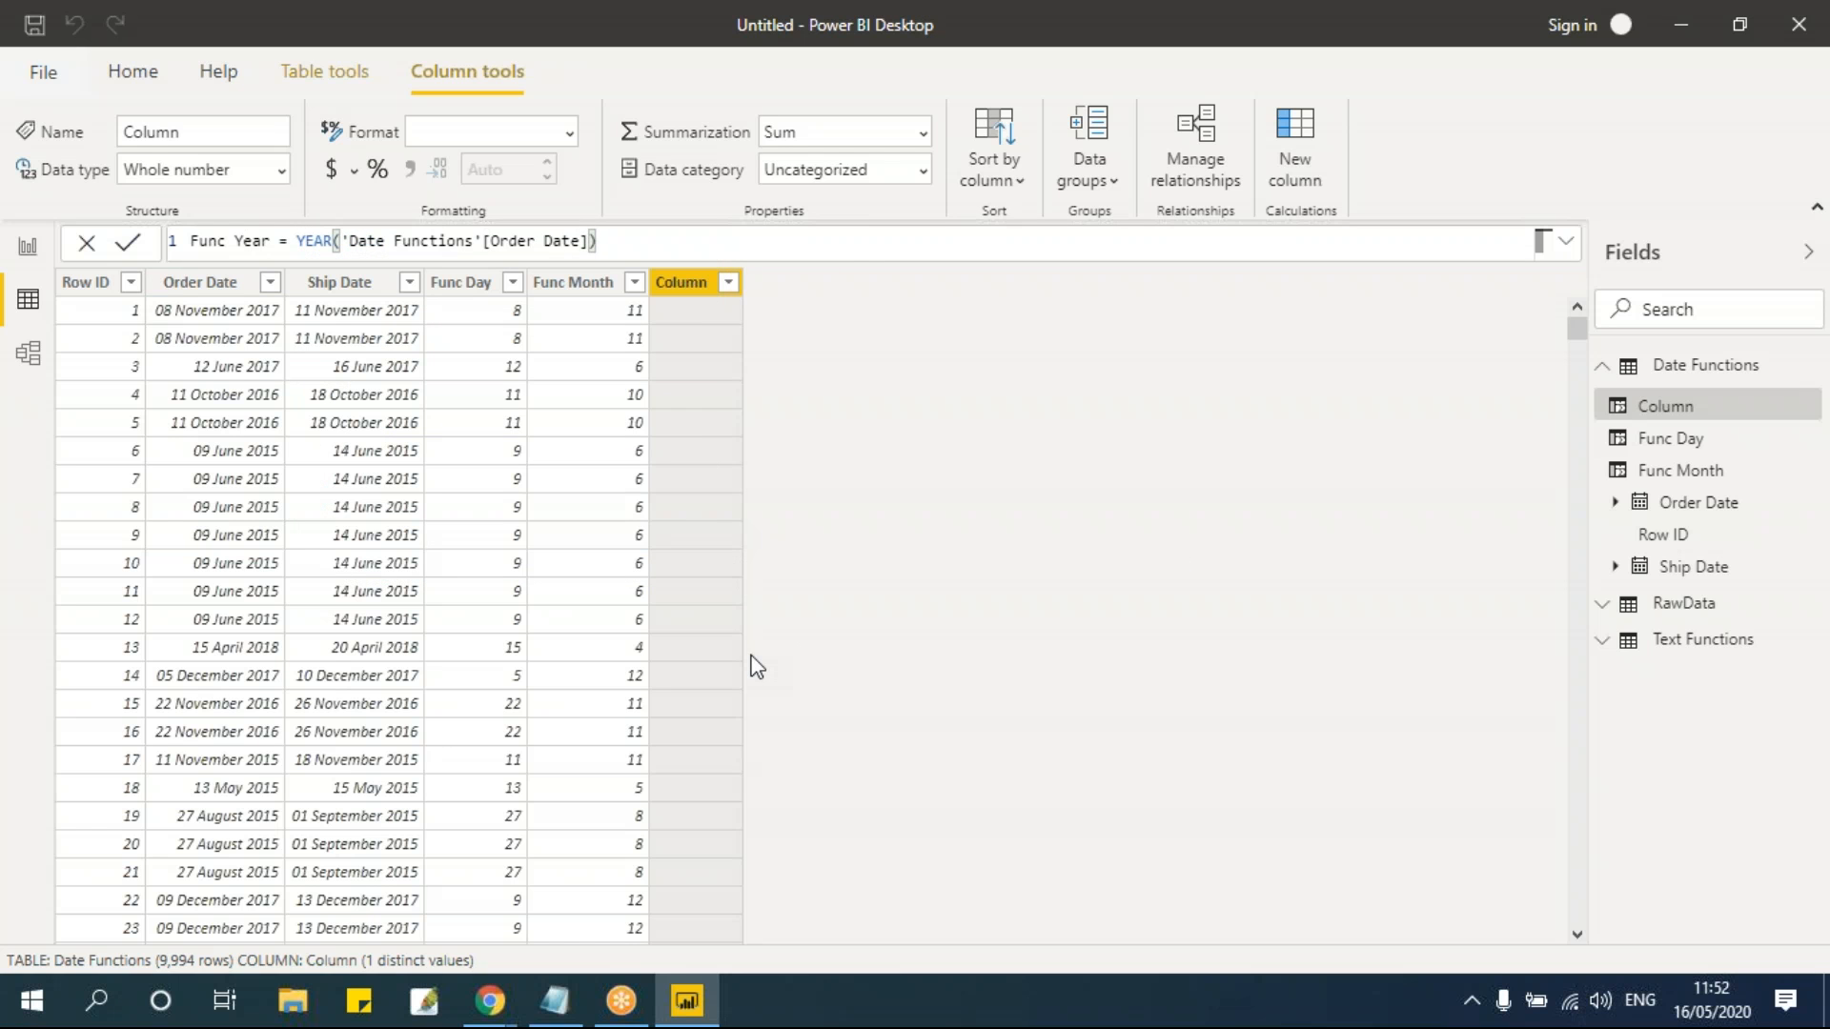
pyautogui.press('Return')
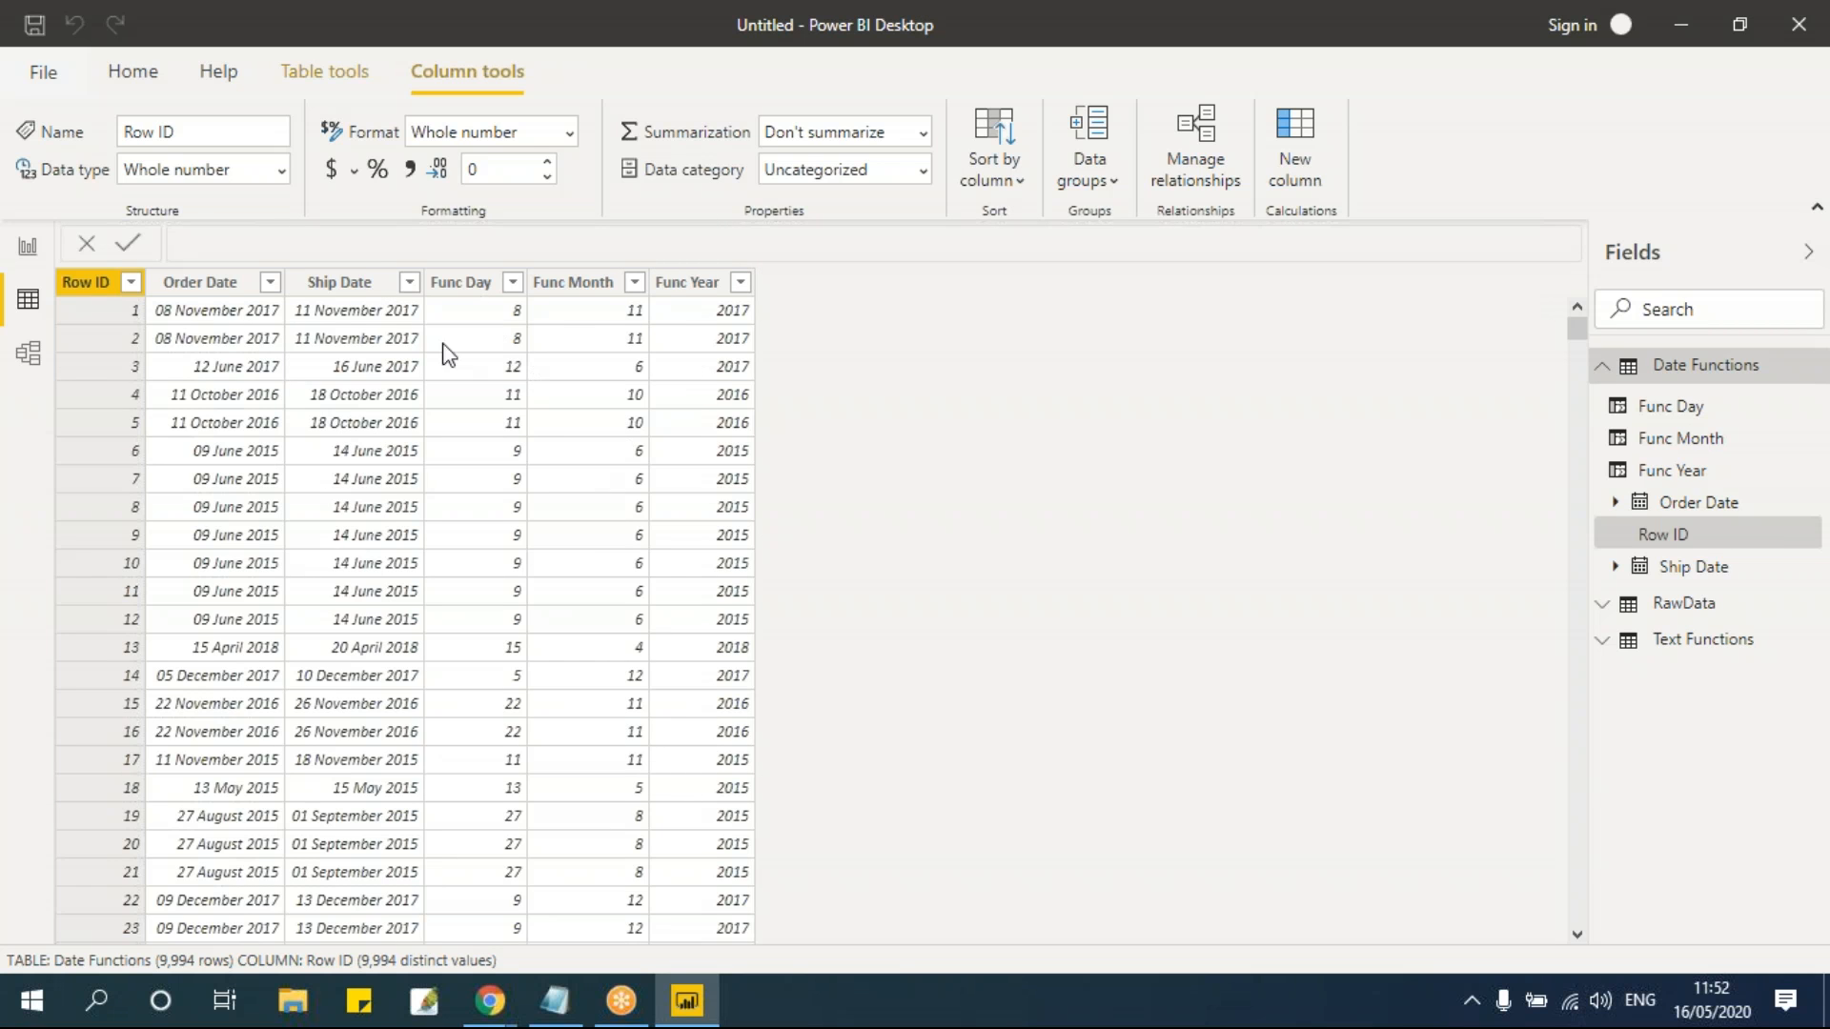
# Step: Check the date function formulas in the Notepad notes and return to Power BI Desktop
pyautogui.click(554, 1001)
pyautogui.click(328, 568)
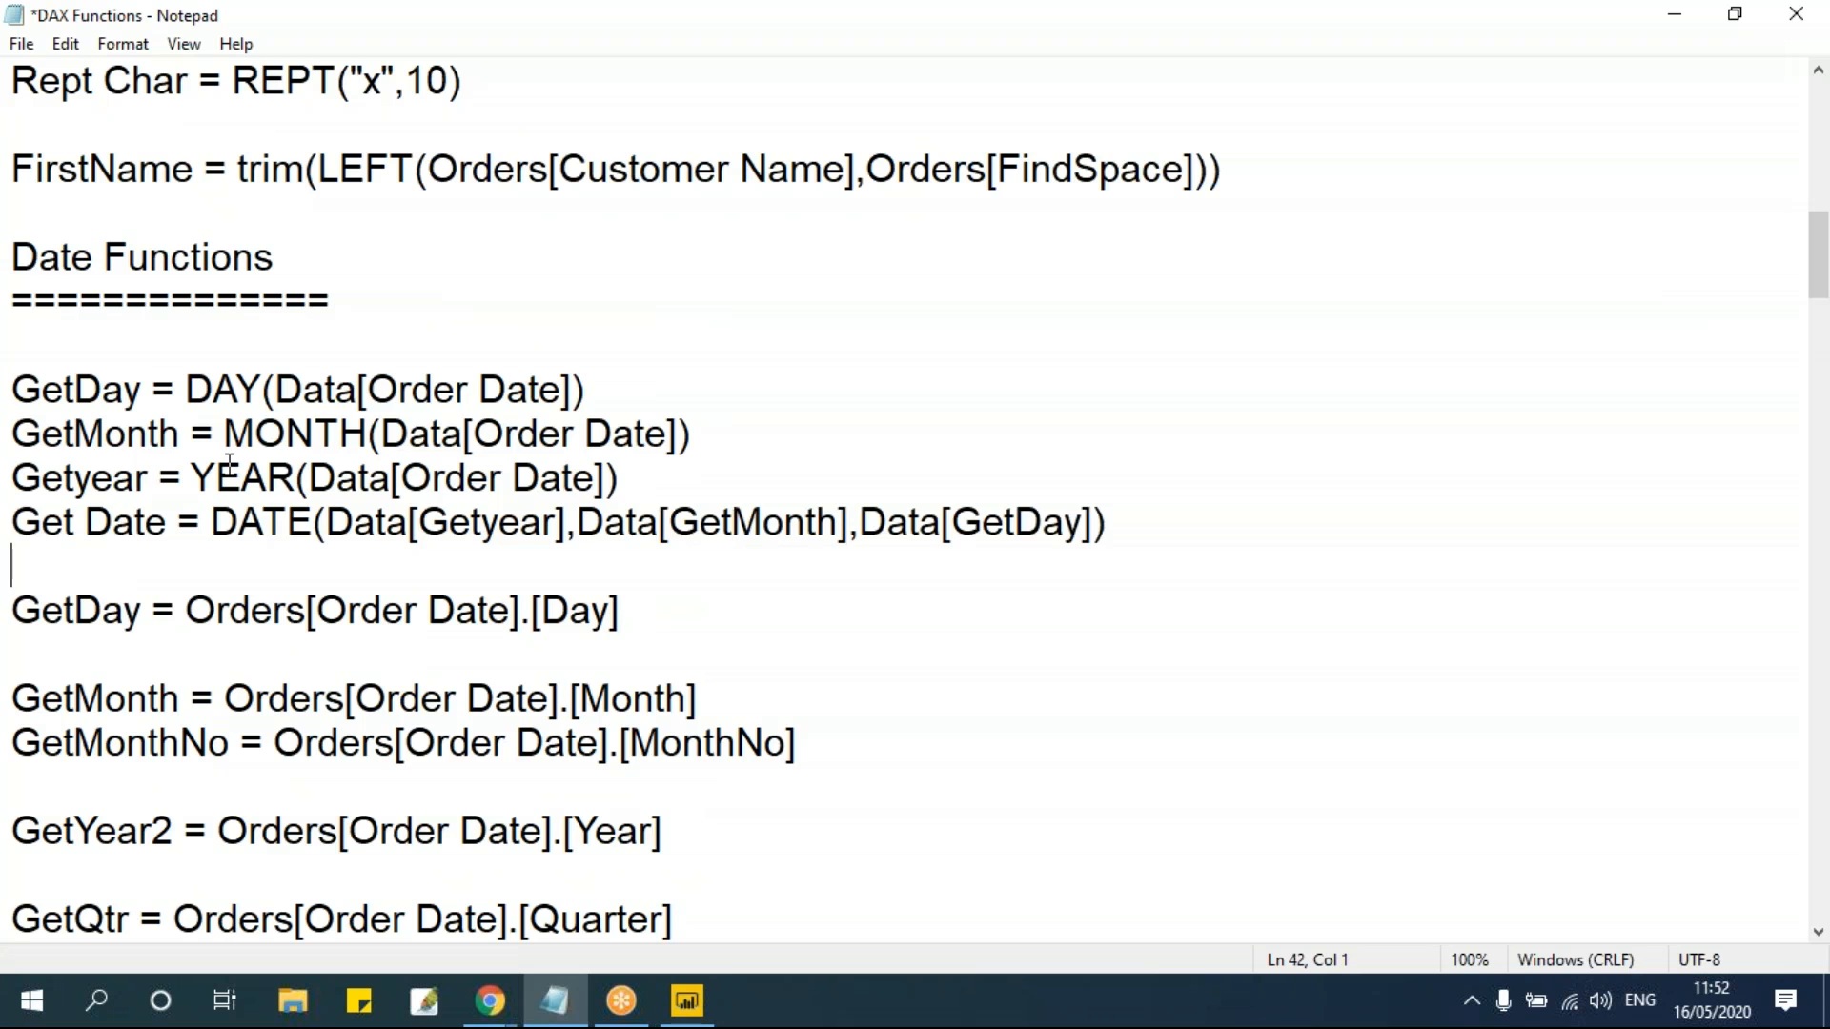
pyautogui.click(686, 1001)
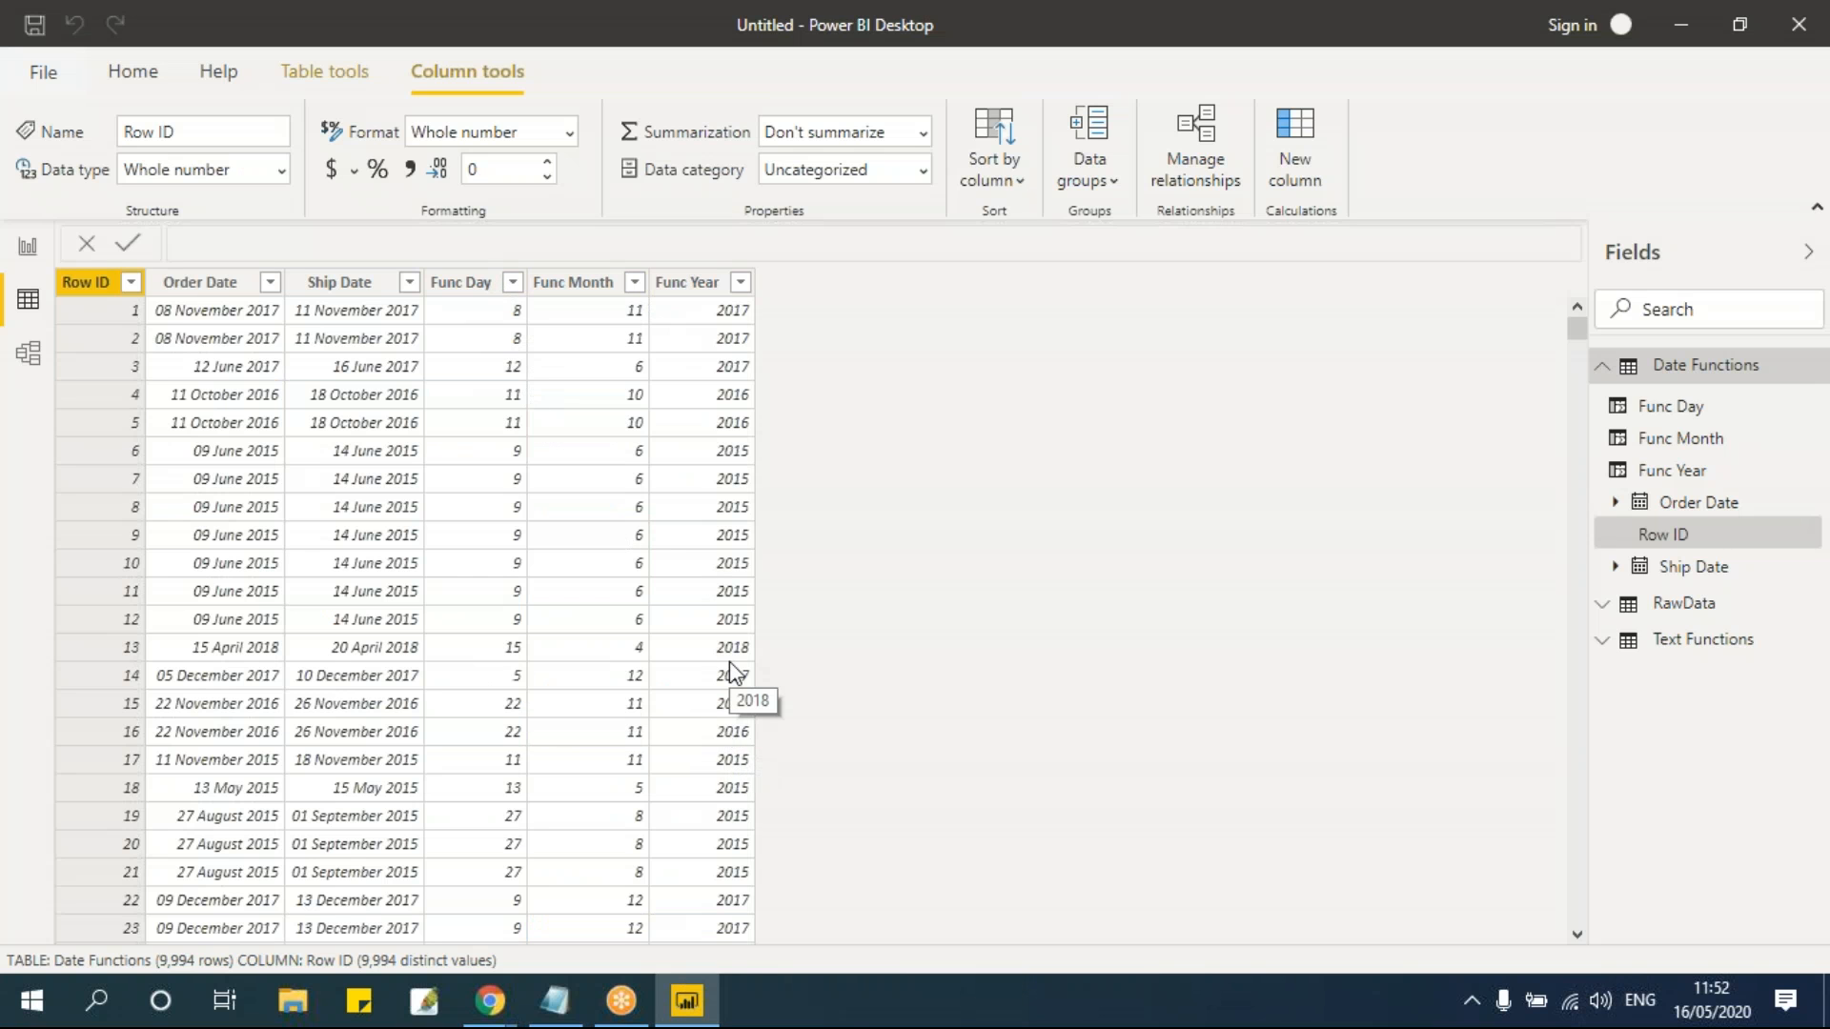
# Step: Add a calculated column to the Date Functions table and name it Func Date in its formula
pyautogui.click(334, 71)
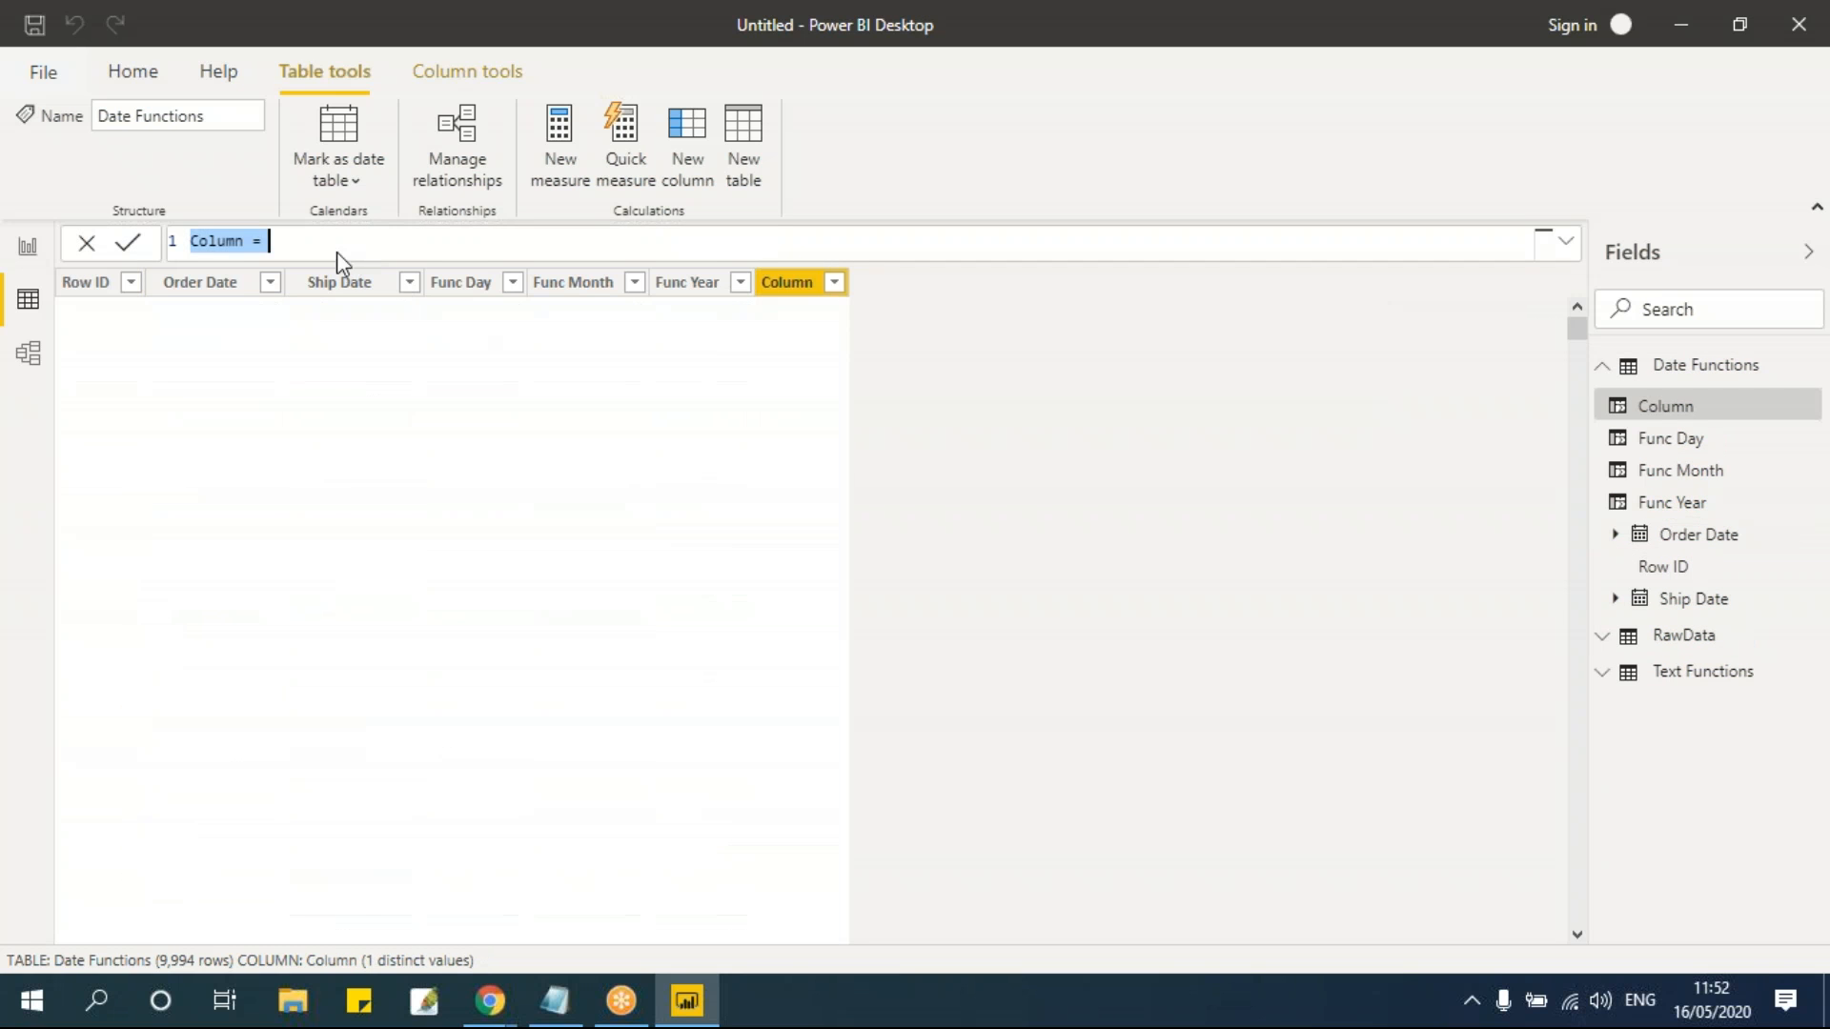
pyautogui.click(266, 243)
pyautogui.click(248, 245)
pyautogui.press('BackSpace')
pyautogui.press('BackSpace')
pyautogui.press('BackSpace')
pyautogui.press('BackSpace')
pyautogui.press('BackSpace')
pyautogui.press('BackSpace')
pyautogui.write('Func Dat')
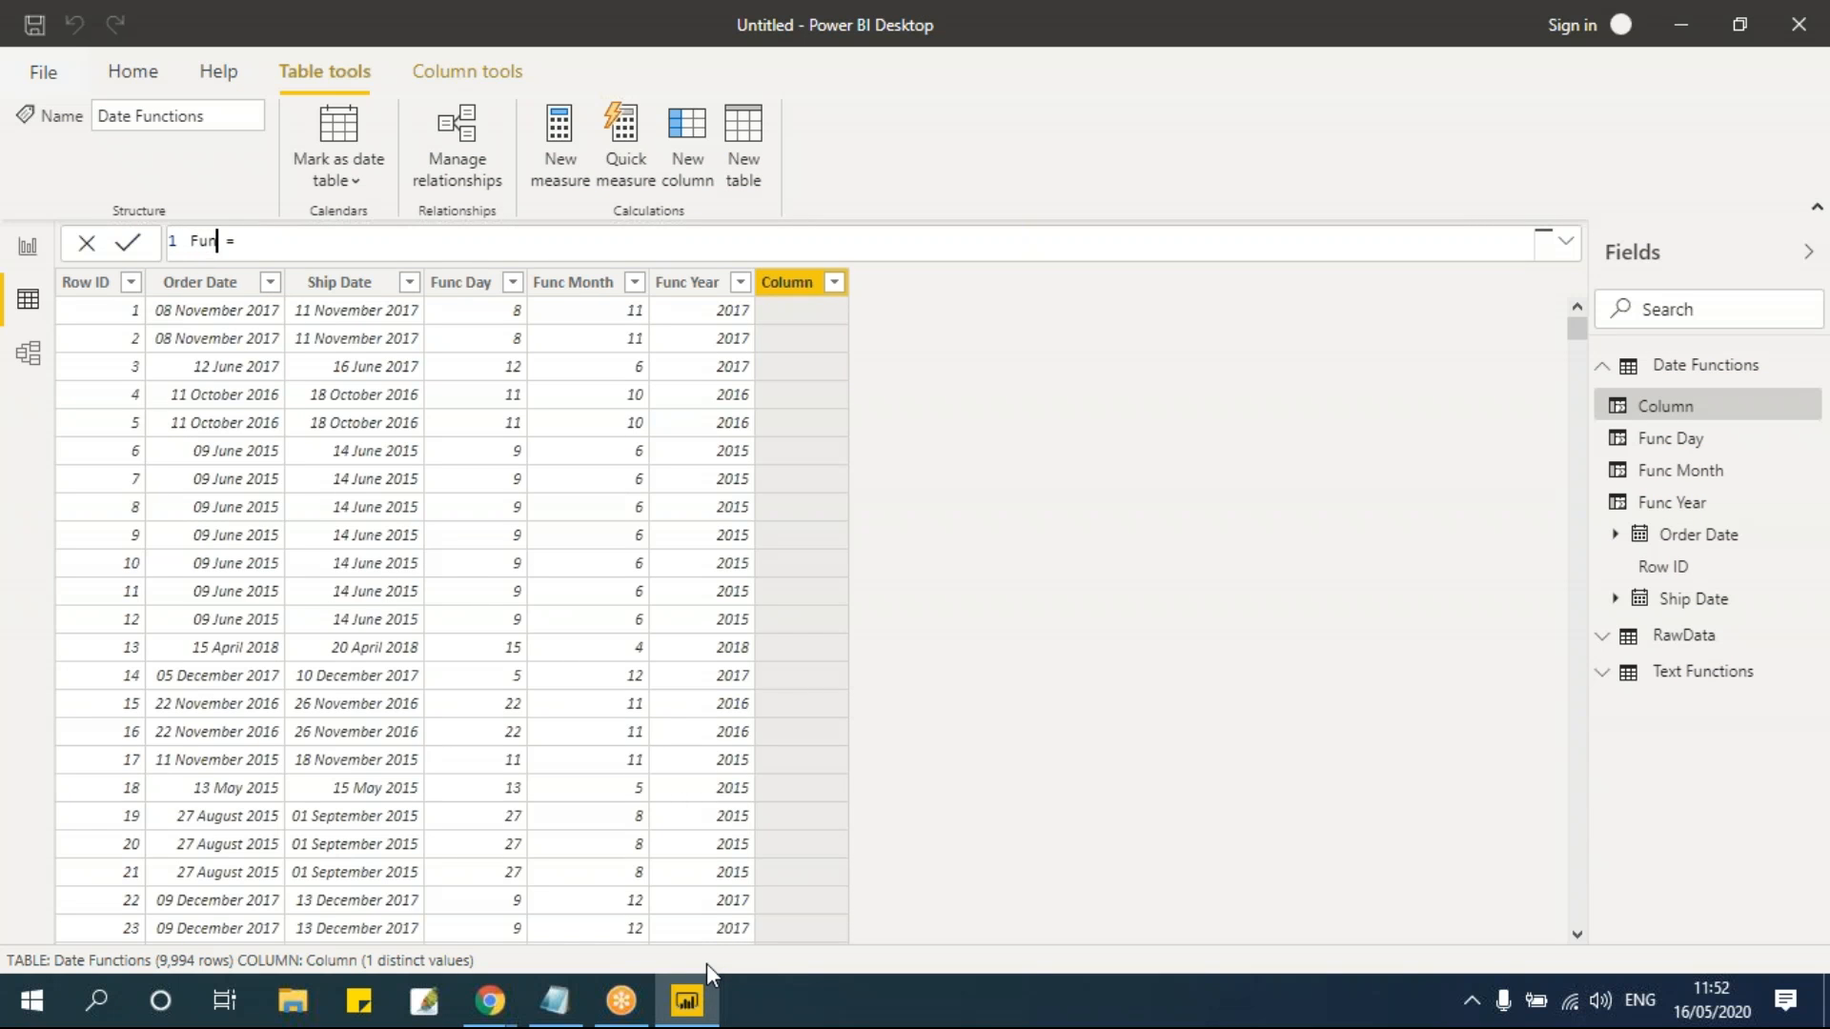
pyautogui.write('e')
# Step: Start the Func Date formula with the DATE function, using Func Year and Func Month as its year and month arguments
pyautogui.click(499, 247)
pyautogui.write('DATE(')
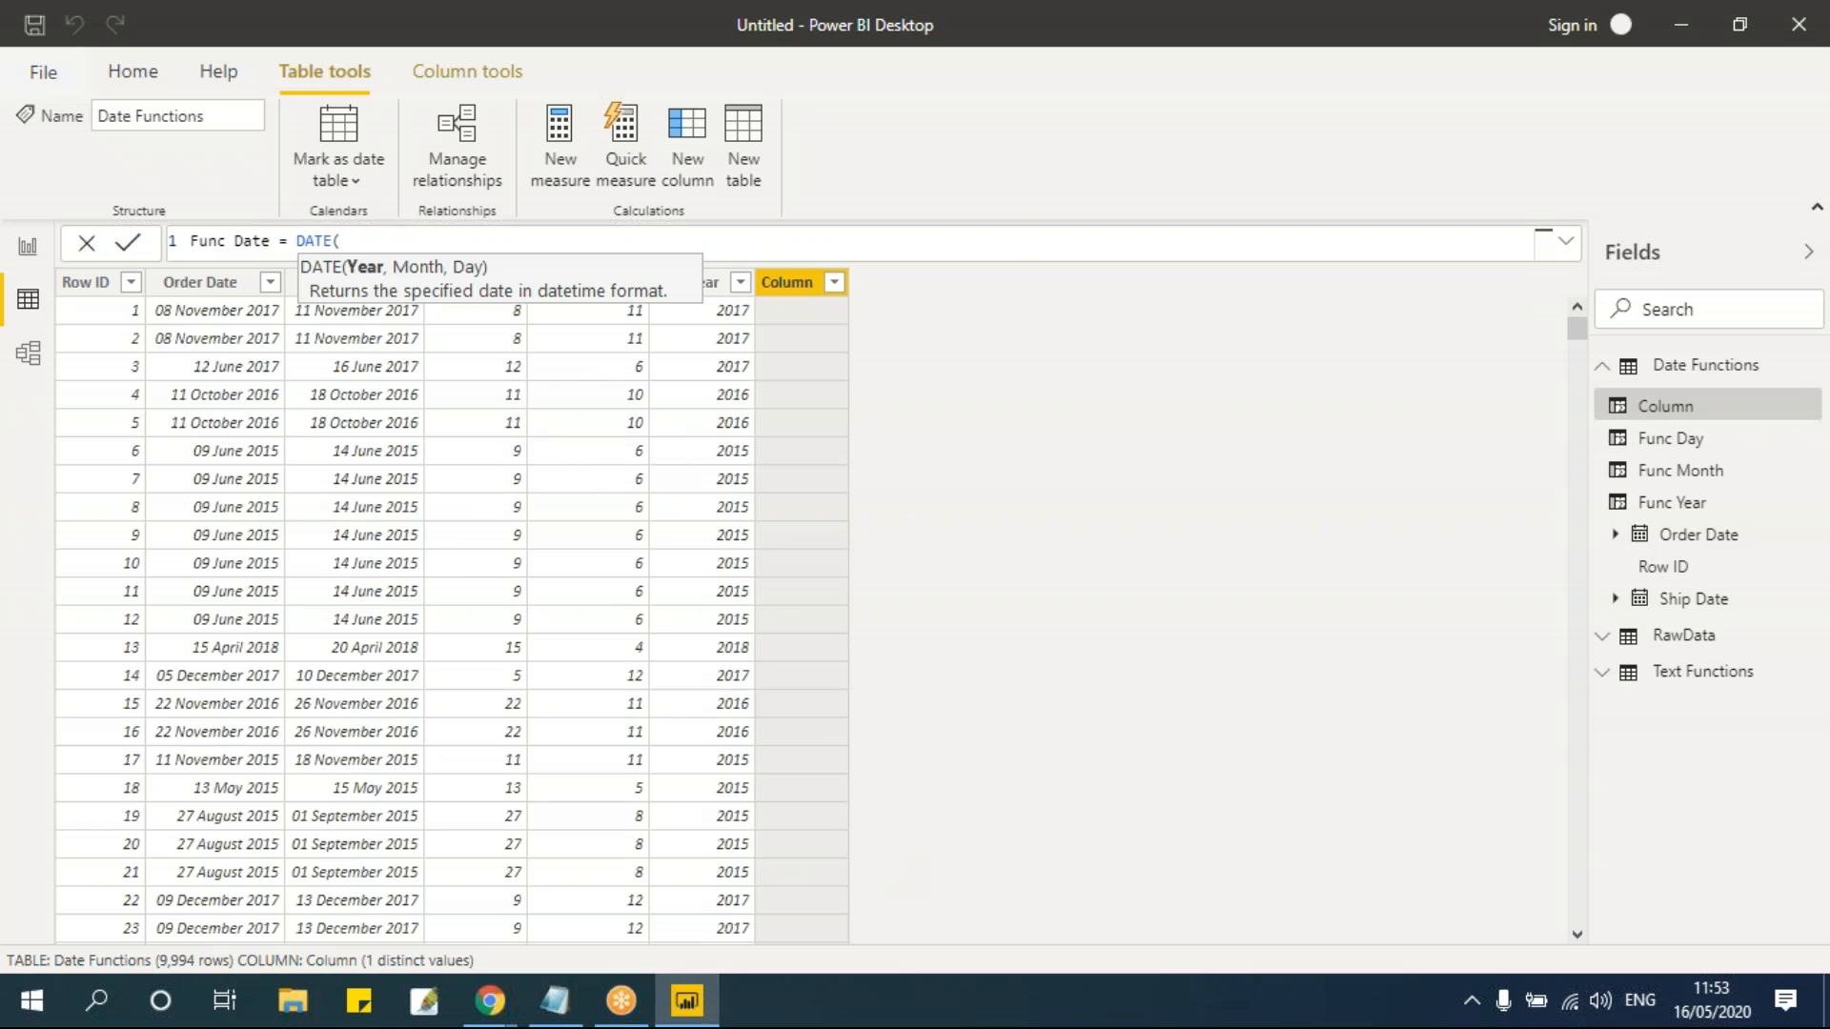
pyautogui.write('un')
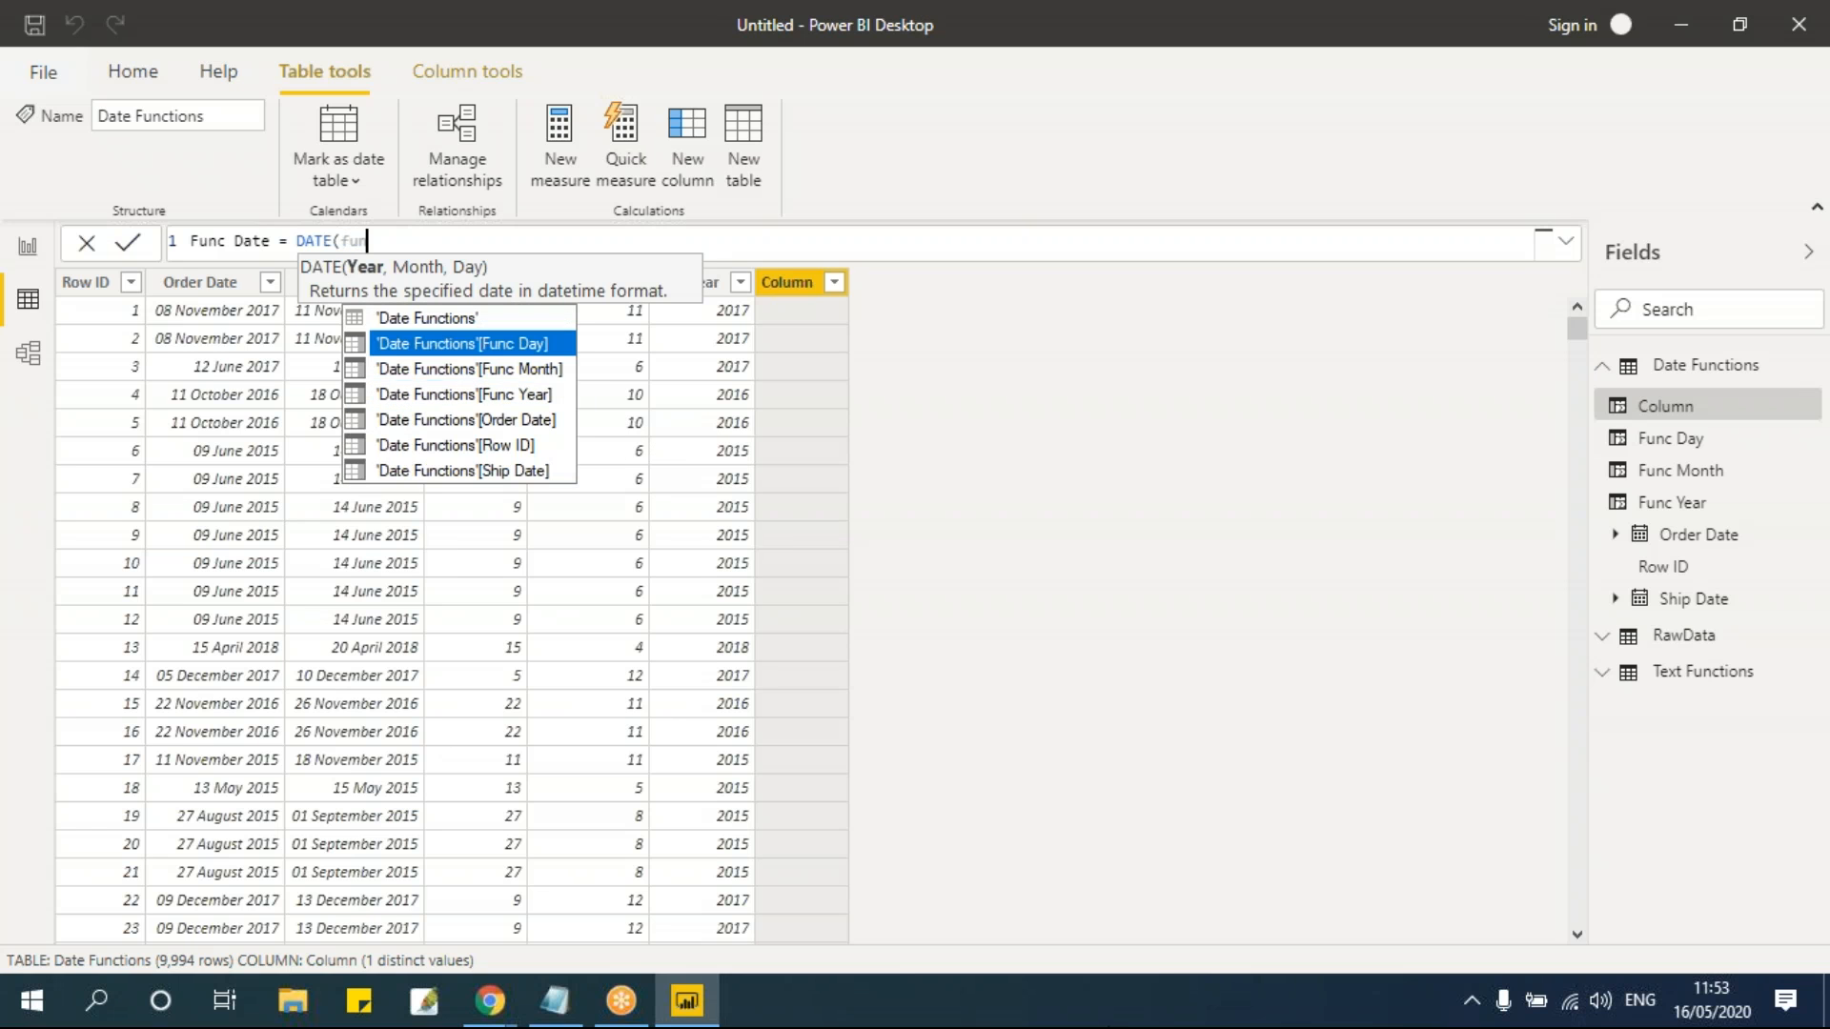
pyautogui.press('Down')
pyautogui.press('Down')
pyautogui.press('Tab')
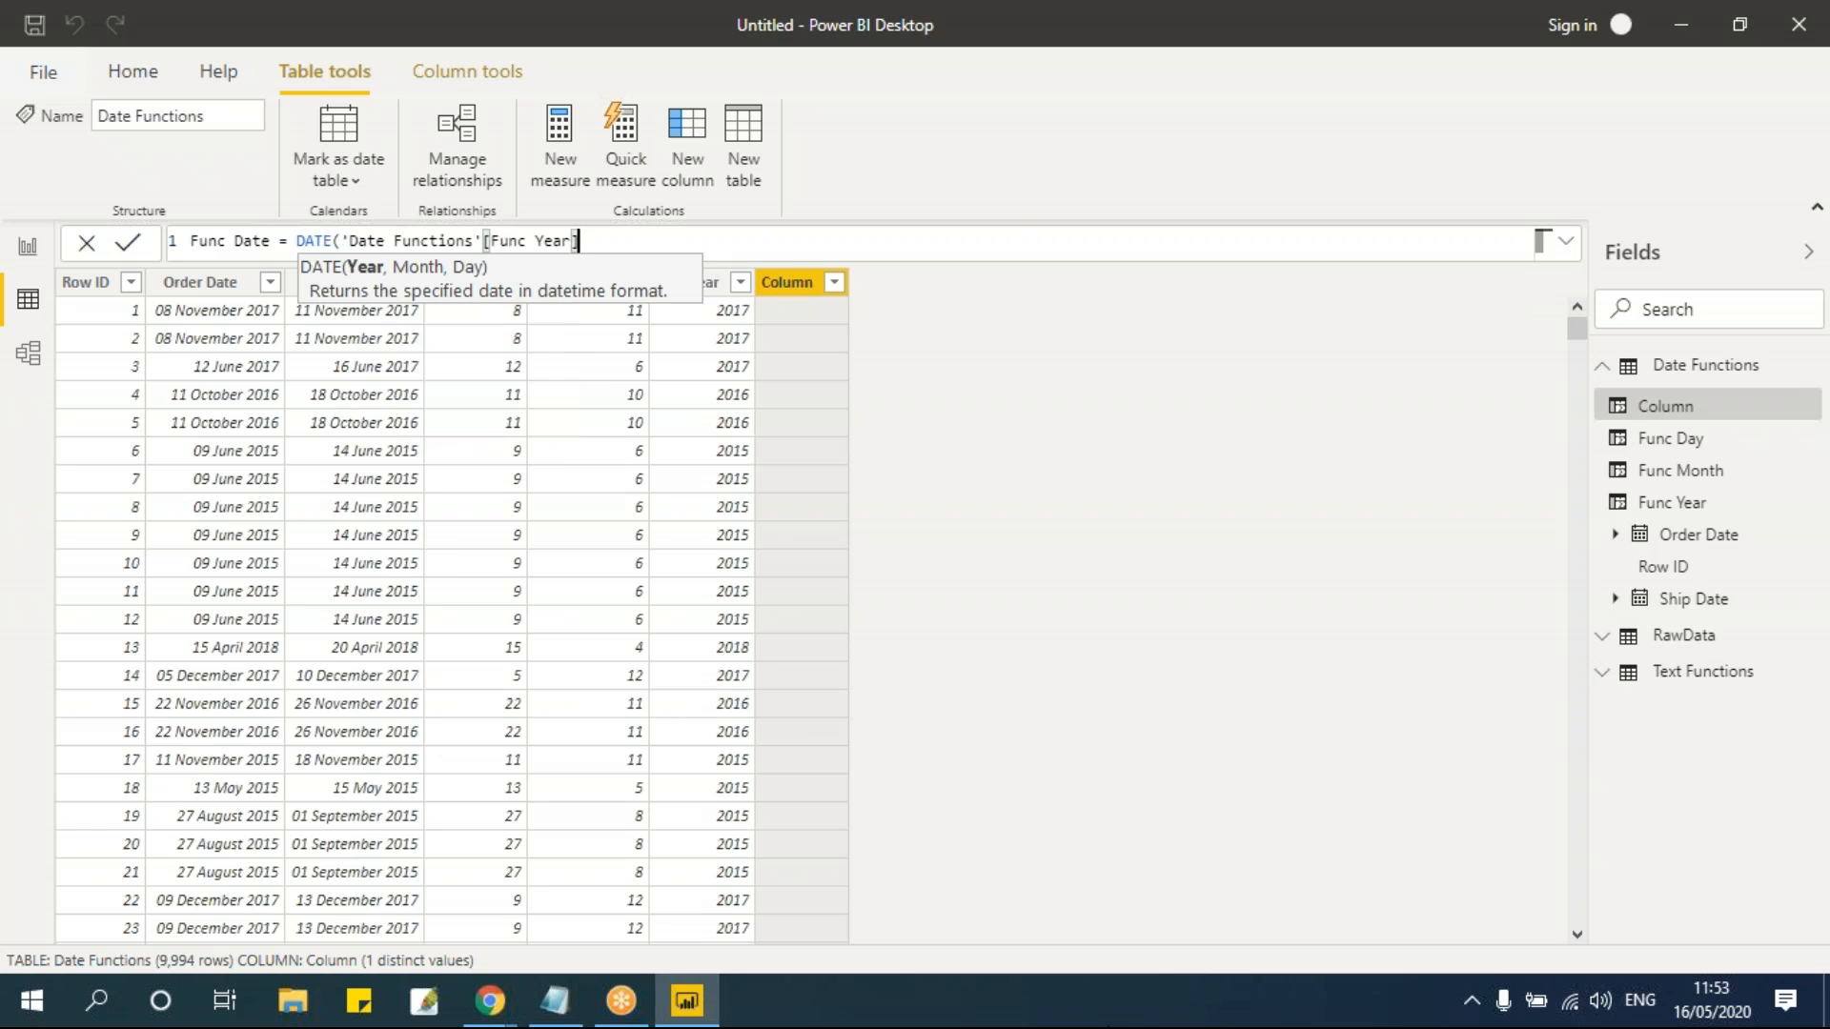
pyautogui.write(',fun')
pyautogui.press('Down')
pyautogui.press('Down')
pyautogui.press('Up')
pyautogui.press('Tab')
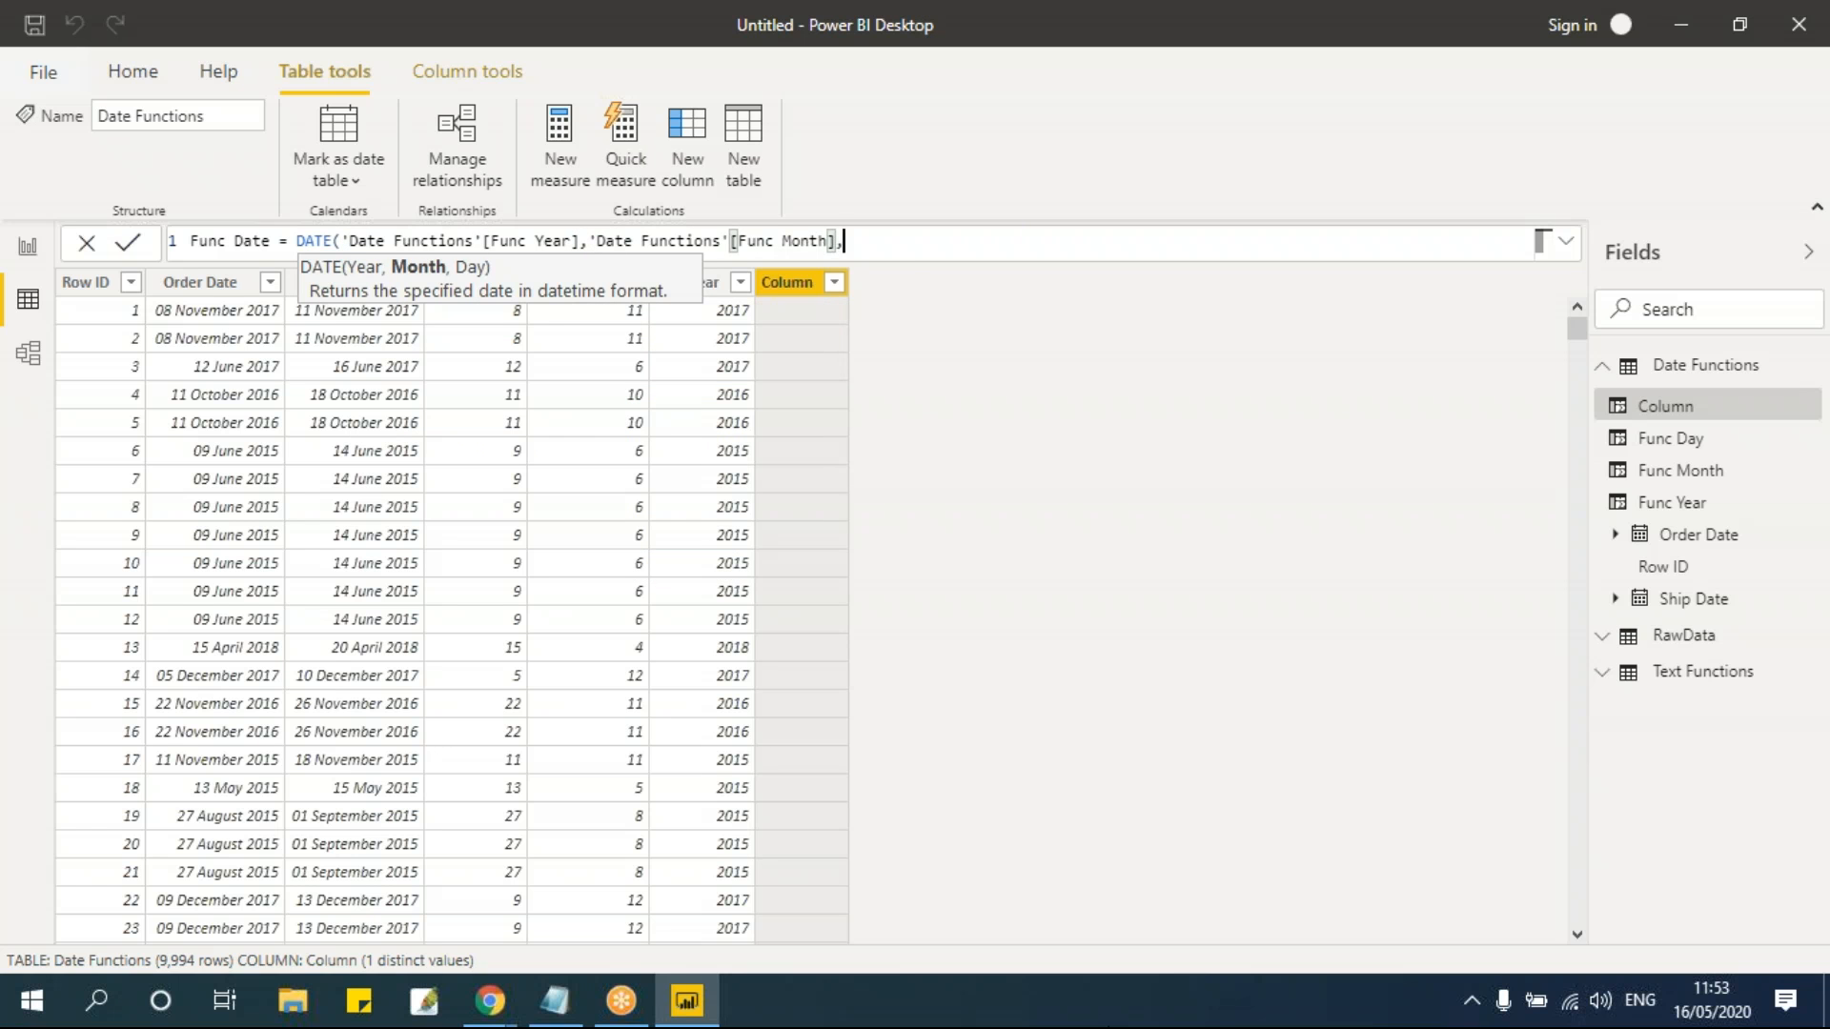
# Step: Add Func Day as the day argument of the DATE function, close the formula and commit it
pyautogui.write(',fun')
pyautogui.press('Down')
pyautogui.press('Down')
pyautogui.press('Down')
pyautogui.press('Up')
pyautogui.press('Up')
pyautogui.press('Up')
pyautogui.press('Tab')
pyautogui.write(')')
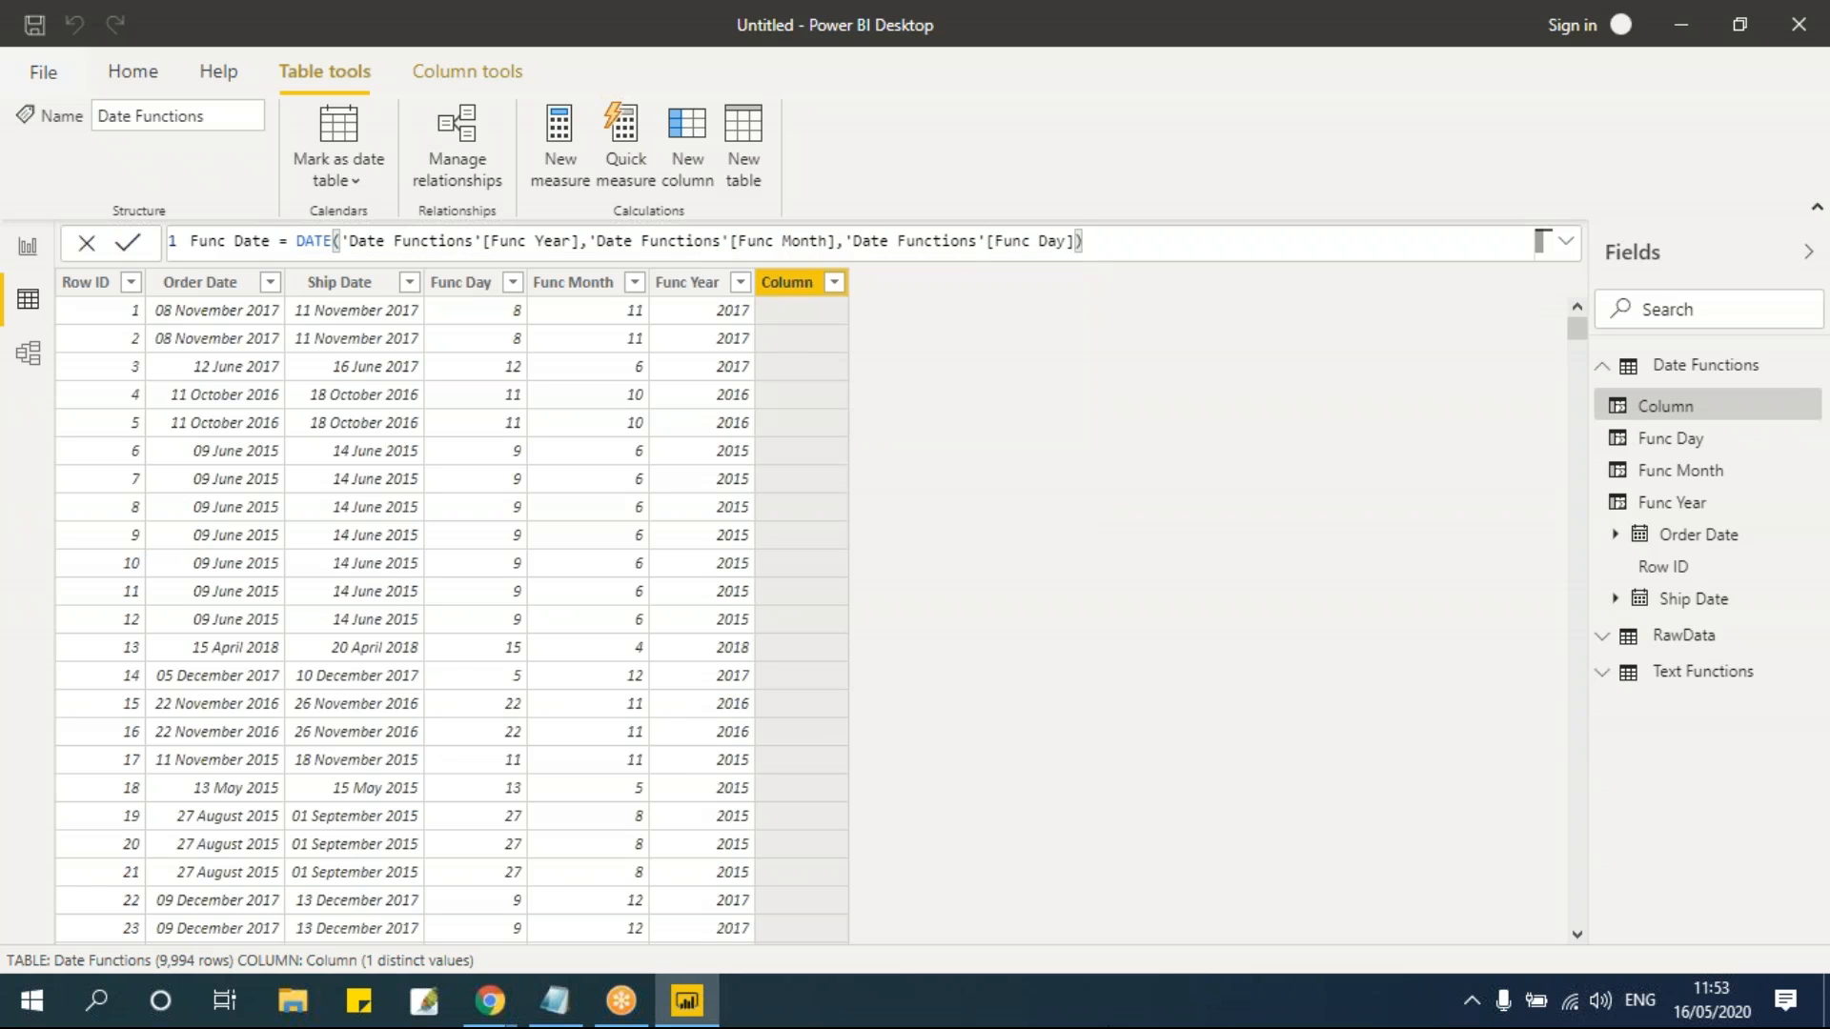
pyautogui.press('Return')
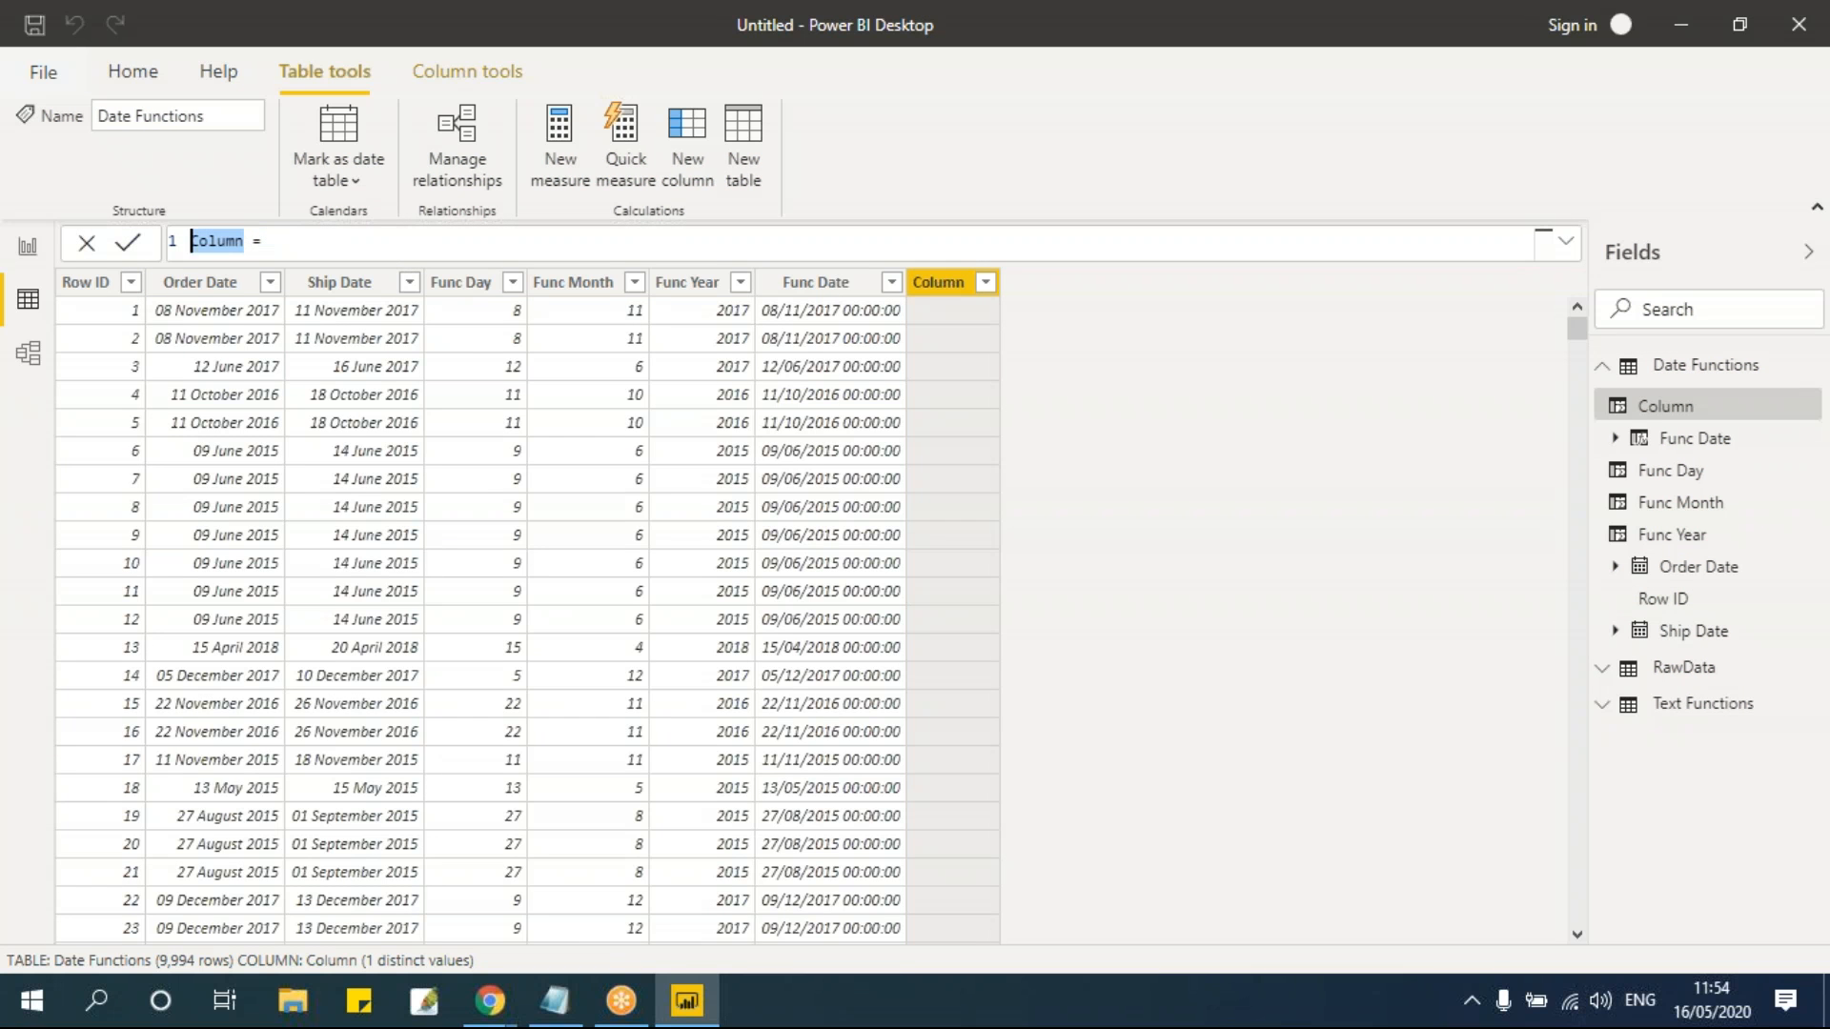
# Step: Name the next new calculated column Get Day and reference 'Date Functions'[Order Date] in its formula
pyautogui.click(248, 241)
pyautogui.press('BackSpace')
pyautogui.press('BackSpace')
pyautogui.press('BackSpace')
pyautogui.press('BackSpace')
pyautogui.press('BackSpace')
pyautogui.press('BackSpace')
pyautogui.write('Get Day = order')
pyautogui.press('BackSpace')
pyautogui.press('BackSpace')
pyautogui.press('BackSpace')
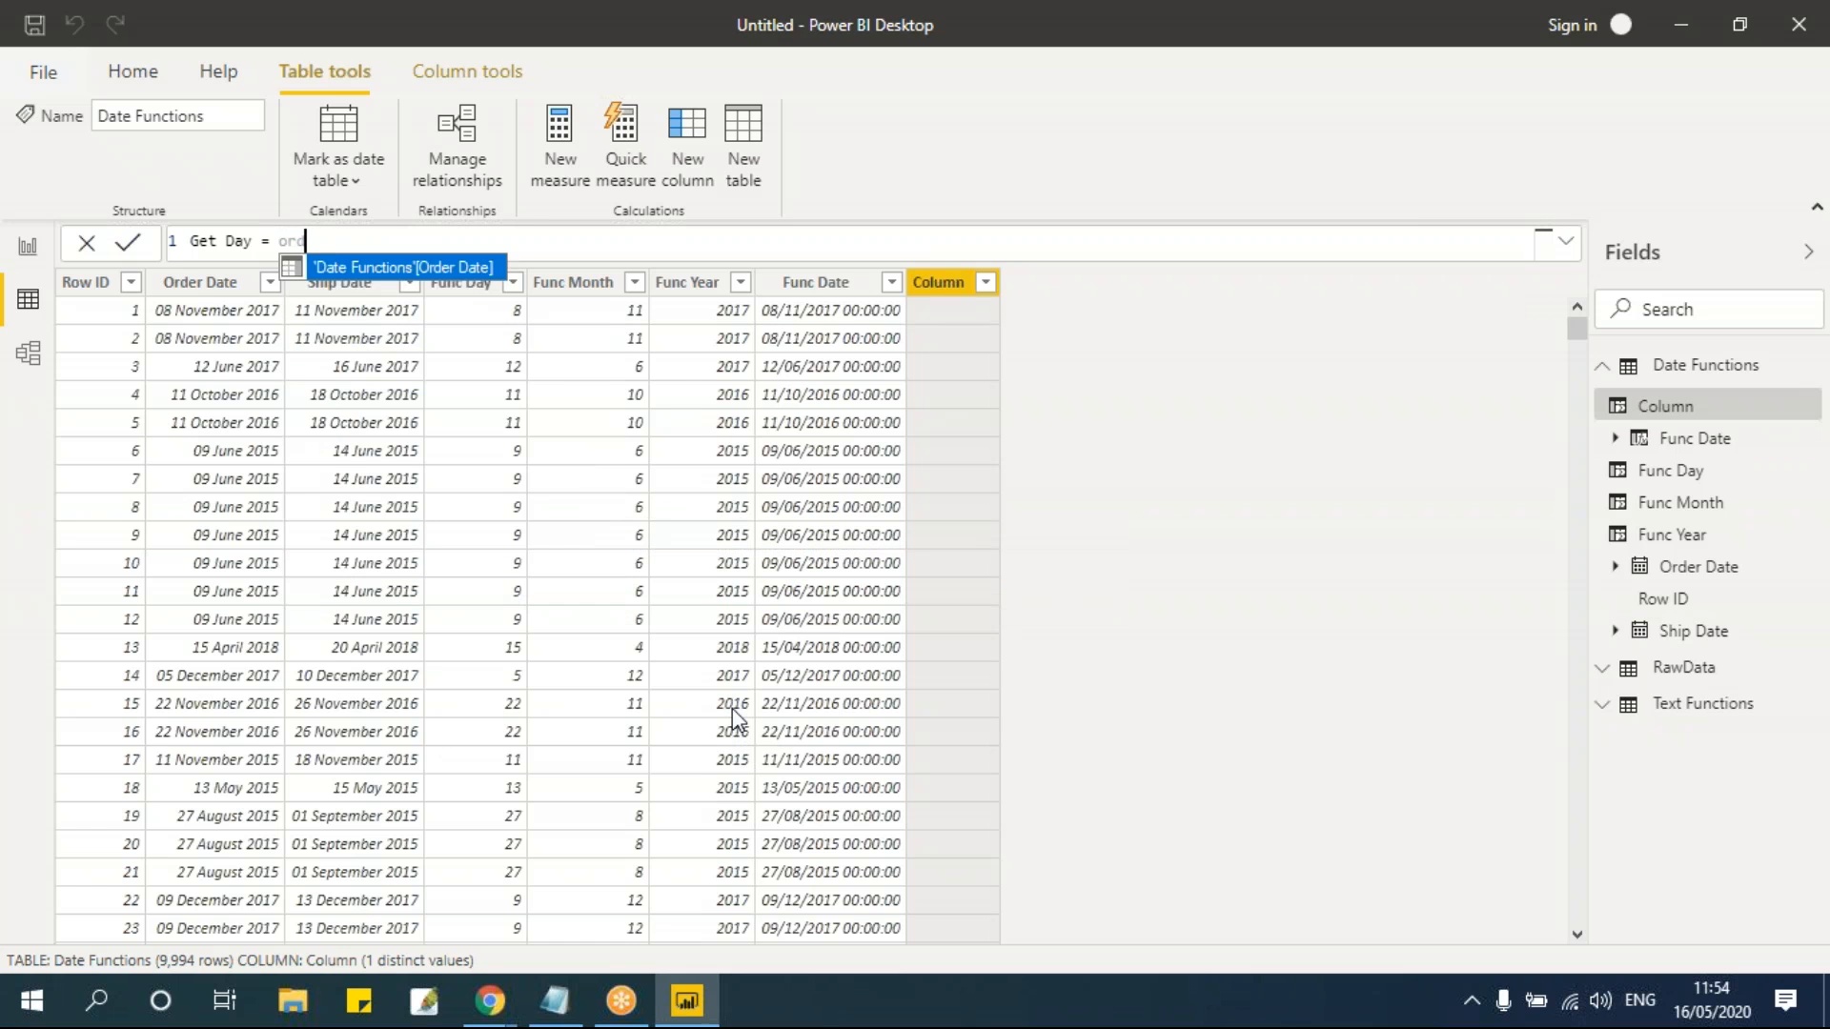
pyautogui.write('r')
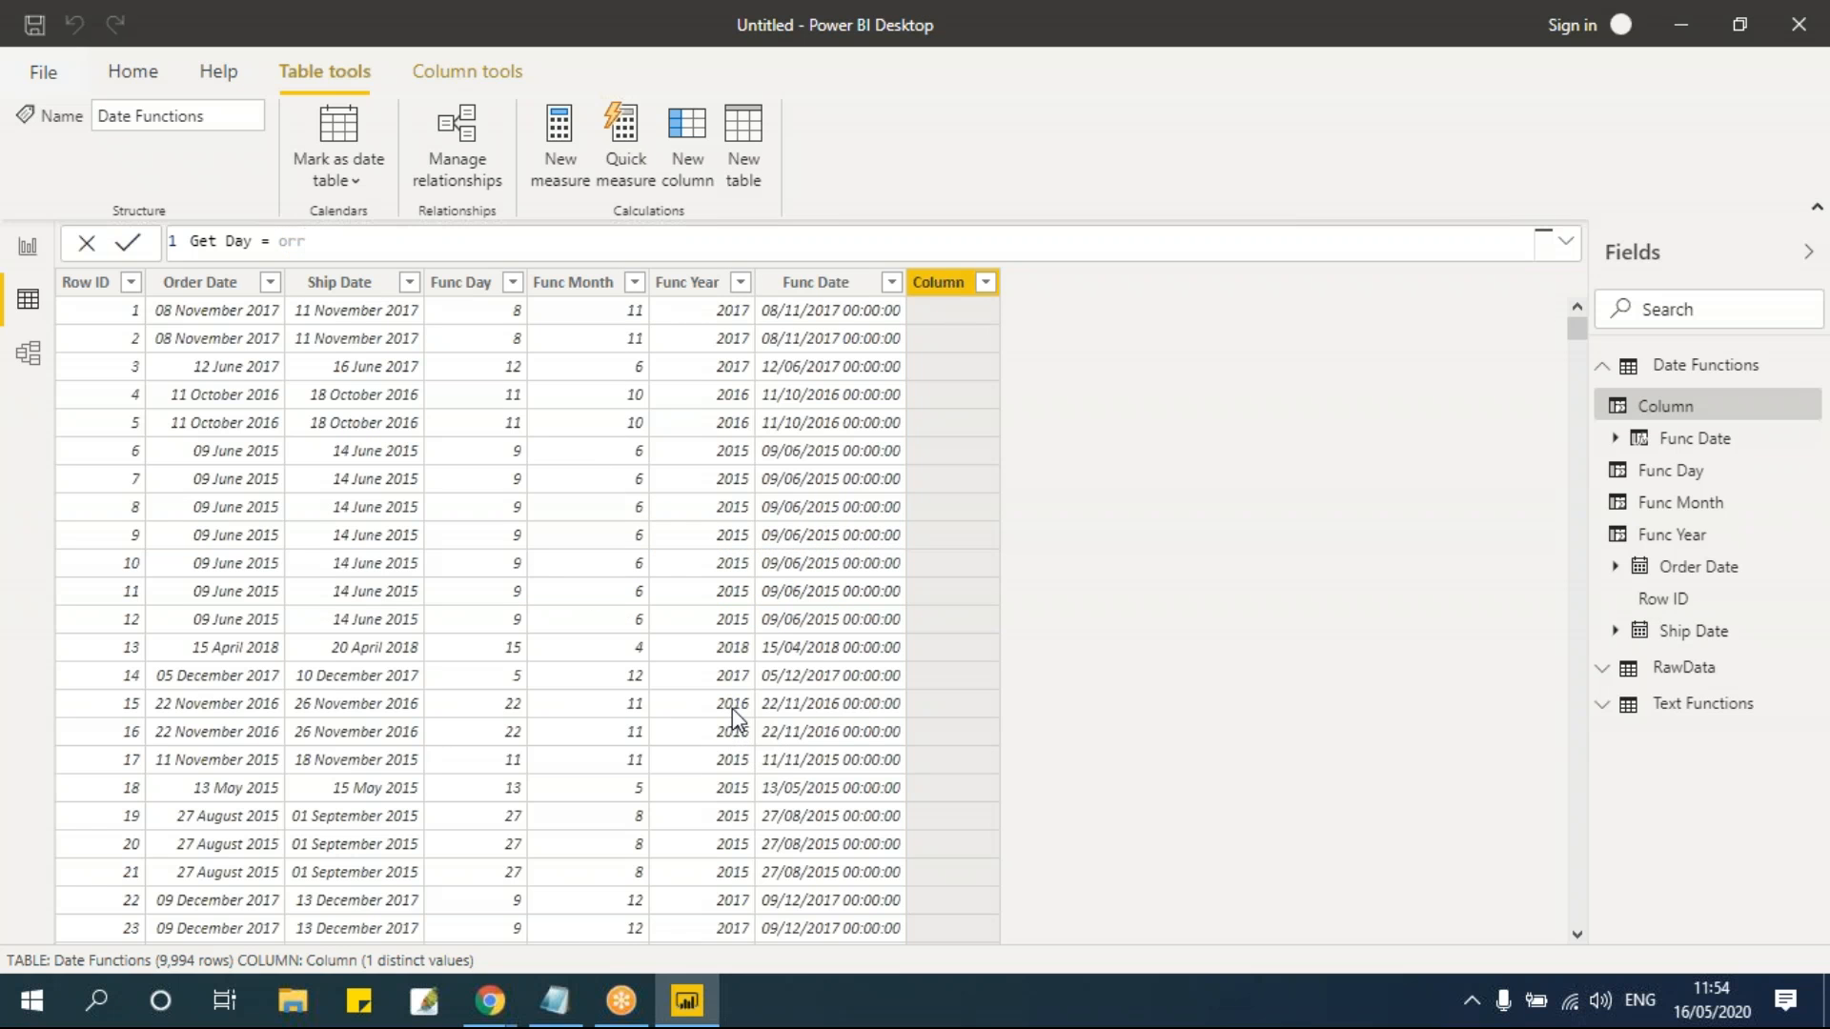
pyautogui.press('BackSpace')
pyautogui.write('de')
pyautogui.press('Tab')
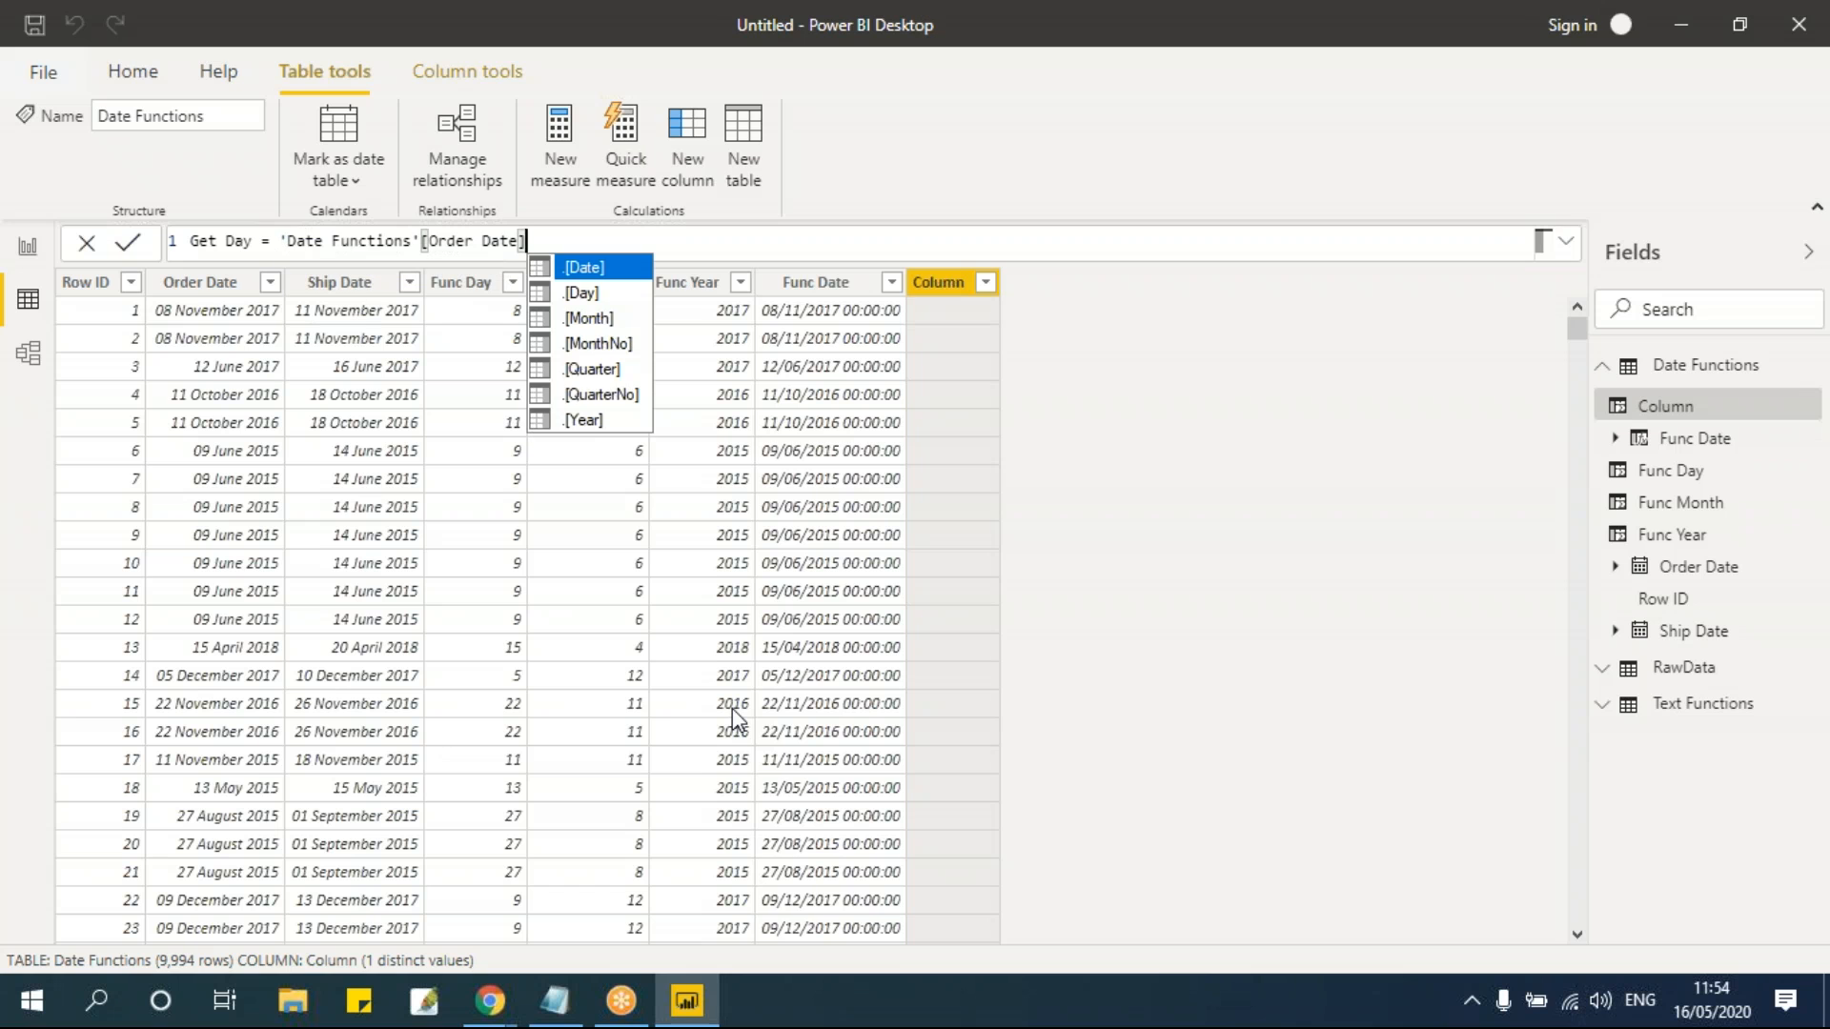
# Step: Look through the Order Date date parts, complete the Get Day formula with .[Day] and commit it
pyautogui.press('Down')
pyautogui.press('Down')
pyautogui.press('Down')
pyautogui.press('Down')
pyautogui.press('Down')
pyautogui.press('Down')
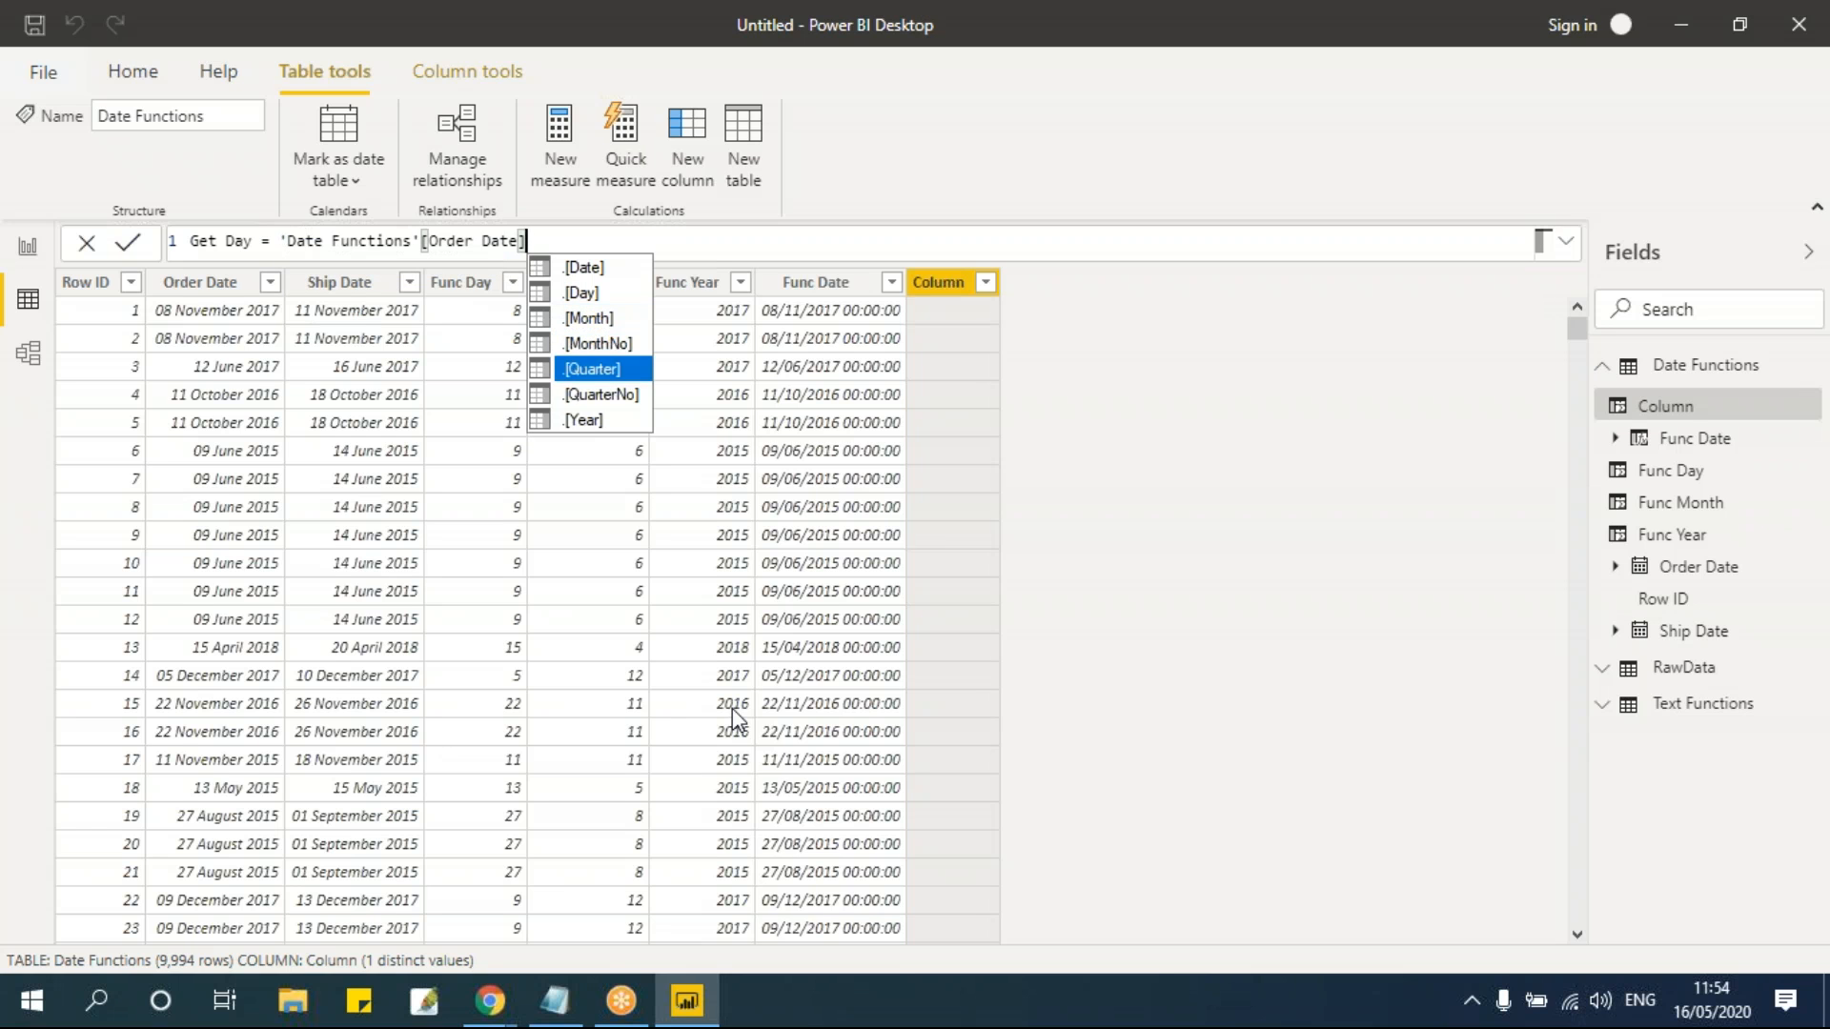
pyautogui.press('Up')
pyautogui.press('Up')
pyautogui.press('Up')
pyautogui.press('Up')
pyautogui.press('Up')
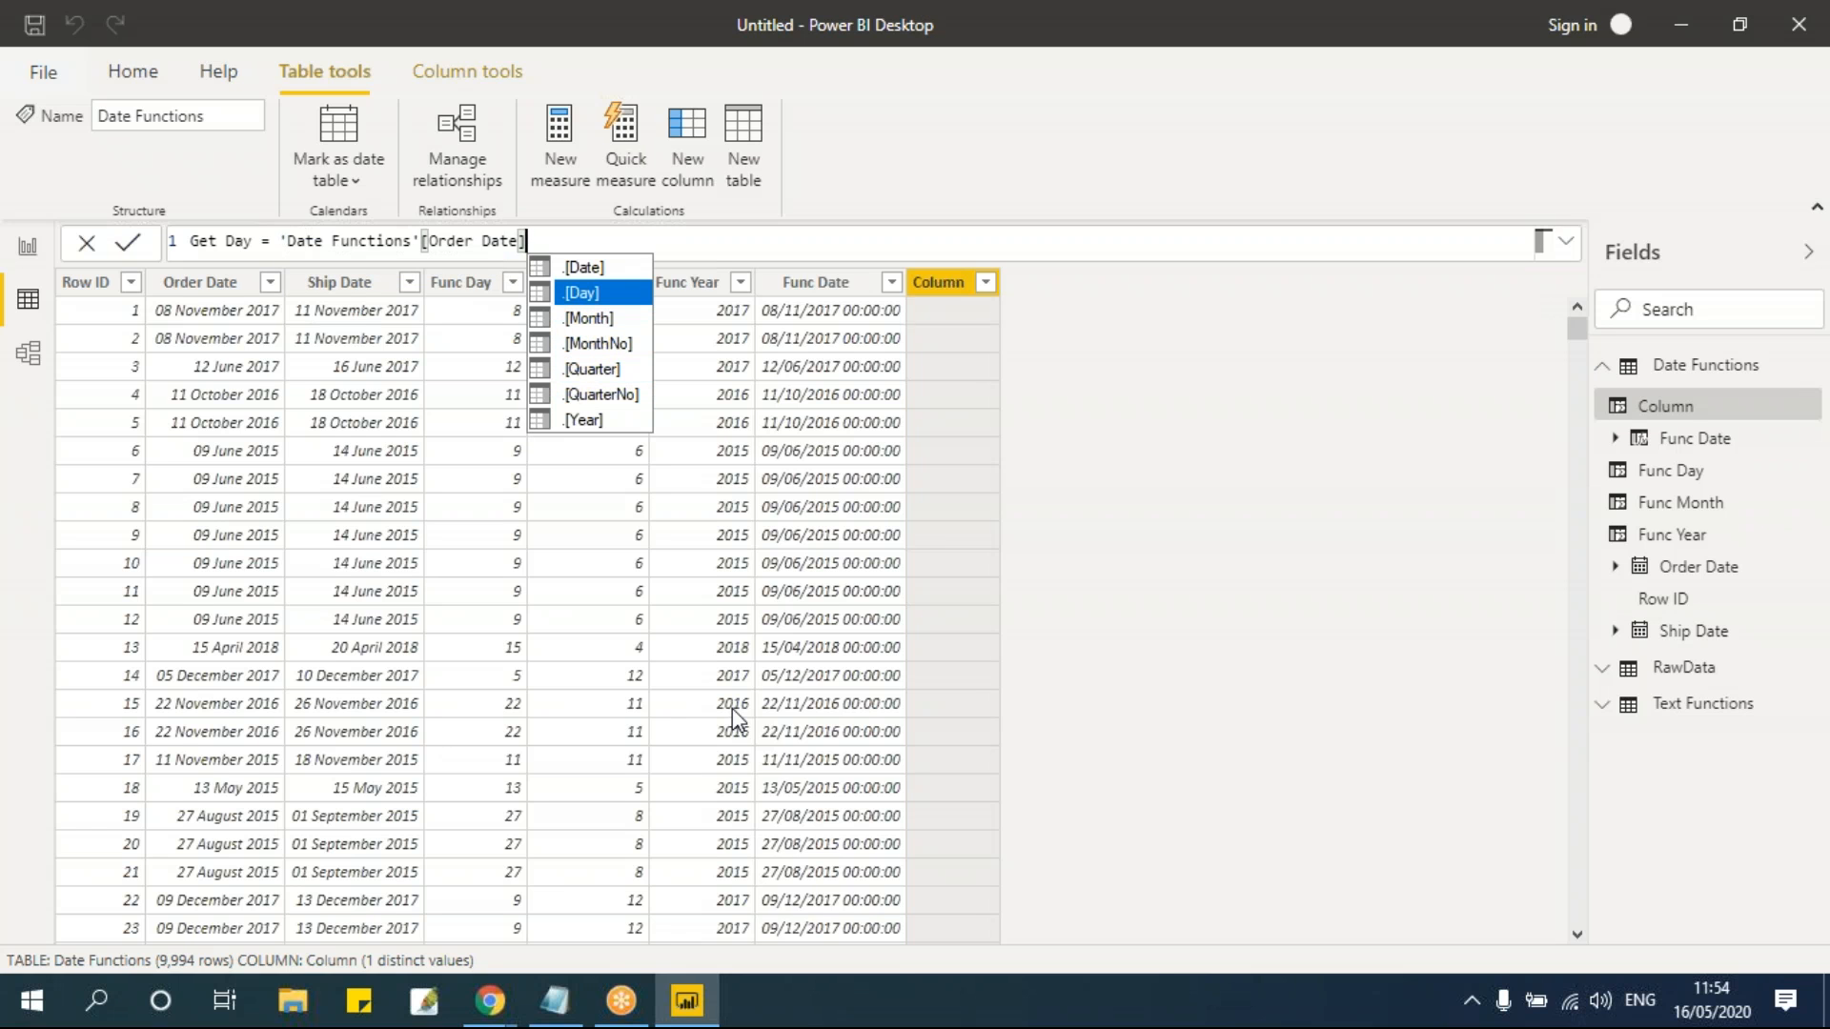
pyautogui.press('Tab')
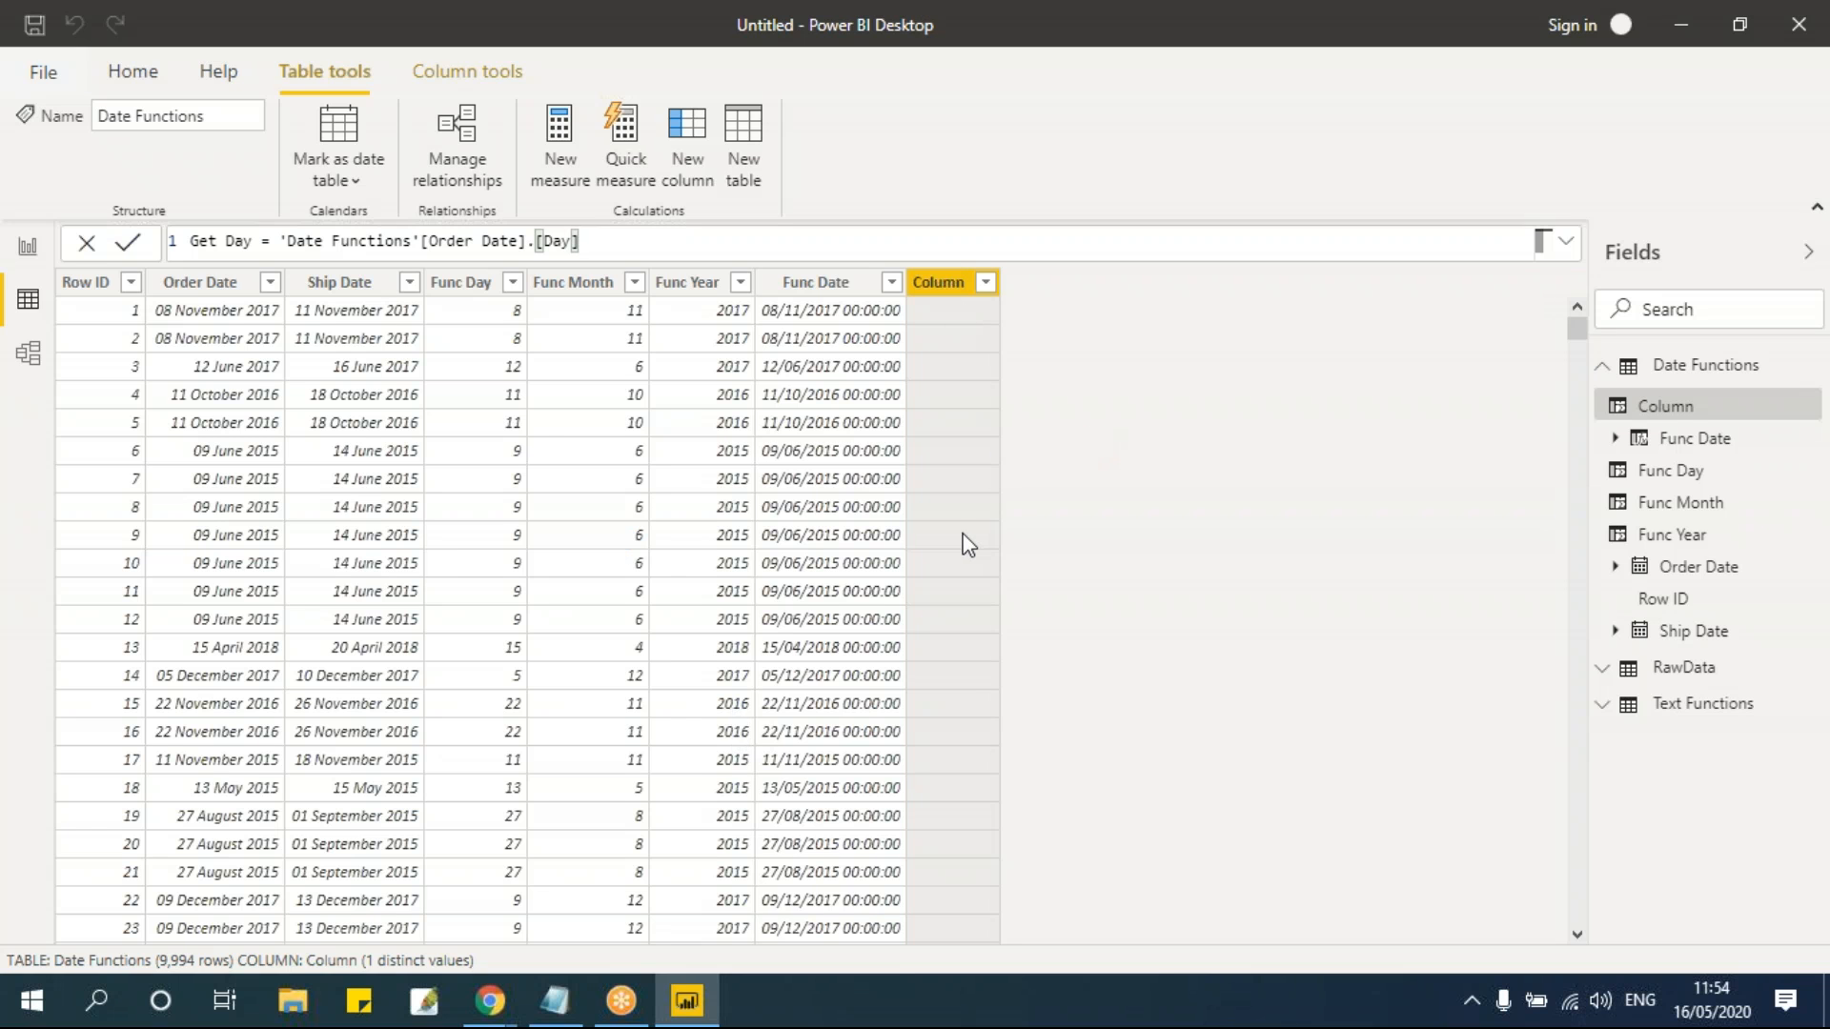
pyautogui.press('Return')
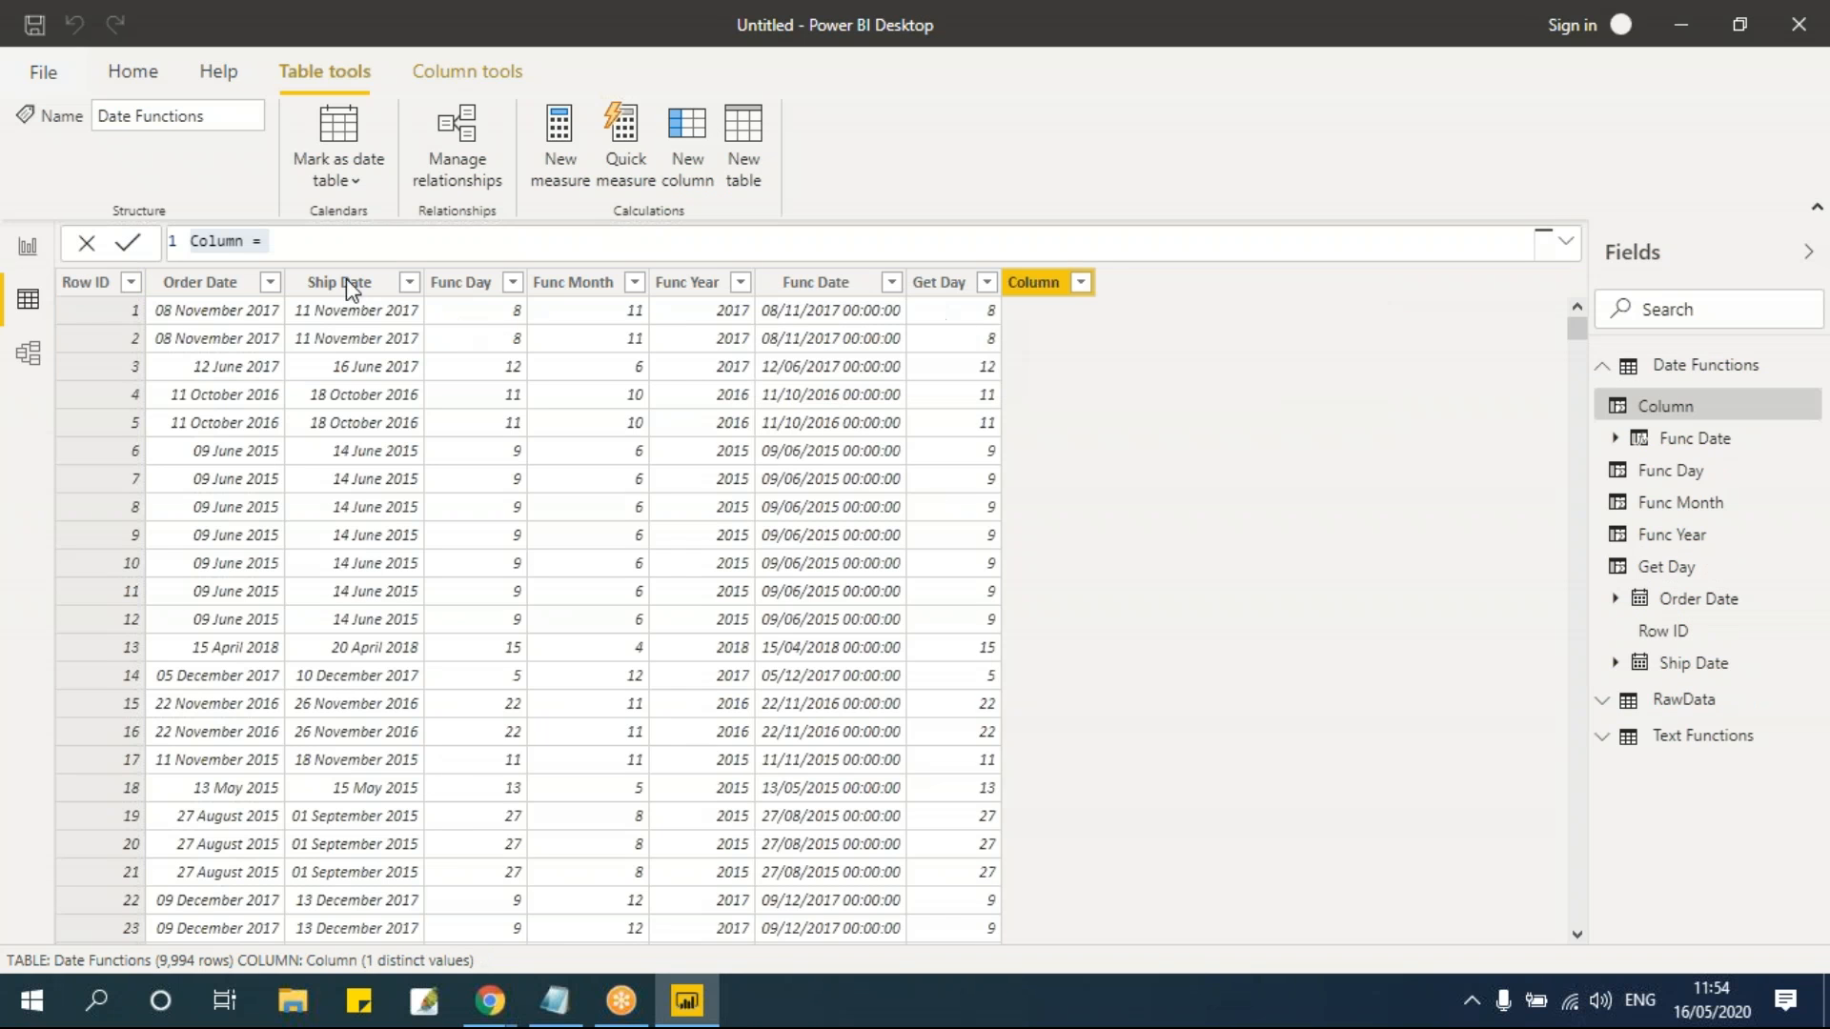
# Step: Name the new calculated column in Date Functions Get Month
pyautogui.click(294, 239)
pyautogui.press('BackSpace')
pyautogui.press('BackSpace')
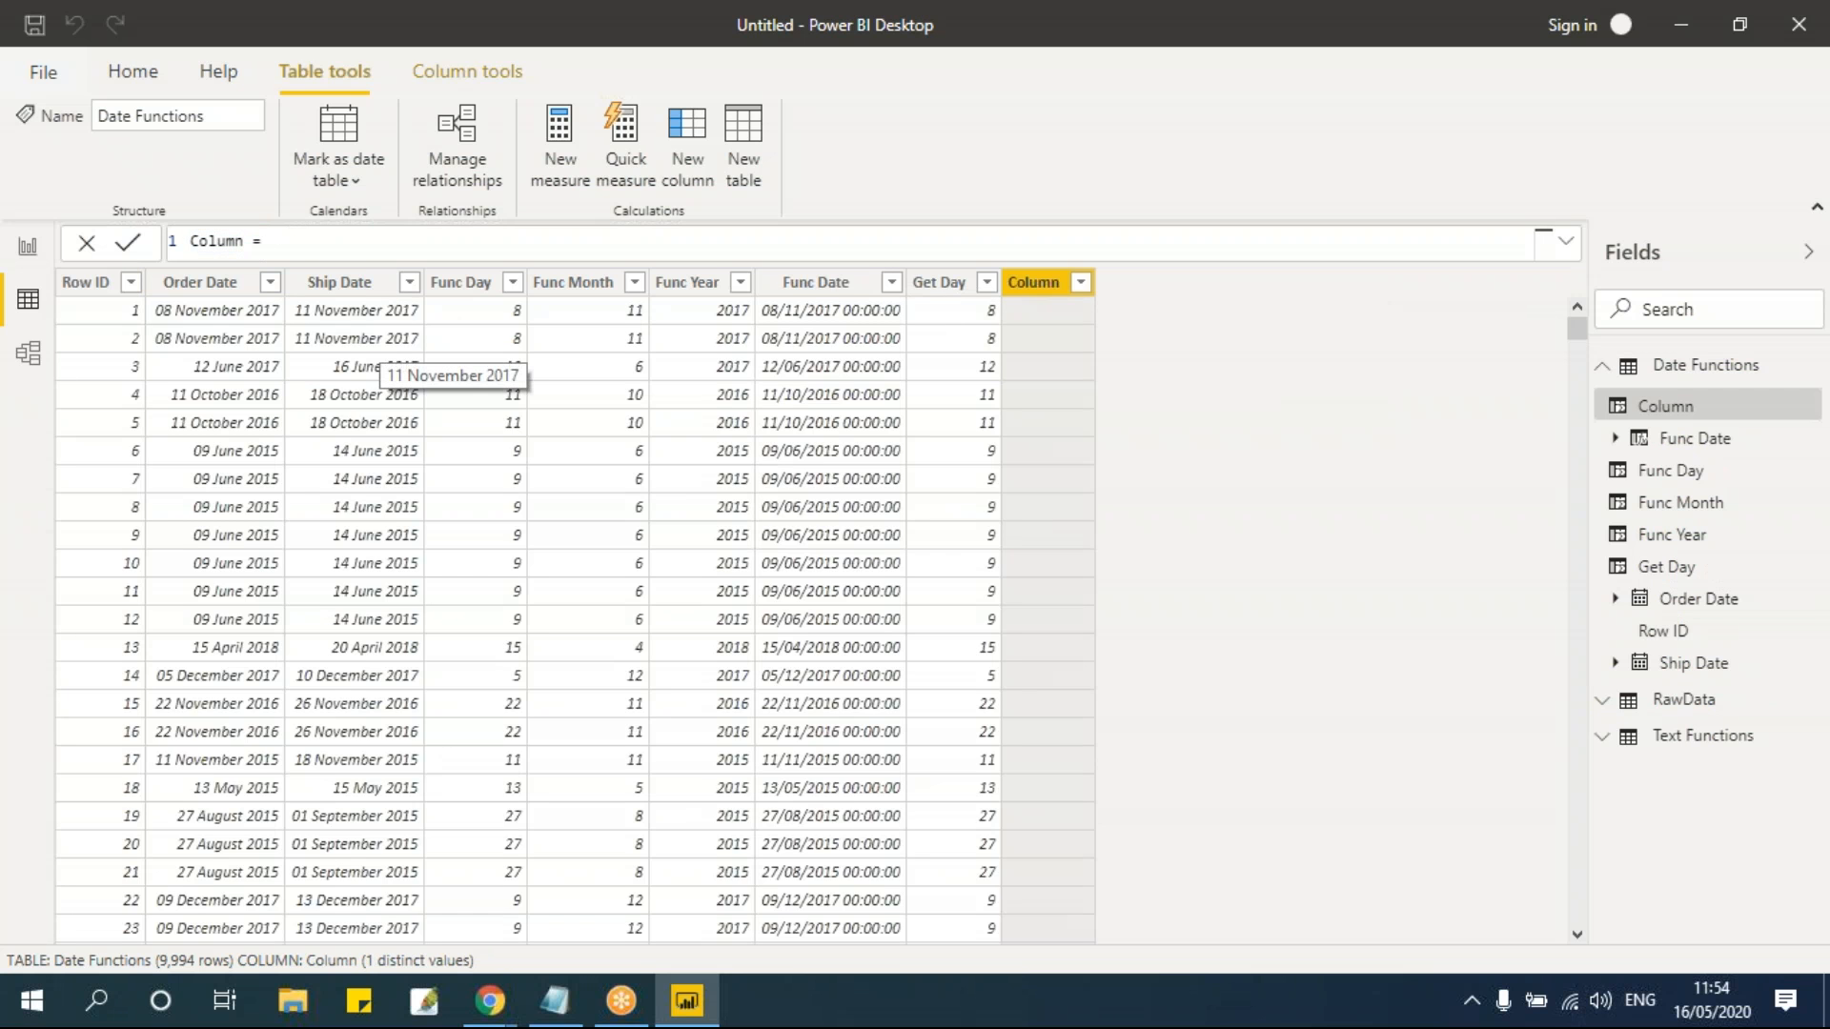
pyautogui.press('BackSpace')
pyautogui.press('BackSpace')
pyautogui.press('BackSpace')
pyautogui.press('BackSpace')
pyautogui.press('BackSpace')
pyautogui.press('BackSpace')
pyautogui.press('BackSpace')
pyautogui.write('Get Month ')
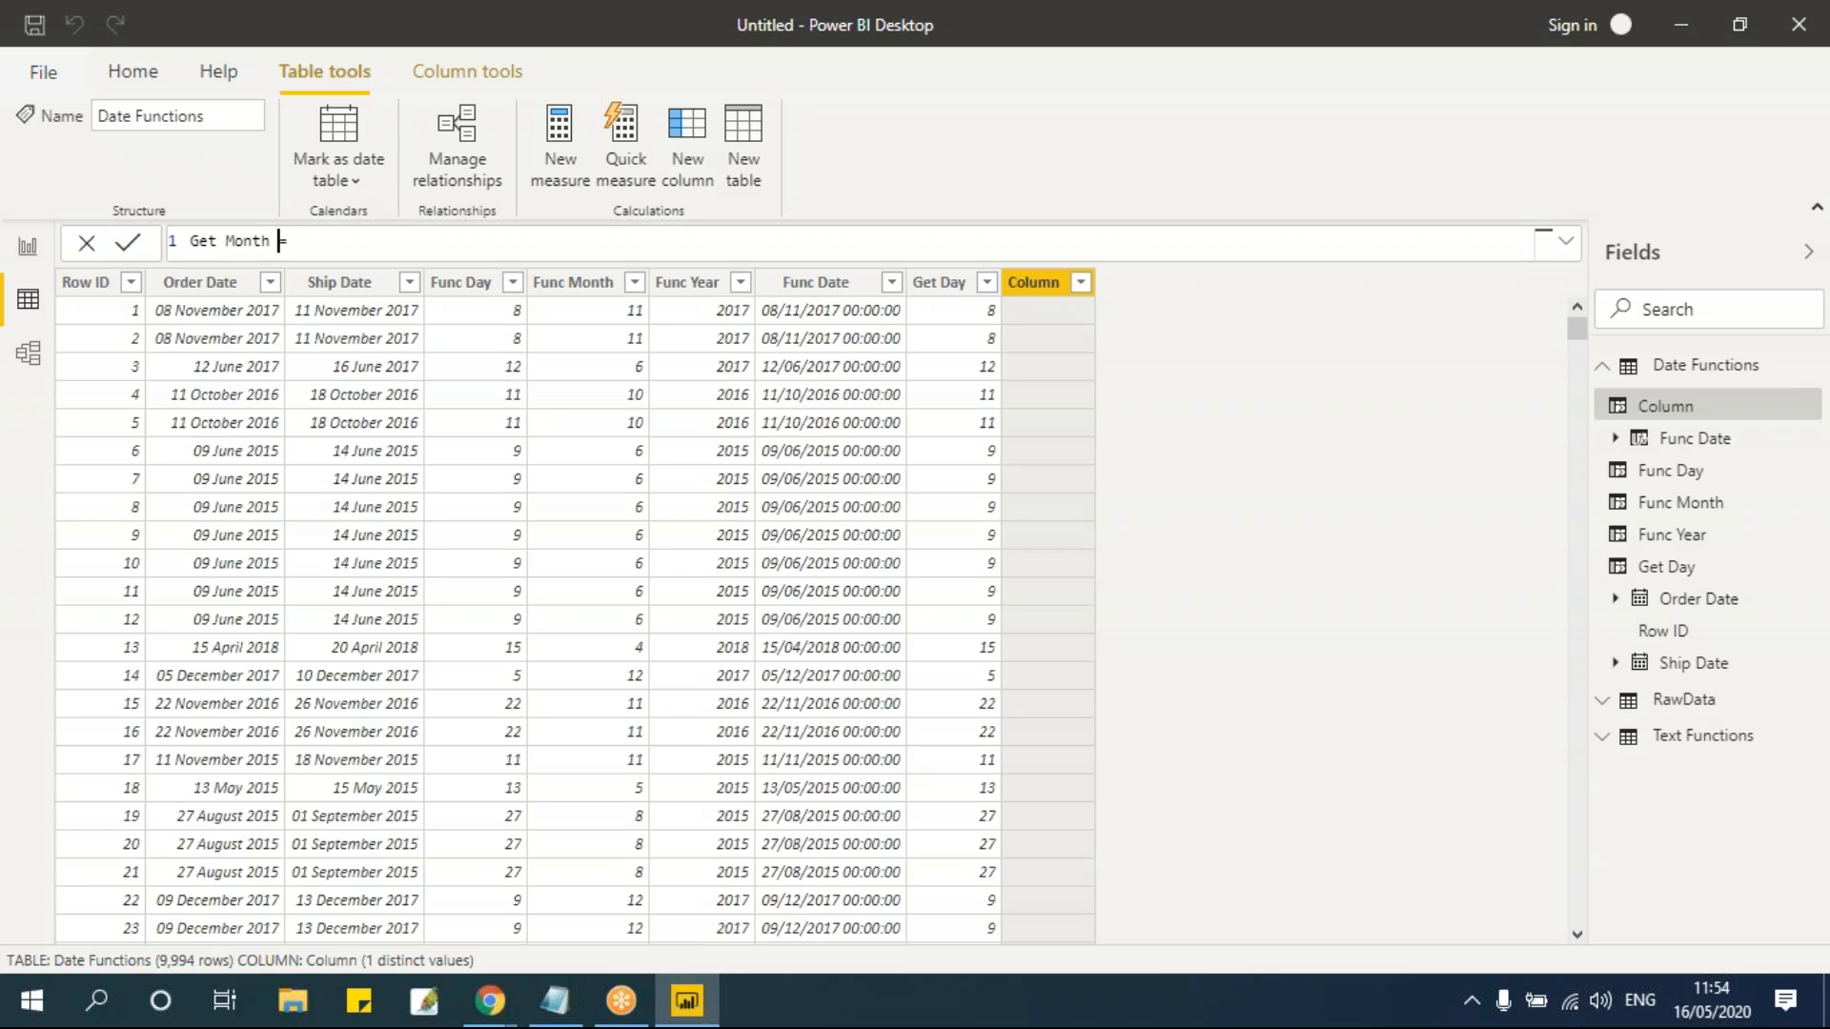
# Step: Set the Get Month formula to 'Date Functions'[Order Date].[Month] and commit it
pyautogui.write("= 'Date Functions'[Order")
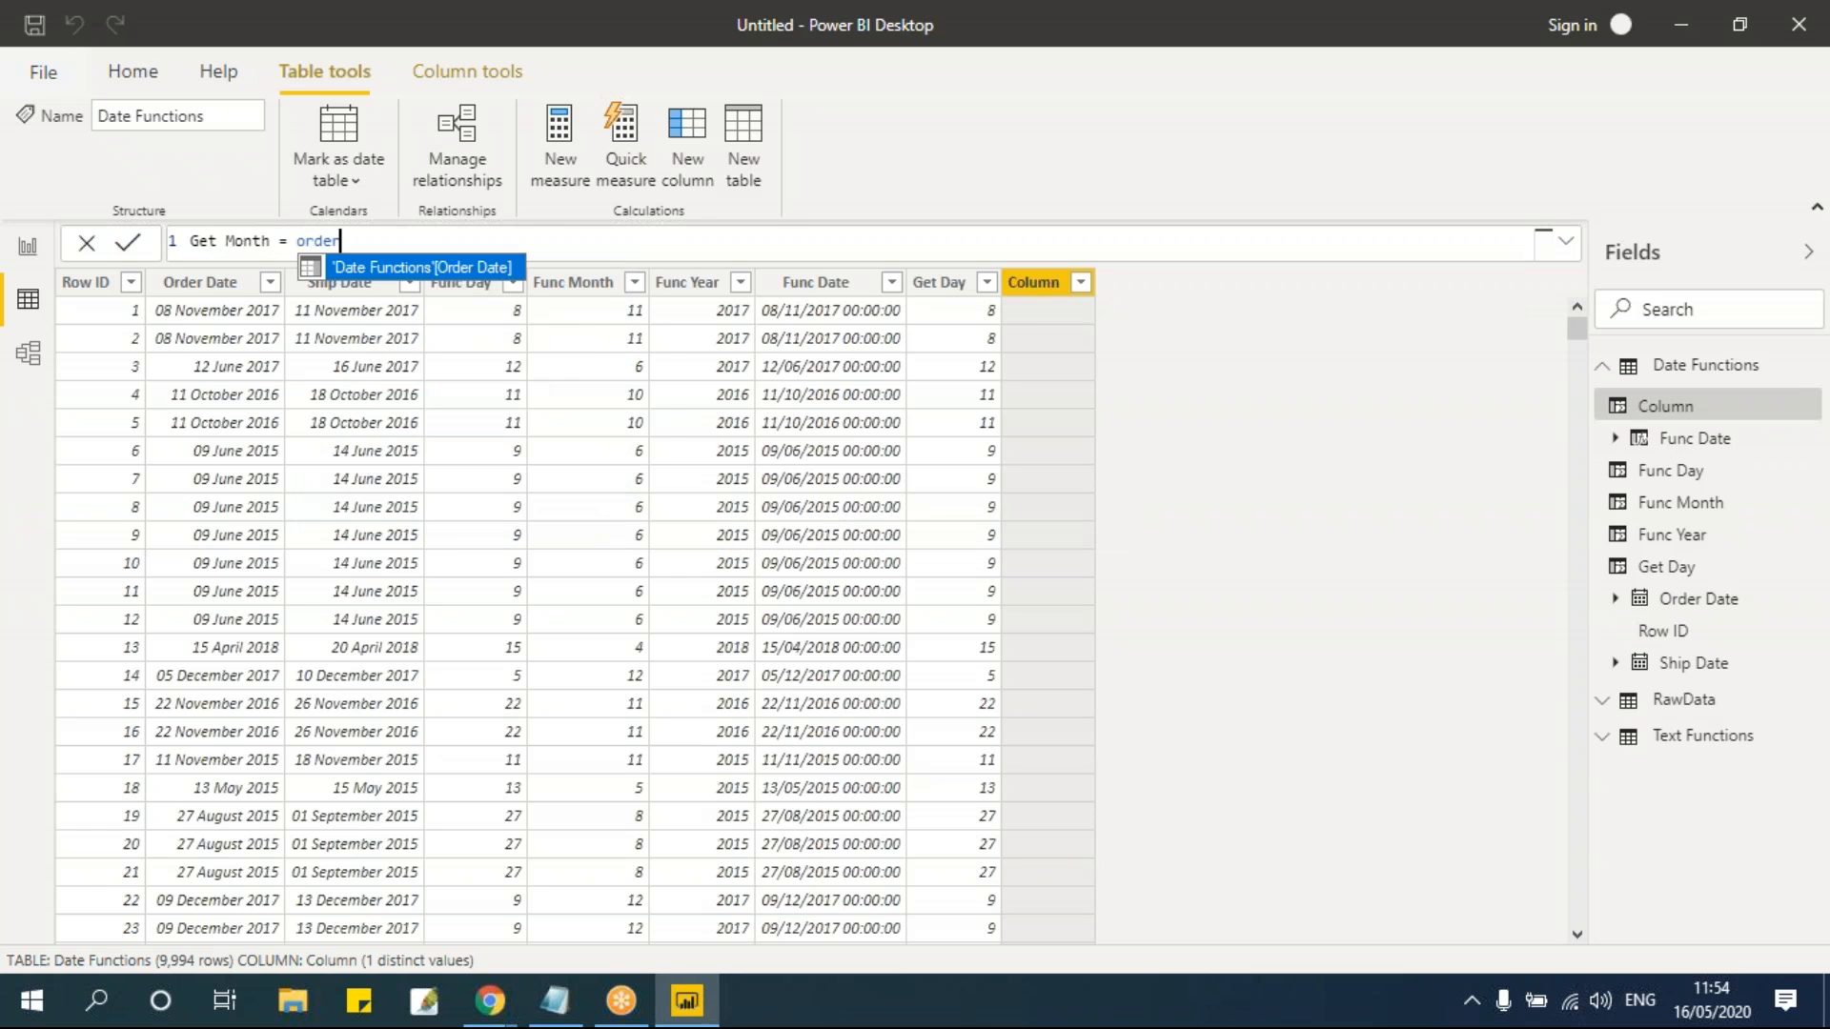
pyautogui.press('Tab')
pyautogui.press('Down')
pyautogui.press('Down')
pyautogui.press('Down')
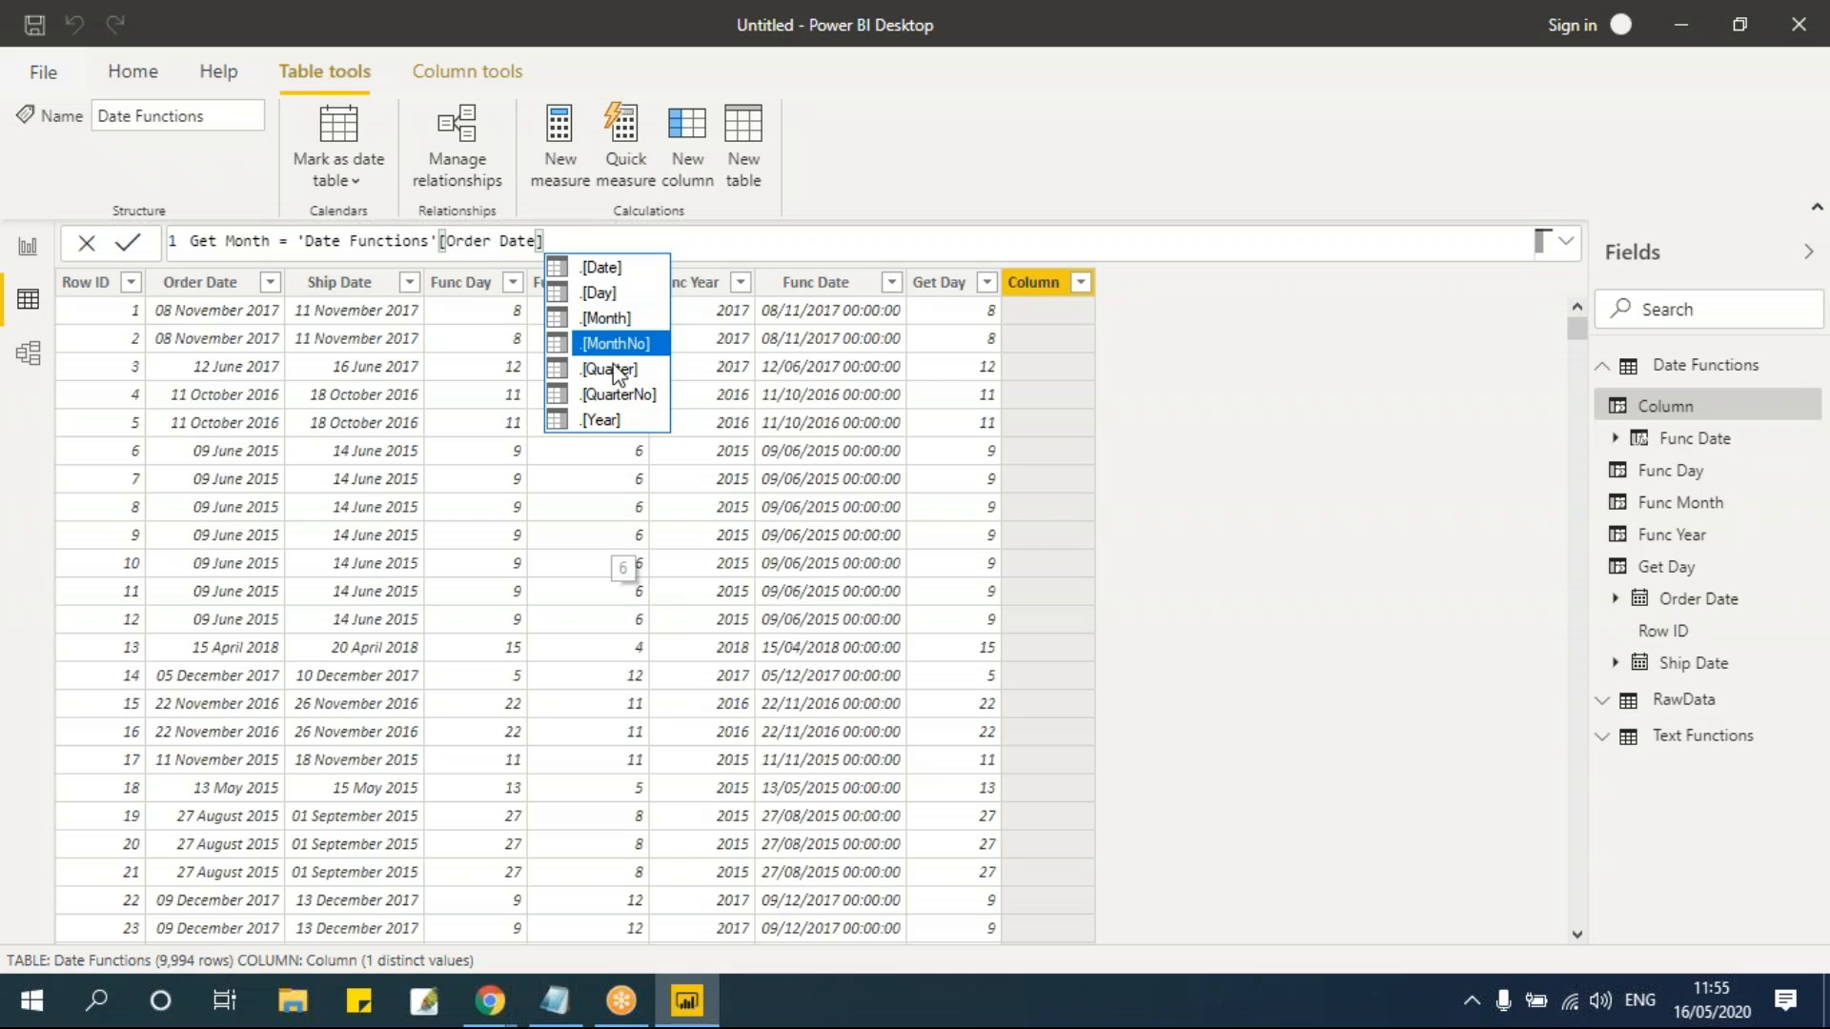
pyautogui.click(604, 322)
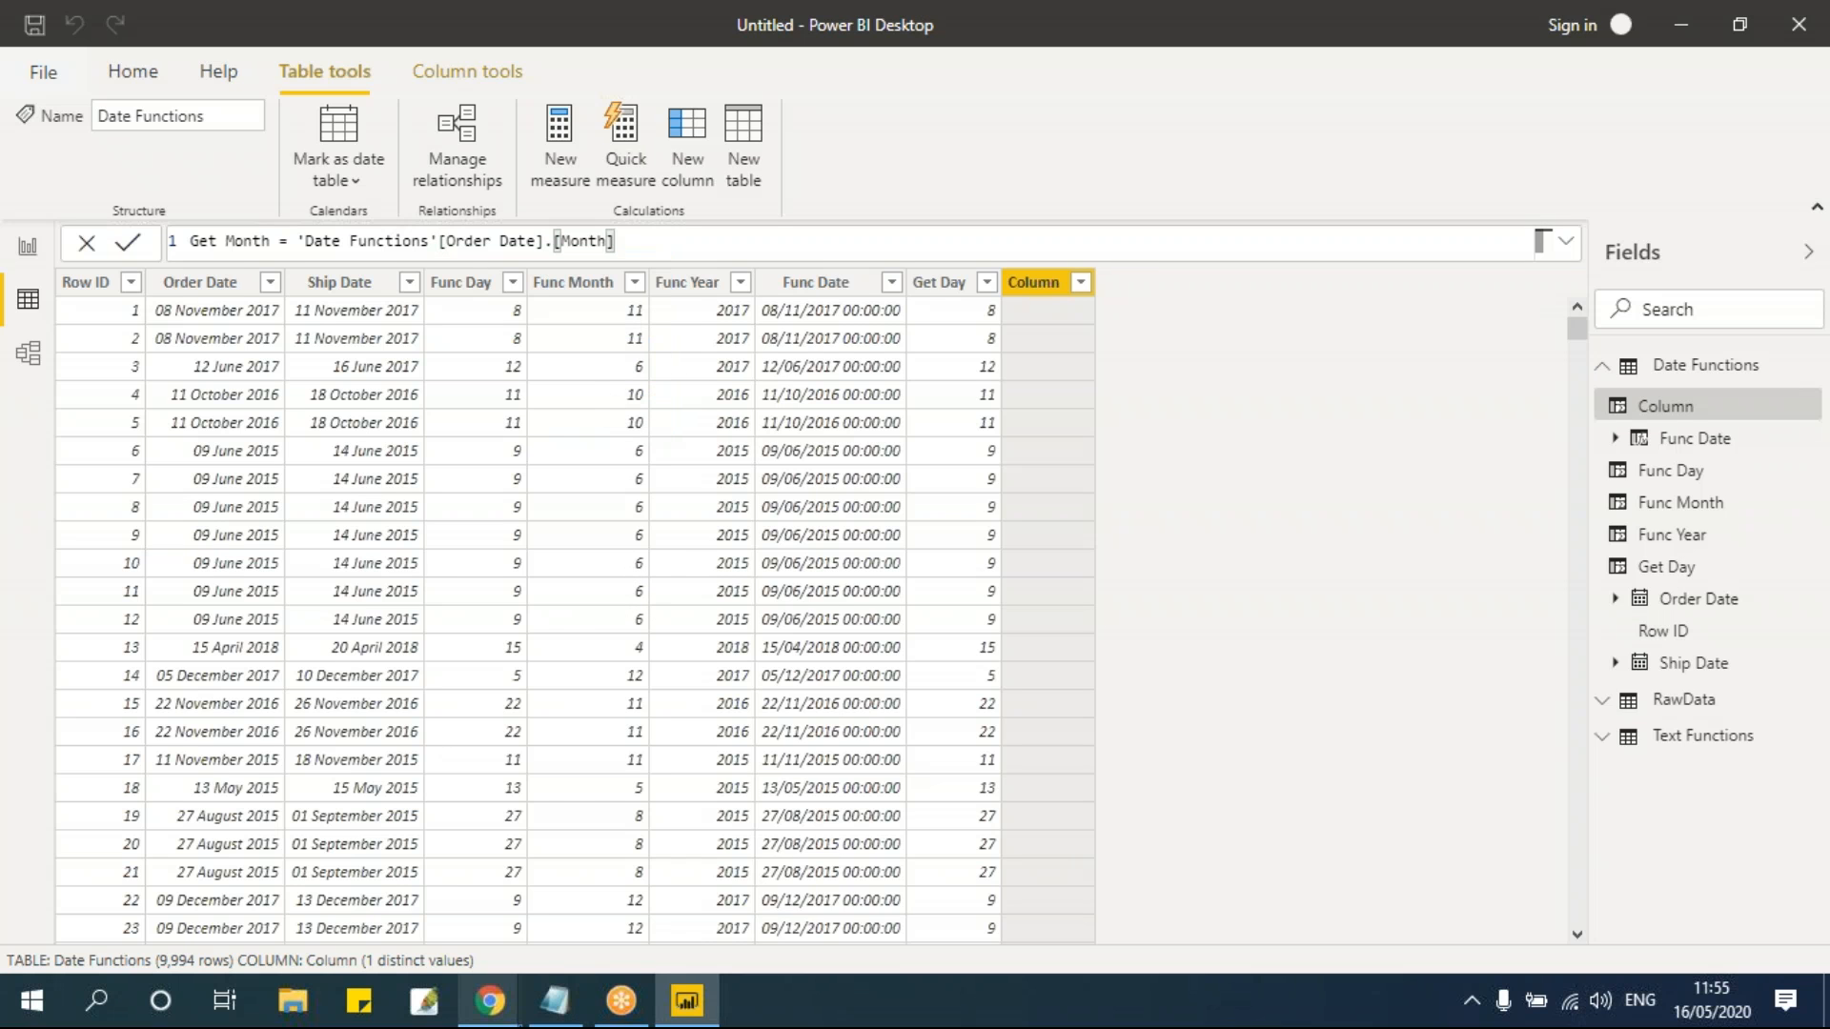
pyautogui.click(1085, 417)
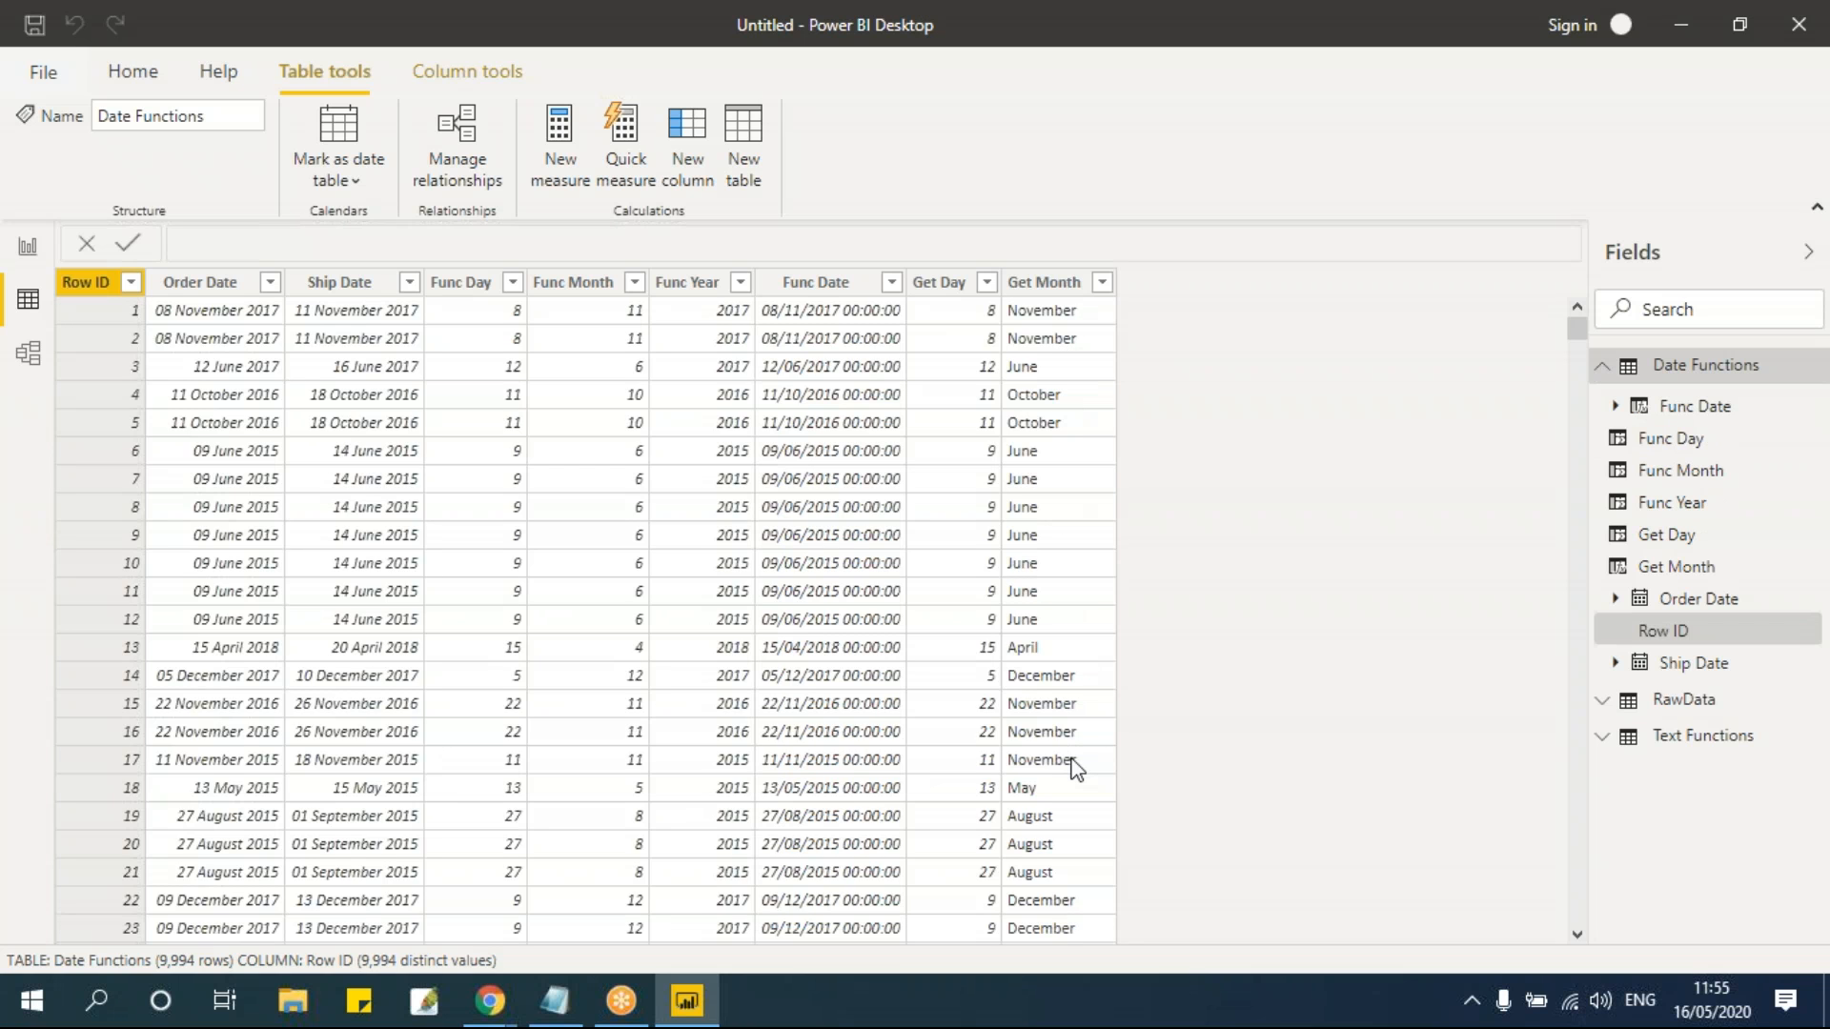
# Step: Add another calculated column to Date Functions and name it Get MonthNo
pyautogui.click(688, 174)
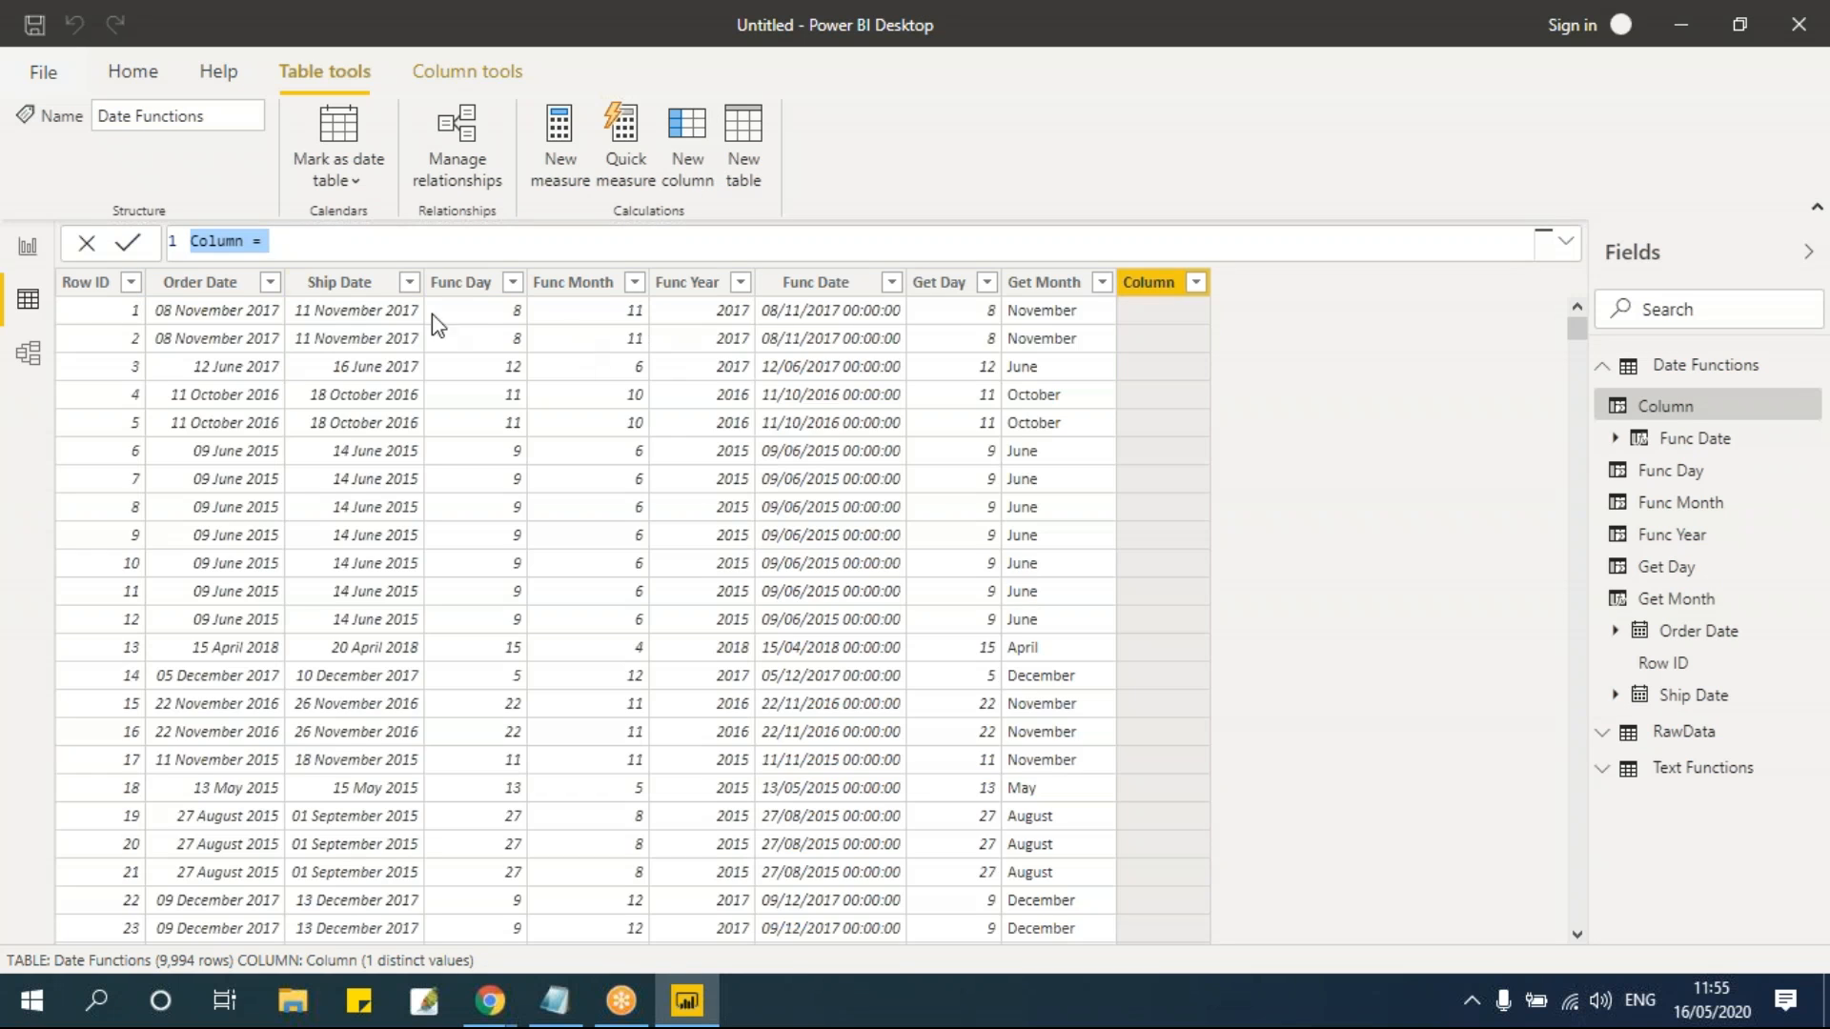
pyautogui.click(290, 242)
pyautogui.click(244, 244)
pyautogui.press('BackSpace')
pyautogui.press('BackSpace')
pyautogui.press('BackSpace')
pyautogui.press('BackSpace')
pyautogui.press('BackSpace')
pyautogui.press('BackSpace')
pyautogui.write('Func')
pyautogui.press('BackSpace')
pyautogui.press('BackSpace')
pyautogui.press('BackSpace')
pyautogui.press('BackSpace')
pyautogui.write('Get MonthNo')
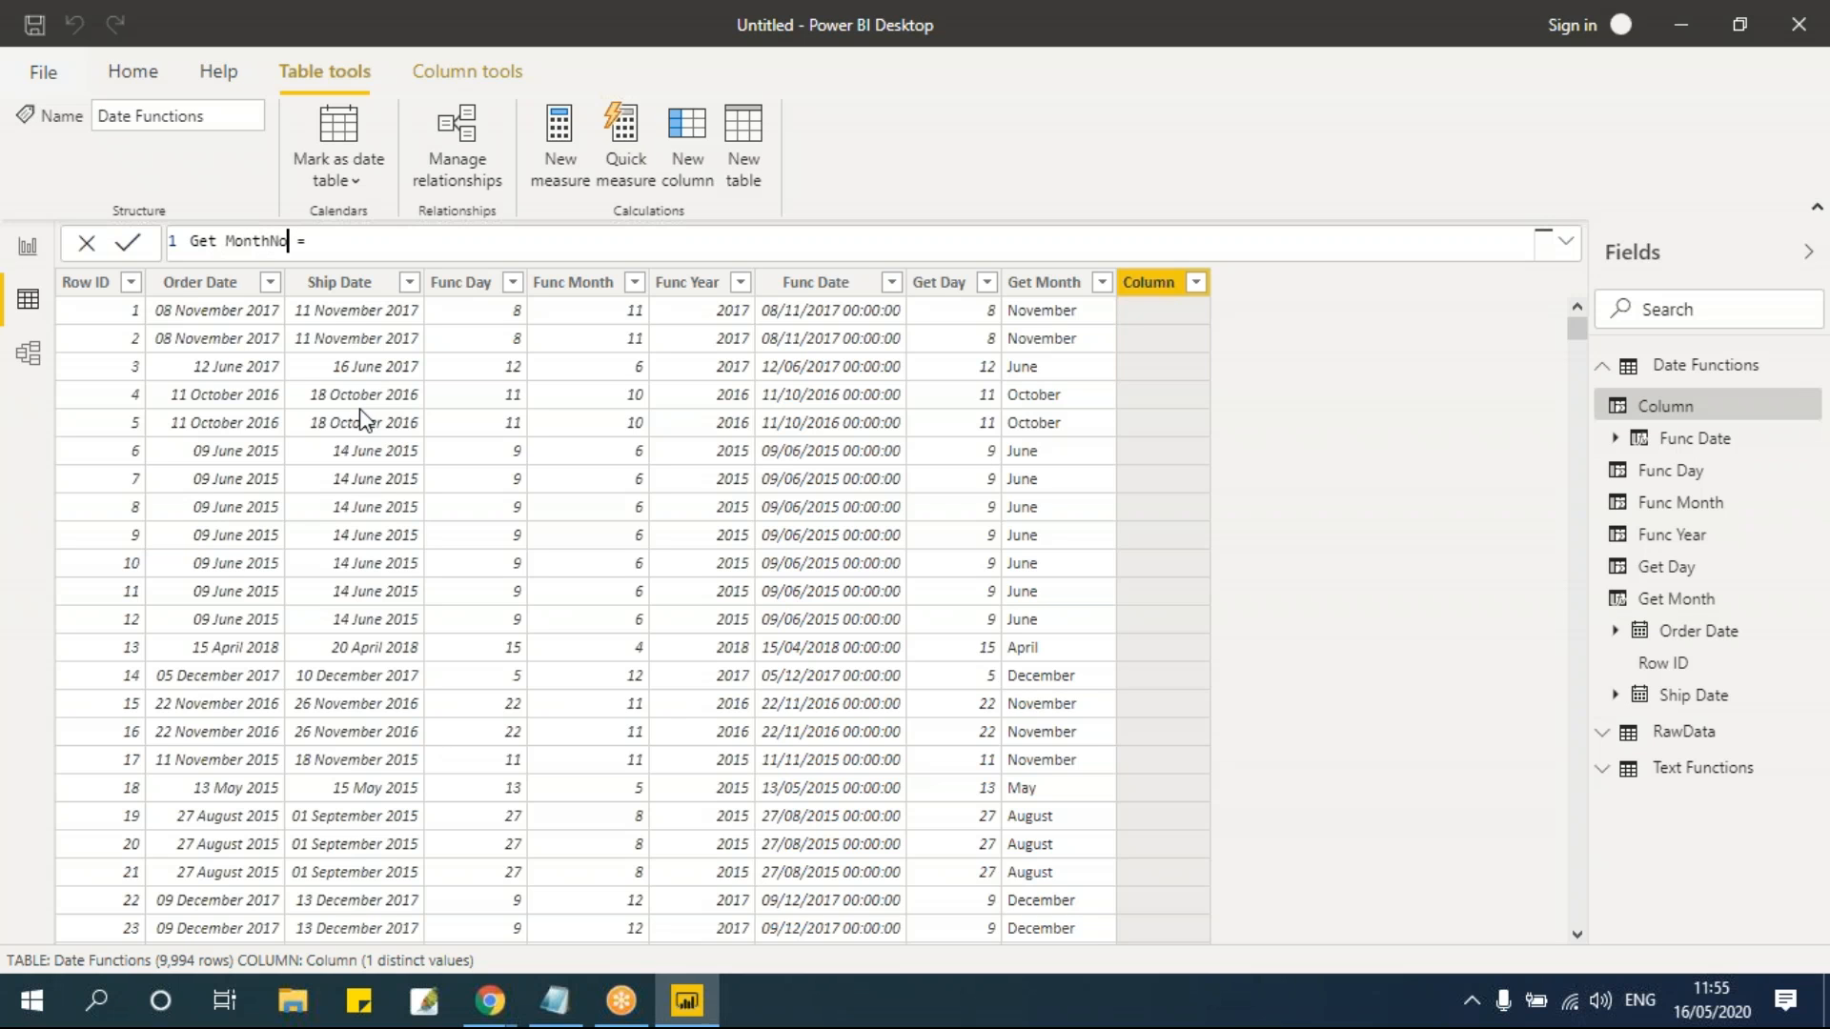
# Step: Set the Get MonthNo formula to 'Date Functions'[Order Date].[MonthNo] and commit it
pyautogui.click(372, 244)
pyautogui.write('o')
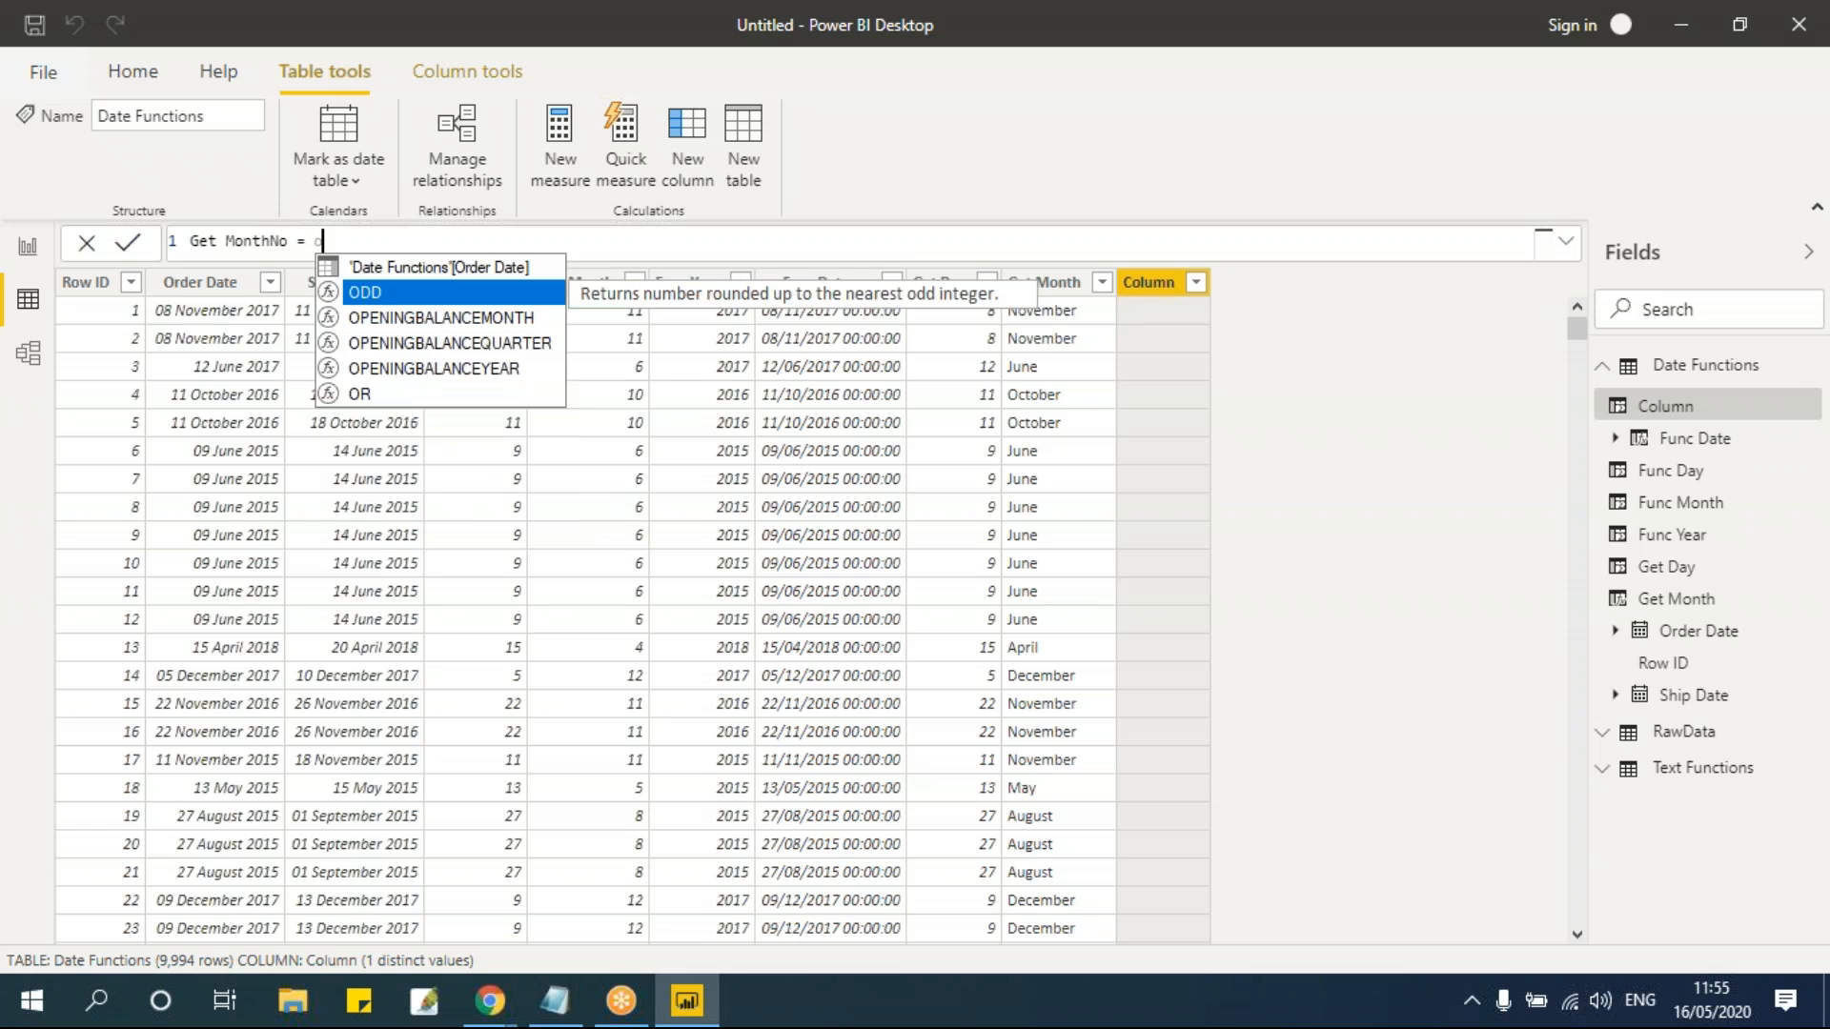
pyautogui.write('rde')
pyautogui.press('Tab')
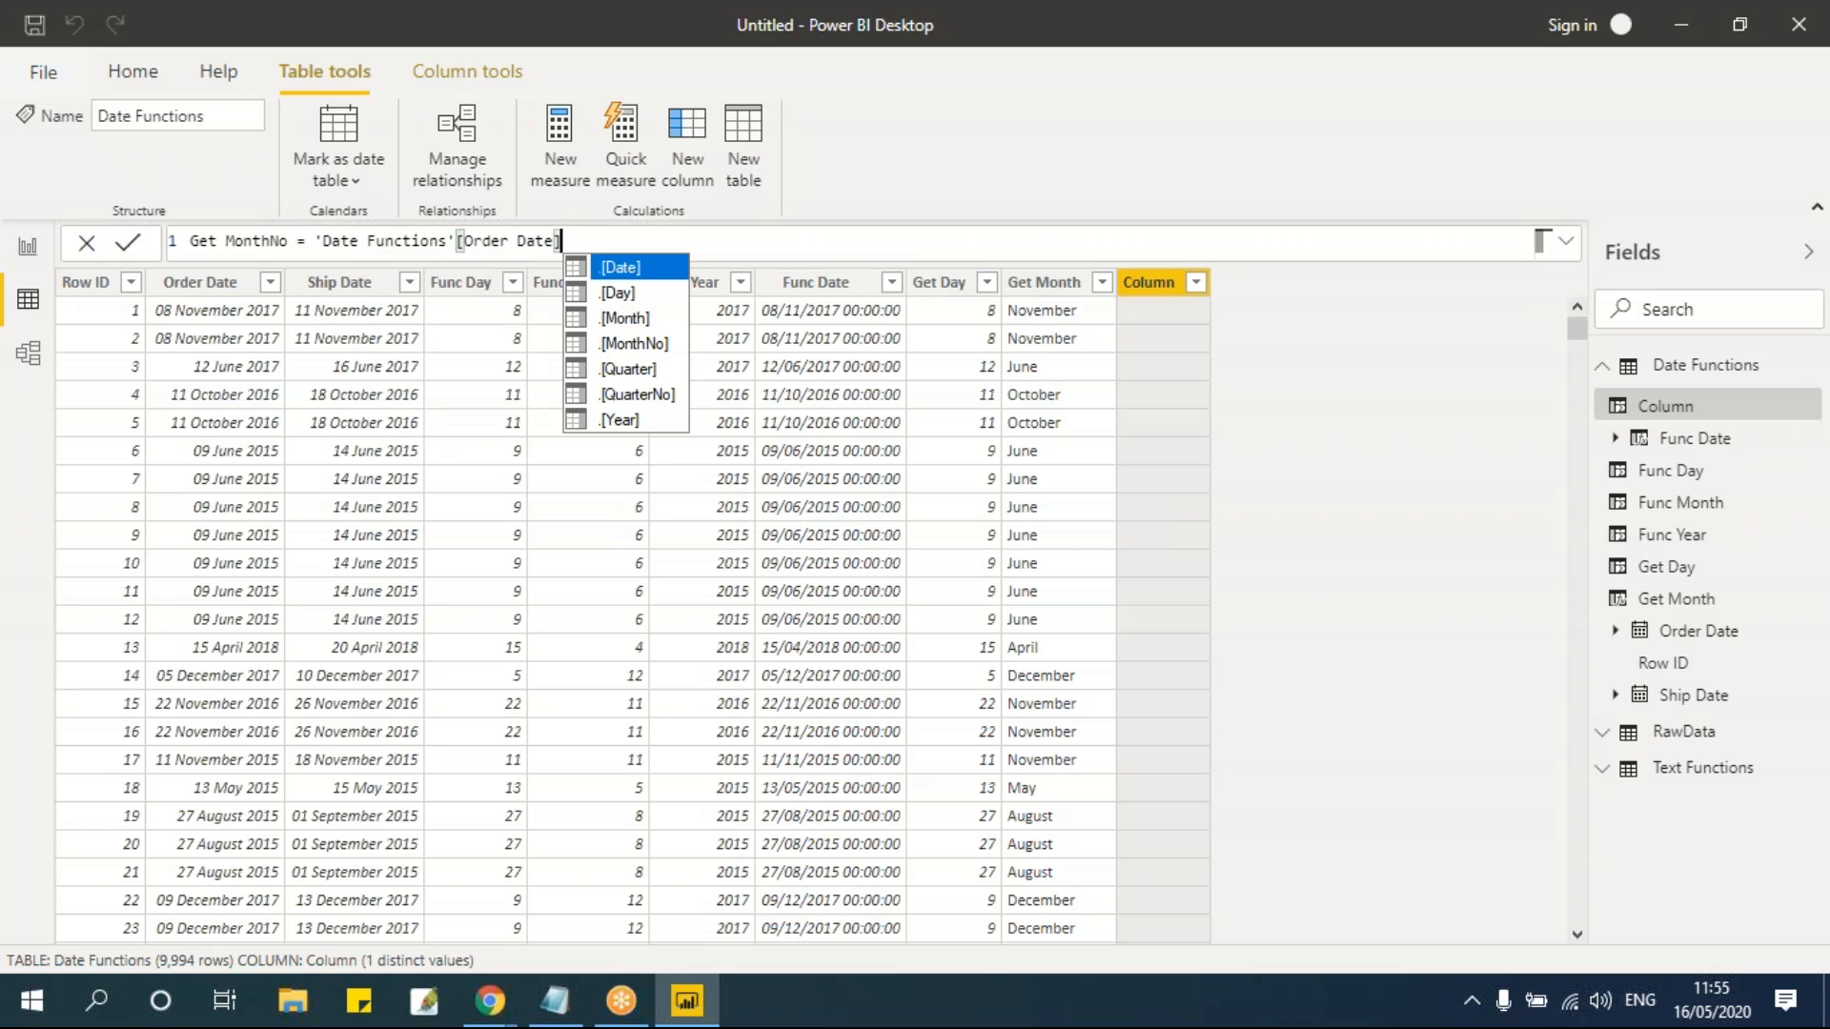
pyautogui.write('.')
pyautogui.press('Down')
pyautogui.press('Down')
pyautogui.press('Down')
pyautogui.press('Down')
pyautogui.press('Up')
pyautogui.press('Tab')
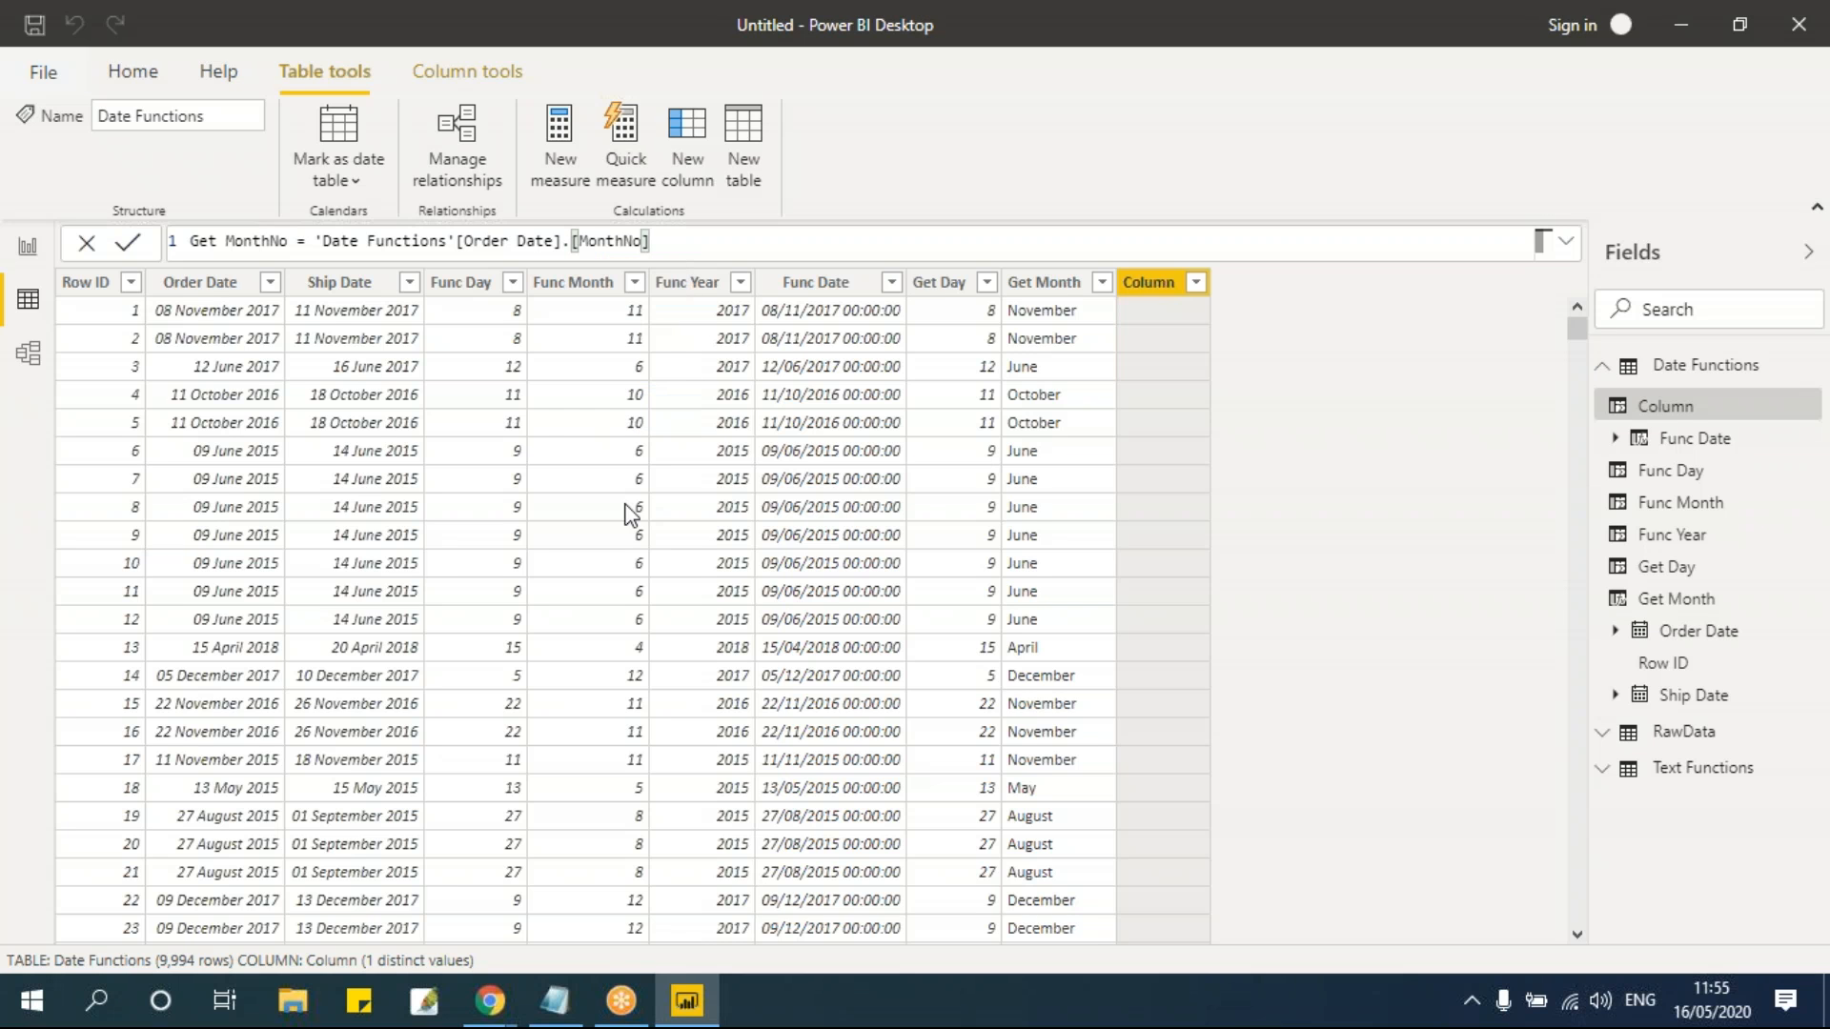
pyautogui.press('Return')
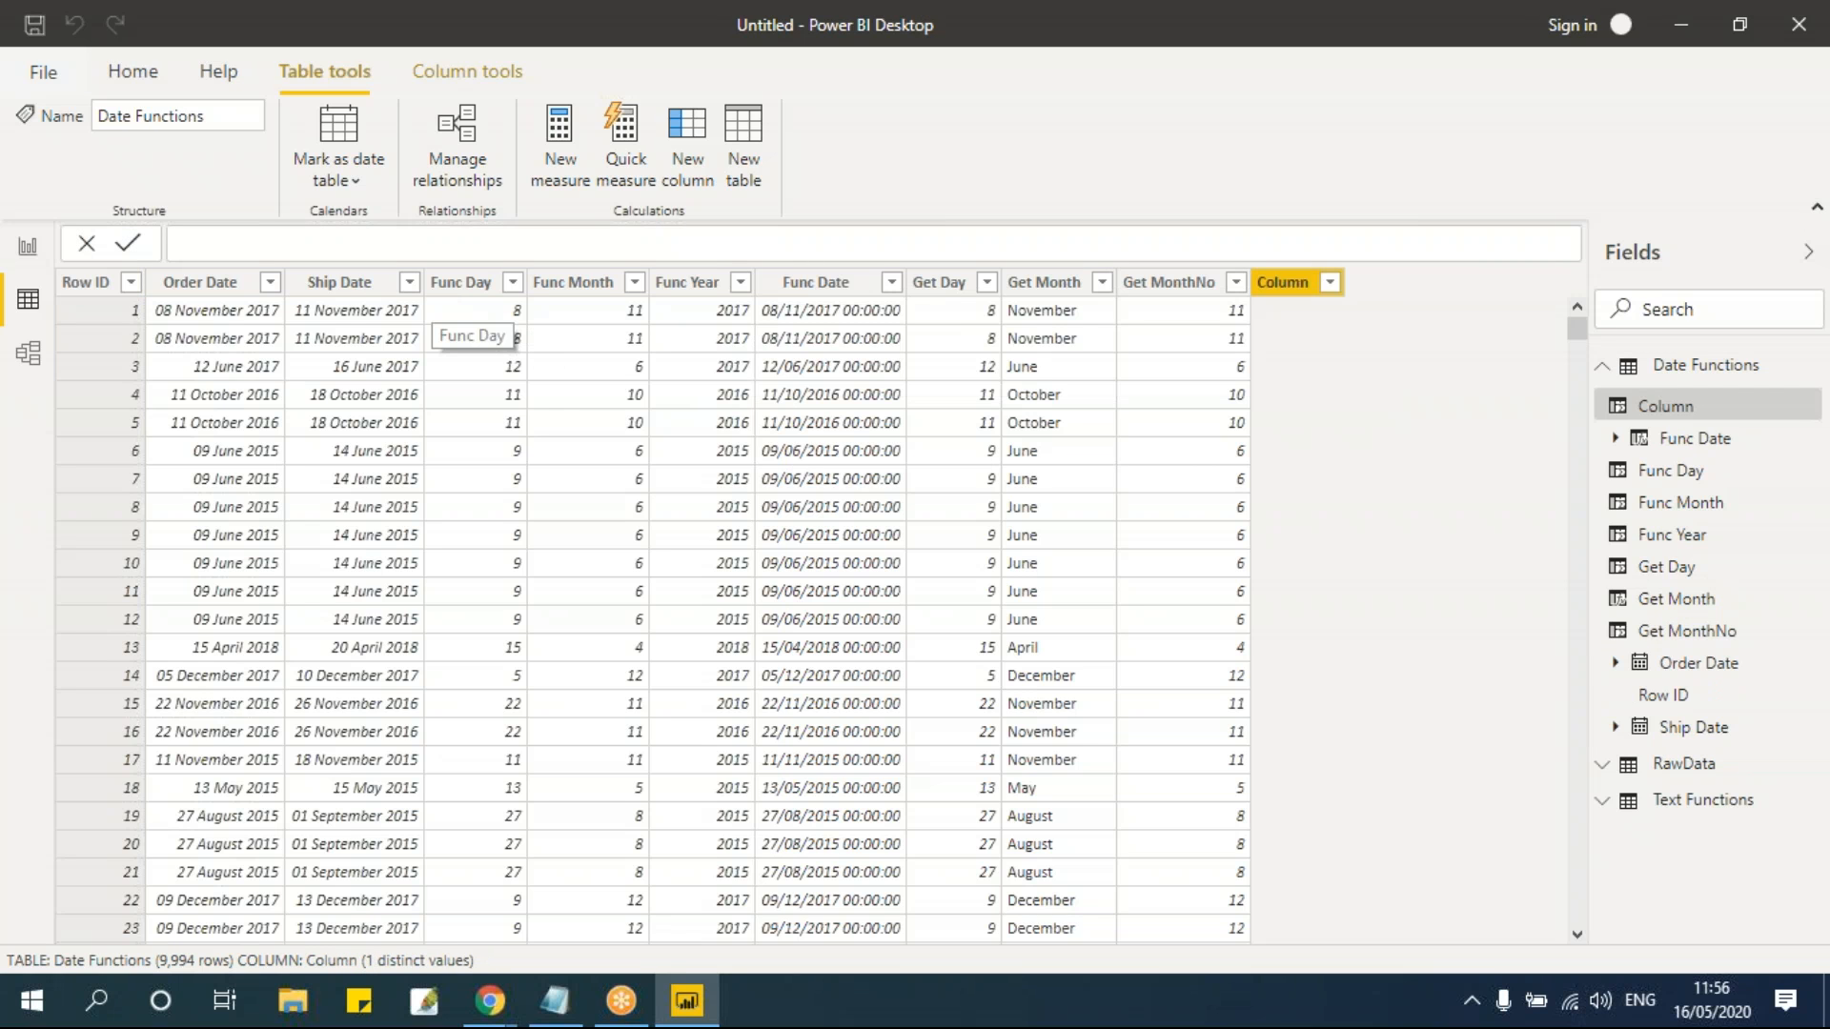
# Step: Replace the default name of the next new calculated column with Get QtrNo
pyautogui.click(295, 242)
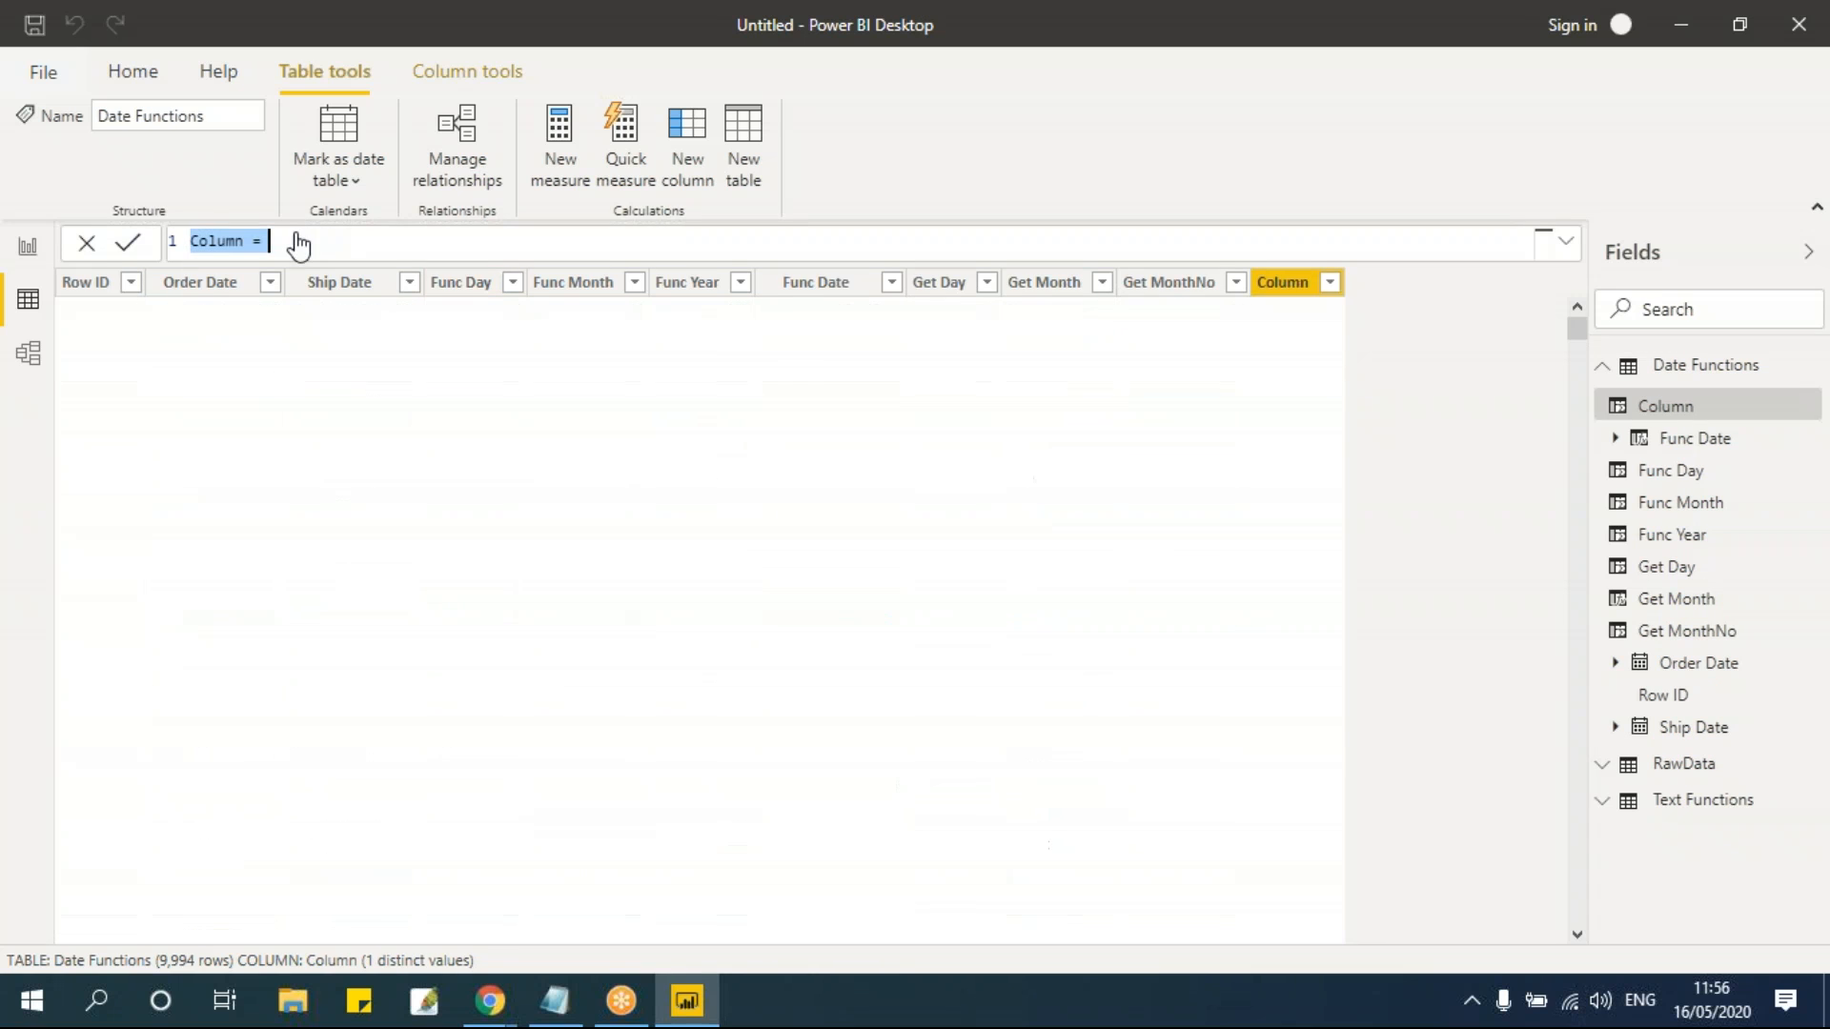
pyautogui.click(269, 241)
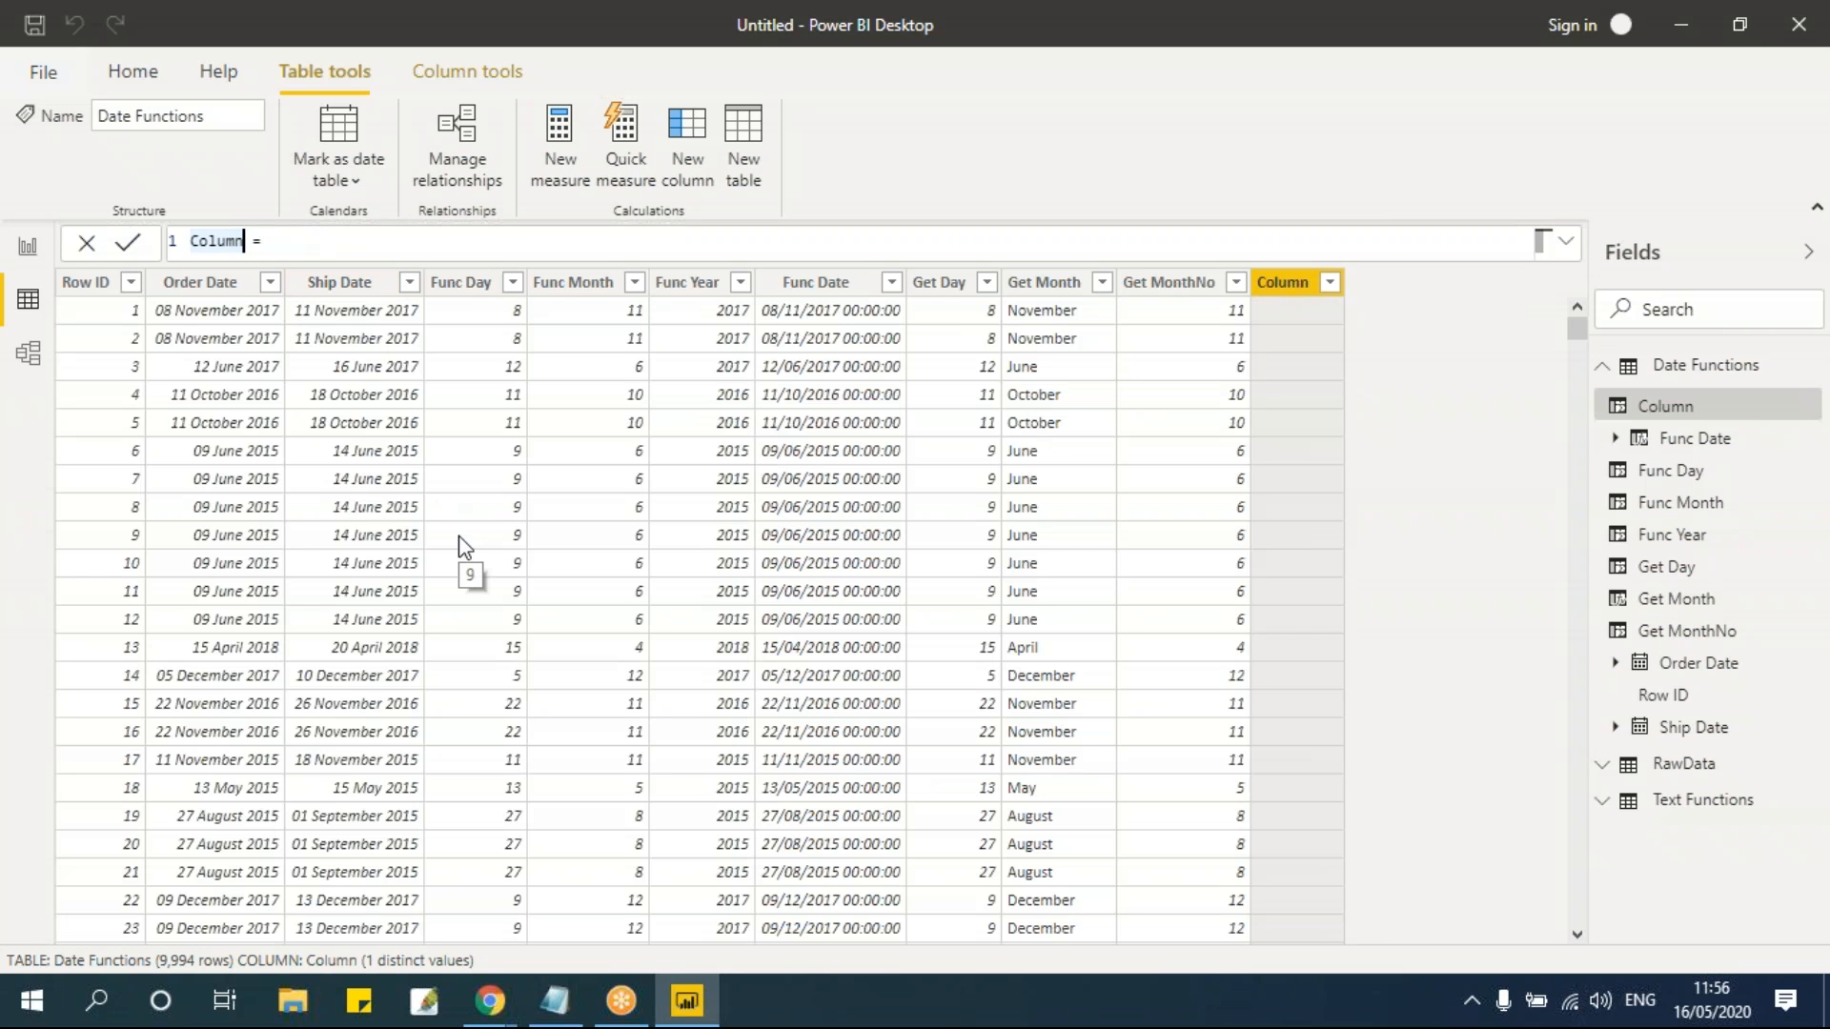
pyautogui.press('BackSpace')
pyautogui.write('Get Qtr ')
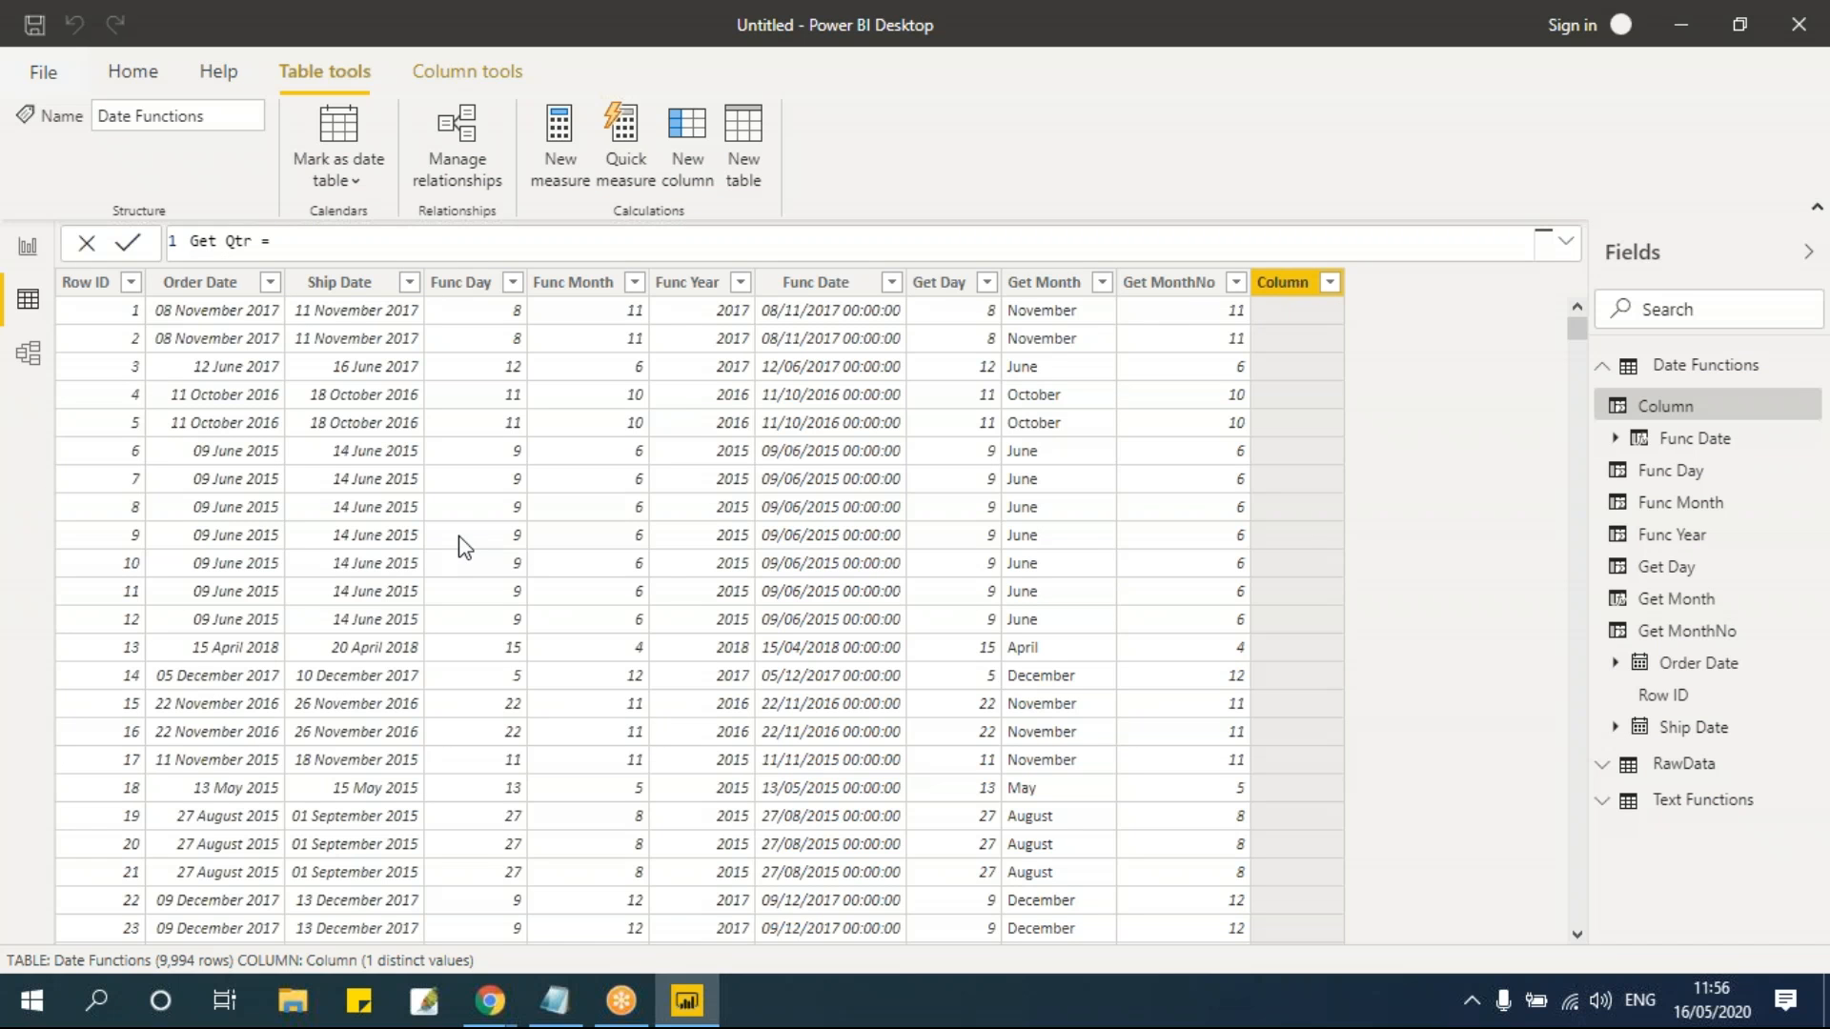
pyautogui.write('No')
# Step: Set the Get QtrNo formula to 'Date Functions'[Order Date].[QuarterNo] and commit it
pyautogui.press('End')
pyautogui.write("'Date Functions'[Order Date]")
pyautogui.press('Tab')
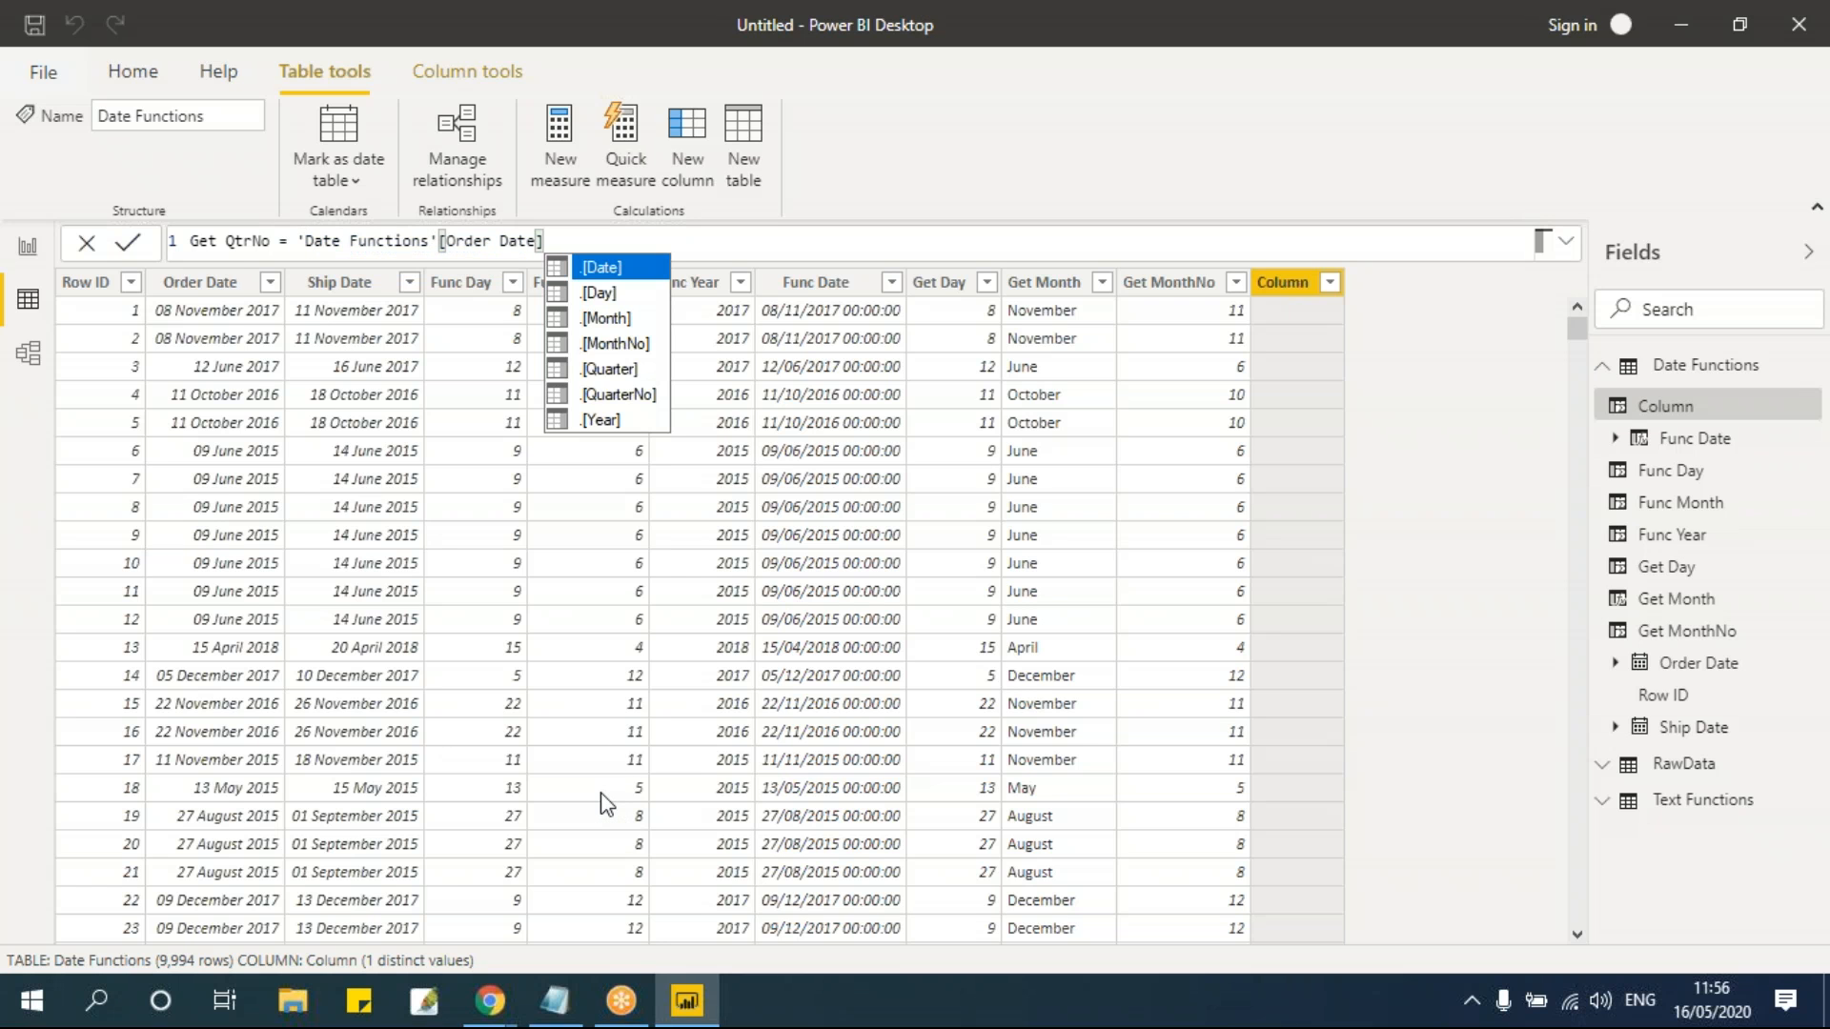
pyautogui.press('Down')
pyautogui.press('Down')
pyautogui.press('Down')
pyautogui.press('Down')
pyautogui.press('Down')
pyautogui.press('Tab')
pyautogui.press('Return')
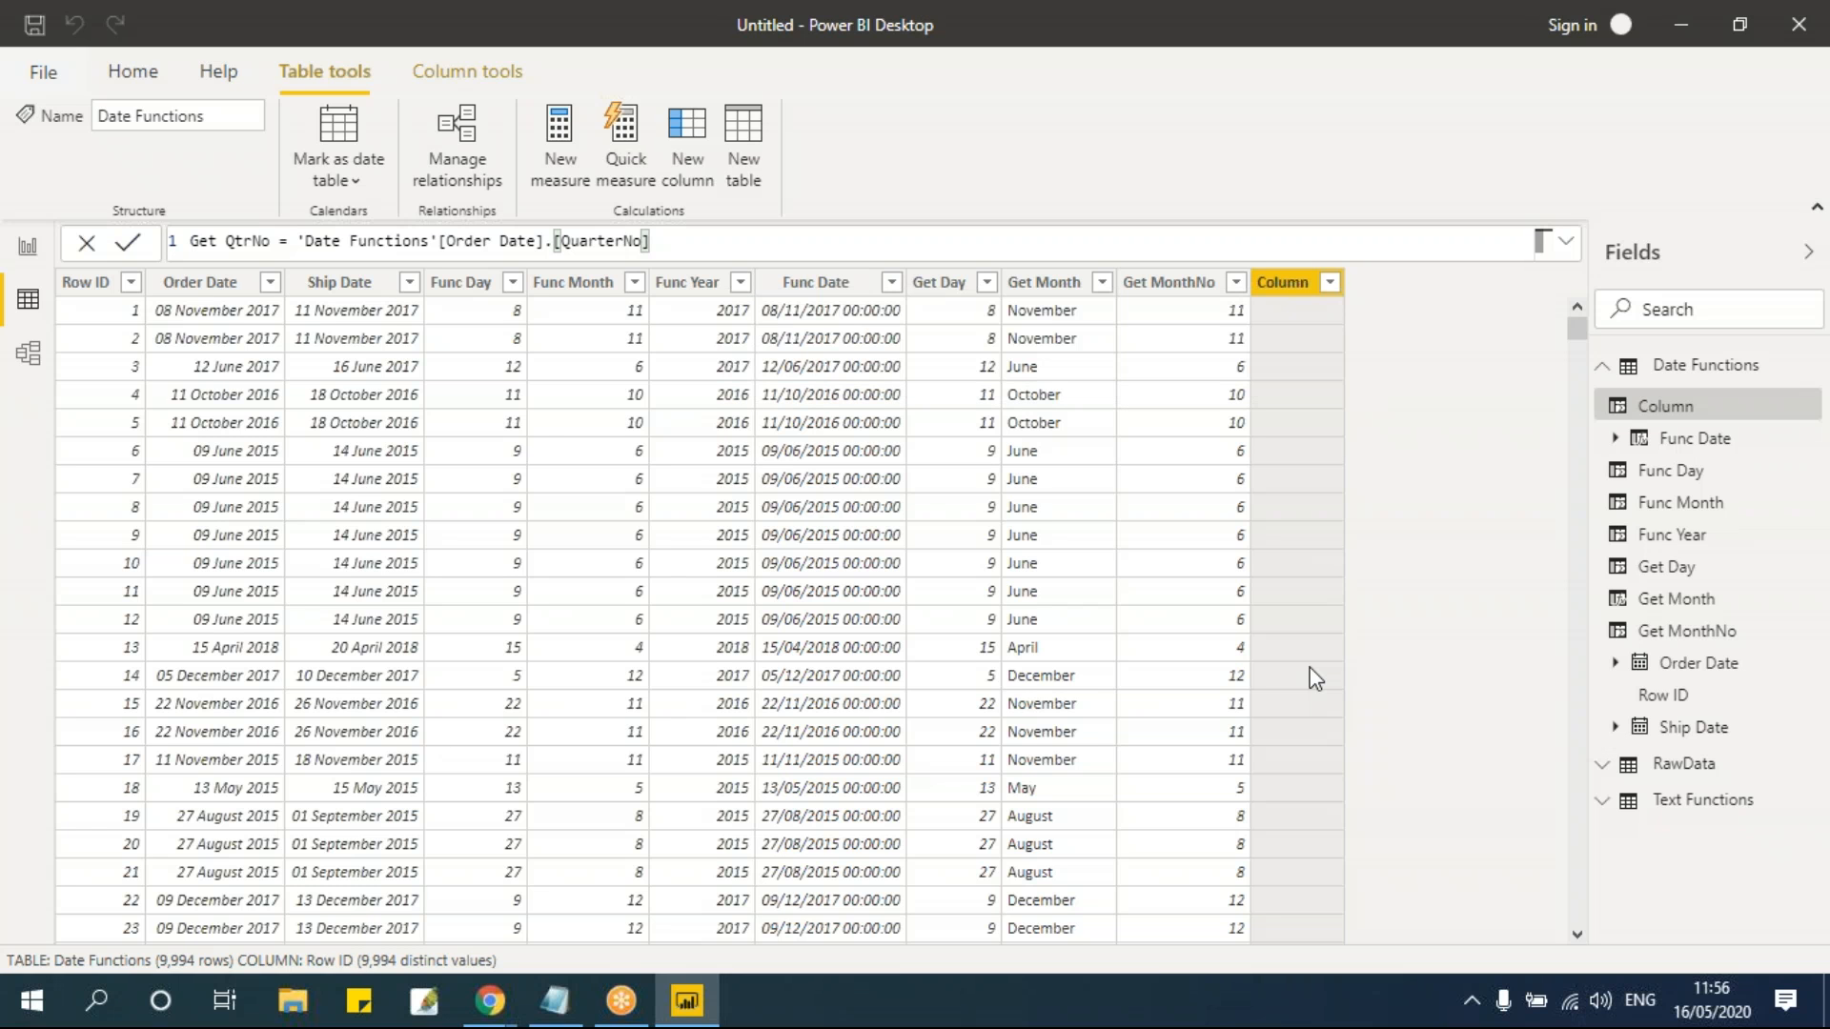
pyautogui.press('Return')
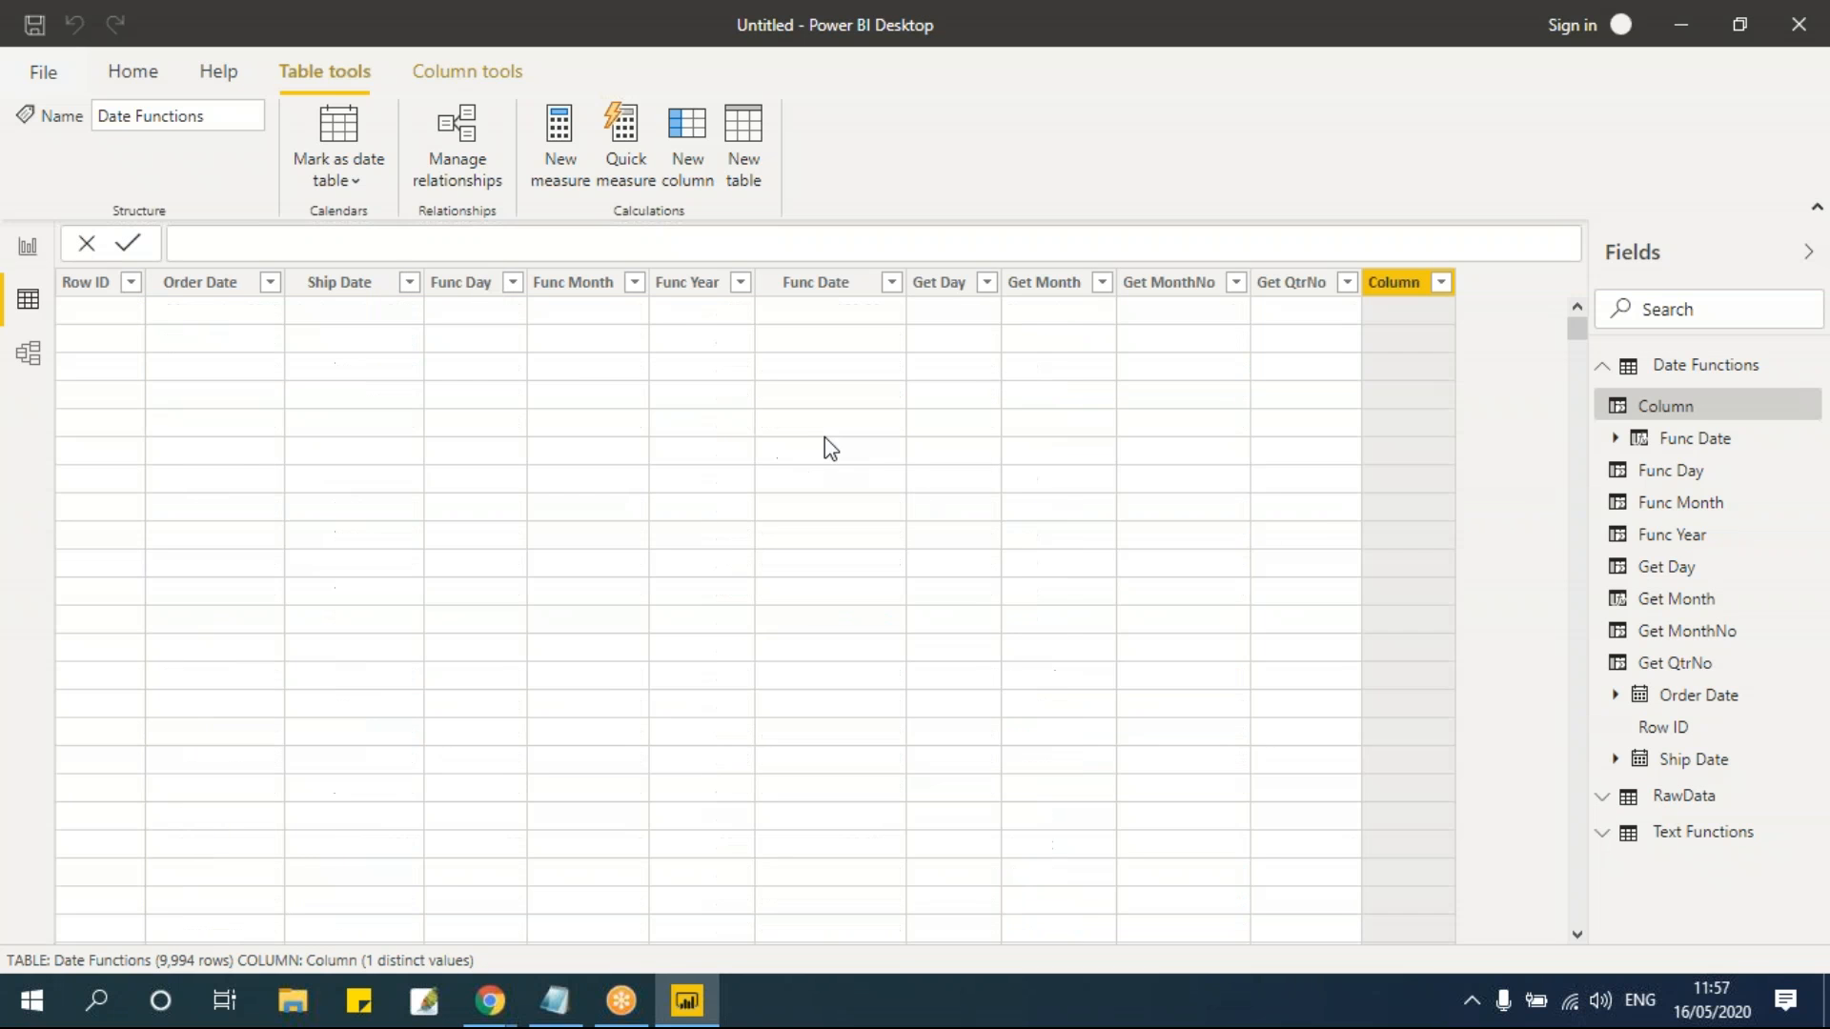
# Step: Replace the default name of the next new calculated column with Get QtrName
pyautogui.click(300, 243)
pyautogui.click(245, 241)
pyautogui.press('BackSpace')
pyautogui.press('BackSpace')
pyautogui.press('BackSpace')
pyautogui.press('BackSpace')
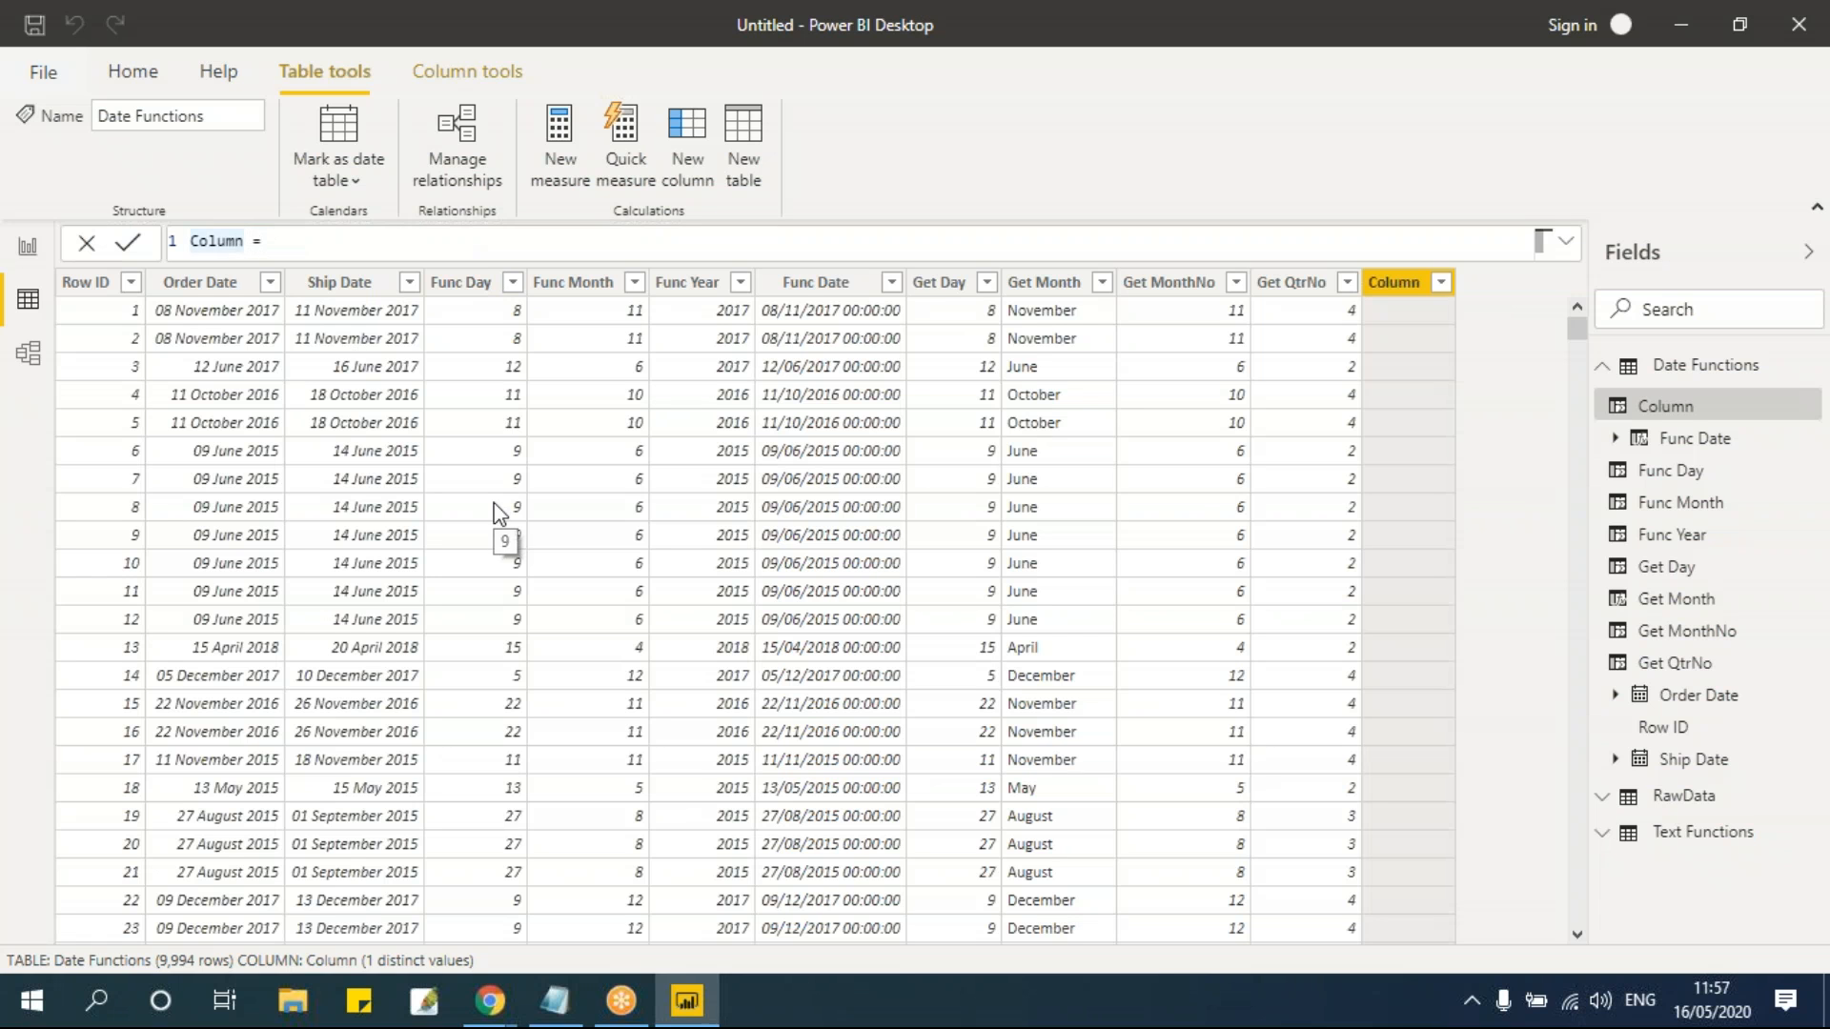
pyautogui.press('BackSpace')
pyautogui.press('BackSpace')
pyautogui.write('Get Qt')
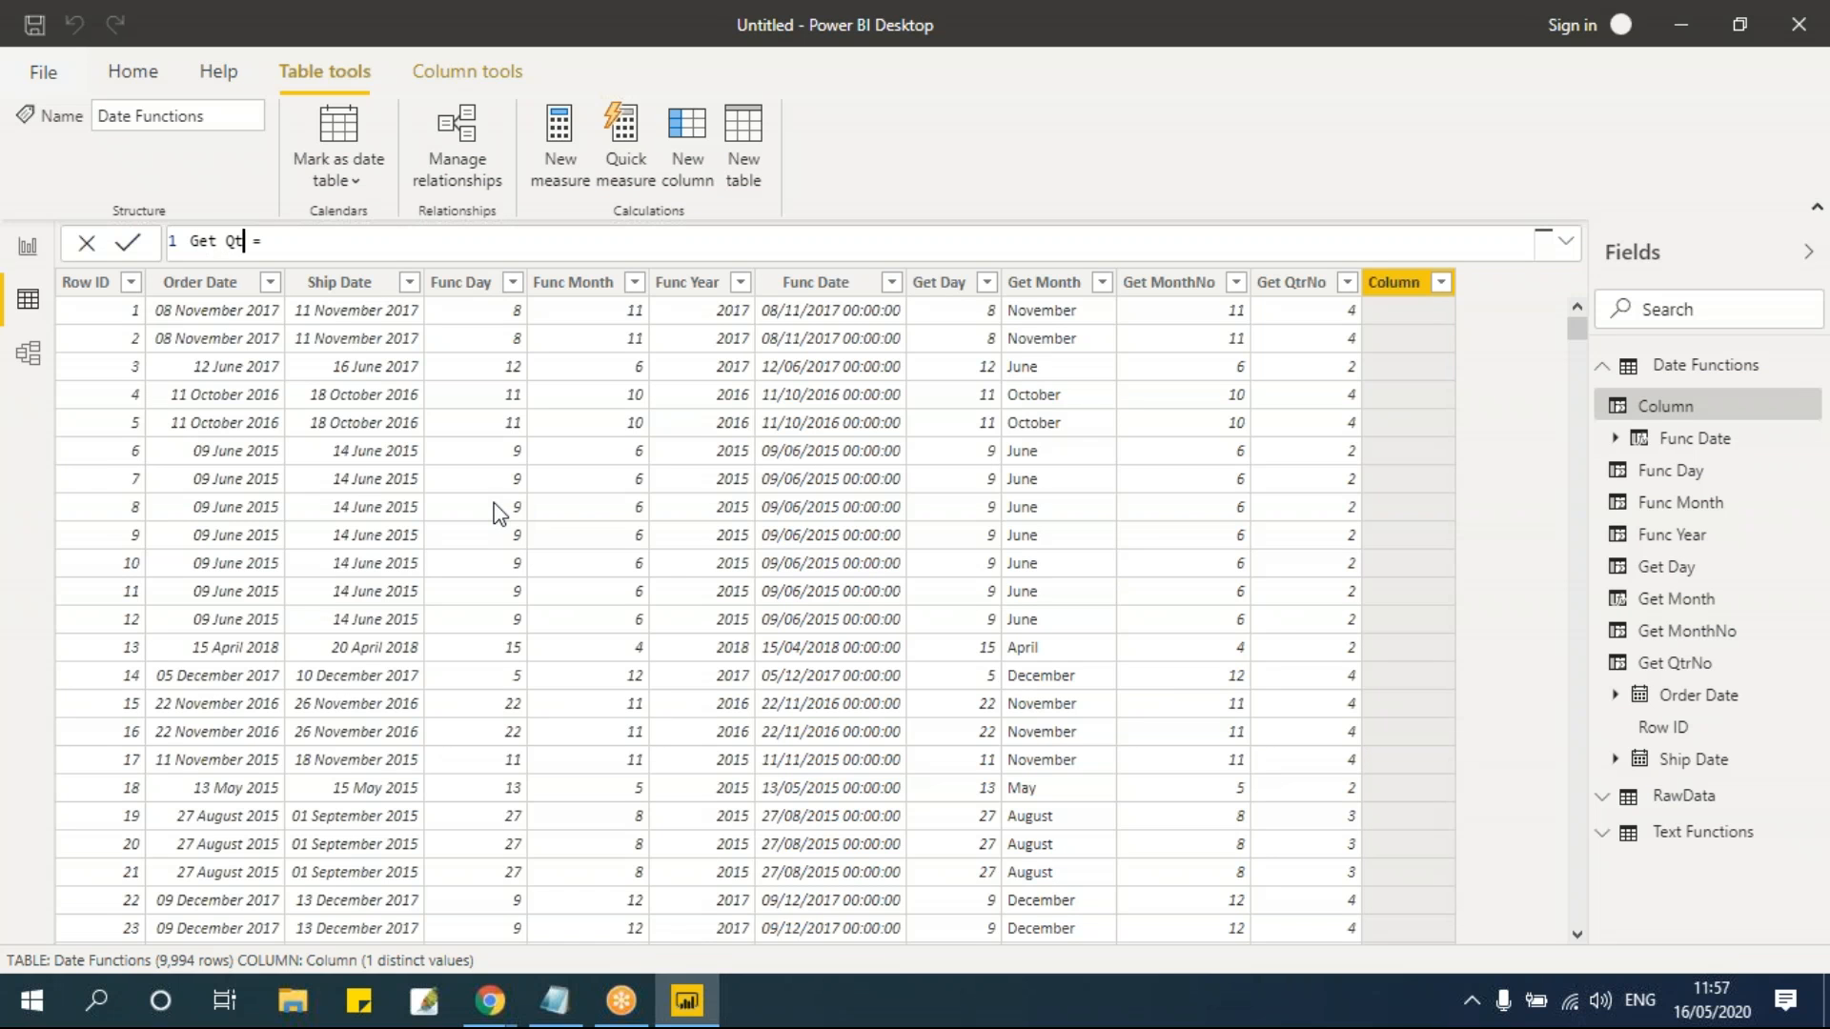
pyautogui.write('rName')
# Step: Set the Get QtrName formula to 'Date Functions'[Order Date].[Quarter] and commit it
pyautogui.click(454, 254)
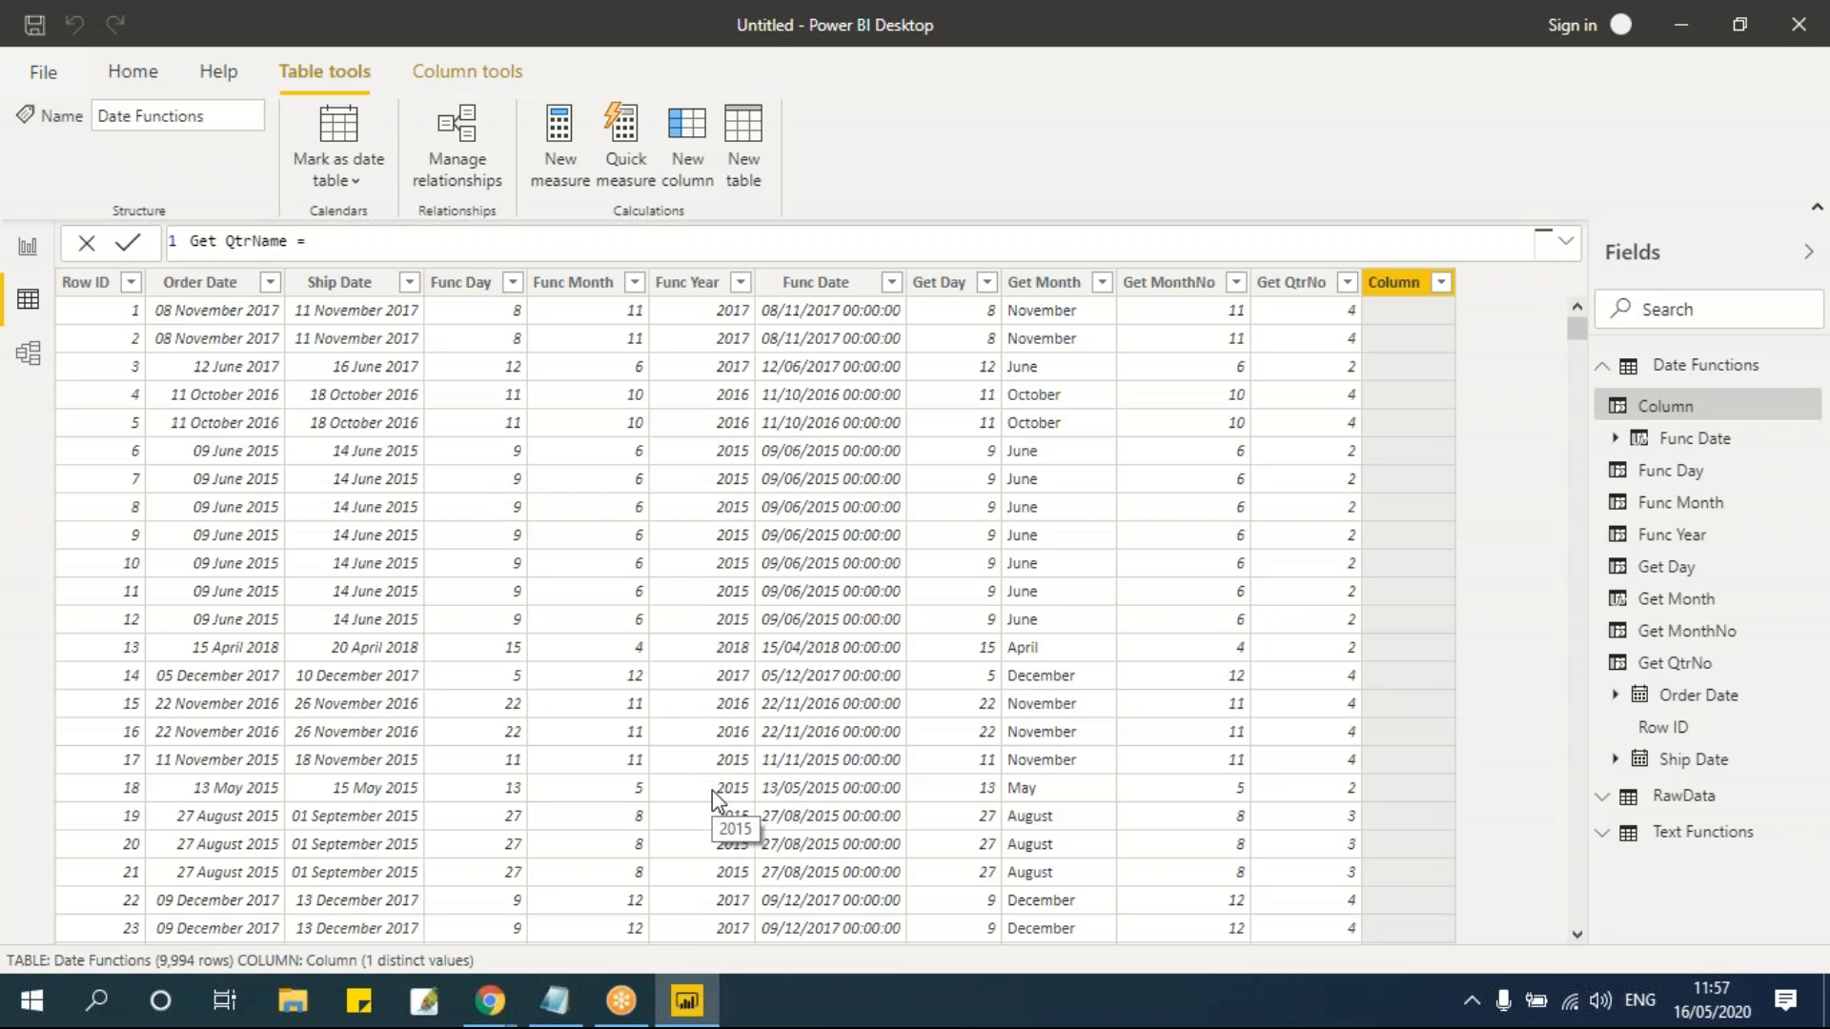
pyautogui.write('order')
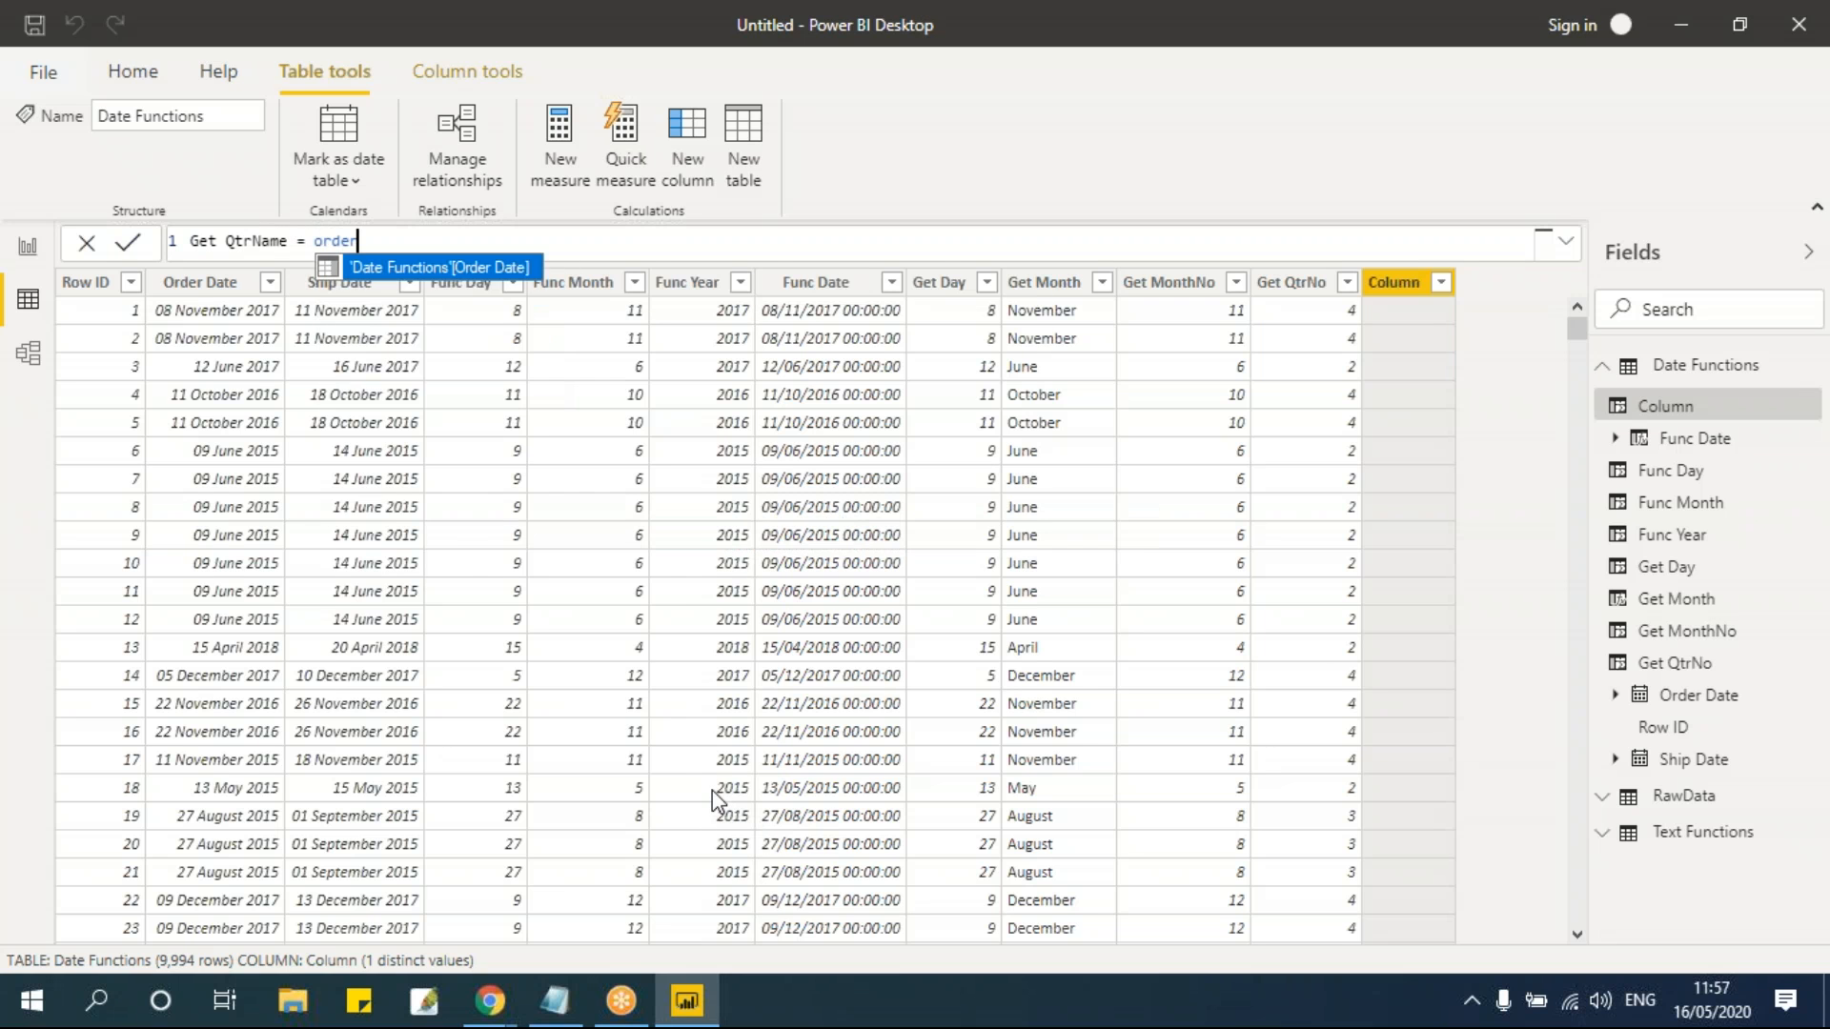
pyautogui.press('Tab')
pyautogui.press('Down')
pyautogui.press('Down')
pyautogui.press('Down')
pyautogui.press('Down')
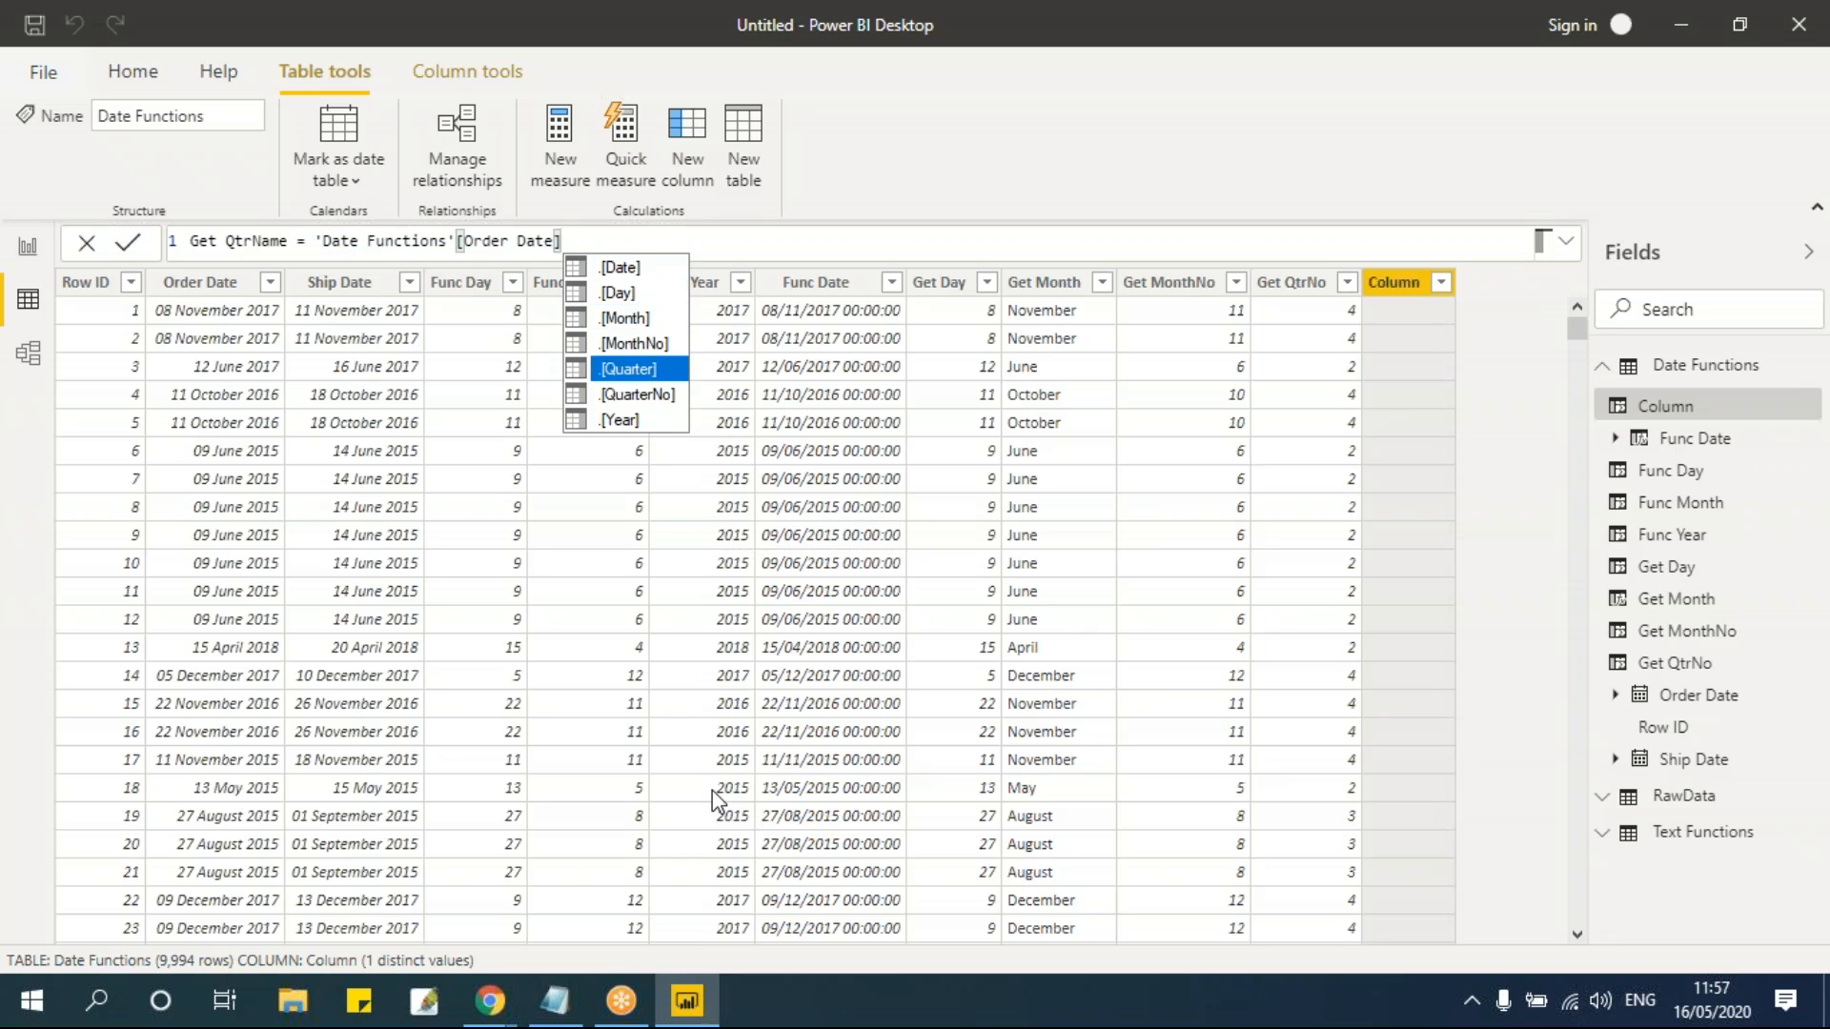
pyautogui.press('Tab')
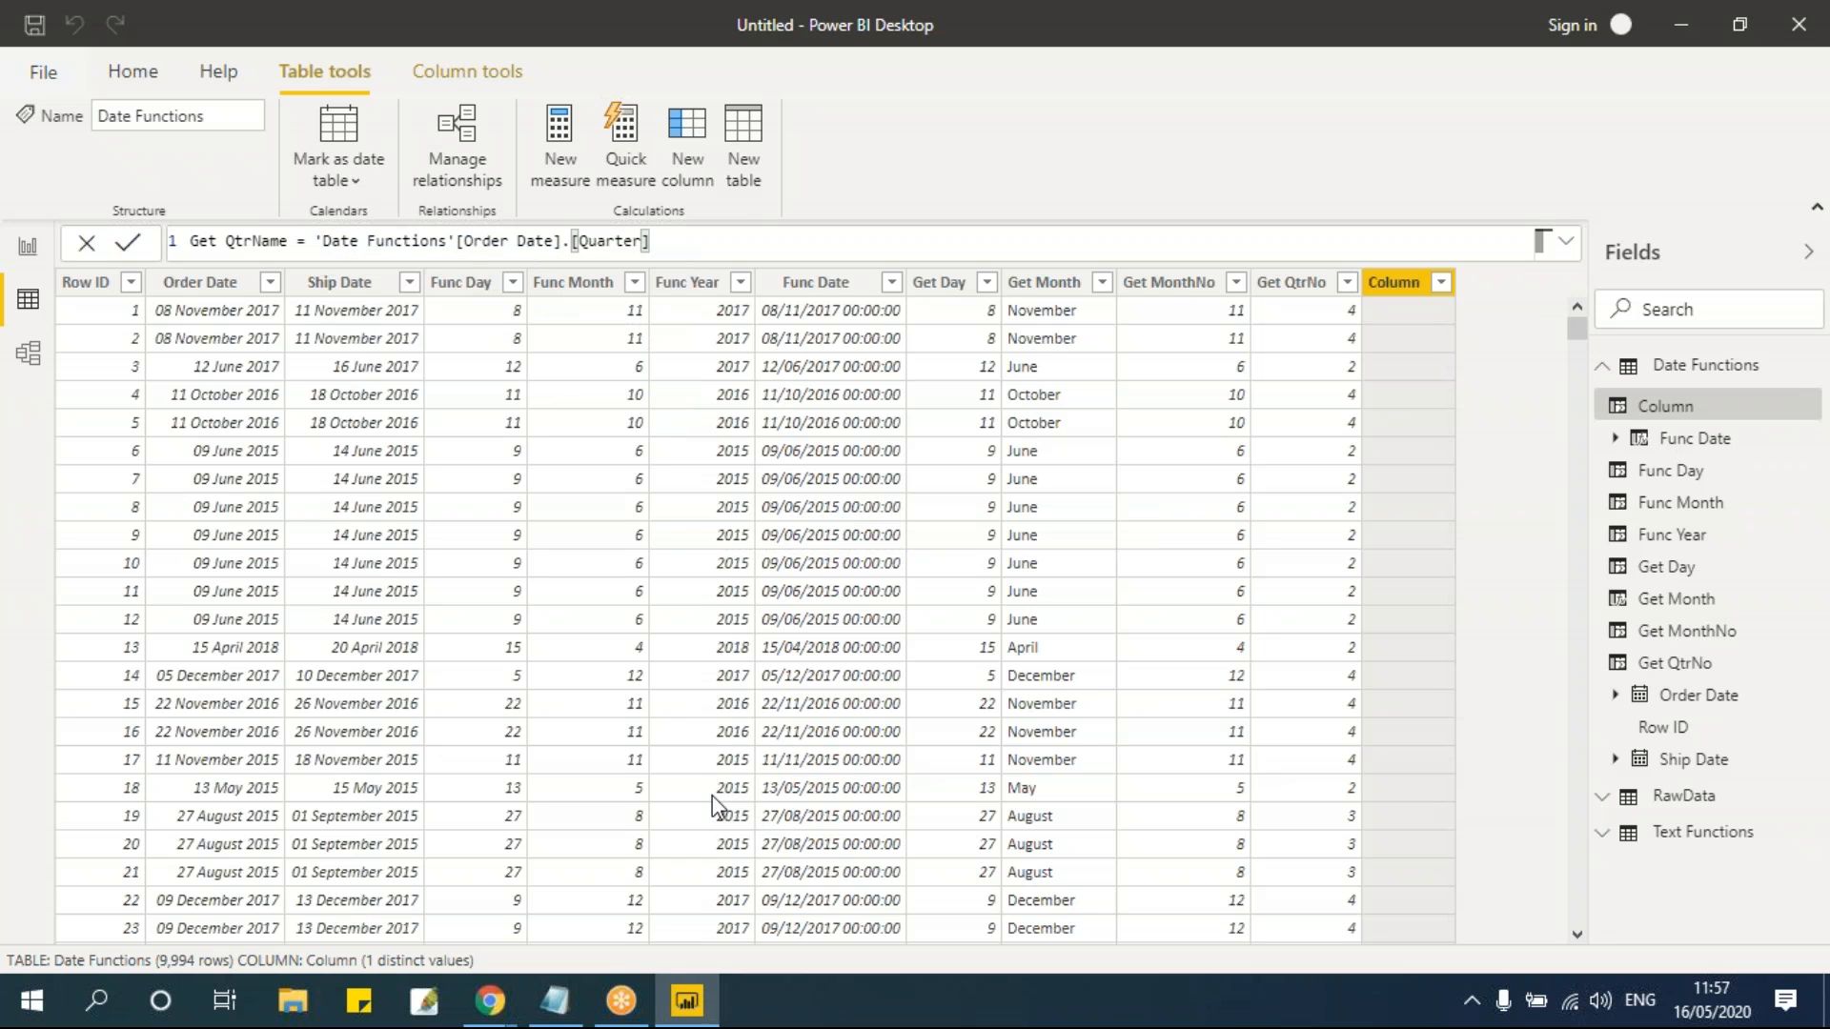
pyautogui.press('Return')
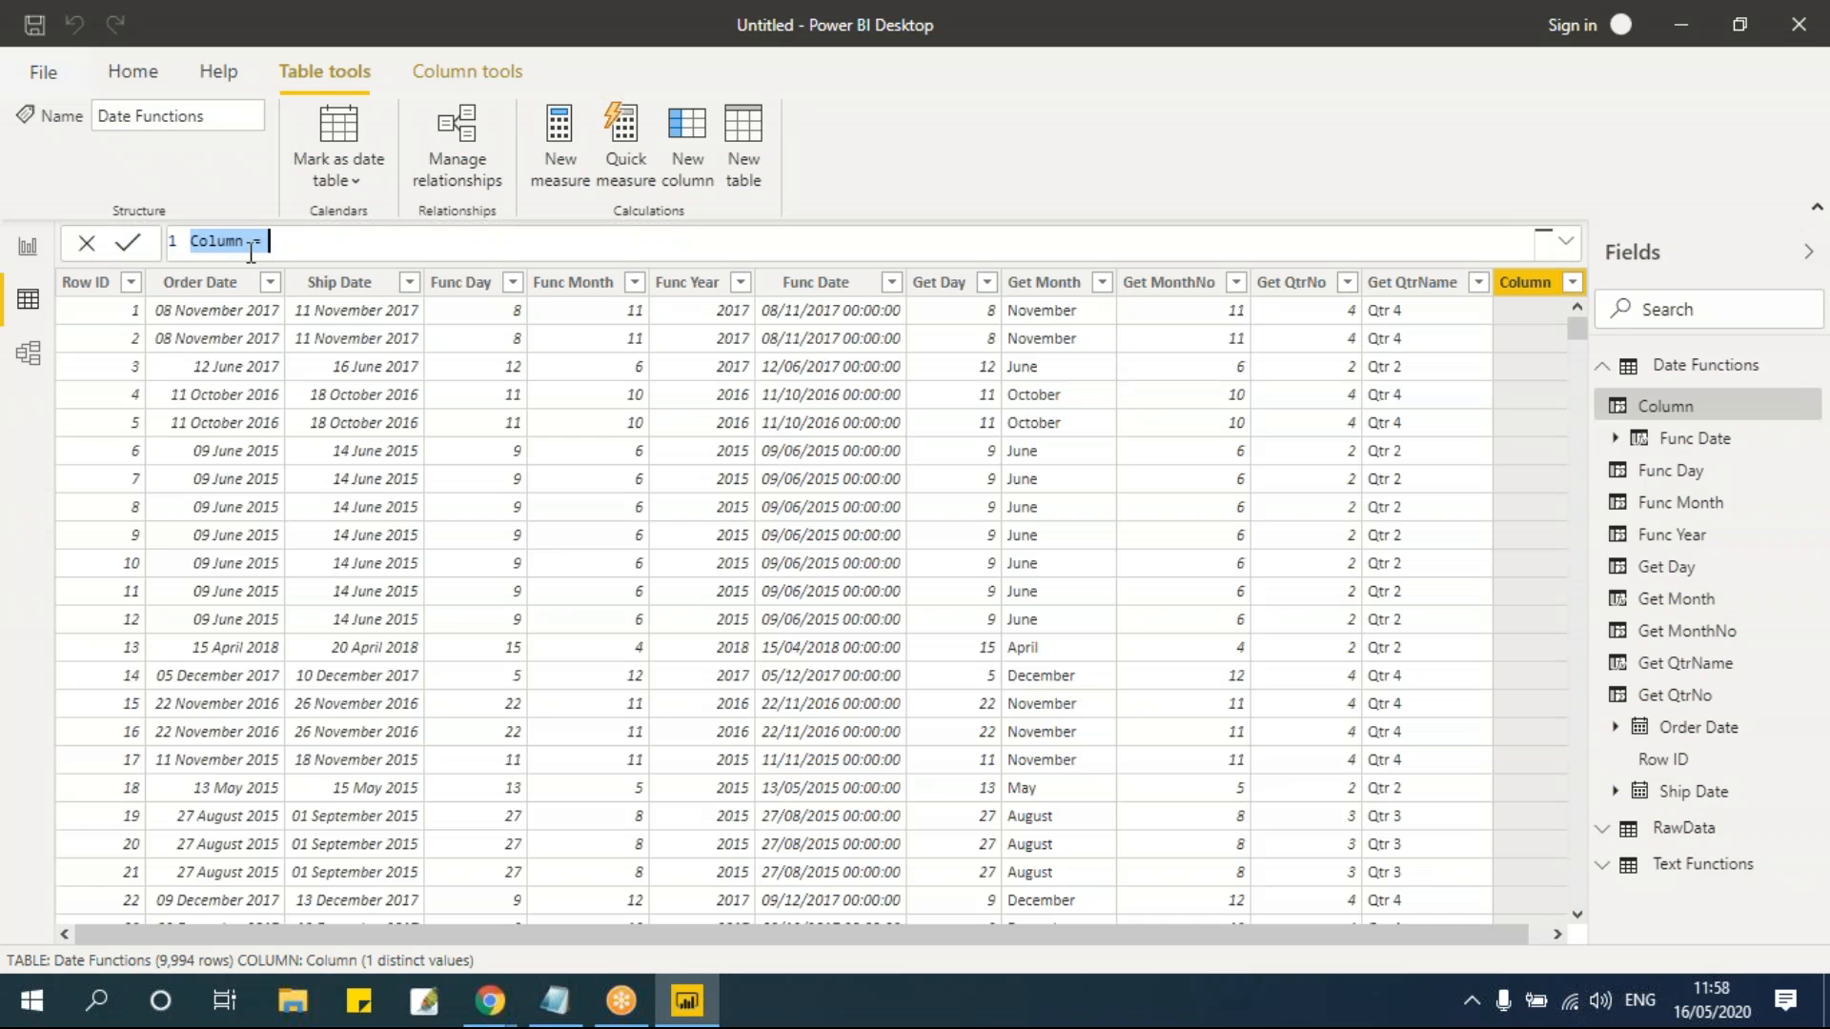
# Step: Replace the default name of the next new calculated column with Get Year
pyautogui.click(247, 244)
pyautogui.press('BackSpace')
pyautogui.press('BackSpace')
pyautogui.press('BackSpace')
pyautogui.press('BackSpace')
pyautogui.press('BackSpace')
pyautogui.press('BackSpace')
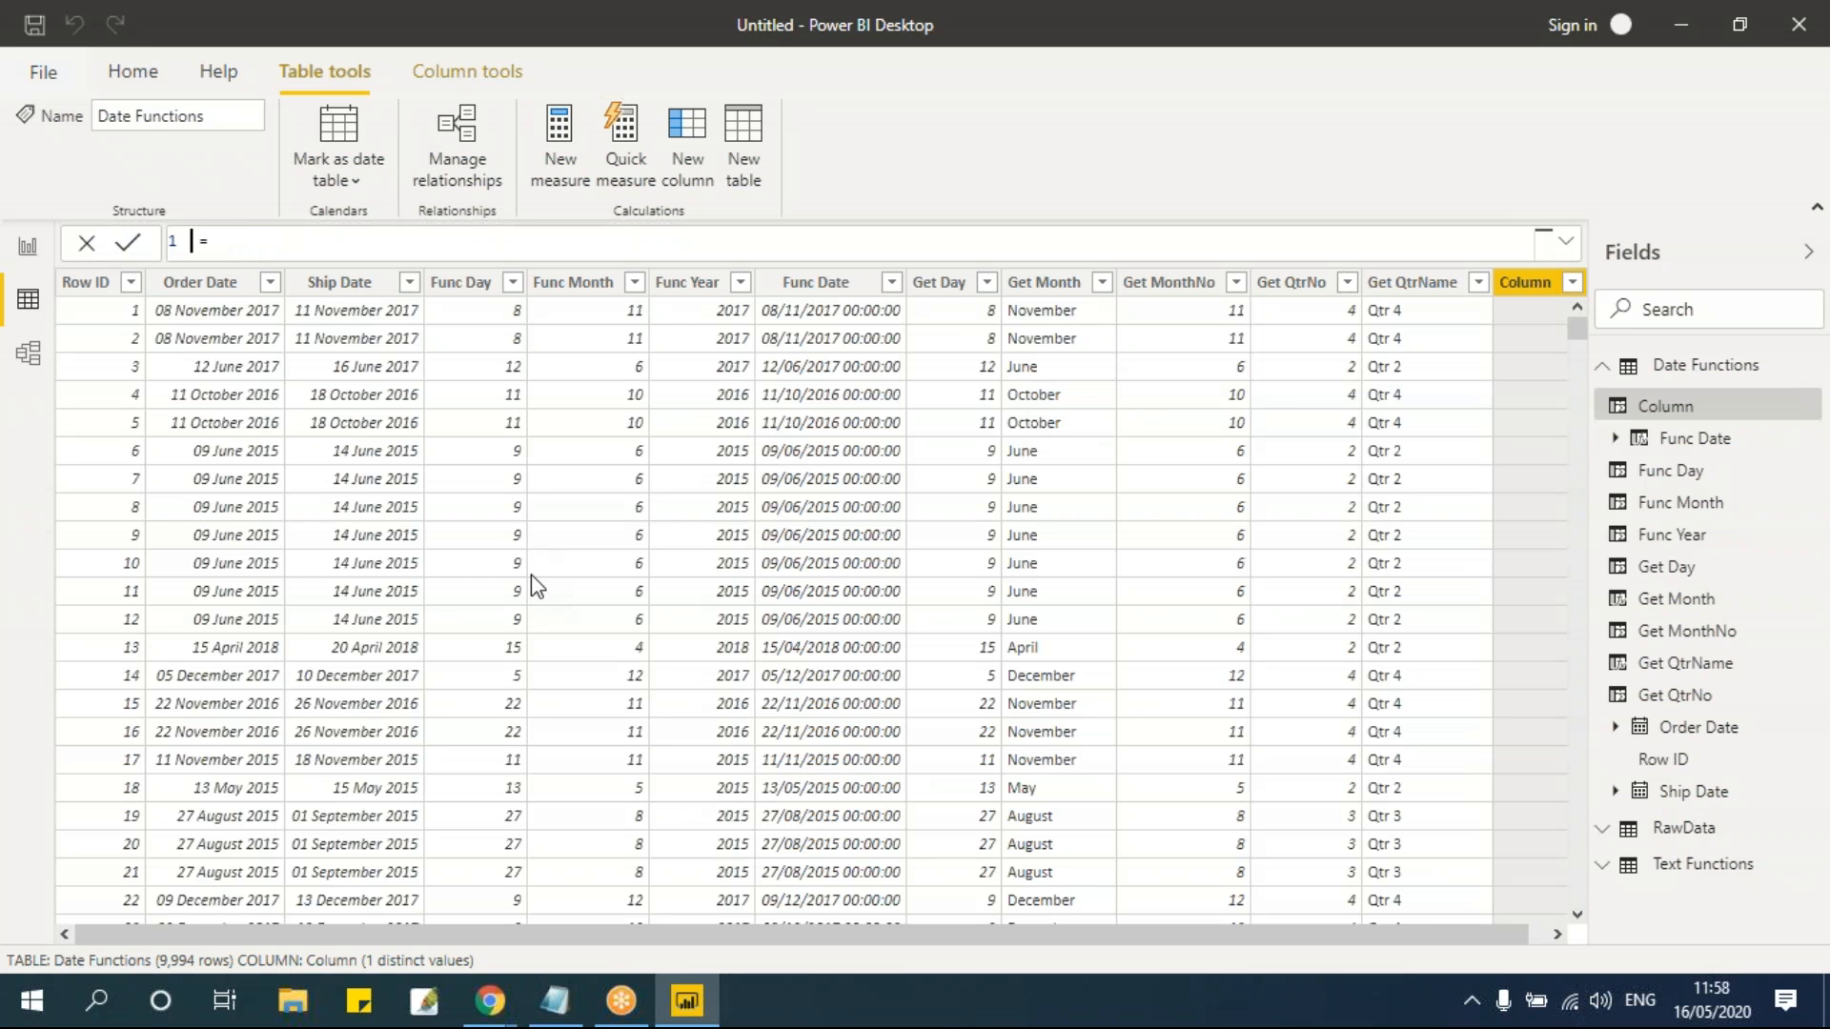
pyautogui.write('ge')
pyautogui.press('BackSpace')
pyautogui.press('BackSpace')
pyautogui.write('Get Year')
# Step: Set the Get Year formula to YEAR('Date Functions'[Order Date]), commit it and bring the column into view
pyautogui.click(386, 244)
pyautogui.write('year')
pyautogui.press('Tab')
pyautogui.write('orde')
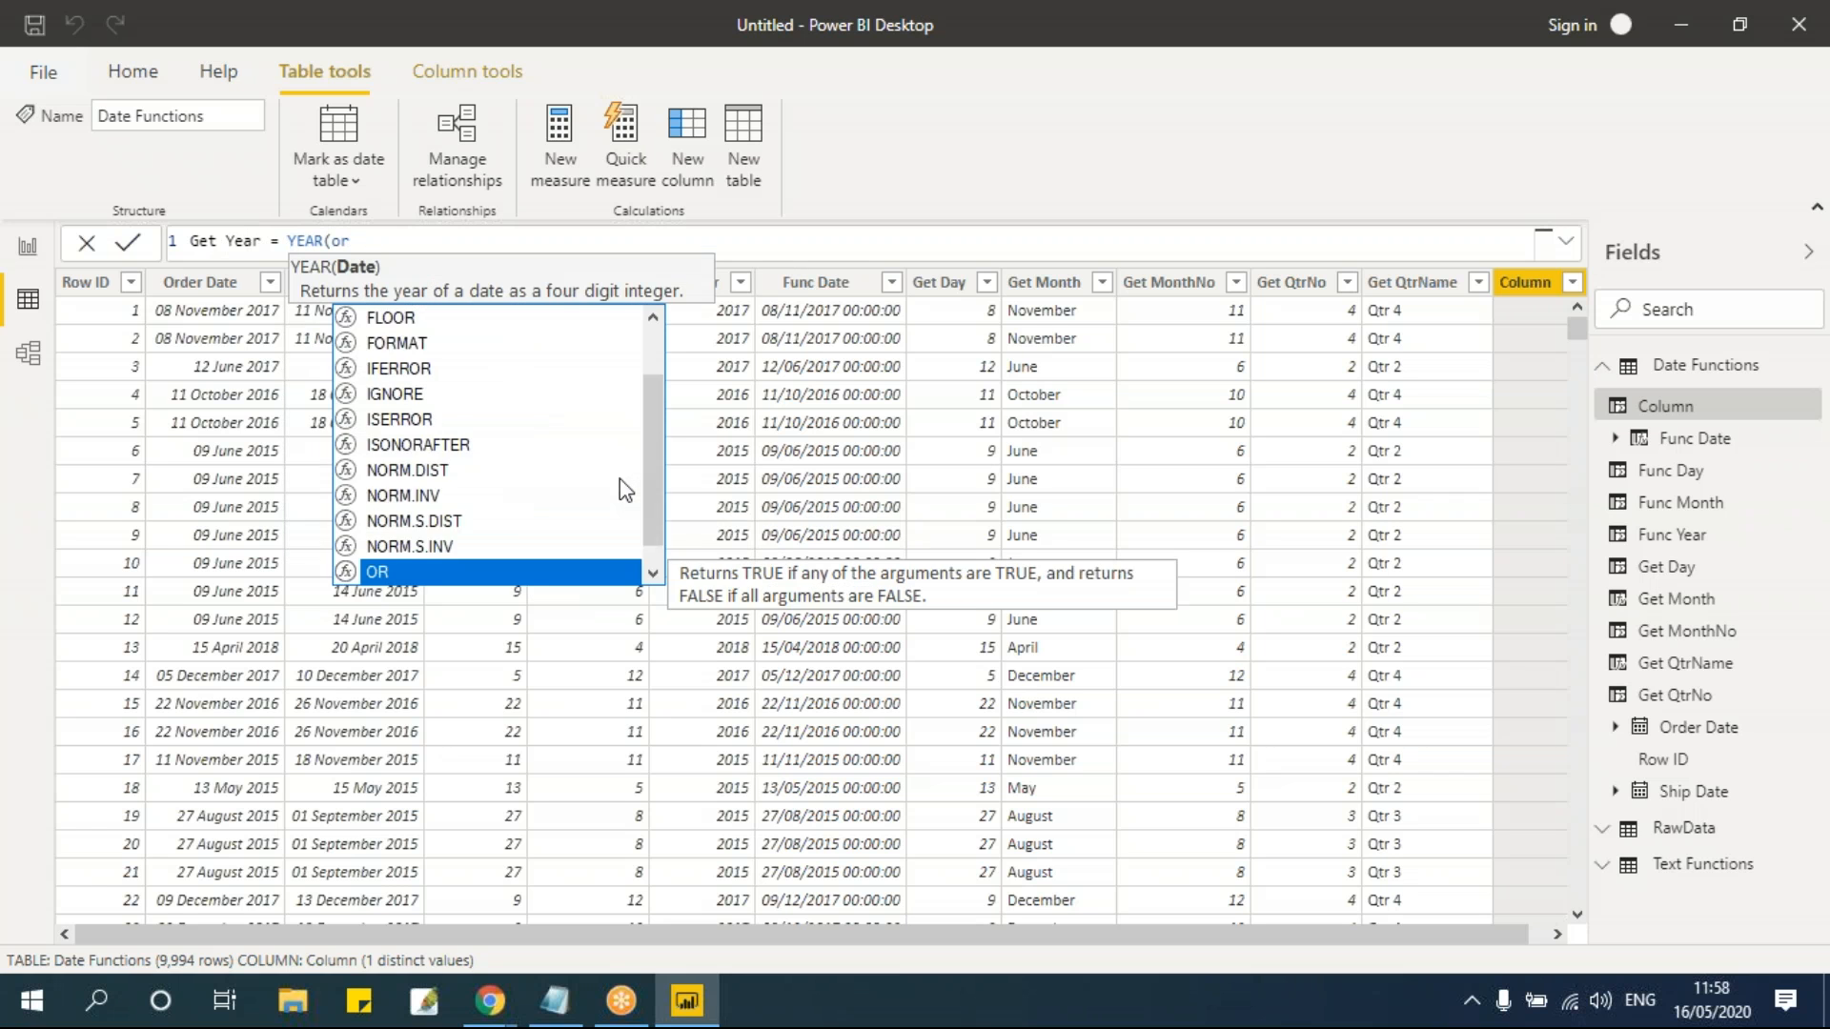
pyautogui.press('Tab')
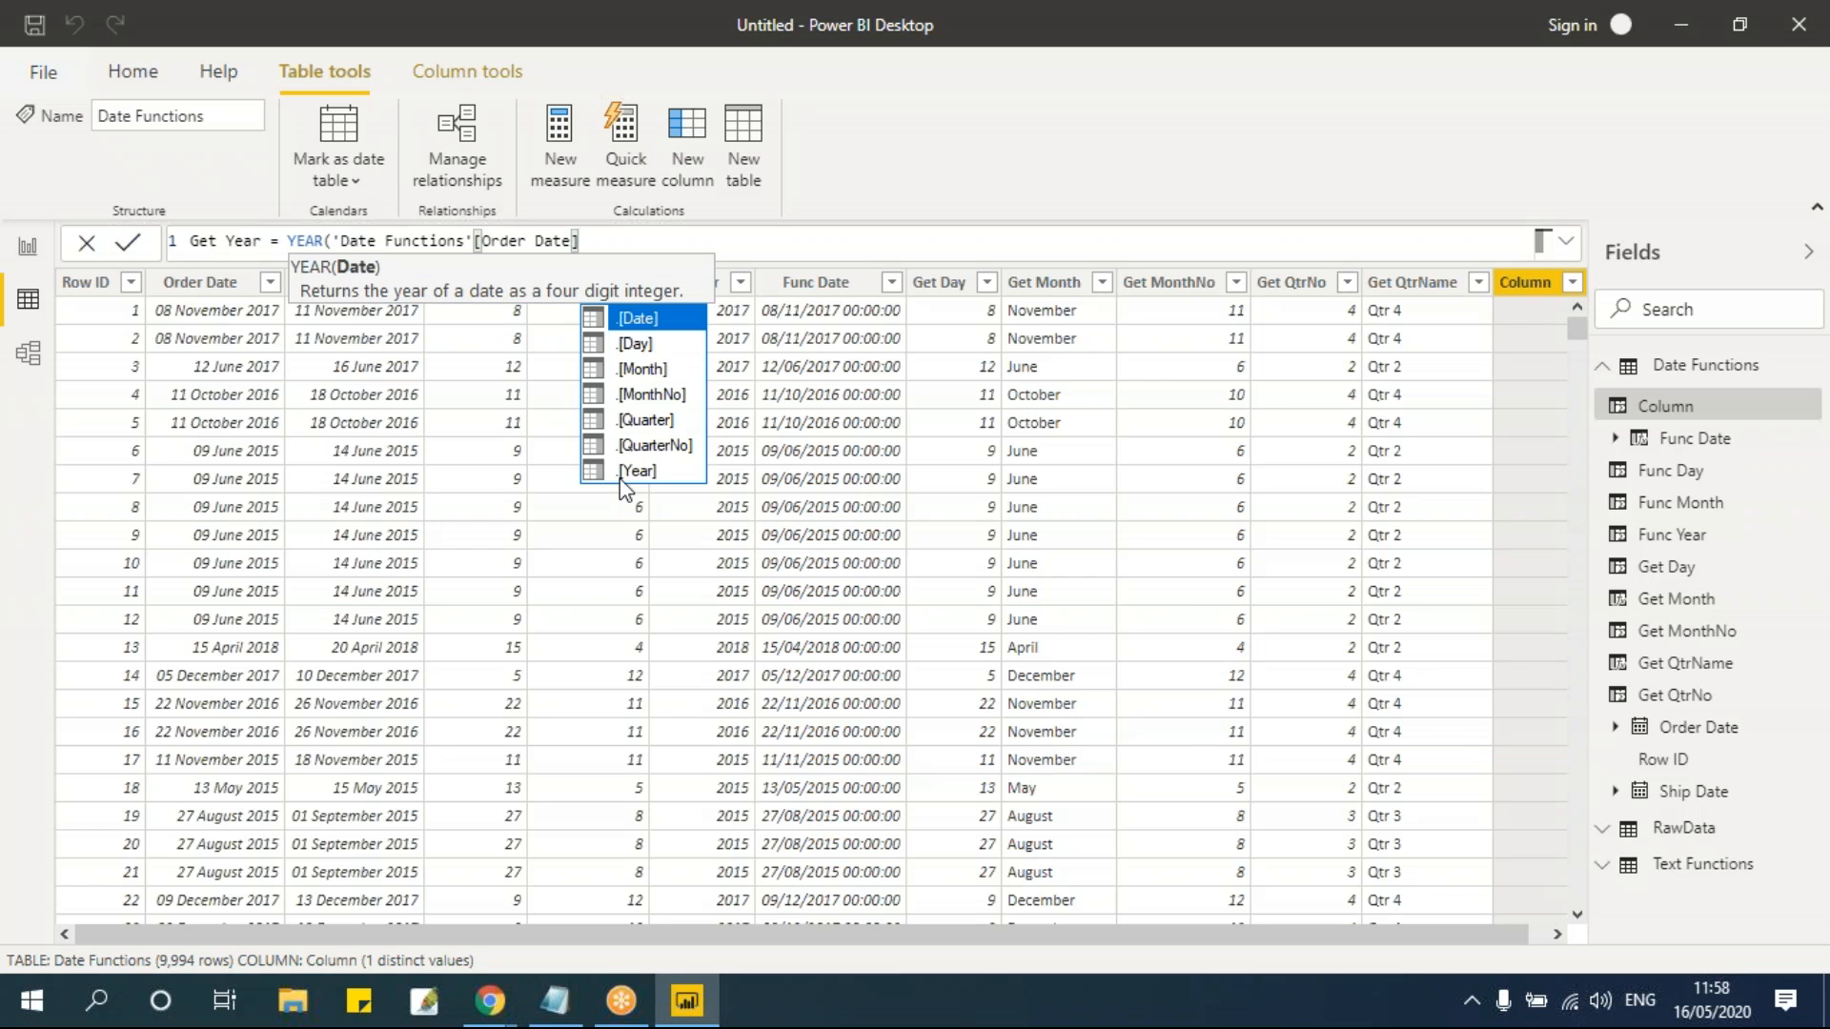
pyautogui.write(')')
pyautogui.press('Return')
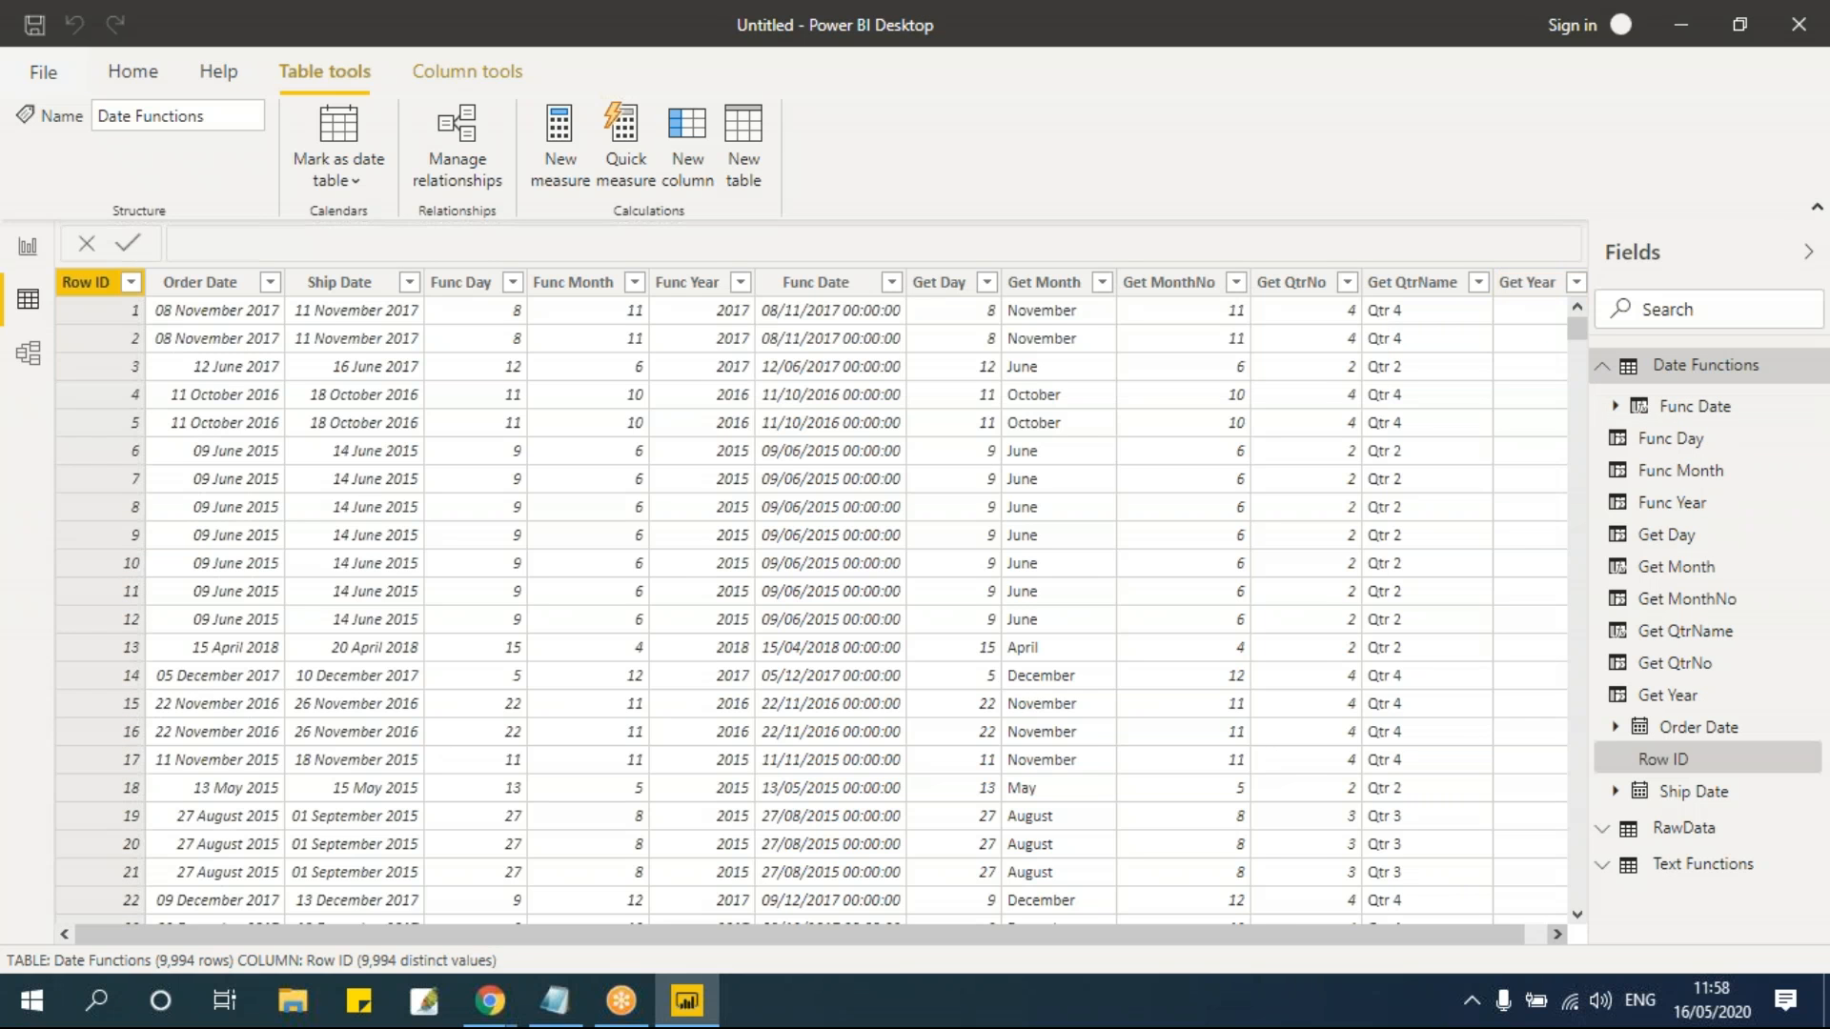
pyautogui.click(1556, 934)
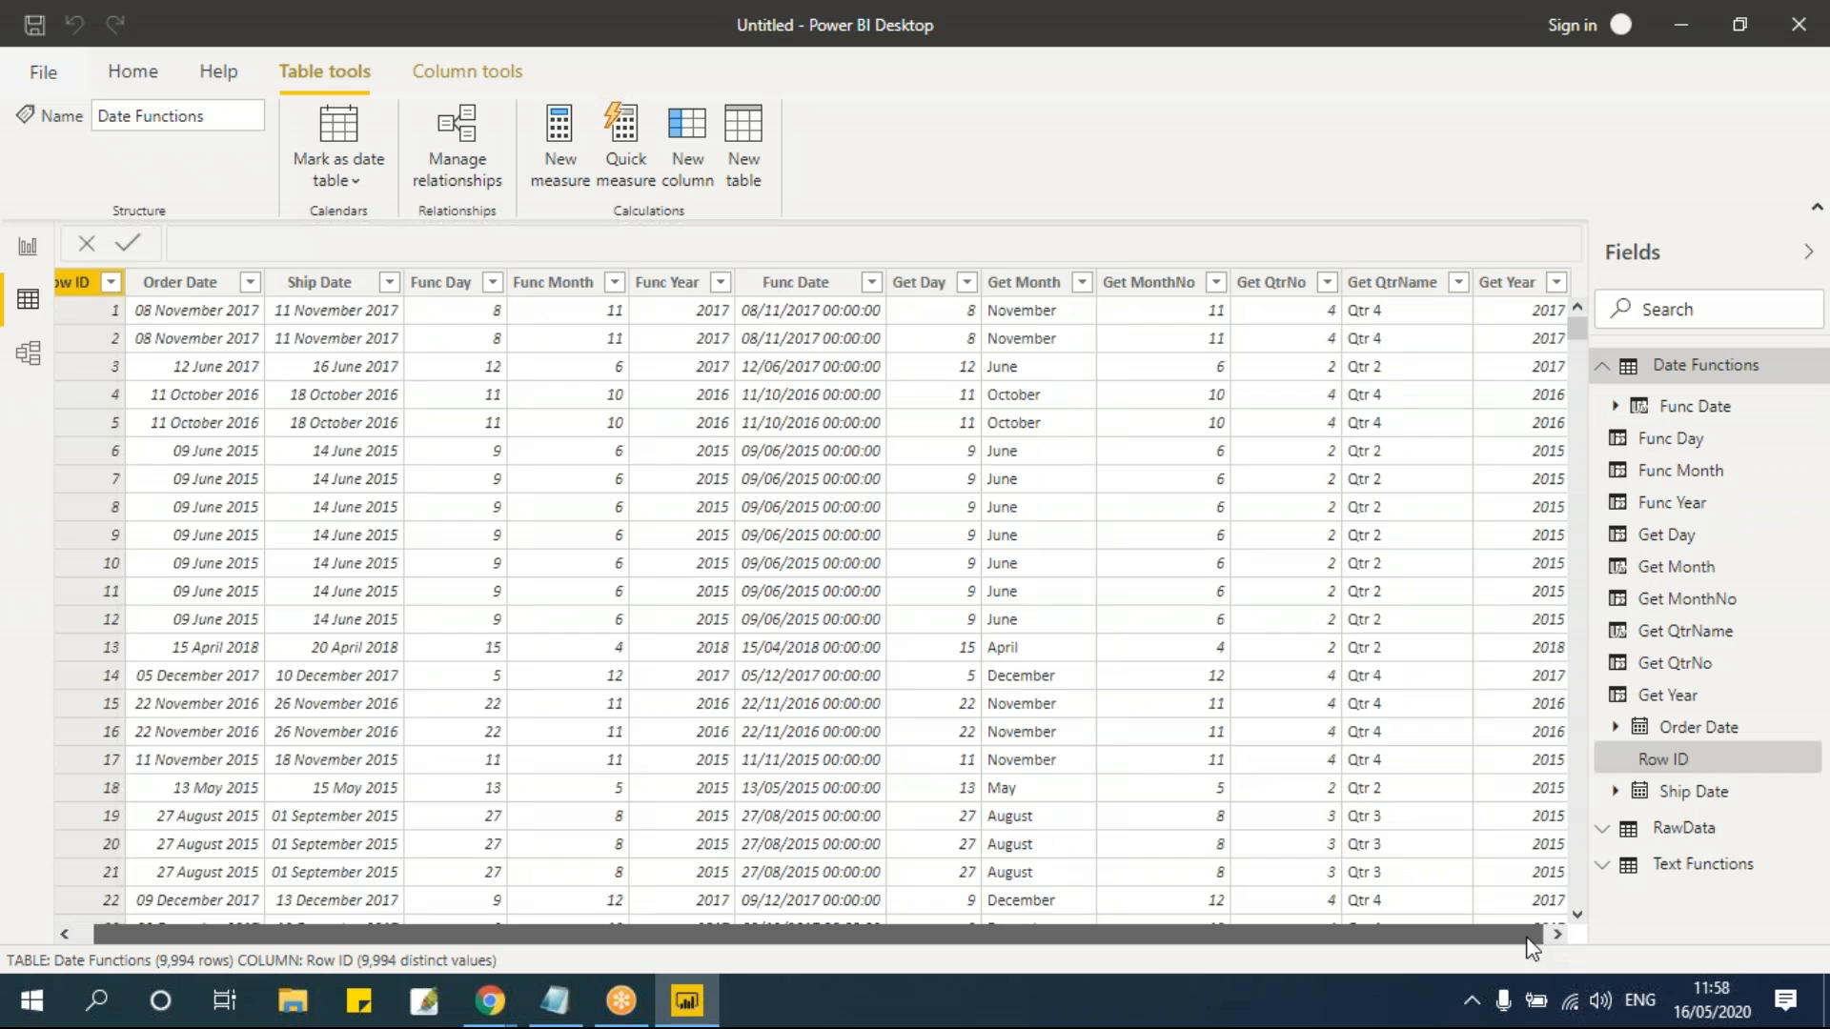
pyautogui.click(1556, 935)
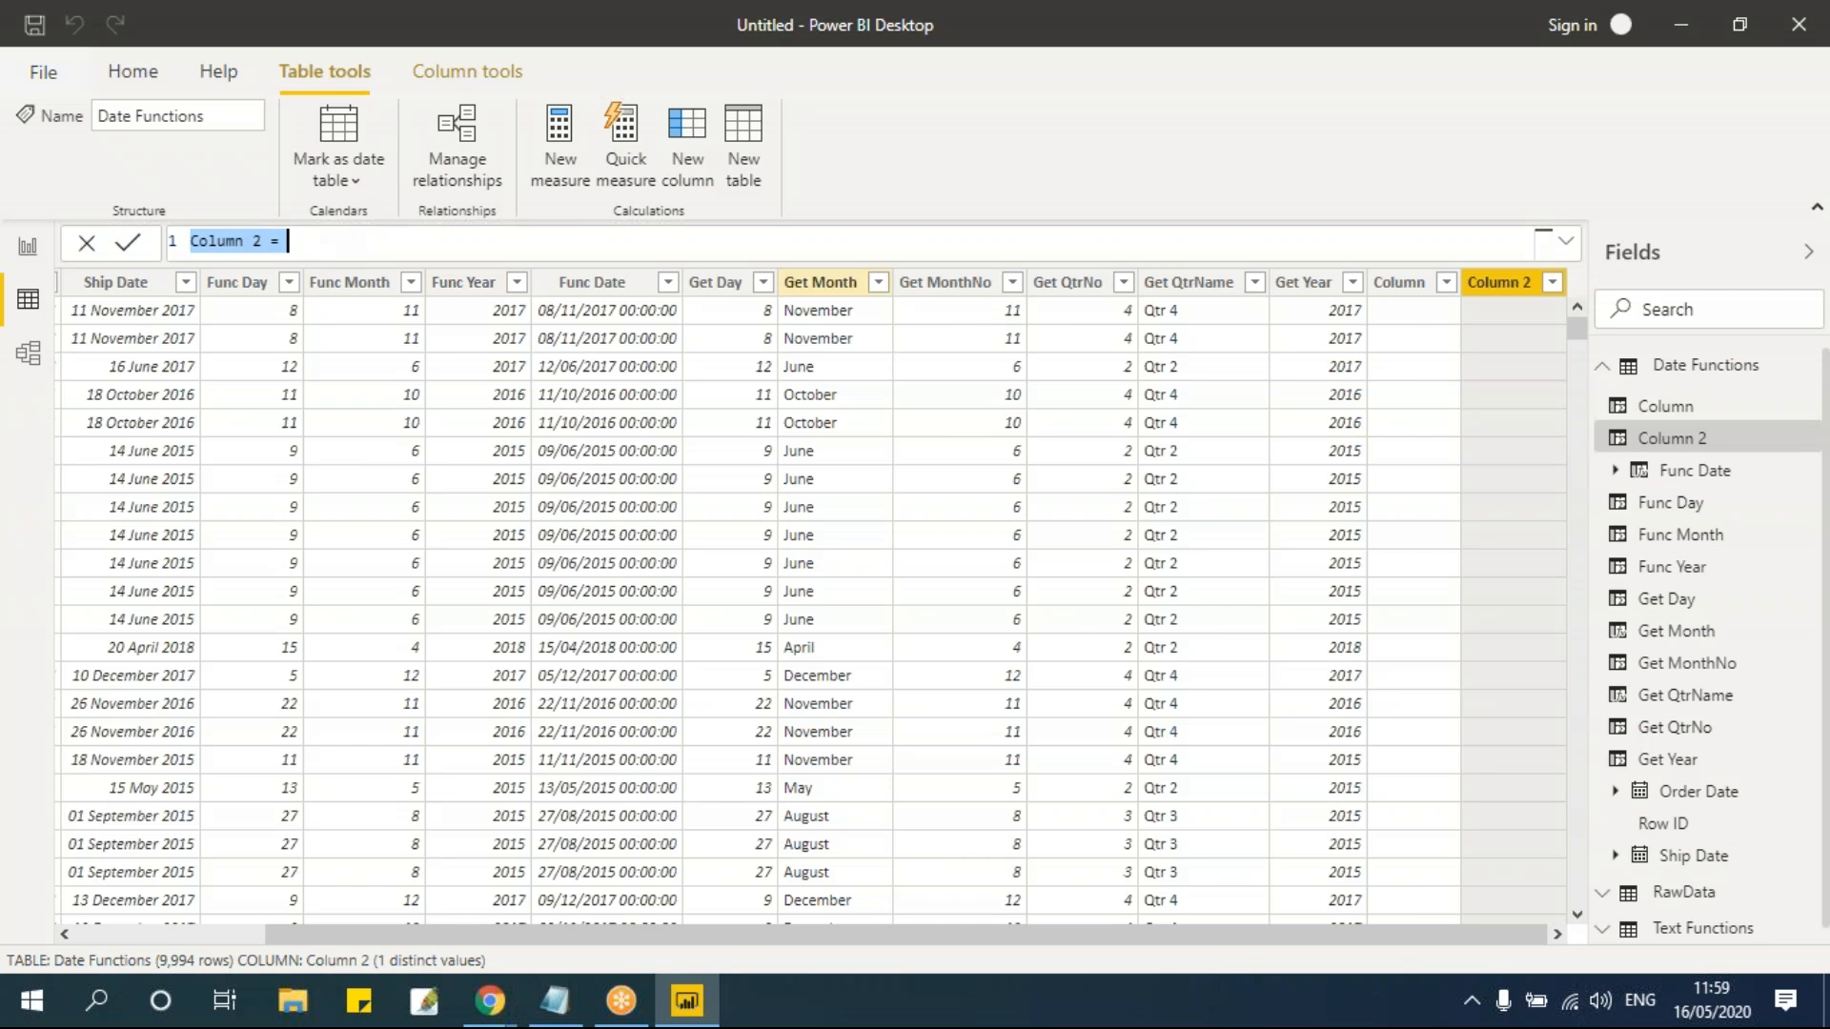
# Step: Rename the empty calculated column named Column in the Date Functions table as Func DateDiff
pyautogui.click(1397, 282)
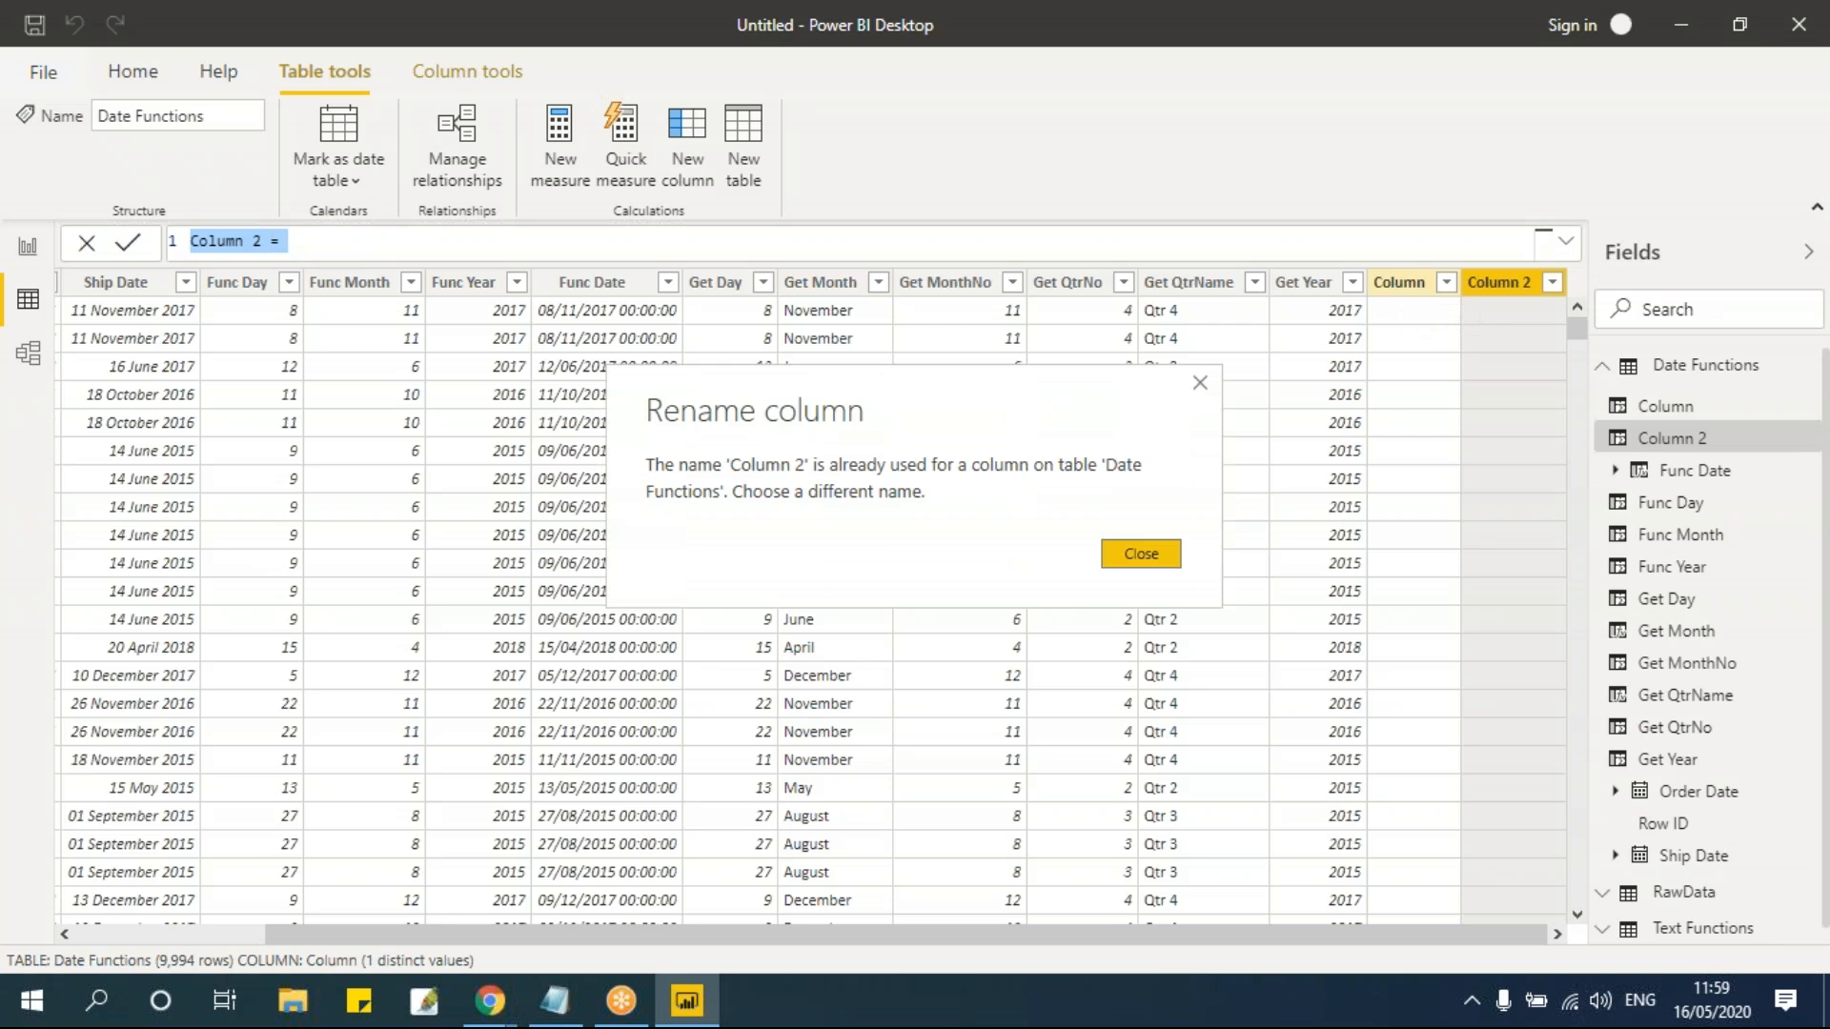
pyautogui.click(1137, 561)
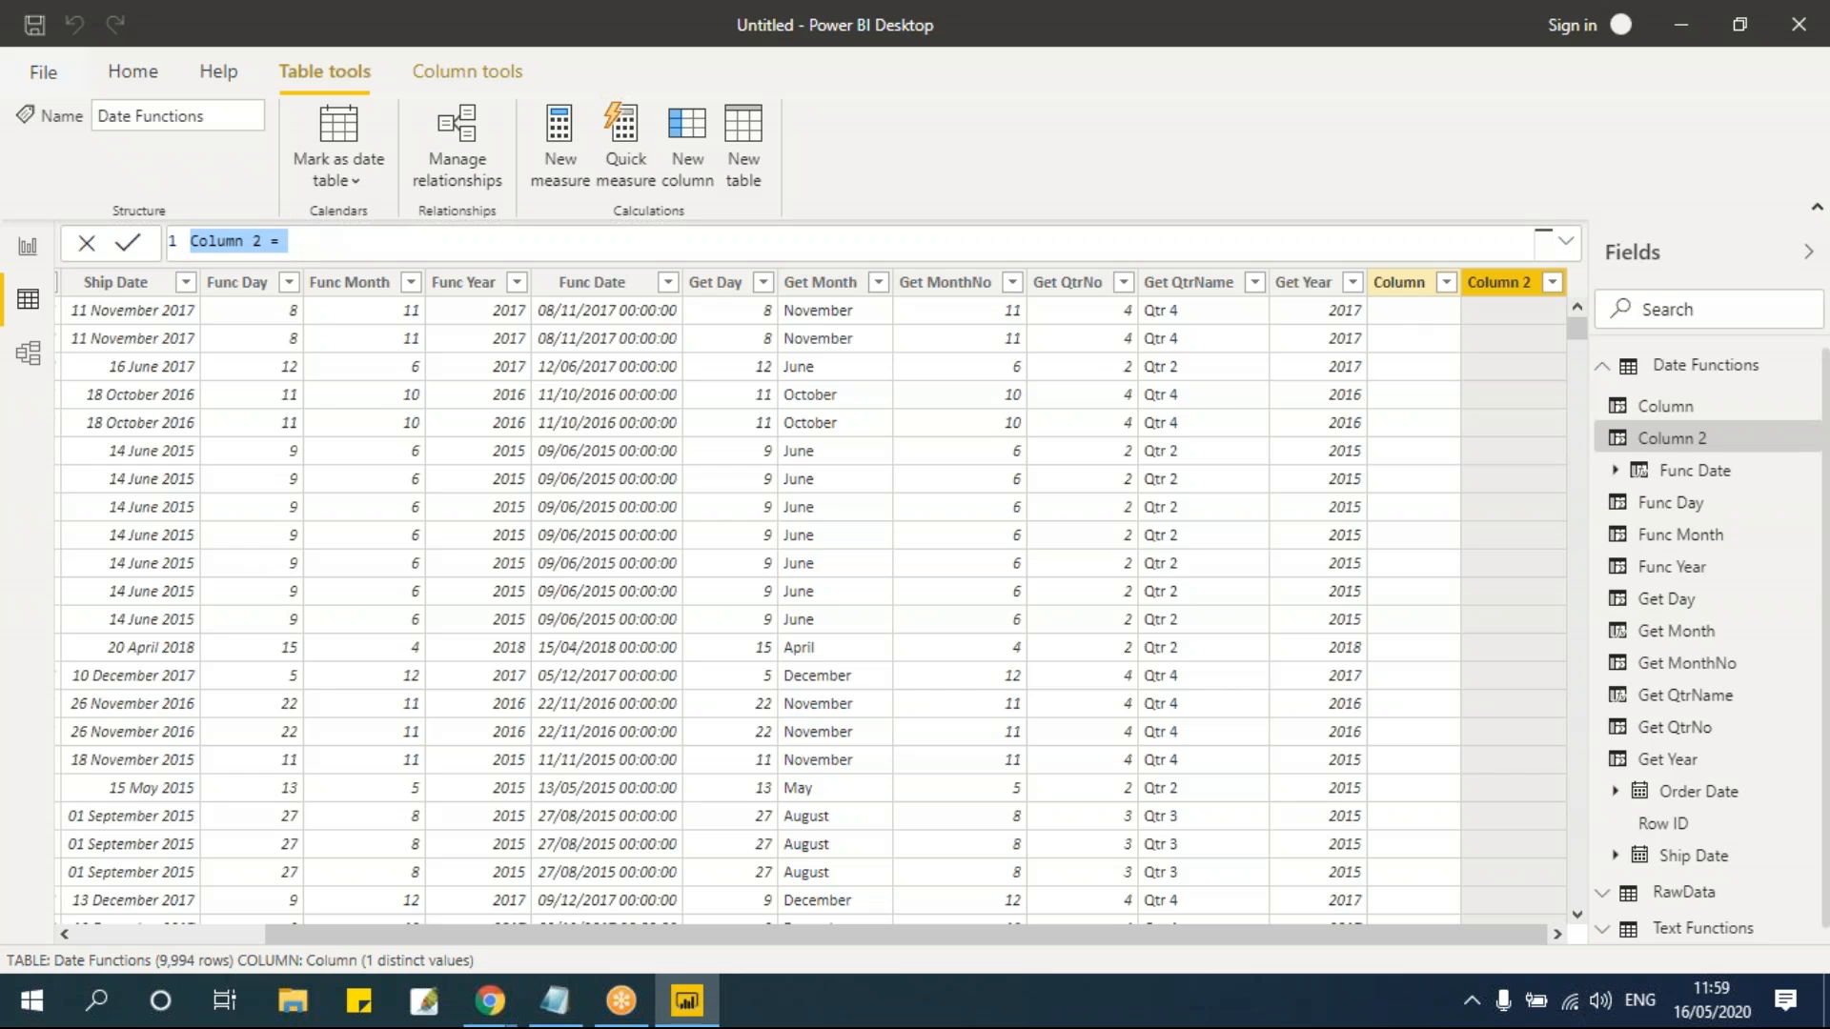
pyautogui.click(307, 242)
pyautogui.click(274, 243)
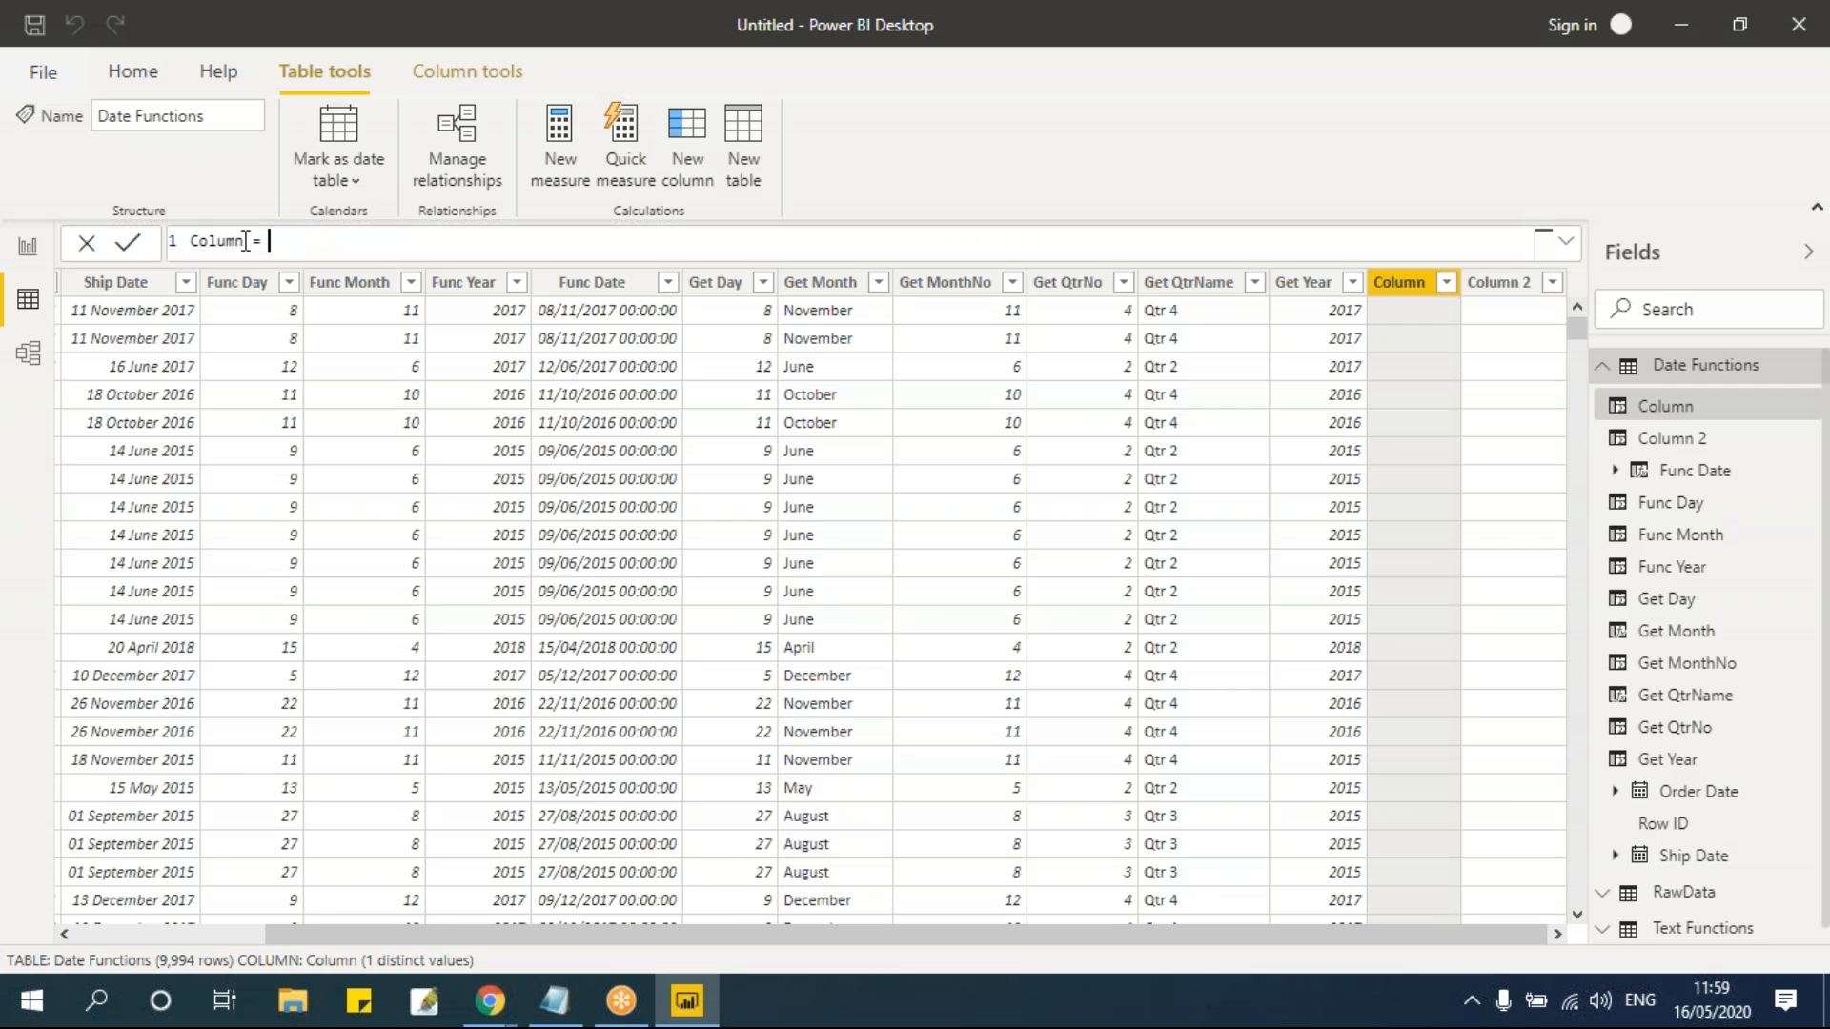
pyautogui.press('Left')
pyautogui.press('Left')
pyautogui.press('Left')
pyautogui.press('BackSpace')
pyautogui.press('BackSpace')
pyautogui.press('BackSpace')
pyautogui.press('BackSpace')
pyautogui.press('BackSpace')
pyautogui.press('BackSpace')
pyautogui.write('Func DateDiff')
# Step: Start the Func DateDiff formula with DATEDIFF, using 'Date Functions'[Order Date] and 'Date Functions'[Ship Date] as the two dates
pyautogui.write('date')
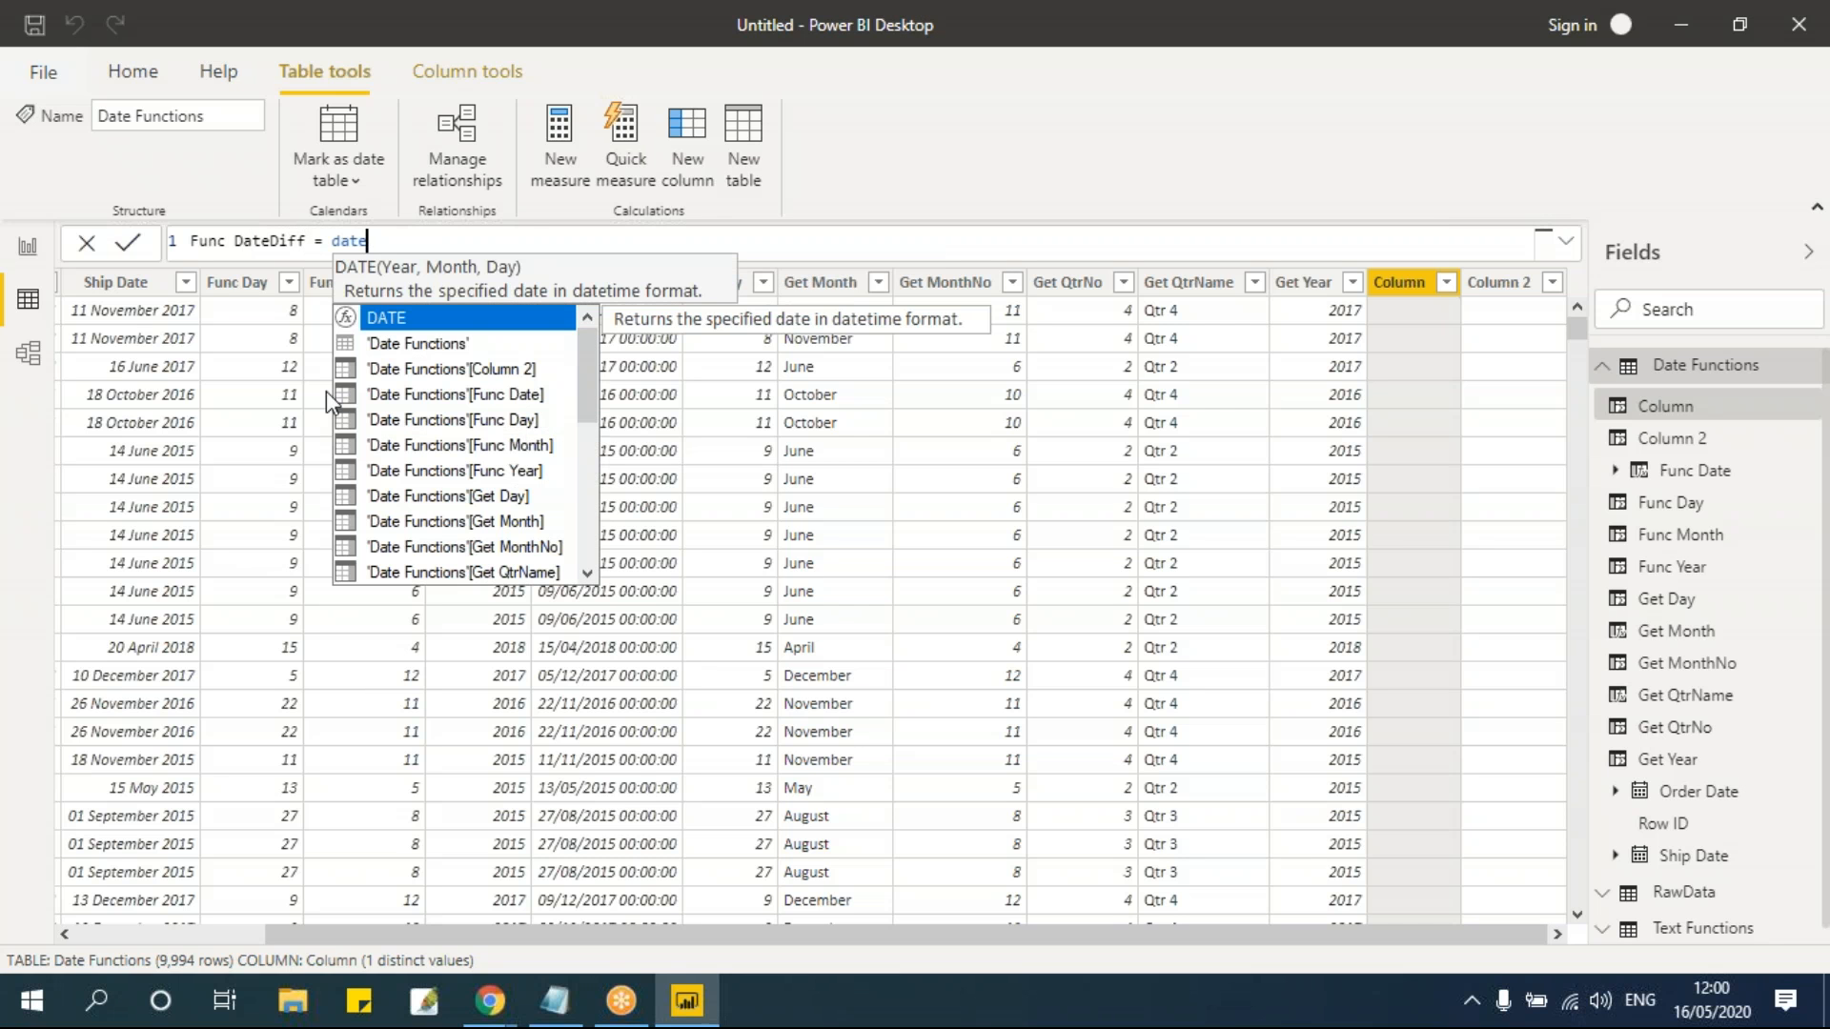
pyautogui.write('diff')
pyautogui.press('Tab')
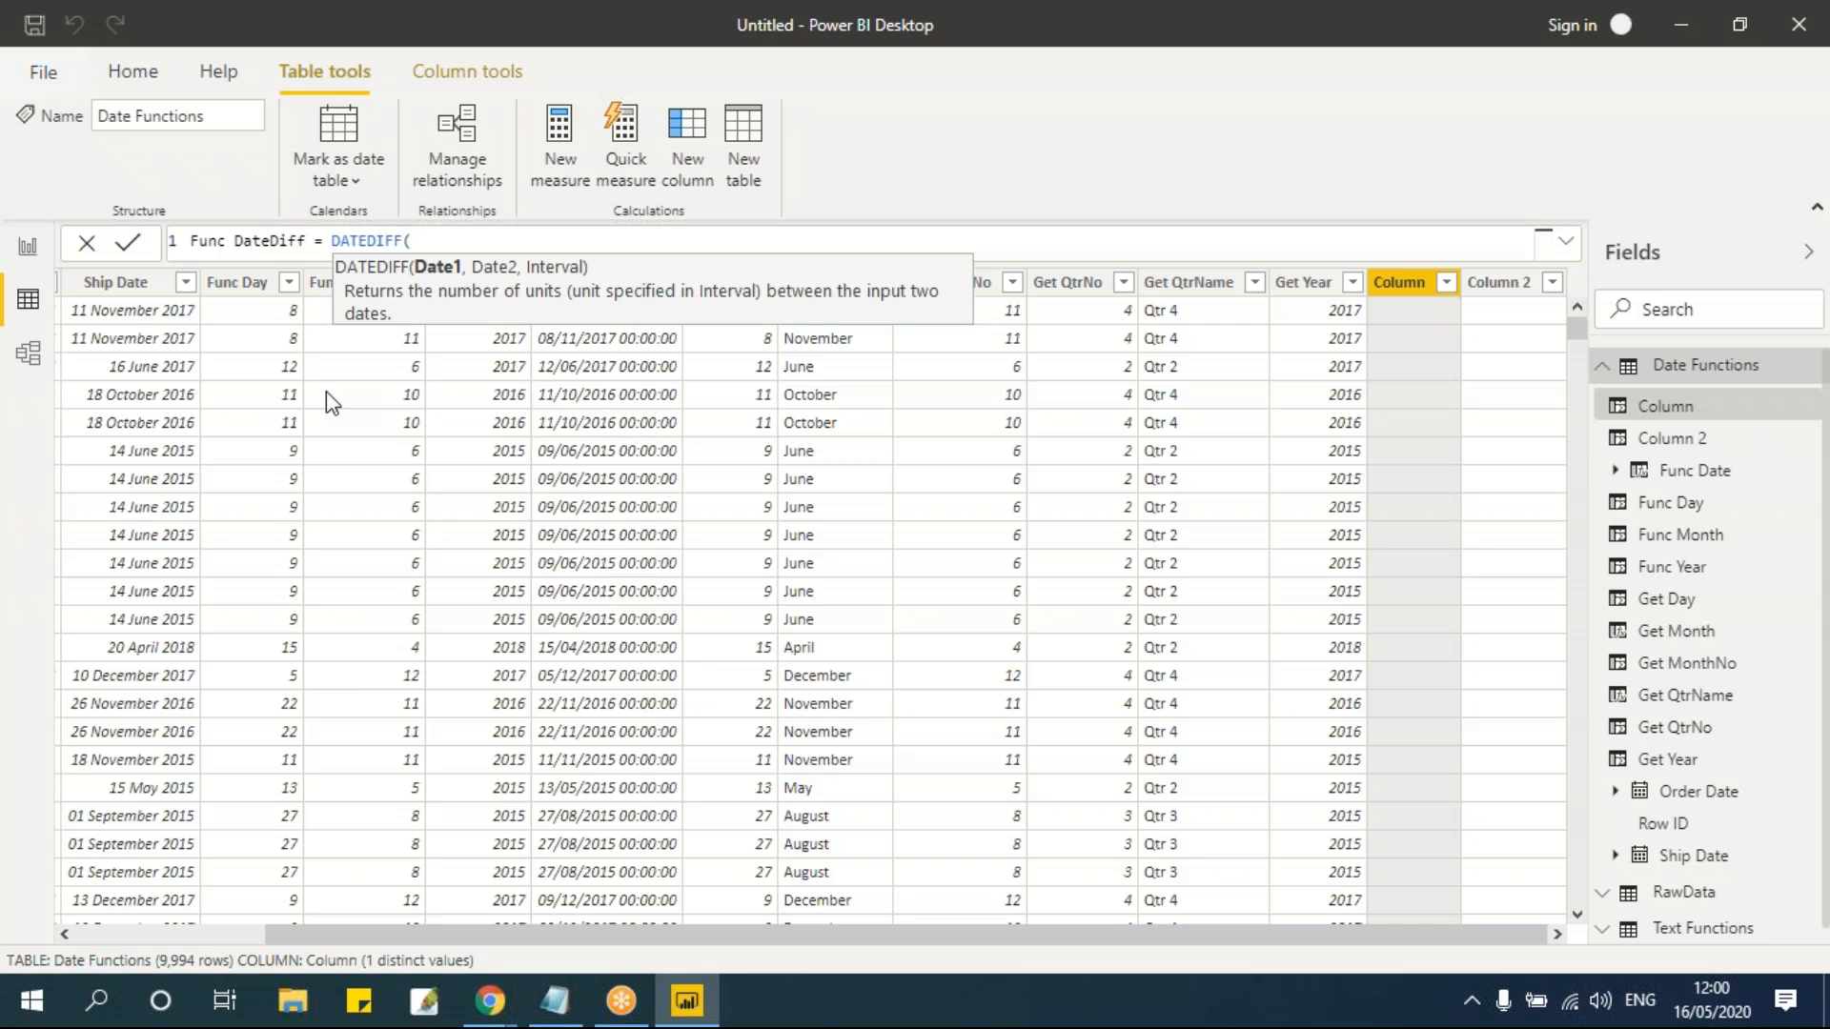
pyautogui.write('ord')
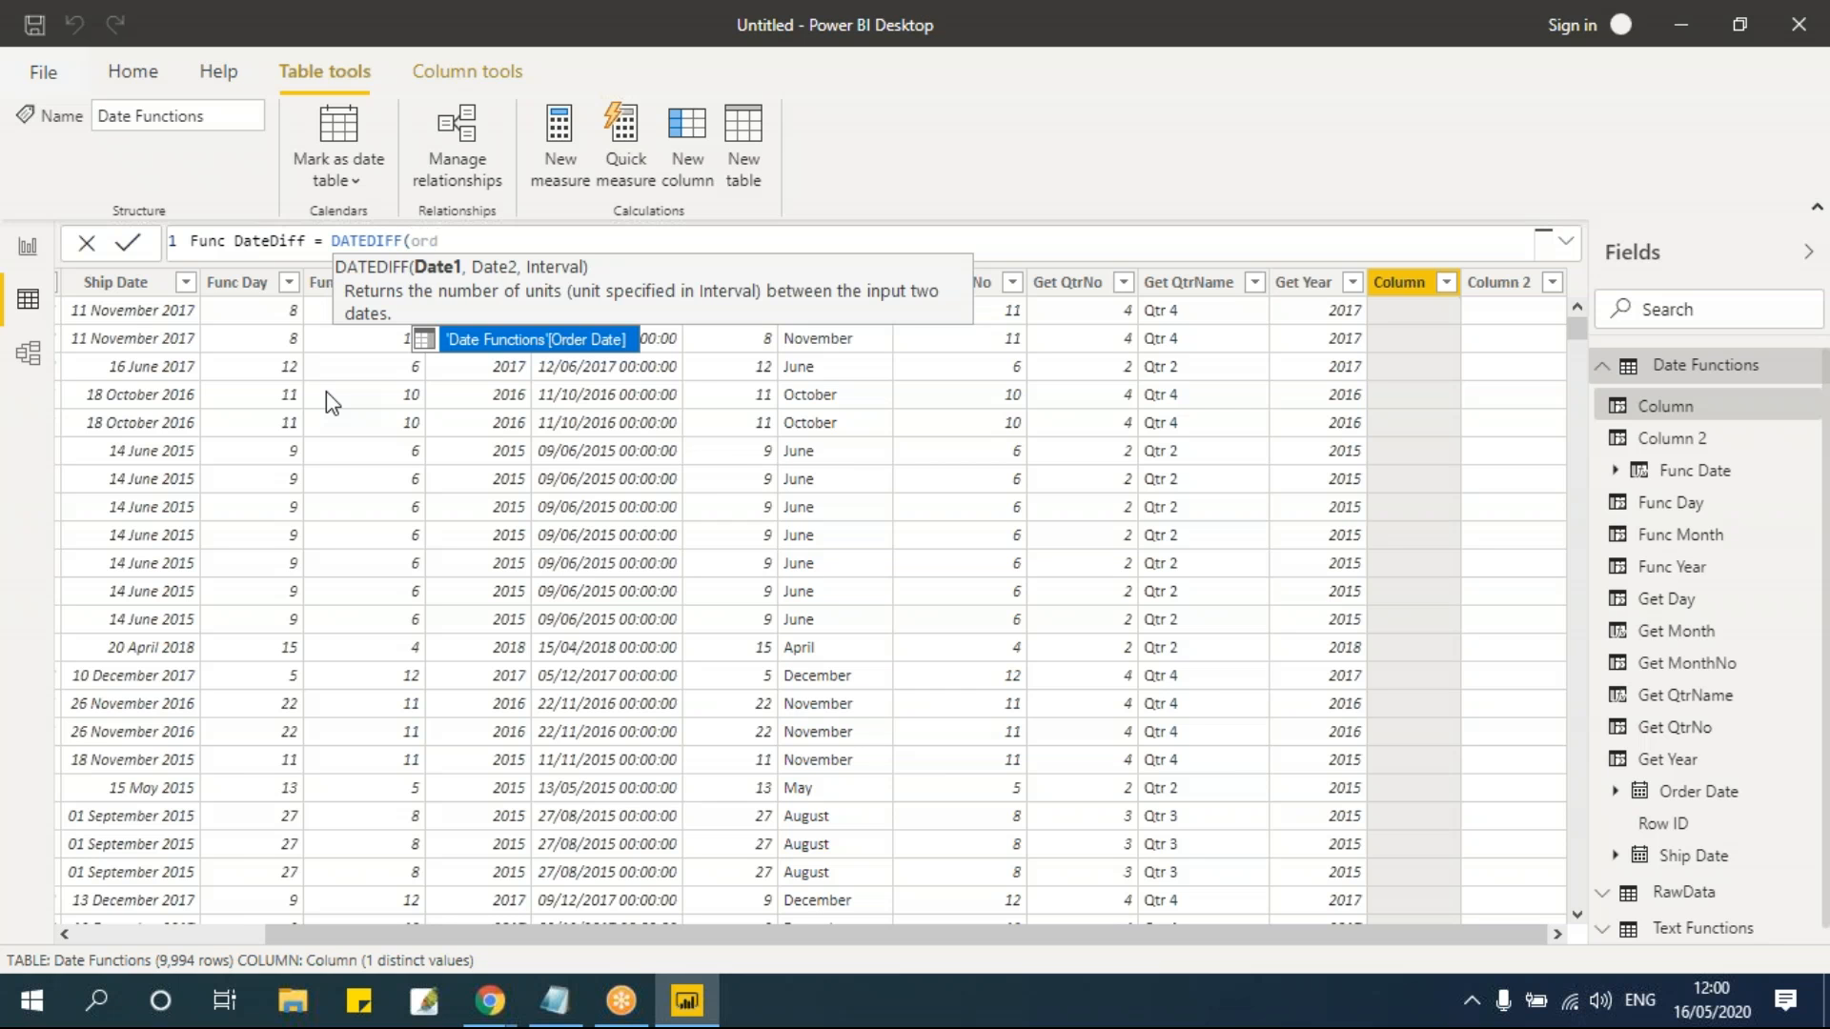
pyautogui.press('Tab')
pyautogui.write(',')
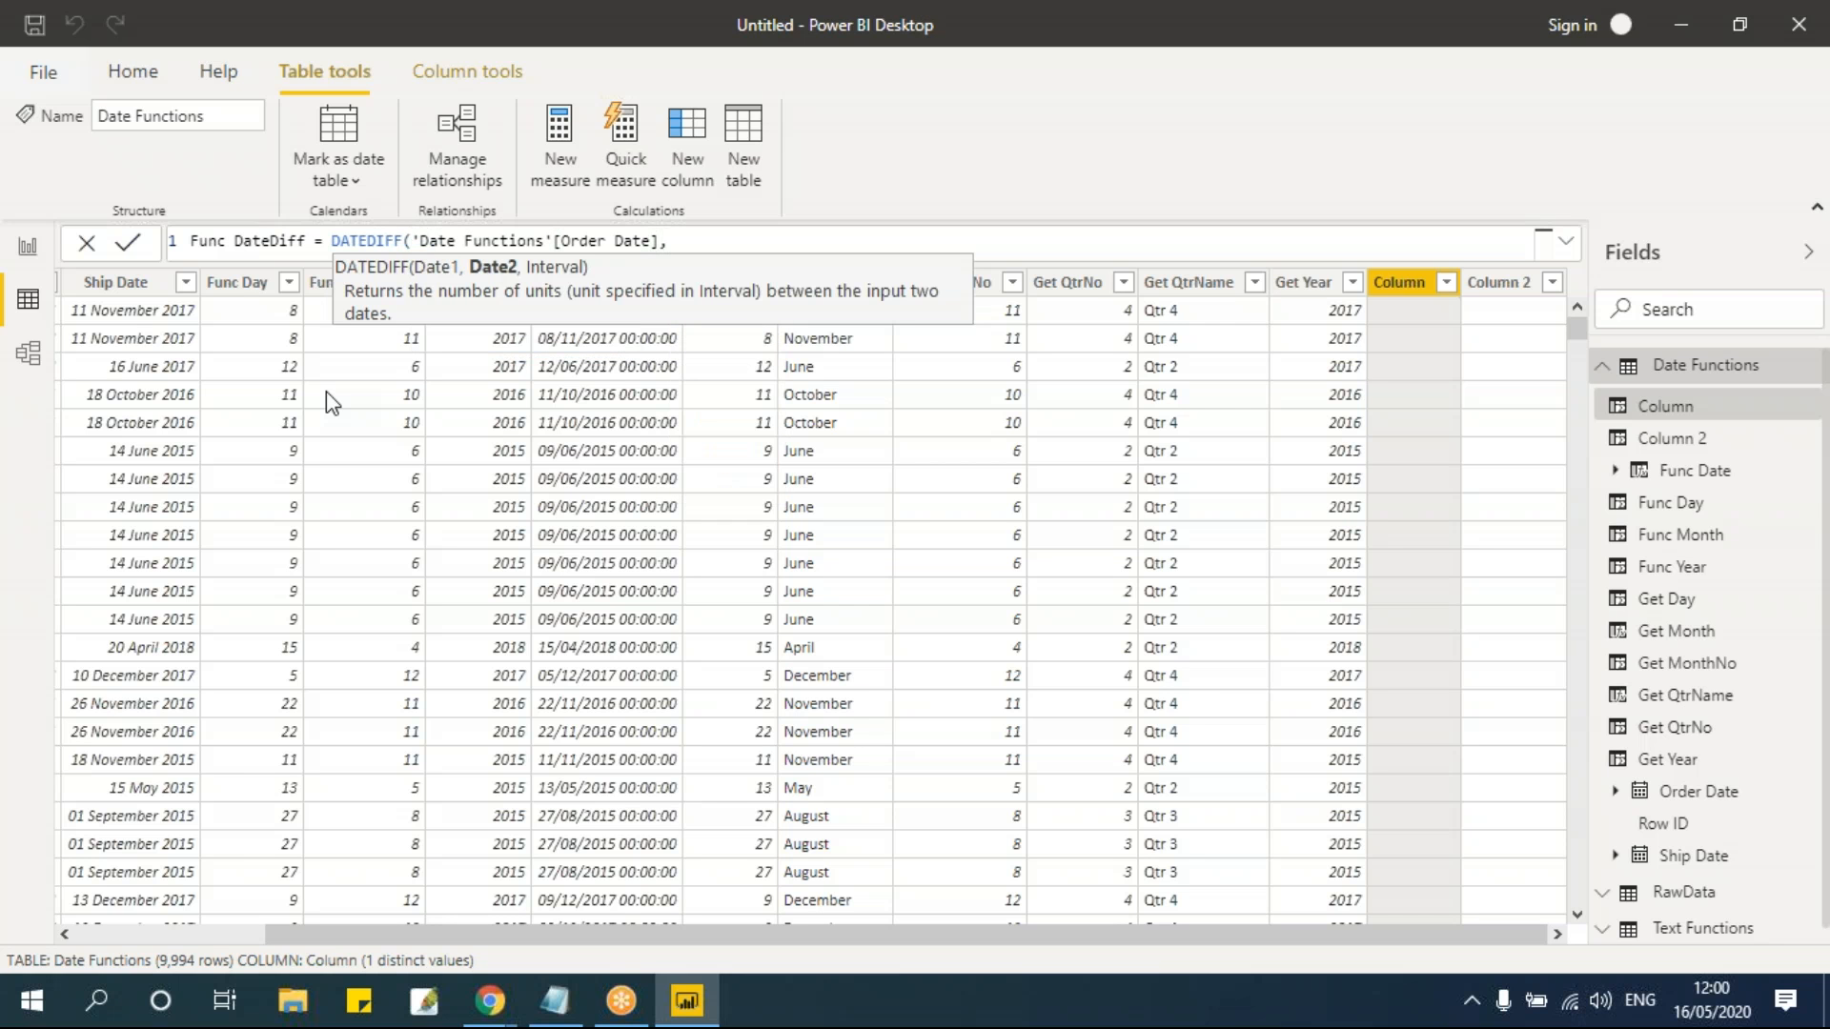
pyautogui.write('ship')
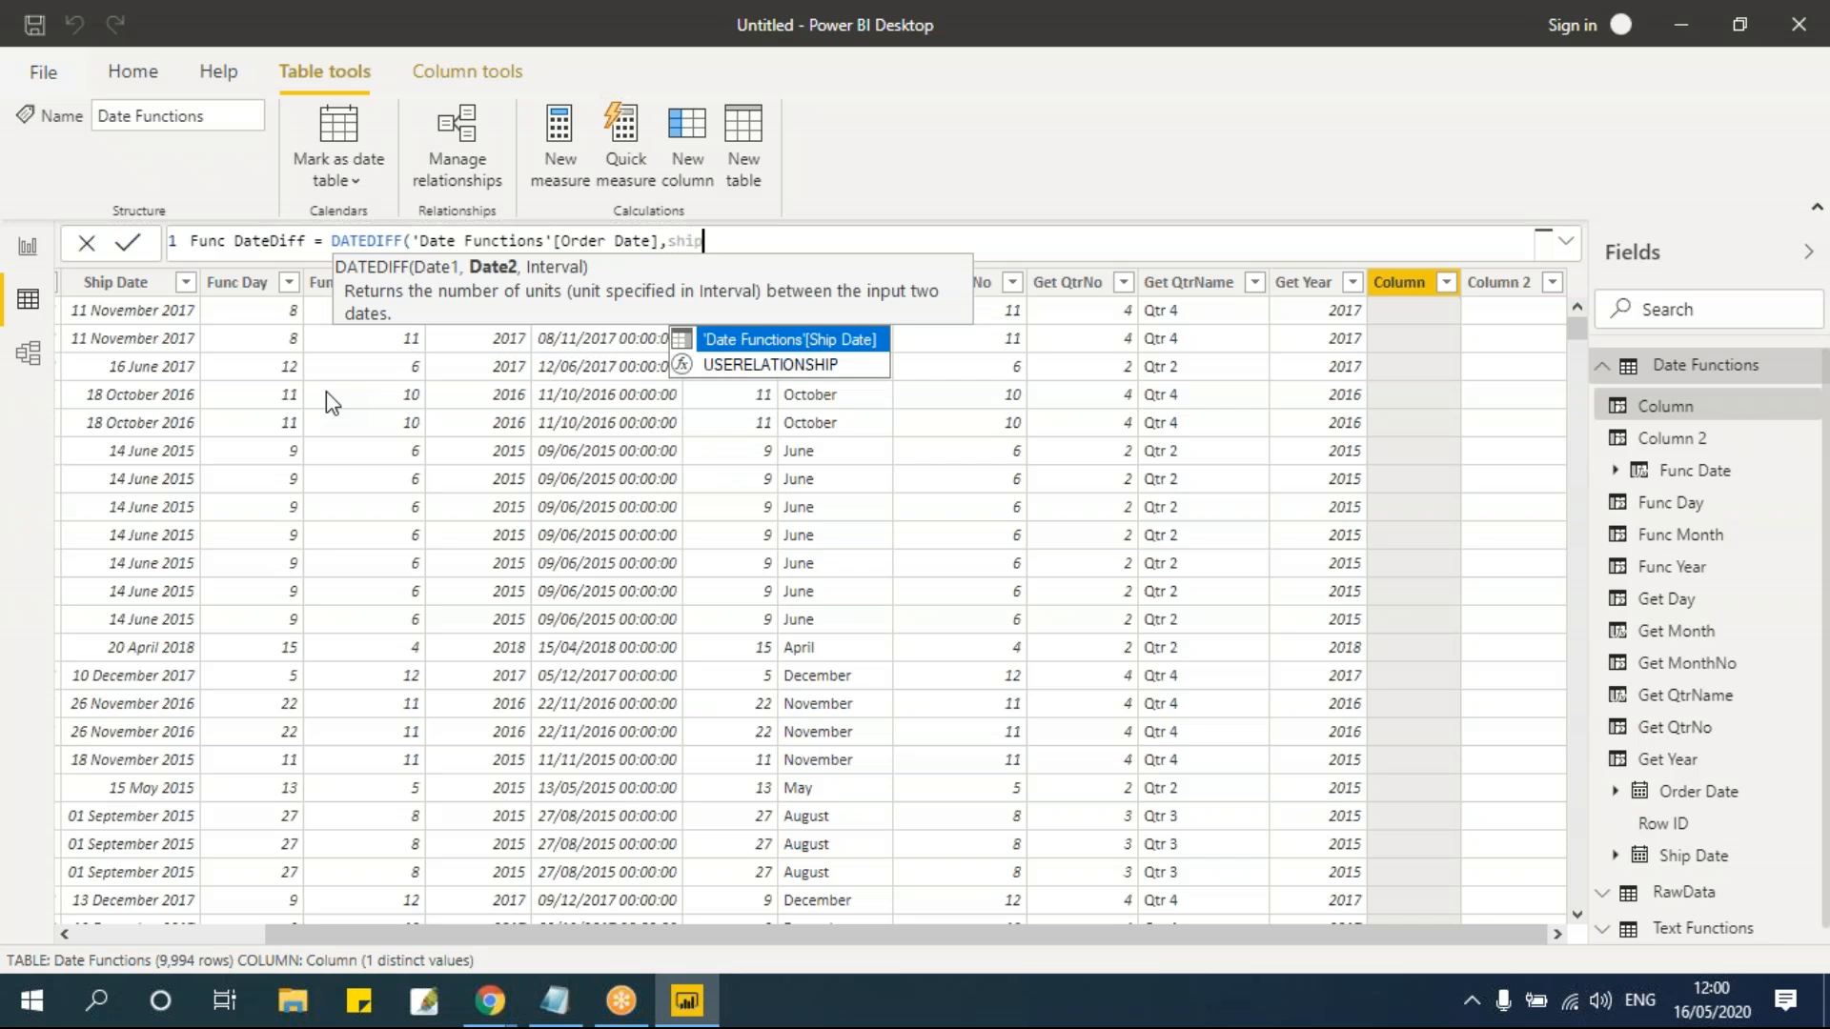
pyautogui.press('Tab')
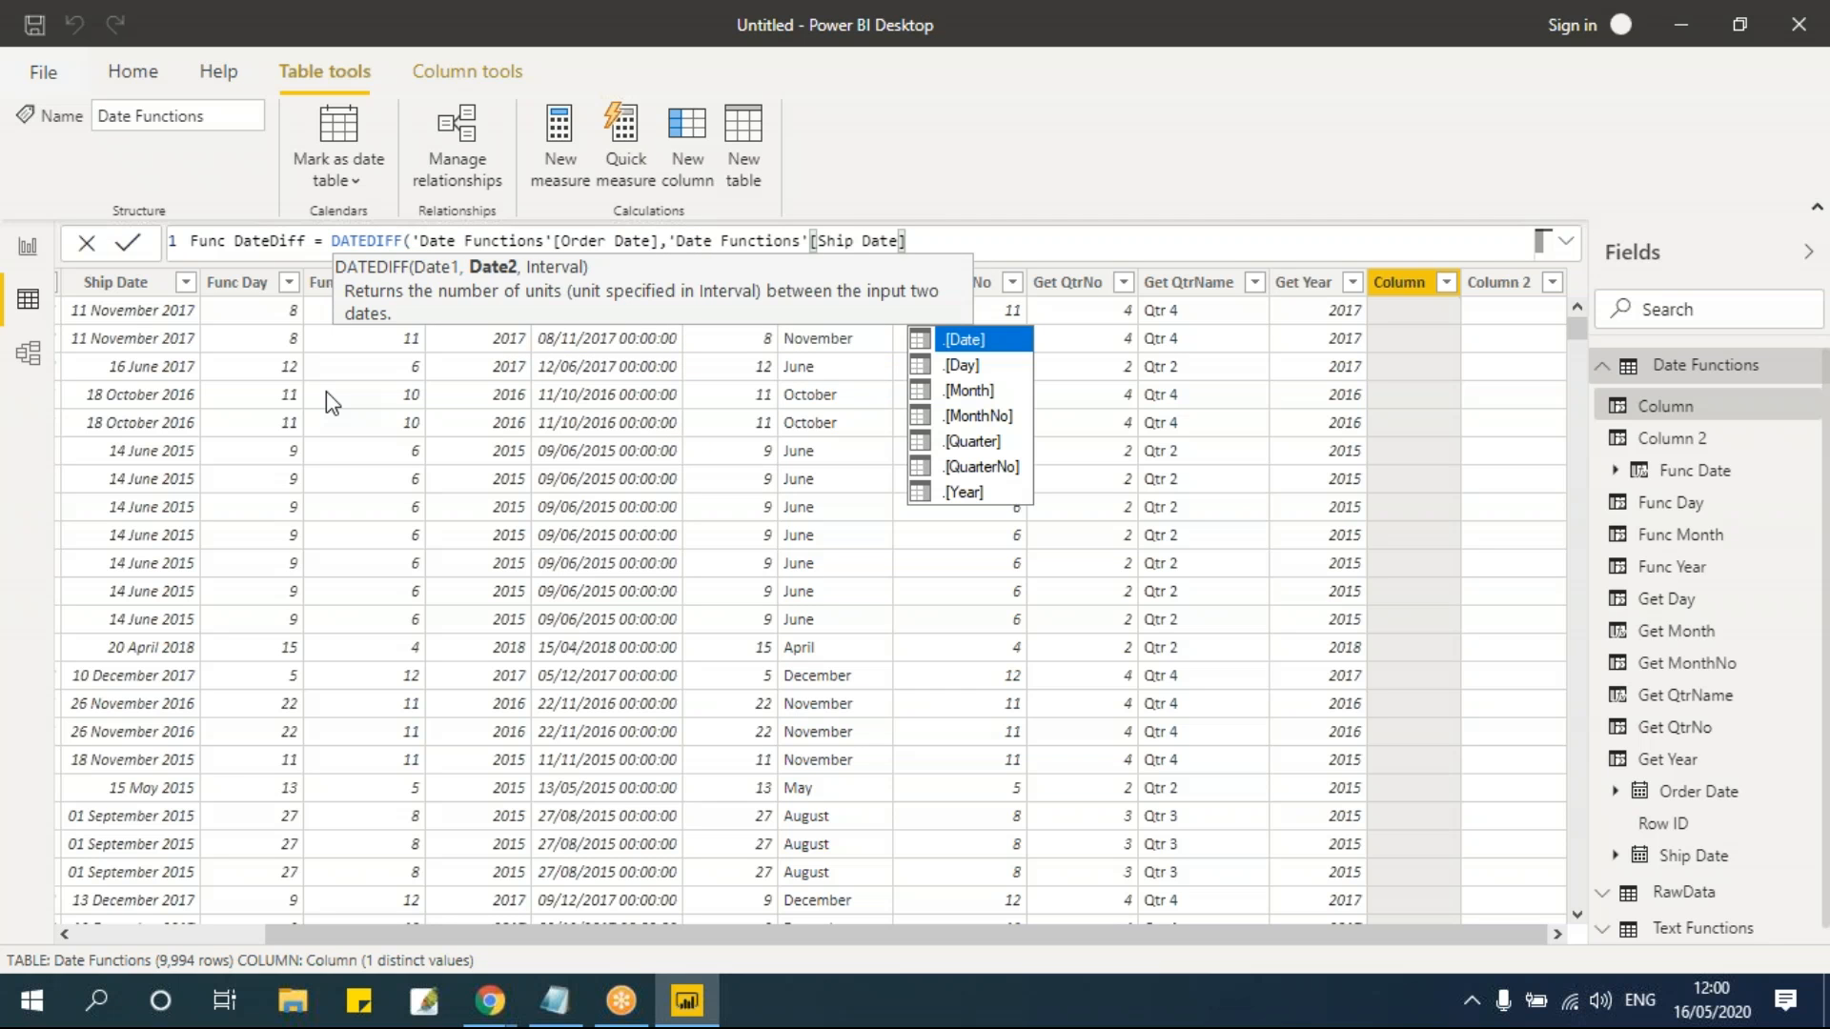
pyautogui.write(',')
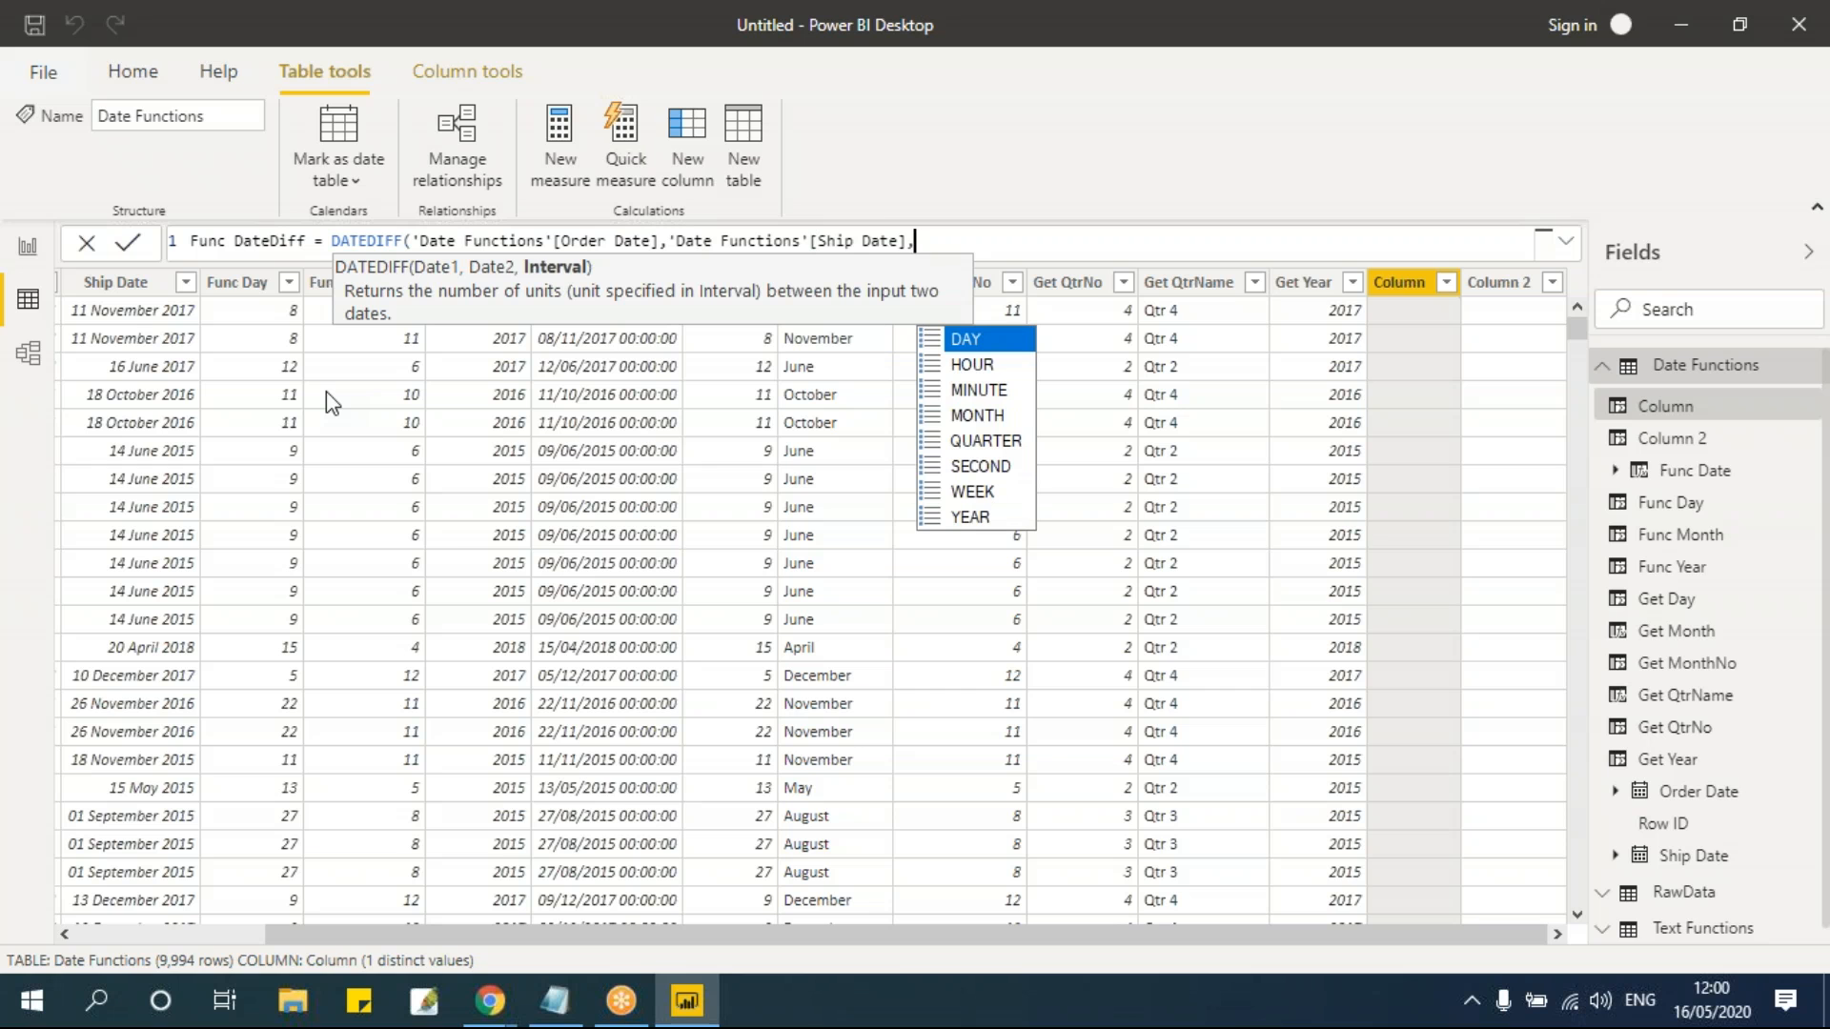
# Step: Choose DAY as the DATEDIFF interval, close the formula and commit the Func DateDiff column
pyautogui.press('Down')
pyautogui.press('Up')
pyautogui.press('Down')
pyautogui.press('Down')
pyautogui.press('Down')
pyautogui.press('Down')
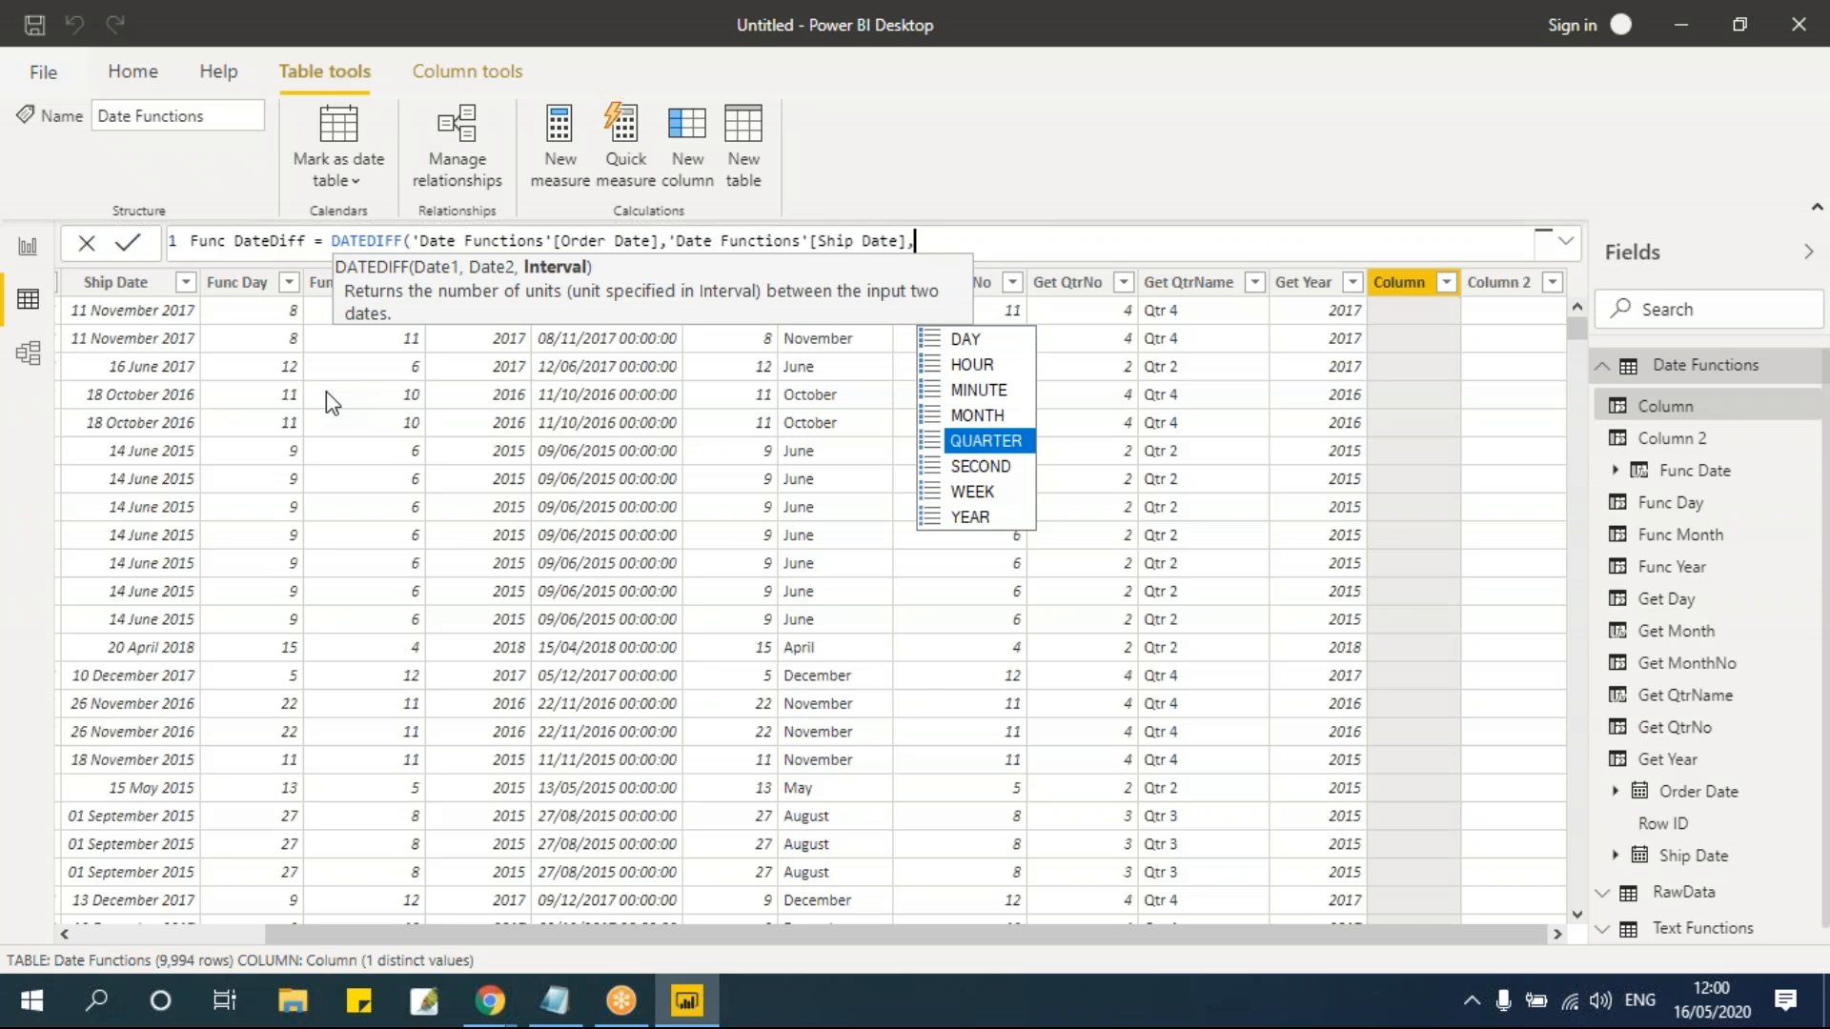
pyautogui.press('Down')
pyautogui.press('Down')
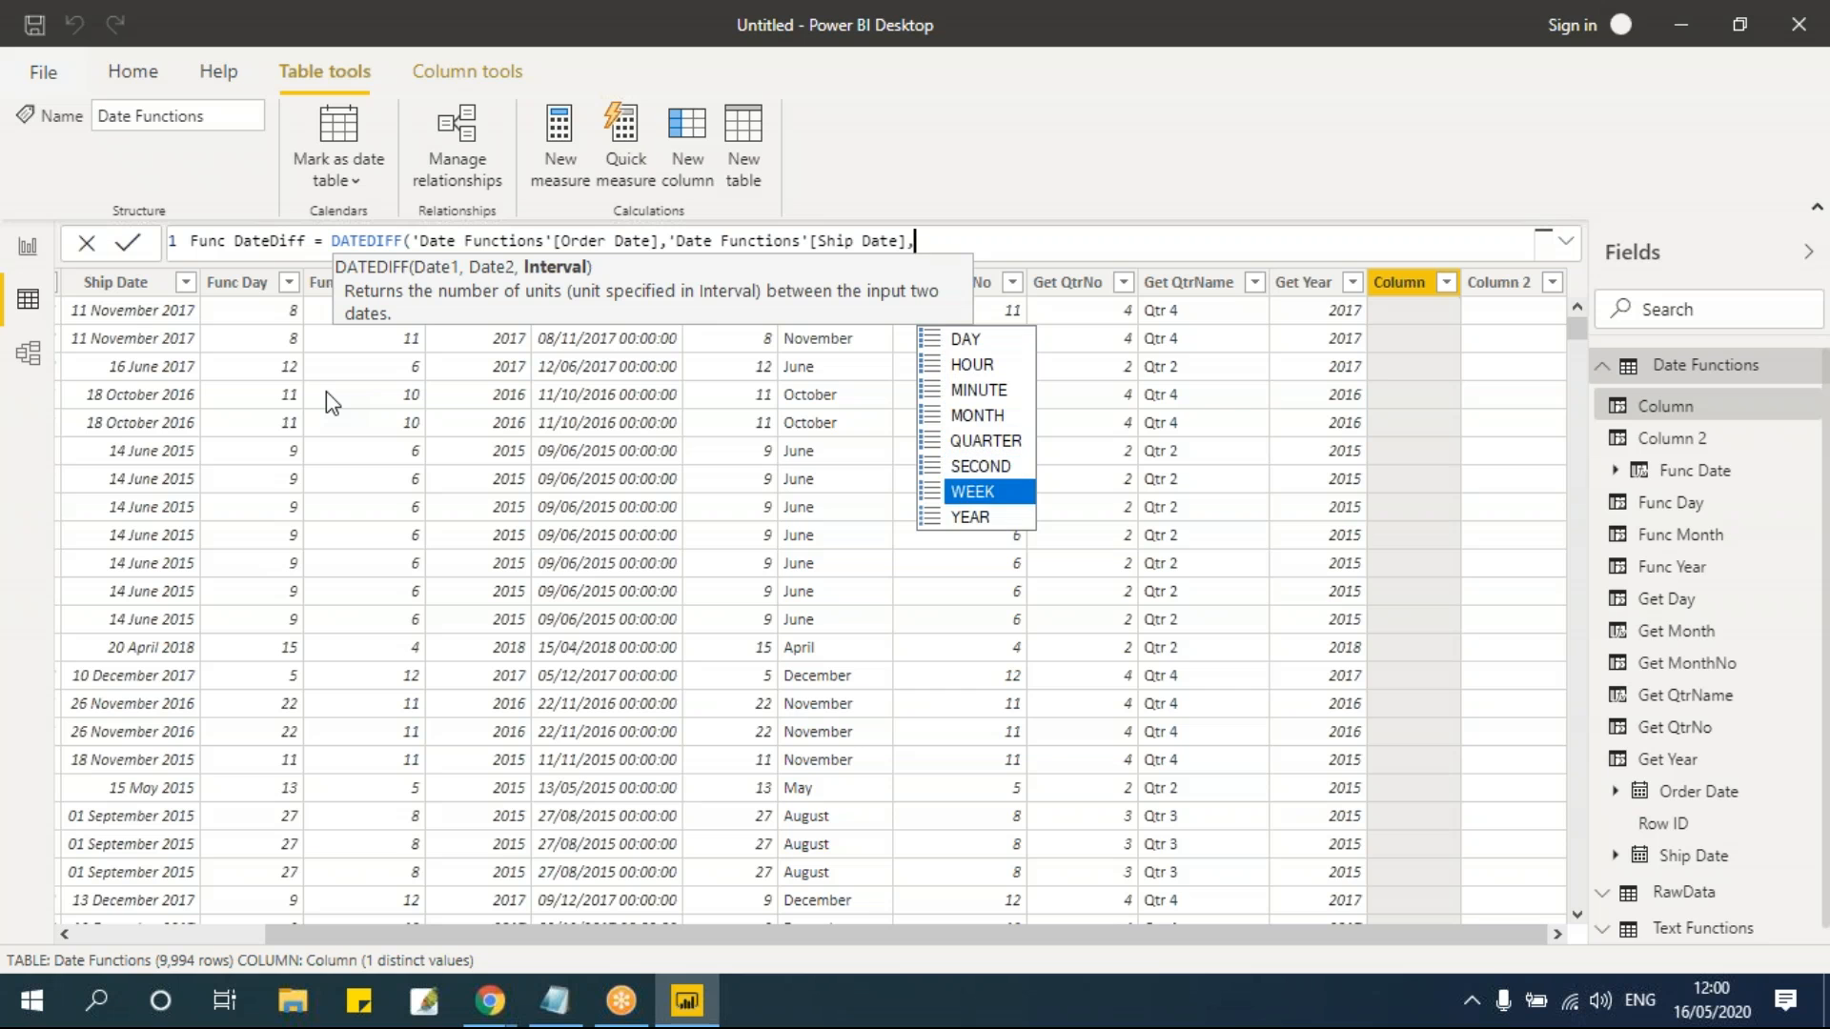
pyautogui.press('Down')
pyautogui.press('Up')
pyautogui.press('Up')
pyautogui.press('Up')
pyautogui.press('Up')
pyautogui.press('Up')
pyautogui.press('Up')
pyautogui.press('Up')
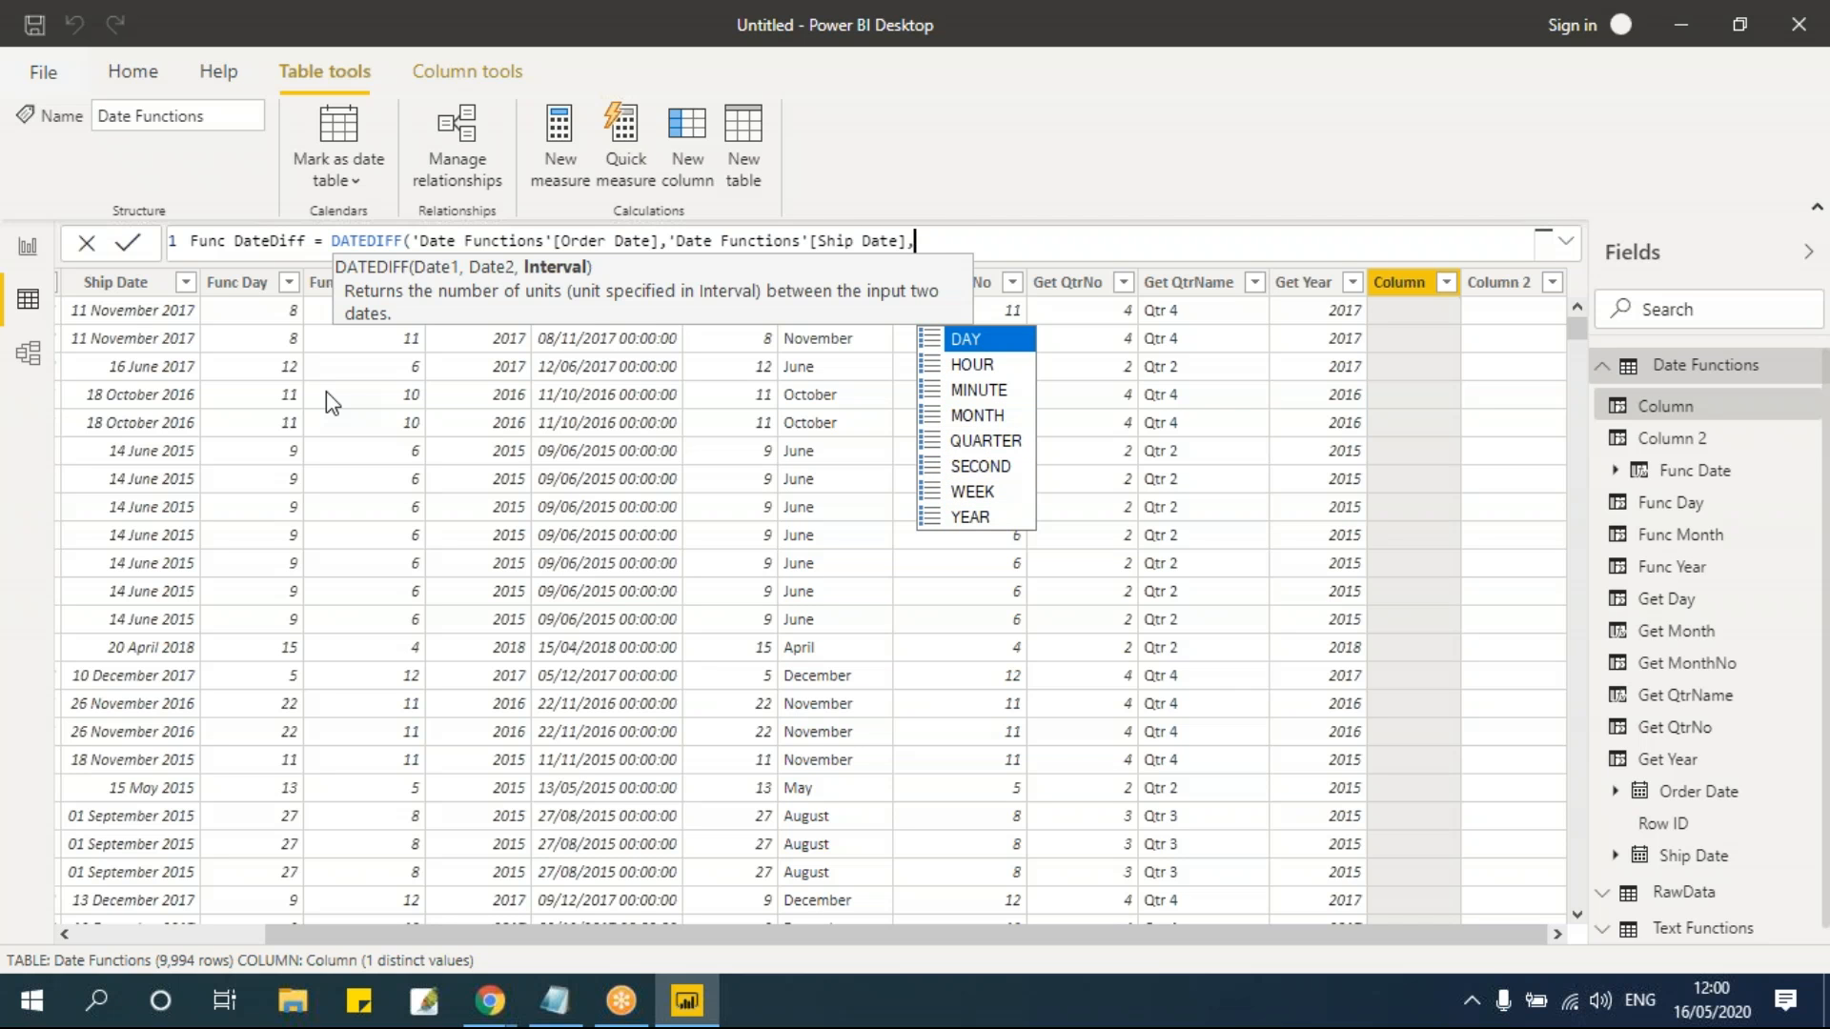
pyautogui.press('Tab')
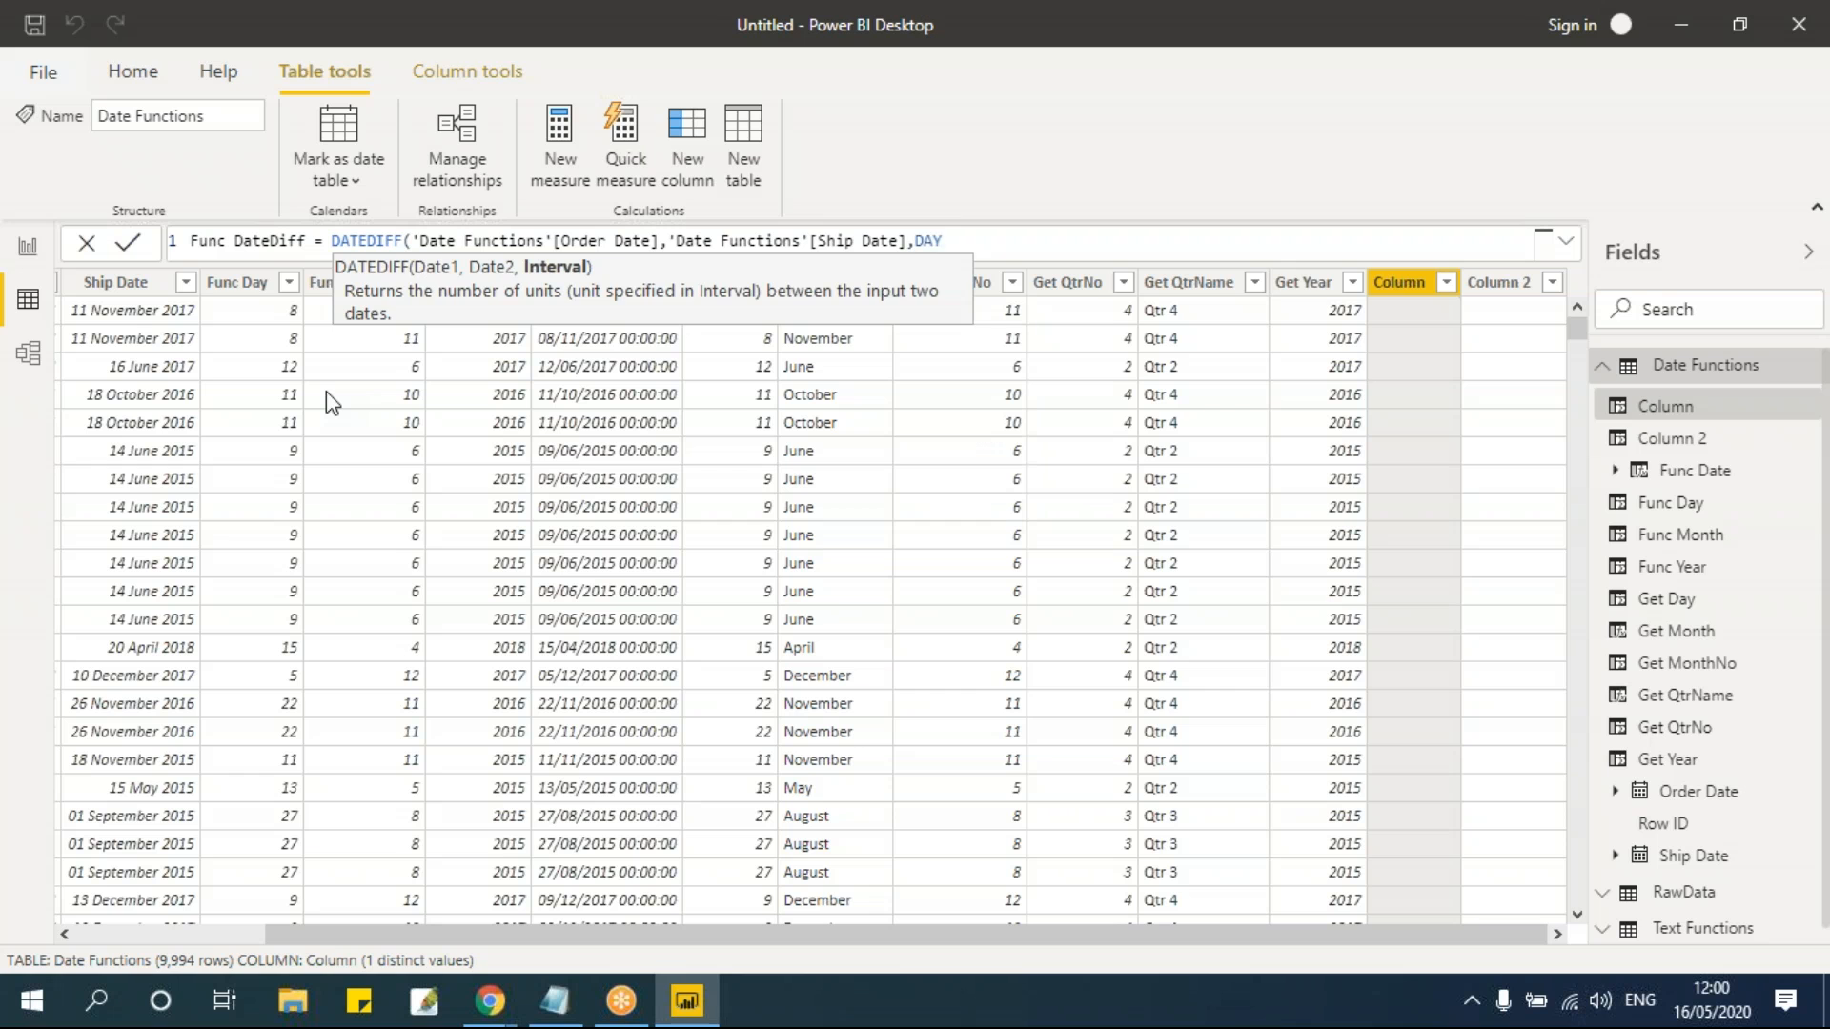
pyautogui.write(')')
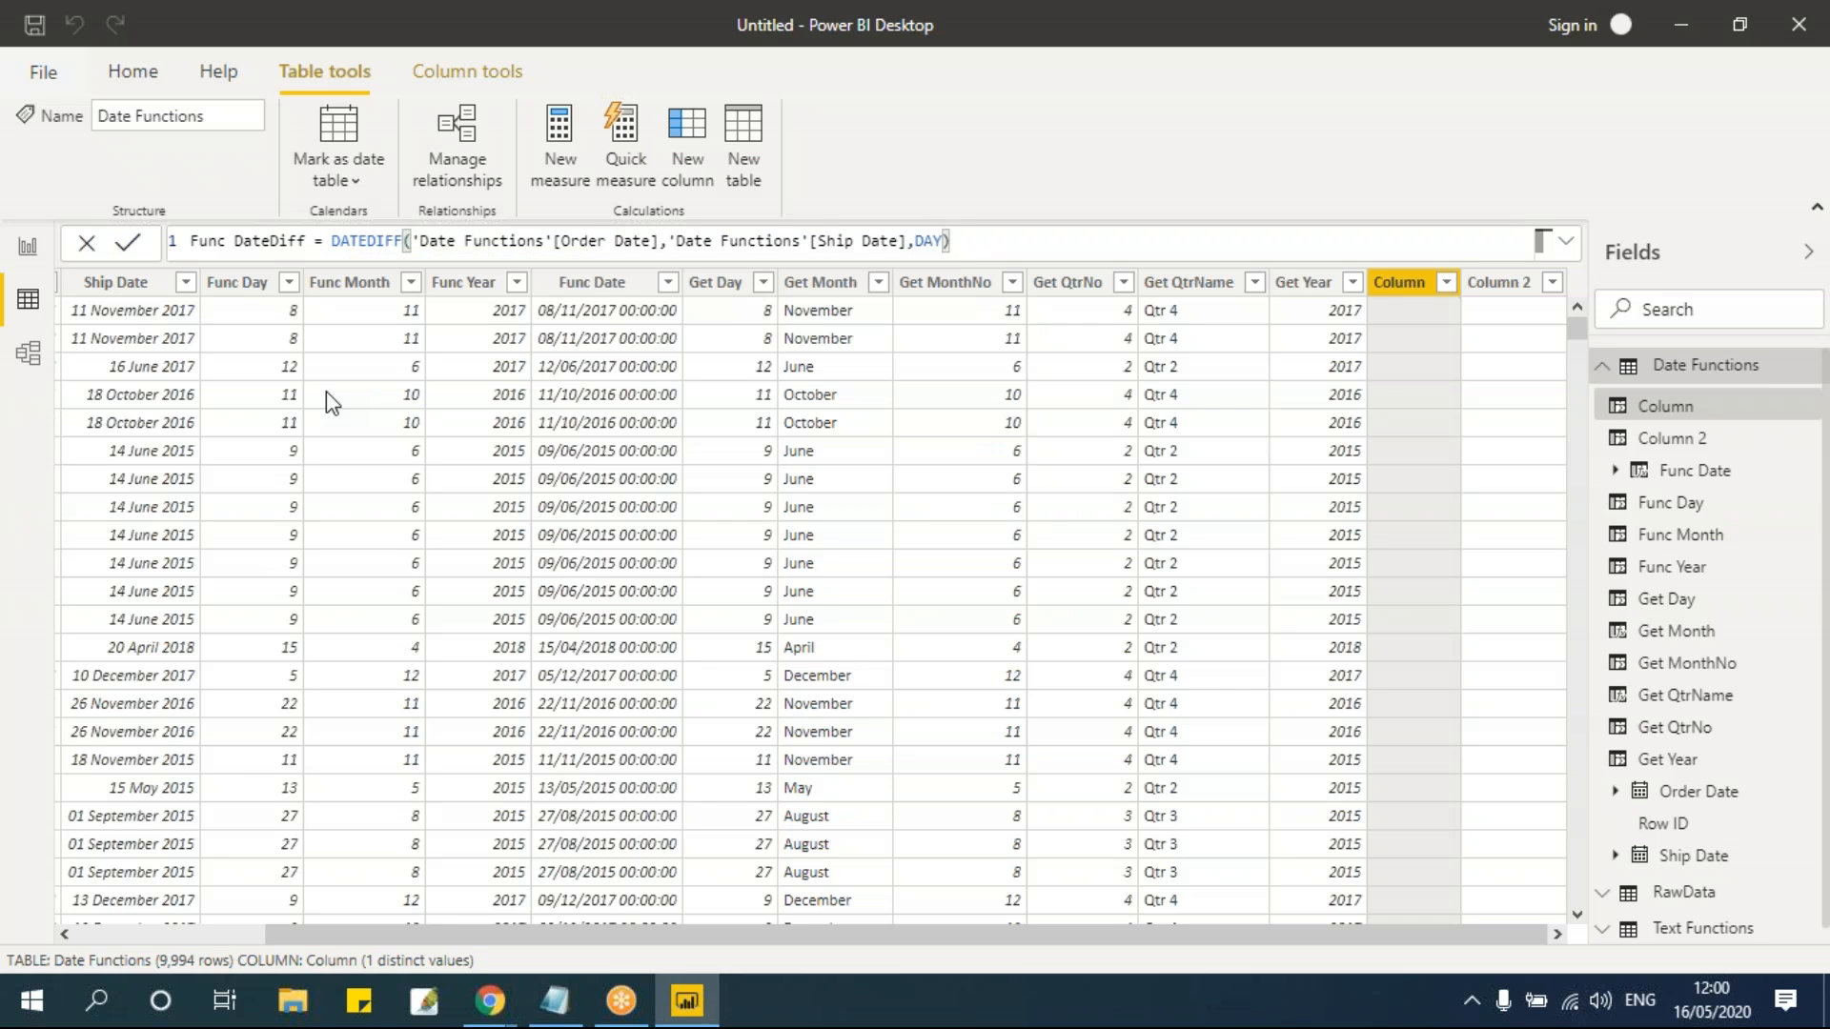
pyautogui.press('Return')
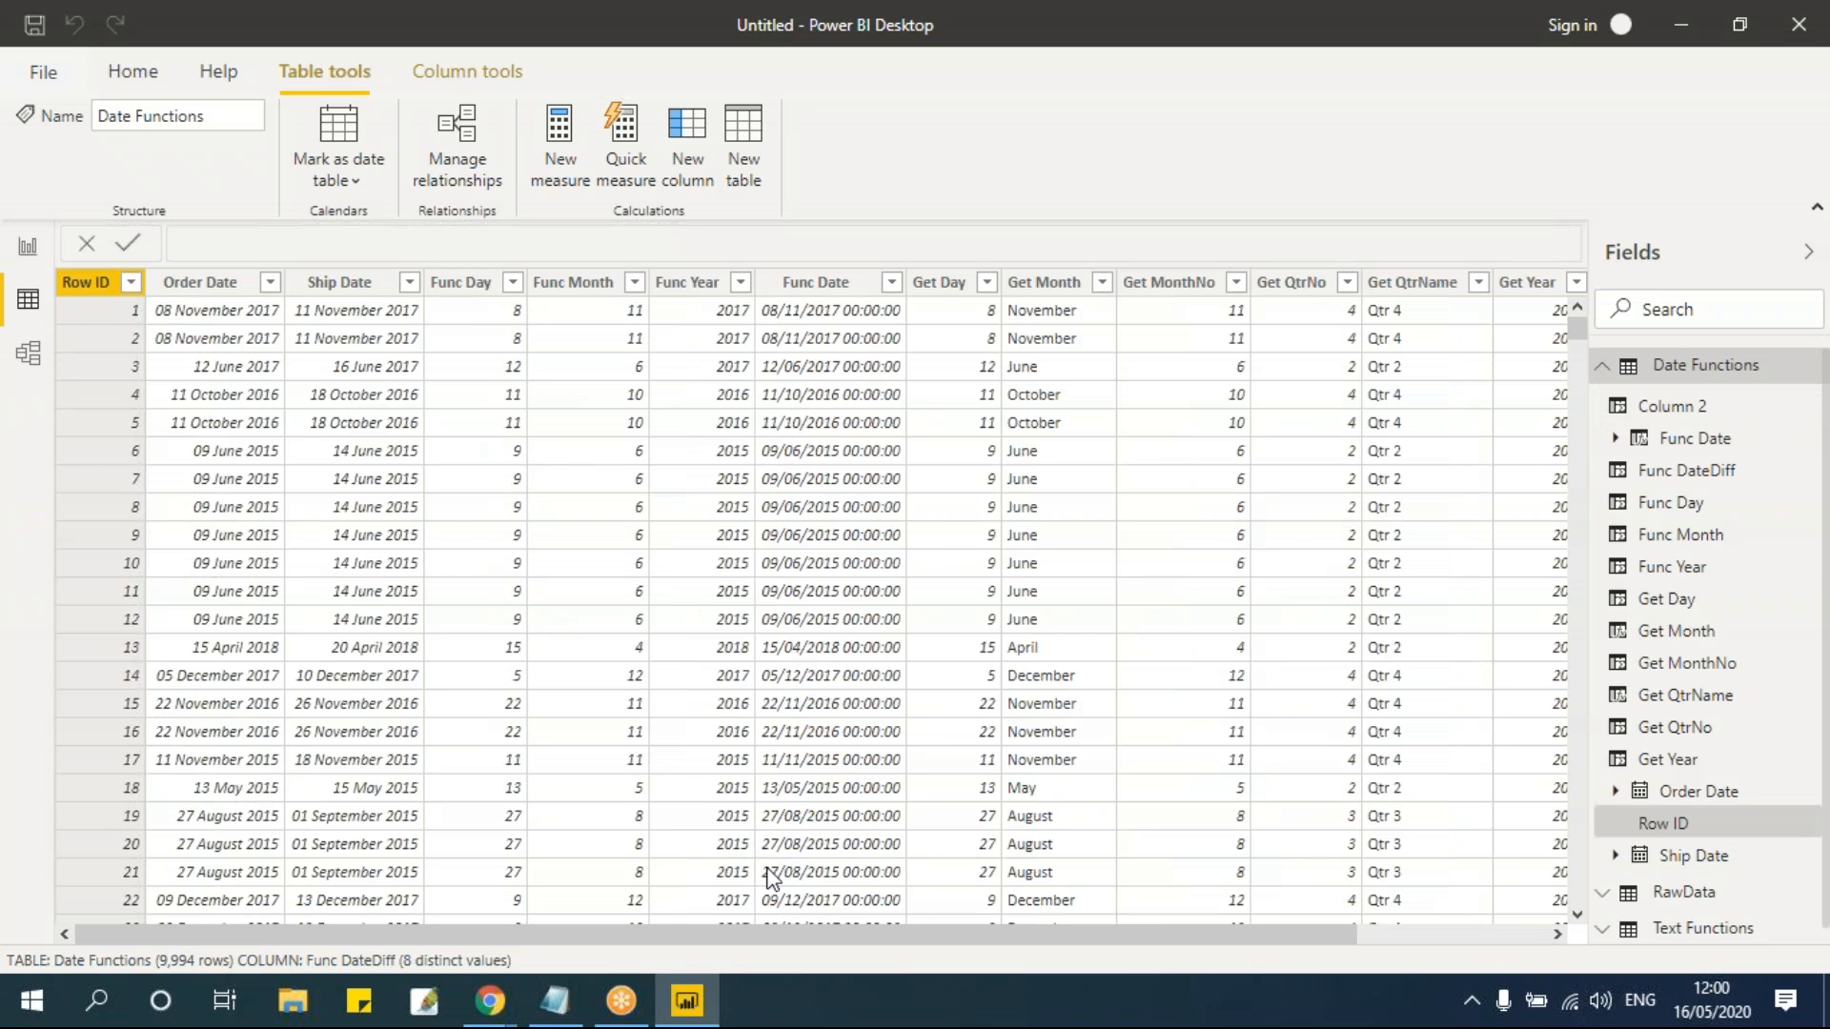
# Step: Rename the empty calculated column Column 2 as Func DateAdd
pyautogui.click(1522, 936)
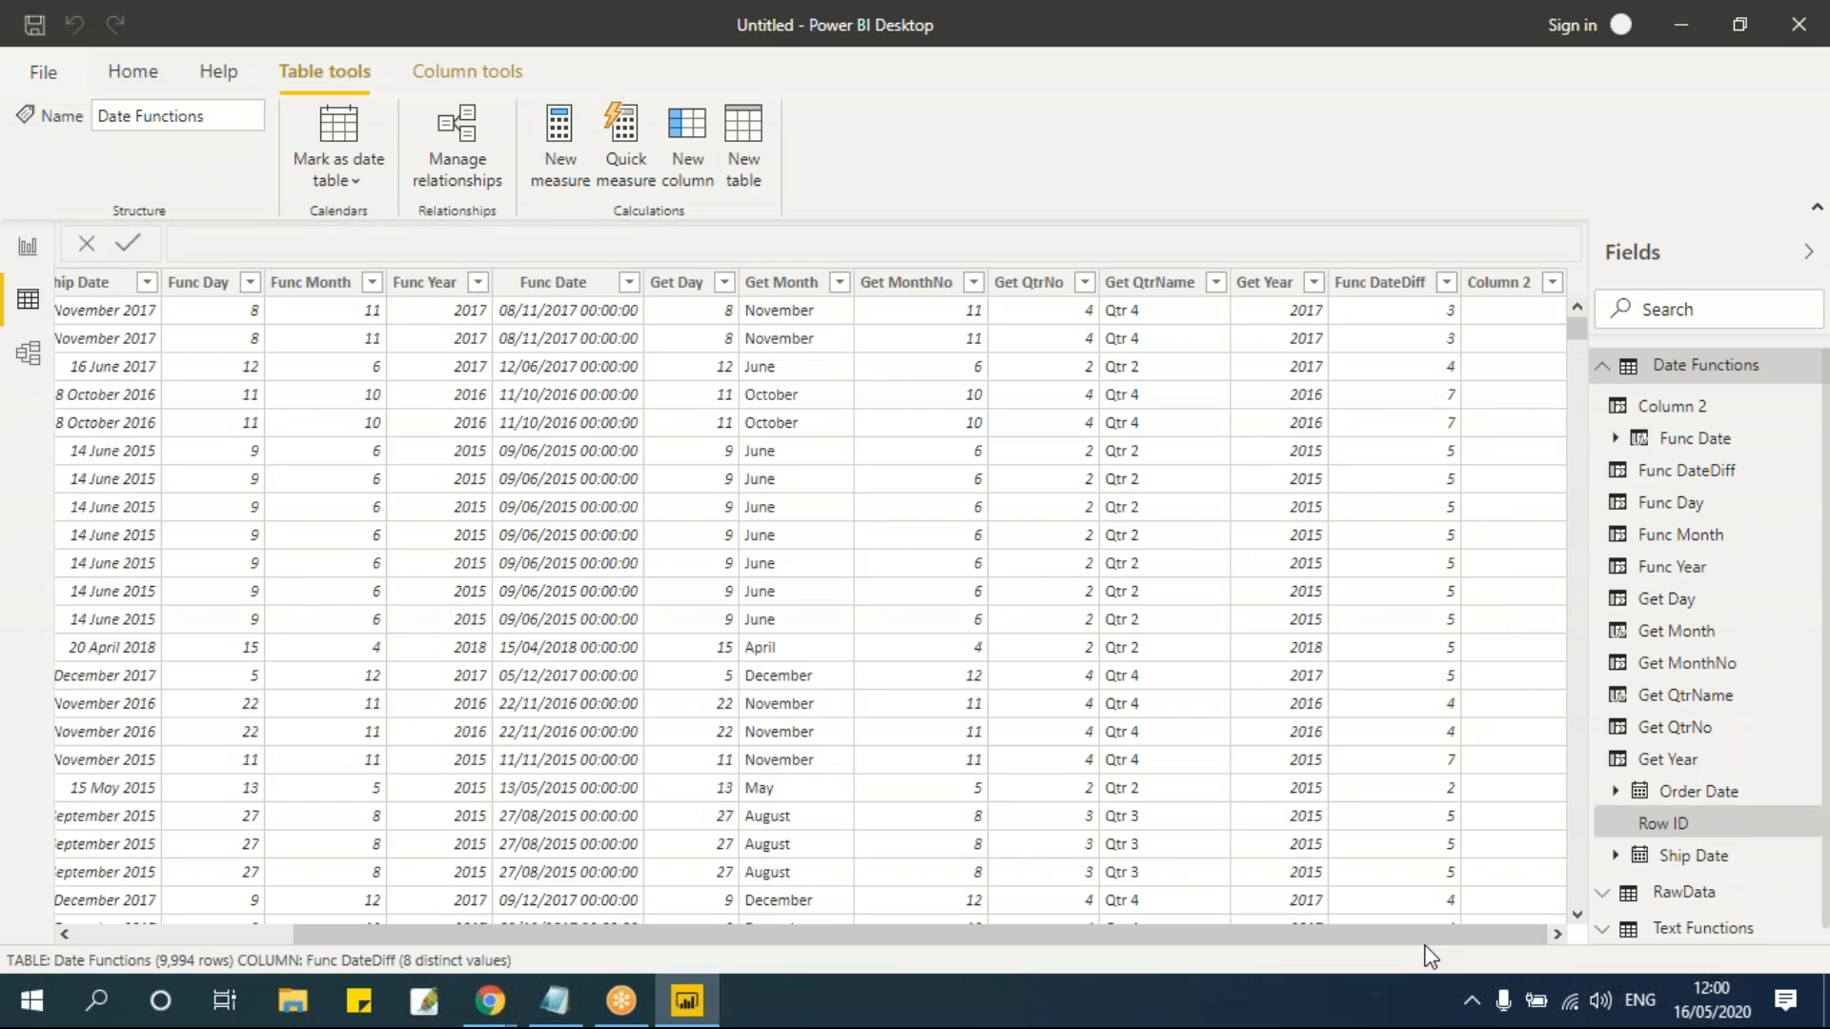
pyautogui.moveTo(1426, 943); pyautogui.dragTo(1193, 947)
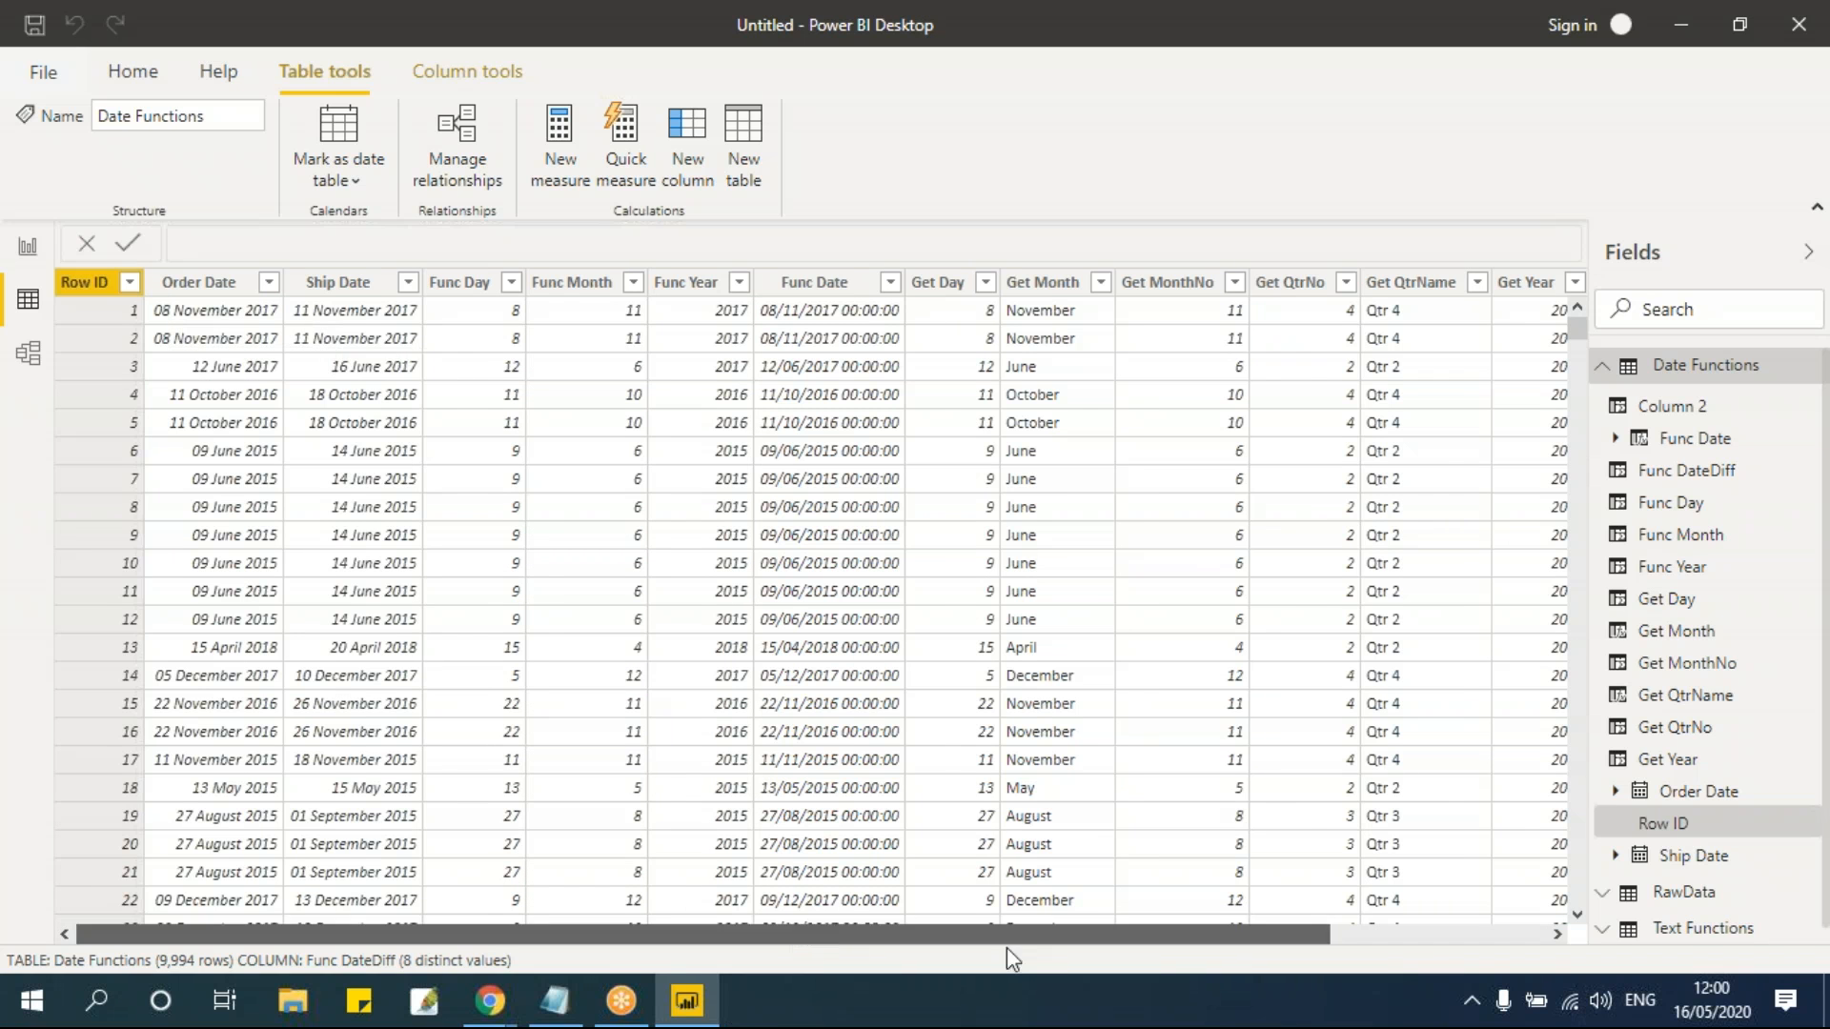
pyautogui.moveTo(1007, 947); pyautogui.dragTo(1230, 946)
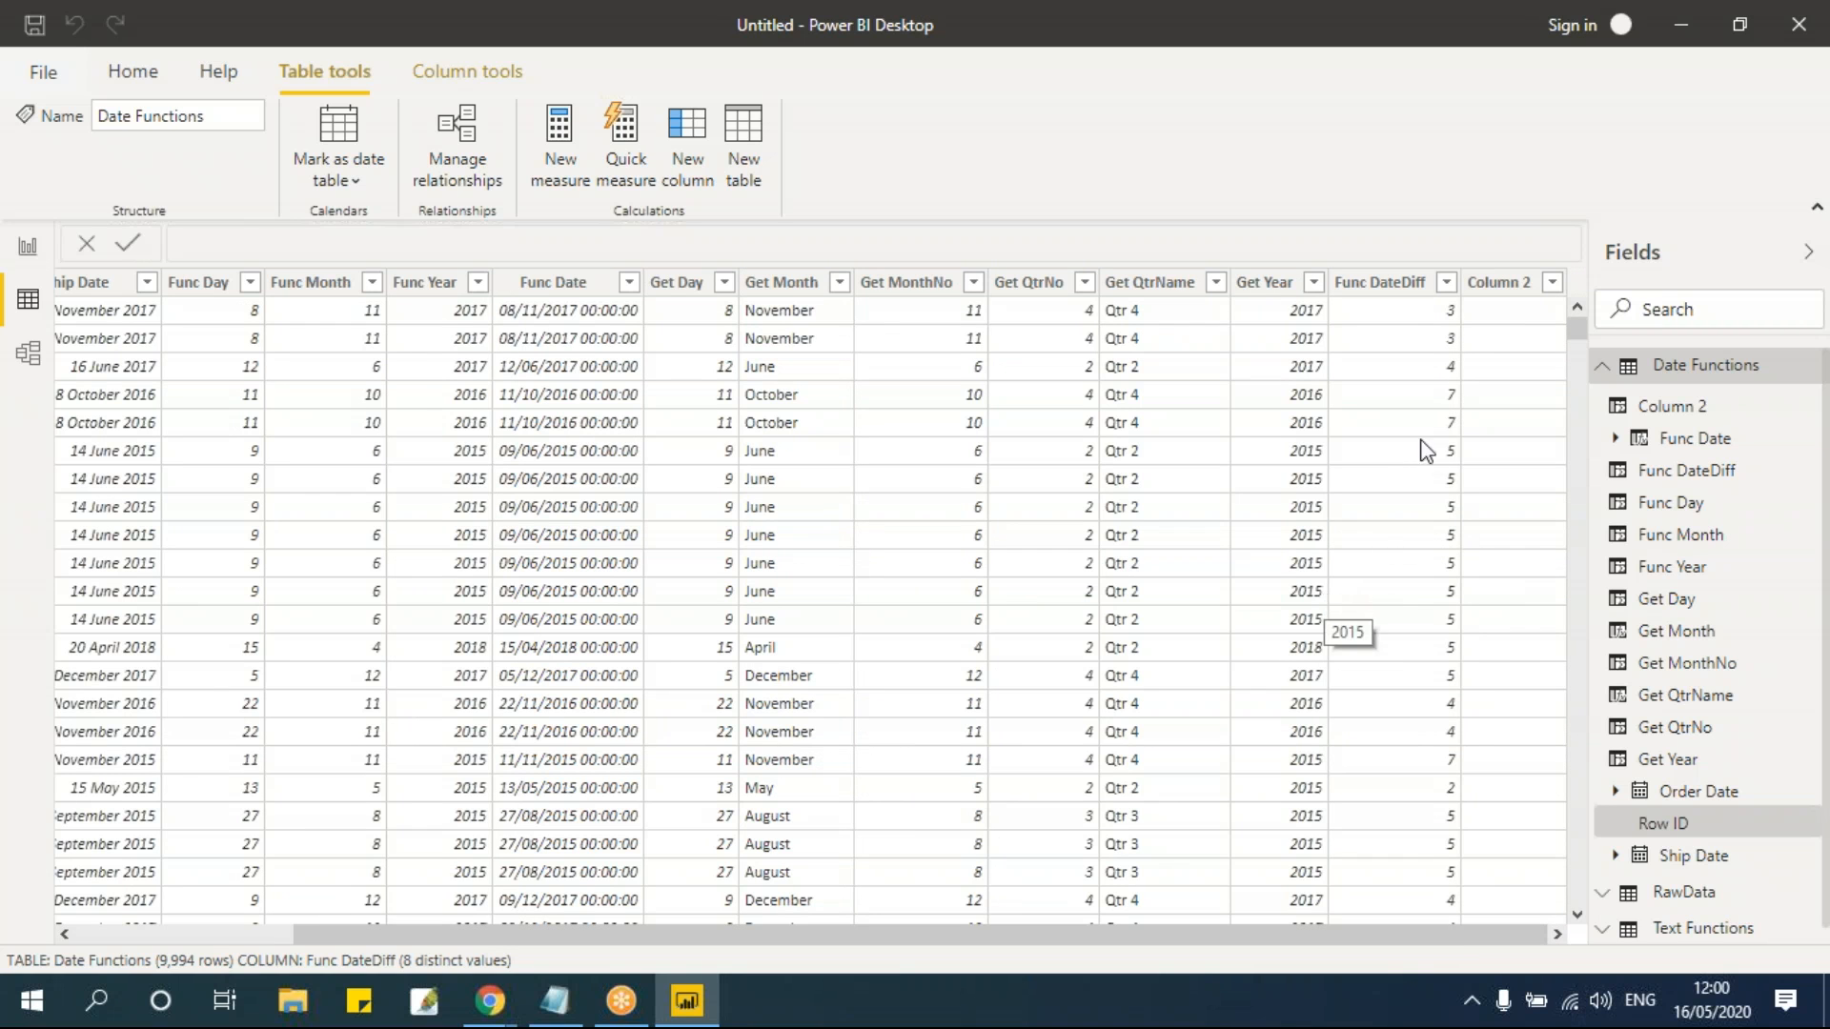
pyautogui.click(1498, 283)
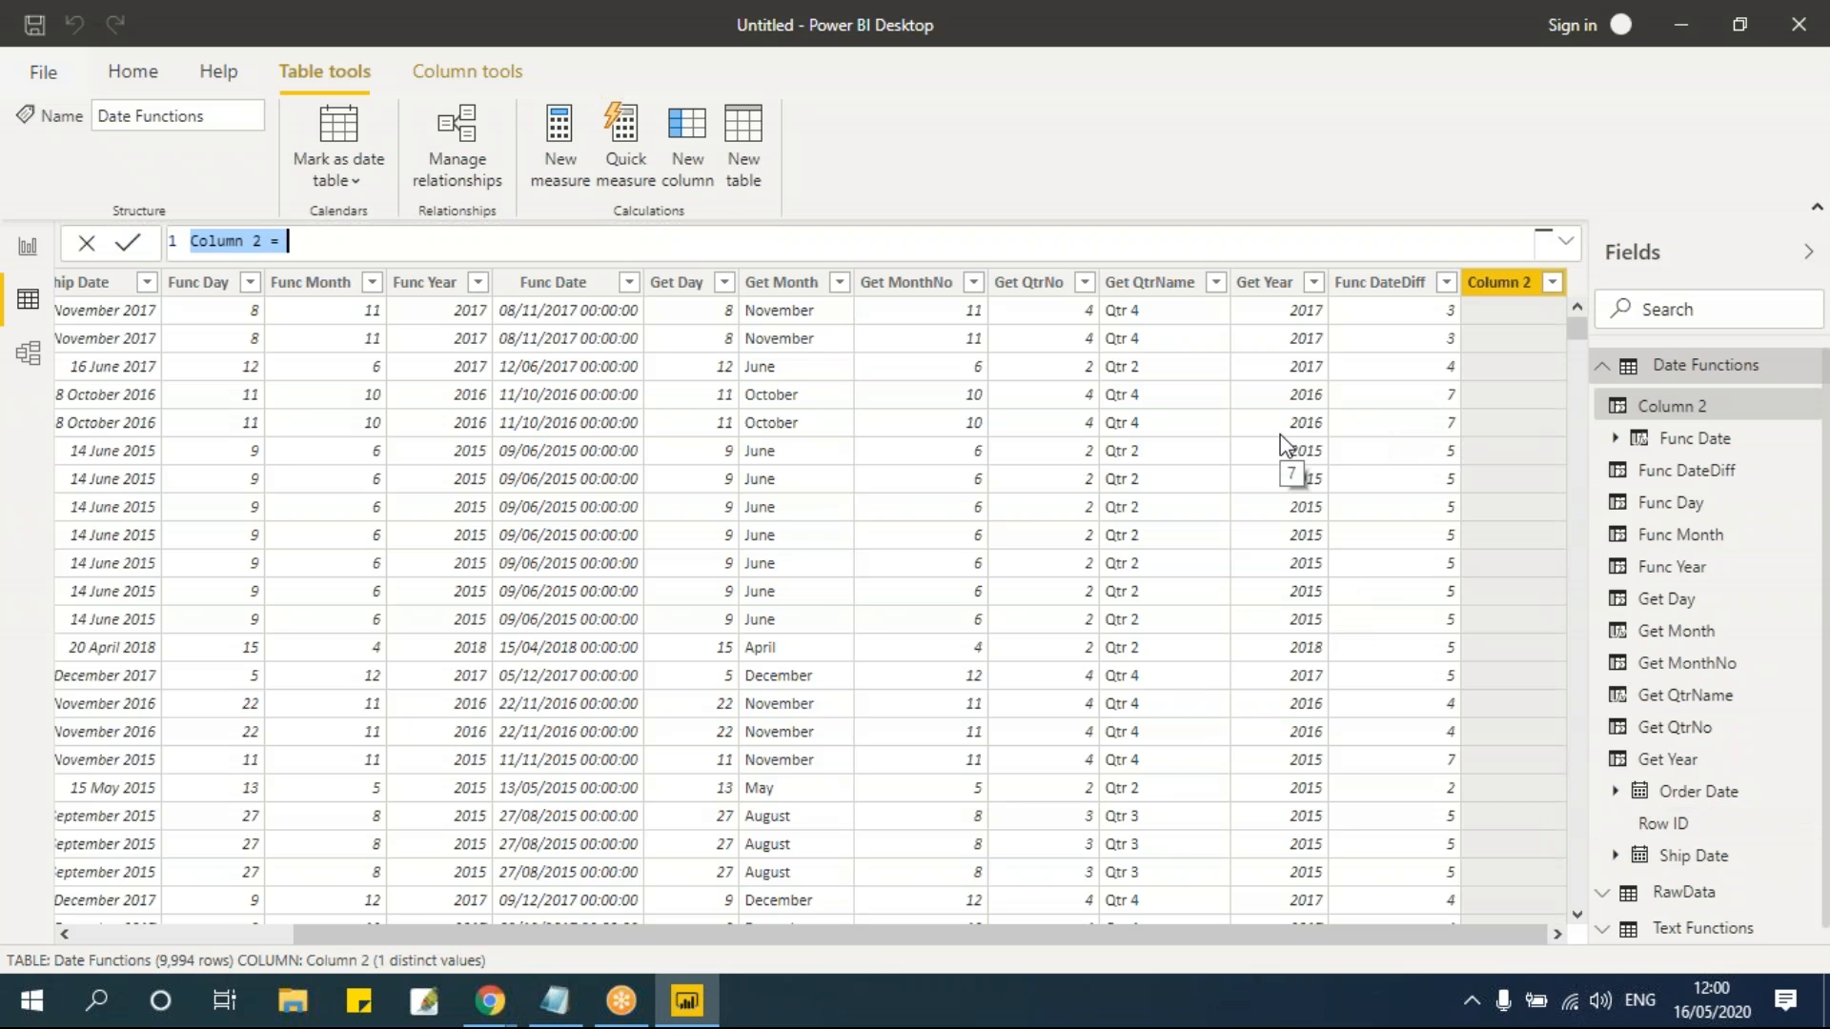
pyautogui.moveTo(263, 240); pyautogui.dragTo(181, 248)
pyautogui.write('Func DateAdd')
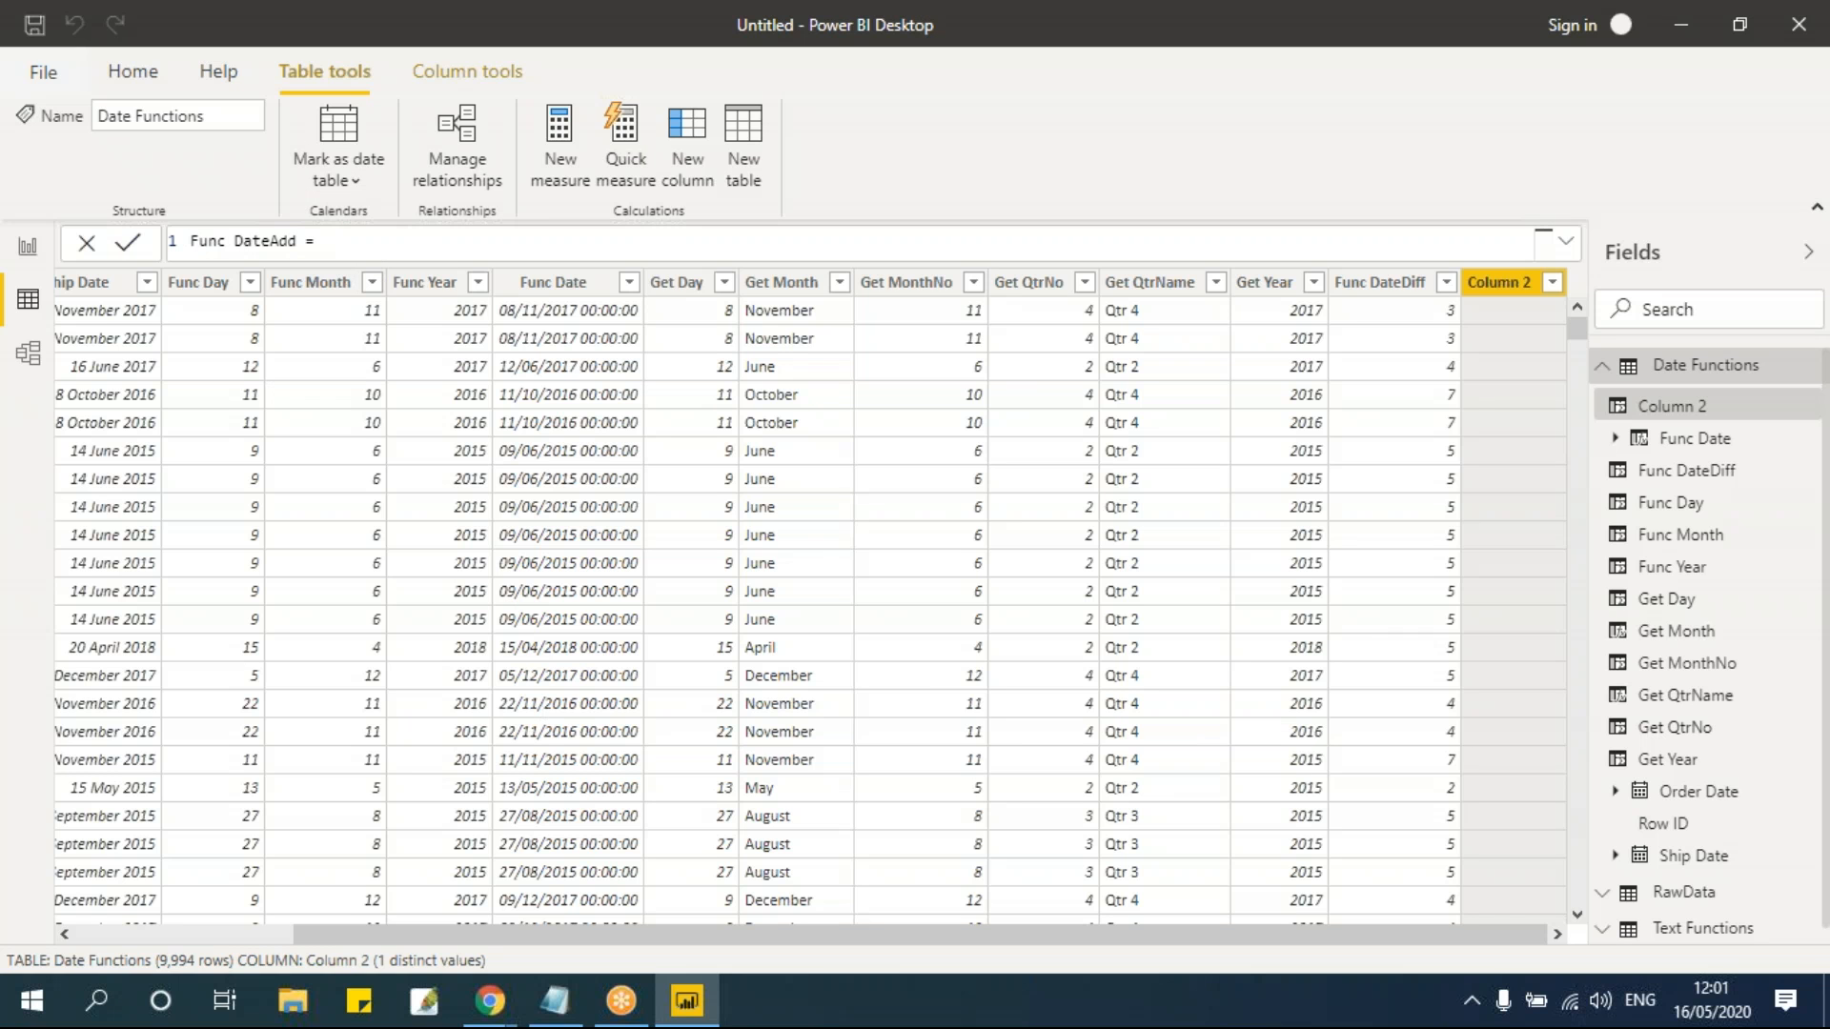
# Step: Define Func DateAdd as DATEADD('Date Functions'[Order Date],10,DAY) and commit the formula
pyautogui.write('datead')
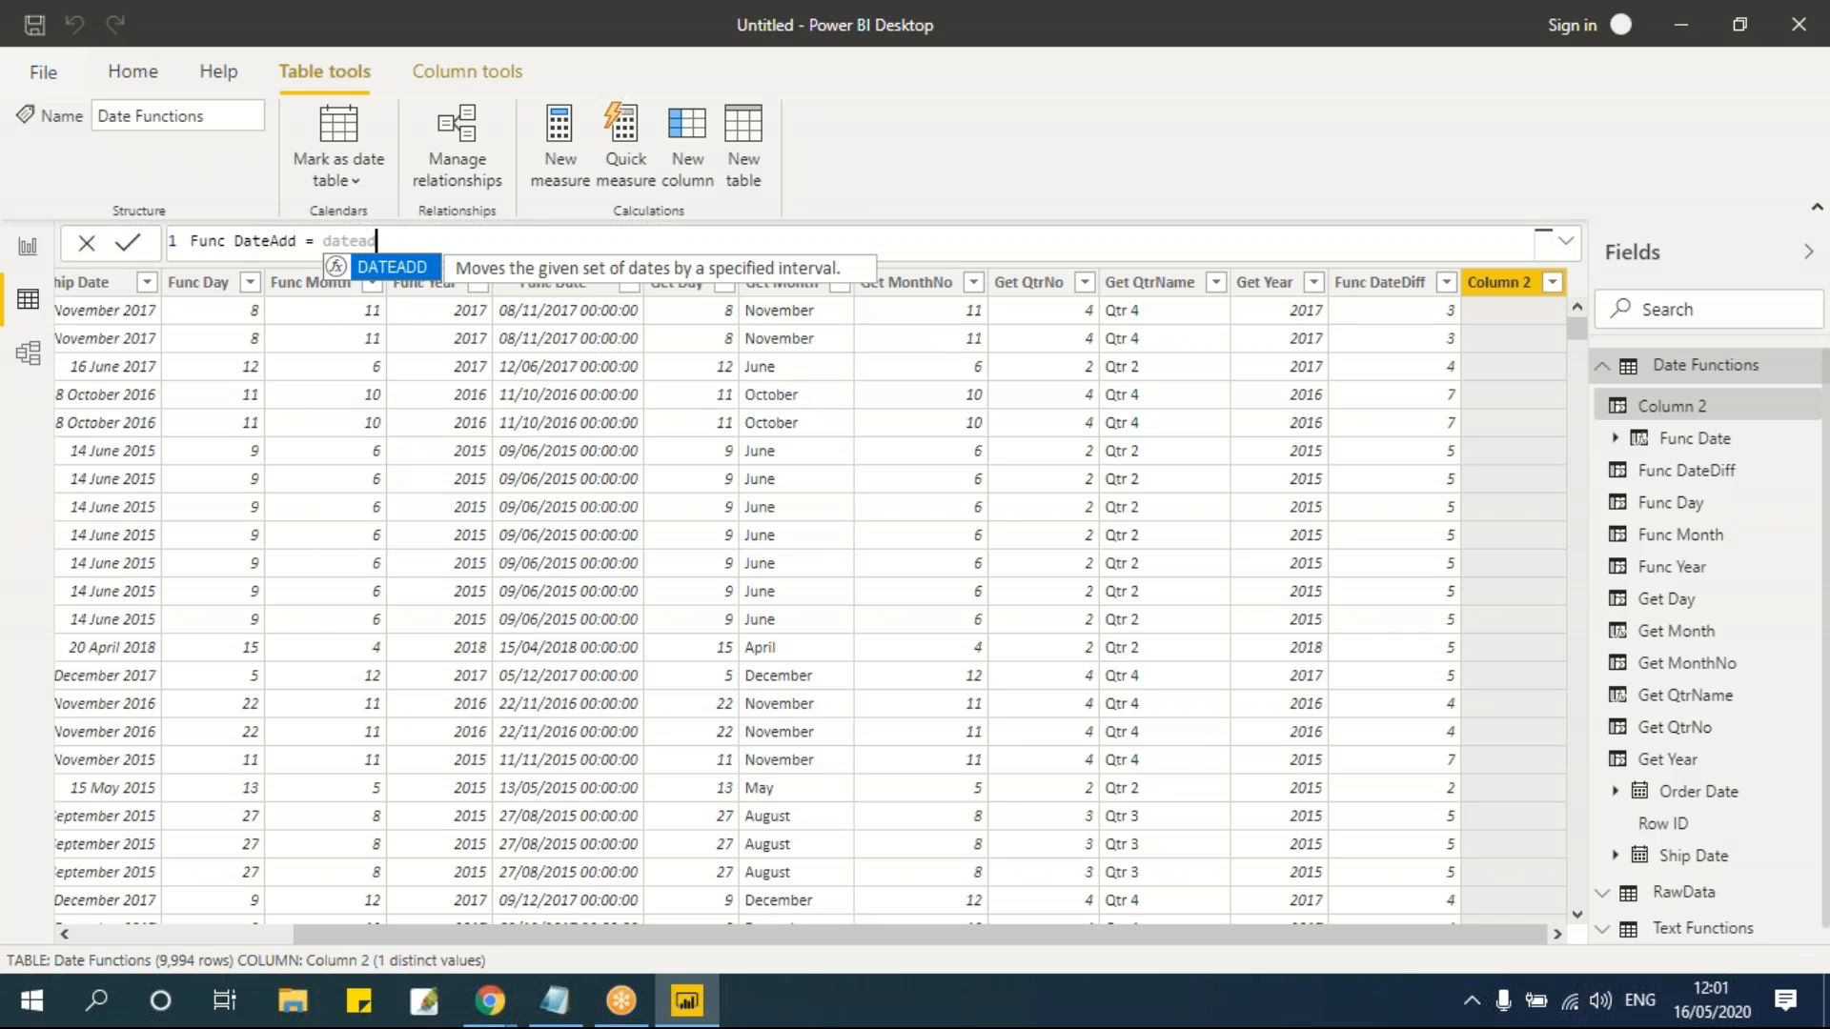
pyautogui.press('Tab')
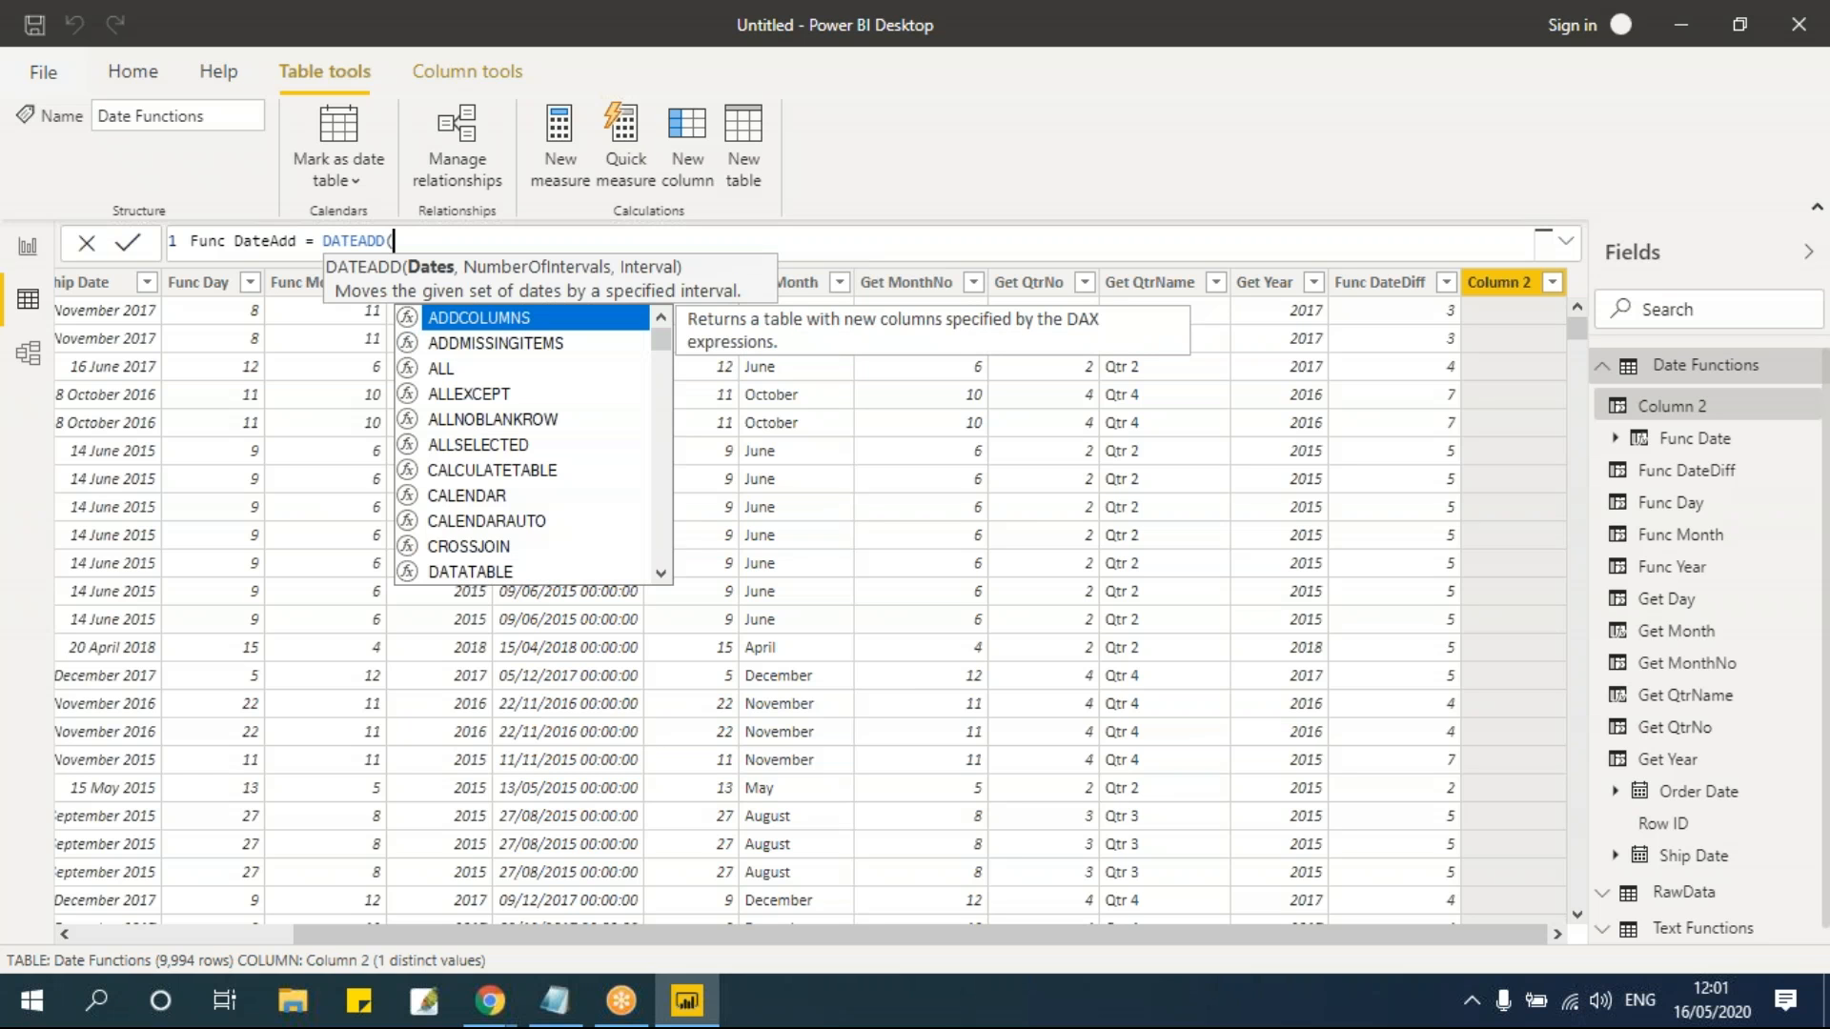
pyautogui.write('order')
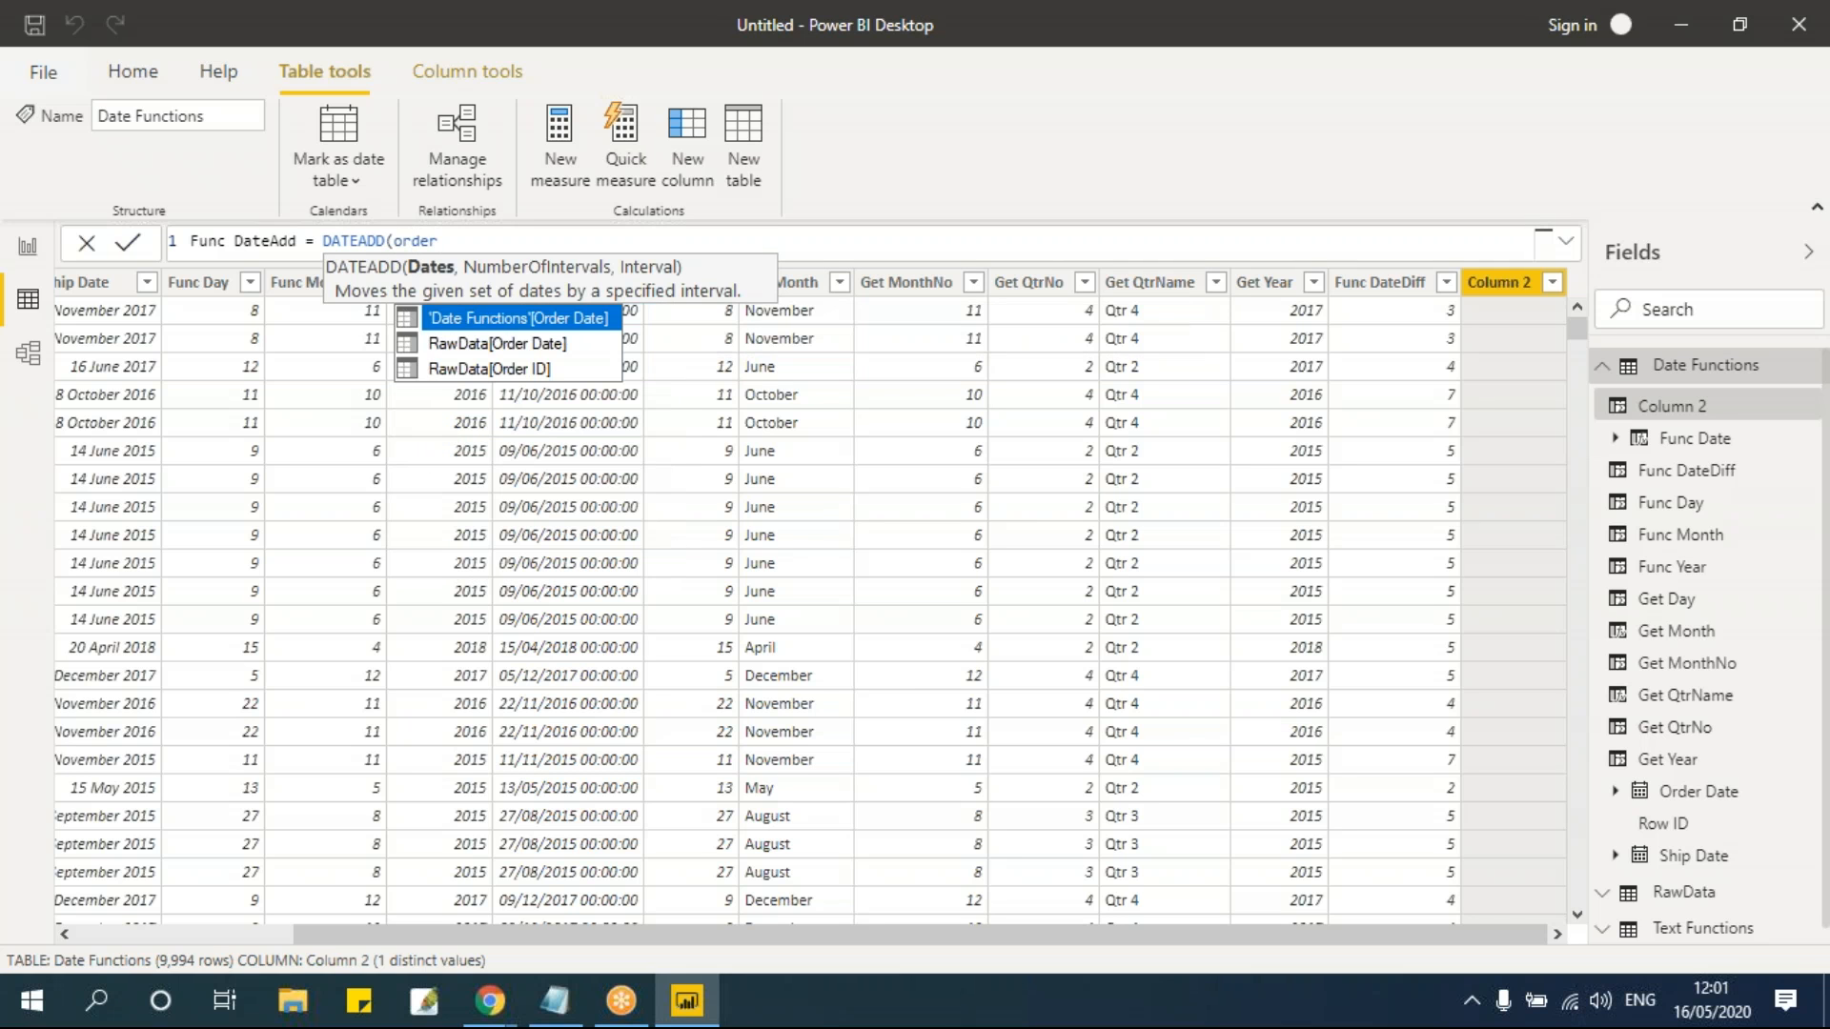
pyautogui.press('Tab')
pyautogui.write(',')
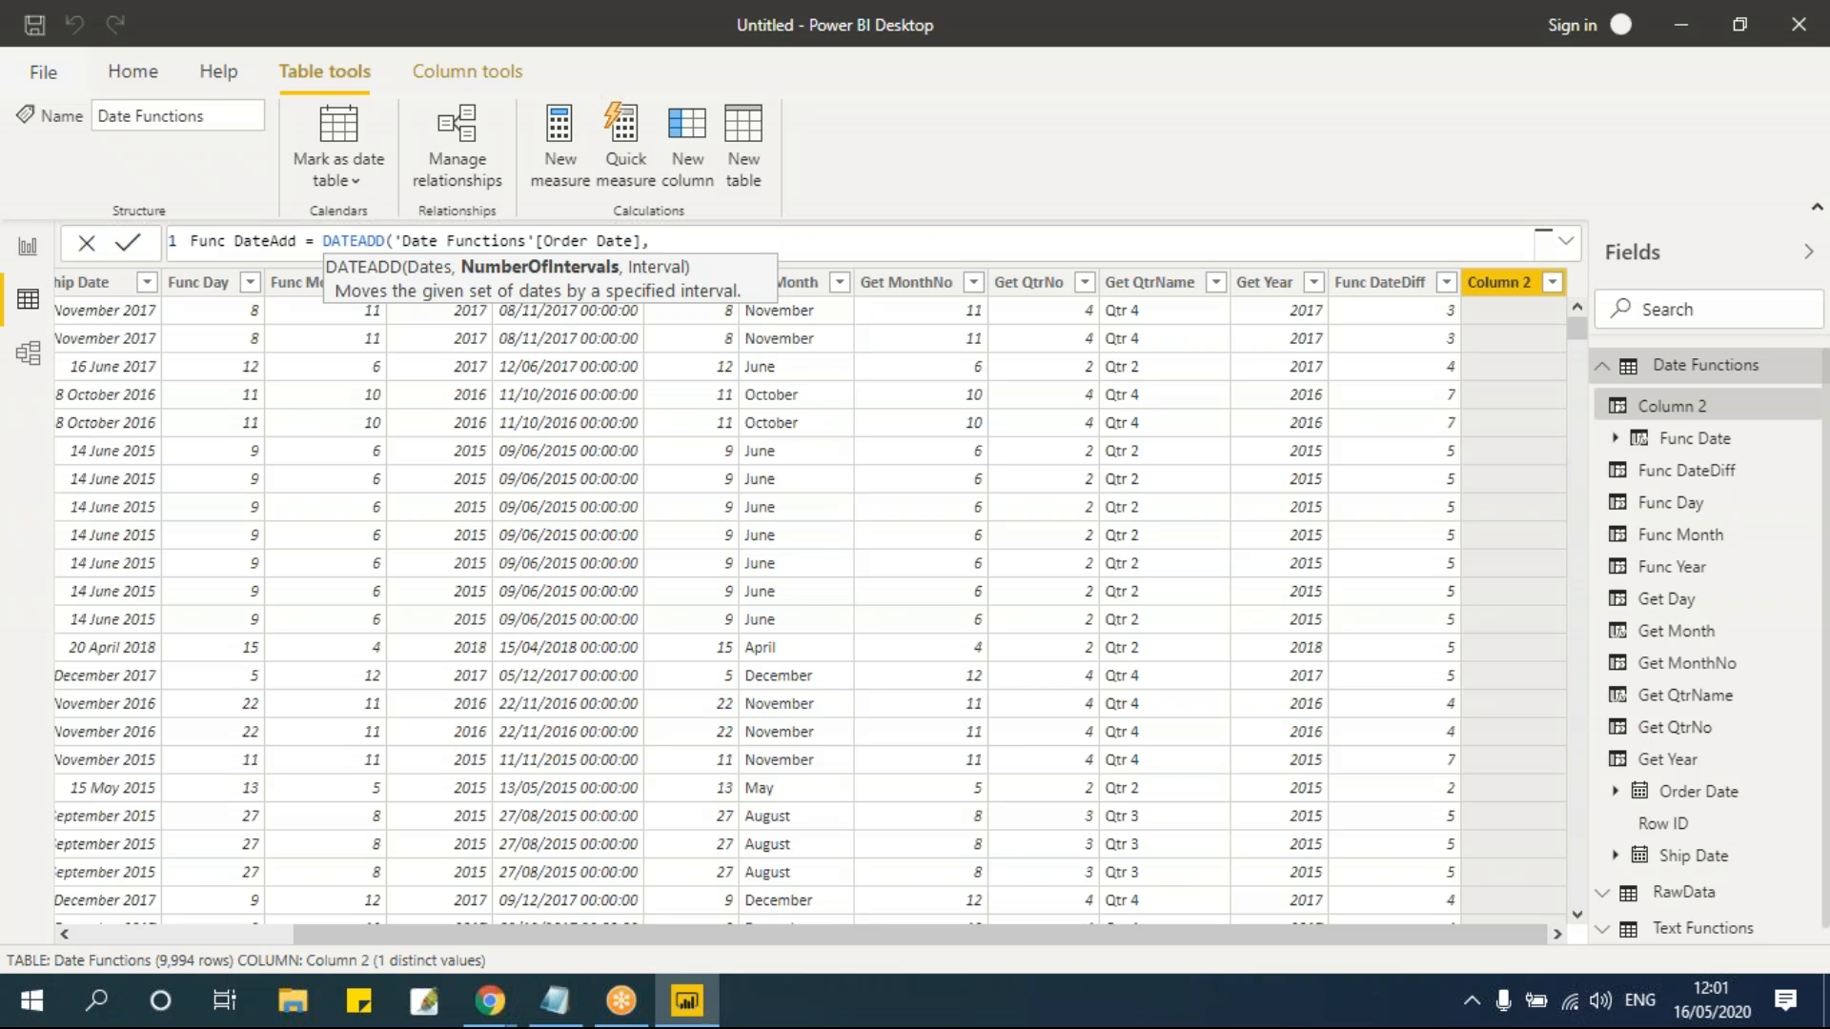
pyautogui.write('10,')
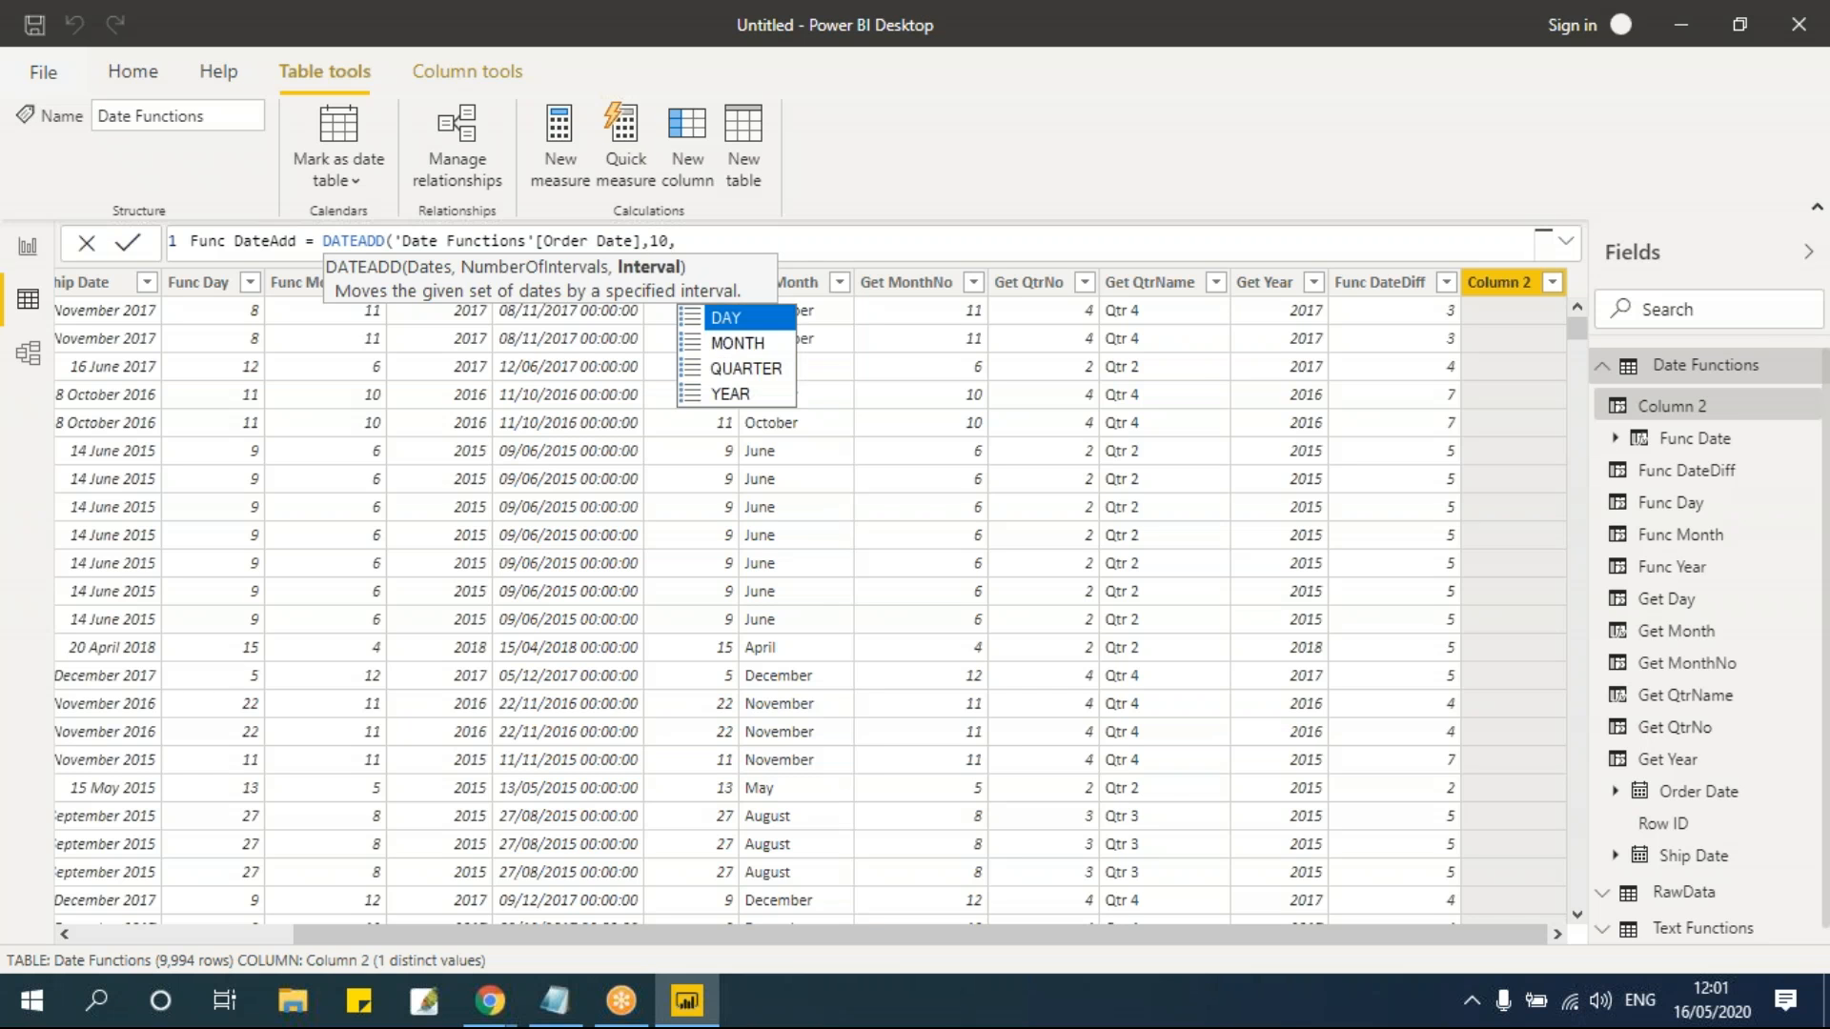
pyautogui.press('Down')
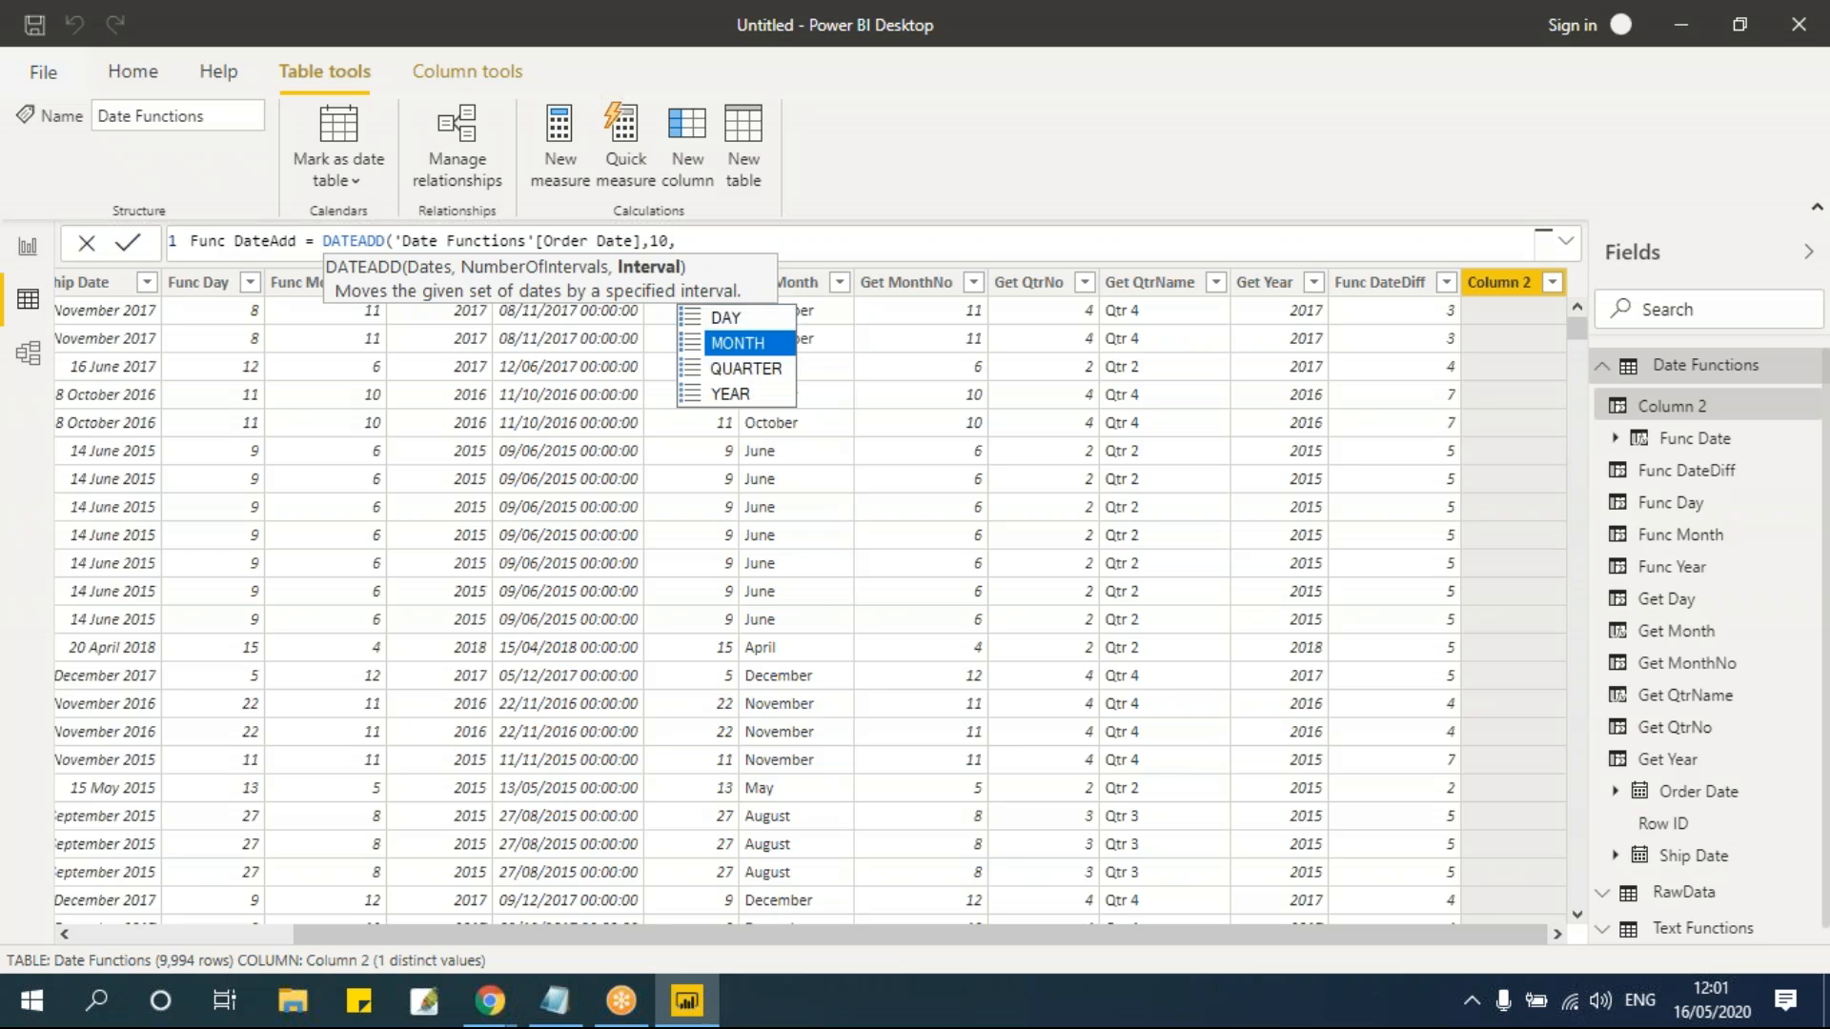
pyautogui.press('Up')
pyautogui.press('Tab')
pyautogui.write(')')
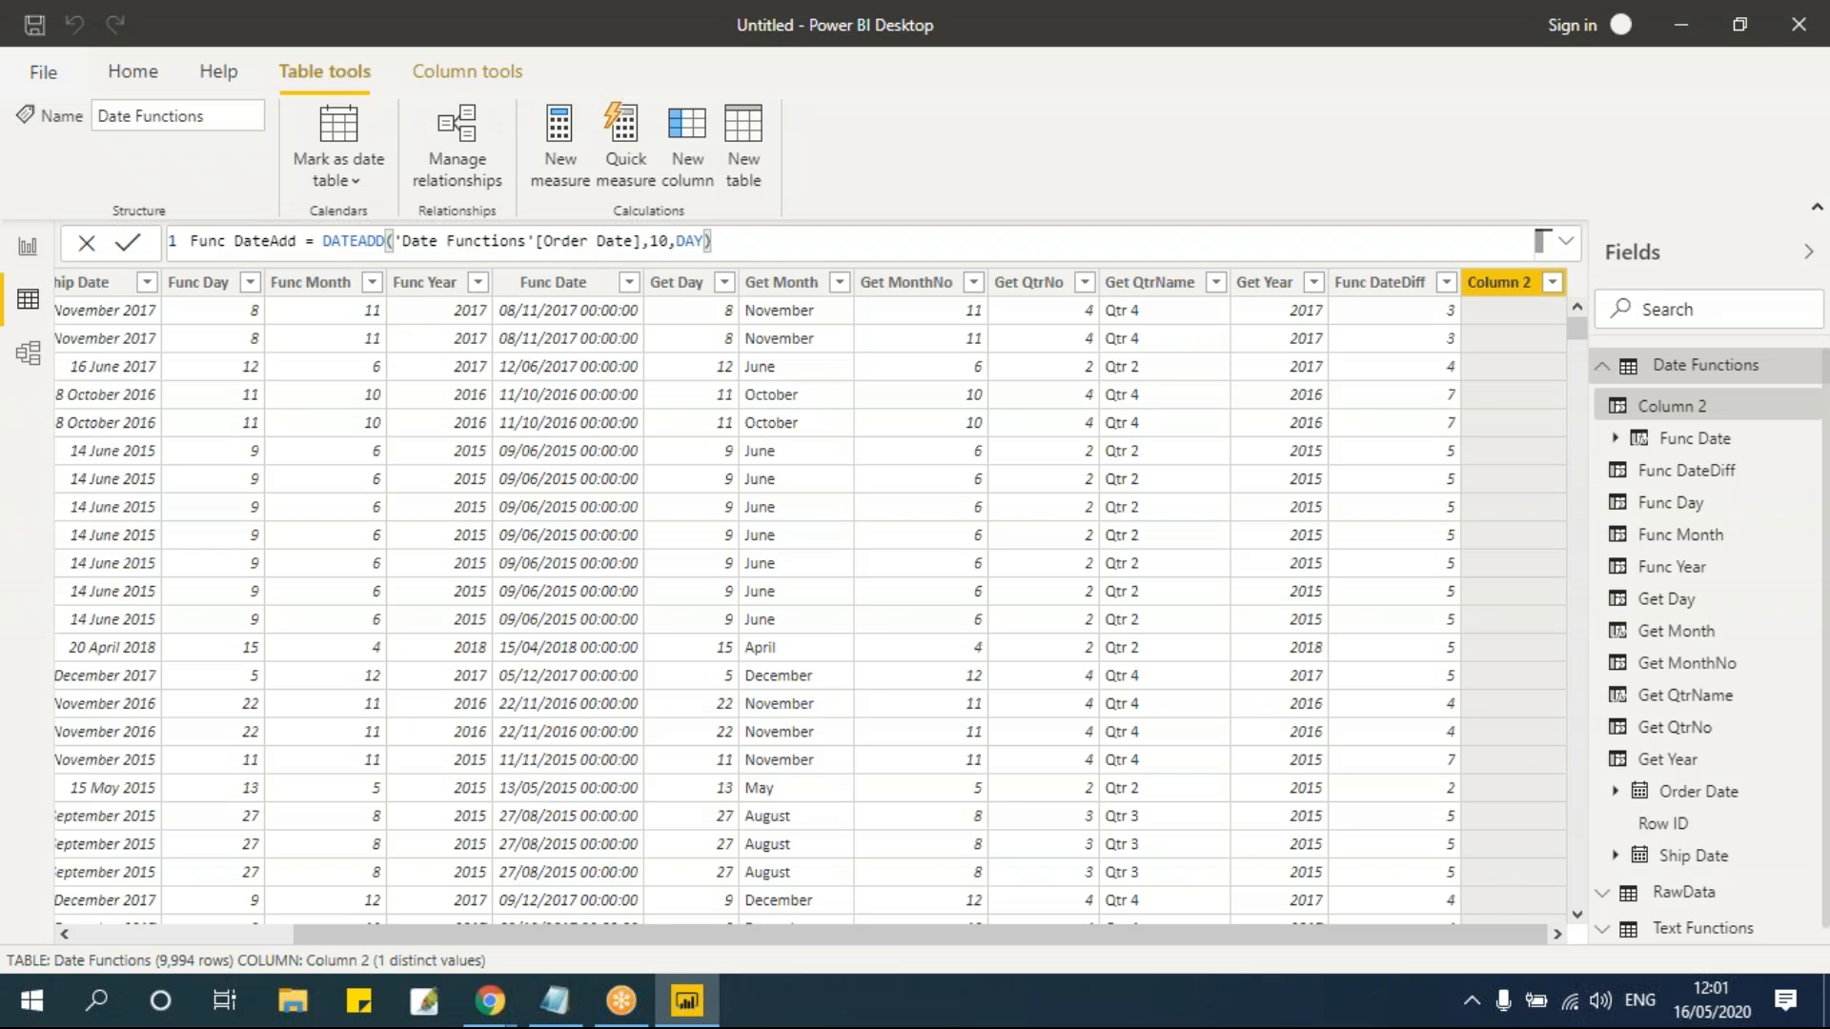
pyautogui.click(652, 240)
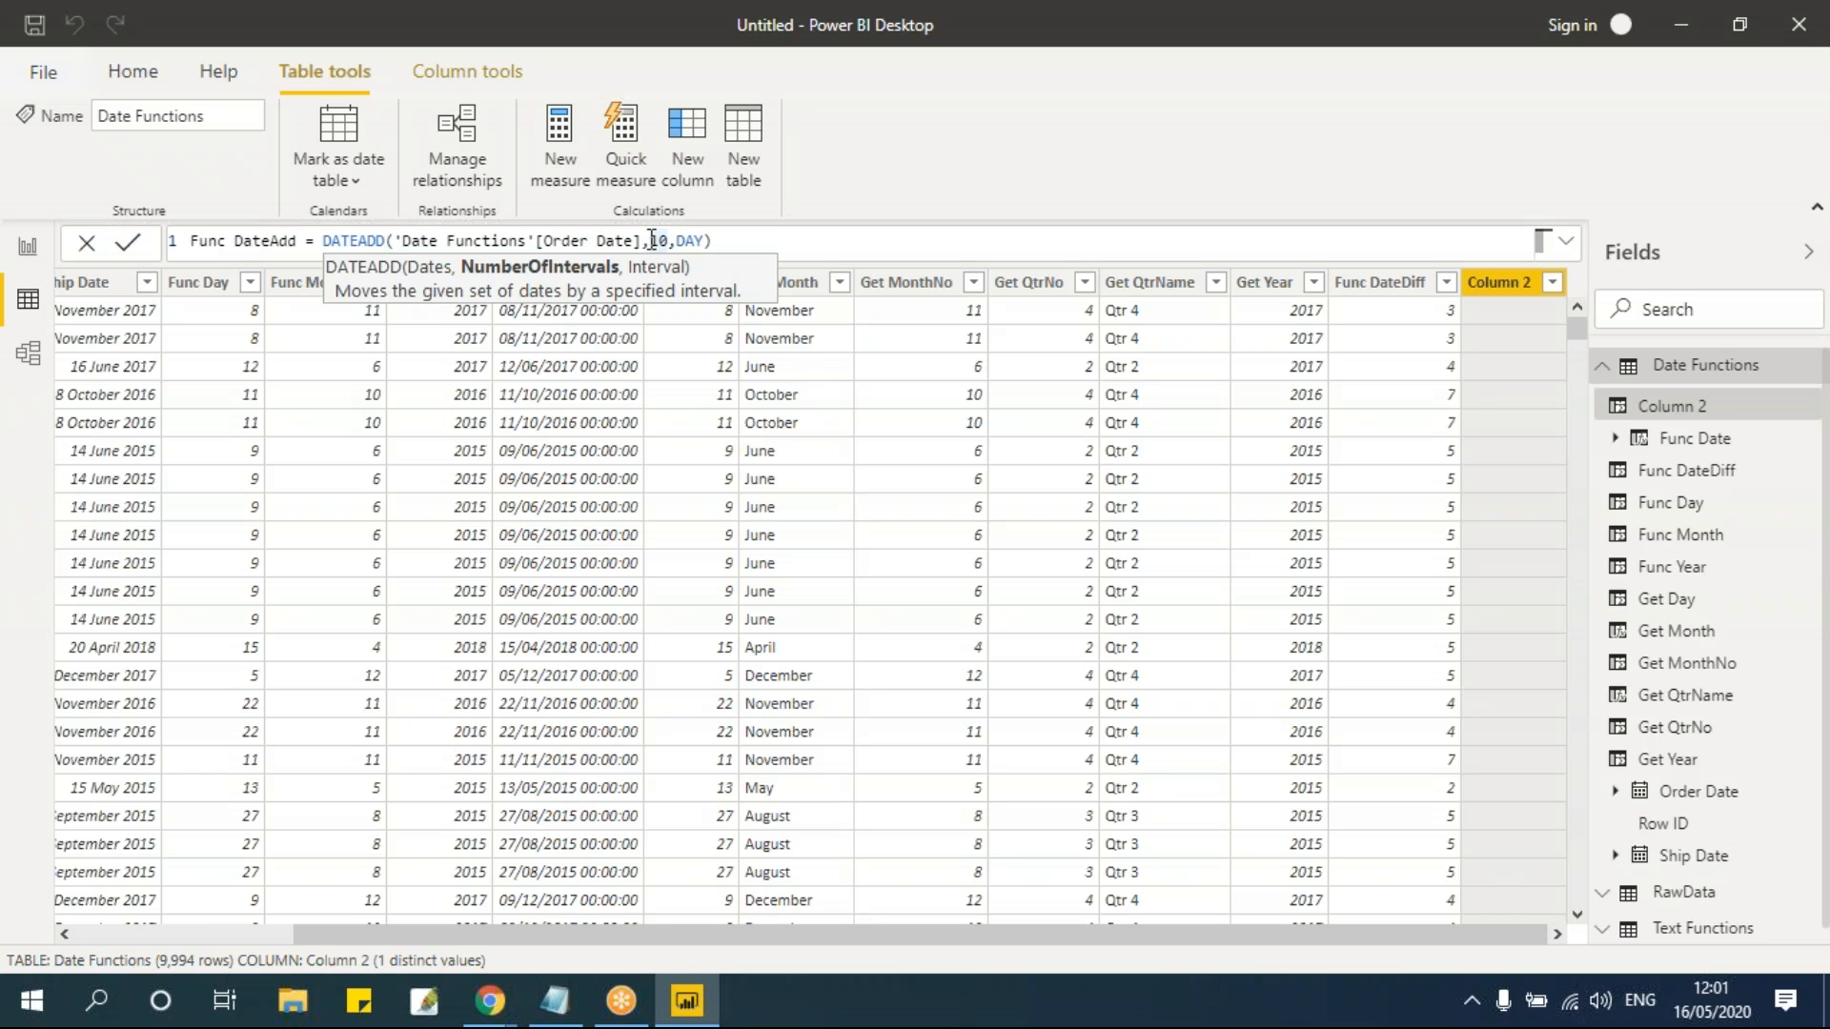
pyautogui.click(694, 241)
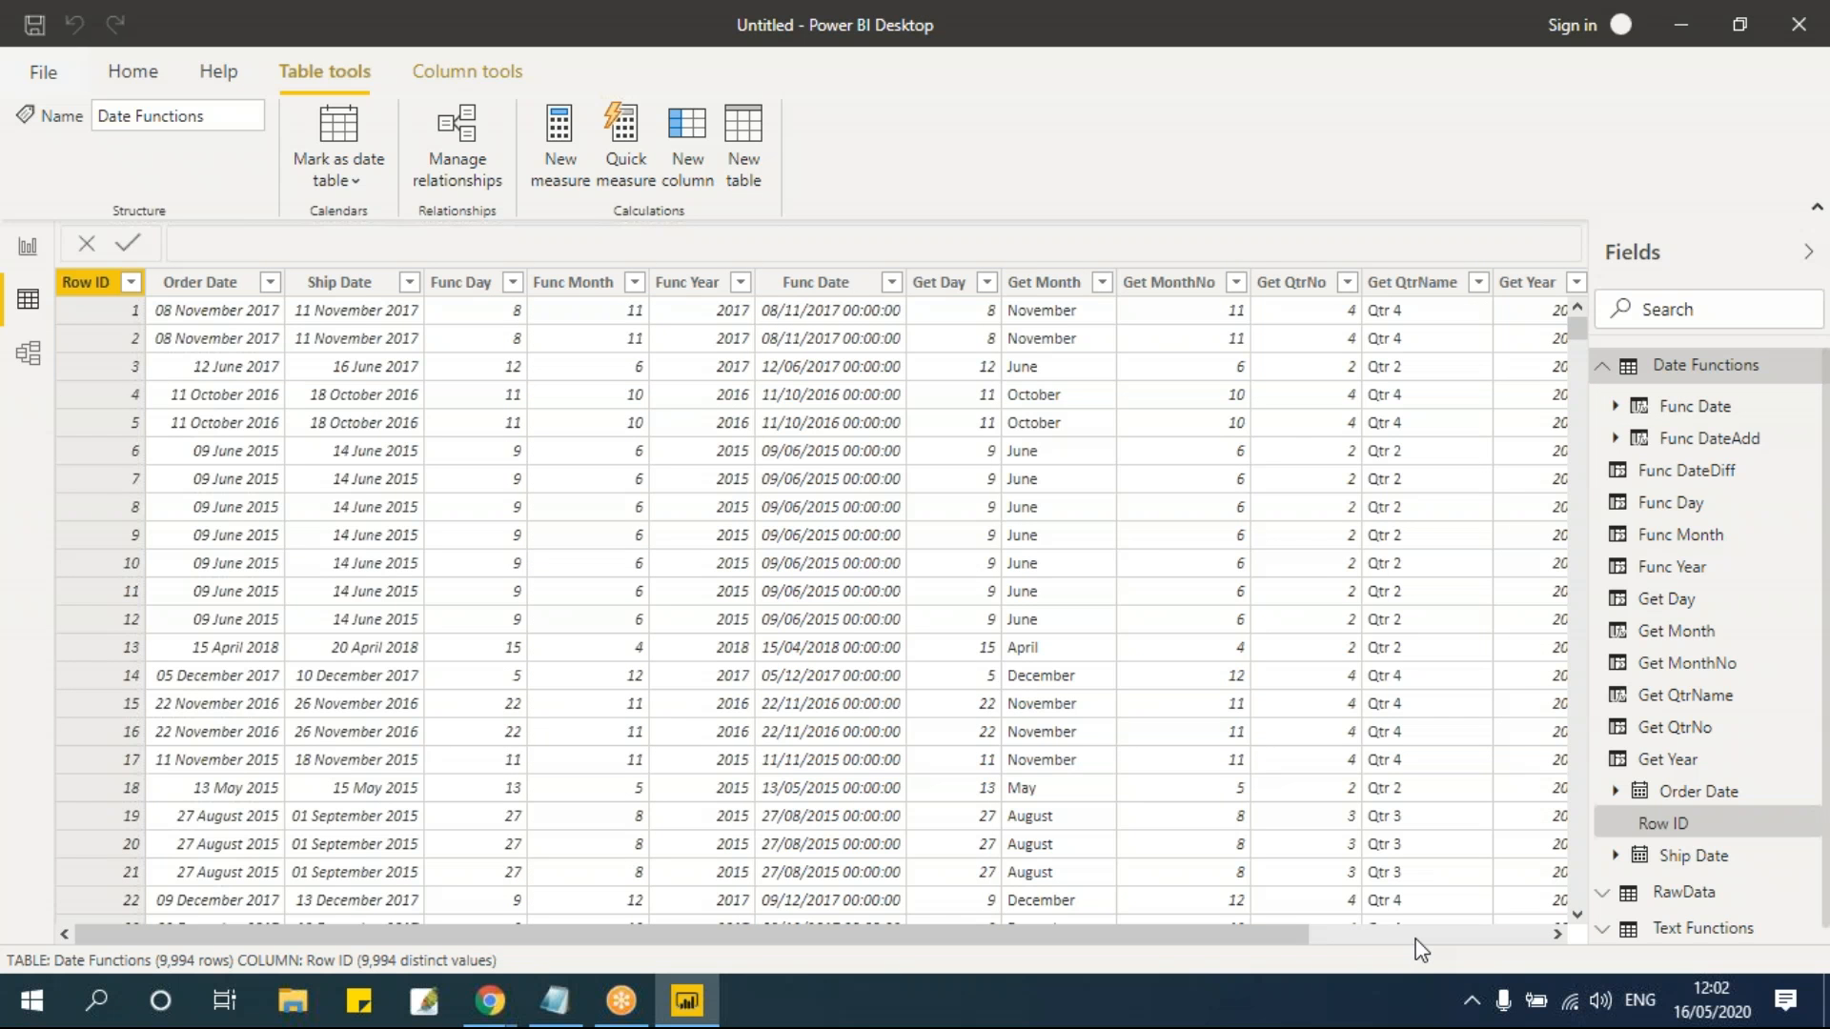
# Step: Compare the Func DateAdd dates with the Order Date values across the rows of the Date Functions table
pyautogui.moveTo(1279, 947); pyautogui.dragTo(1546, 949)
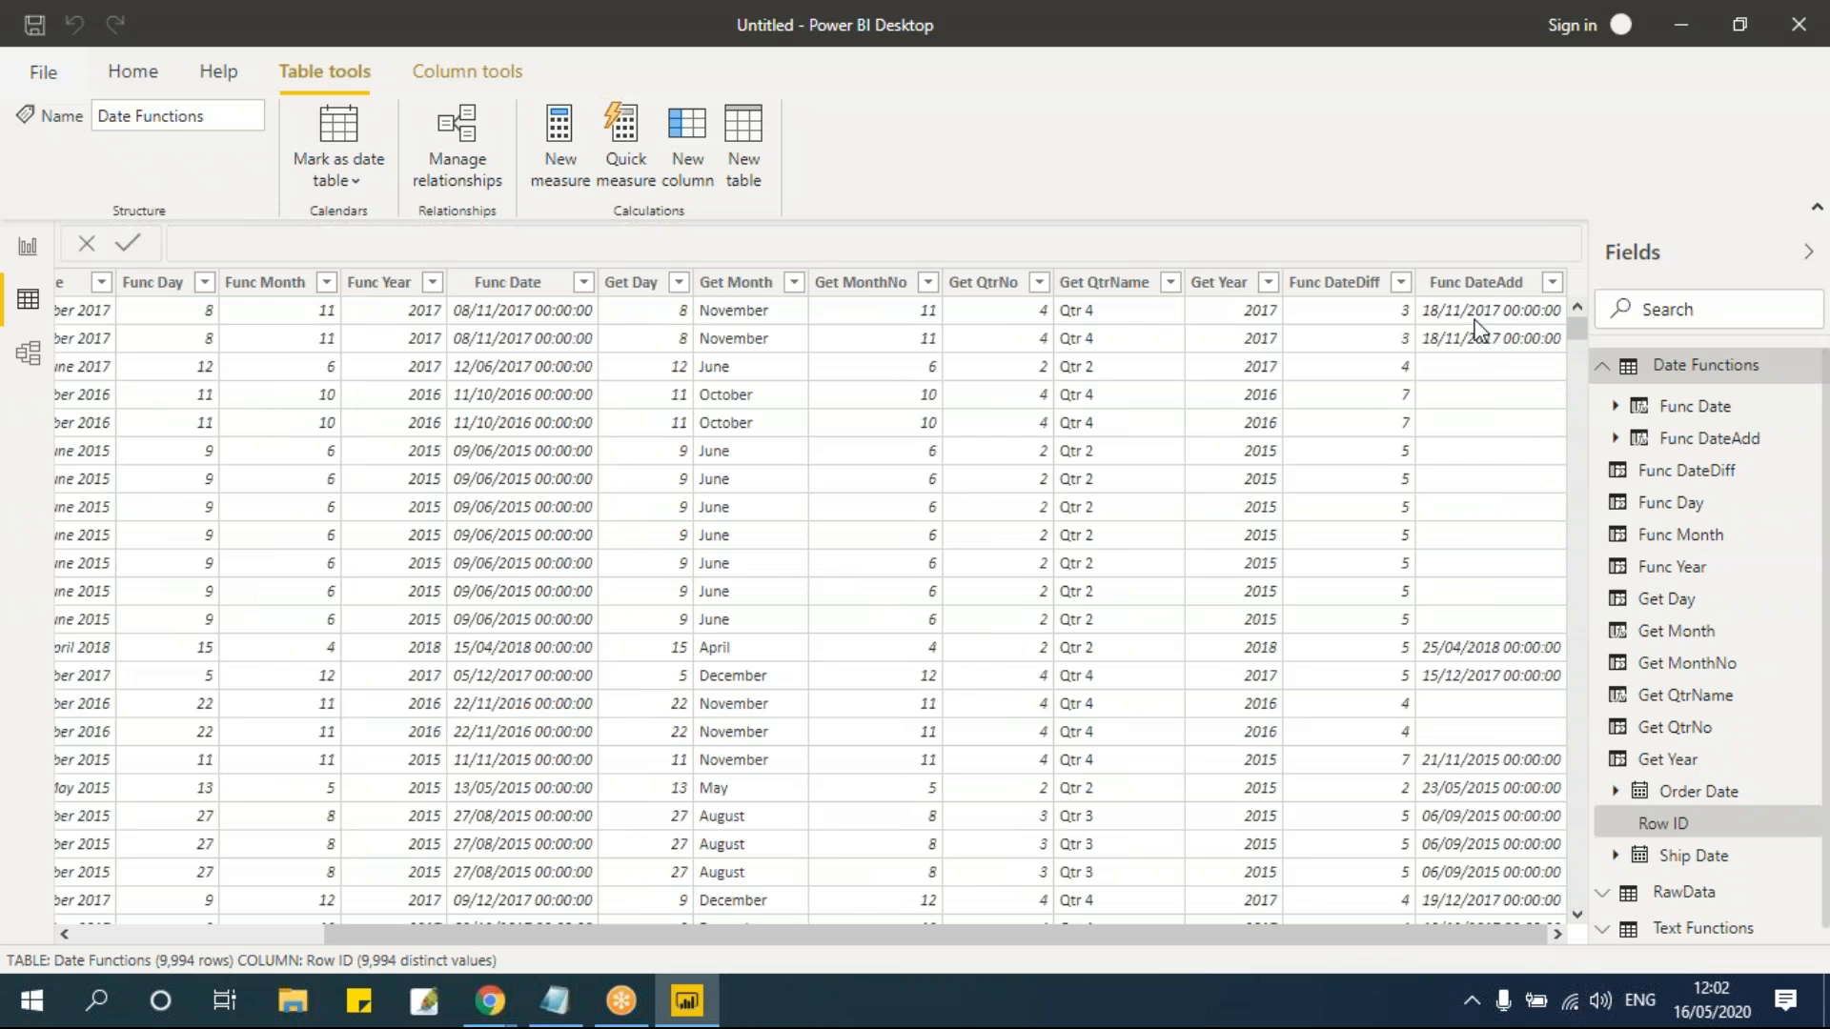
pyautogui.moveTo(841, 935); pyautogui.dragTo(1149, 944)
pyautogui.scroll(-7, 1369, 482)
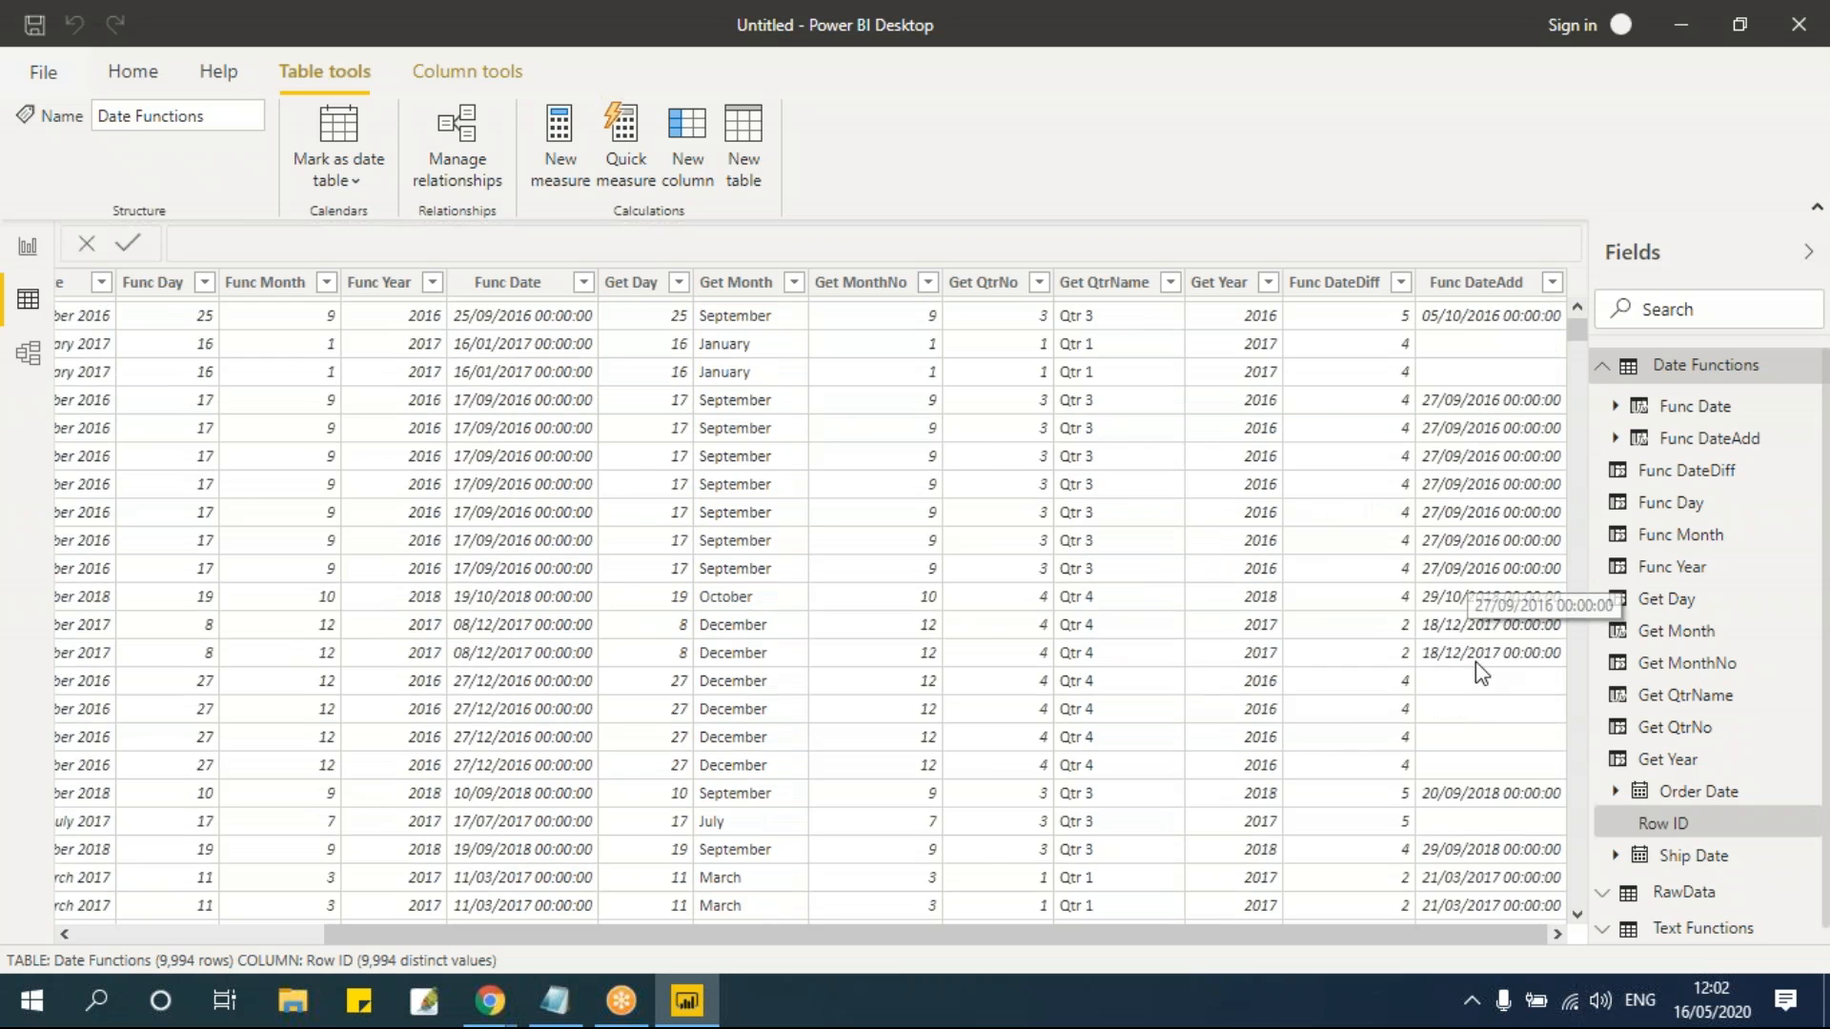
pyautogui.moveTo(1296, 937); pyautogui.dragTo(631, 953)
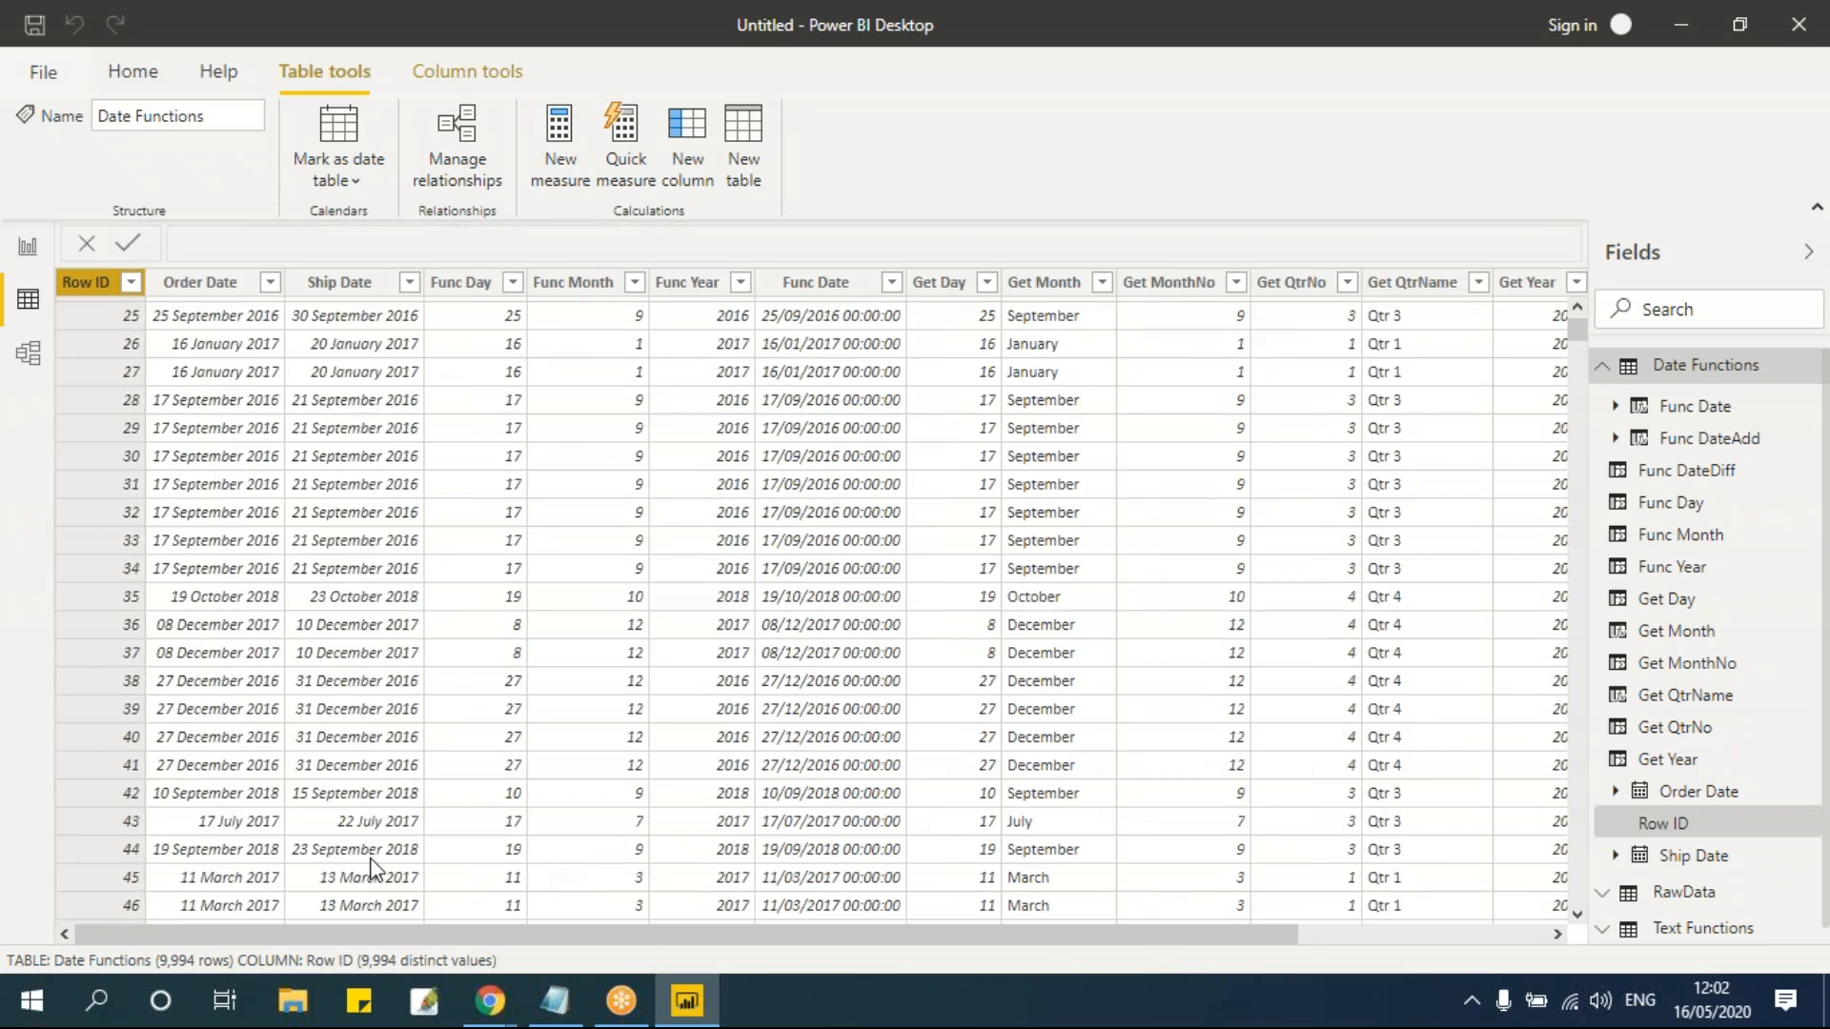
pyautogui.scroll(8, 375, 700)
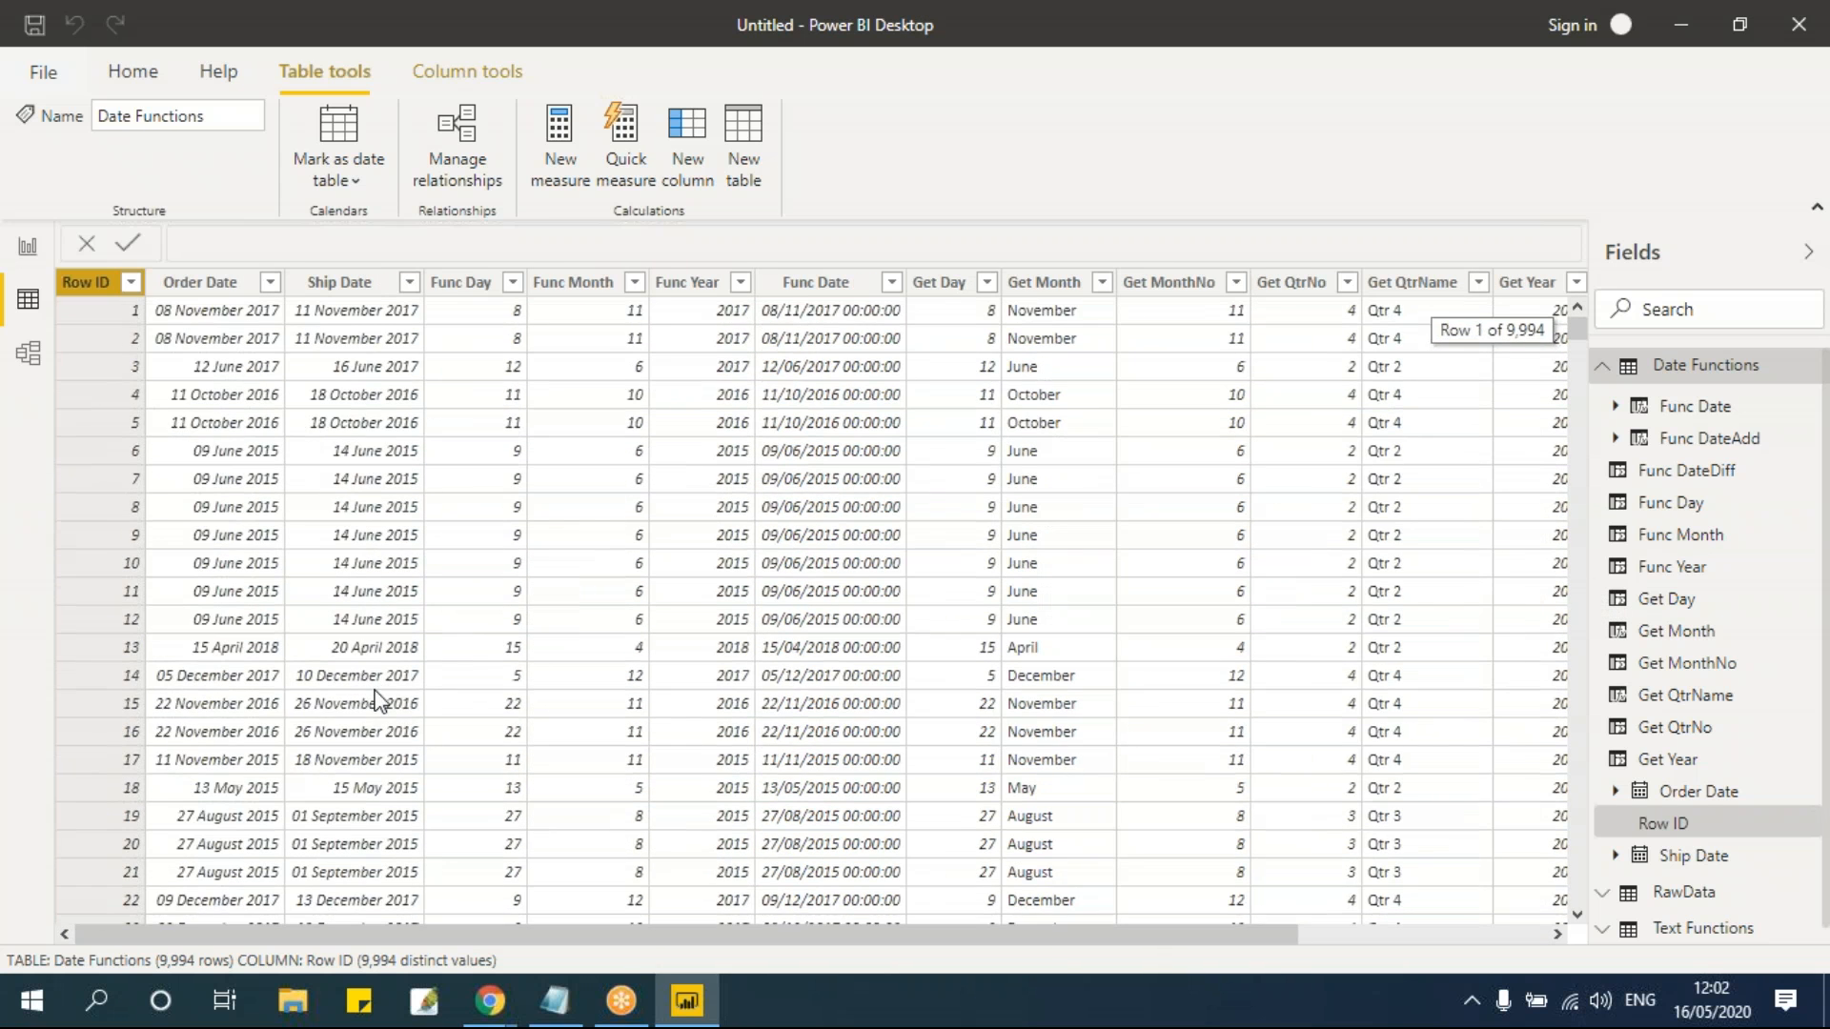
pyautogui.moveTo(862, 932); pyautogui.dragTo(1420, 958)
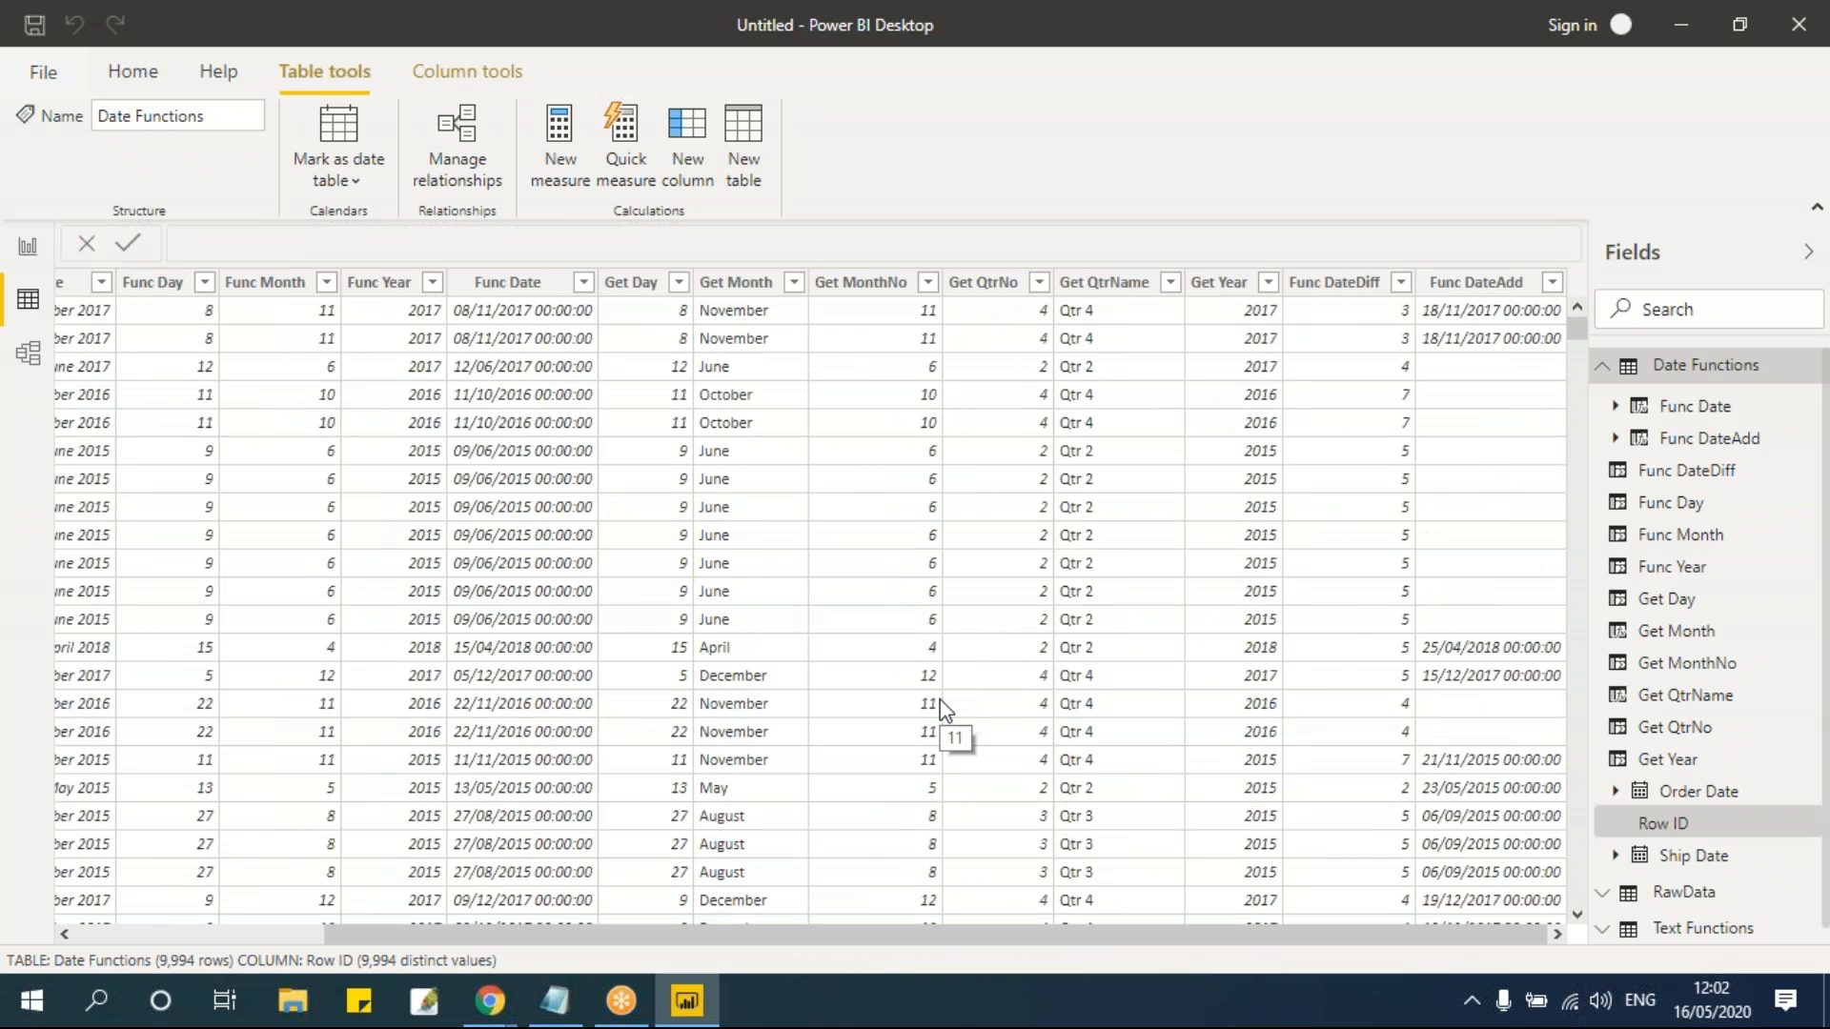
# Step: Switch to the DAX Functions notes in Notepad and look up the today() and now() formulas
pyautogui.moveTo(1074, 934); pyautogui.dragTo(1456, 943)
pyautogui.click(555, 1000)
pyautogui.click(508, 607)
pyautogui.scroll(-1, 548, 596)
pyautogui.scroll(-4, 548, 595)
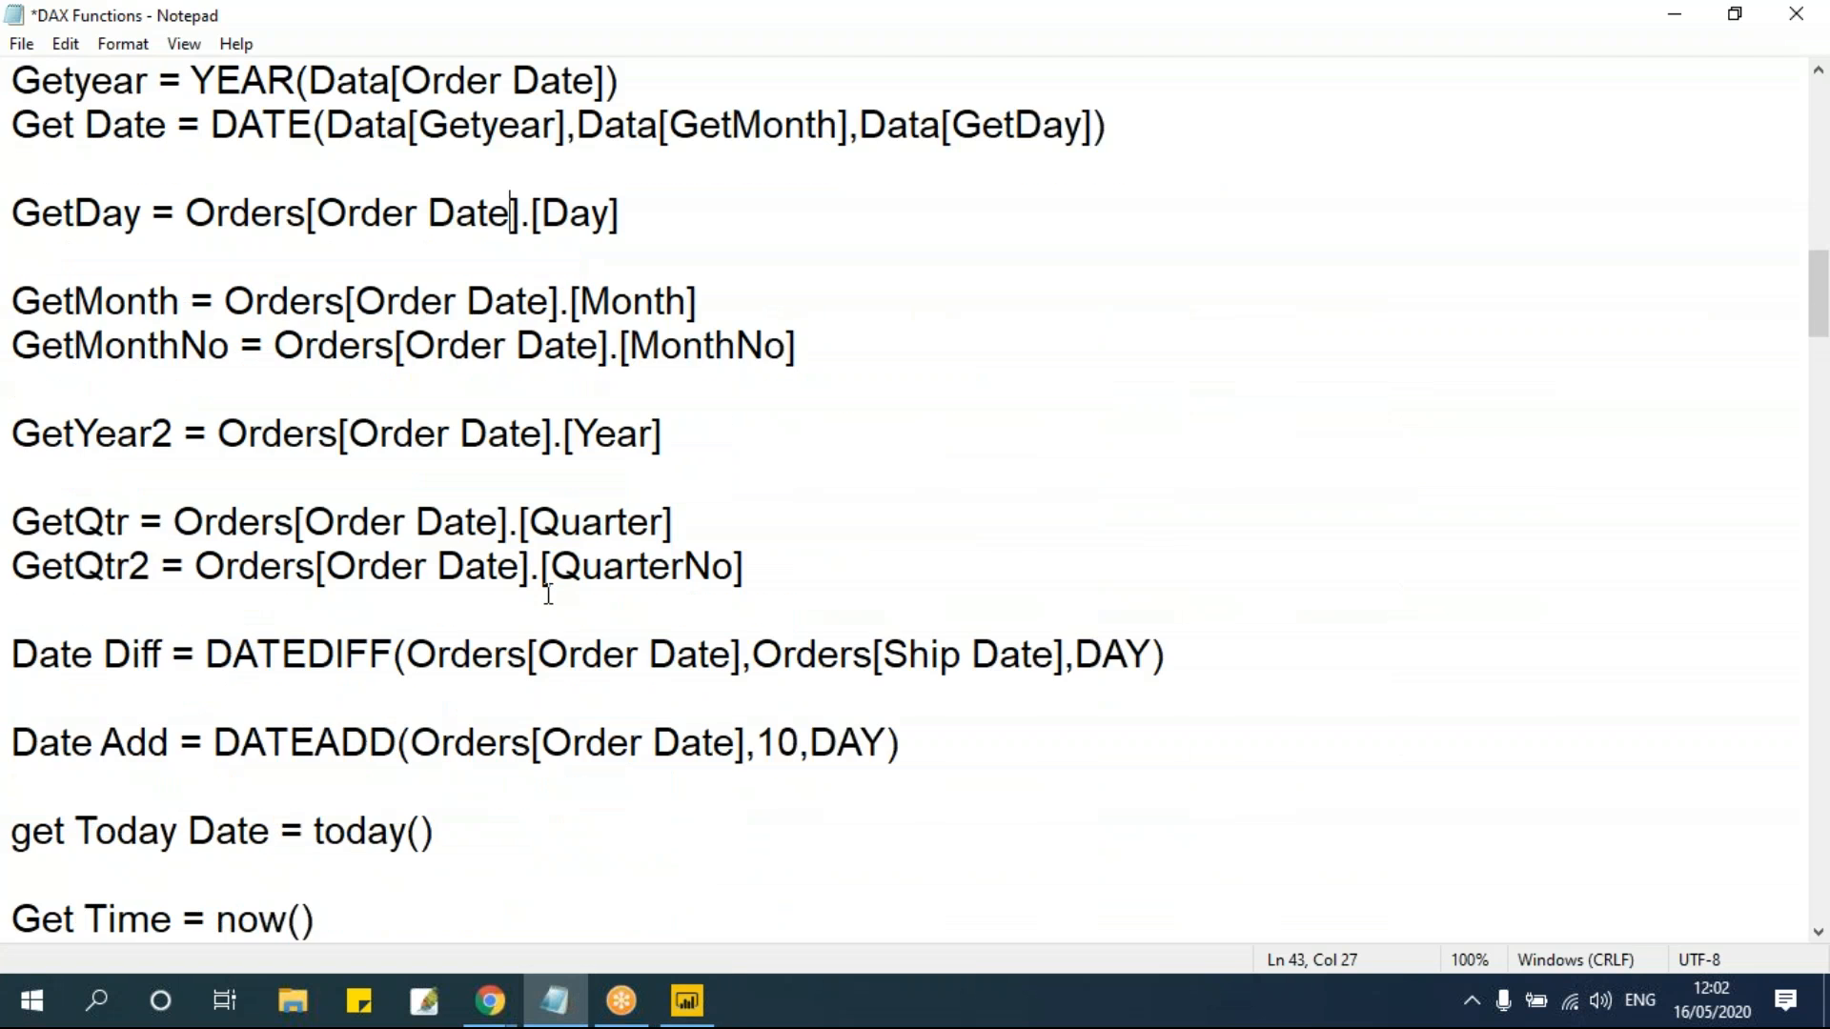
pyautogui.click(390, 572)
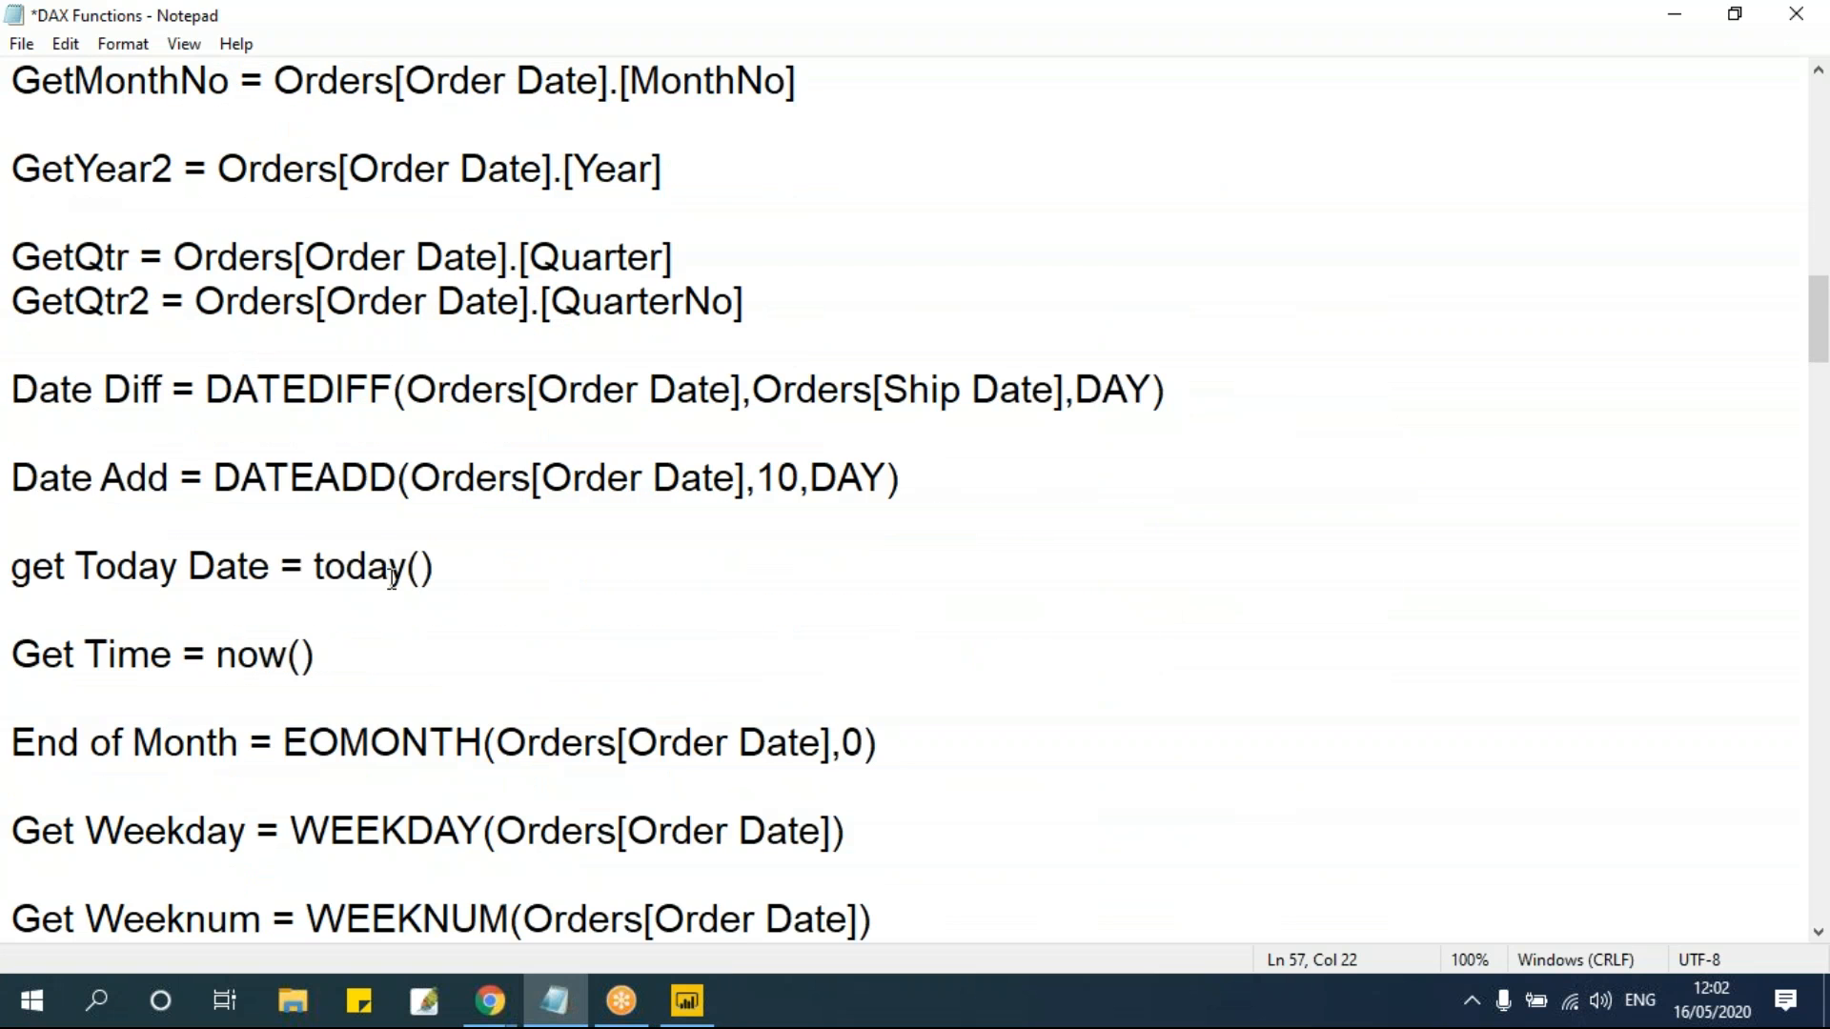
pyautogui.click(299, 656)
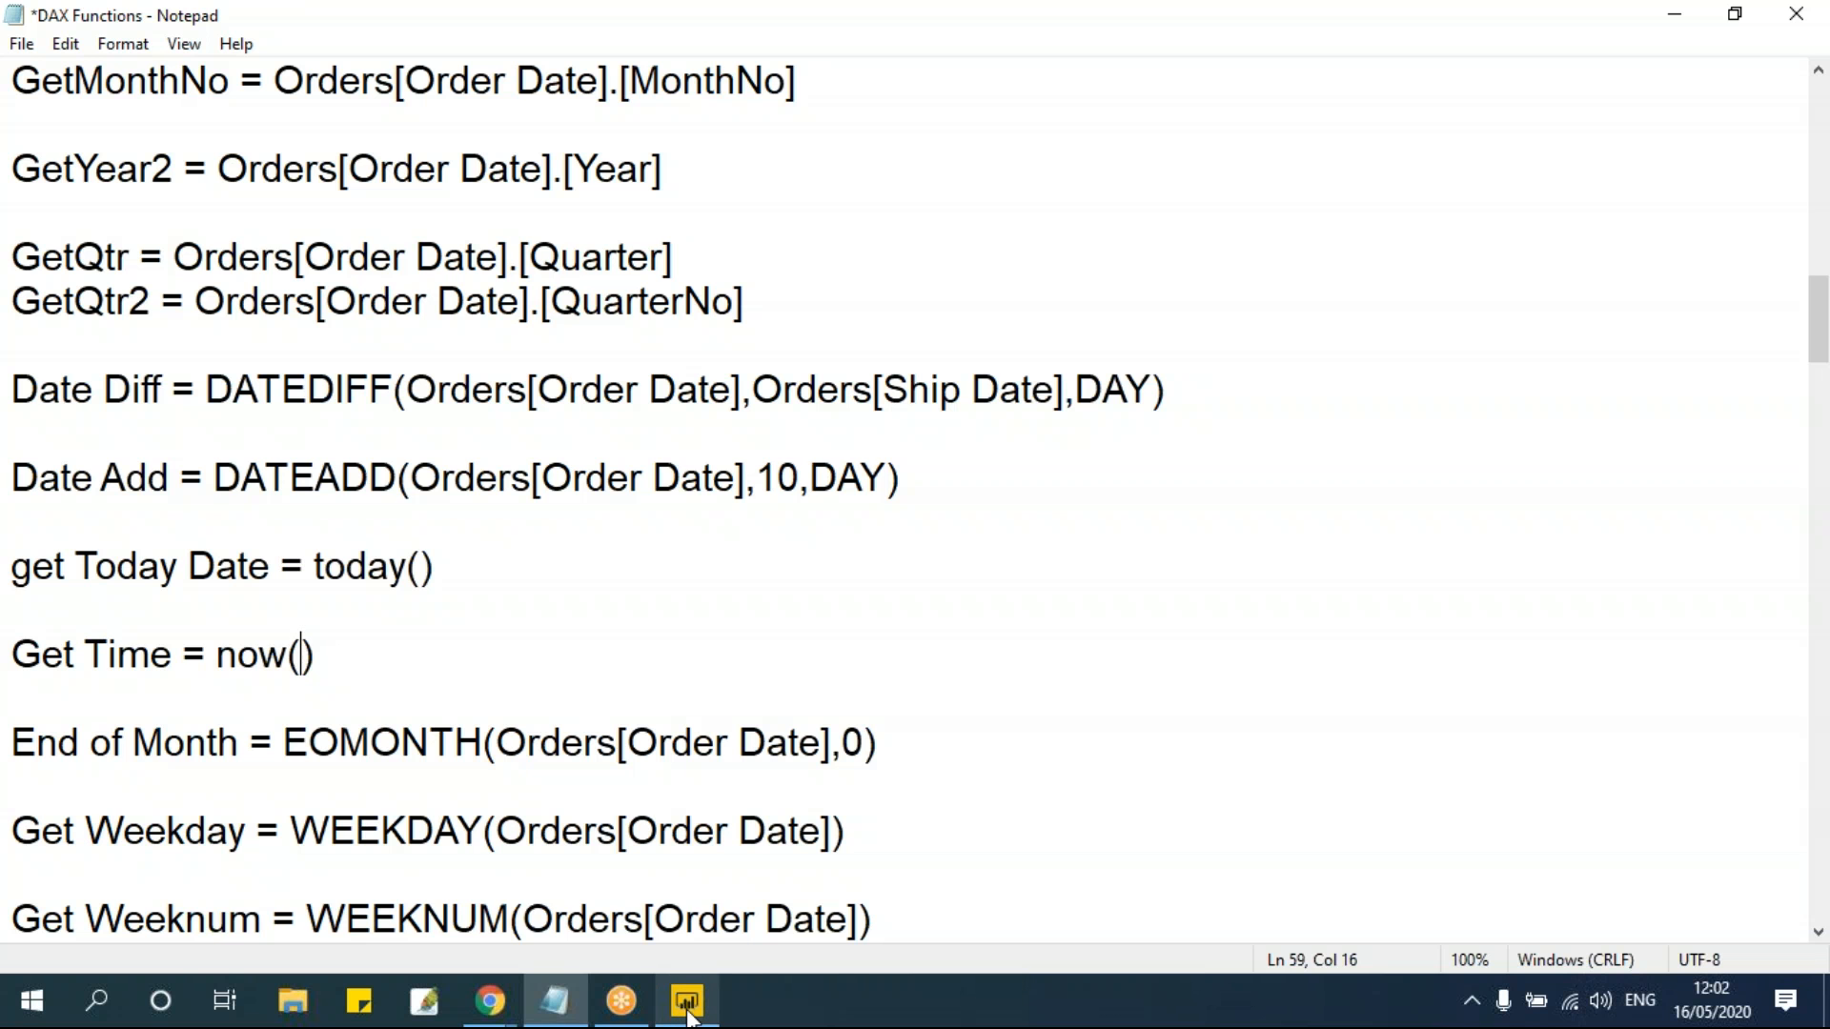
# Step: Switch back to Power BI Desktop, add a calculated column to the Date Functions table and name it Func Today
pyautogui.moveTo(690, 1018)
pyautogui.click(706, 941)
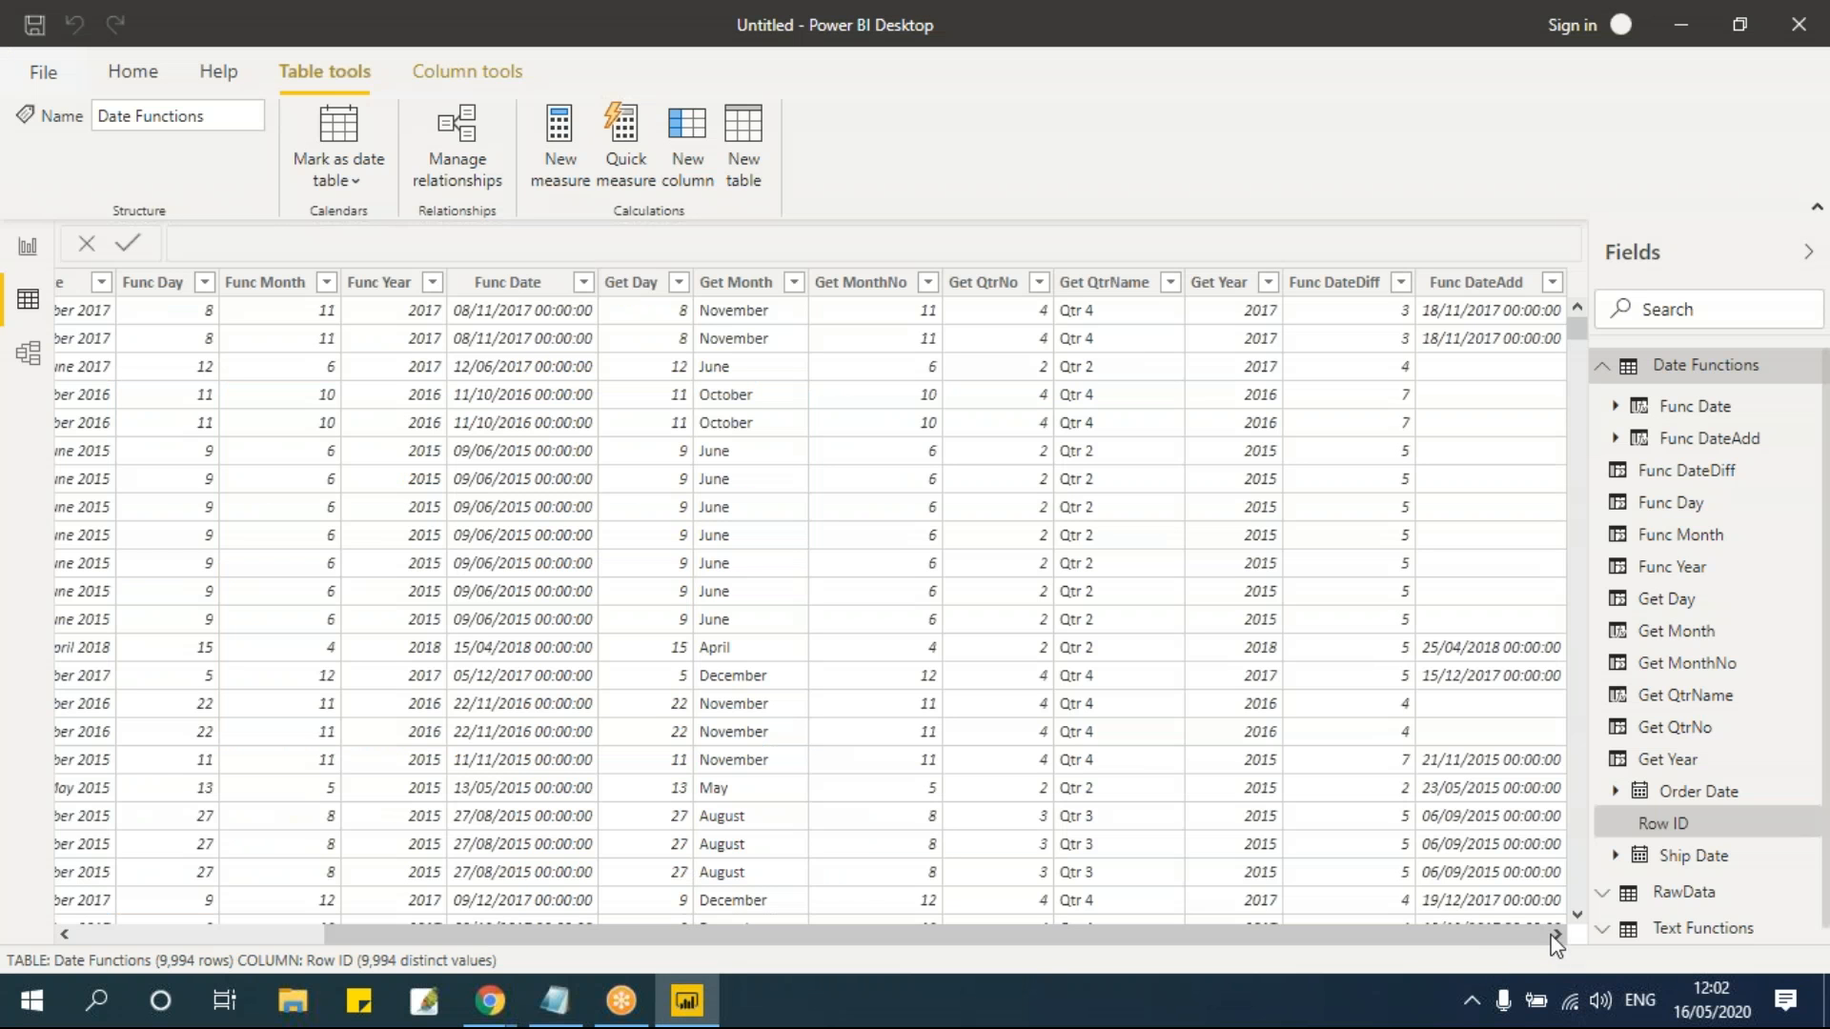
pyautogui.click(704, 167)
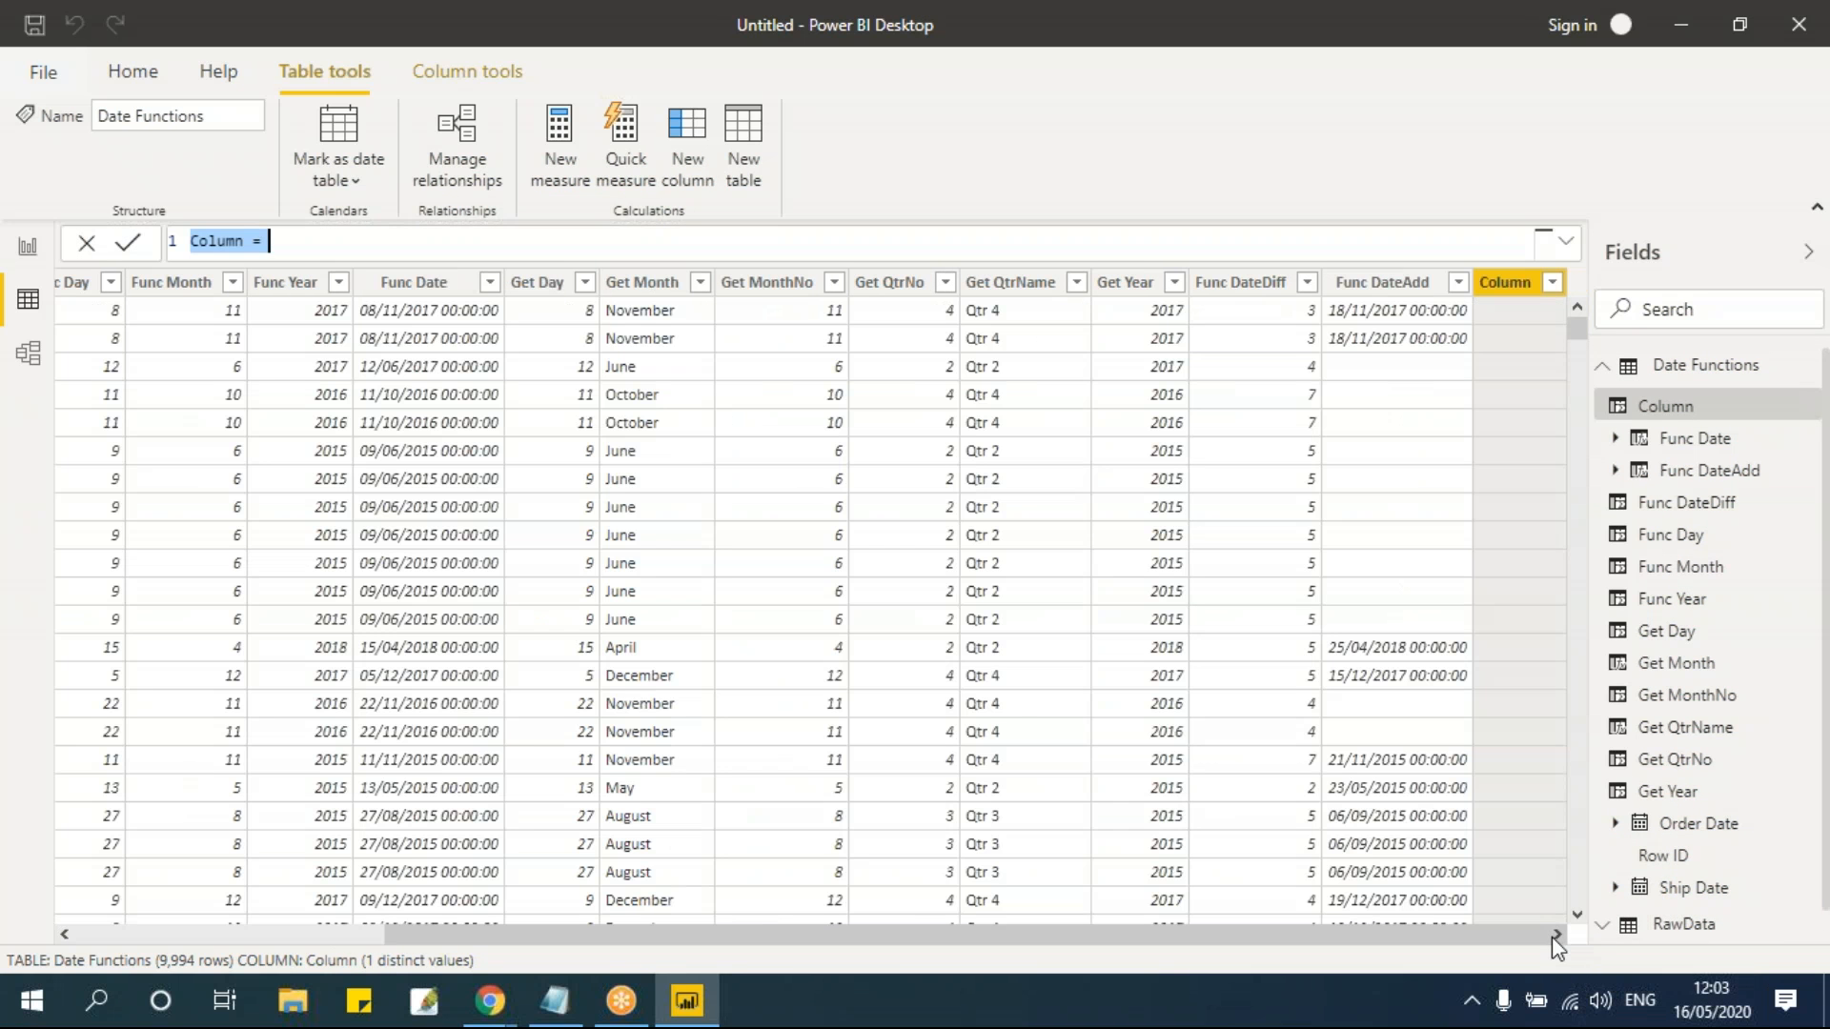
pyautogui.doubleClick(229, 242)
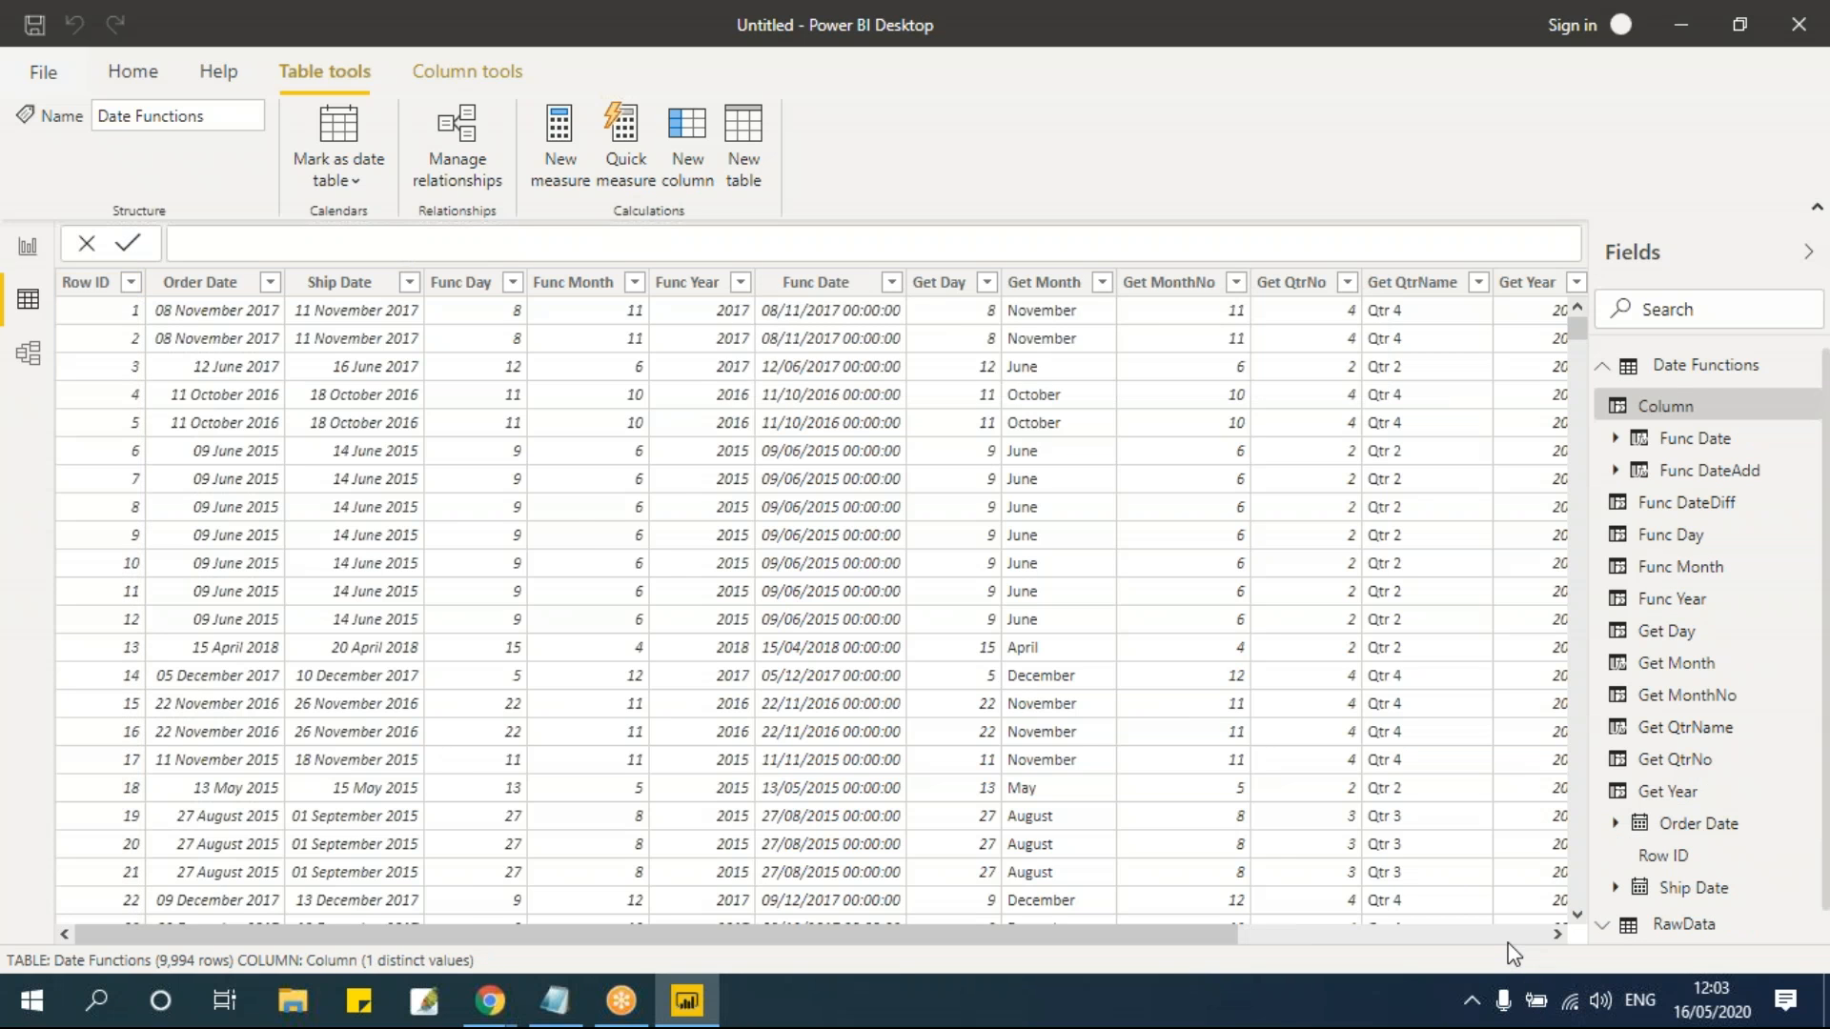
pyautogui.press('BackSpace')
pyautogui.press('BackSpace')
pyautogui.press('BackSpace')
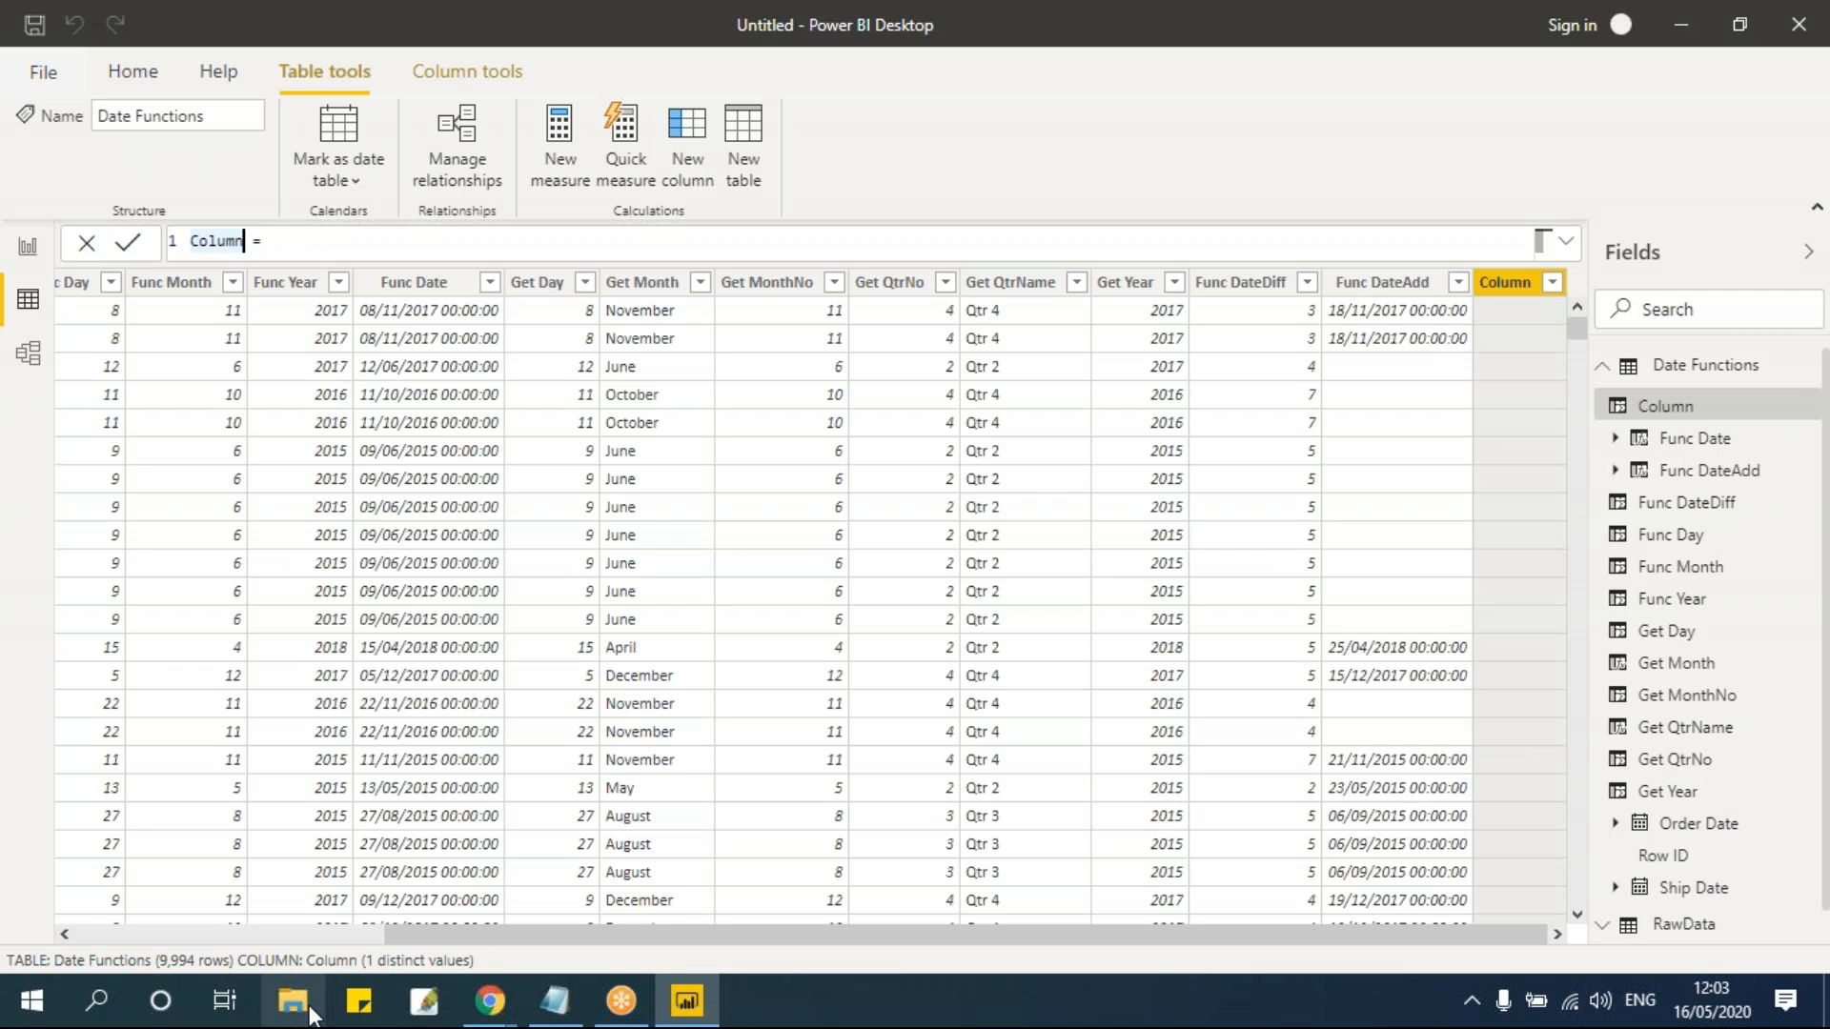
pyautogui.press('BackSpace')
pyautogui.press('BackSpace')
pyautogui.press('BackSpace')
pyautogui.press('BackSpace')
pyautogui.press('BackSpace')
pyautogui.press('BackSpace')
pyautogui.write('Func ')
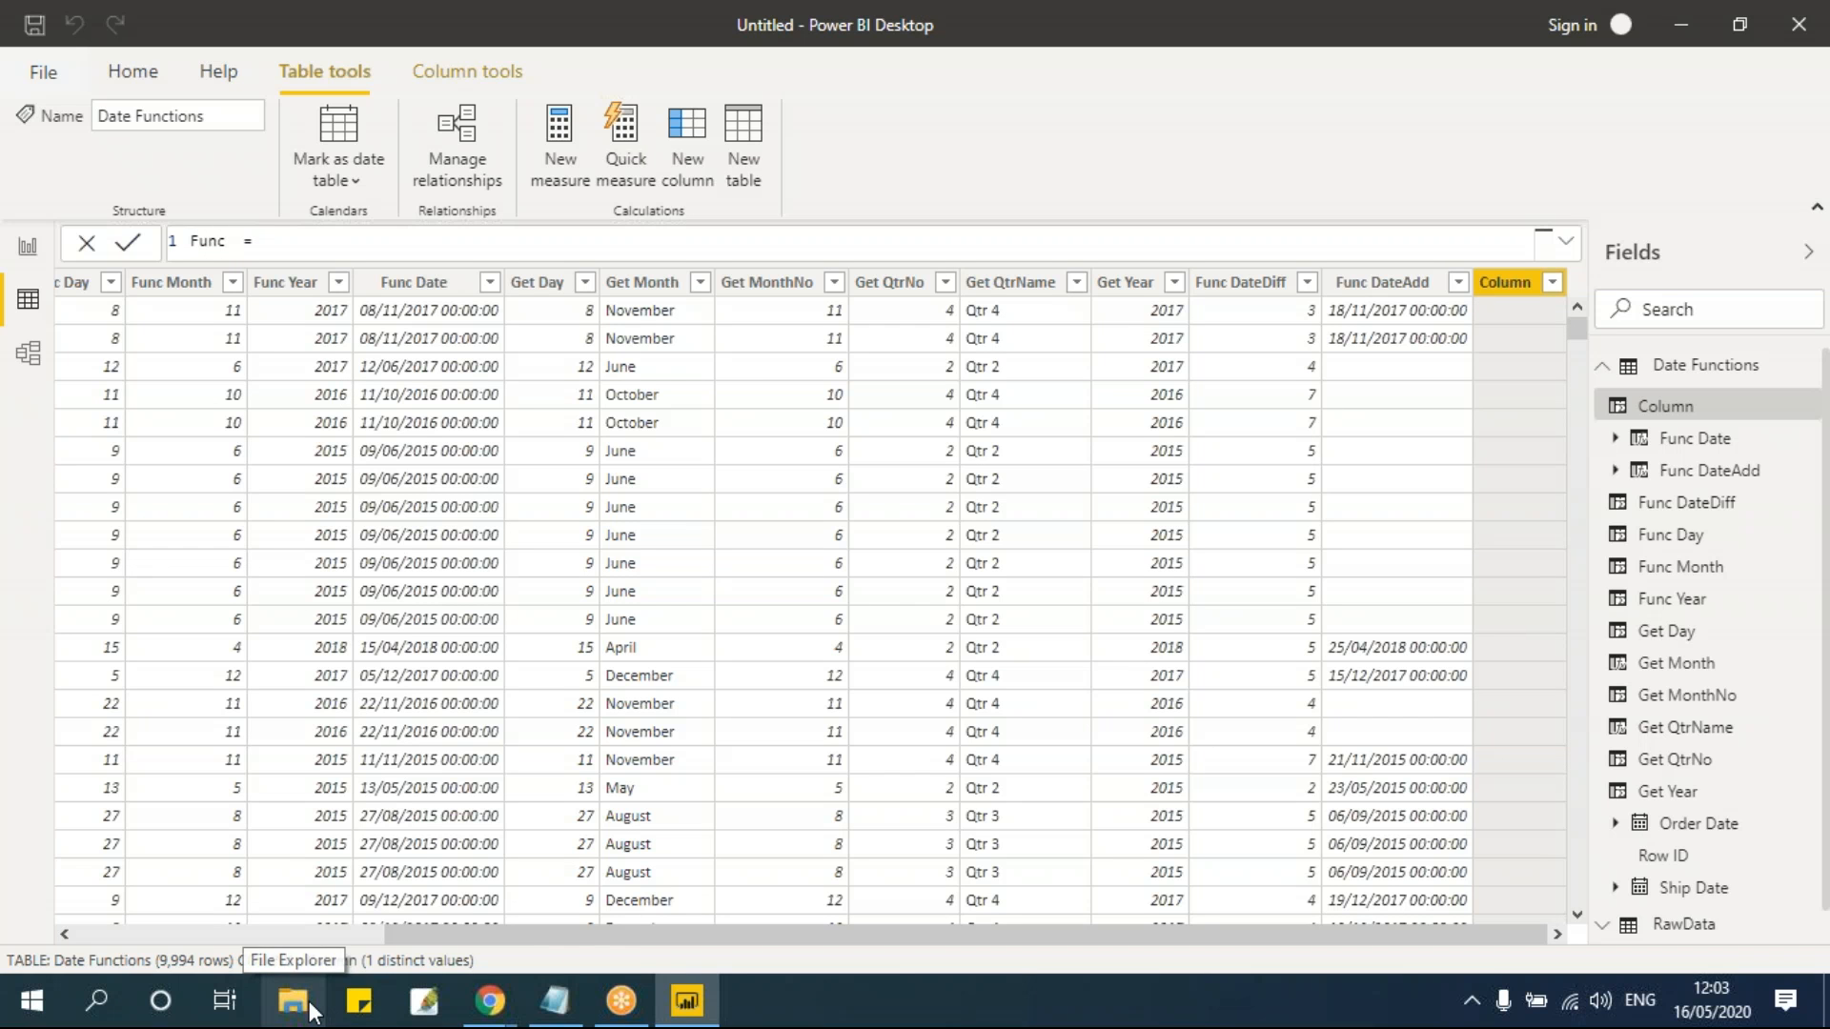
pyautogui.write('Today')
# Step: Define Func Today as today() and commit the formula
pyautogui.click(350, 240)
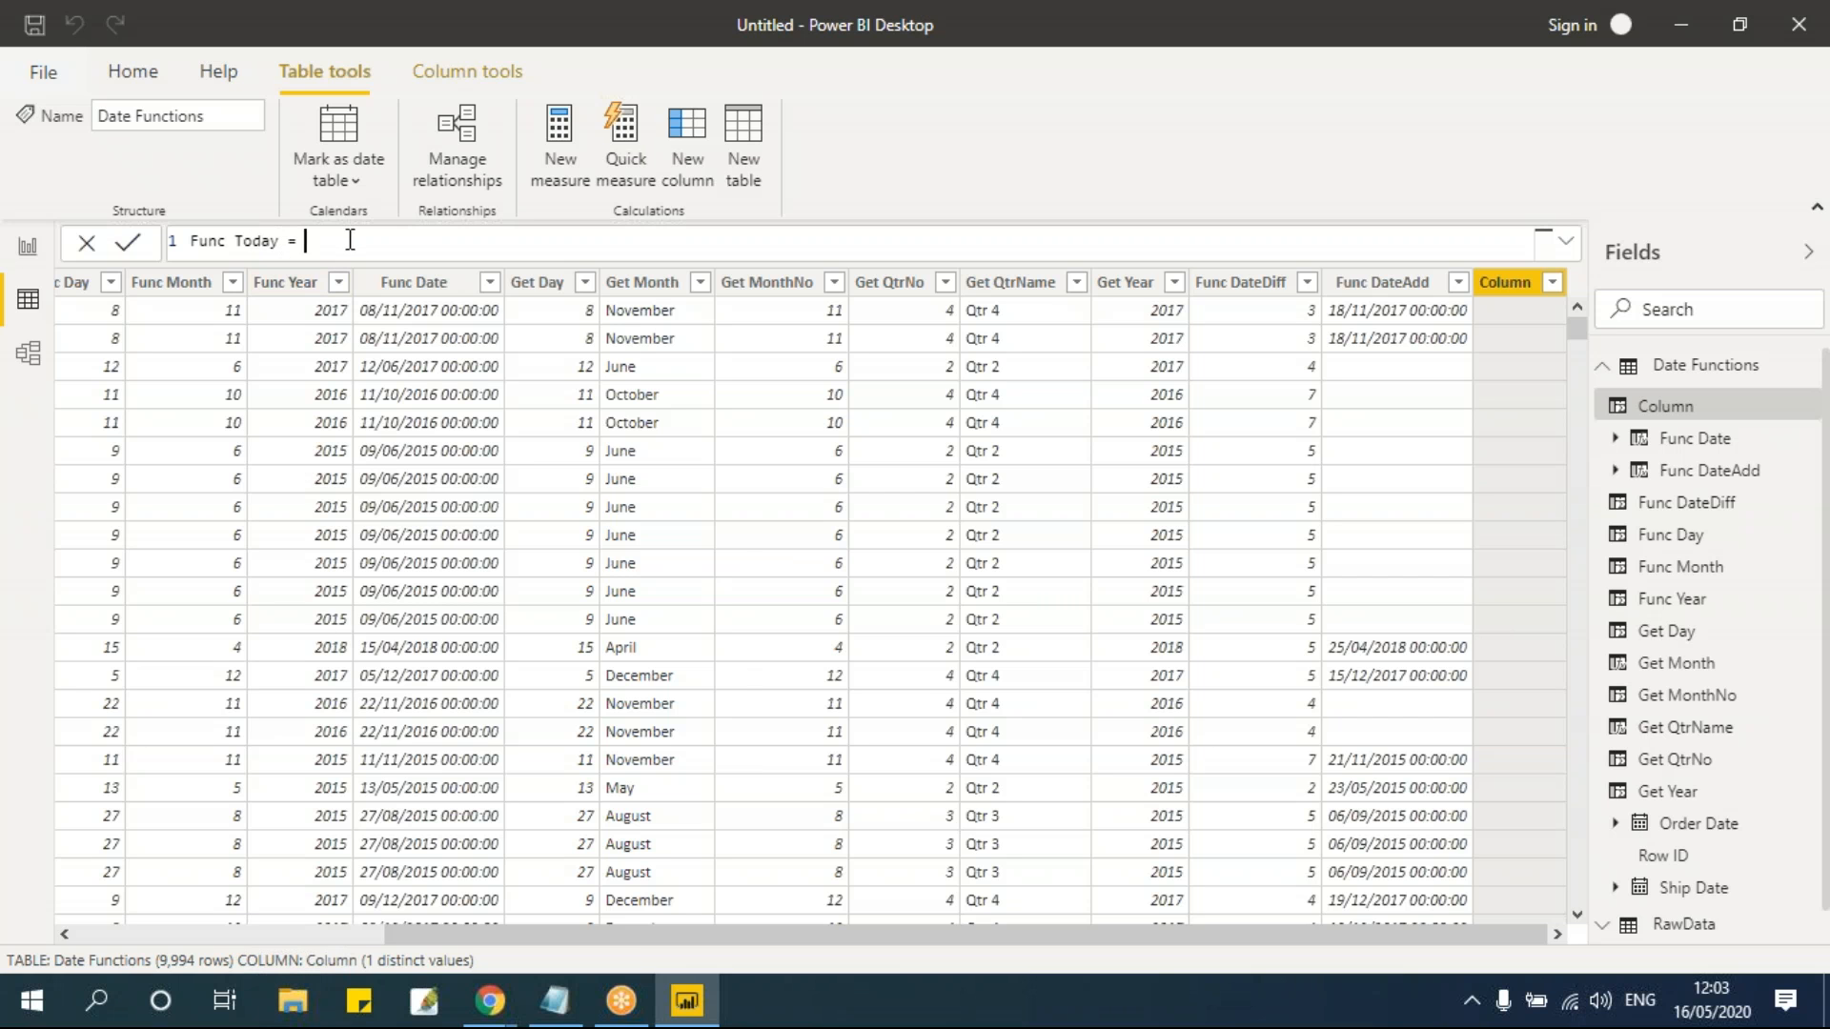
pyautogui.write('today')
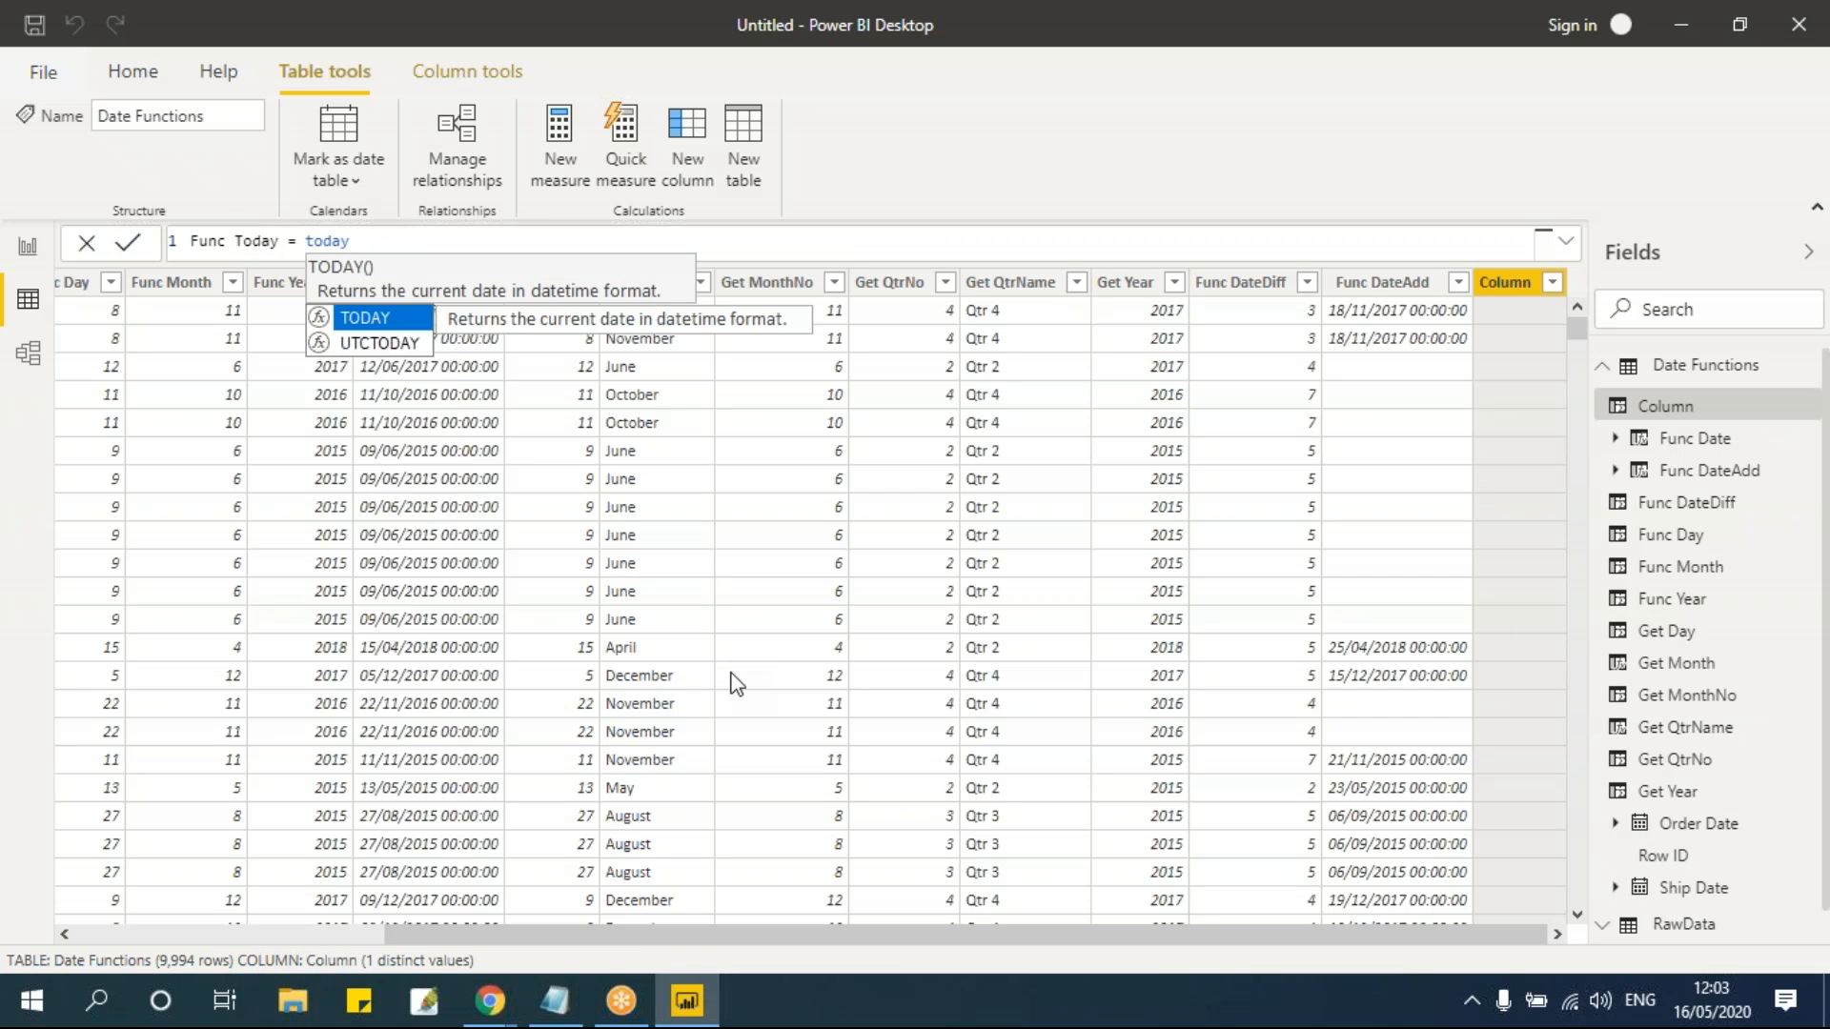
pyautogui.write('()')
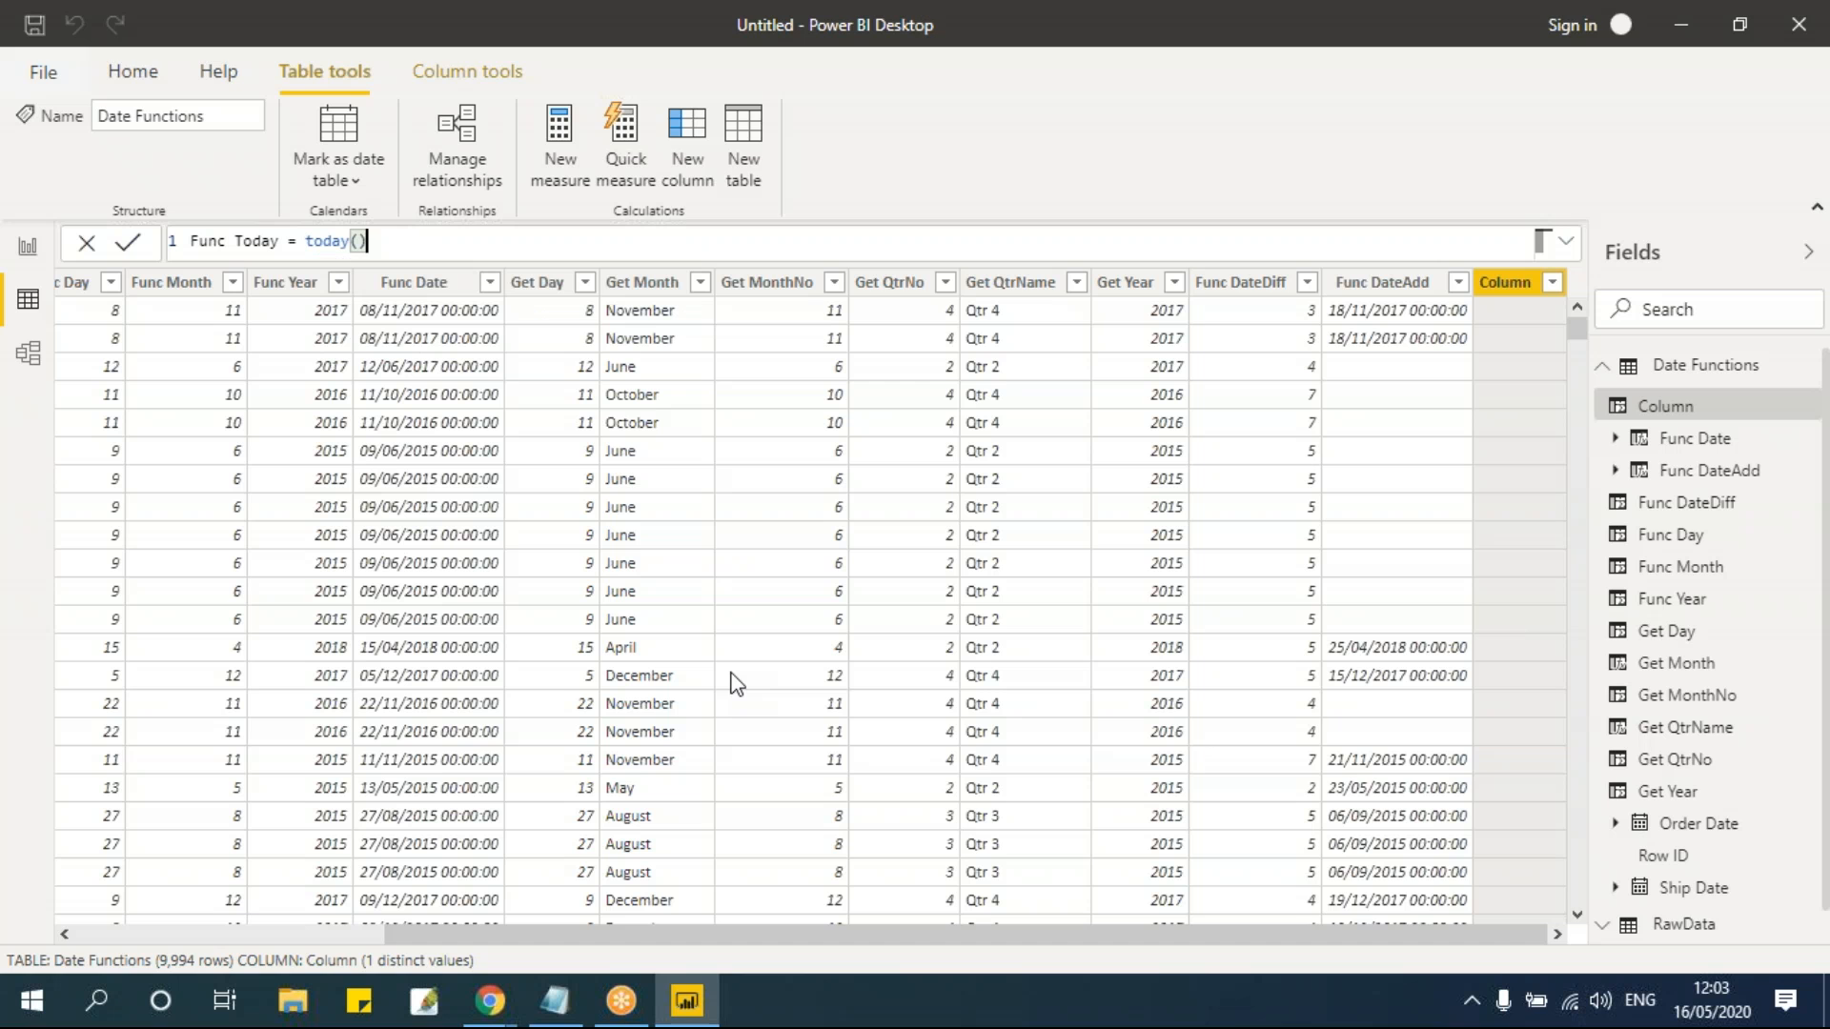
pyautogui.press('Return')
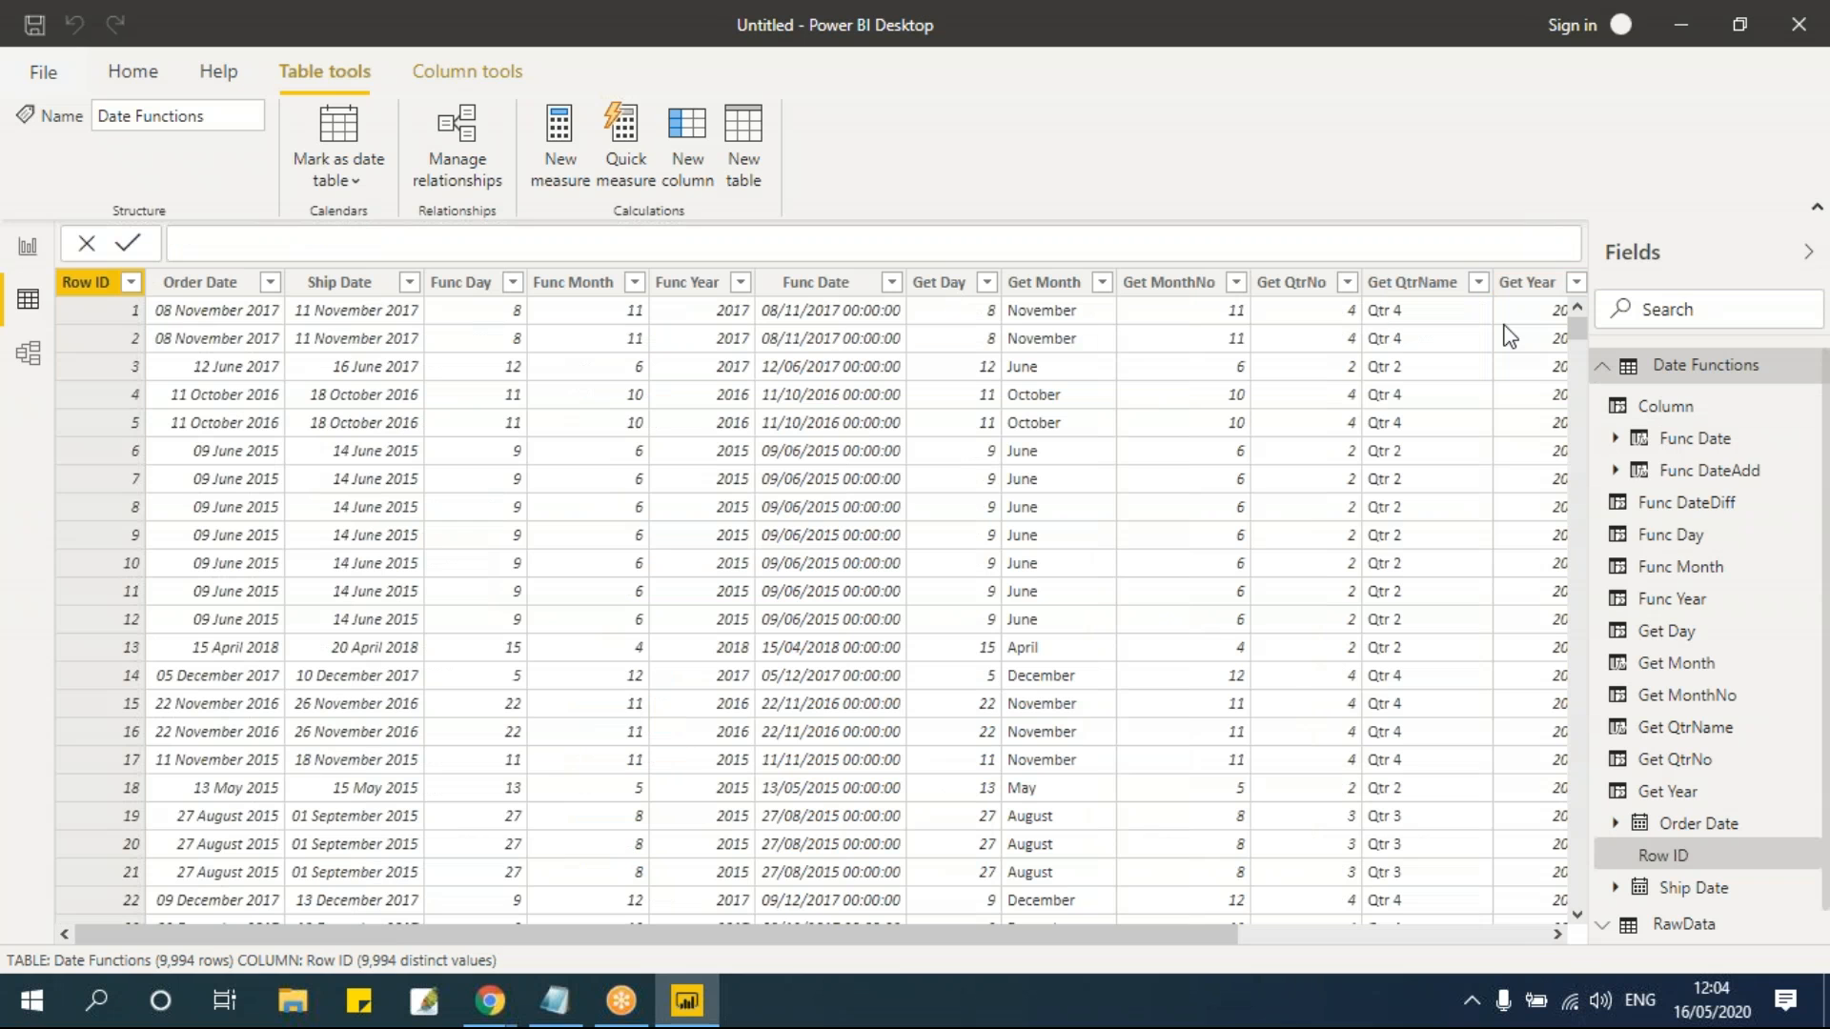
pyautogui.click(1534, 935)
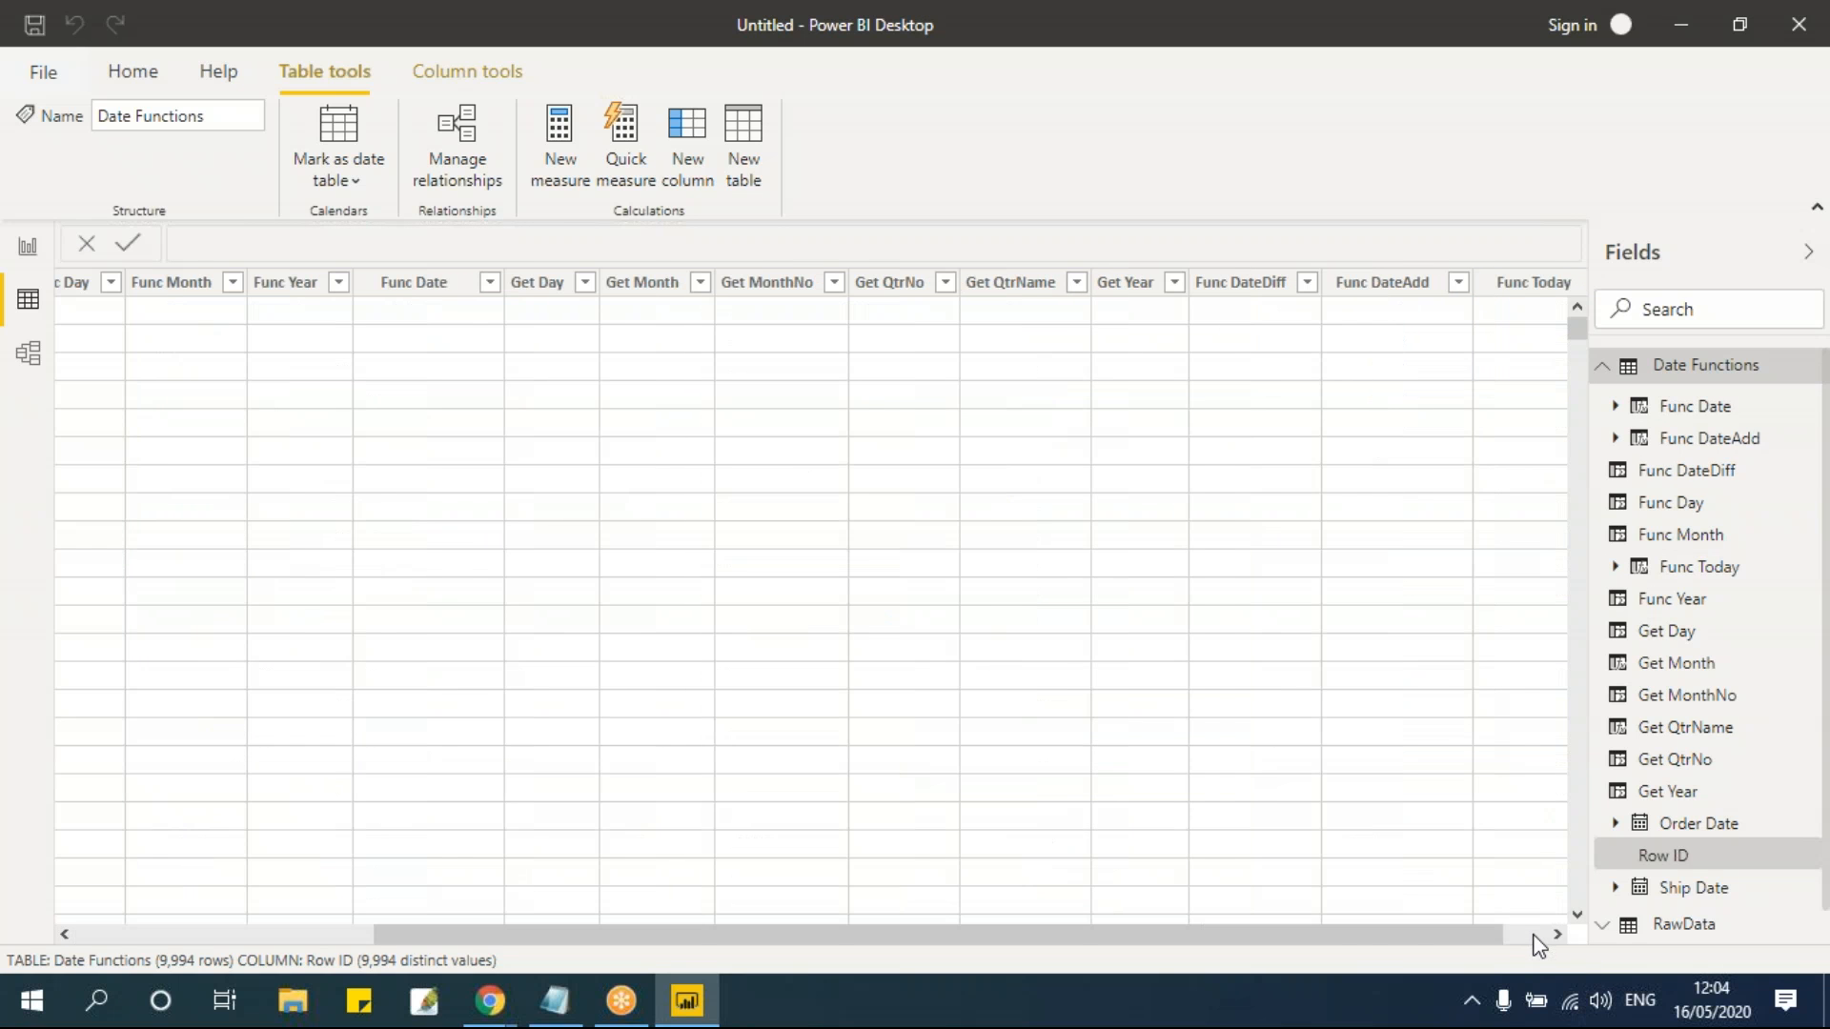
pyautogui.click(1557, 935)
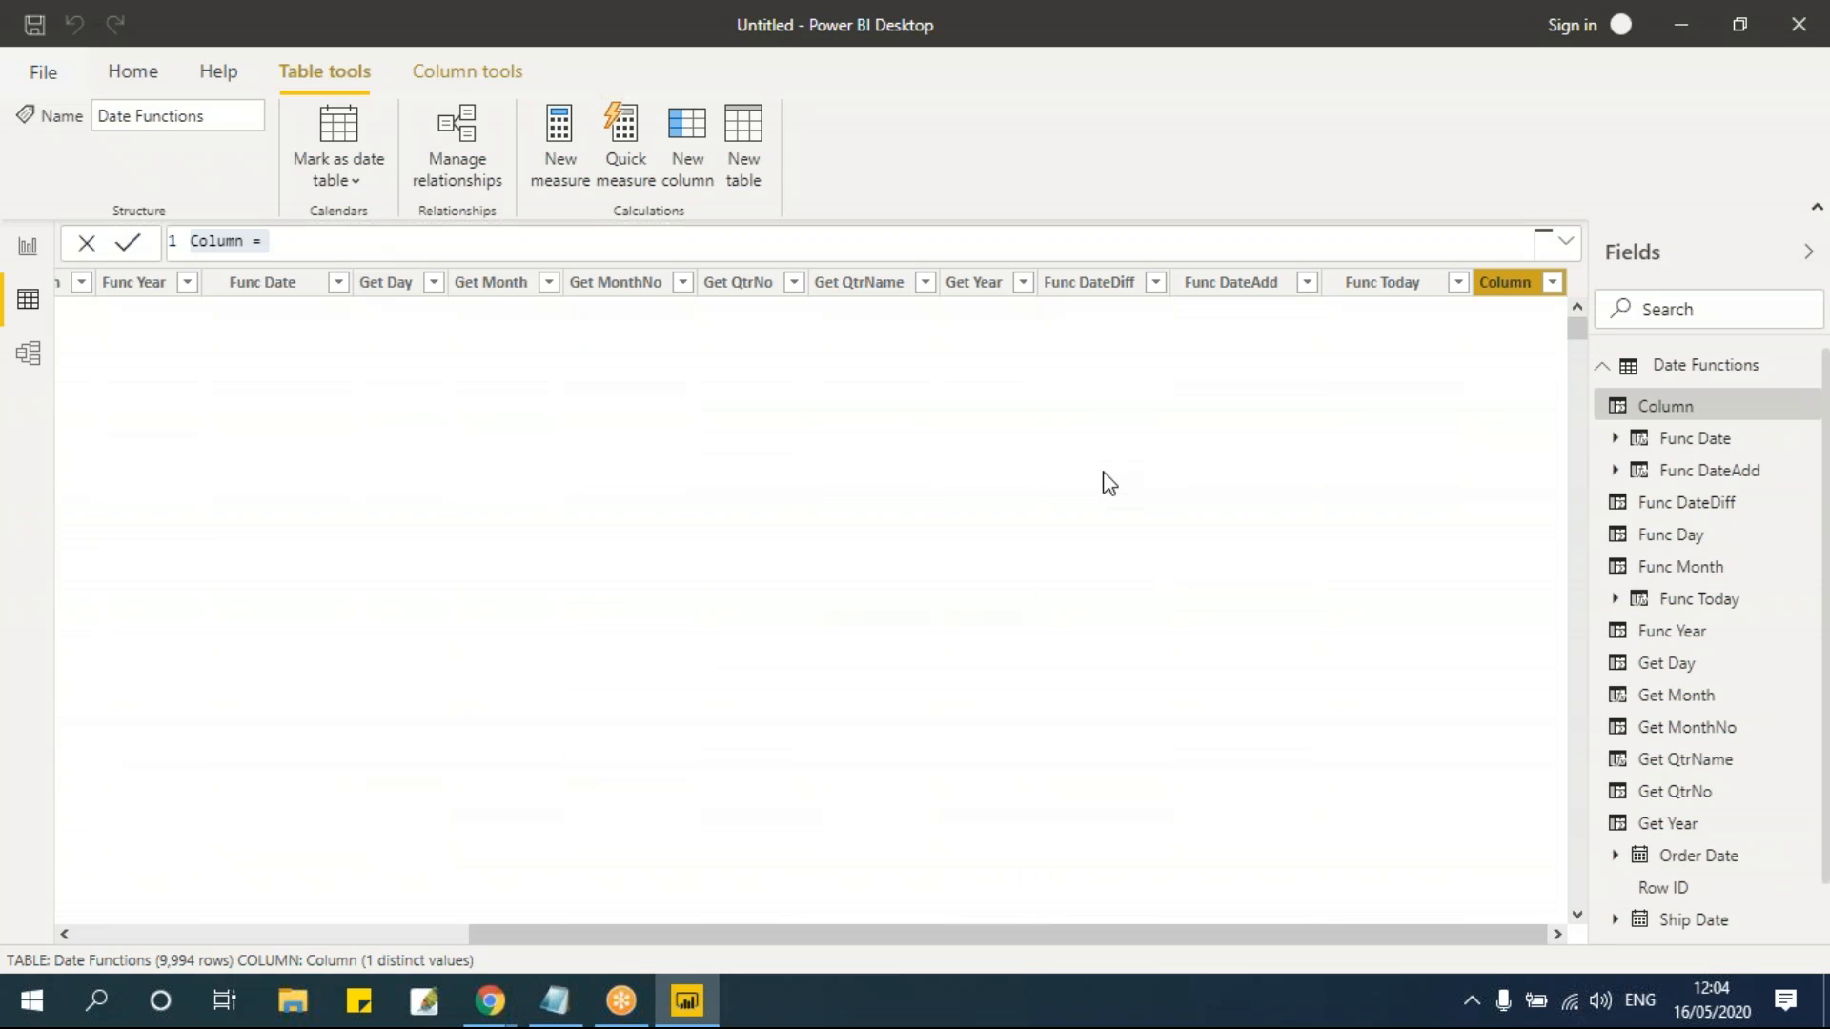
# Step: Rename the new empty calculated column in Date Functions as Func Now
pyautogui.click(306, 242)
pyautogui.doubleClick(246, 241)
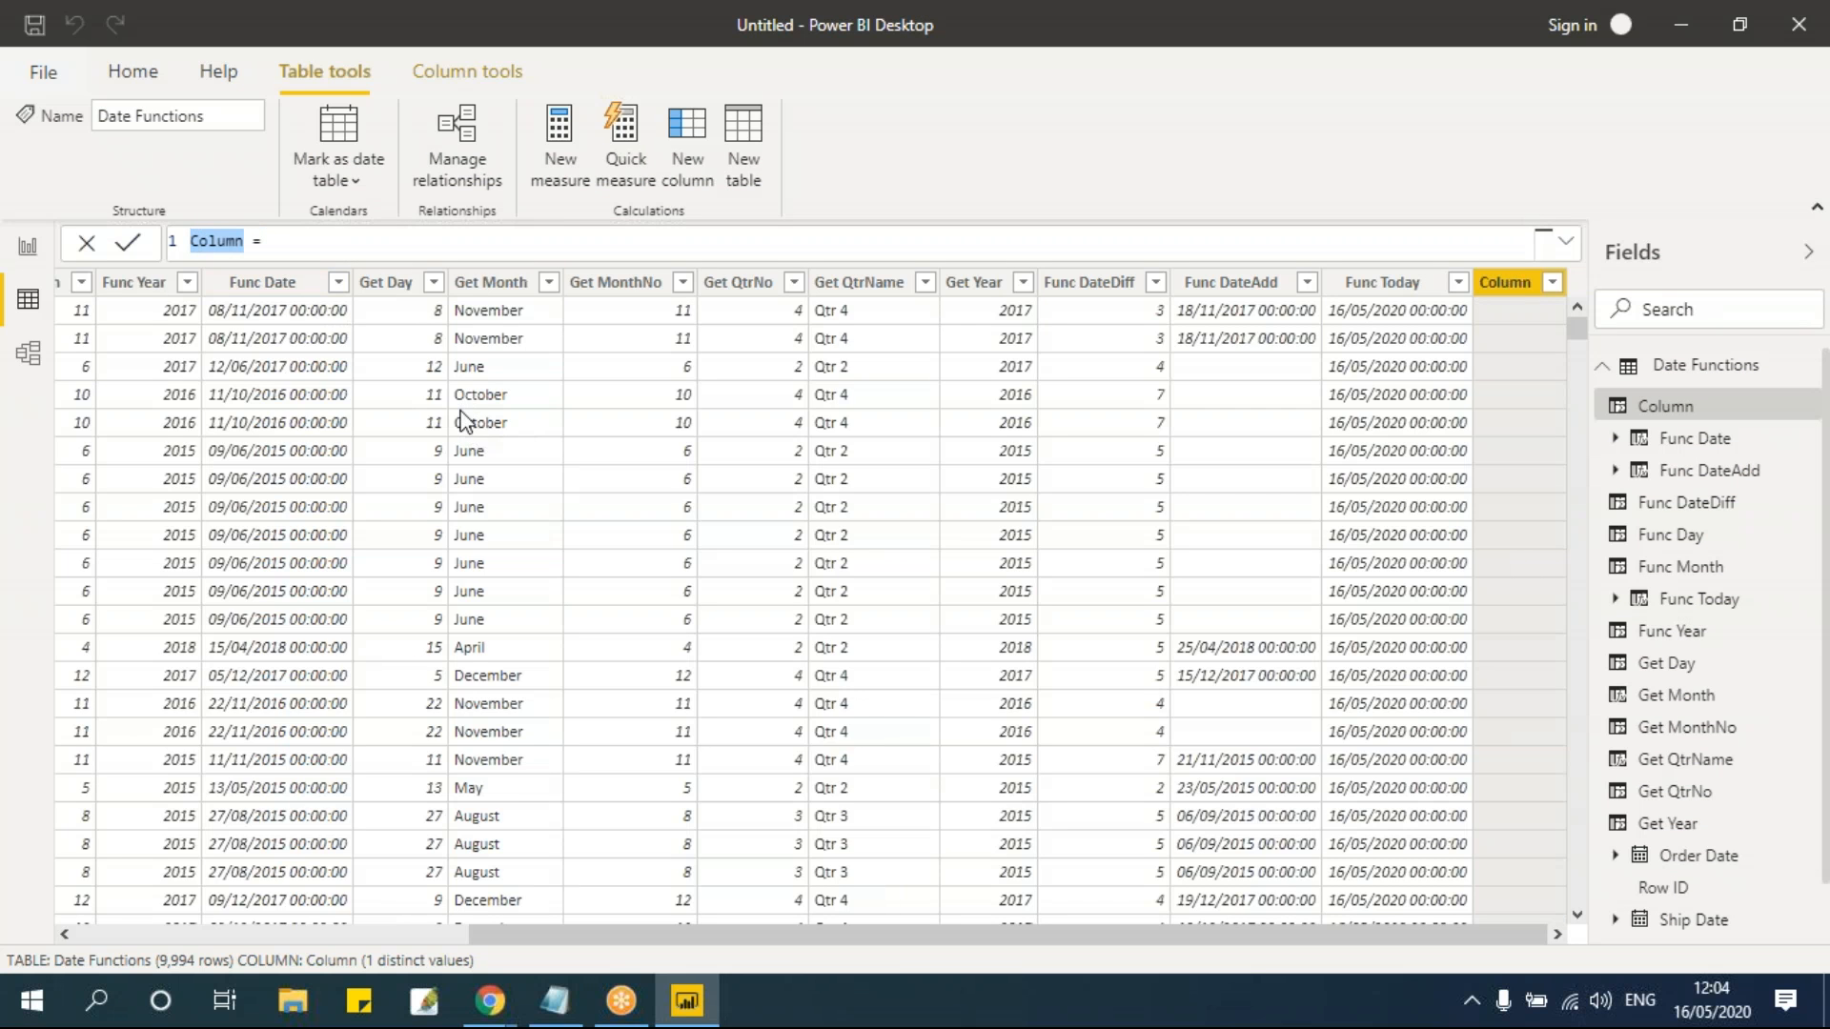
pyautogui.write('Func NOw')
pyautogui.press('BackSpace')
pyautogui.press('BackSpace')
pyautogui.write('ow')
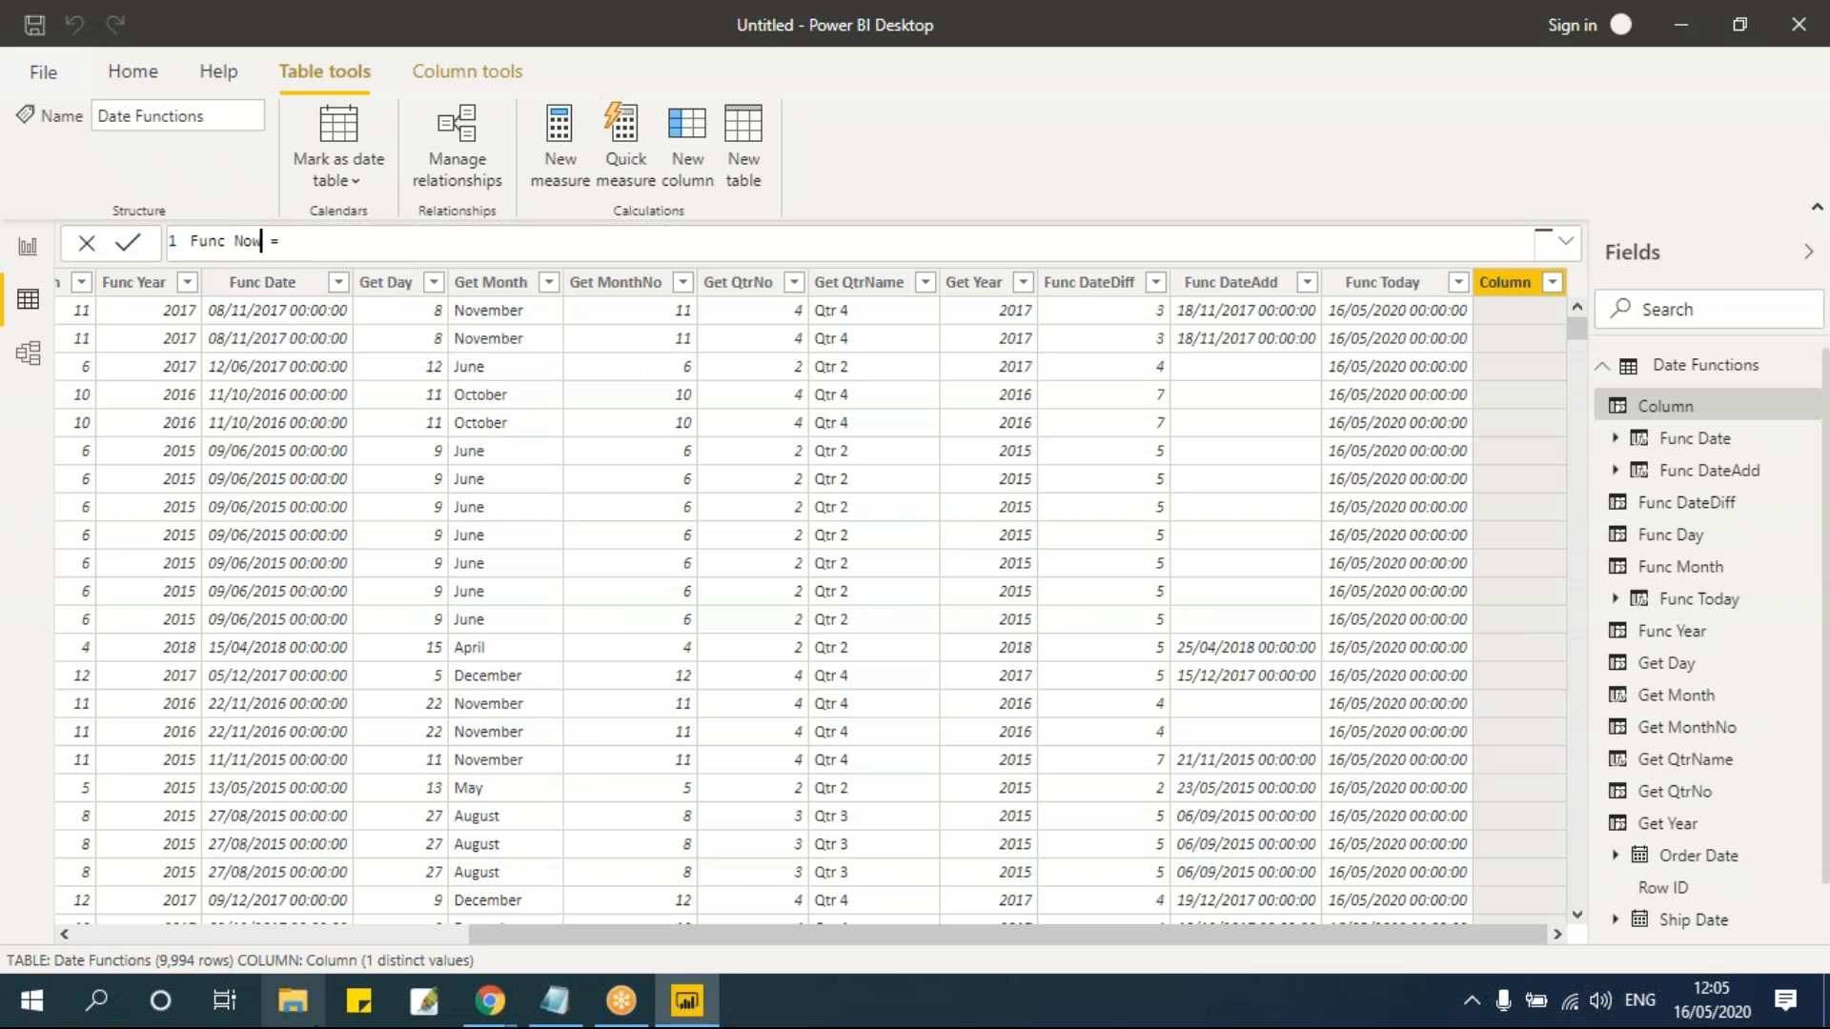
# Step: Define Func Now as now() and commit the formula
pyautogui.press('End')
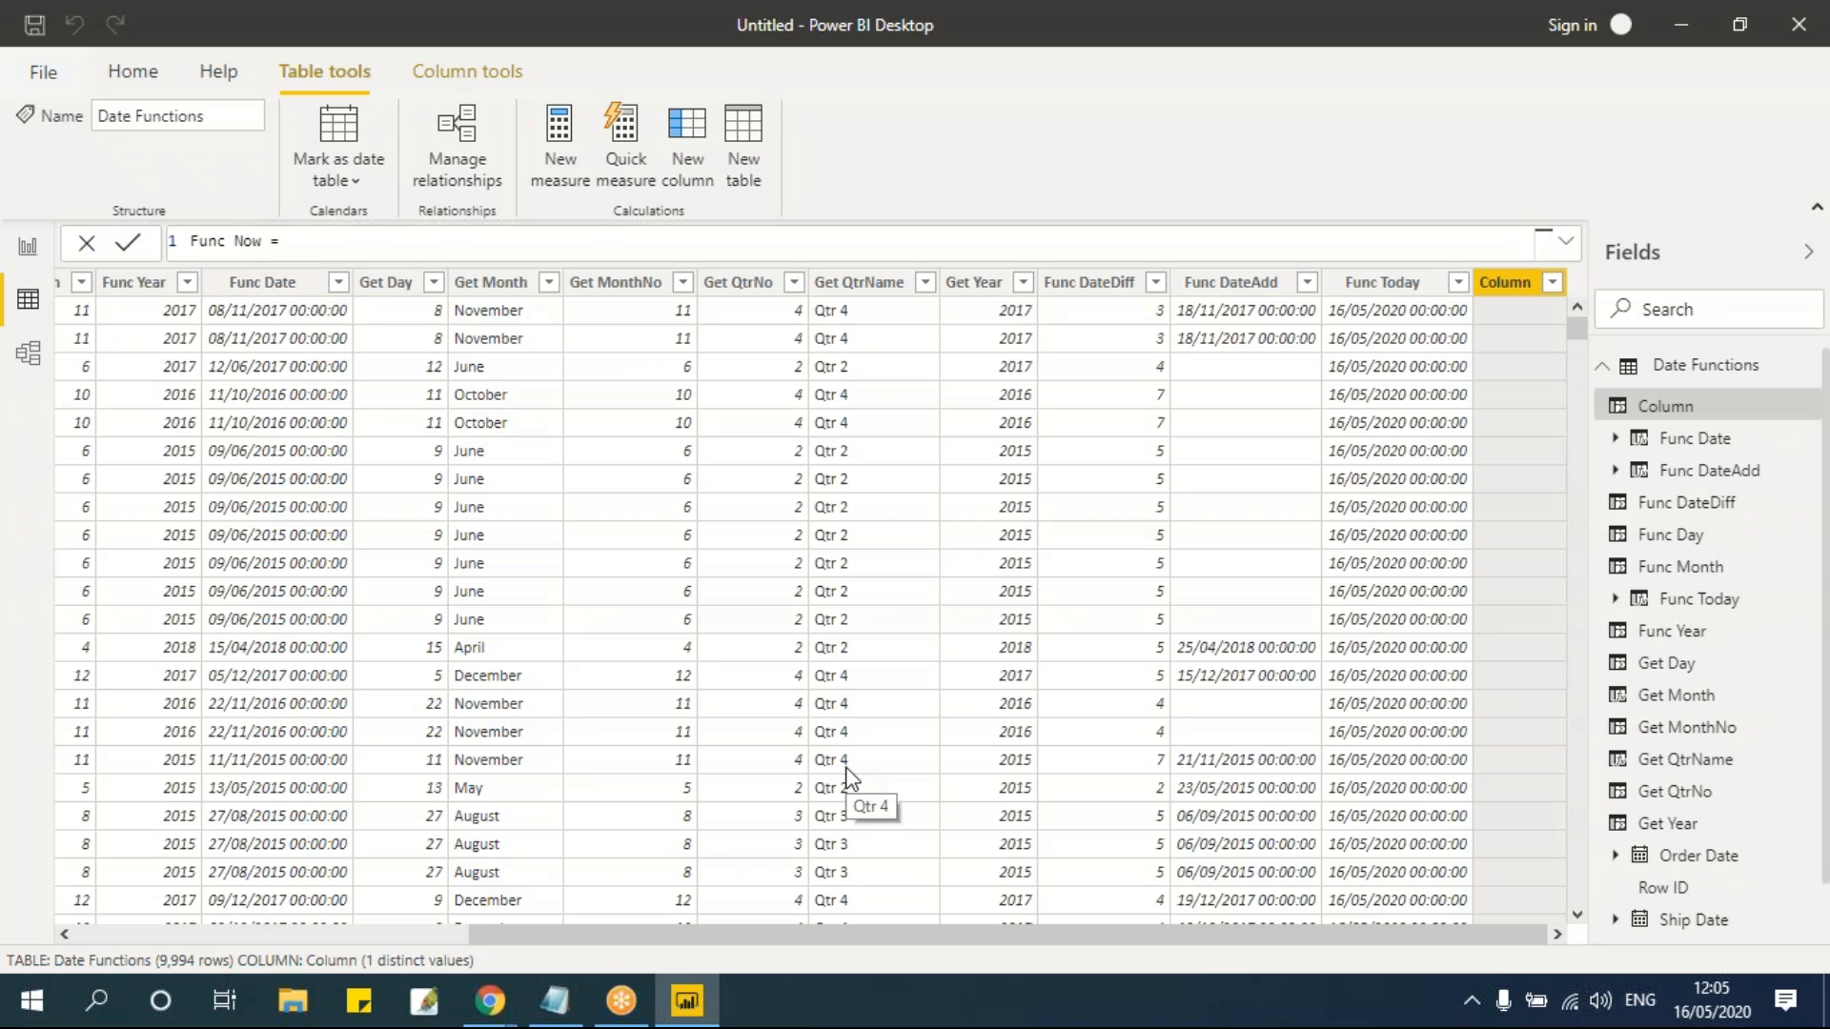
pyautogui.write('now()')
pyautogui.press('Return')
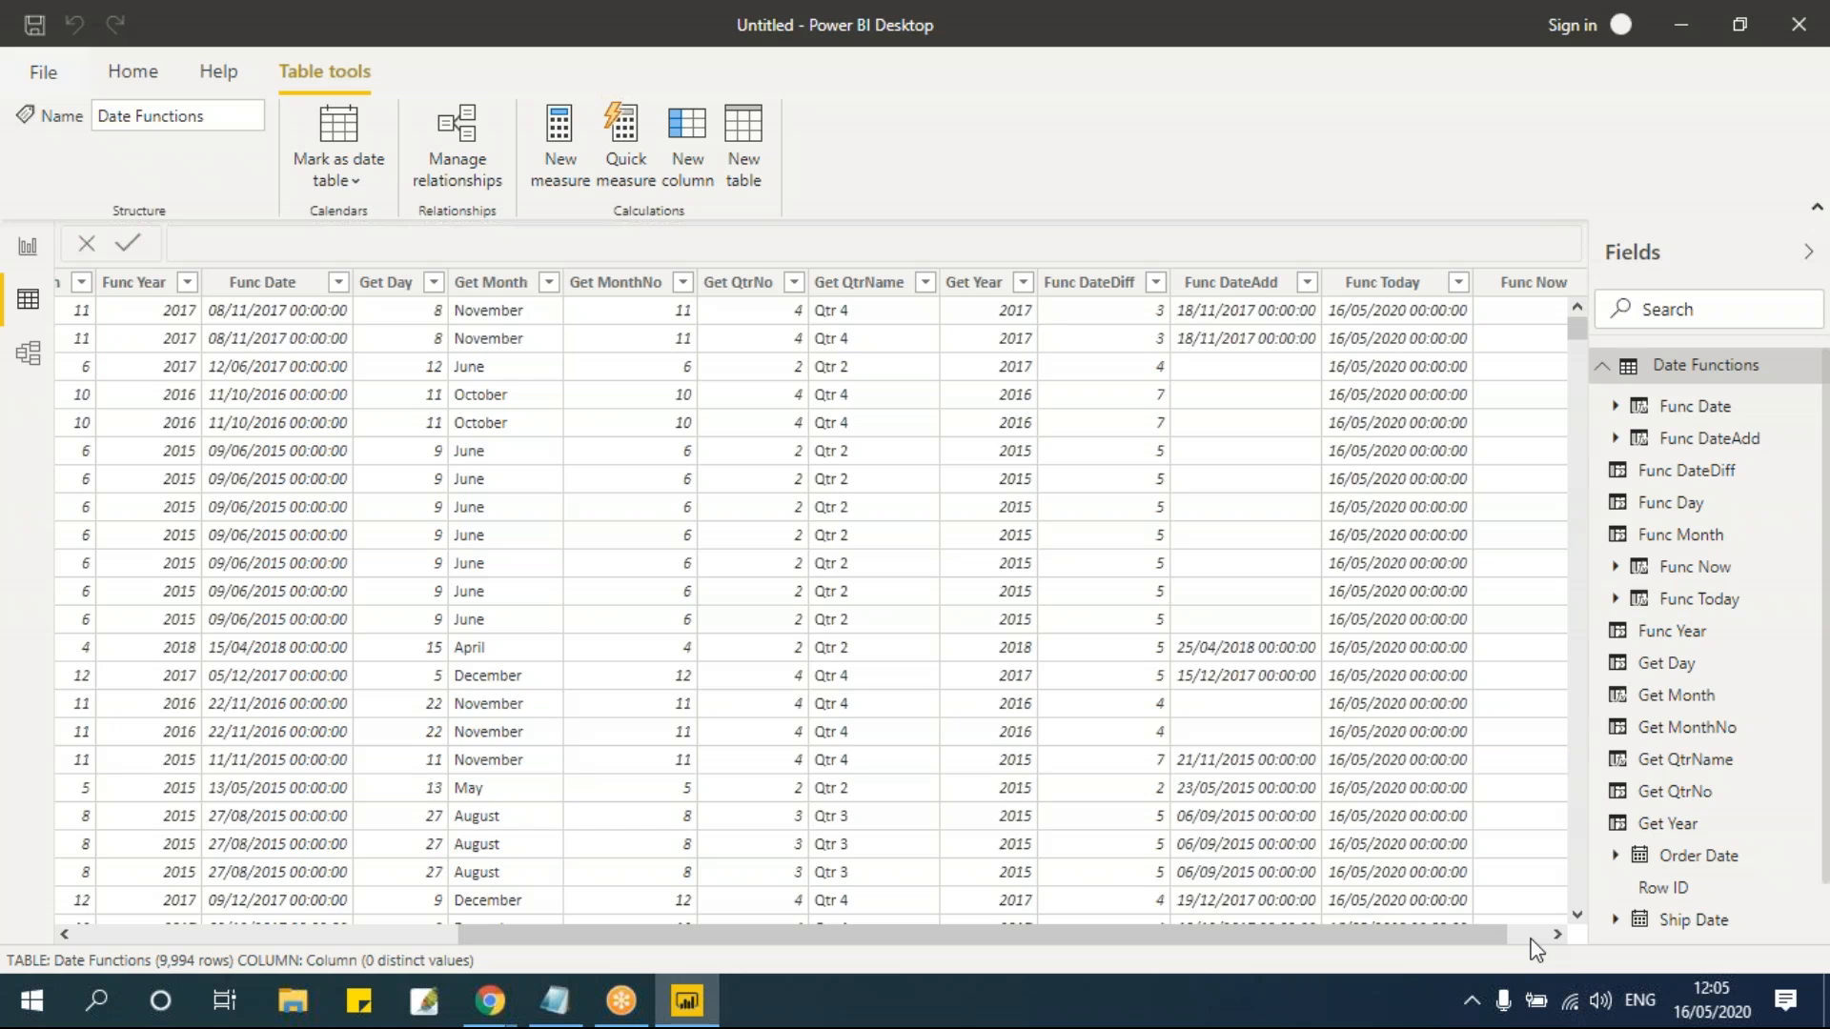
pyautogui.click(1555, 932)
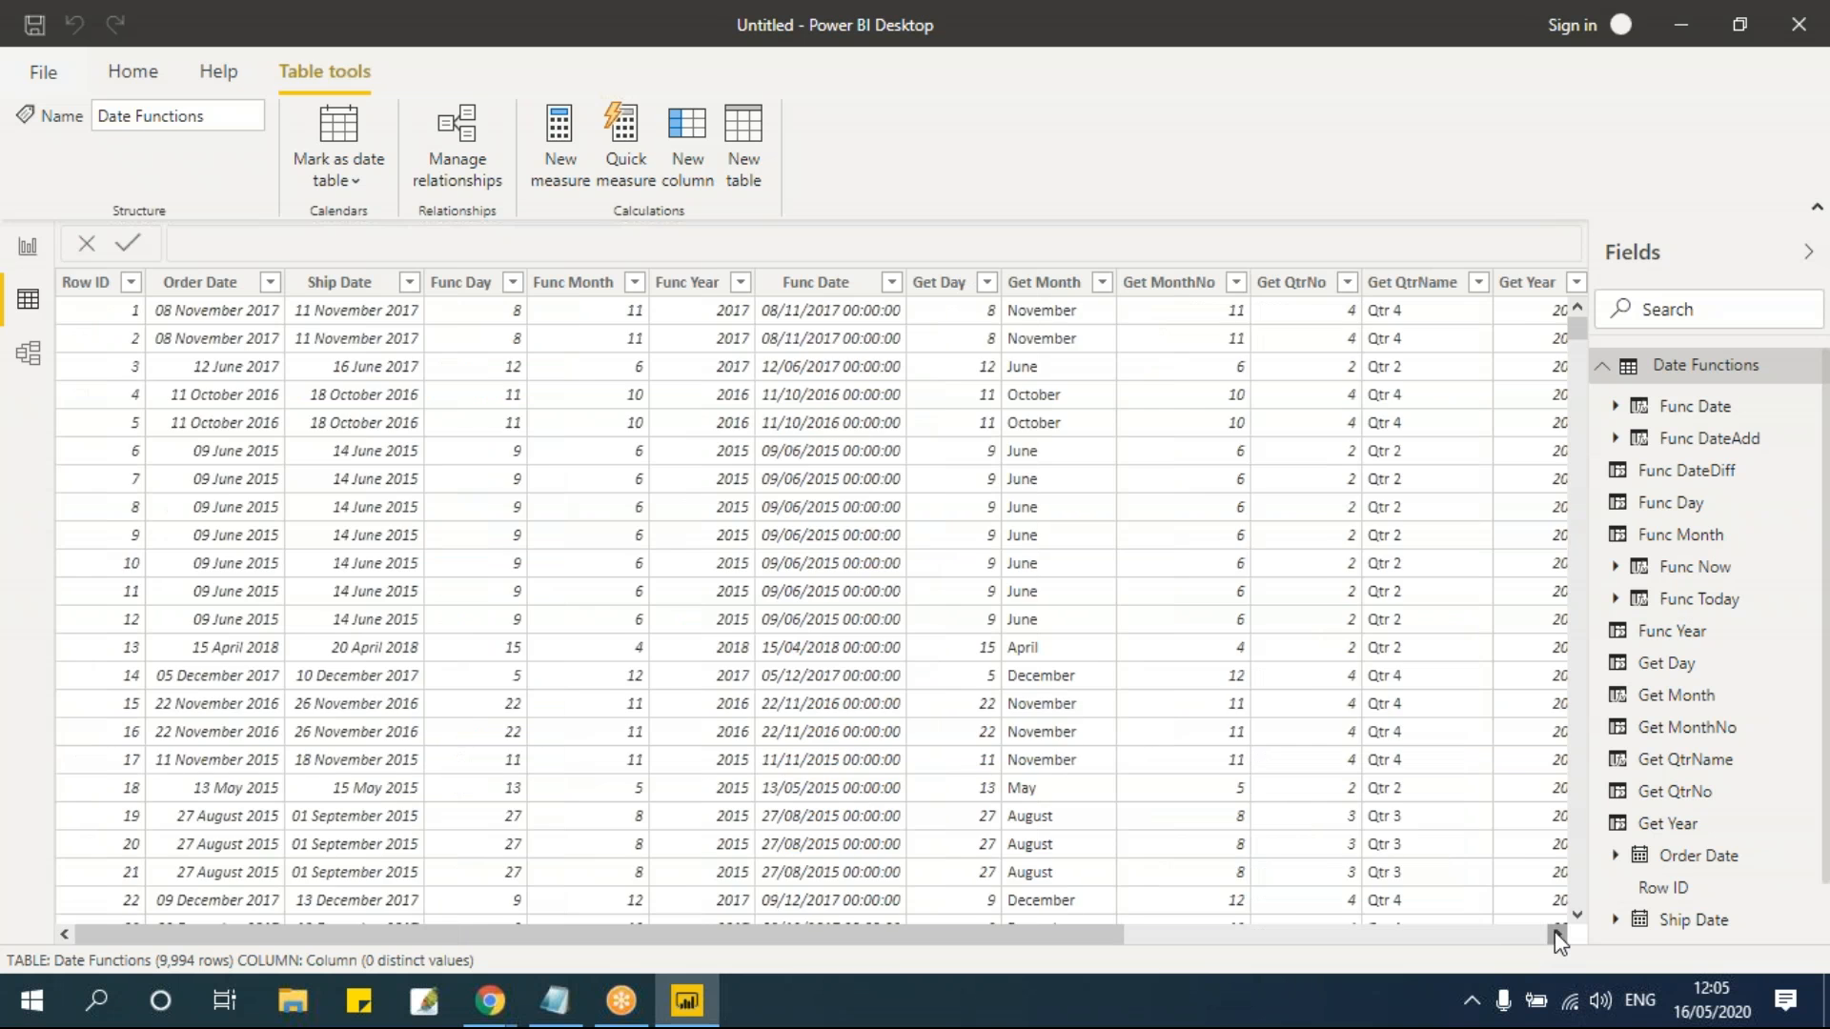
pyautogui.click(1553, 931)
pyautogui.moveTo(1053, 936); pyautogui.dragTo(1552, 940)
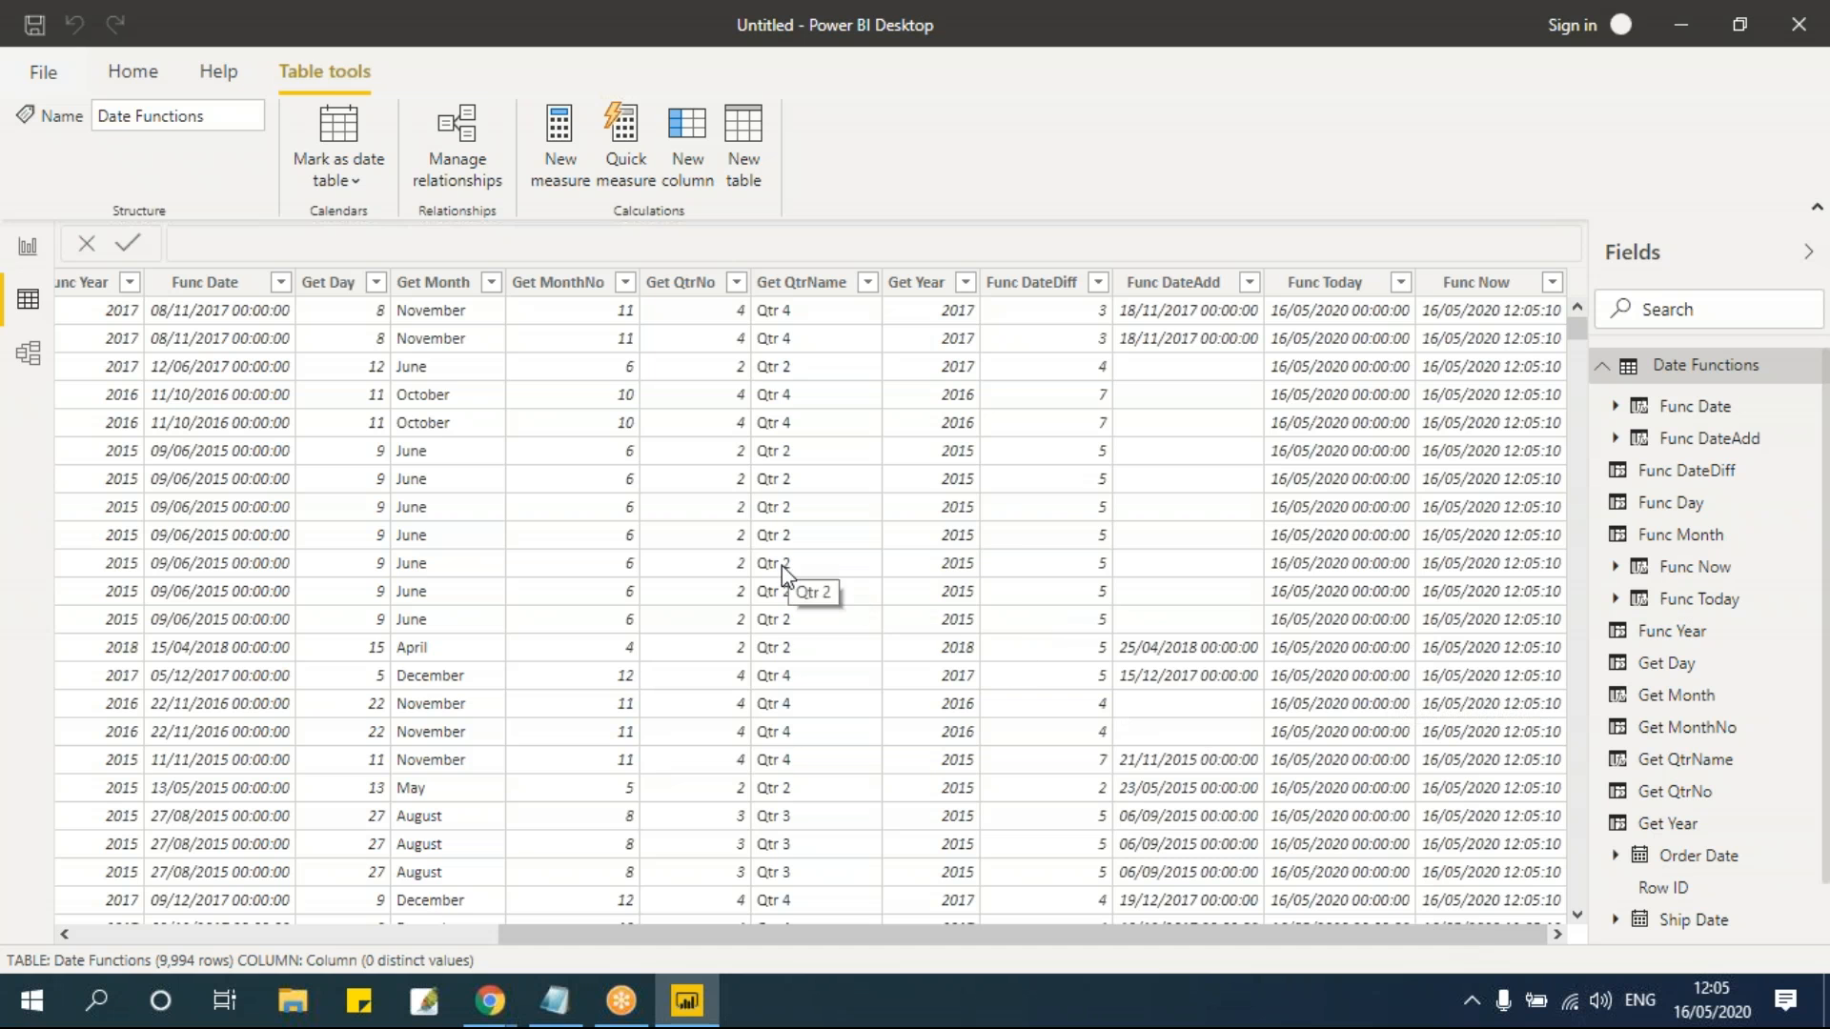
# Step: Switch to the DAX Functions notes in Notepad and review the EOMONTH, WEEKDAY and WEEKNUM formulas
pyautogui.click(554, 1001)
pyautogui.click(597, 791)
pyautogui.scroll(-1, 579, 672)
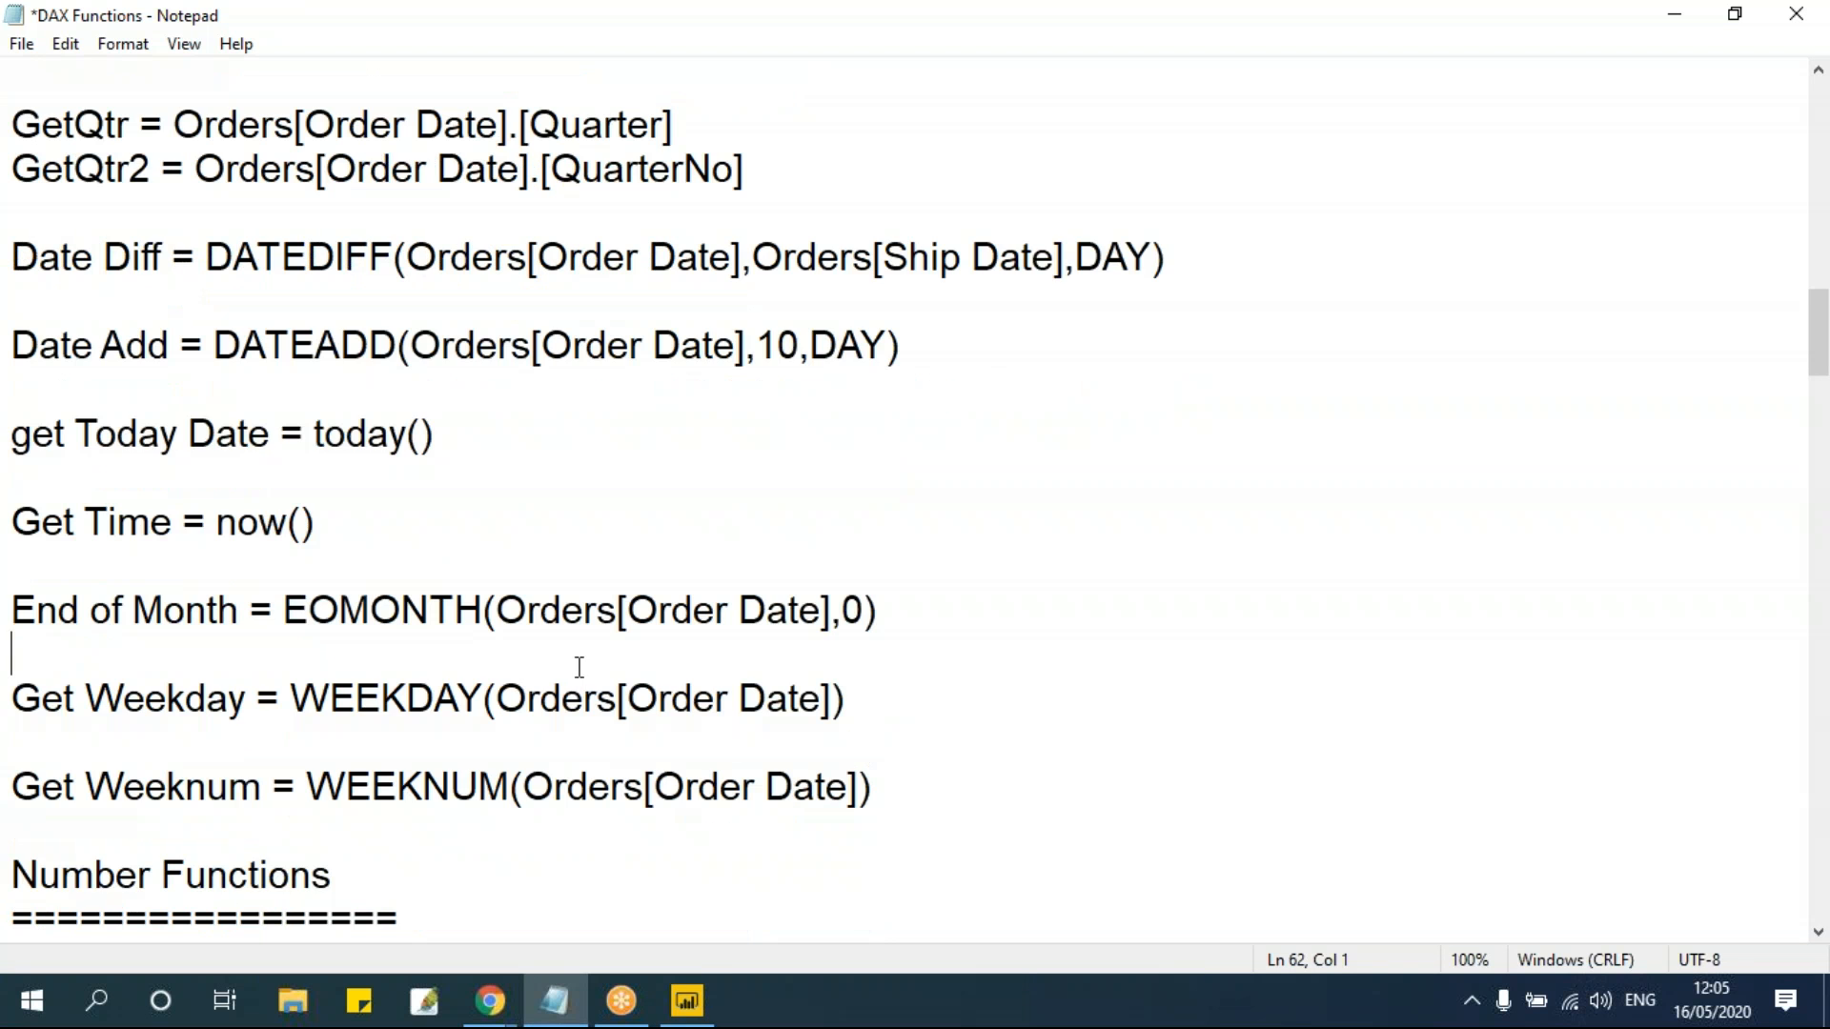
pyautogui.scroll(1, 586, 658)
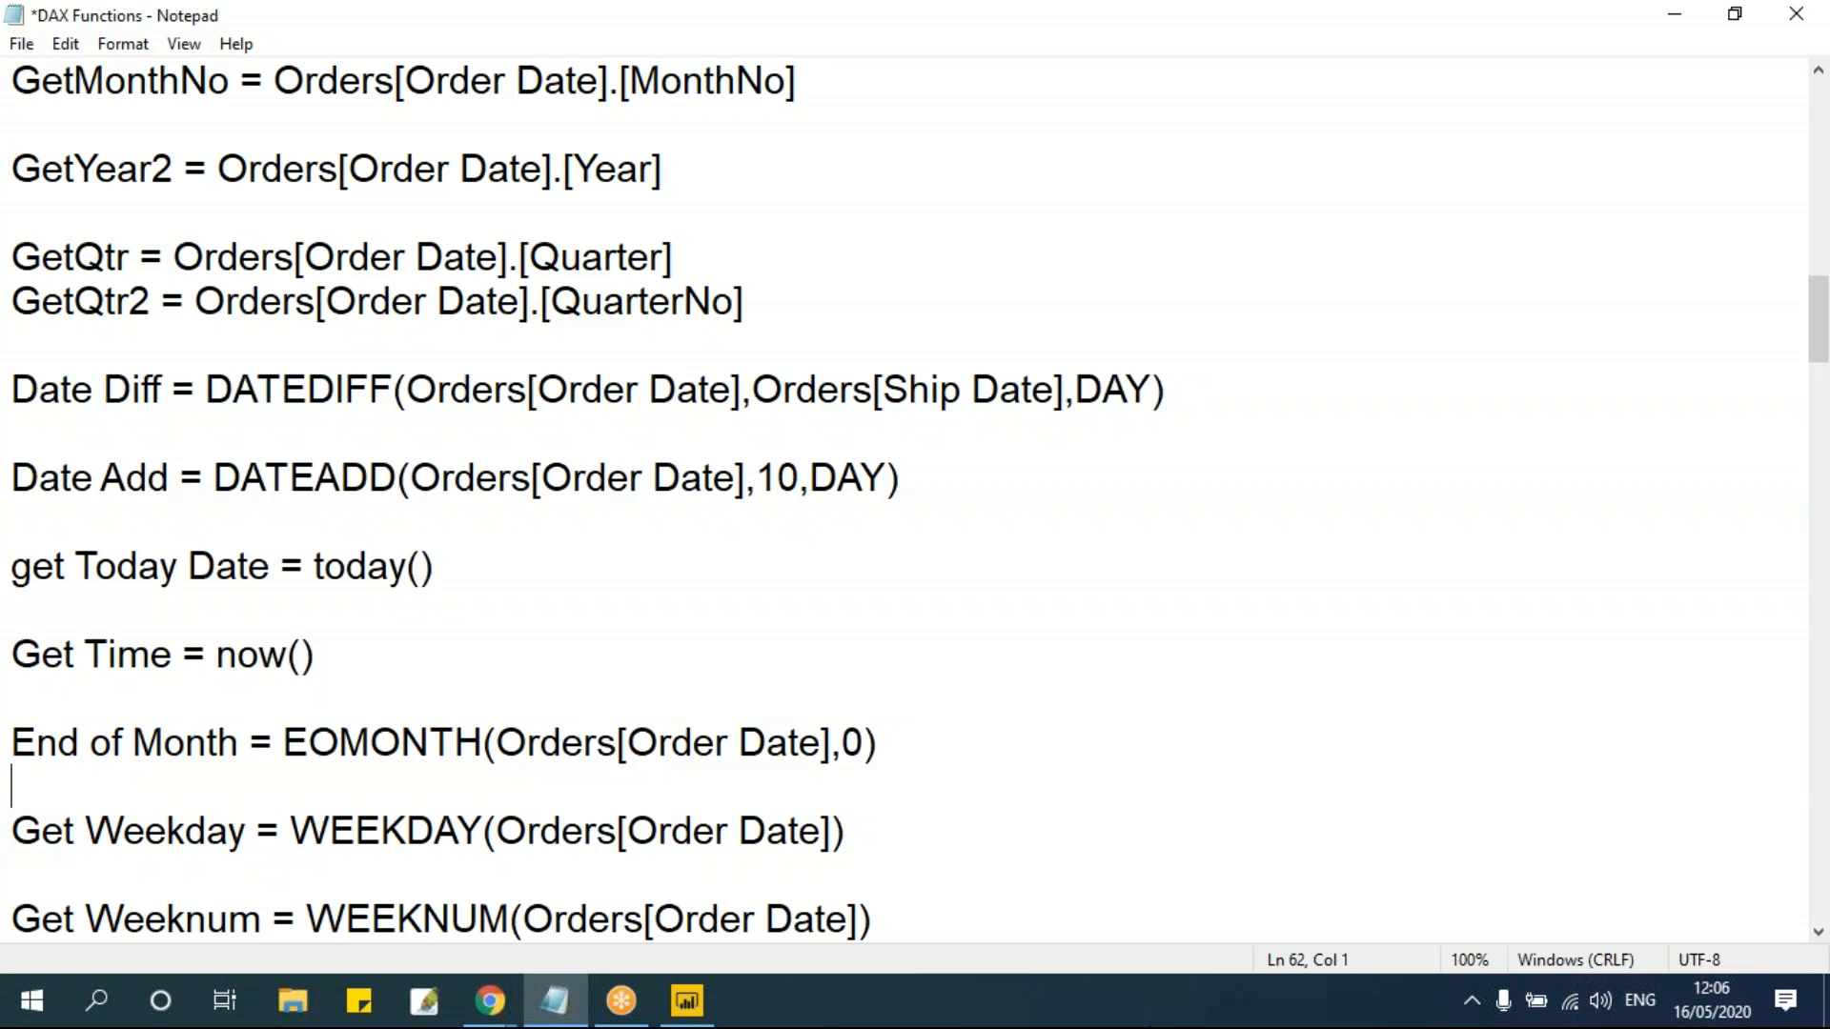
pyautogui.click(407, 821)
pyautogui.scroll(-1, 665, 789)
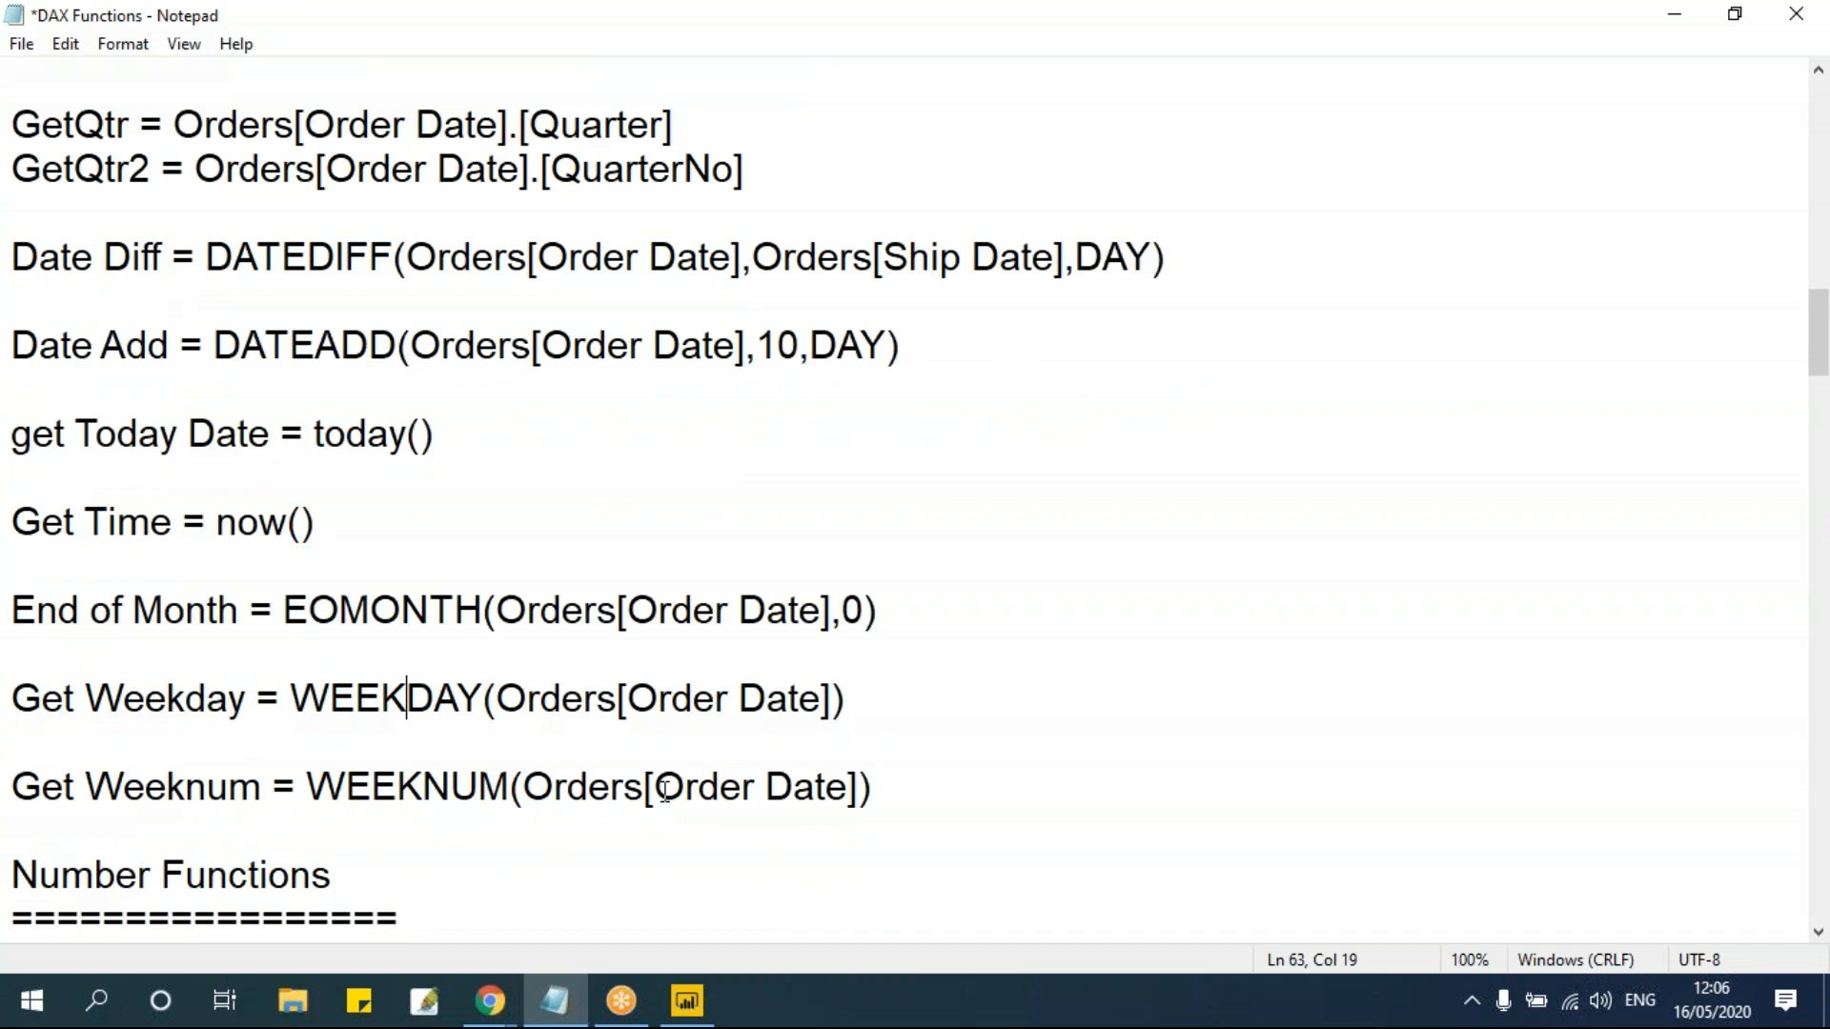
pyautogui.press('Down')
pyautogui.press('Down')
pyautogui.hotkey('ctrl', 'Left')
pyautogui.hotkey('ctrl', 'shift', 'Right')
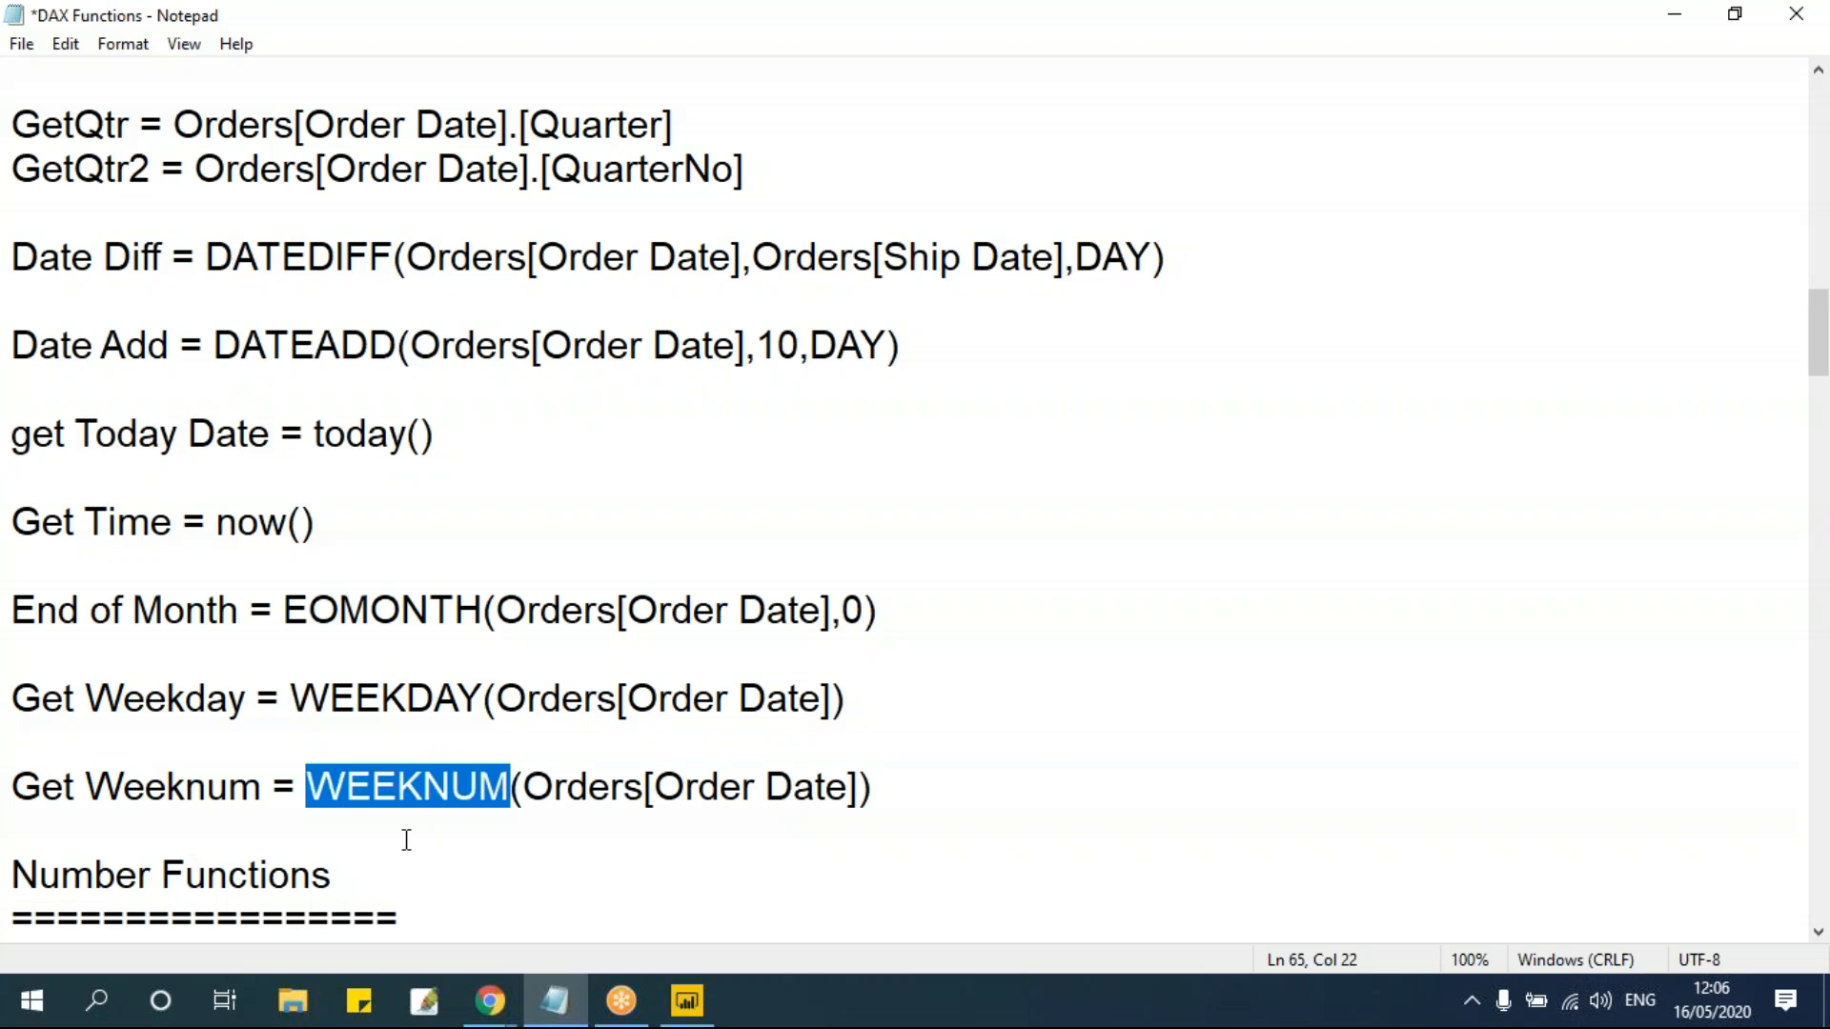
# Step: Switch back to Power BI Desktop, add a calculated column to the Date Functions table and name it Func EOMonth
pyautogui.click(687, 1001)
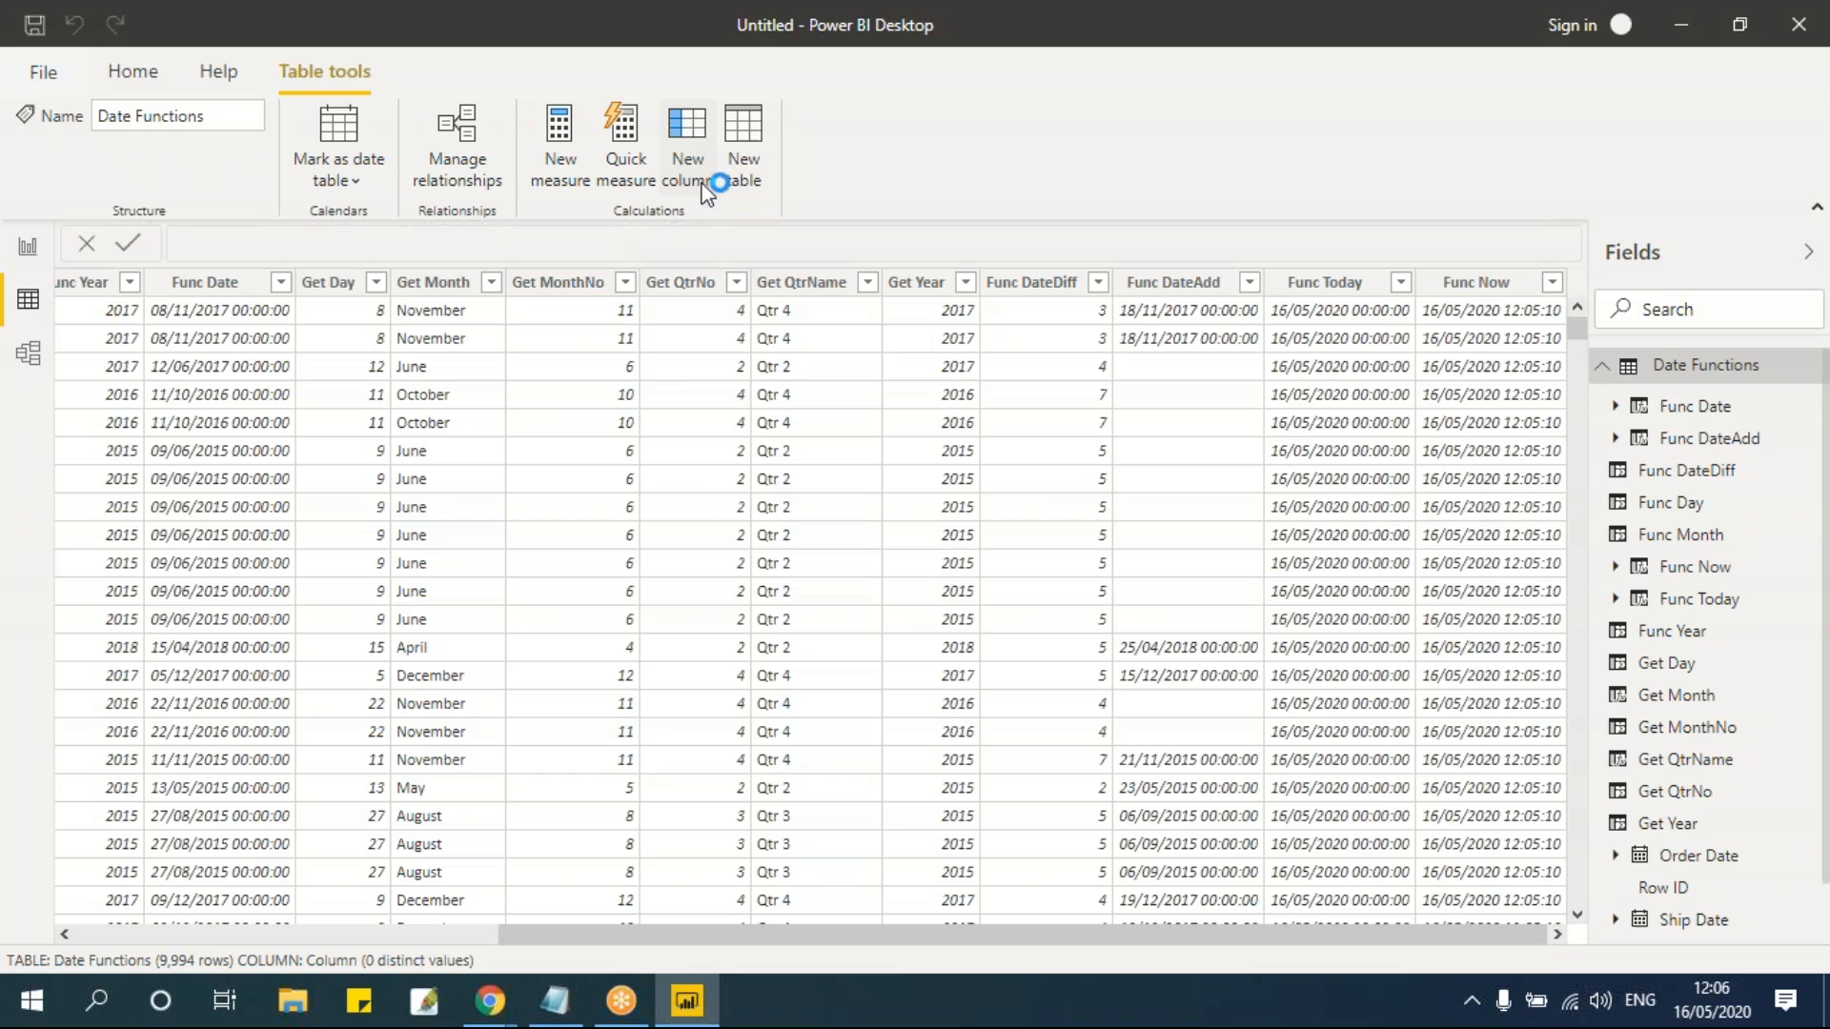
pyautogui.click(683, 163)
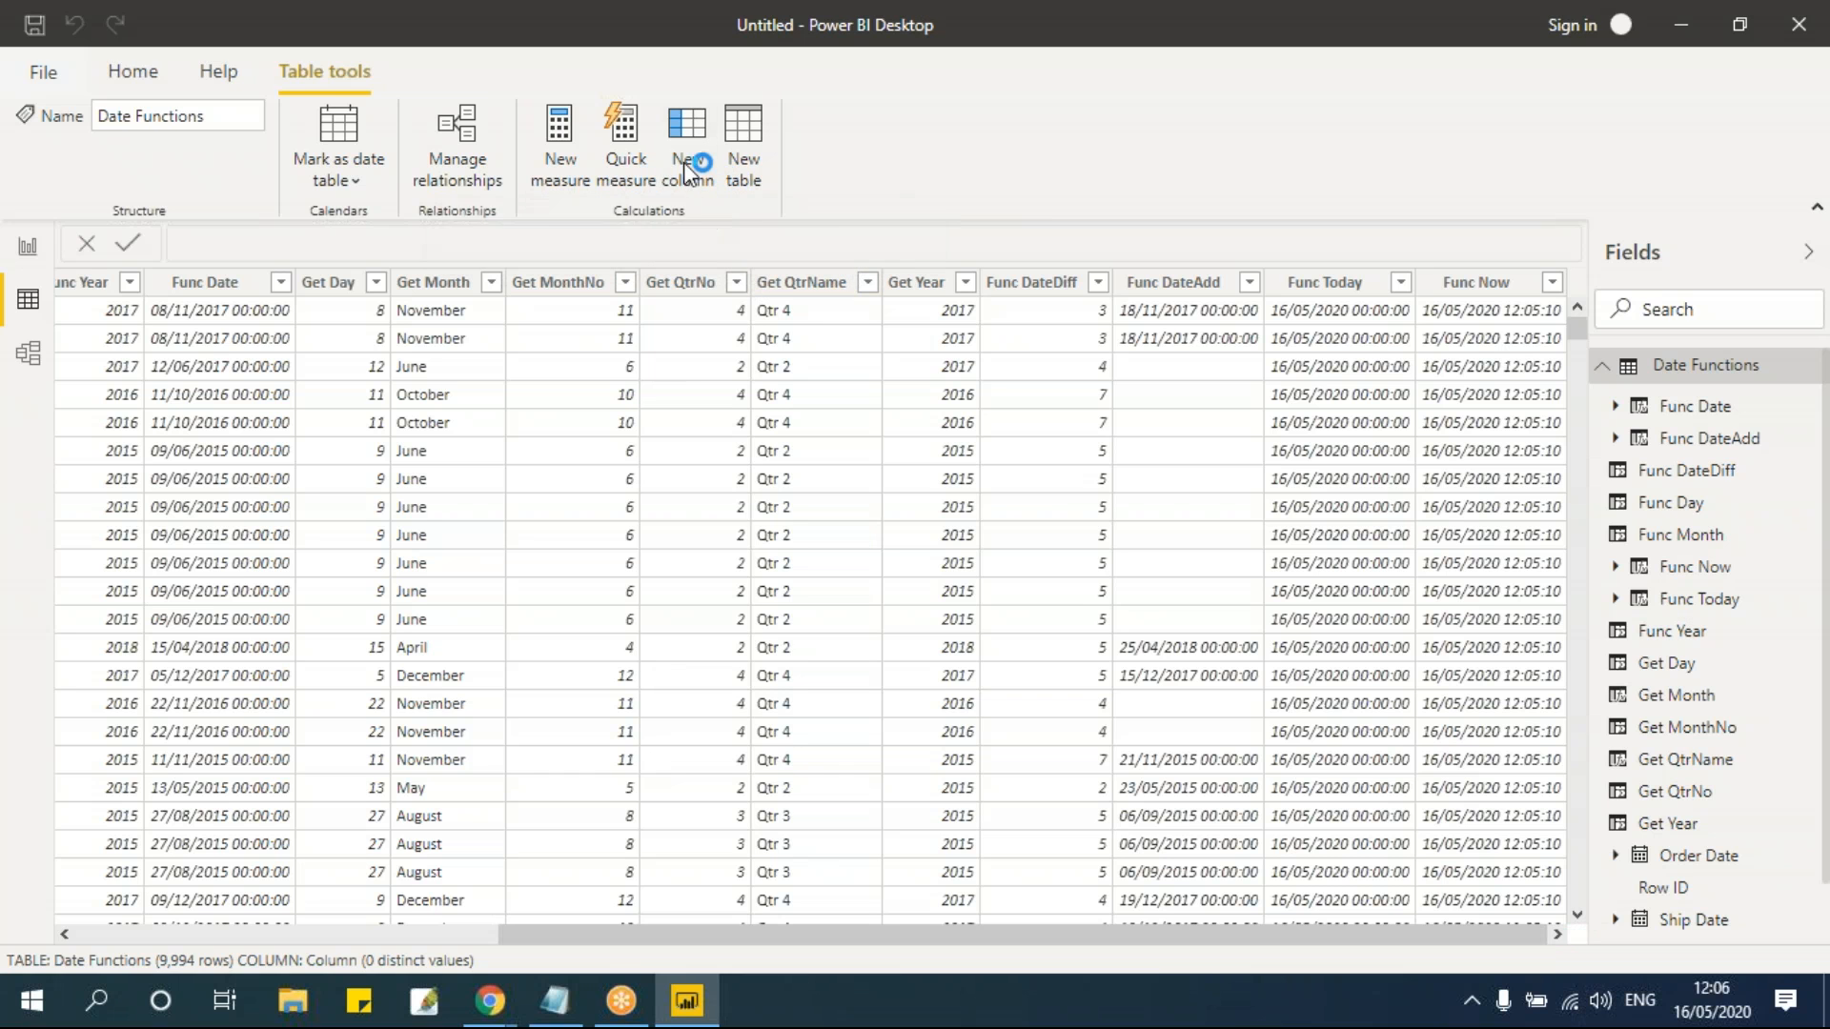
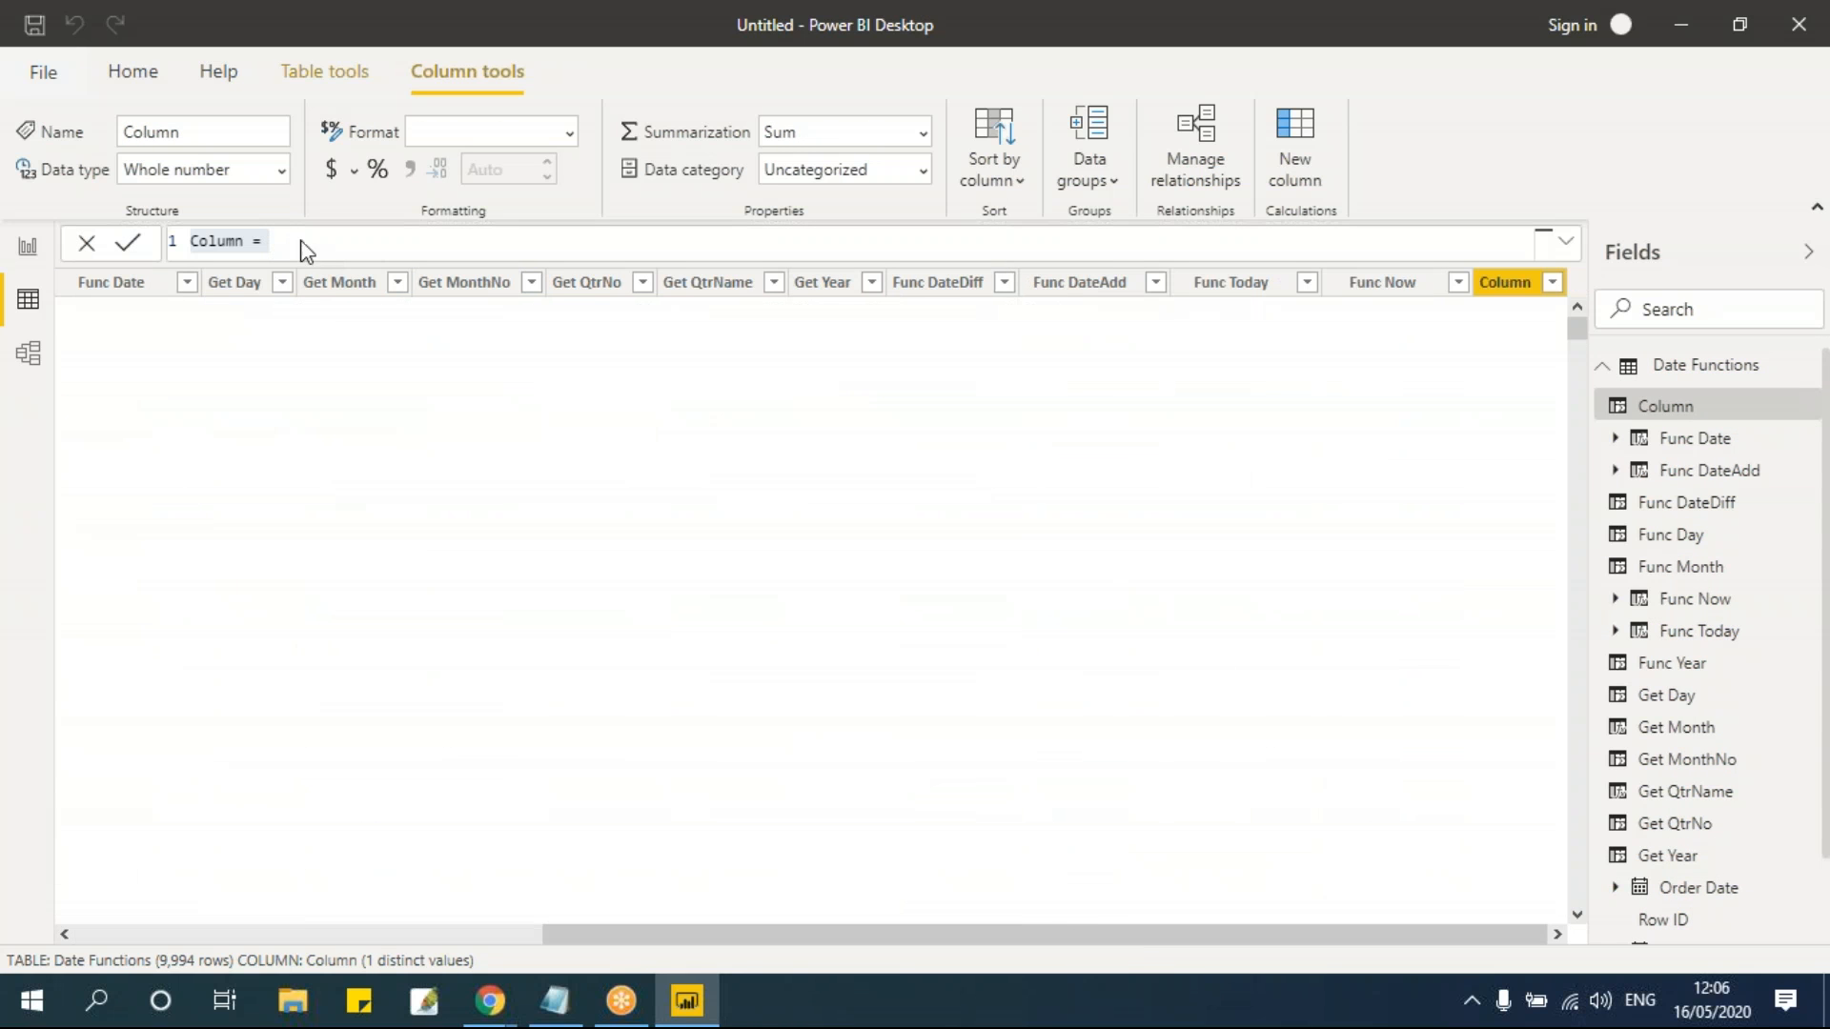
pyautogui.click(248, 244)
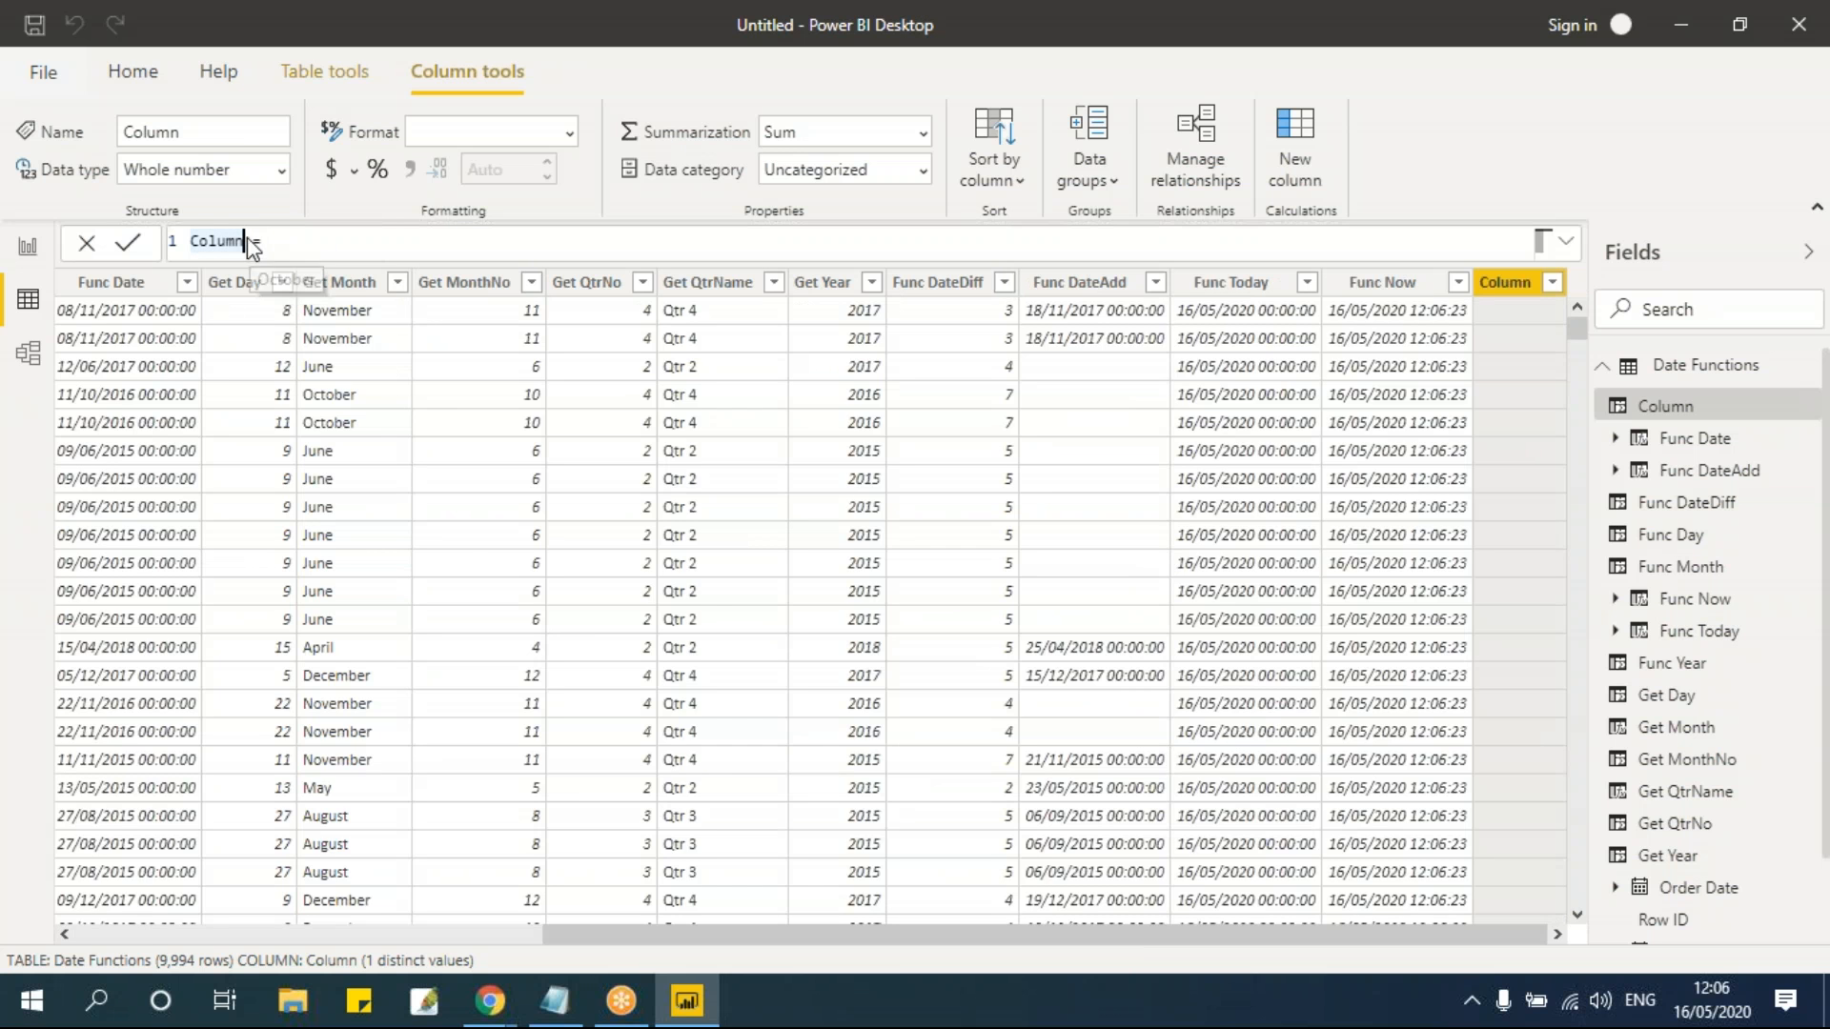
pyautogui.press('BackSpace')
pyautogui.press('BackSpace')
pyautogui.press('BackSpace')
pyautogui.press('BackSpace')
pyautogui.press('BackSpace')
pyautogui.press('BackSpace')
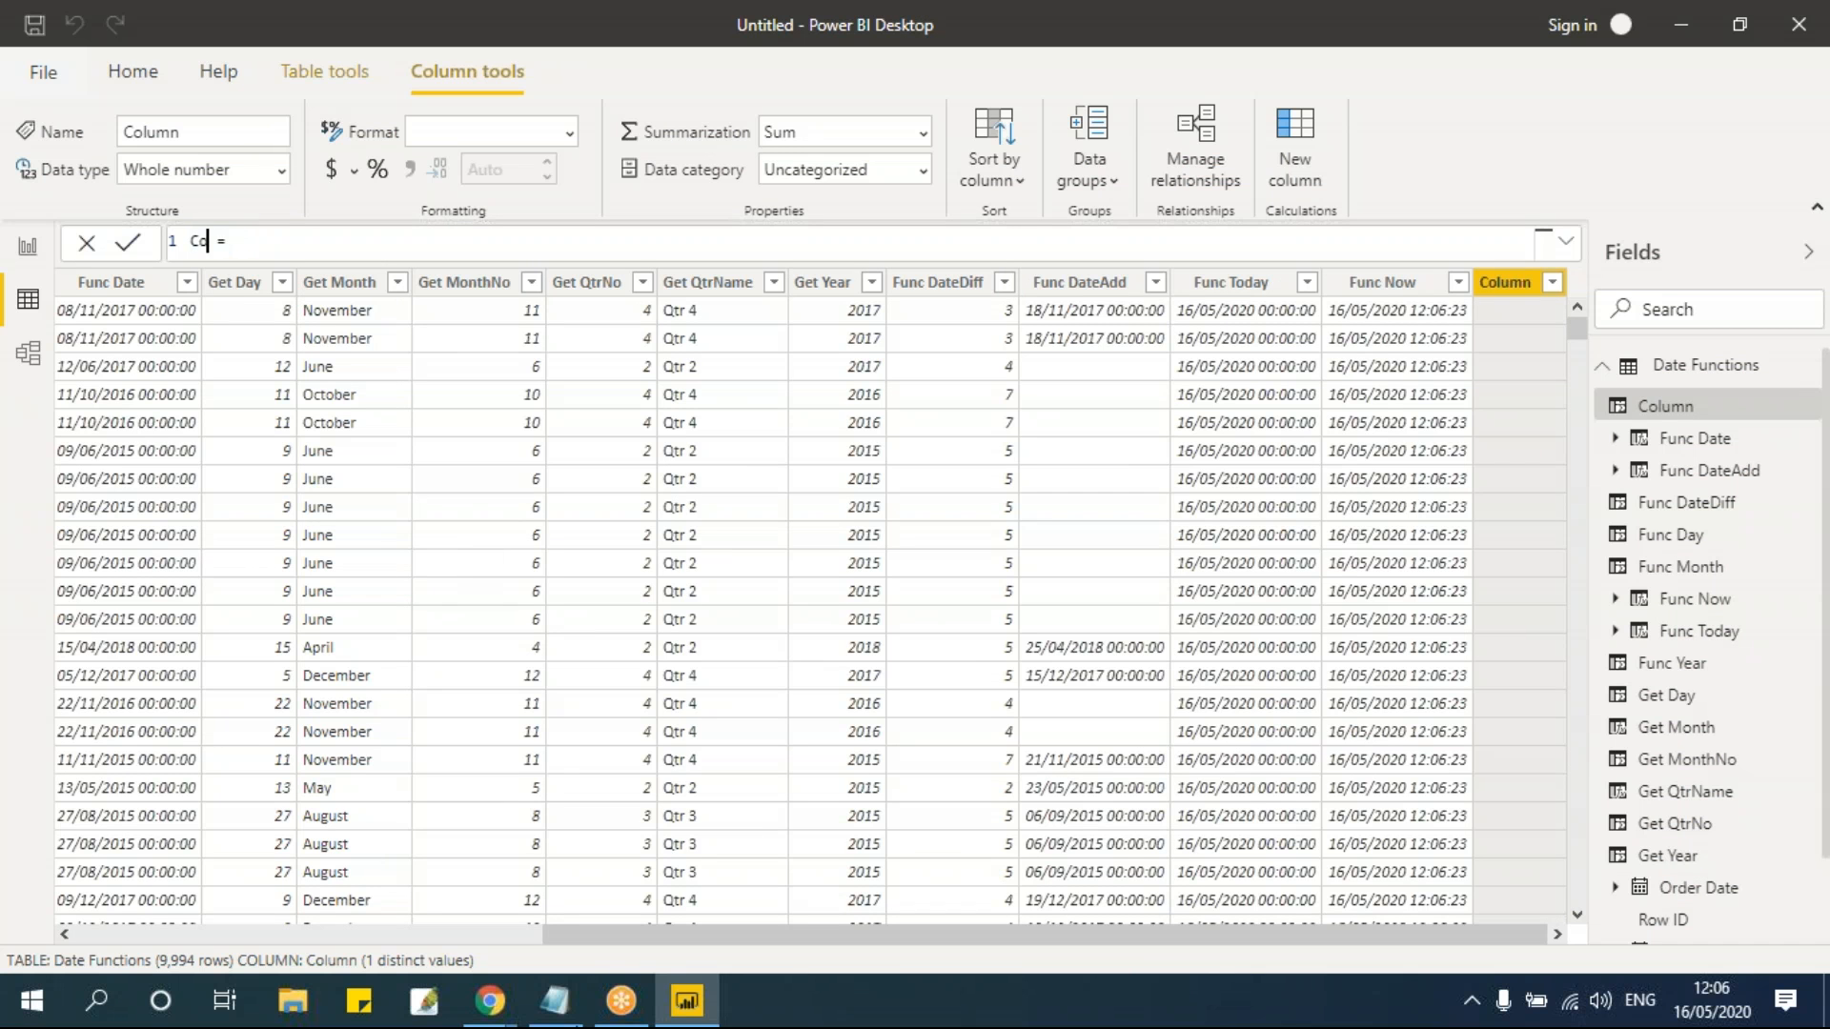
pyautogui.moveTo(545, 974)
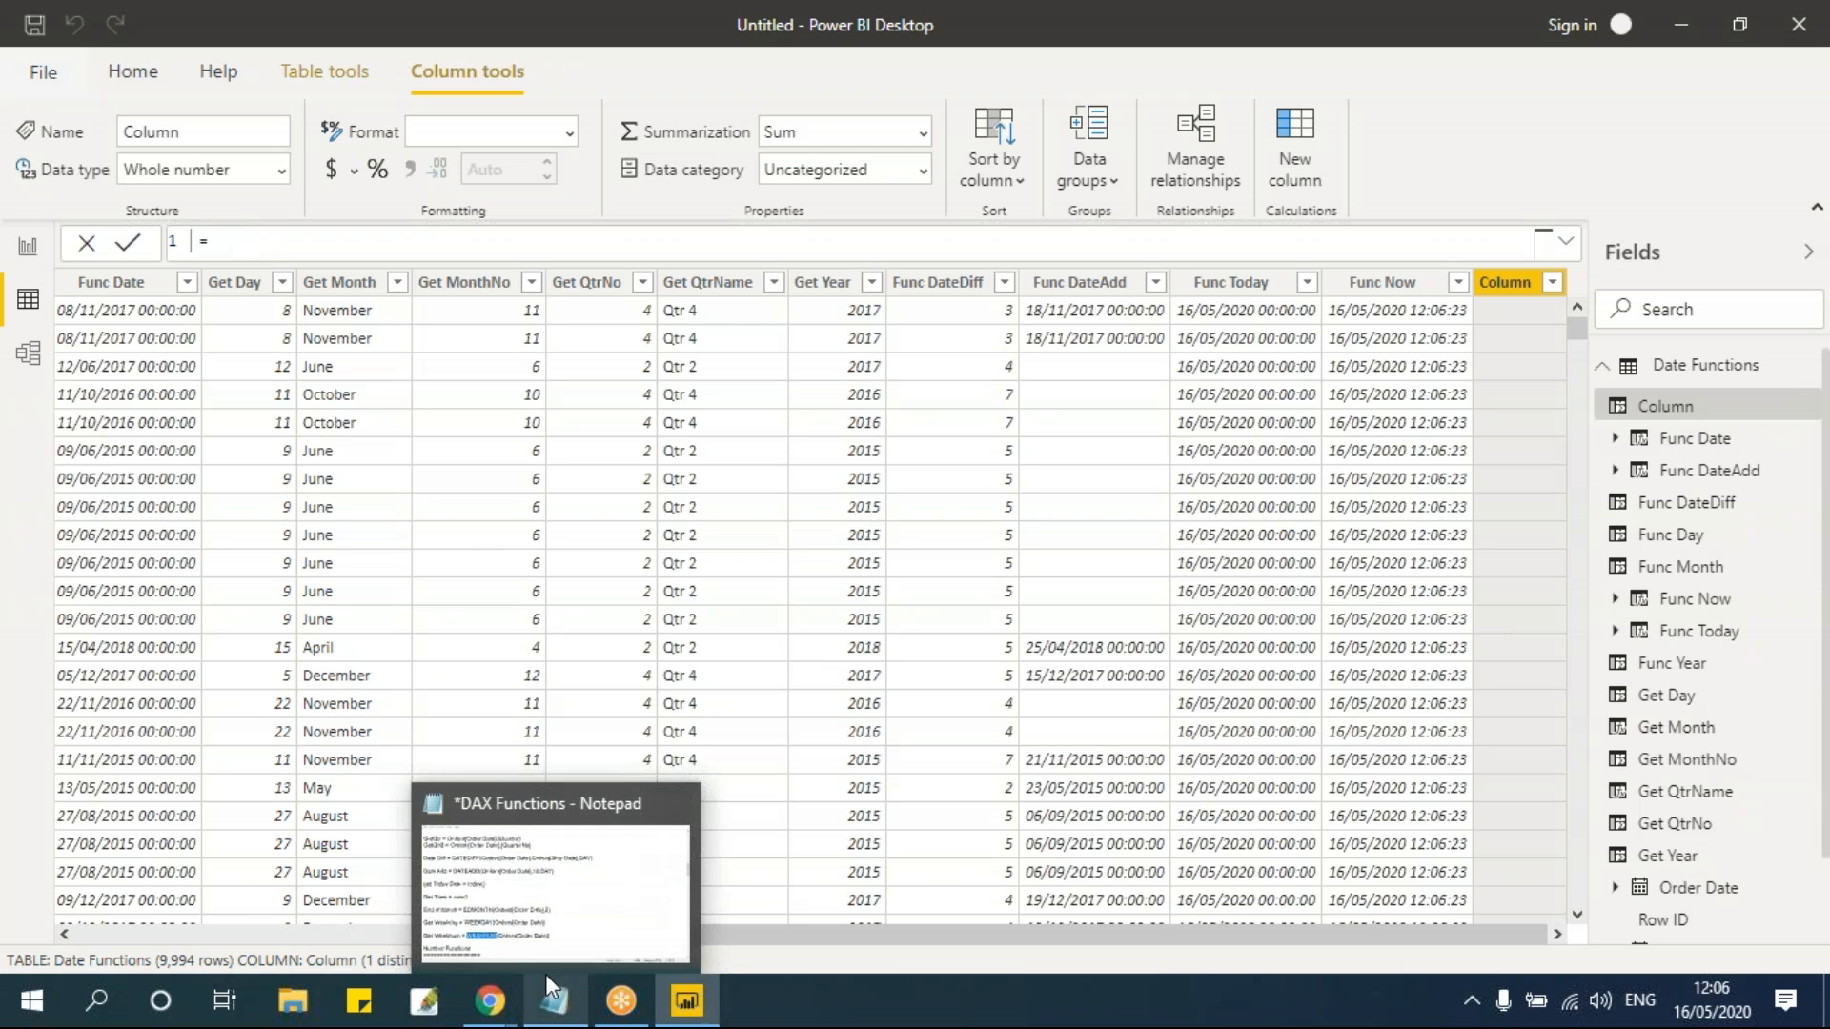
pyautogui.write('Func ')
pyautogui.write('Ed')
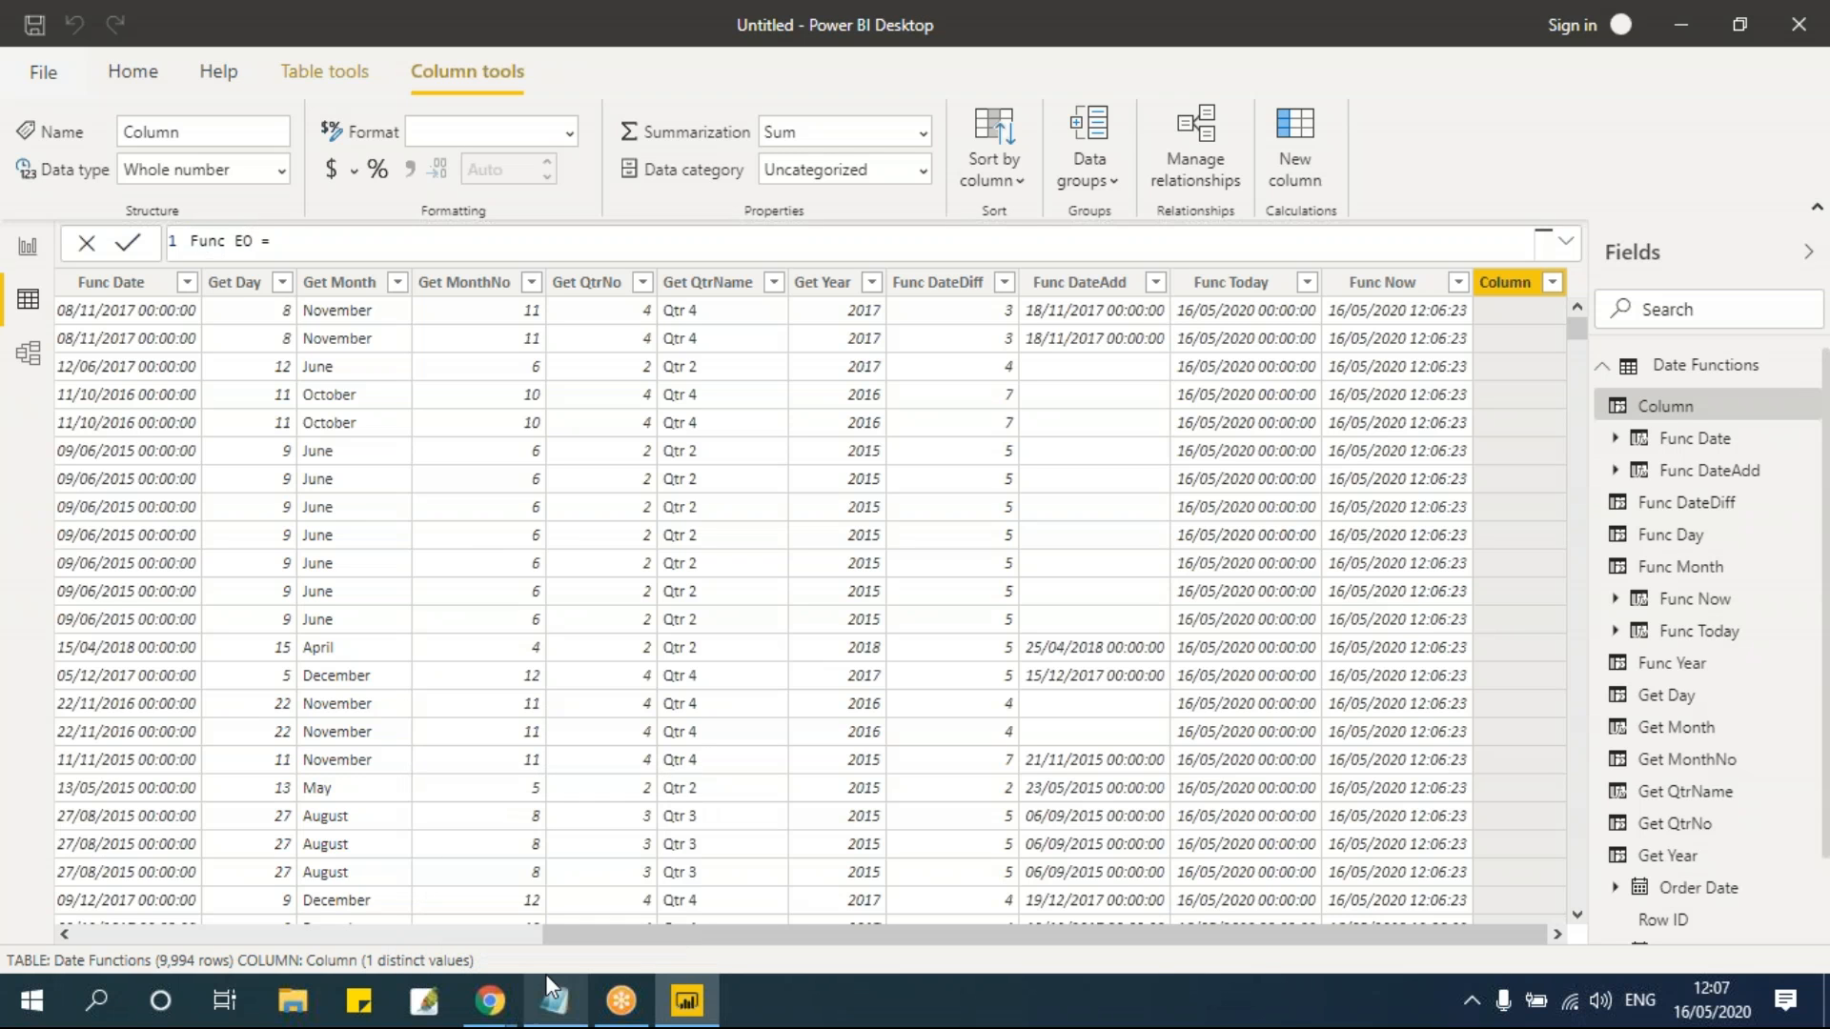
pyautogui.write('Month')
# Step: Define Func EOMonth as EOMONTH('Date Functions'[Order Date],0), commit the formula and compare its results with the order dates
pyautogui.write('eo')
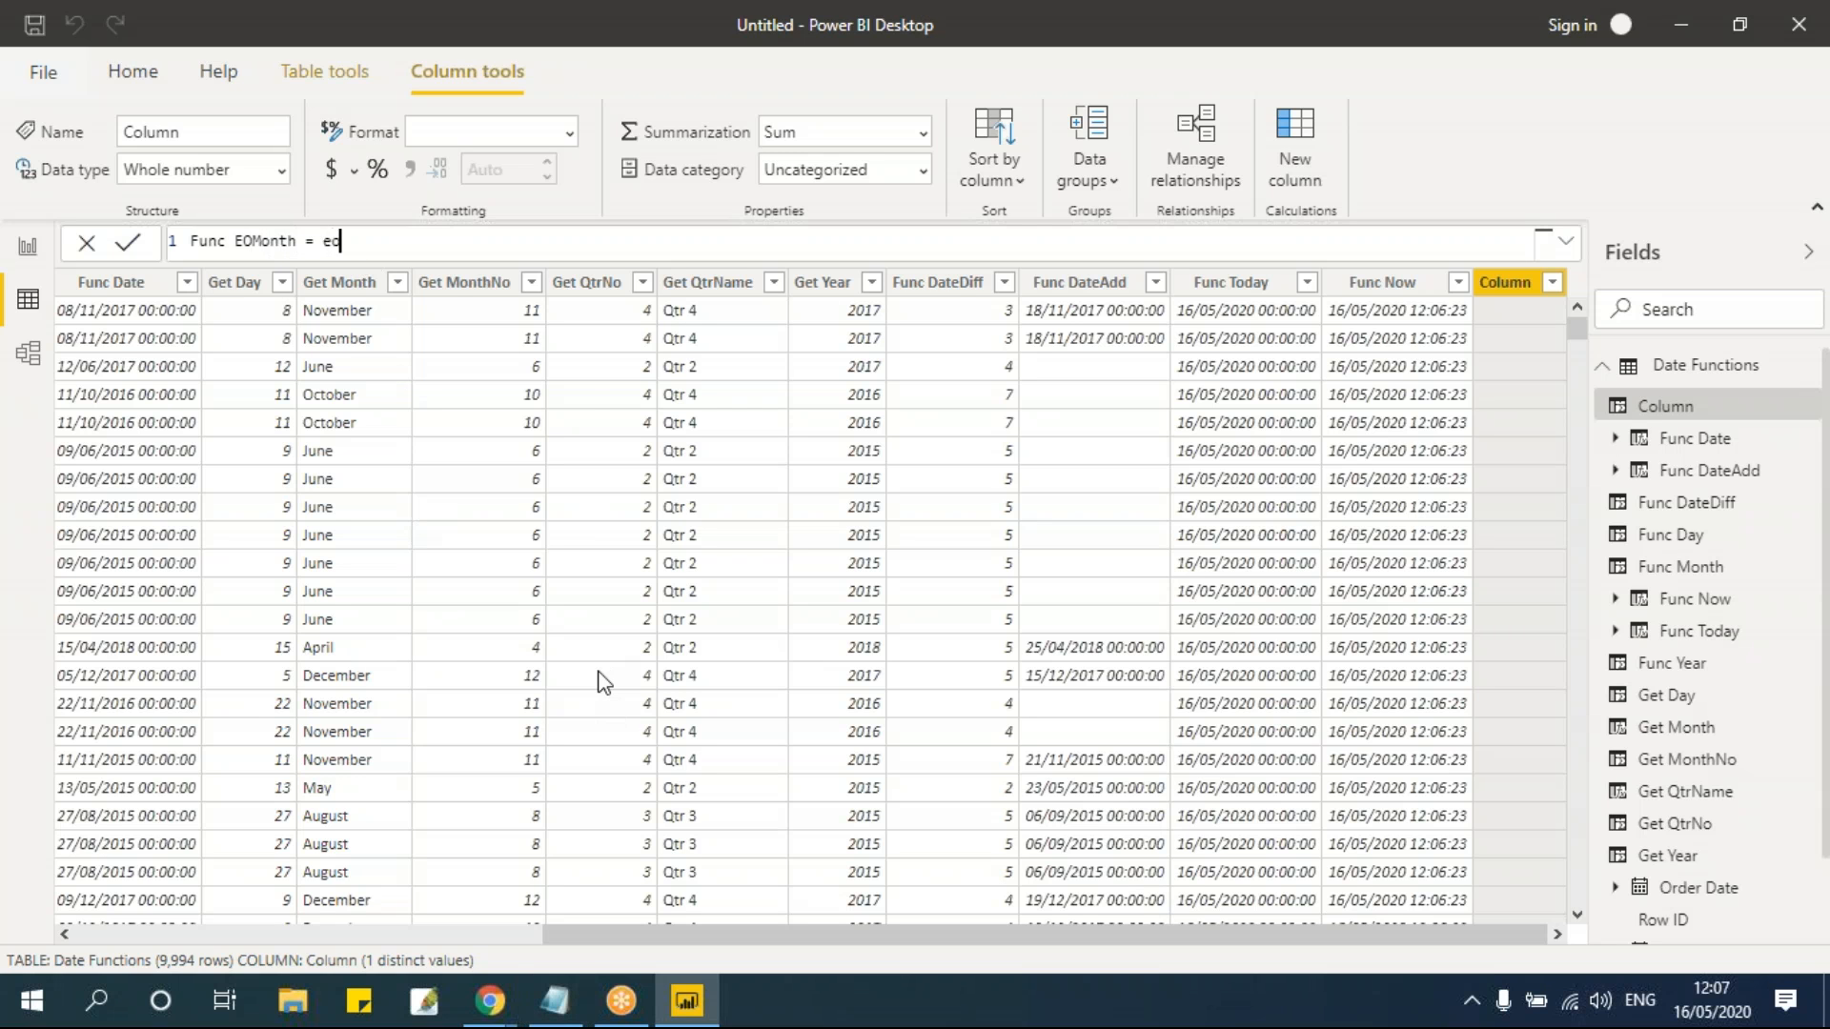
pyautogui.press('Tab')
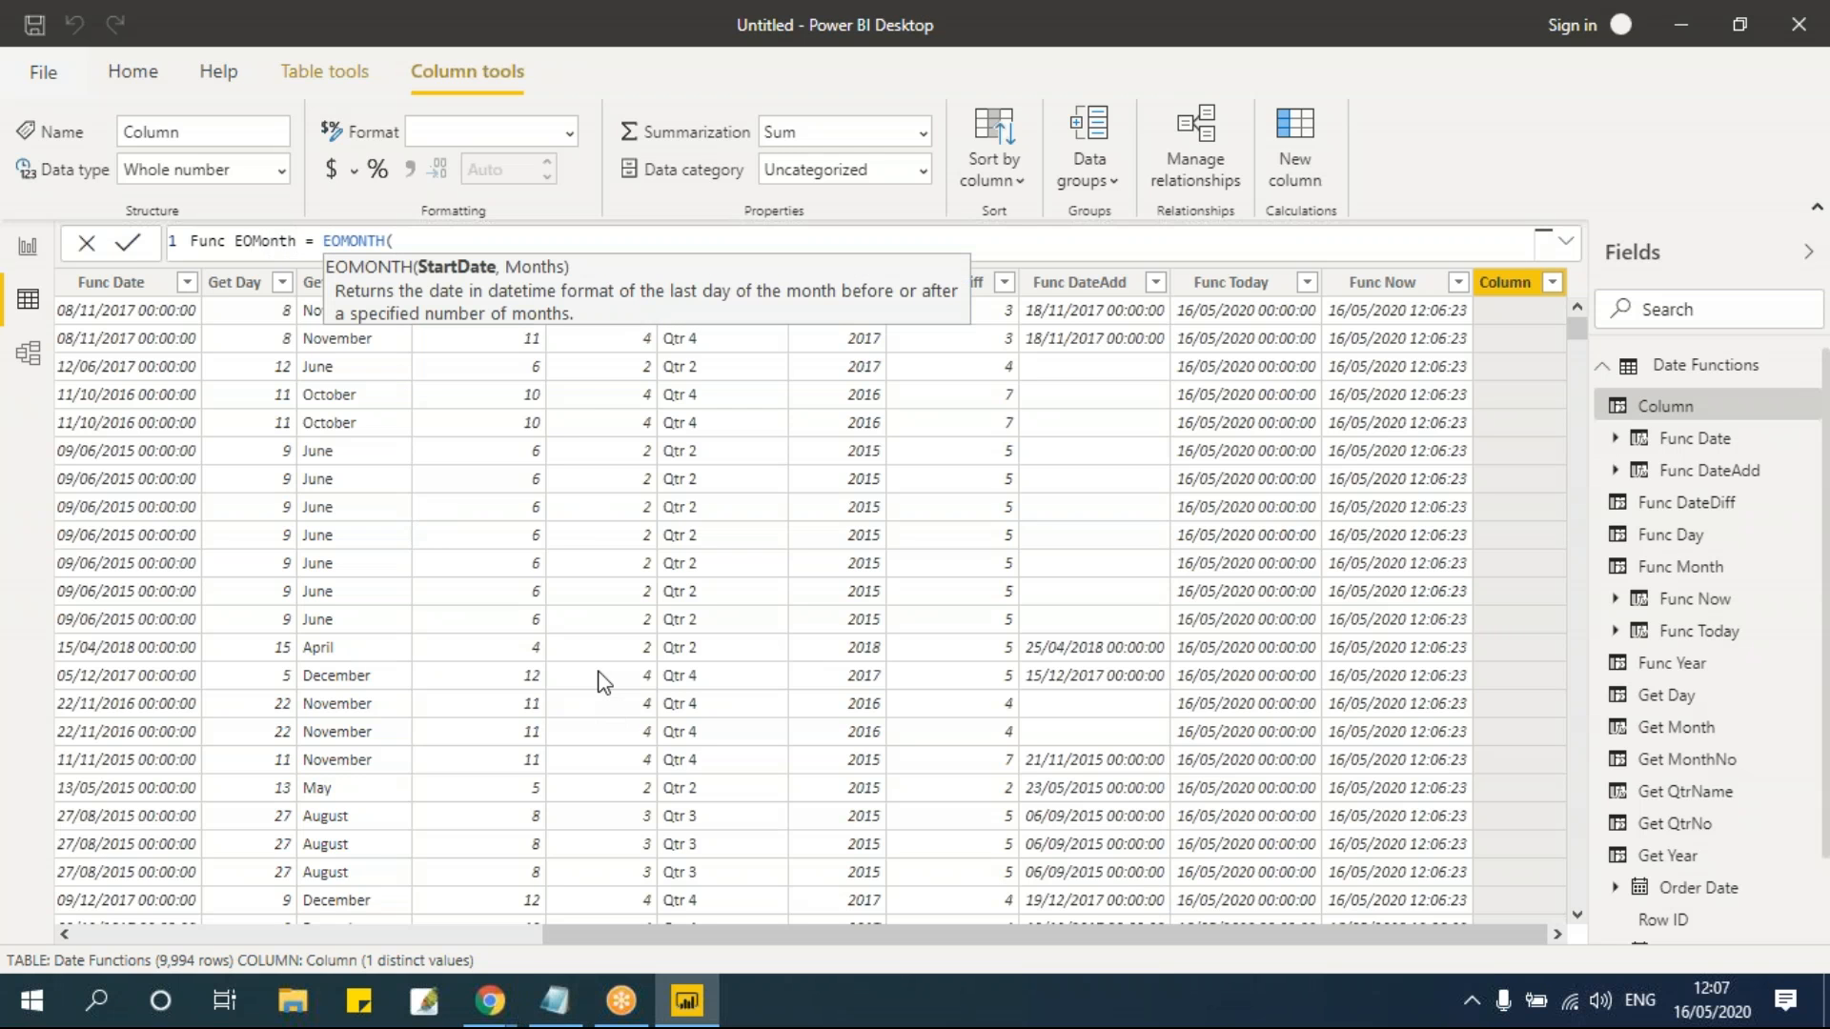
pyautogui.write('order')
pyautogui.press('Tab')
pyautogui.write(',')
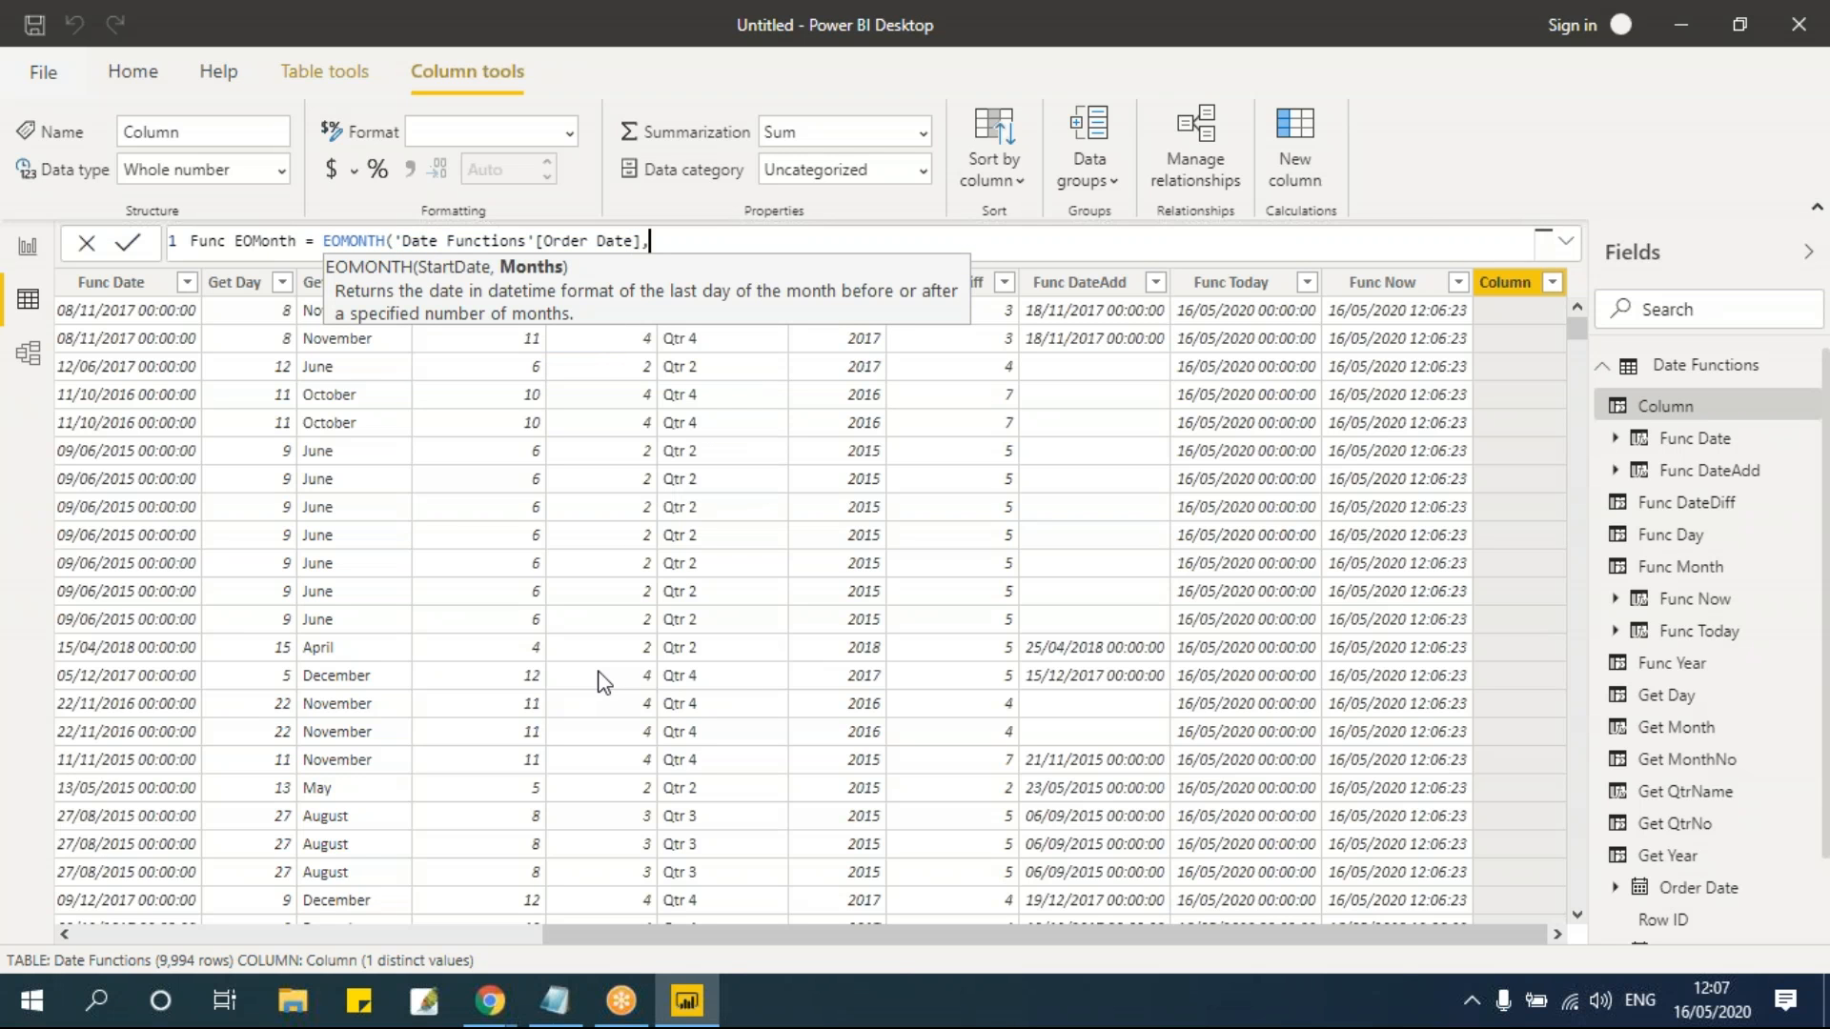
pyautogui.write('0)')
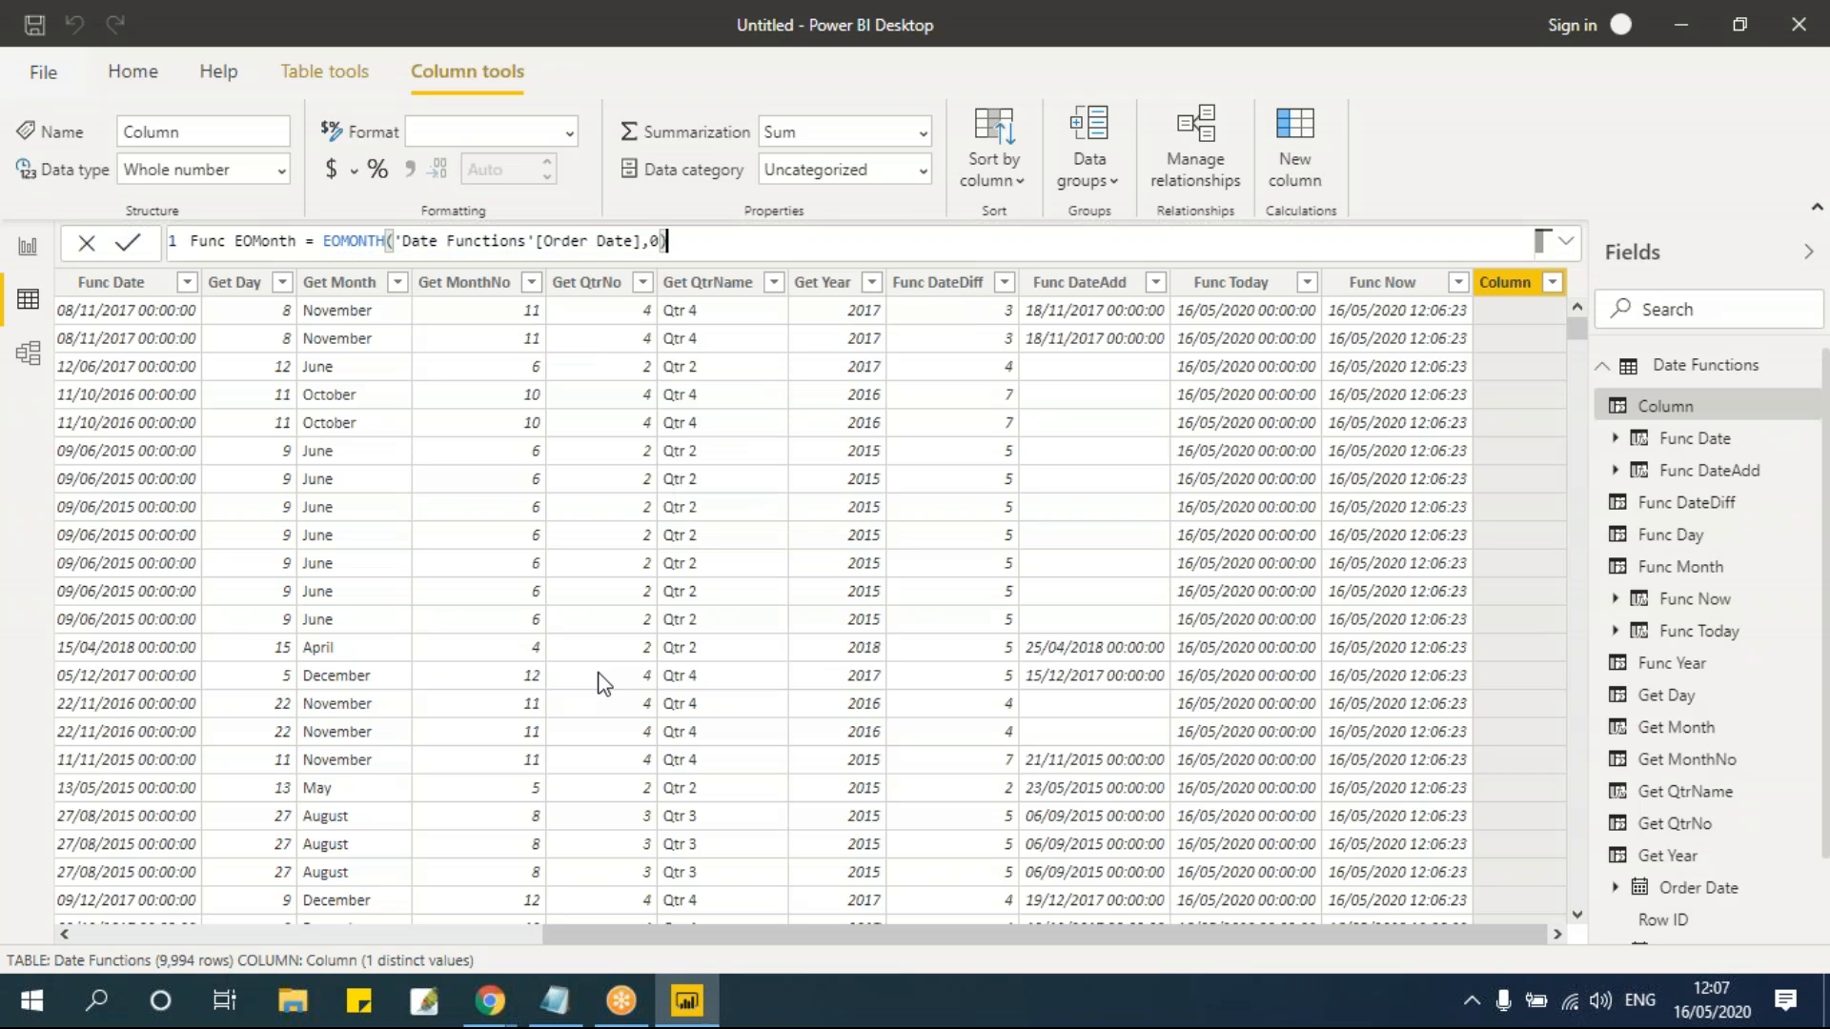
pyautogui.press('Return')
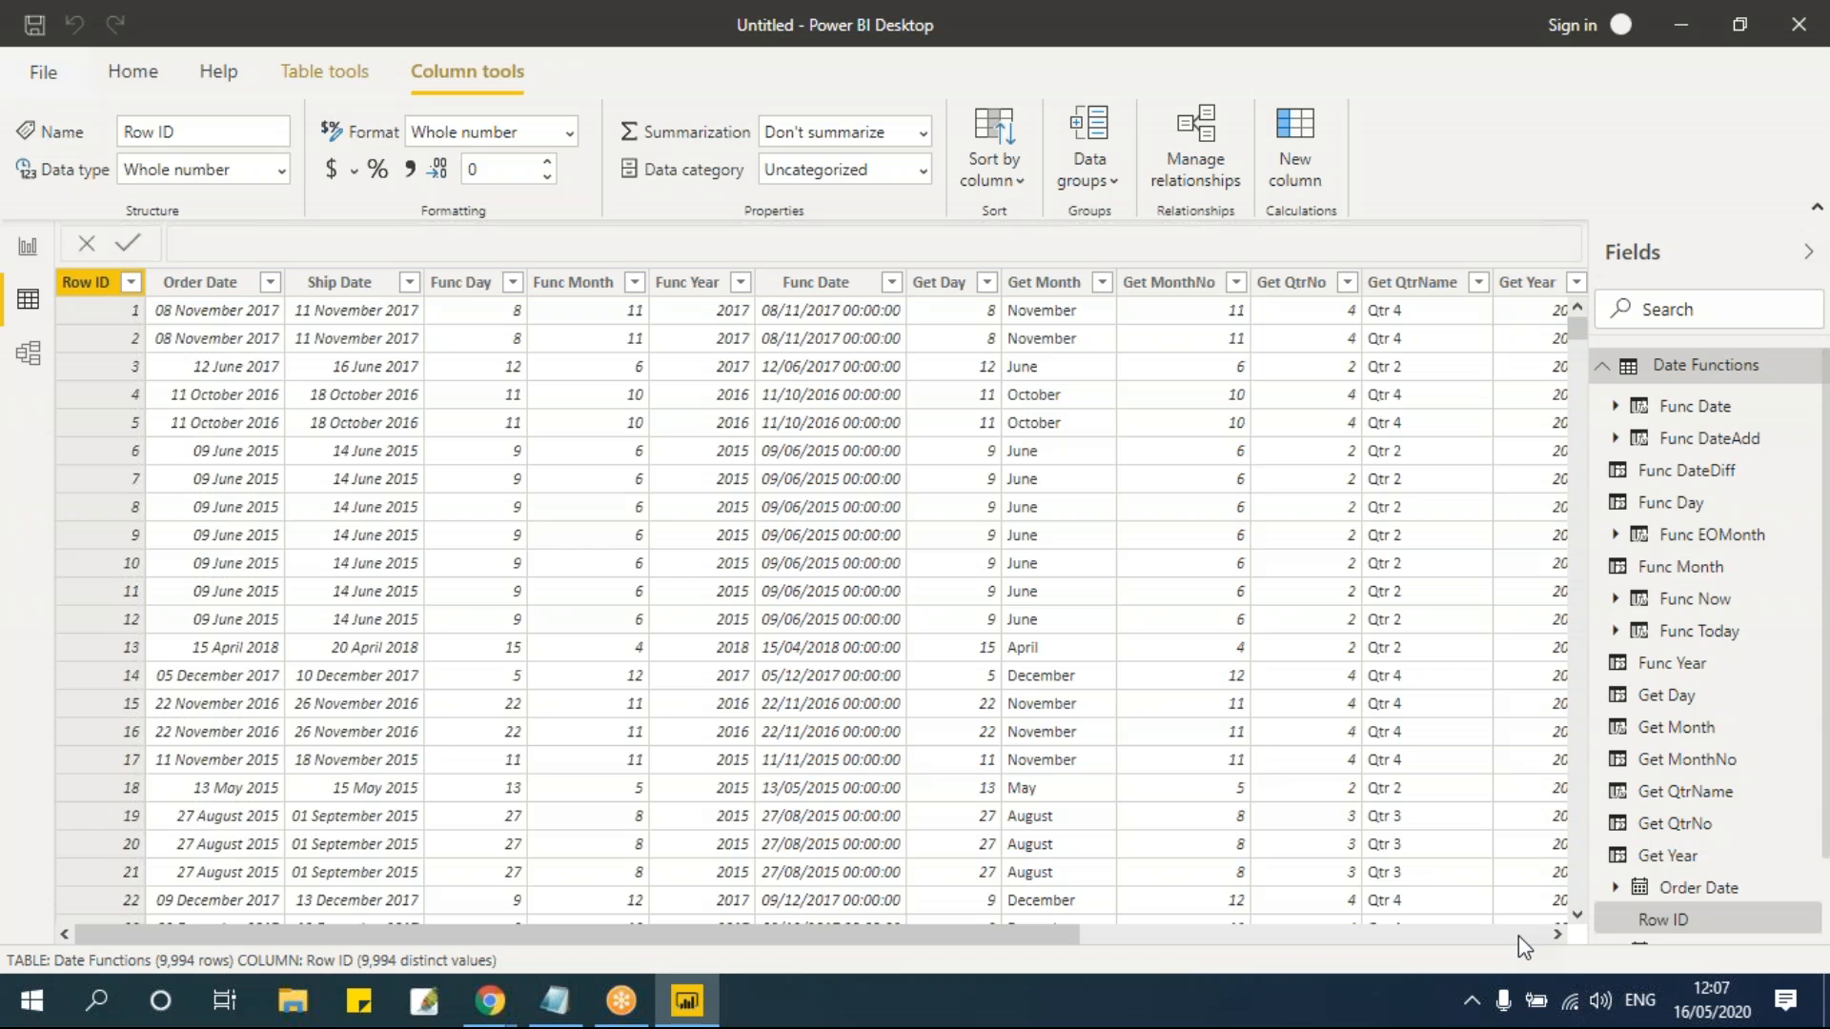
pyautogui.click(1519, 936)
pyautogui.click(1557, 933)
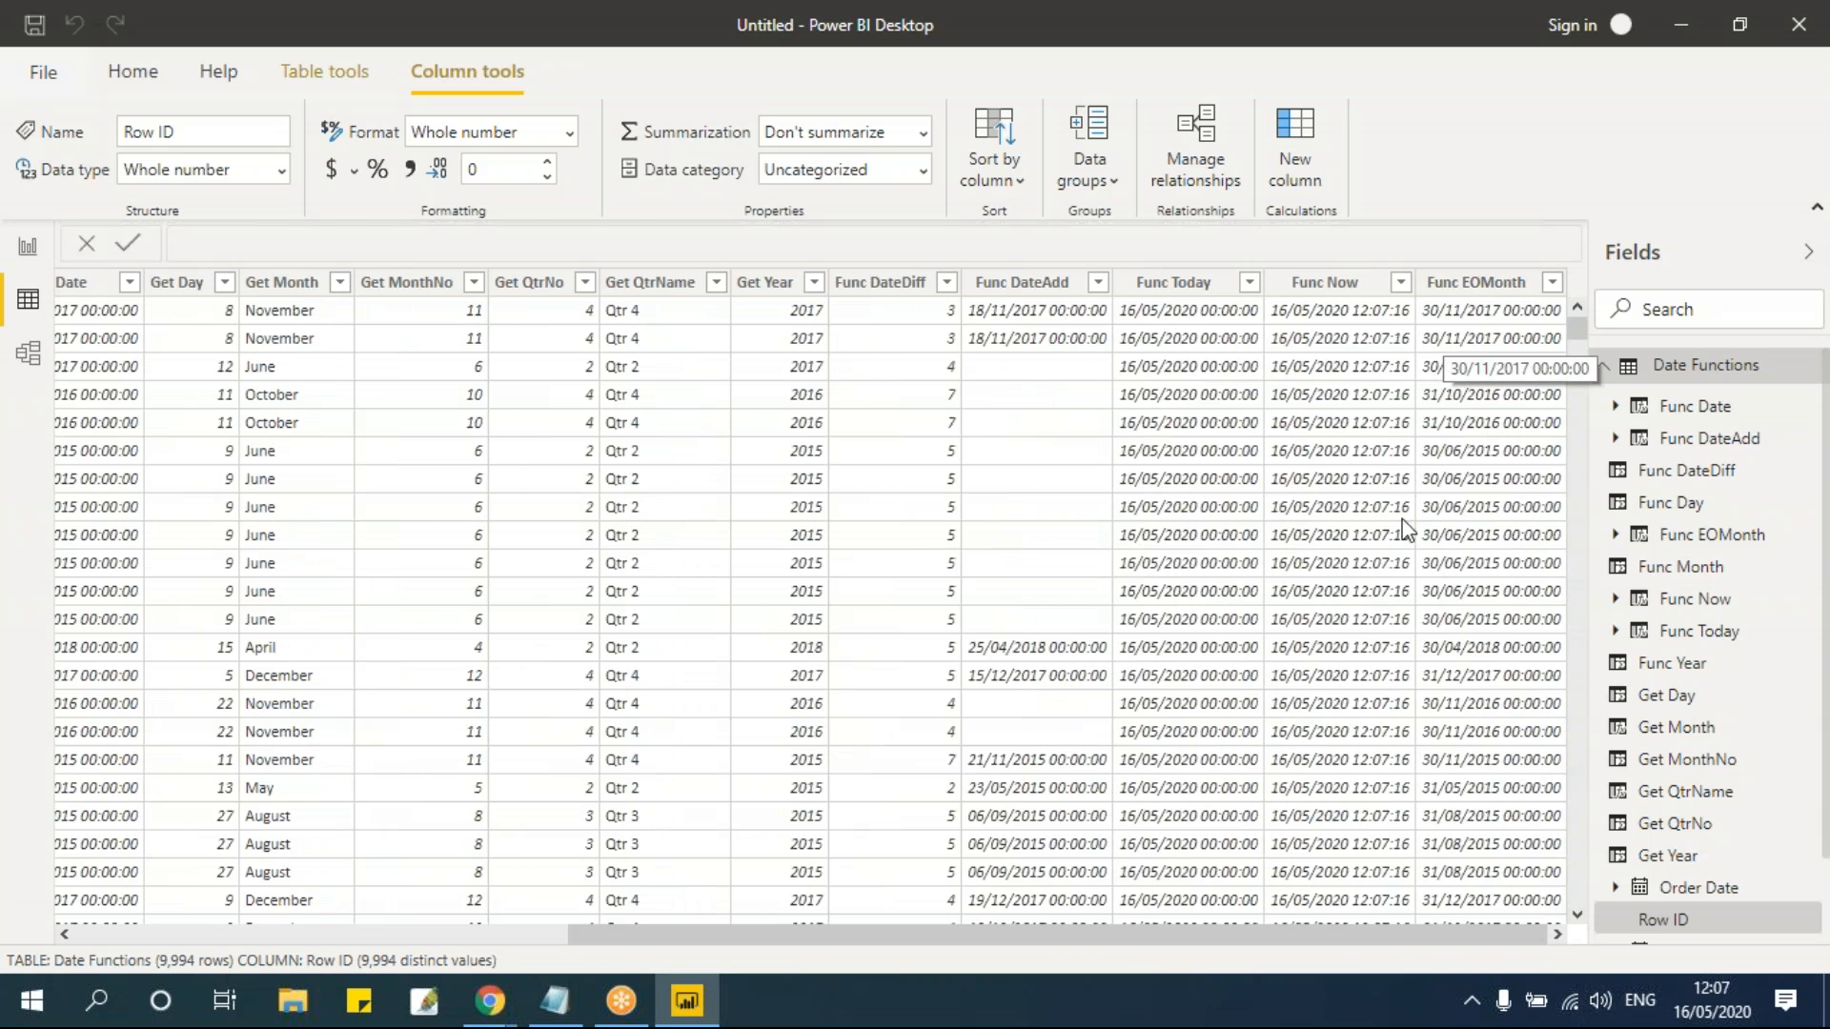
pyautogui.moveTo(1050, 936); pyautogui.dragTo(419, 915)
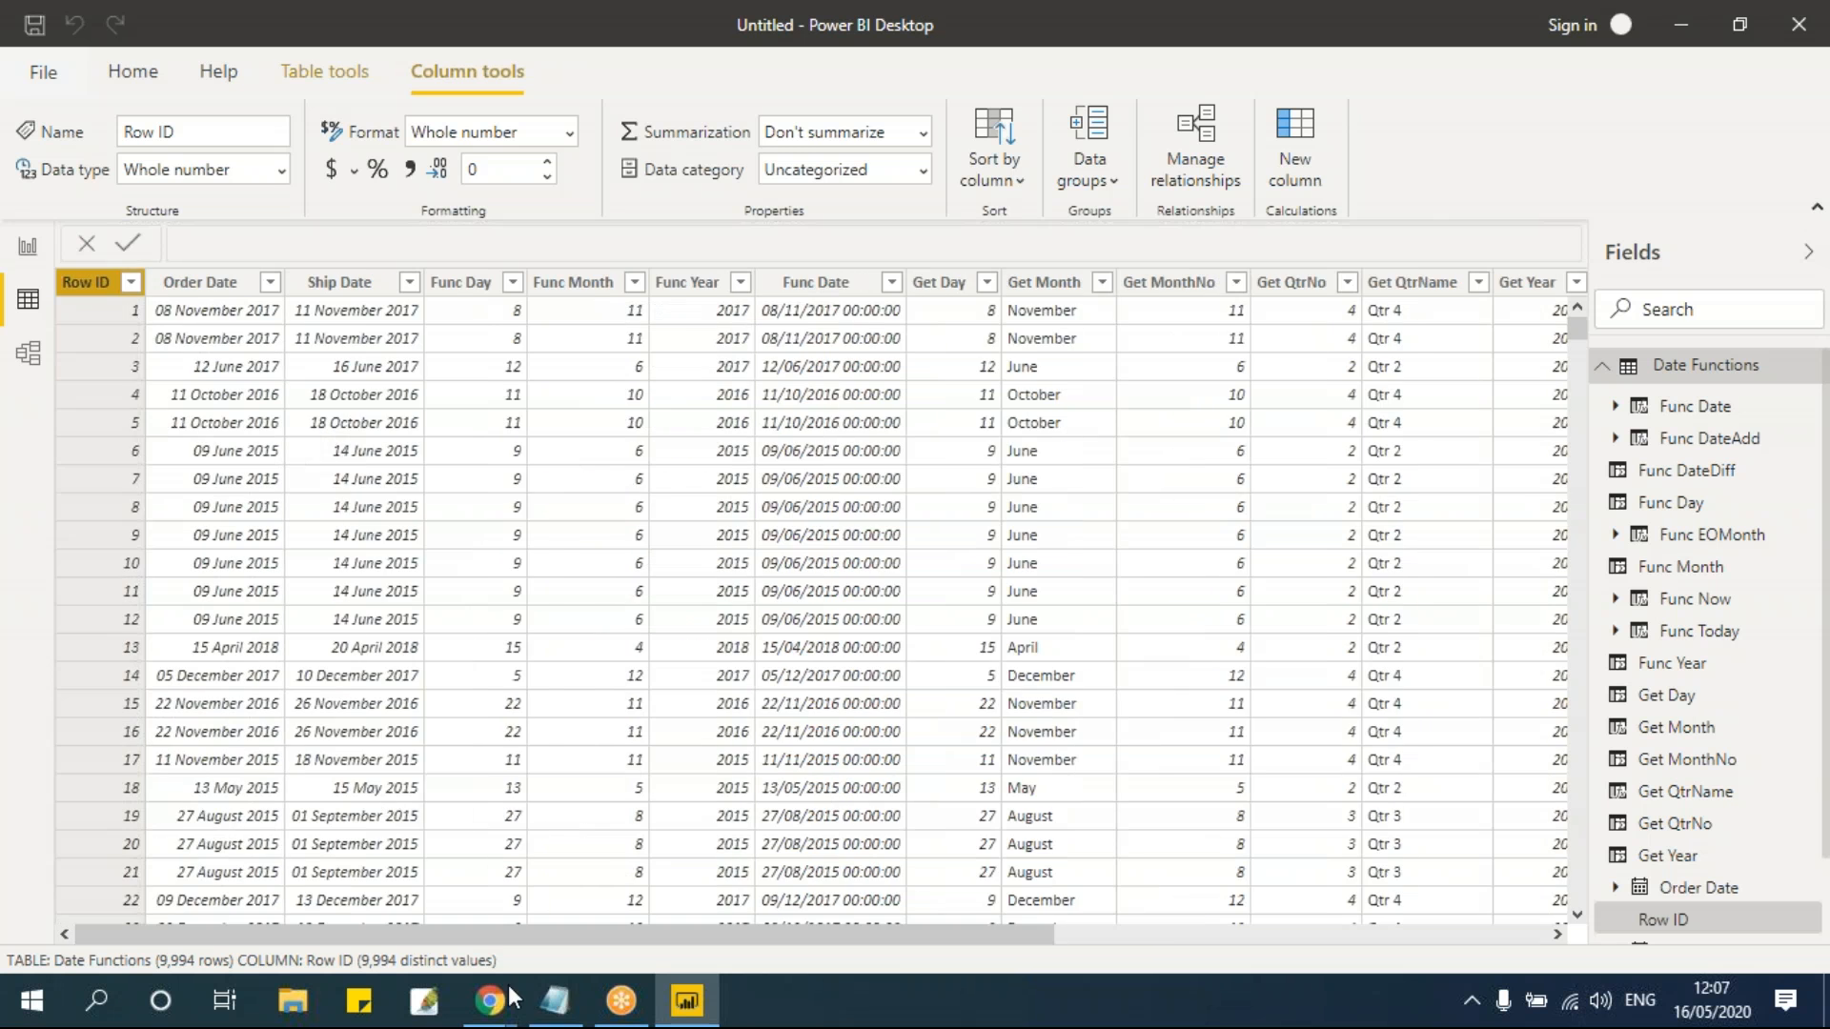
pyautogui.moveTo(634, 936); pyautogui.dragTo(1268, 939)
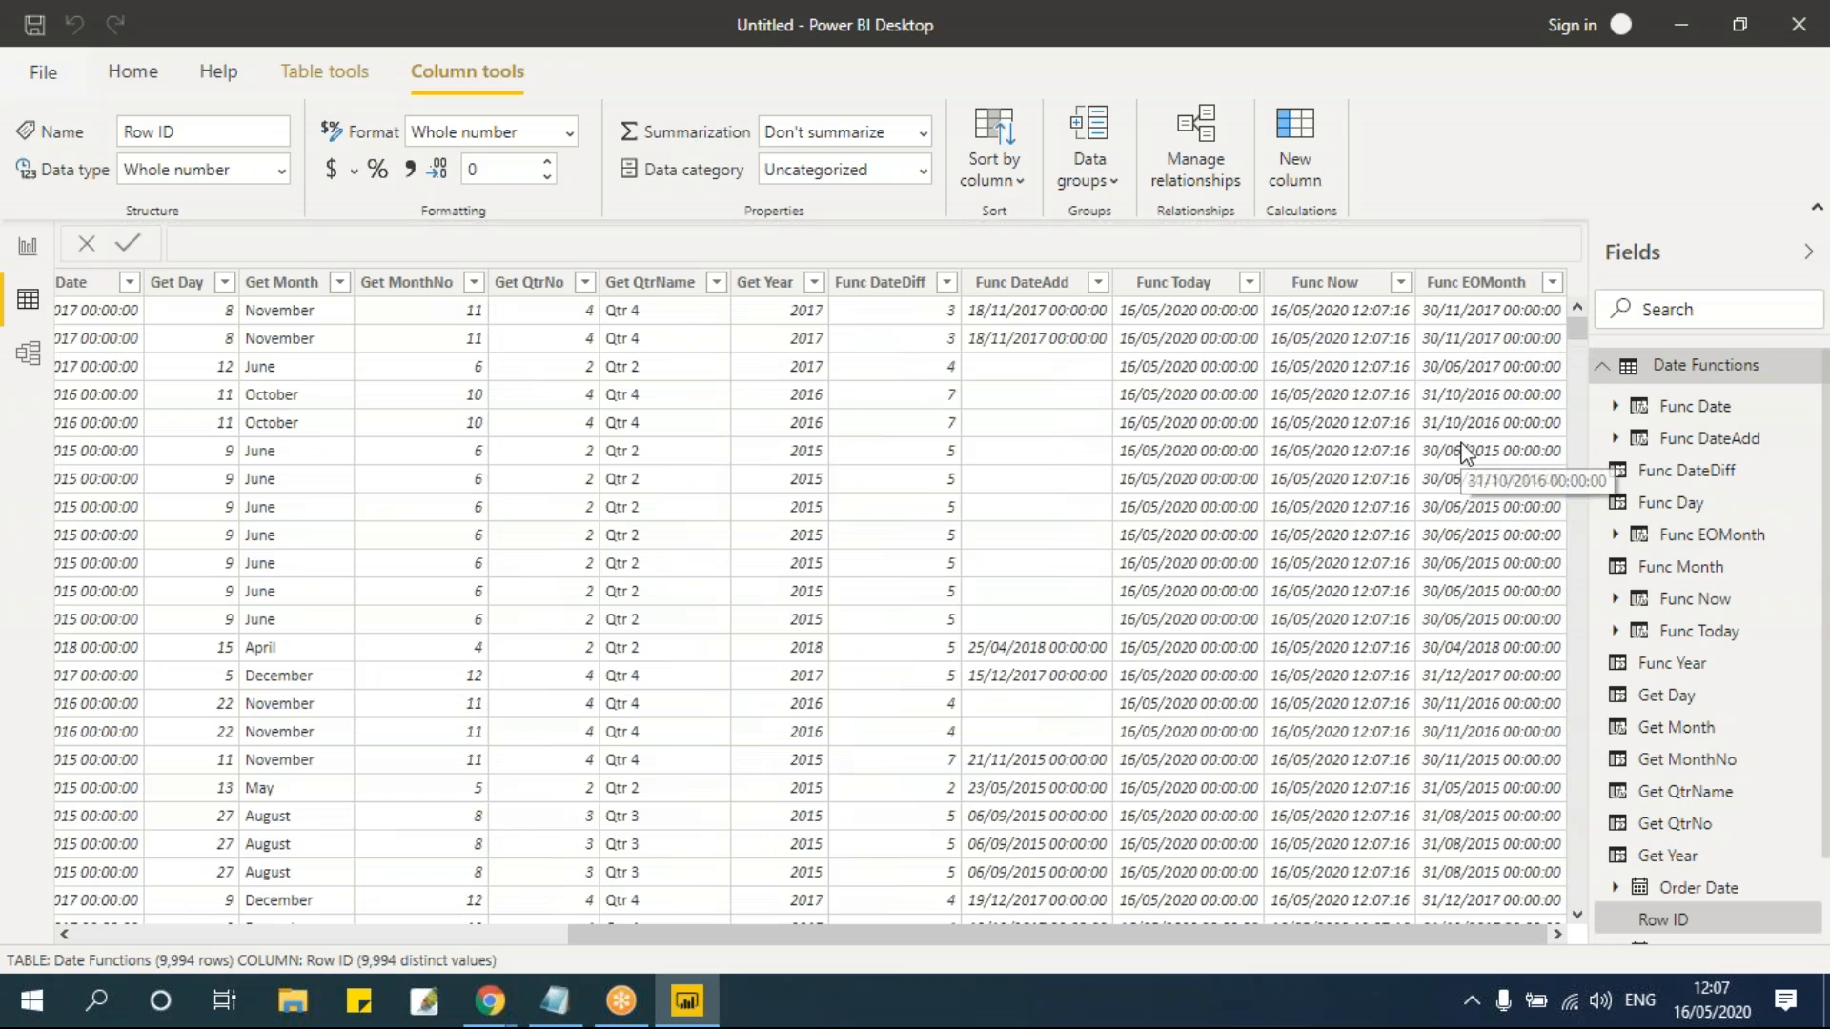
# Step: Add another calculated column to the Date Functions table and name it Func Weekday
pyautogui.click(354, 76)
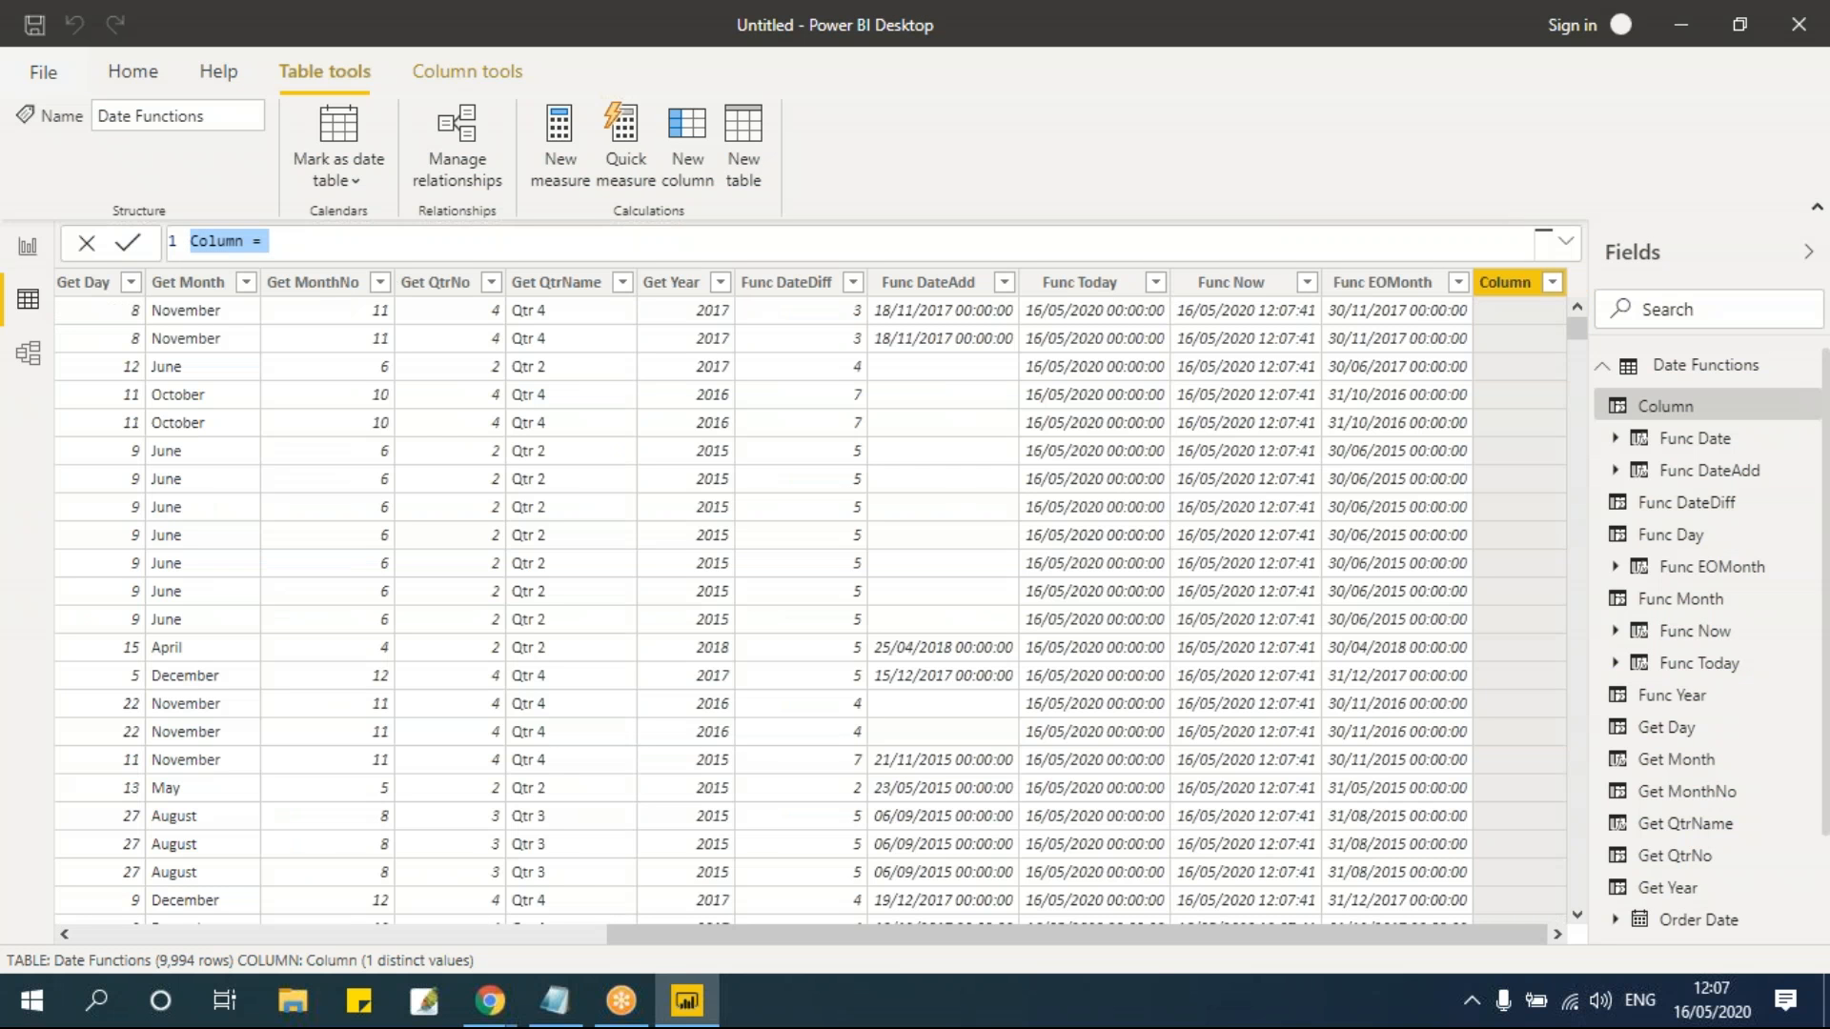
pyautogui.click(269, 250)
pyautogui.click(247, 243)
pyautogui.press('BackSpace')
pyautogui.press('BackSpace')
pyautogui.press('BackSpace')
pyautogui.press('BackSpace')
pyautogui.press('BackSpace')
pyautogui.press('BackSpace')
pyautogui.write('Func')
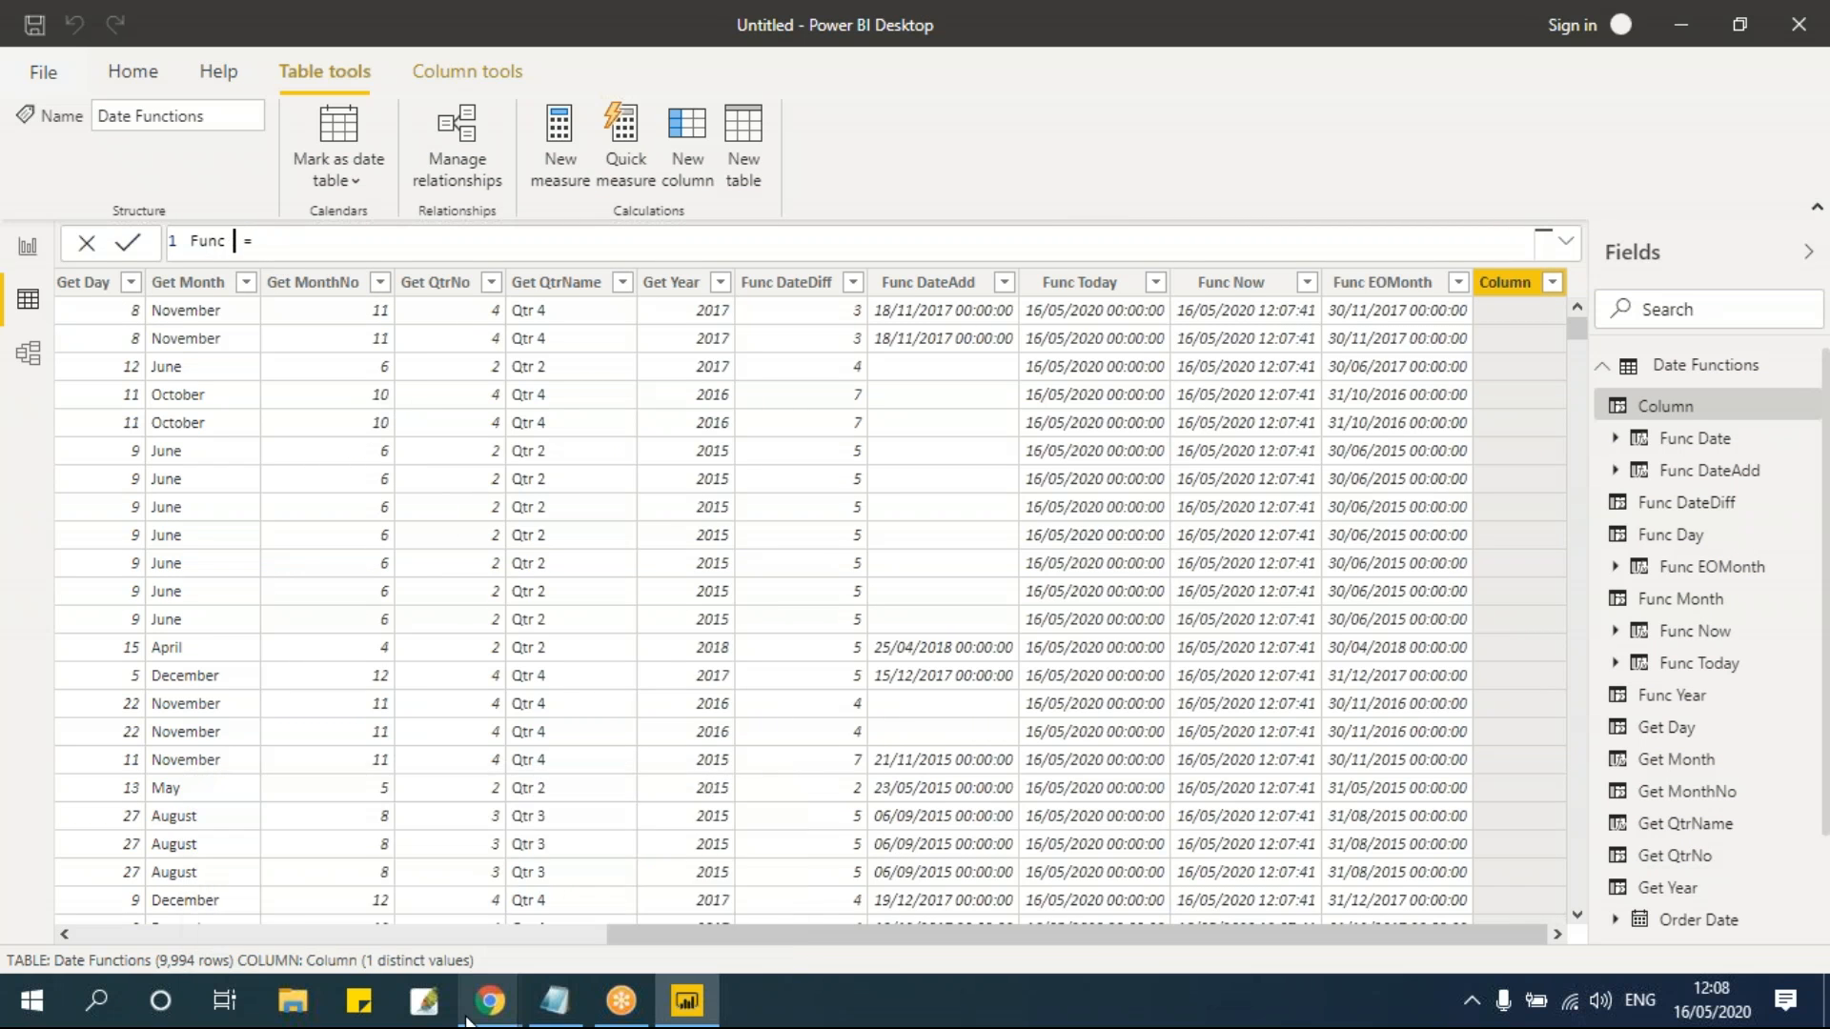
pyautogui.write(' Weekday')
# Step: Define Func Weekday as WEEKDAY('Date Functions'[Order Date]), commit the formula and check the resulting values
pyautogui.press('End')
pyautogui.write('week')
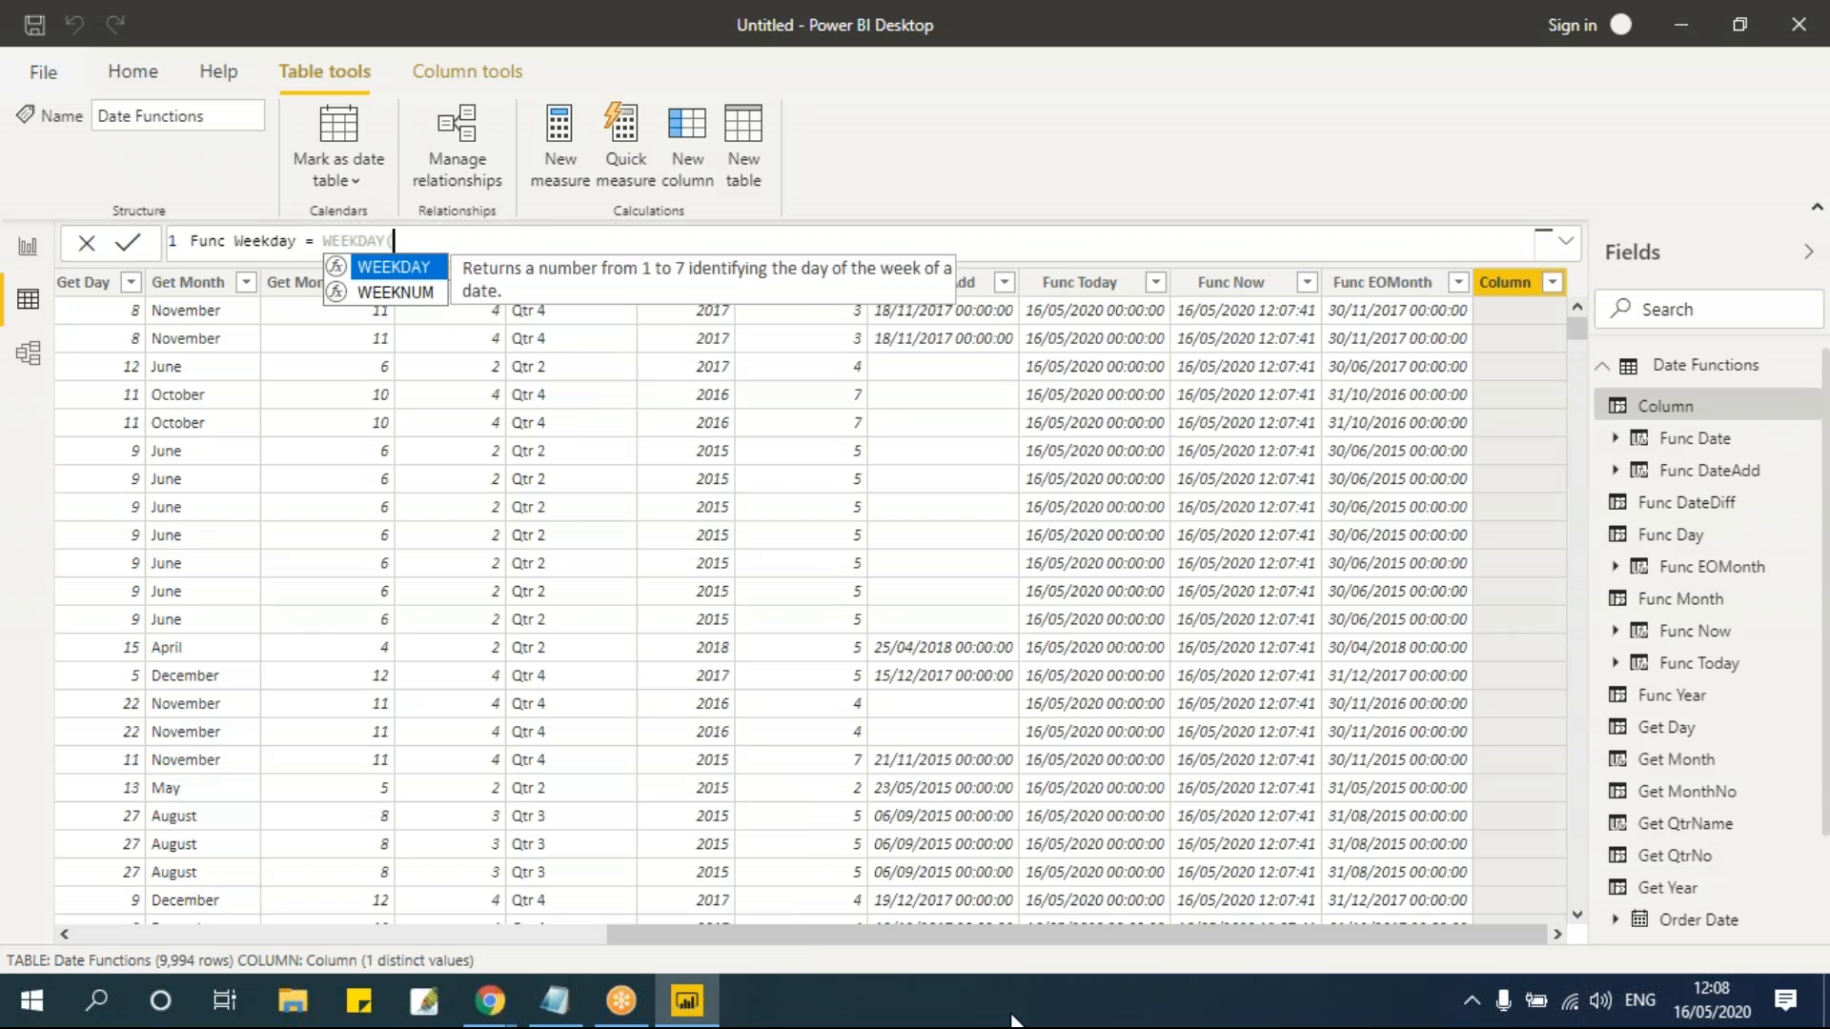
pyautogui.press('Tab')
pyautogui.write('order')
pyautogui.press('Tab')
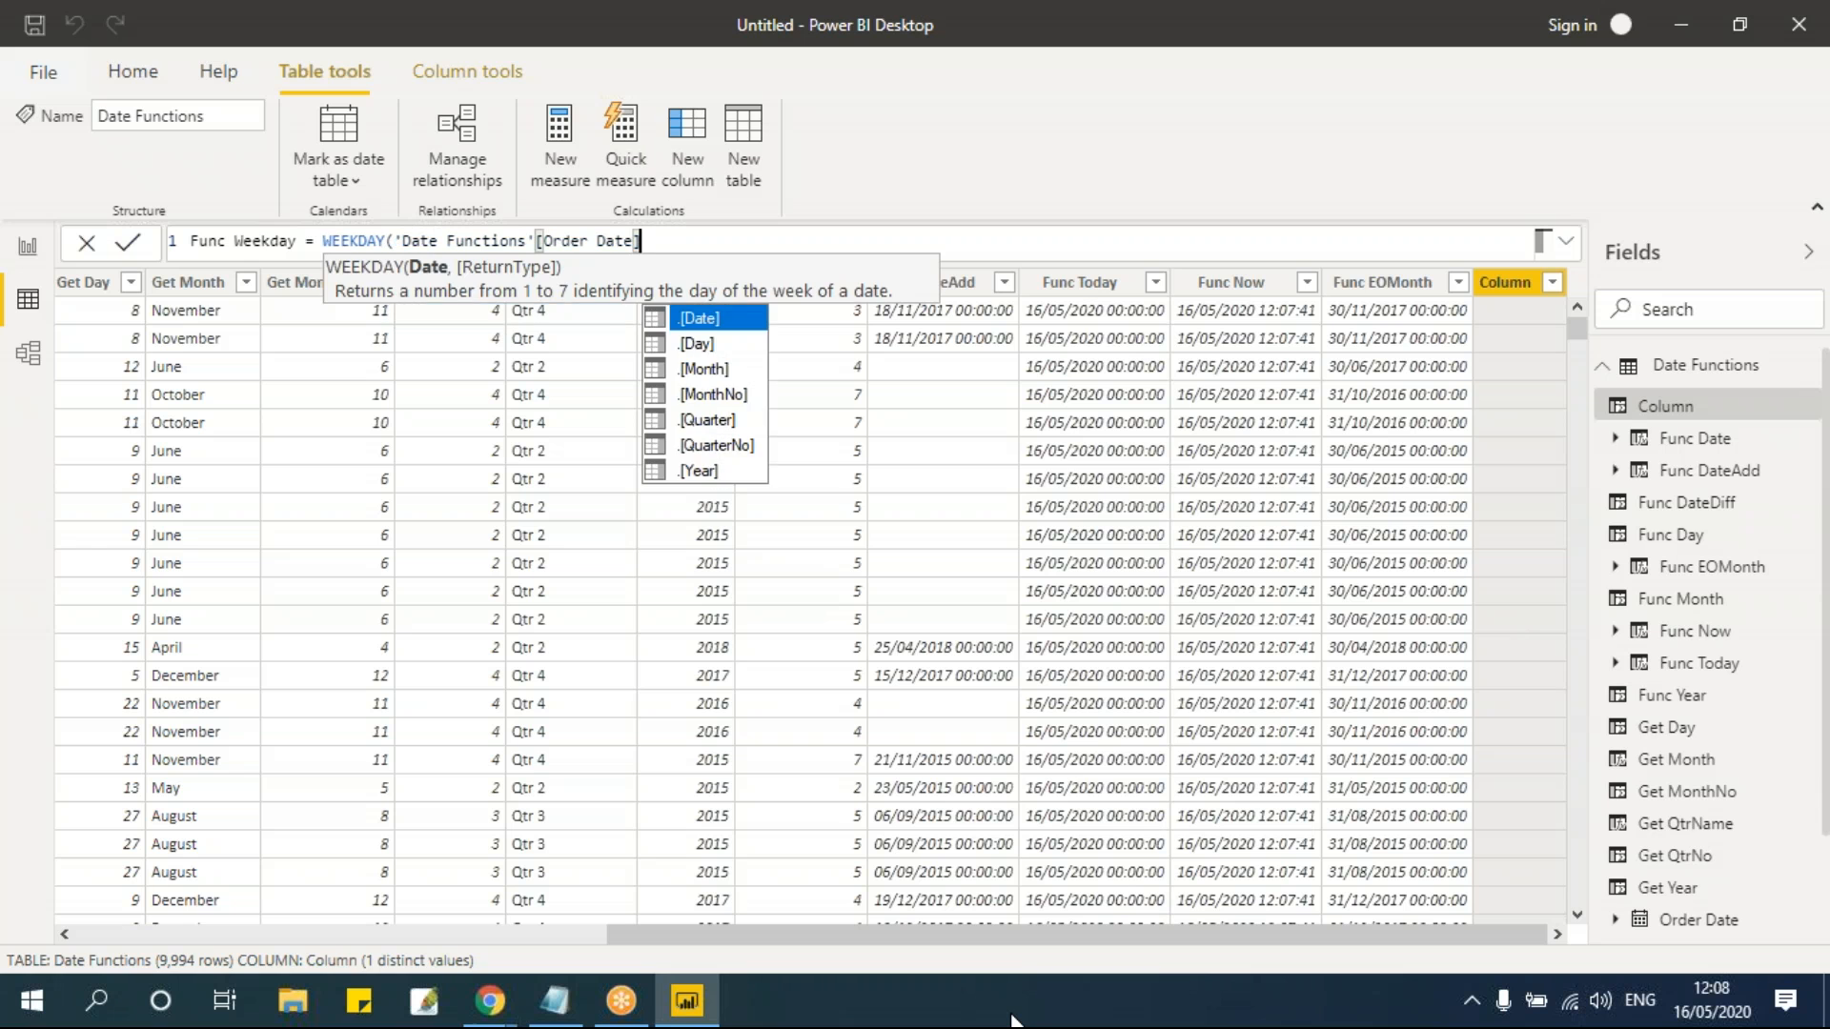
pyautogui.write(')')
pyautogui.press('Return')
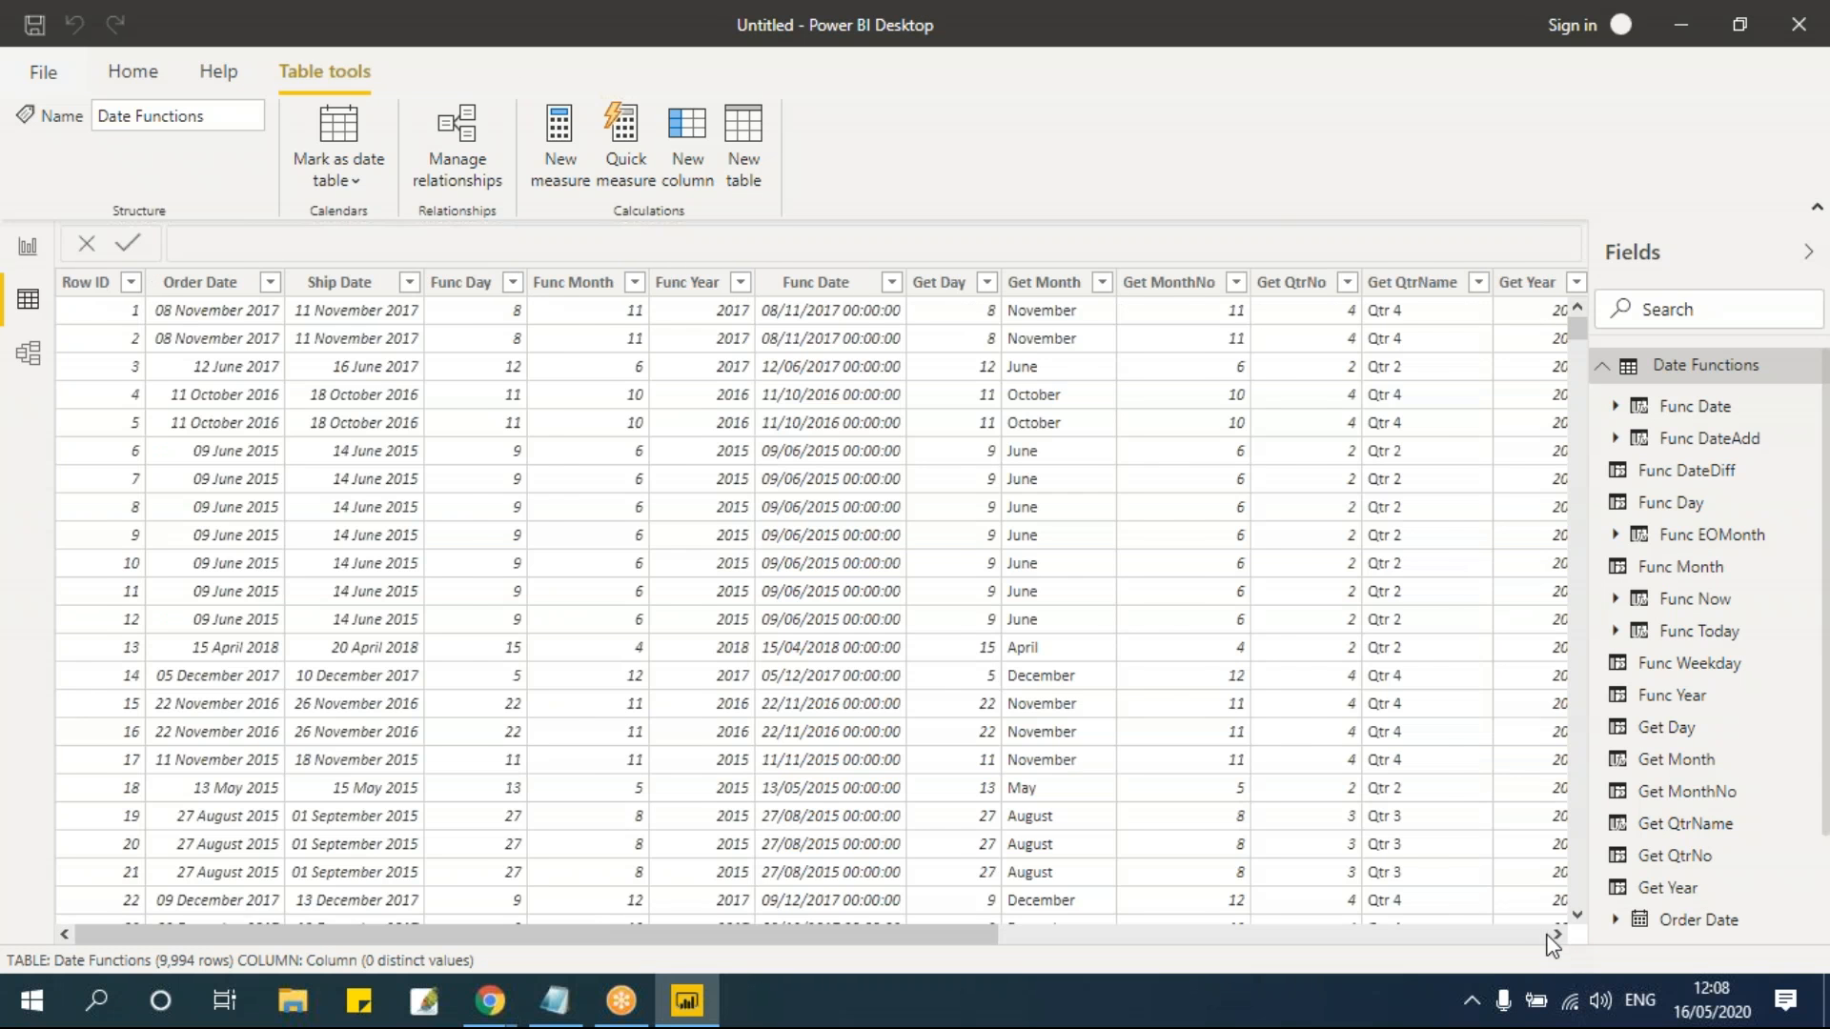
pyautogui.click(1548, 937)
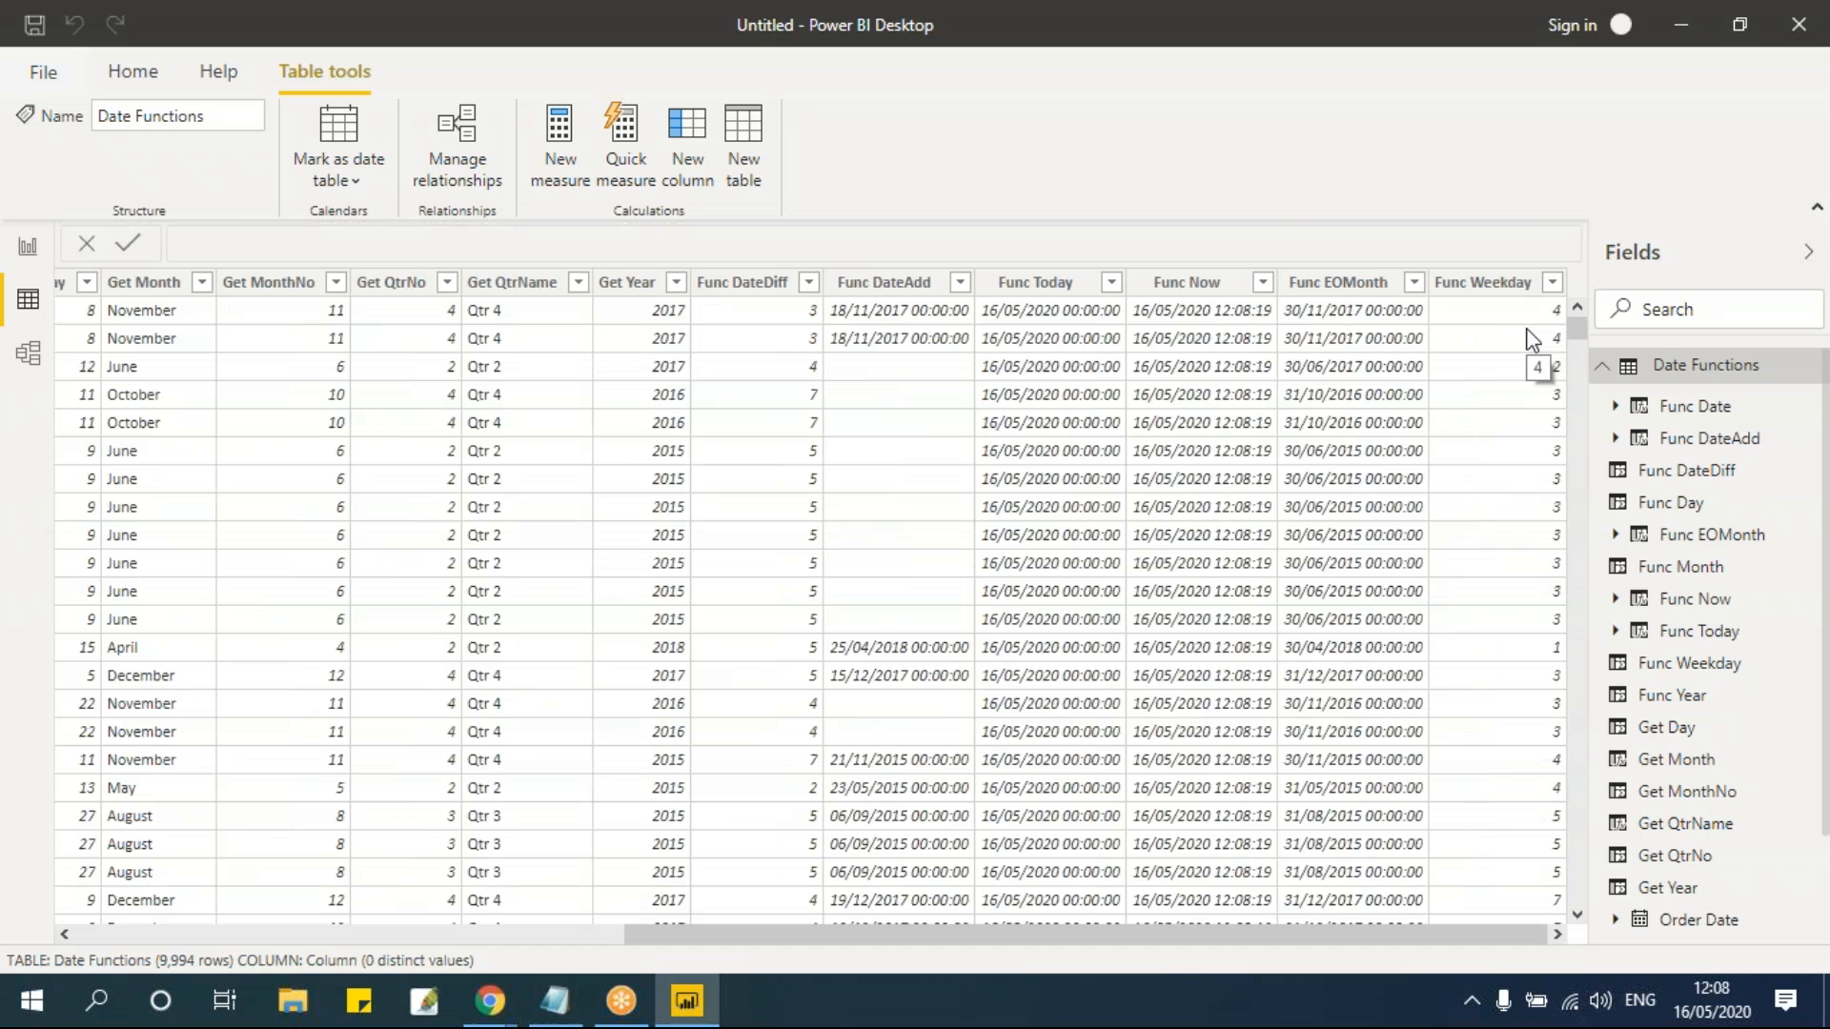
pyautogui.moveTo(1571, 343); pyautogui.dragTo(1571, 305)
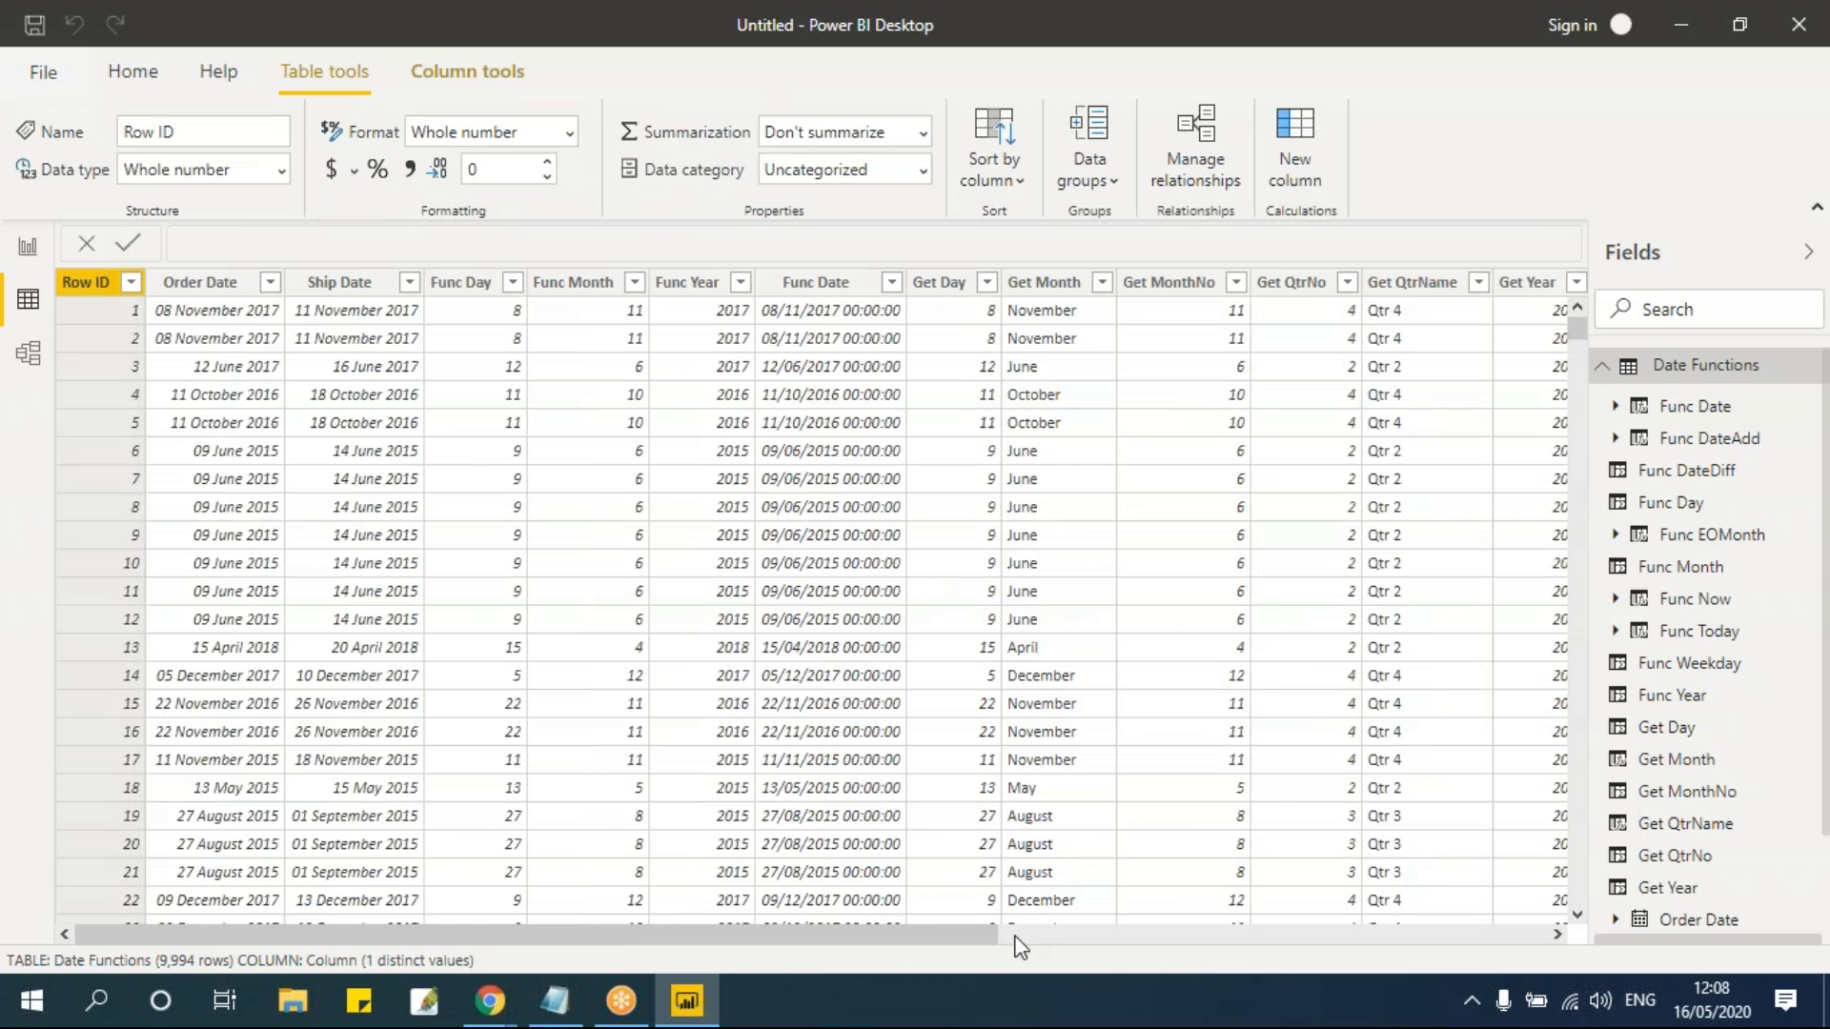
# Step: Add a further calculated column to the Date Functions table and name it Func WeekNum
pyautogui.click(1521, 936)
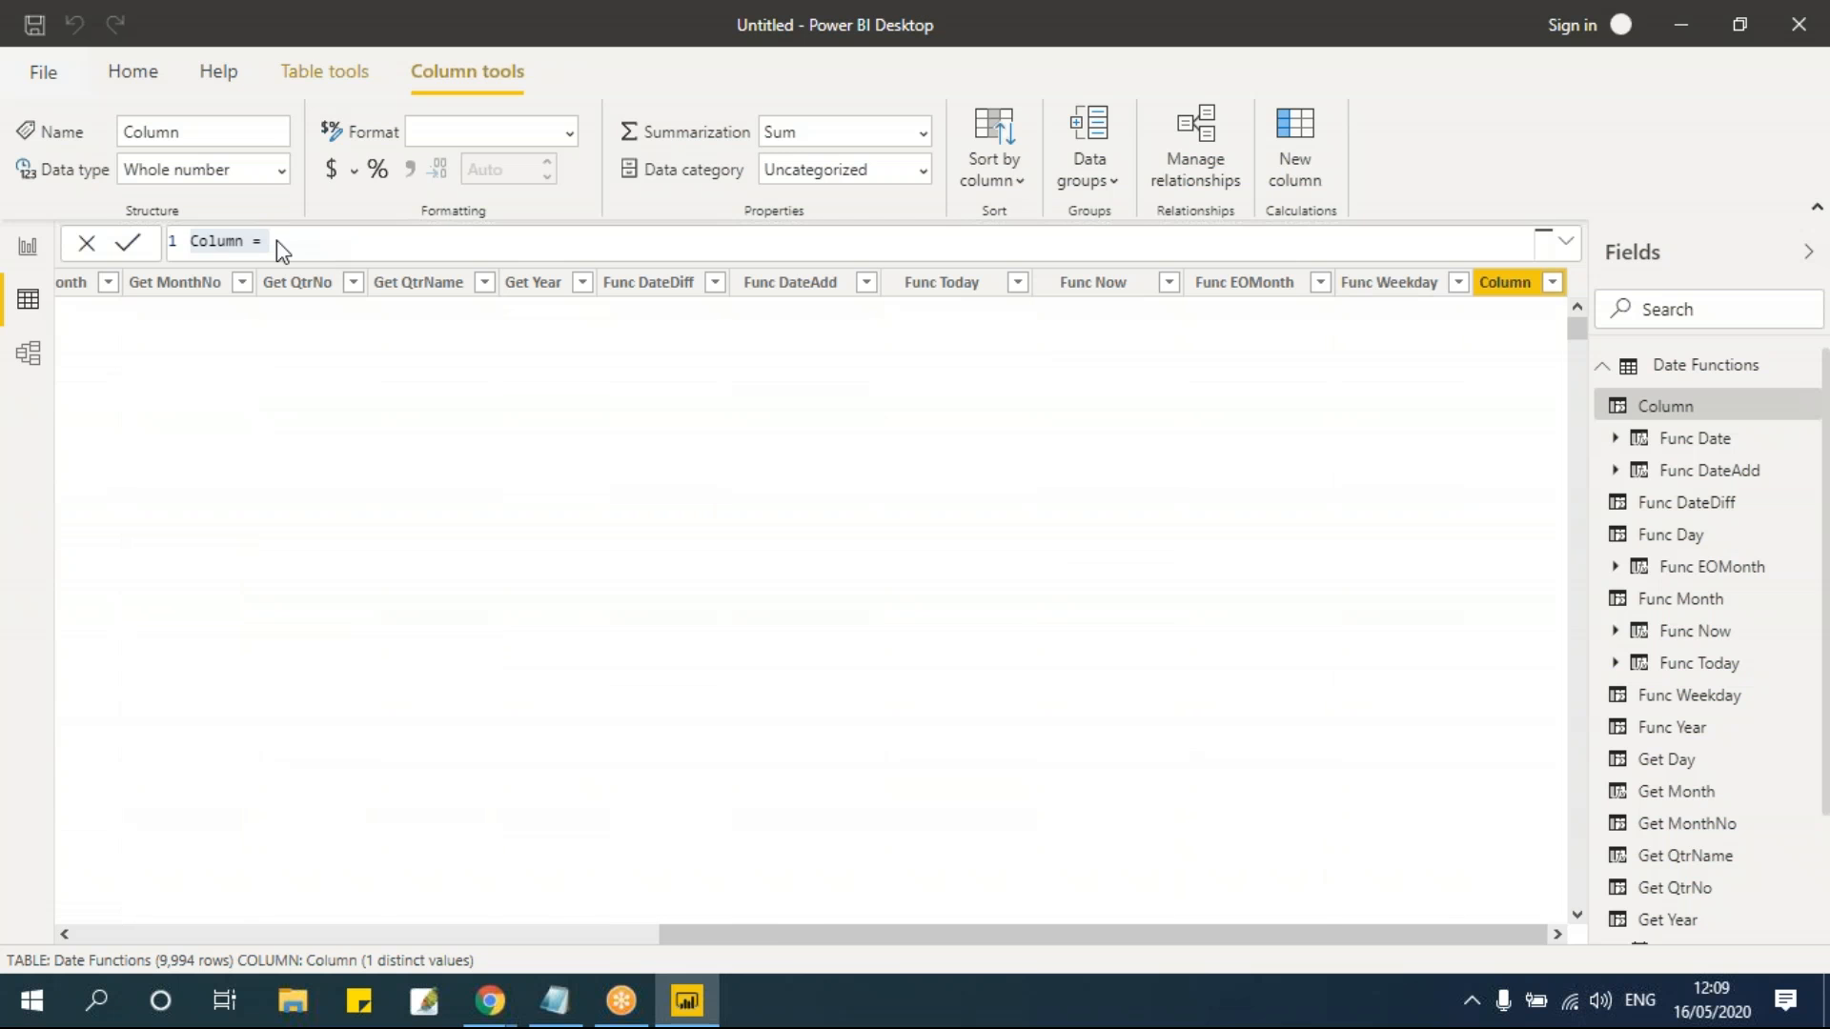
pyautogui.press('BackSpace')
pyautogui.press('BackSpace')
pyautogui.press('BackSpace')
pyautogui.press('BackSpace')
pyautogui.press('BackSpace')
pyautogui.press('BackSpace')
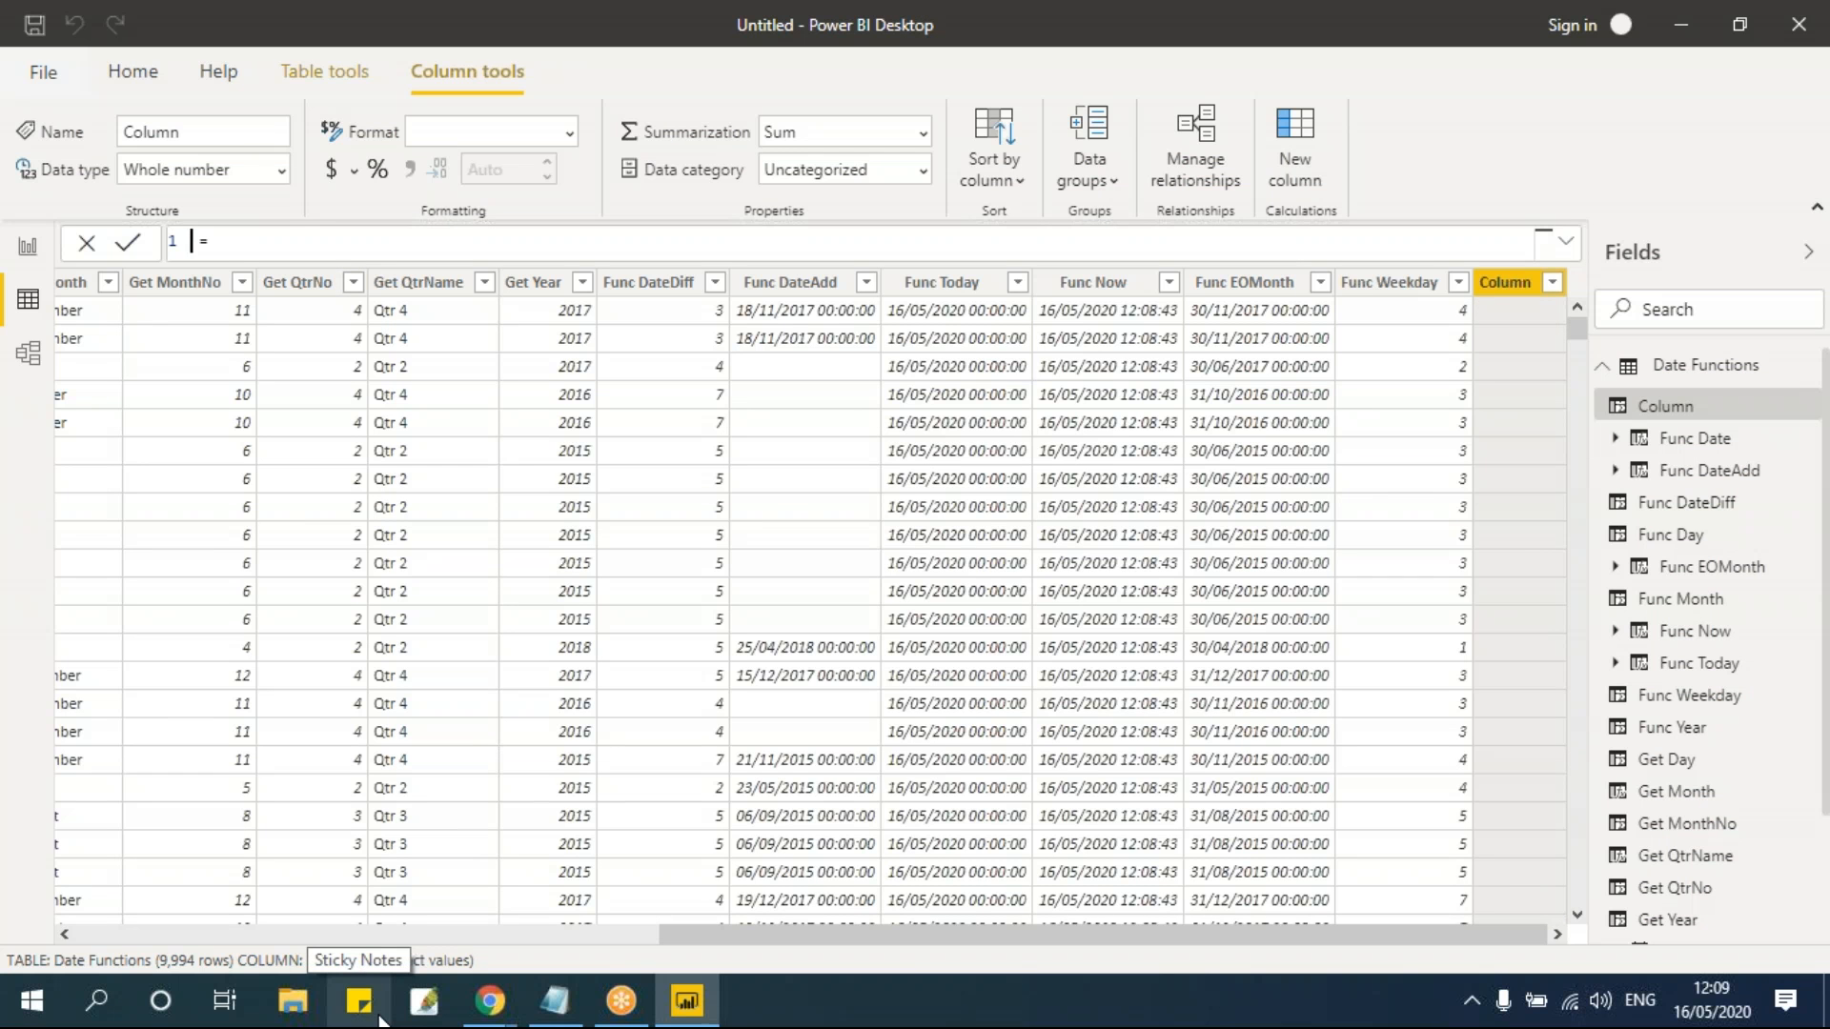
pyautogui.write('Func WeekNum')
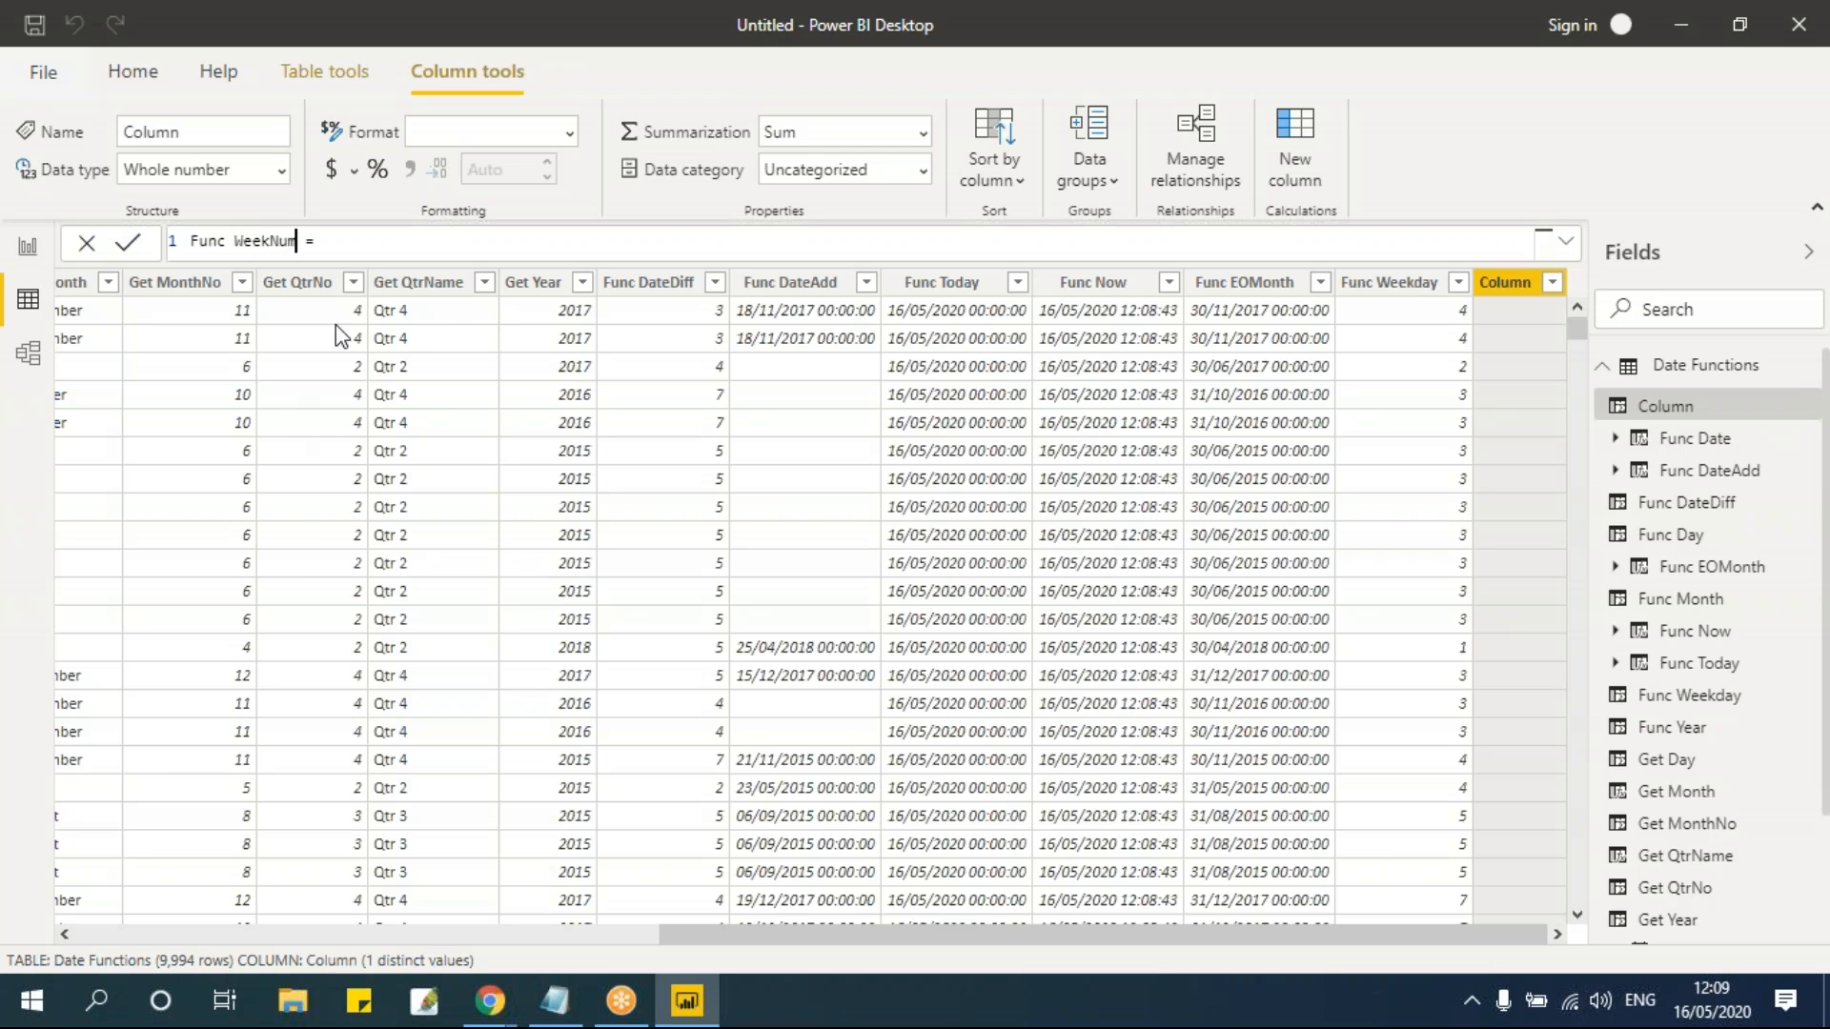
# Step: Define Func WeekNum as WEEKNUM('Date Functions'[Order Date]) without a return type, commit it and check the new column
pyautogui.click(376, 244)
pyautogui.write('weeknum')
pyautogui.press('Tab')
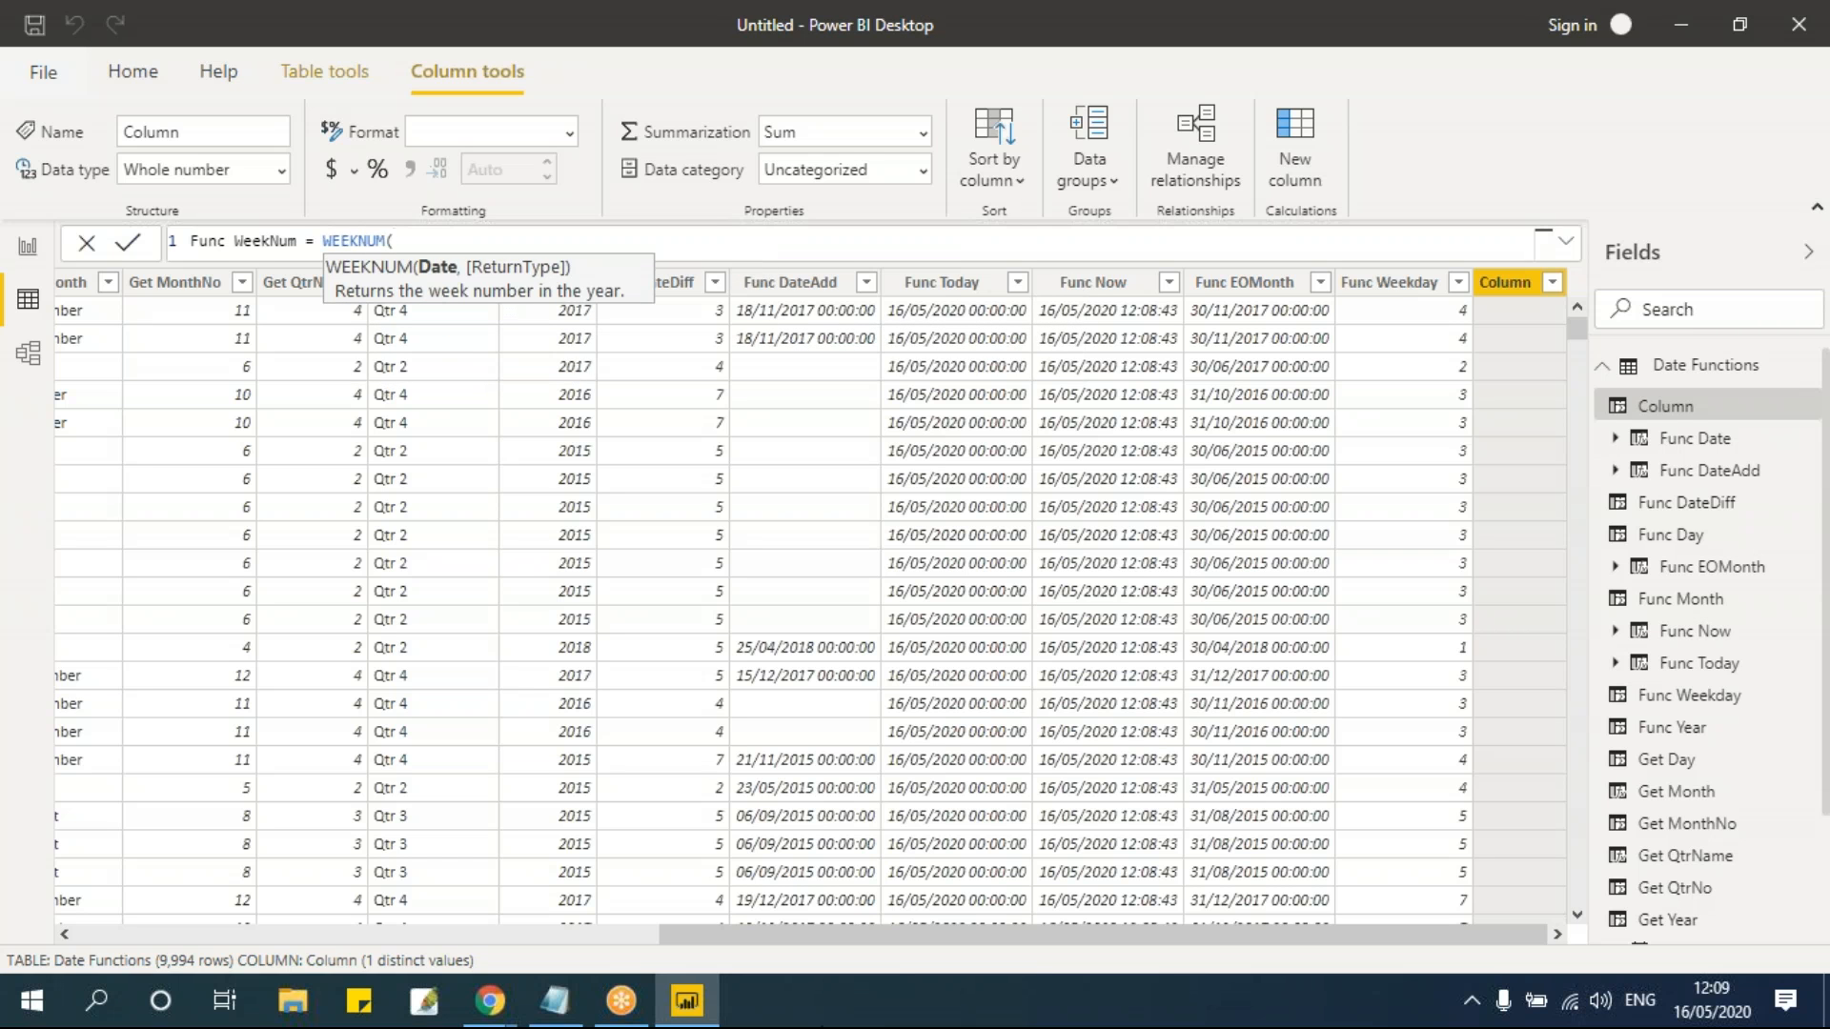
pyautogui.write("'Date Functions'[Order Date]")
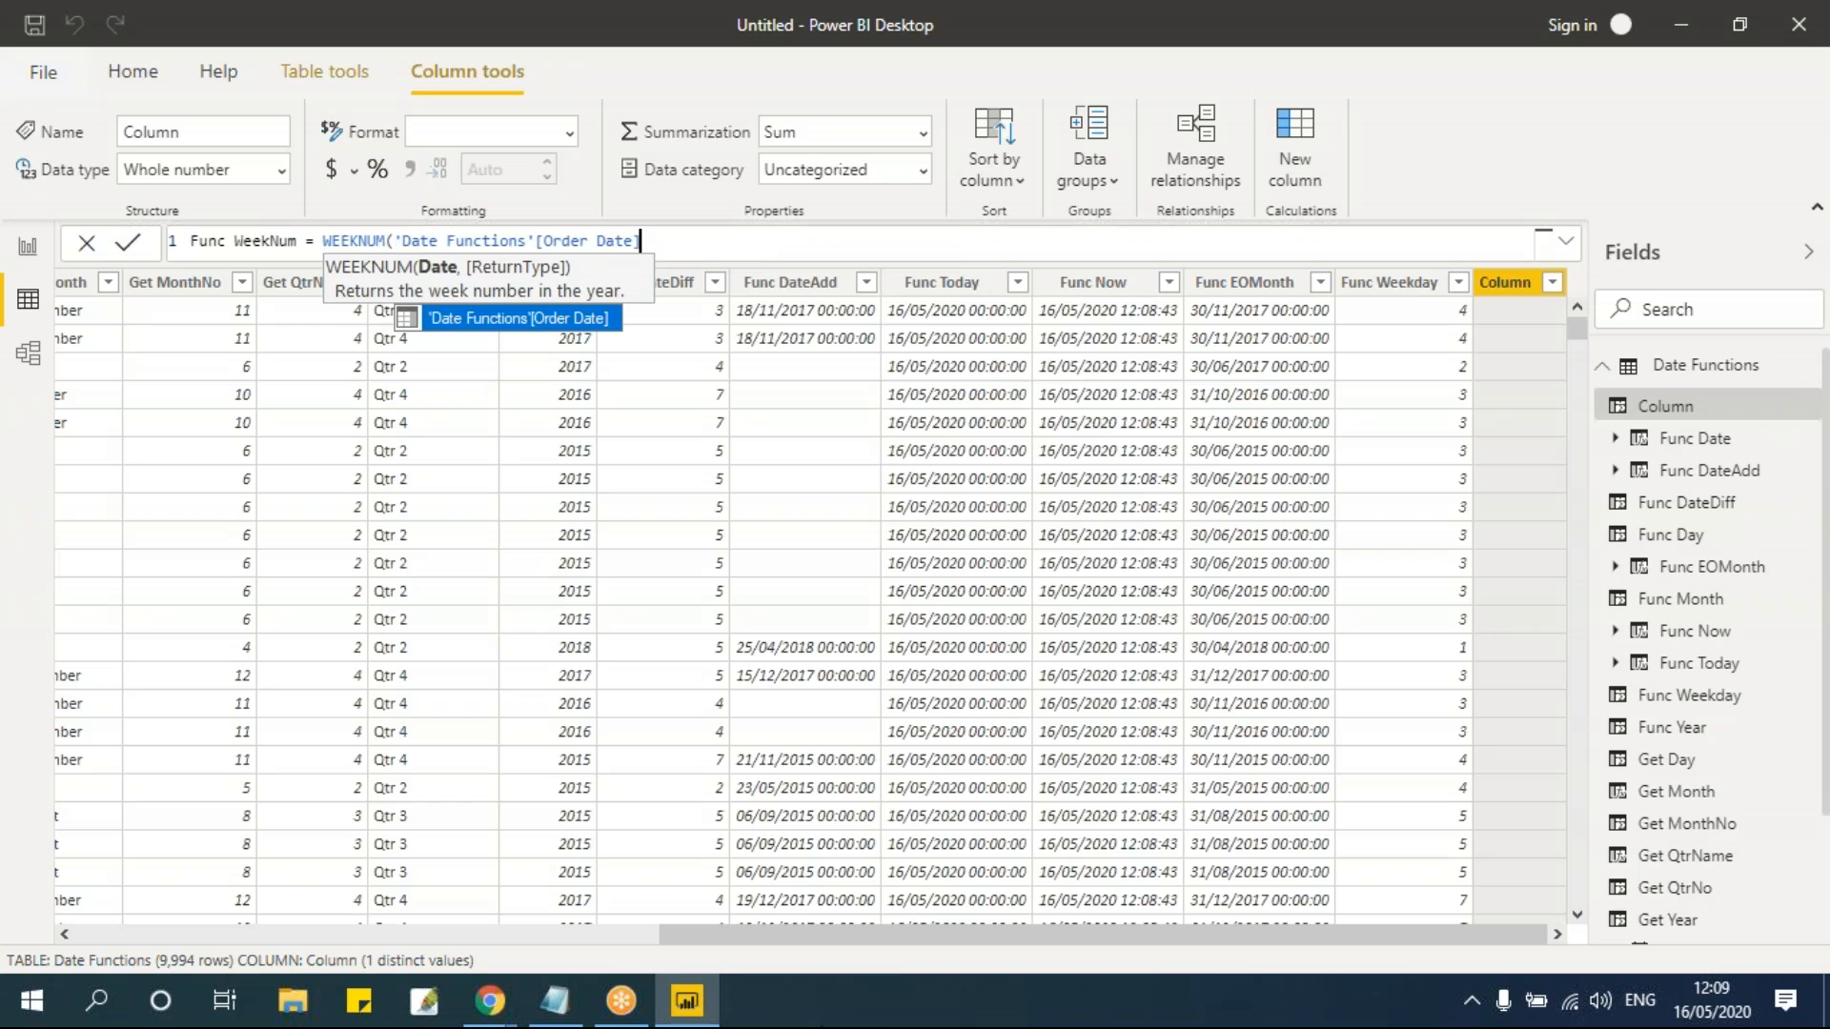
pyautogui.write(',')
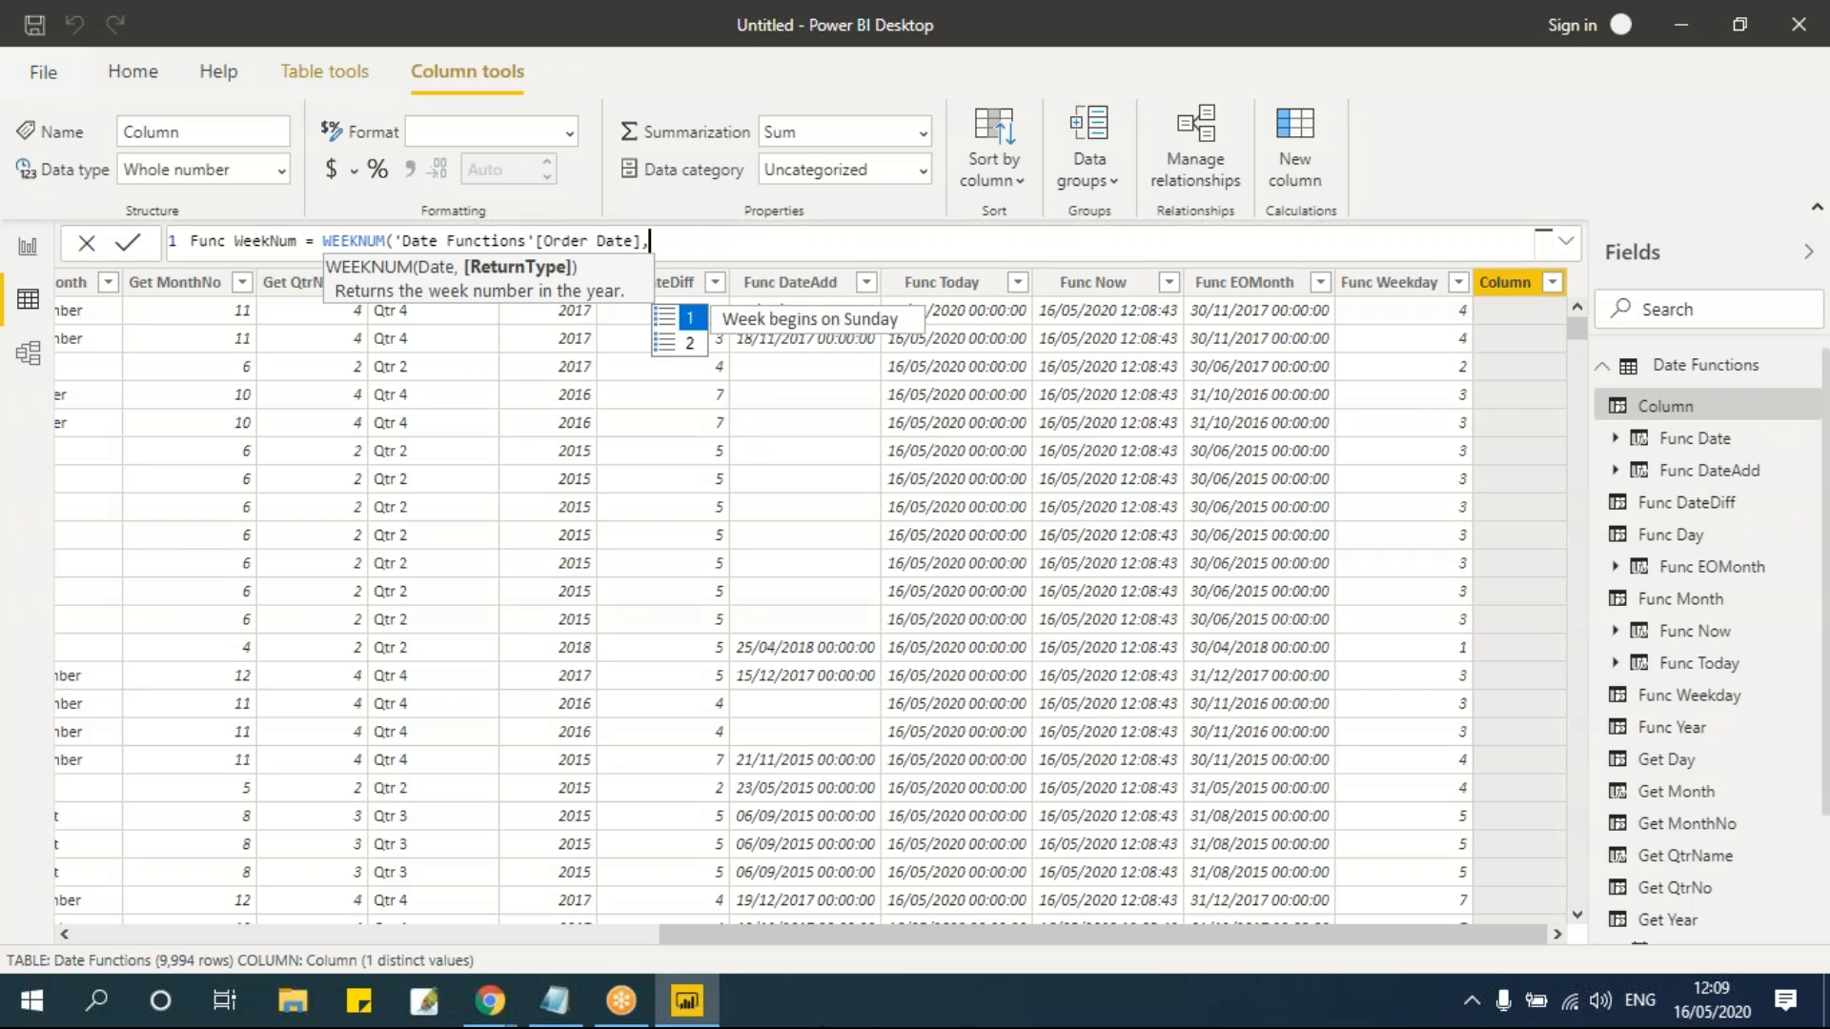
pyautogui.press('Down')
pyautogui.press('Up')
pyautogui.press('Down')
pyautogui.press('BackSpace')
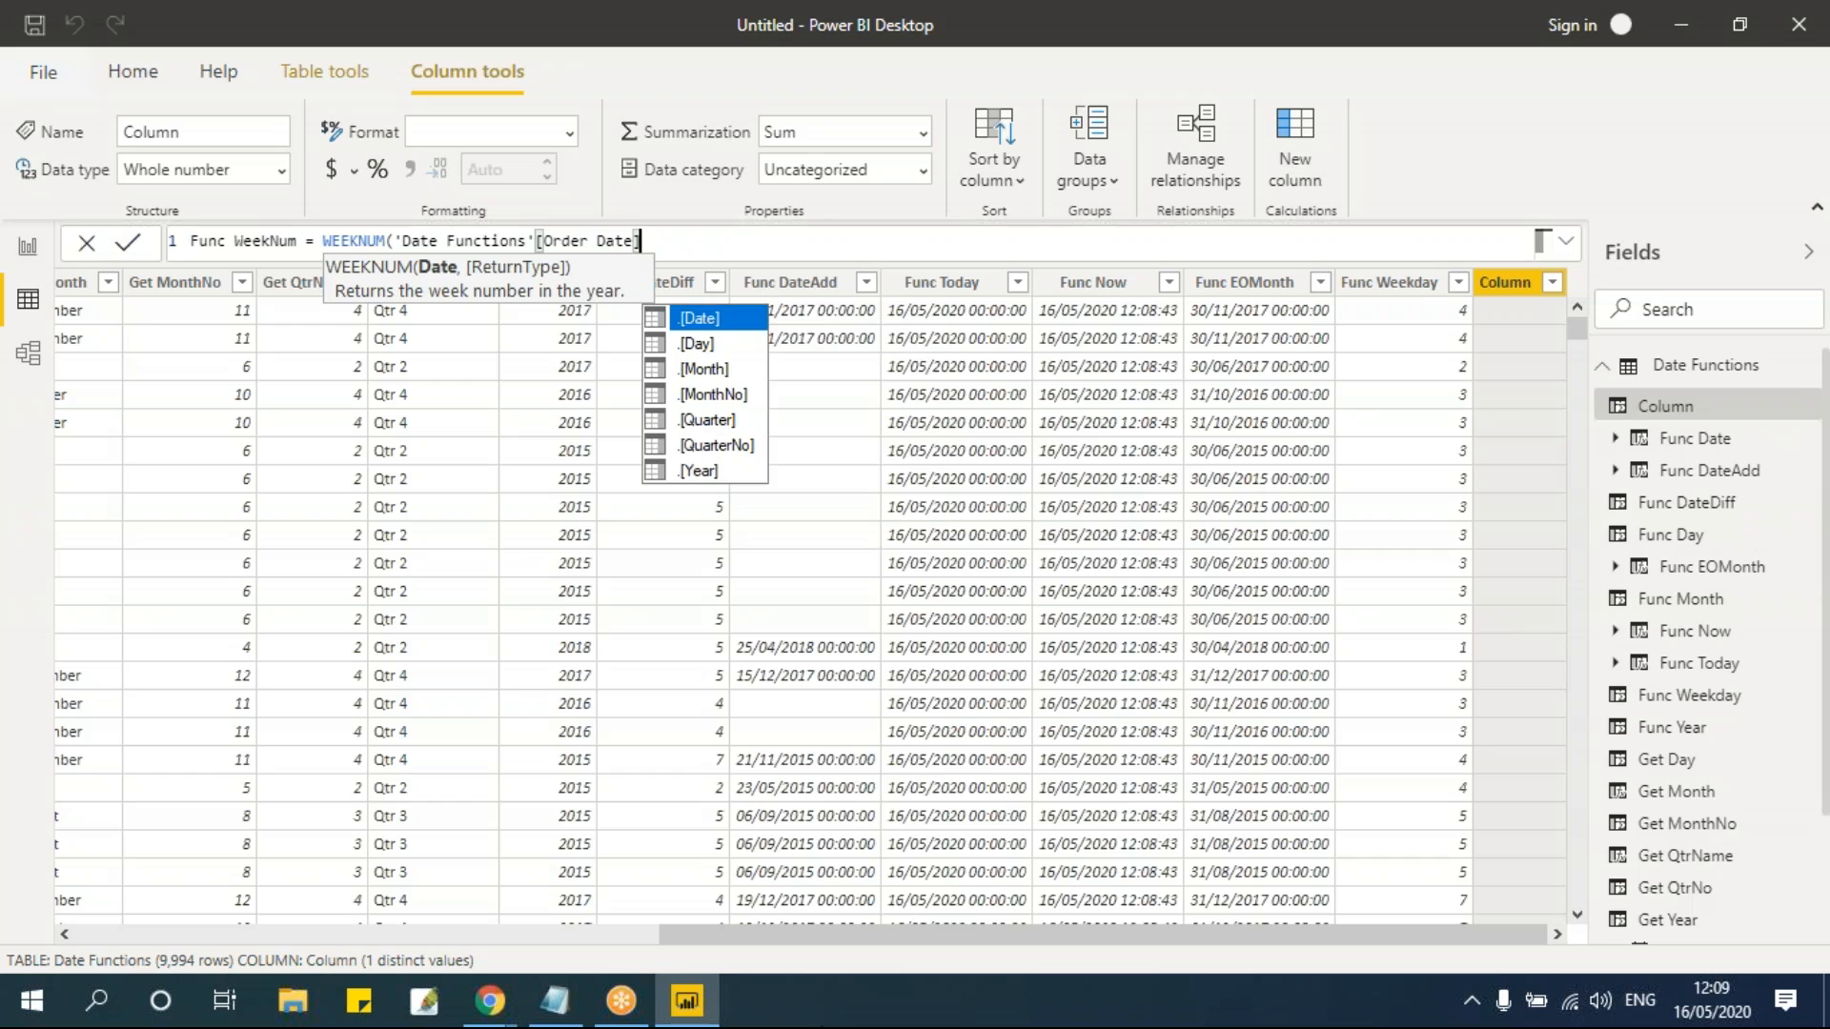
pyautogui.press('Escape')
pyautogui.write(')')
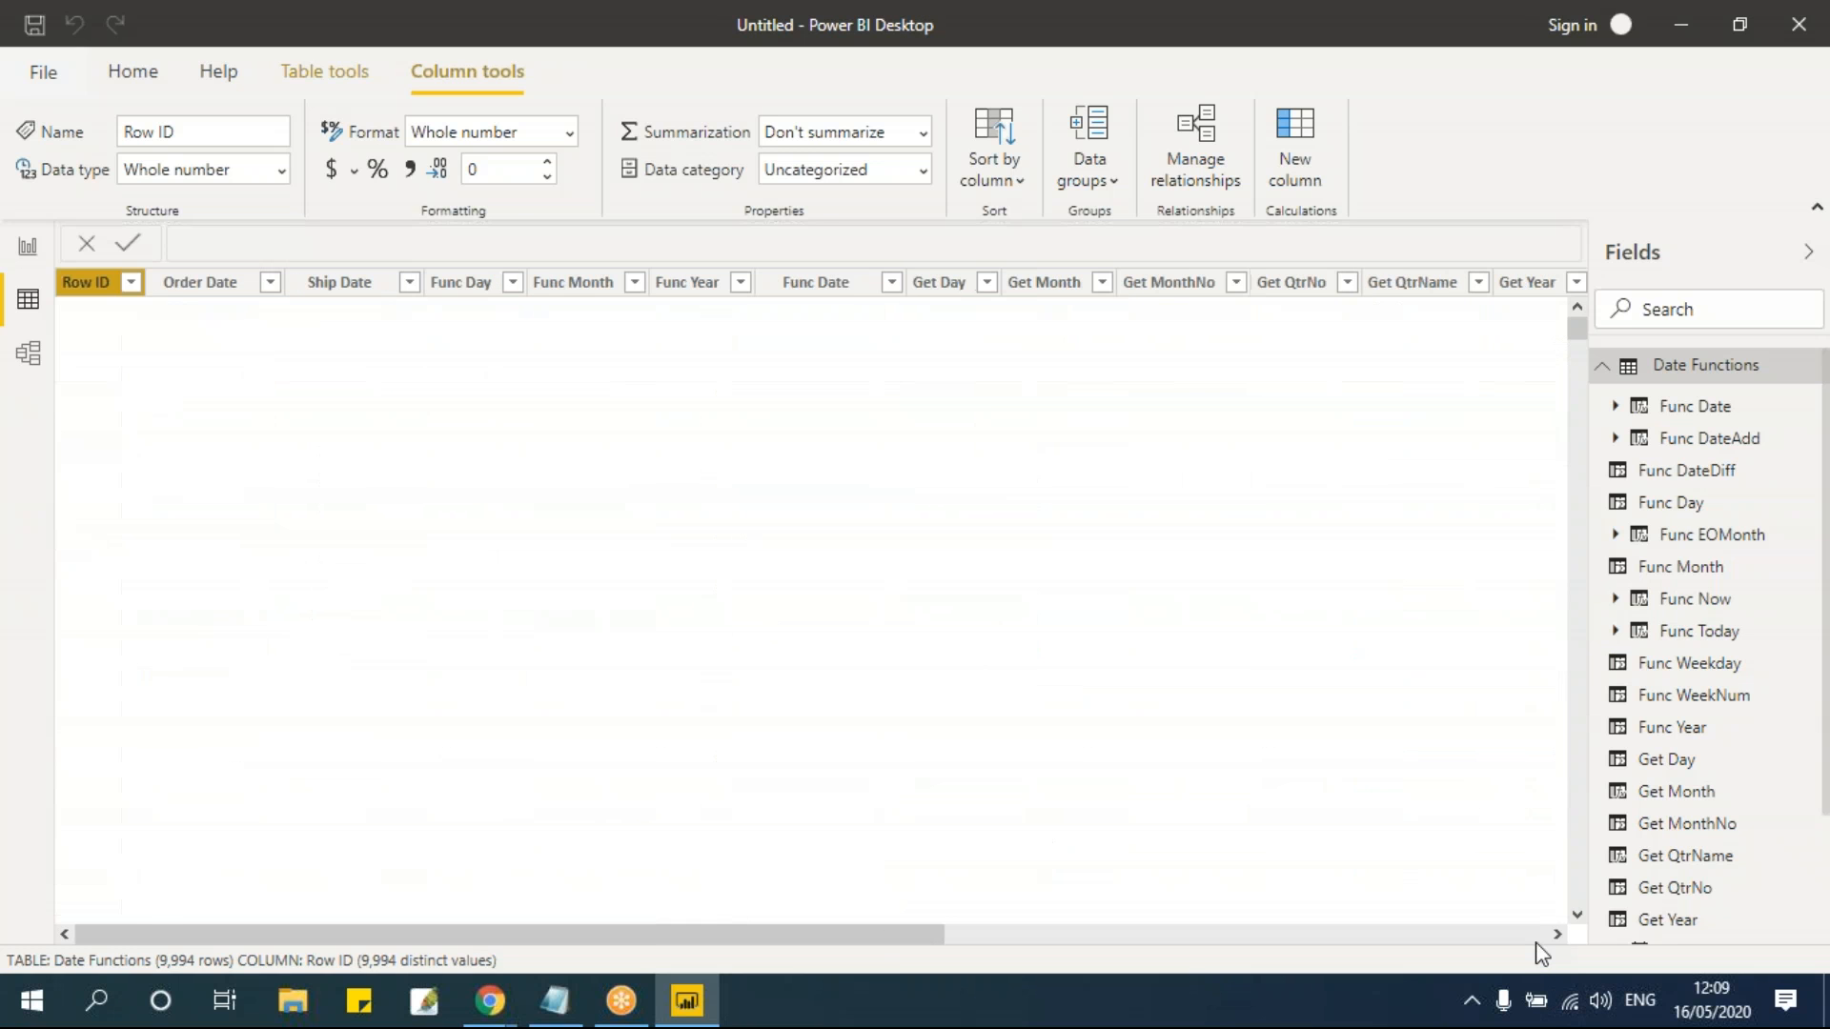
pyautogui.moveTo(894, 934); pyautogui.dragTo(1563, 942)
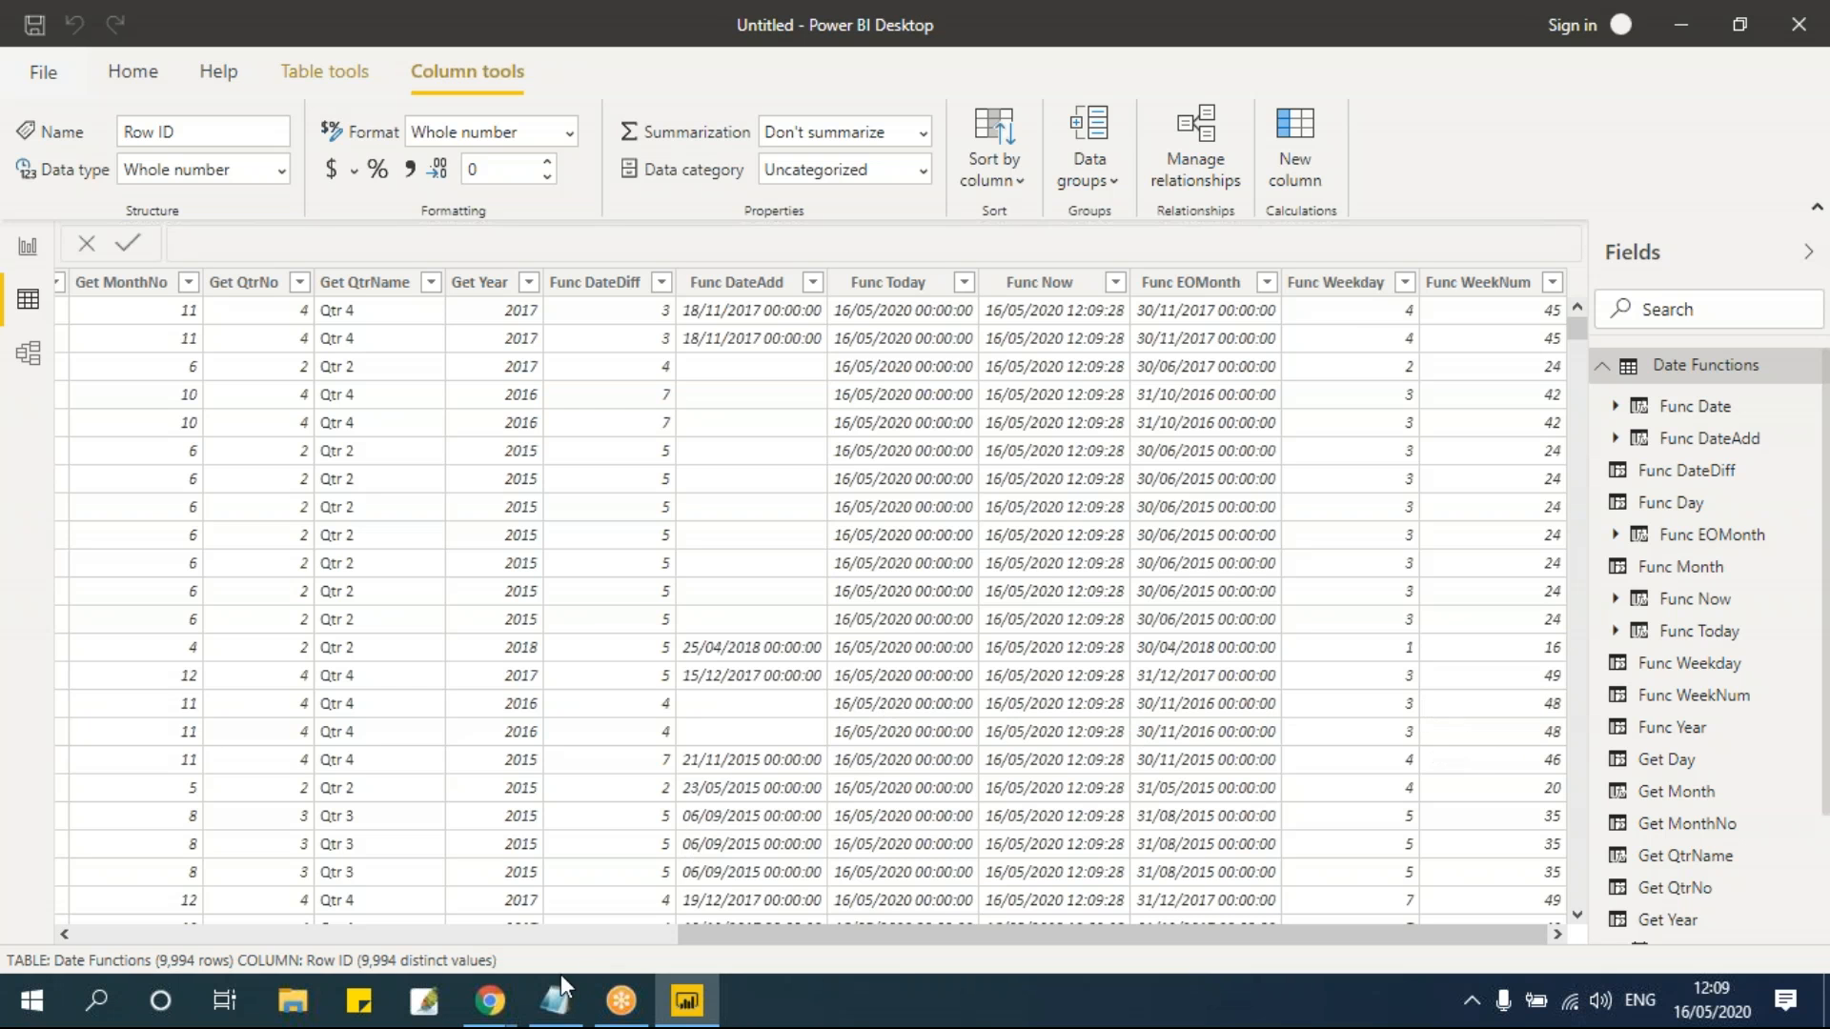
# Step: Switch to the DAX Functions notes in Notepad and review the formulas from Date Functions on to the Number Functions section
pyautogui.hotkey('alt', 'Tab')
pyautogui.scroll(10, 400, 240)
pyautogui.click(408, 290)
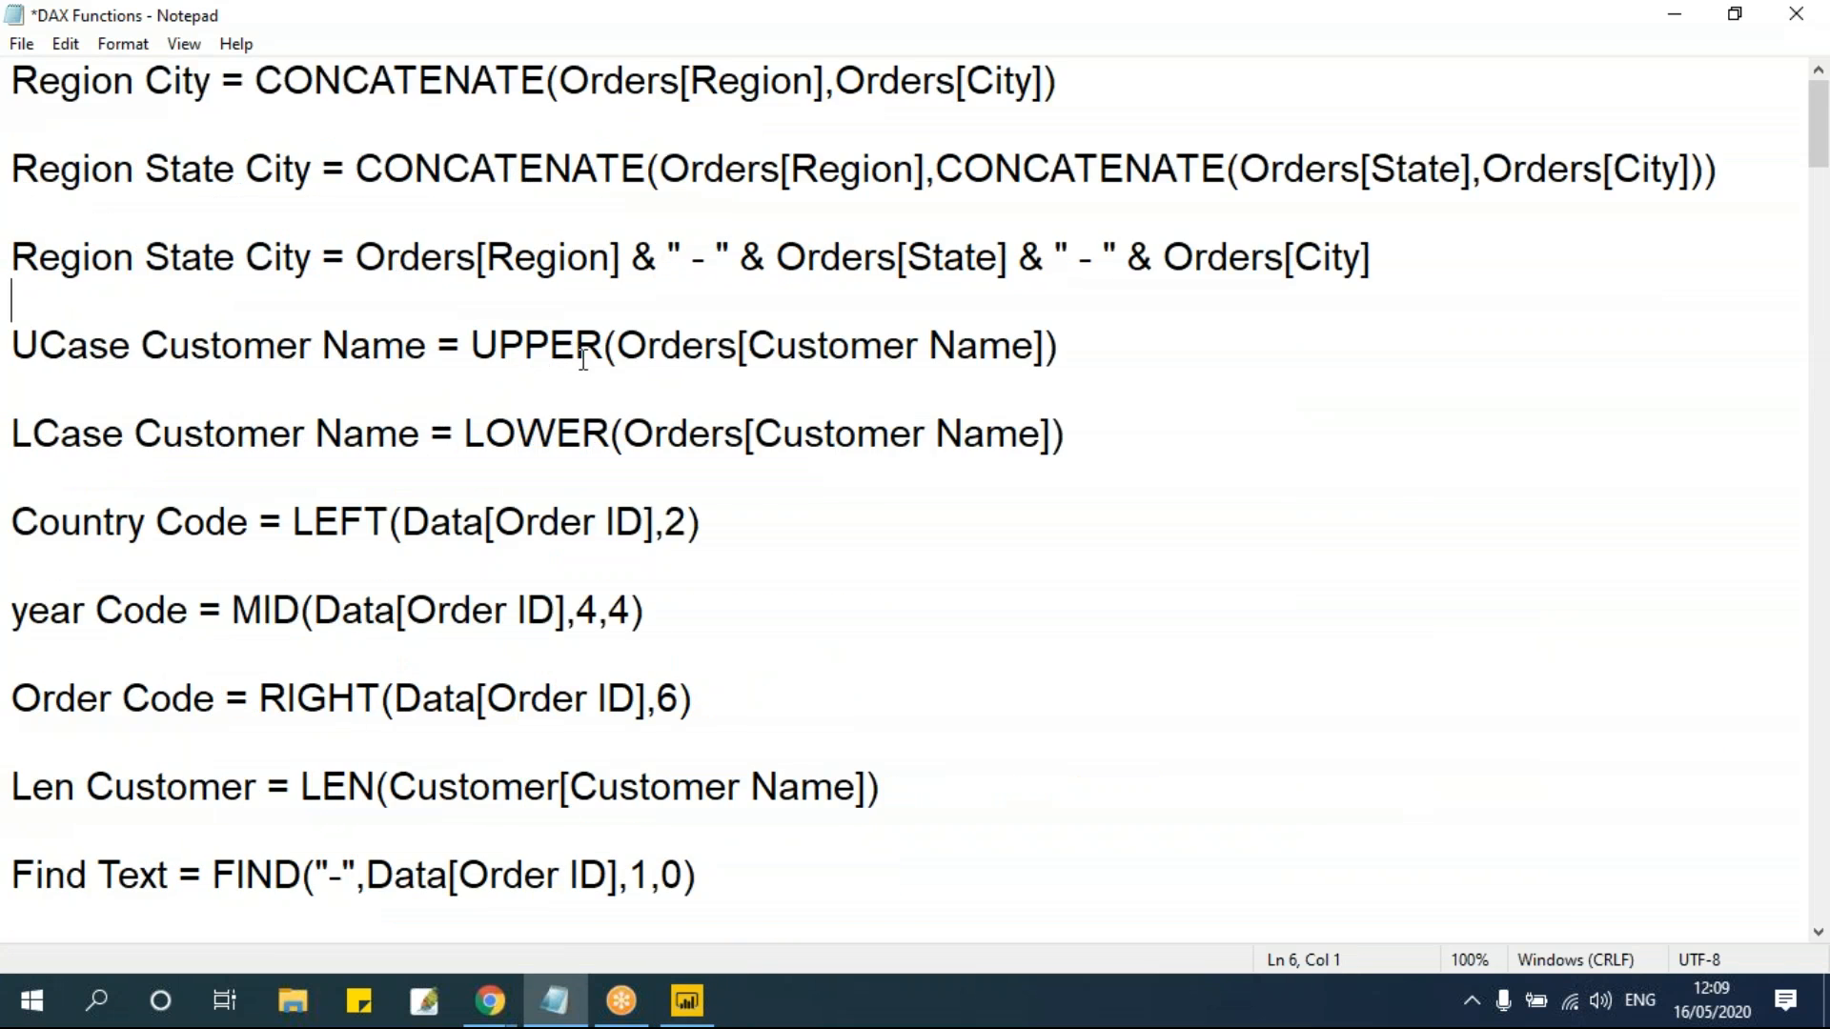
pyautogui.scroll(-14, 583, 361)
pyautogui.scroll(2, 583, 361)
pyautogui.scroll(1, 584, 361)
pyautogui.click(431, 379)
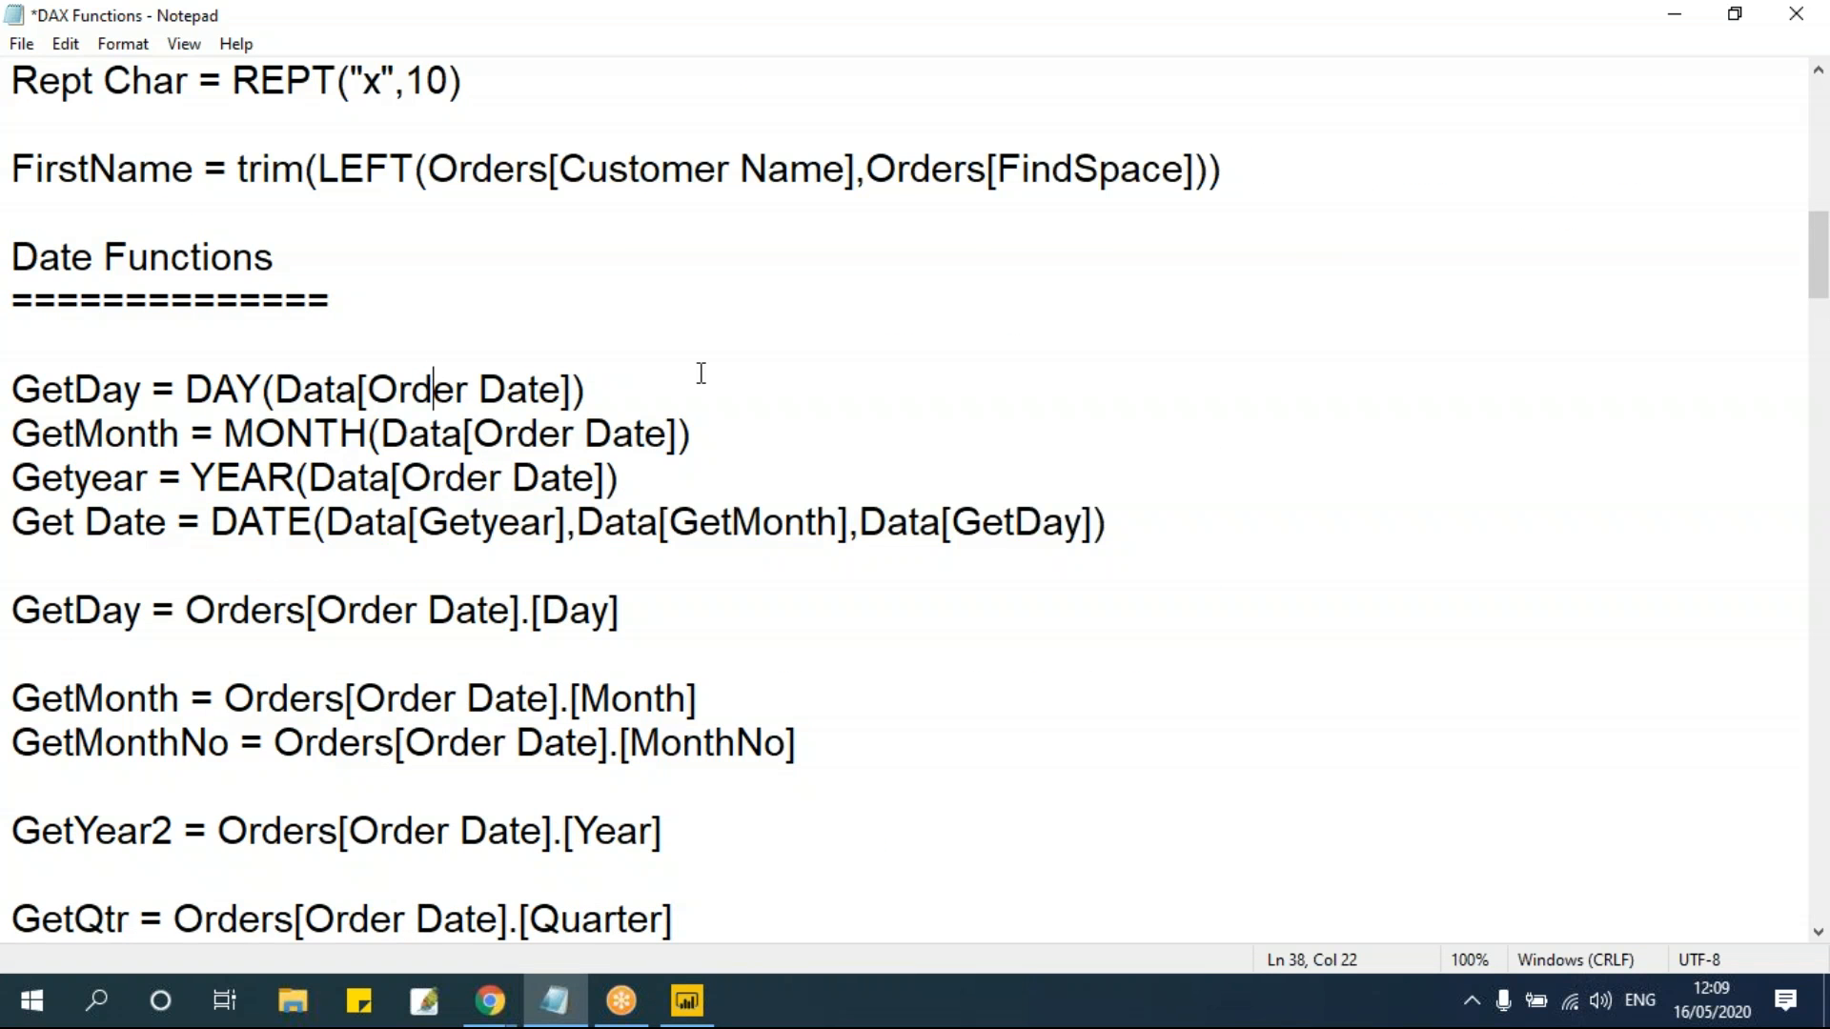
pyautogui.scroll(-5, 701, 371)
pyautogui.scroll(-4, 701, 373)
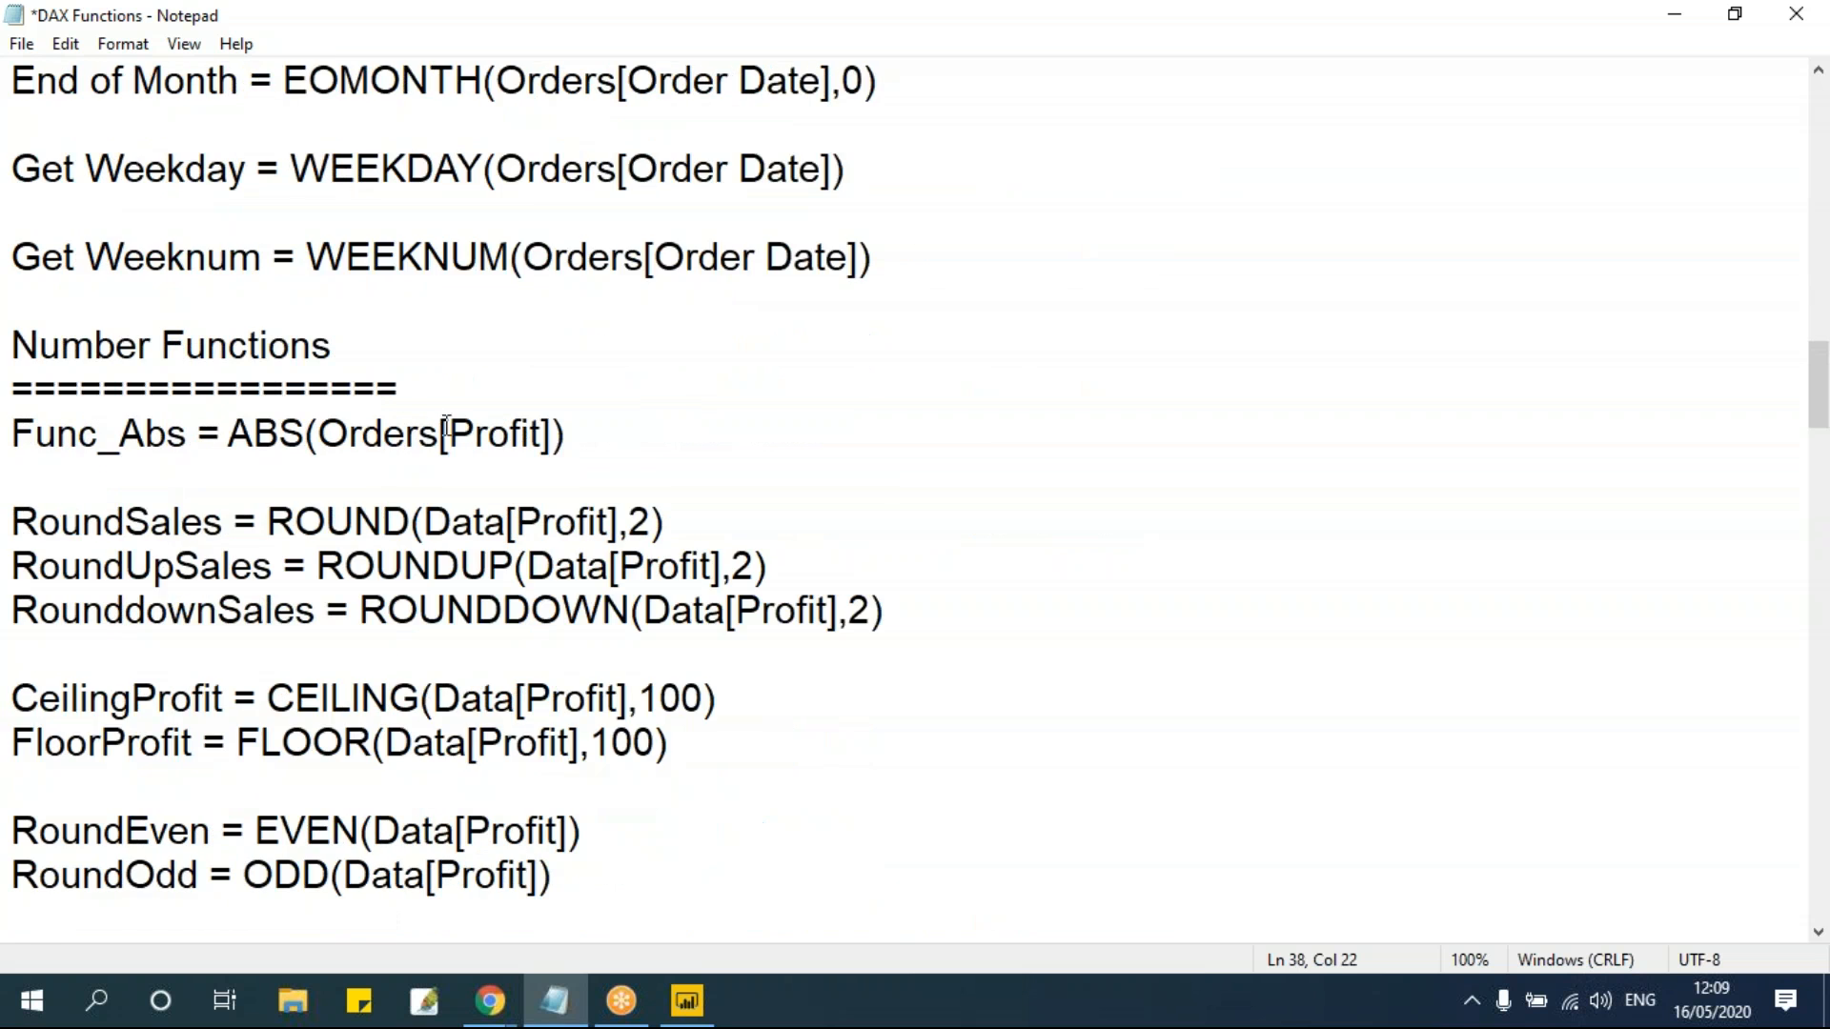
pyautogui.scroll(-4, 691, 420)
pyautogui.scroll(-1, 693, 426)
pyautogui.scroll(1, 693, 426)
pyautogui.scroll(2, 526, 435)
pyautogui.click(469, 444)
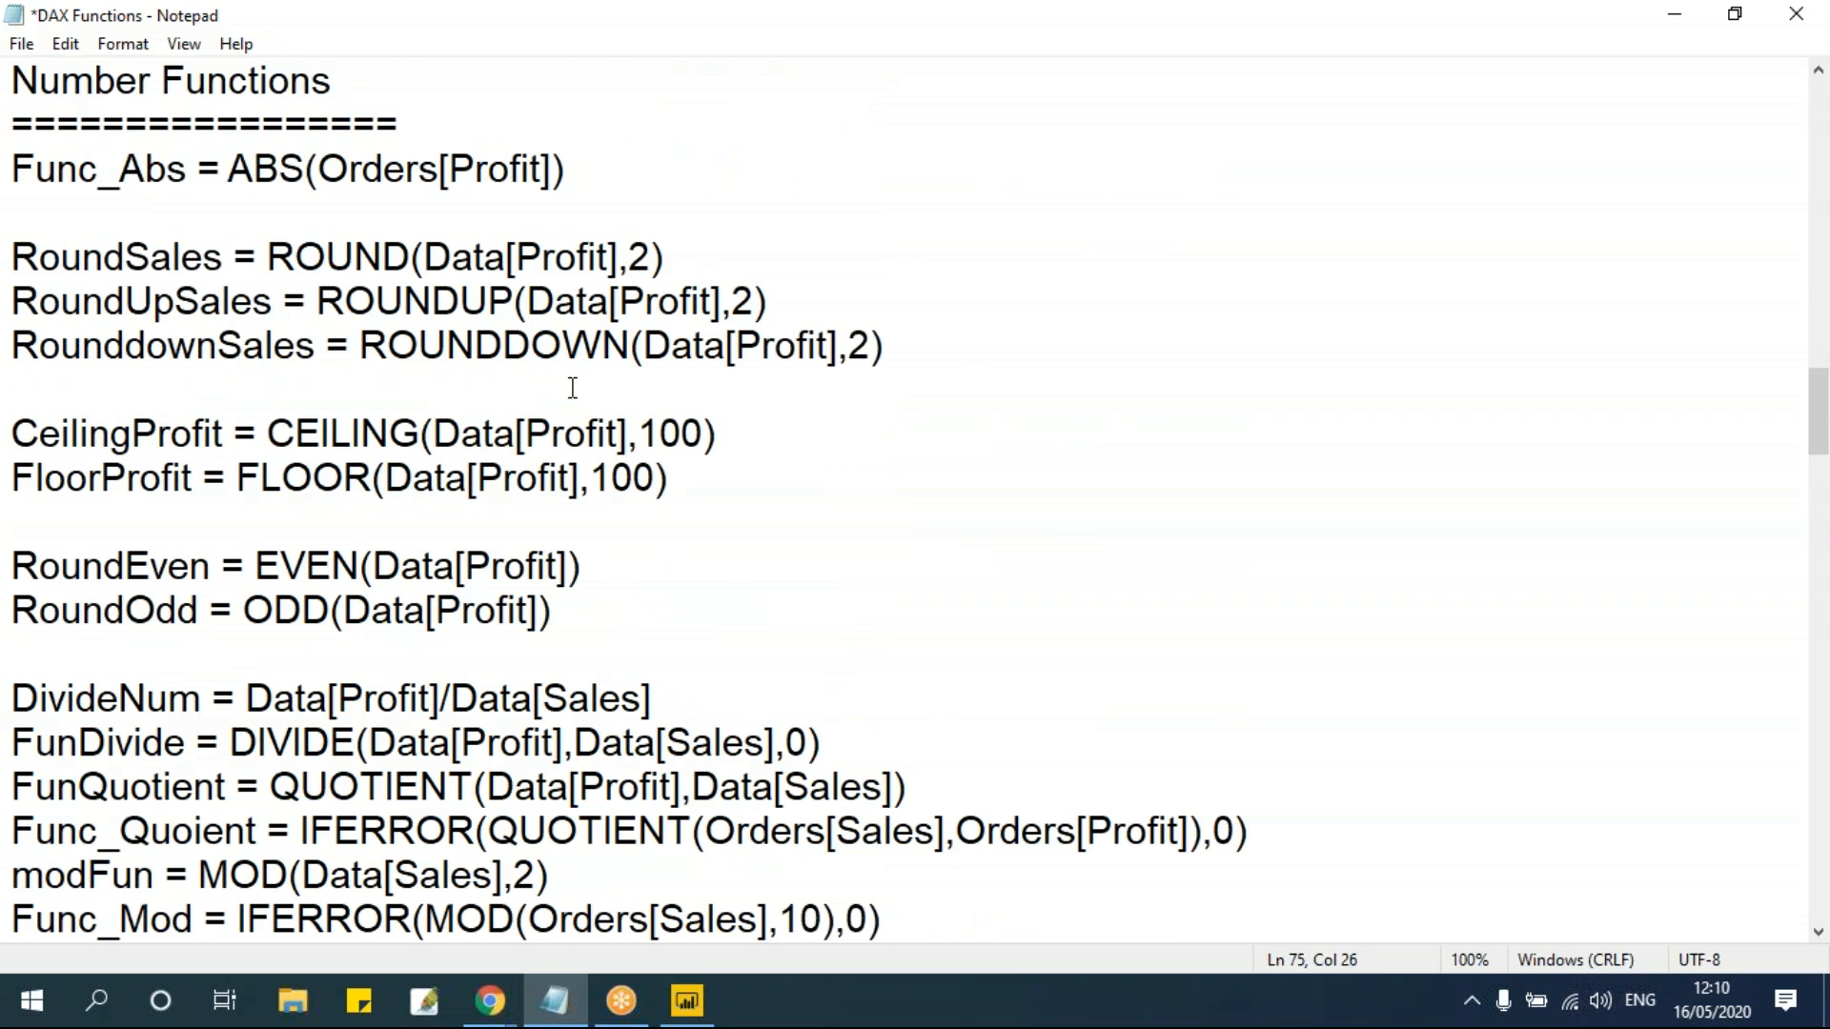
# Step: Check the ABS formula in the Notepad notes and examine the Profit column's distinct values in RawData Numbers in Power BI Desktop
pyautogui.hotkey('alt', 'Tab')
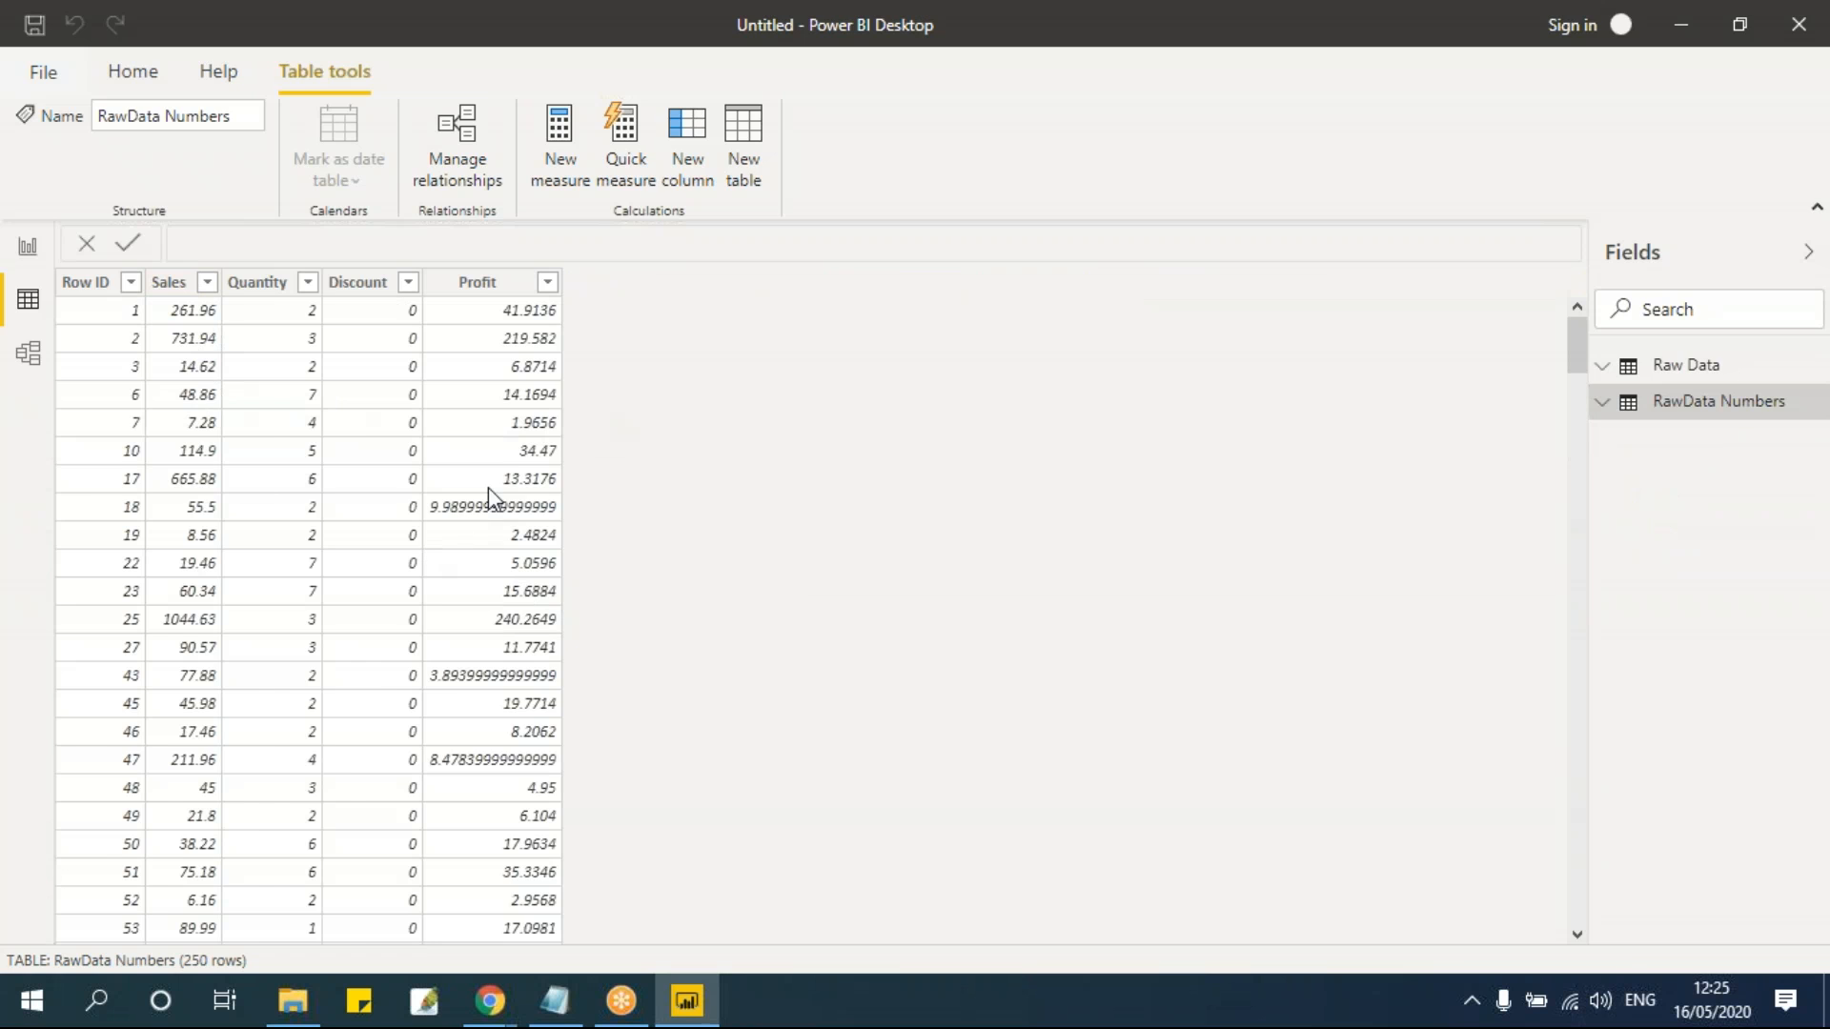
pyautogui.hotkey('alt', 'Tab')
pyautogui.doubleClick(268, 173)
pyautogui.hotkey('alt', 'Tab')
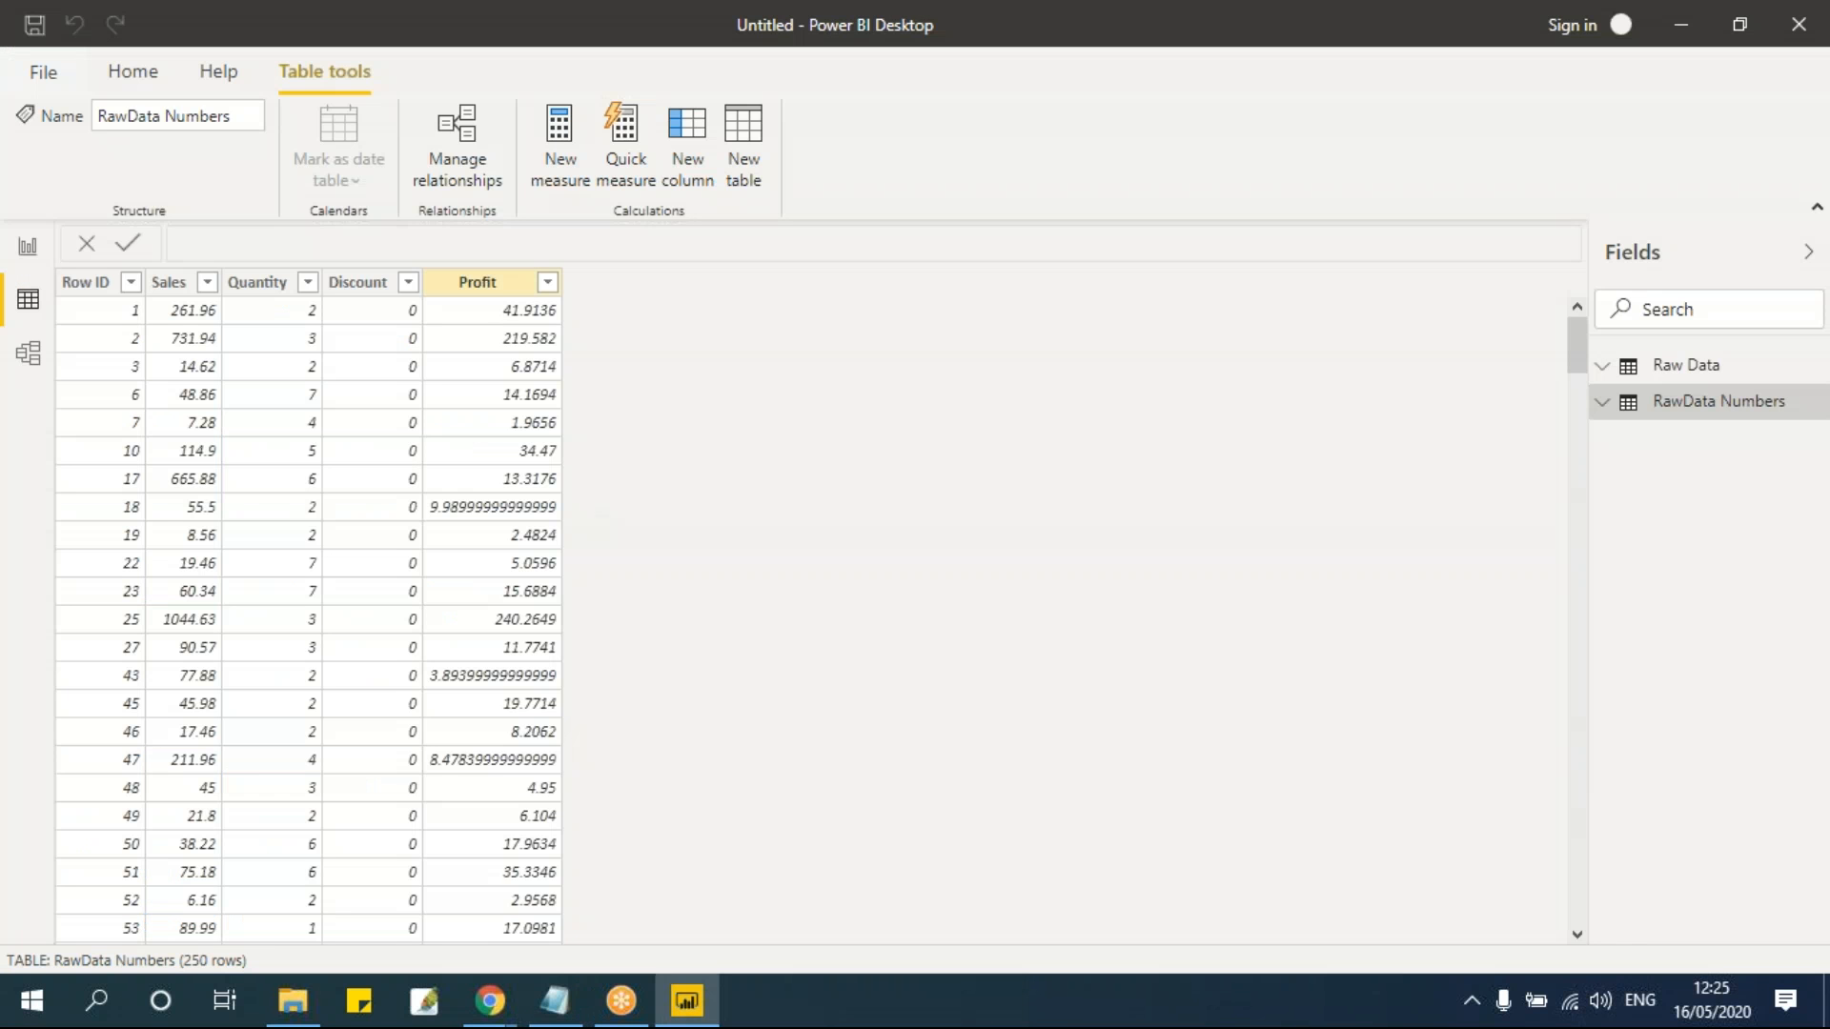
pyautogui.click(504, 286)
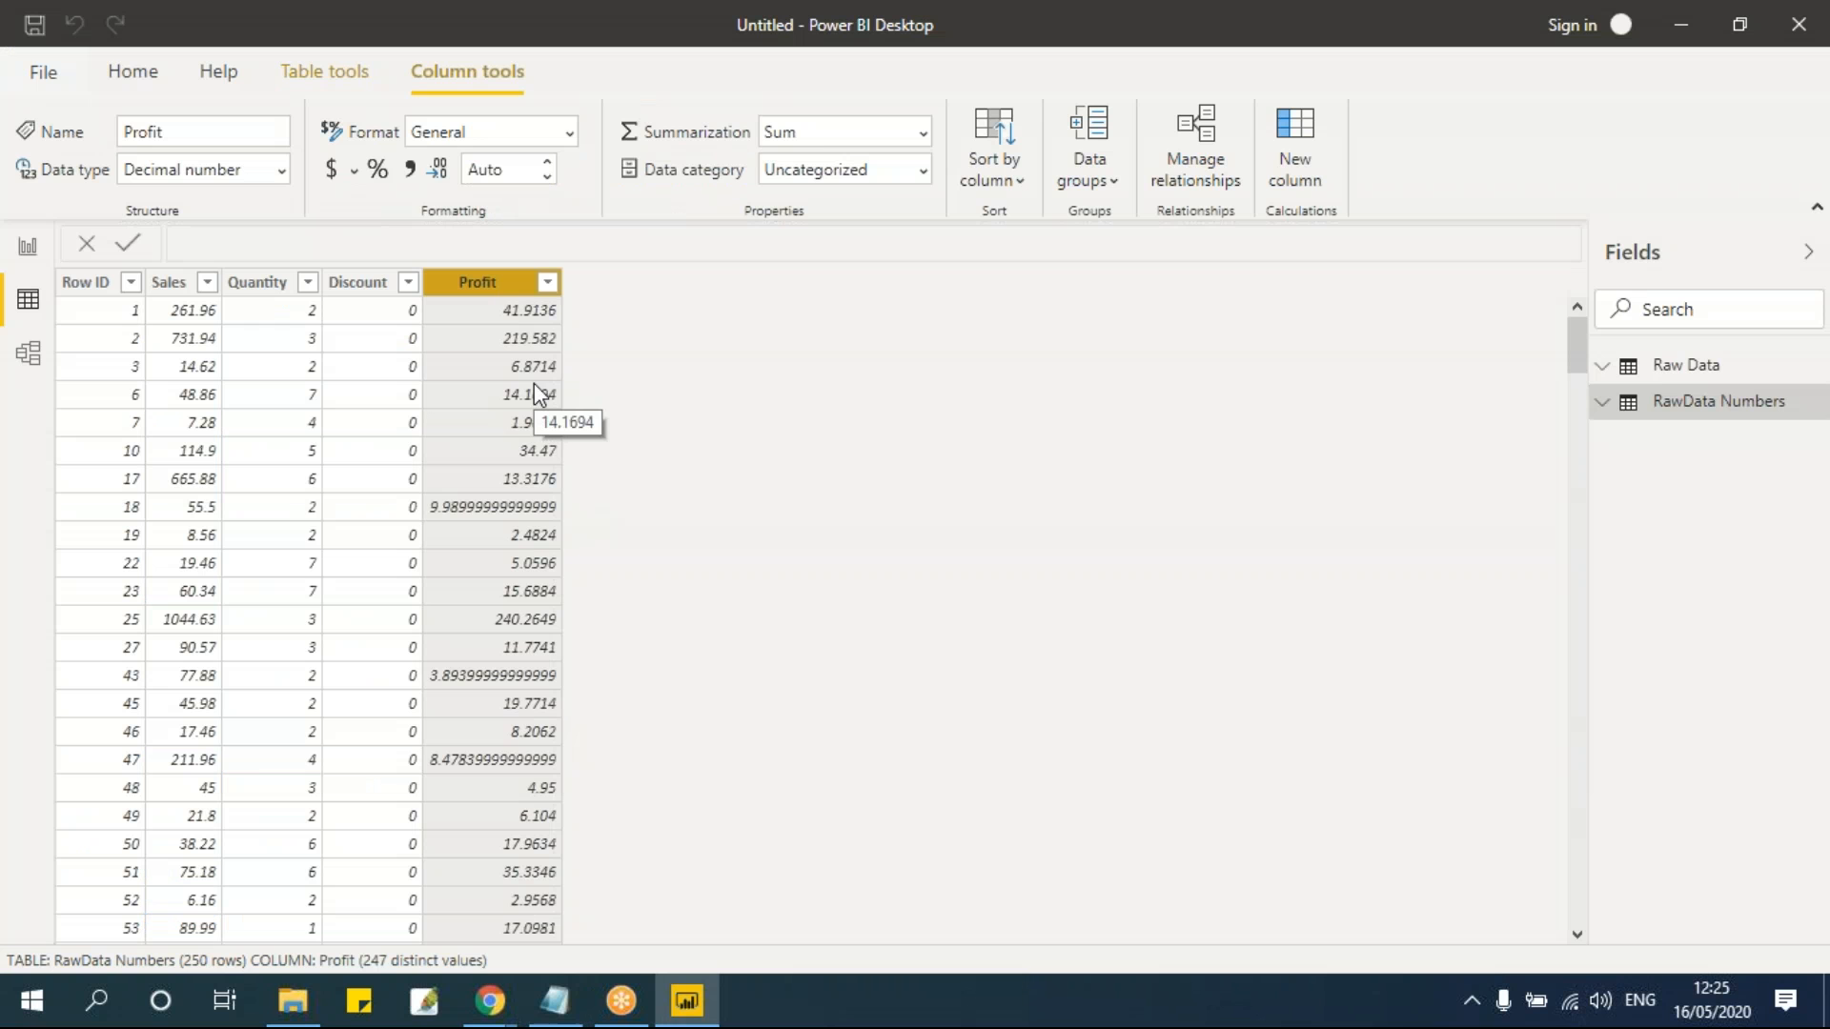
pyautogui.click(548, 282)
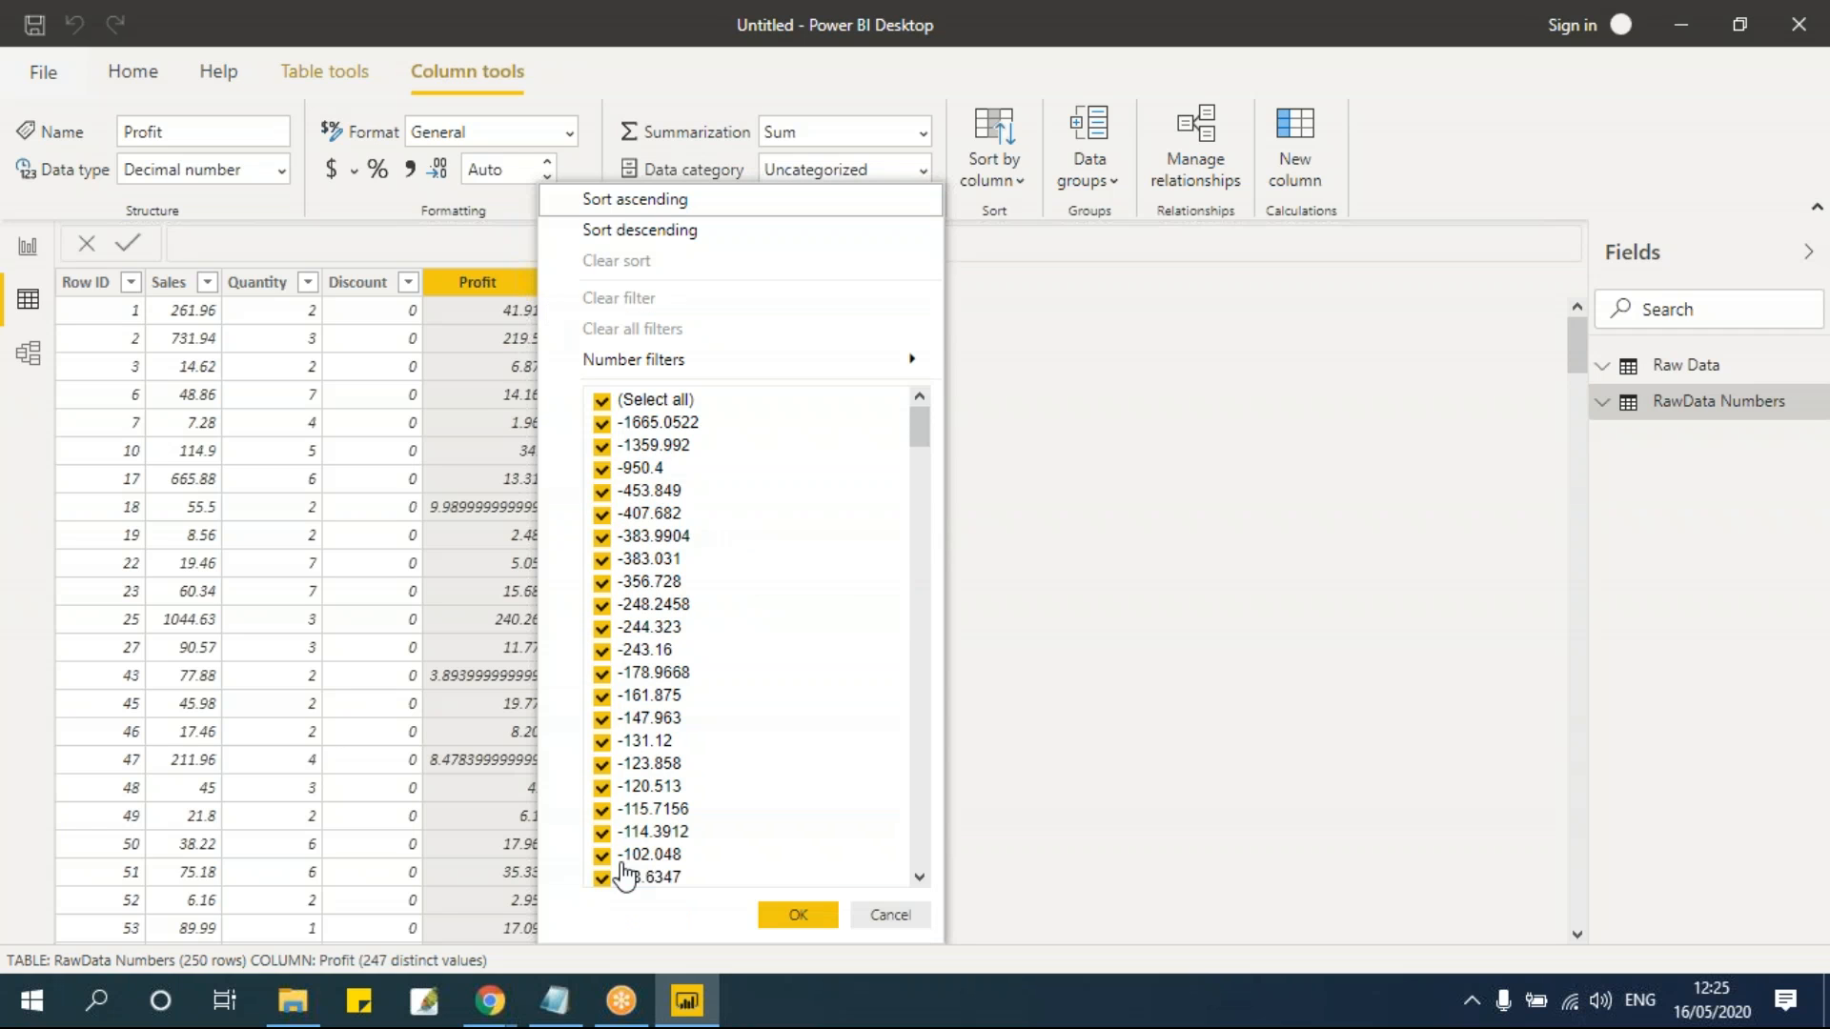
pyautogui.click(896, 913)
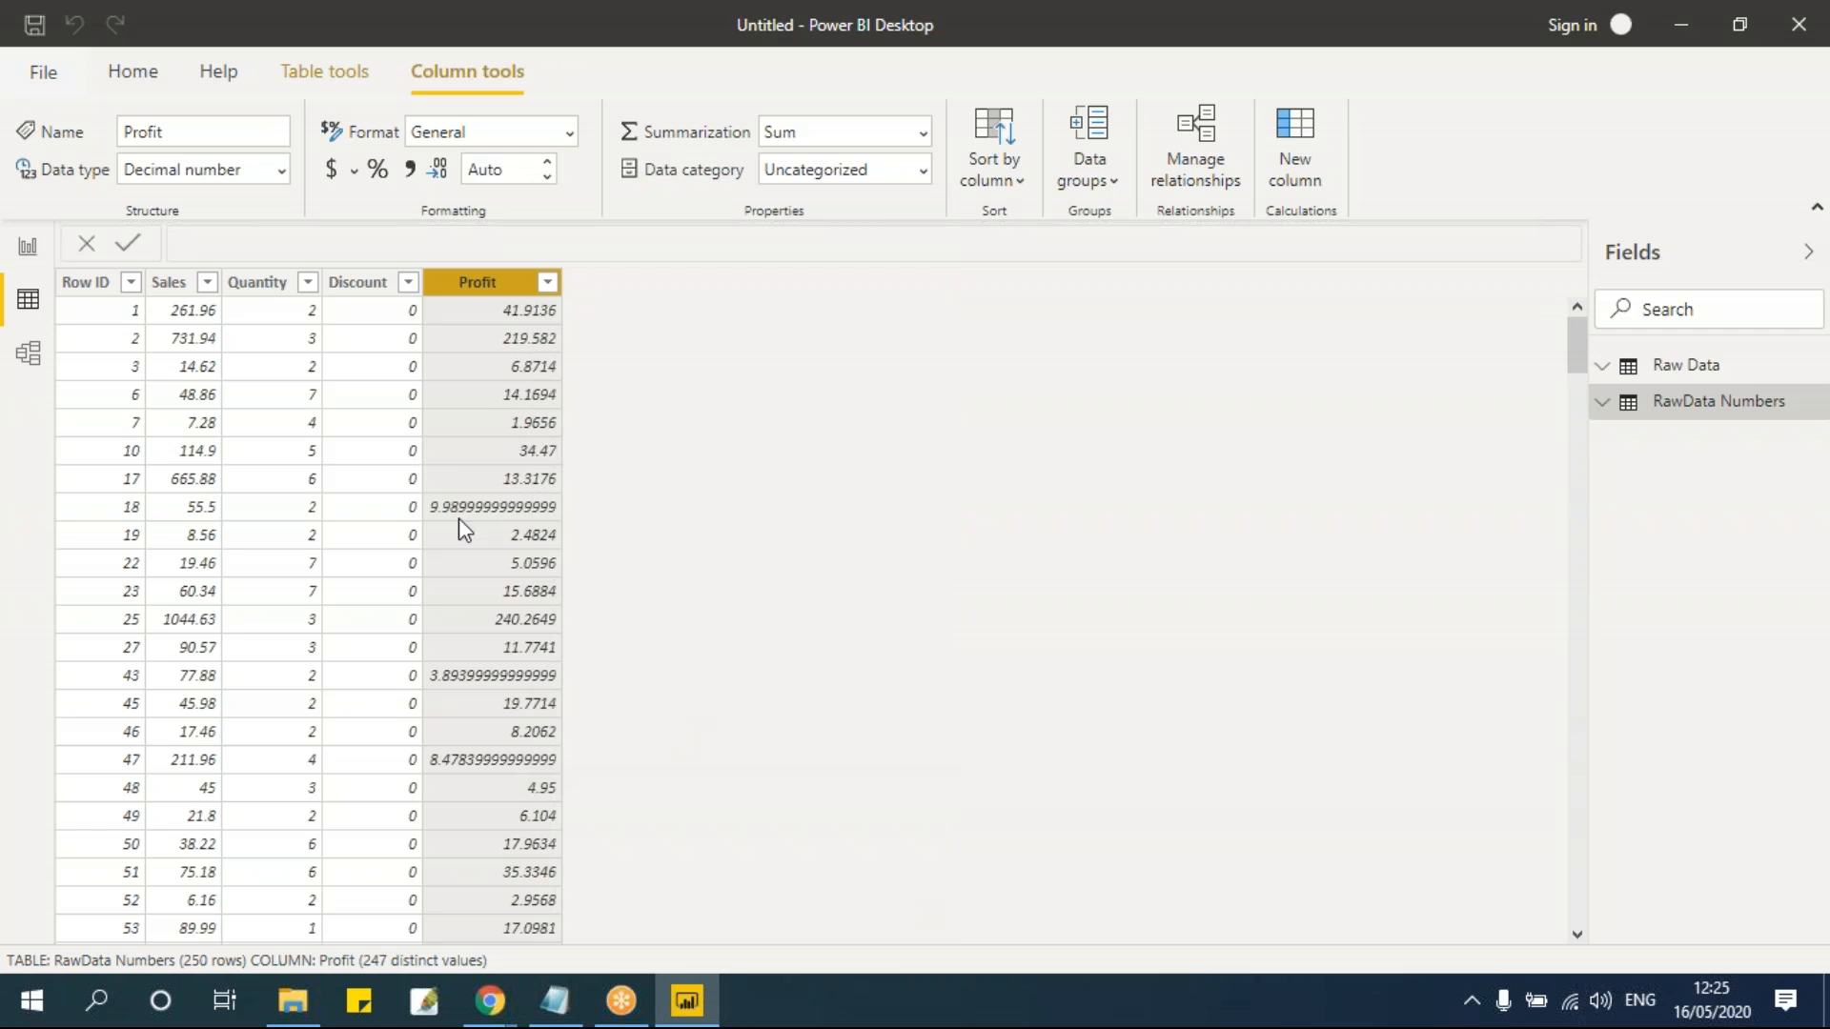
# Step: Add a calculated column to RawData Numbers defined as Func Abs = abs('RawData Numbers'[Profit]) and commit it
pyautogui.click(314, 72)
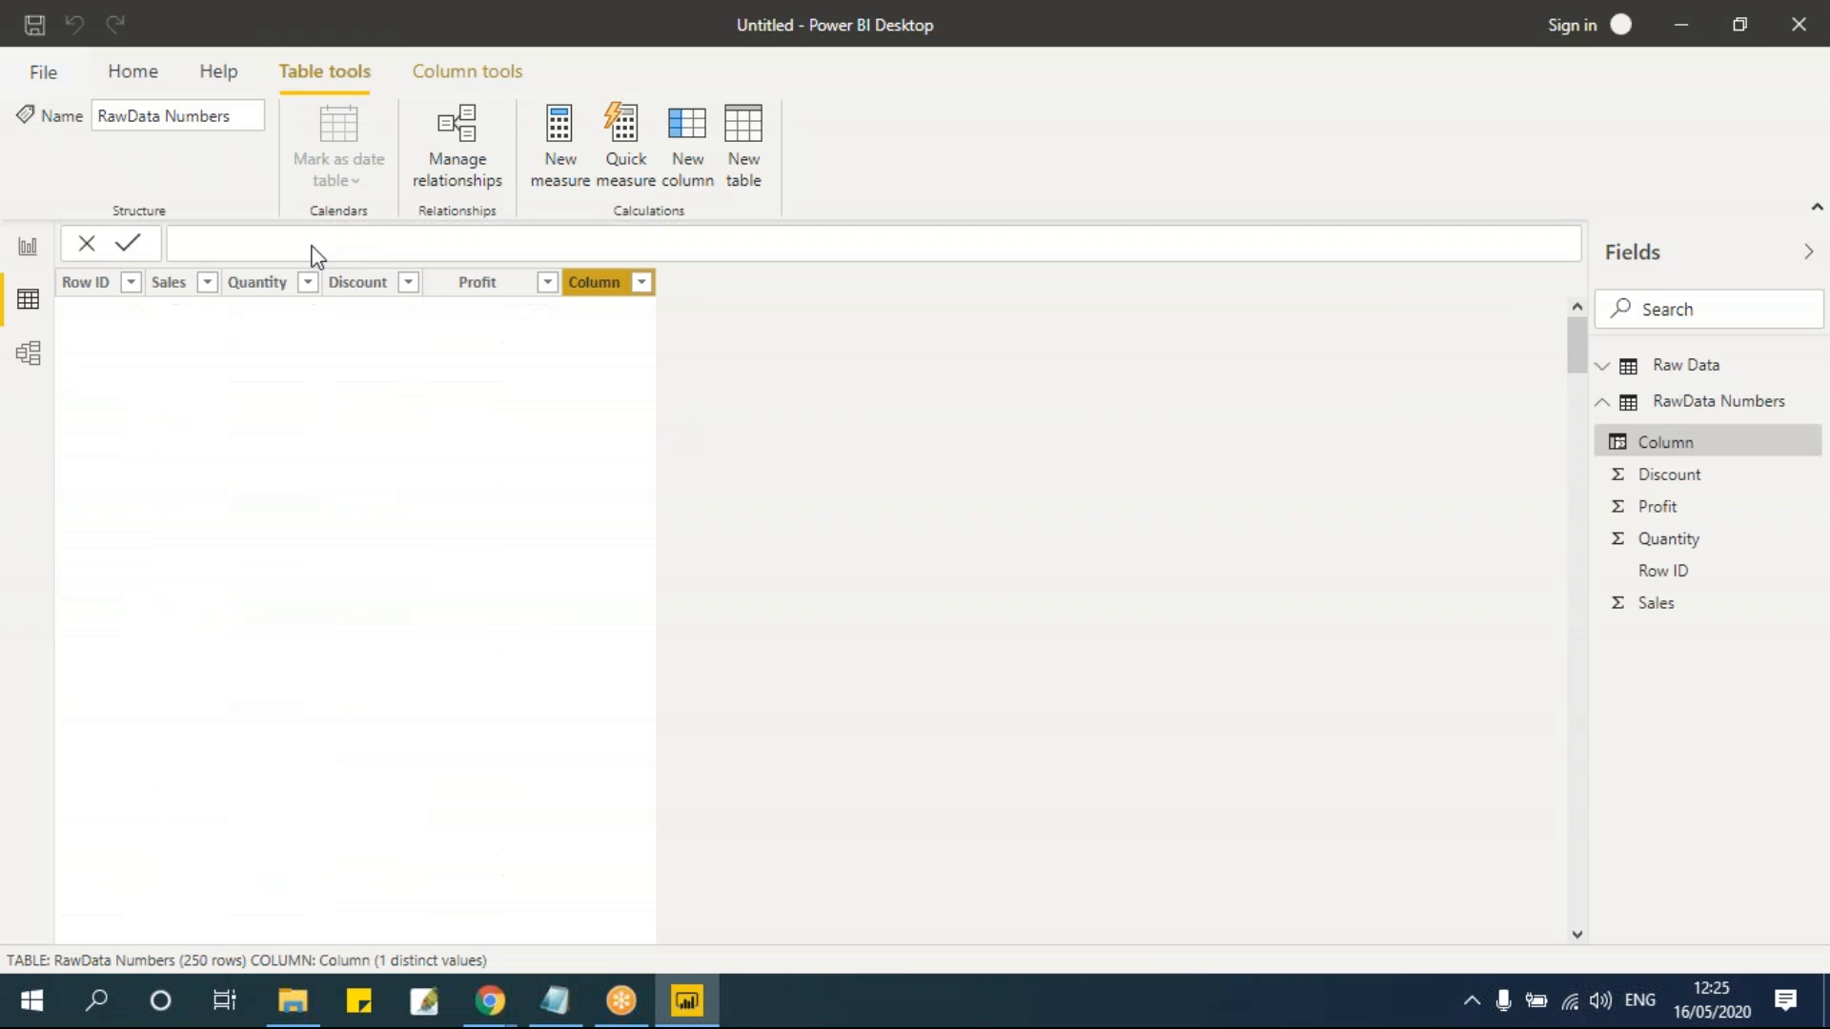
pyautogui.write('Func Abs = abs')
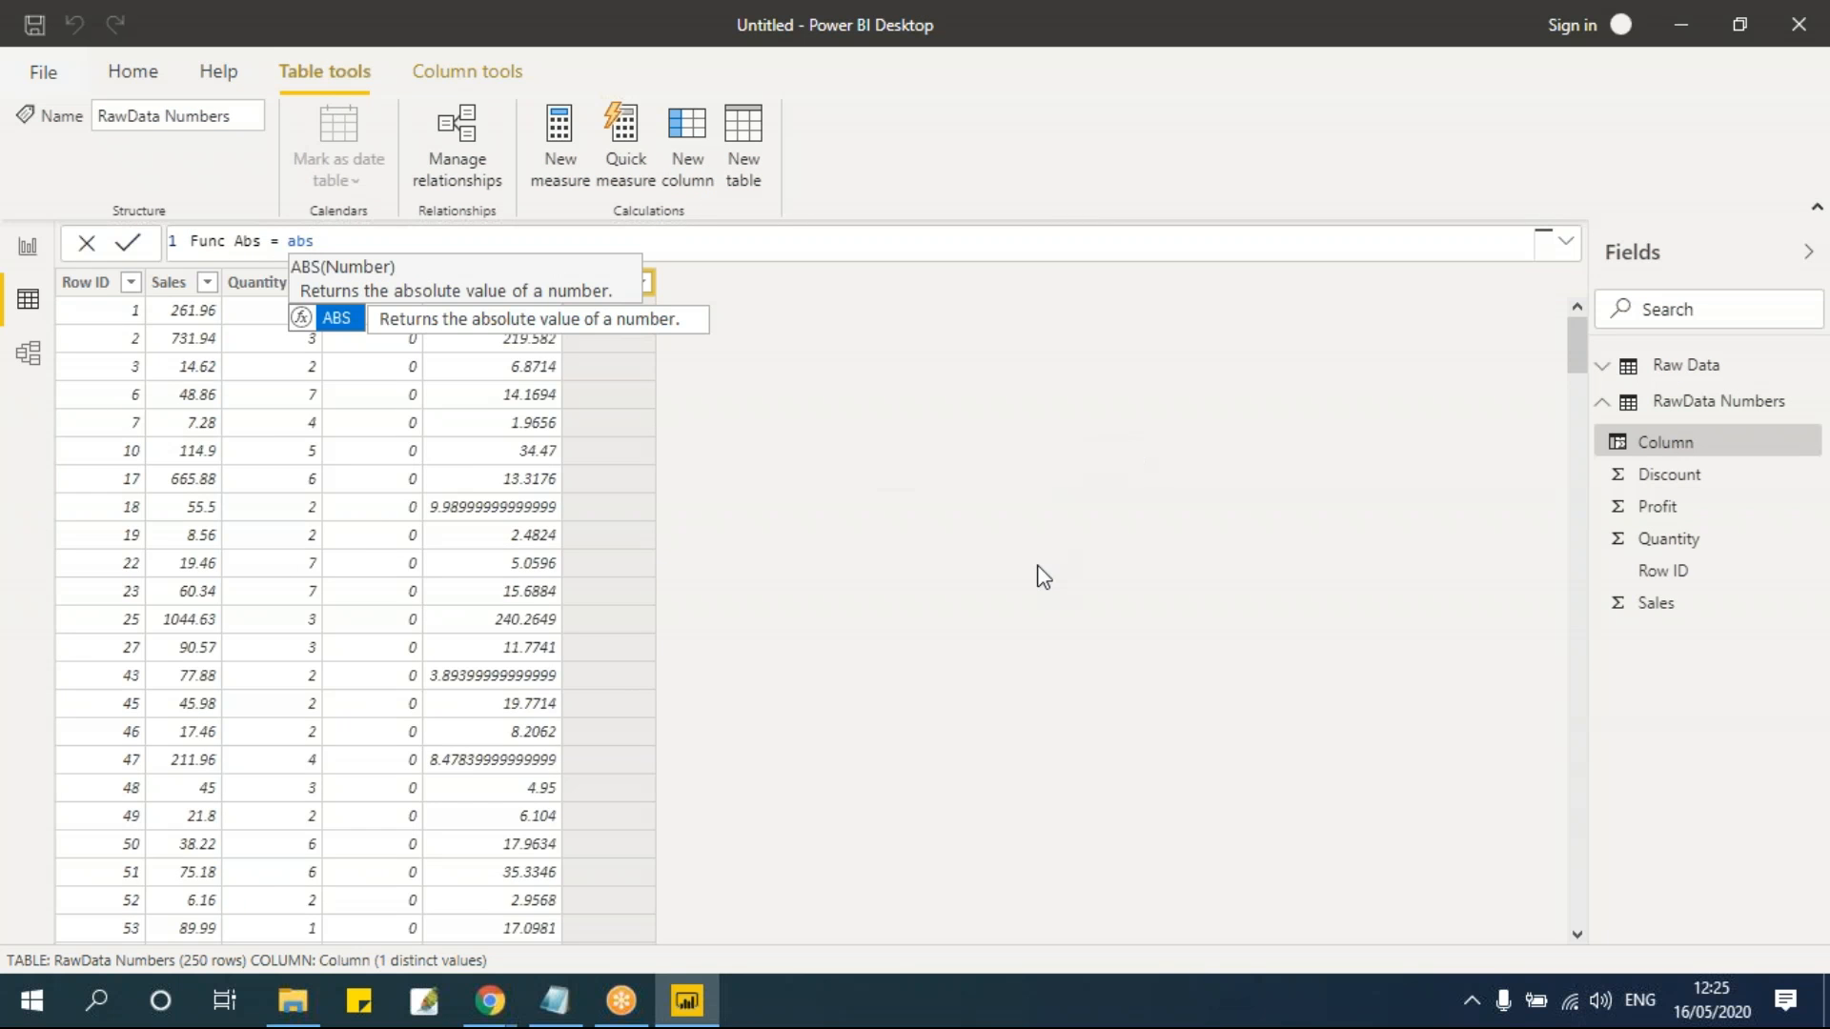
pyautogui.write('(')
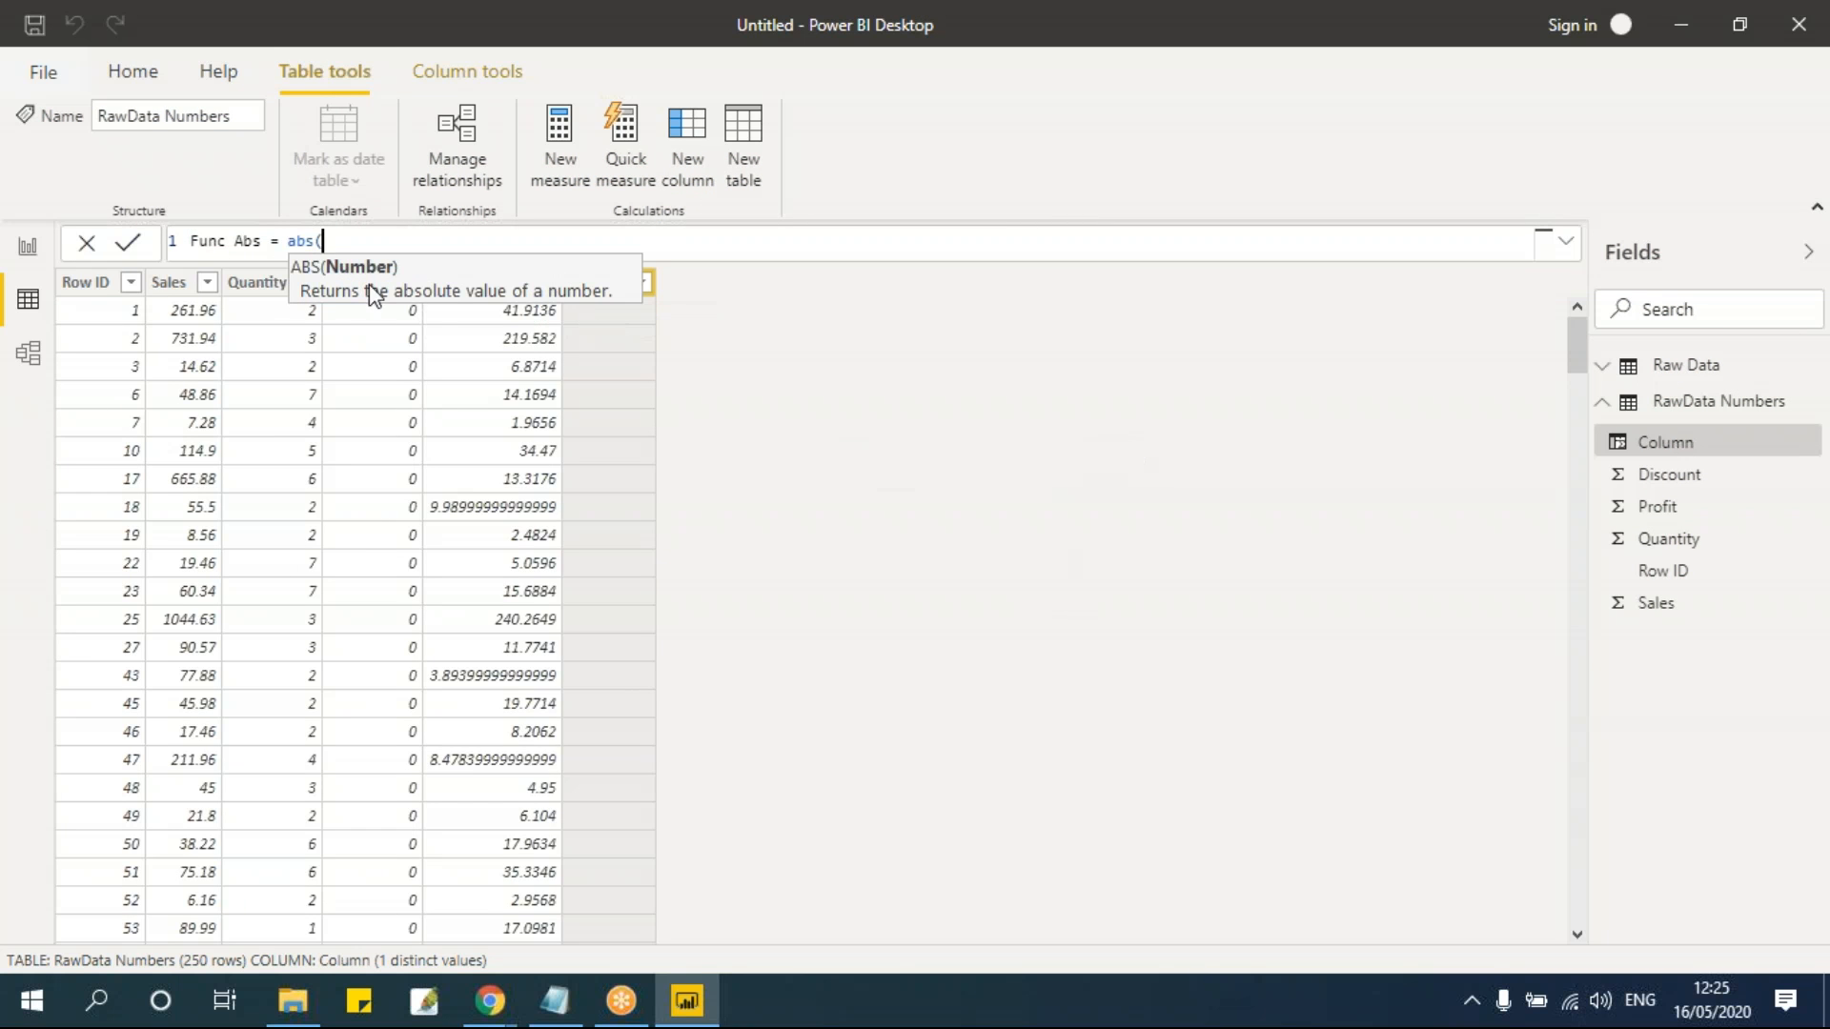
pyautogui.write('pro')
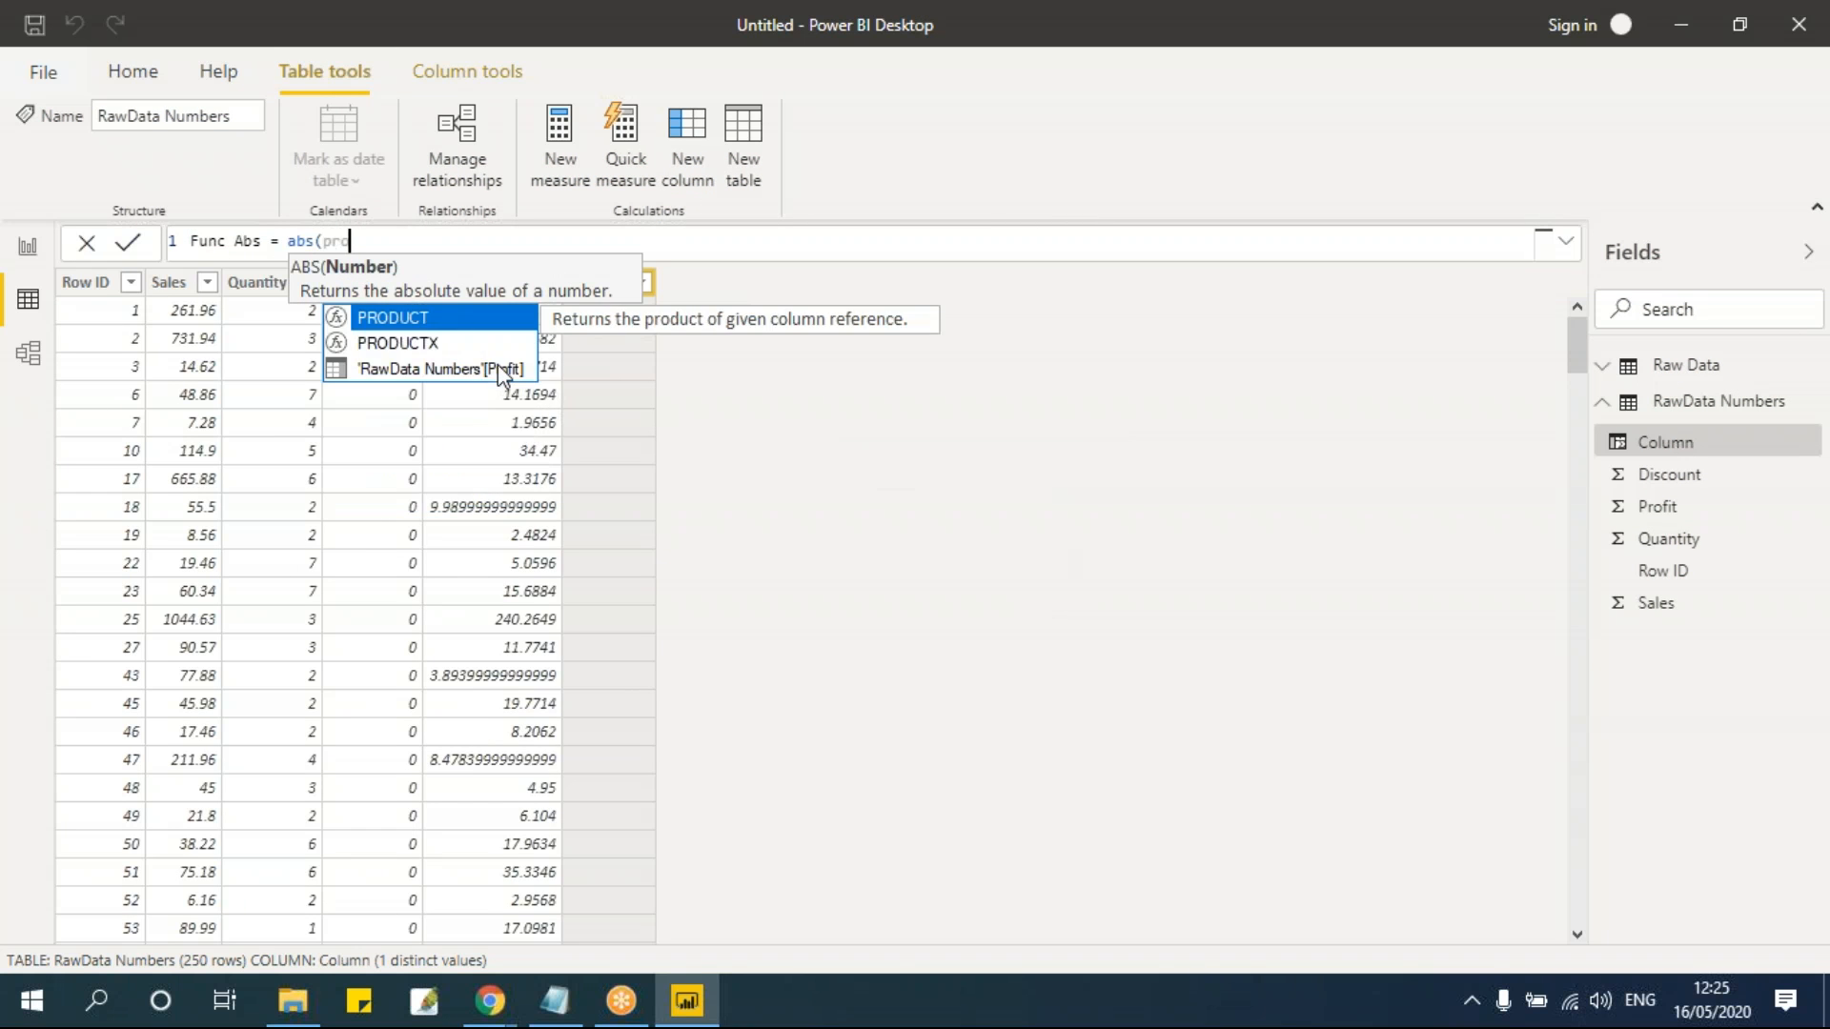
pyautogui.click(497, 368)
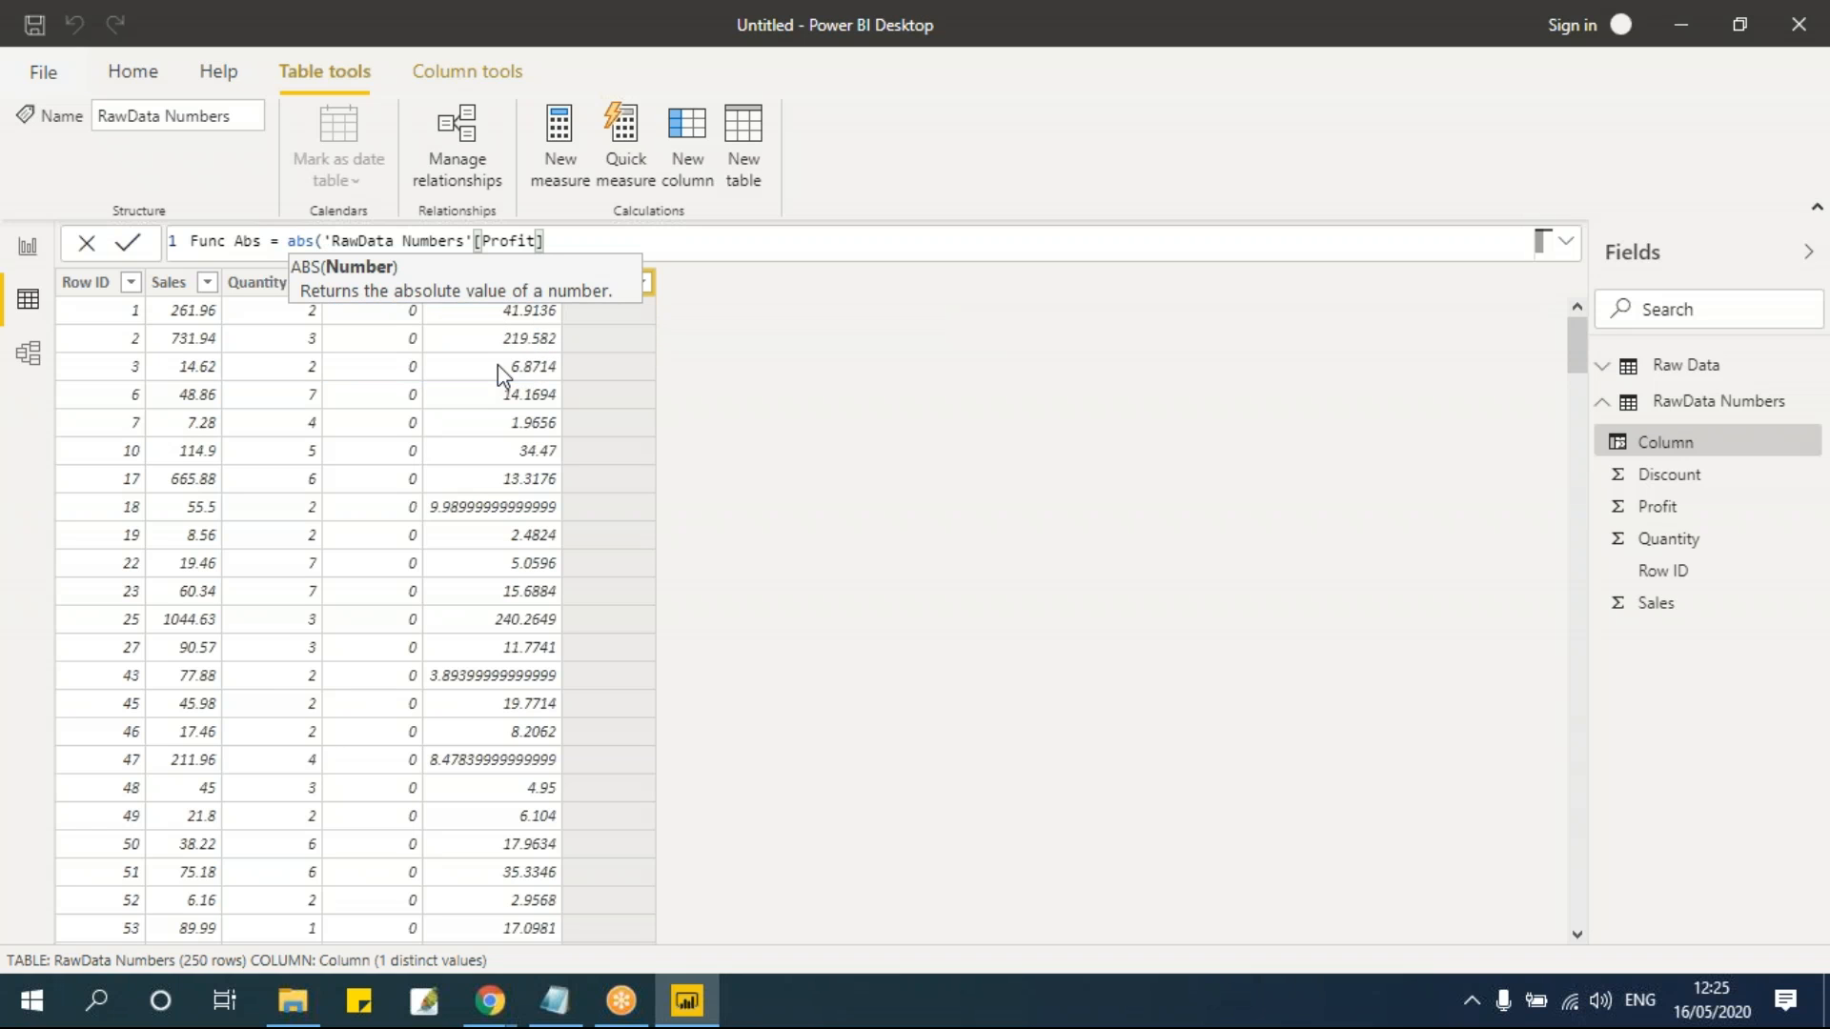
pyautogui.write(')')
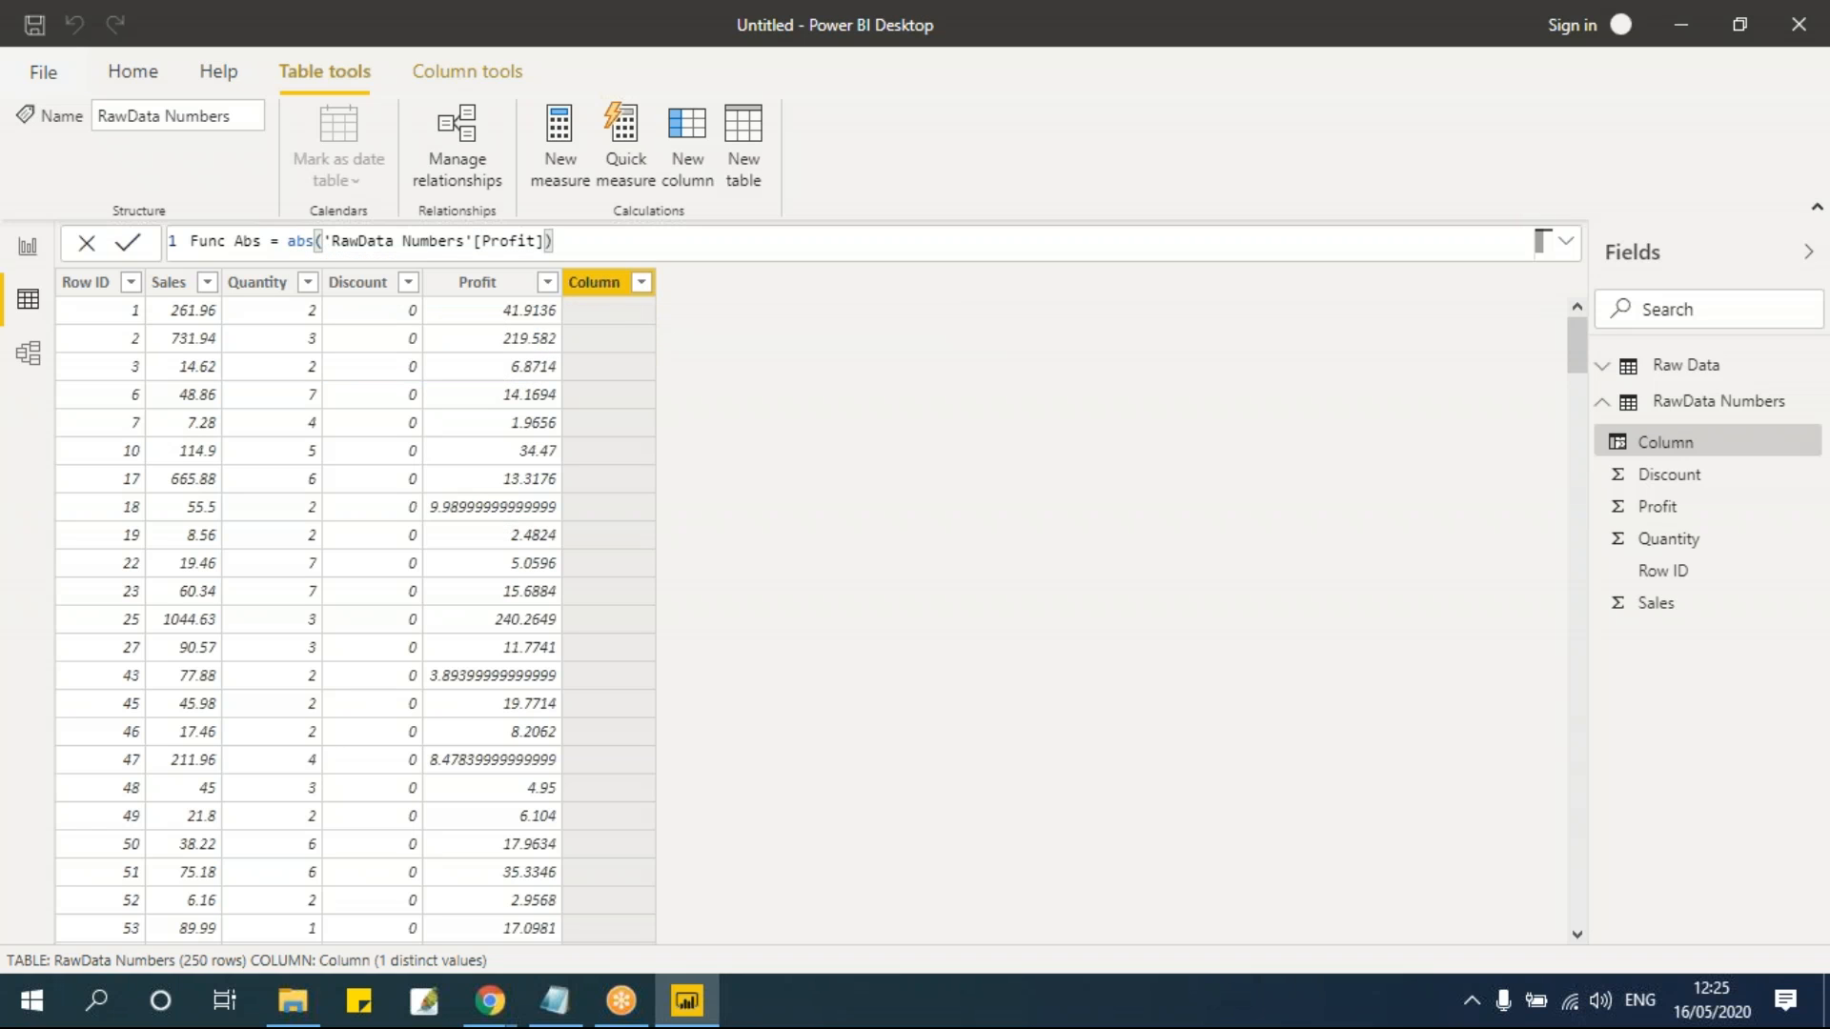
pyautogui.press('Return')
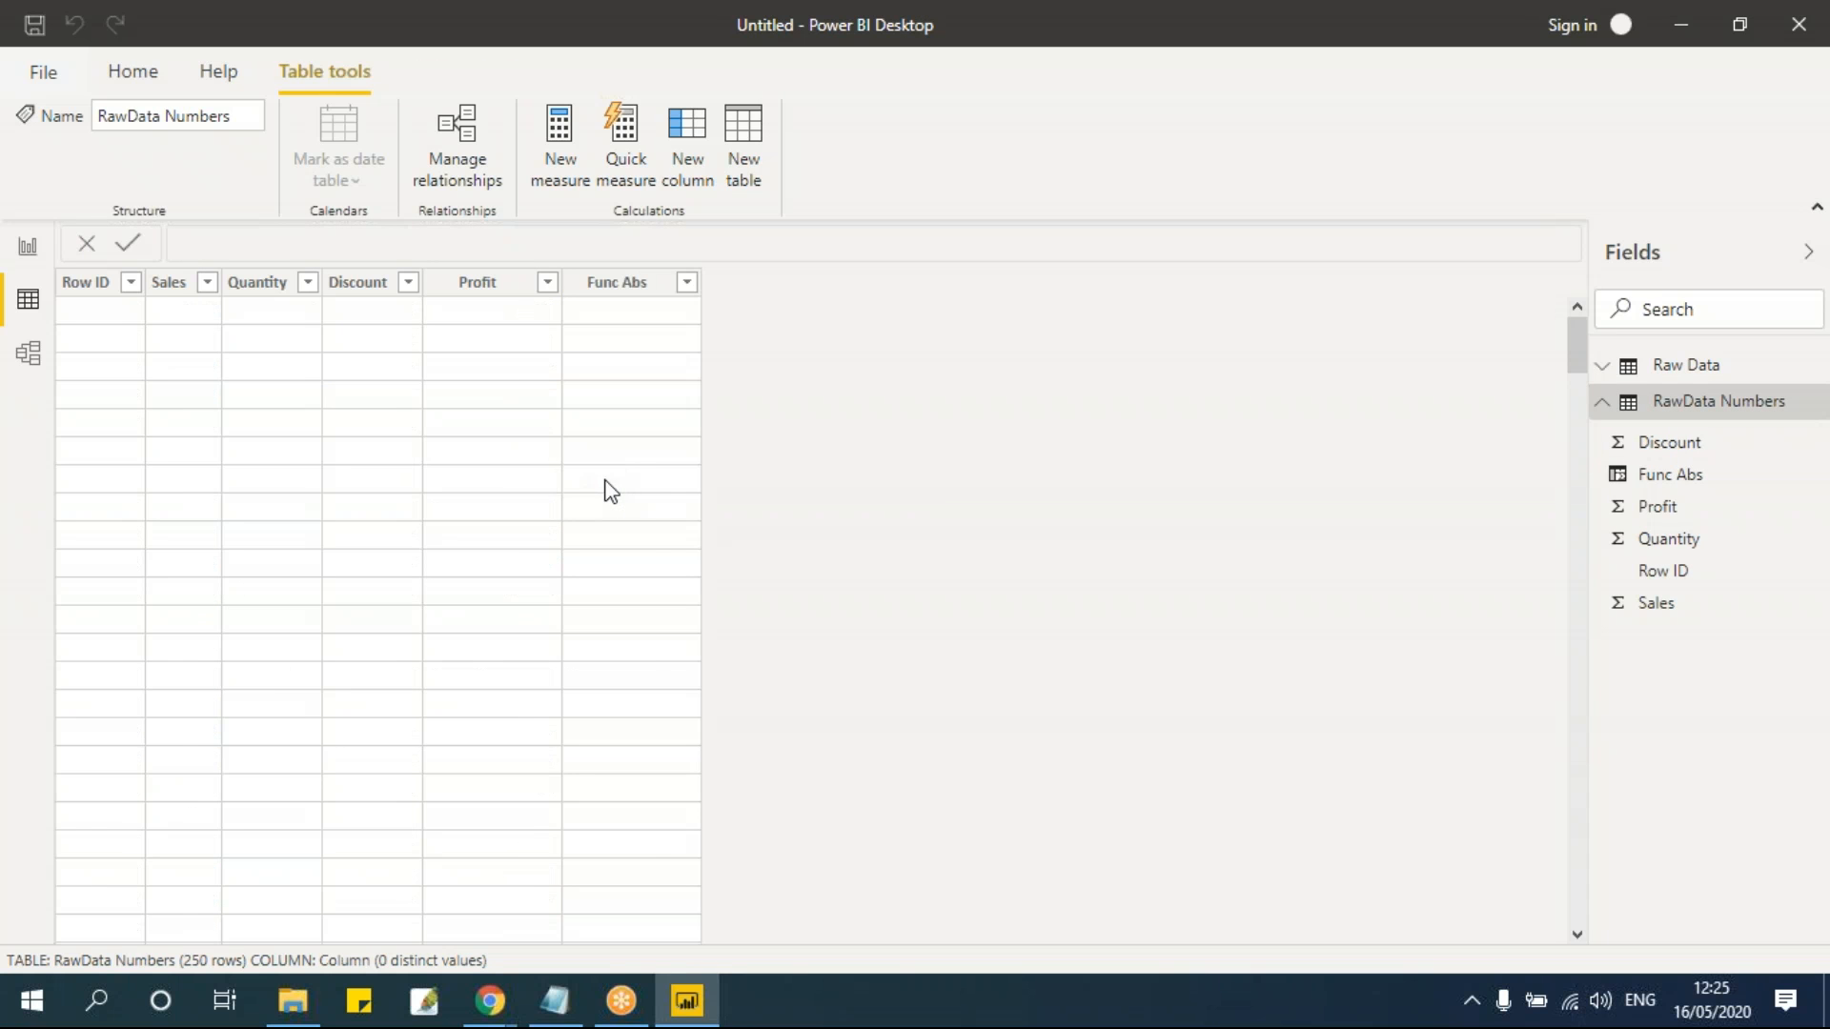
# Step: Filter the Profit column to only -1665.0522, -1359.992, -950.4, -453.849 and -407.682 to compare these rows with Func Abs
pyautogui.click(548, 286)
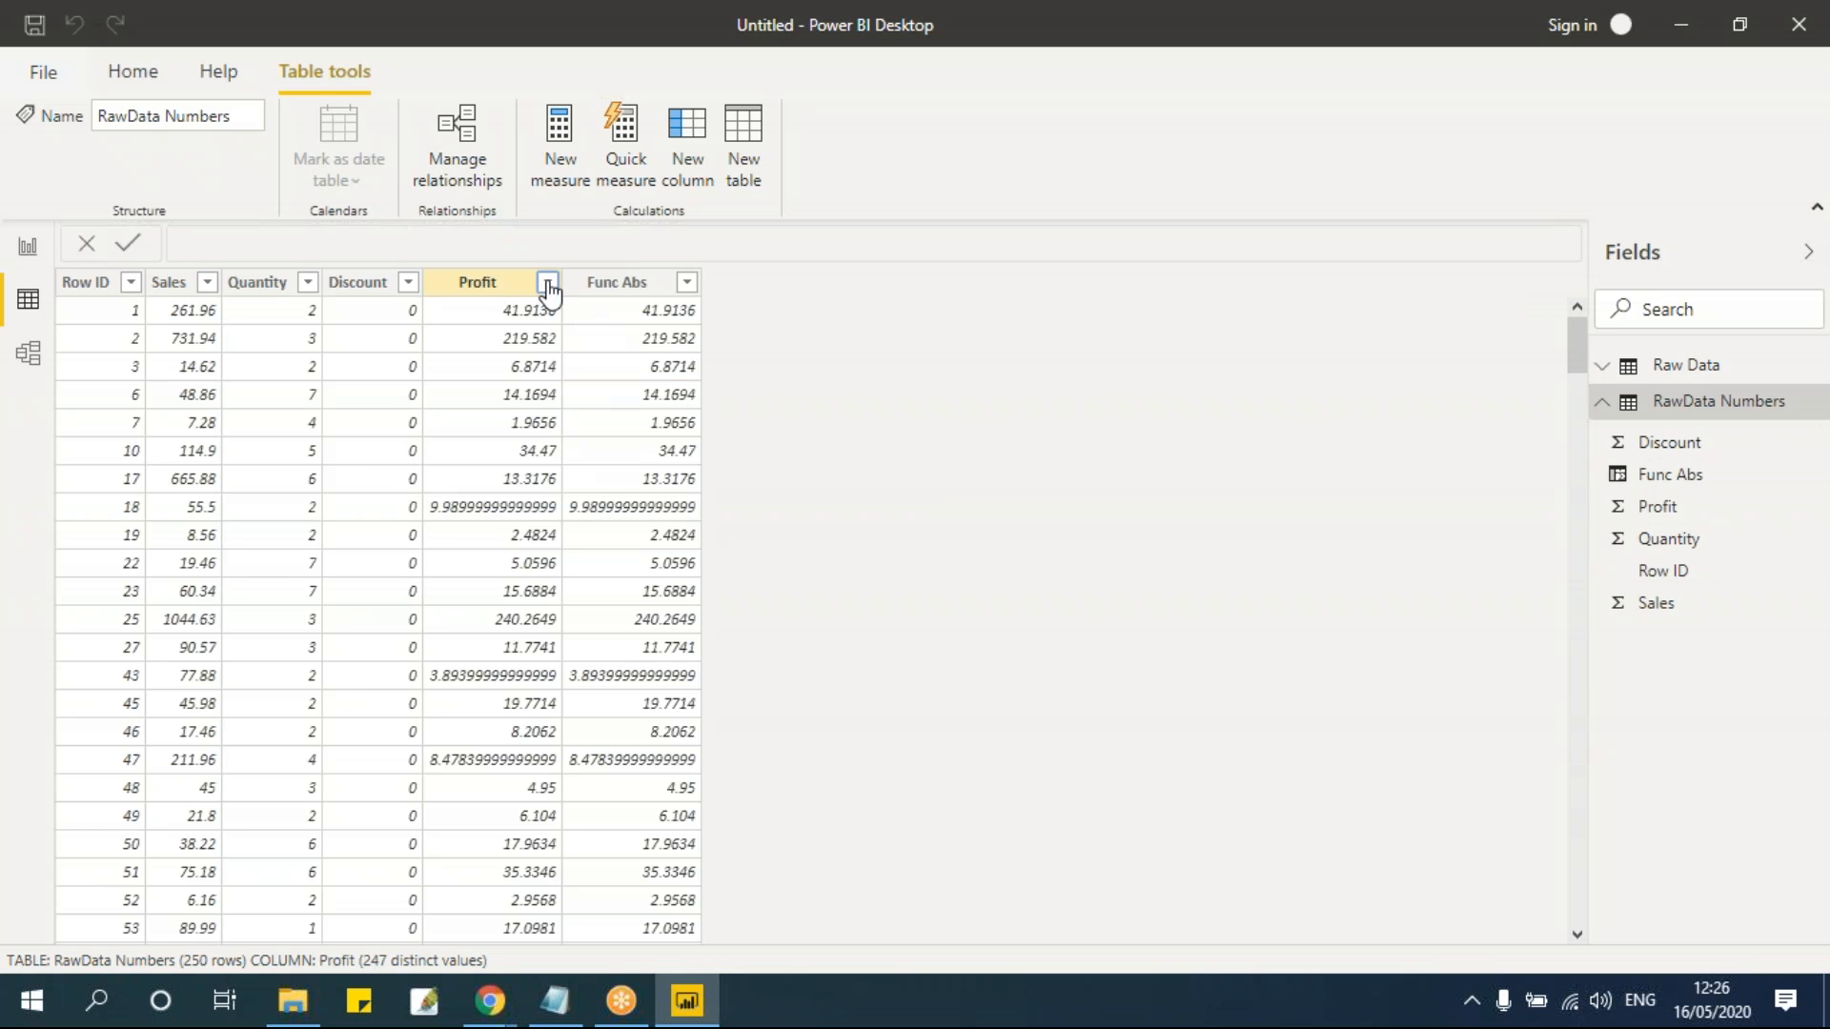
pyautogui.click(548, 286)
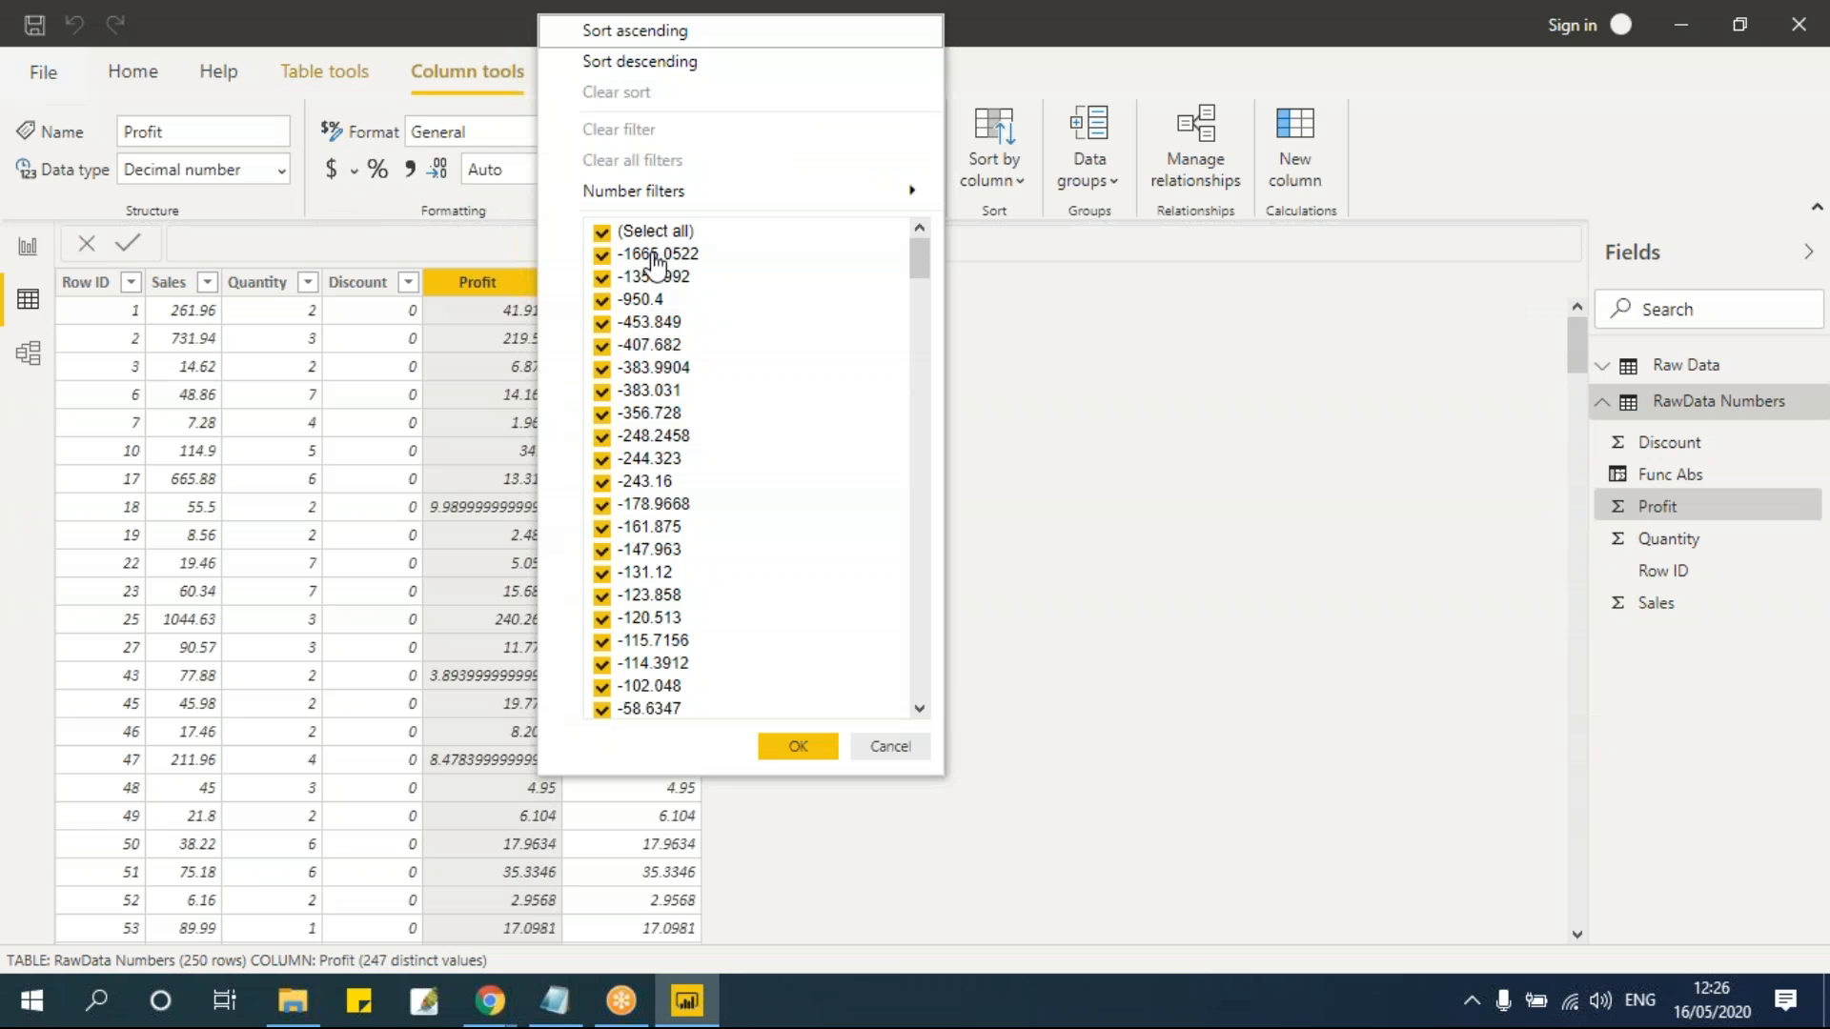
pyautogui.click(601, 232)
pyautogui.click(601, 255)
pyautogui.click(602, 278)
pyautogui.click(602, 301)
pyautogui.click(602, 323)
pyautogui.click(601, 346)
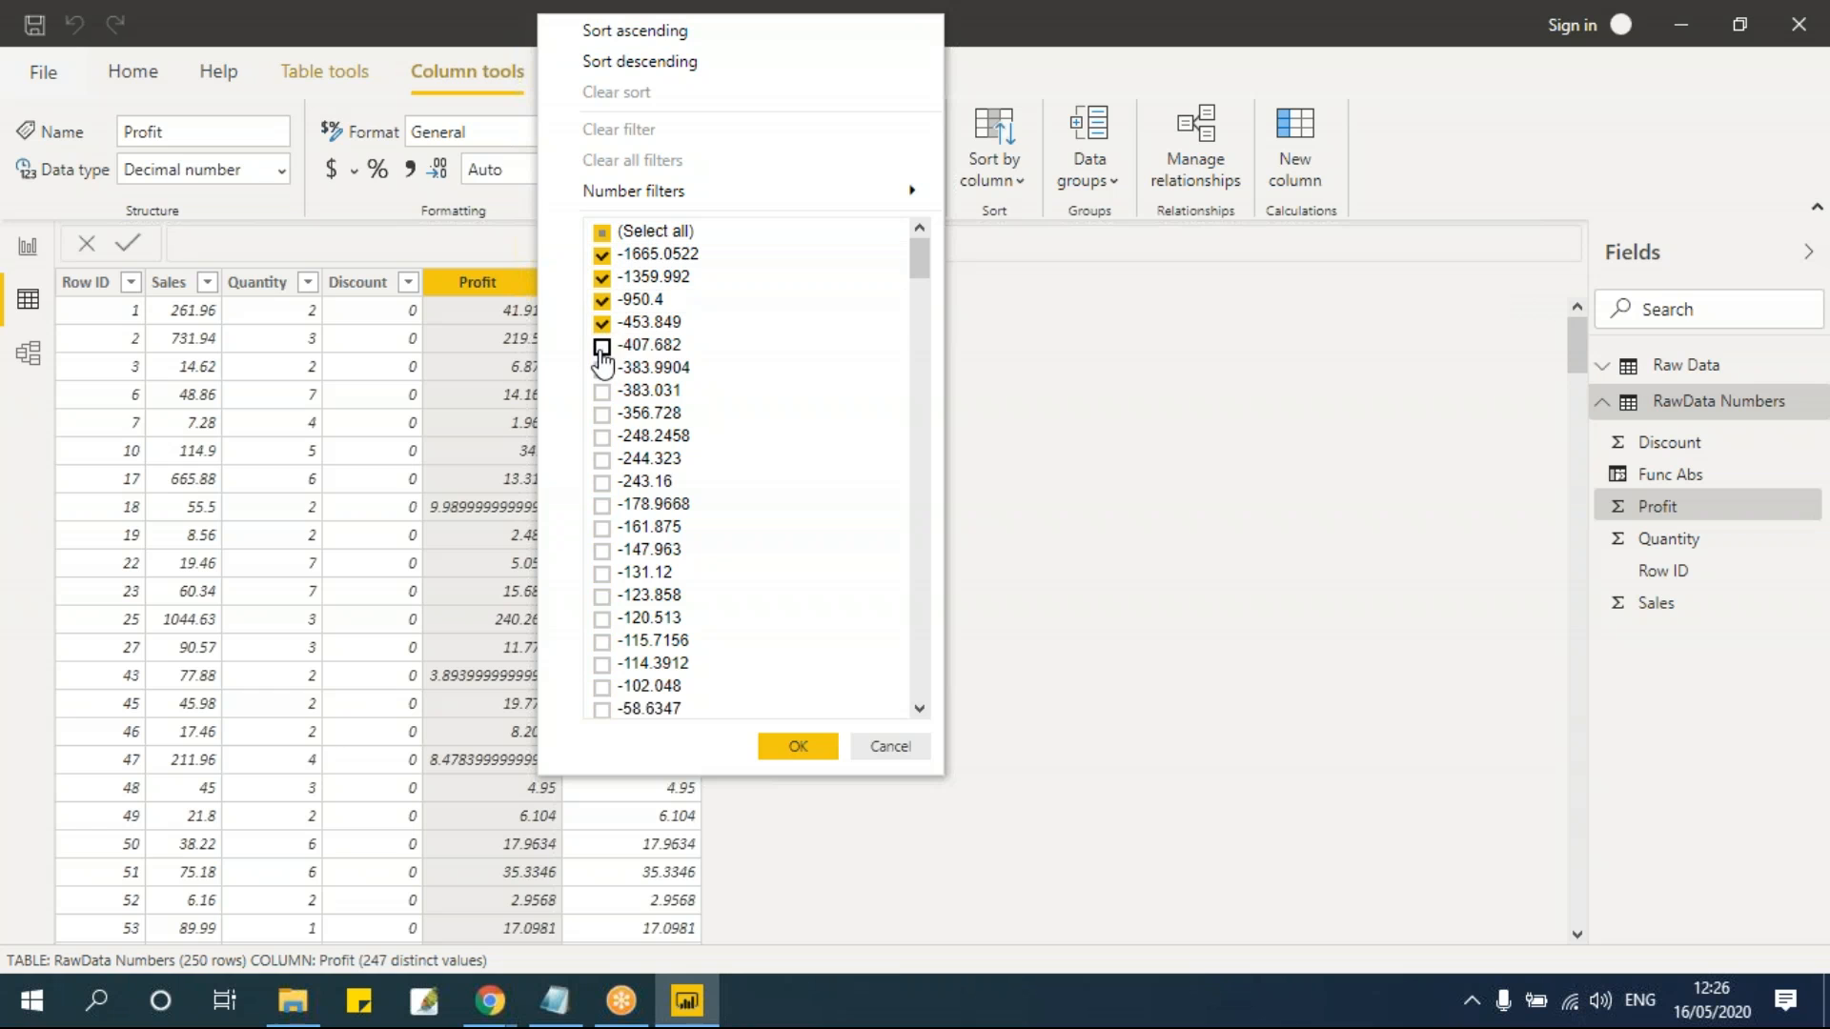
pyautogui.click(798, 745)
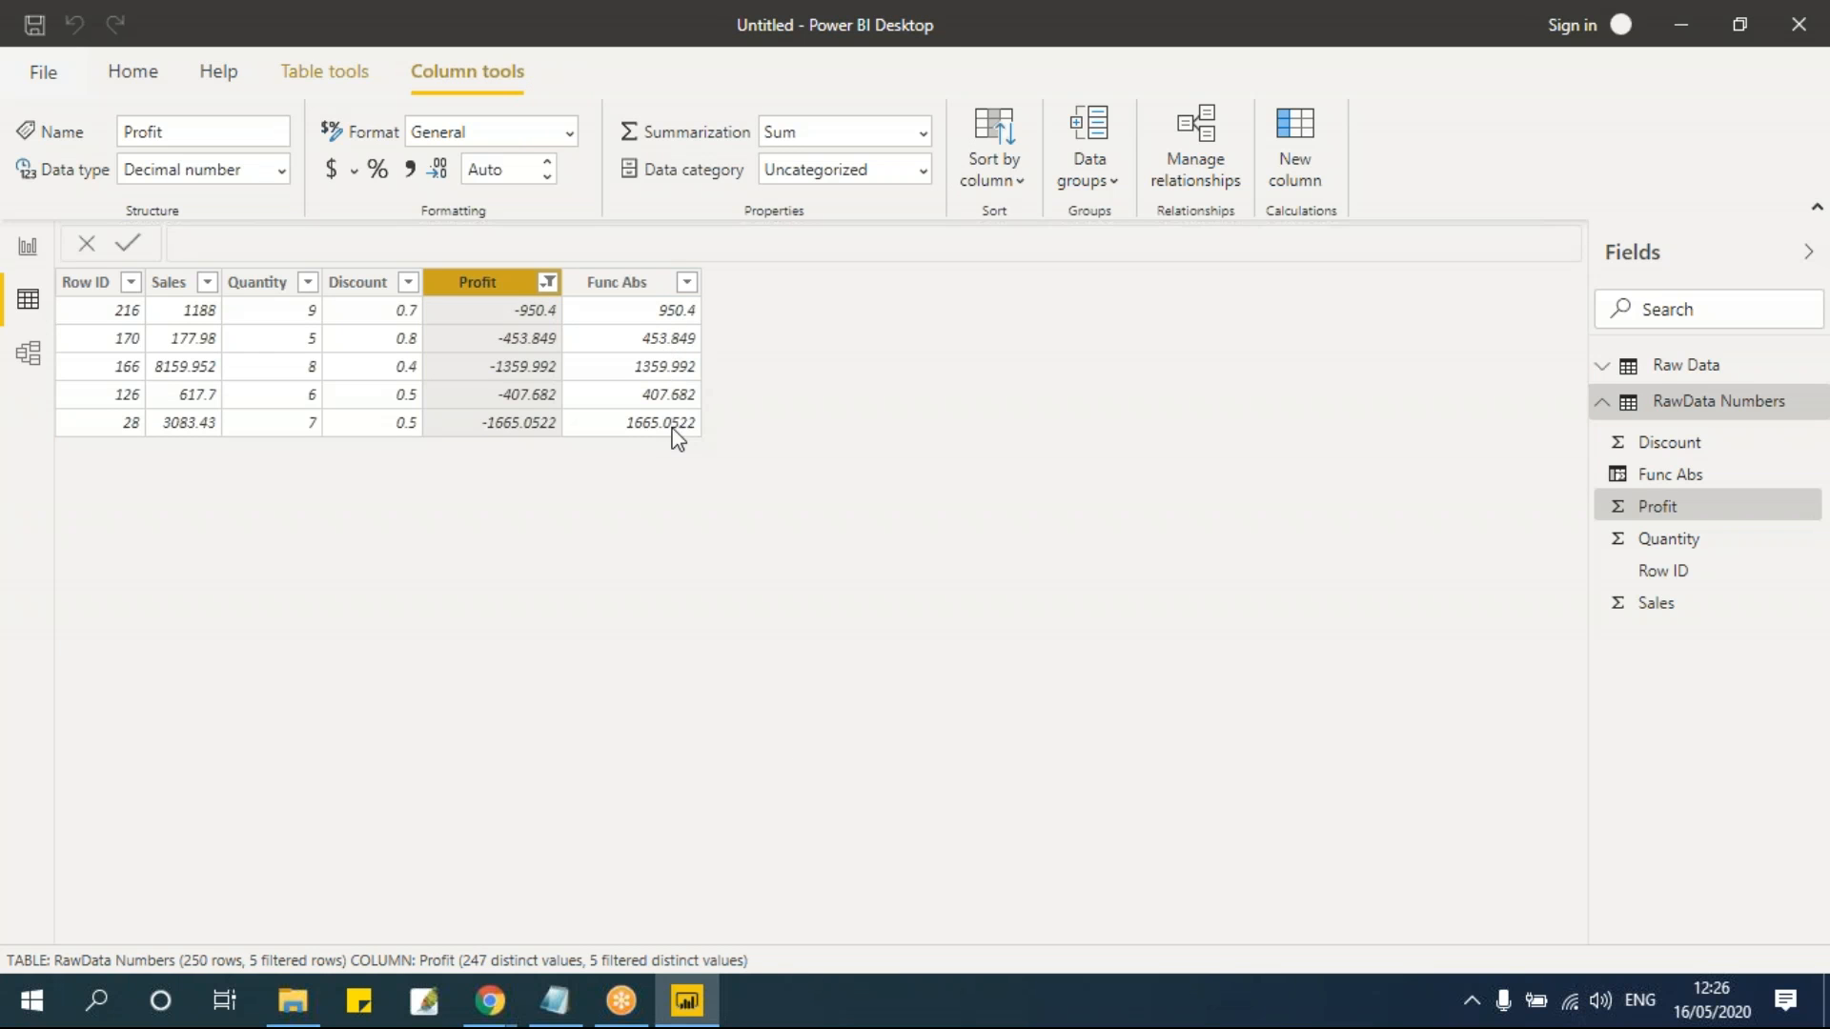
# Step: Reselect all Profit values so the column filter no longer hides any rows
pyautogui.click(548, 283)
pyautogui.click(608, 235)
pyautogui.click(801, 734)
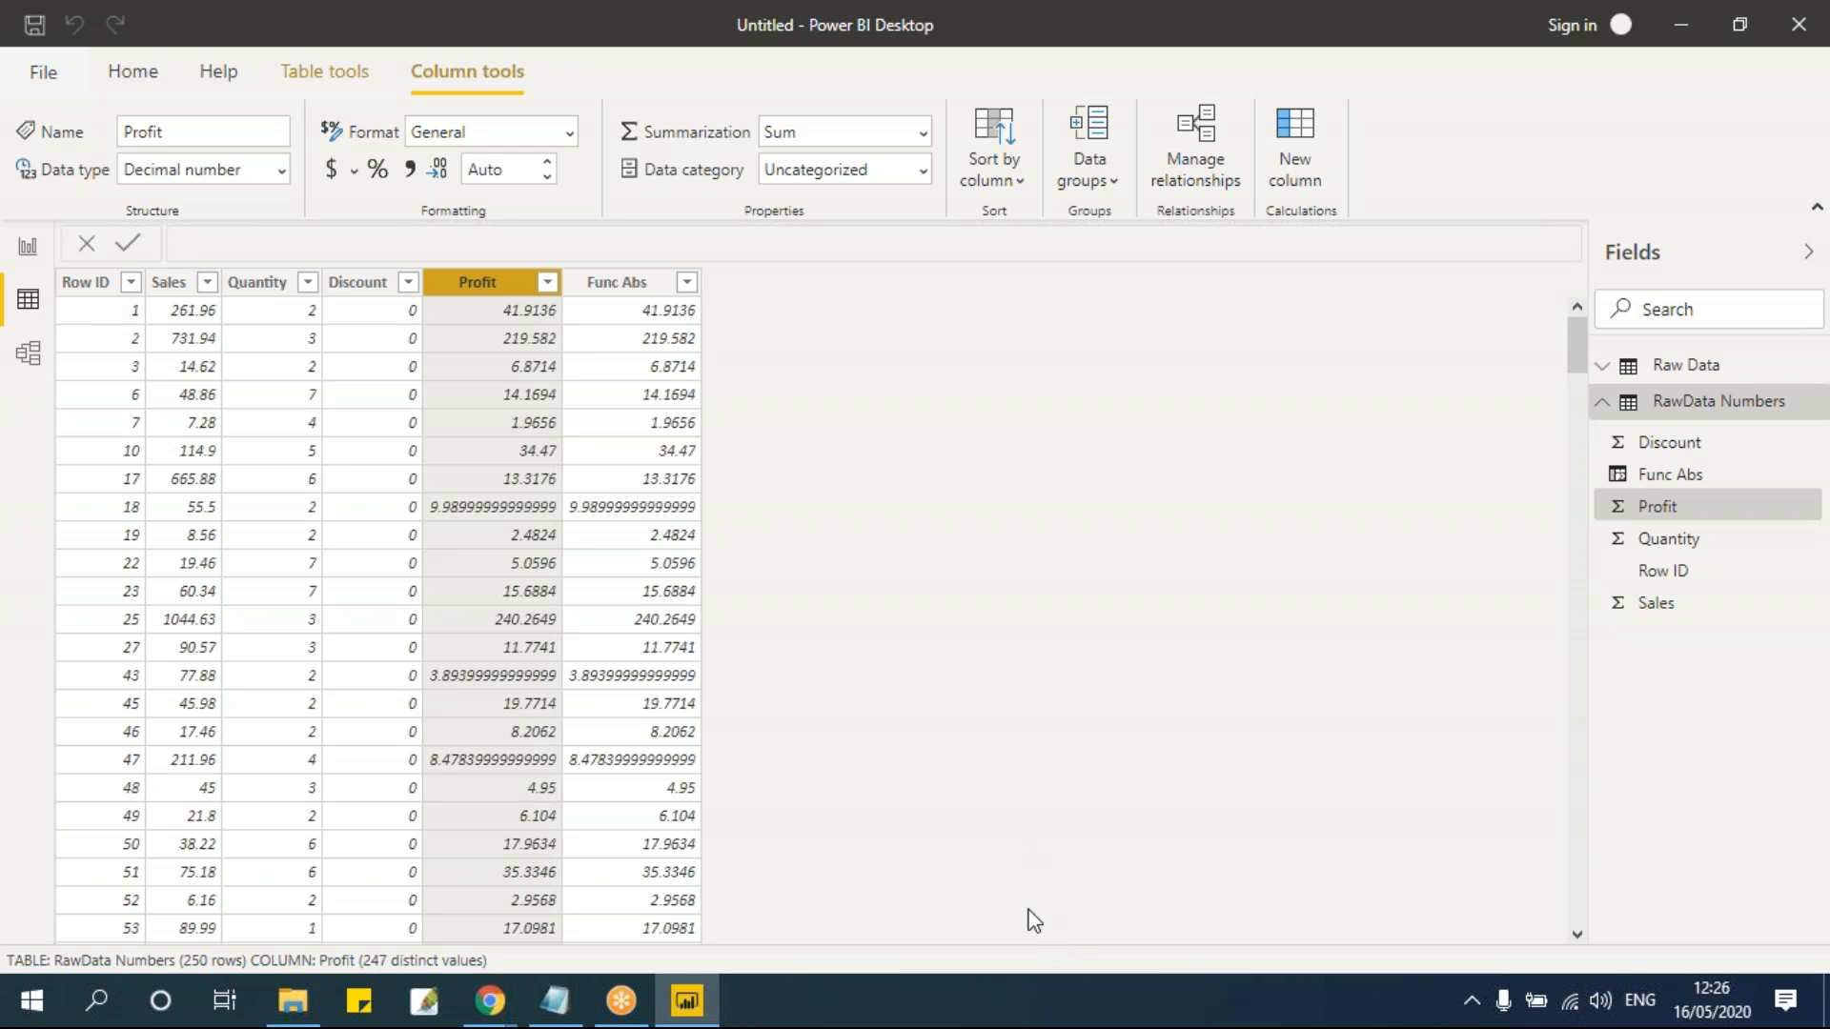
# Step: Switch to the DAX Functions notes in Notepad and review the ROUND, ROUNDUP and ROUNDDOWN formulas under Number Functions
pyautogui.hotkey('alt', 'Tab')
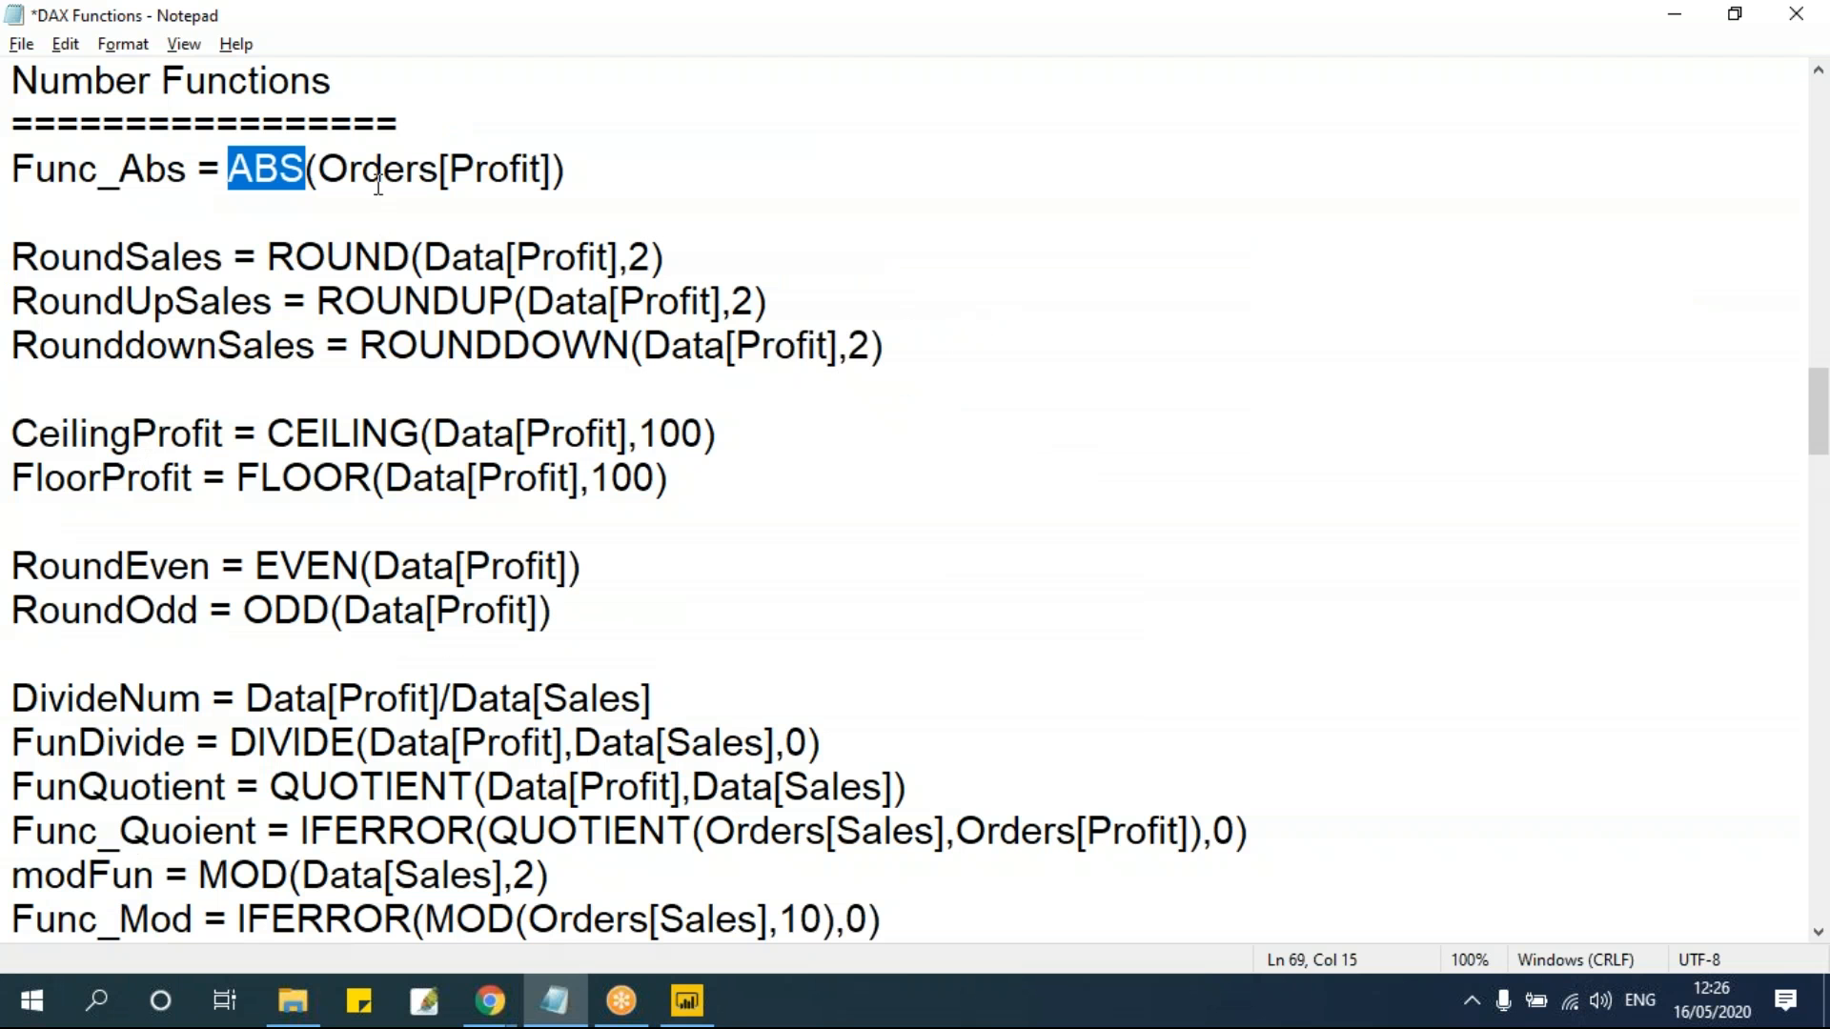
pyautogui.click(284, 173)
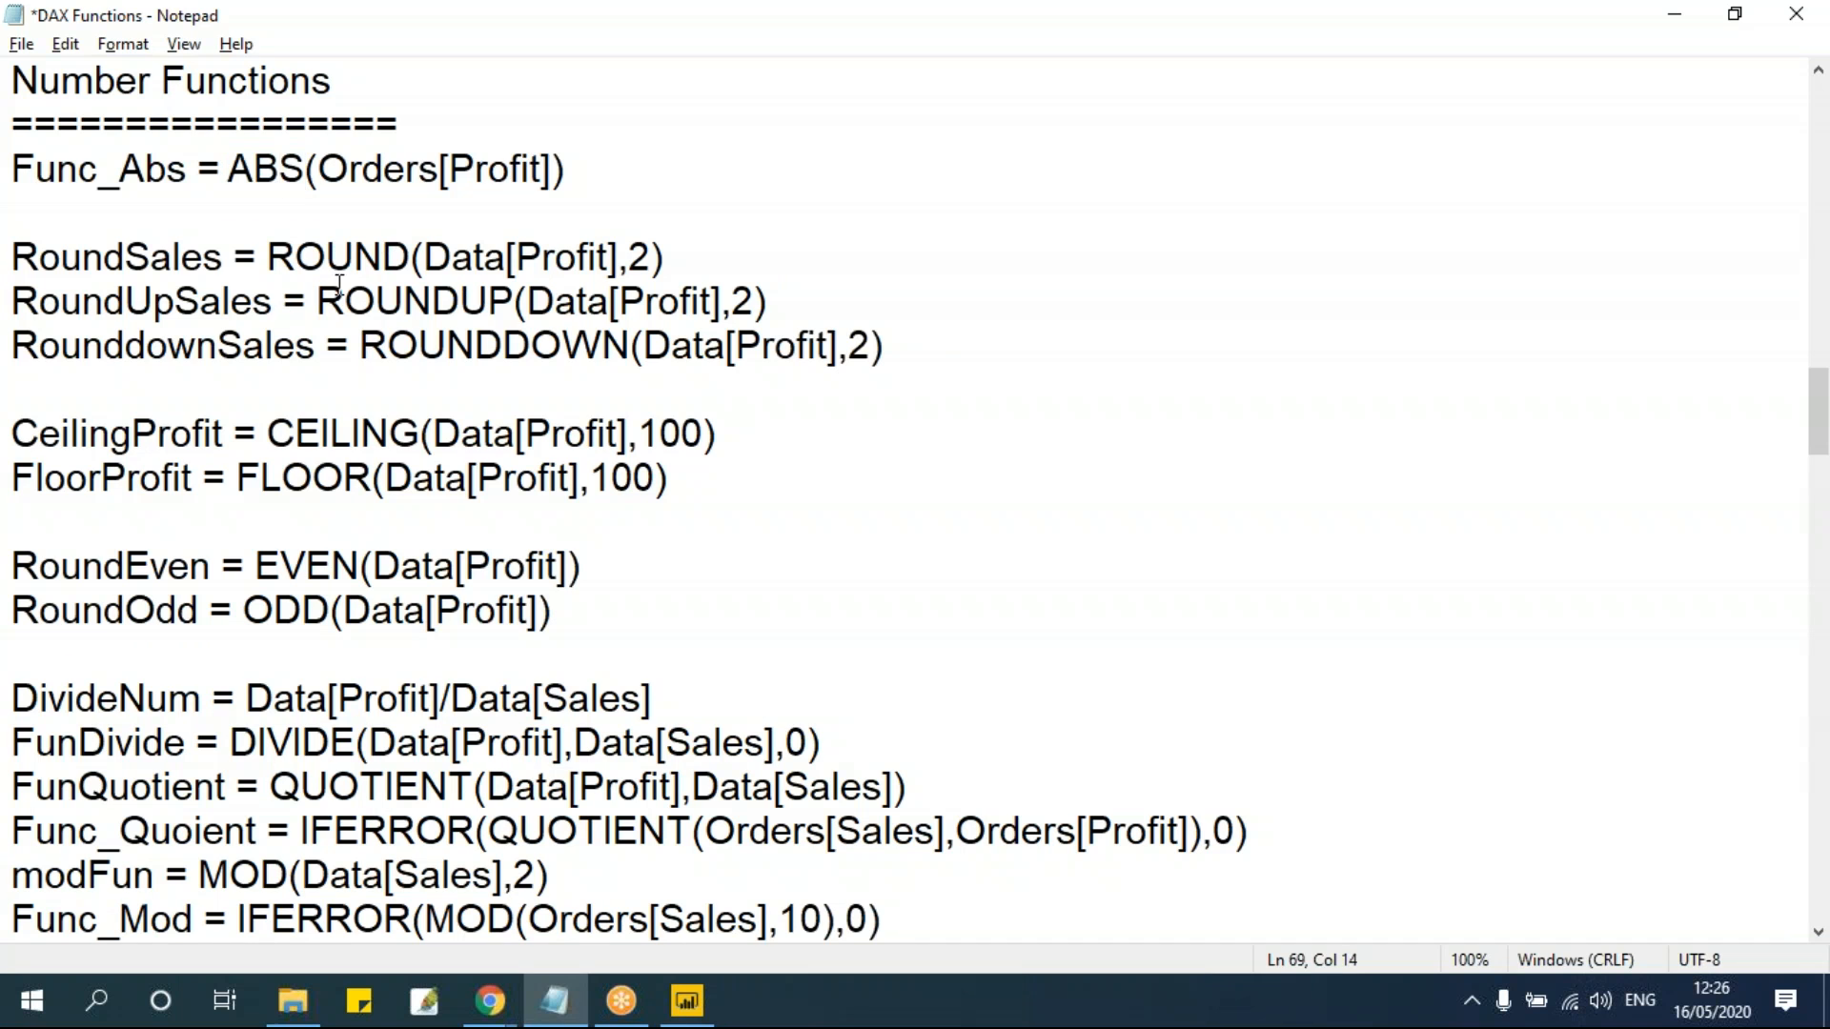
pyautogui.click(384, 257)
pyautogui.click(459, 303)
pyautogui.click(486, 343)
pyautogui.moveTo(920, 365); pyautogui.dragTo(531, 345)
pyautogui.hotkey('shift', 'Home')
pyautogui.hotkey('shift', 'Up')
pyautogui.hotkey('shift', 'Up')
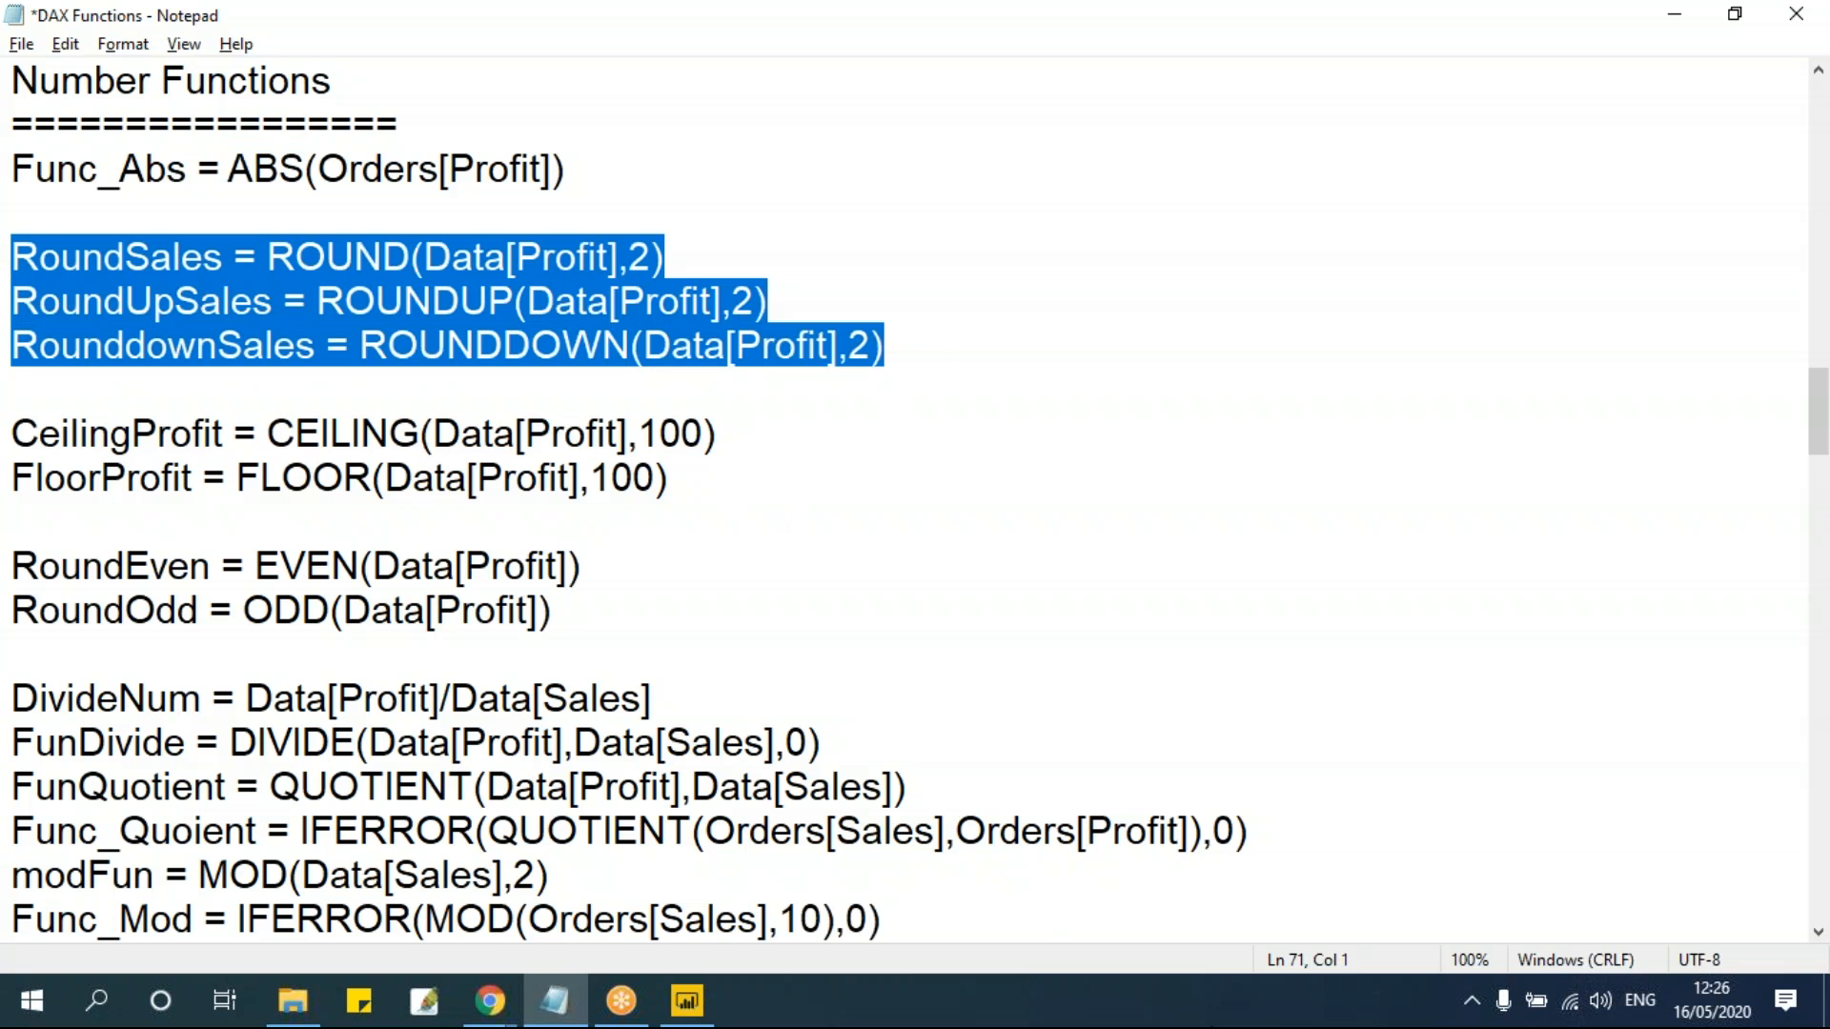
pyautogui.click(1211, 1026)
# Step: Switch back to Power BI Desktop, add another calculated column to RawData Numbers and name it Func Round
pyautogui.hotkey('alt', 'Tab')
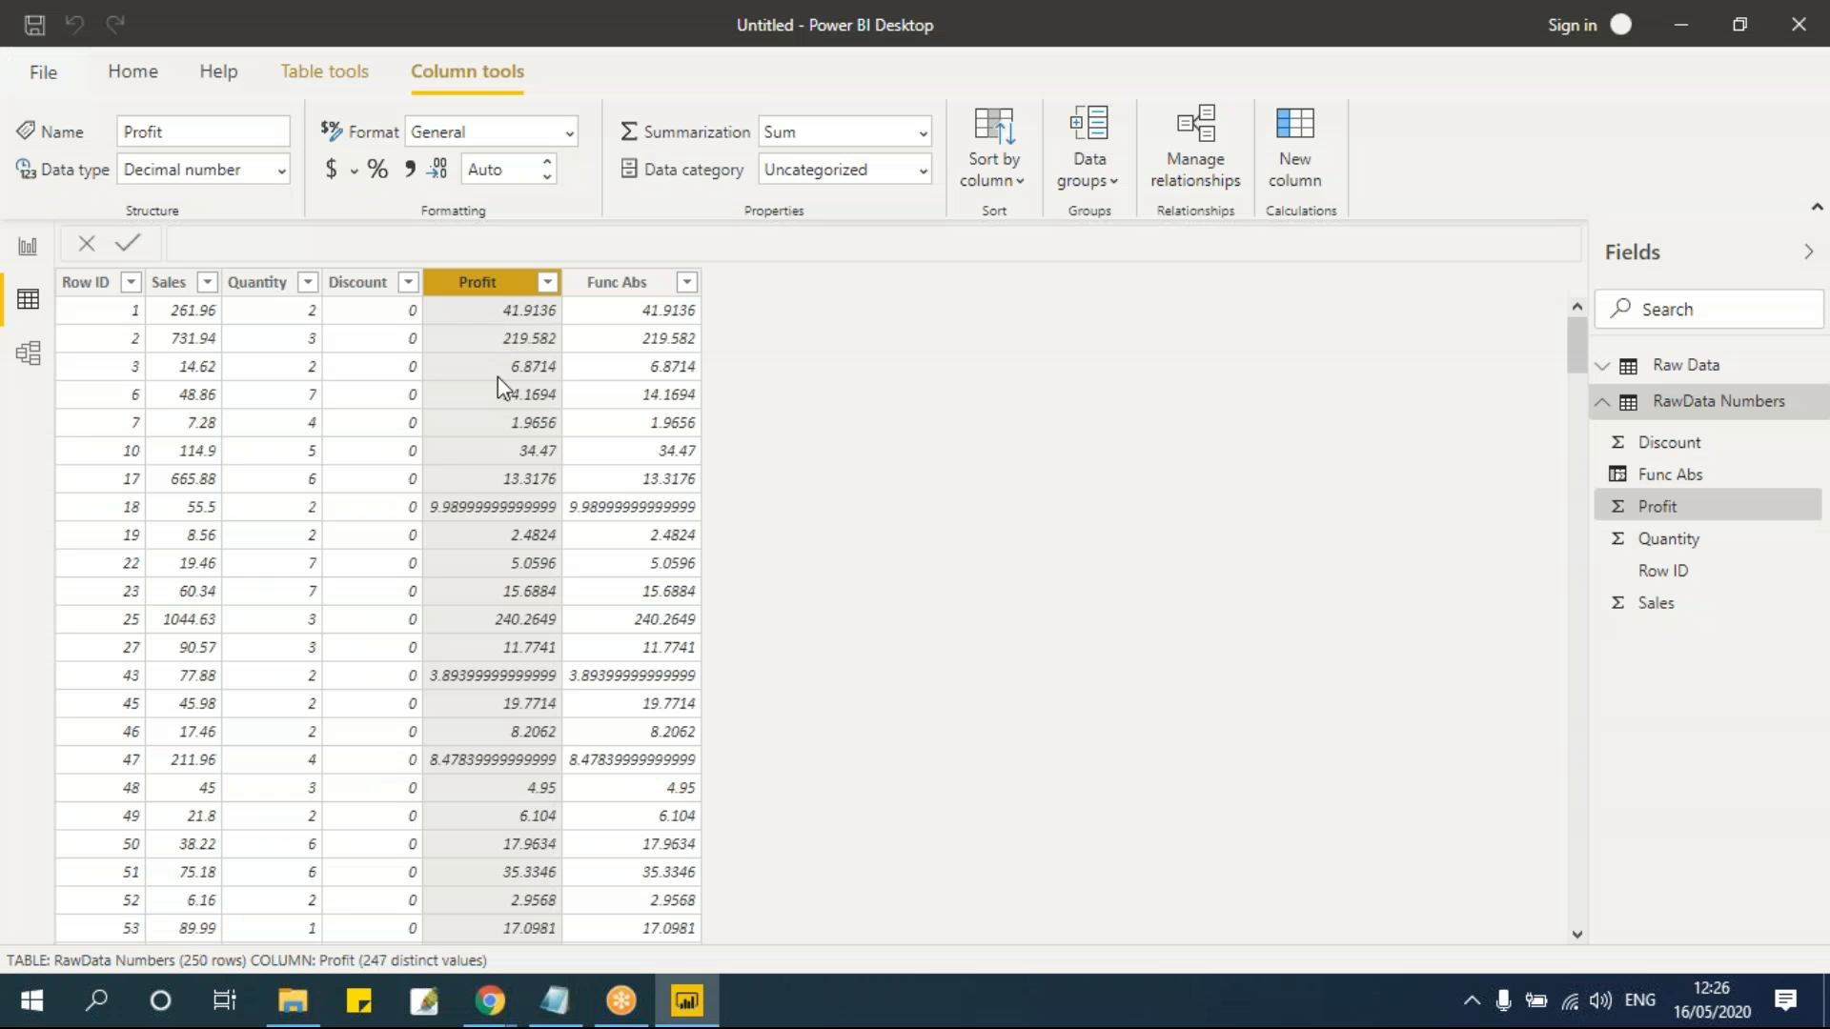
pyautogui.click(325, 73)
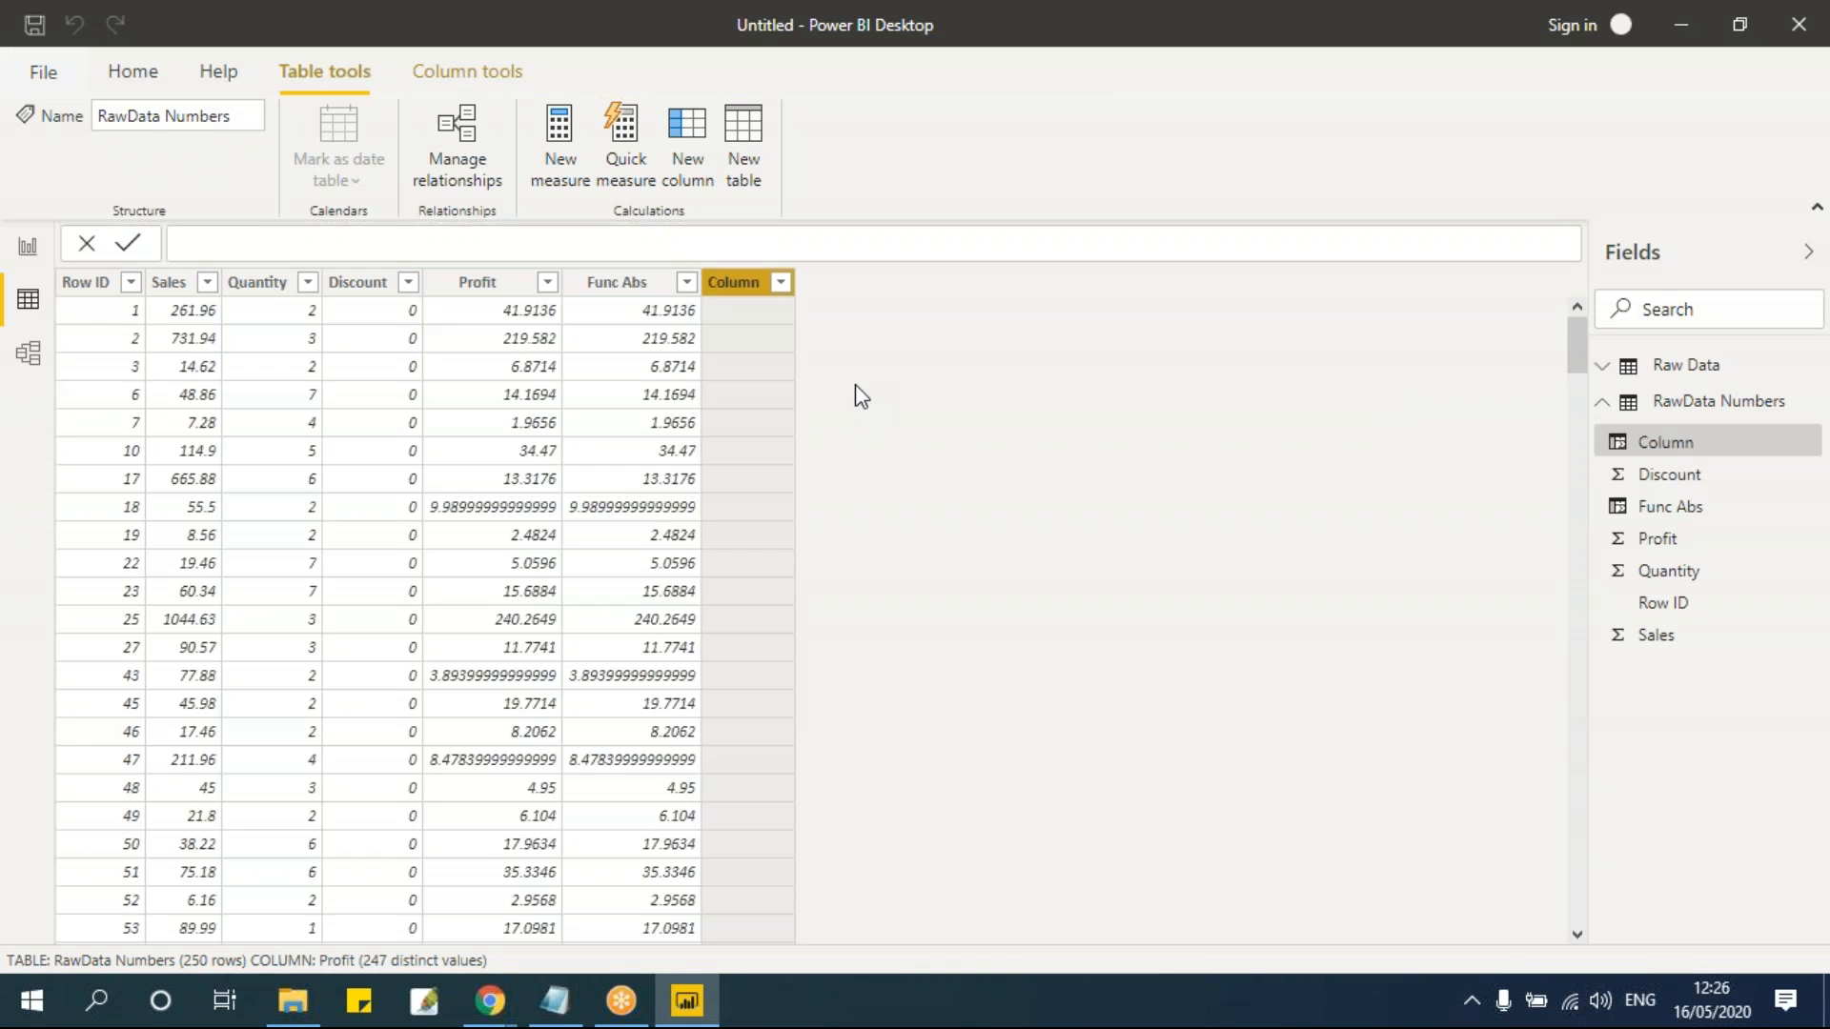
pyautogui.click(245, 243)
pyautogui.press('BackSpace')
pyautogui.press('BackSpace')
pyautogui.press('BackSpace')
pyautogui.press('BackSpace')
pyautogui.press('BackSpace')
pyautogui.press('BackSpace')
pyautogui.write('Func ')
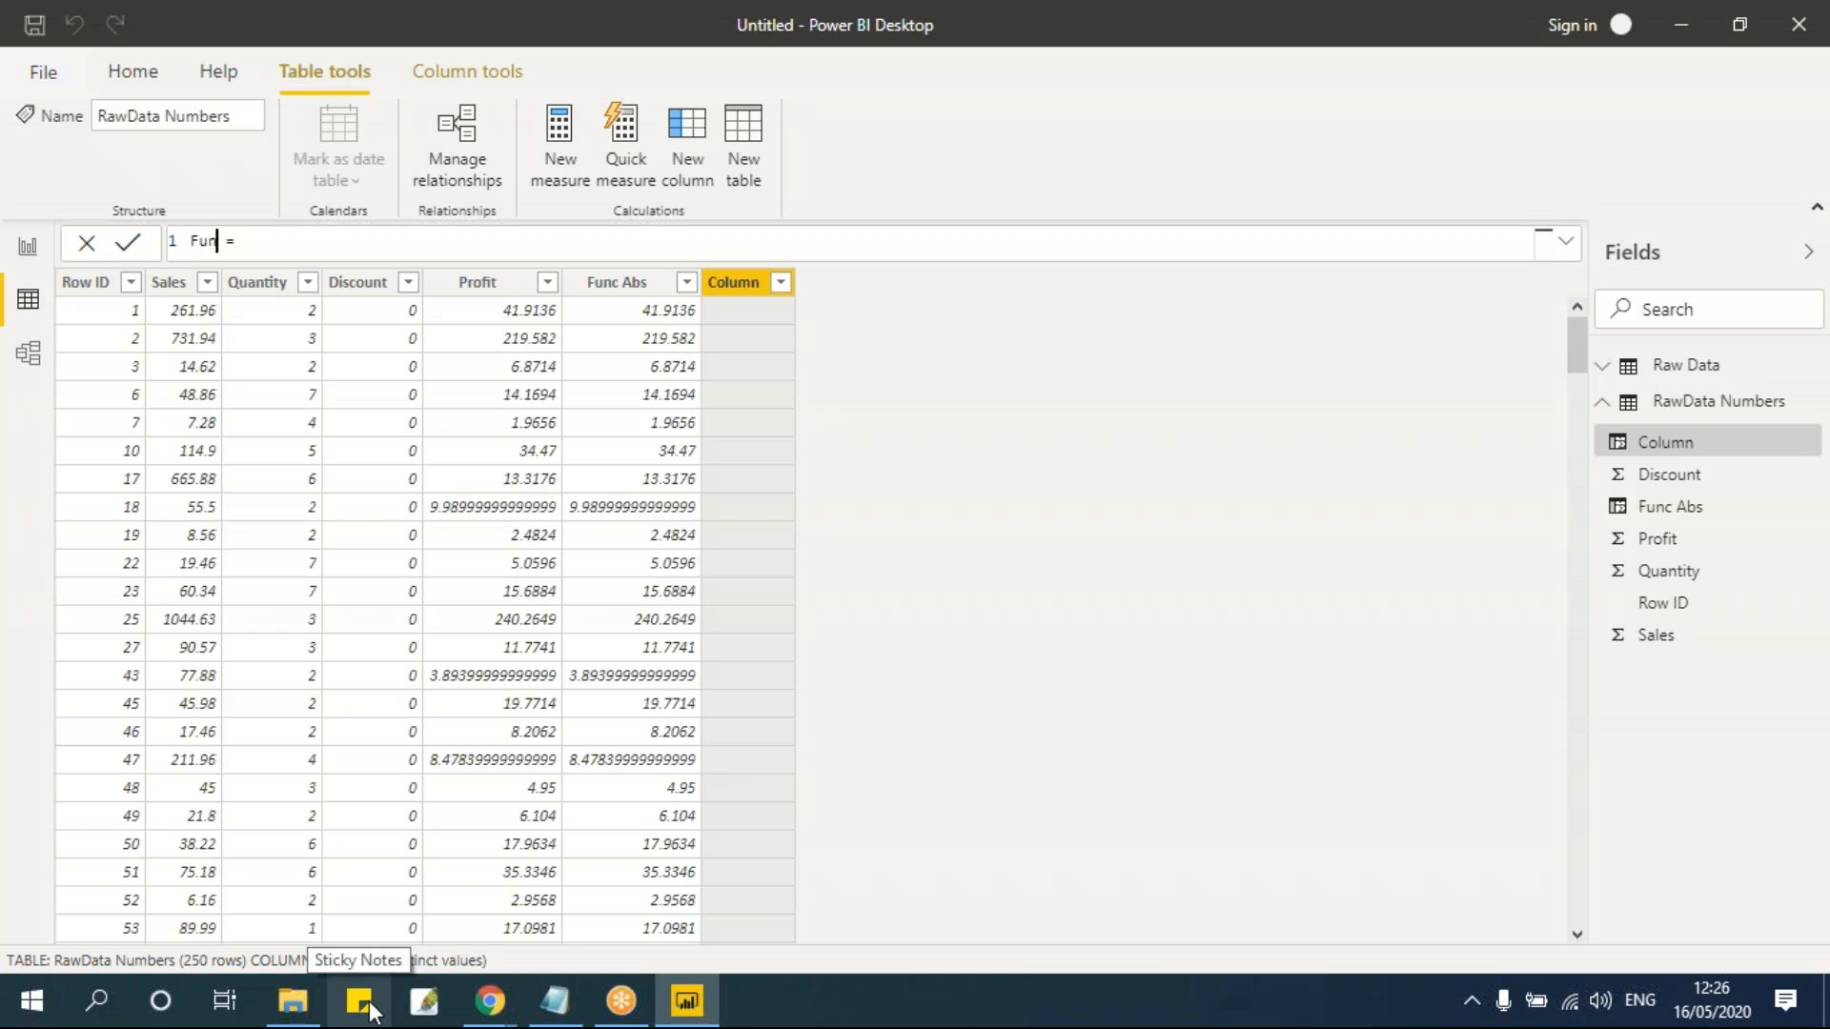
pyautogui.write('Round = ')
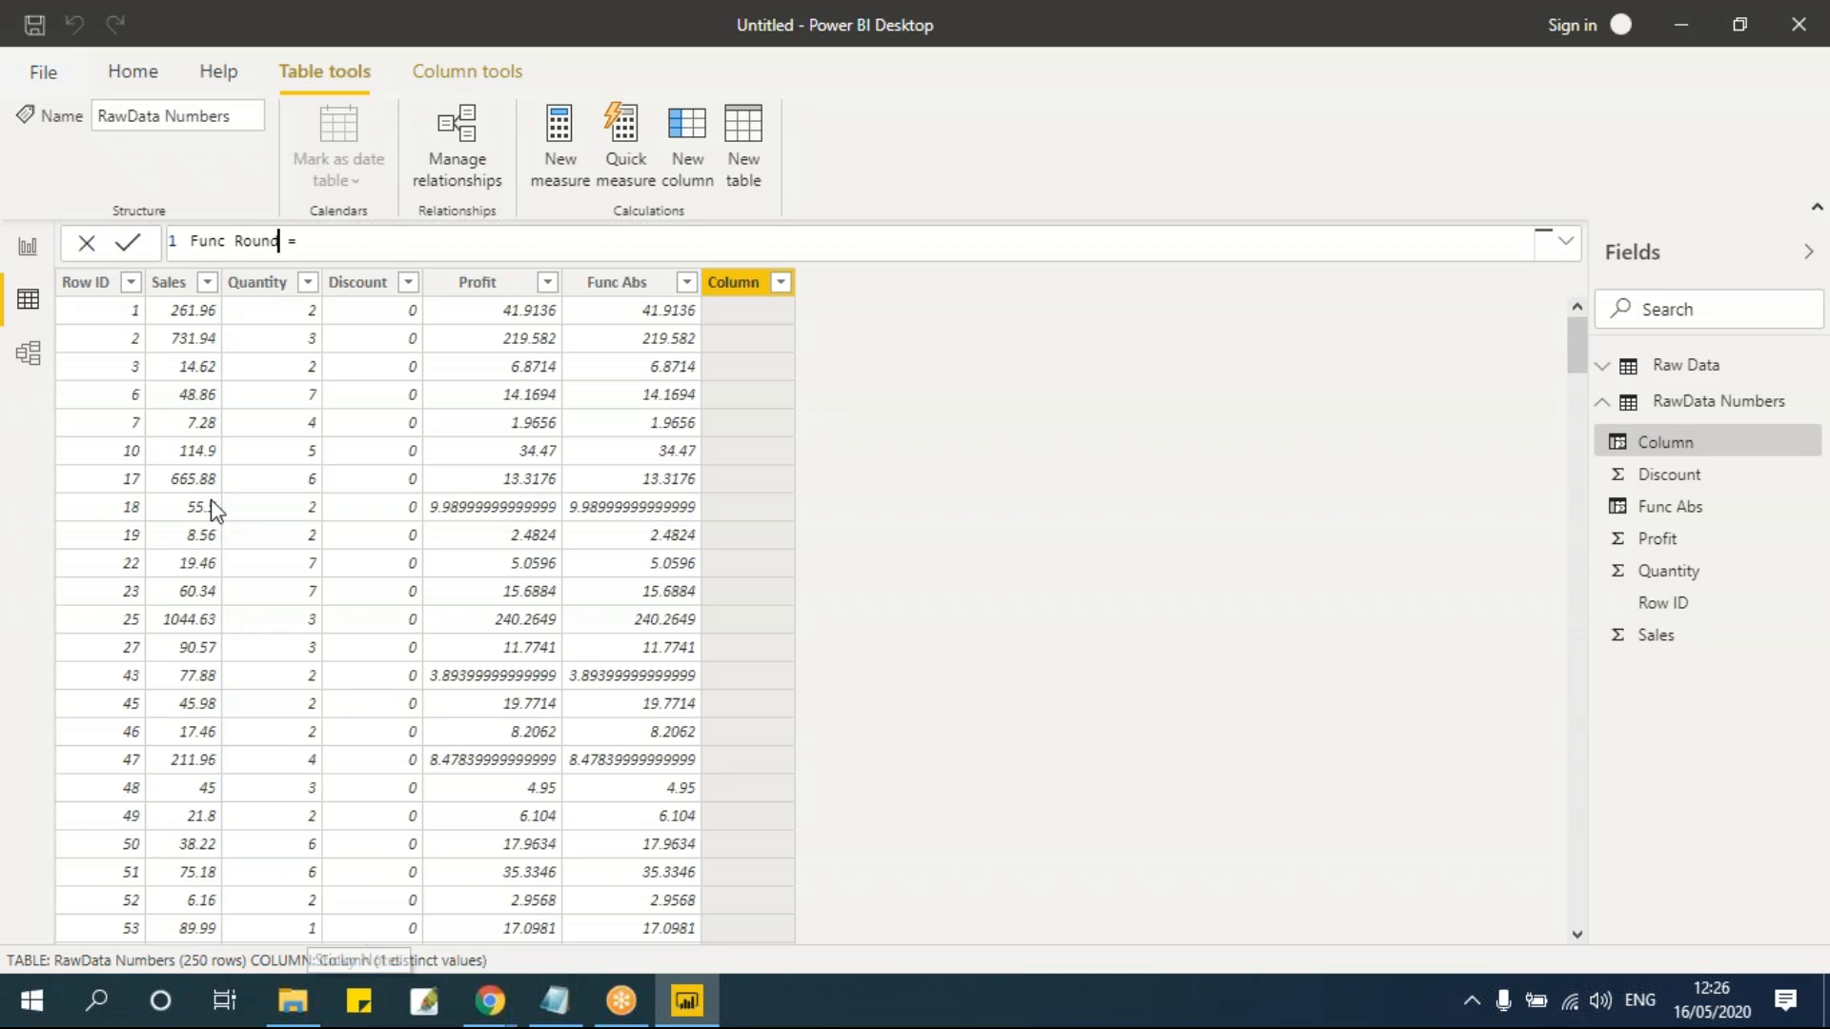
# Step: Define Func Round as ROUND('RawData Numbers'[Profit],2) and commit the formula
pyautogui.write('r')
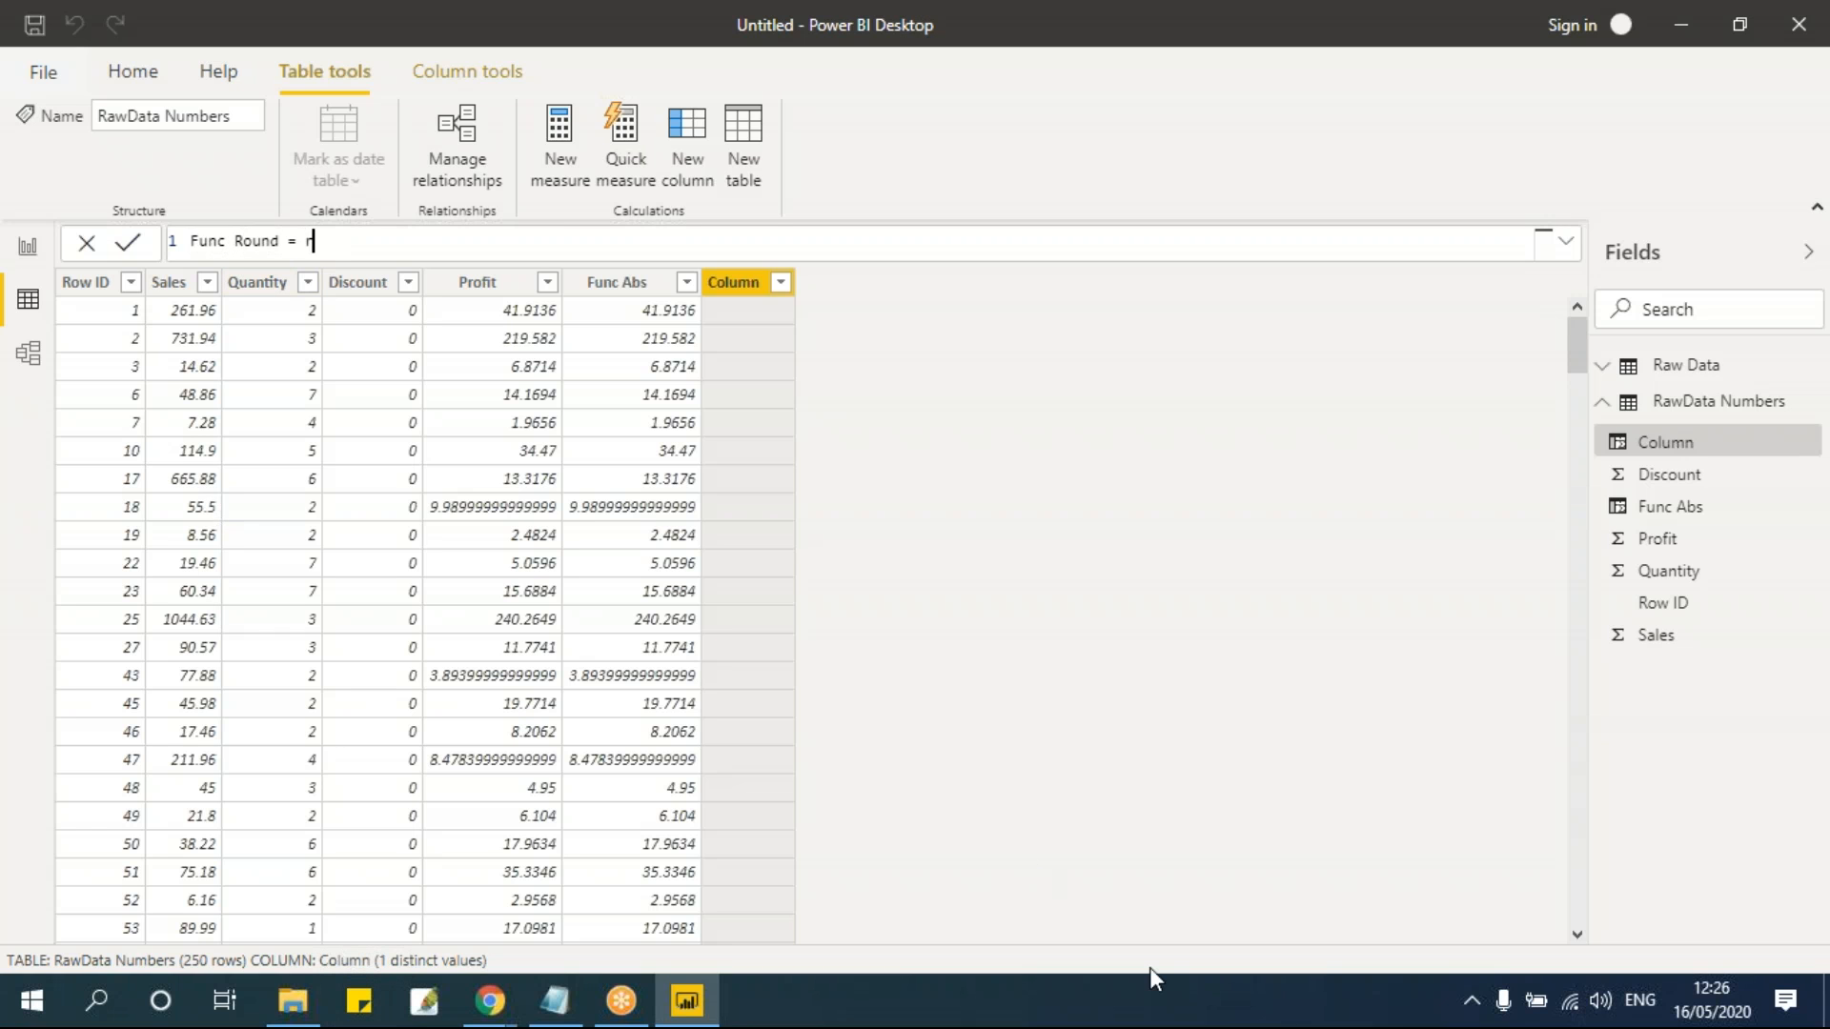
pyautogui.write('ou')
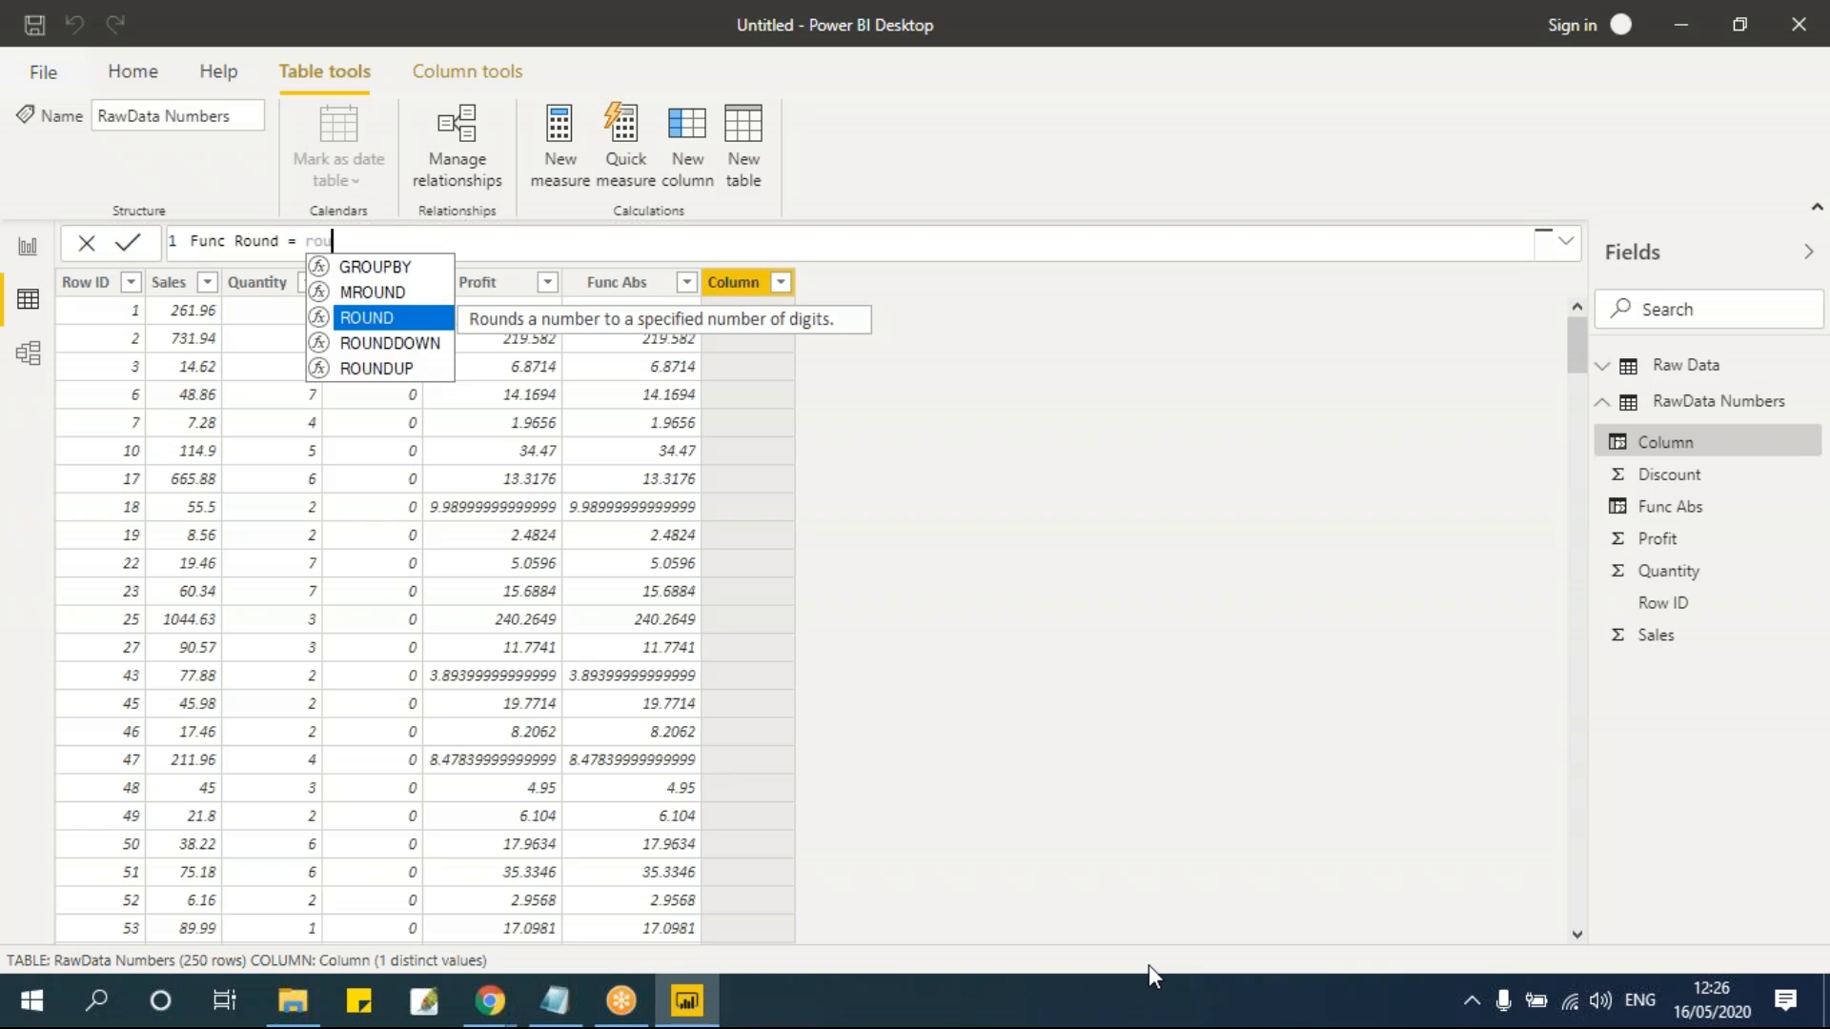
pyautogui.press('Tab')
pyautogui.write('pro')
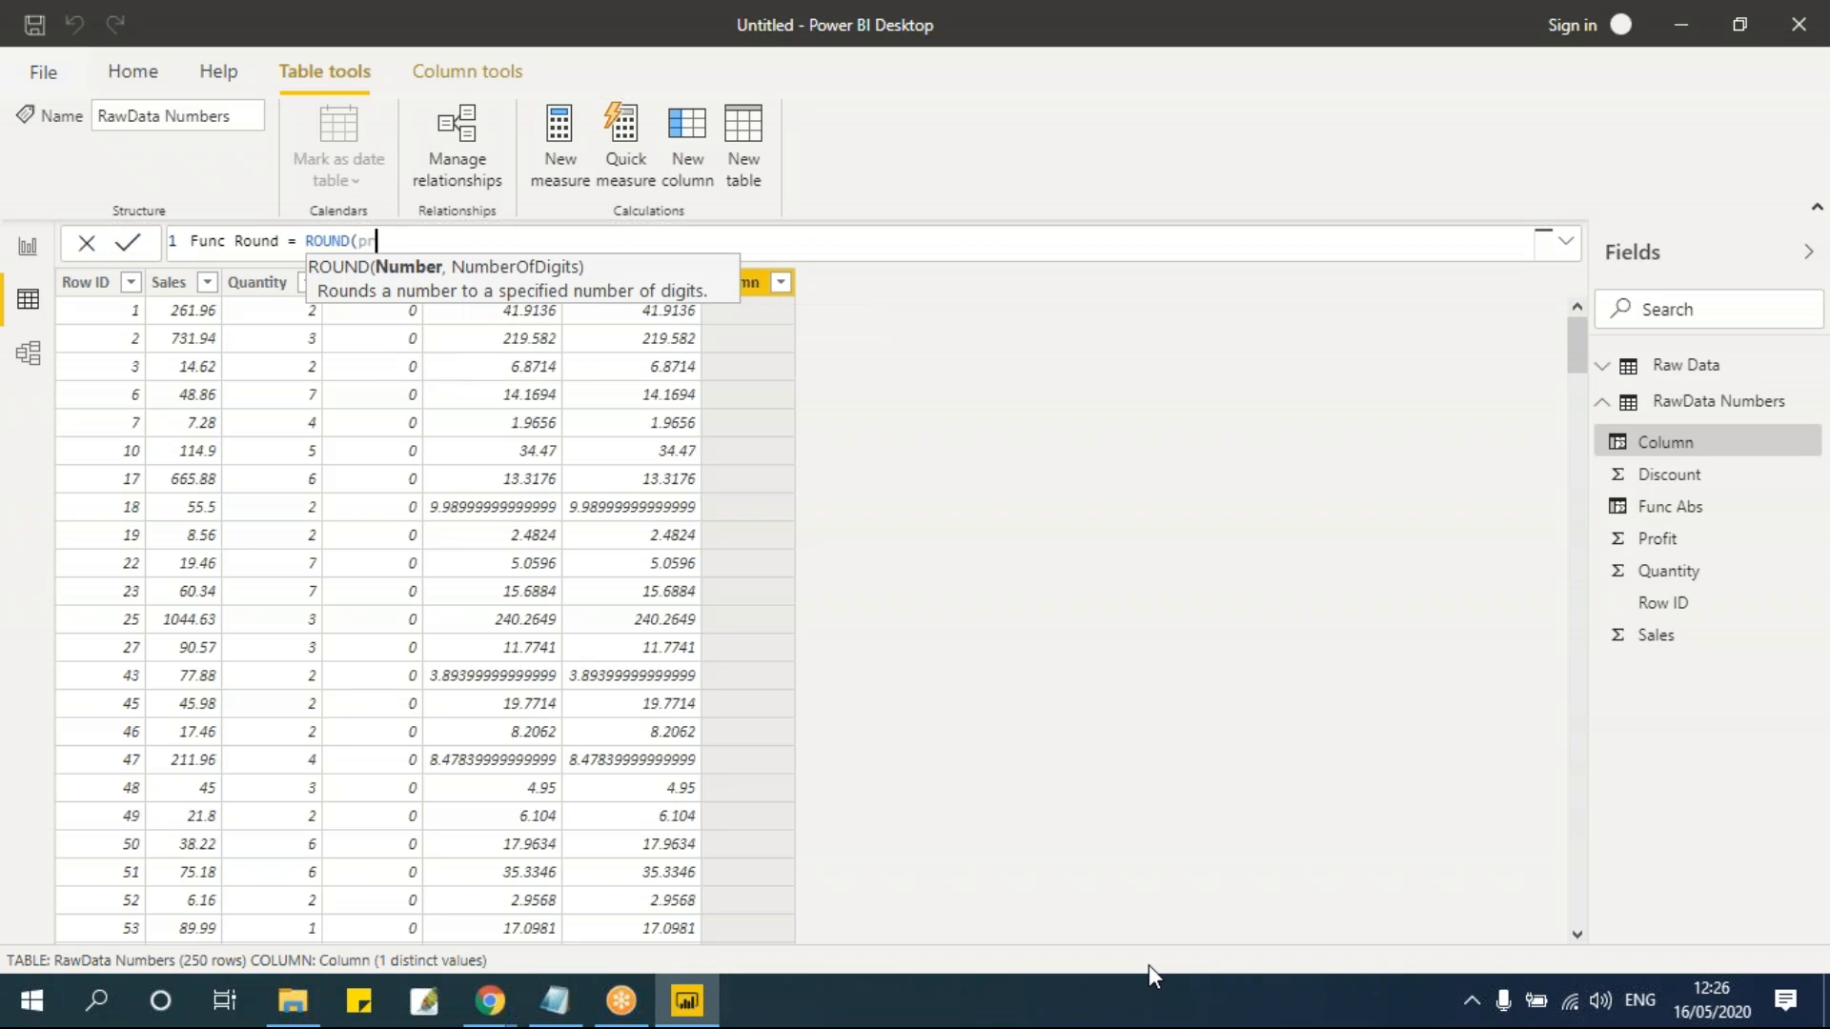
pyautogui.press('Down')
pyautogui.press('Down')
pyautogui.press('Tab')
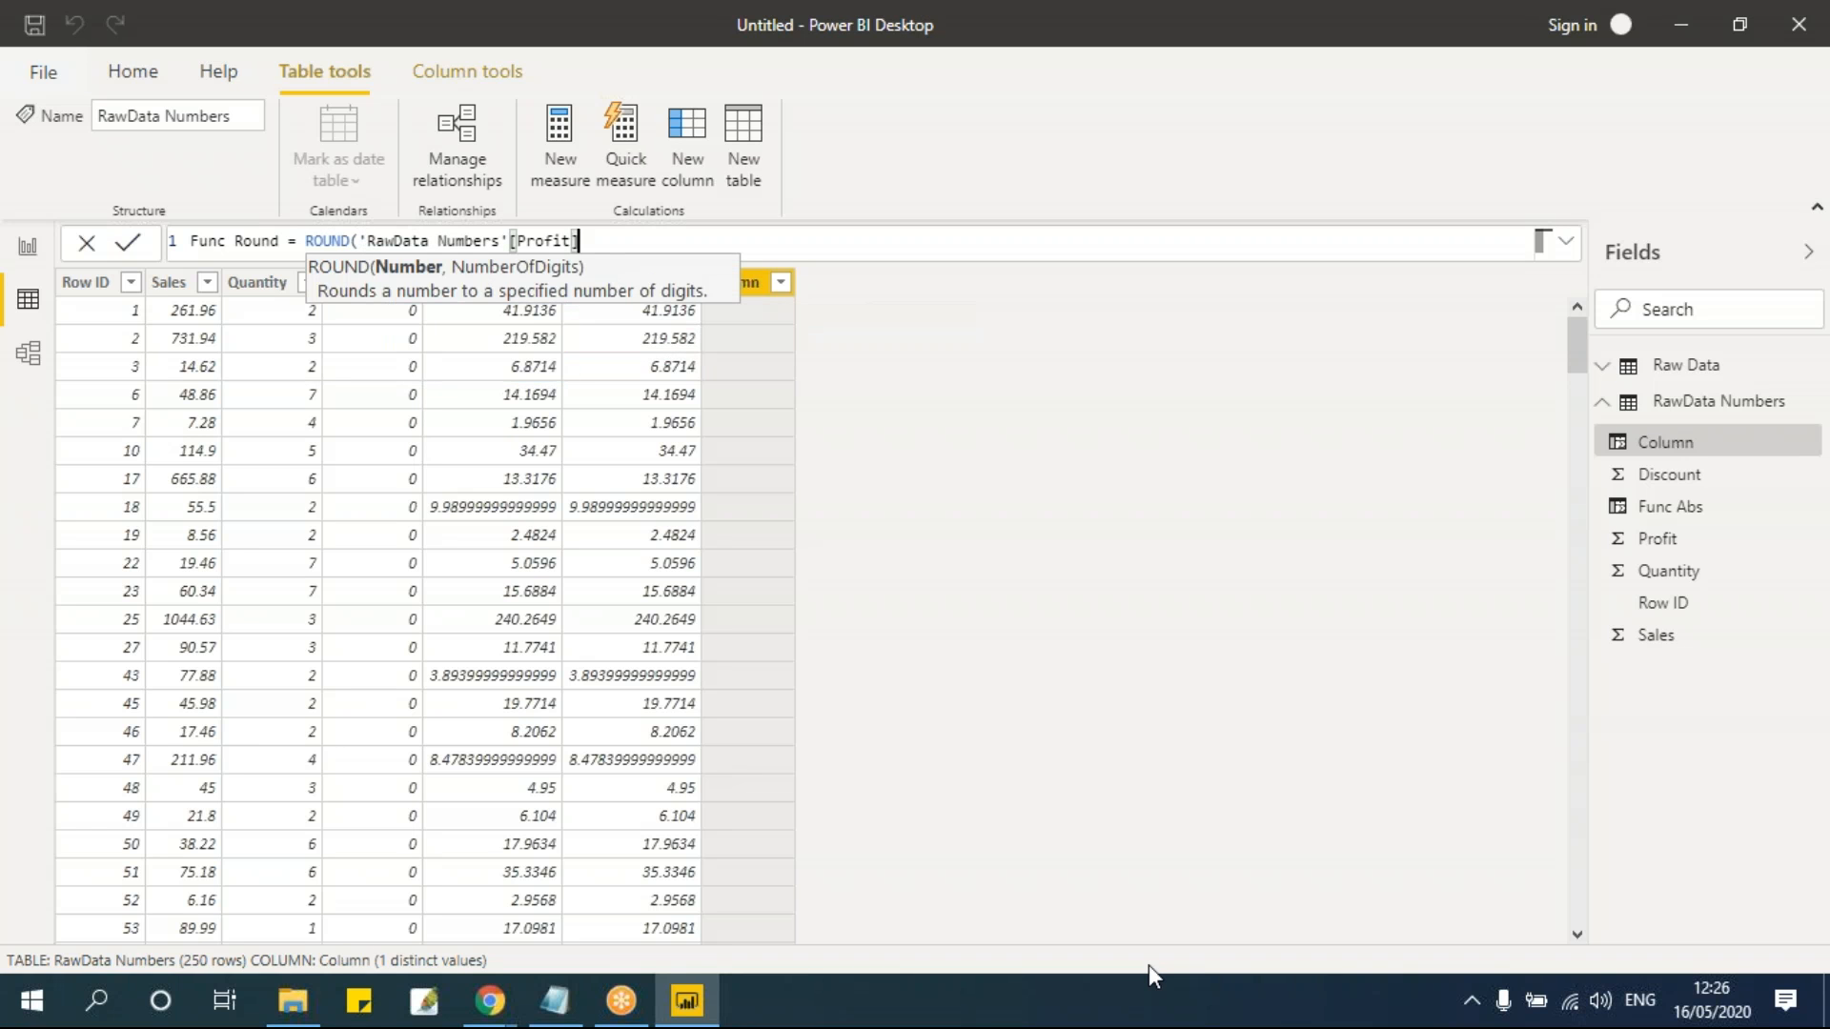
pyautogui.write(',')
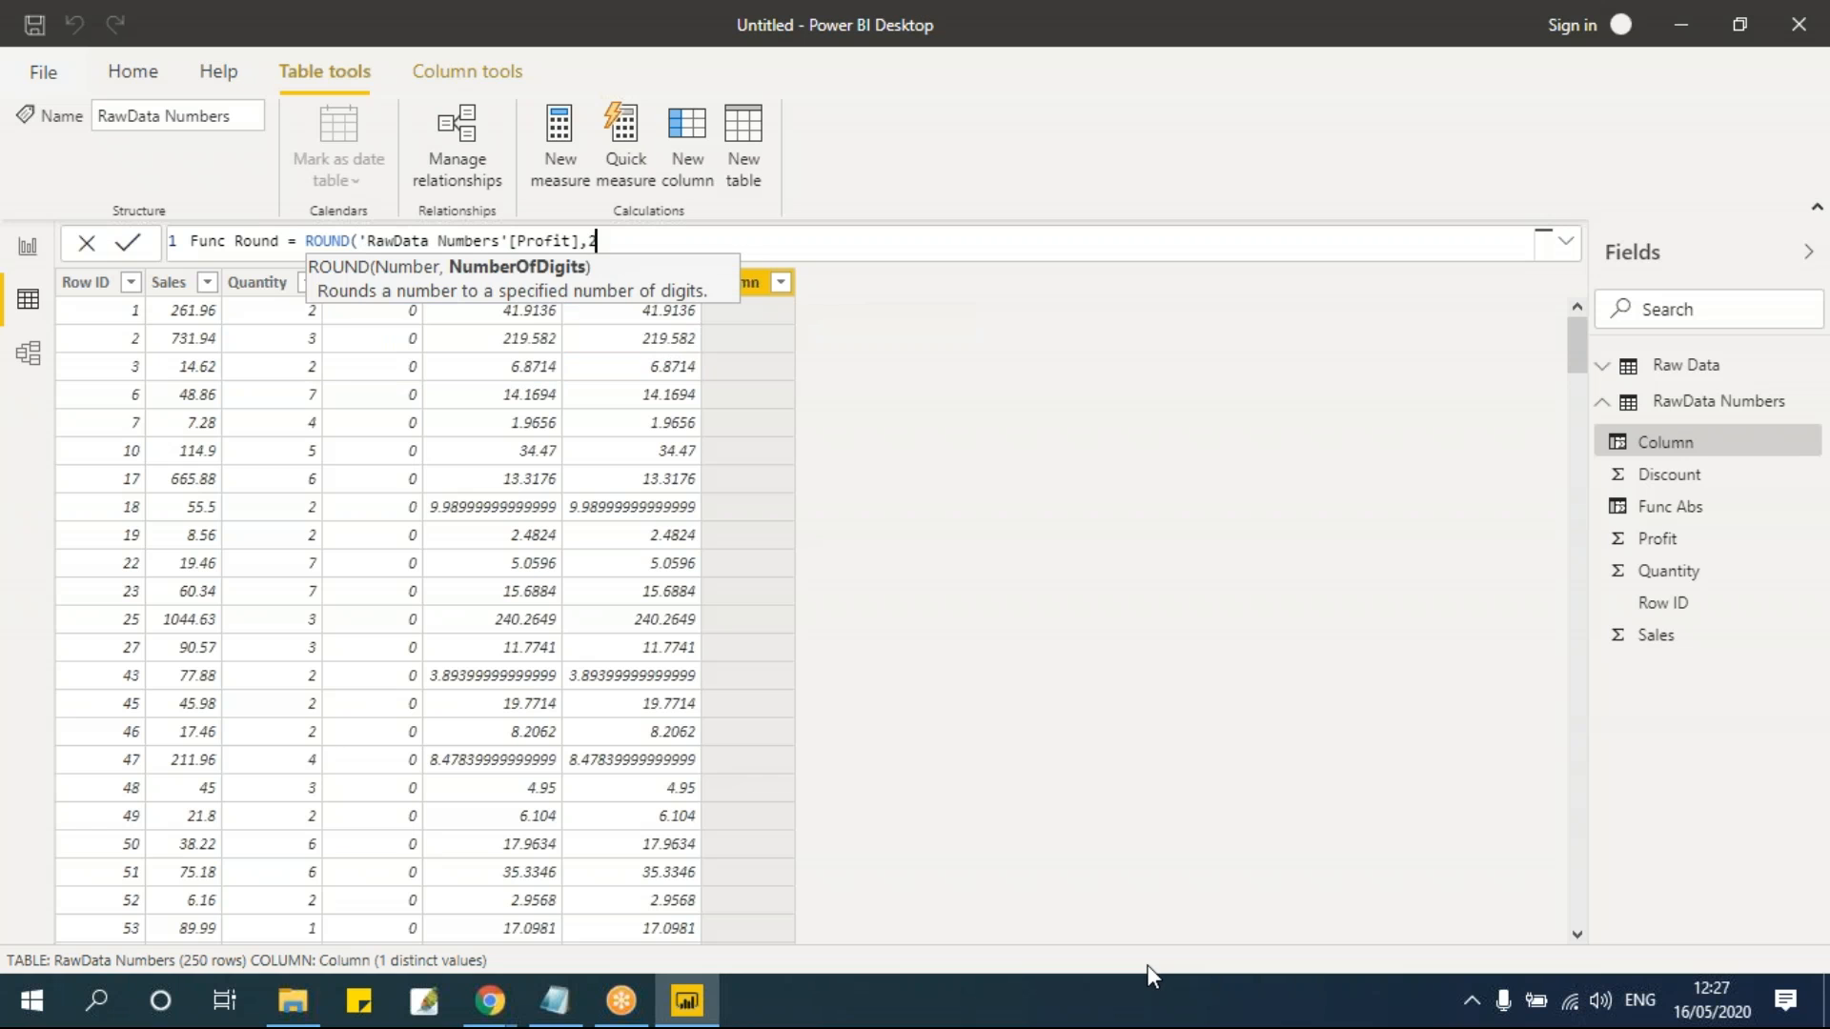
pyautogui.write('2)')
pyautogui.press('Return')
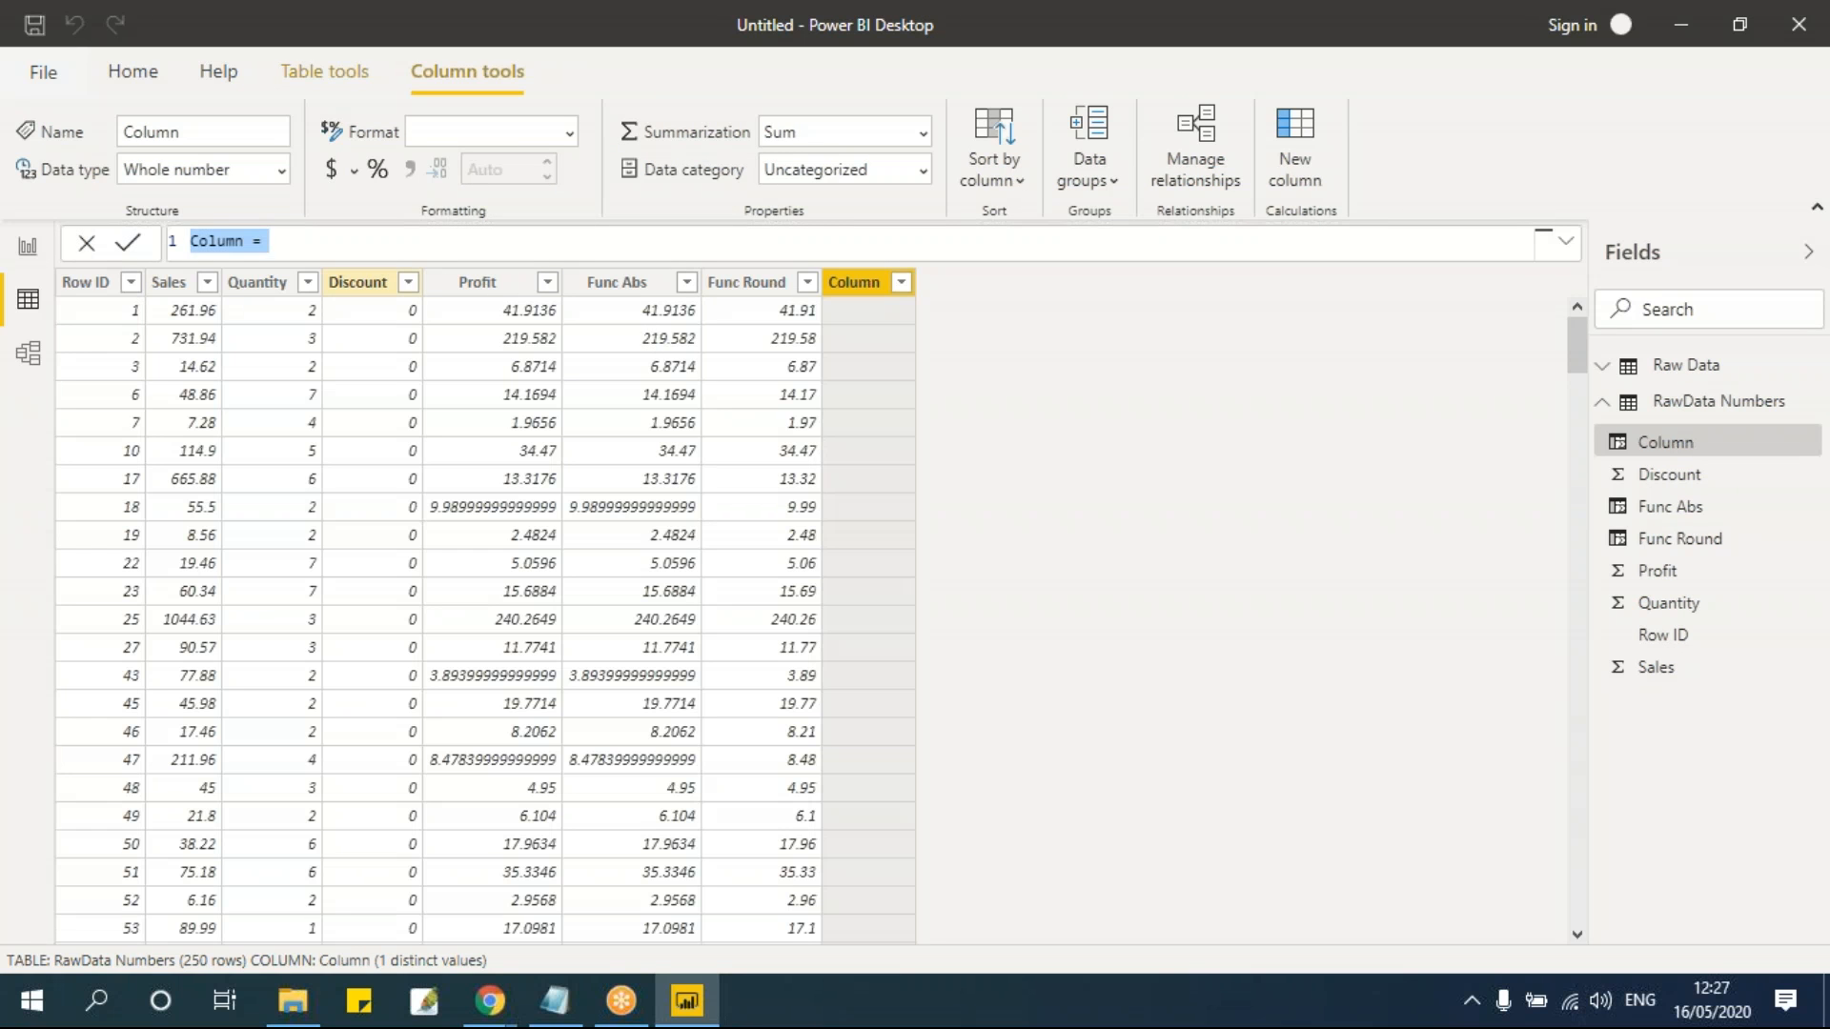
# Step: Name the newly added calculated column in RawData Numbers Func RoundUp and begin its rounding formula
pyautogui.click(247, 239)
pyautogui.press('BackSpace')
pyautogui.press('BackSpace')
pyautogui.press('BackSpace')
pyautogui.press('BackSpace')
pyautogui.press('BackSpace')
pyautogui.press('BackSpace')
pyautogui.write('Func Ro')
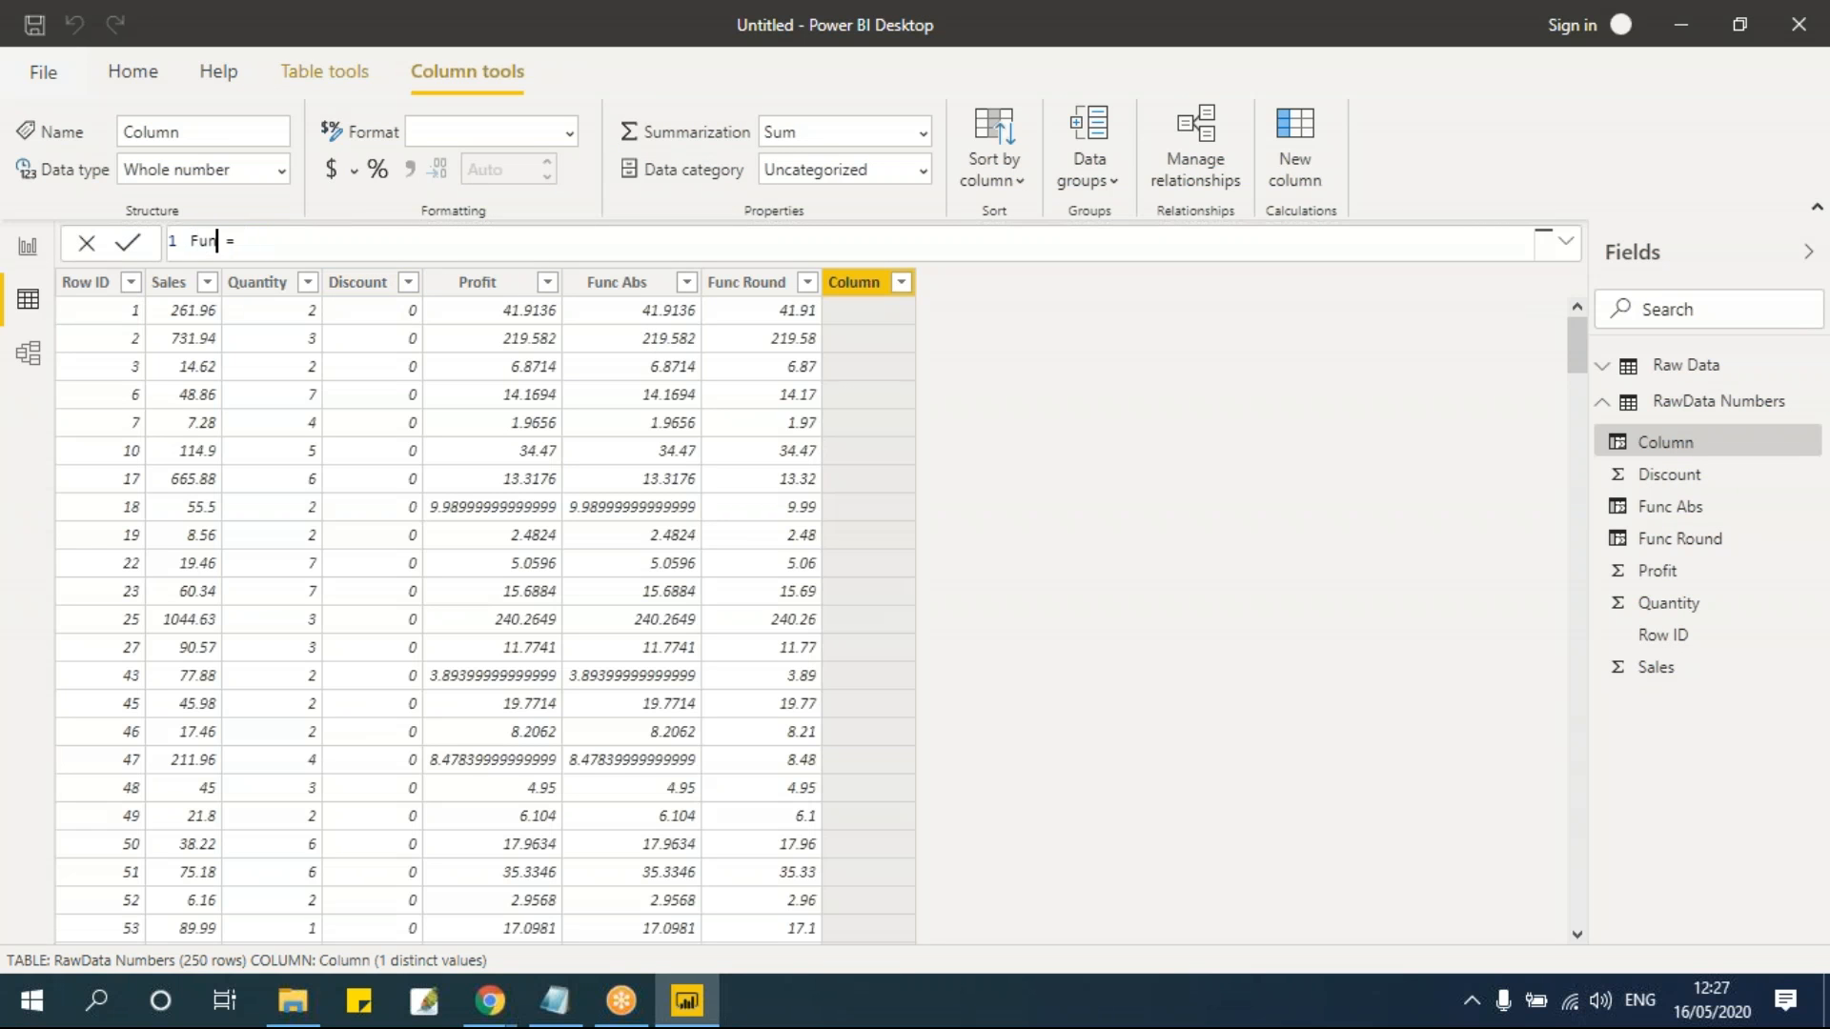
pyautogui.write('undUp = roun')
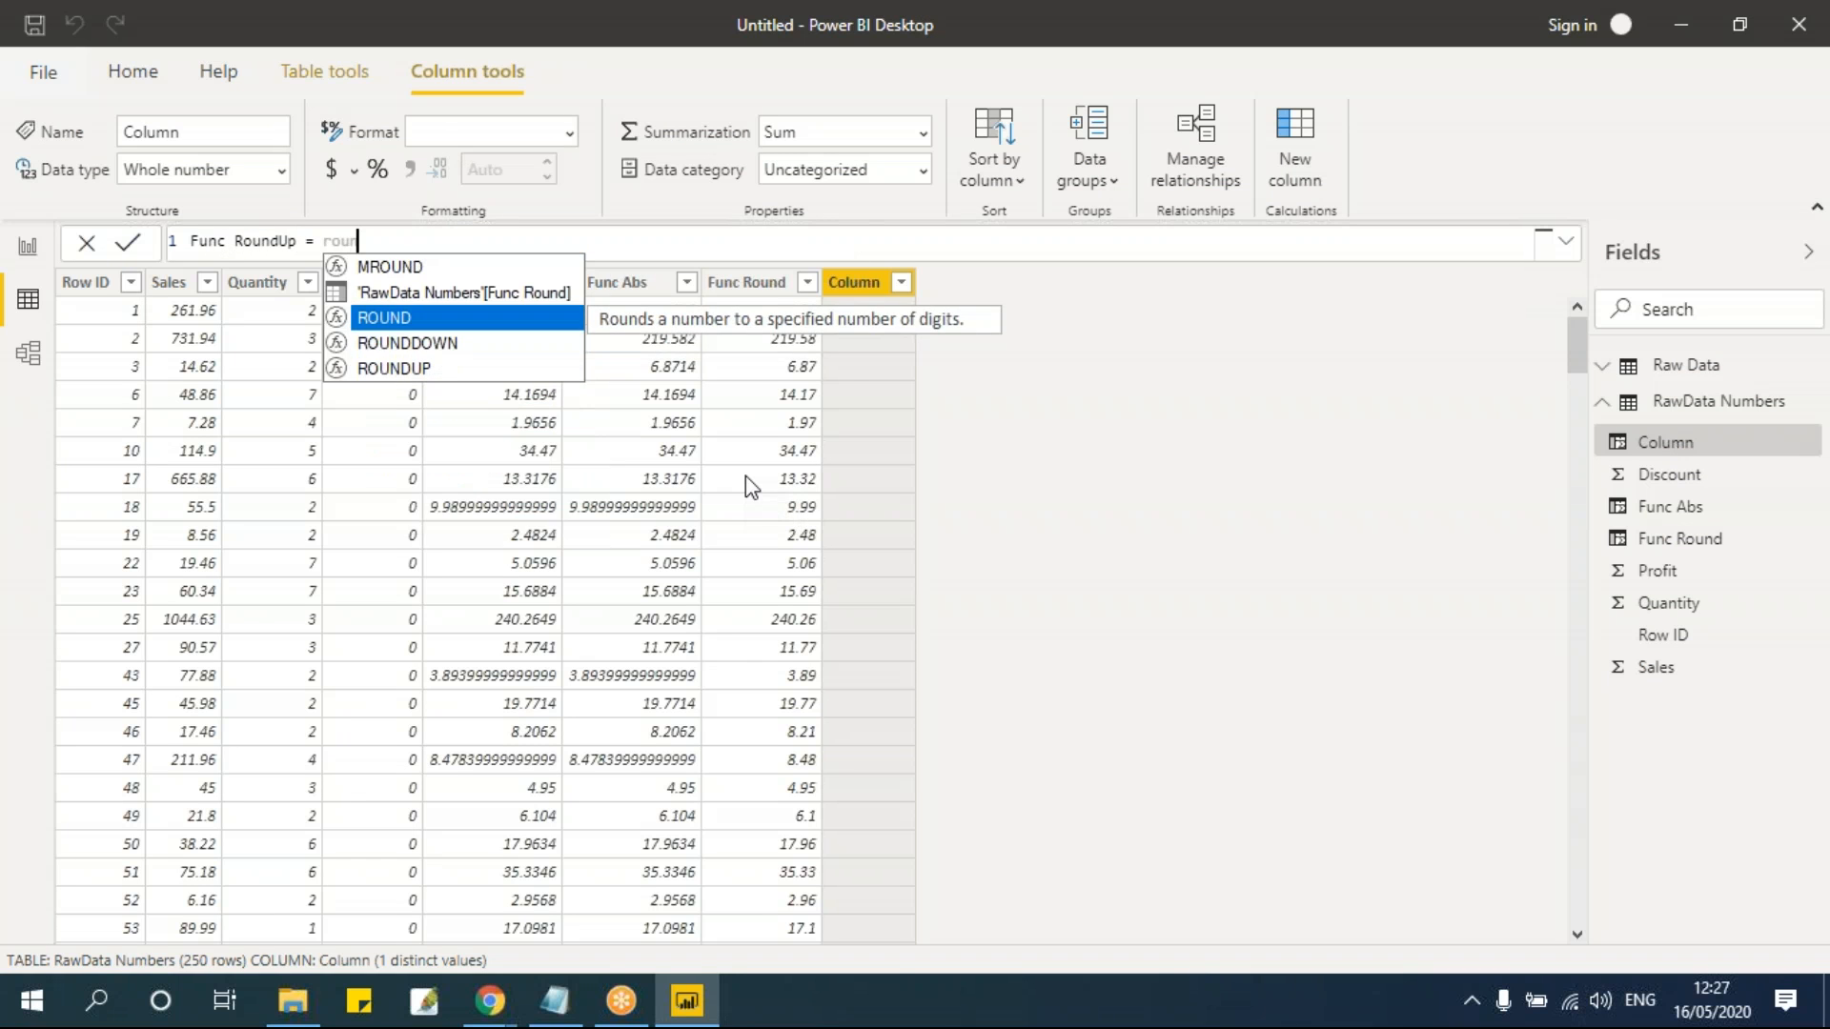
# Step: Define Func RoundUp as ROUNDUP('RawData Numbers'[Profit],2) and commit the formula
pyautogui.press('Down')
pyautogui.press('Down')
pyautogui.press('Tab')
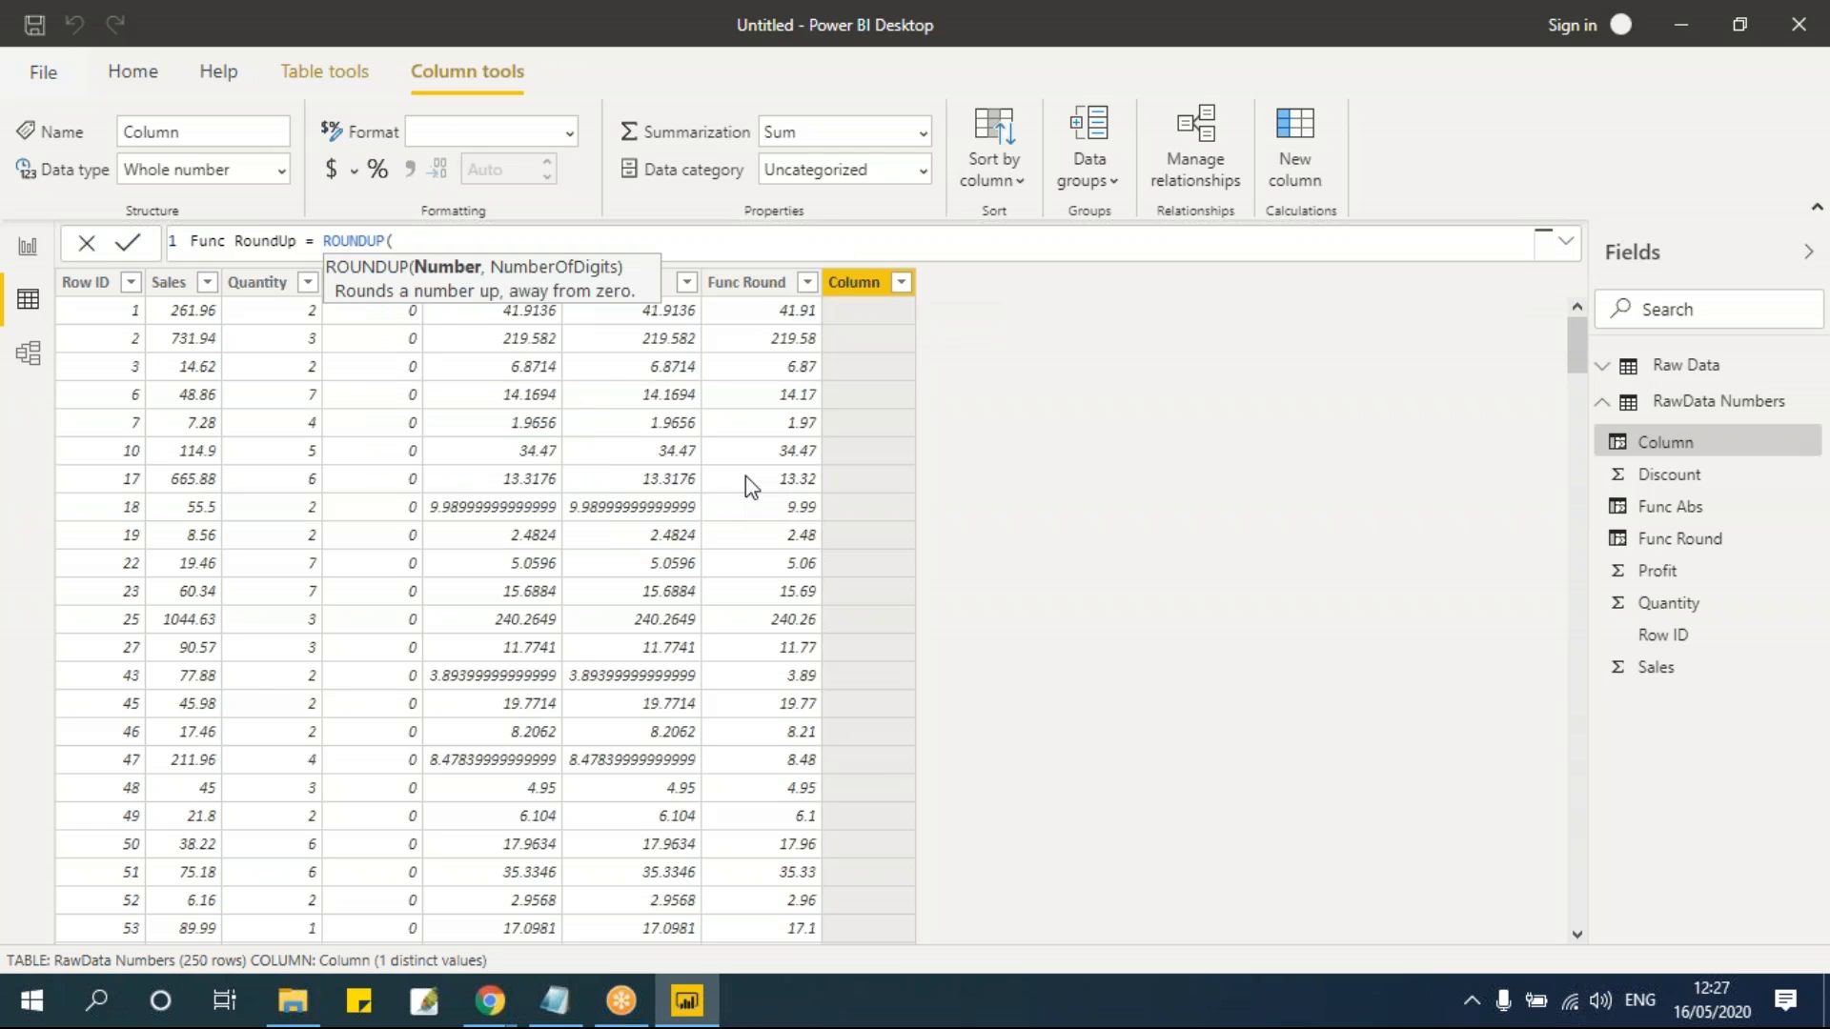
pyautogui.write('pr')
pyautogui.press('Down')
pyautogui.press('Down')
pyautogui.press('Tab')
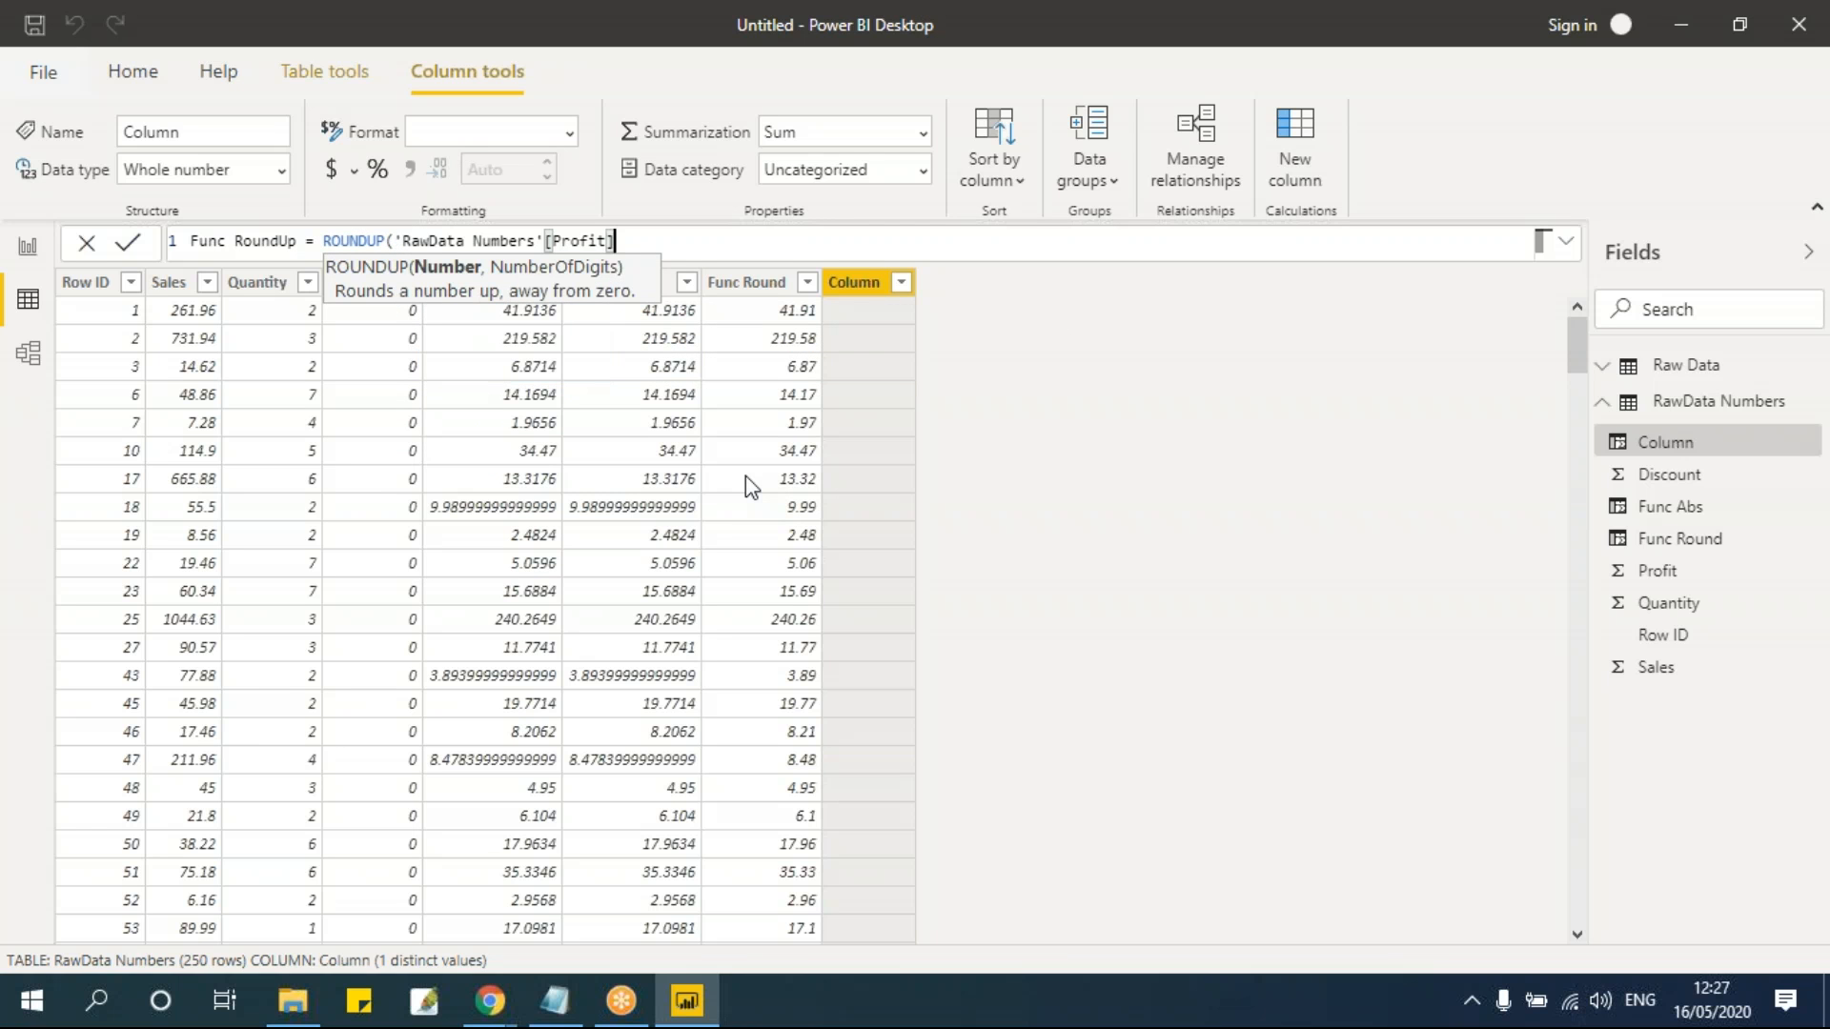
pyautogui.write(',')
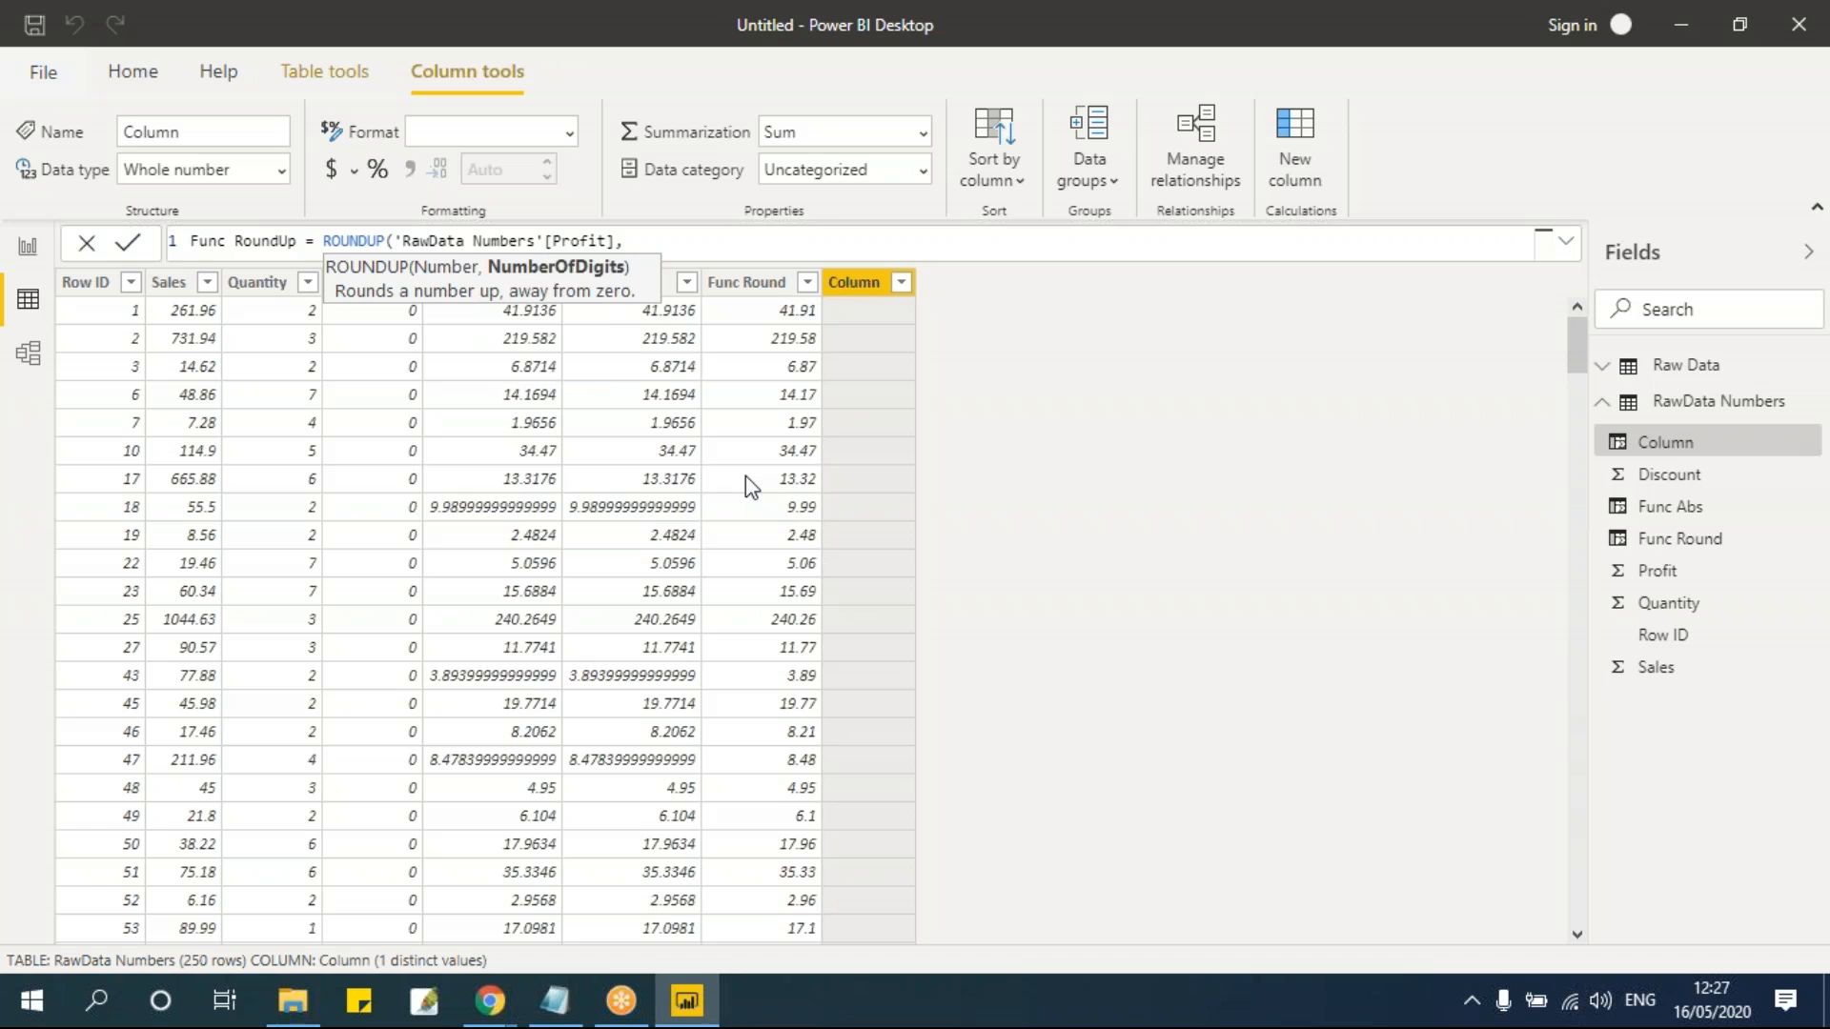
pyautogui.write('2)')
pyautogui.press('Return')
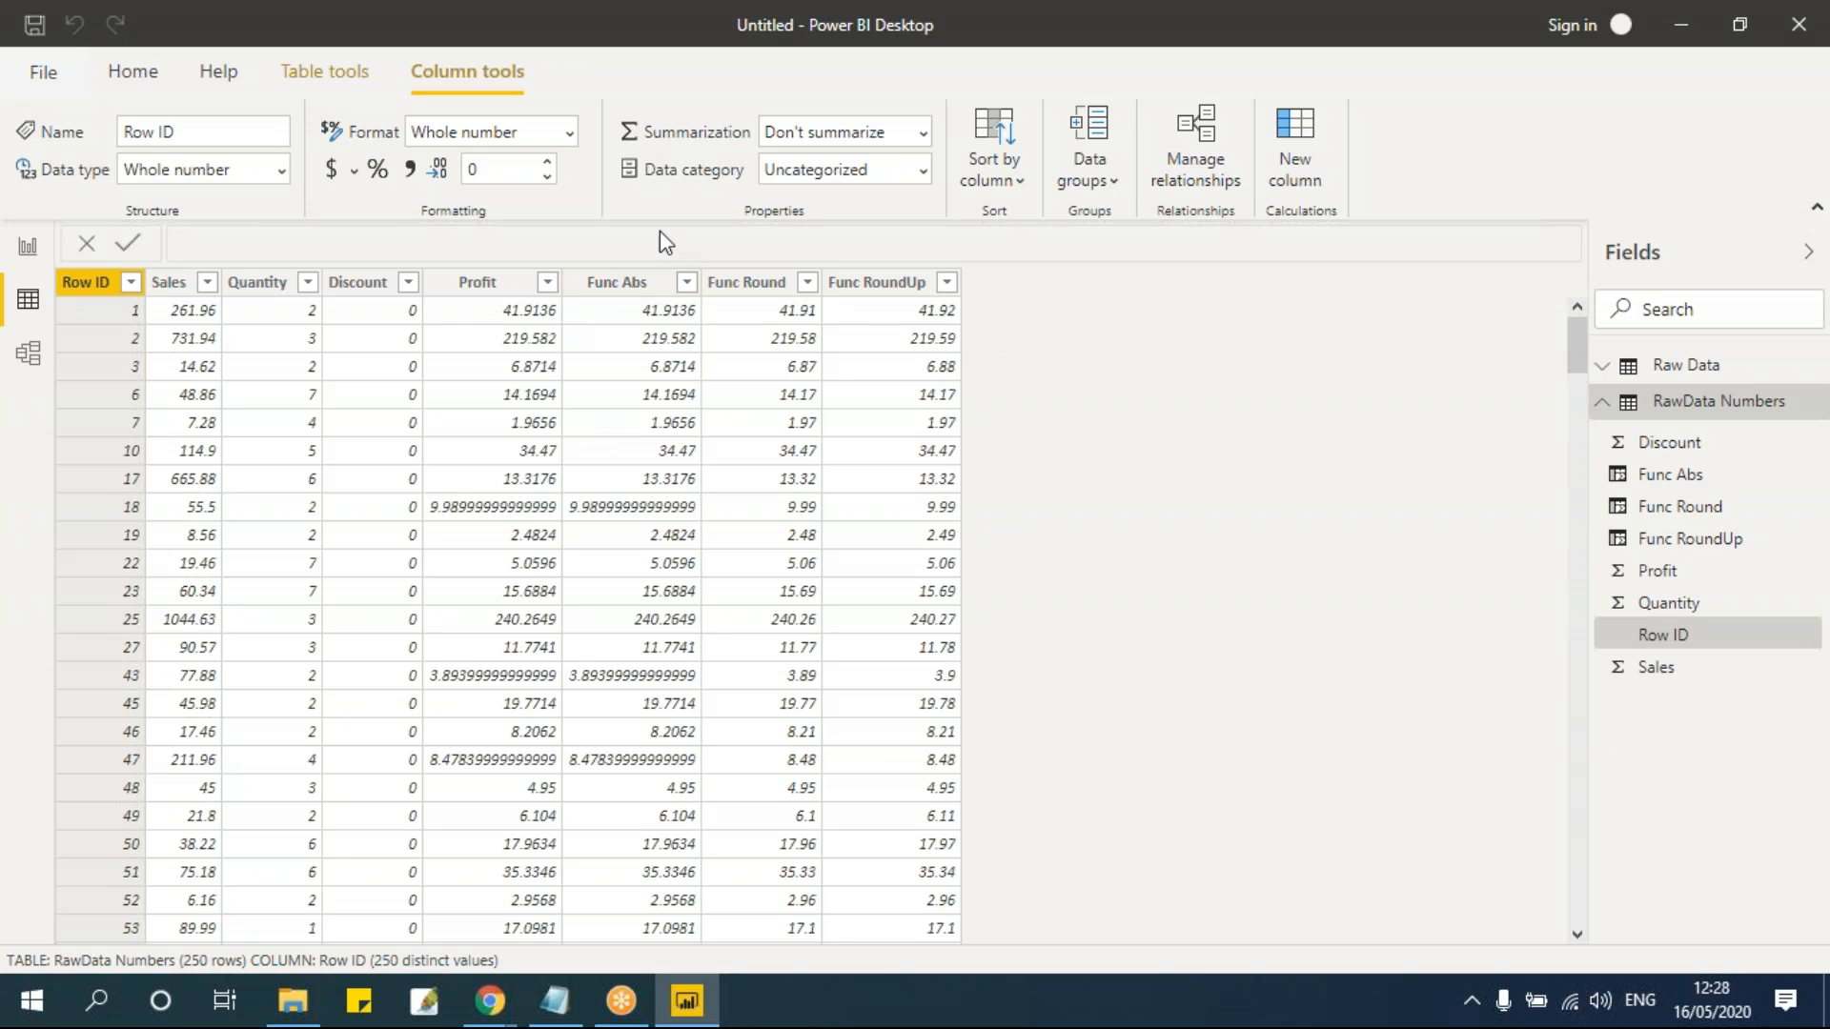
# Step: Add a further calculated column to RawData Numbers and name it Func RoundDown
pyautogui.click(346, 70)
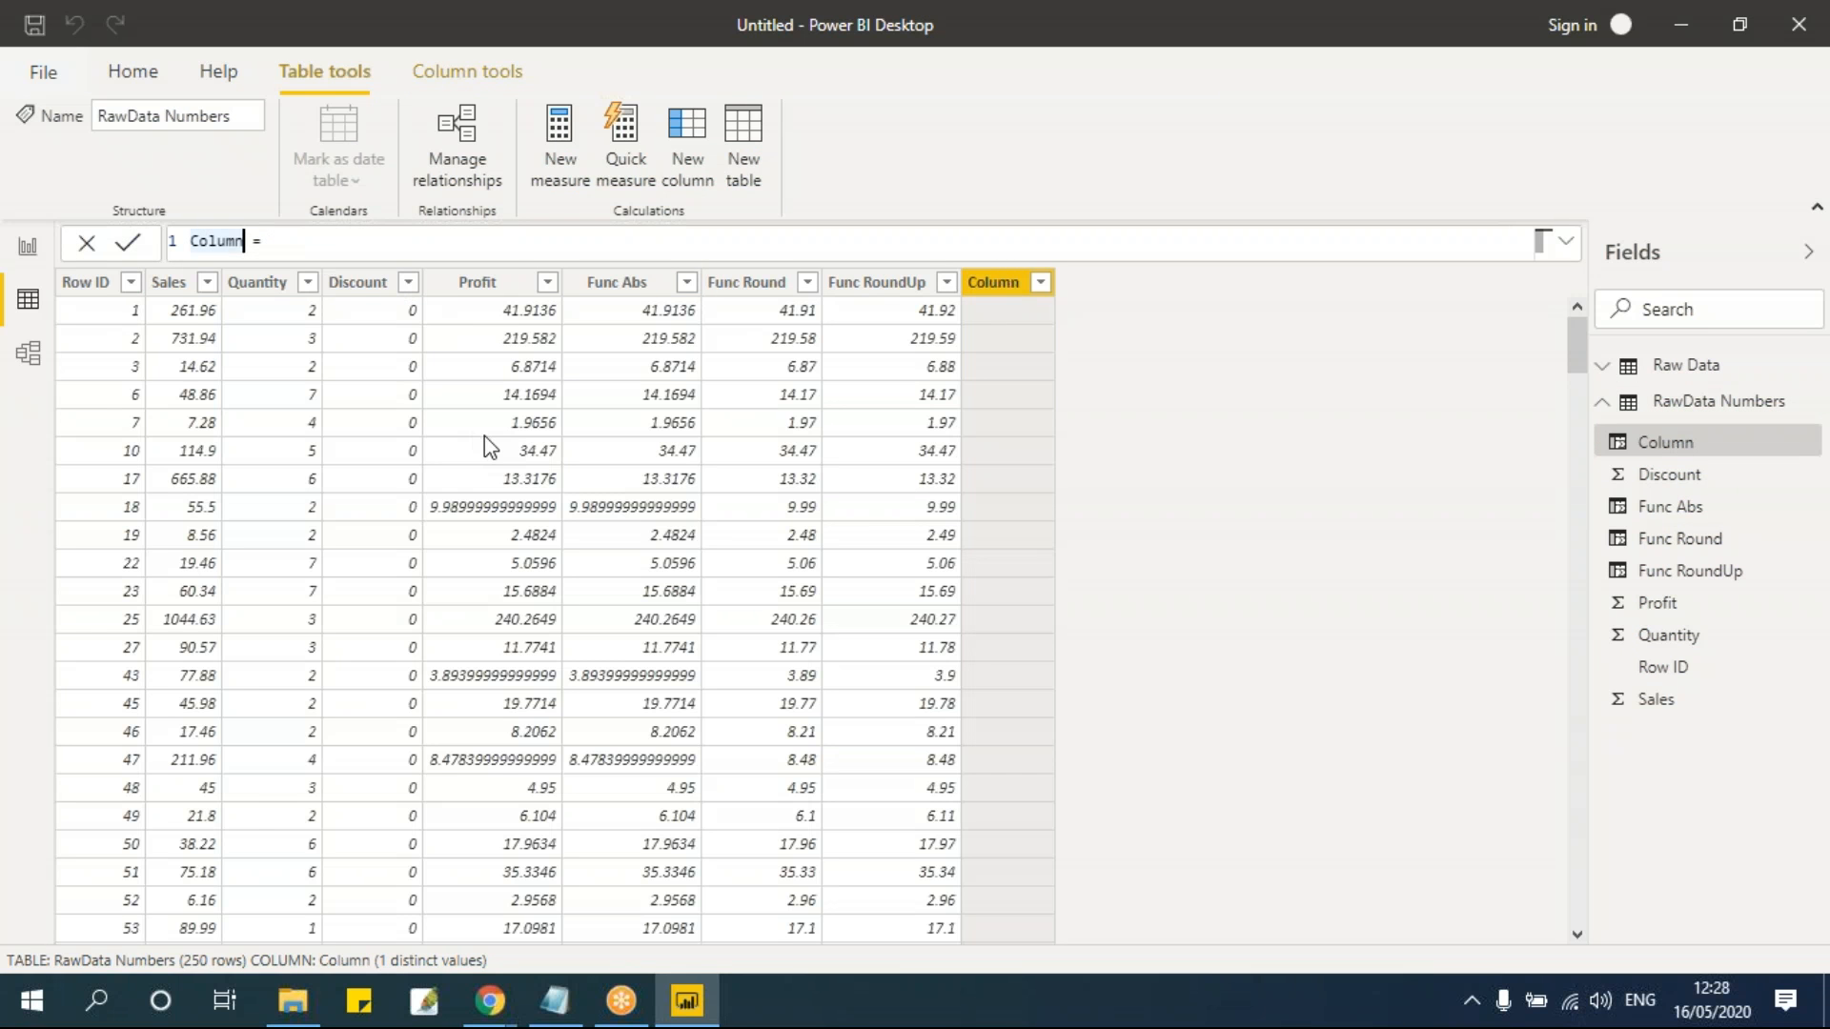
pyautogui.press('BackSpace')
pyautogui.write('Func F')
pyautogui.press('BackSpace')
pyautogui.write('RoundDown')
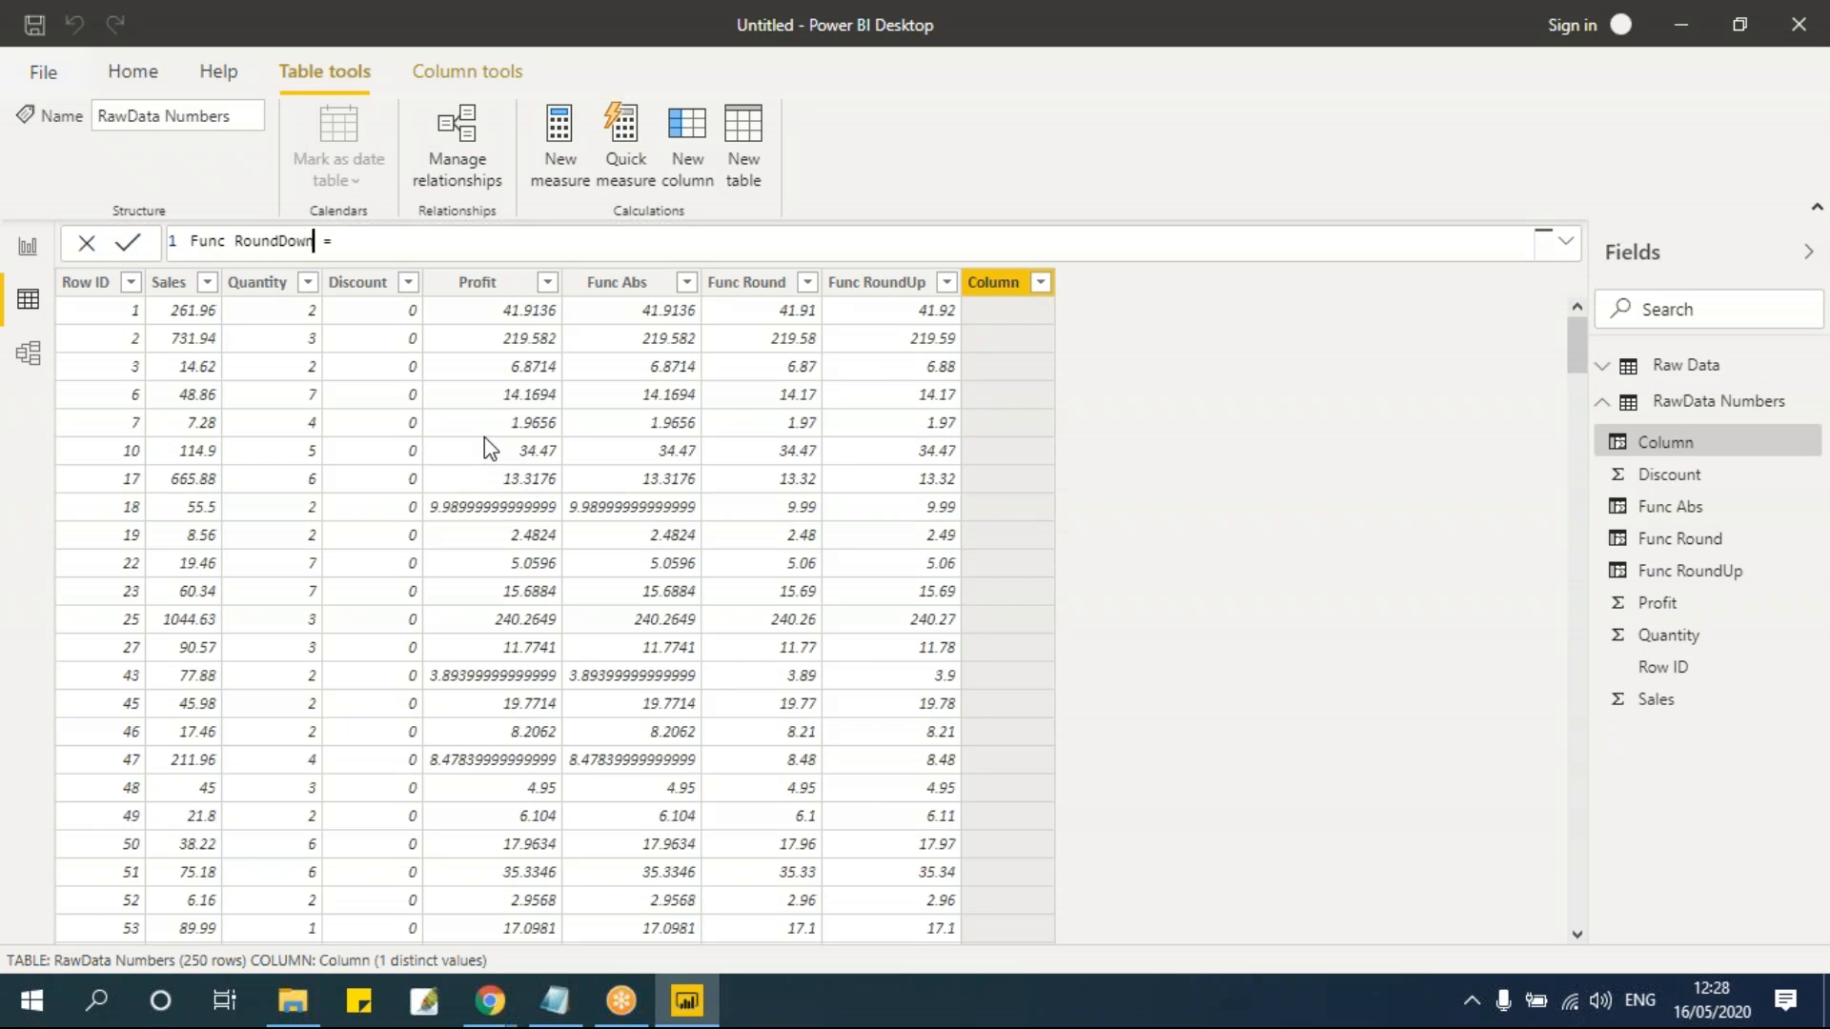
# Step: Define Func RoundDown as ROUNDDOWN('RawData Numbers'[Profit]) and commit the formula
pyautogui.click(443, 250)
pyautogui.write('roun')
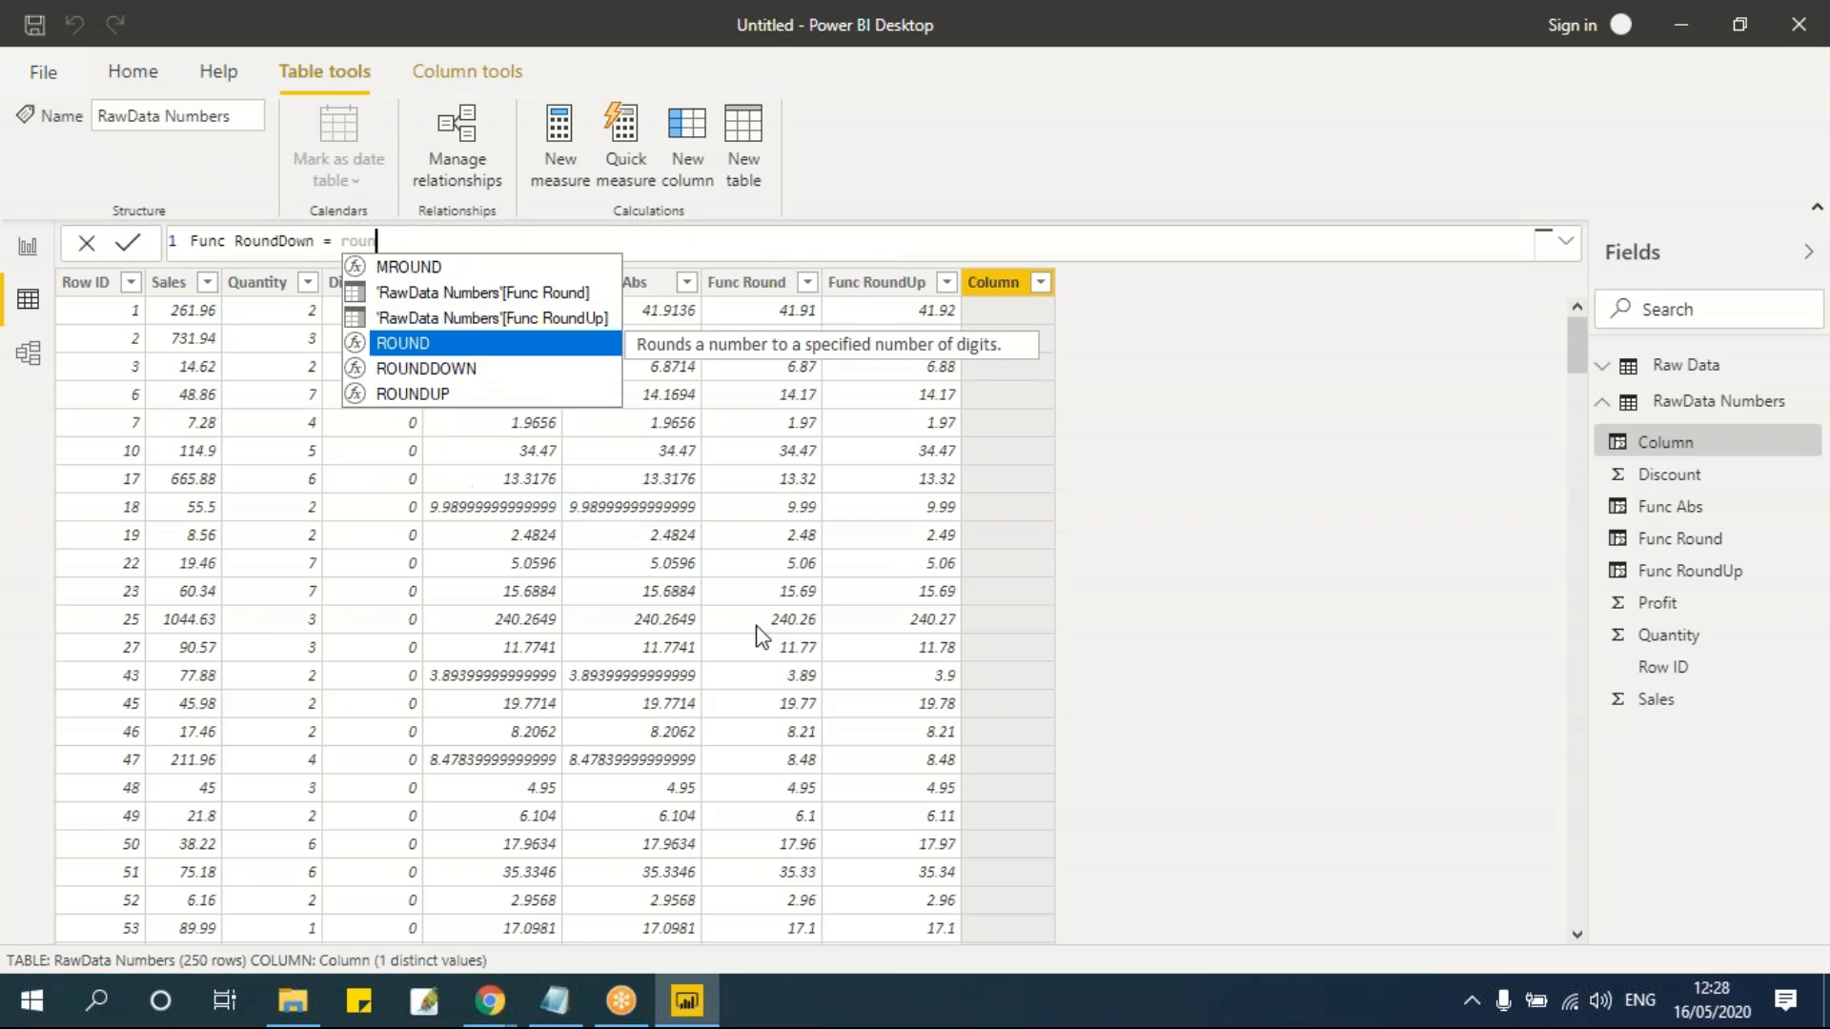
pyautogui.press('Down')
pyautogui.press('Down')
pyautogui.press('Up')
pyautogui.press('Tab')
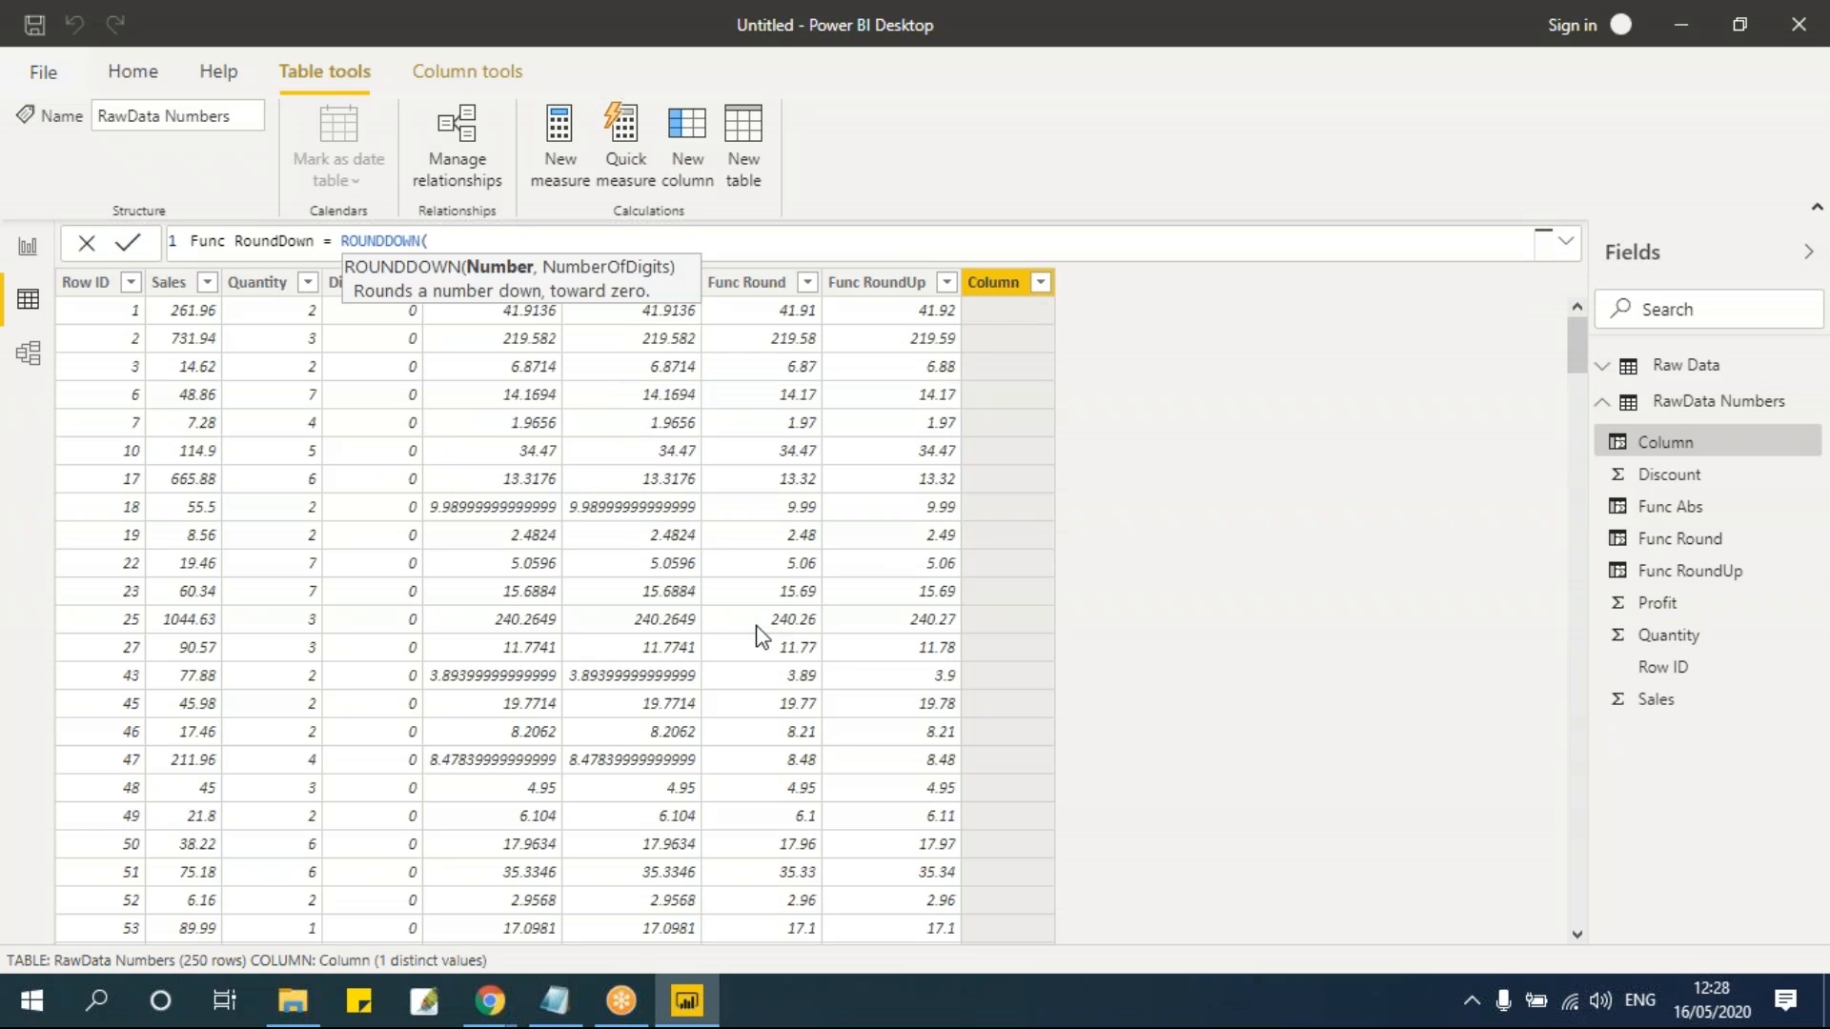
pyautogui.write('prof')
pyautogui.press('Tab')
pyautogui.write(')')
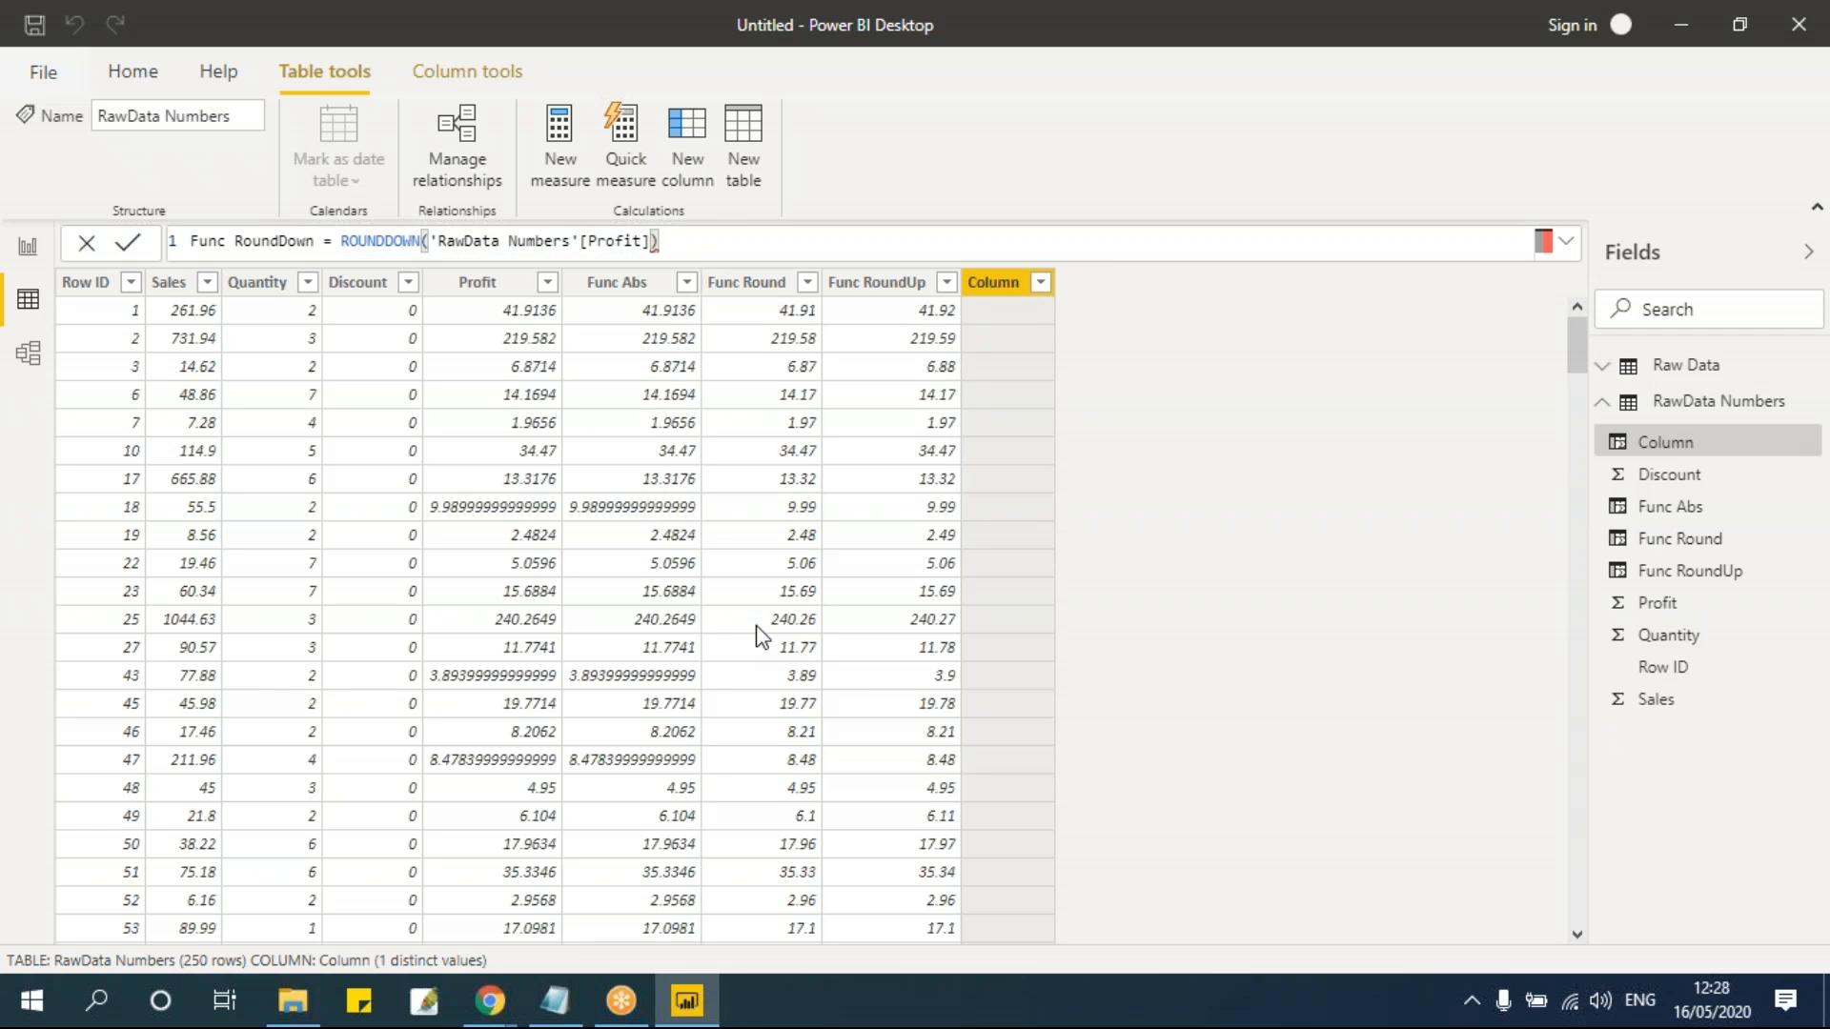
pyautogui.press('Return')
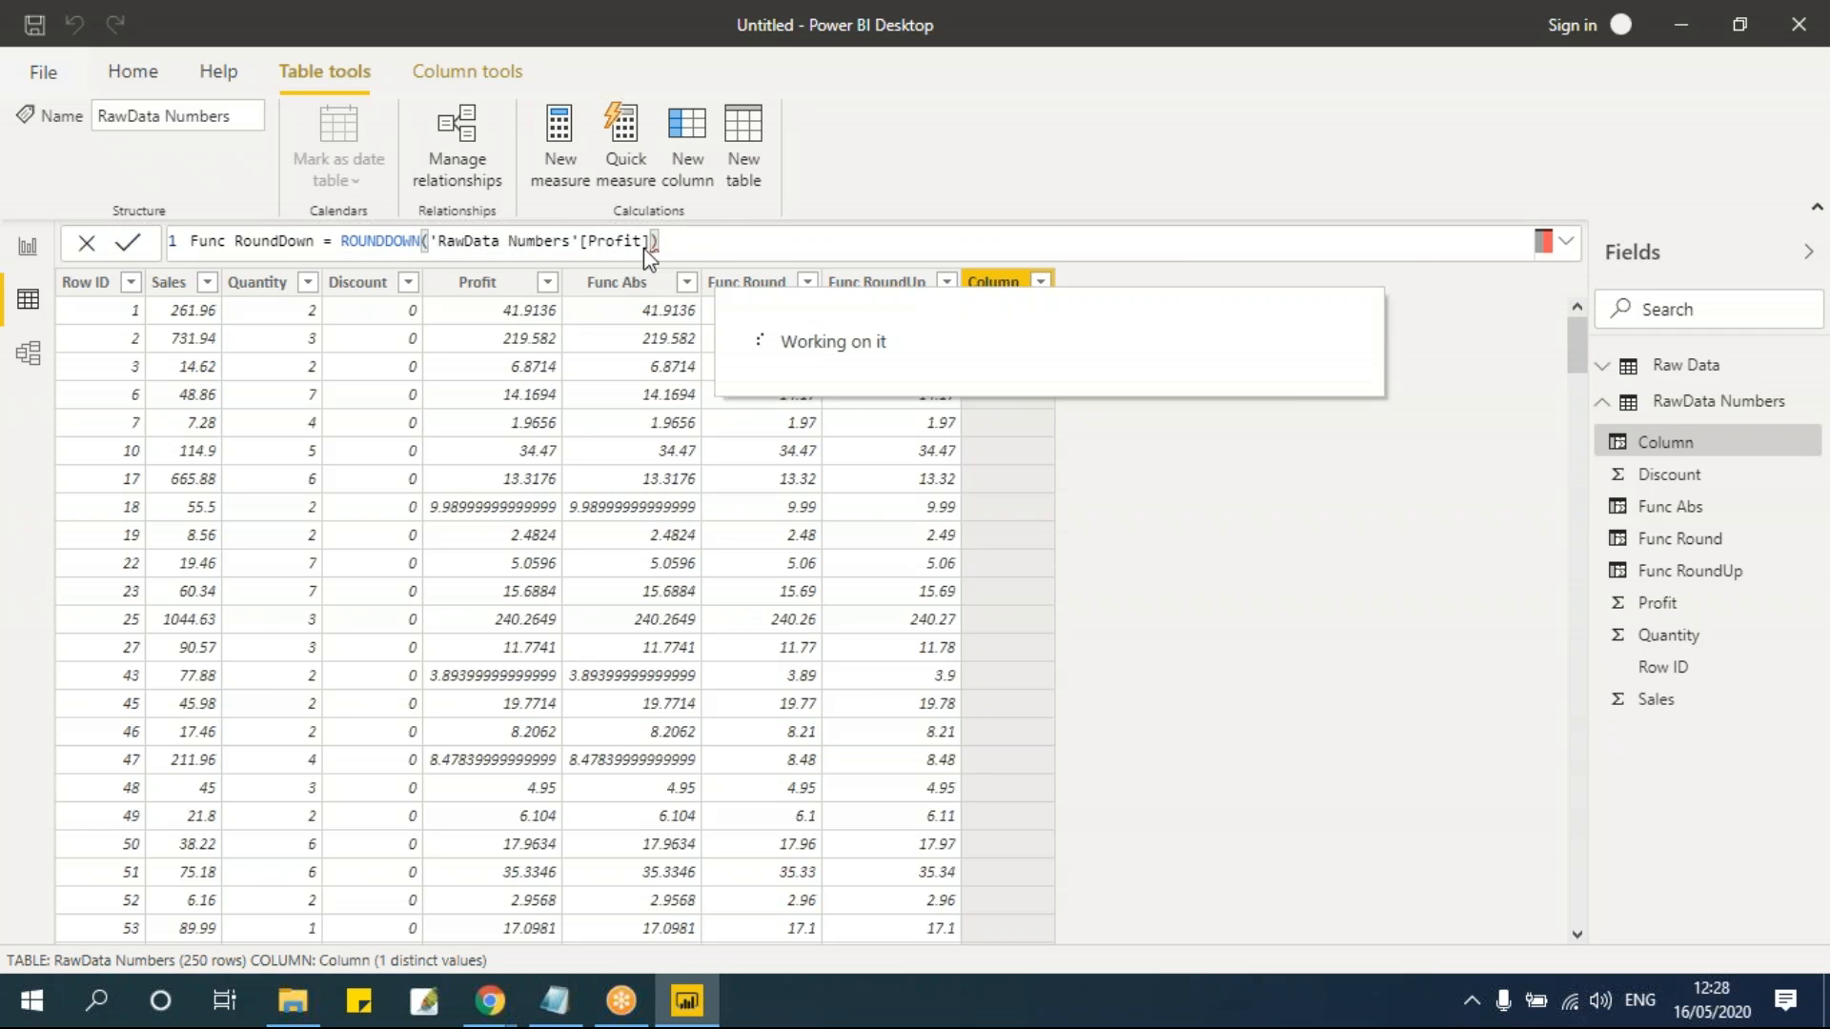
pyautogui.press('Return')
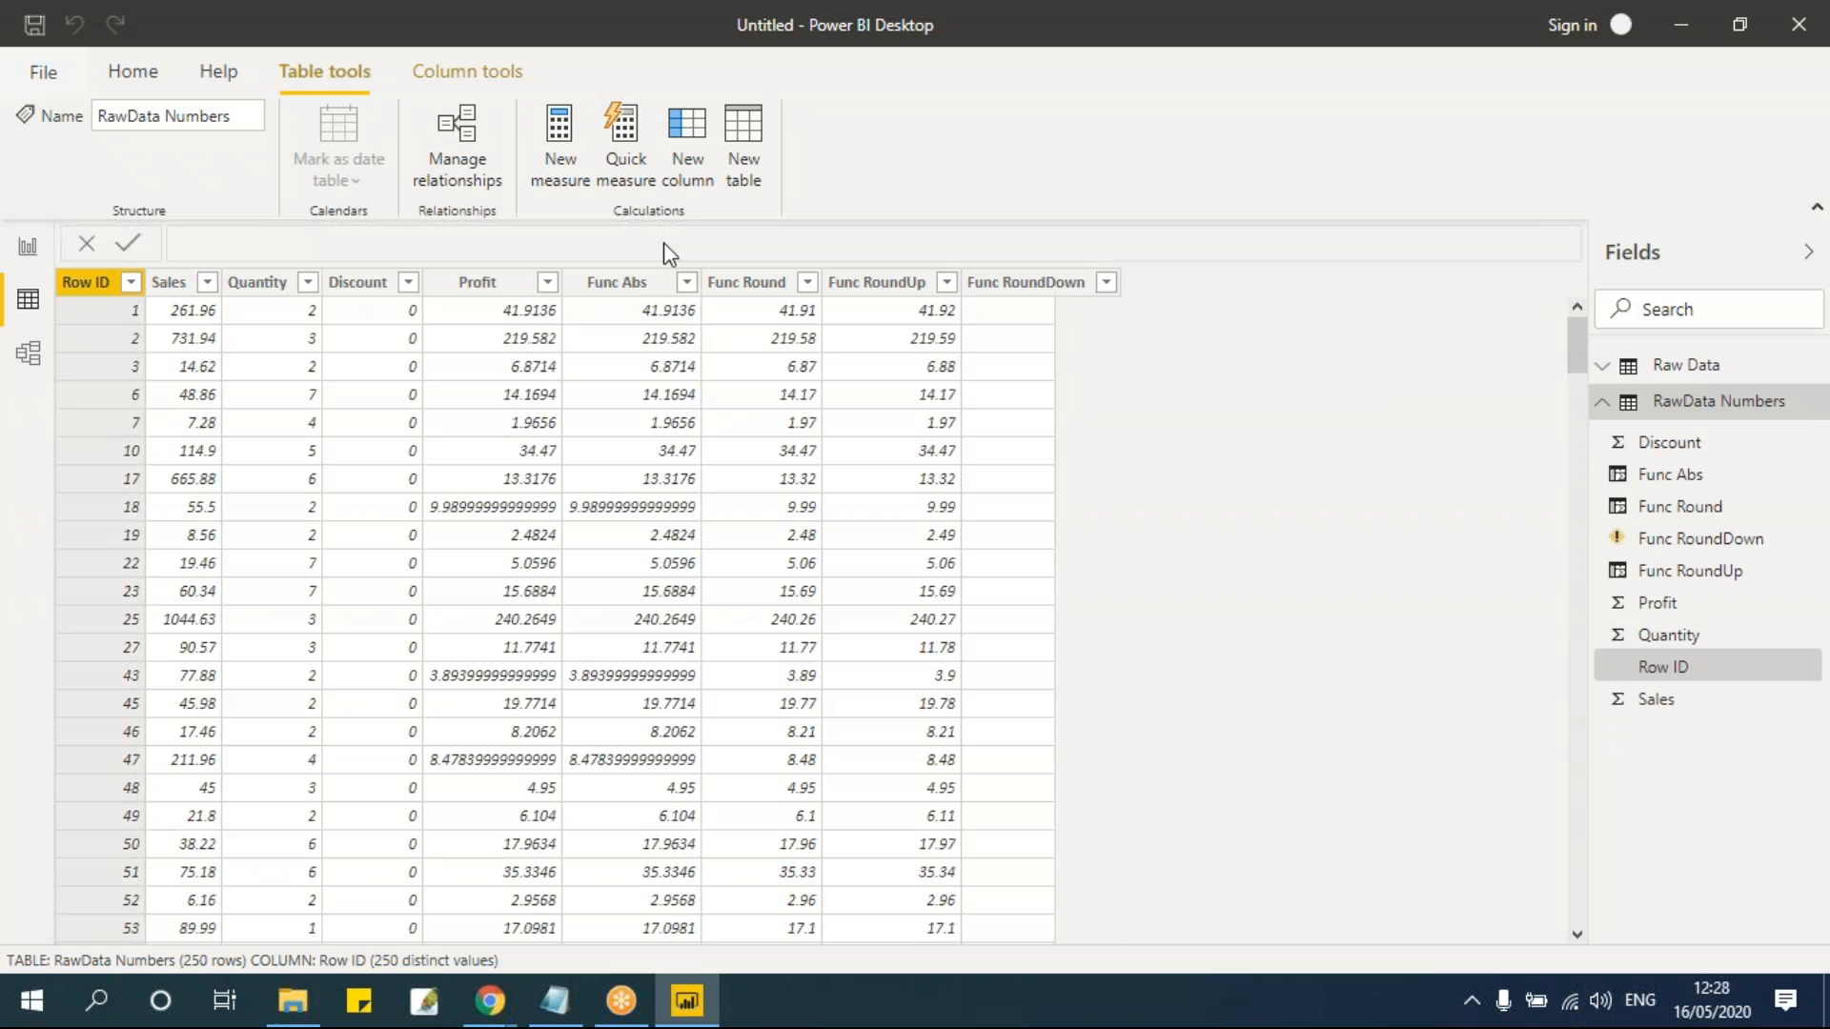
# Step: Add 2 as the number of digits in the Func RoundDown formula and commit it
pyautogui.click(1026, 283)
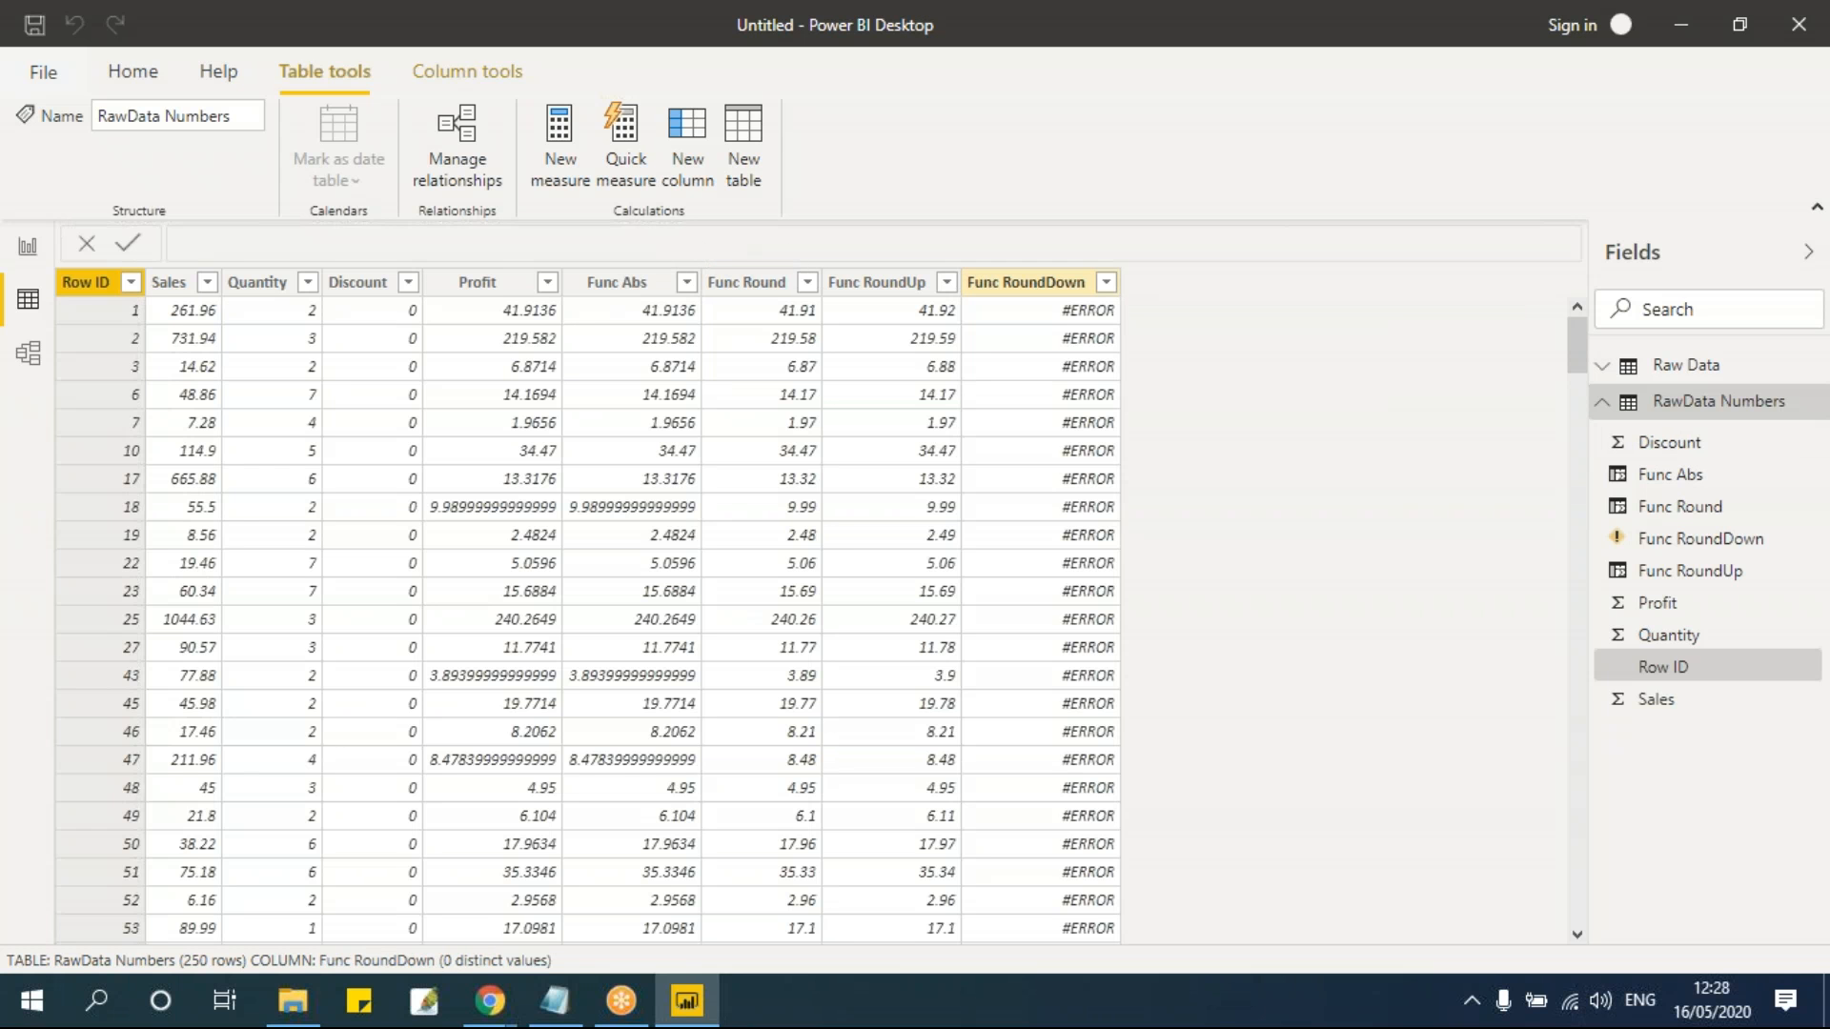
pyautogui.click(658, 242)
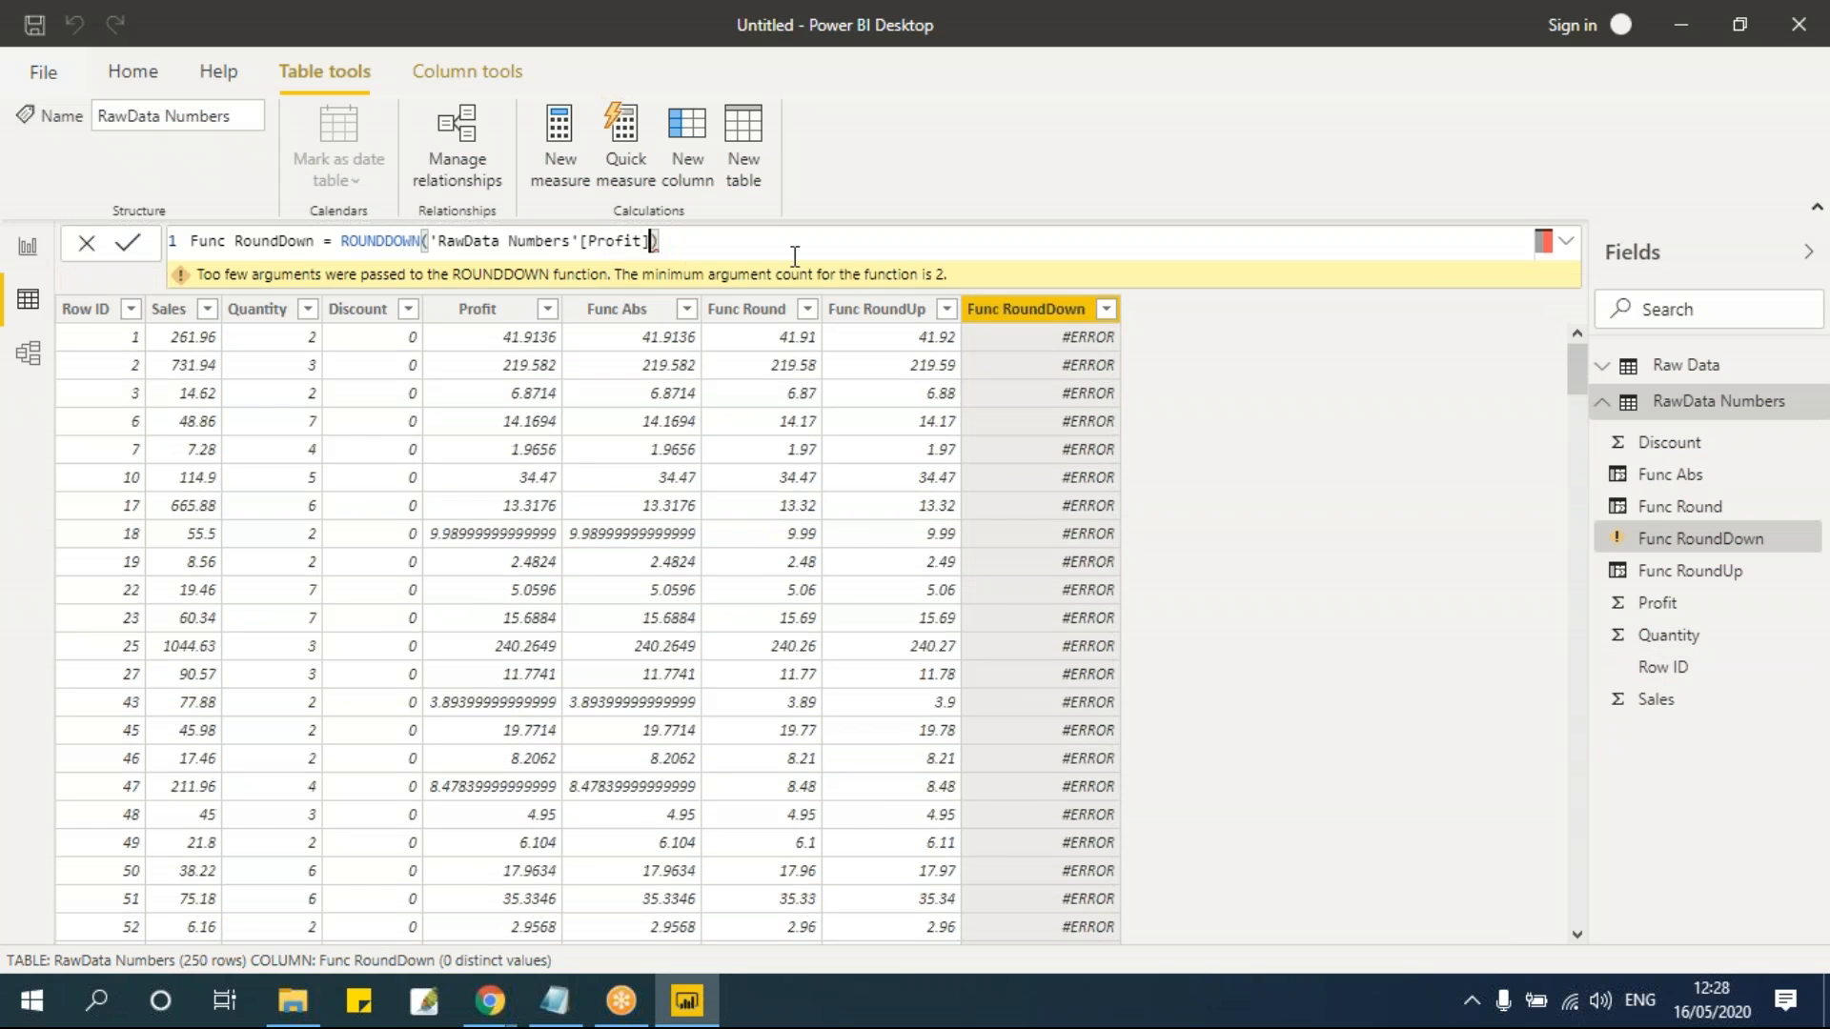
pyautogui.write(',2')
pyautogui.moveTo(524, 976)
pyautogui.press('Return')
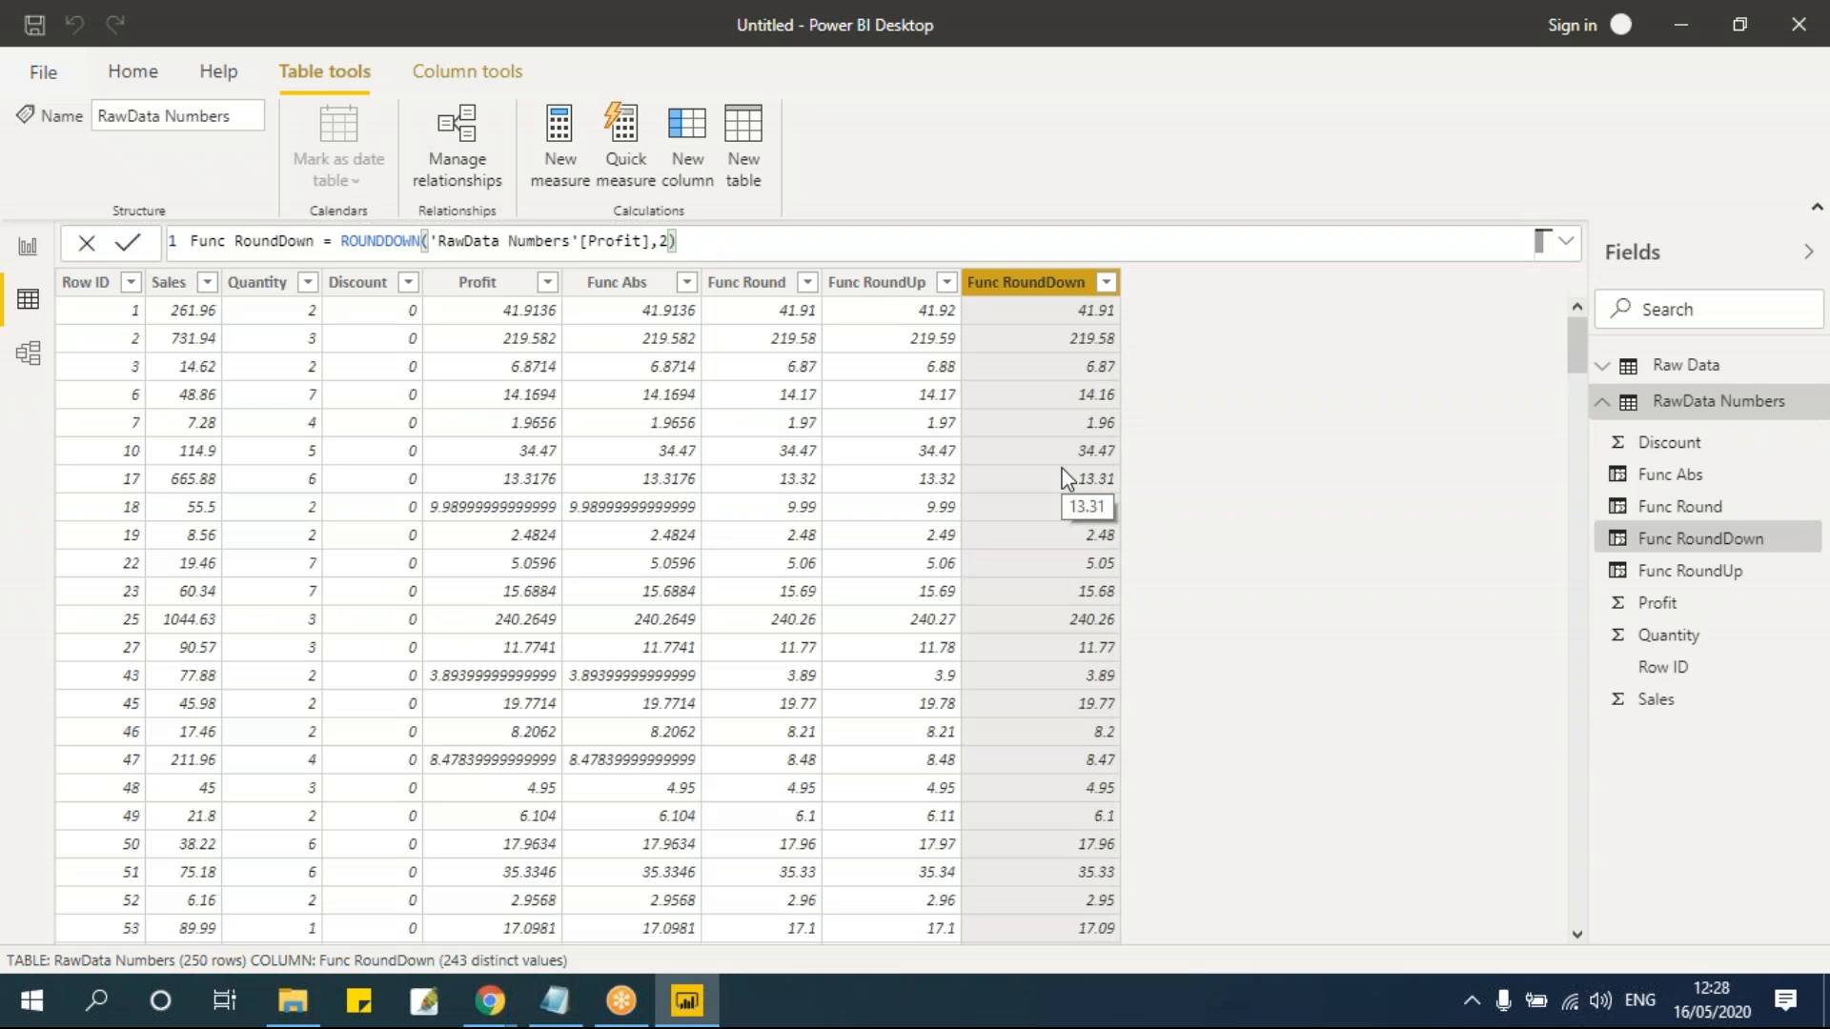
# Step: Switch to Notepad to highlight the EVEN and ODD formulas in the notes, and return to the RawData Numbers table in Power BI Desktop
pyautogui.click(555, 999)
pyautogui.moveTo(610, 610); pyautogui.dragTo(11, 582)
pyautogui.click(744, 169)
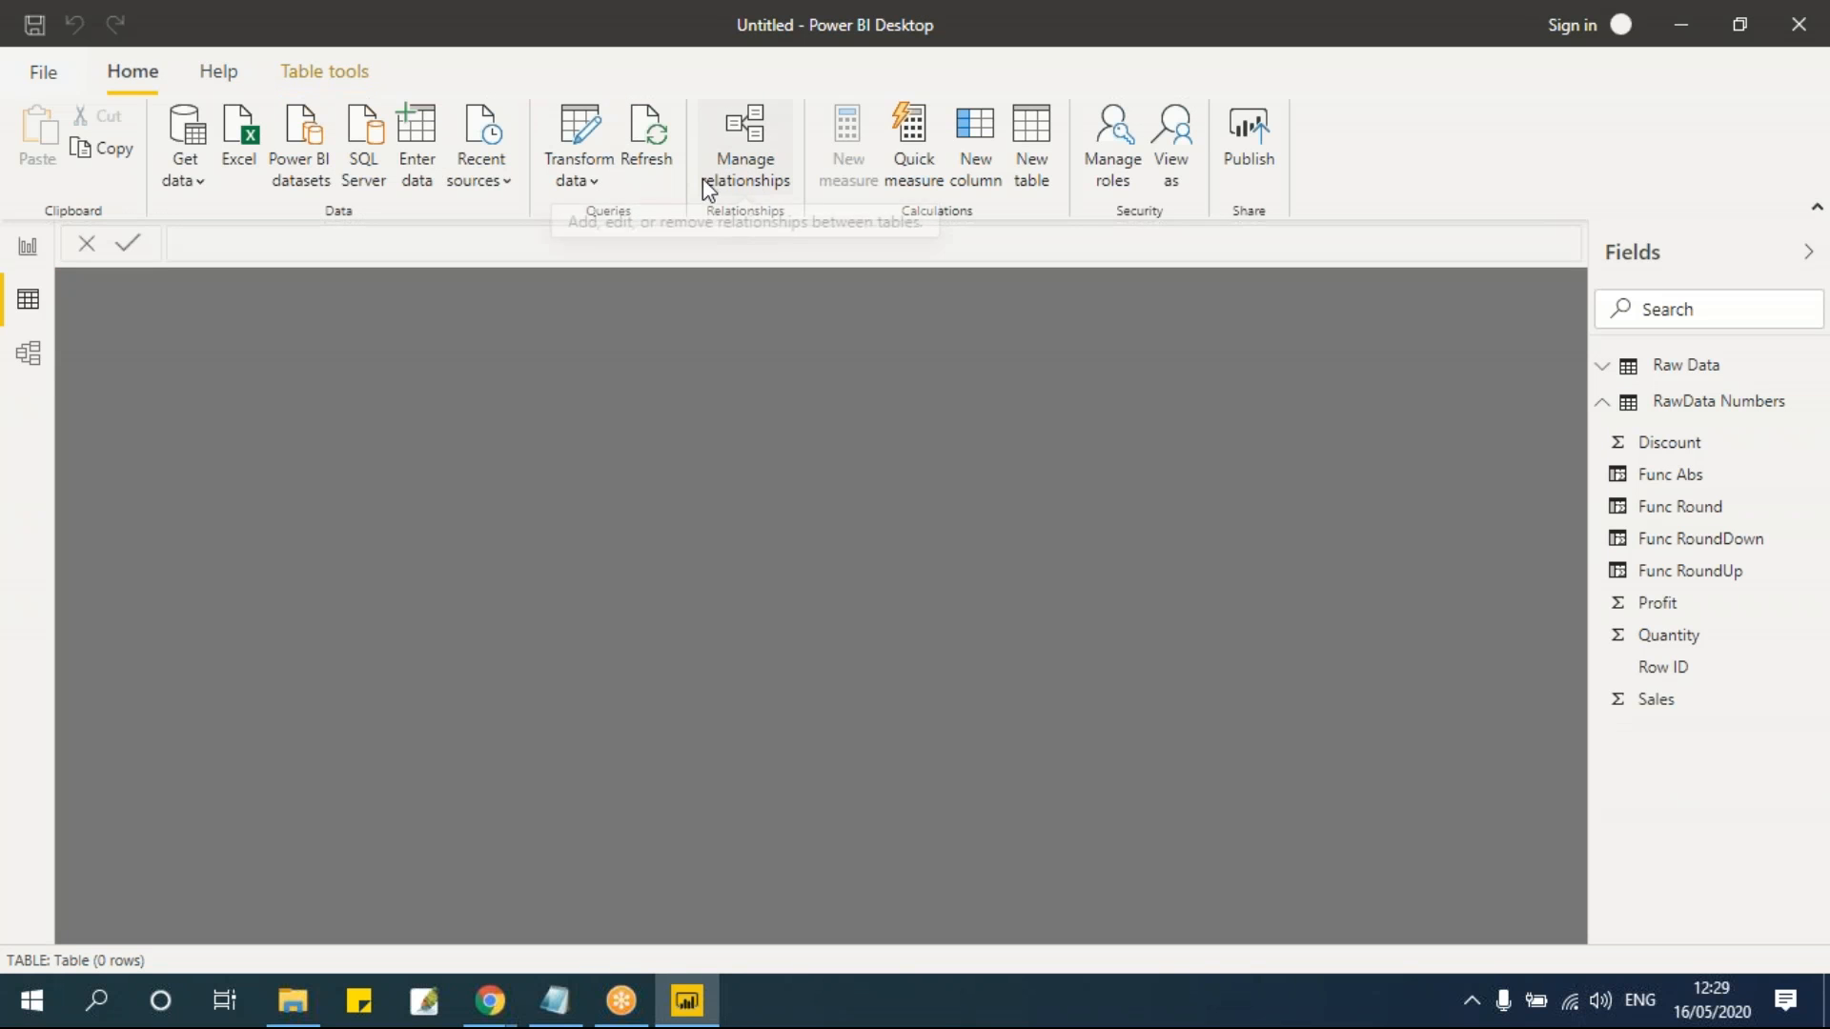
pyautogui.click(35, 303)
pyautogui.click(1720, 404)
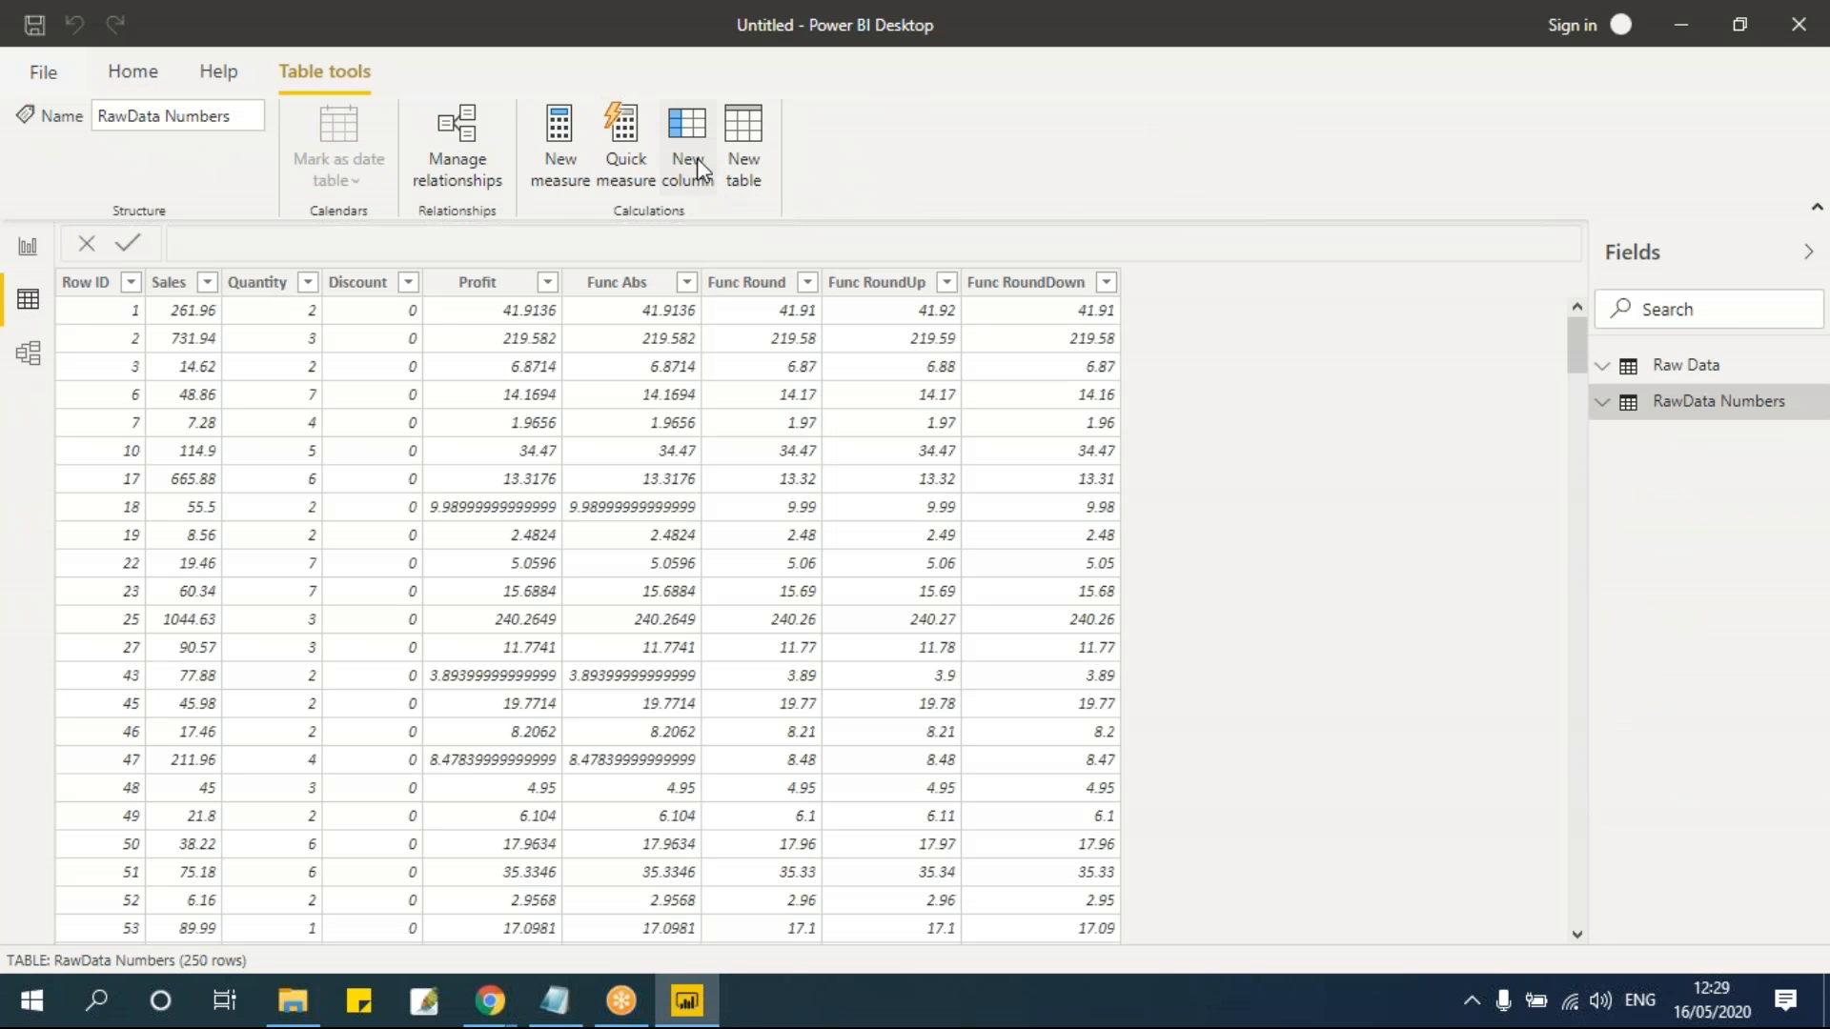
# Step: Add a calculated column to RawData Numbers and name it Func Even
pyautogui.click(687, 153)
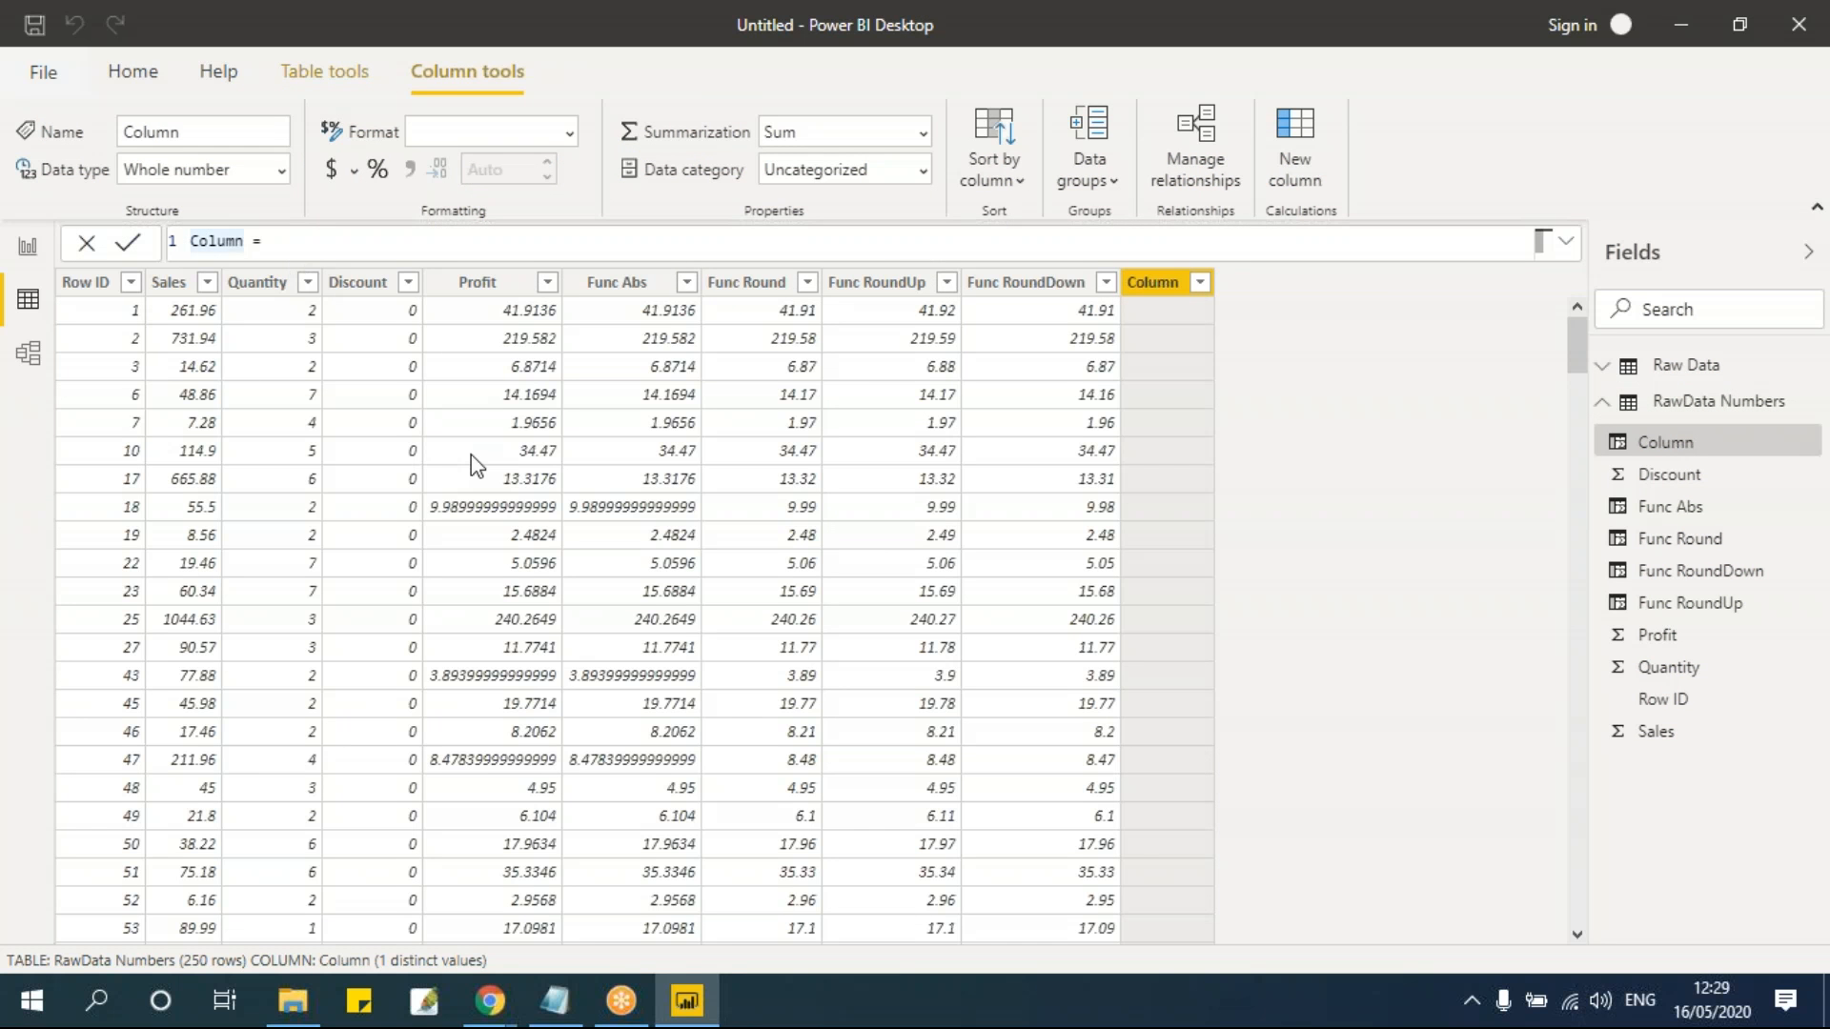
pyautogui.press('BackSpace')
pyautogui.press('BackSpace')
pyautogui.press('BackSpace')
pyautogui.press('BackSpace')
pyautogui.press('BackSpace')
pyautogui.press('BackSpace')
pyautogui.write('Func Even')
pyautogui.click(367, 242)
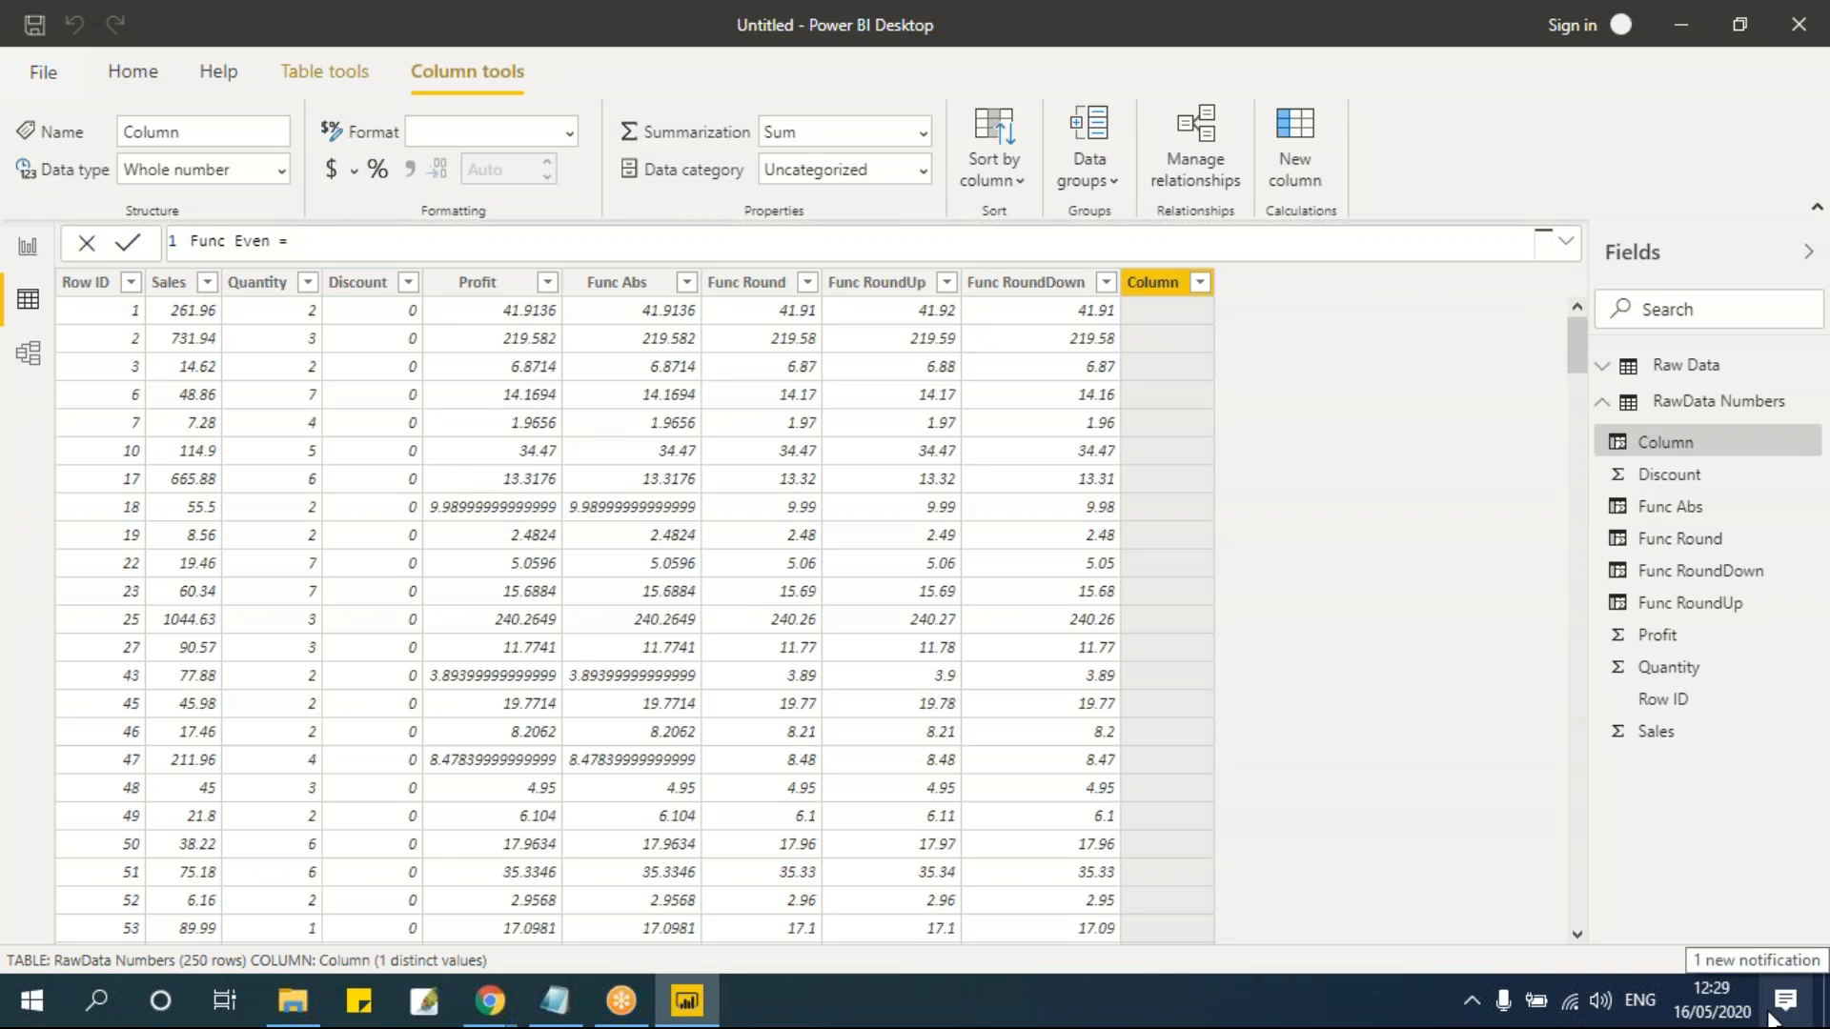
# Step: Define Func Even as EVEN('RawData Numbers'[Profit]) and commit the formula
pyautogui.write('even(')
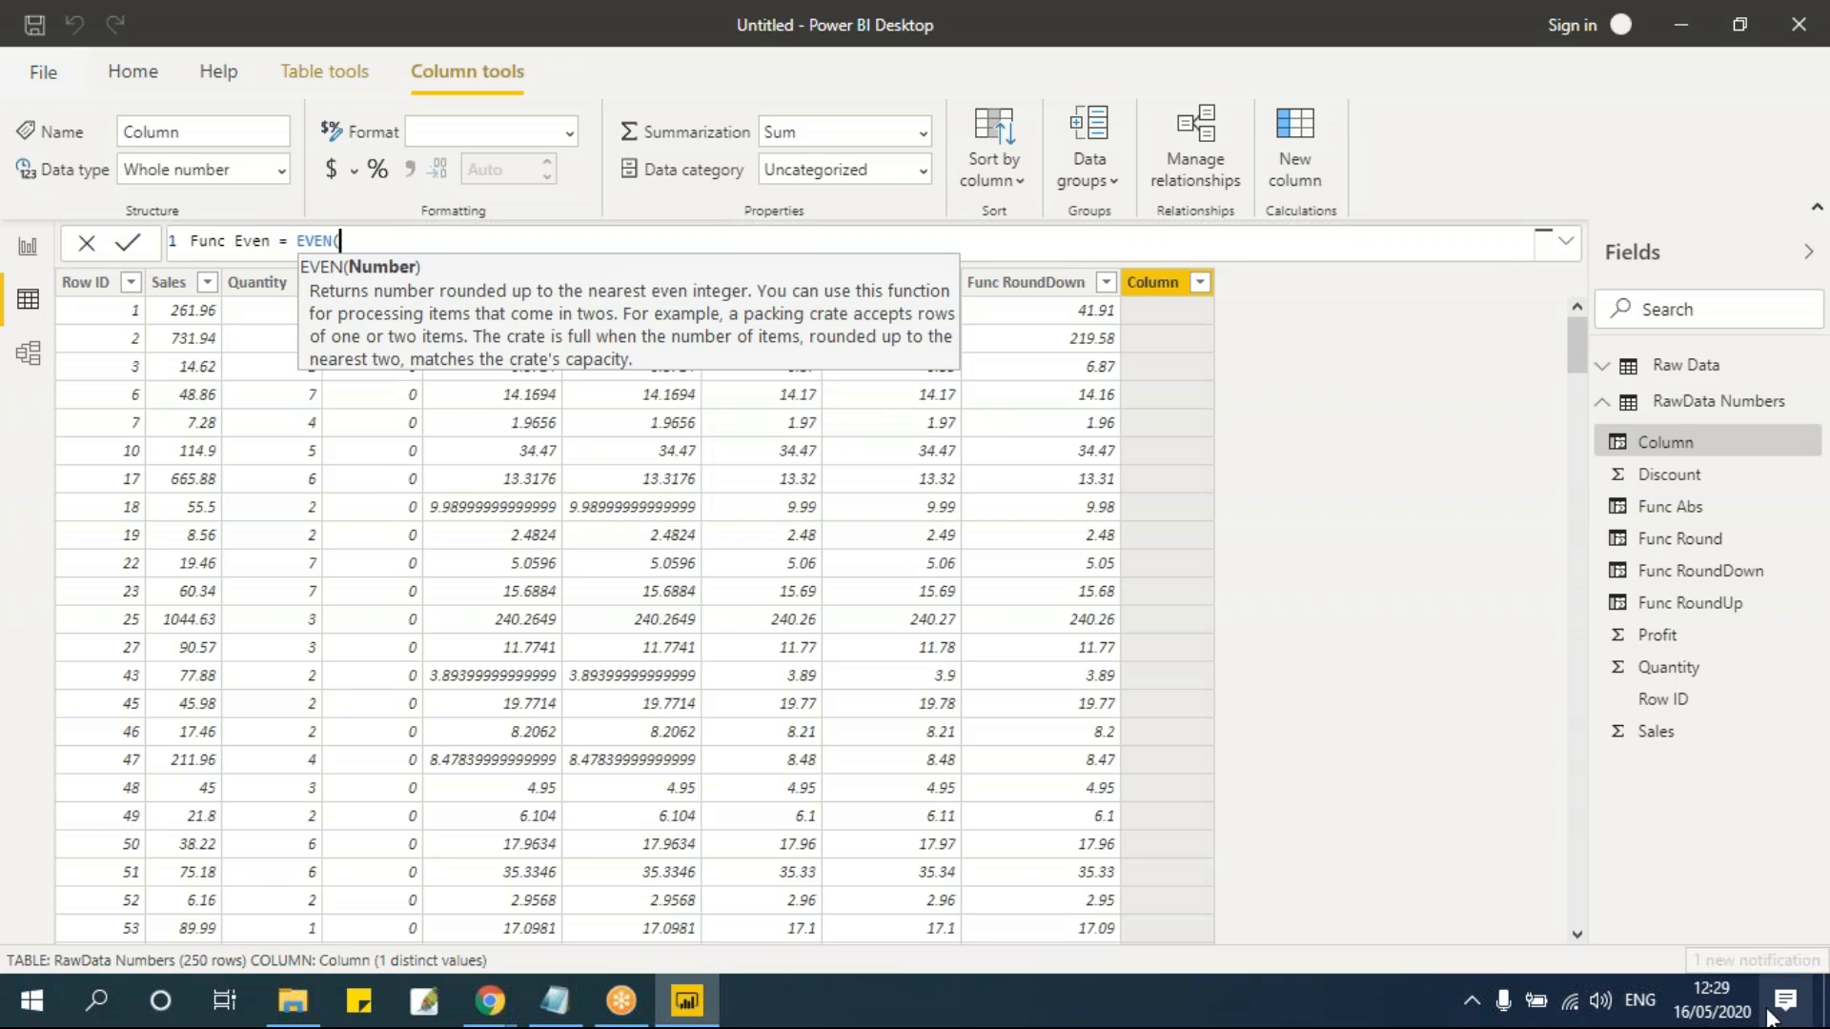
pyautogui.write("'RawData Numbers'[Profit]")
pyautogui.press('Tab')
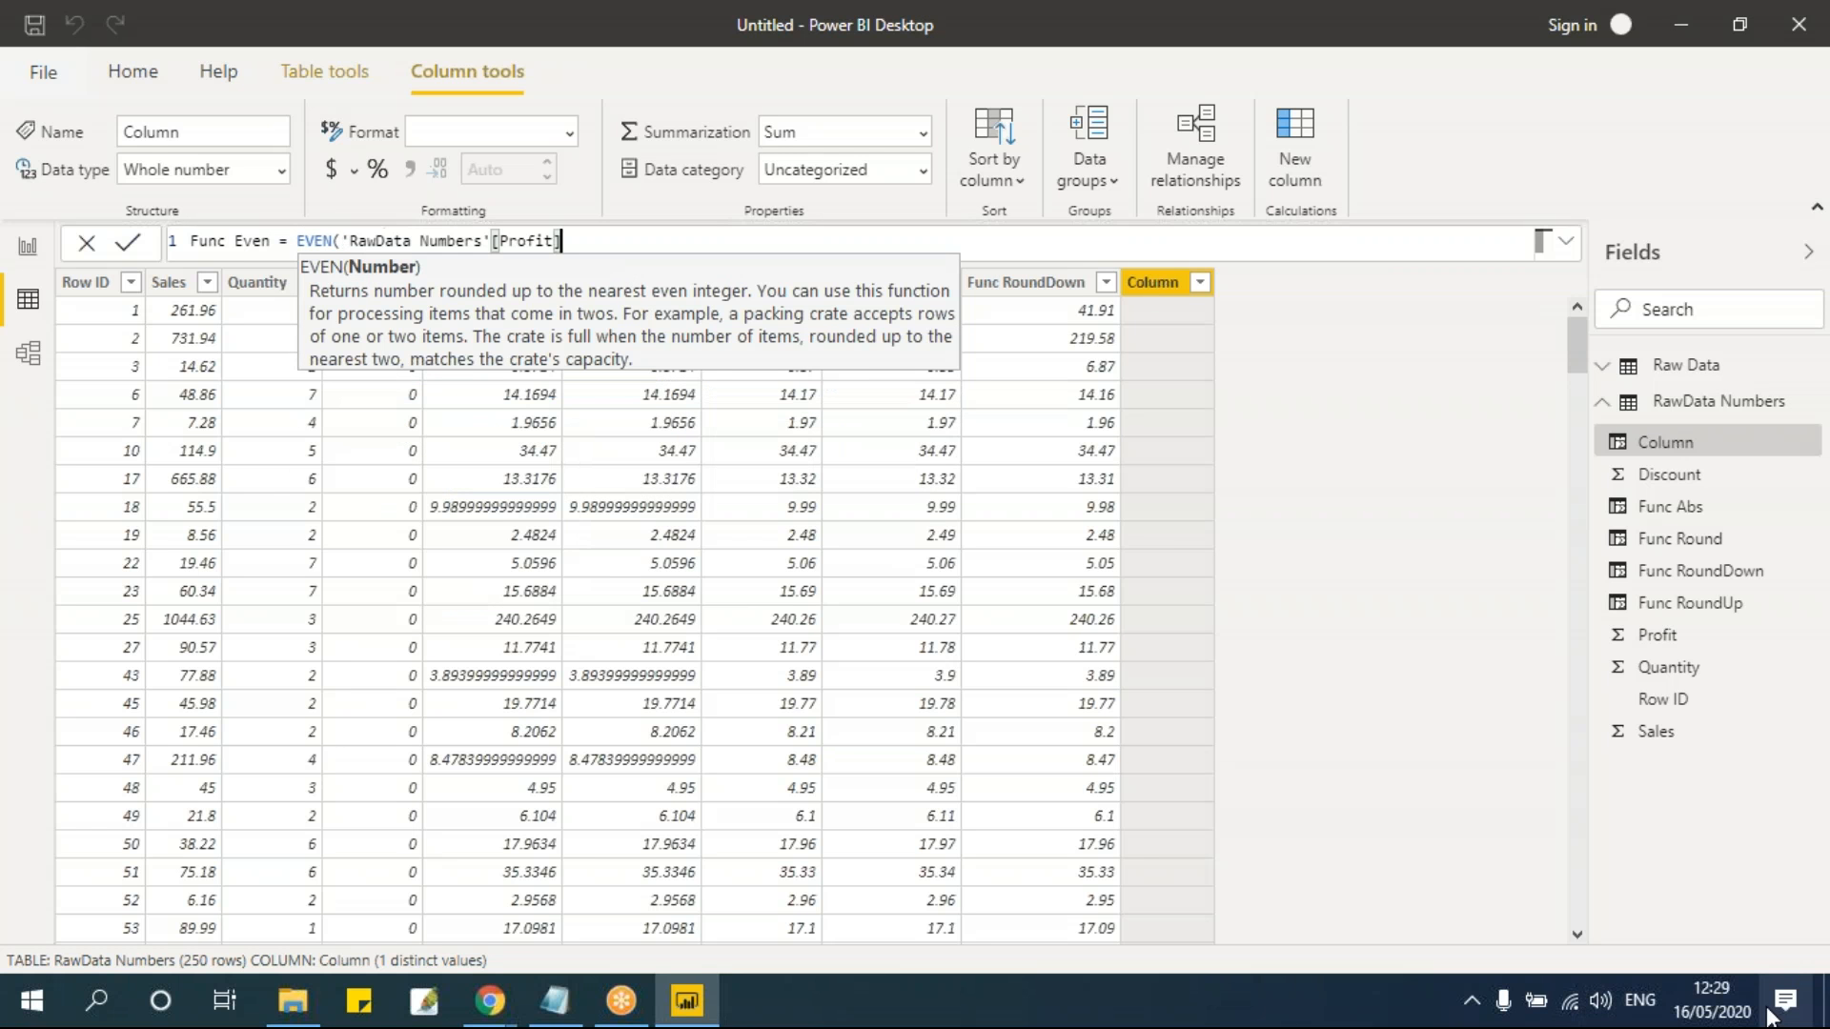
pyautogui.write(')')
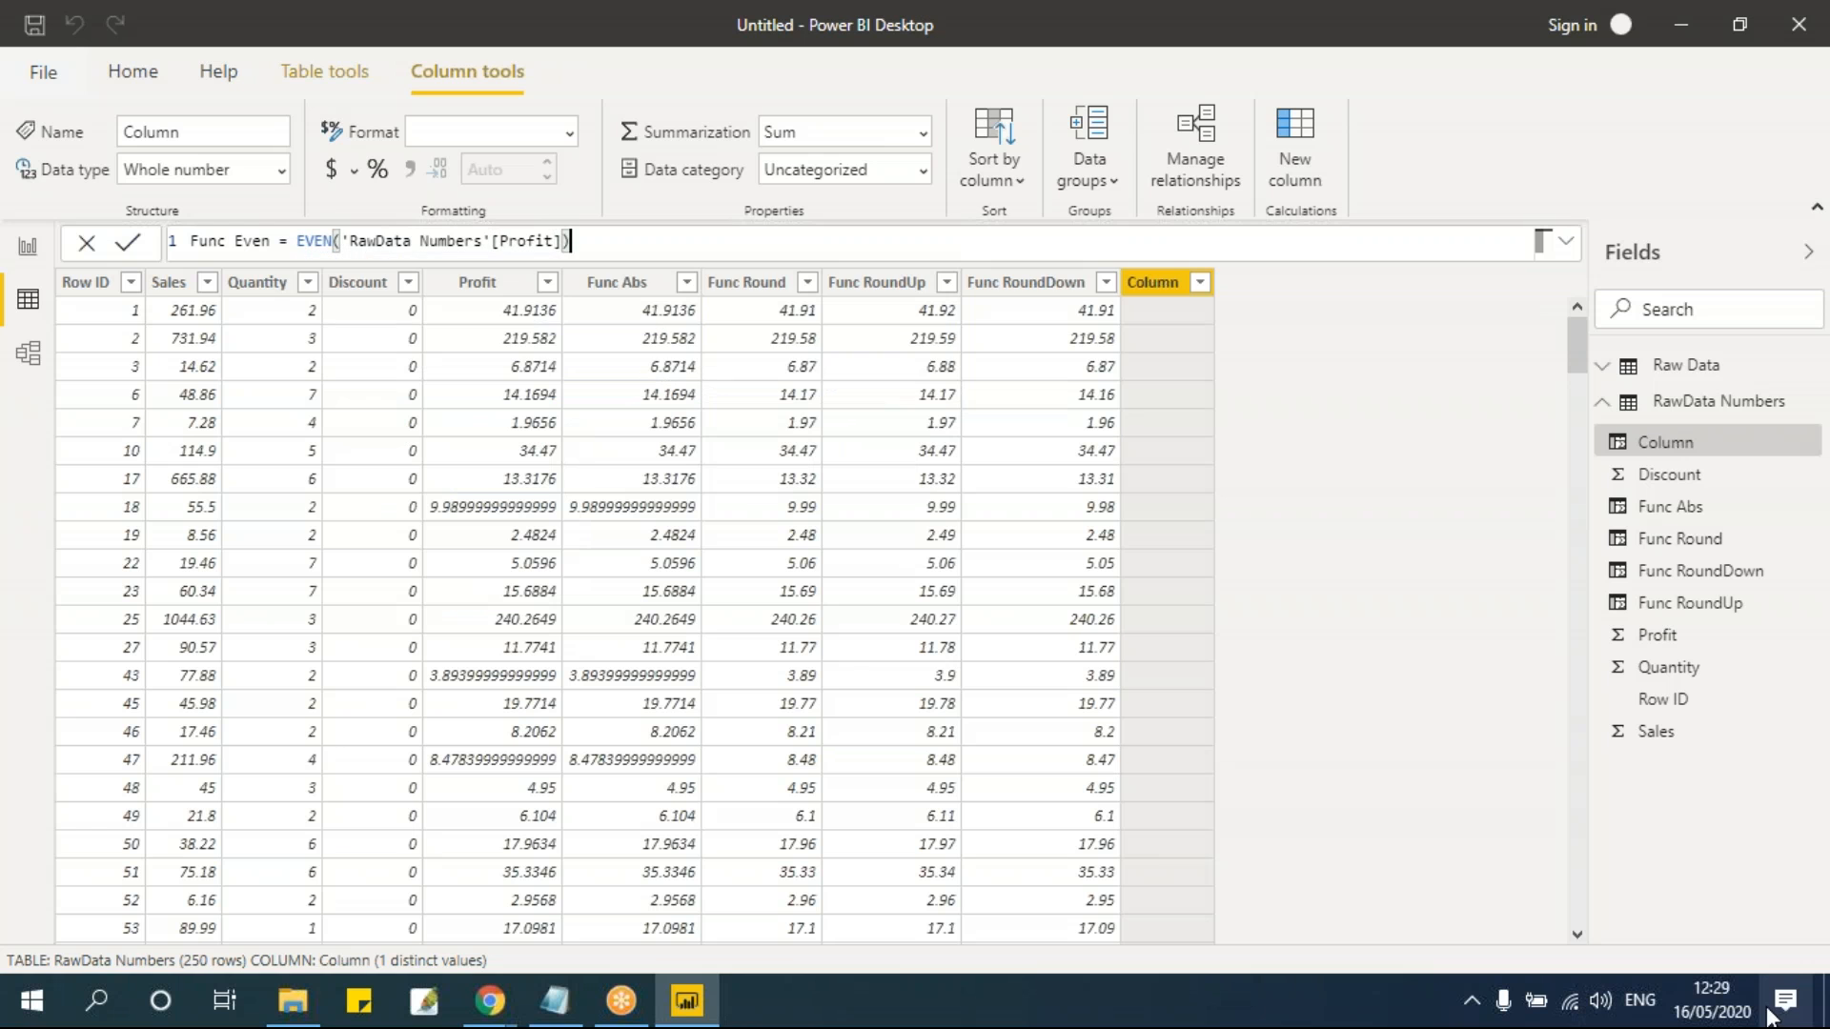
pyautogui.press('Return')
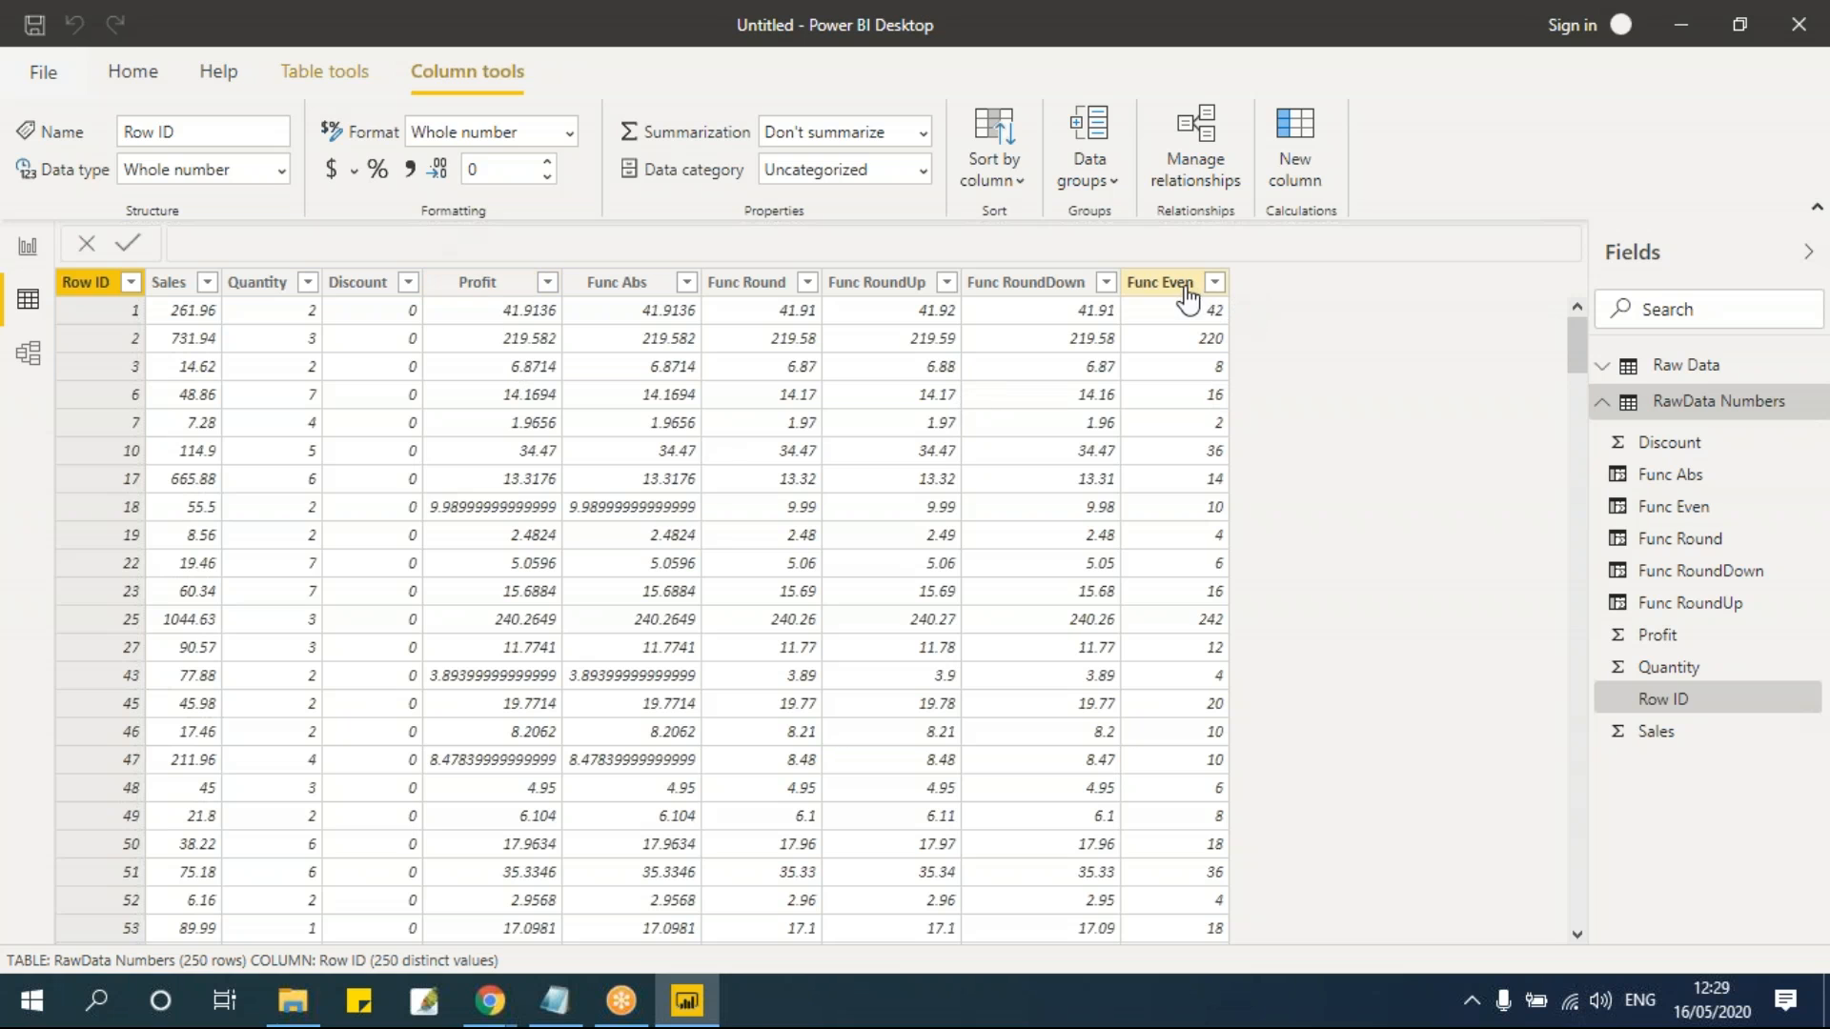
# Step: Add another calculated column to RawData Numbers and name it Func Odd
pyautogui.click(349, 72)
pyautogui.click(701, 150)
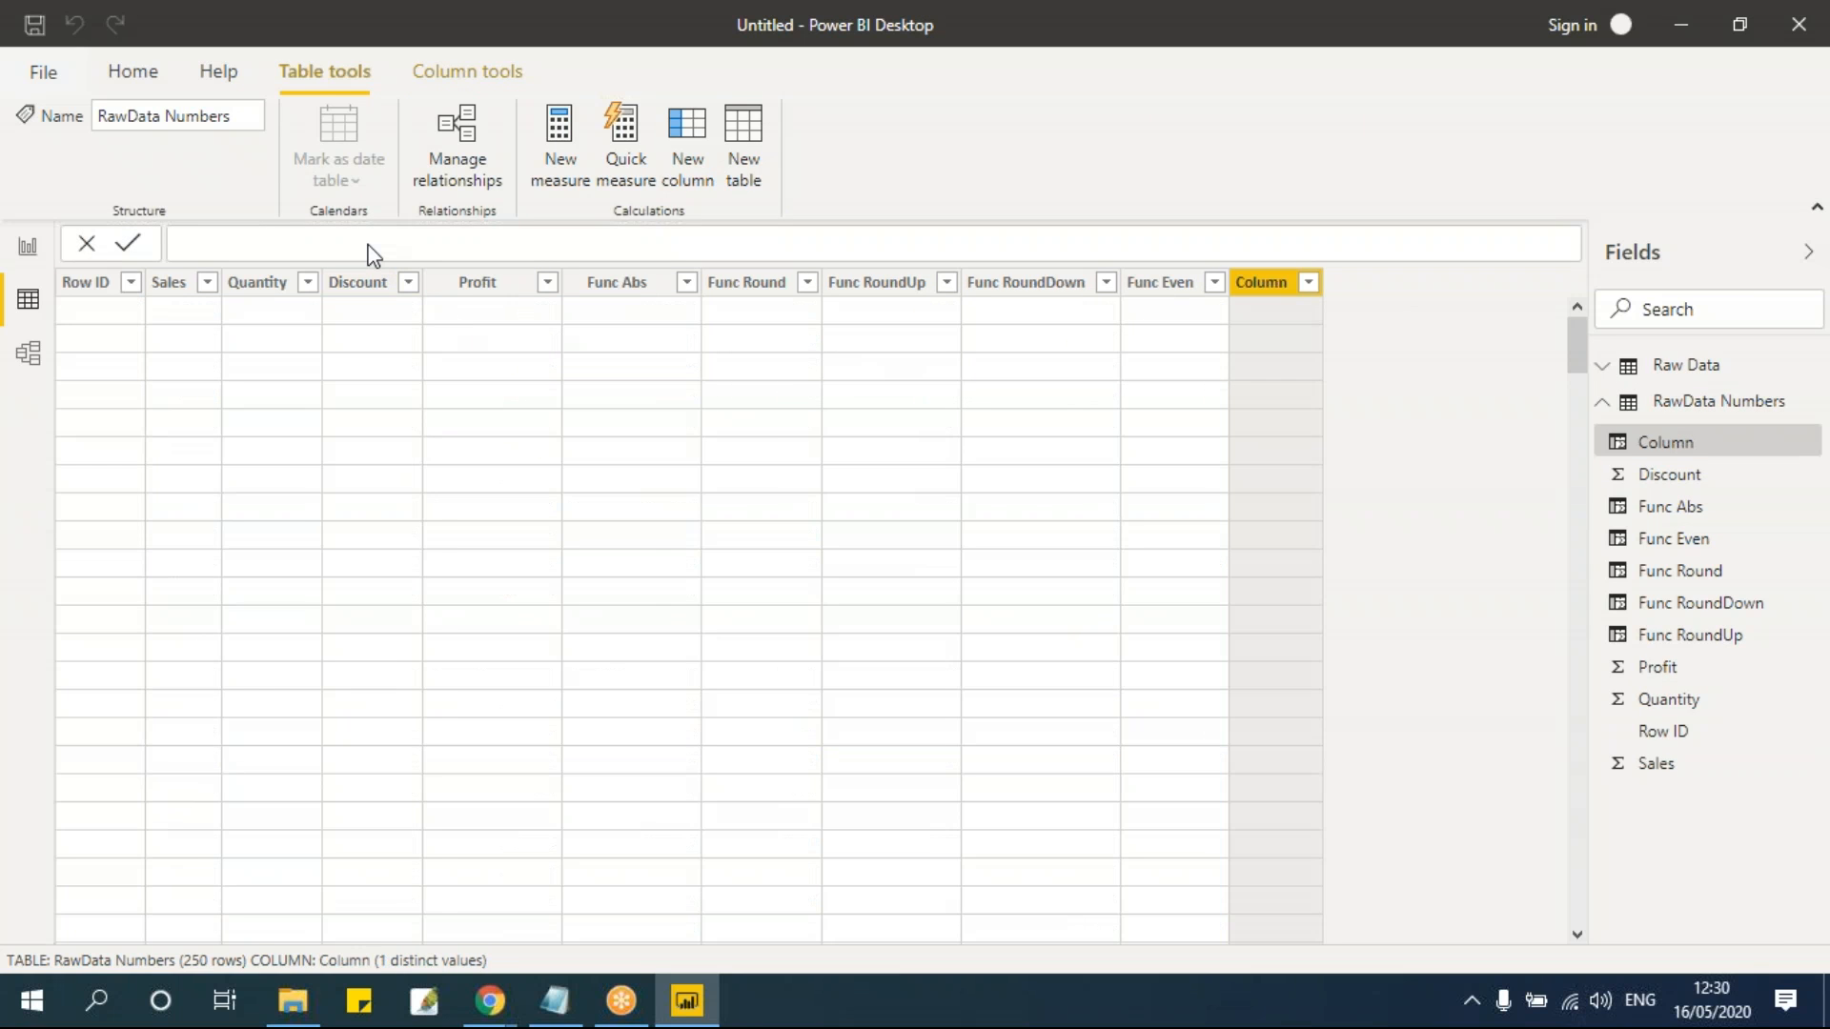
pyautogui.click(276, 240)
pyautogui.click(247, 240)
pyautogui.press('BackSpace')
pyautogui.press('BackSpace')
pyautogui.press('BackSpace')
pyautogui.press('BackSpace')
pyautogui.press('BackSpace')
pyautogui.press('BackSpace')
pyautogui.write('Func')
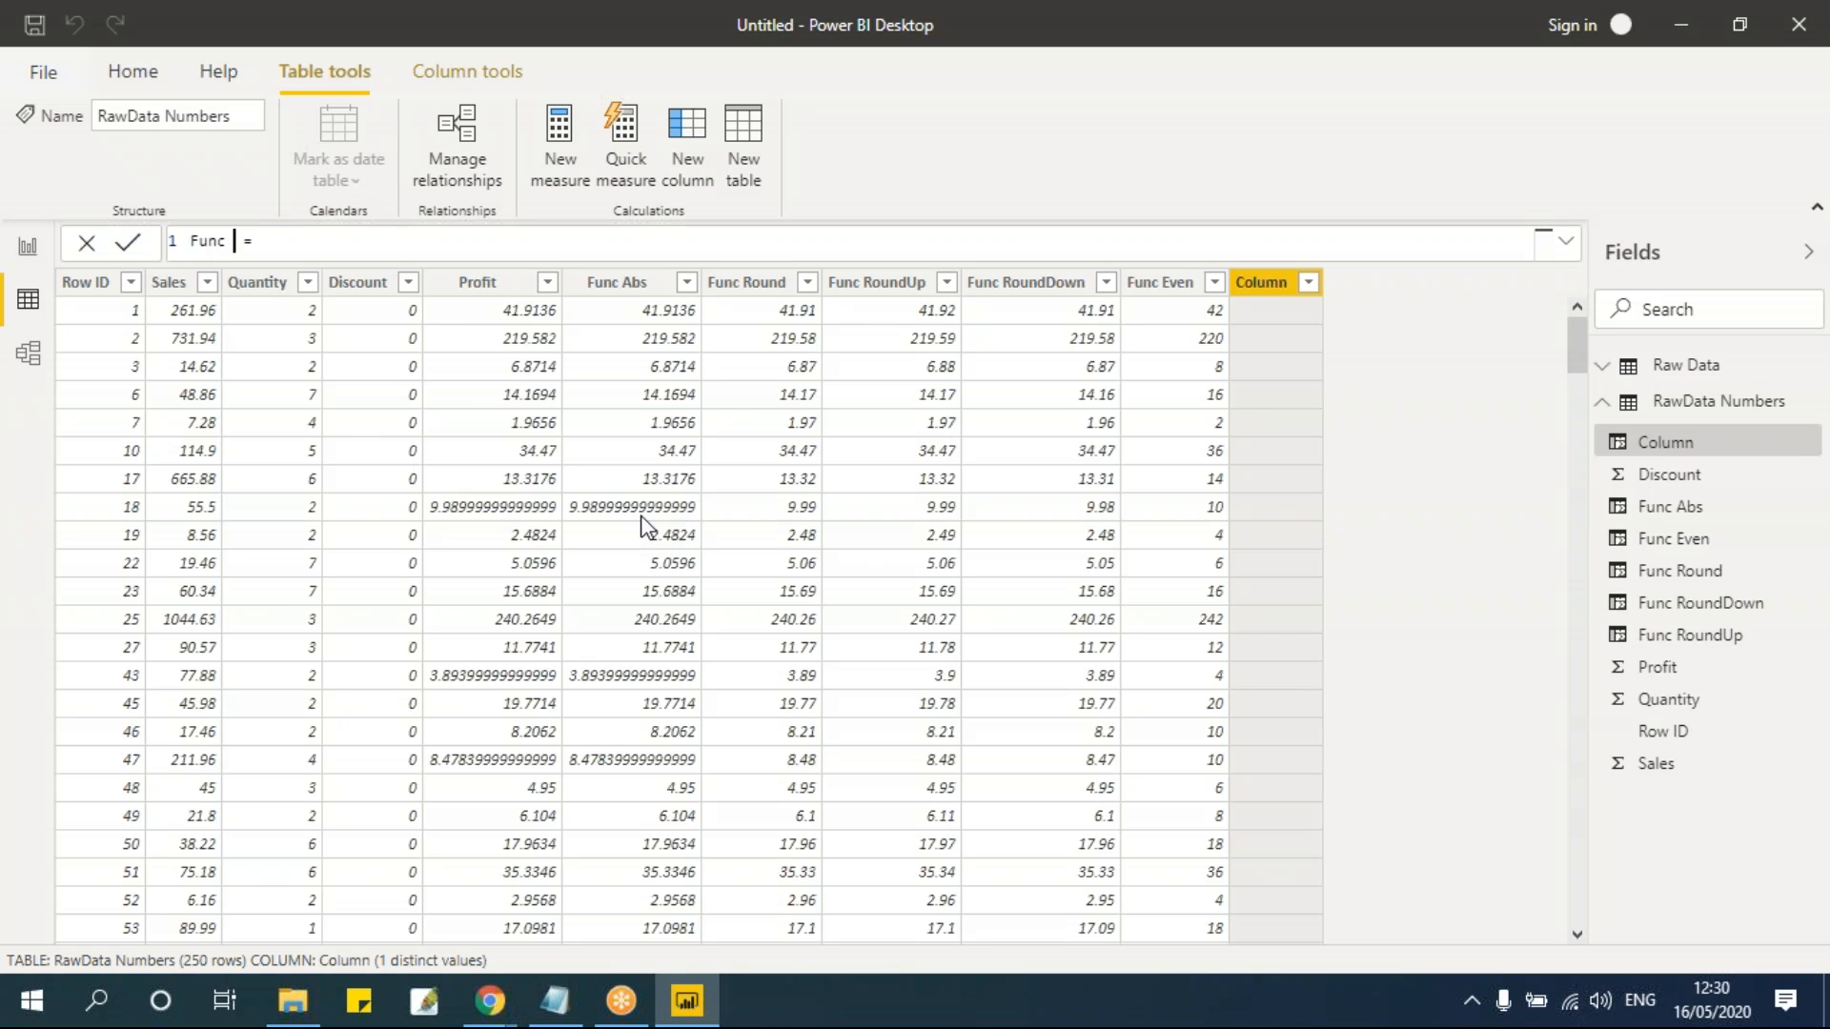
pyautogui.write(' Odd')
# Step: Define Func Odd as ODD('RawData Numbers'[Profit]) and commit the formula
pyautogui.press('End')
pyautogui.write('odd')
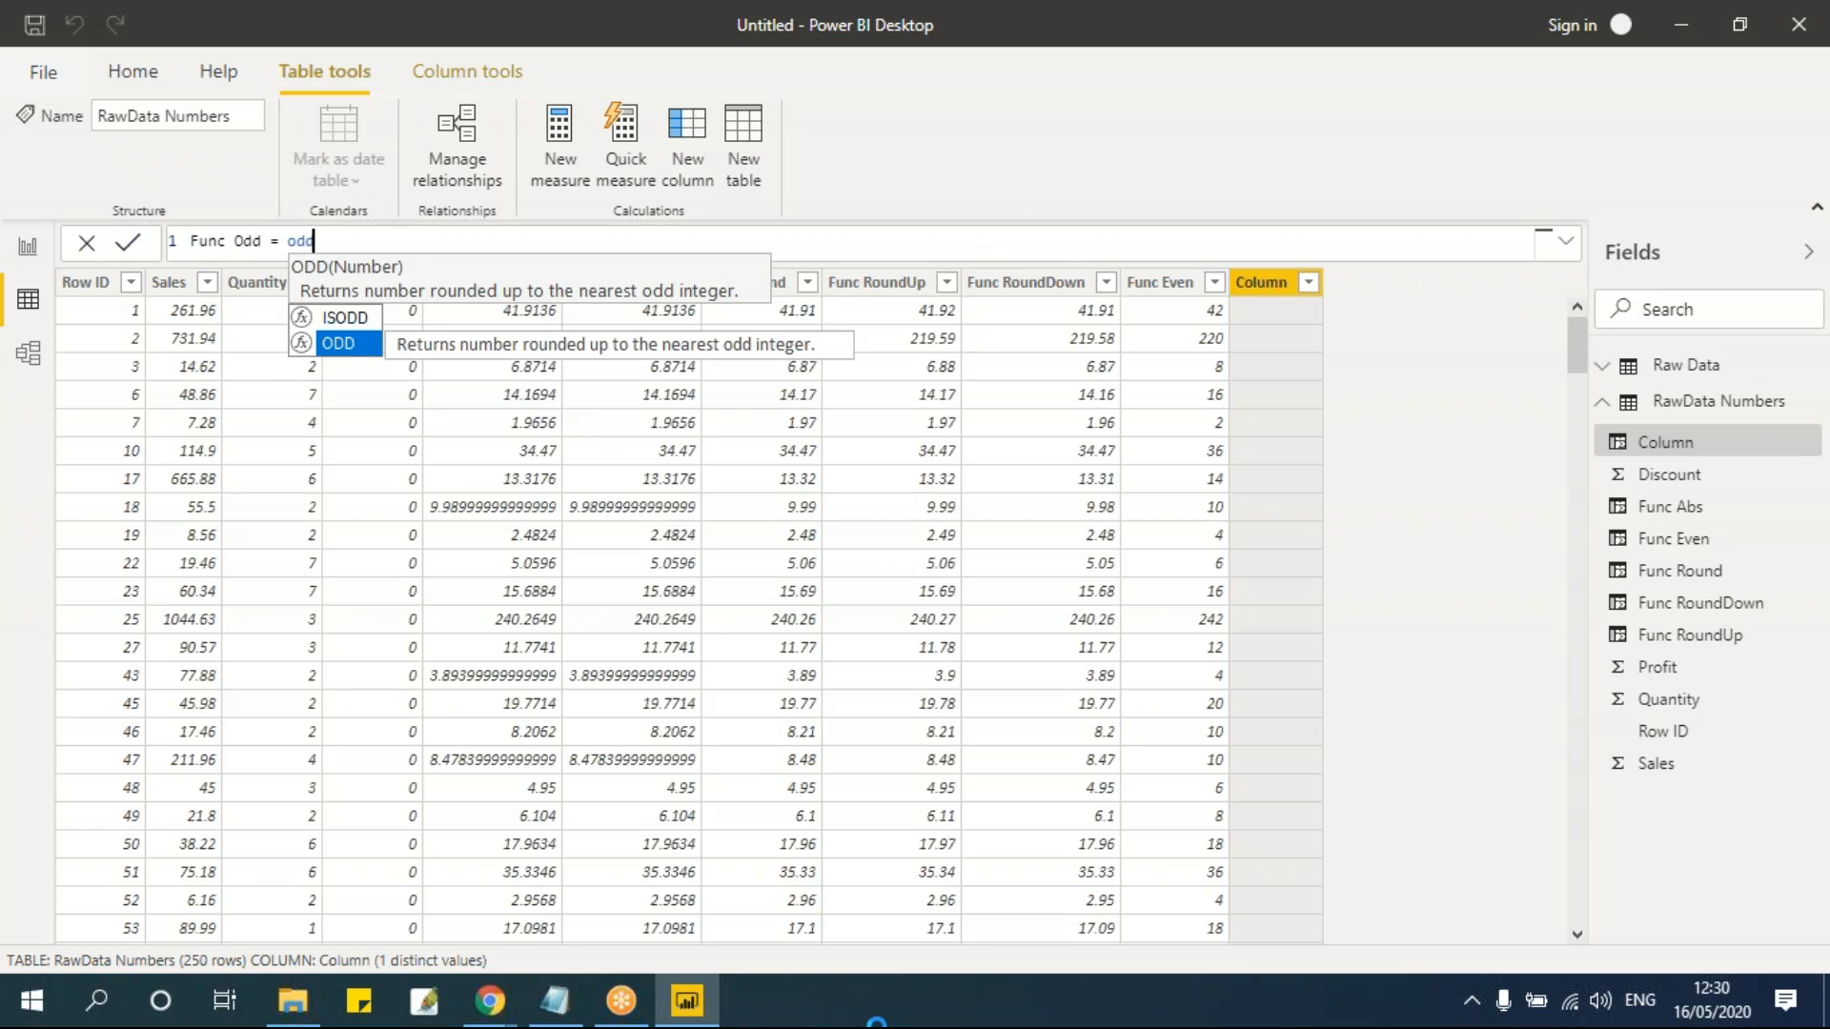
pyautogui.write('(profi')
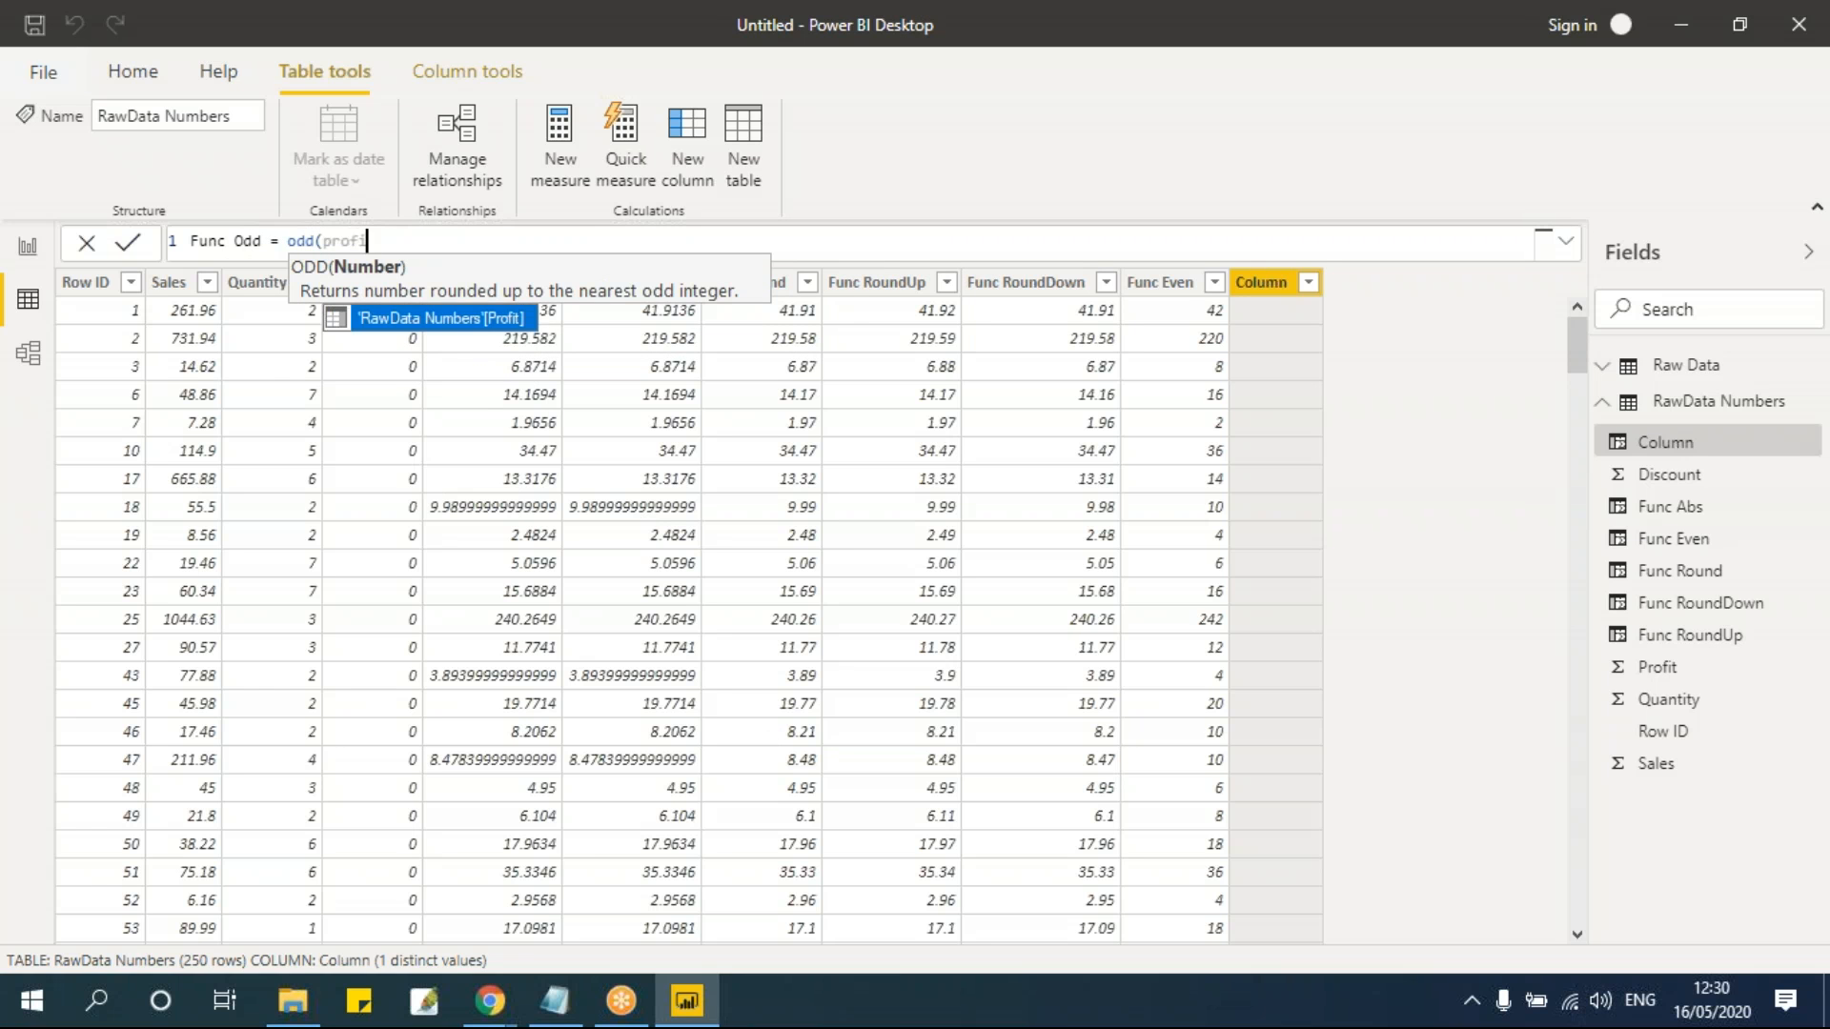
pyautogui.press('Tab')
pyautogui.write(')')
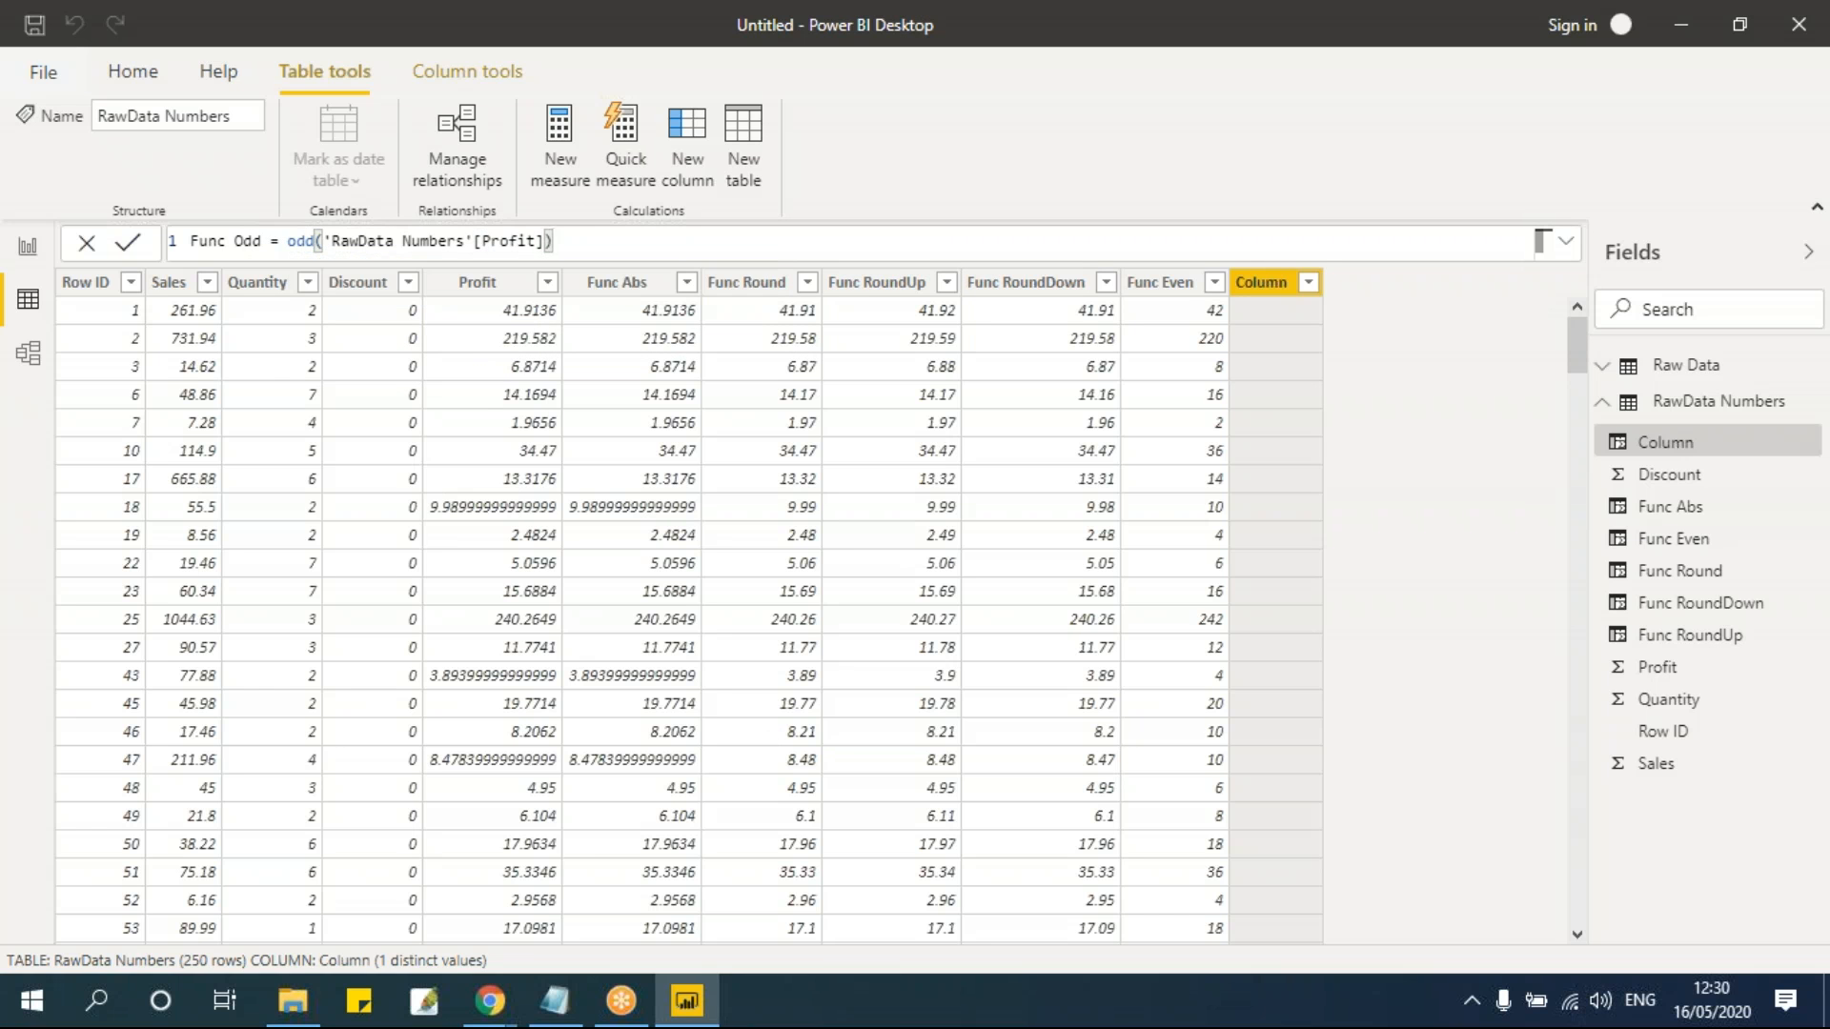
pyautogui.press('Return')
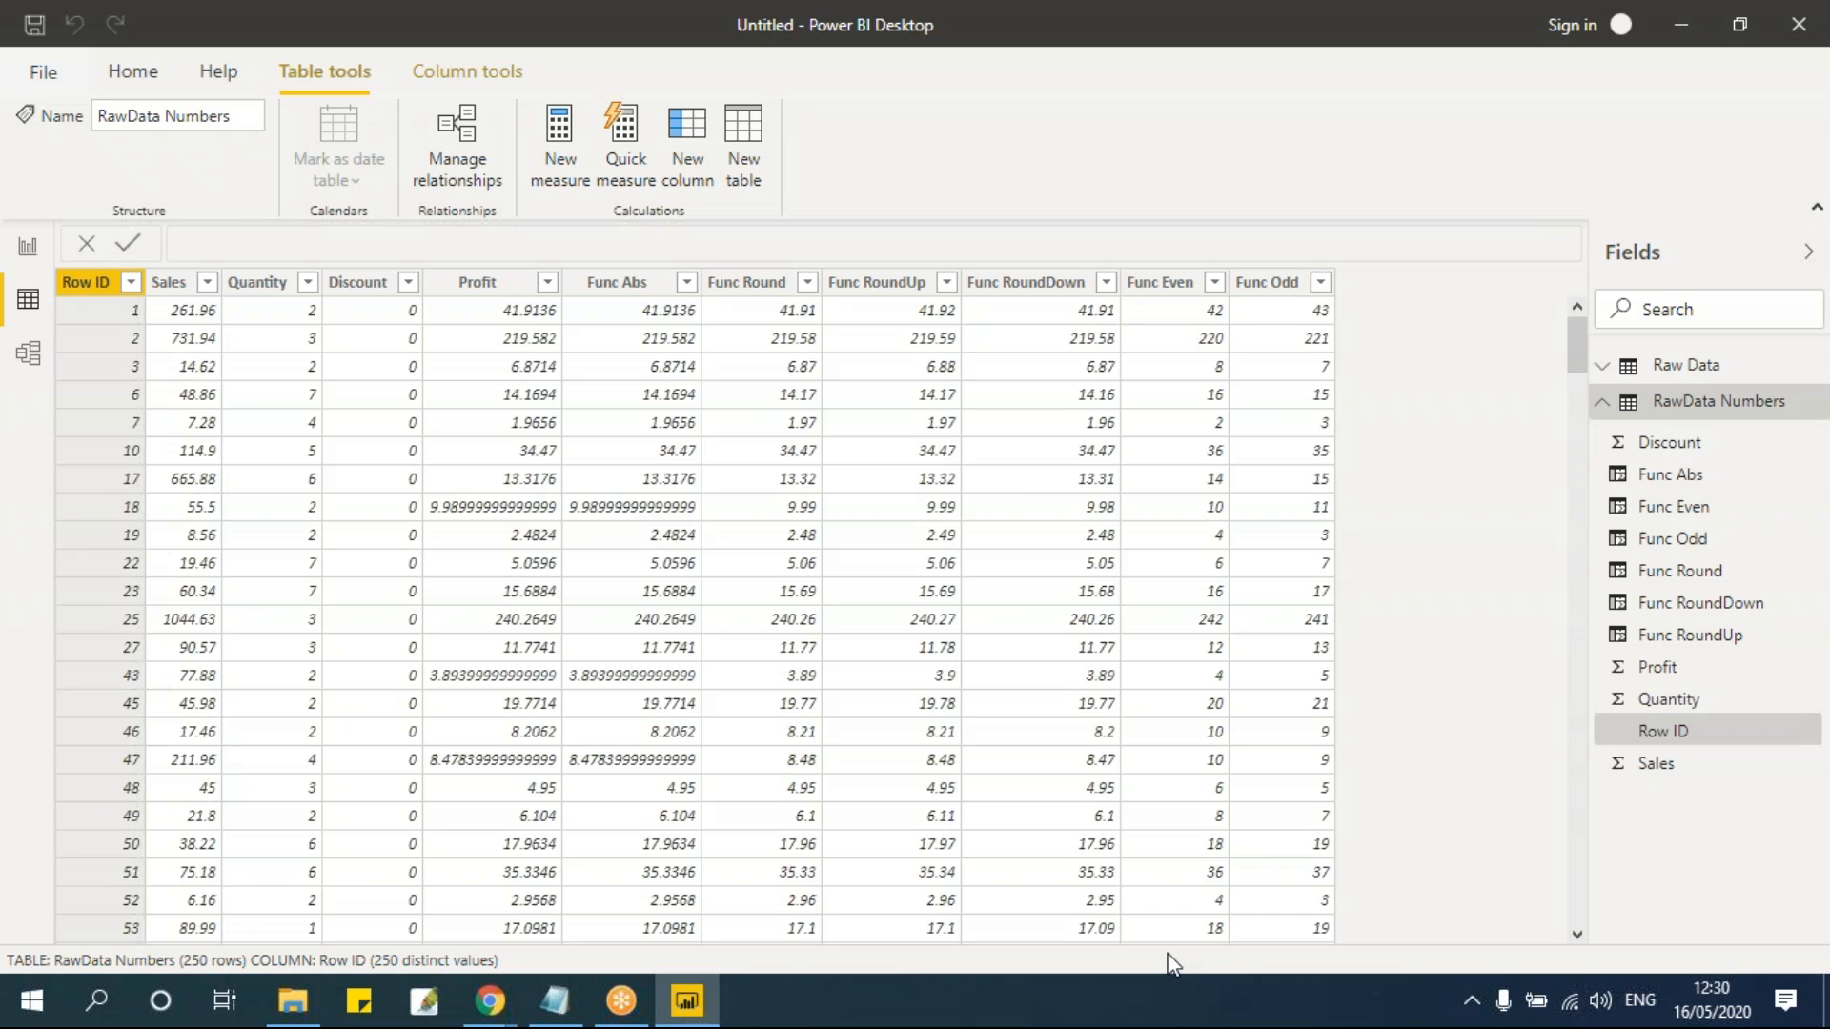
# Step: Switch to Notepad to review the CEILING and FLOOR formulas in the notes, and return to Power BI Desktop
pyautogui.hotkey('alt', 'Tab')
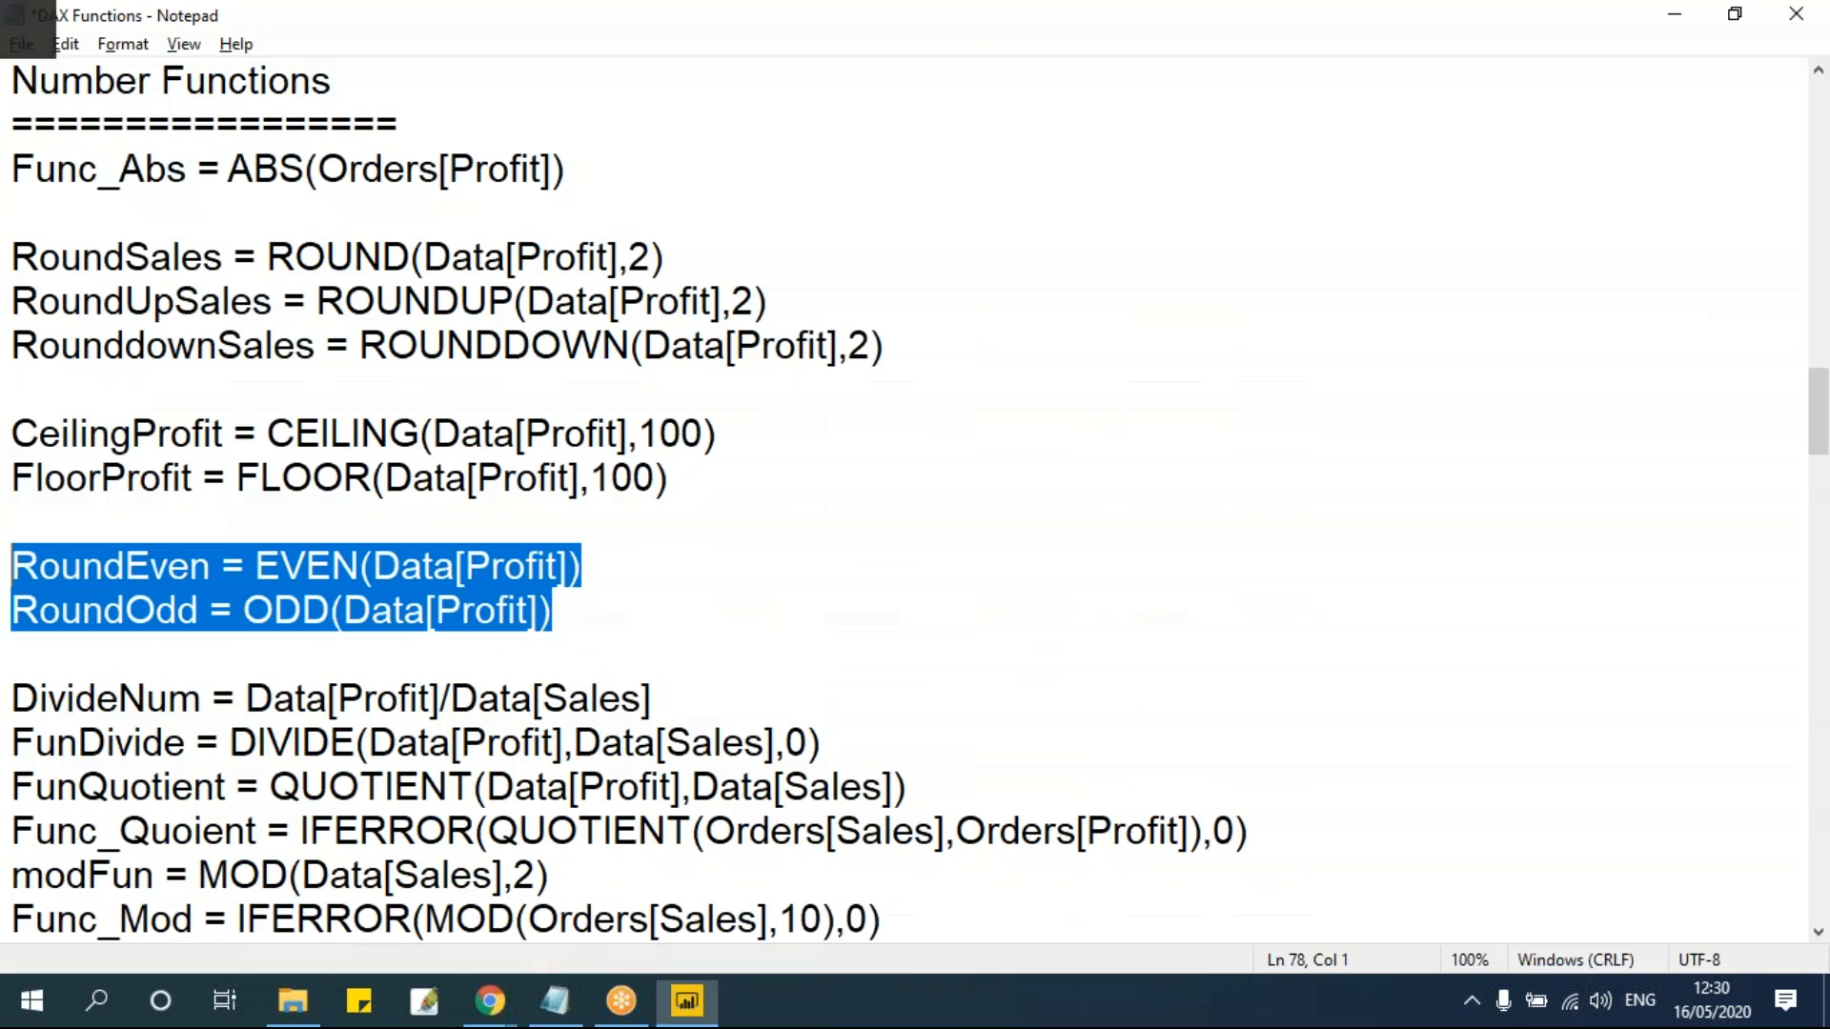
pyautogui.click(293, 434)
pyautogui.click(368, 431)
pyautogui.click(347, 471)
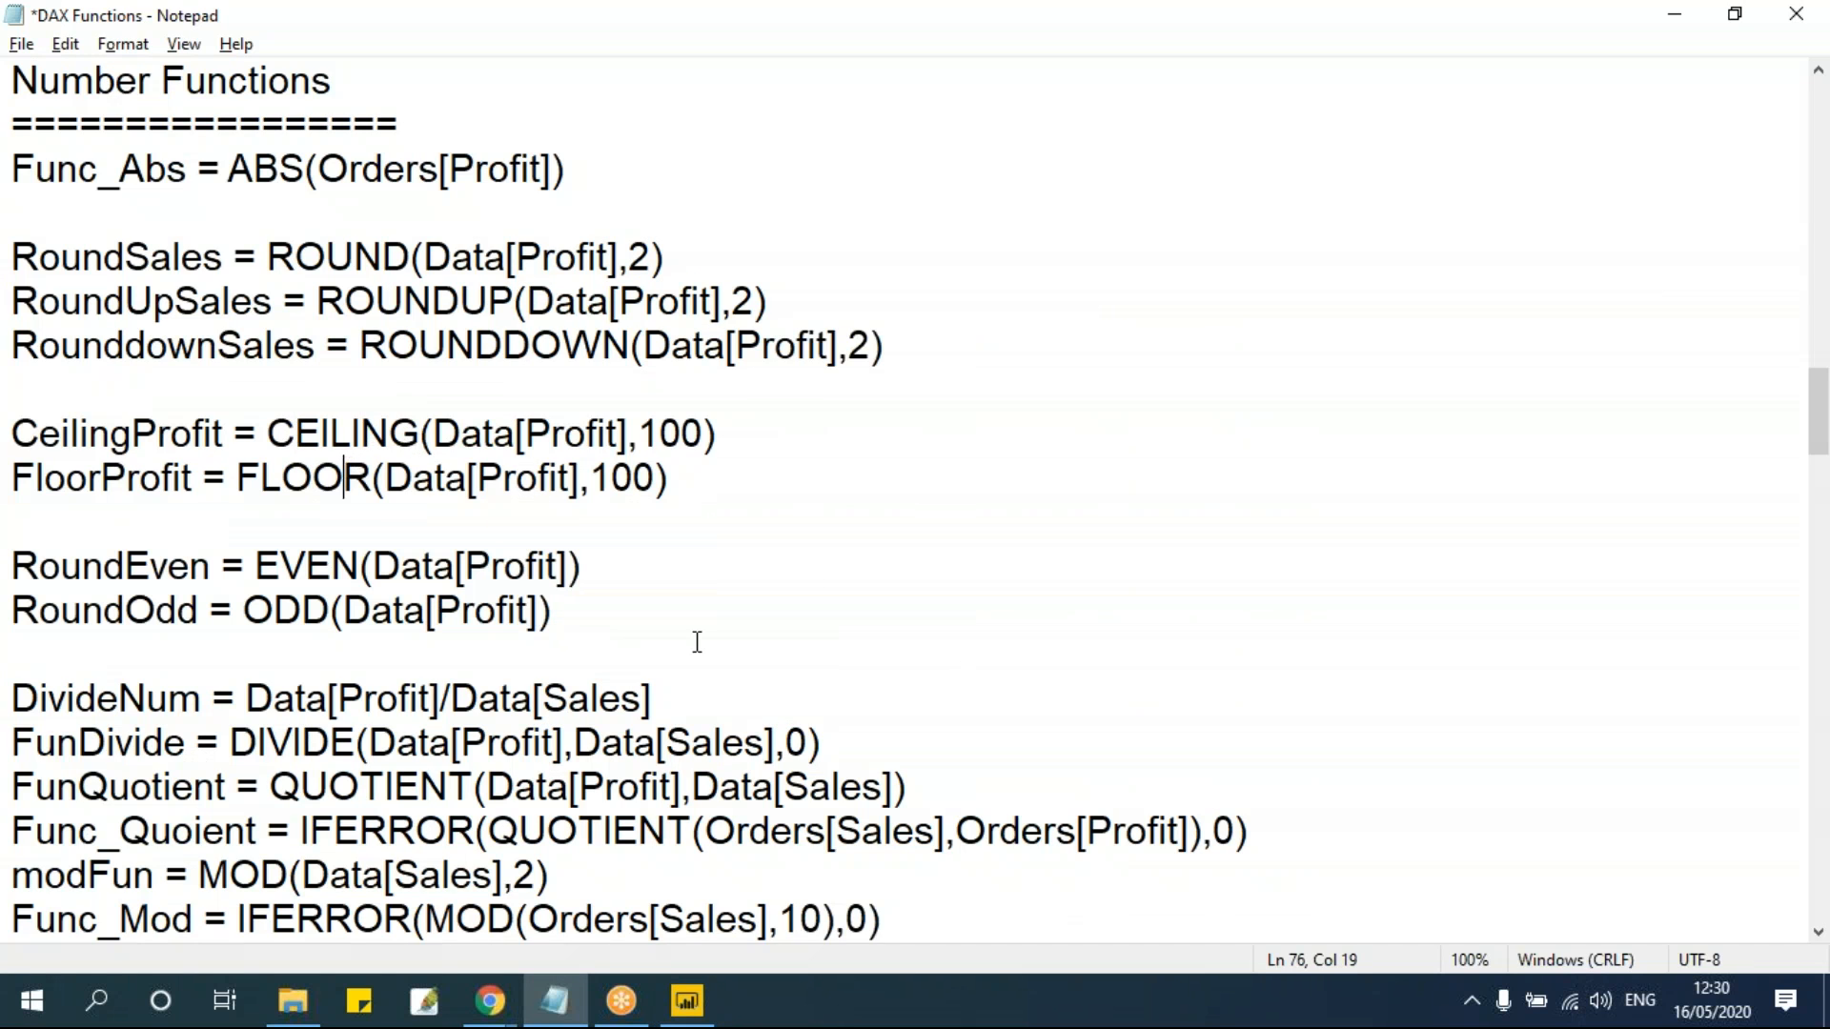
pyautogui.hotkey('alt', 'Tab')
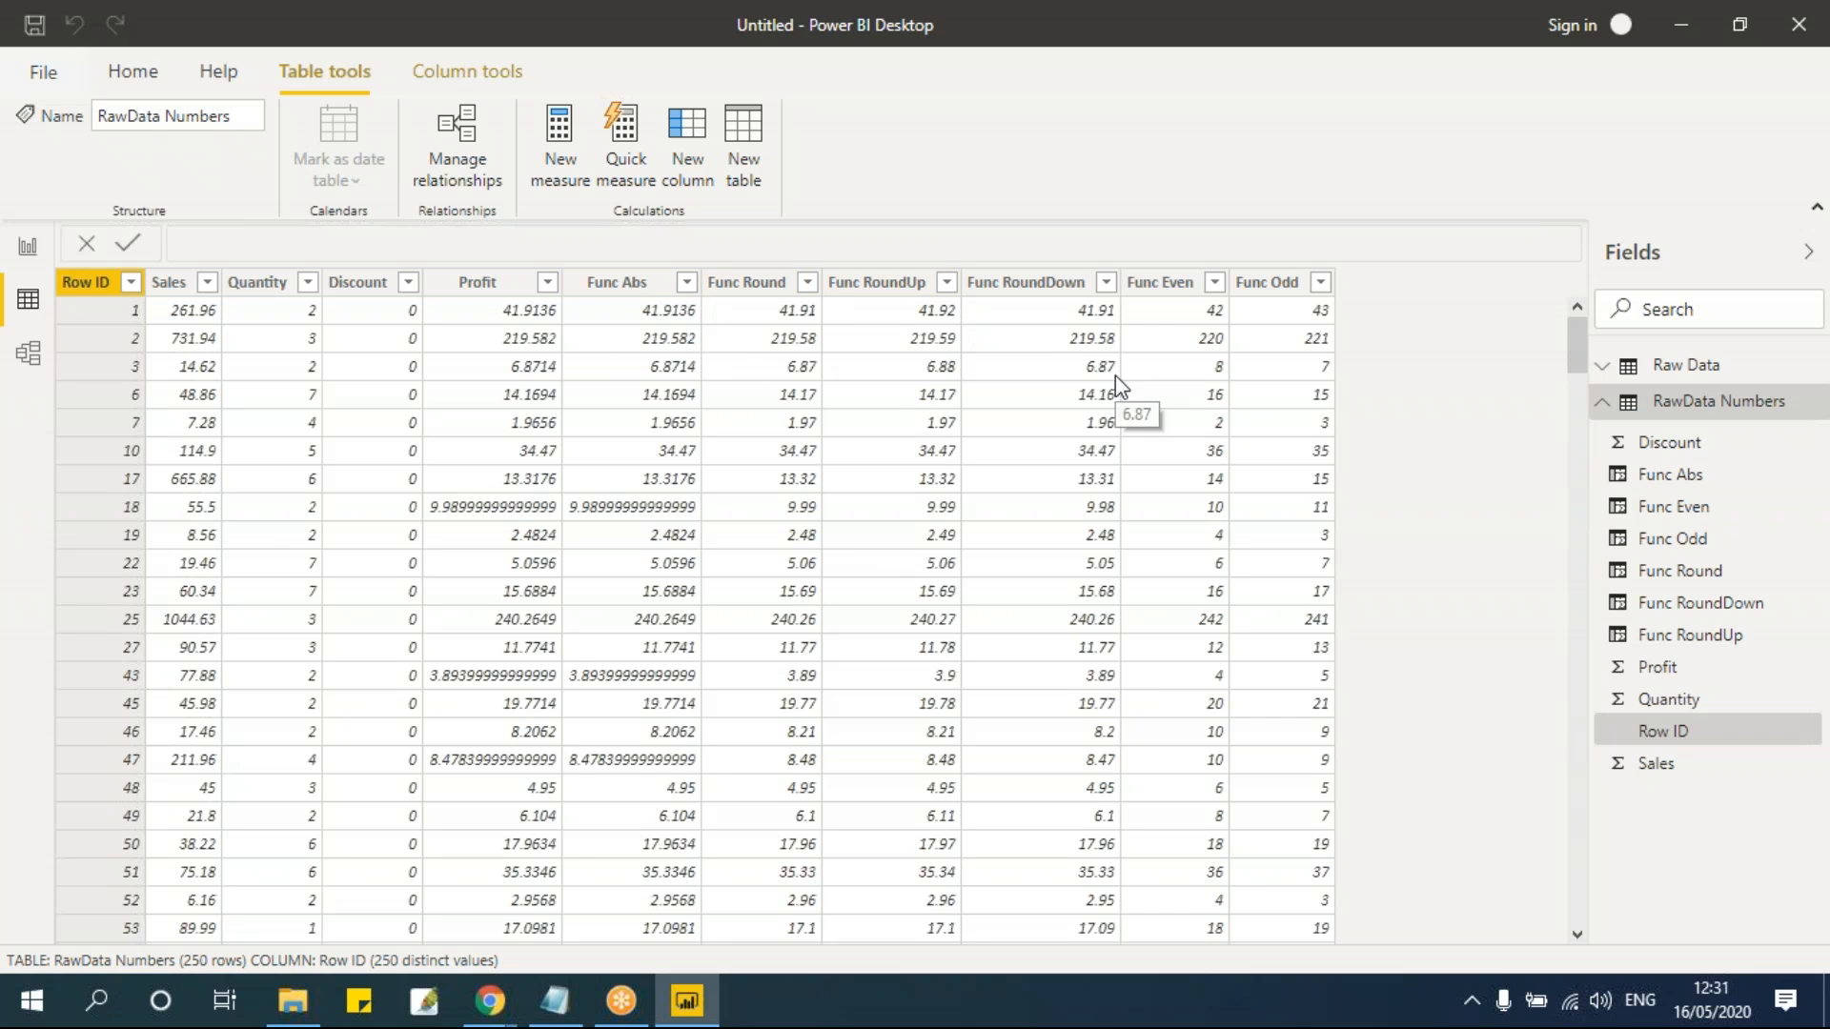
# Step: Compare the values in the Func Even and Func Odd columns of RawData Numbers
pyautogui.click(1161, 284)
pyautogui.click(1256, 284)
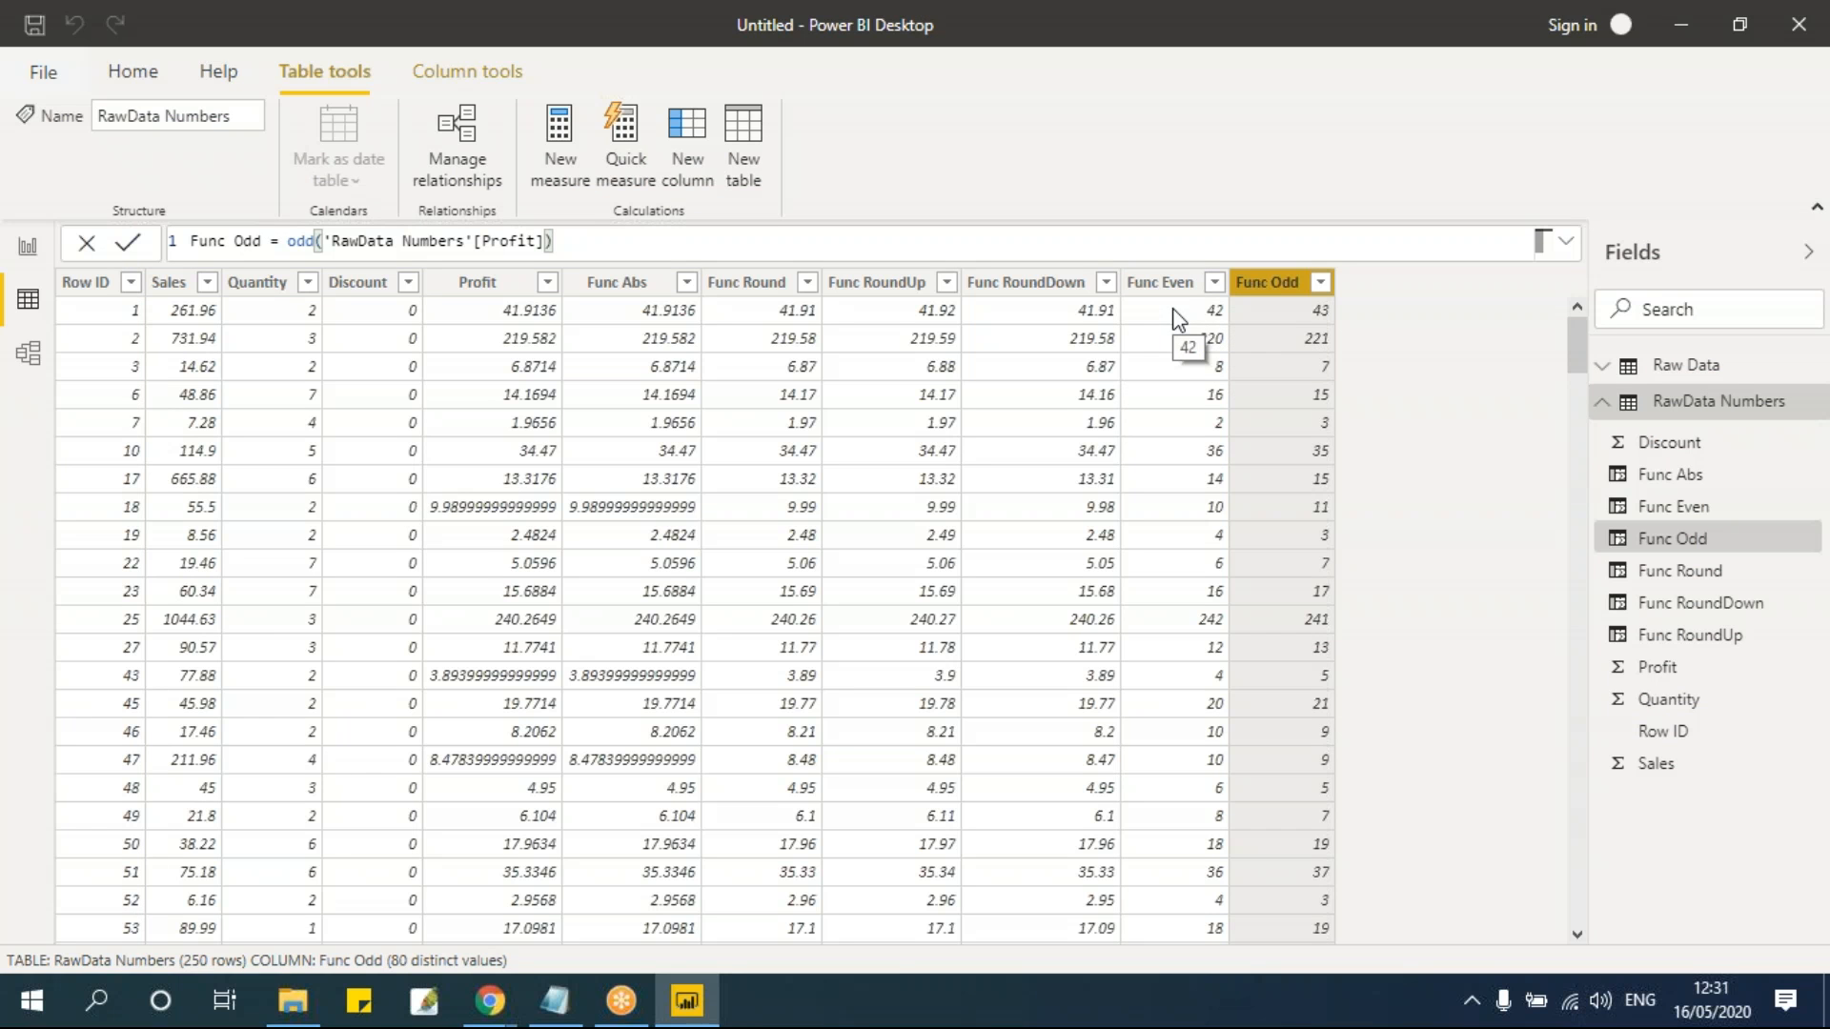
pyautogui.click(1302, 313)
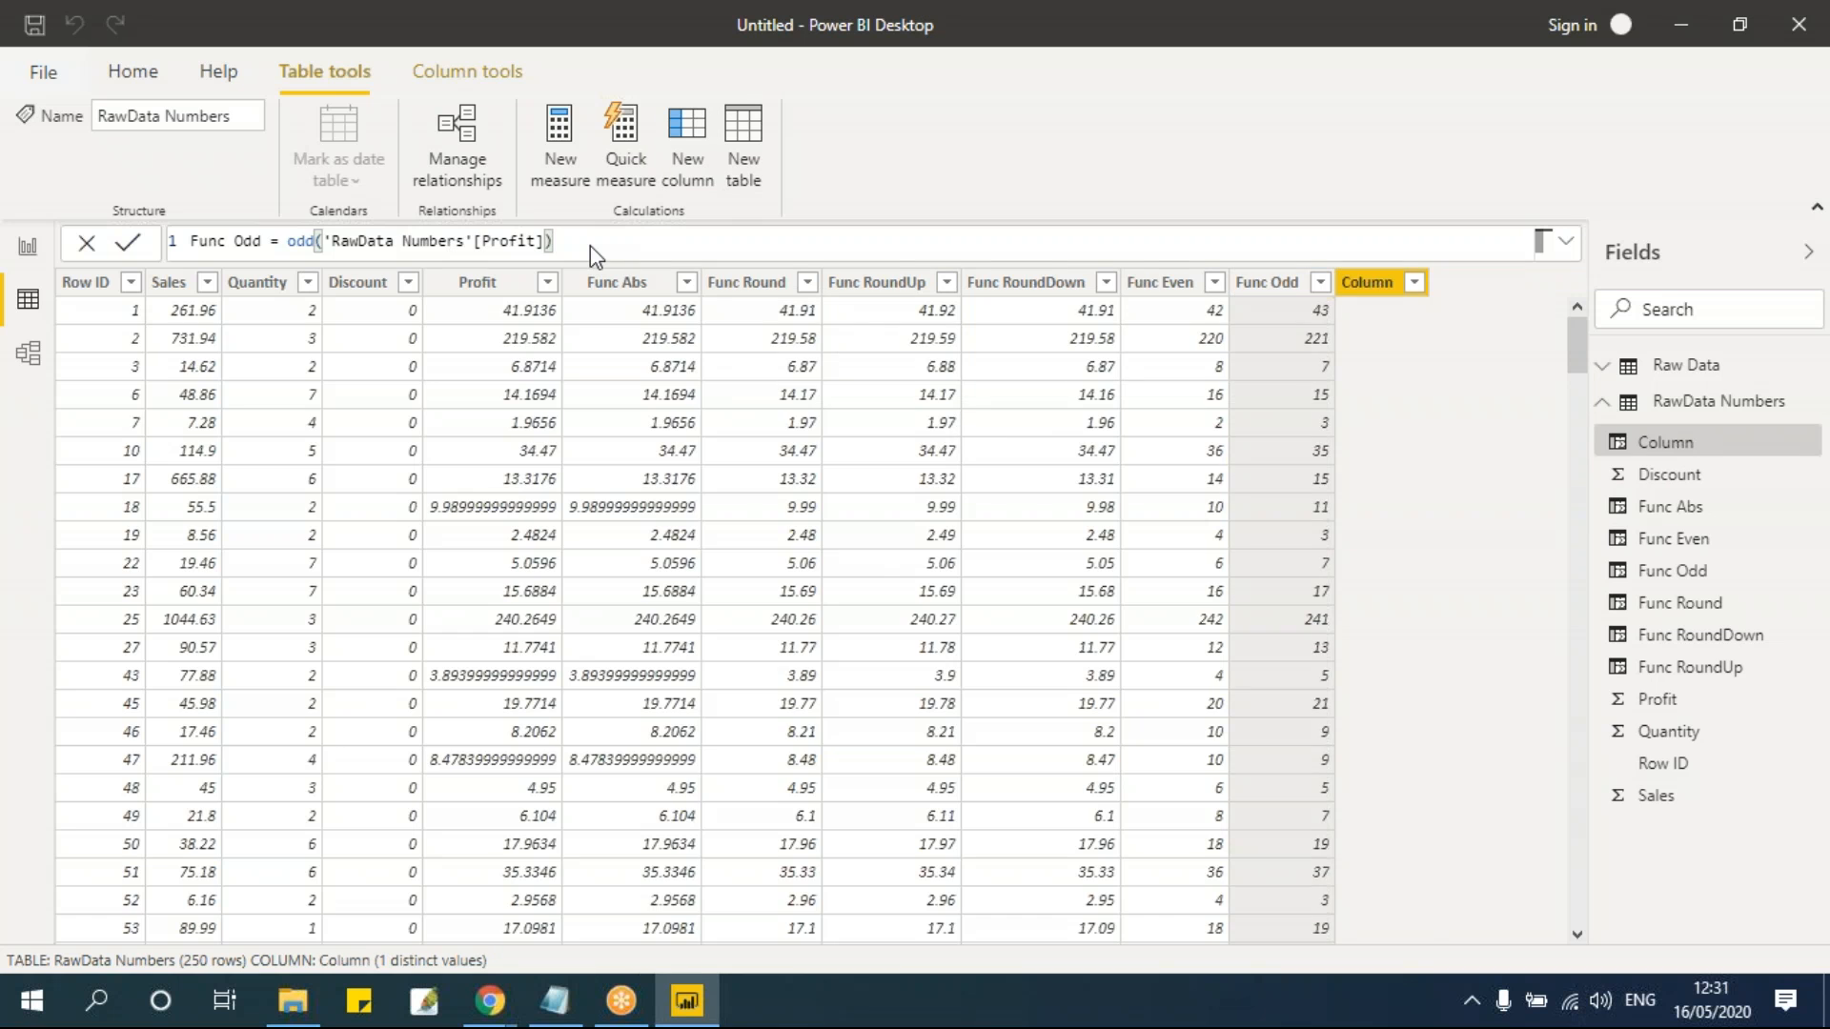
# Step: Name the newly added calculated column in RawData Numbers Func Ceiling
pyautogui.press('Left')
pyautogui.press('Left')
pyautogui.press('Left')
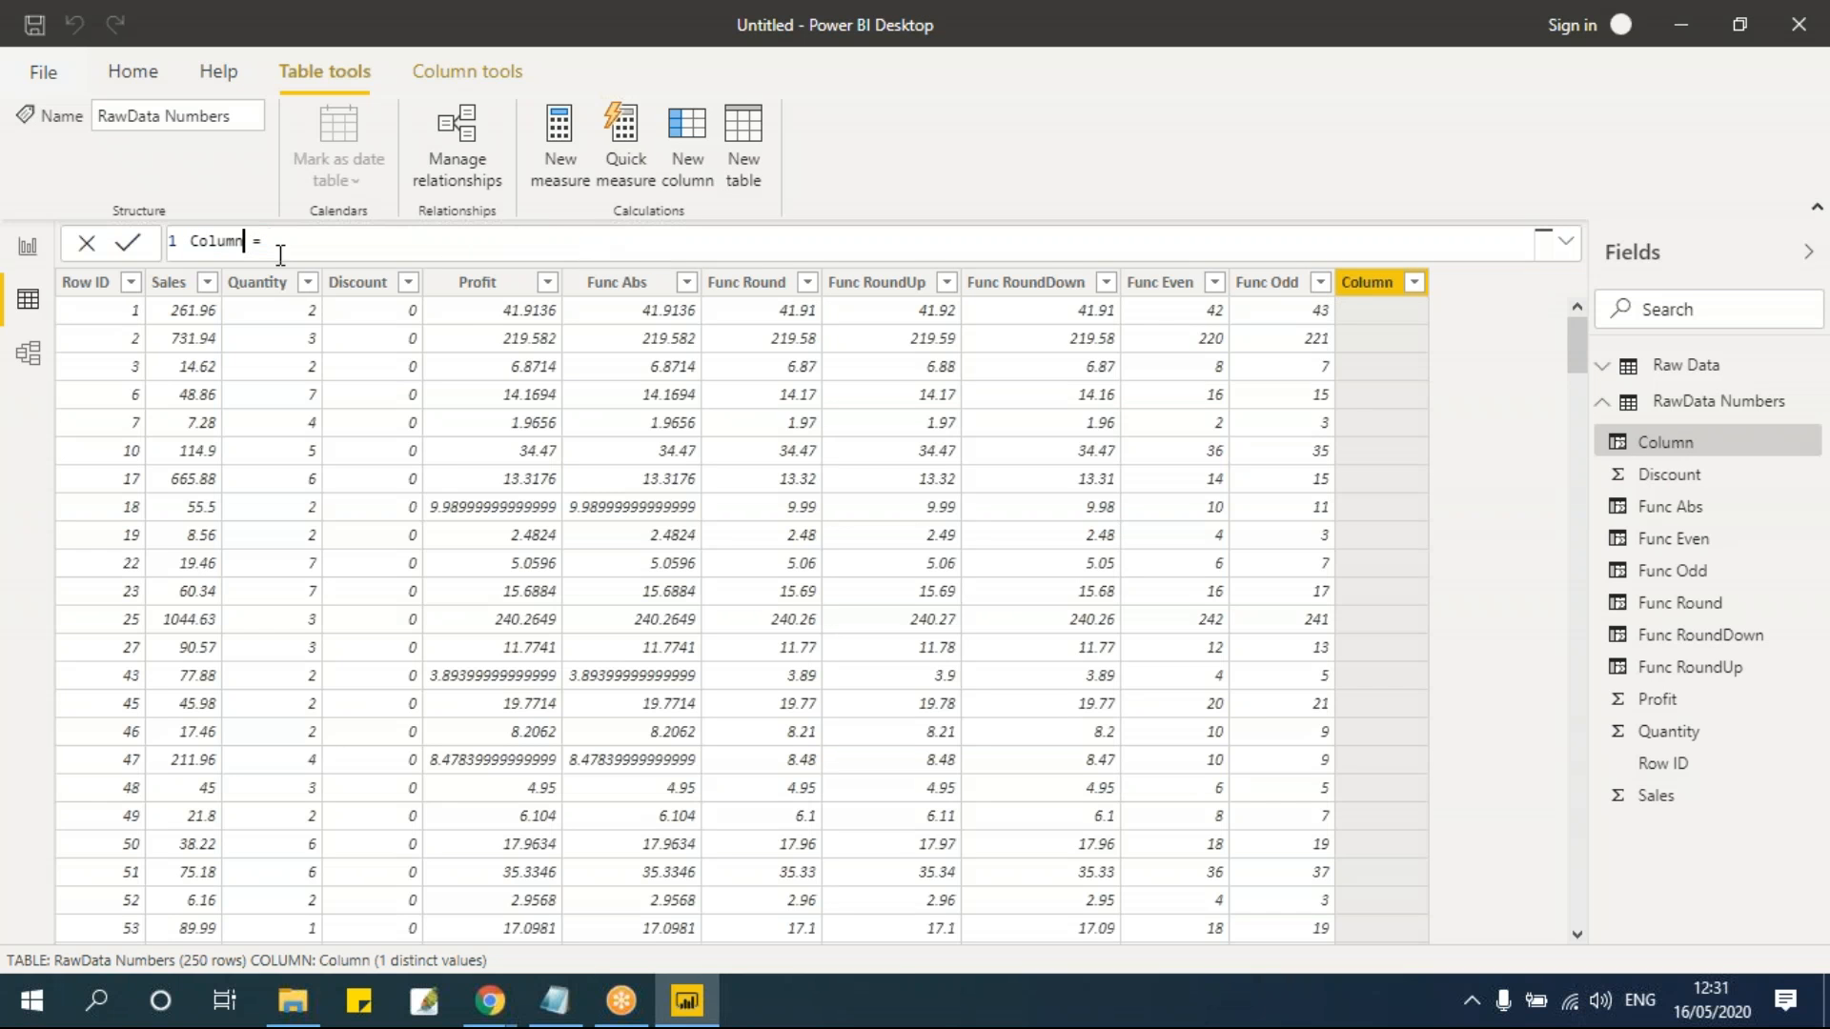
pyautogui.press('BackSpace')
pyautogui.press('BackSpace')
pyautogui.press('BackSpace')
pyautogui.press('BackSpace')
pyautogui.press('BackSpace')
pyautogui.press('BackSpace')
pyautogui.write('Func ')
pyautogui.write('e')
pyautogui.write('eiling')
# Step: Define Func Ceiling as CEILING('RawData Numbers'[Profit],10) and commit the formula
pyautogui.write('ce')
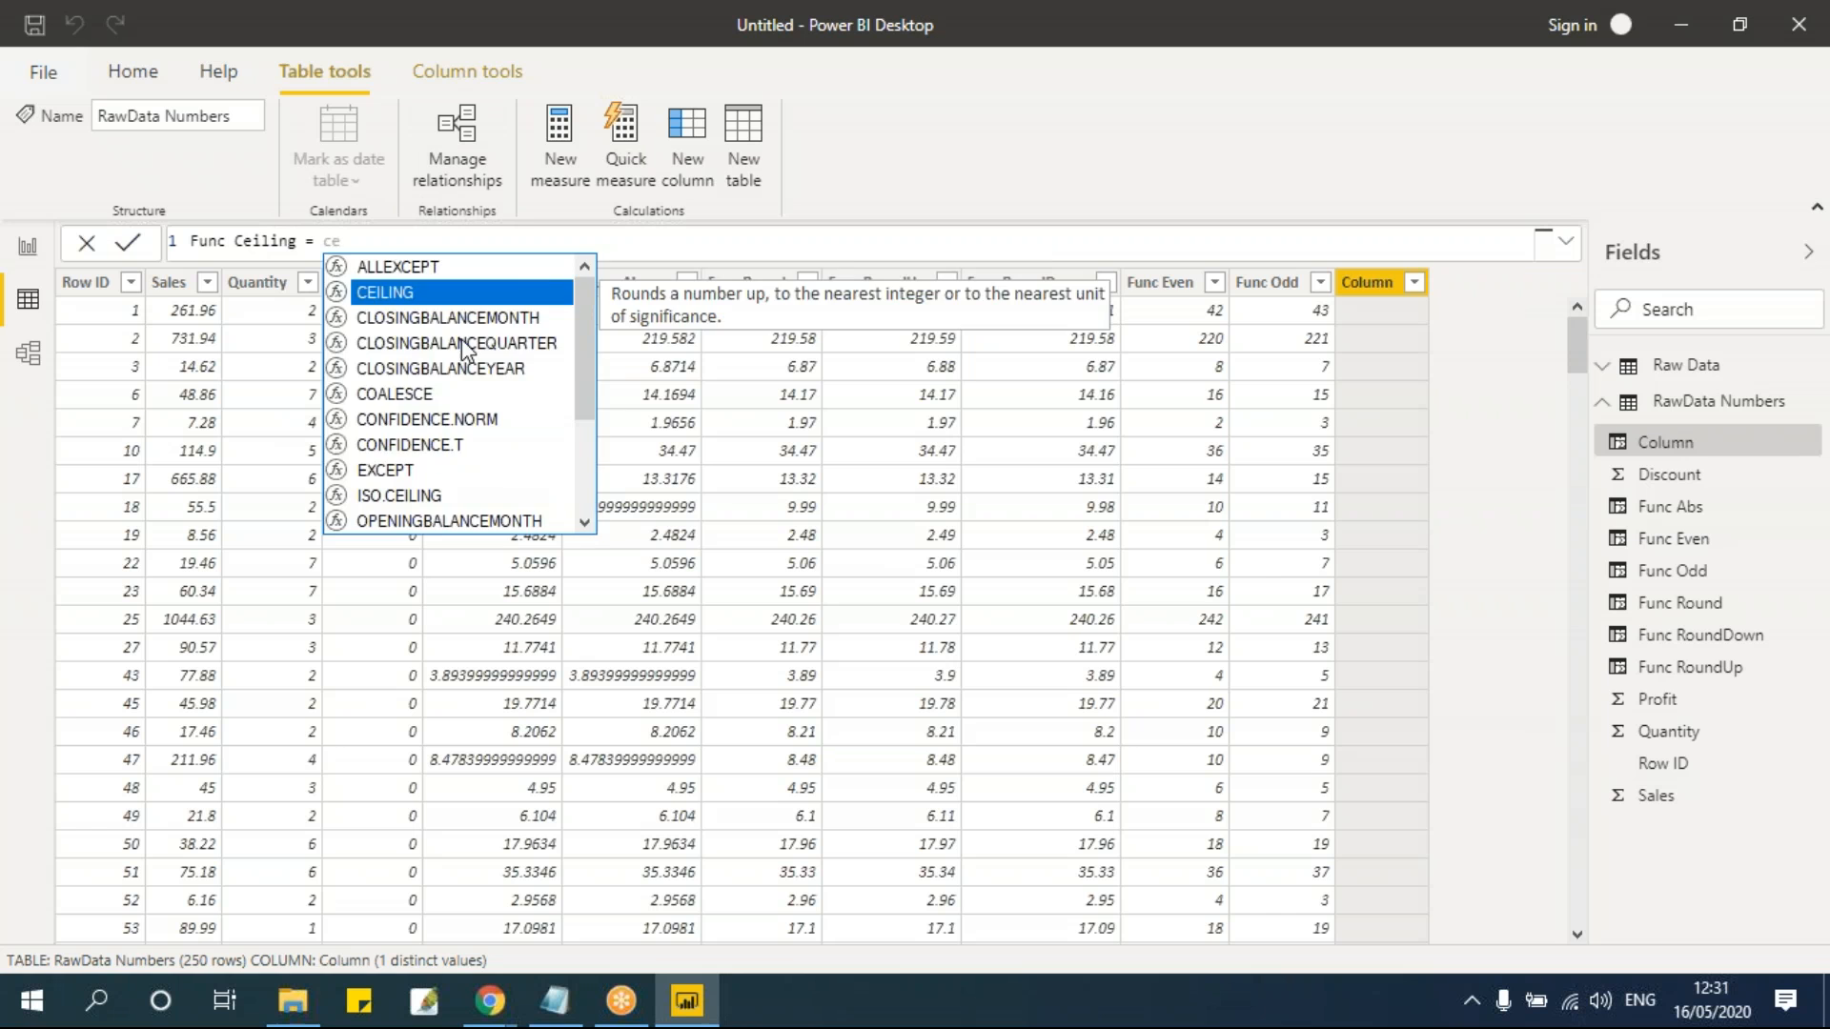
pyautogui.press('Tab')
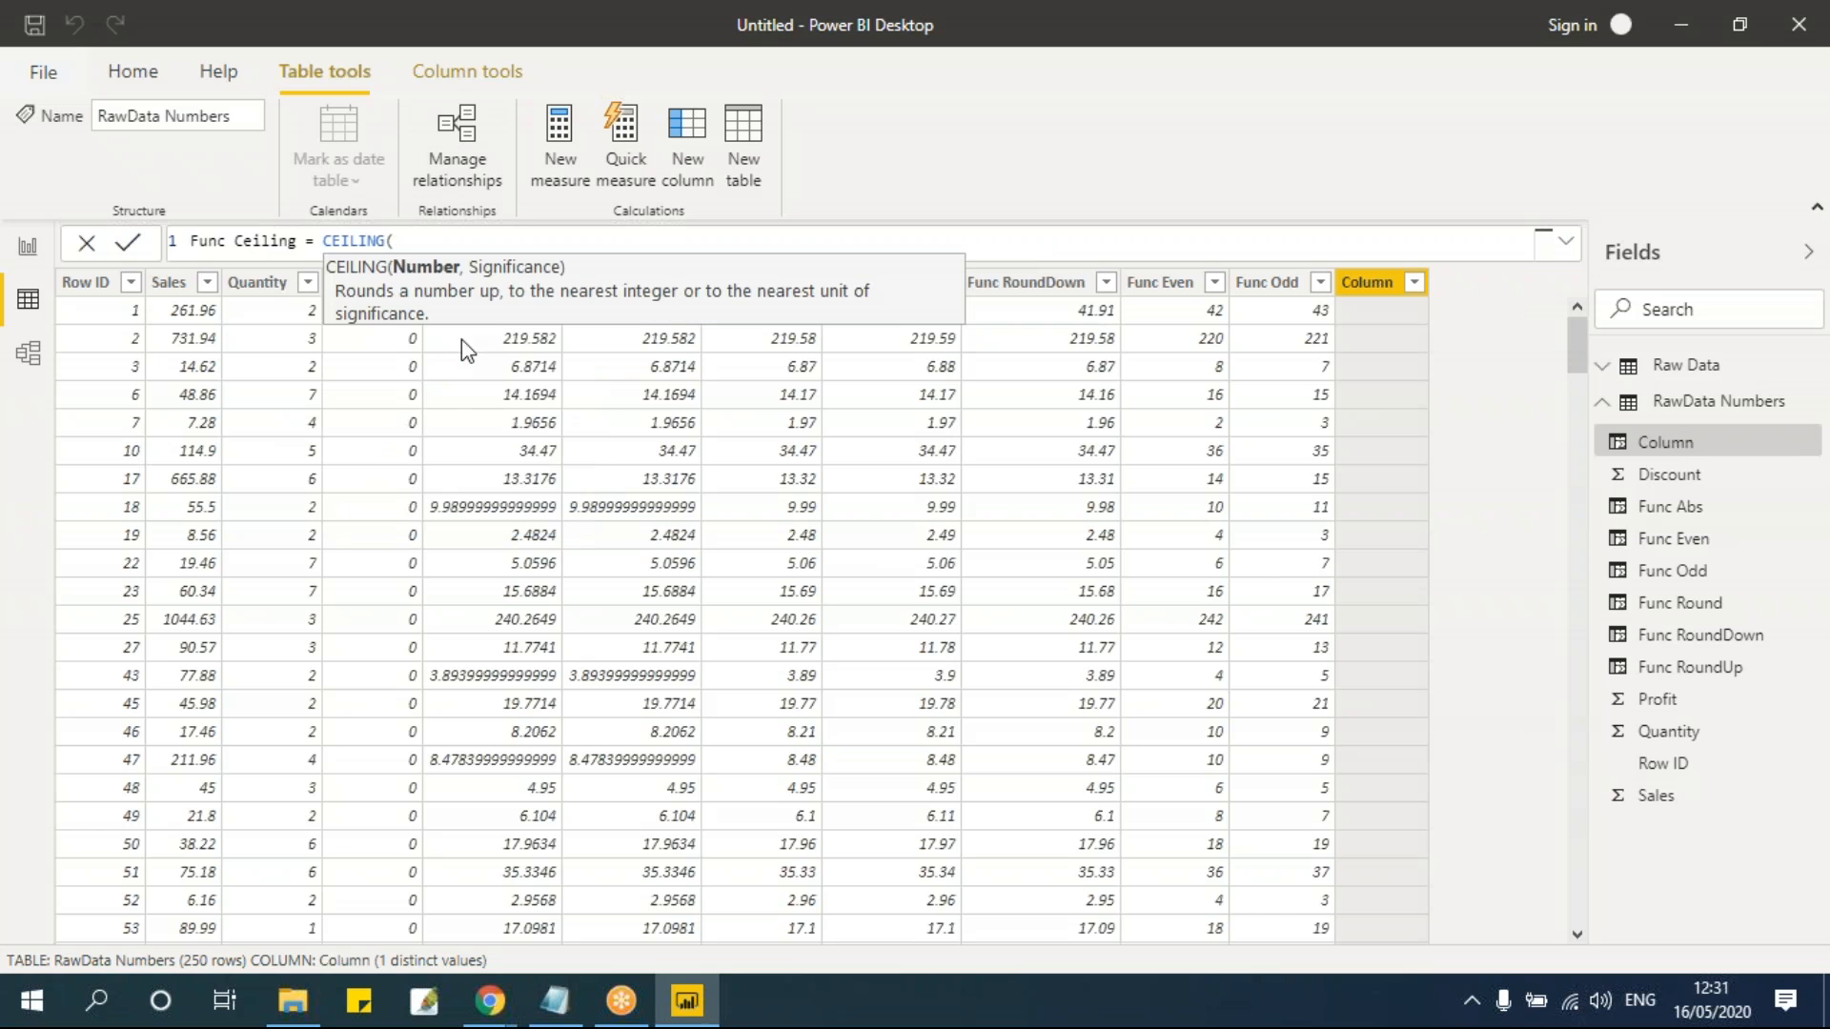
pyautogui.write('pro')
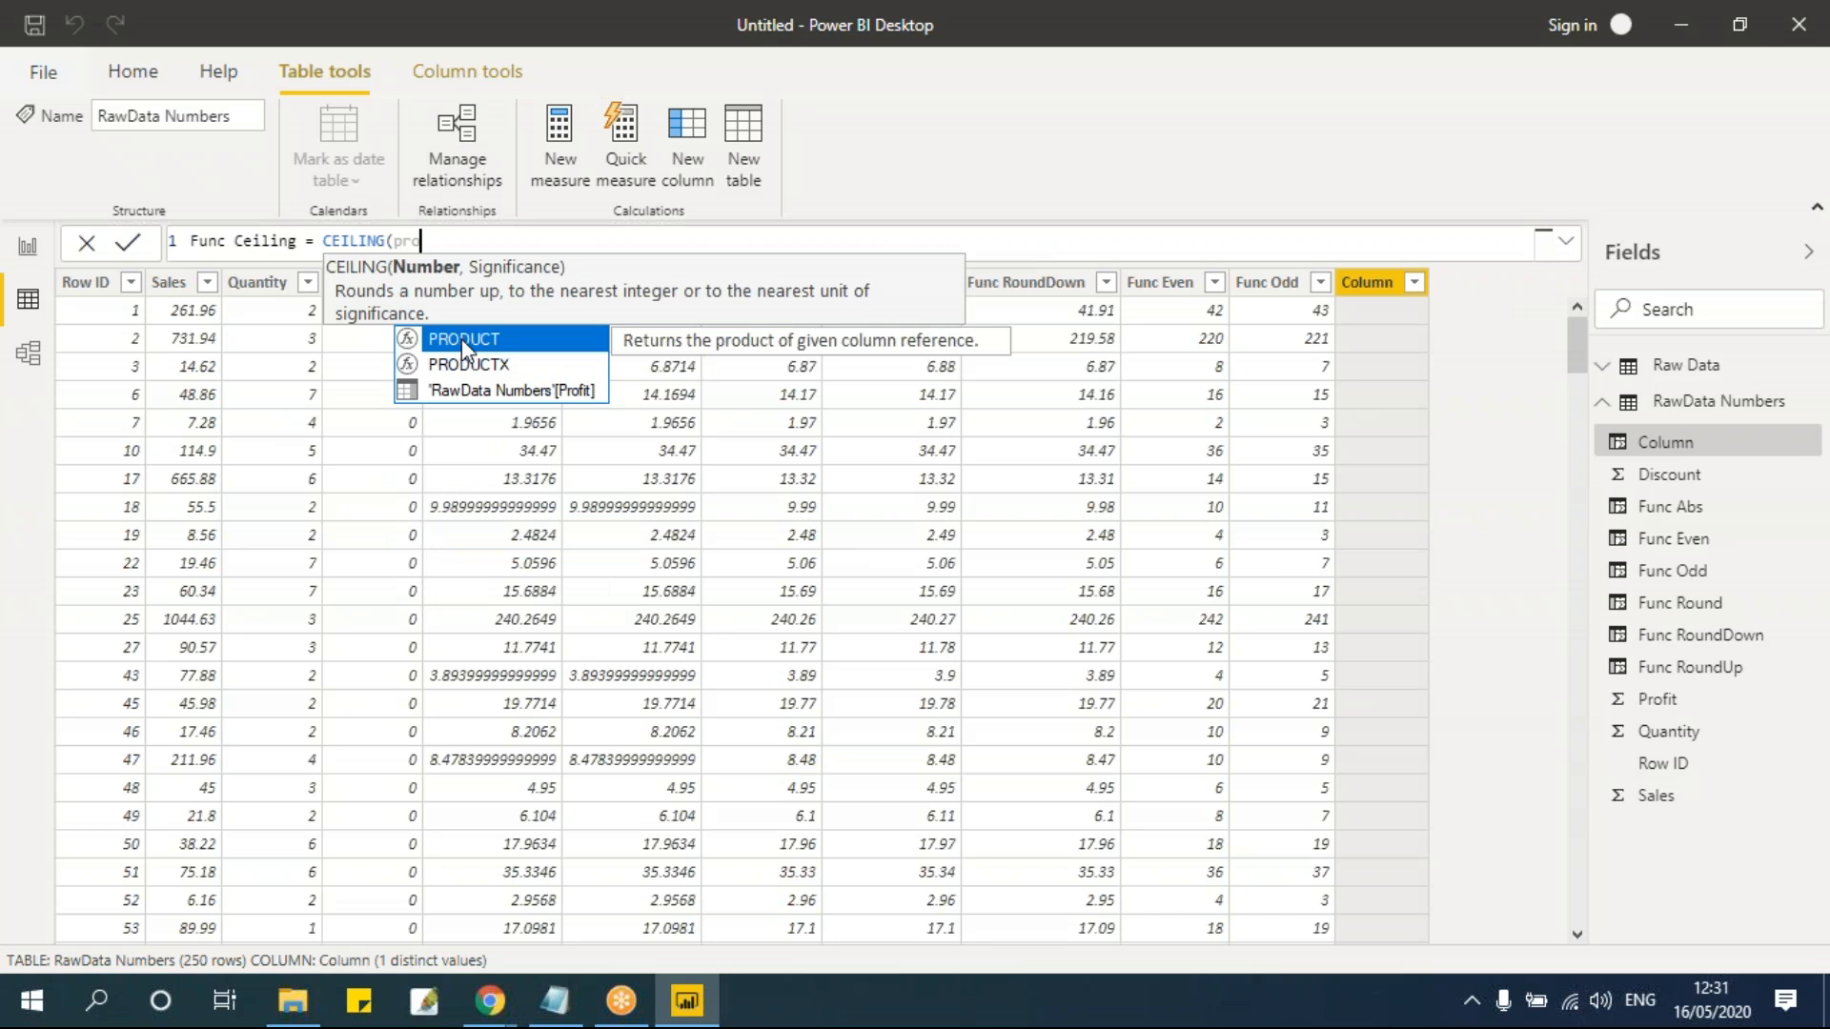
pyautogui.press('Down')
pyautogui.press('Down')
pyautogui.press('Tab')
pyautogui.write(',')
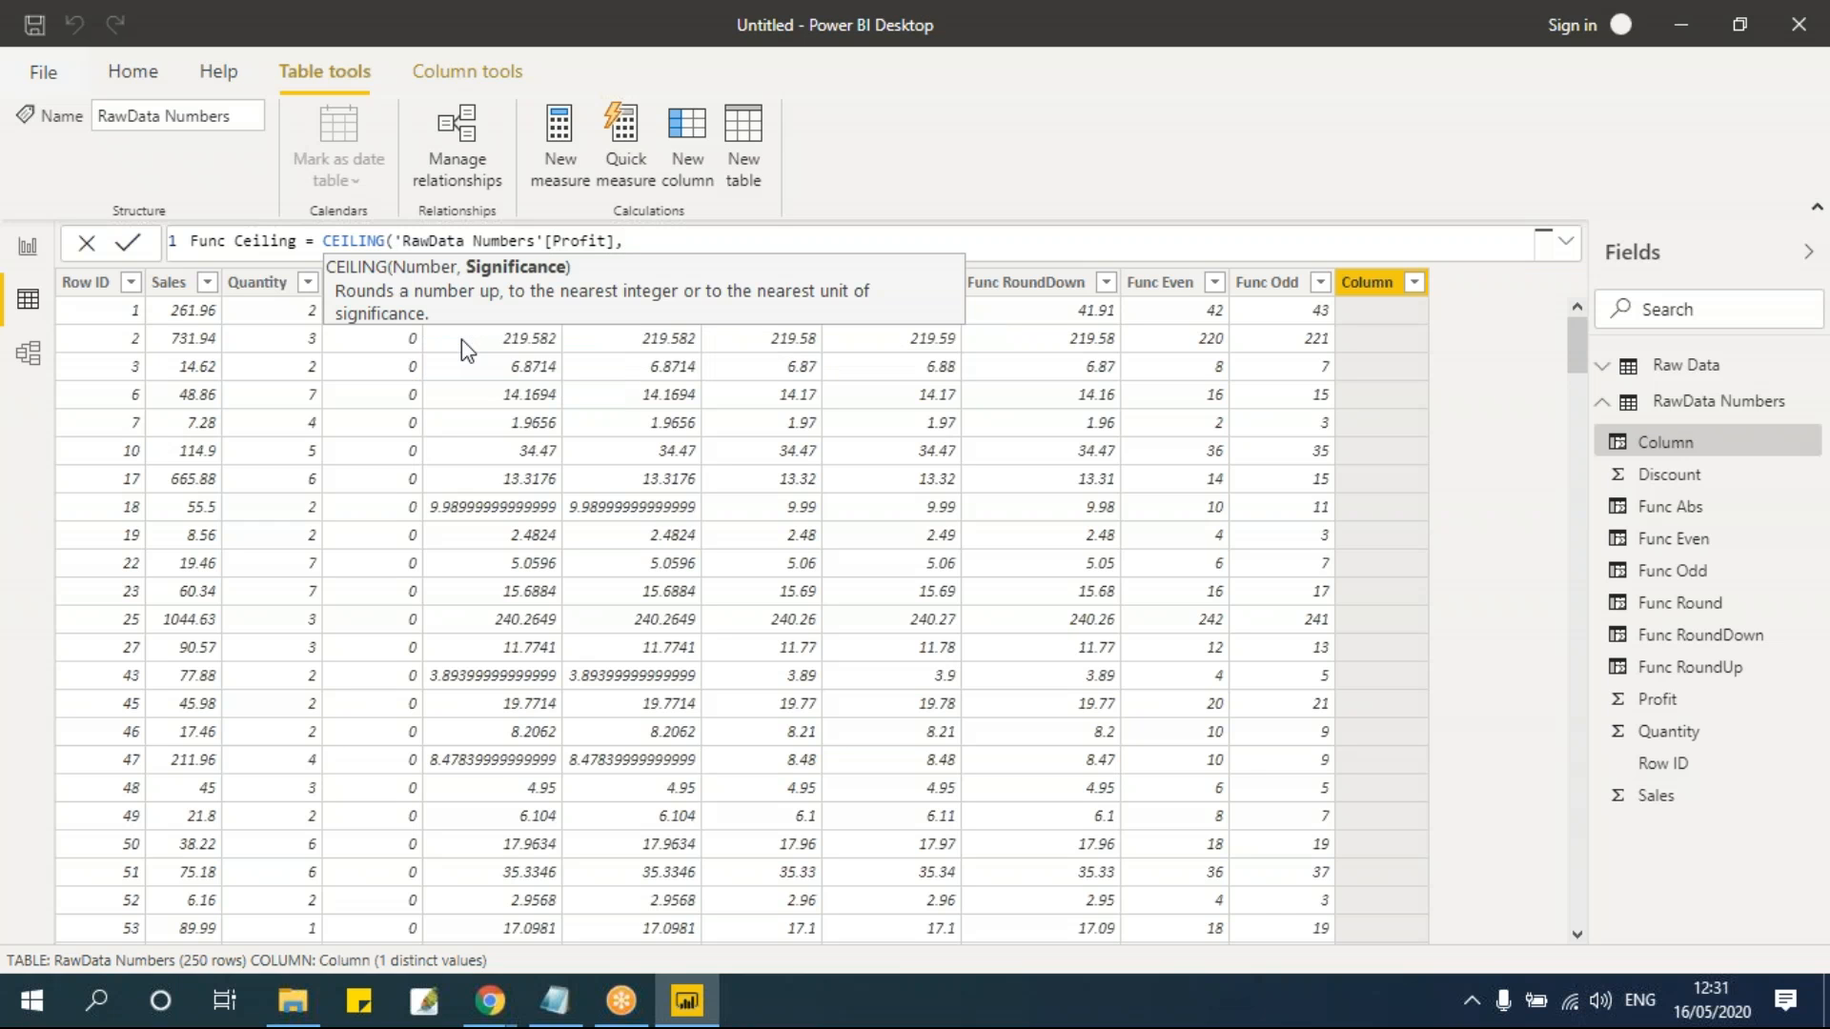
pyautogui.write('10)')
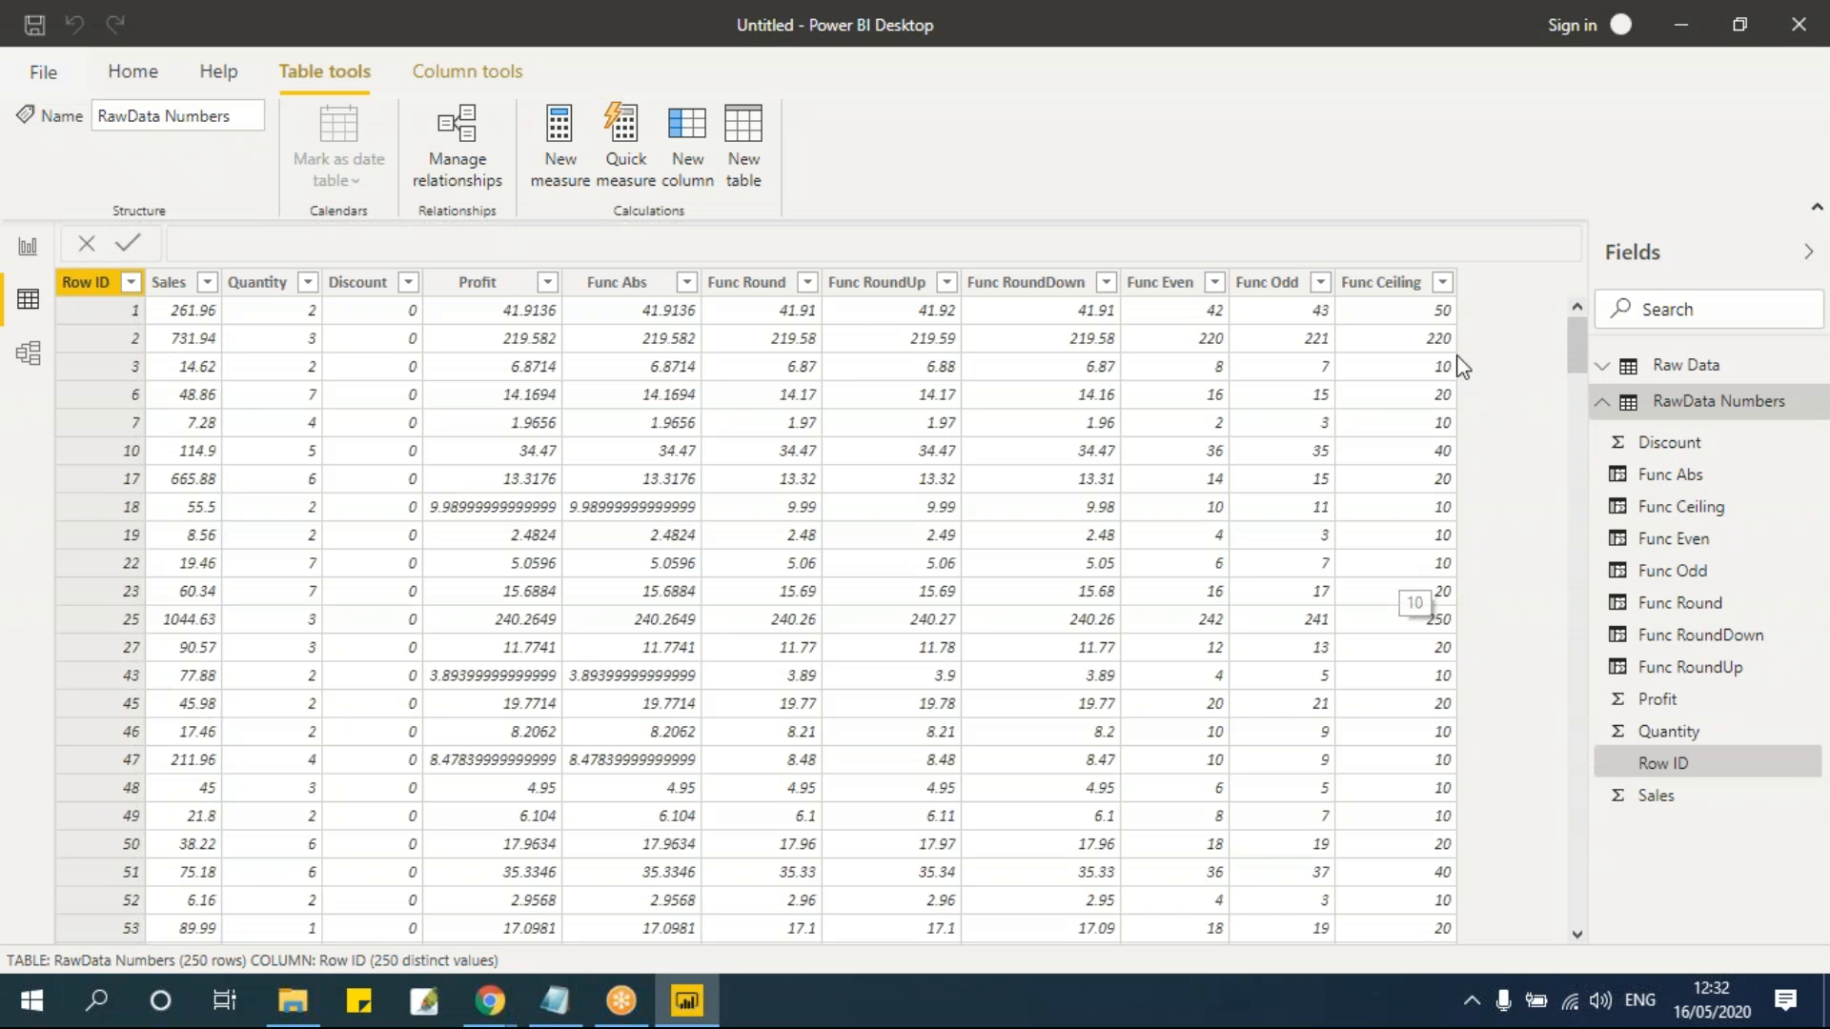
# Step: Set the significance in the Func Ceiling formula to 100 and commit the change
pyautogui.click(1381, 282)
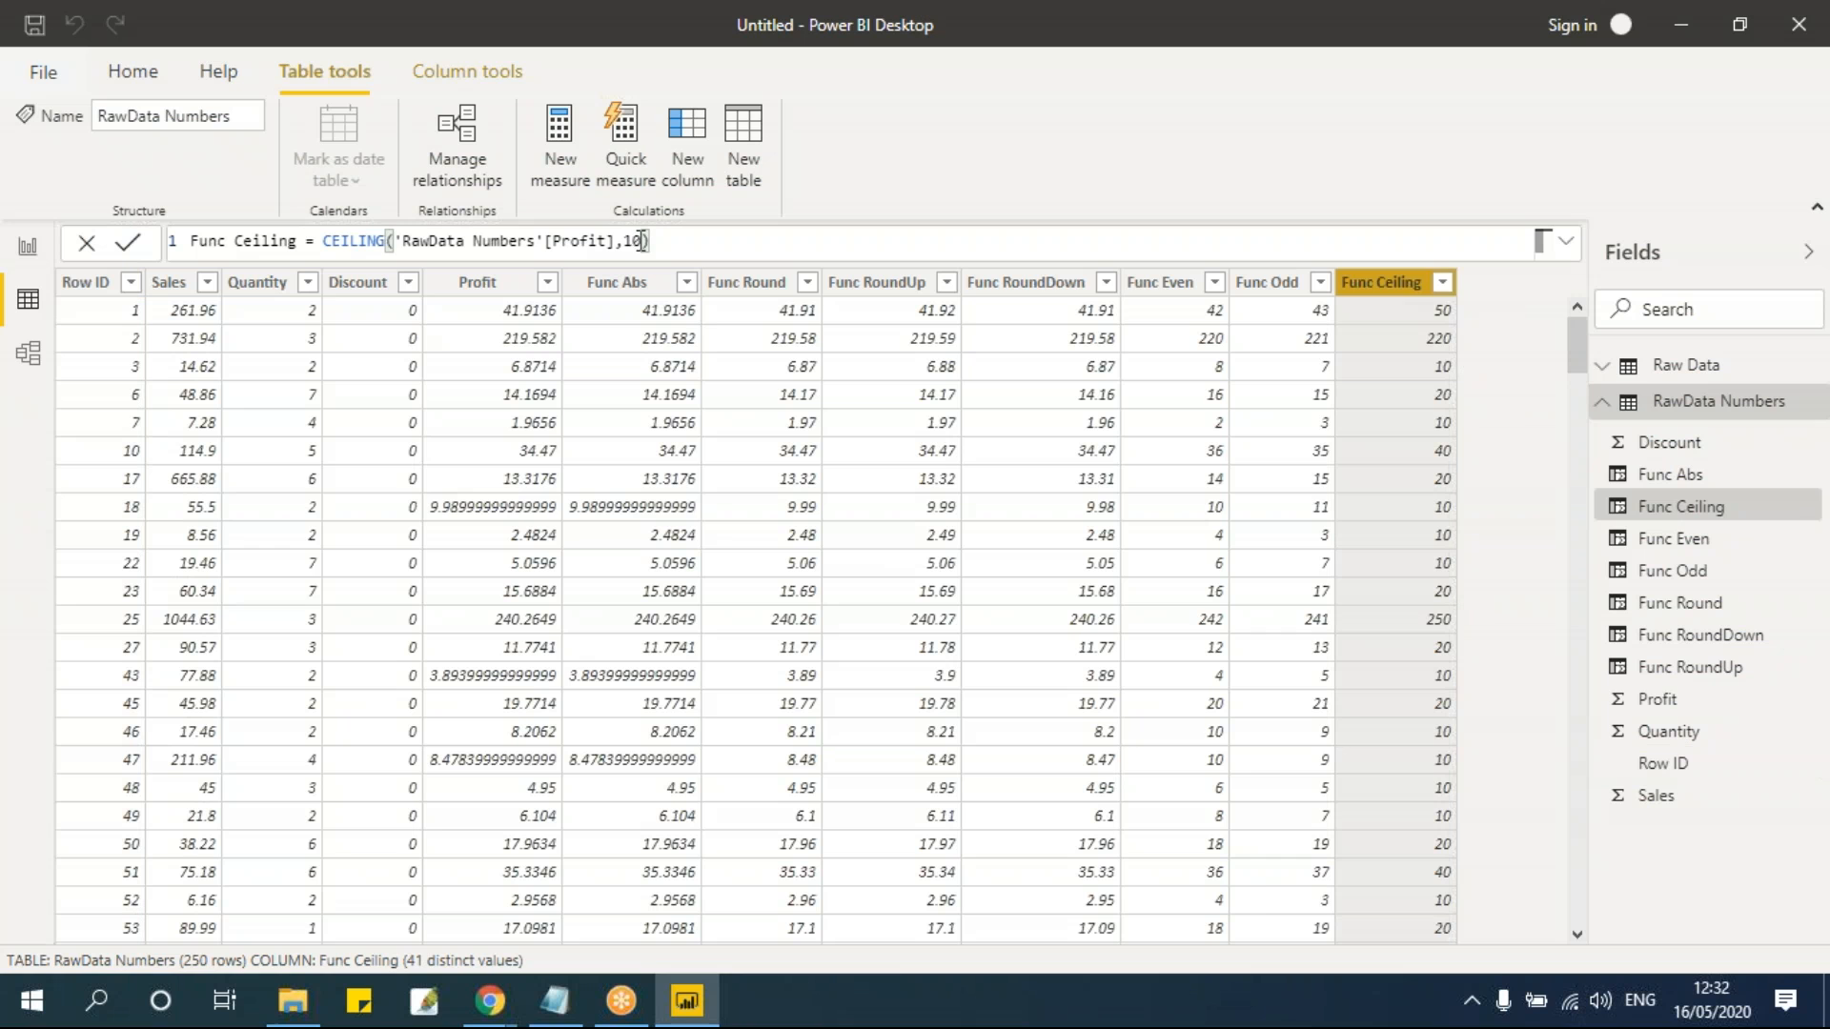
pyautogui.click(641, 241)
pyautogui.write('0')
pyautogui.press('Return')
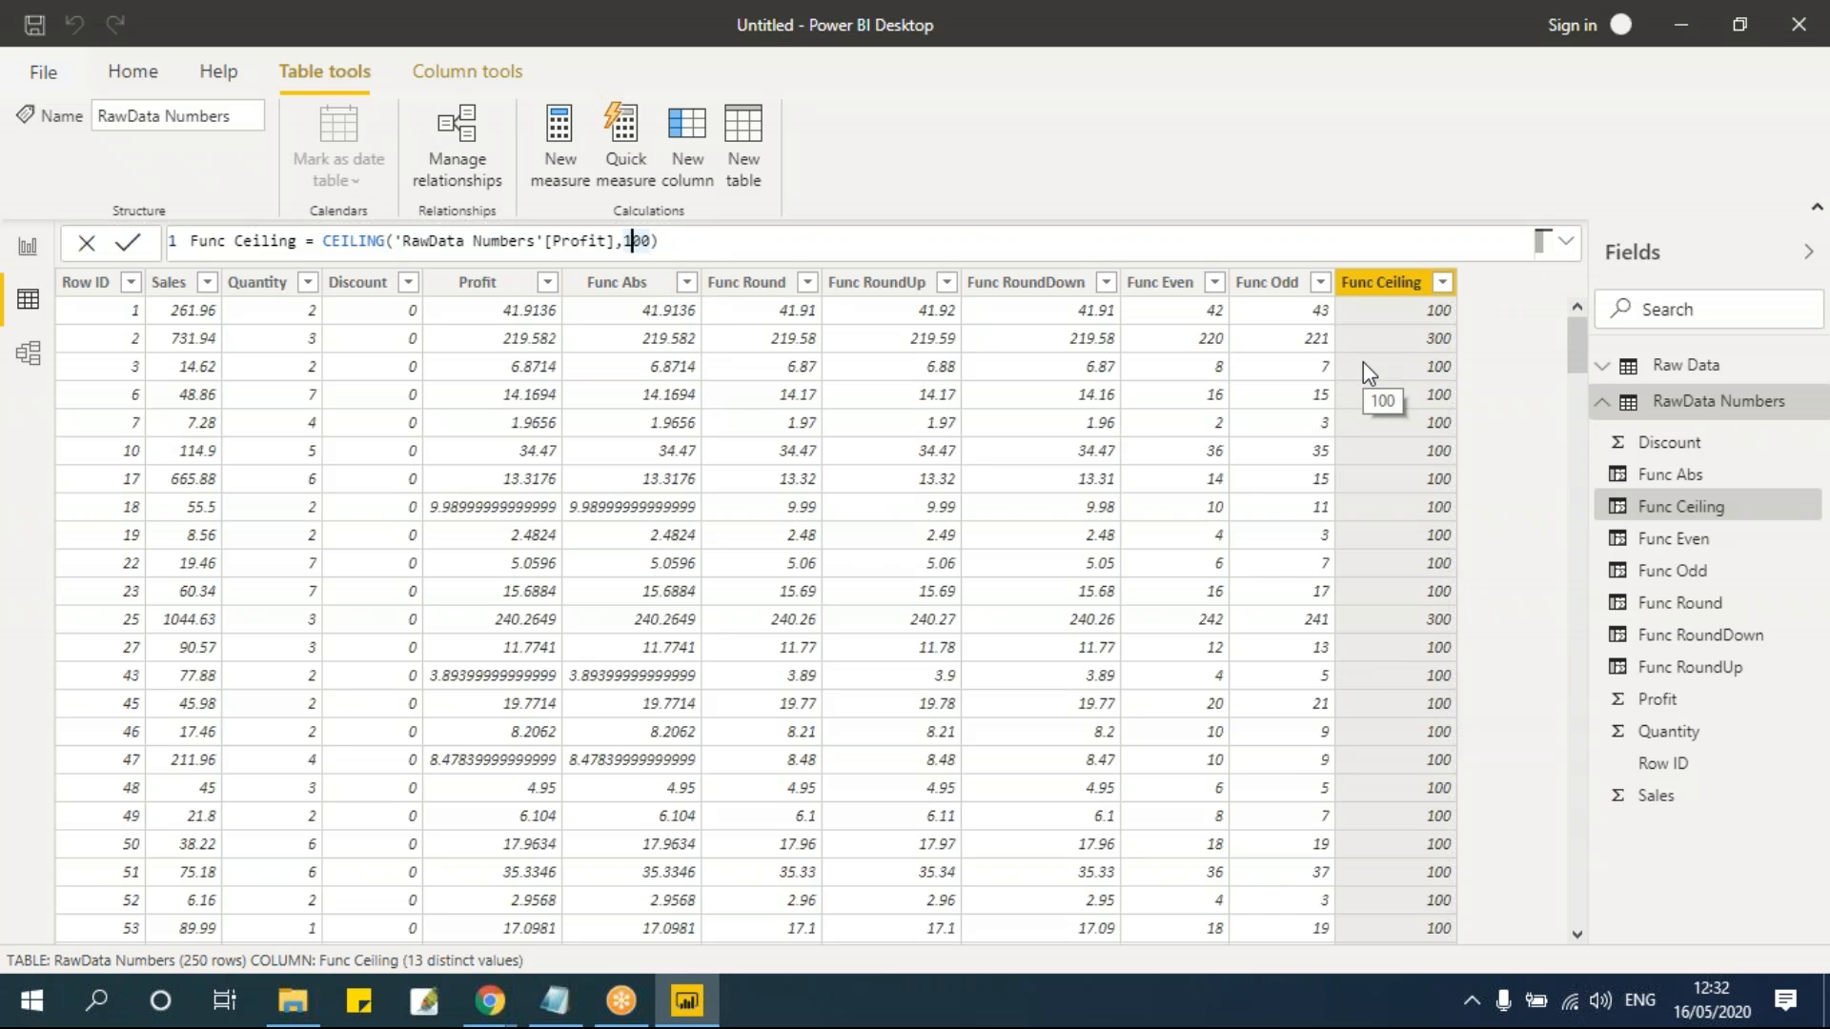
# Step: Add a calculated column to RawData Numbers and name it Func Floor
pyautogui.click(694, 237)
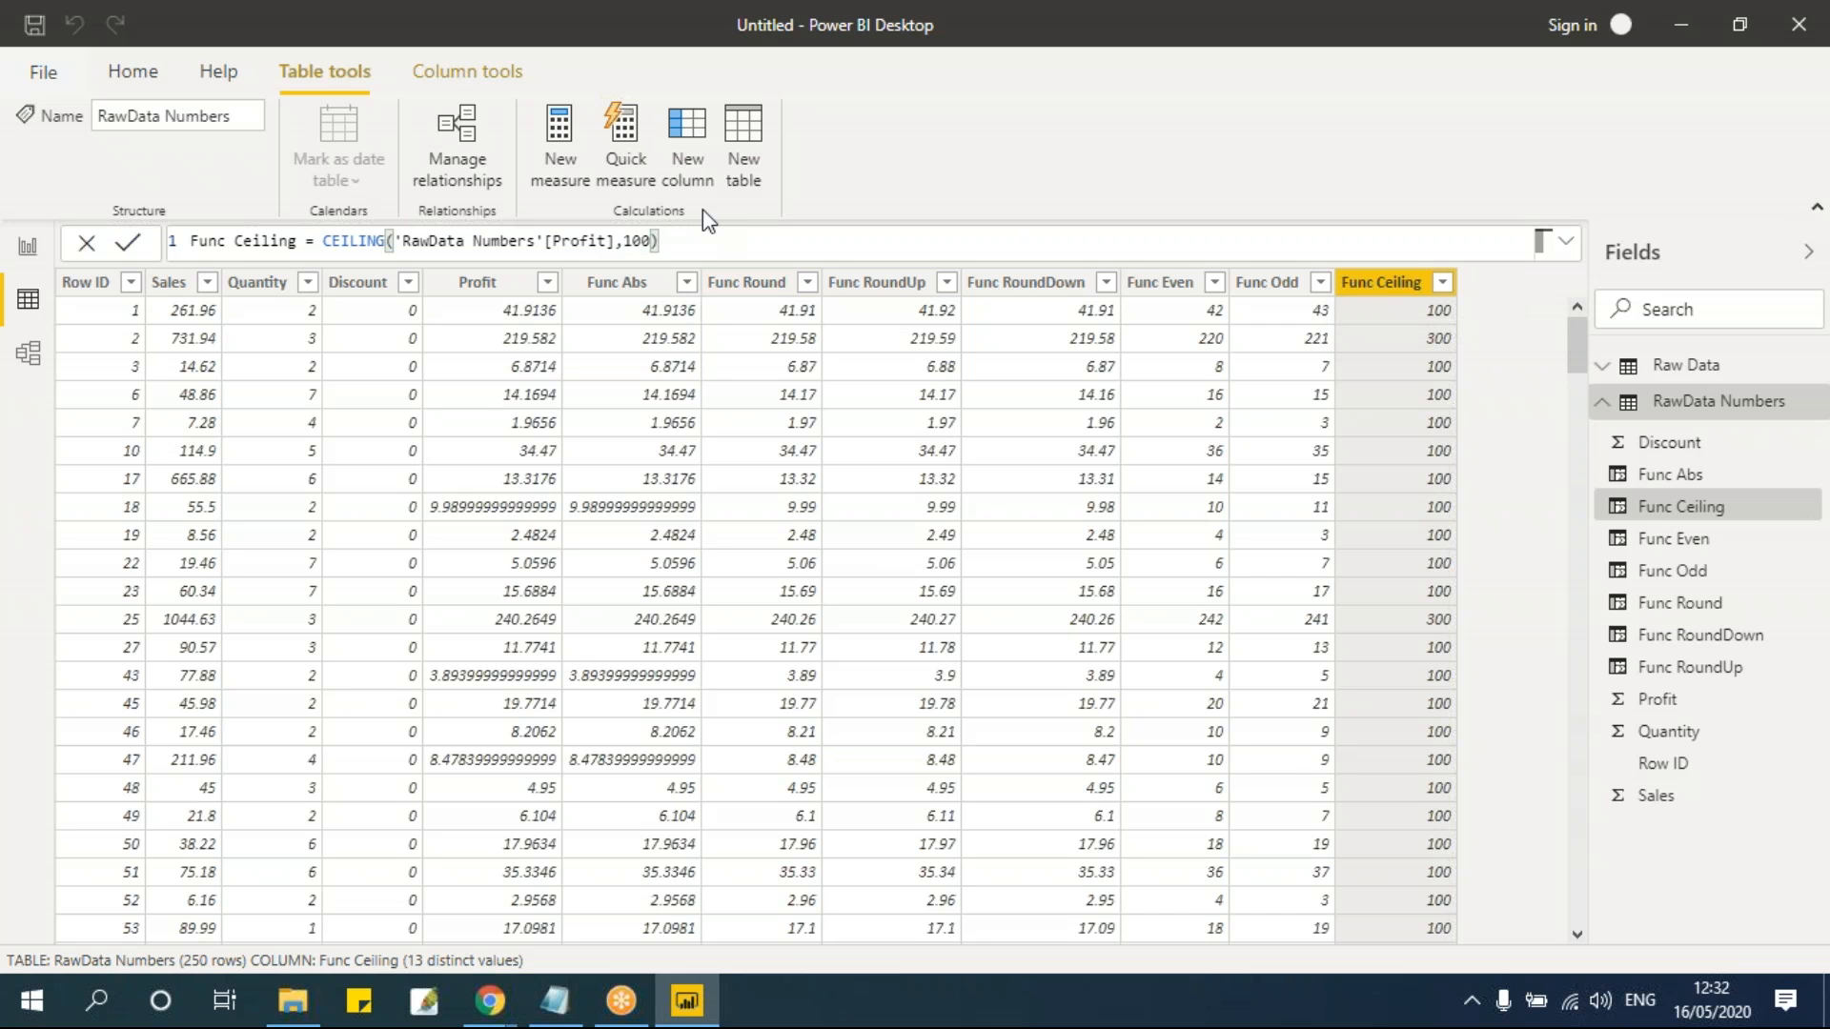
pyautogui.click(690, 148)
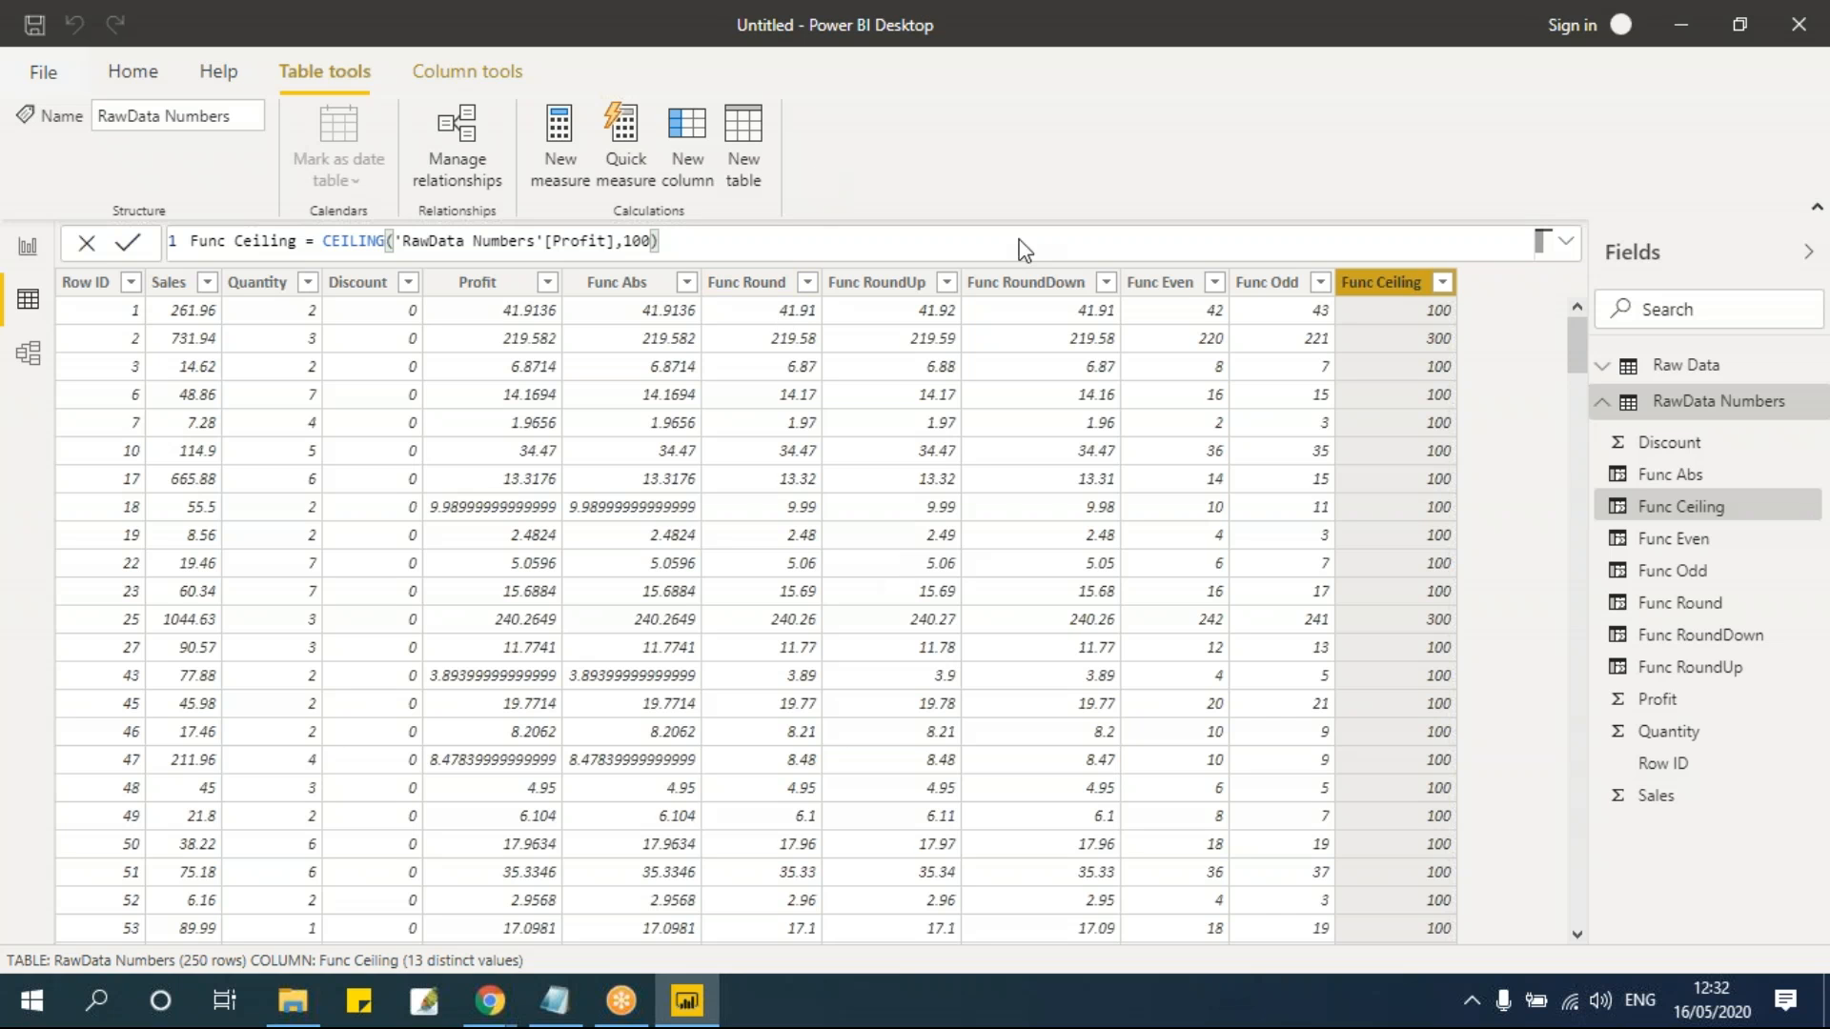
pyautogui.click(687, 167)
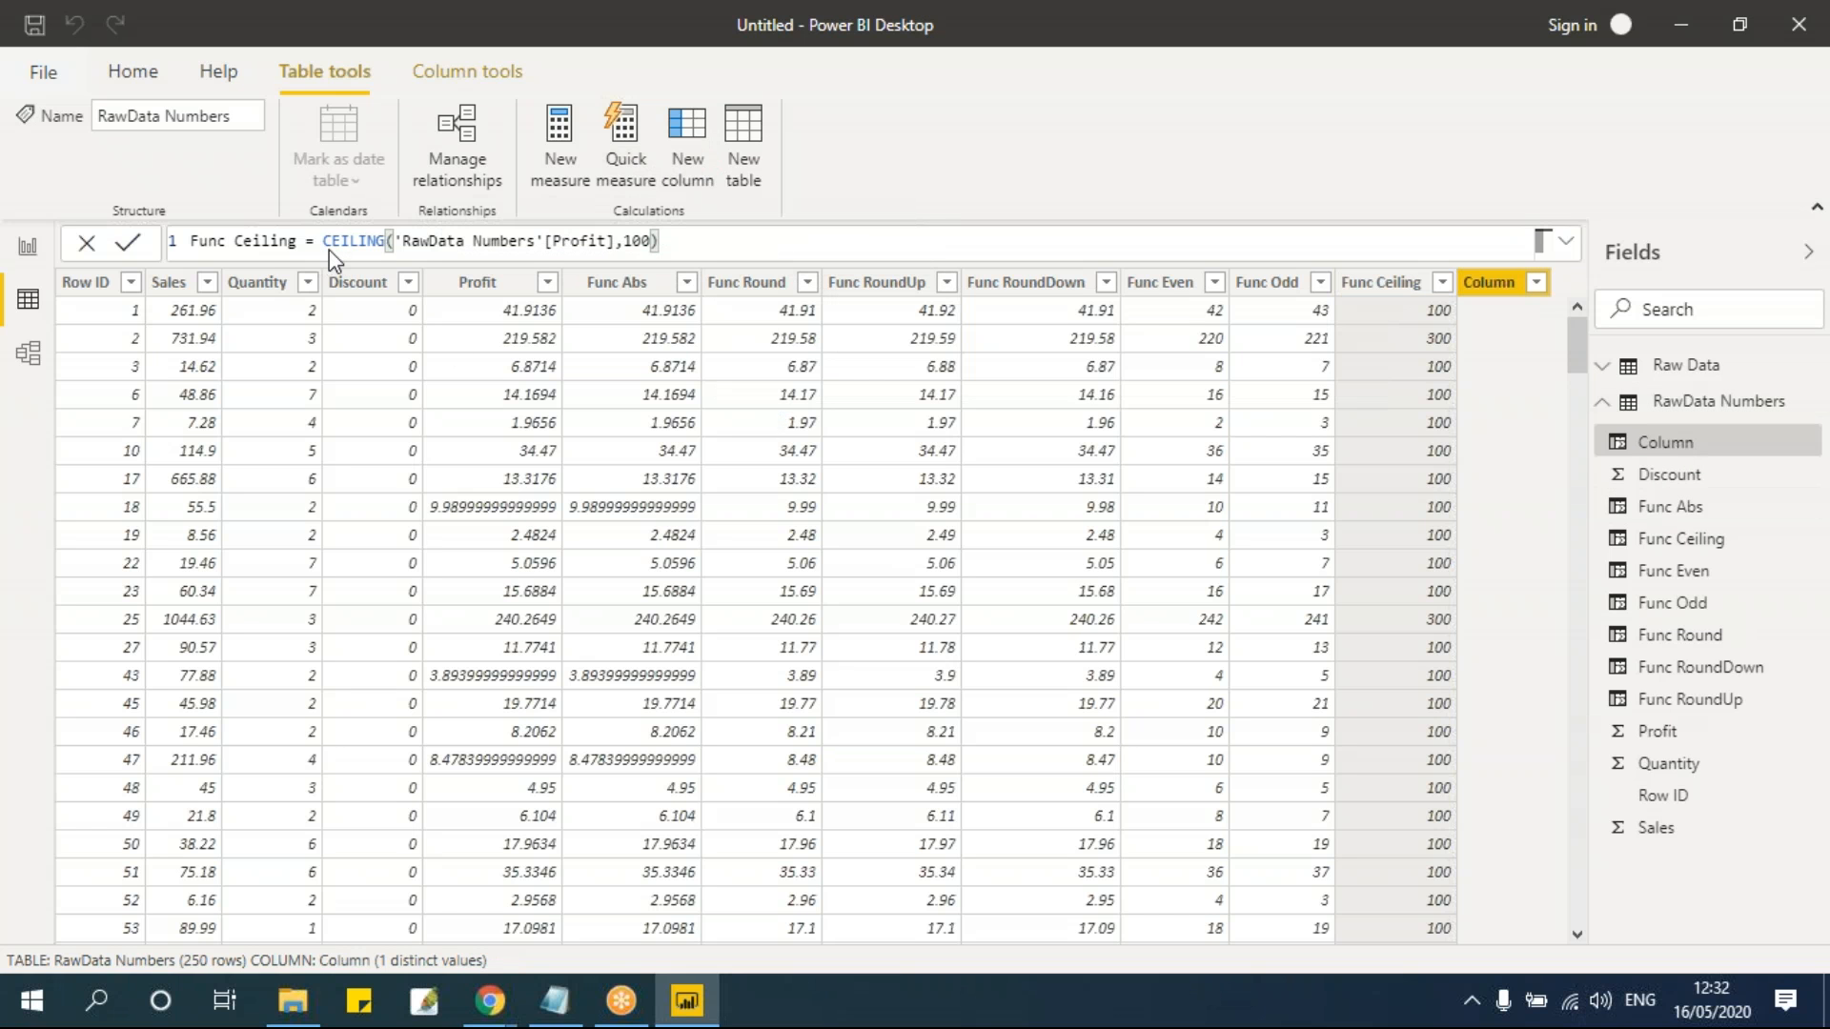
pyautogui.hotkey('shift', 'End')
pyautogui.click(247, 241)
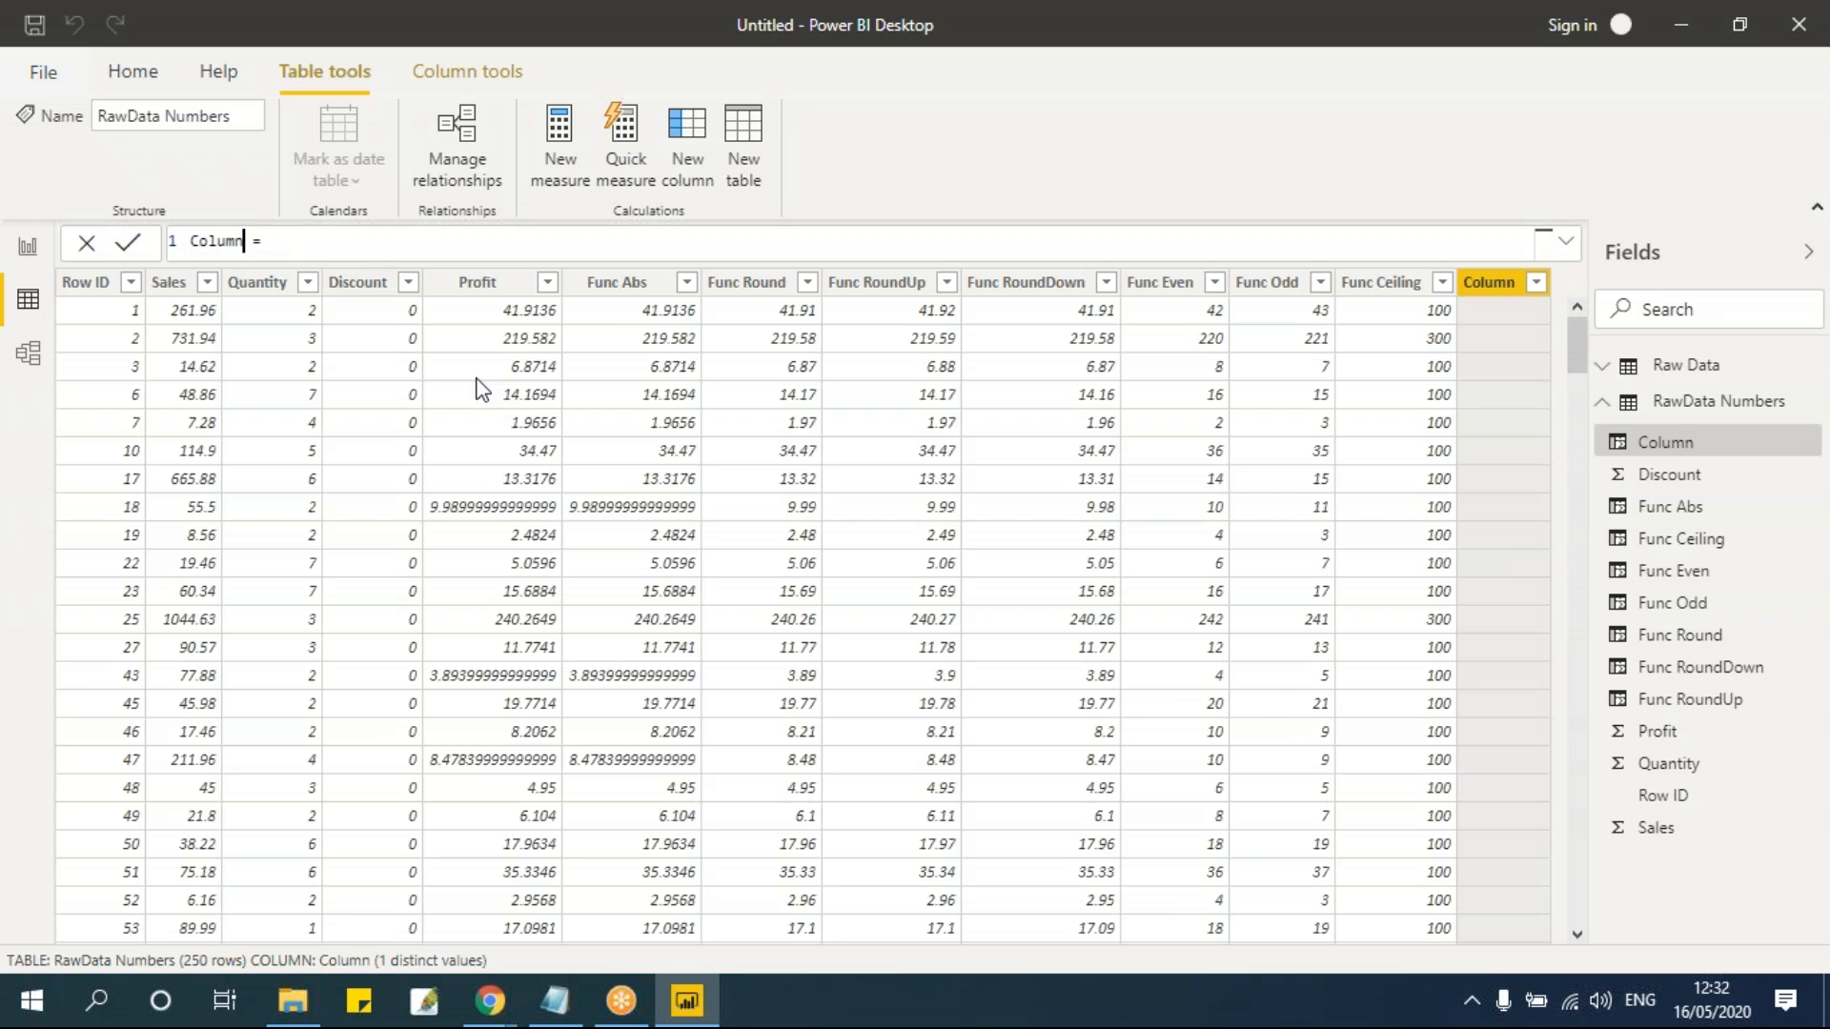
pyautogui.press('BackSpace')
pyautogui.press('BackSpace')
pyautogui.press('BackSpace')
pyautogui.press('BackSpace')
pyautogui.press('BackSpace')
pyautogui.press('BackSpace')
pyautogui.write('Func Floor')
# Step: Define Func Floor as FLOOR('RawData Numbers'[Profit],100), commit it and look through the resulting rows
pyautogui.press('End')
pyautogui.write('fl')
pyautogui.press('Tab')
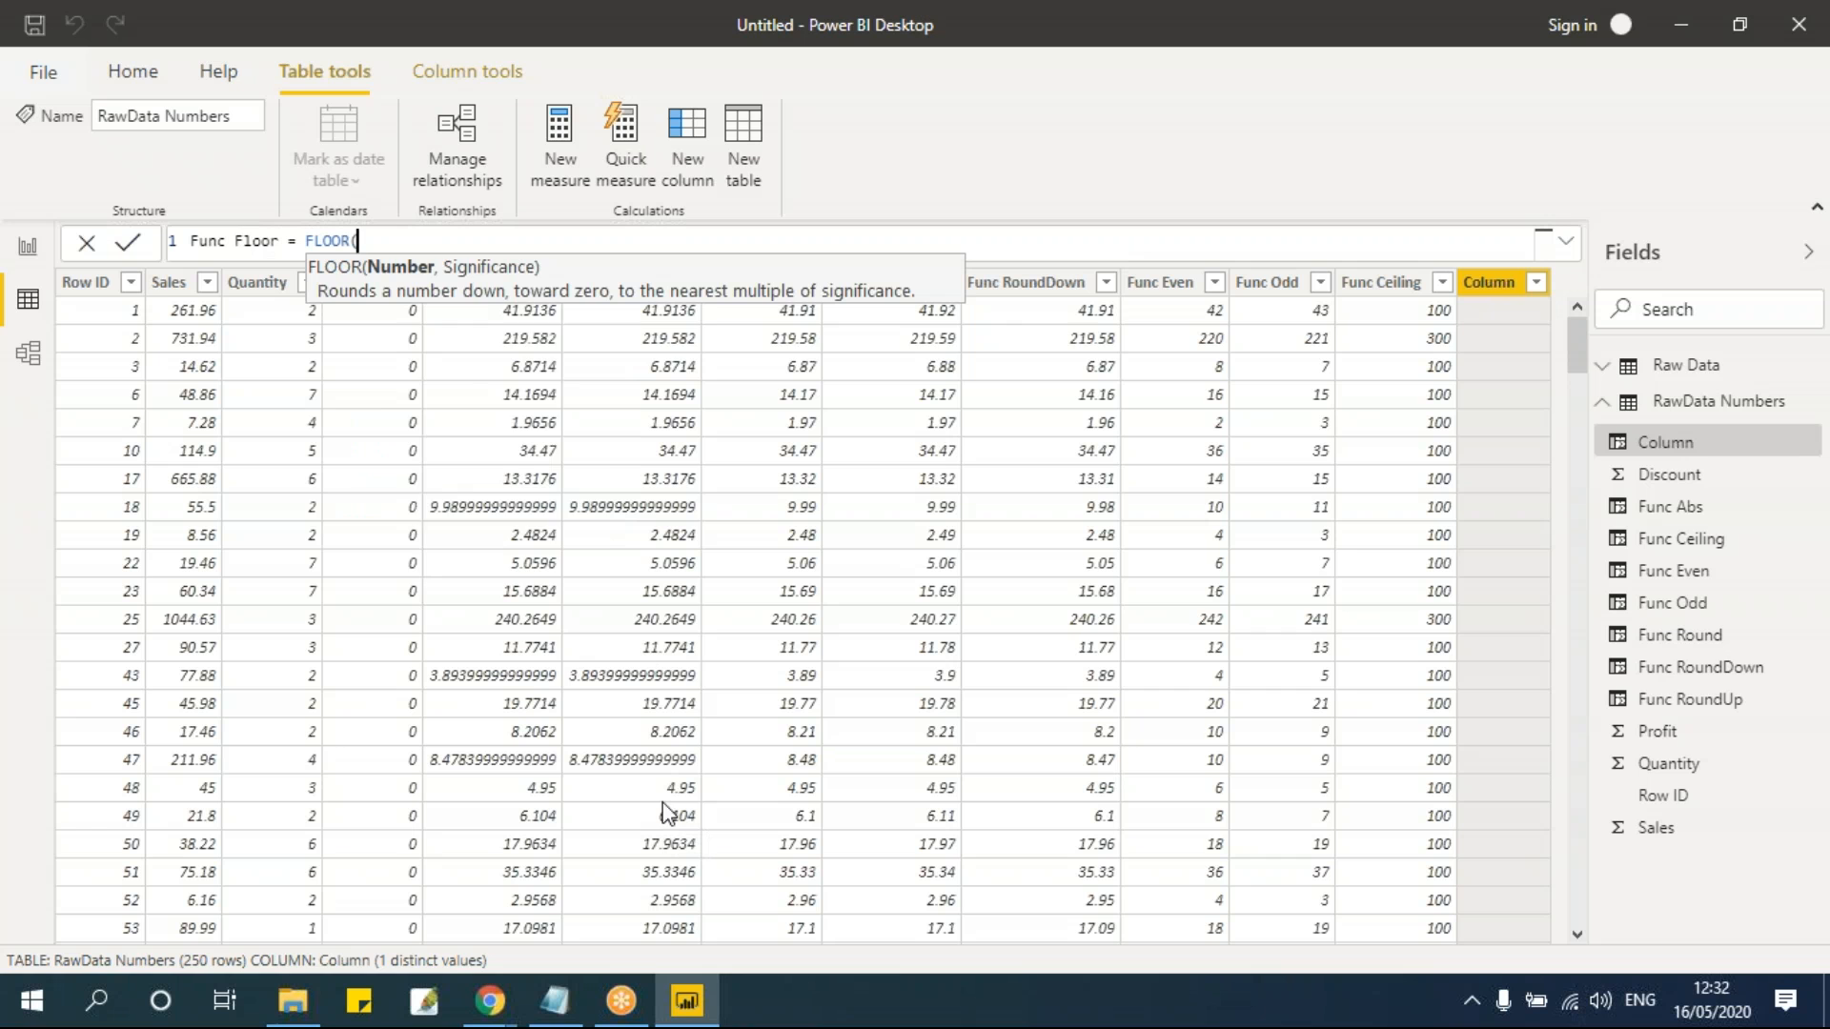
pyautogui.write("'RawData Numbers'[Profit]")
pyautogui.press('Tab')
pyautogui.write(',100)')
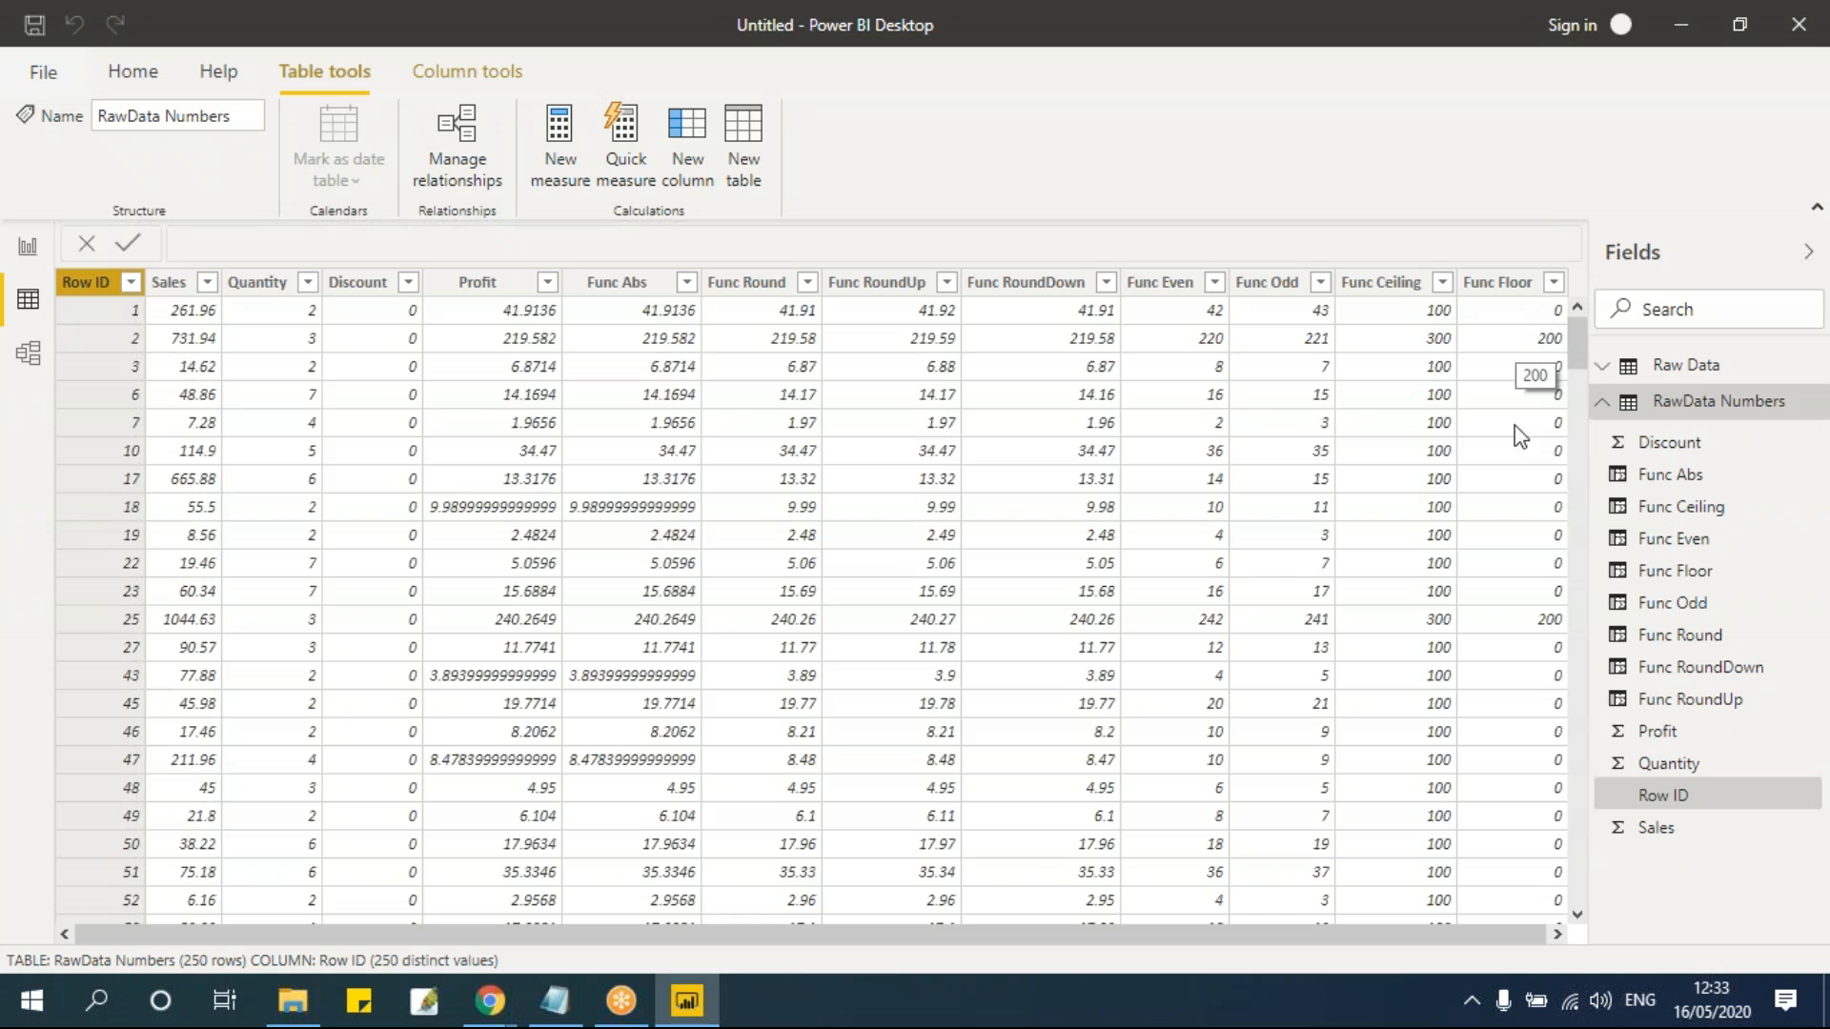
pyautogui.scroll(-8, 1501, 748)
pyautogui.moveTo(1579, 399); pyautogui.dragTo(1591, 306)
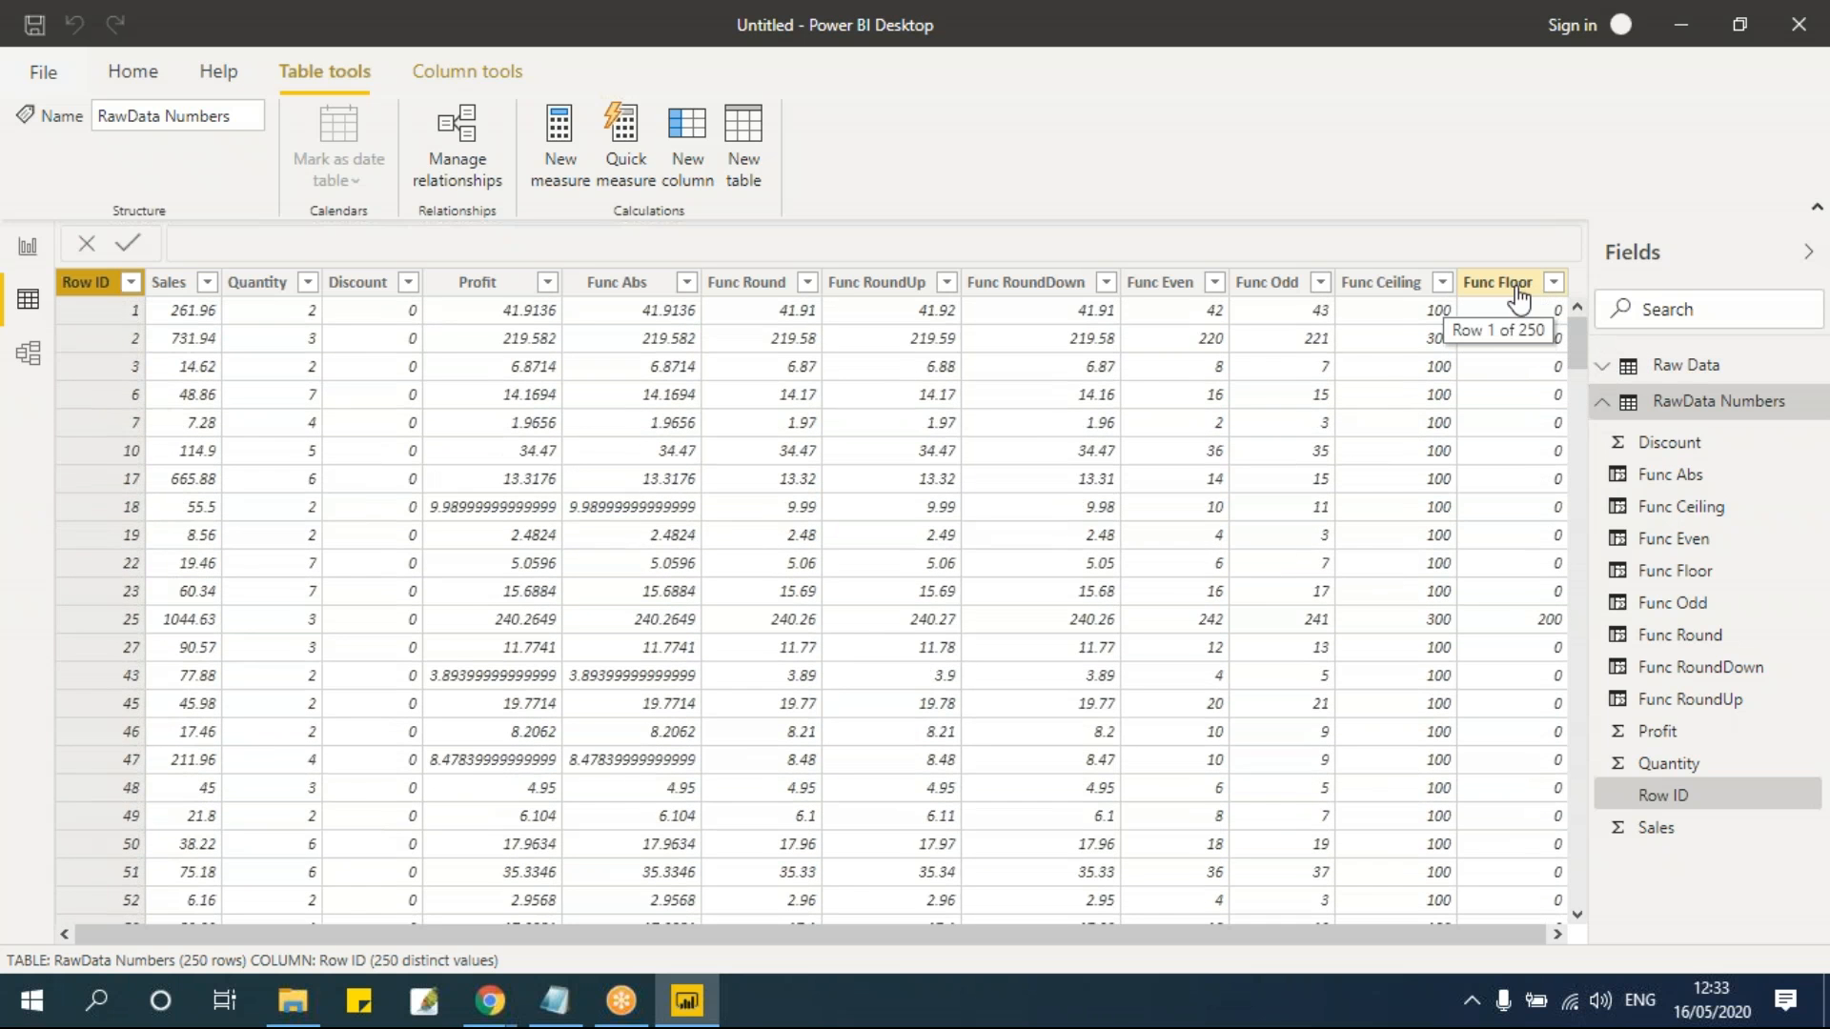
# Step: Set the significance in the Func Floor formula to 10 and commit the change
pyautogui.click(1511, 282)
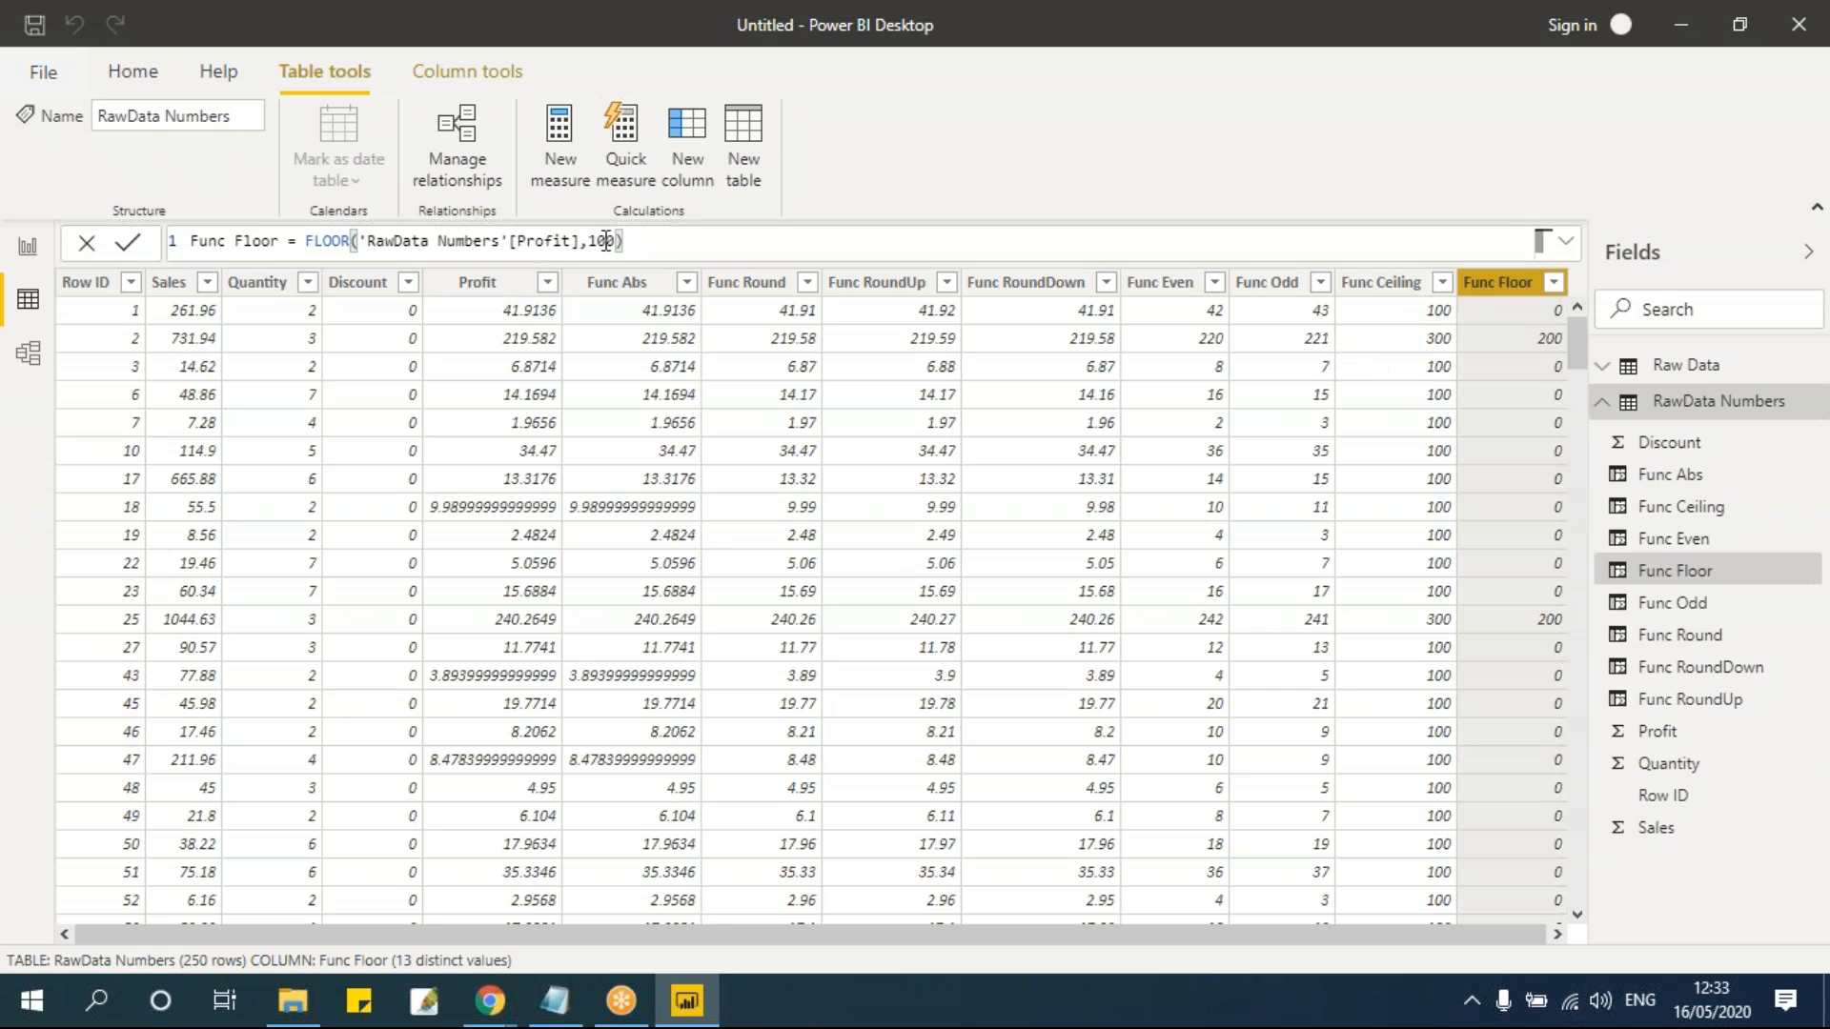
pyautogui.click(602, 240)
pyautogui.press('BackSpace')
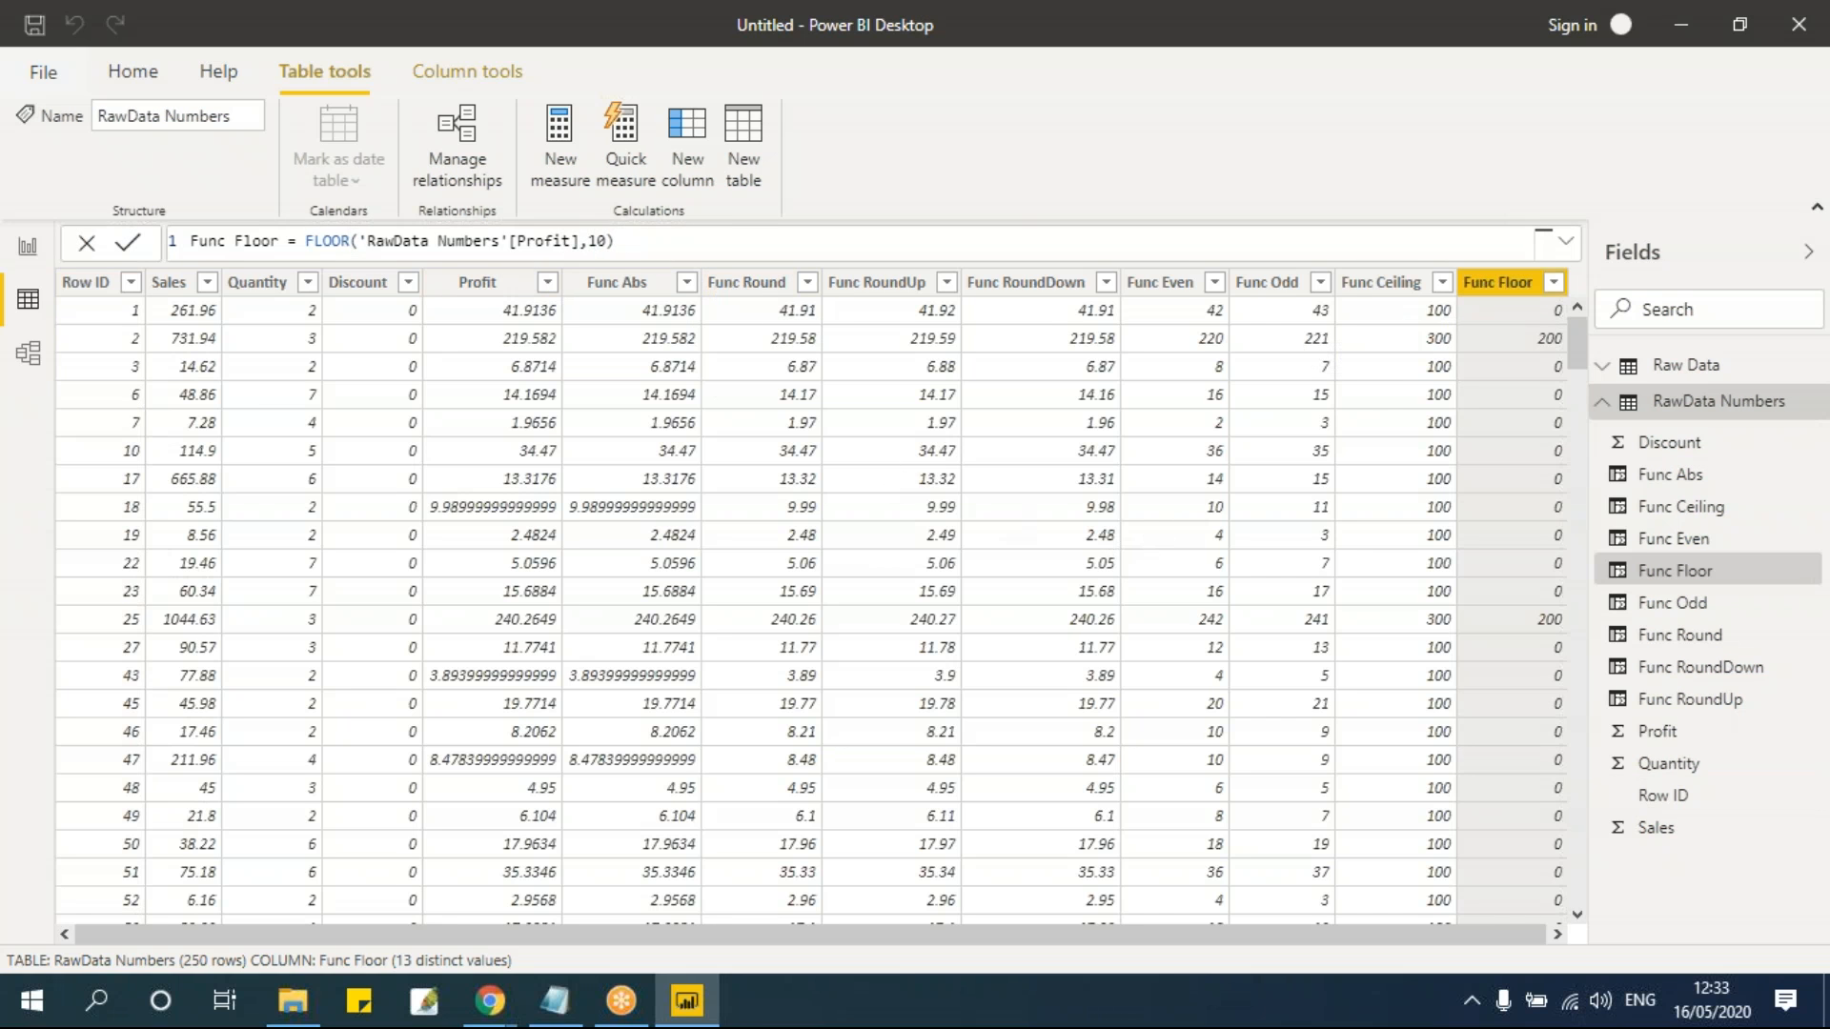
pyautogui.press('Return')
pyautogui.click(1542, 240)
pyautogui.press('Return')
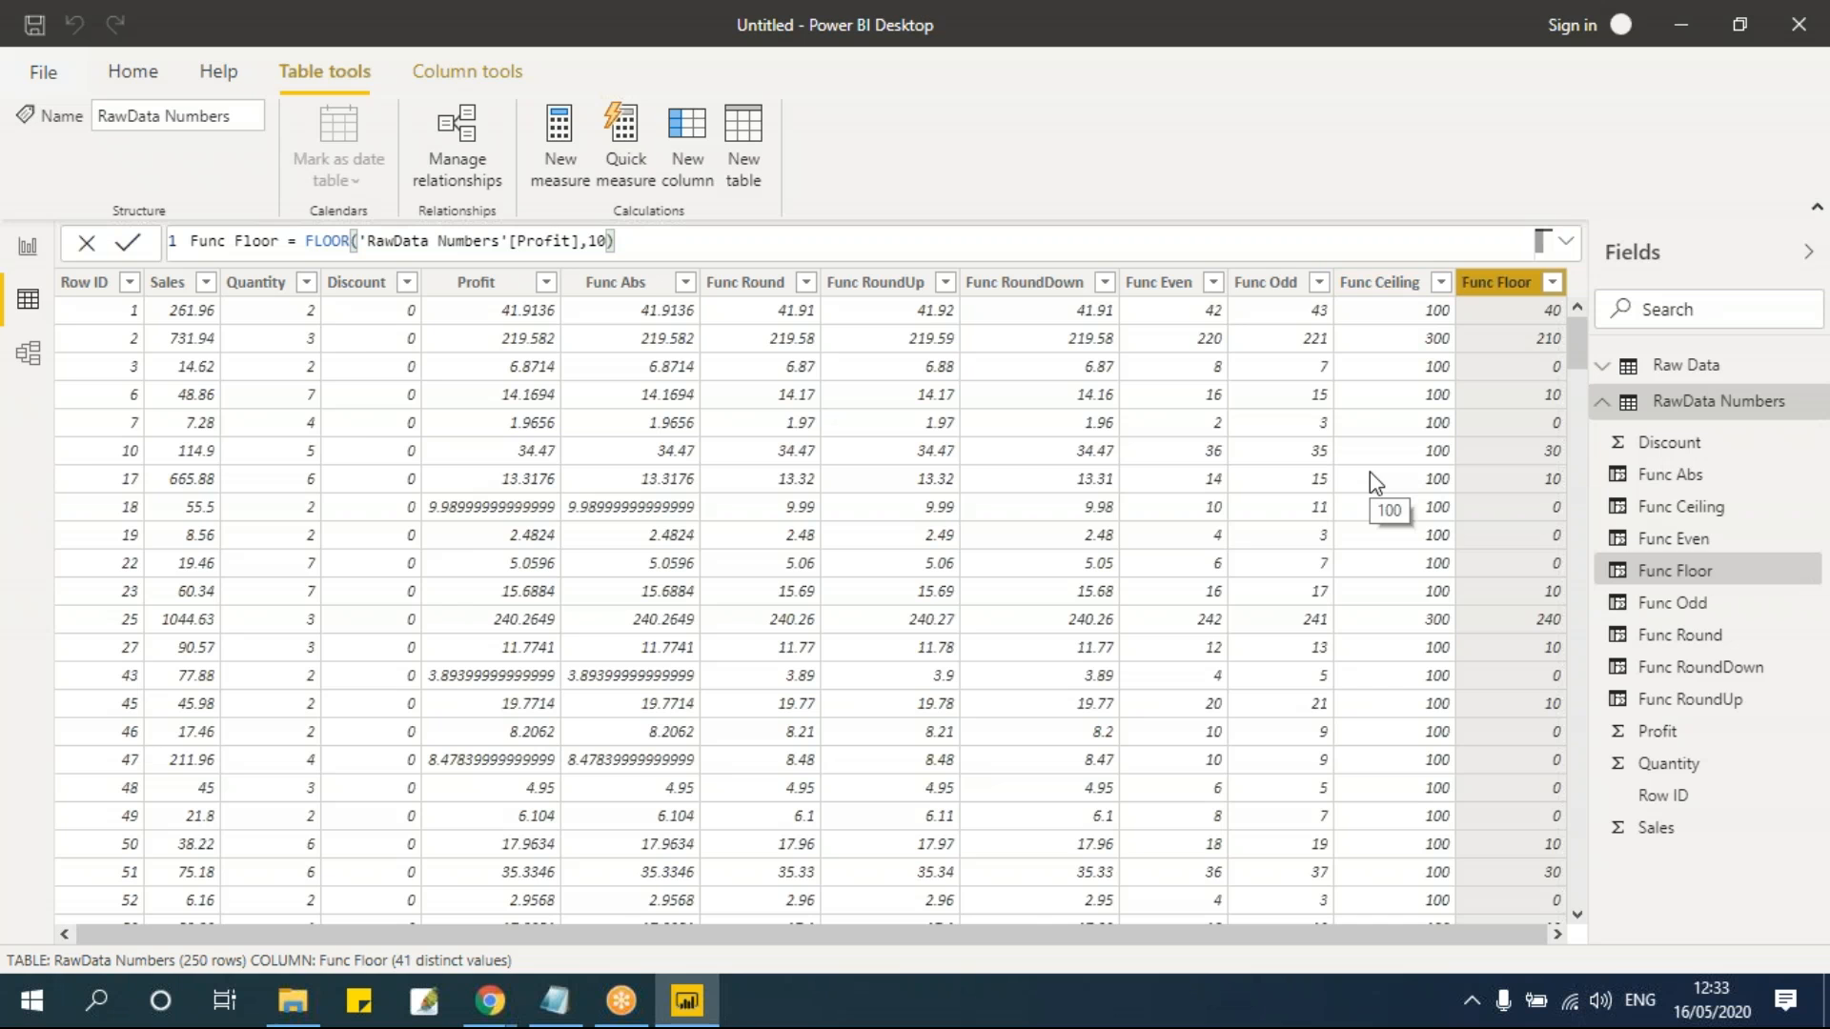
# Step: Switch to the DAX Functions notes in Notepad, review the DIVIDE and QUOTIENT examples, and return to Power BI Desktop
pyautogui.hotkey('alt', 'Tab')
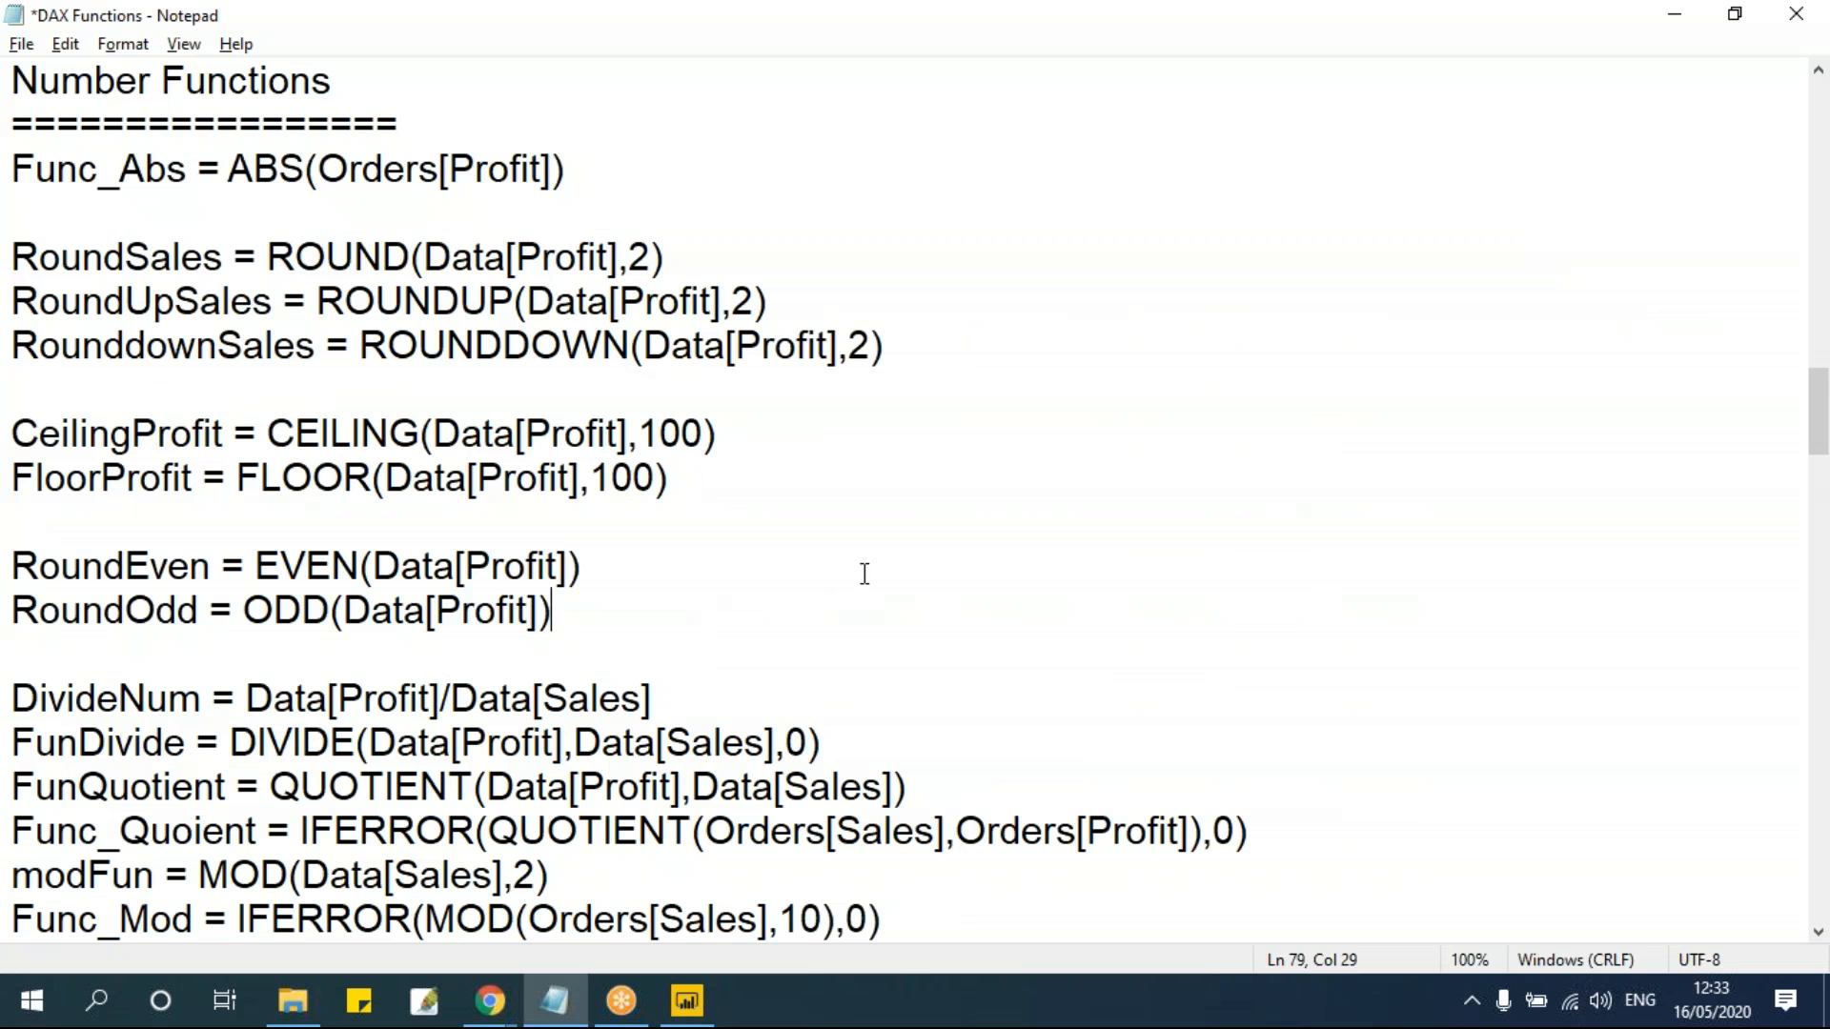
pyautogui.scroll(-2, 864, 573)
pyautogui.scroll(1, 878, 563)
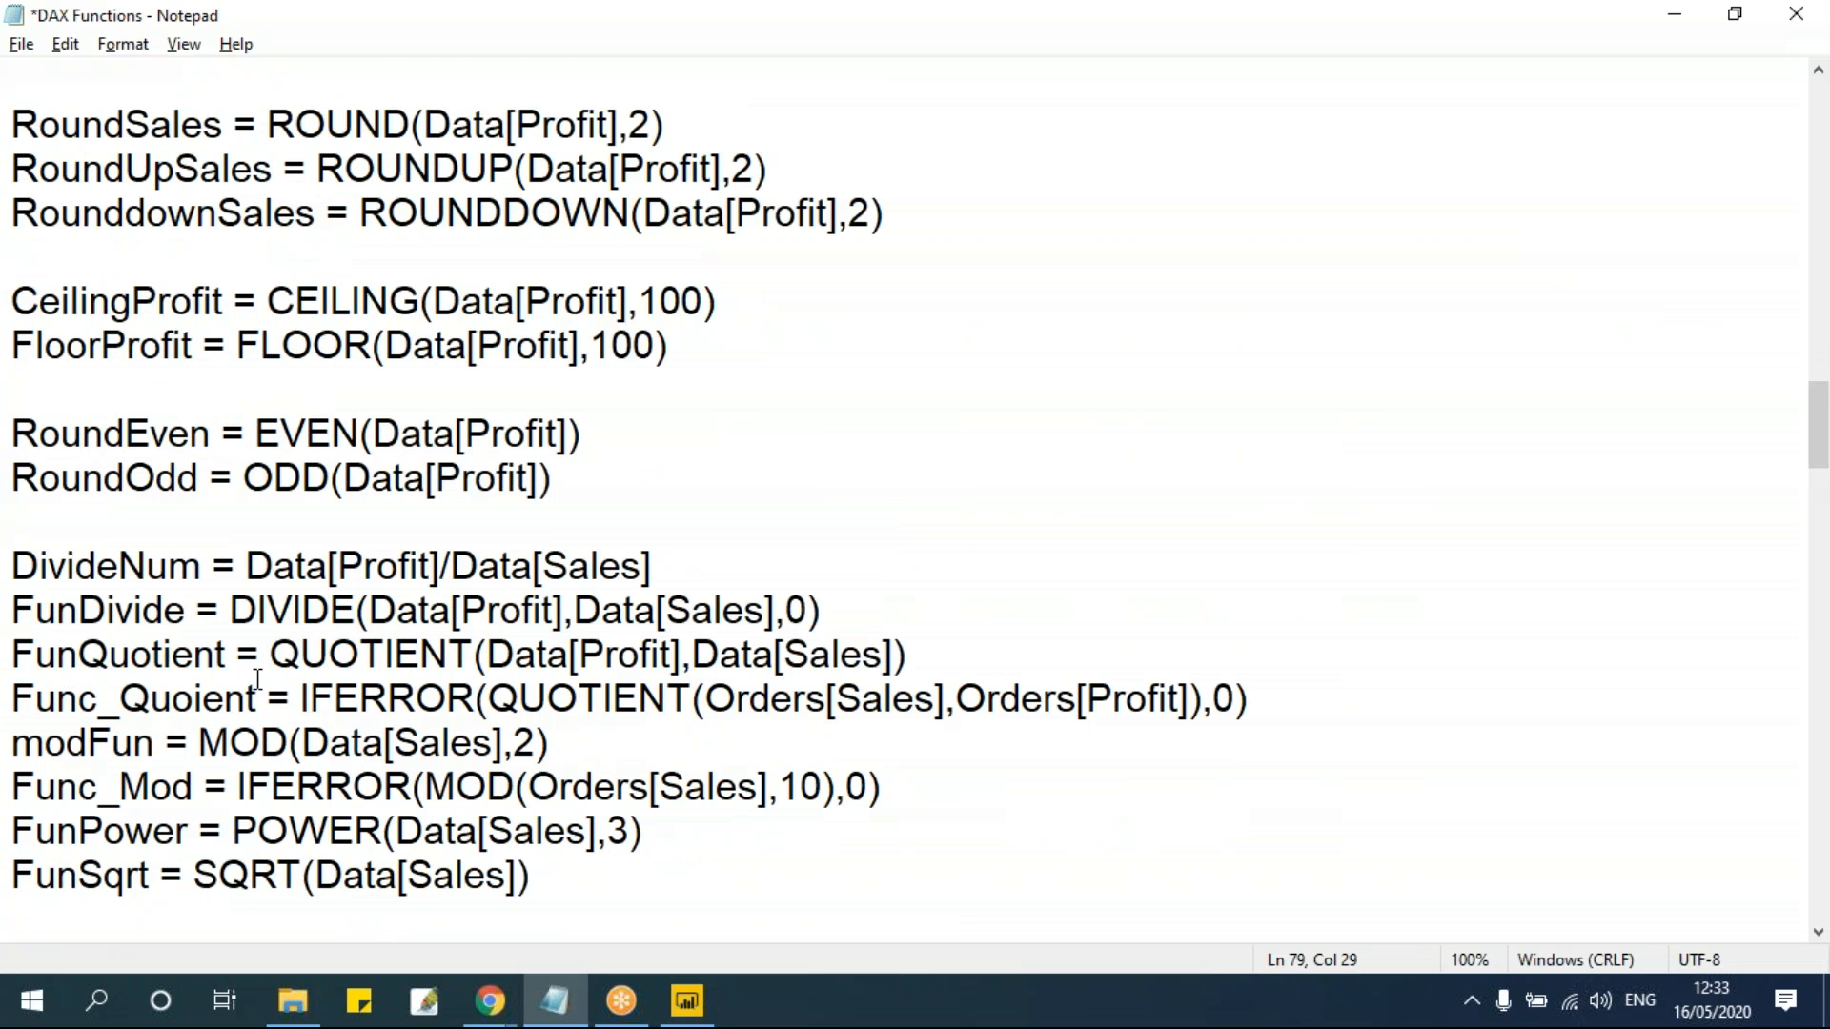
pyautogui.moveTo(234, 610); pyautogui.dragTo(449, 656)
pyautogui.click(286, 653)
pyautogui.click(296, 610)
pyautogui.doubleClick(333, 656)
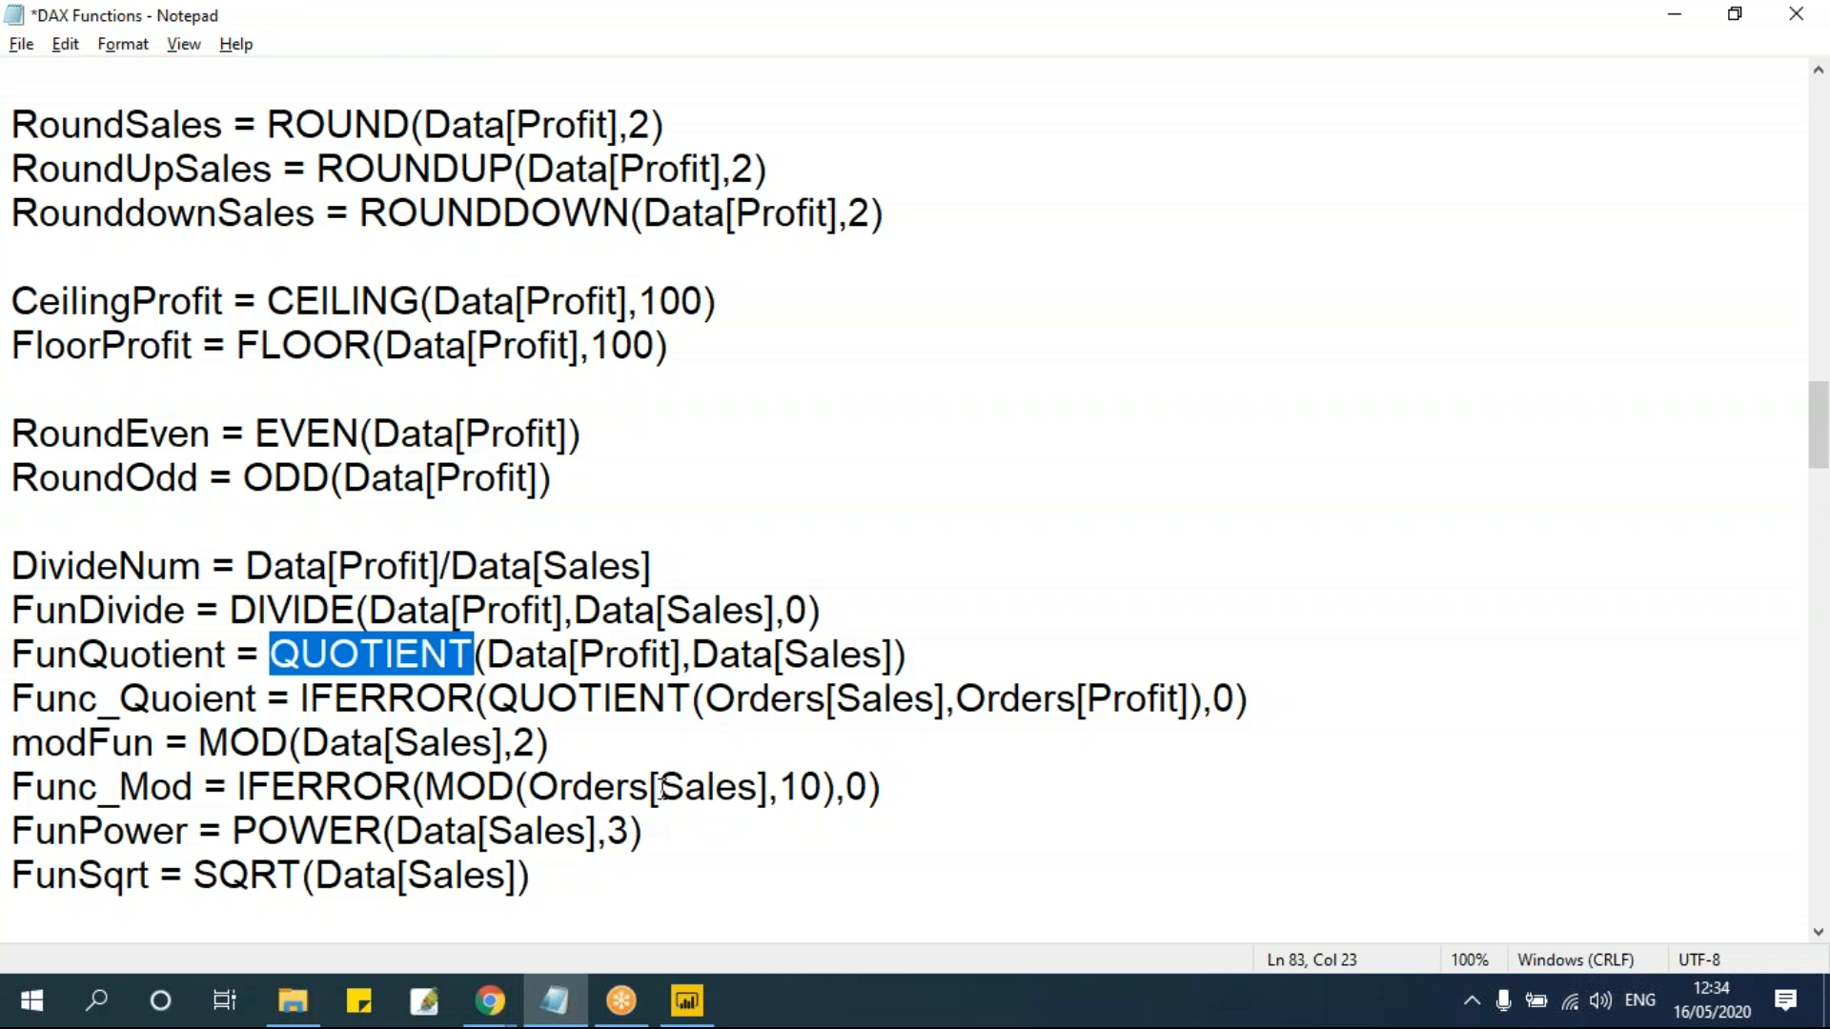
pyautogui.moveTo(951, 653); pyautogui.dragTo(280, 654)
pyautogui.click(705, 699)
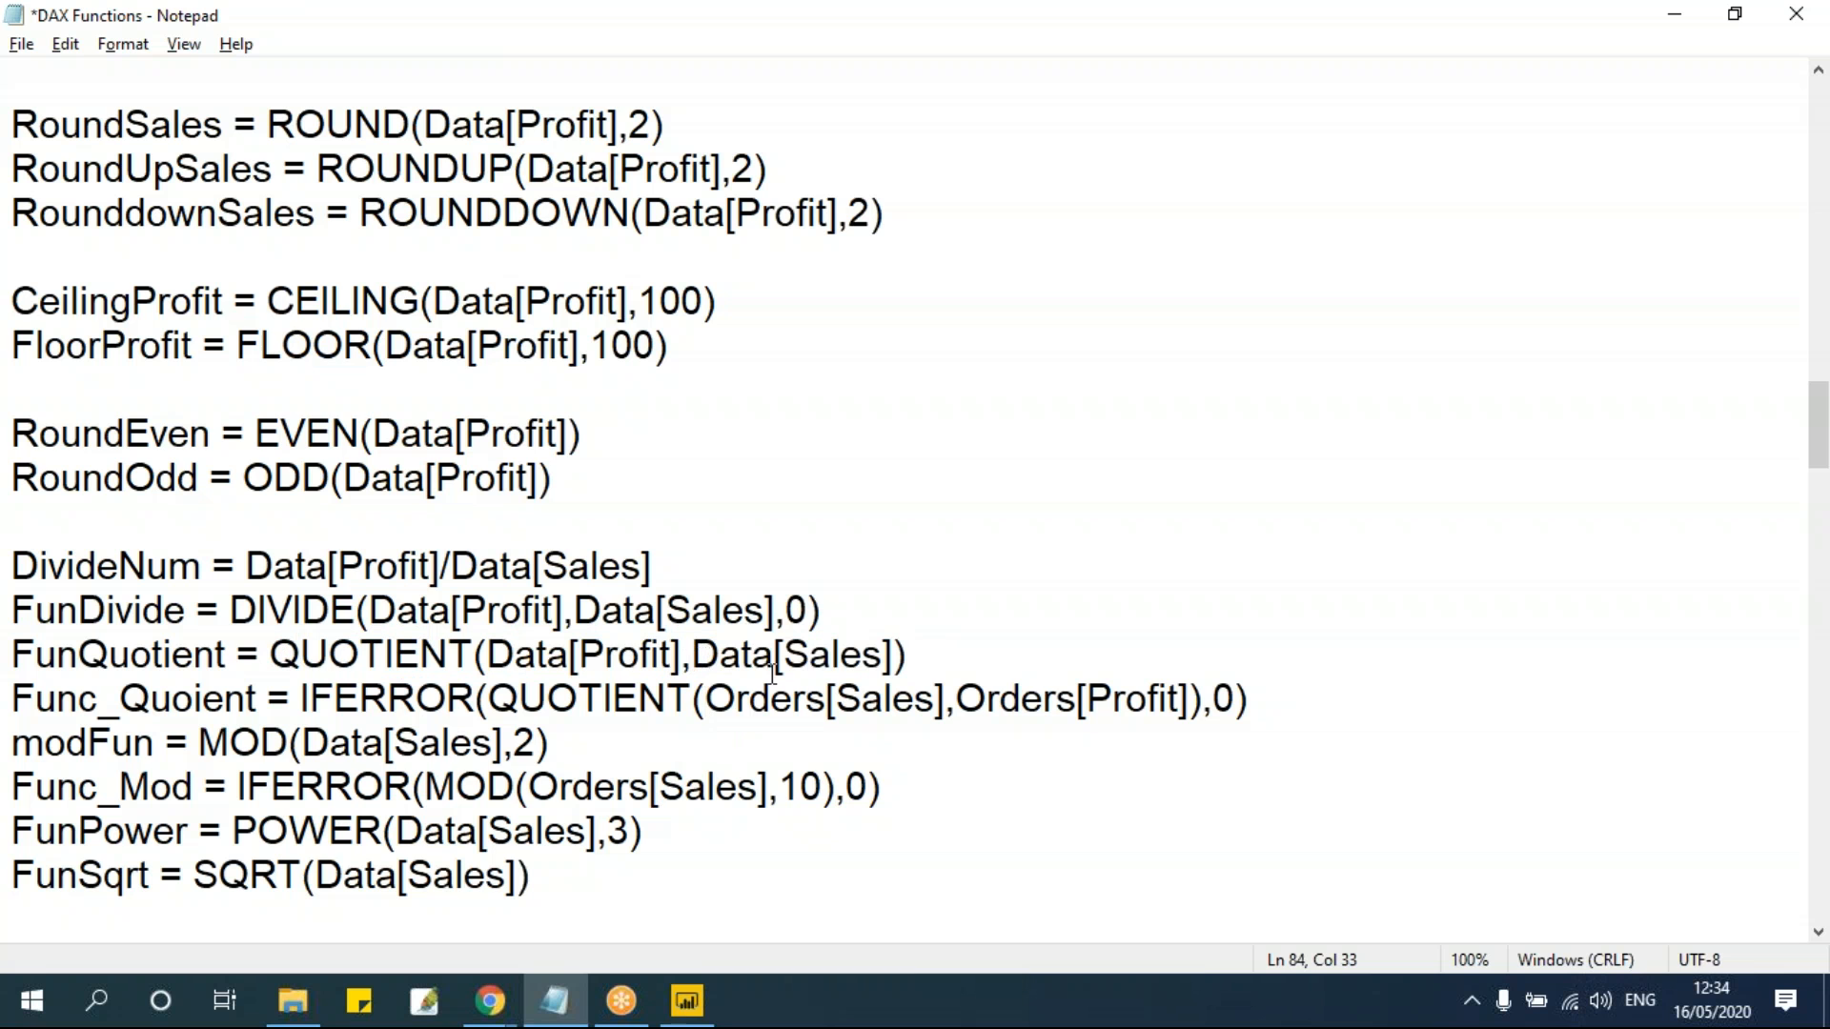
pyautogui.hotkey('alt', 'Tab')
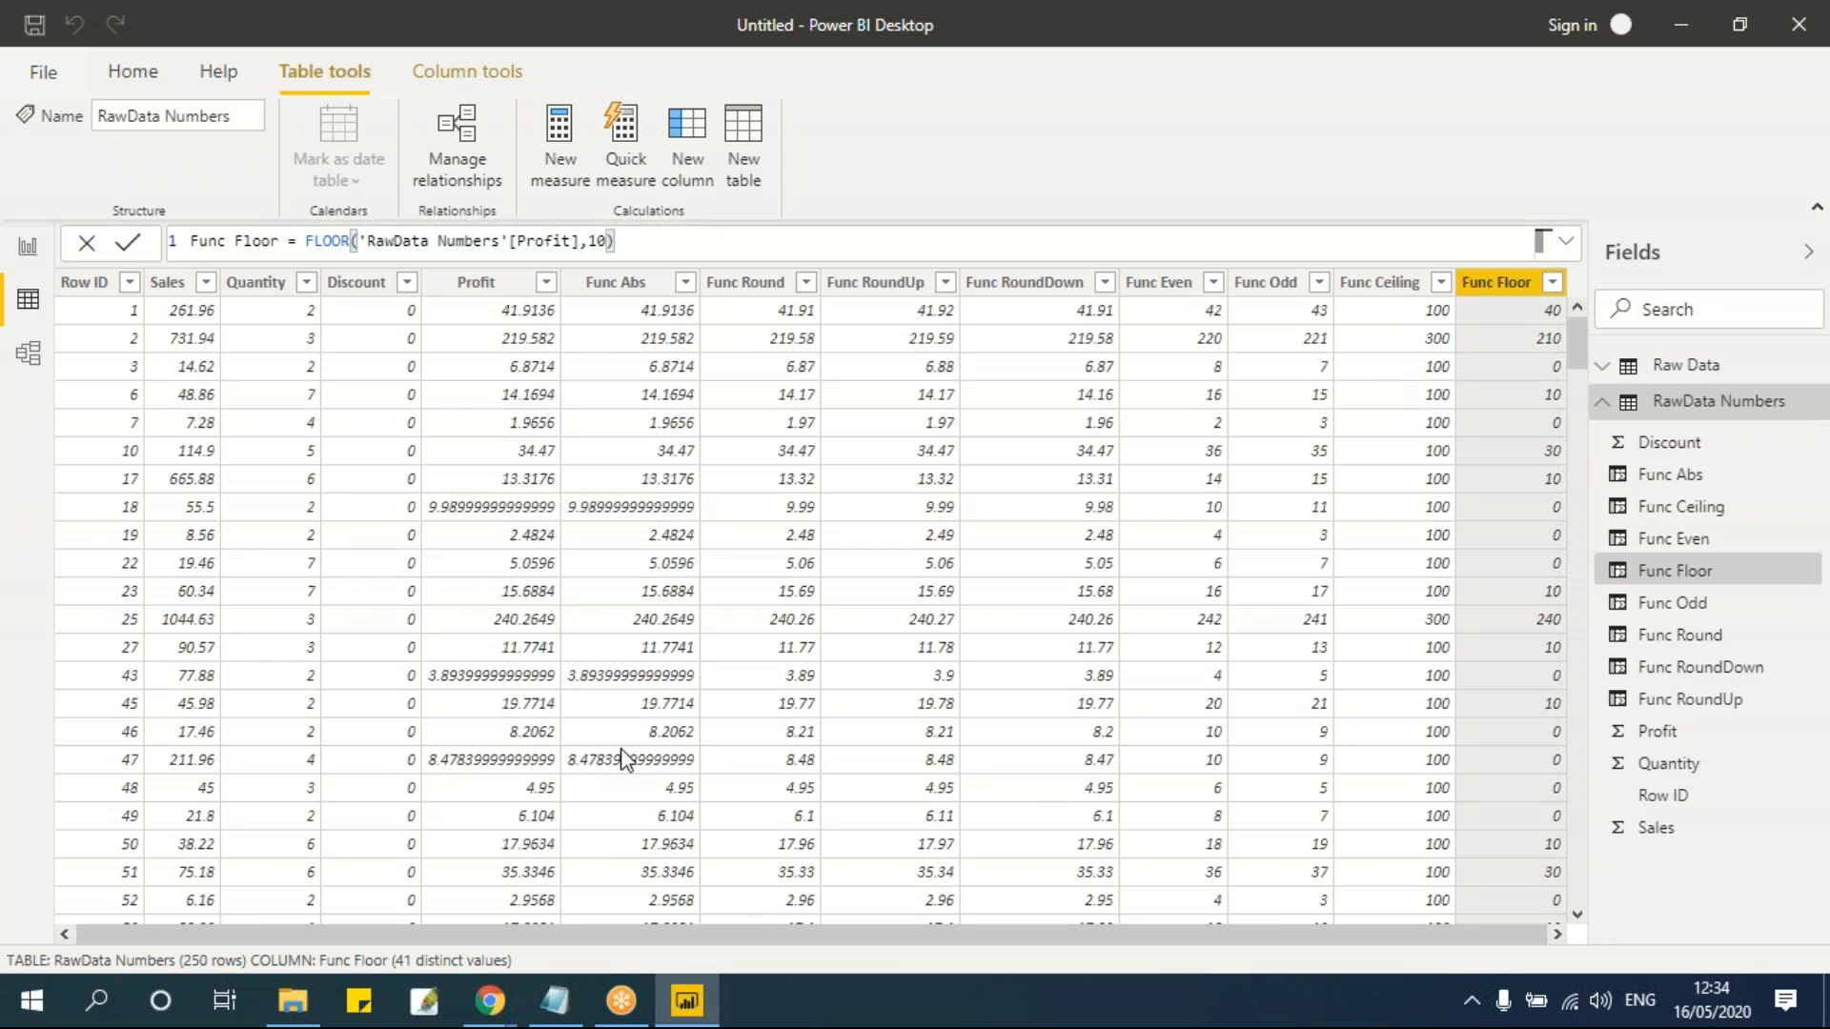
# Step: Check the distinct values of the Discount and Quantity columns in their filter lists without filtering anything
pyautogui.scroll(-10, 364, 718)
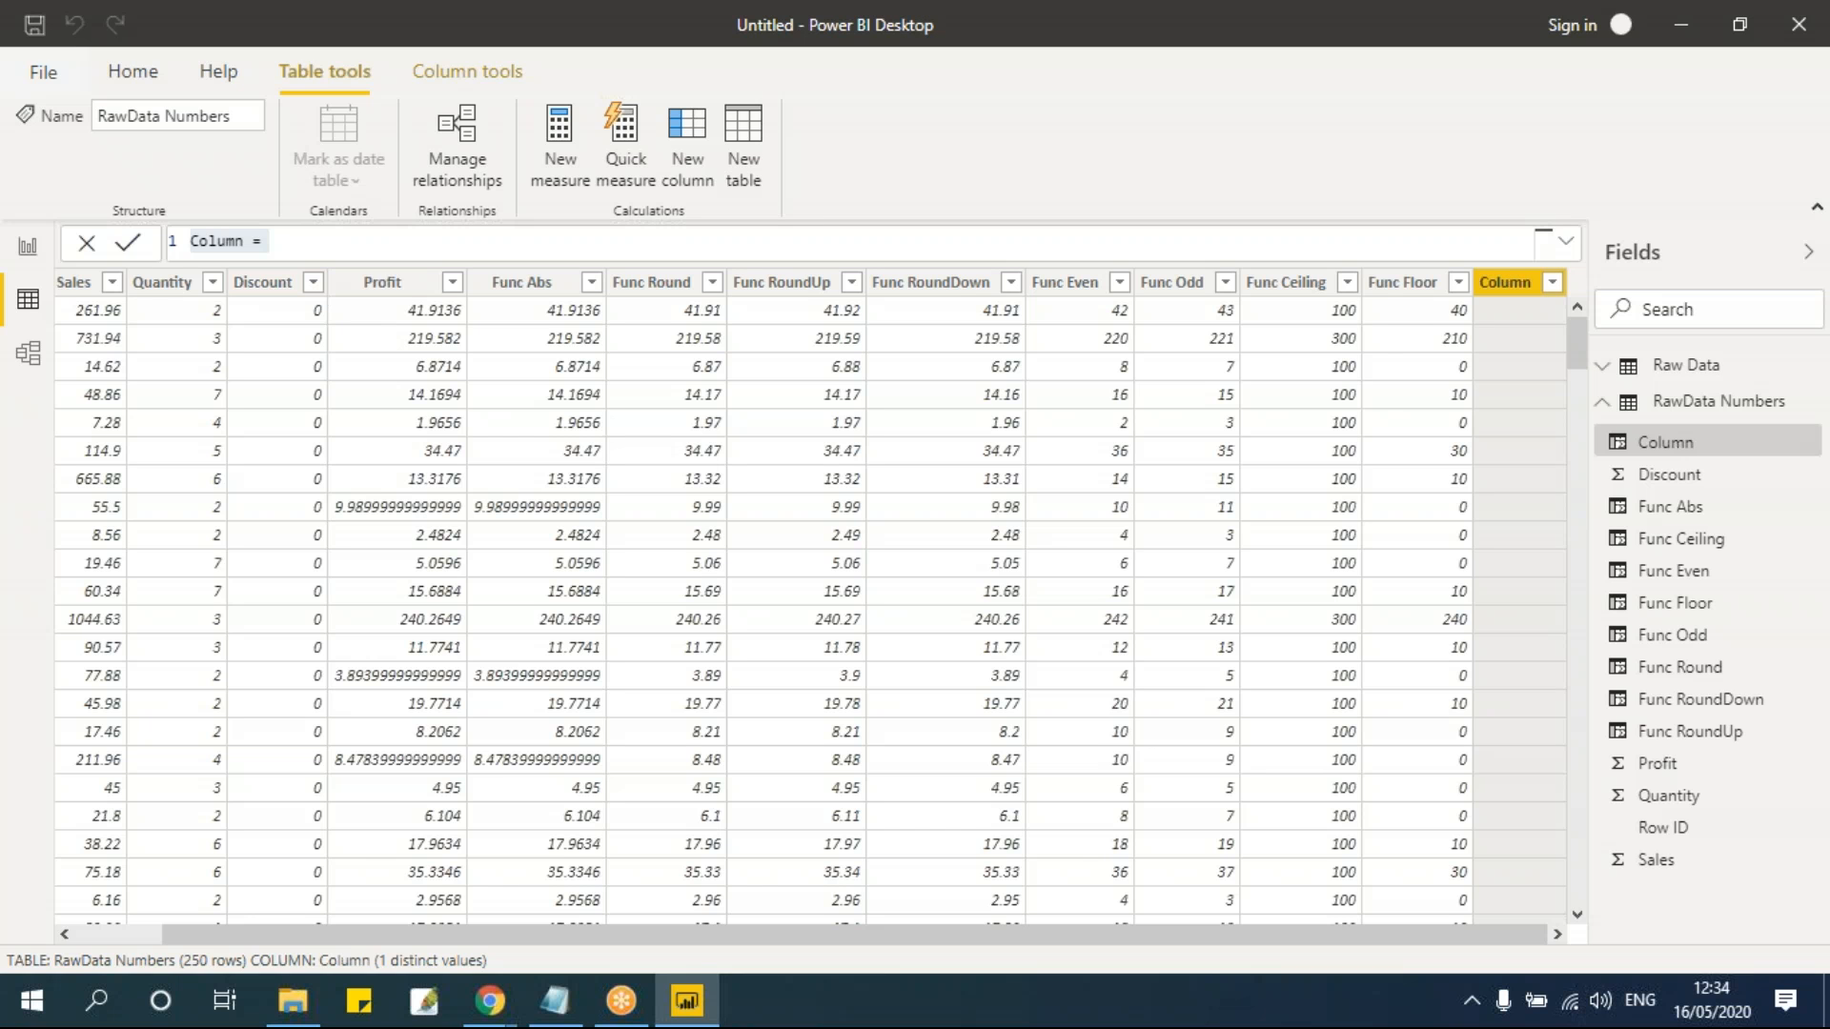
pyautogui.press('Escape')
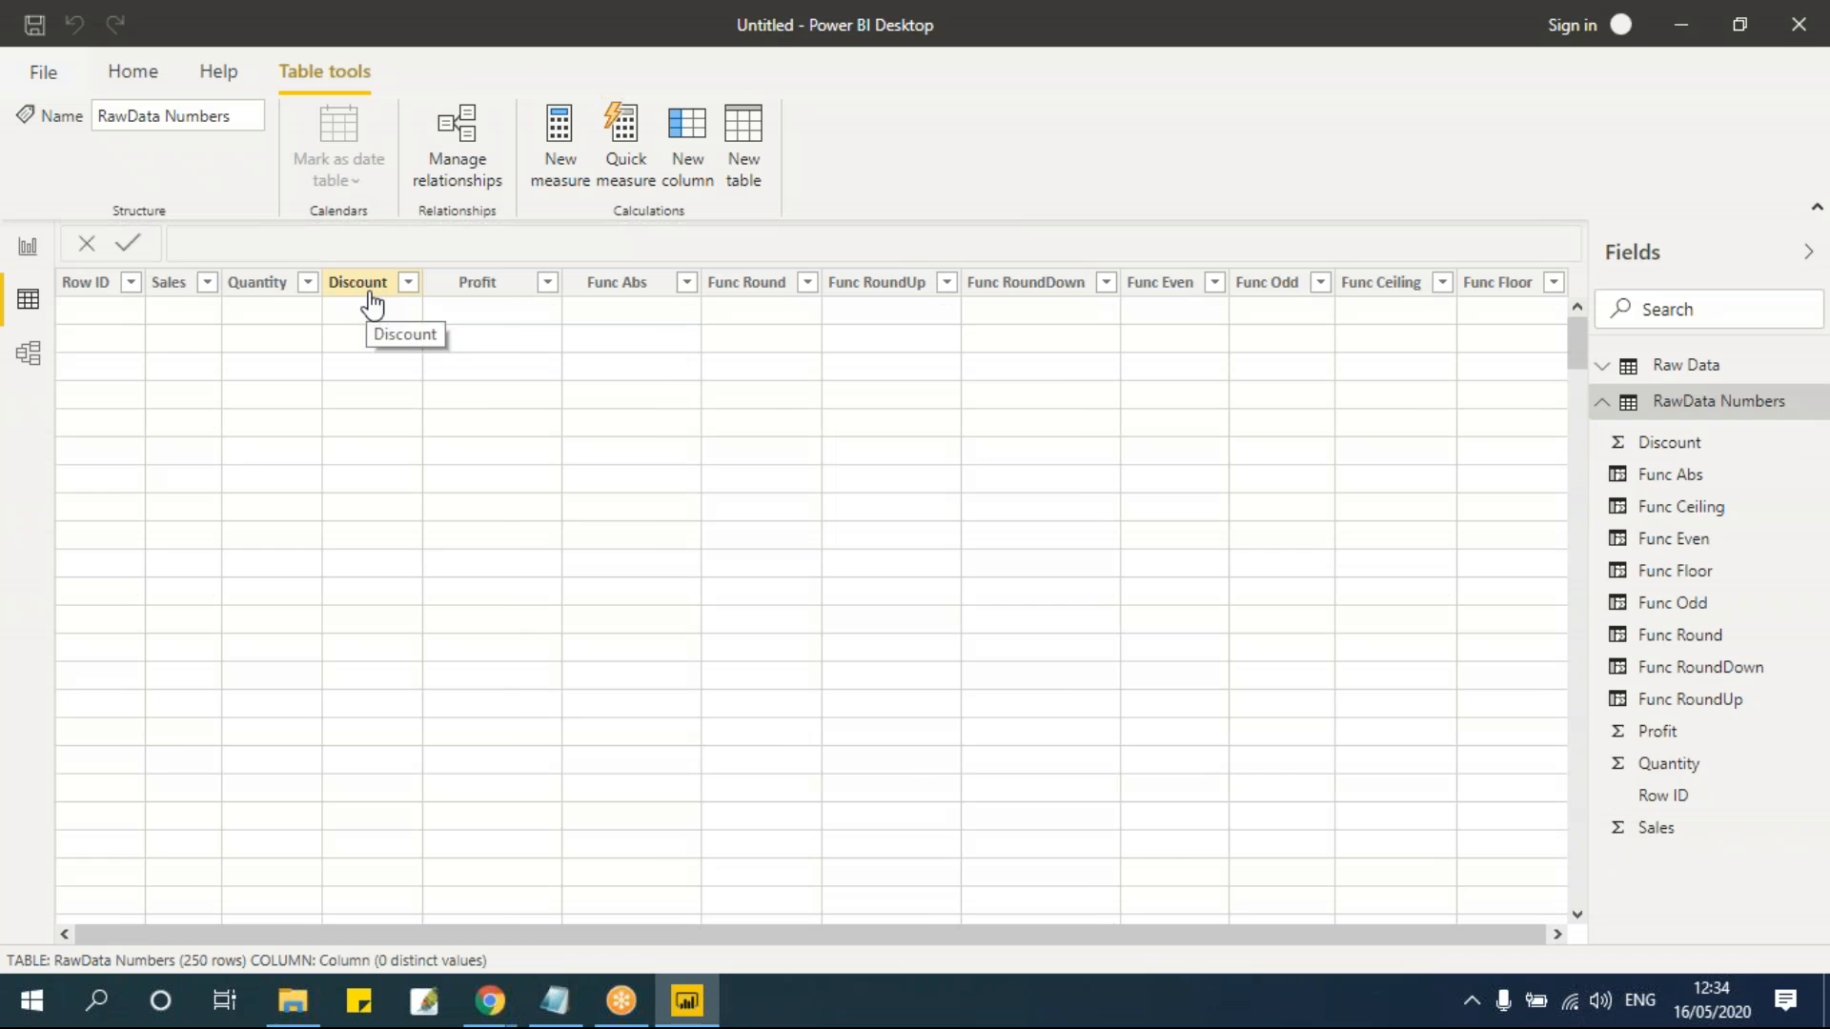
pyautogui.click(404, 294)
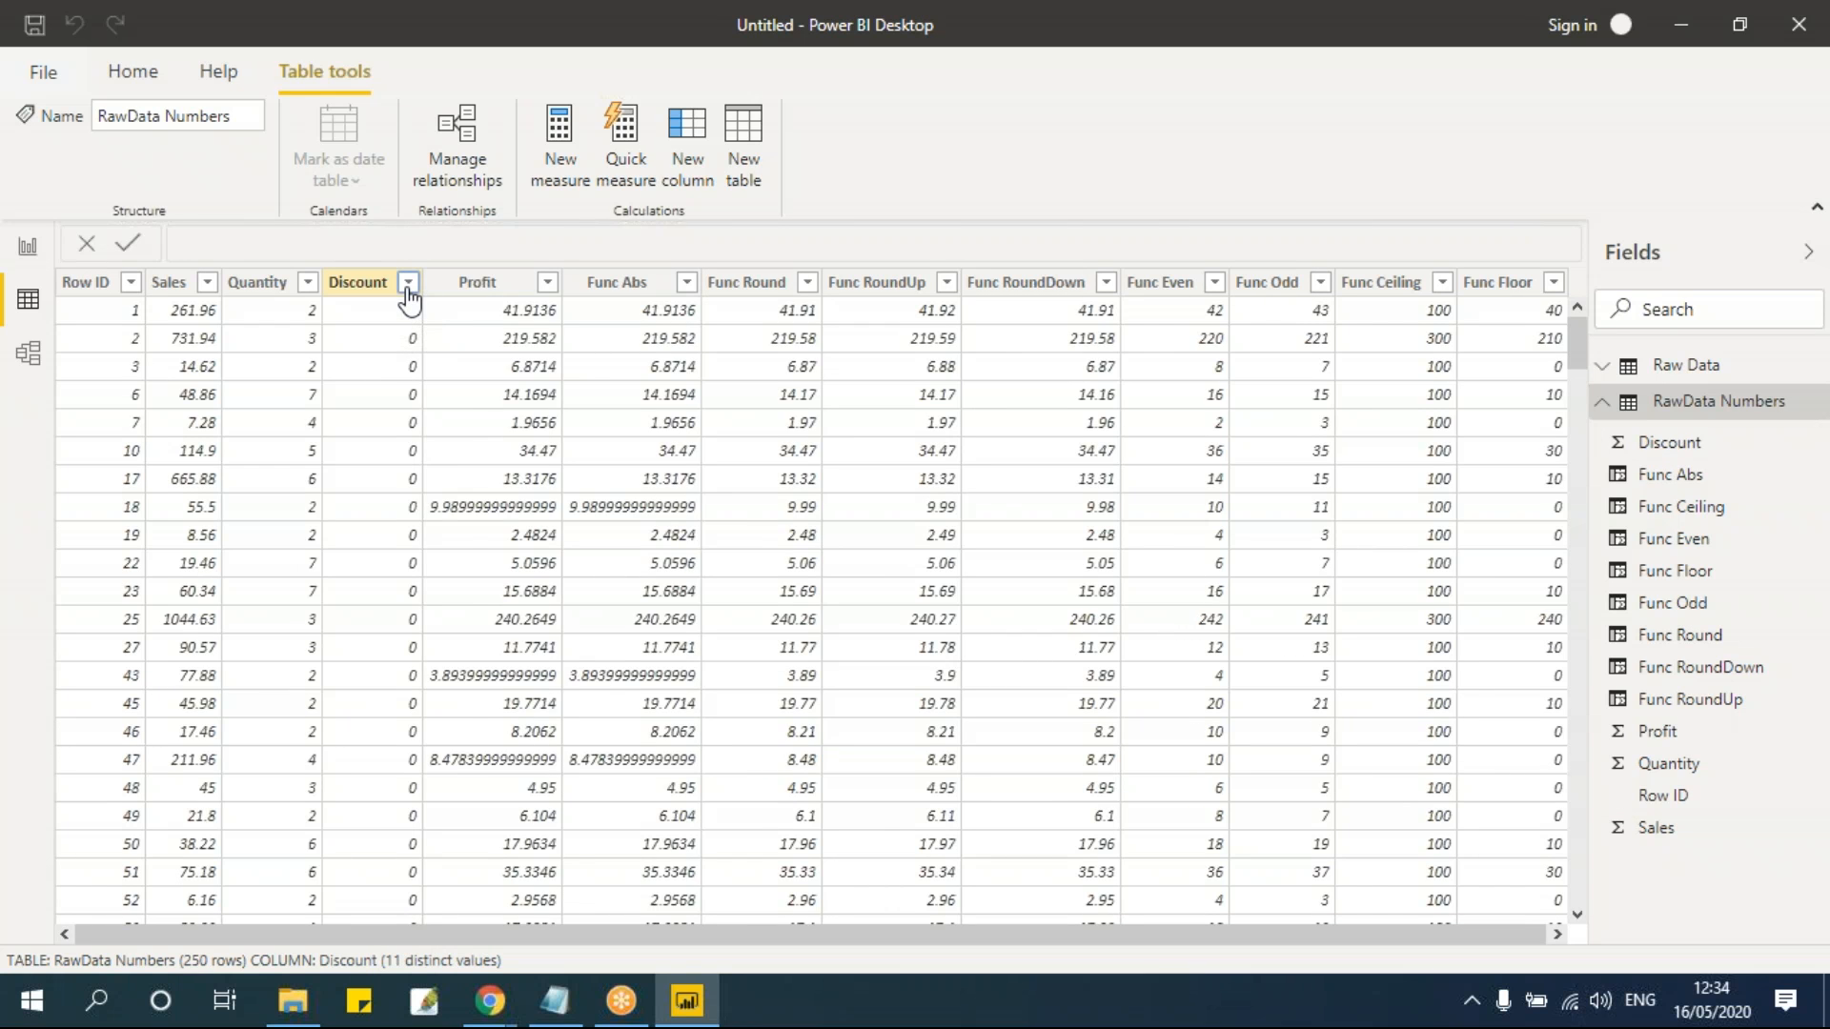
pyautogui.click(408, 283)
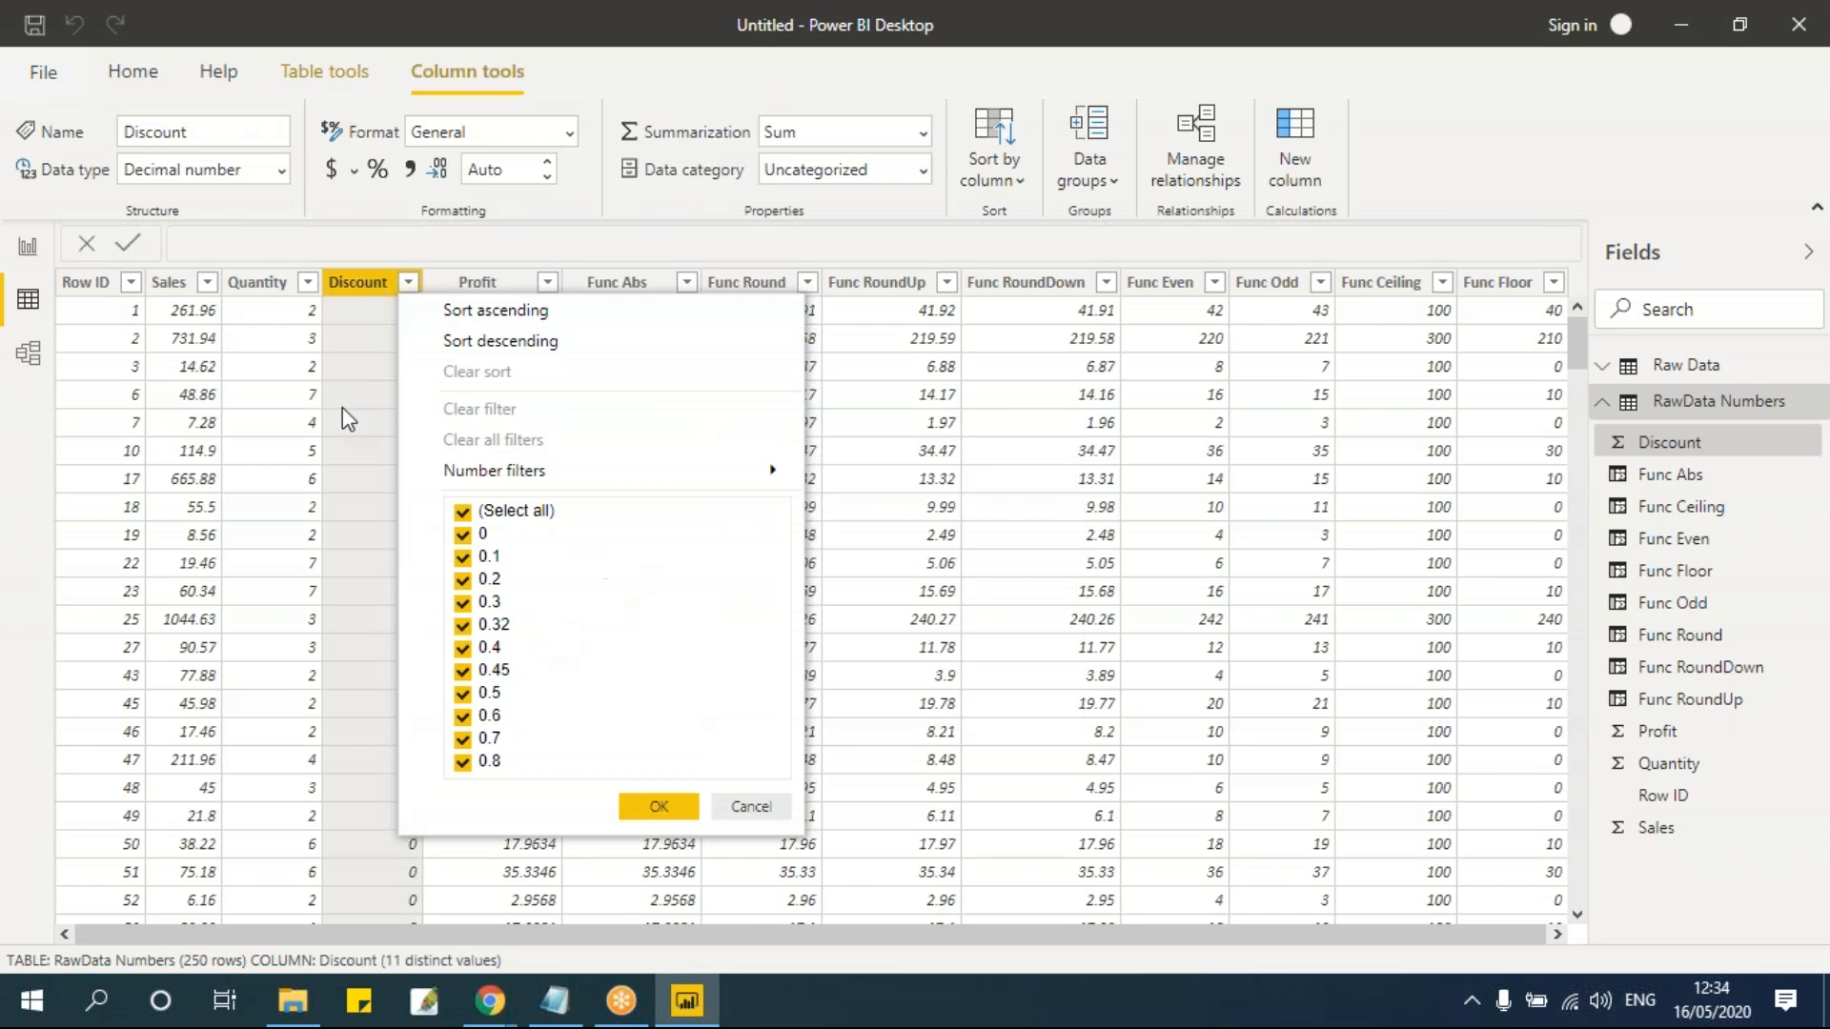
pyautogui.click(307, 288)
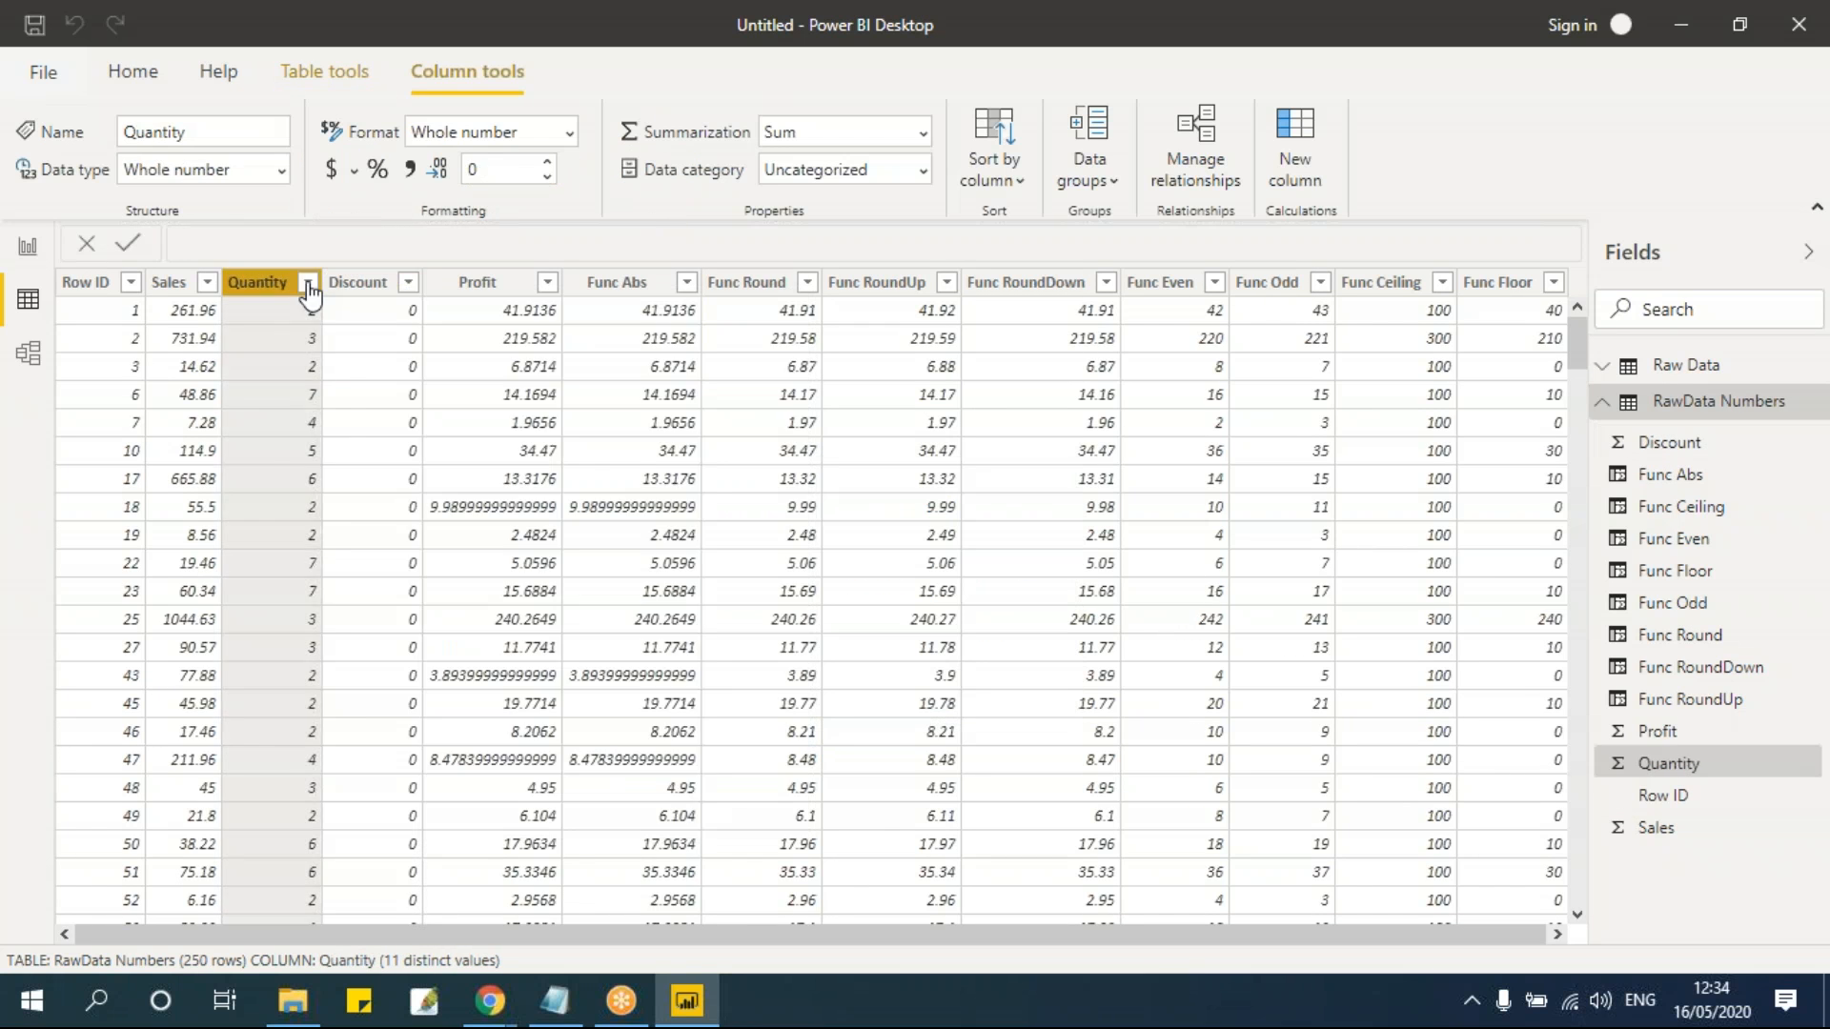
pyautogui.click(308, 284)
pyautogui.click(652, 807)
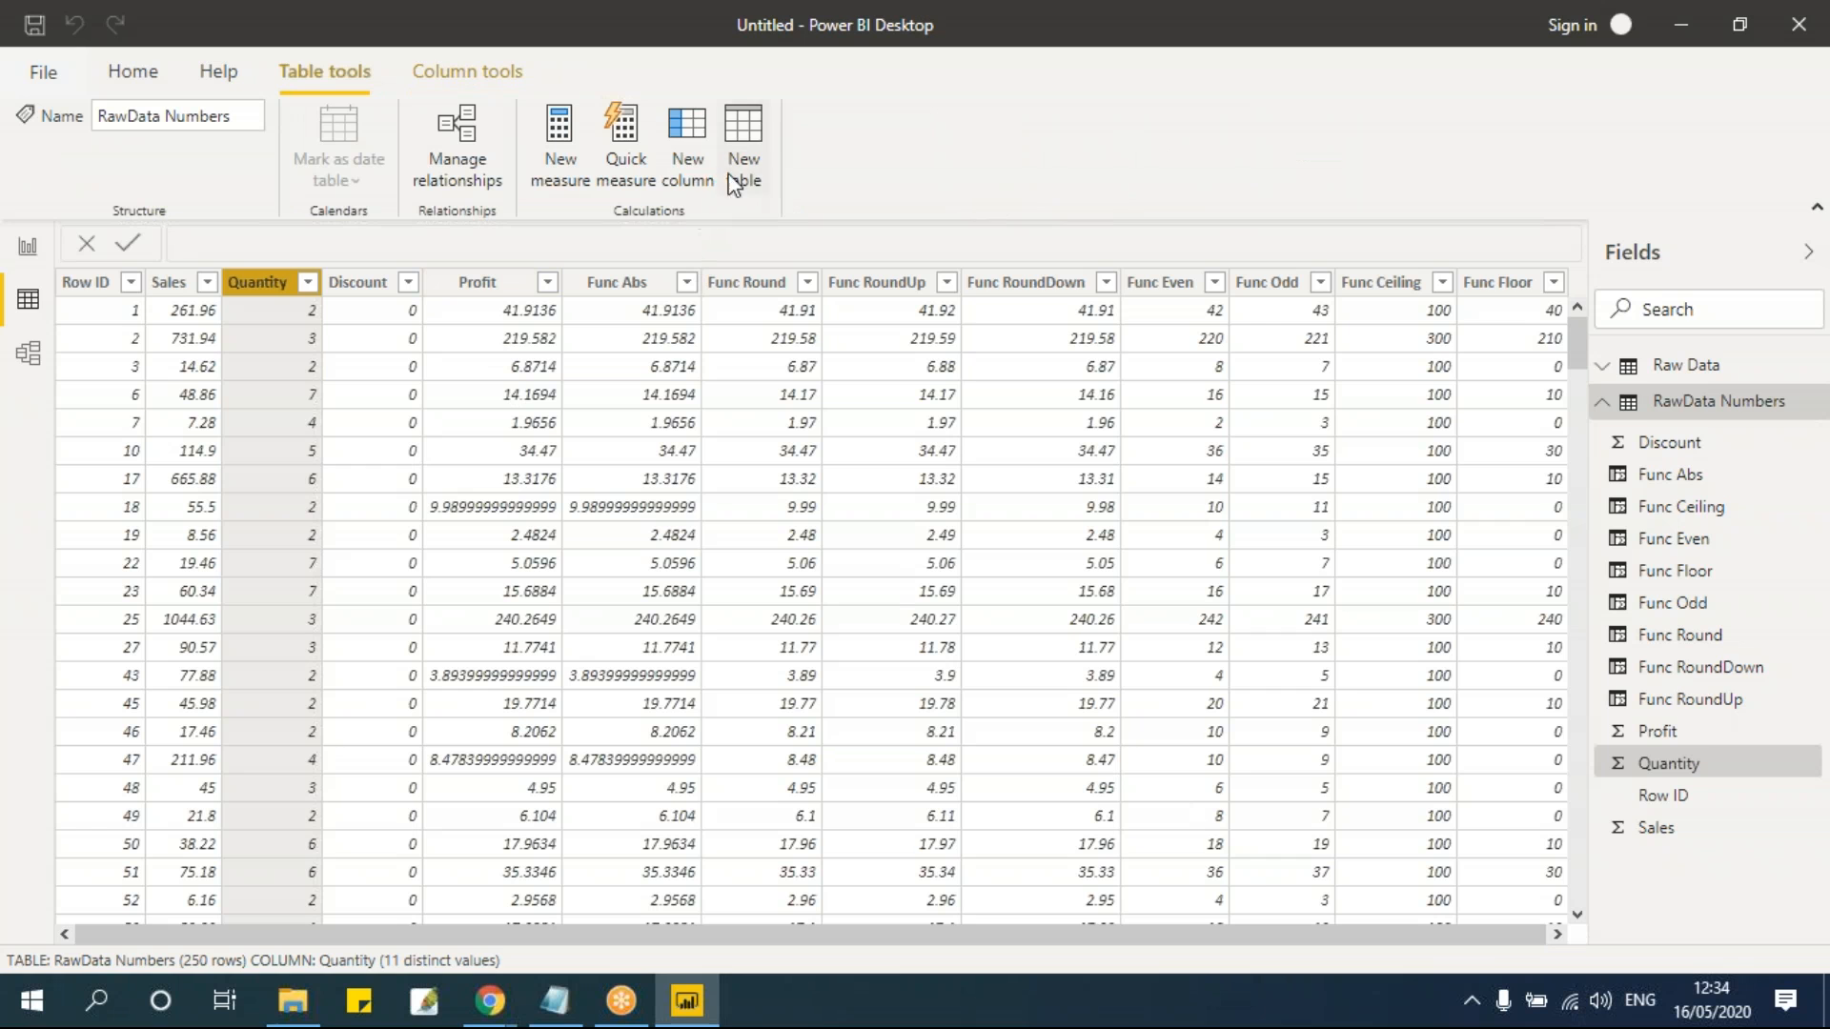
# Step: Add a calculated column to RawData Numbers and name it Get Value
pyautogui.click(696, 153)
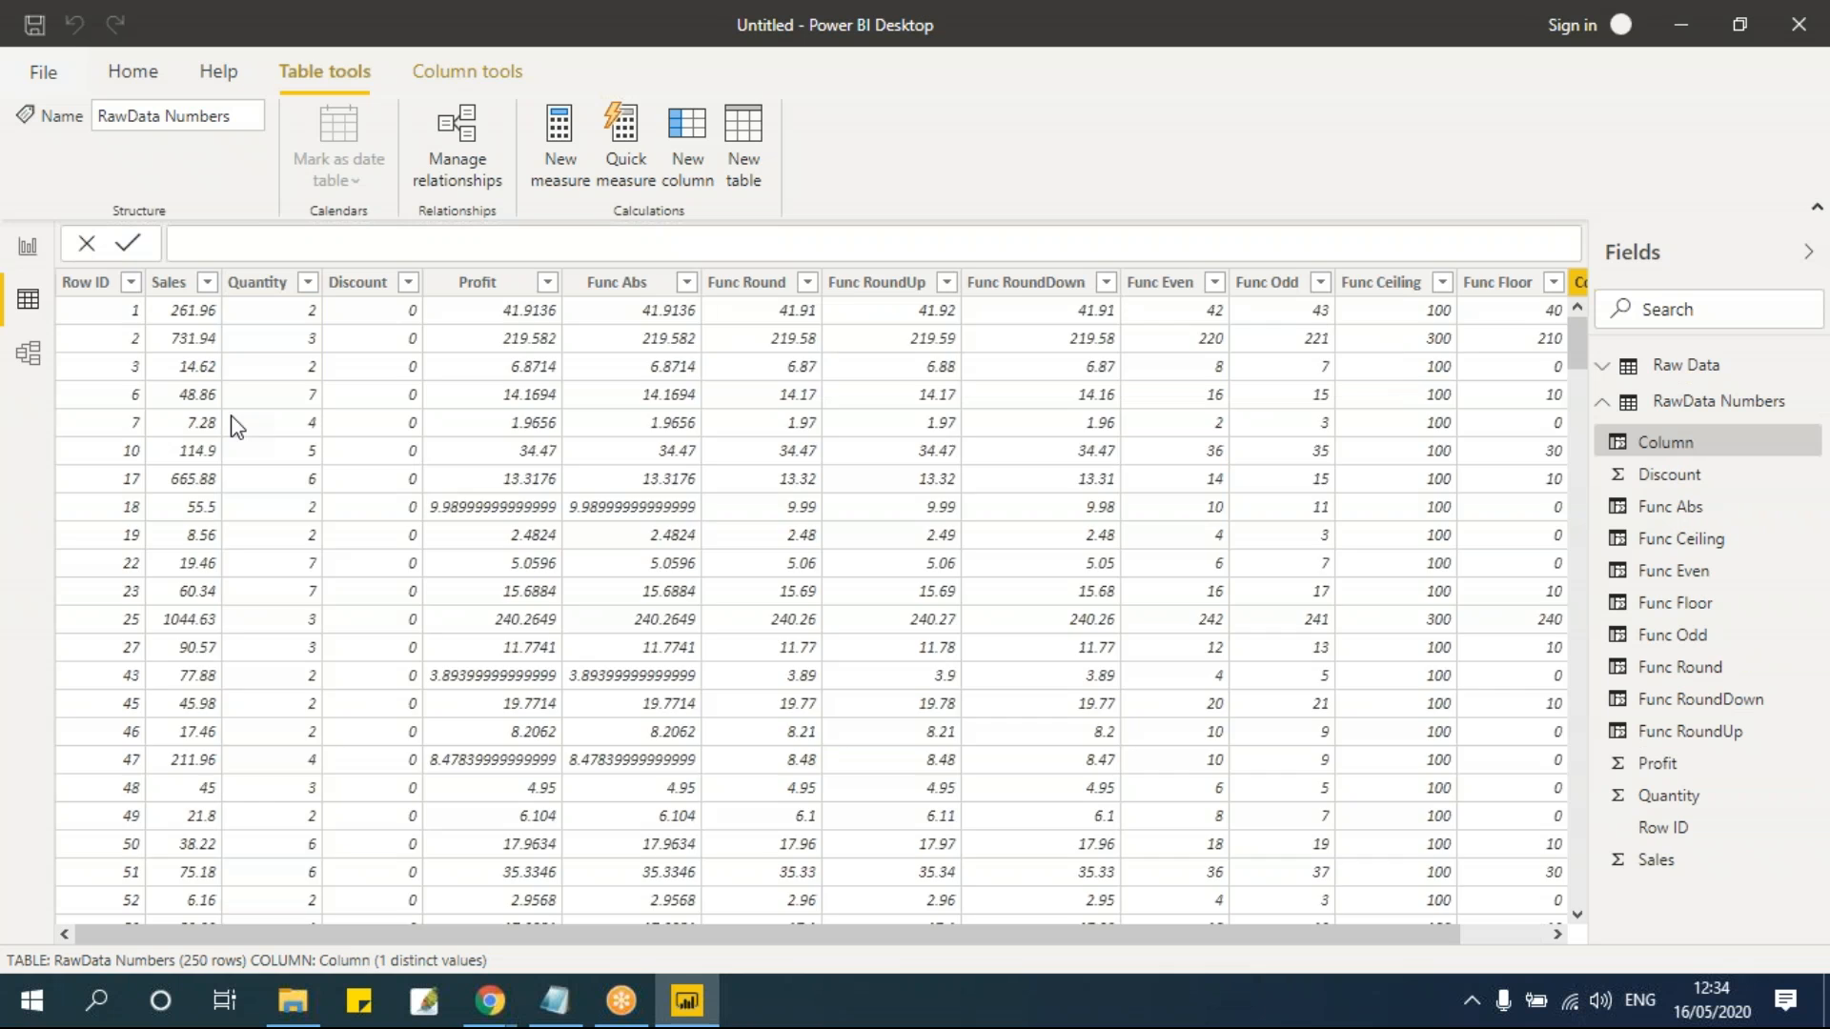
pyautogui.click(272, 240)
pyautogui.moveTo(245, 240); pyautogui.dragTo(192, 249)
pyautogui.press('Right')
pyautogui.press('BackSpace')
pyautogui.press('BackSpace')
pyautogui.press('BackSpace')
pyautogui.press('BackSpace')
pyautogui.press('BackSpace')
pyautogui.press('BackSpace')
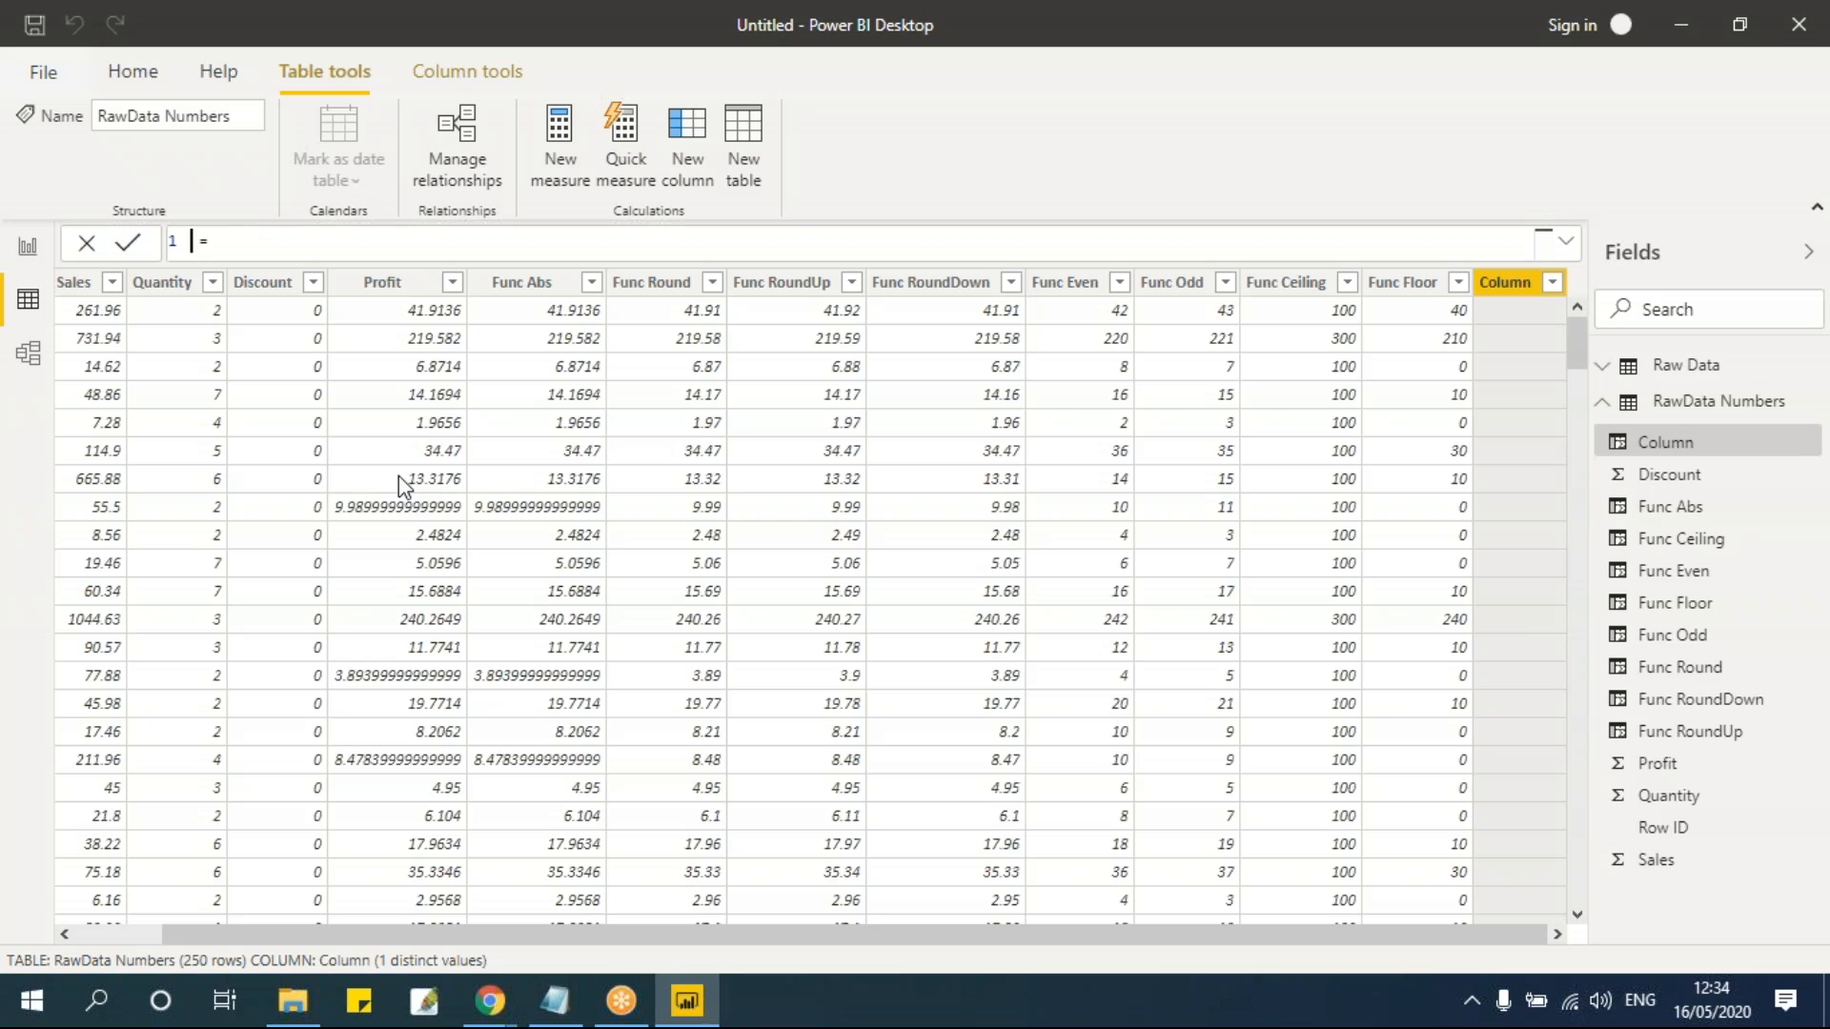
pyautogui.write('Get Value')
# Step: Define Get Value as 'RawData Numbers'[Sales] / 'RawData Numbers'[Discount] and commit the formula
pyautogui.press('End')
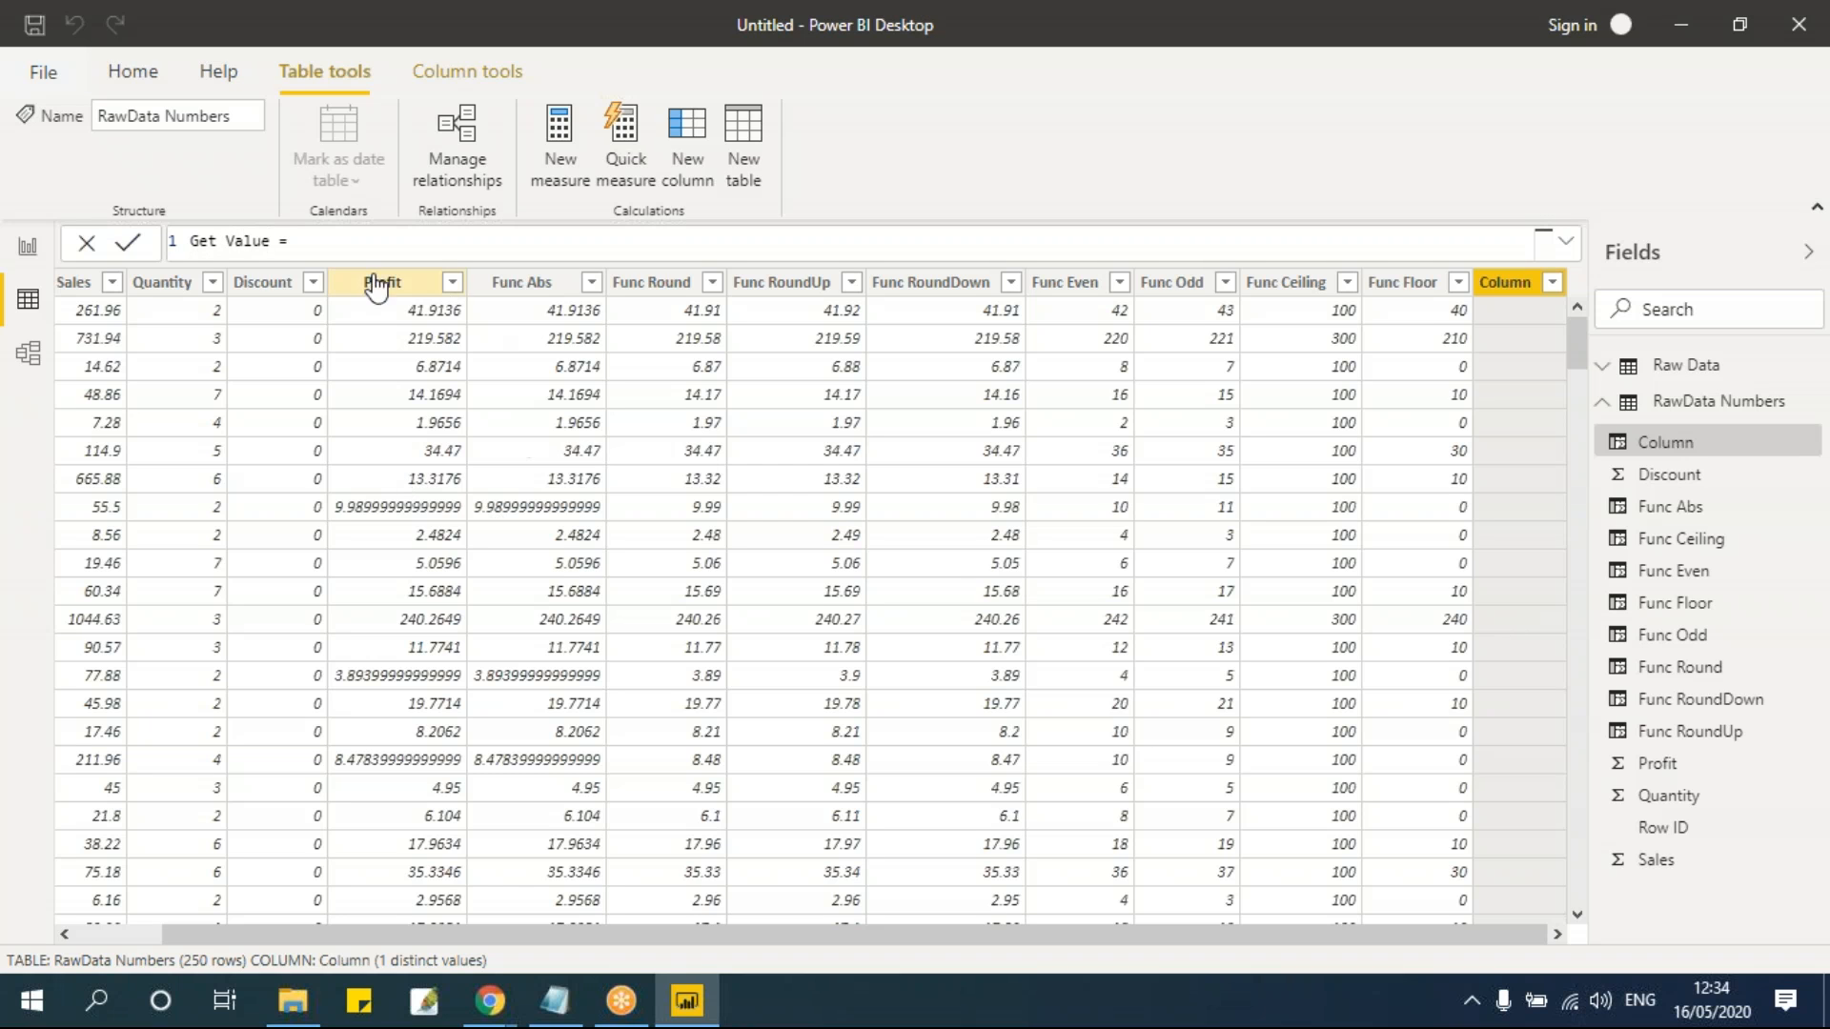
pyautogui.write('sal')
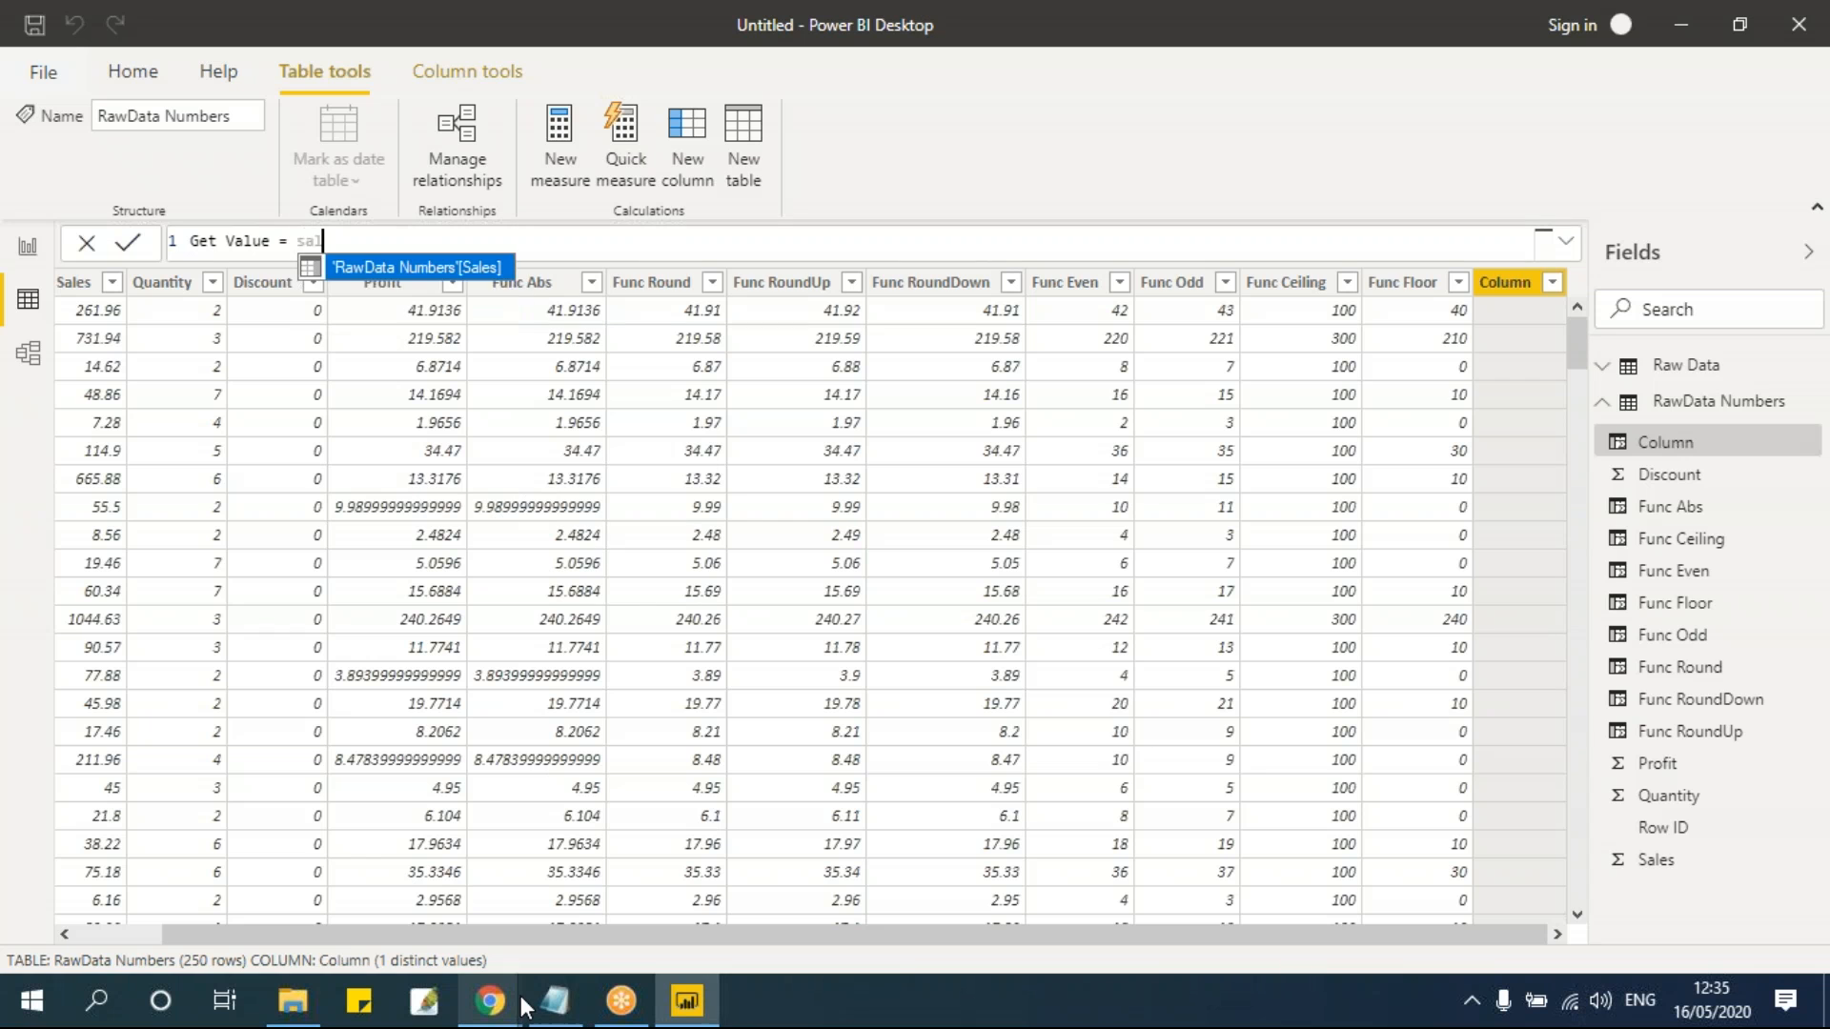
pyautogui.press('Tab')
pyautogui.write('/ dis')
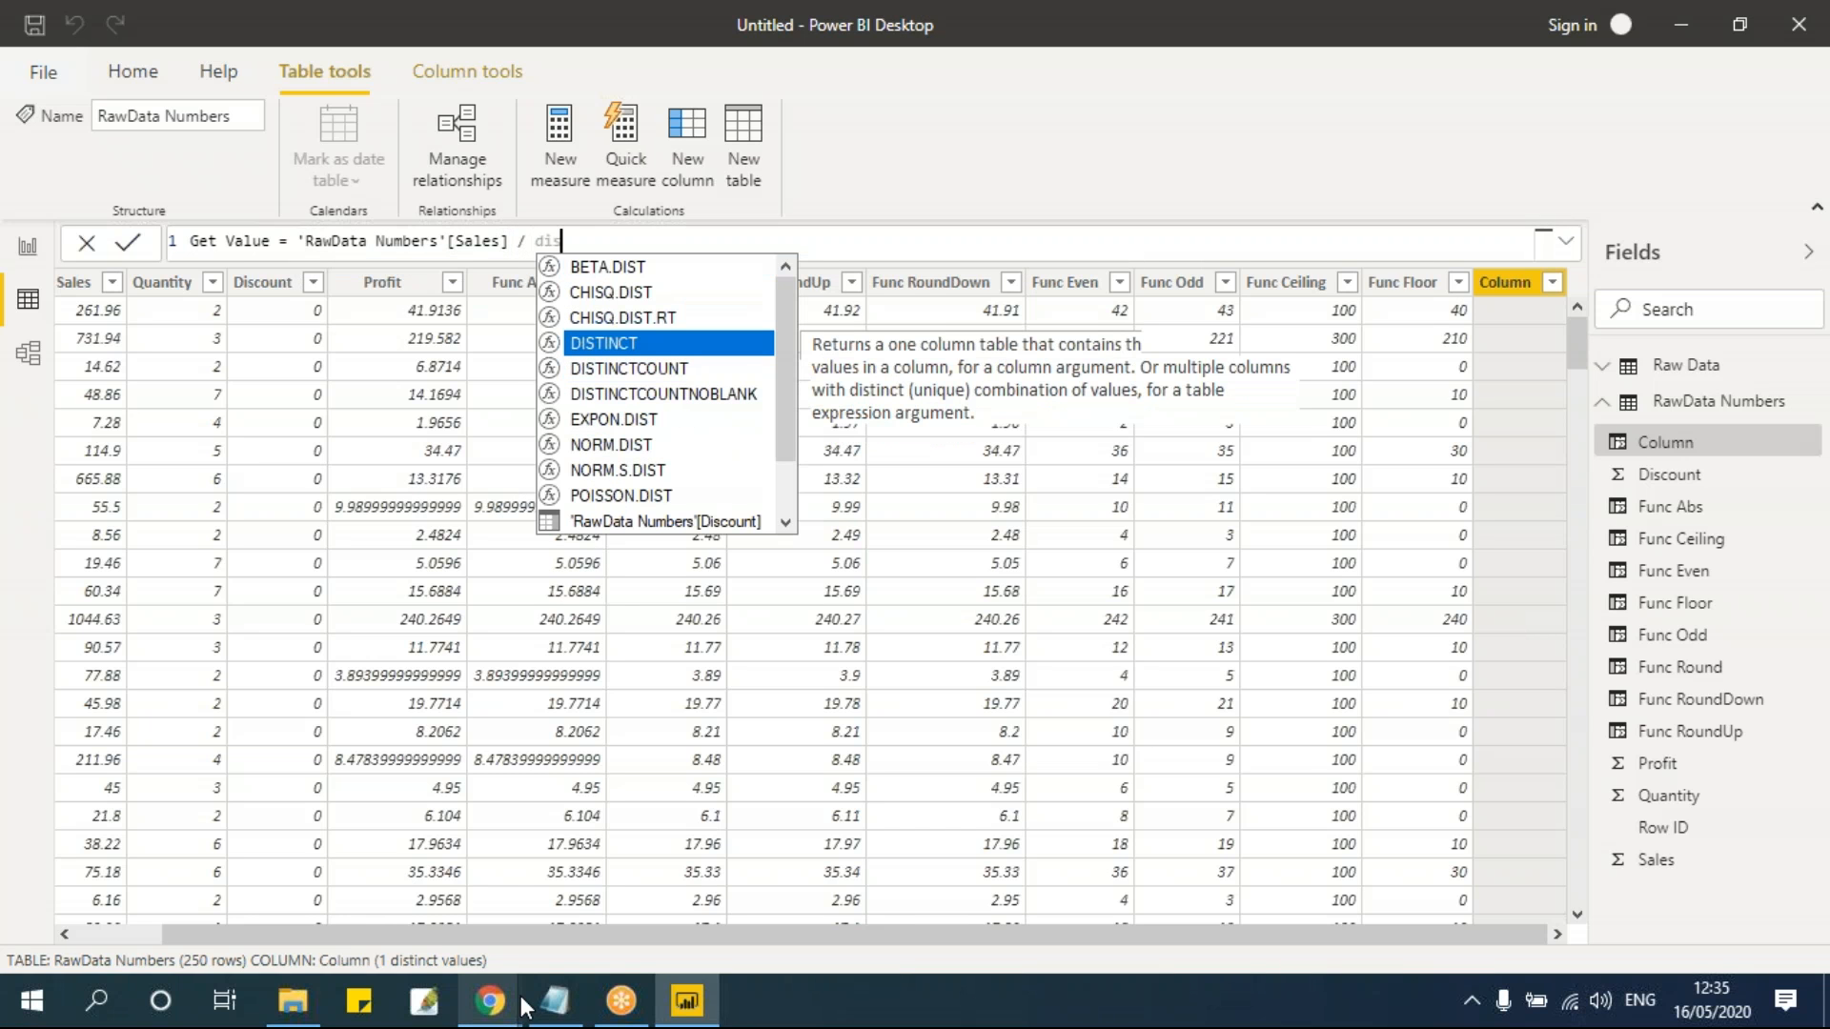
pyautogui.write('c')
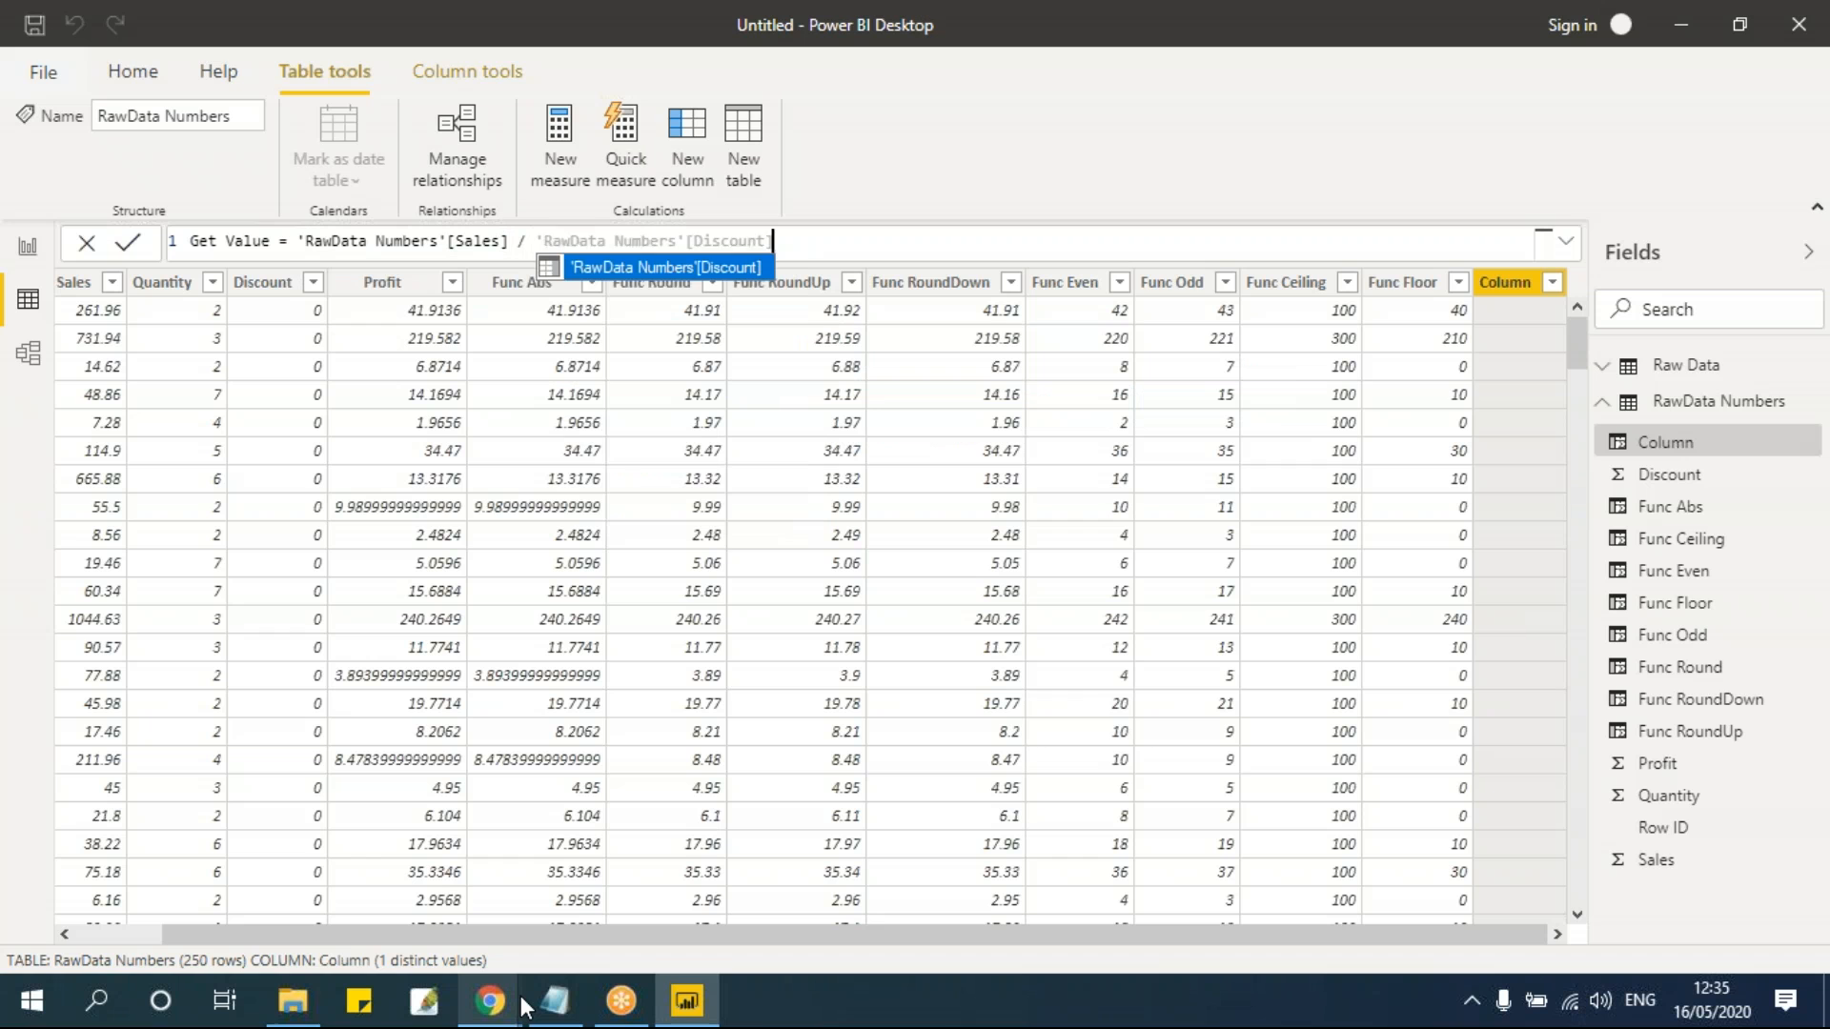
pyautogui.press('Tab')
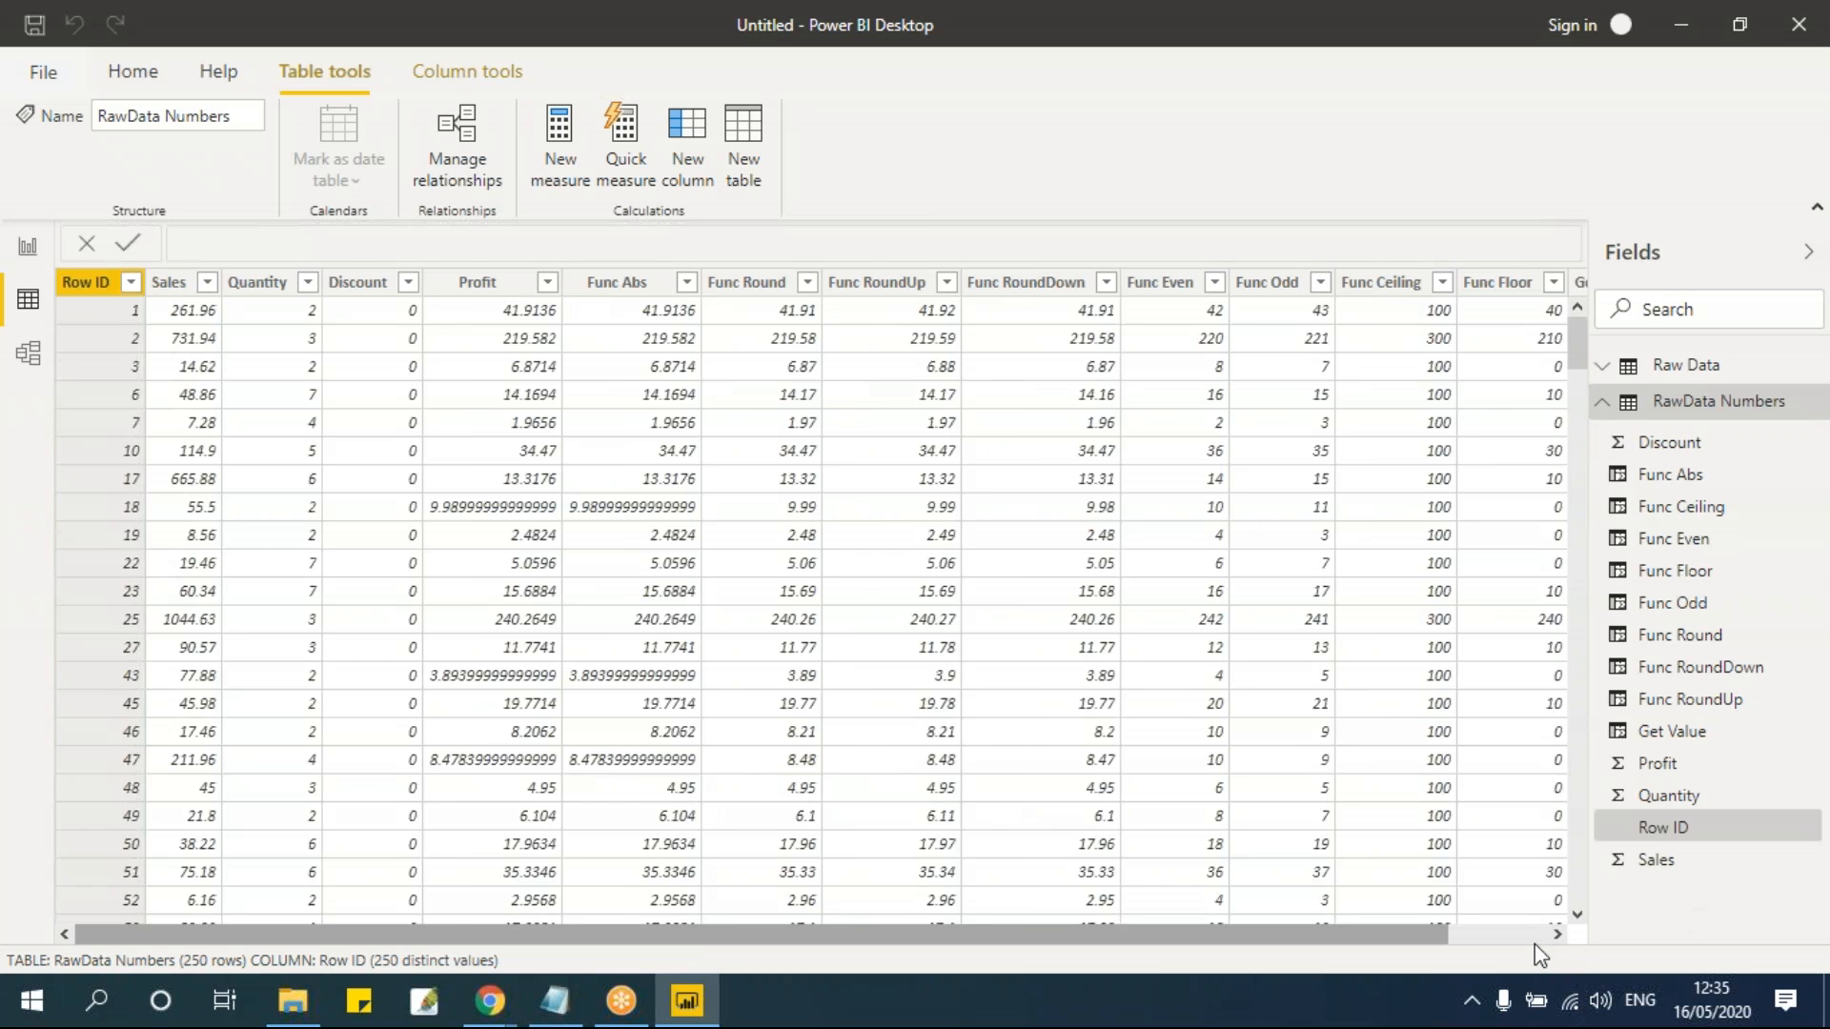
# Step: Examine the Get Value results in the rows and in the column's filter list for division by zero
pyautogui.click(1534, 942)
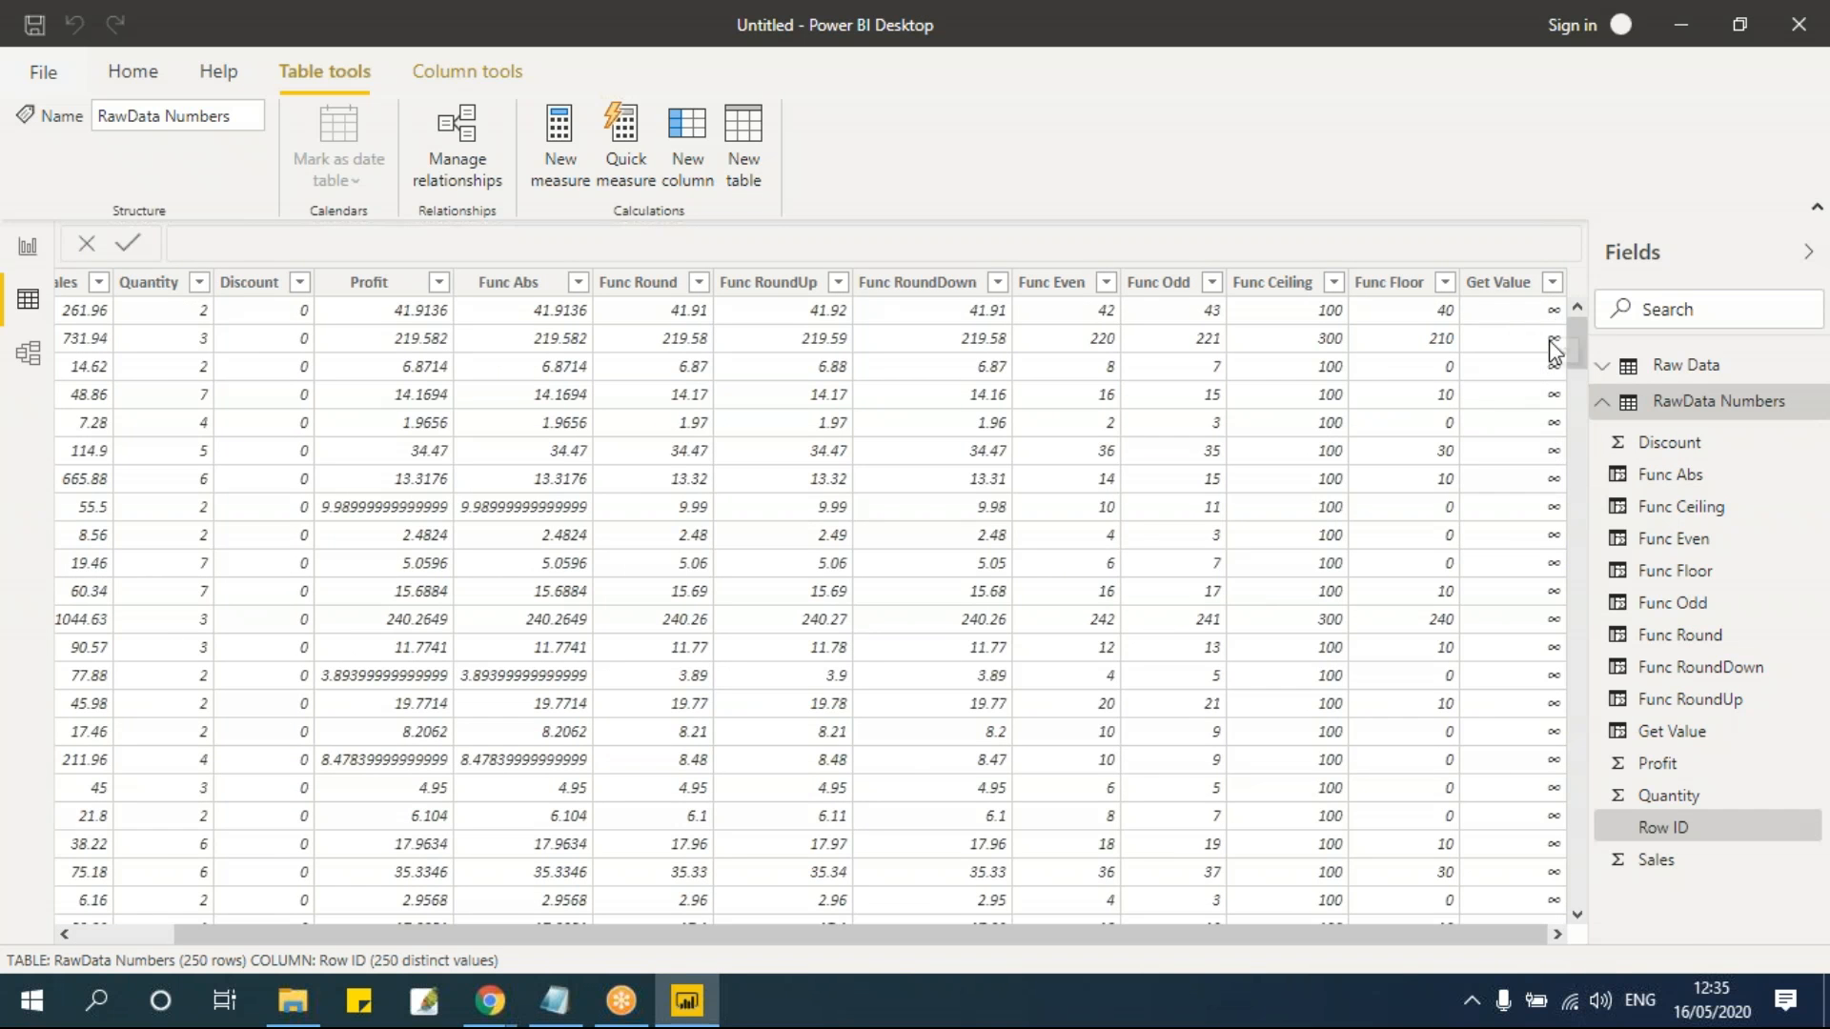
pyautogui.scroll(-20, 1524, 584)
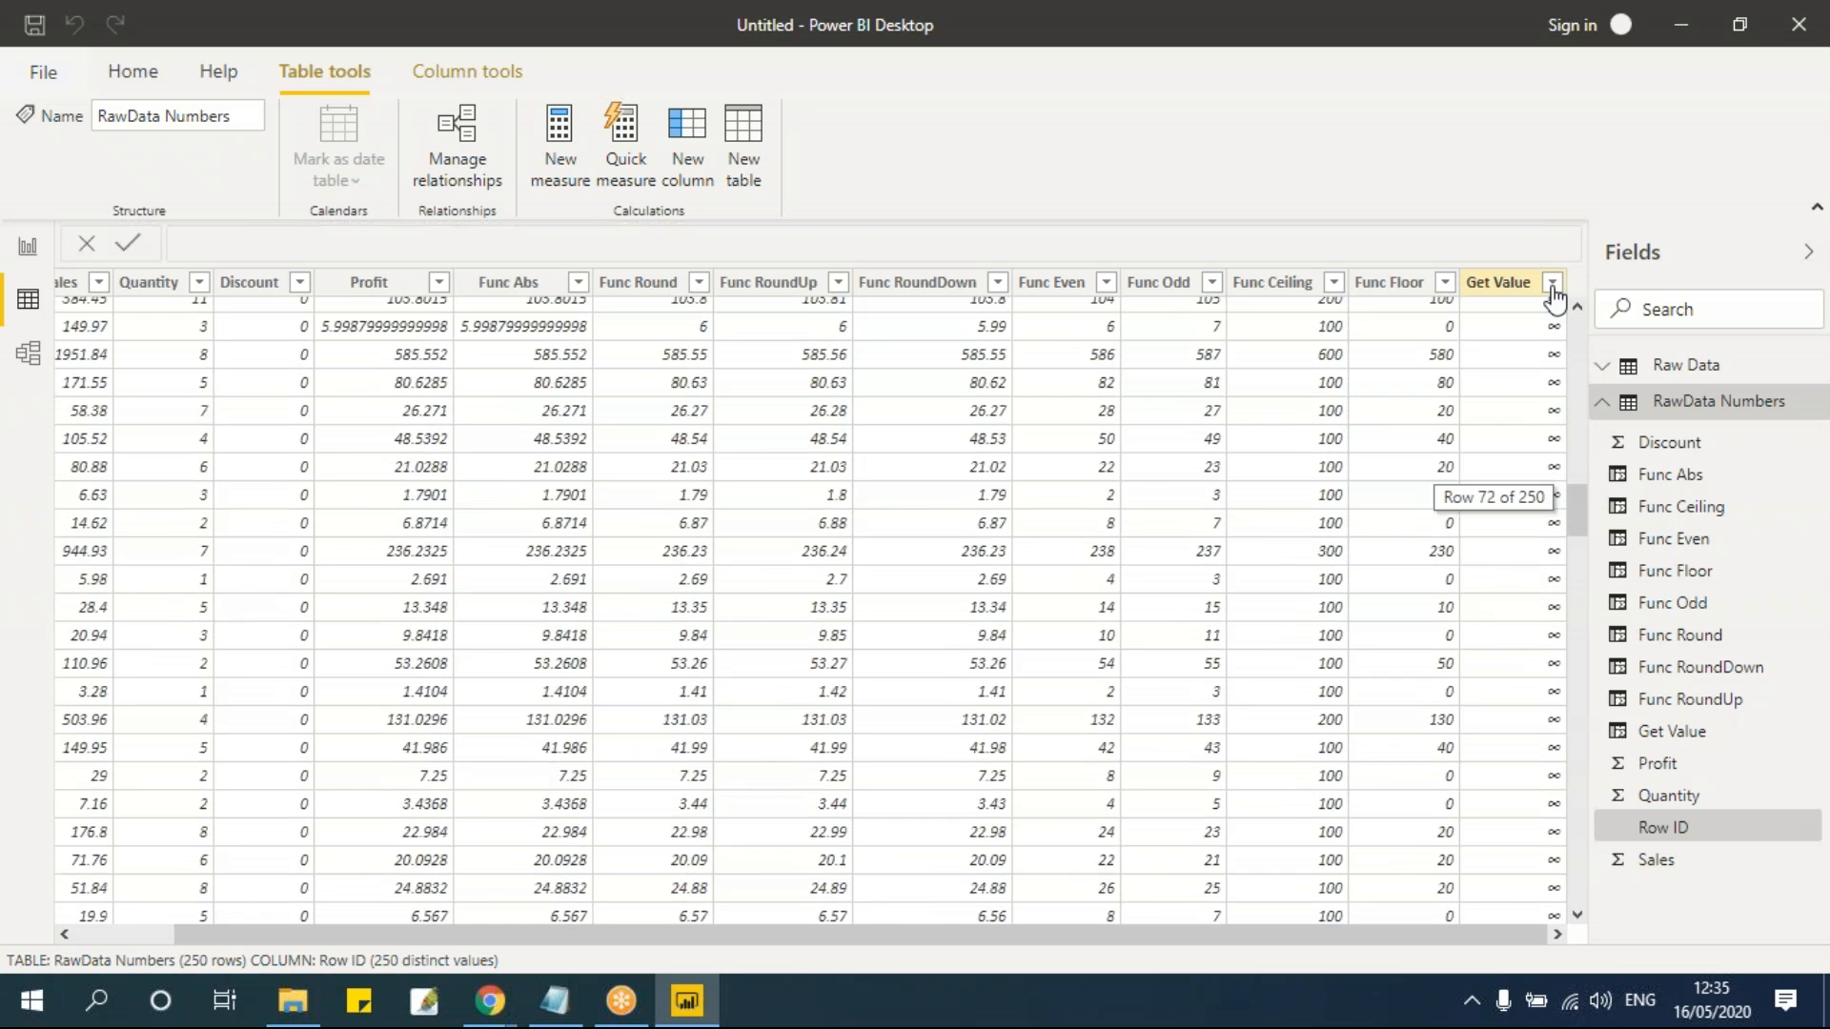
pyautogui.click(1552, 283)
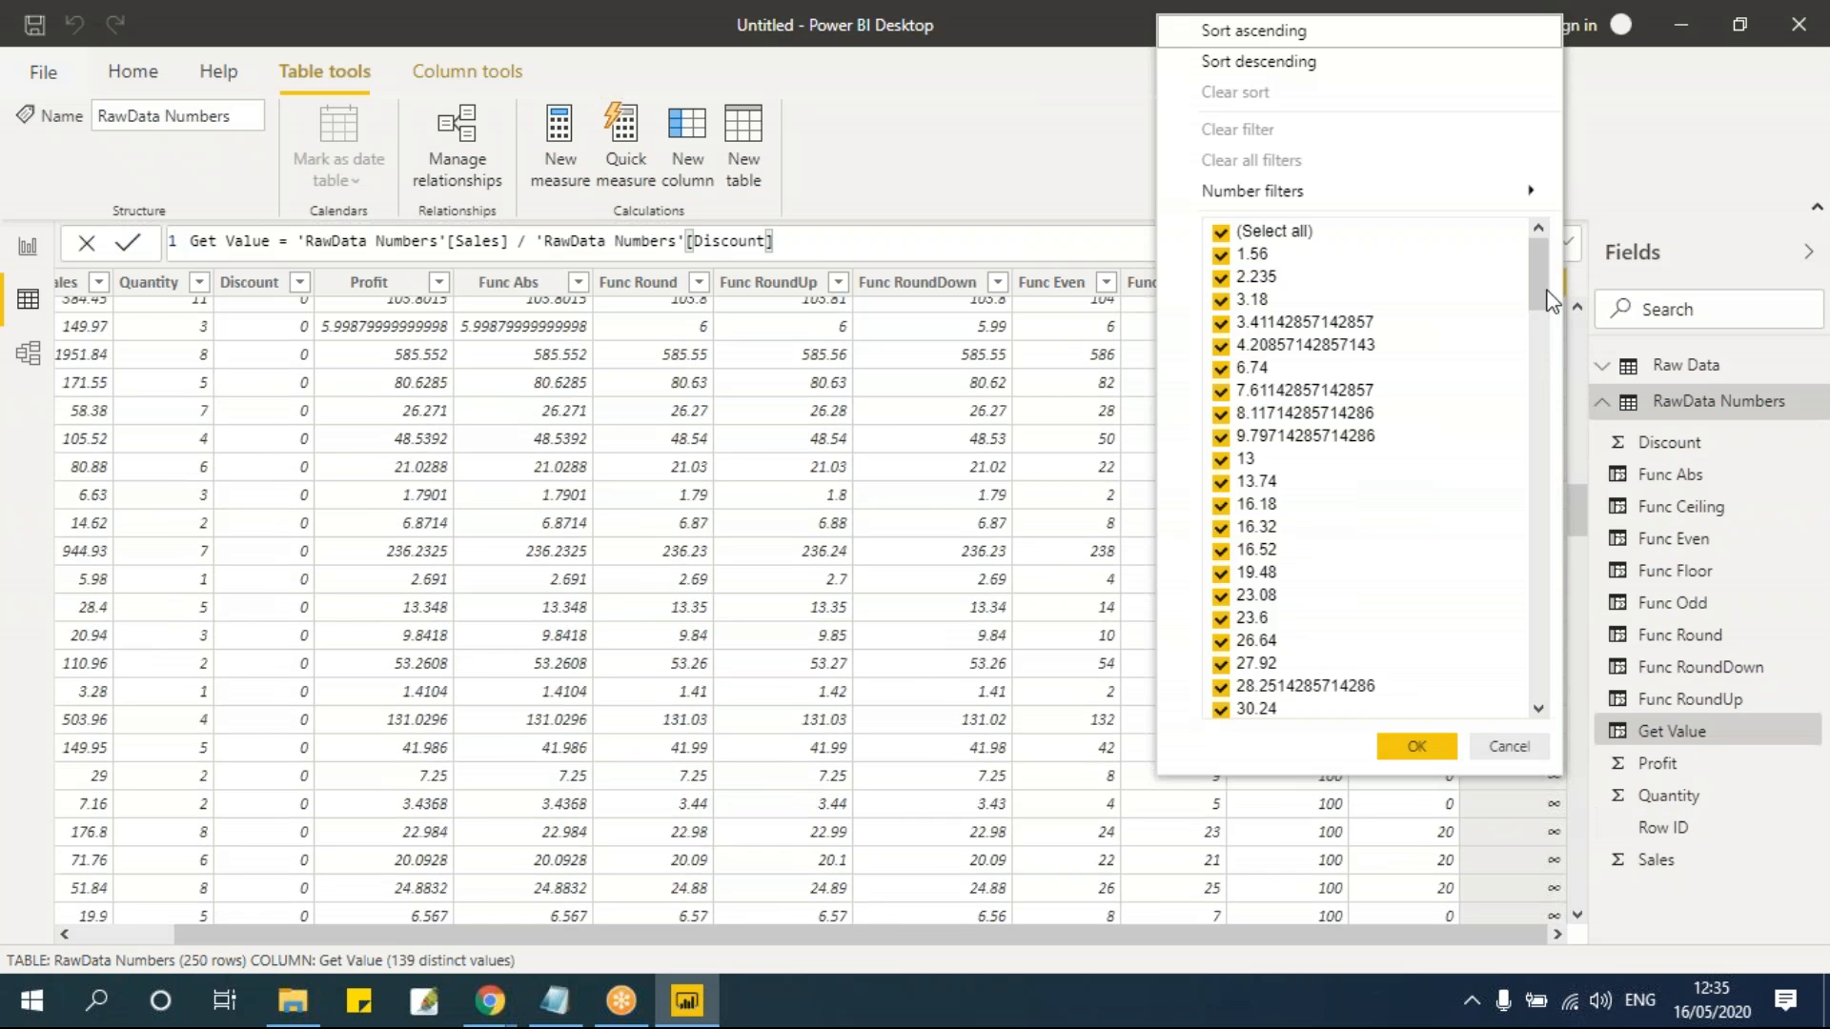
pyautogui.moveTo(1540, 286); pyautogui.dragTo(1539, 727)
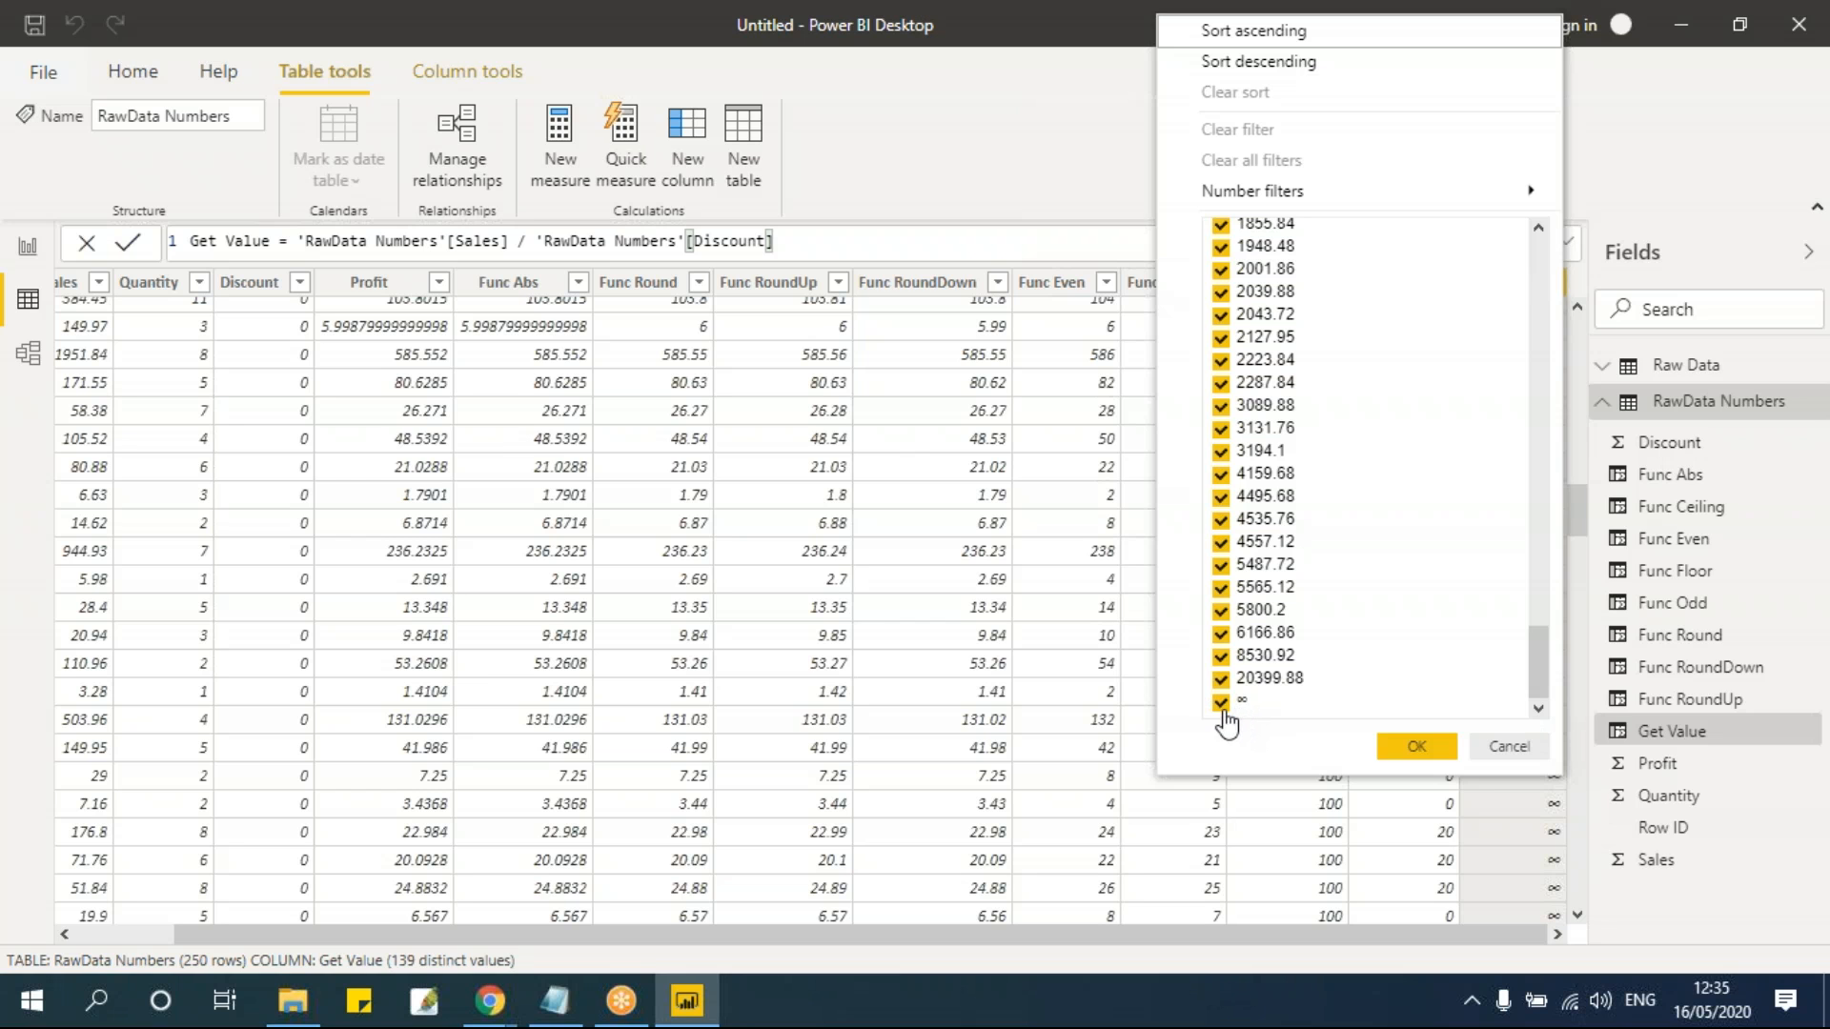
pyautogui.click(1504, 749)
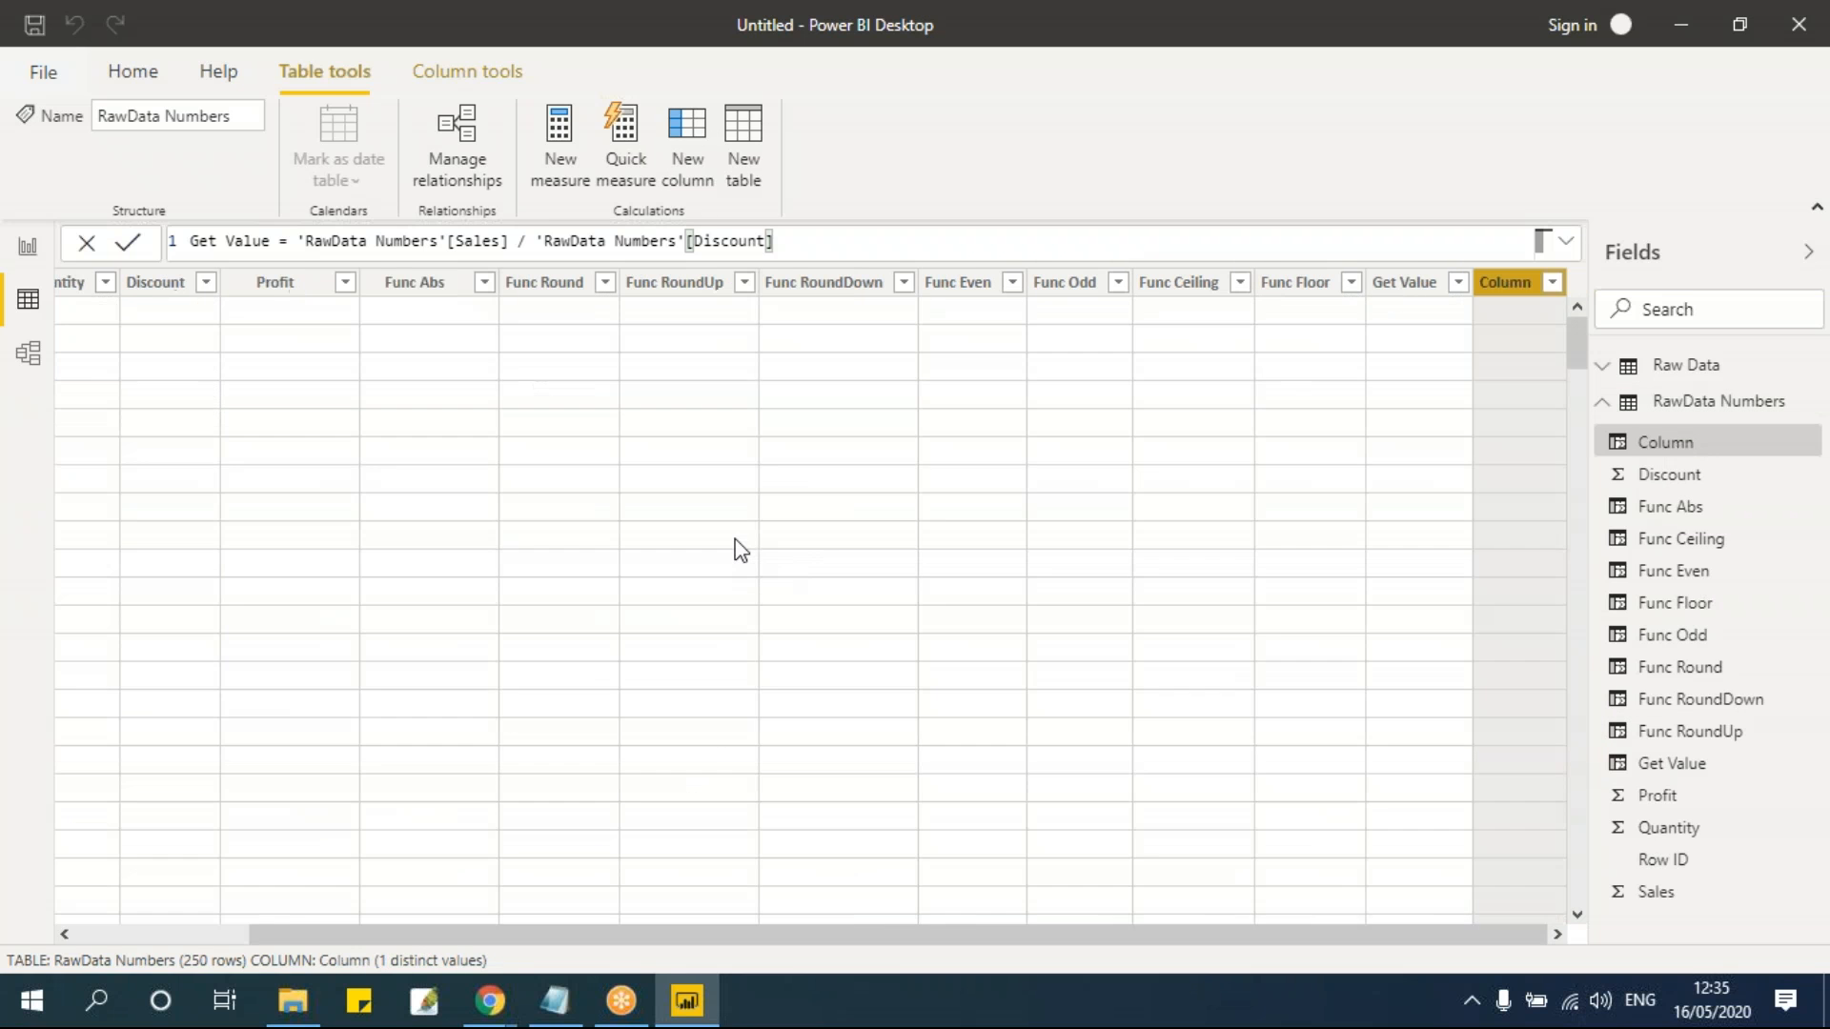
# Step: Name the new calculated column in RawData Numbers Func Divide
pyautogui.doubleClick(241, 245)
pyautogui.click(252, 238)
pyautogui.press('BackSpace')
pyautogui.press('BackSpace')
pyautogui.press('BackSpace')
pyautogui.press('BackSpace')
pyautogui.press('BackSpace')
pyautogui.press('BackSpace')
pyautogui.press('BackSpace')
pyautogui.press('BackSpace')
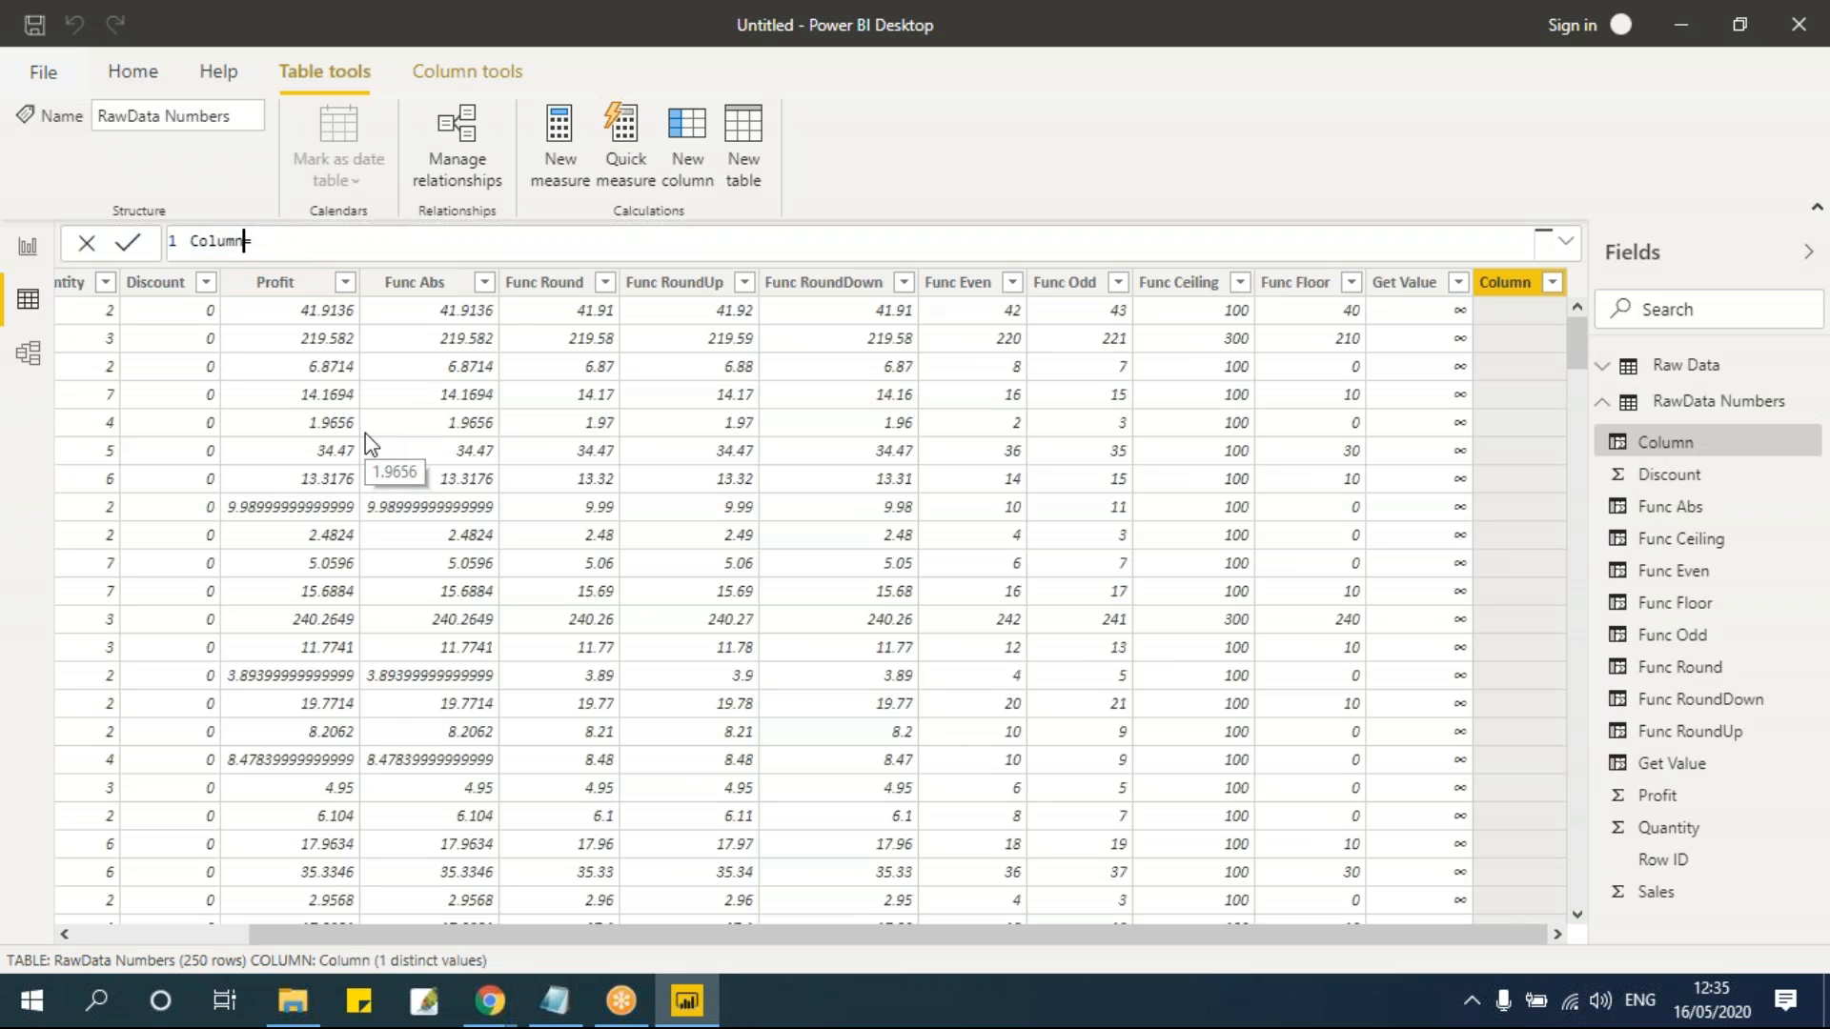
pyautogui.write('Func Divide')
# Step: Define Func Divide as DIVIDE('RawData Numbers'[Sales],'RawData Numbers'[Discount],0) and commit the formula
pyautogui.press('End')
pyautogui.write('DIVIDE(')
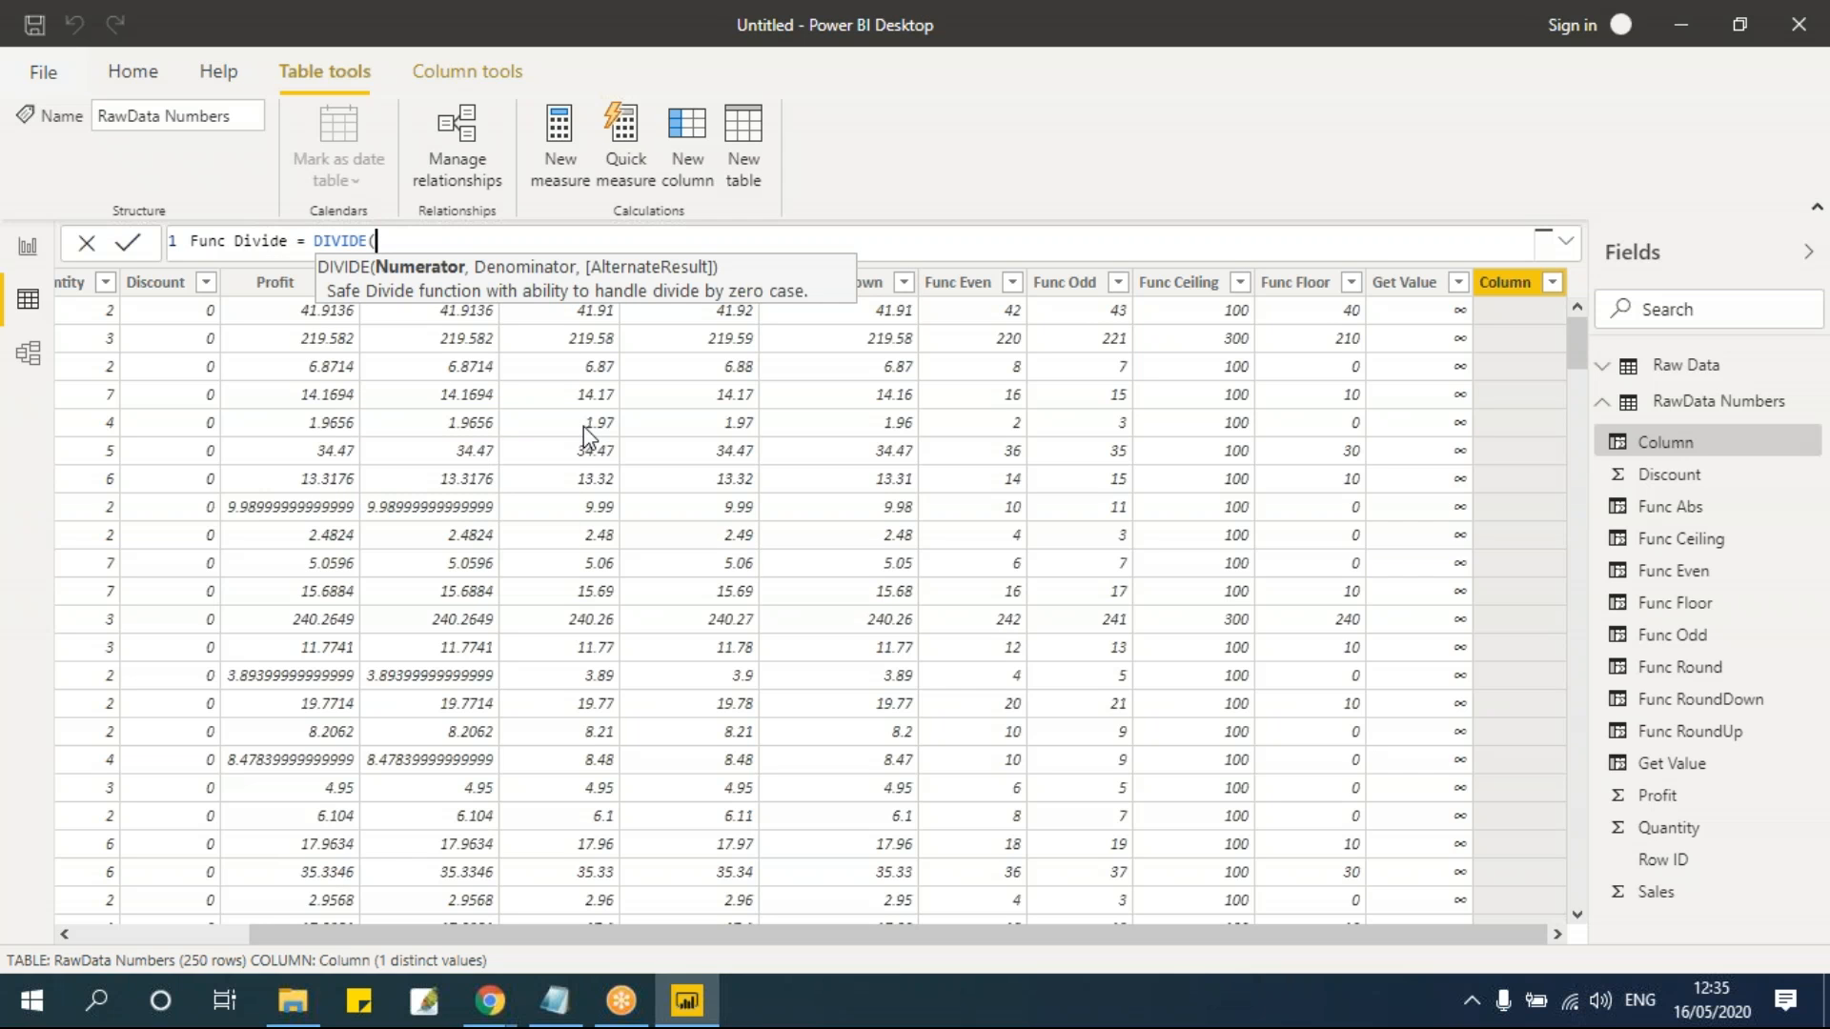
pyautogui.write('sal')
pyautogui.press('Tab')
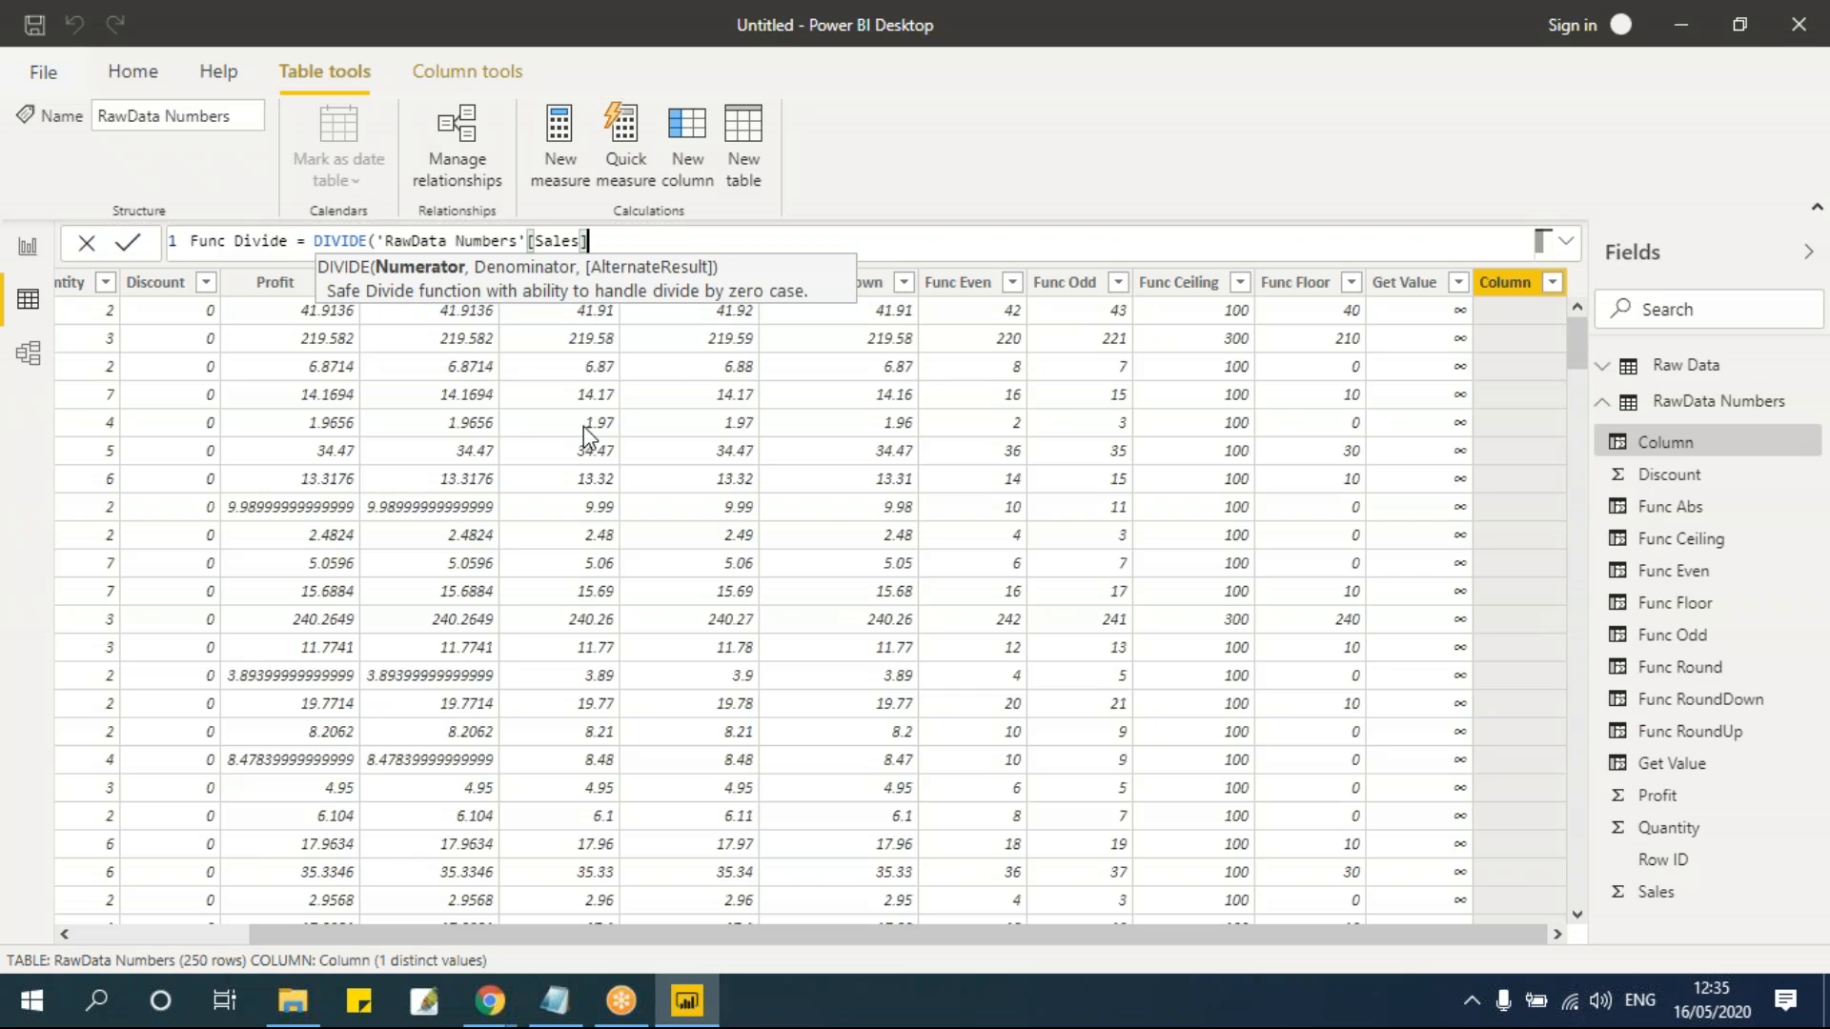
pyautogui.write(',dis')
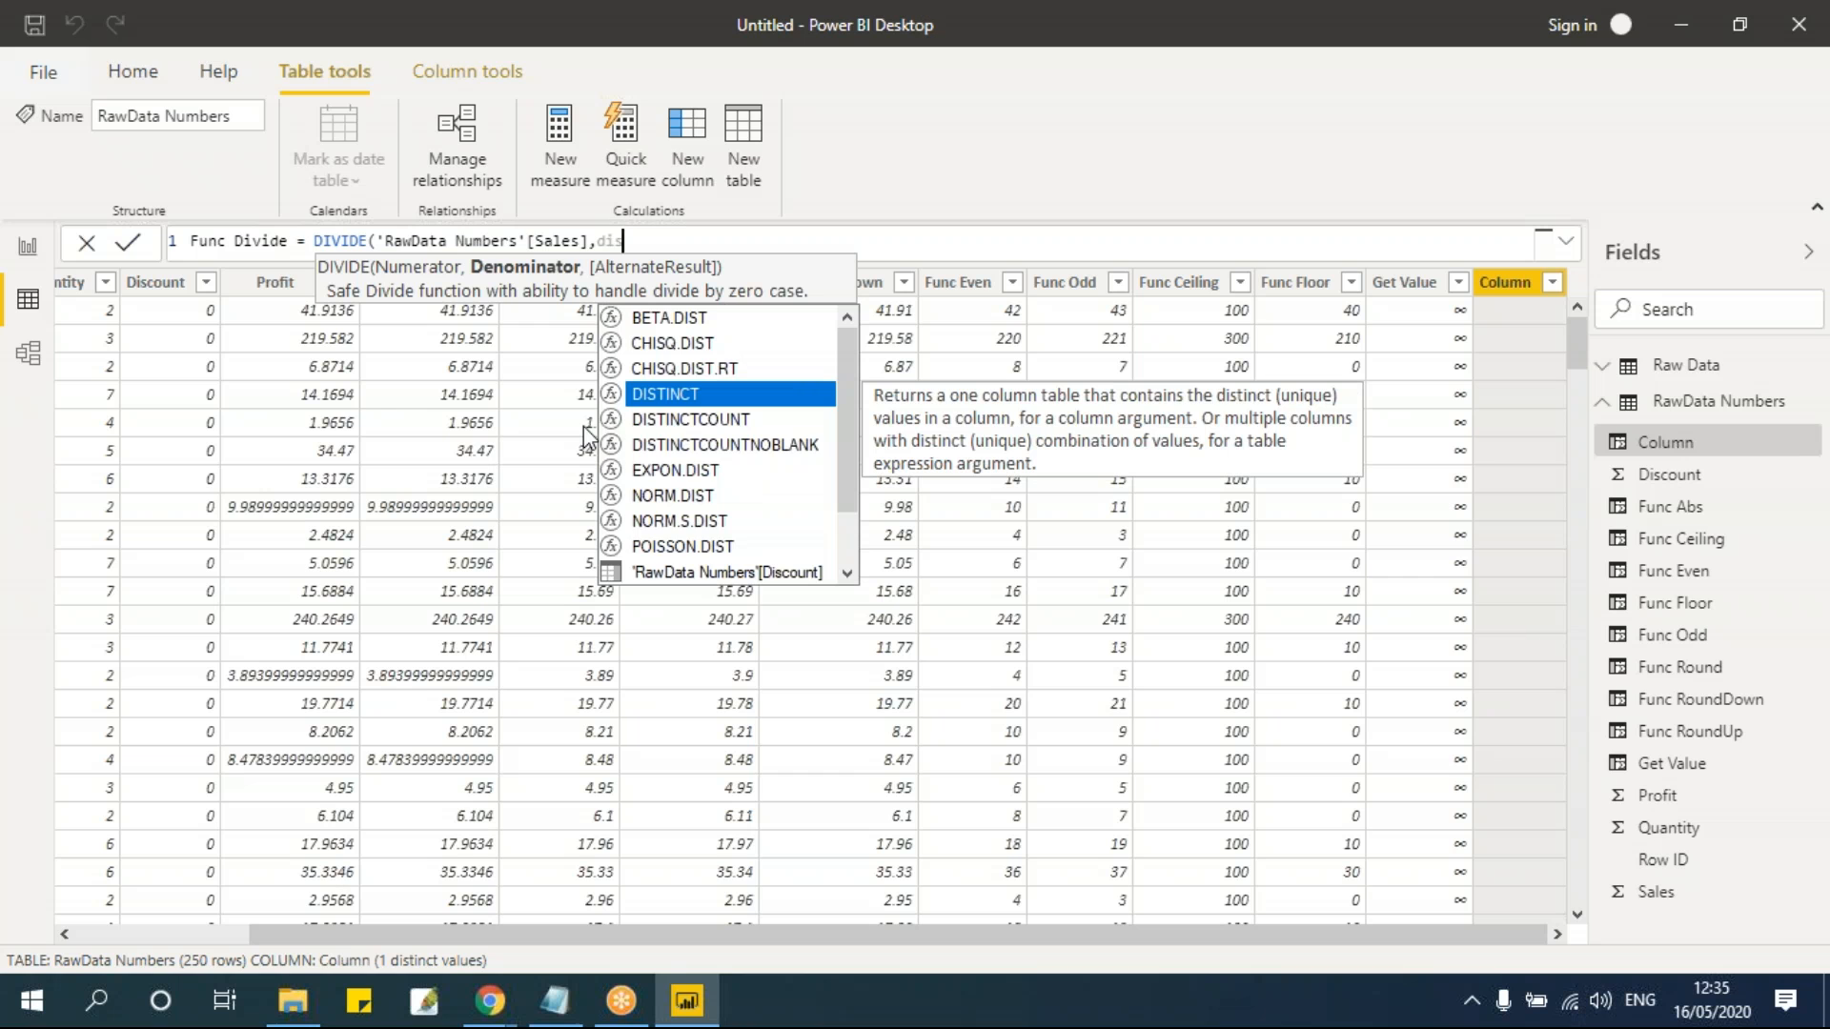
pyautogui.write('c')
pyautogui.press('Tab')
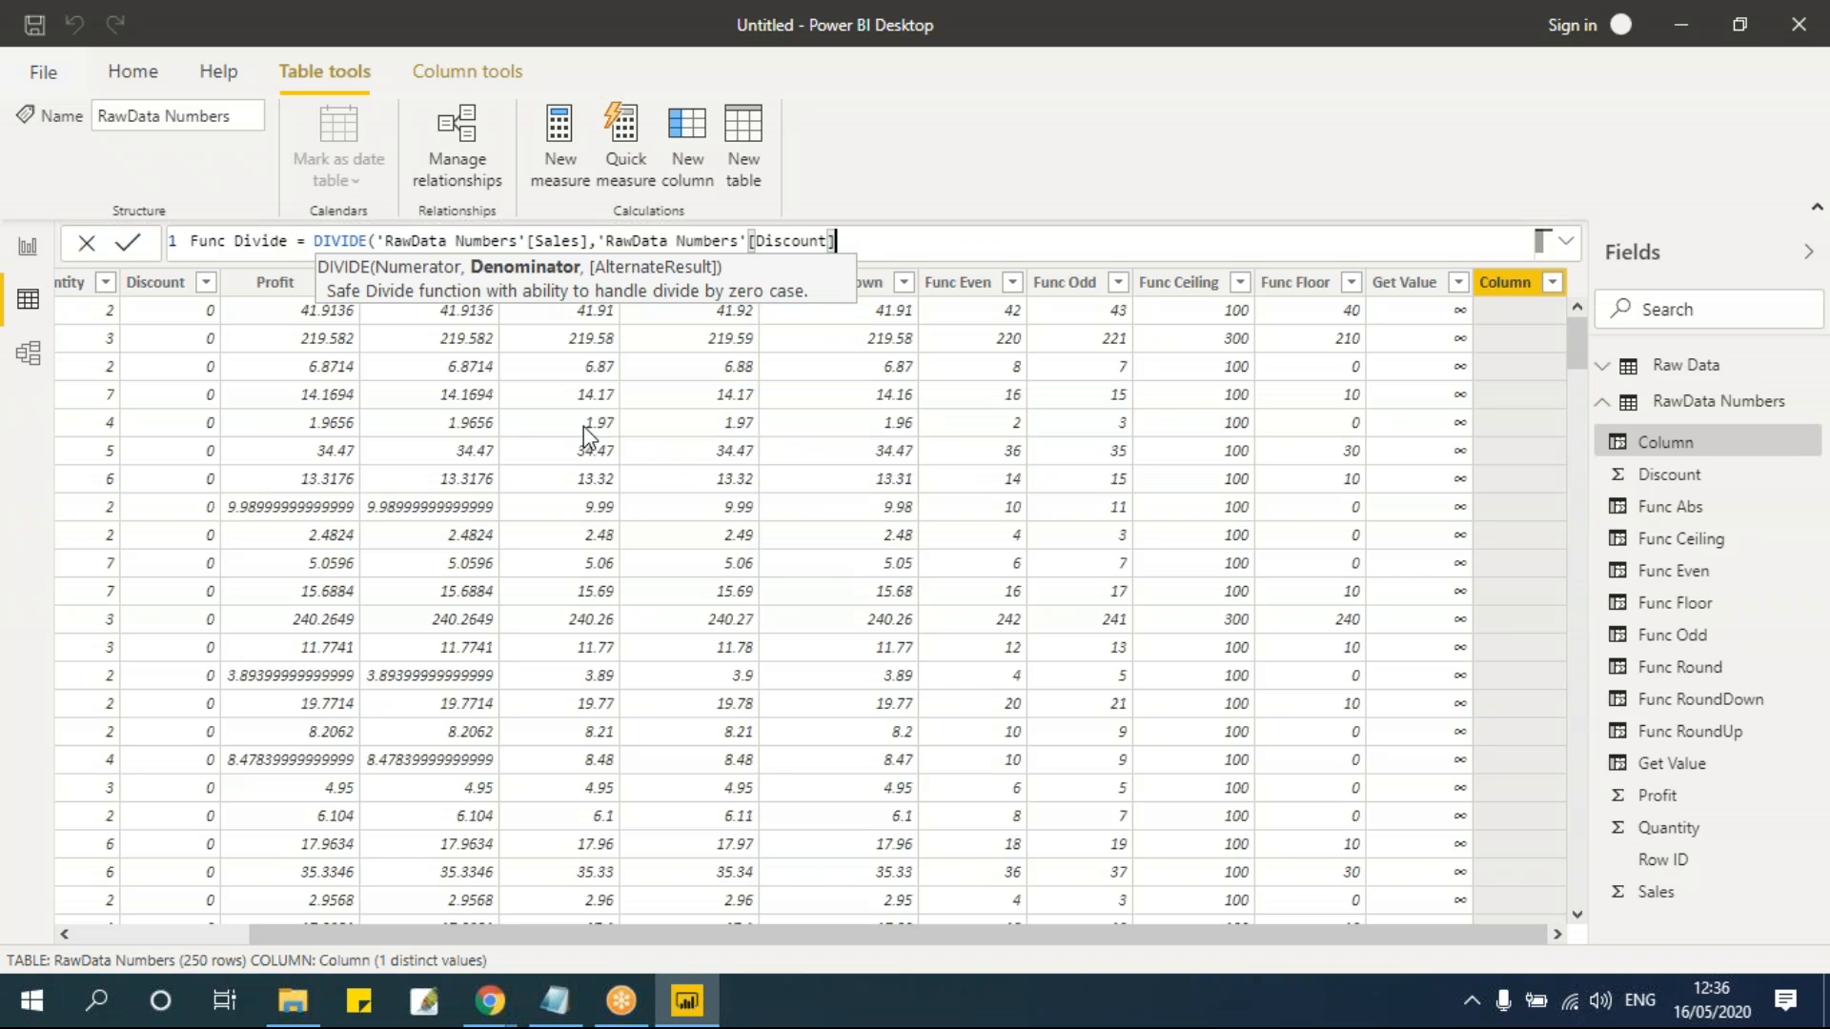
pyautogui.write(',')
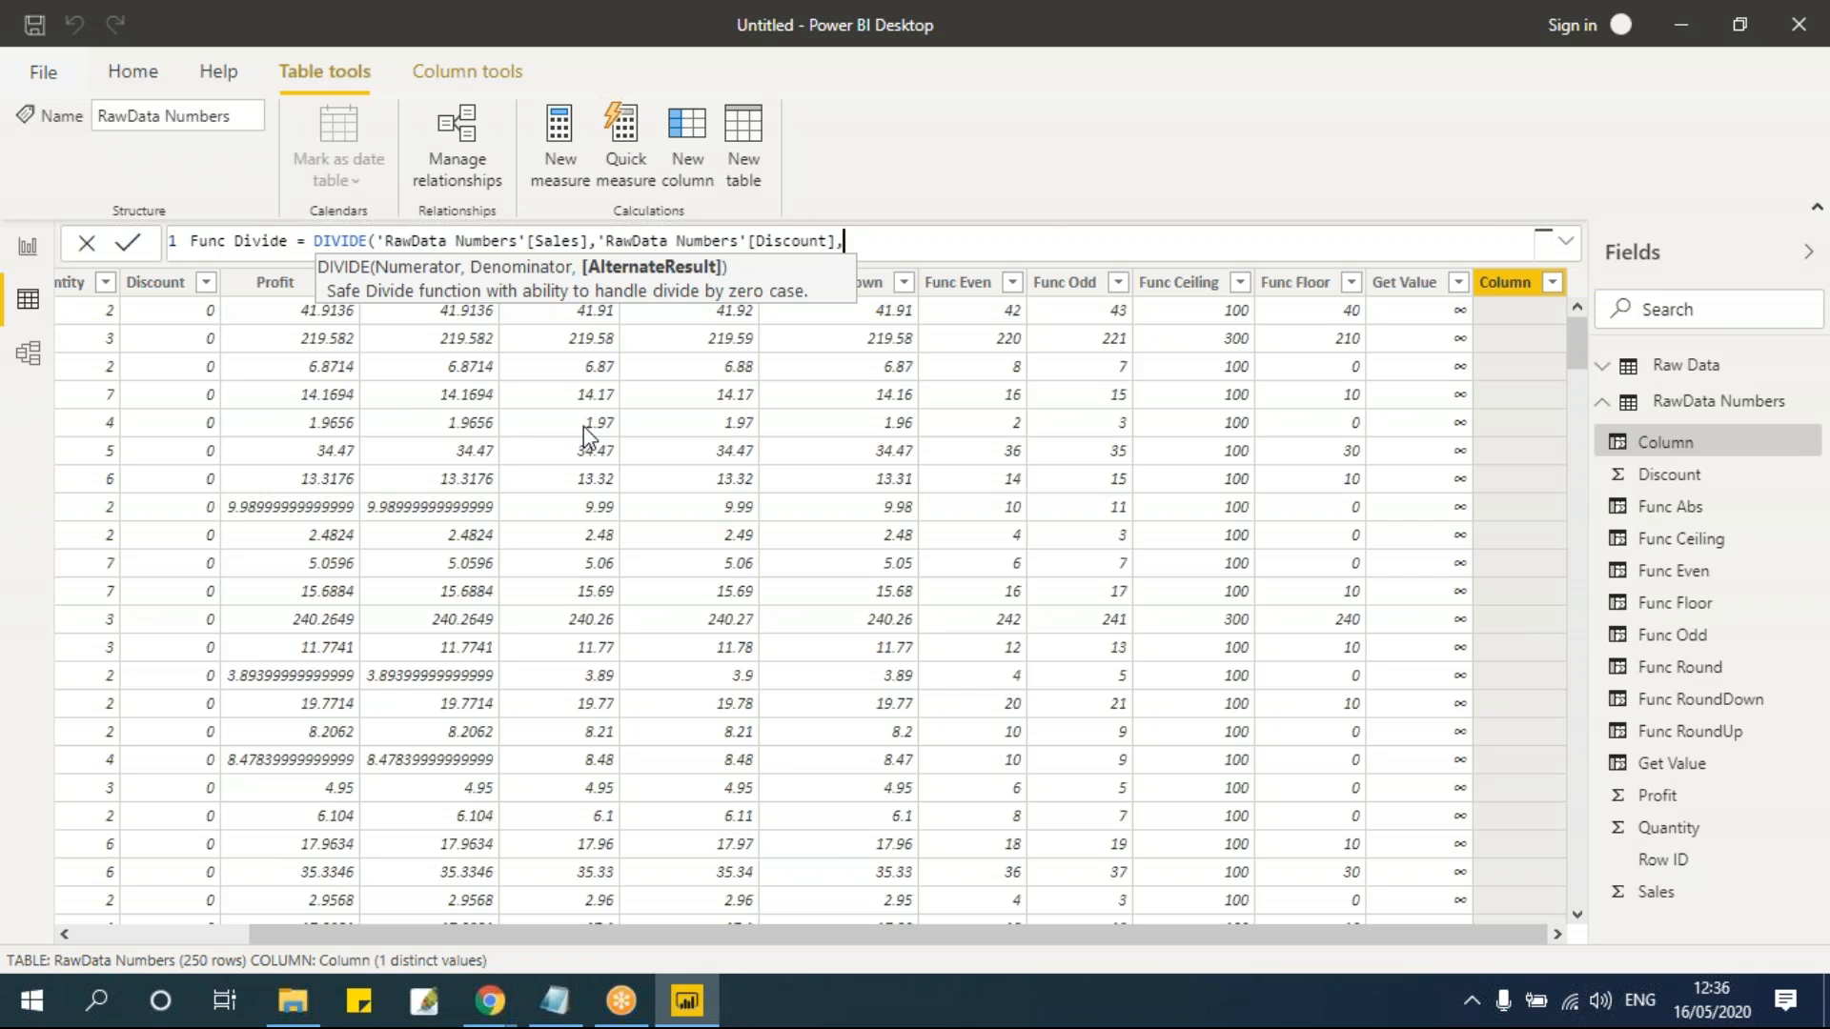
pyautogui.write('0)')
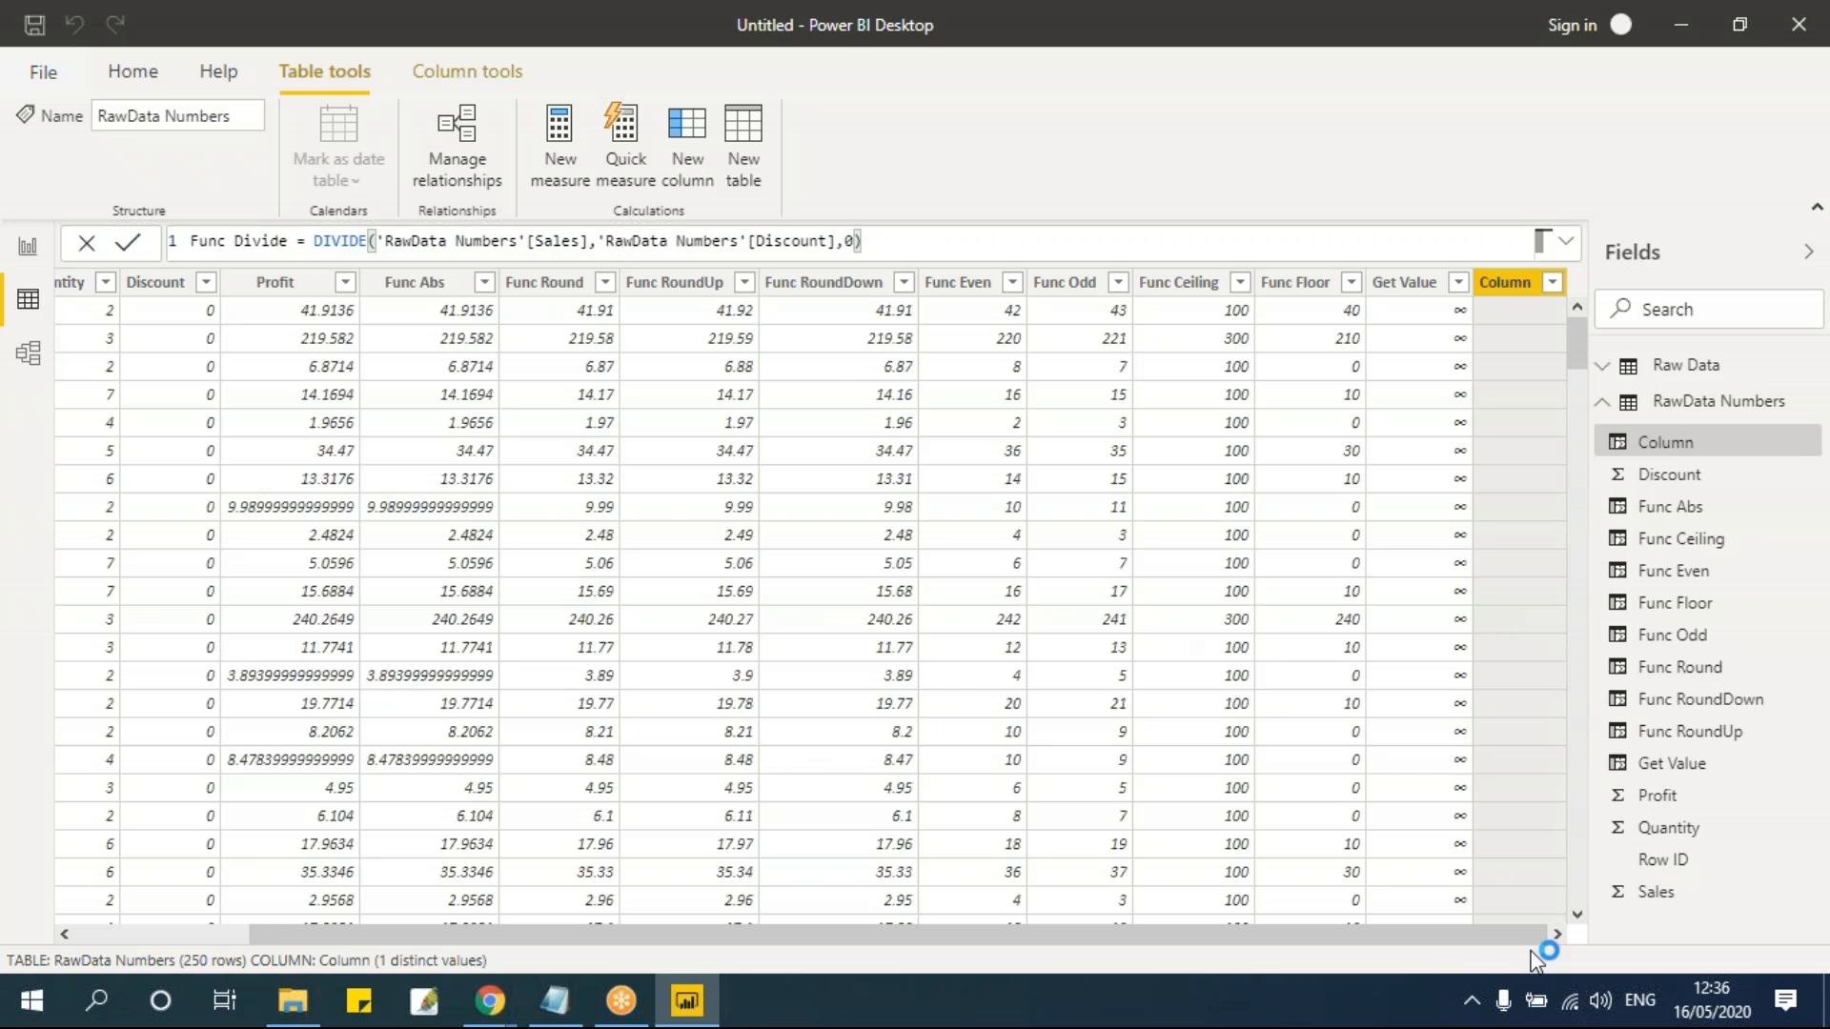
pyautogui.press('Return')
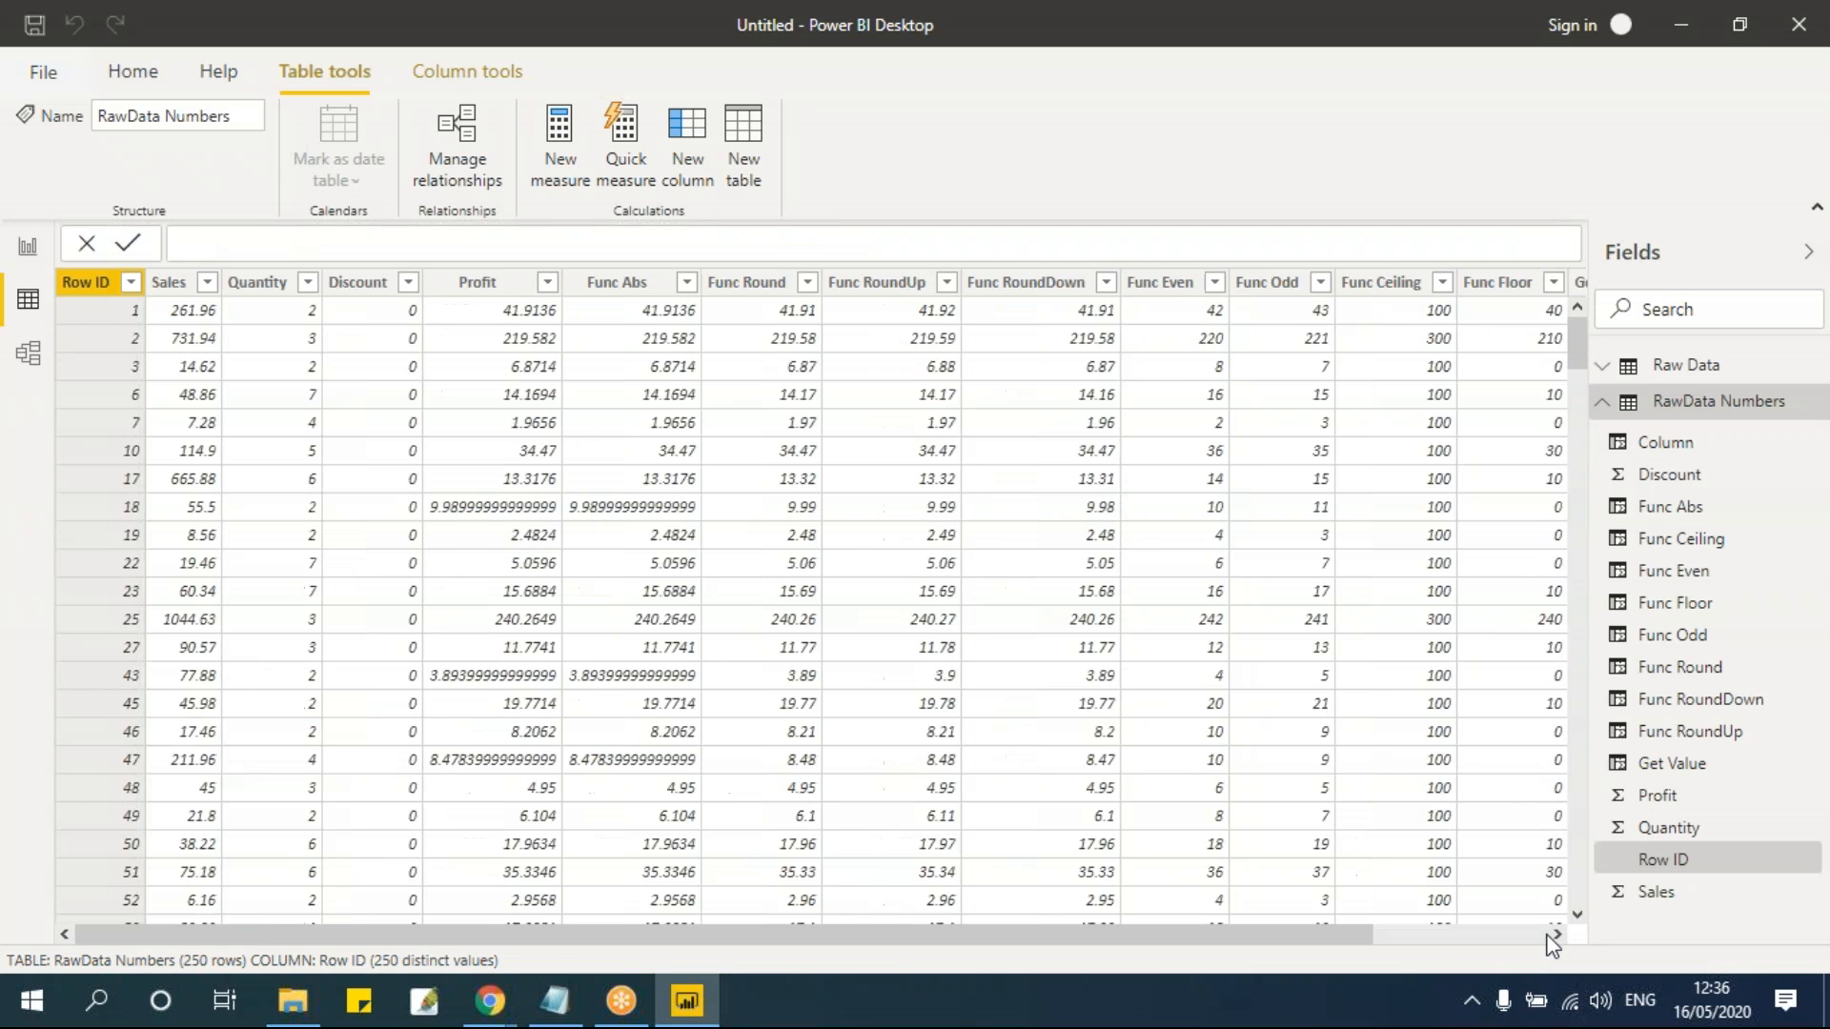
# Step: Examine the Func Divide results beside Get Value and in the column's filter list, without filtering anything
pyautogui.click(1556, 936)
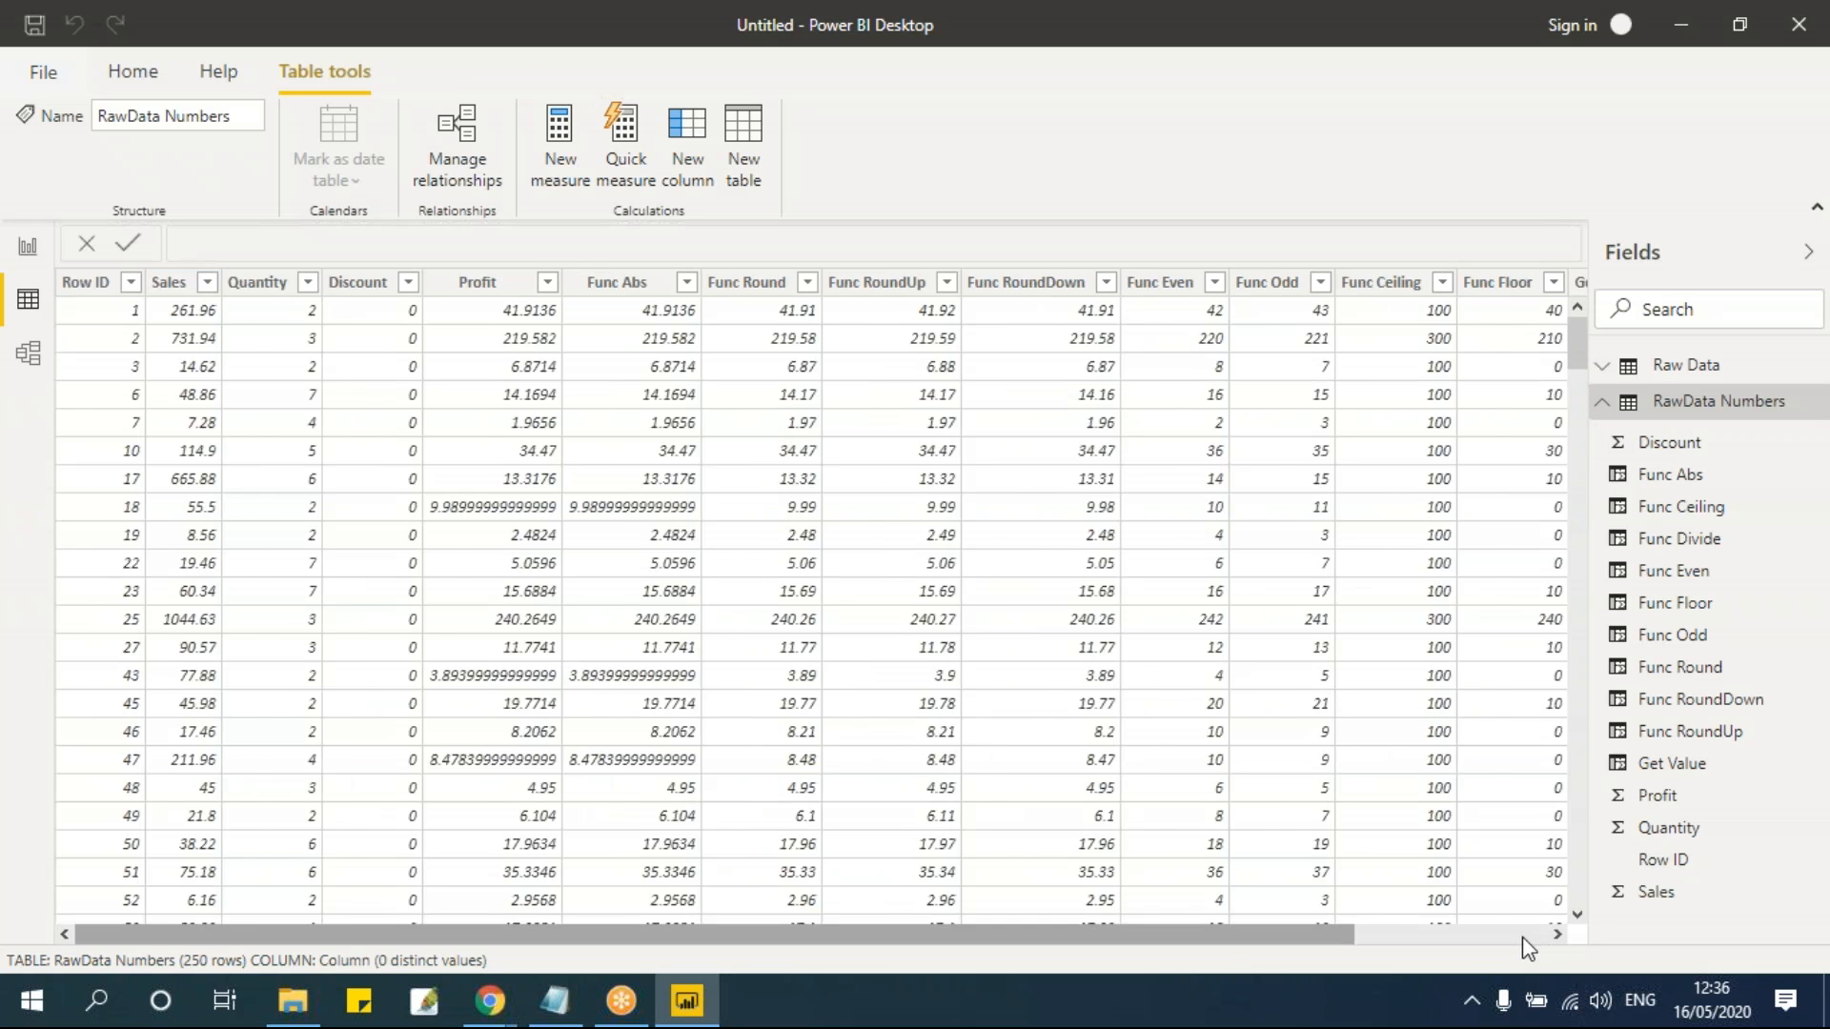
pyautogui.click(1546, 935)
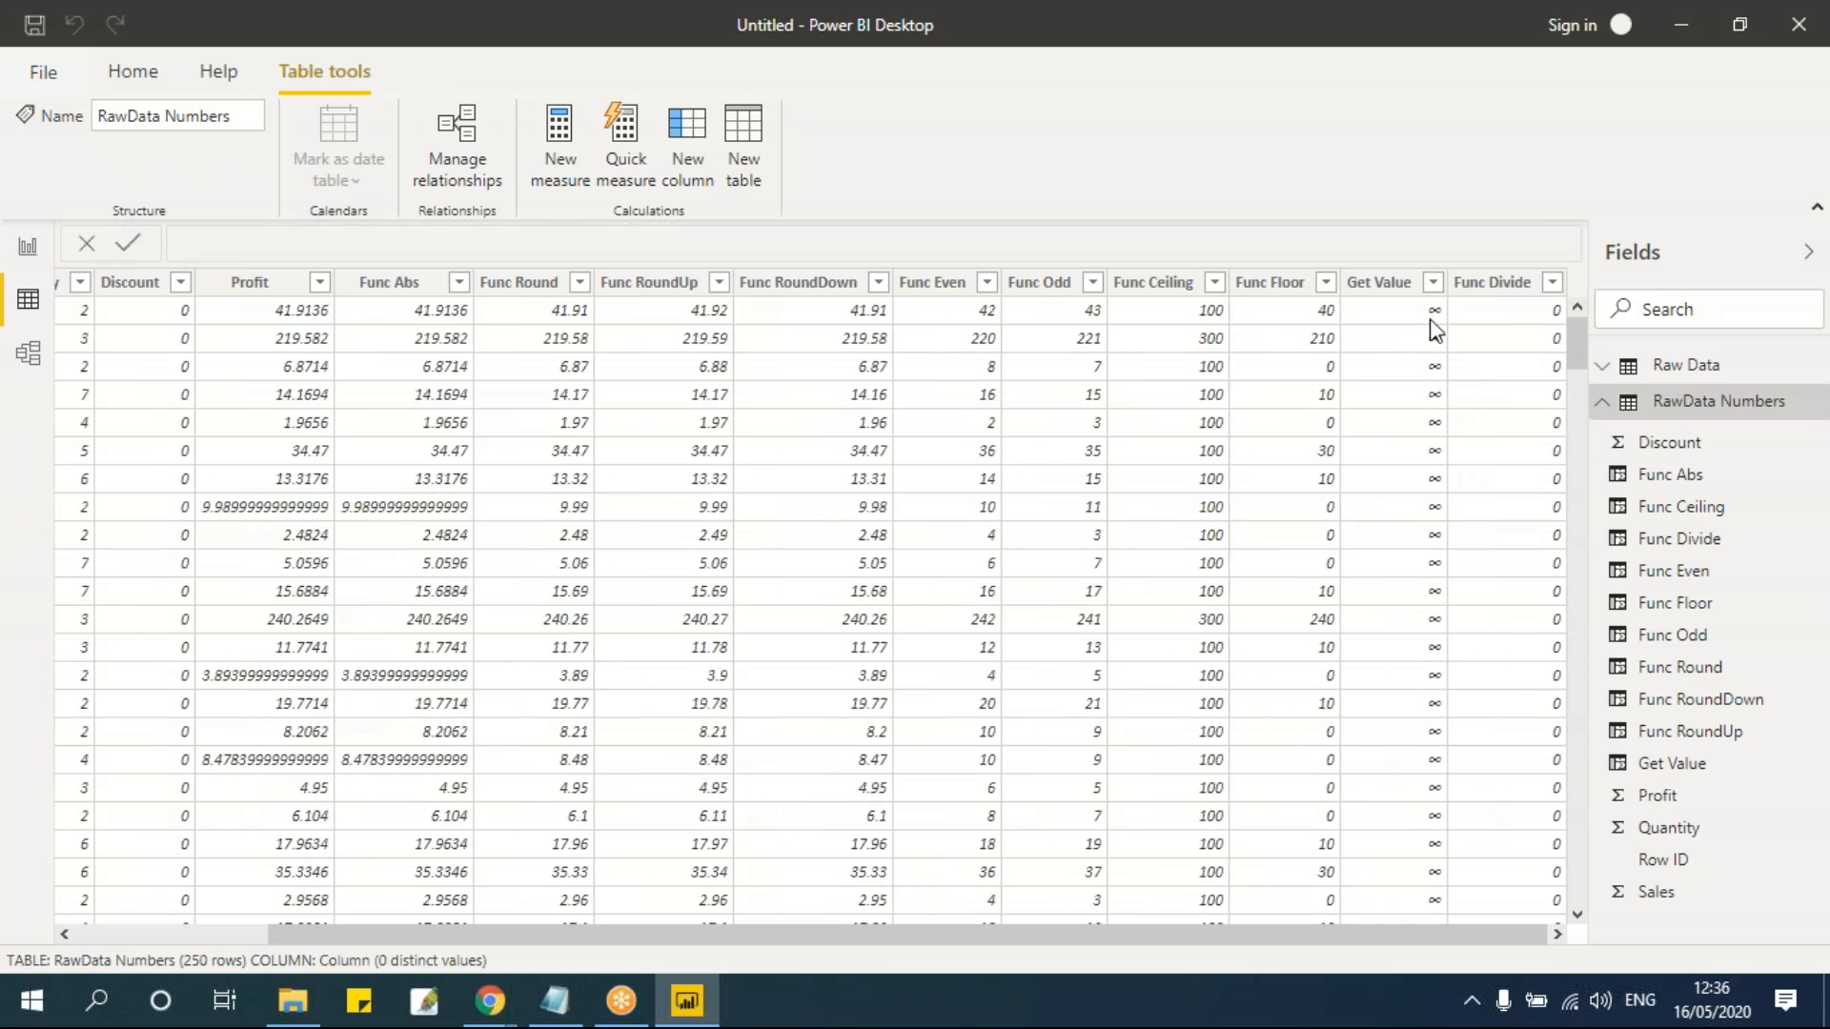
pyautogui.click(1550, 284)
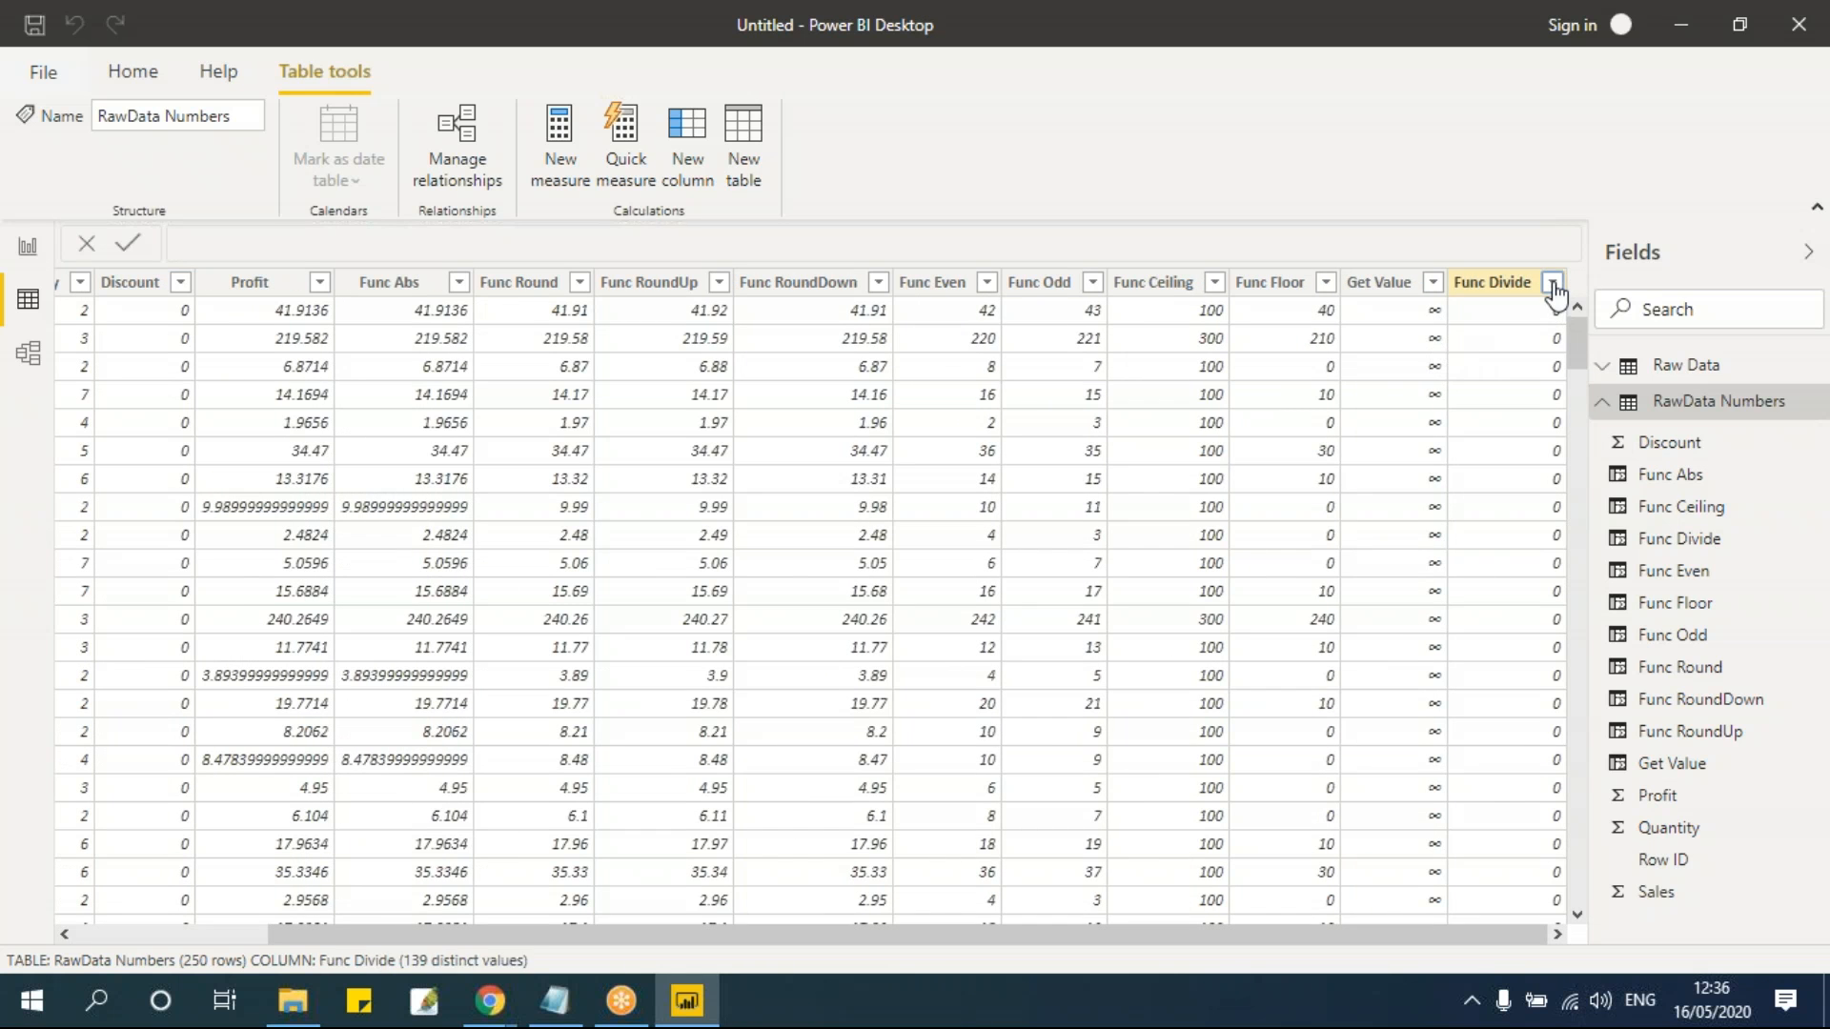
pyautogui.click(1552, 285)
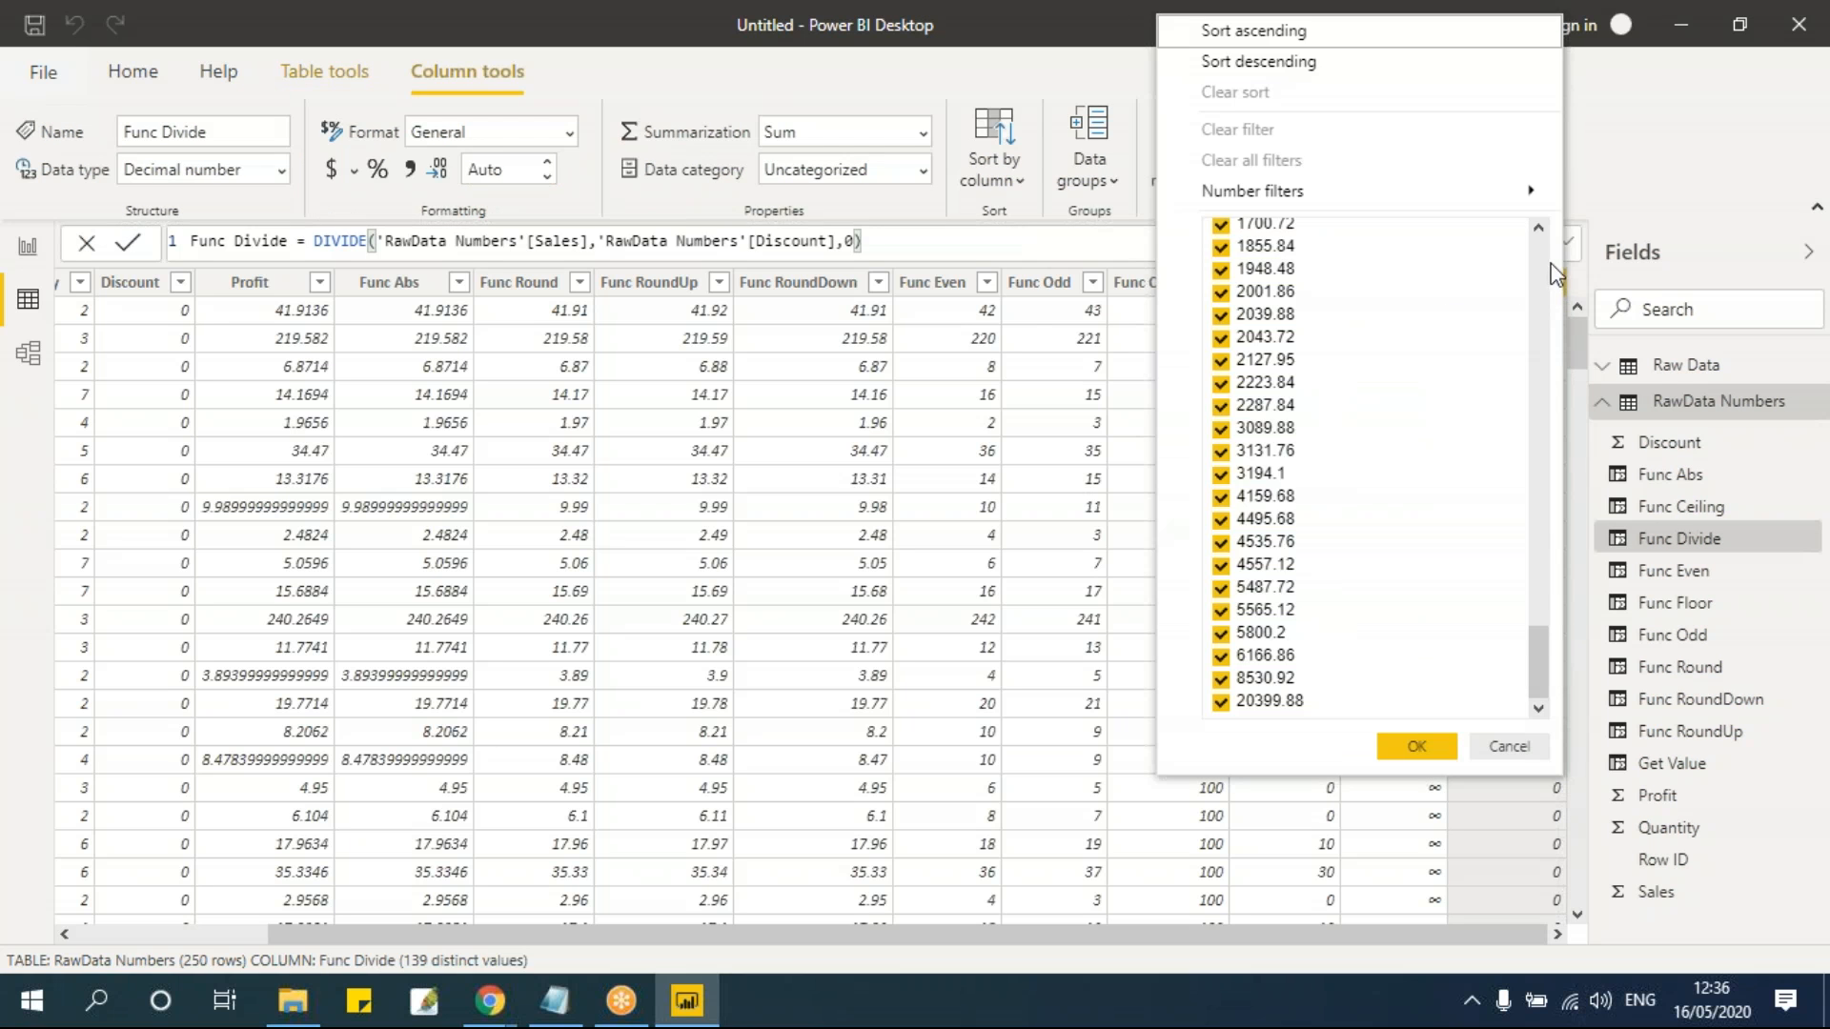
pyautogui.moveTo(1542, 637); pyautogui.dragTo(1538, 286)
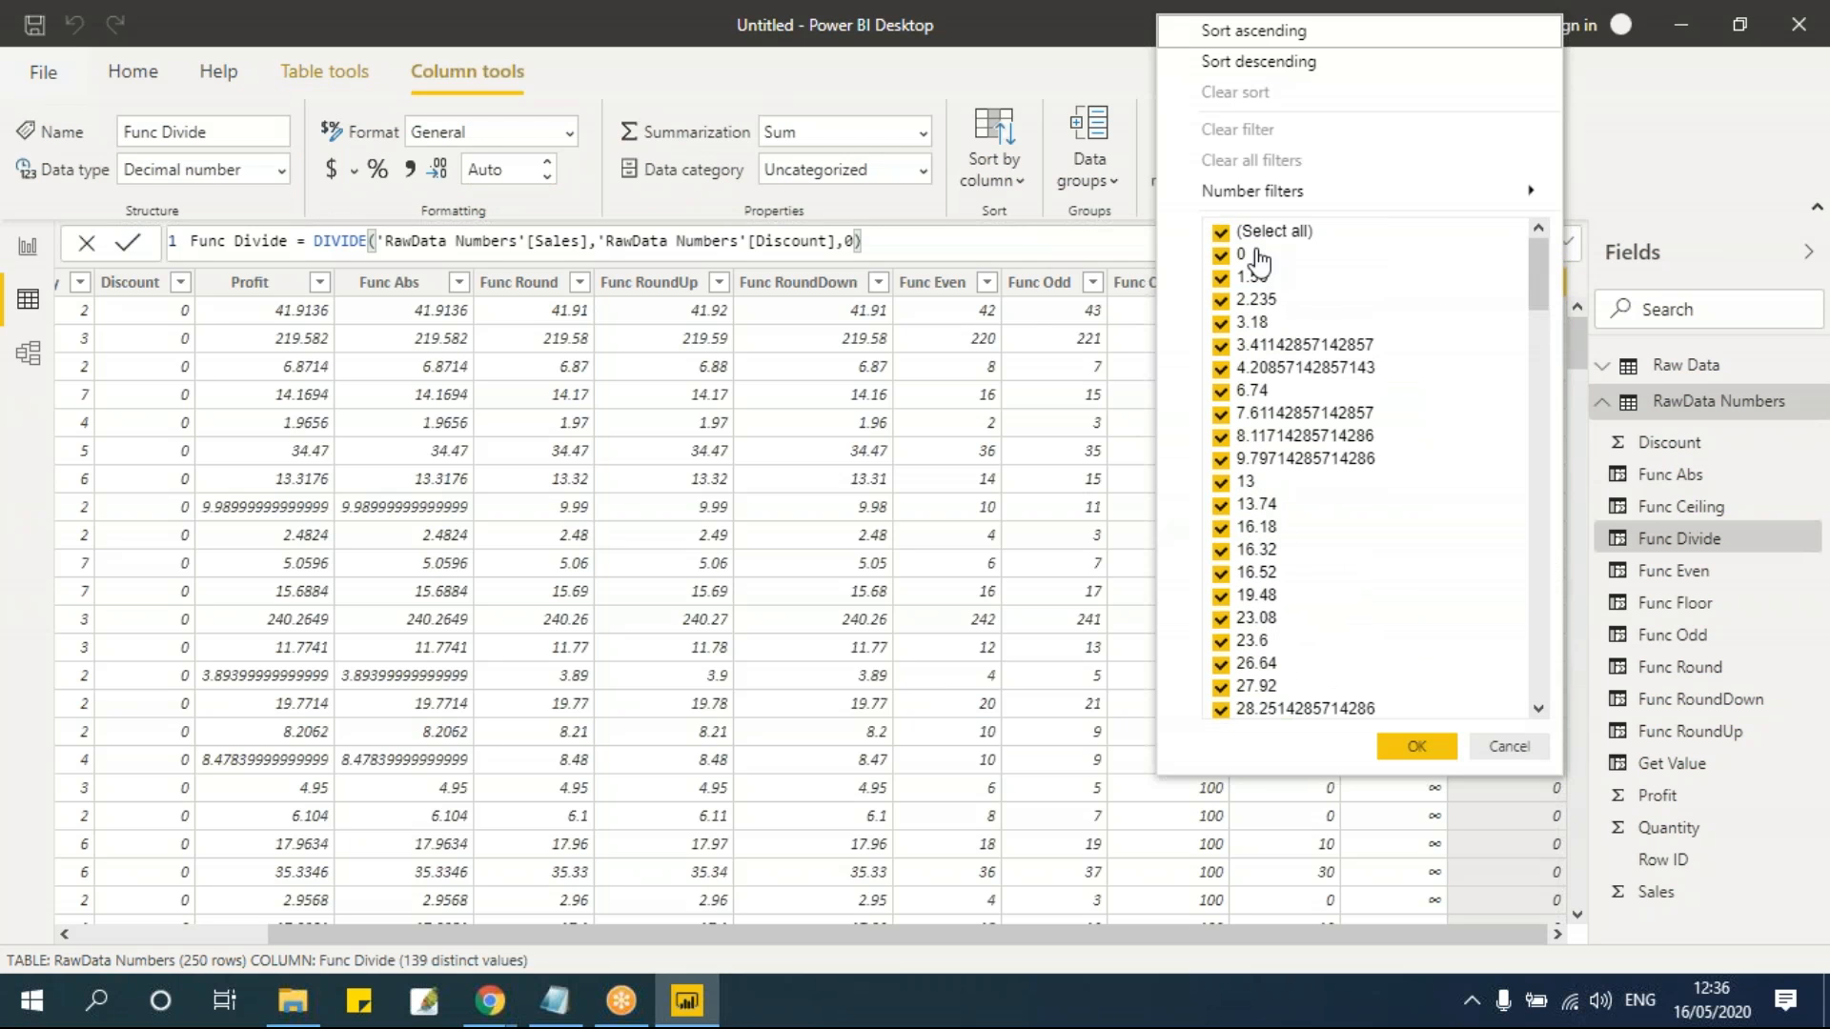
pyautogui.click(1509, 746)
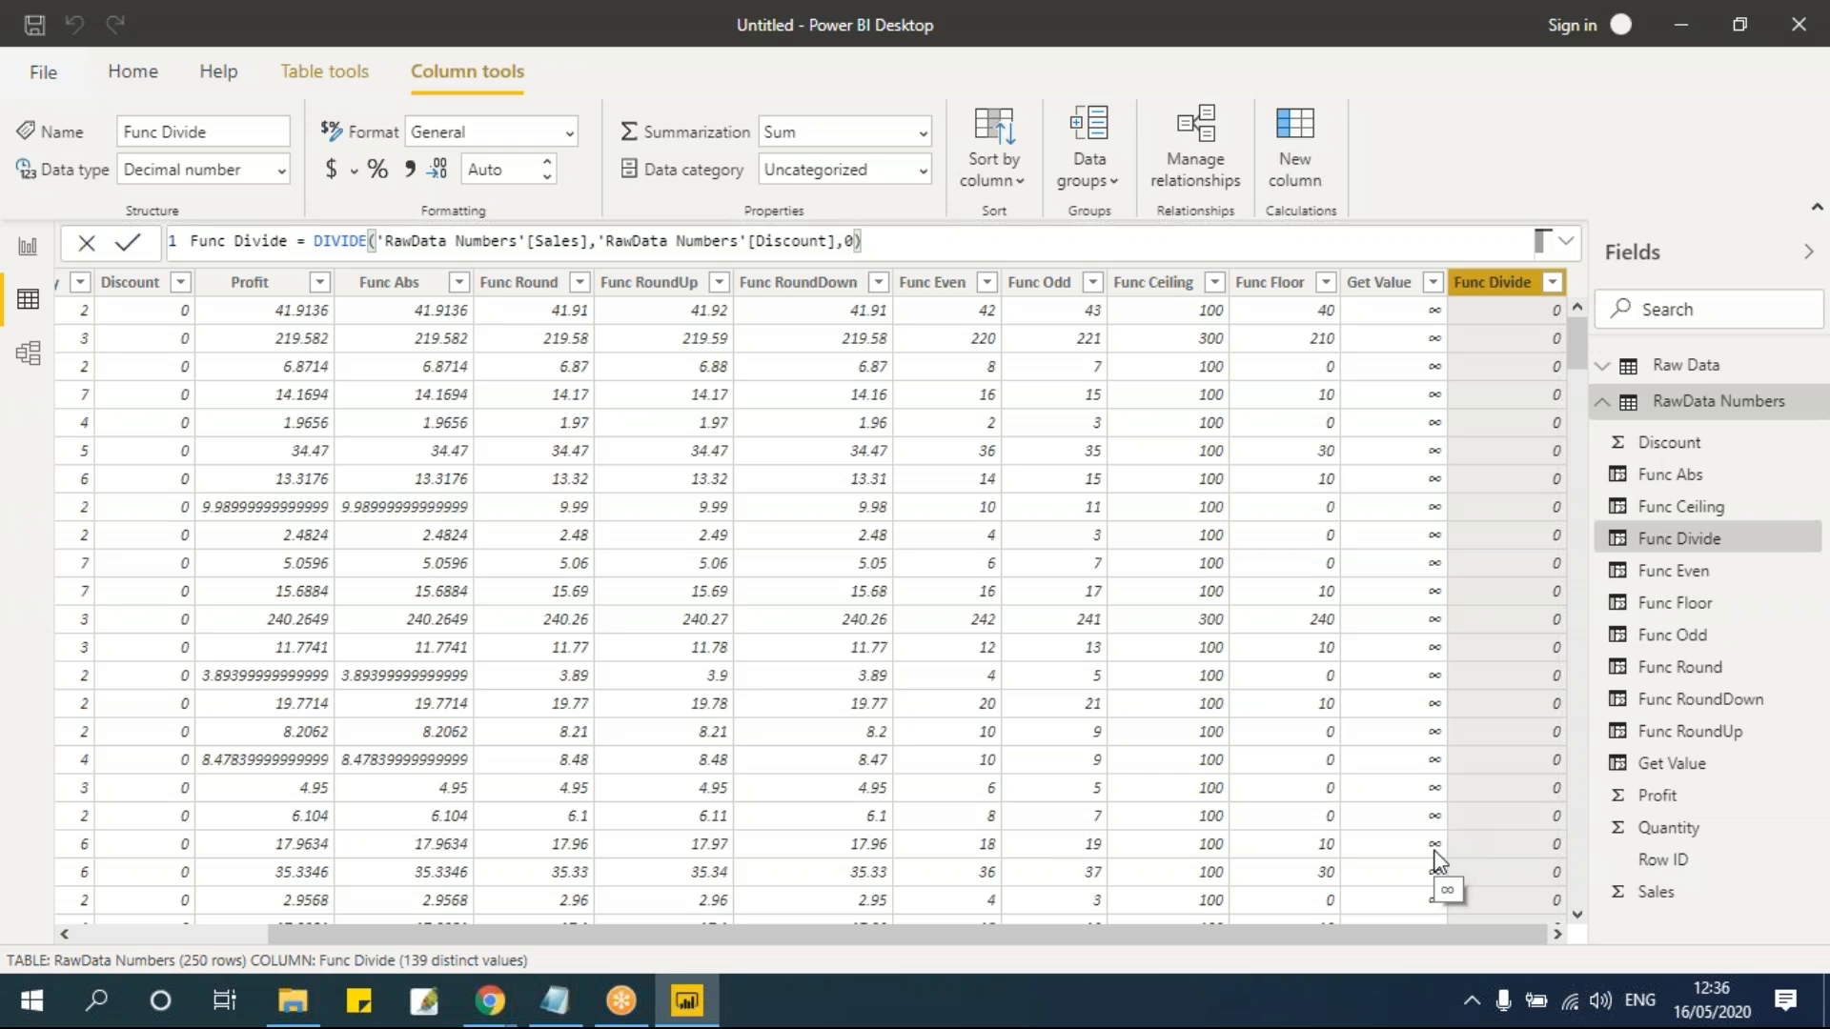
# Step: Add another calculated column to RawData Numbers and name it Func Quotient
pyautogui.click(353, 76)
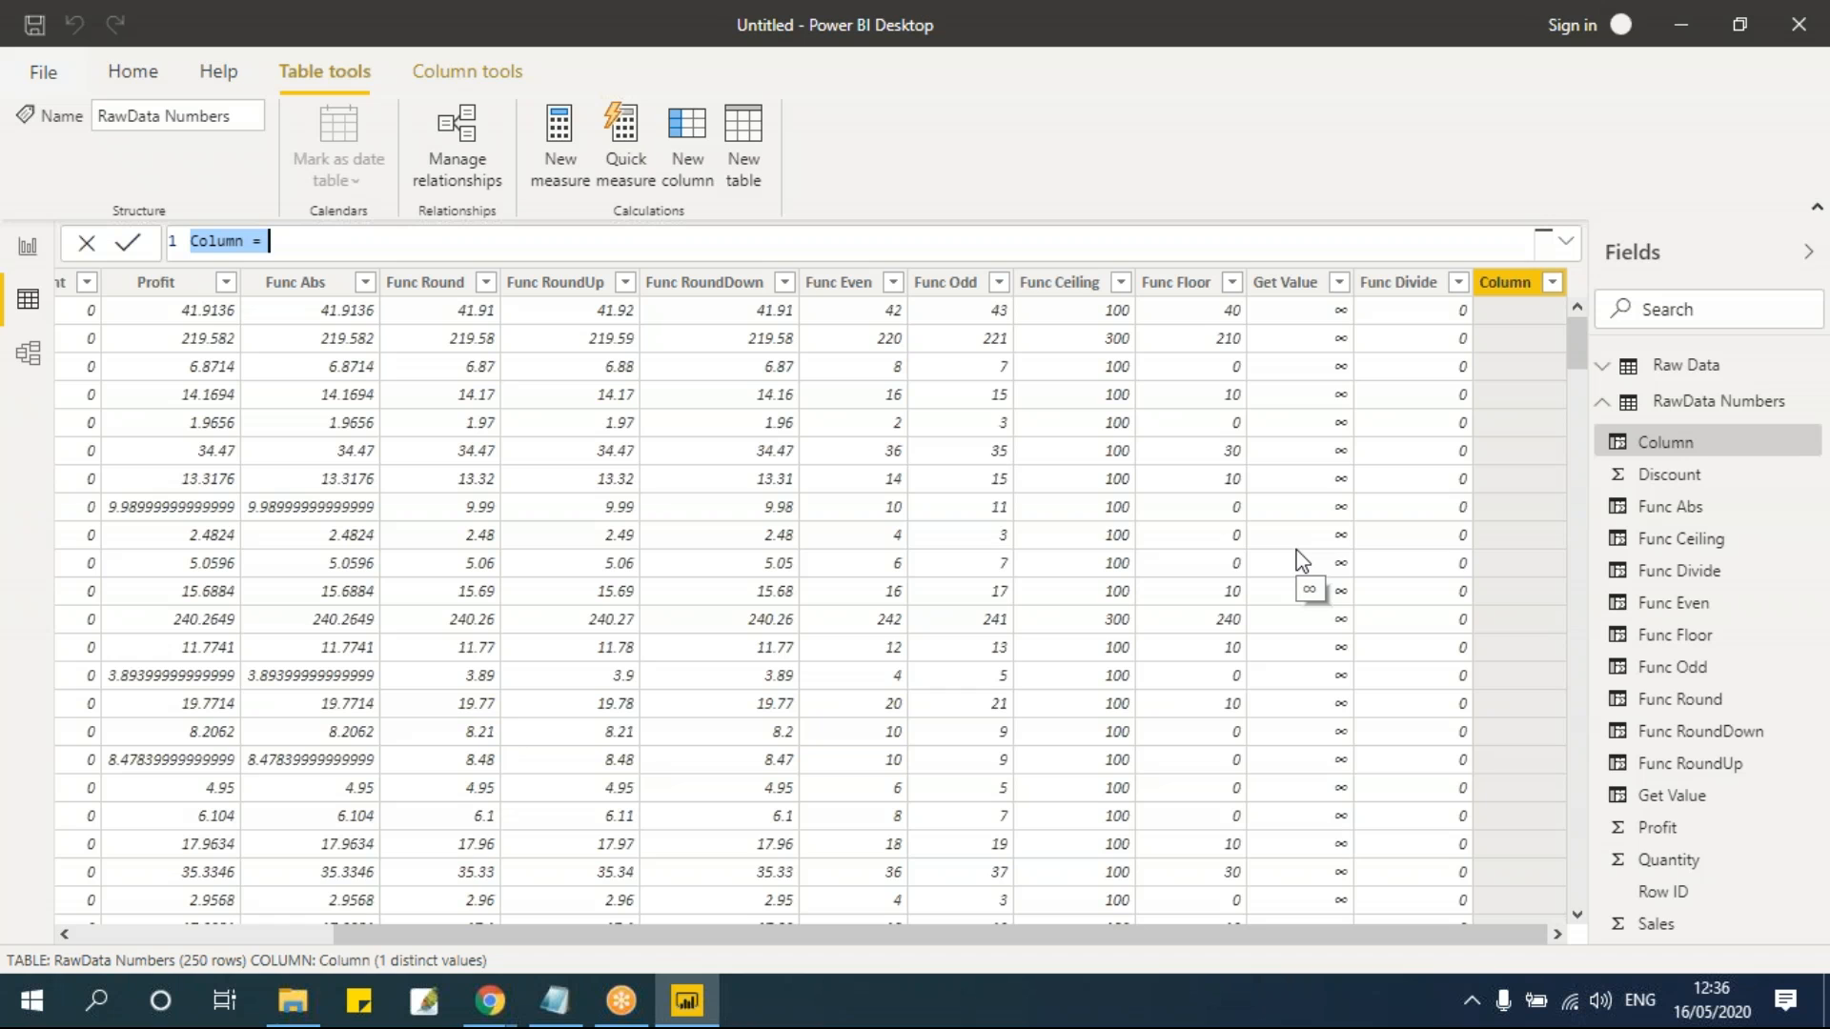
pyautogui.click(312, 243)
pyautogui.doubleClick(245, 244)
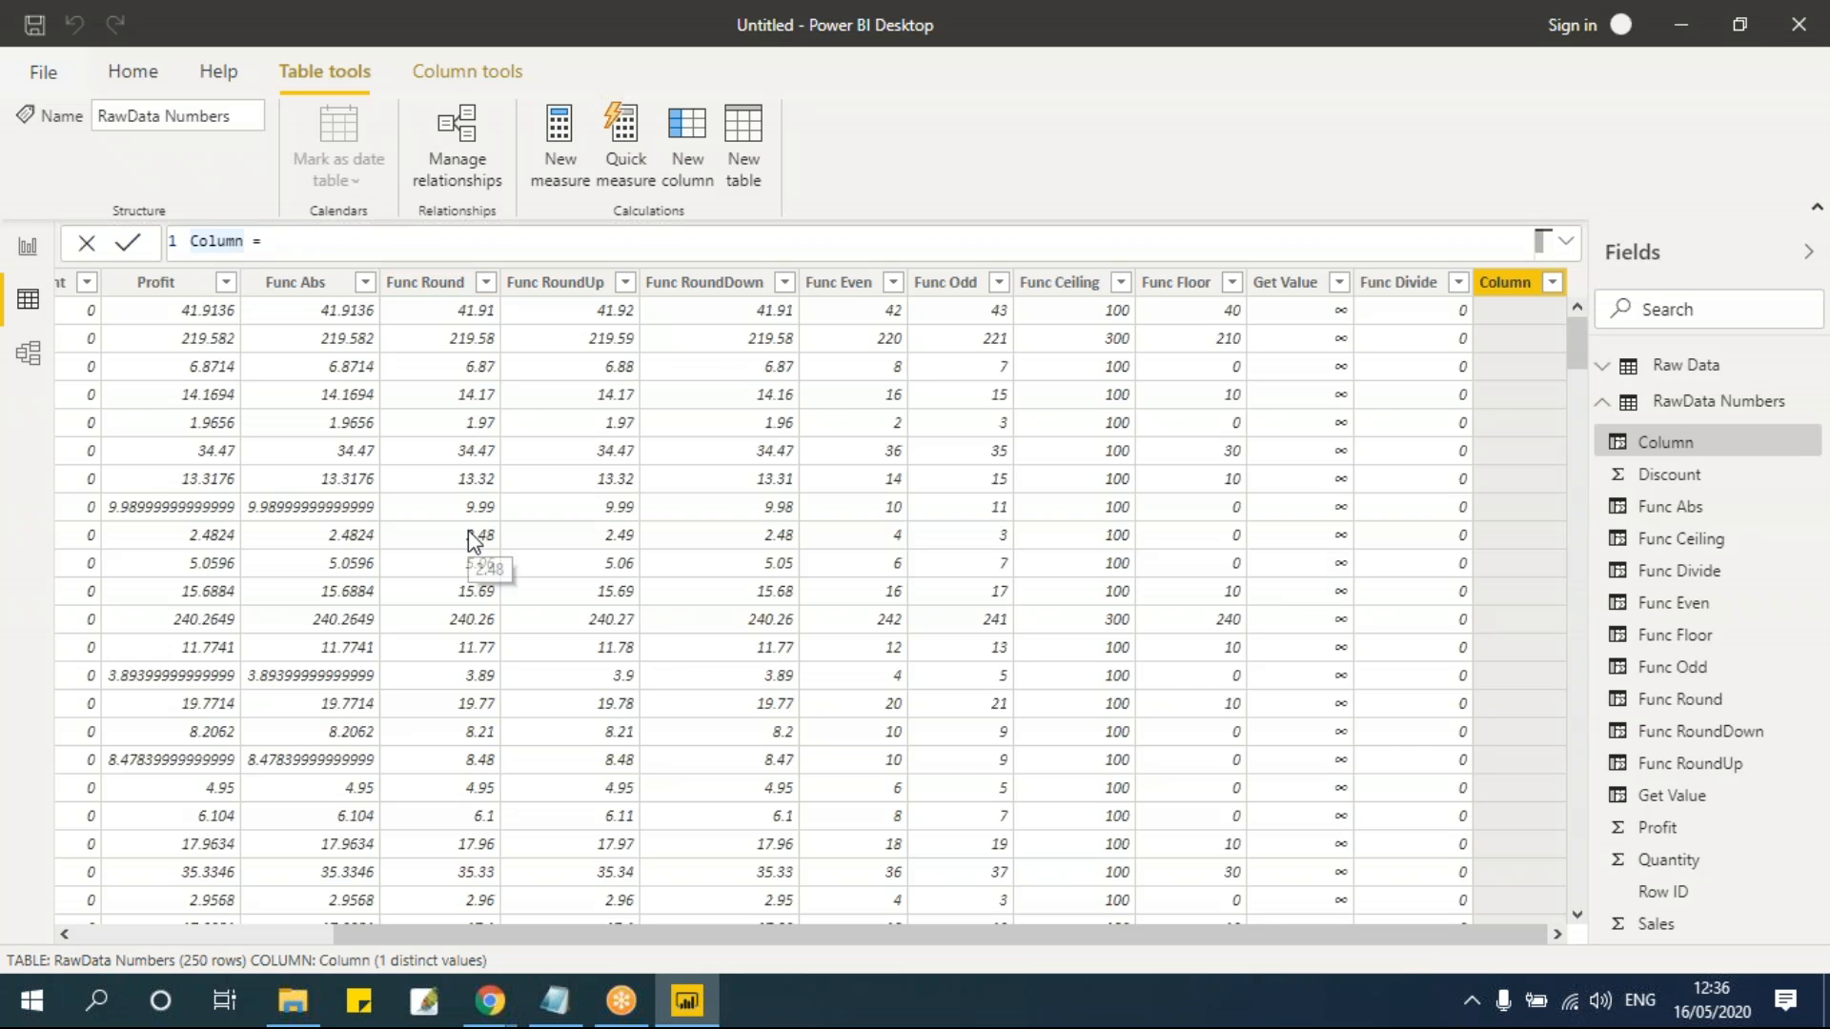
pyautogui.press('BackSpace')
pyautogui.write('Func')
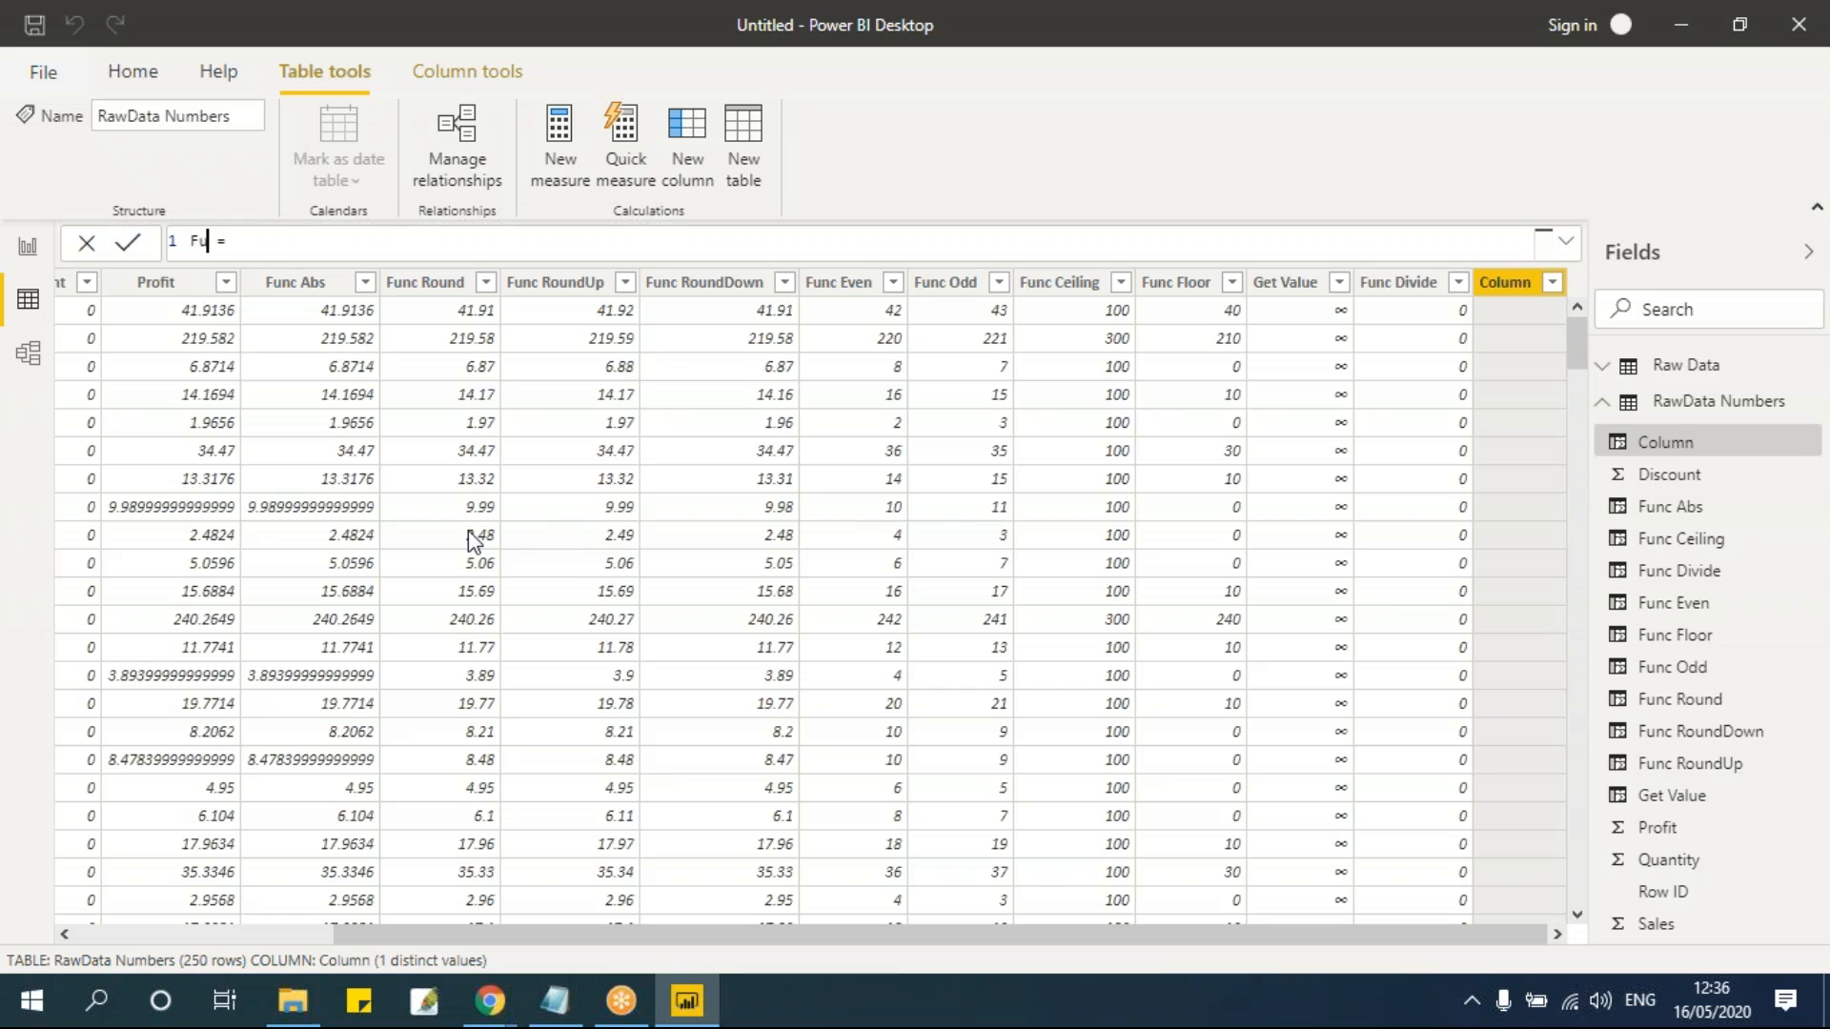
pyautogui.write(' QUoti')
pyautogui.press('BackSpace')
pyautogui.press('BackSpace')
pyautogui.press('BackSpace')
pyautogui.press('BackSpace')
pyautogui.write('uotient')
# Step: Define Func Quotient as QUOTIENT('RawData Numbers'[Sales],'RawData Numbers'[Discount]) and commit the formula
pyautogui.click(415, 243)
pyautogui.write('qu')
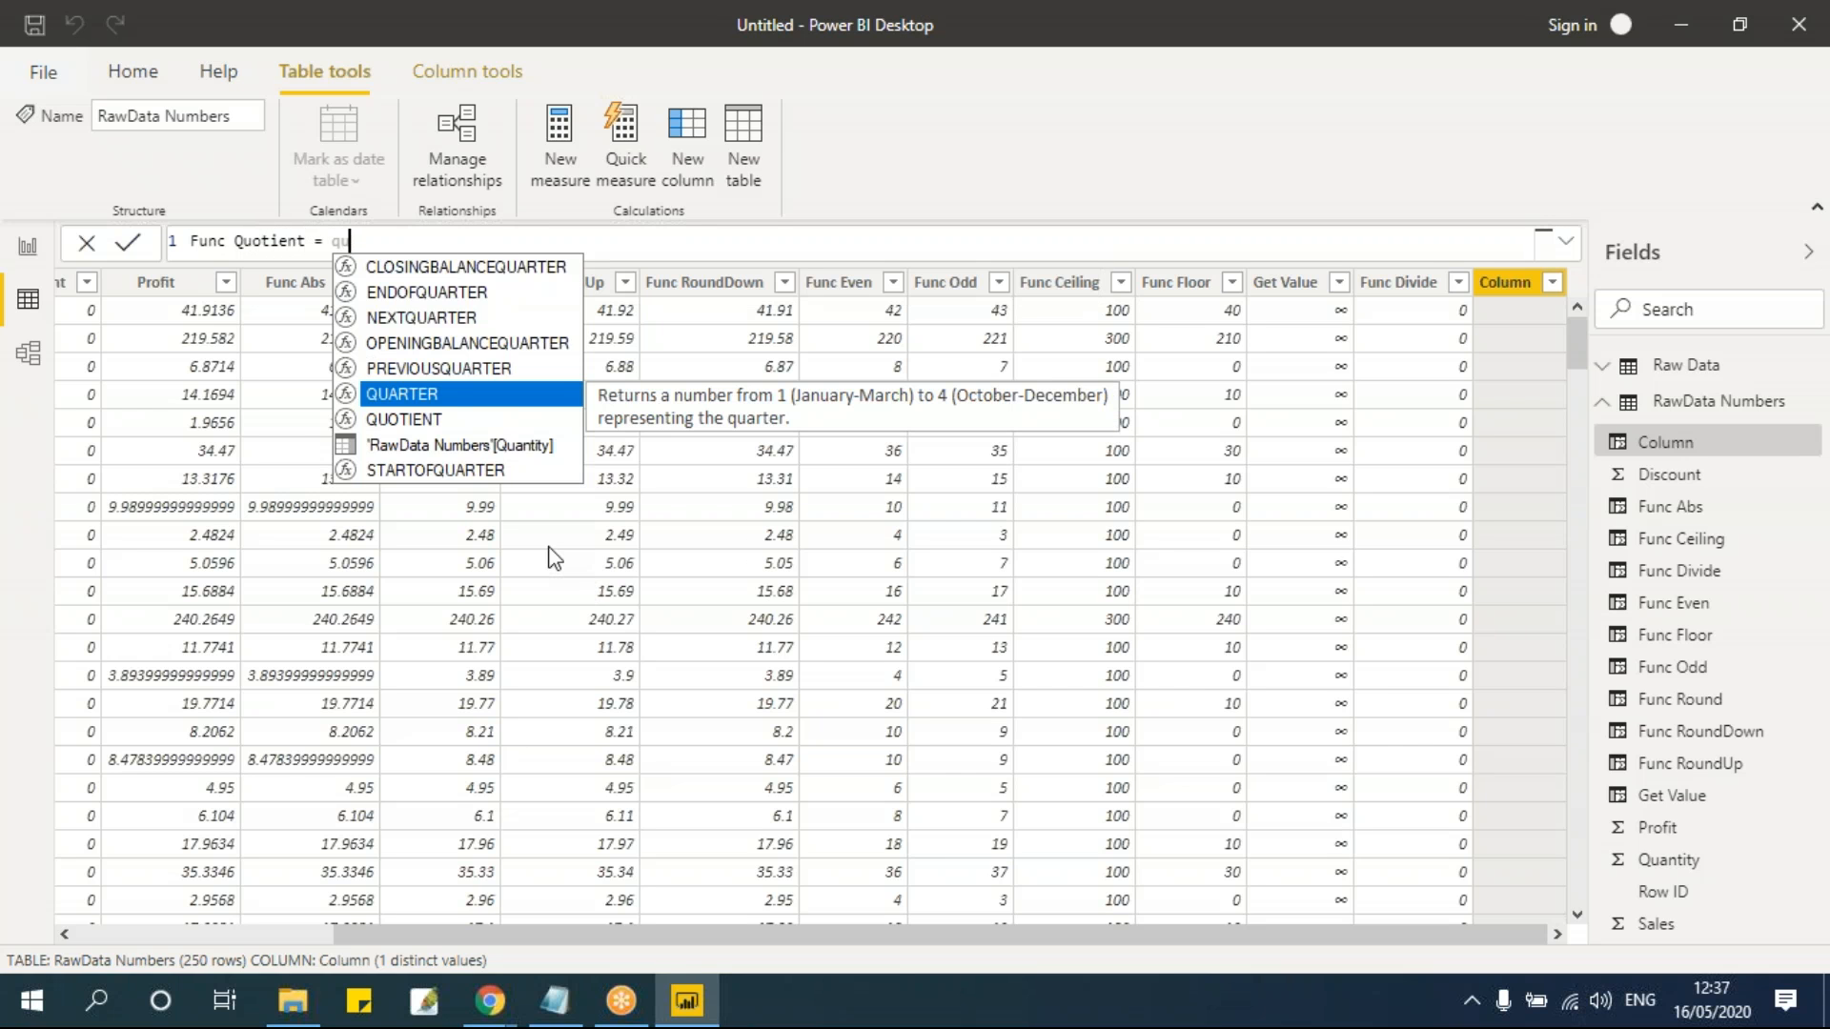
pyautogui.write('o')
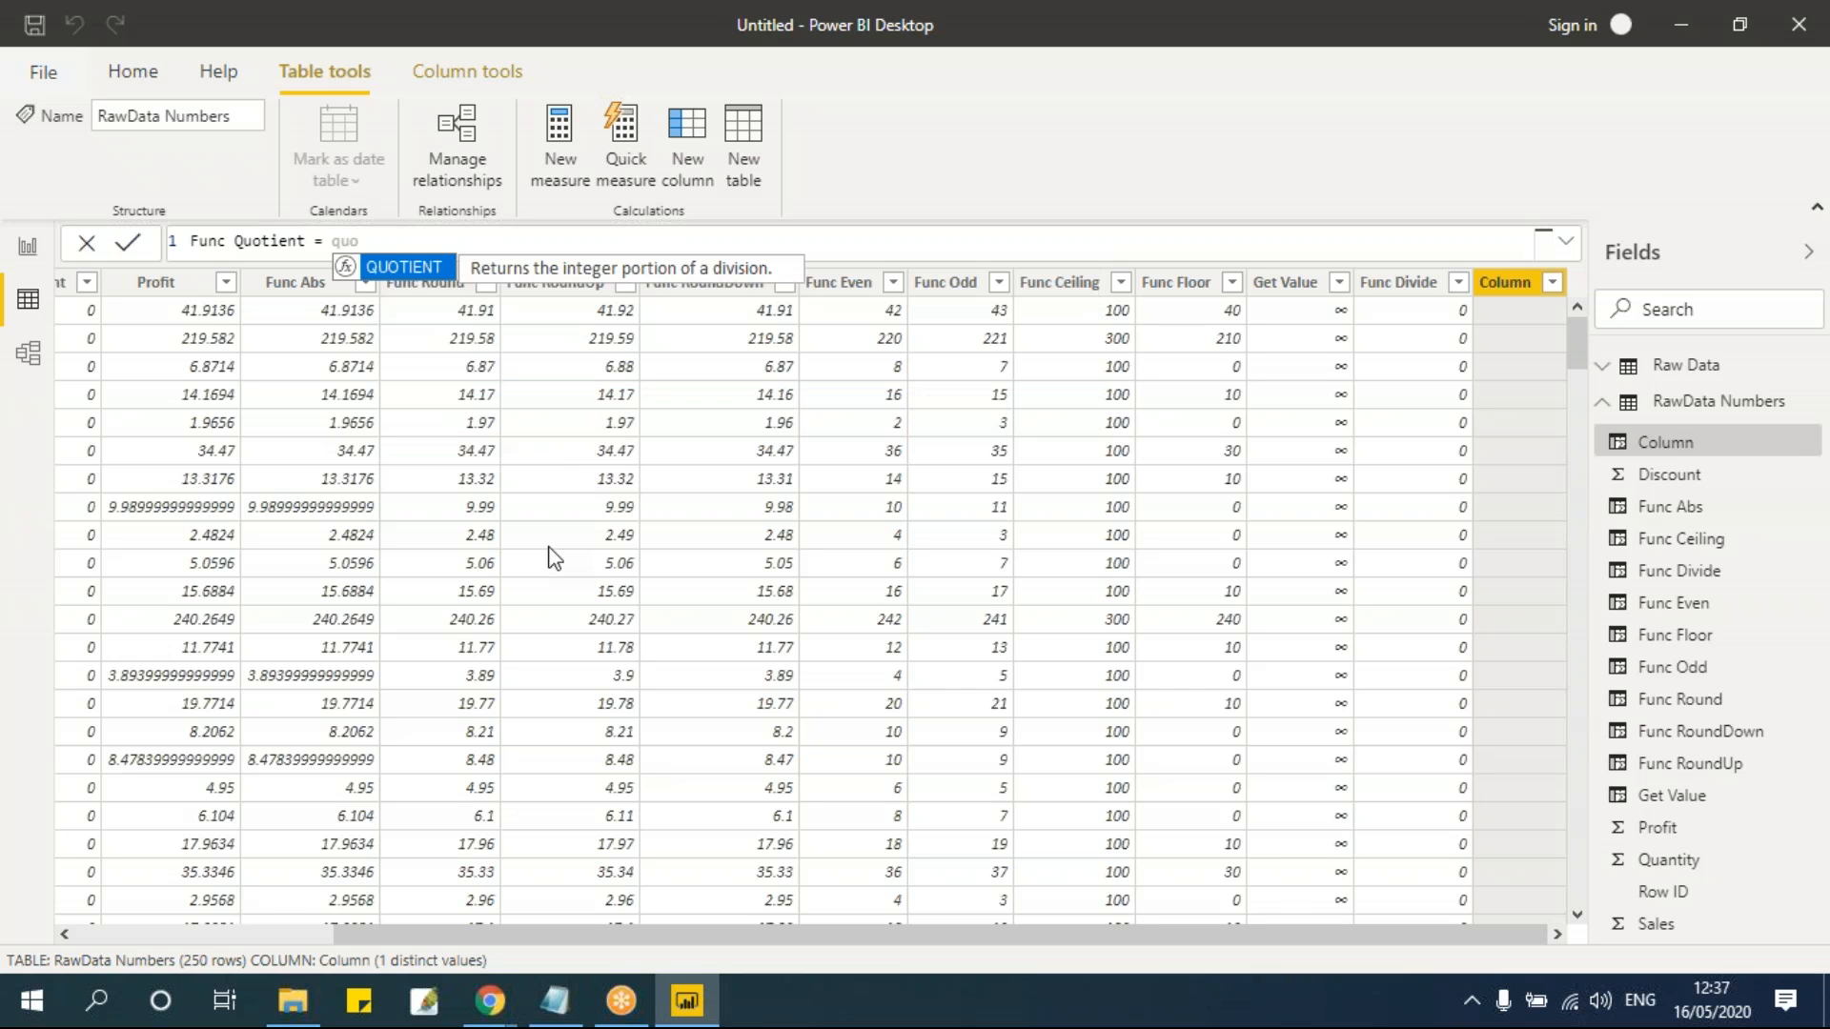
pyautogui.press('Tab')
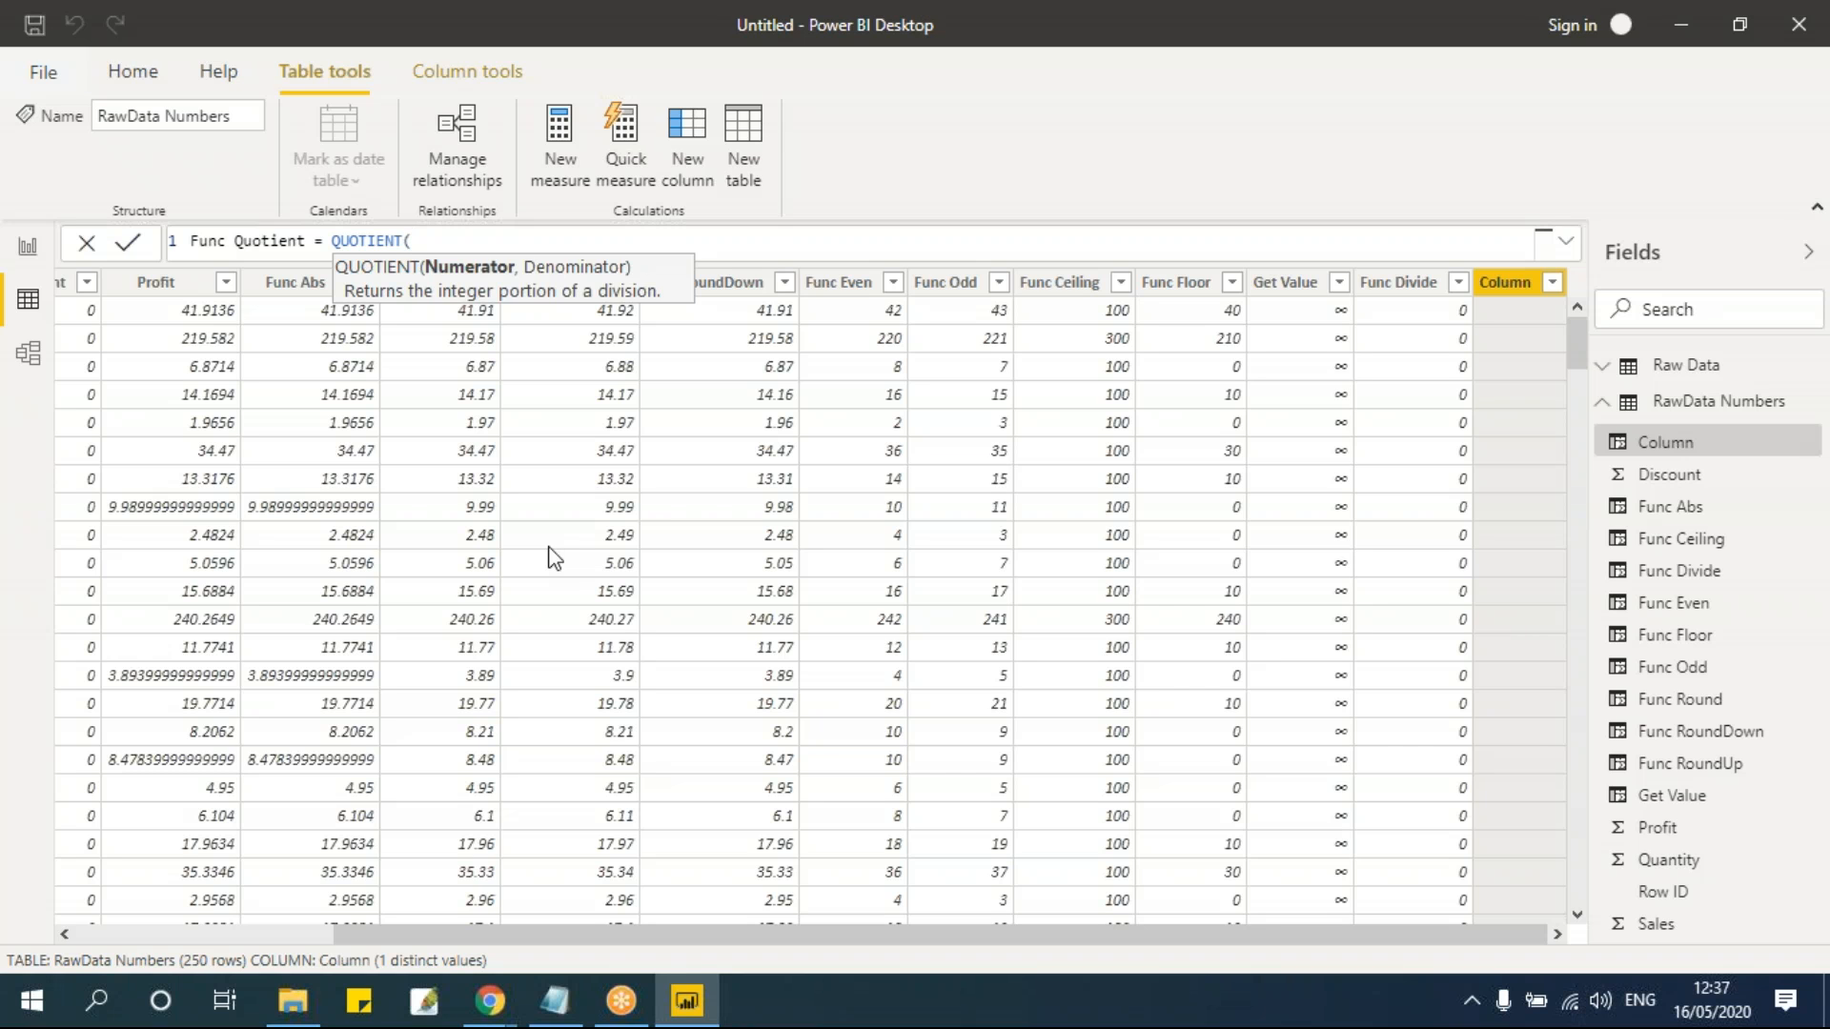
pyautogui.write('sal')
pyautogui.press('Tab')
pyautogui.write(',dic')
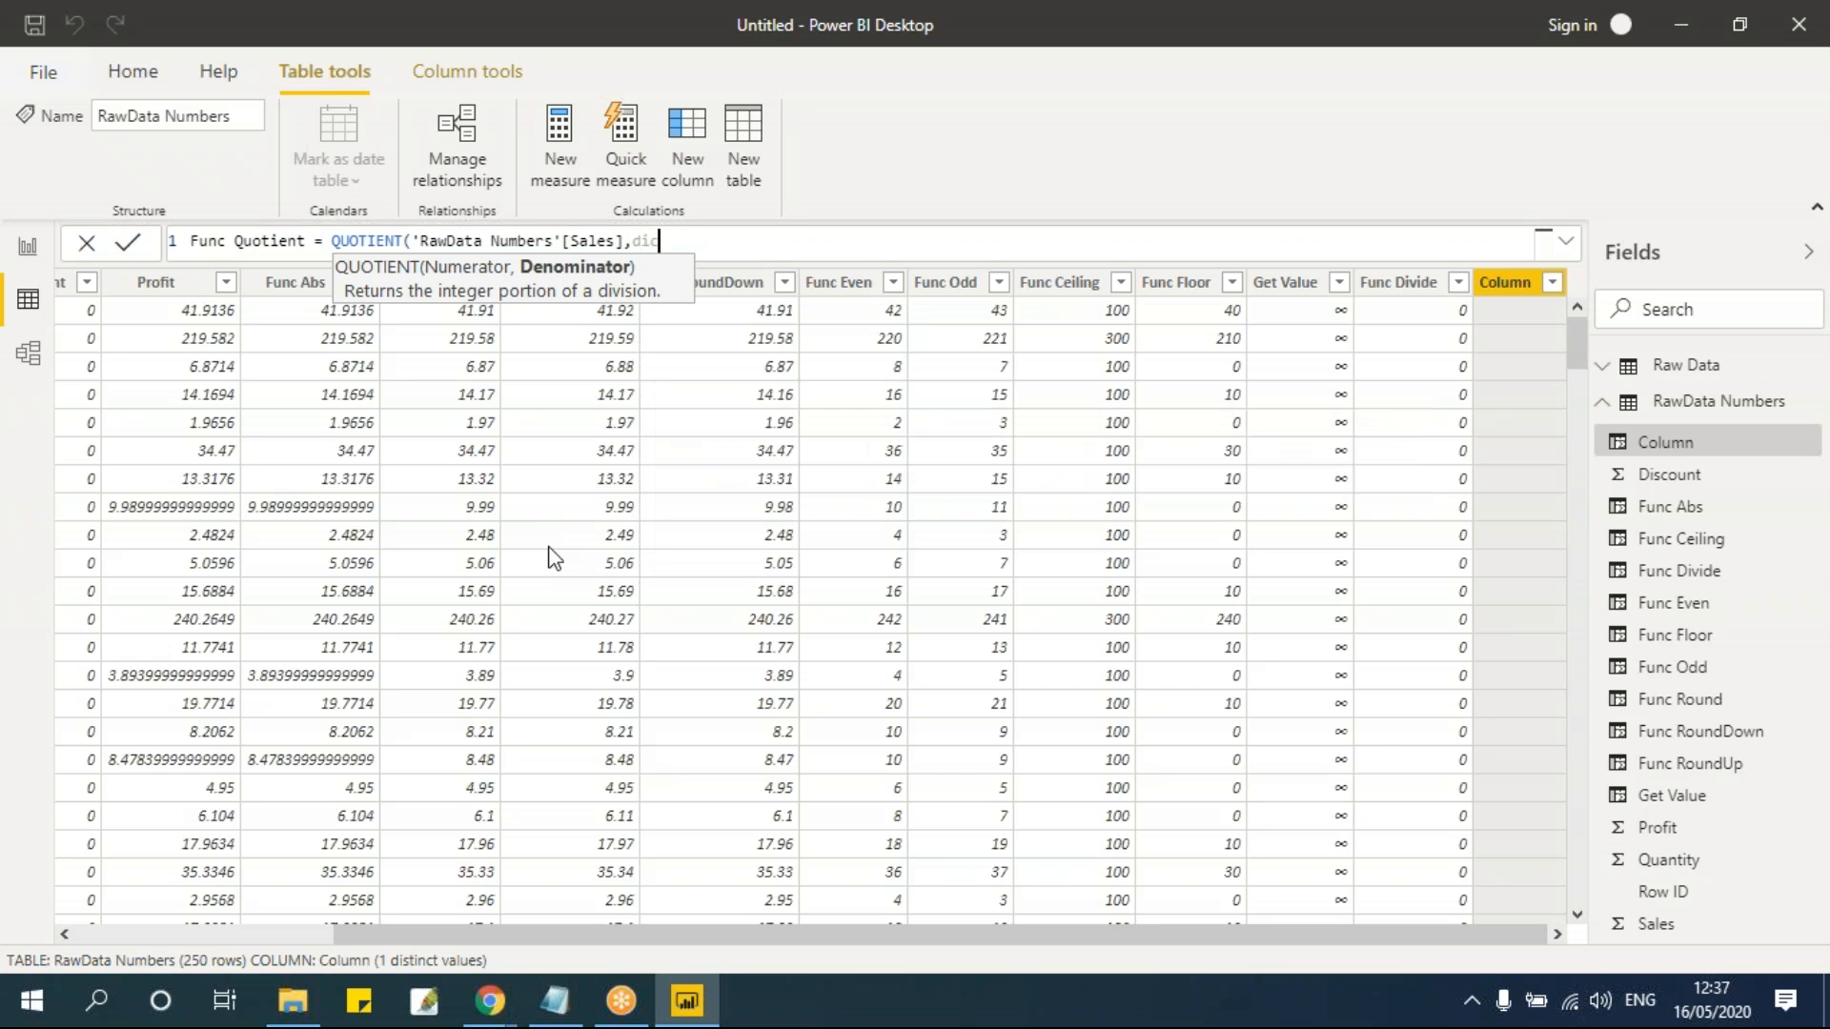
pyautogui.press('BackSpace')
pyautogui.write('scount]')
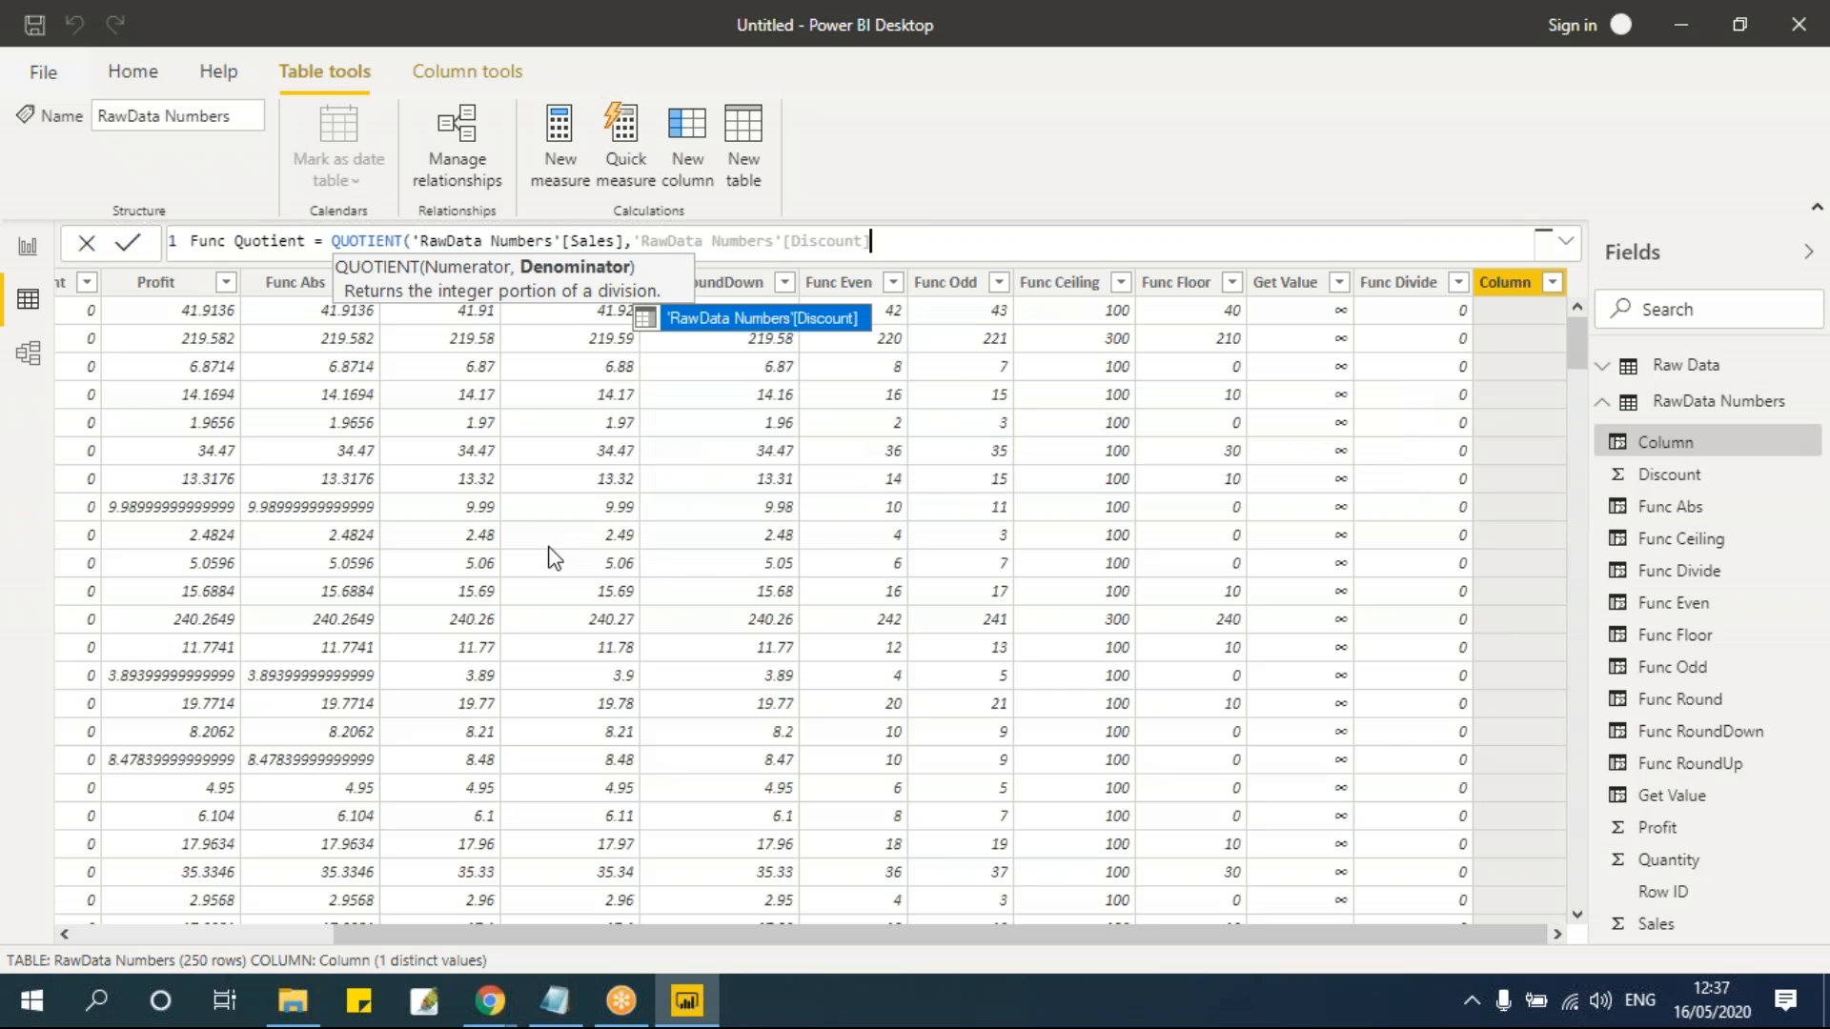
pyautogui.press('Tab')
pyautogui.write(')')
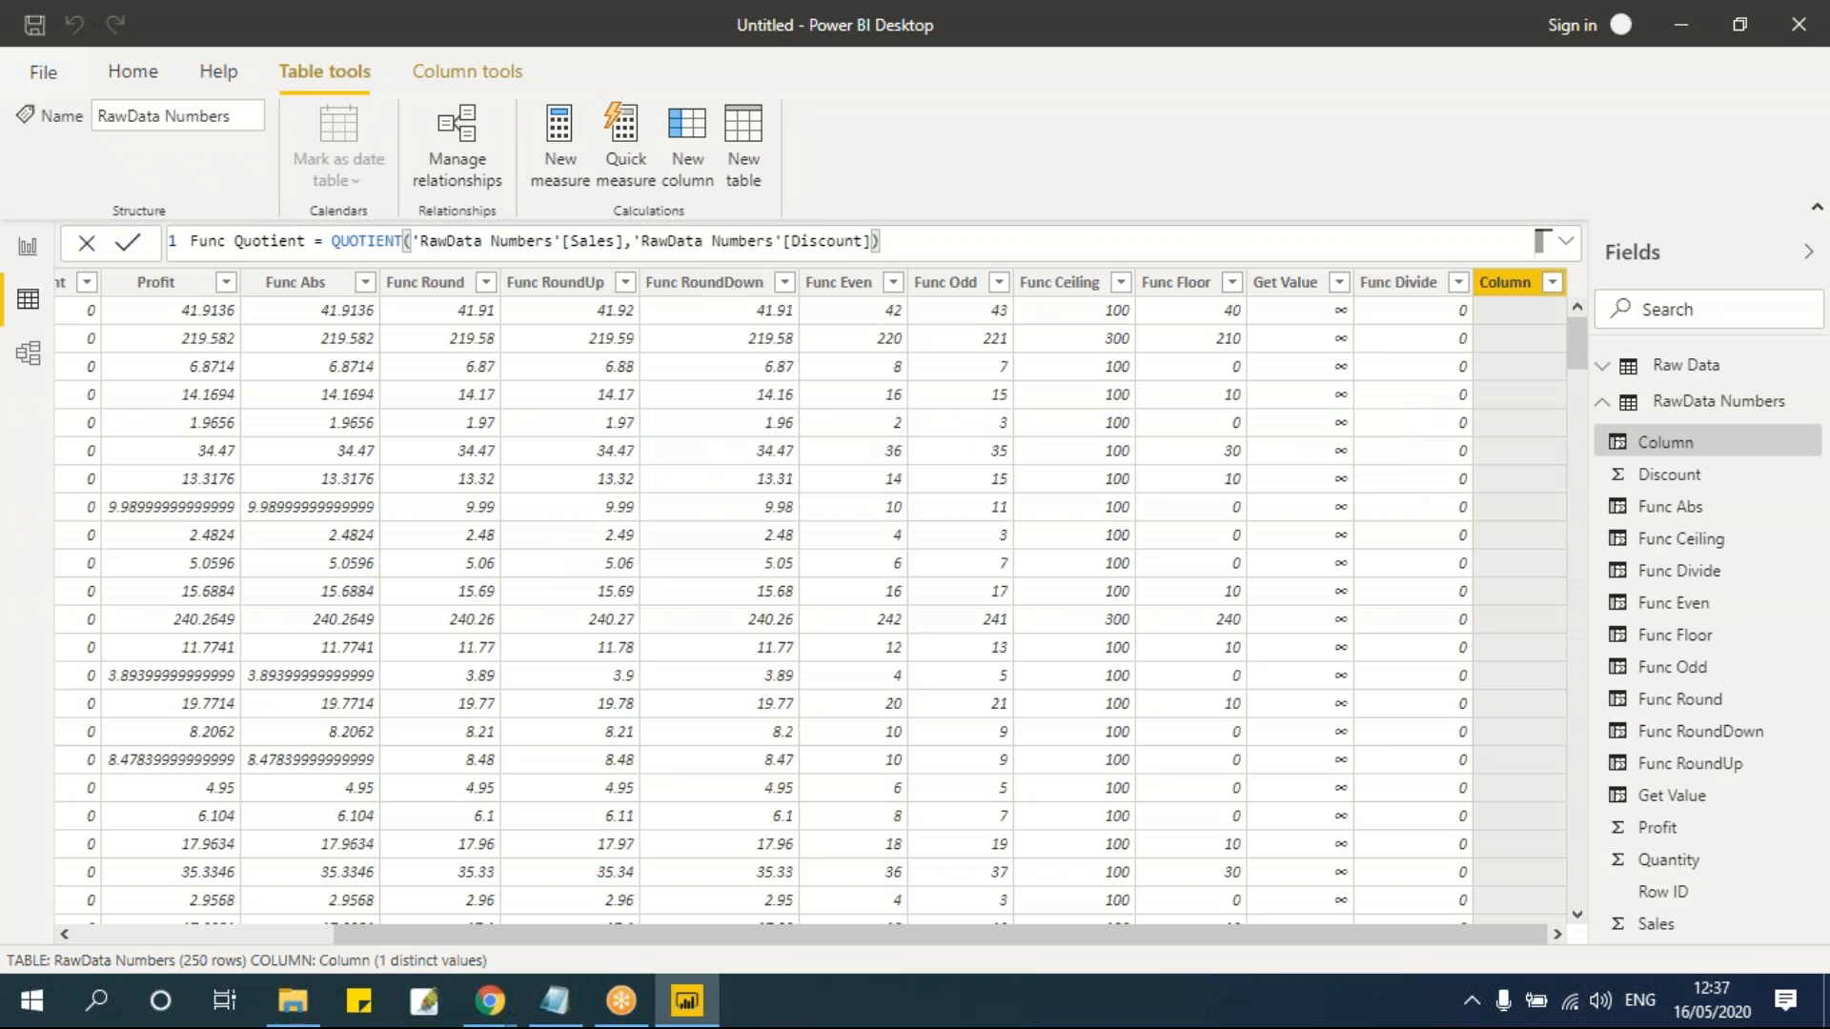
pyautogui.press('Return')
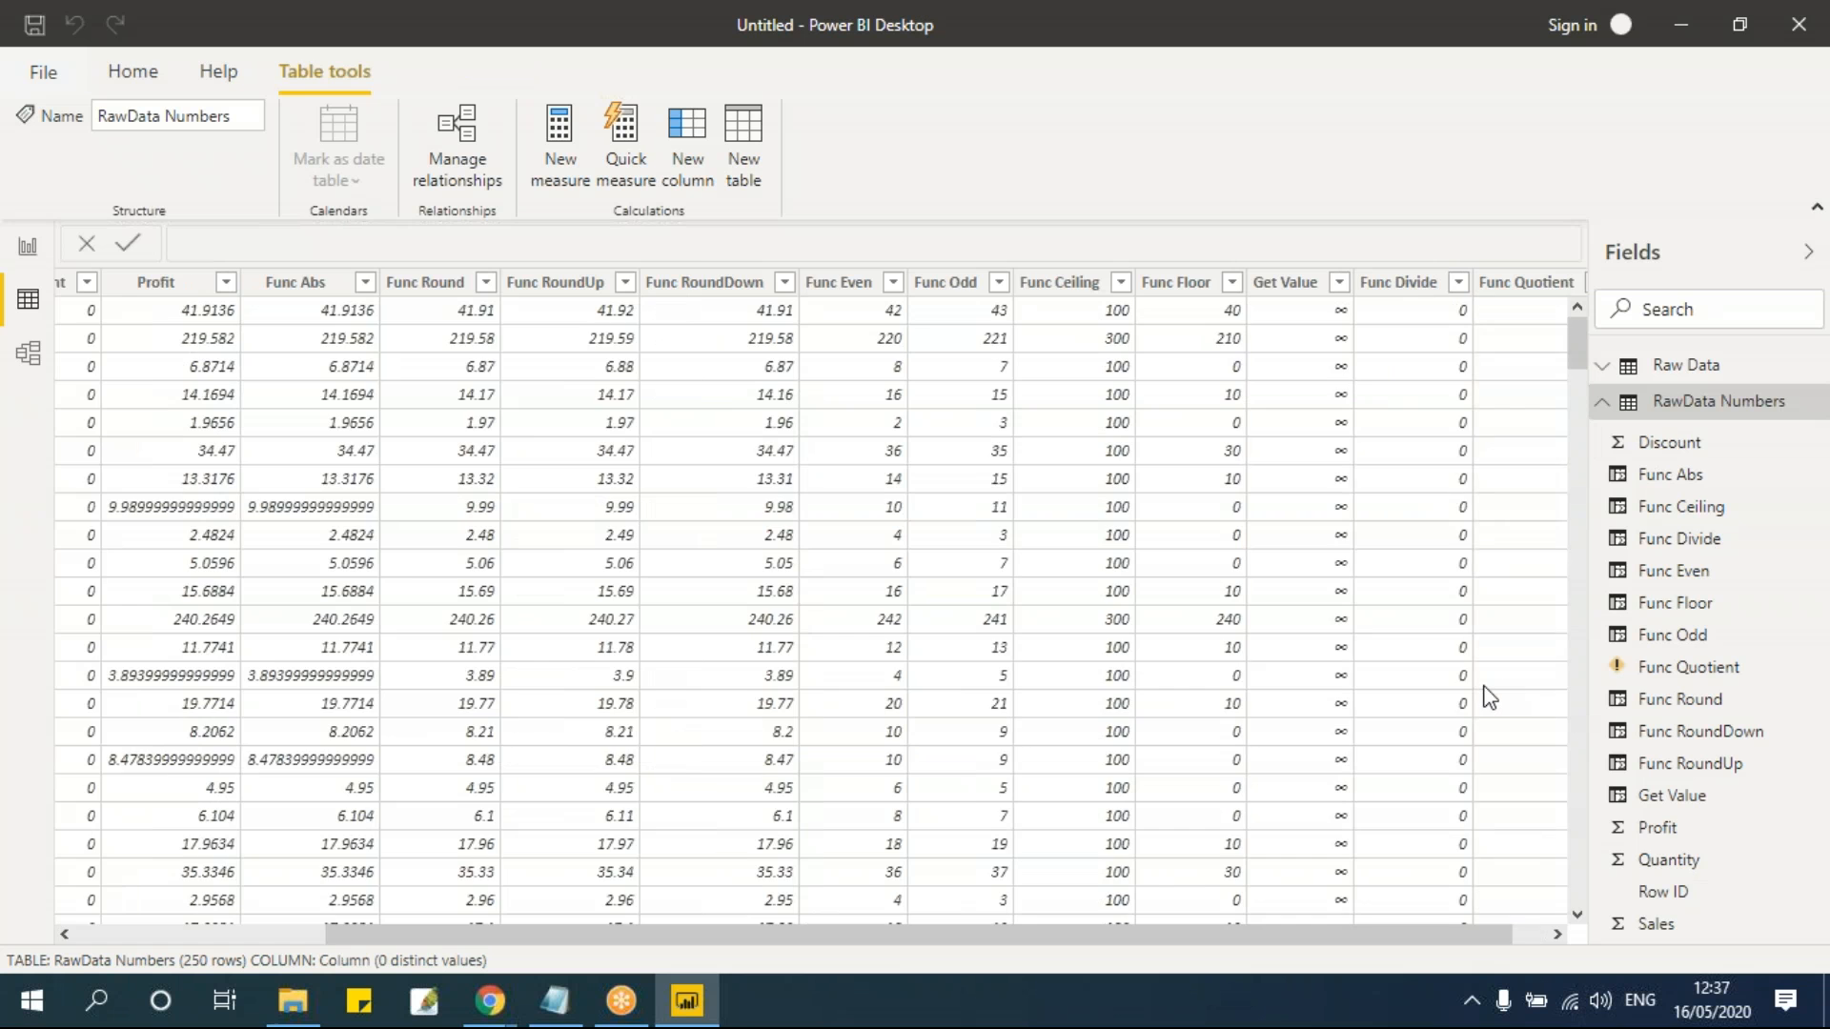
# Step: Inspect the Func Quotient results and the column's sort and filter options for division by zero
pyautogui.click(1542, 935)
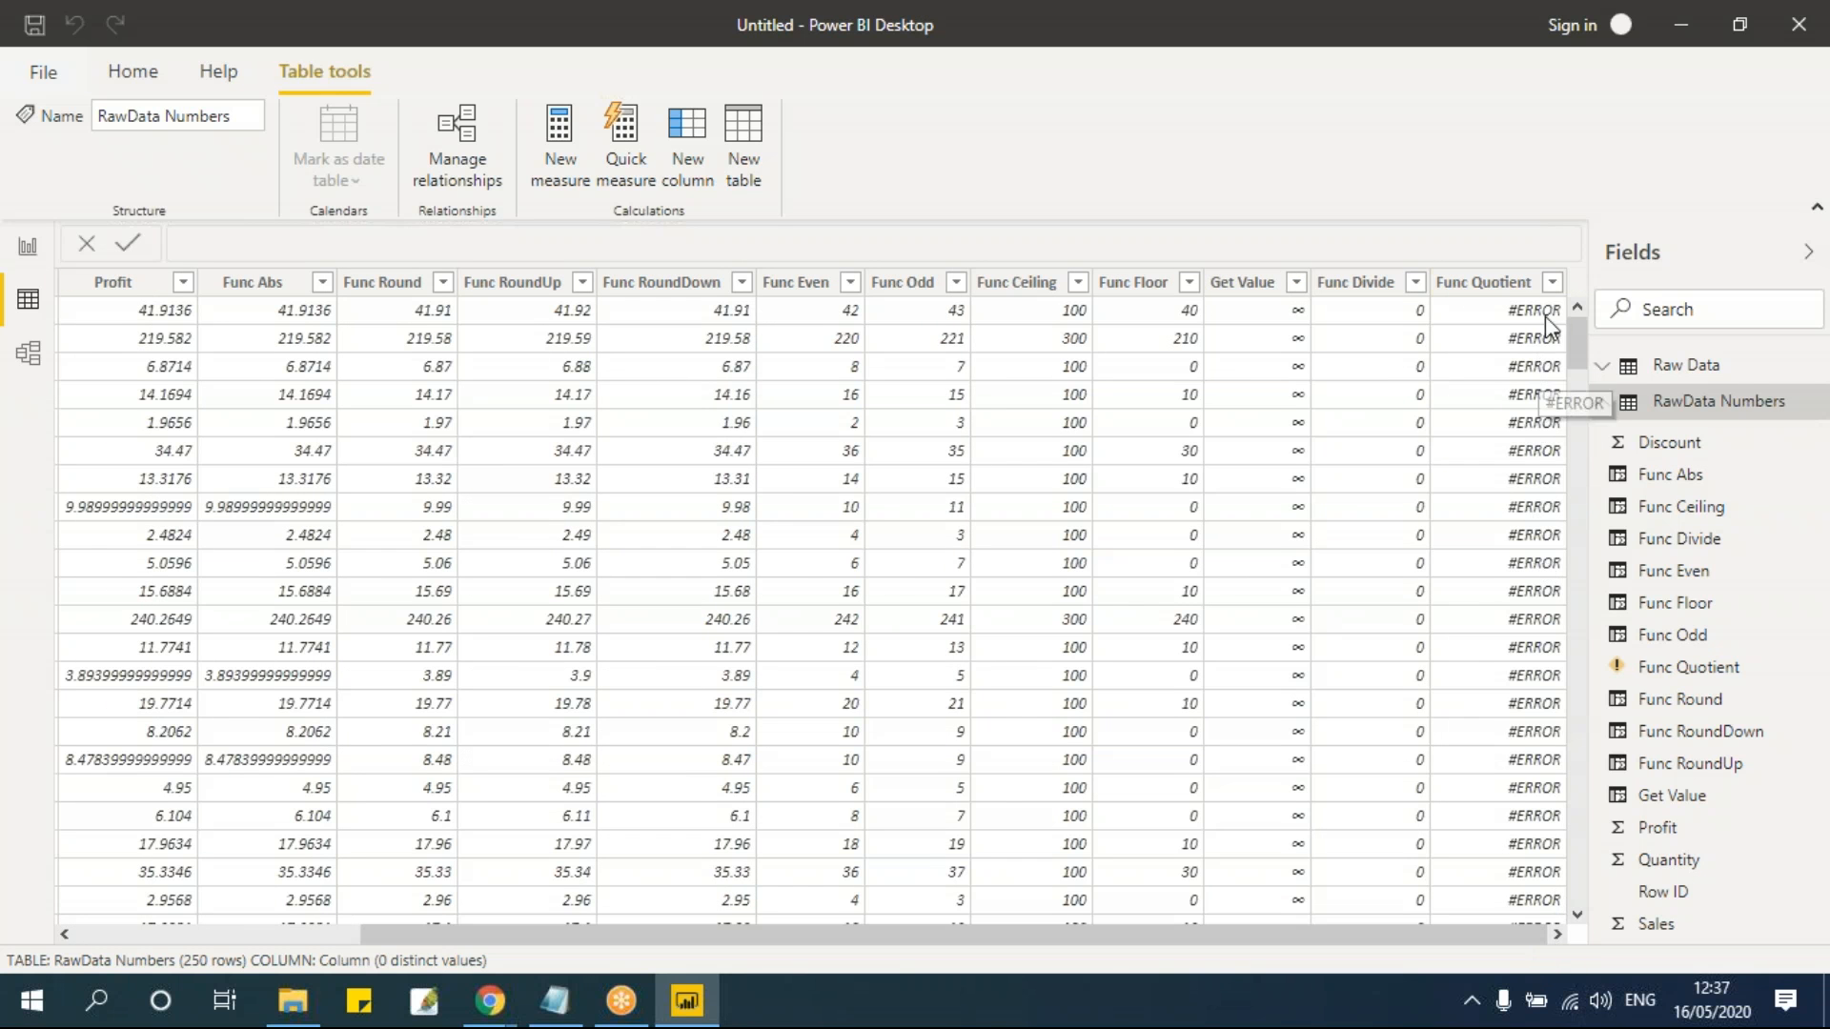
pyautogui.click(1552, 282)
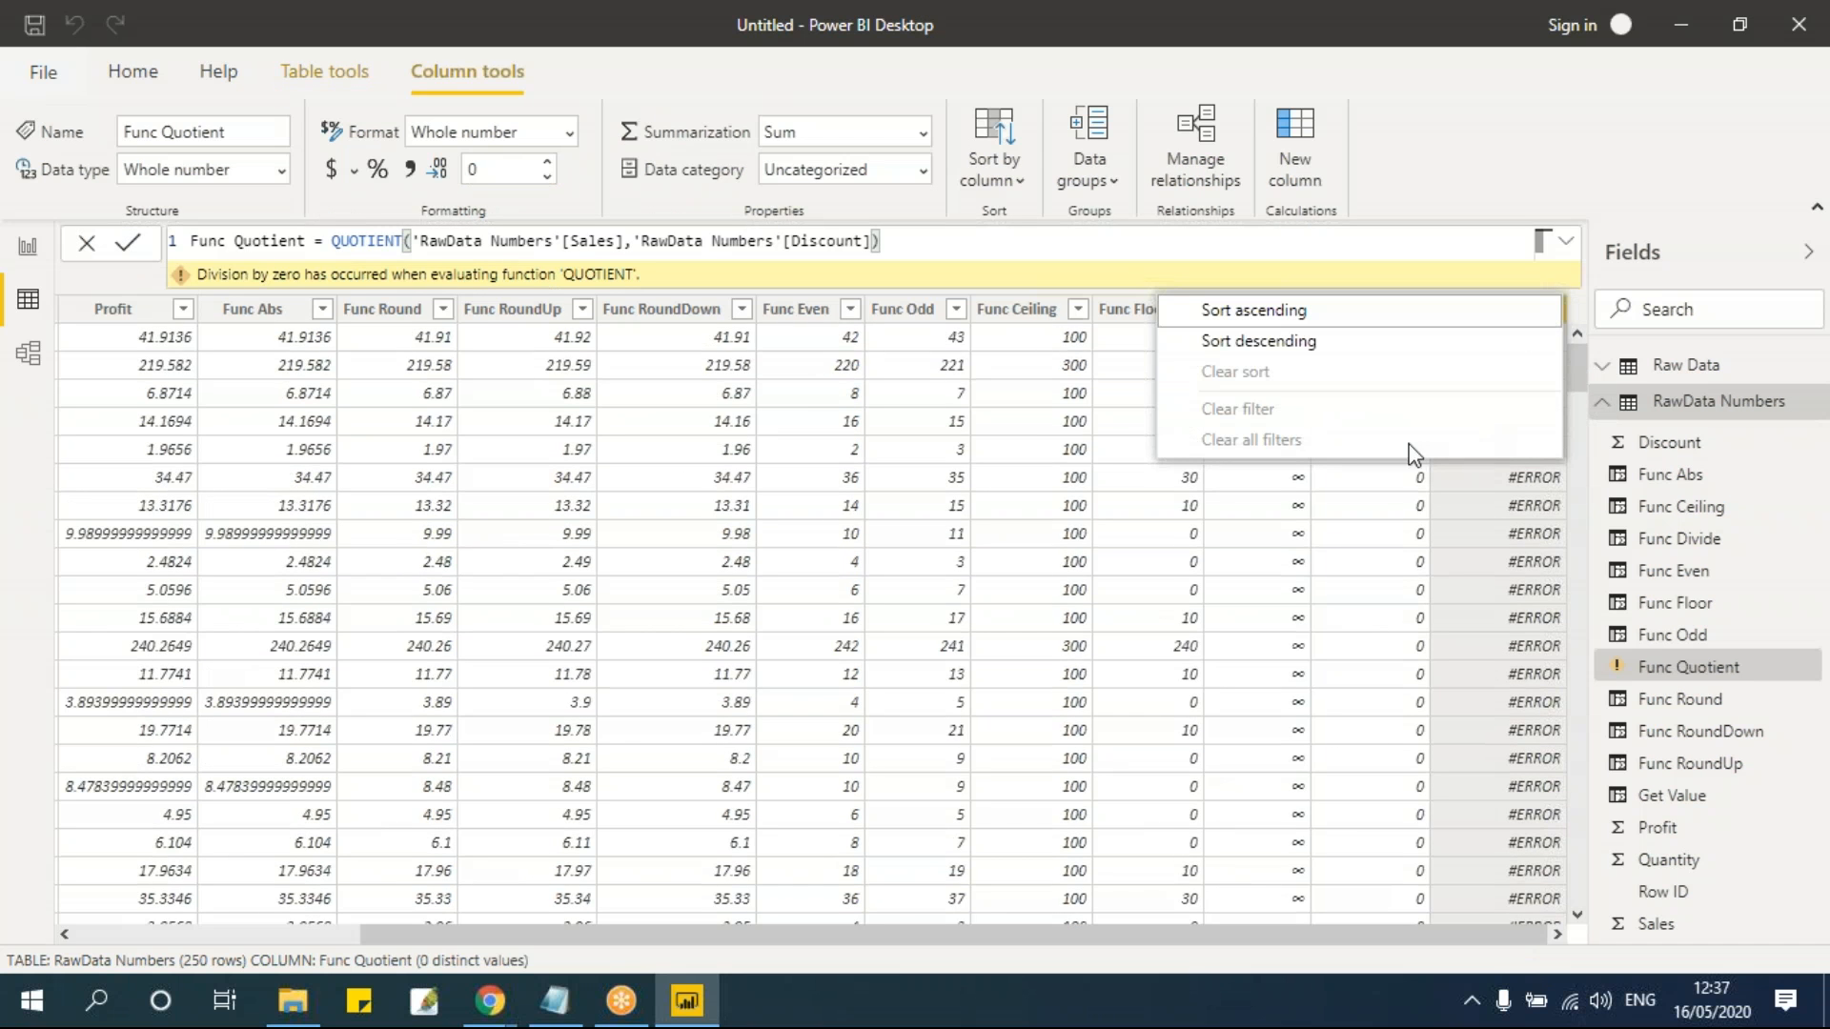
pyautogui.click(1491, 566)
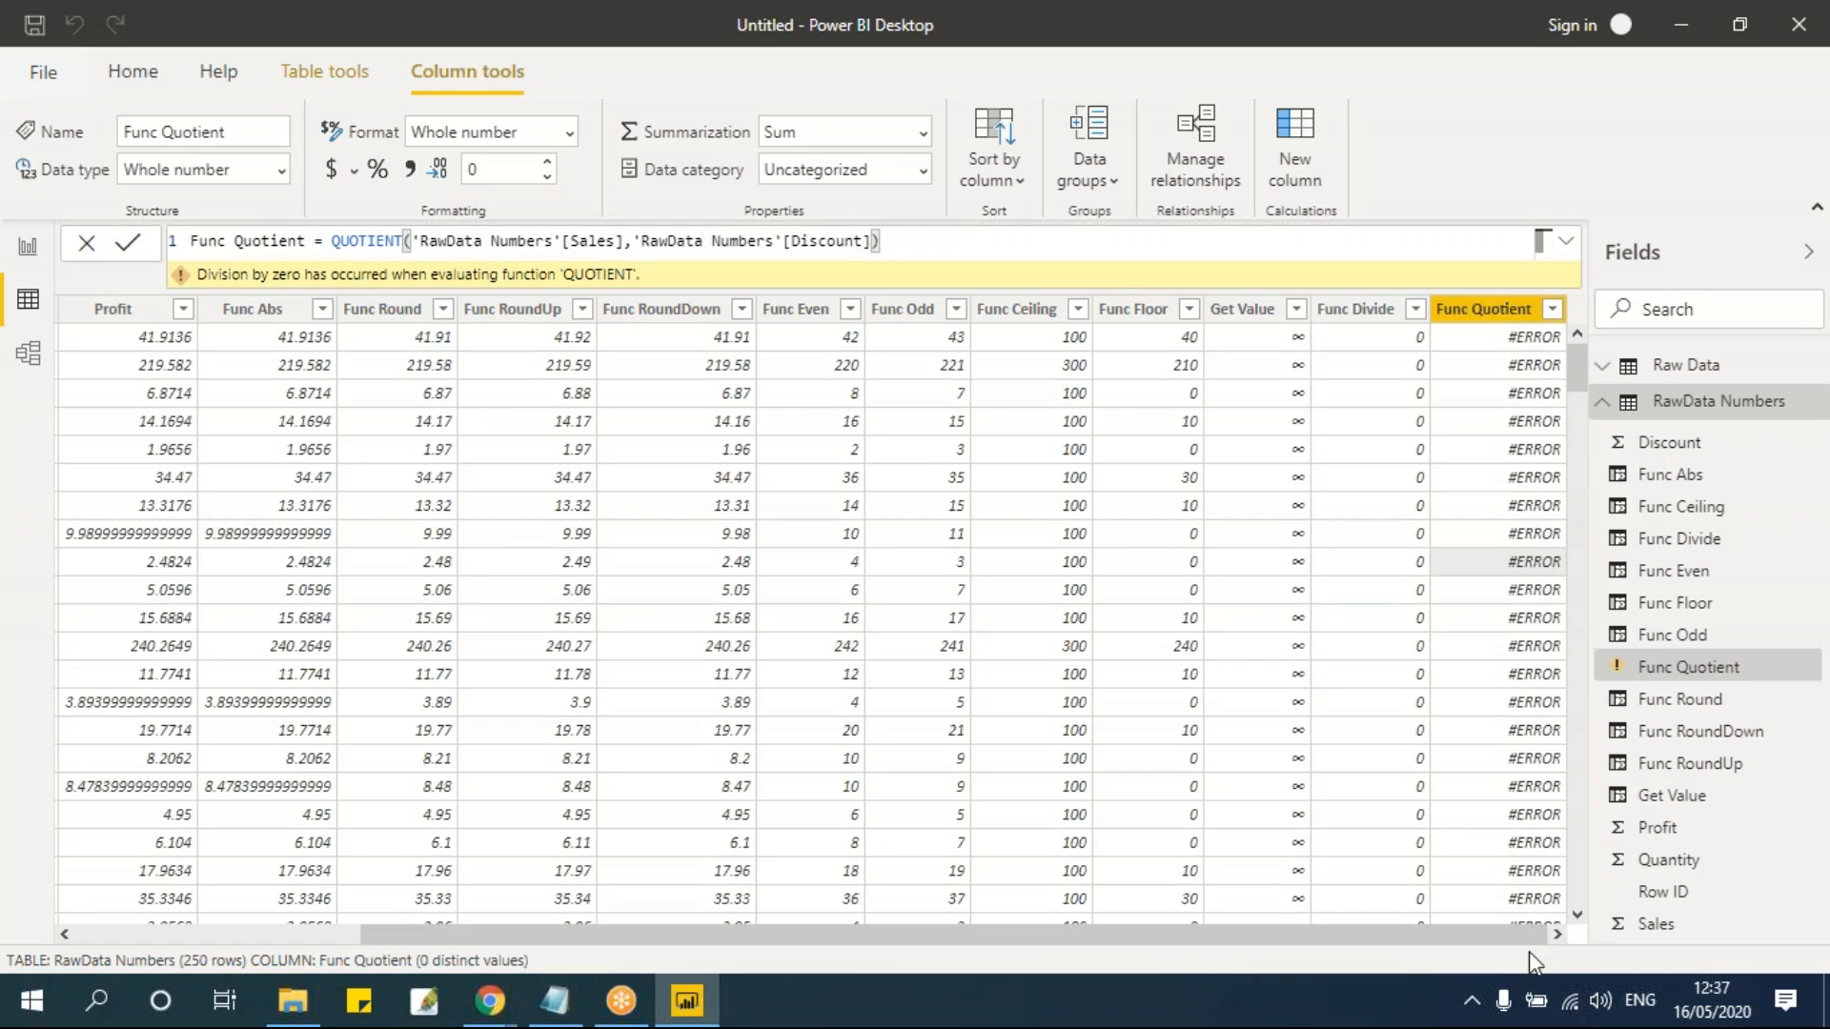
pyautogui.click(1553, 309)
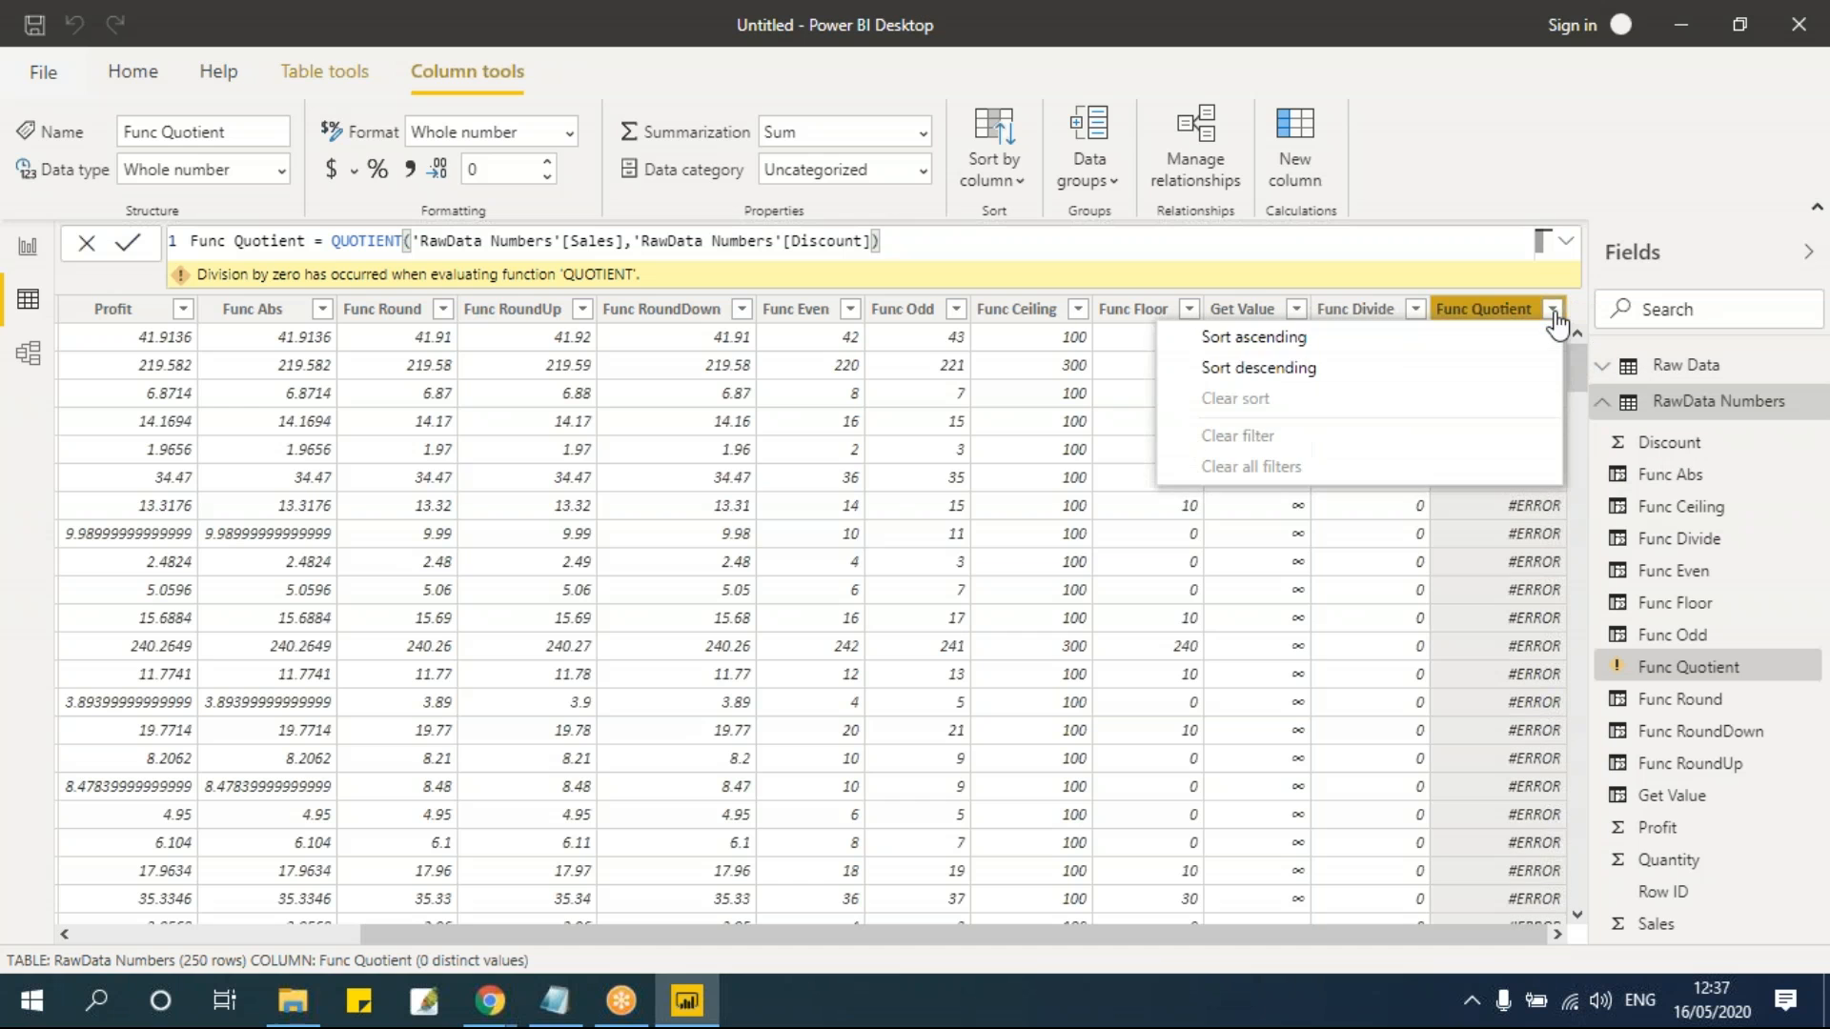
pyautogui.click(1512, 702)
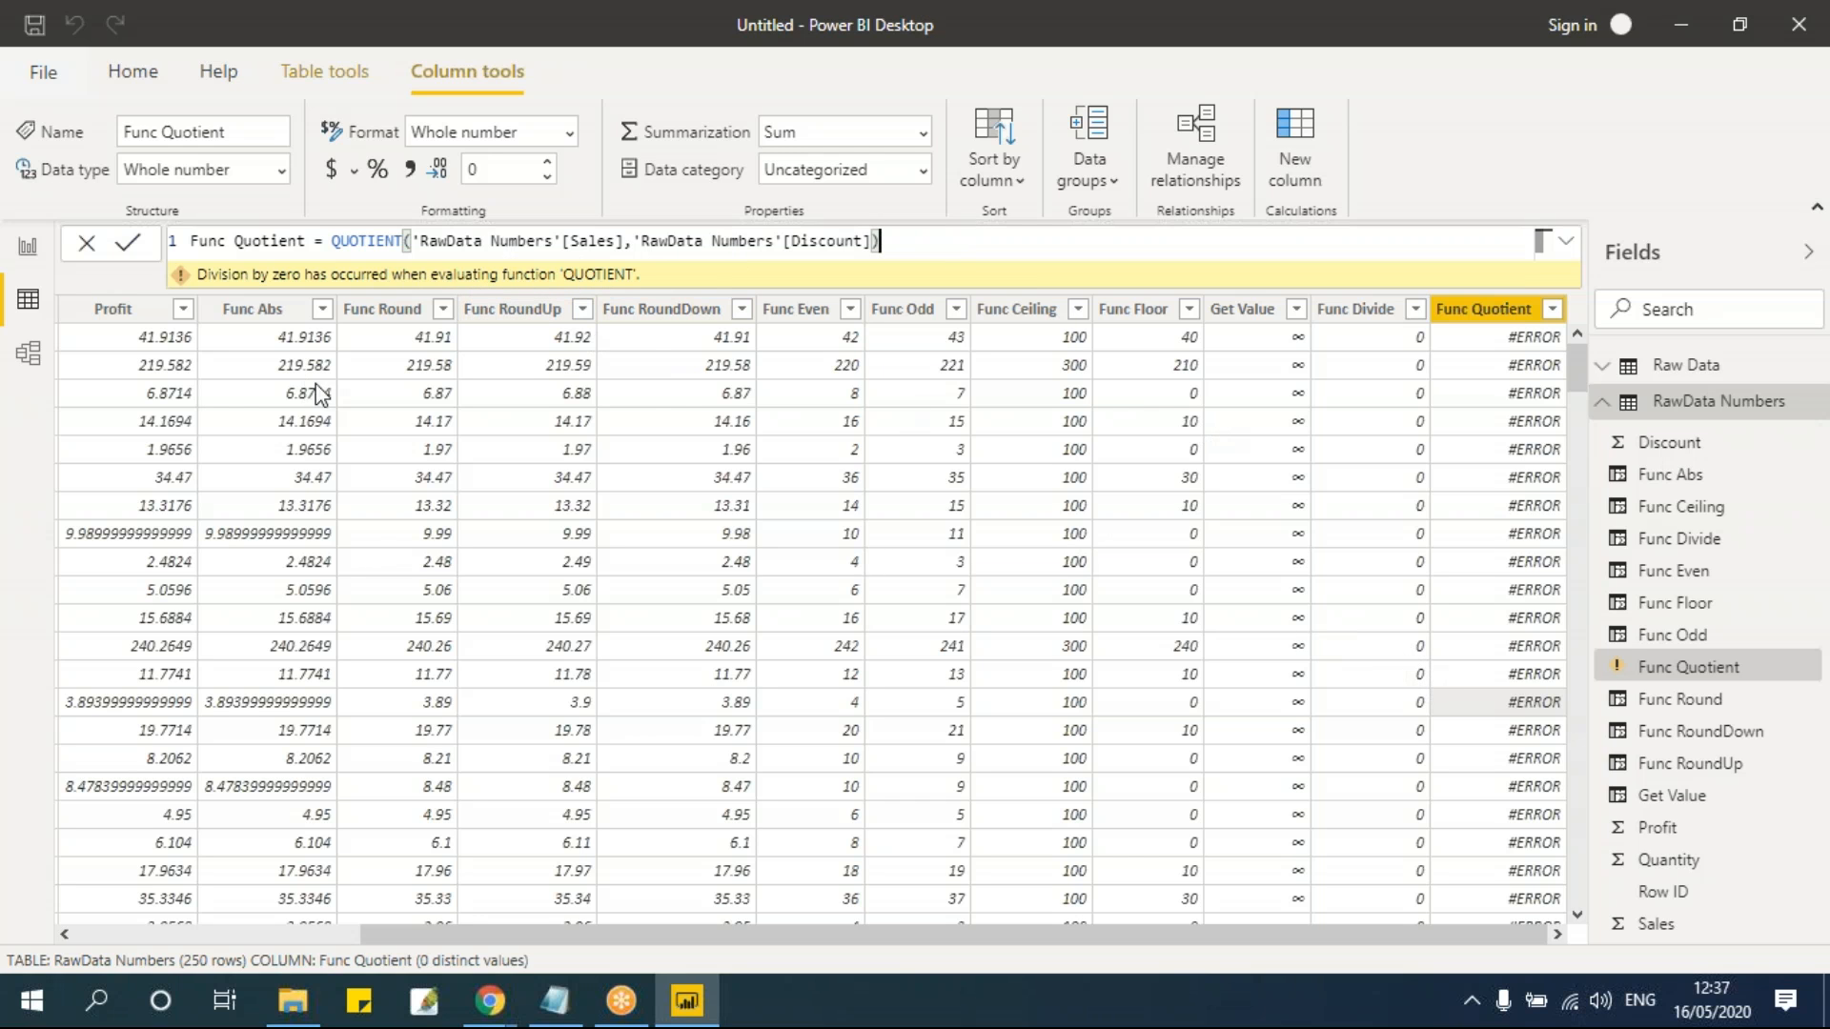
# Step: Replace the denominator in Func Quotient with 'RawData Numbers'[Quantity], commit the formula and show the recalculated column
pyautogui.moveTo(634, 242); pyautogui.dragTo(878, 242)
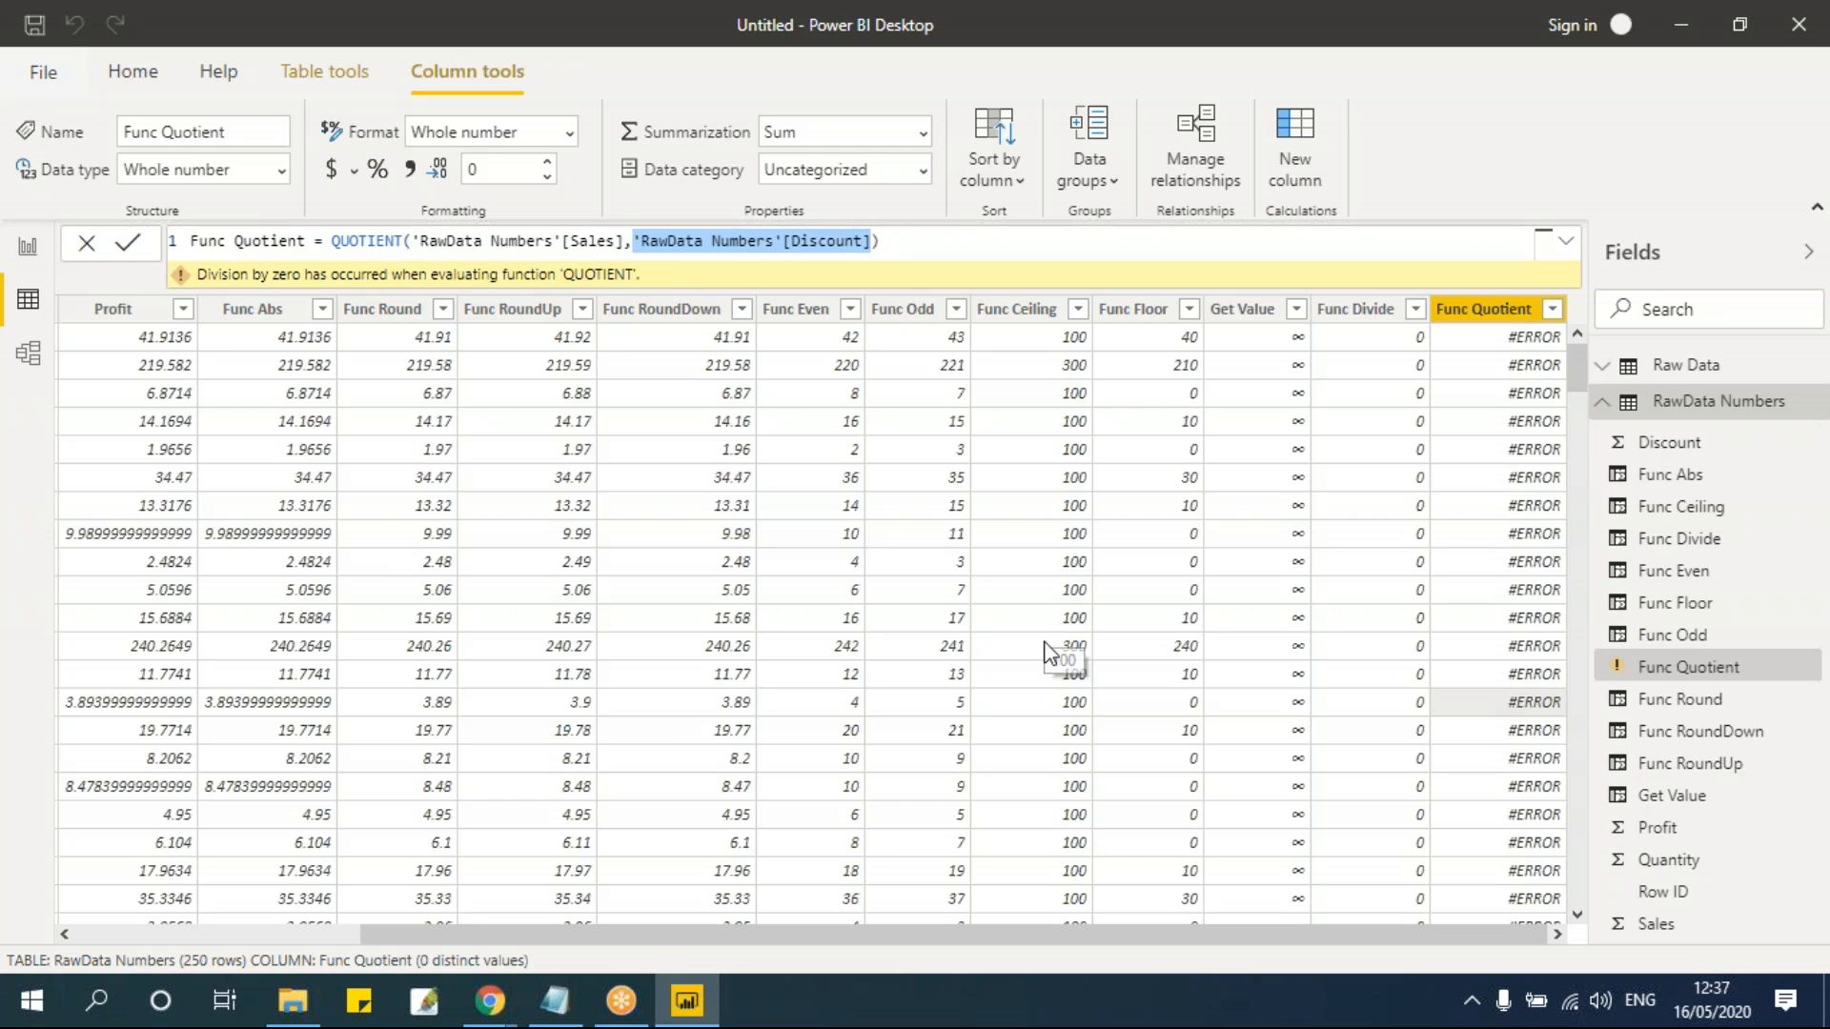
pyautogui.press('BackSpace')
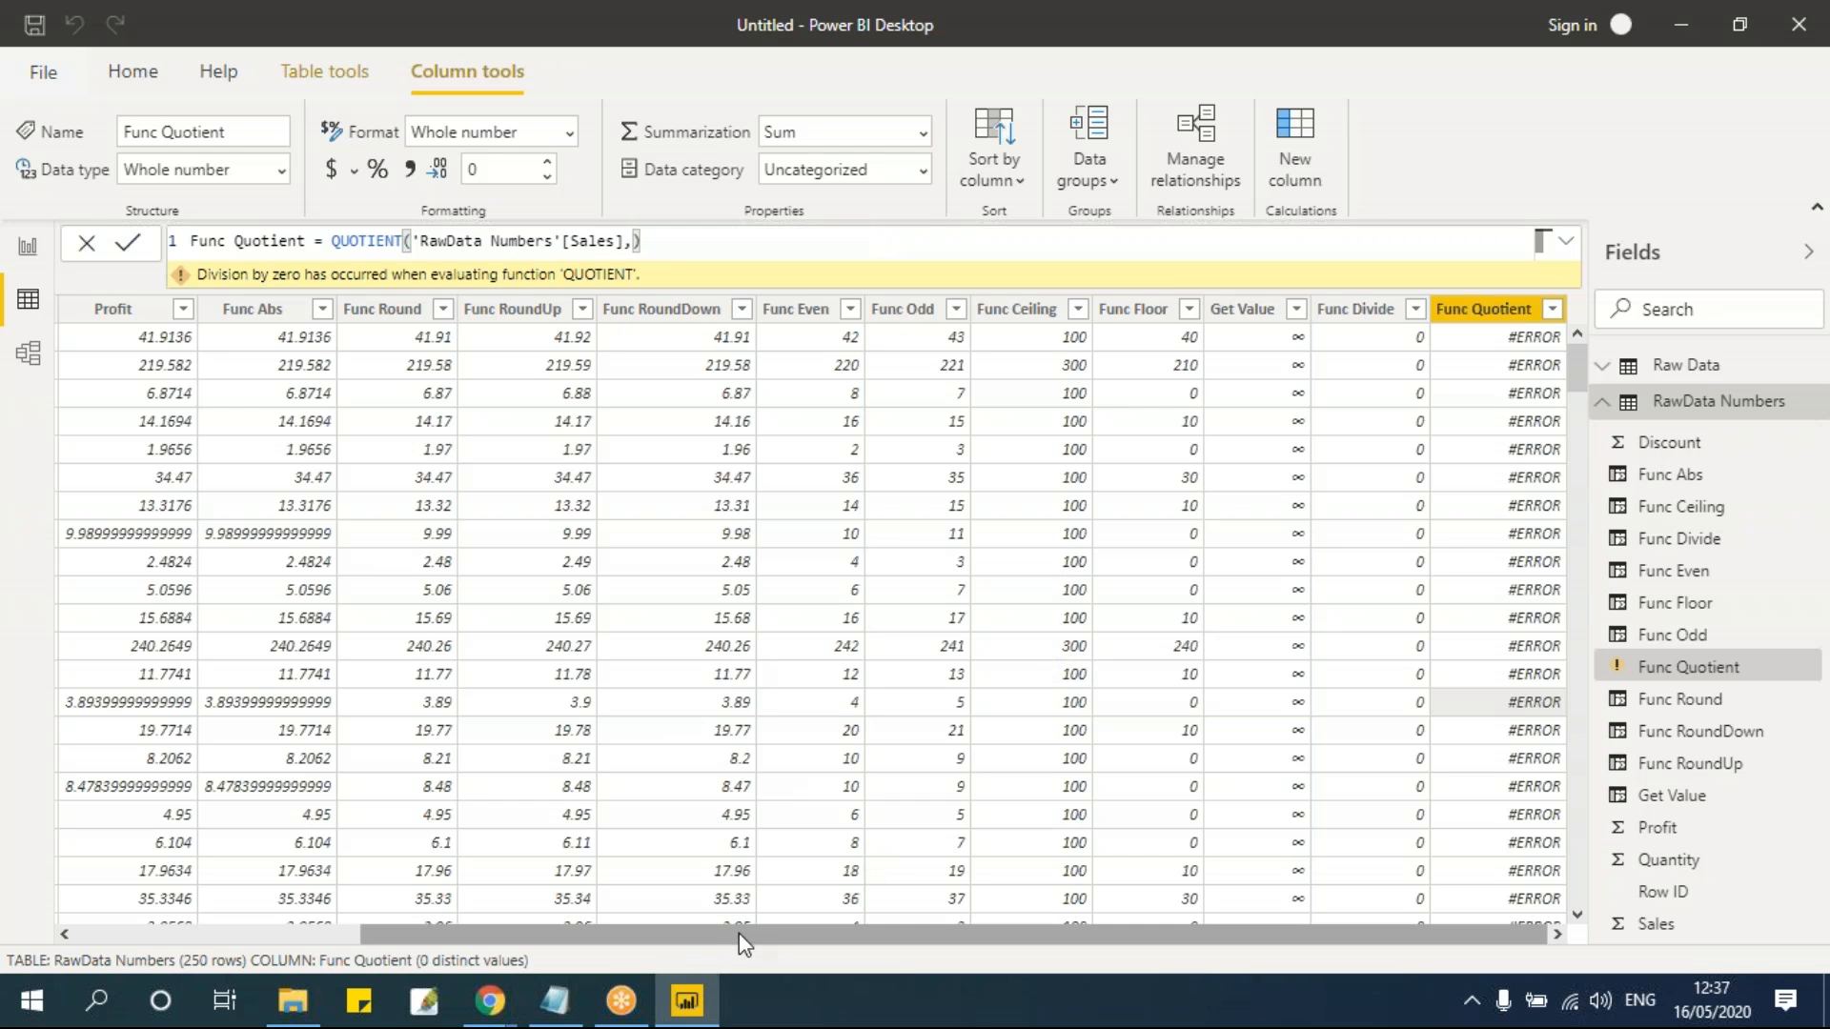
pyautogui.moveTo(739, 936); pyautogui.dragTo(363, 944)
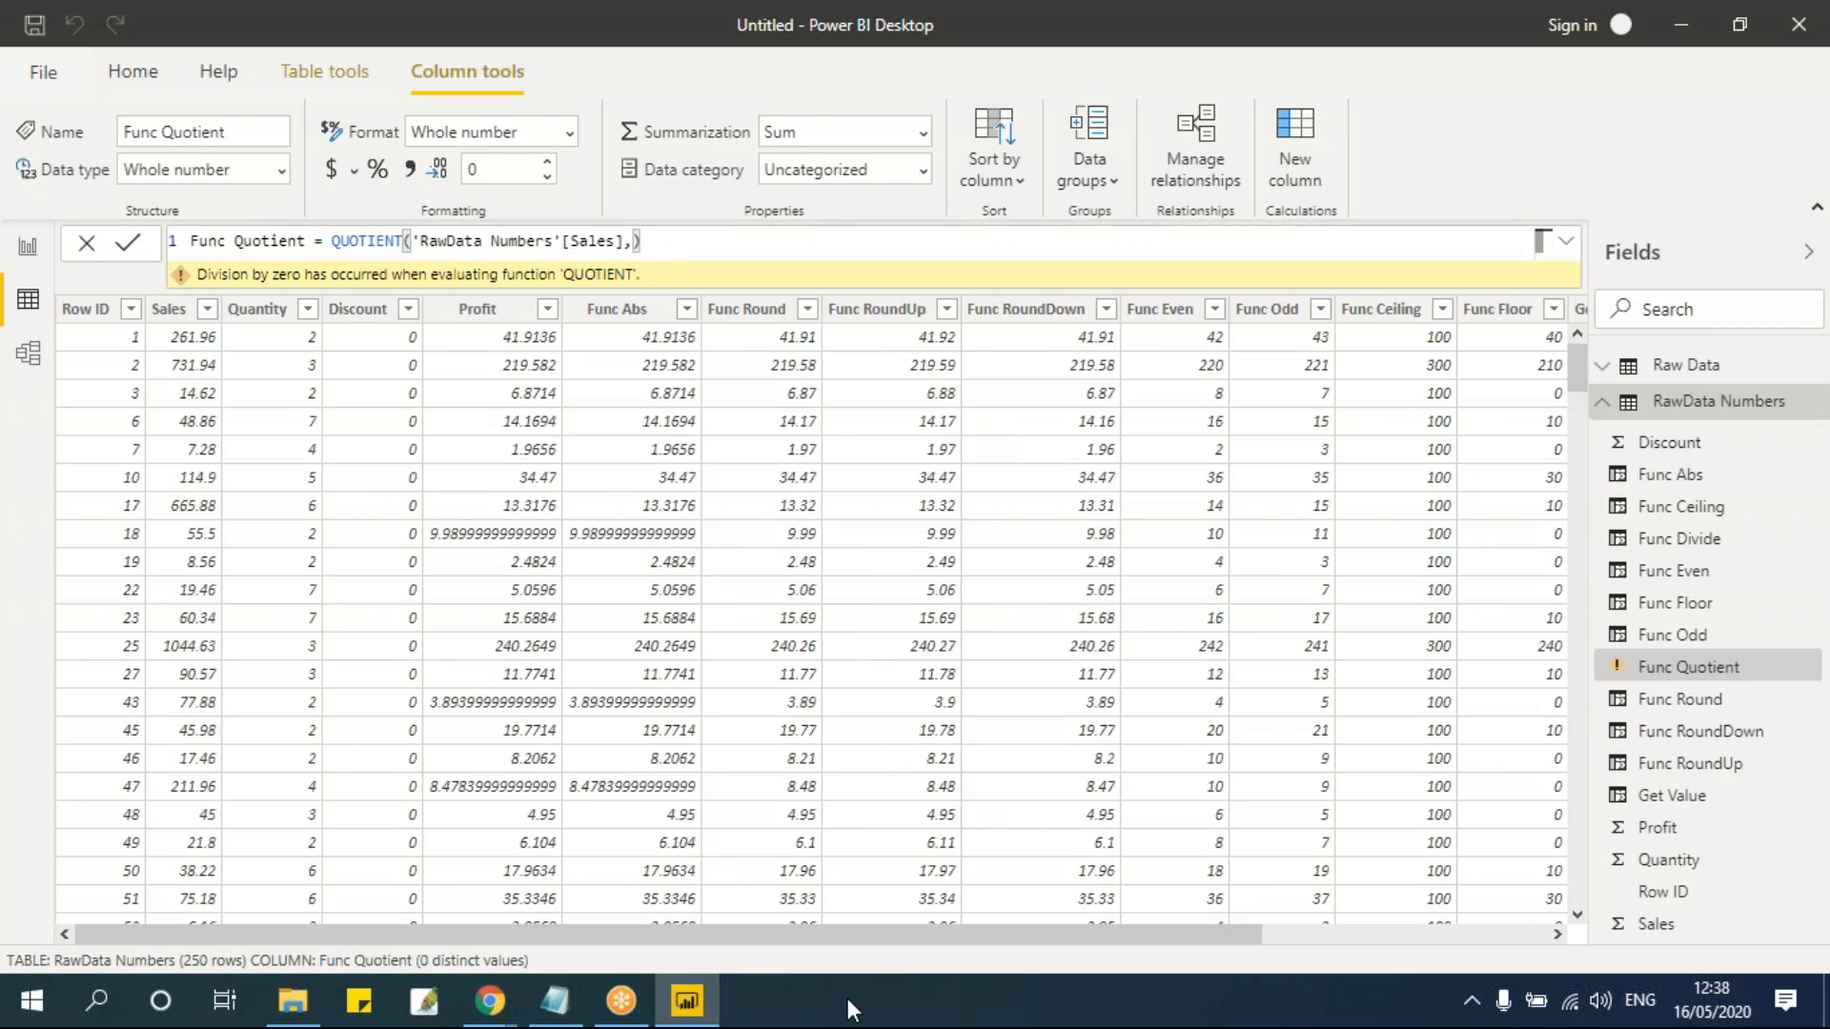
pyautogui.write('quanti')
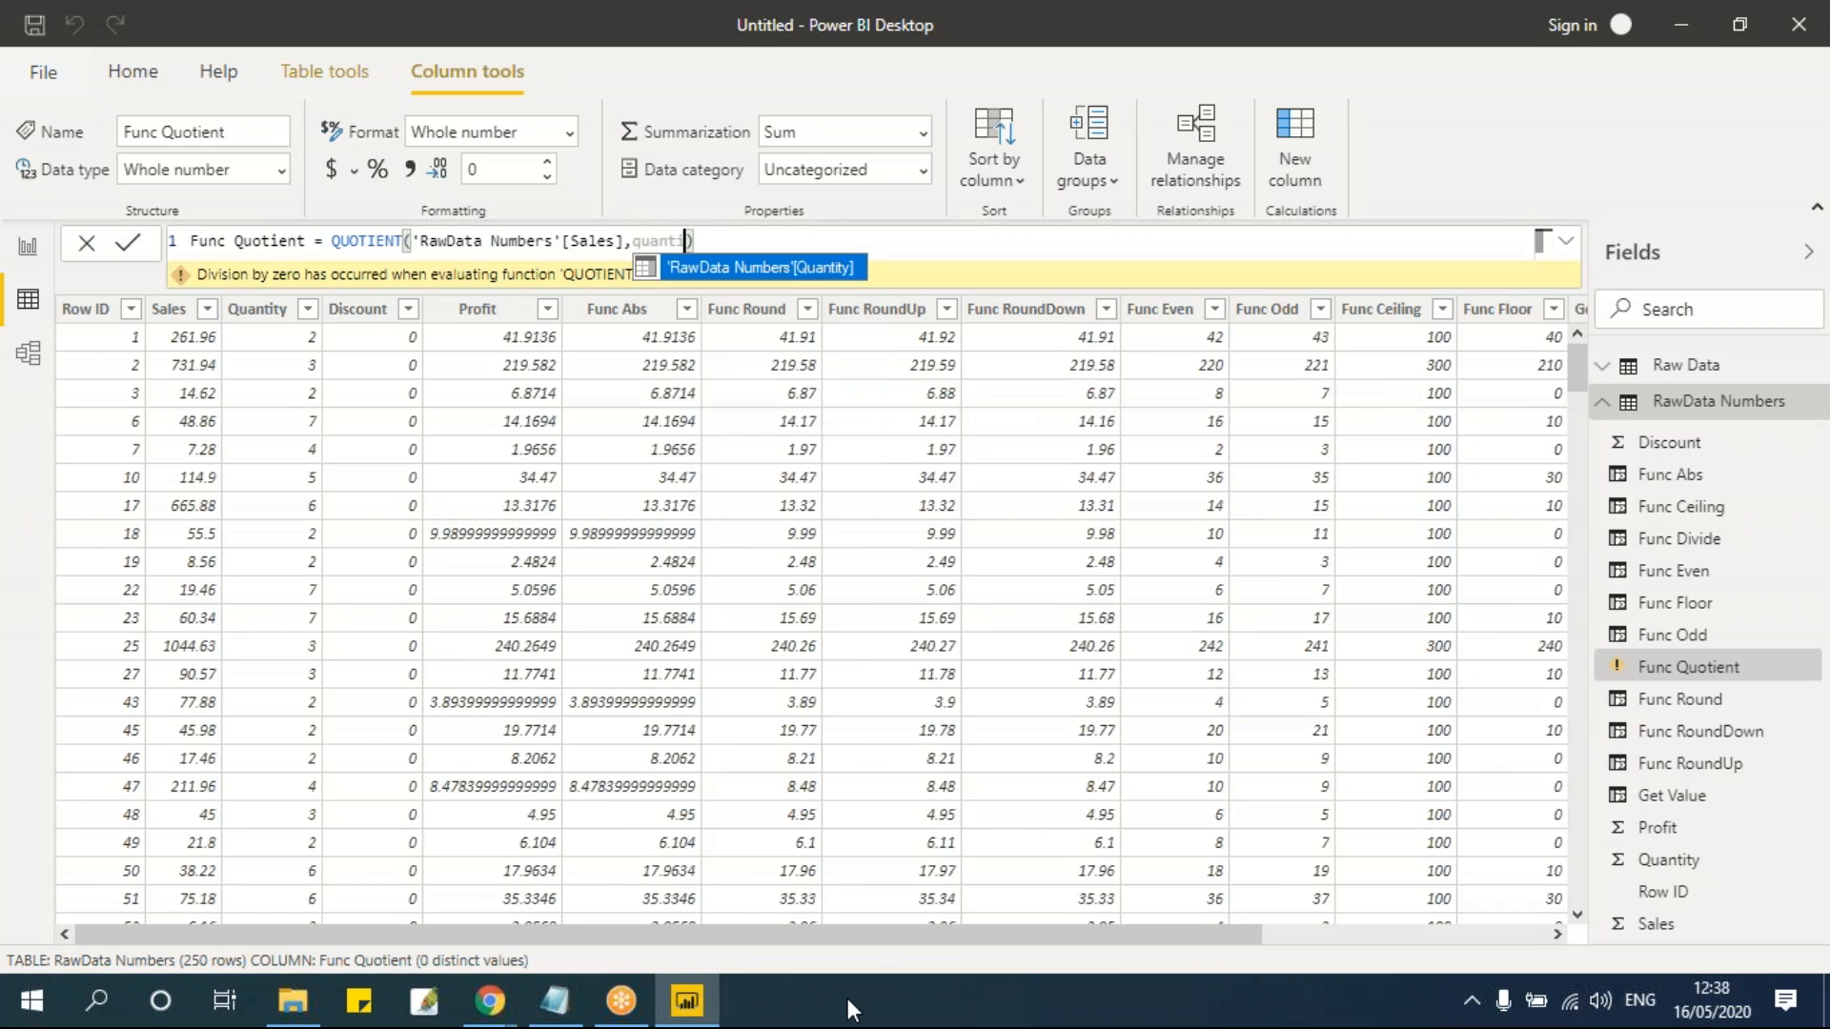
pyautogui.press('Tab')
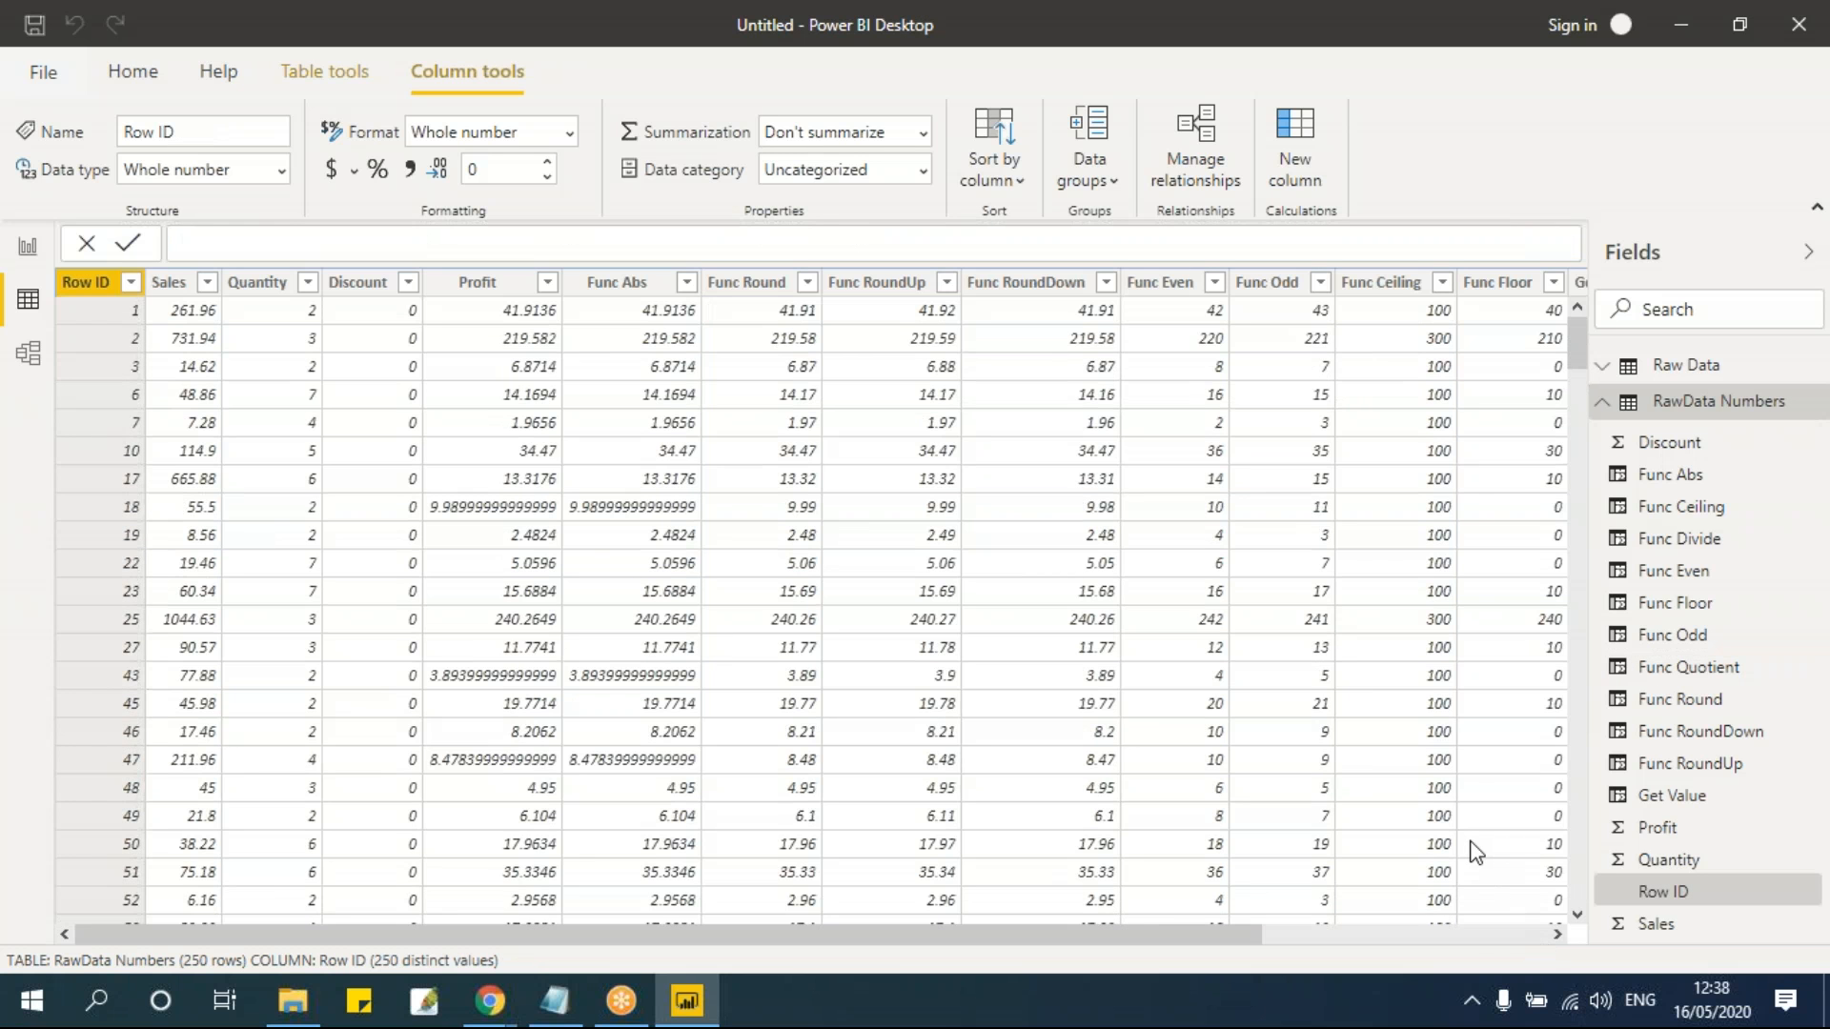
pyautogui.click(1483, 935)
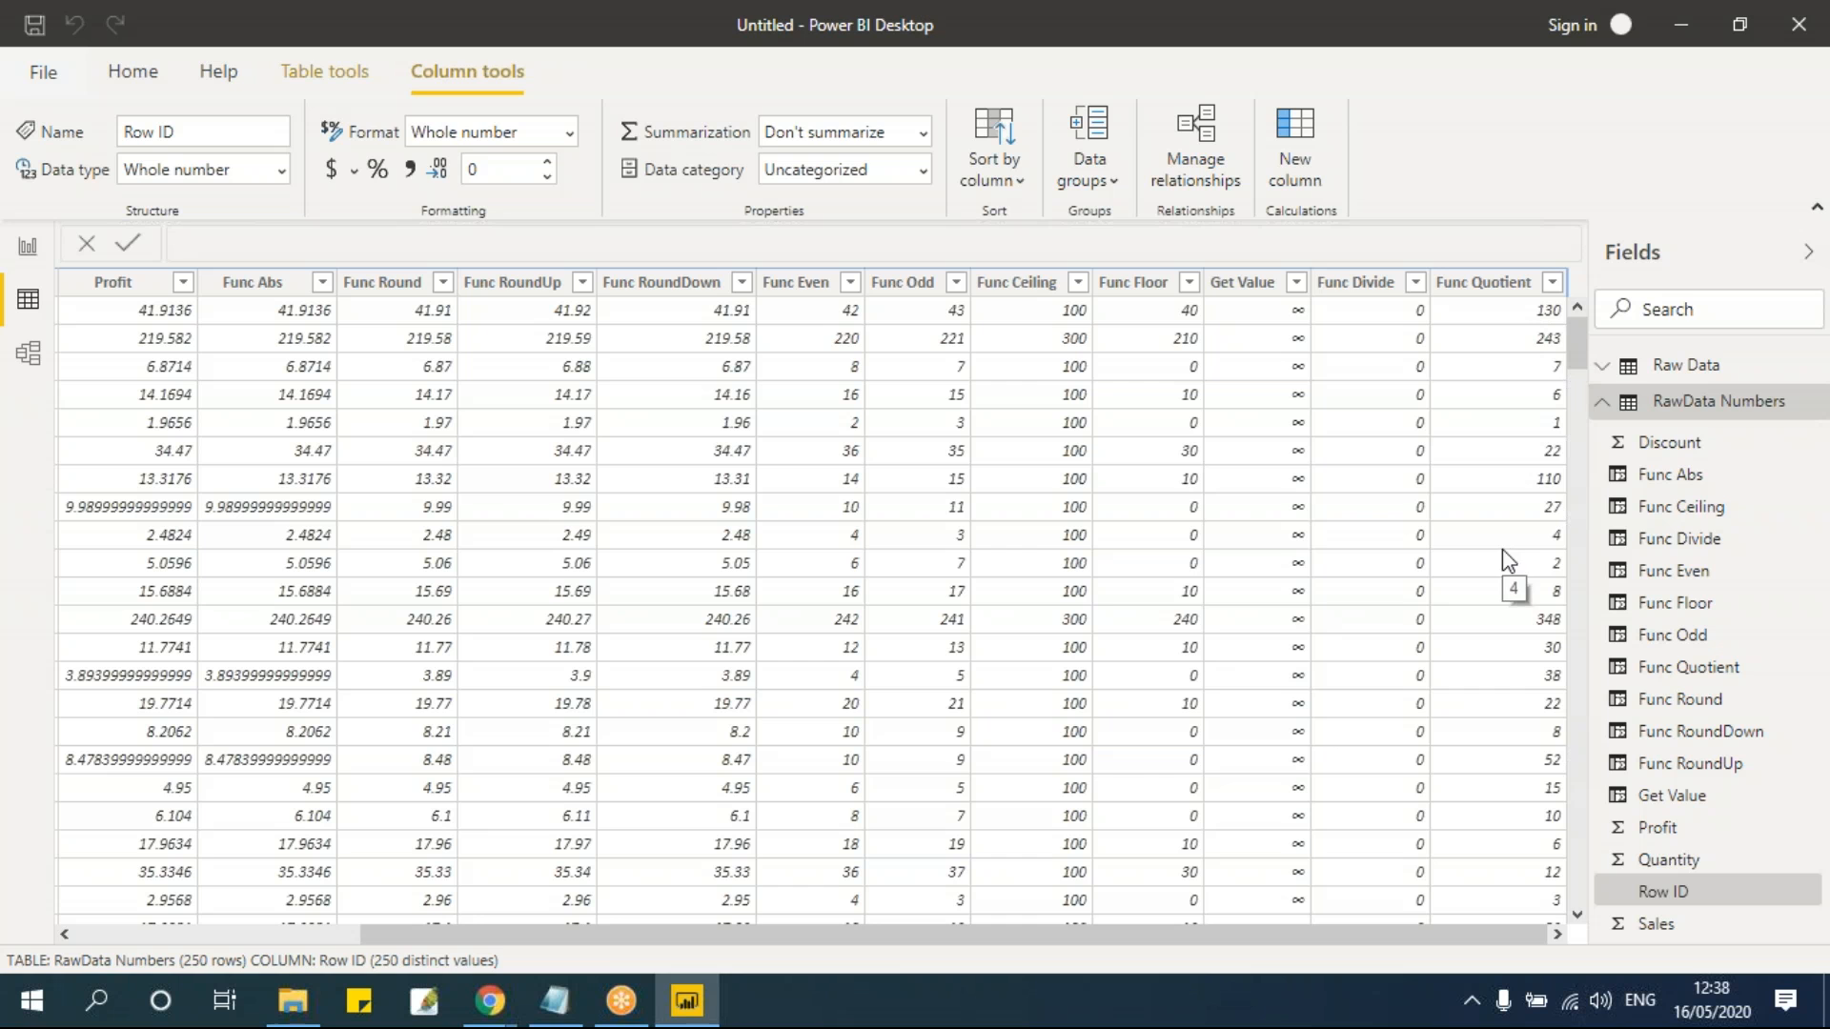
# Step: Switch to the DAX Functions notes in Notepad and examine how IFERROR wraps QUOTIENT in the Func_Quoient formula
pyautogui.click(554, 1000)
pyautogui.click(500, 566)
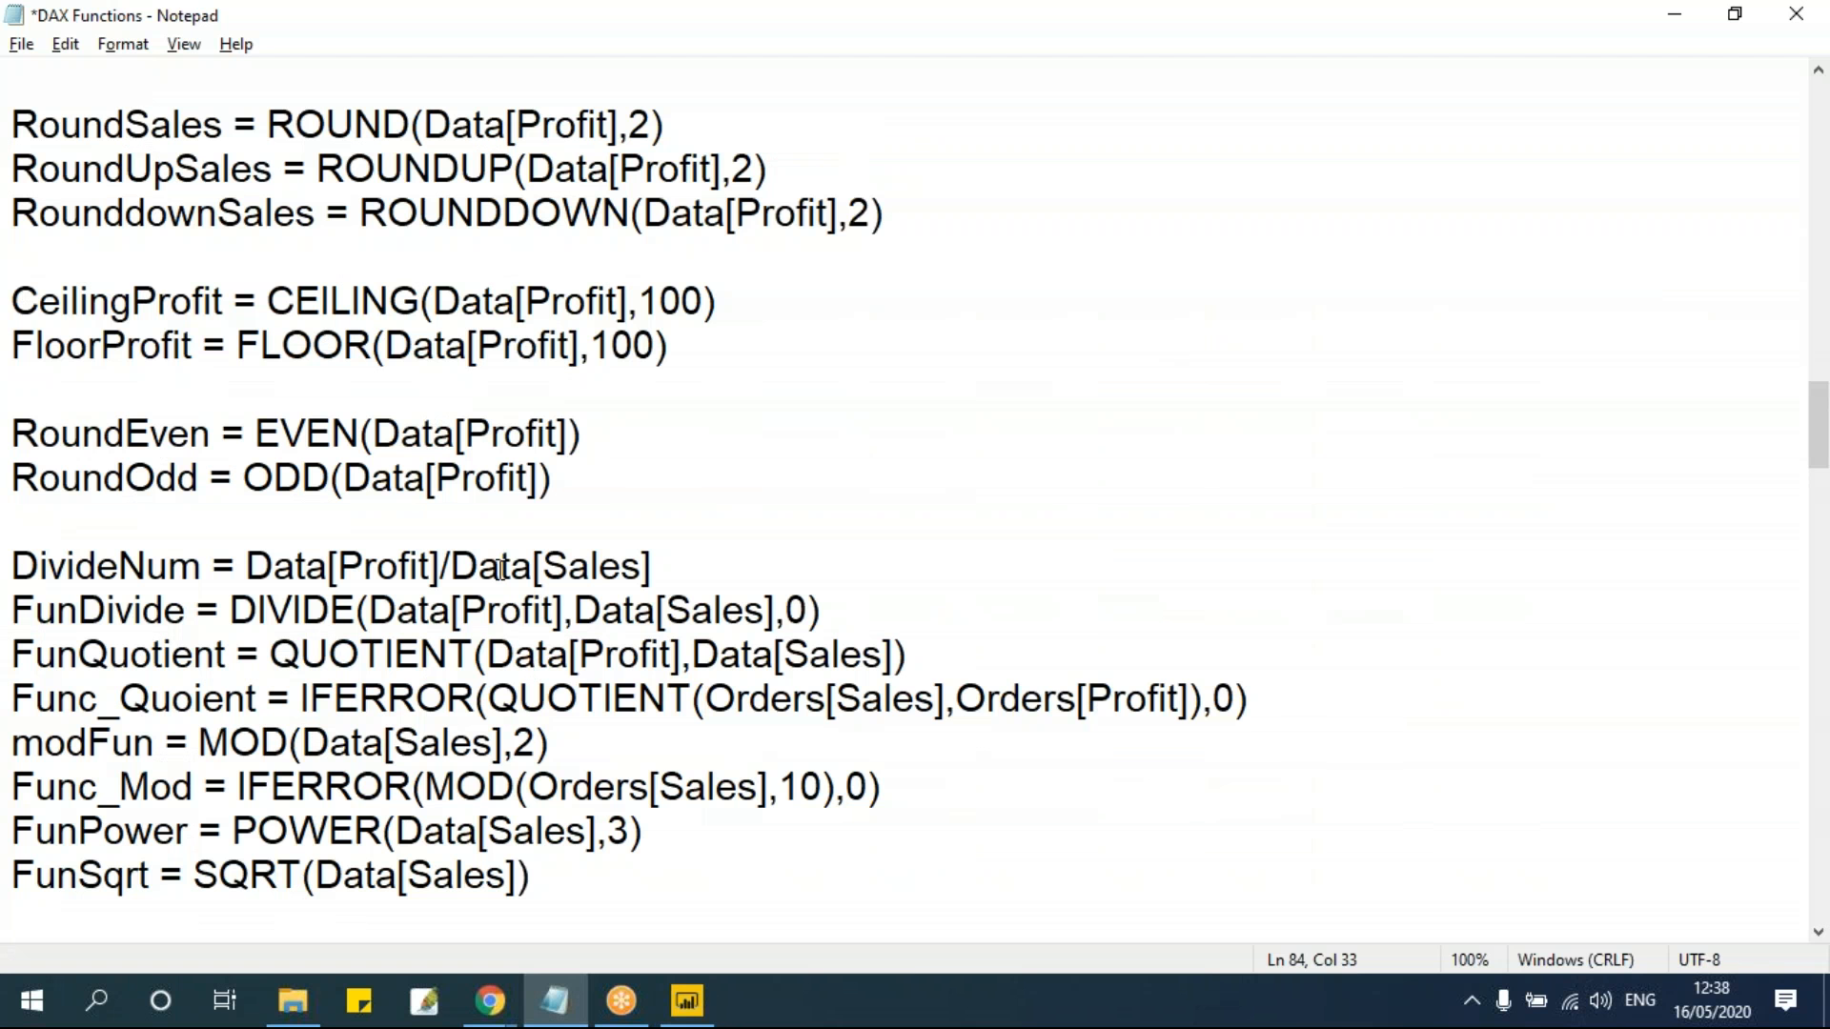
pyautogui.moveTo(301, 698); pyautogui.dragTo(482, 698)
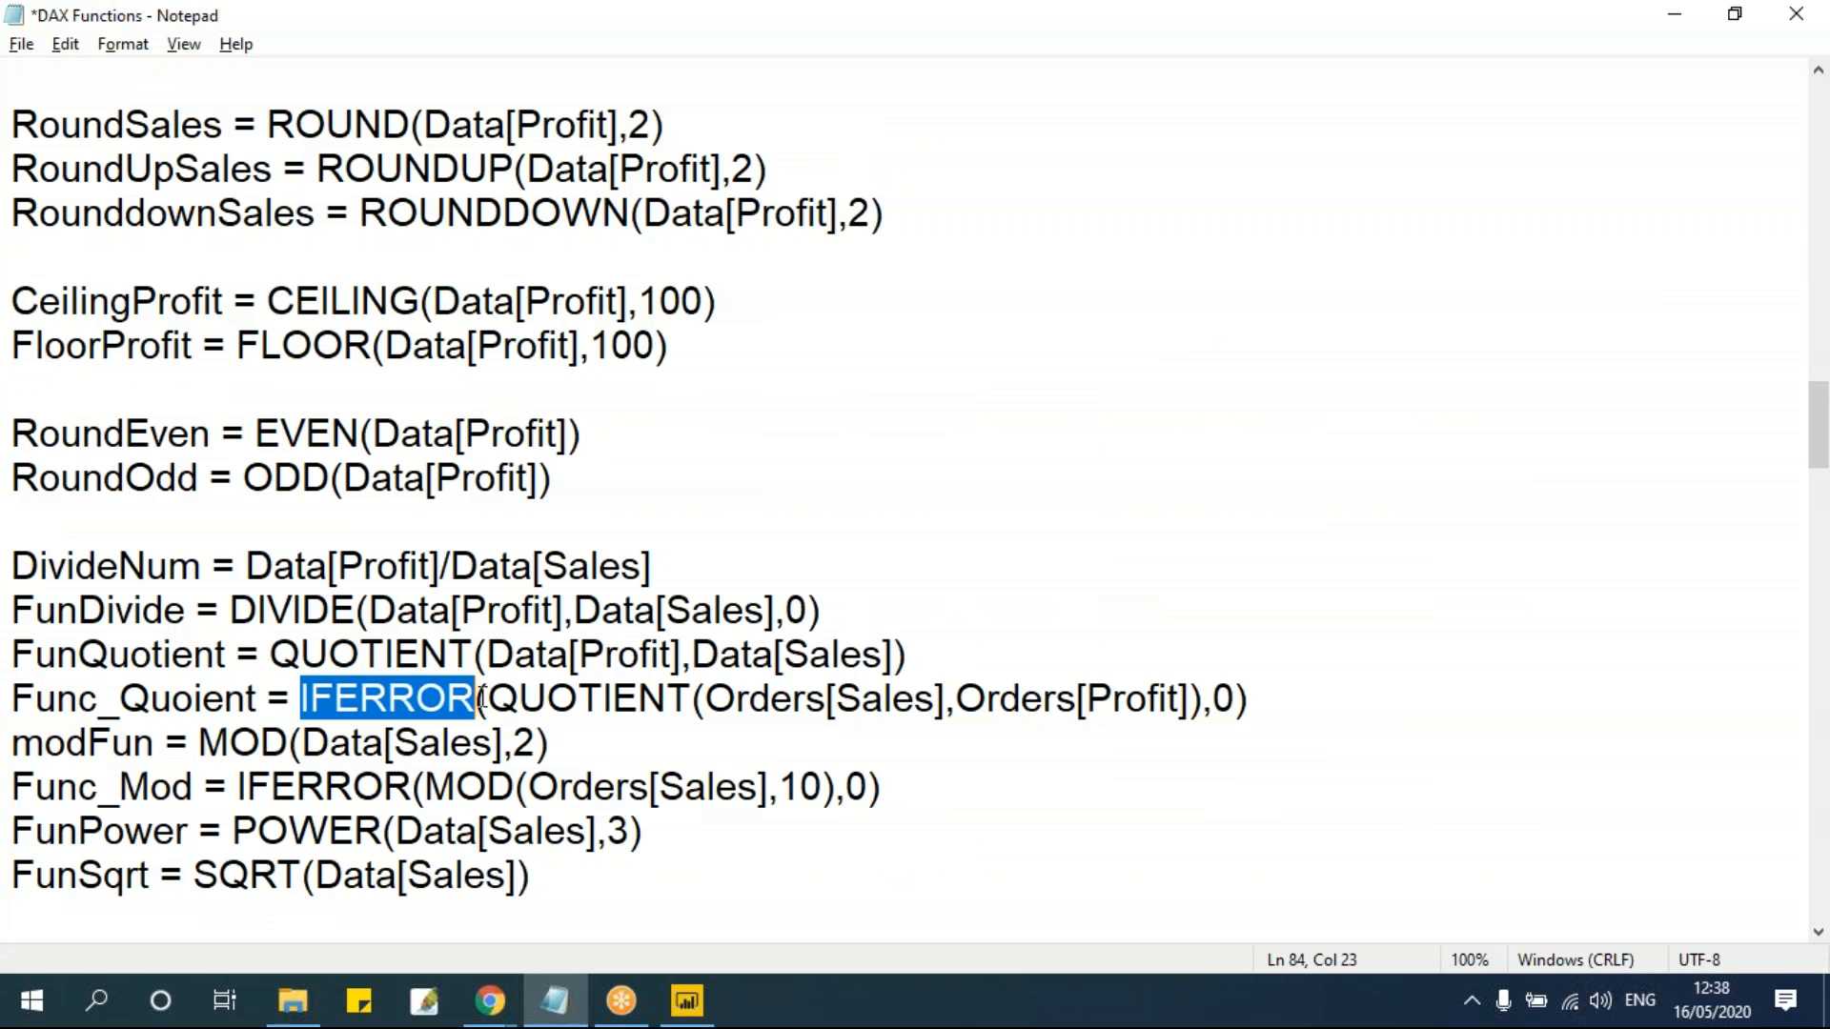
pyautogui.doubleClick(336, 705)
pyautogui.click(643, 656)
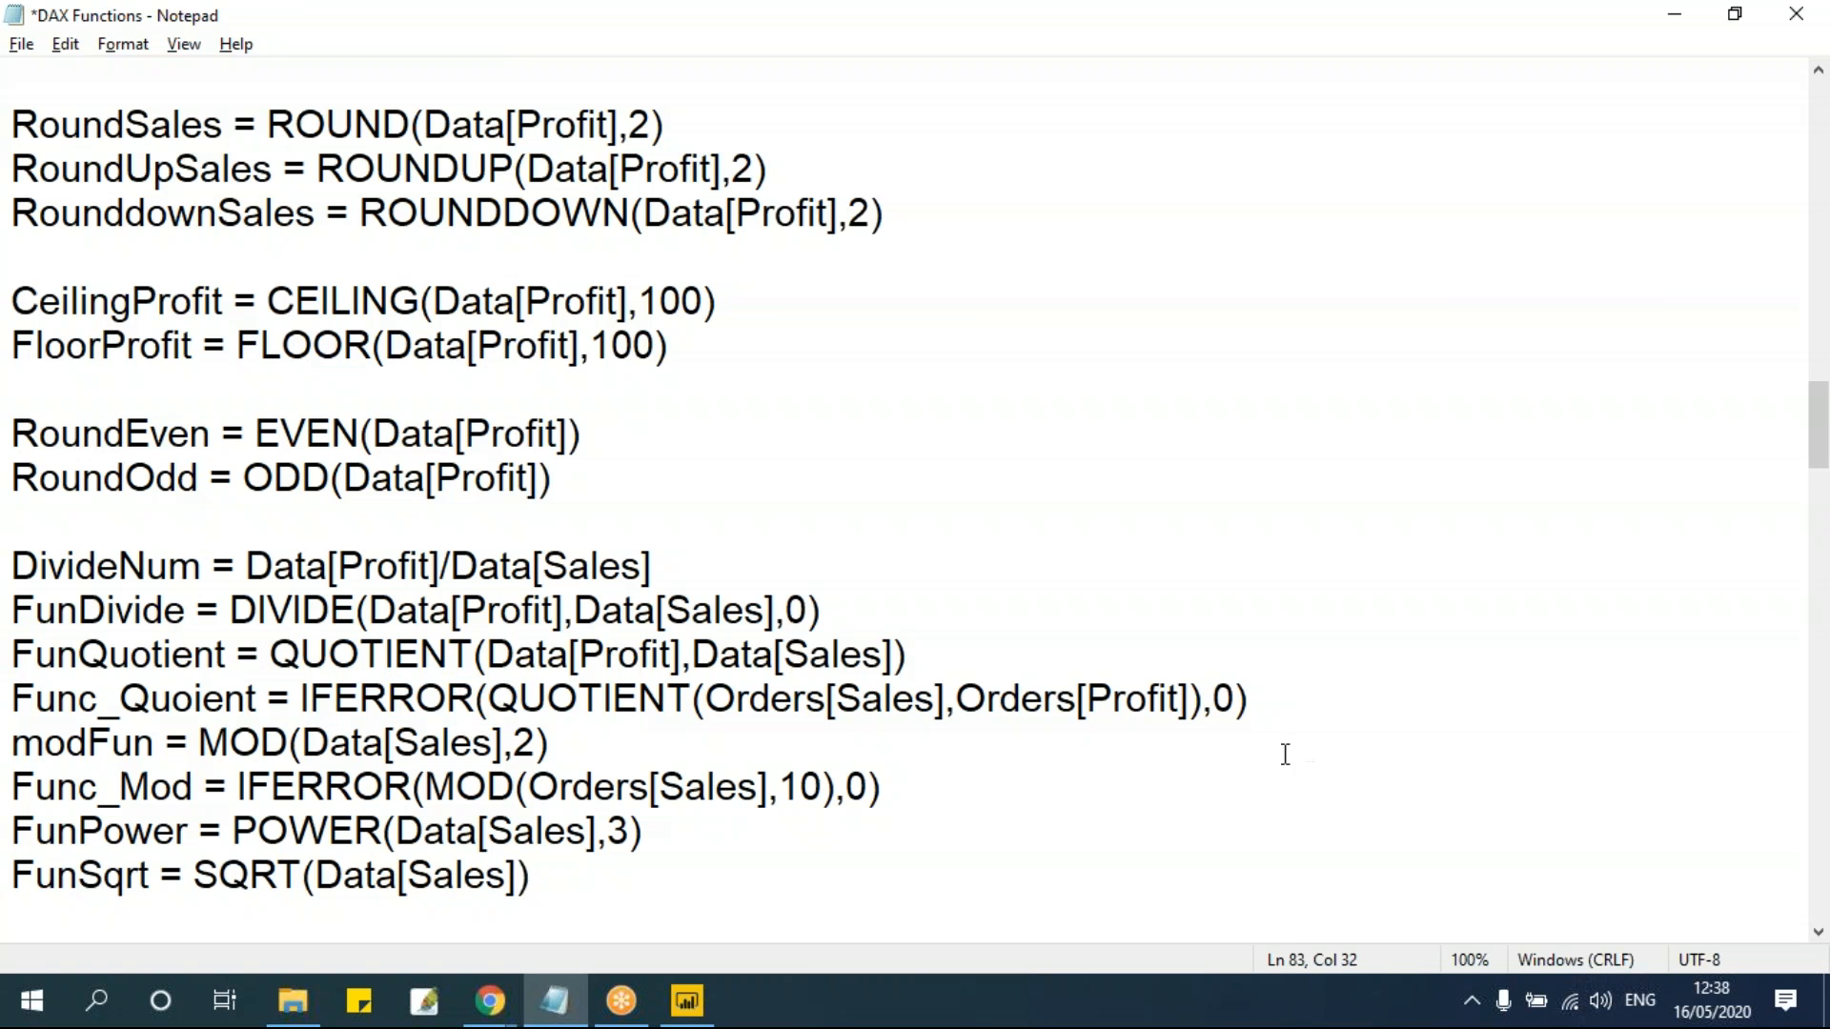
pyautogui.moveTo(1213, 700); pyautogui.dragTo(487, 700)
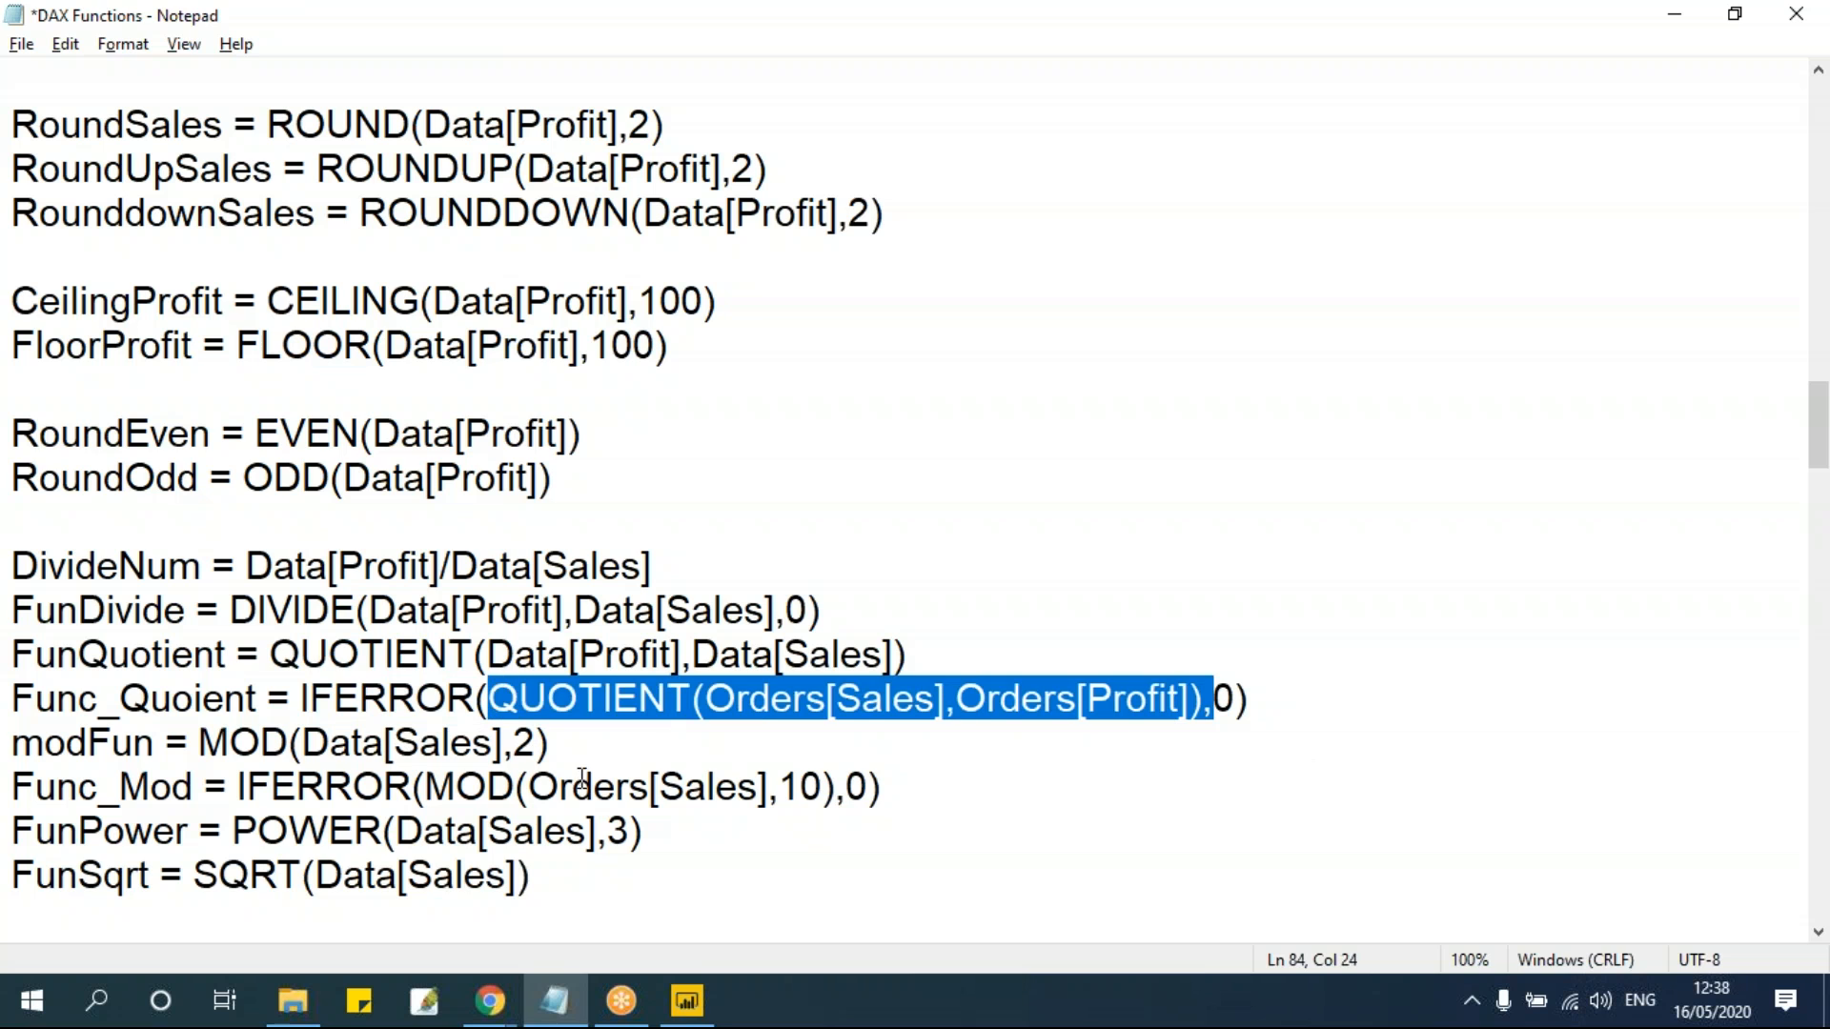
pyautogui.click(748, 611)
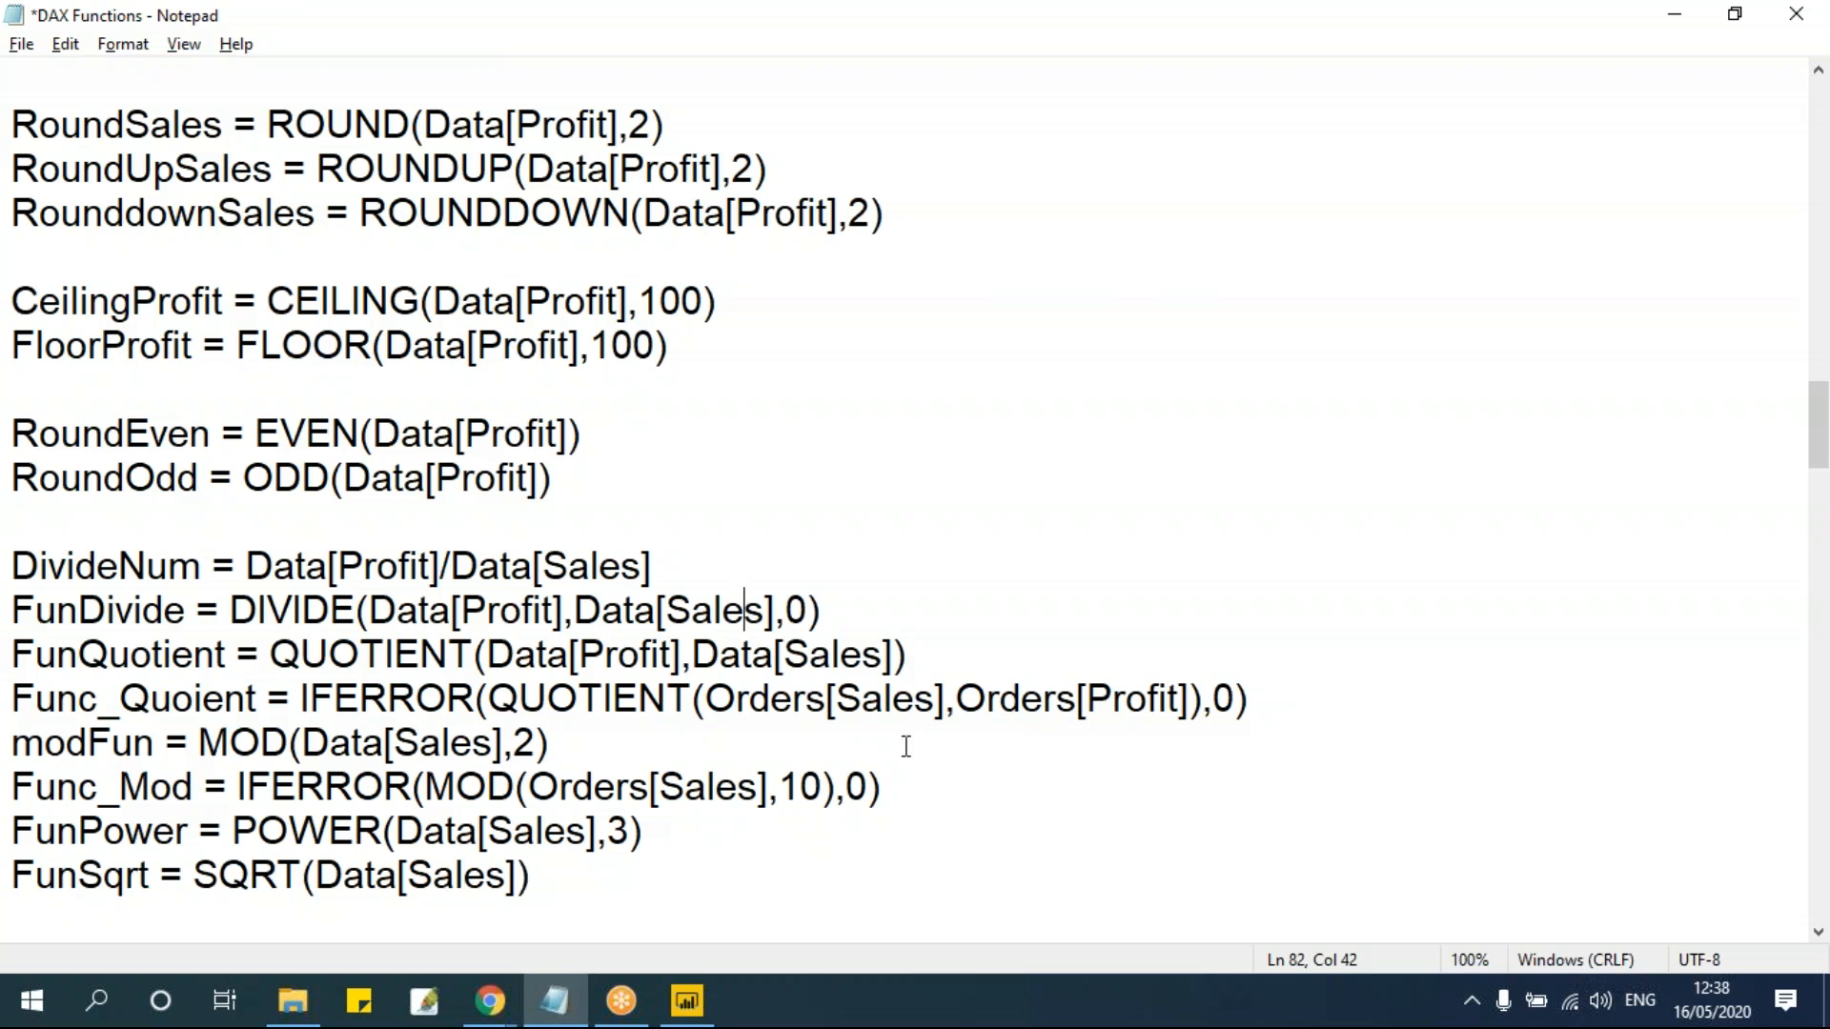
pyautogui.moveTo(300, 696); pyautogui.dragTo(504, 692)
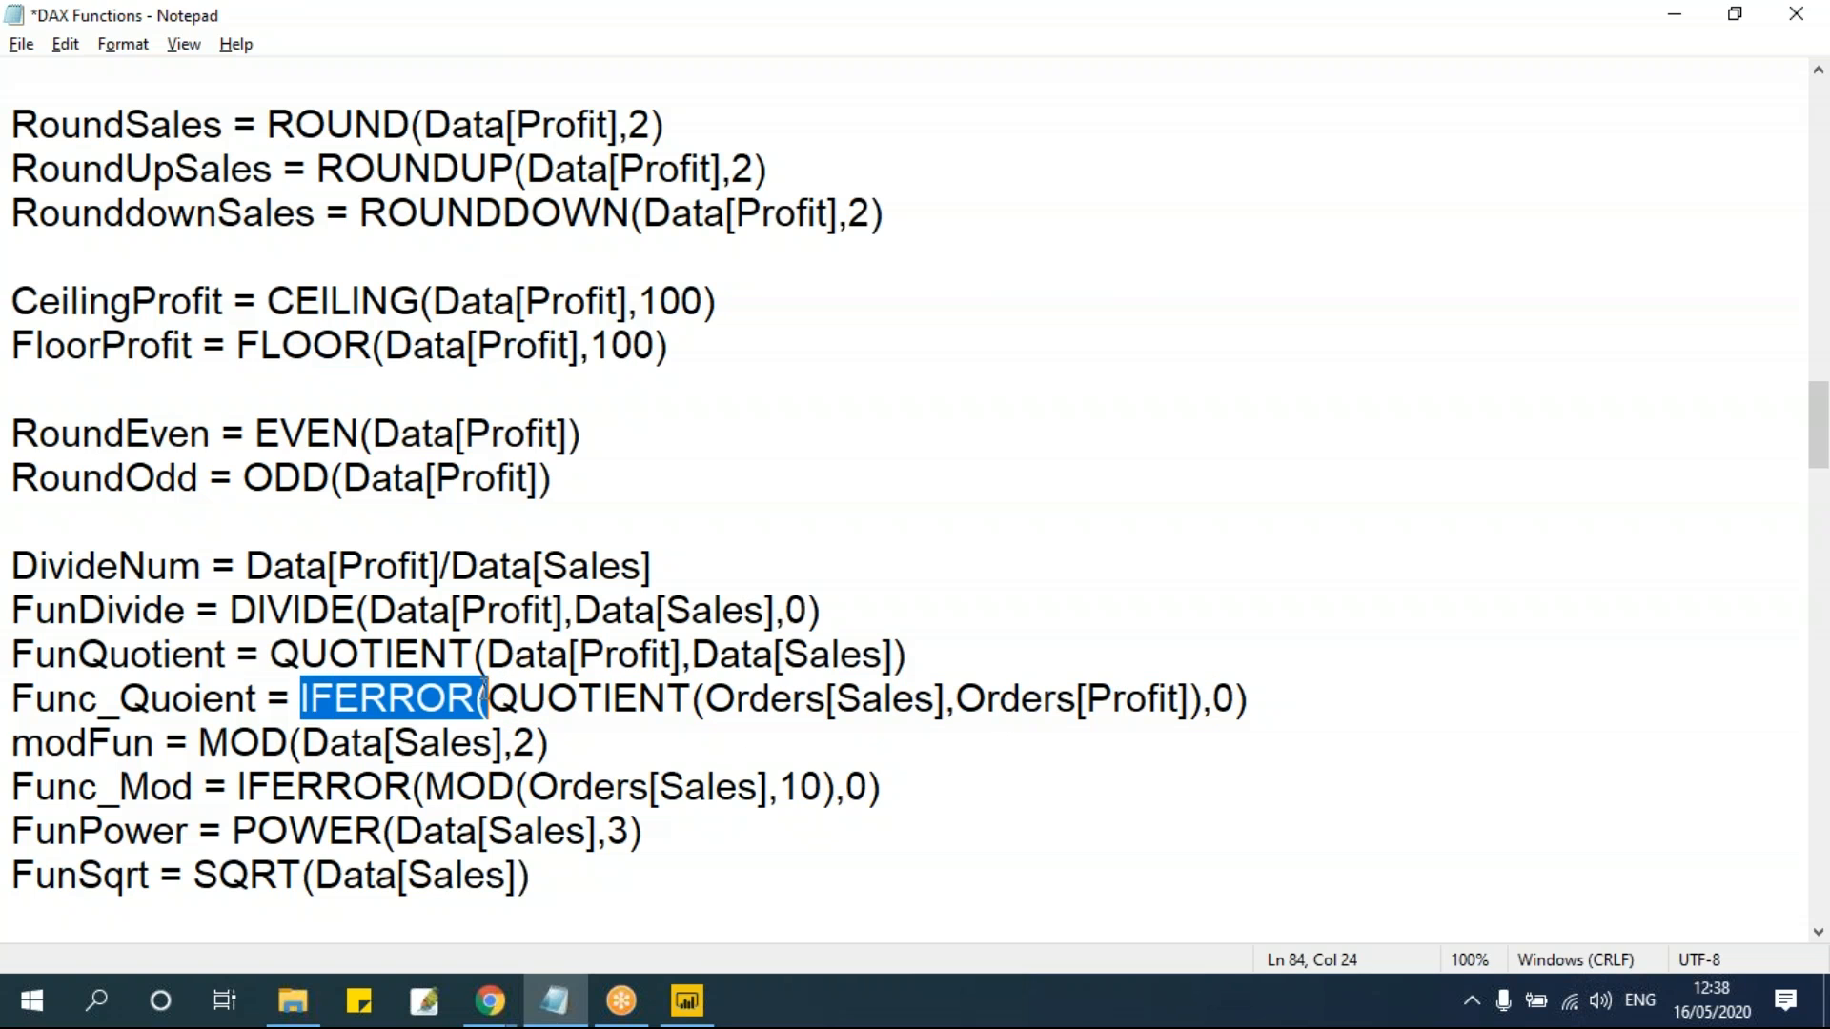
pyautogui.click(550, 656)
pyautogui.scroll(-1, 505, 672)
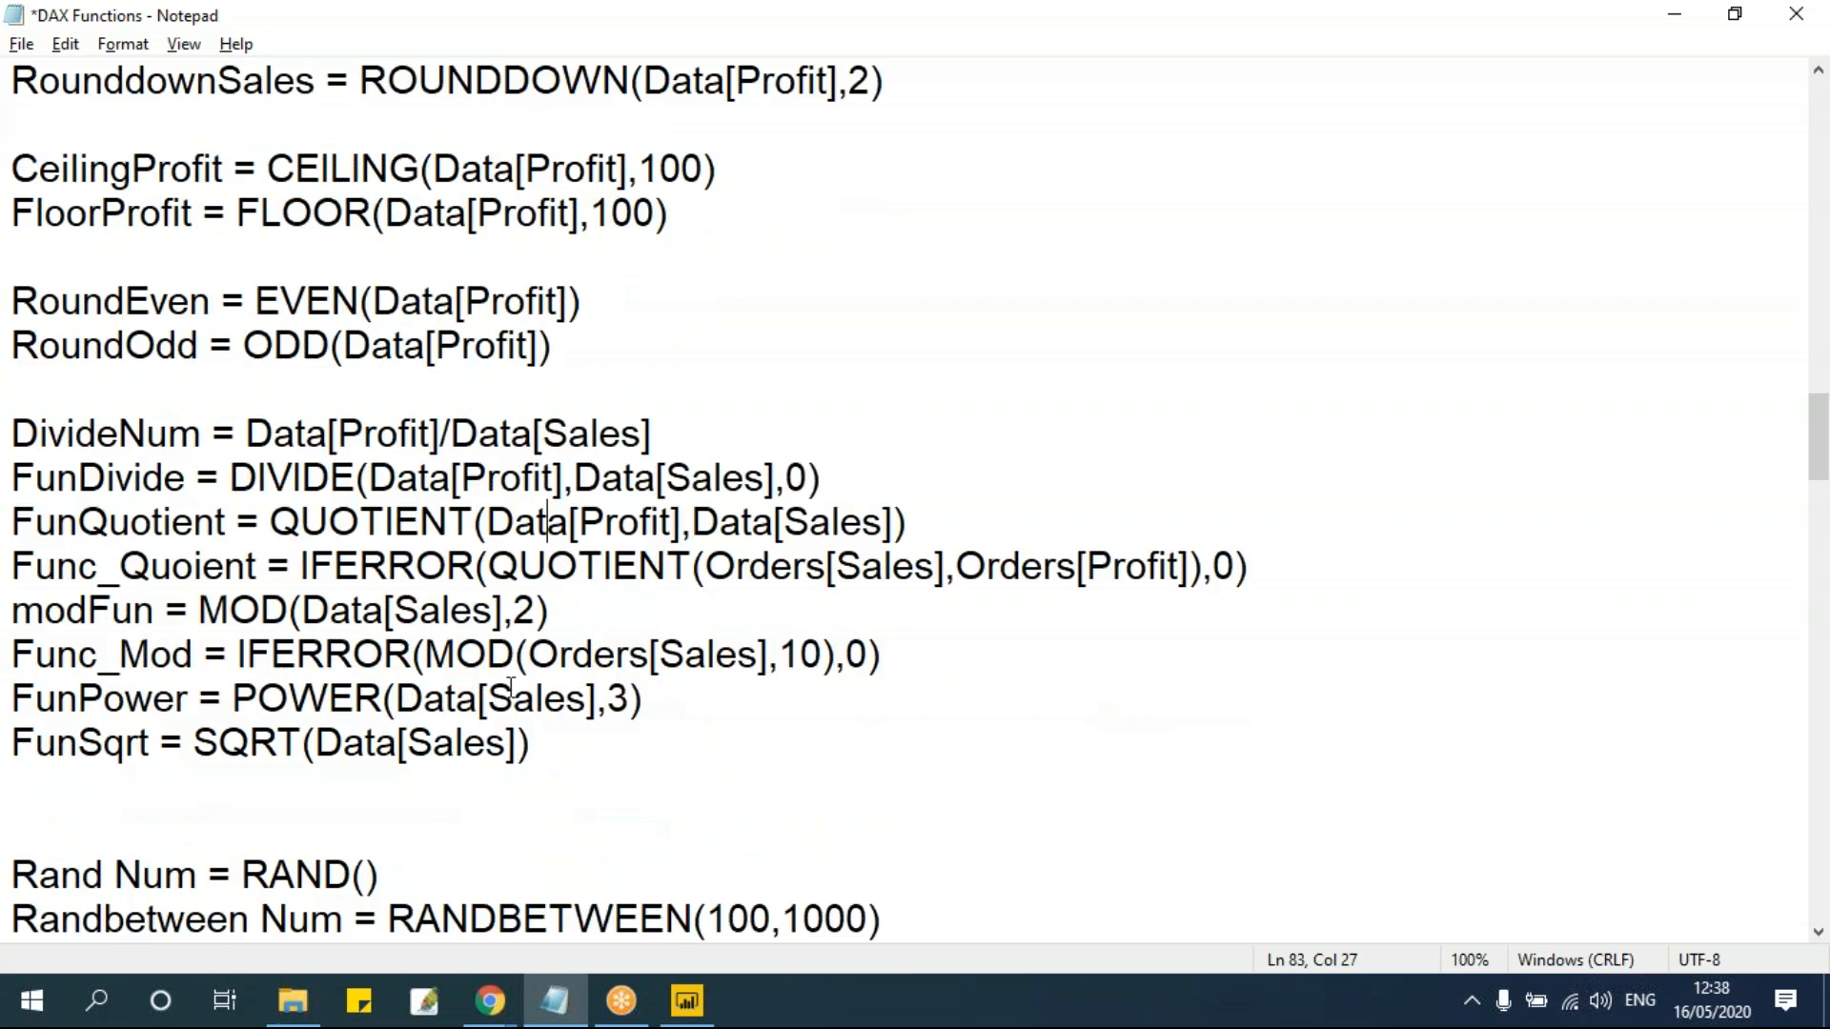
# Step: Skim the remaining notes up to the number-format formulas, and examine the modFun and Func_Mod formulas
pyautogui.scroll(-20, 511, 687)
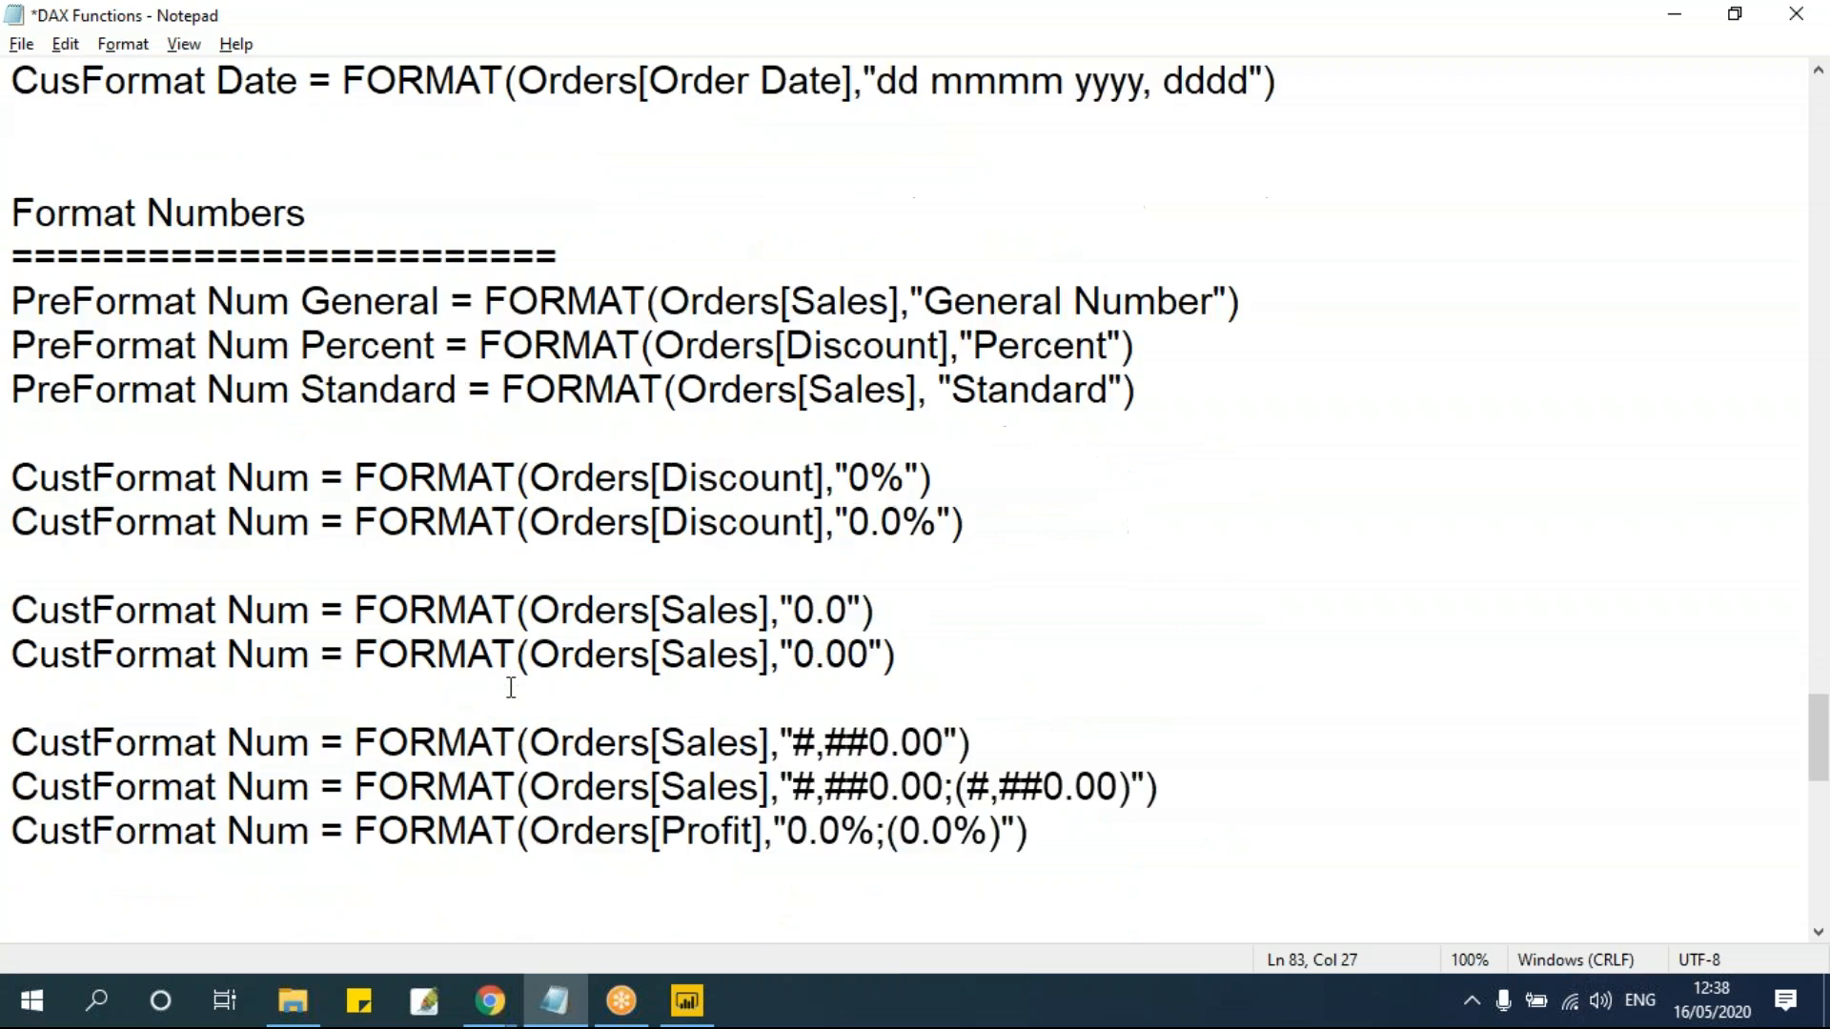
pyautogui.scroll(-1, 511, 686)
pyautogui.click(384, 522)
pyautogui.scroll(20, 505, 620)
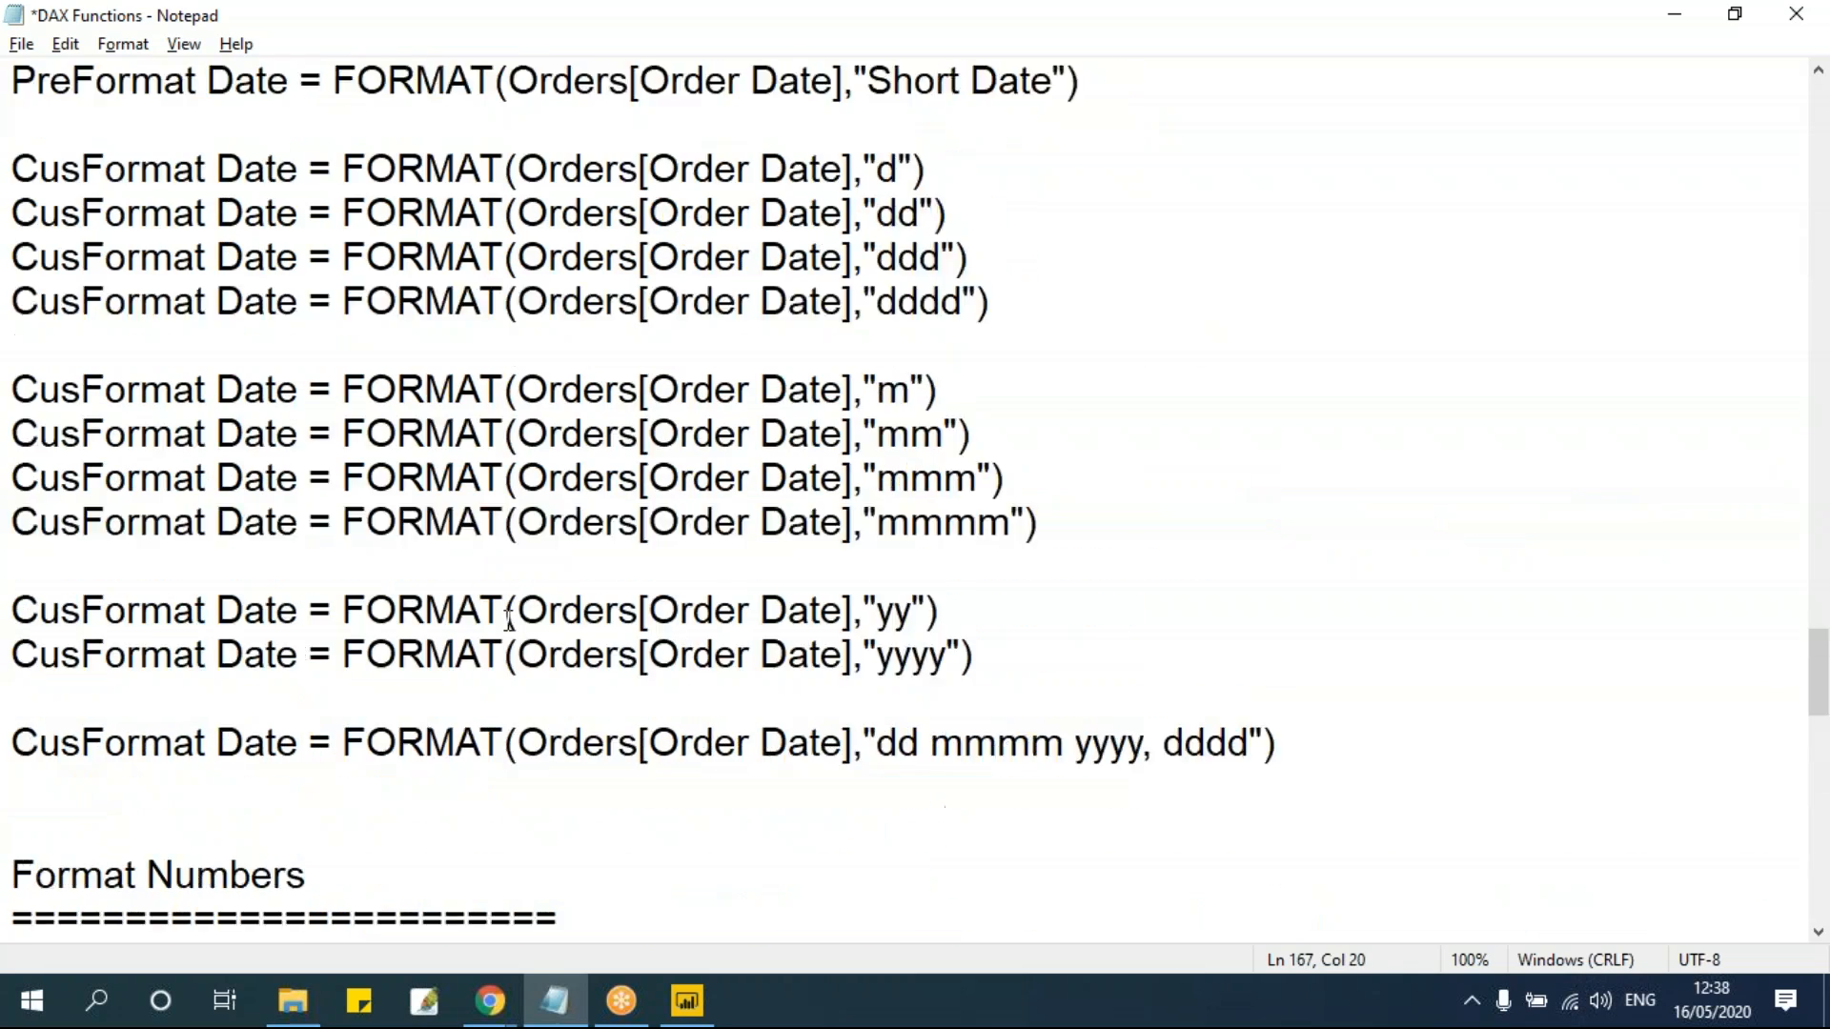
pyautogui.scroll(10, 508, 620)
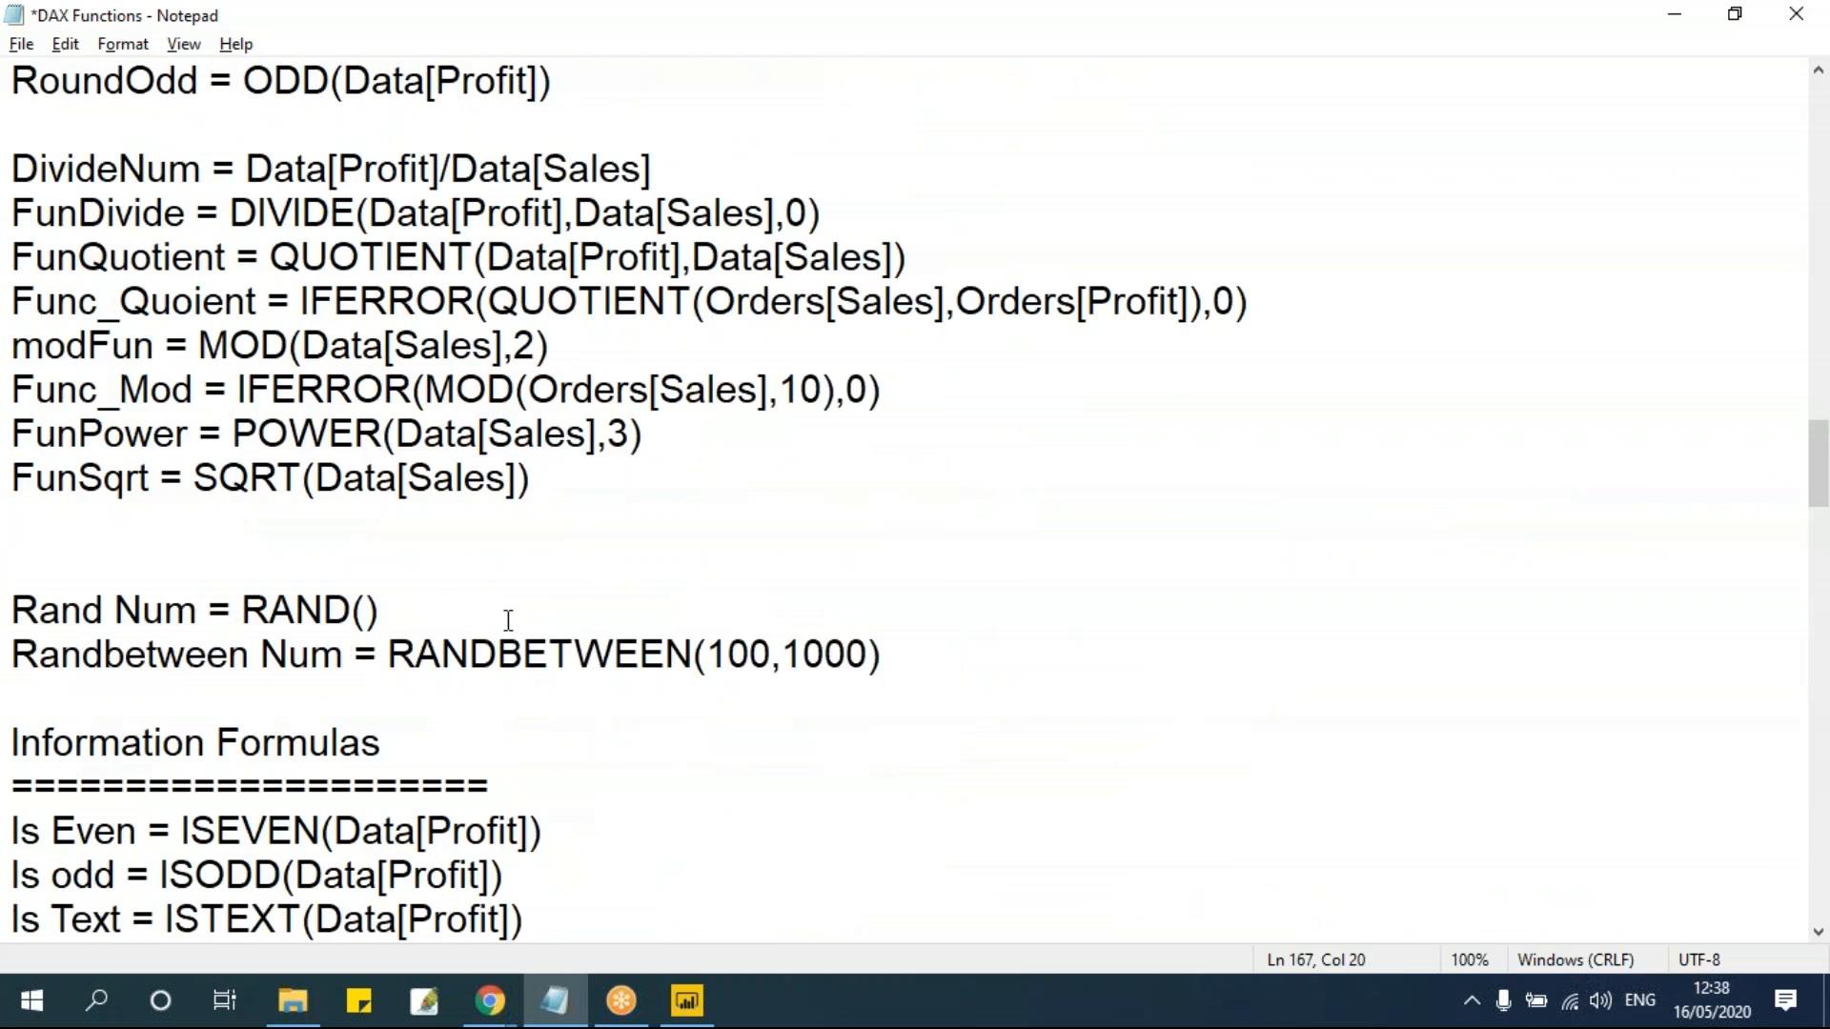
pyautogui.scroll(-2, 499, 495)
pyautogui.click(497, 494)
pyautogui.click(26, 429)
pyautogui.hotkey('shift', 'End')
pyautogui.click(940, 519)
pyautogui.hotkey('shift', 'Home')
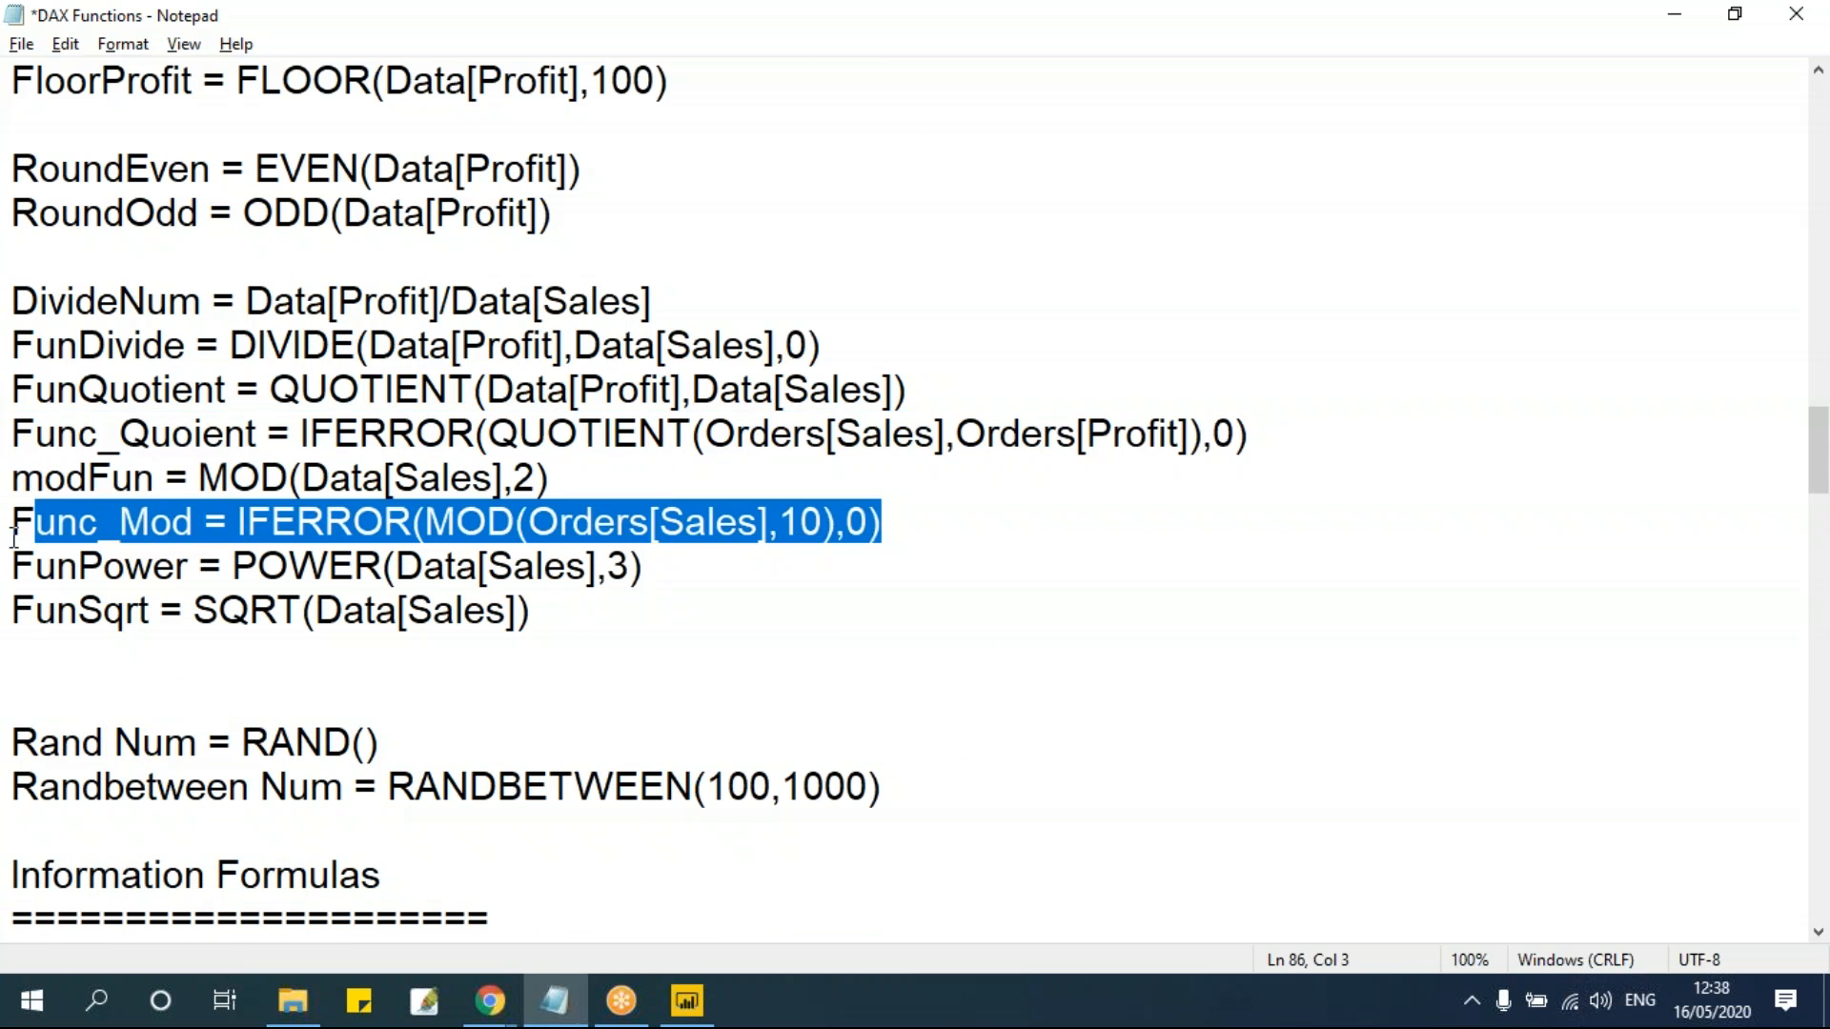
pyautogui.click(558, 475)
pyautogui.moveTo(554, 1001)
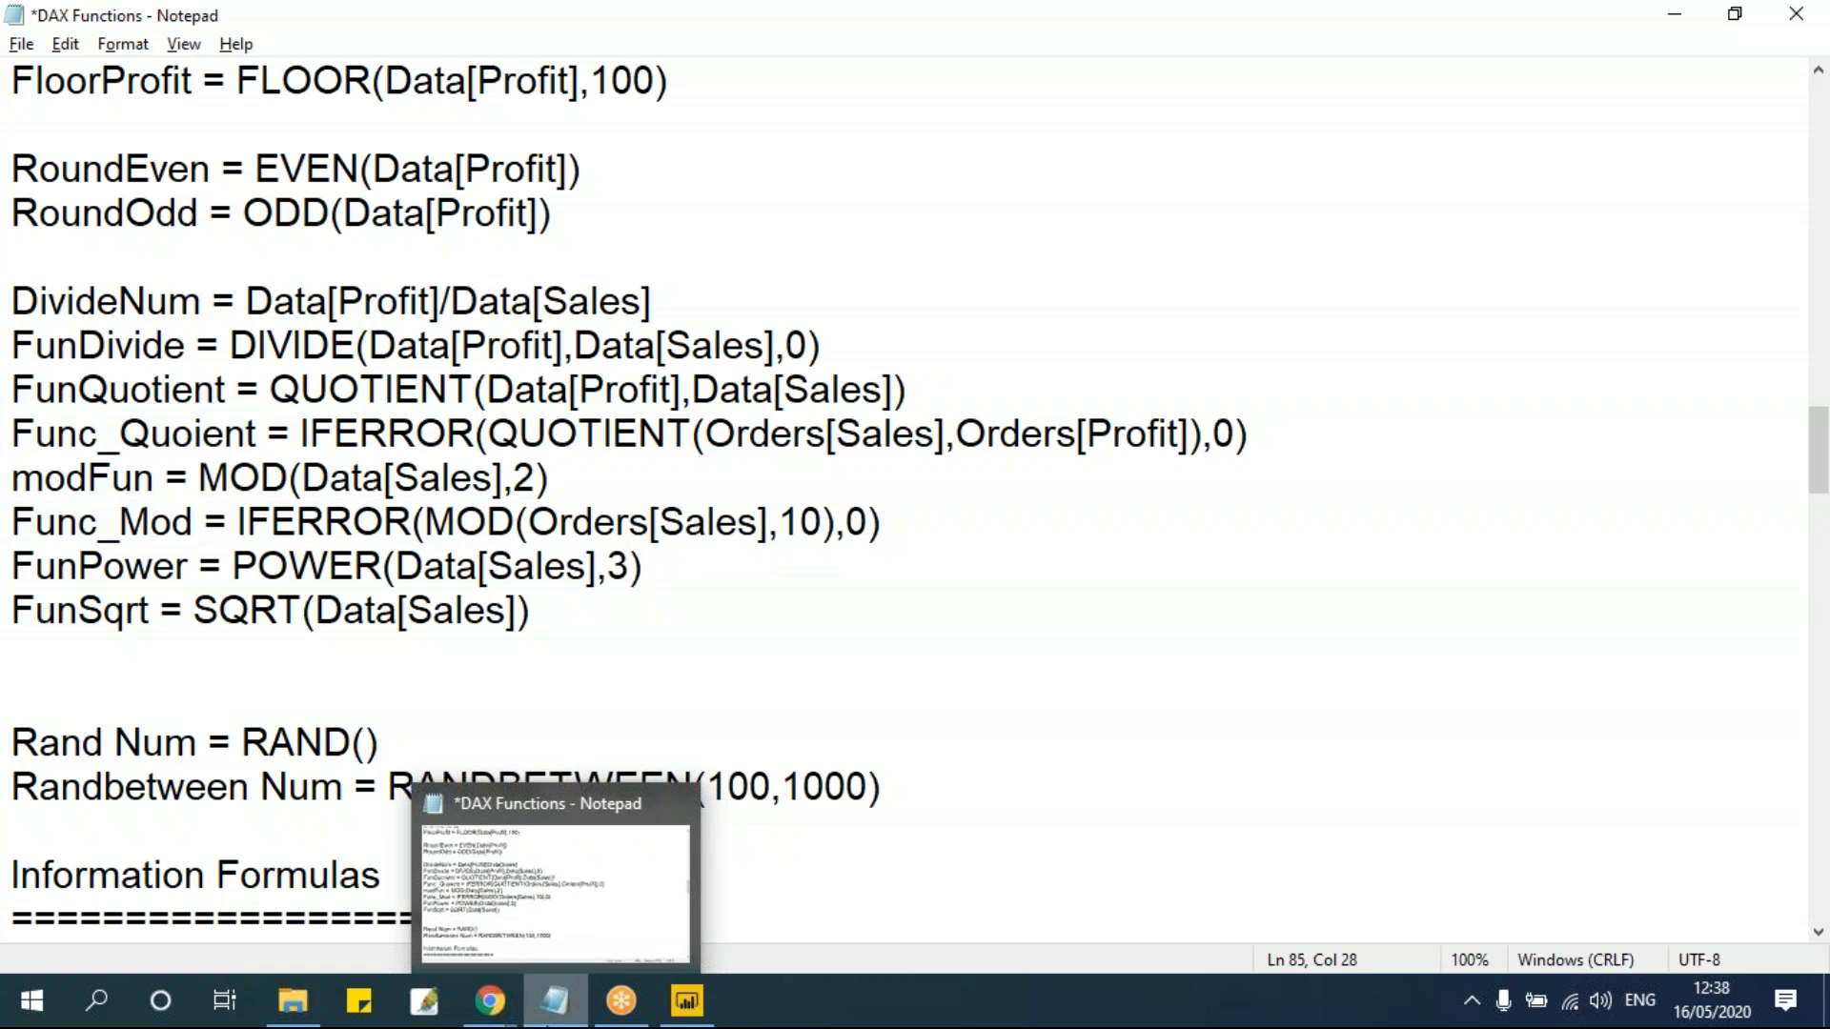
pyautogui.click(706, 434)
pyautogui.click(539, 493)
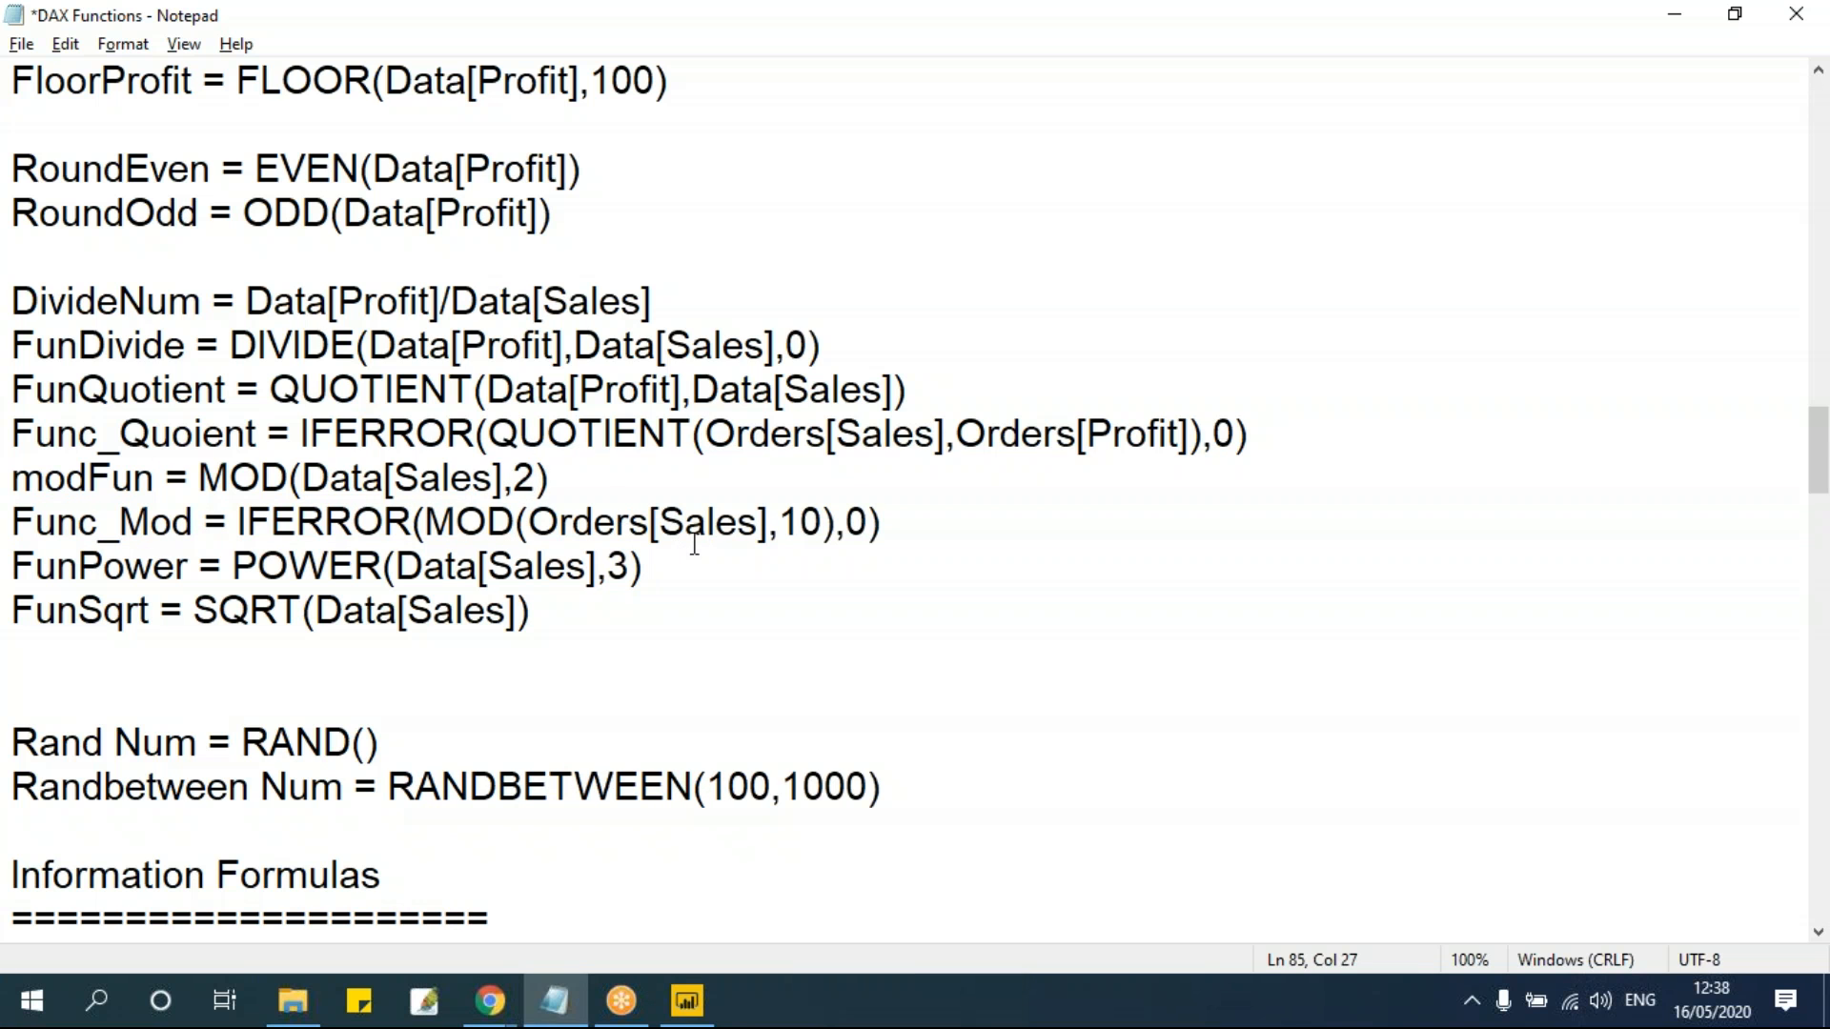
# Step: Return to Power BI Desktop, add a calculated column to RawData Numbers and name it Func Mod
pyautogui.hotkey('alt', 'Tab')
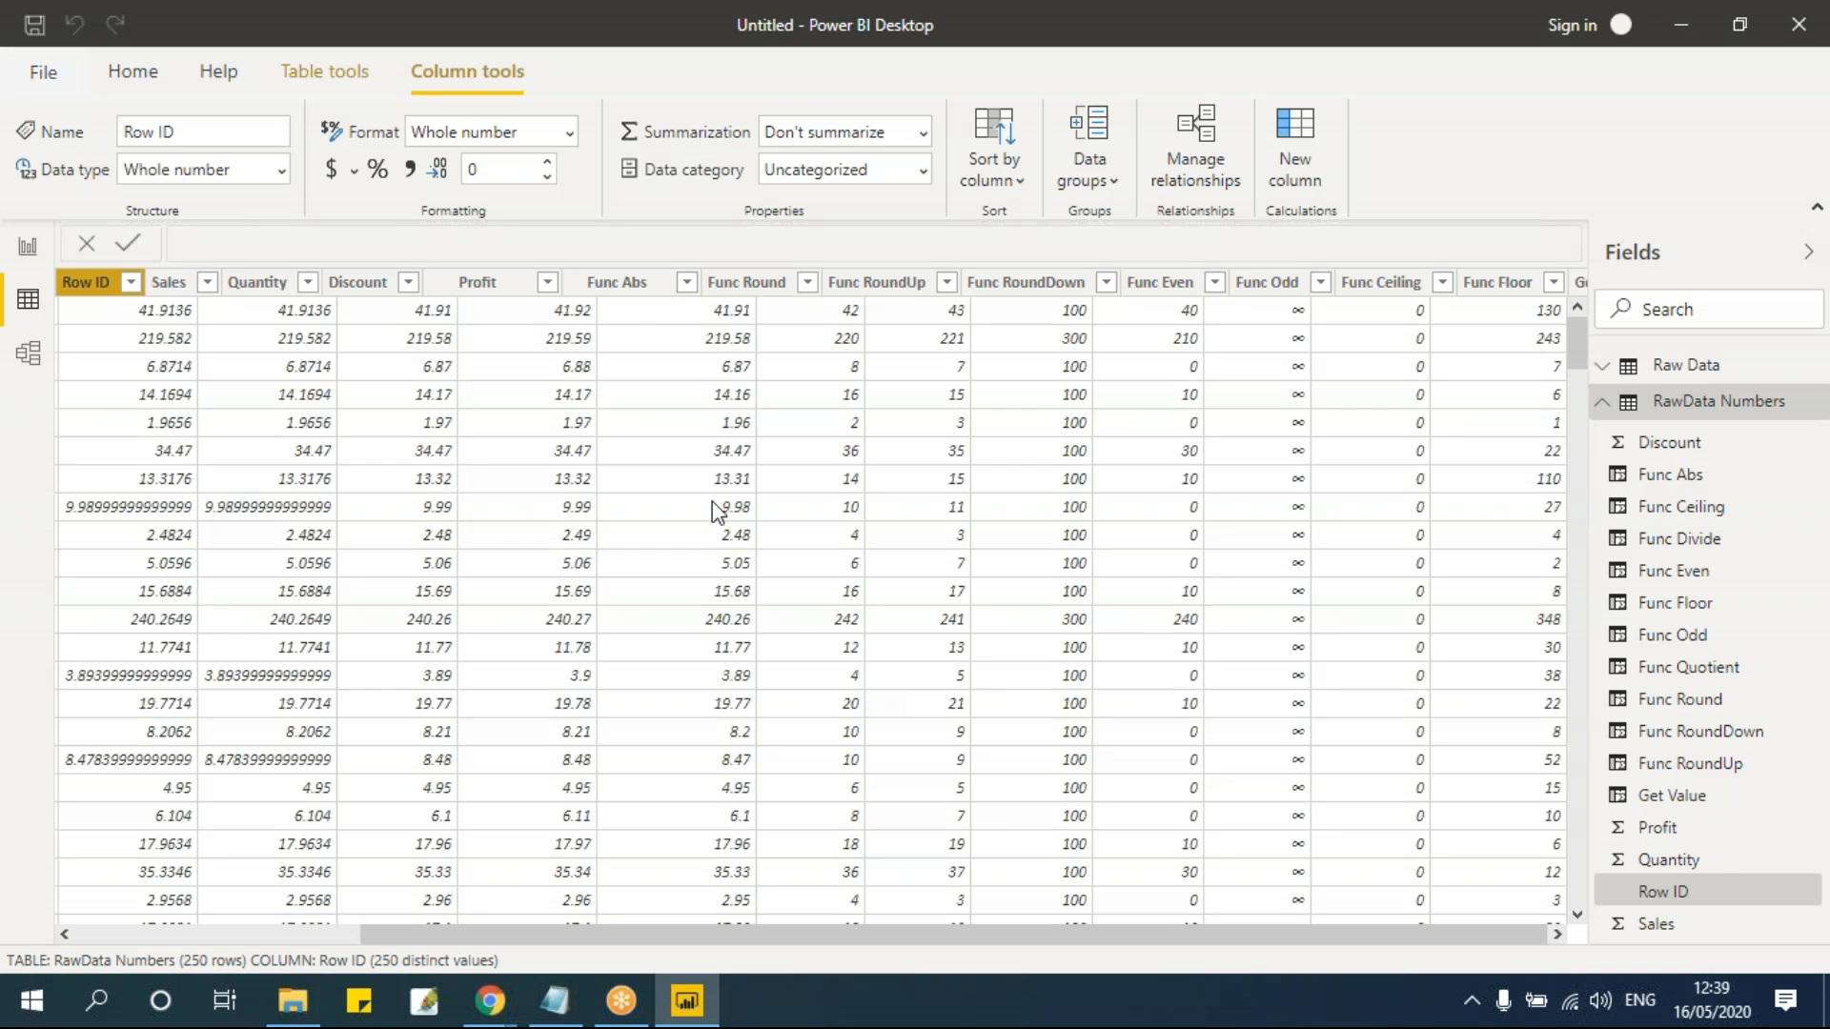
pyautogui.click(357, 80)
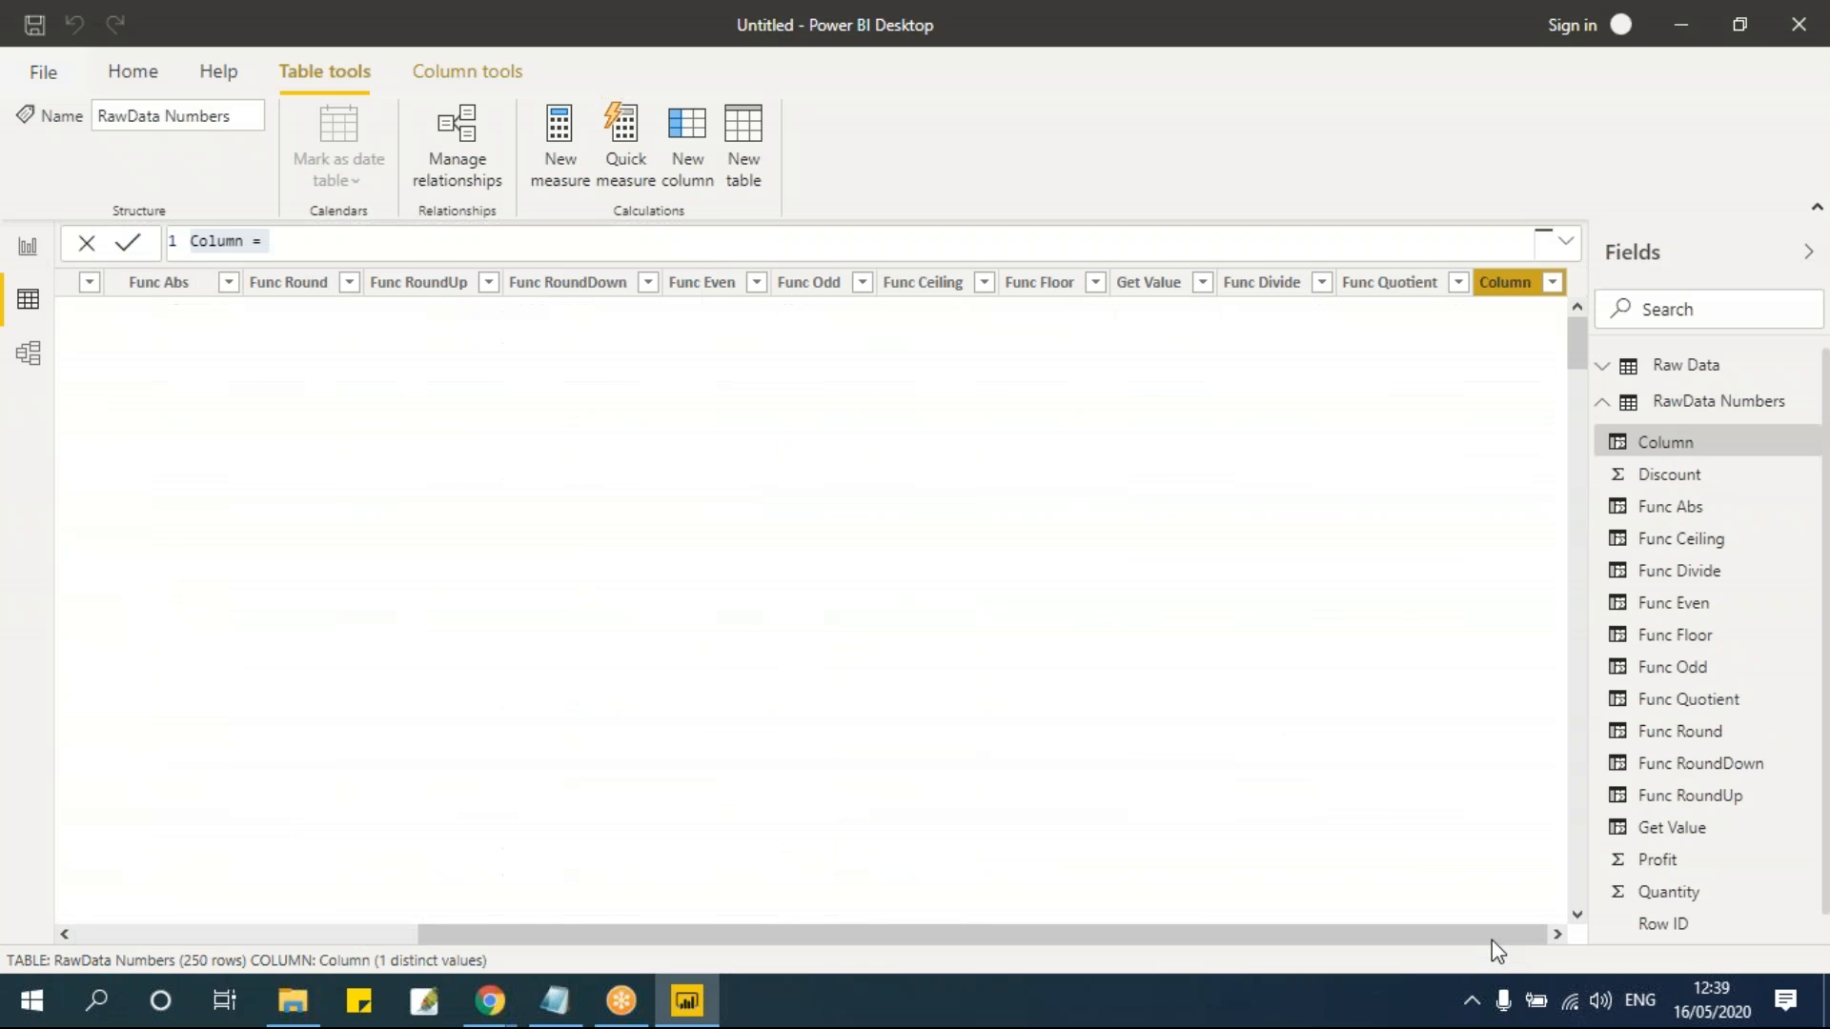
pyautogui.click(247, 244)
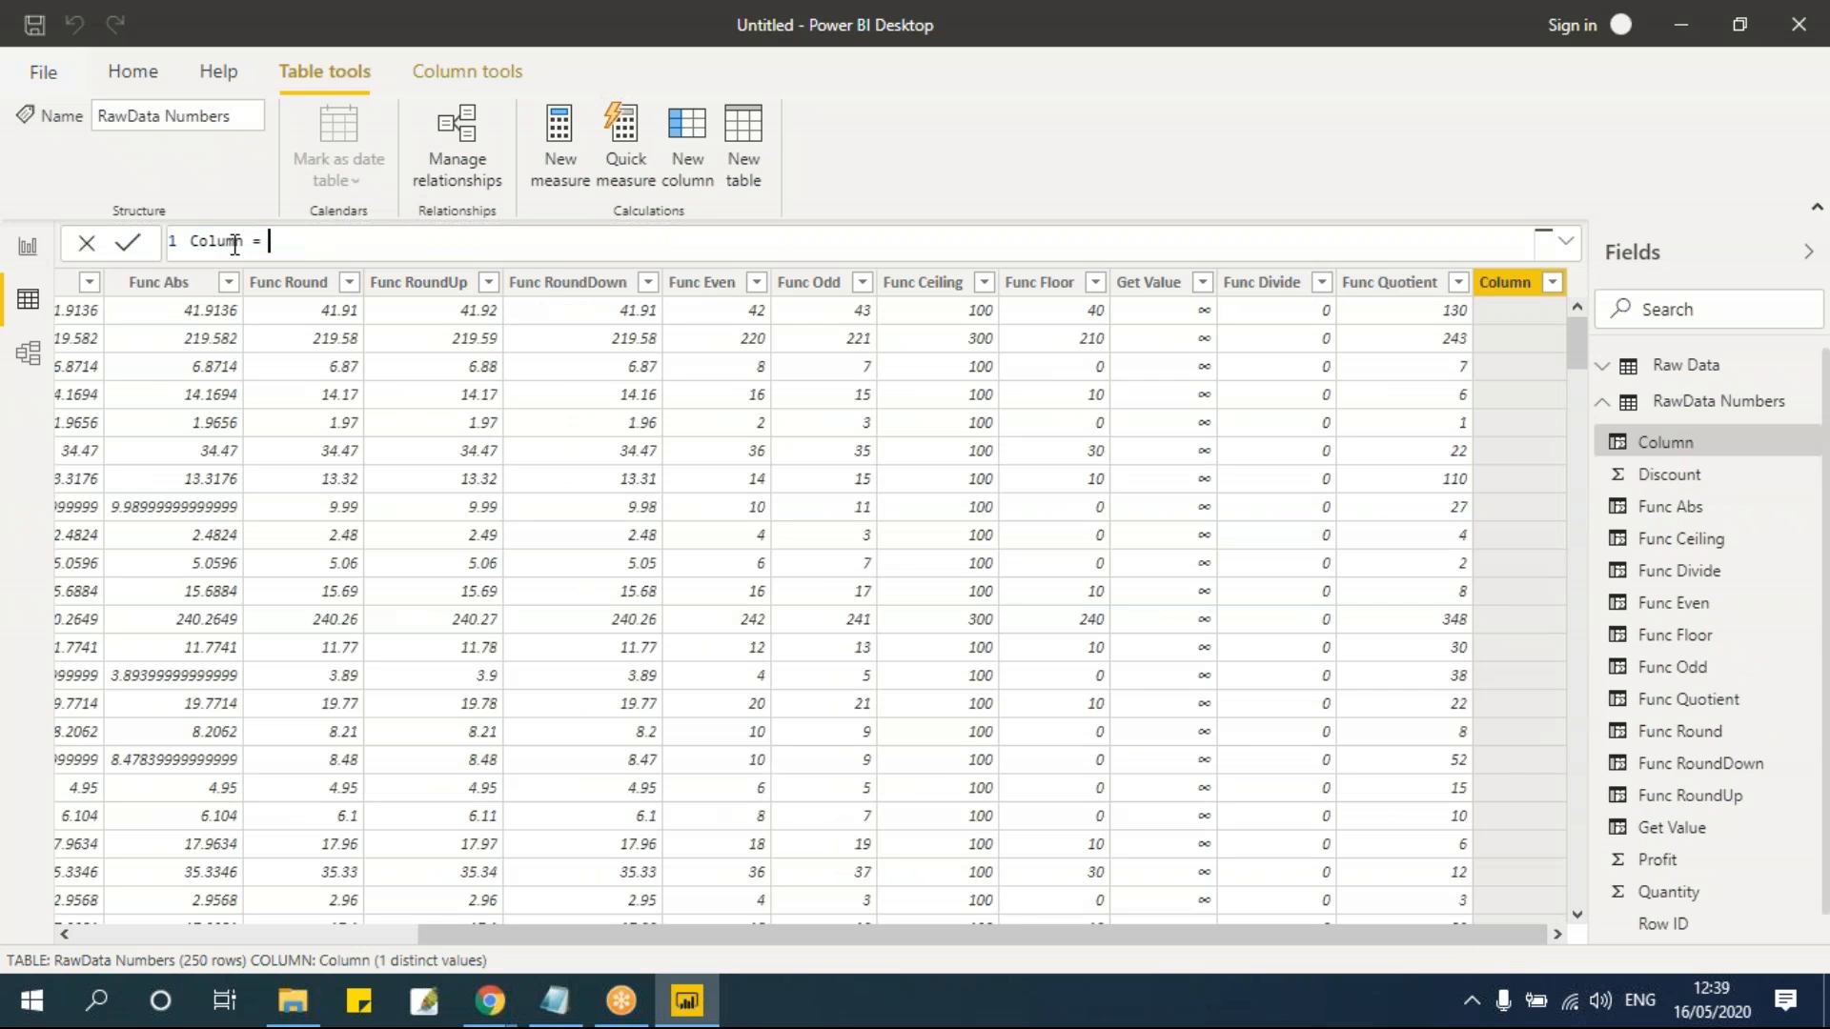
pyautogui.click(246, 244)
pyautogui.press('BackSpace')
pyautogui.press('BackSpace')
pyautogui.press('BackSpace')
pyautogui.press('BackSpace')
pyautogui.press('BackSpace')
pyautogui.press('BackSpace')
pyautogui.write('Func')
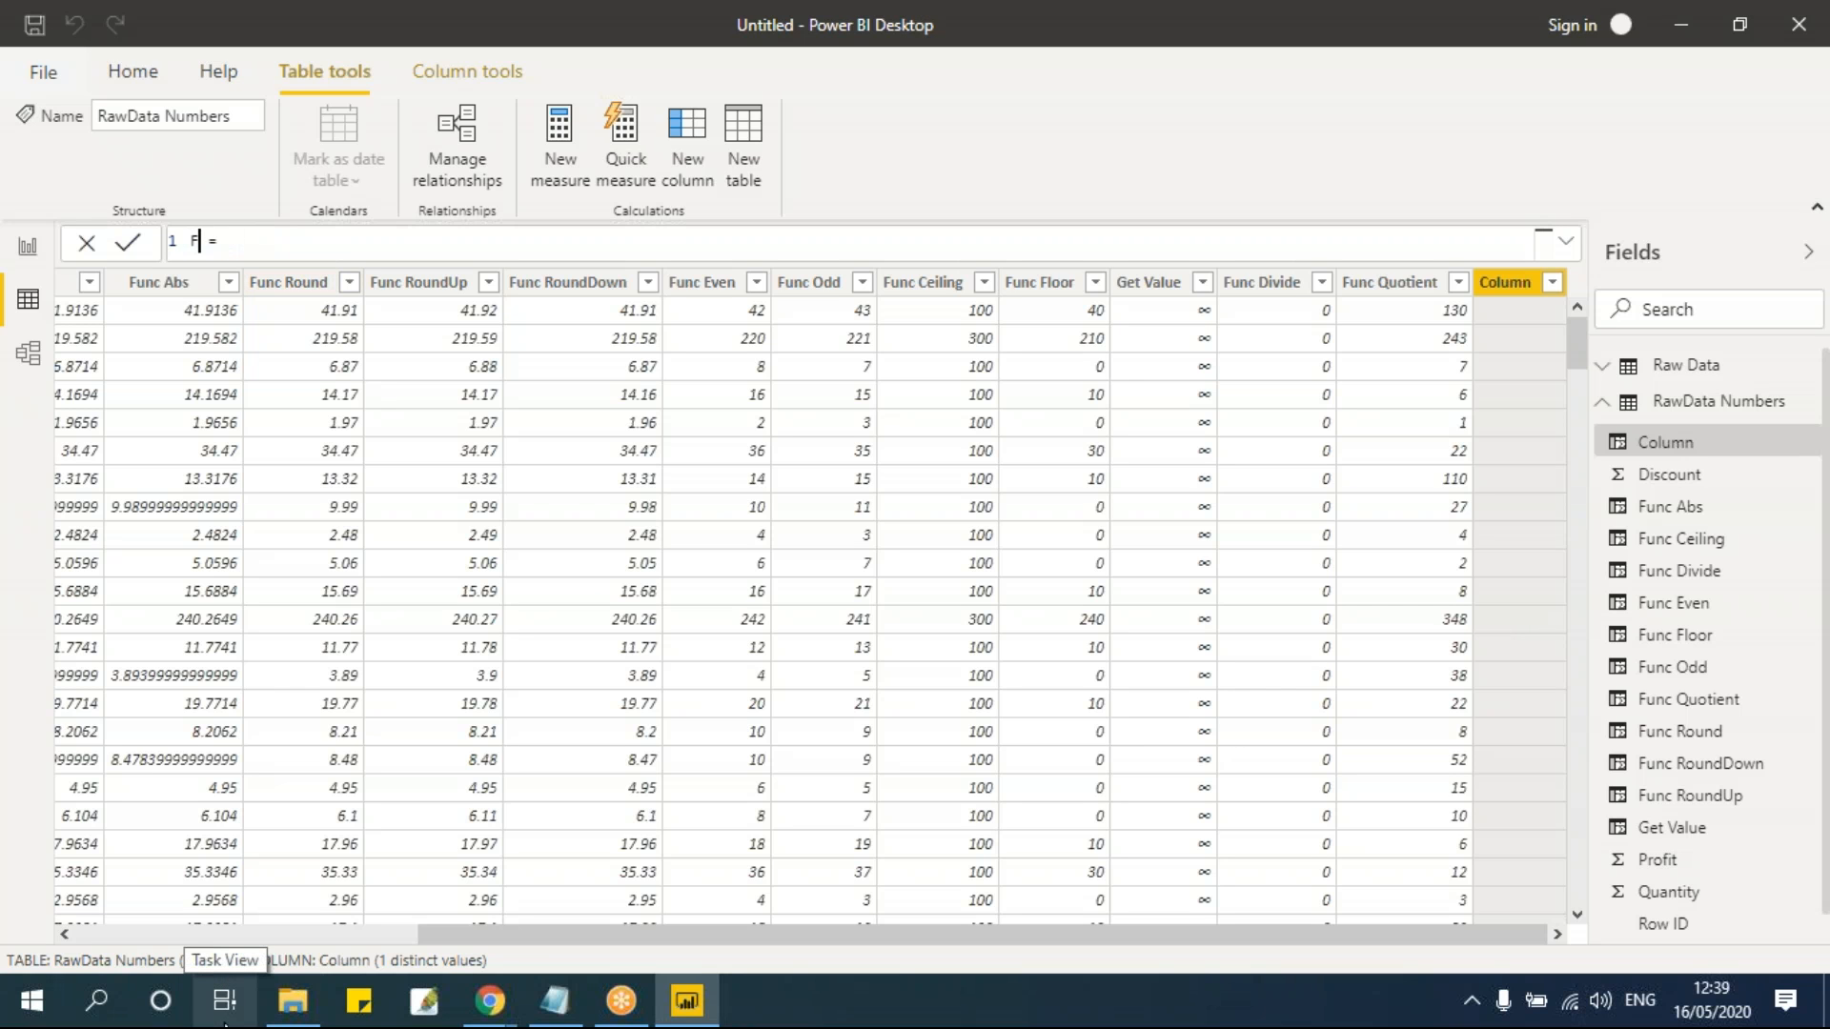
pyautogui.write(' Mod = ')
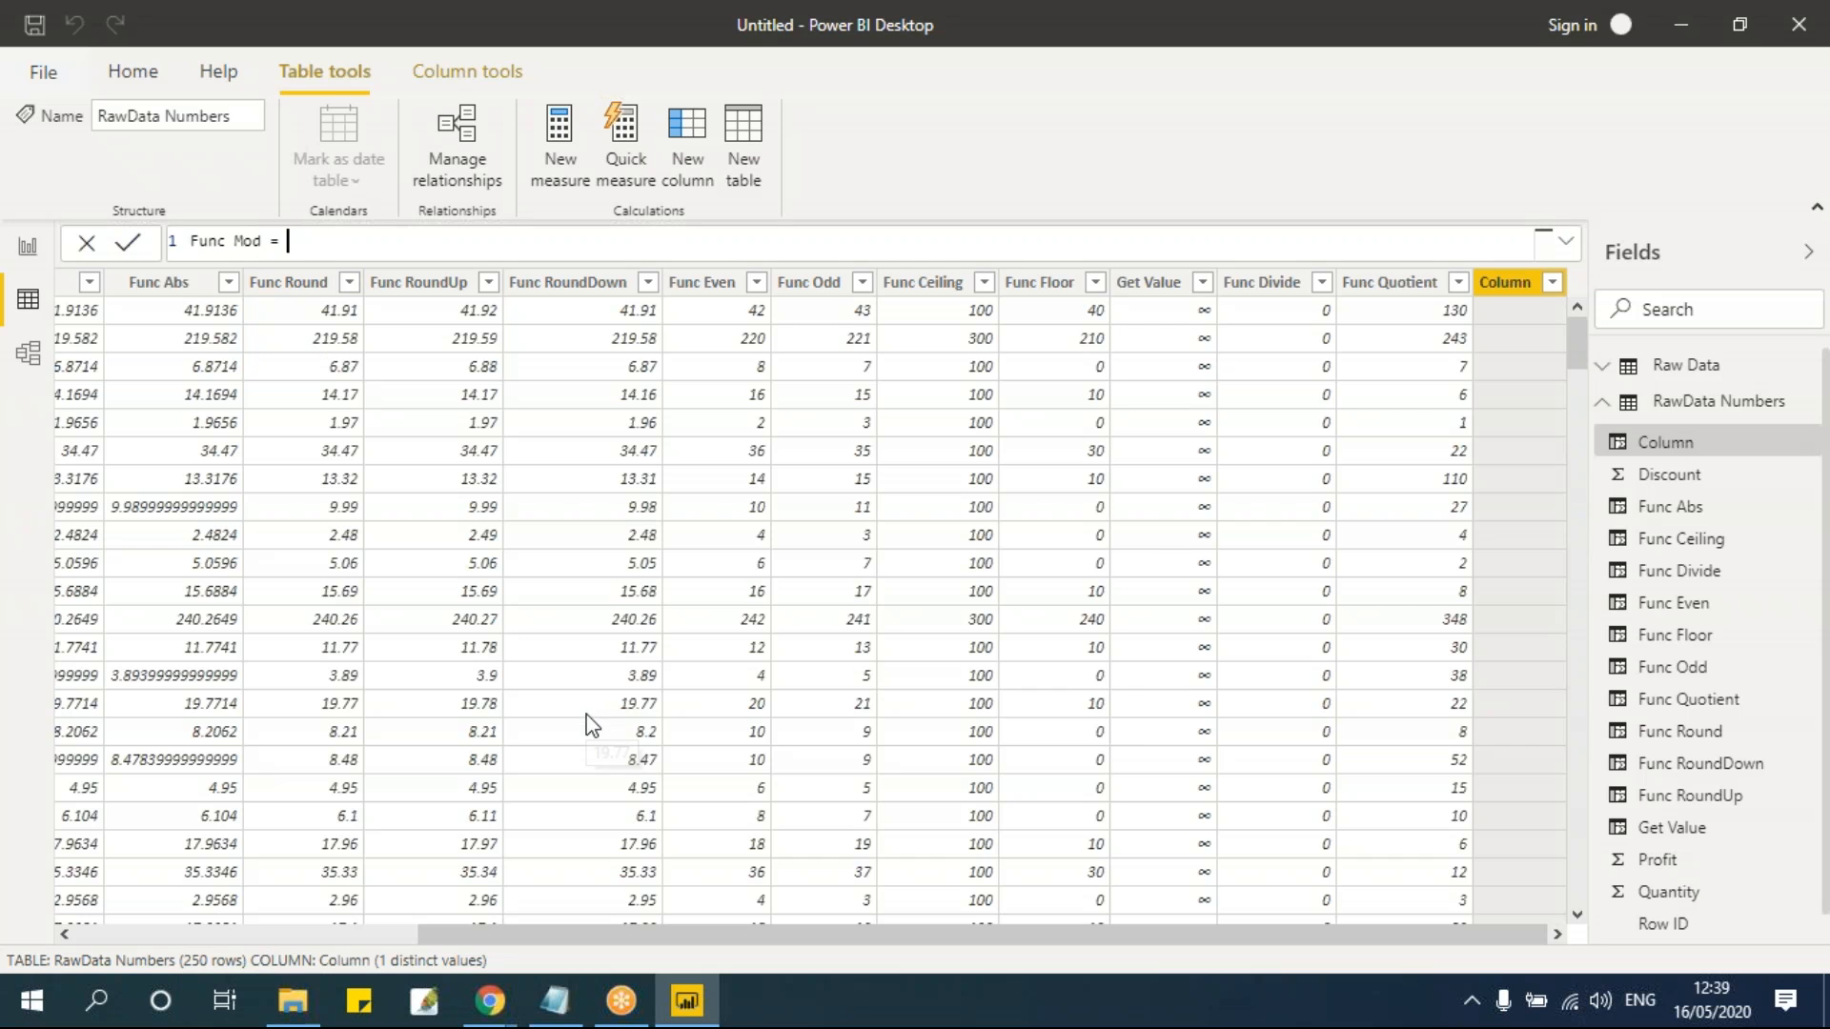
# Step: Define Func Mod as mod('RawData Numbers'[Sales],2) and commit the formula
pyautogui.write('mod(sal')
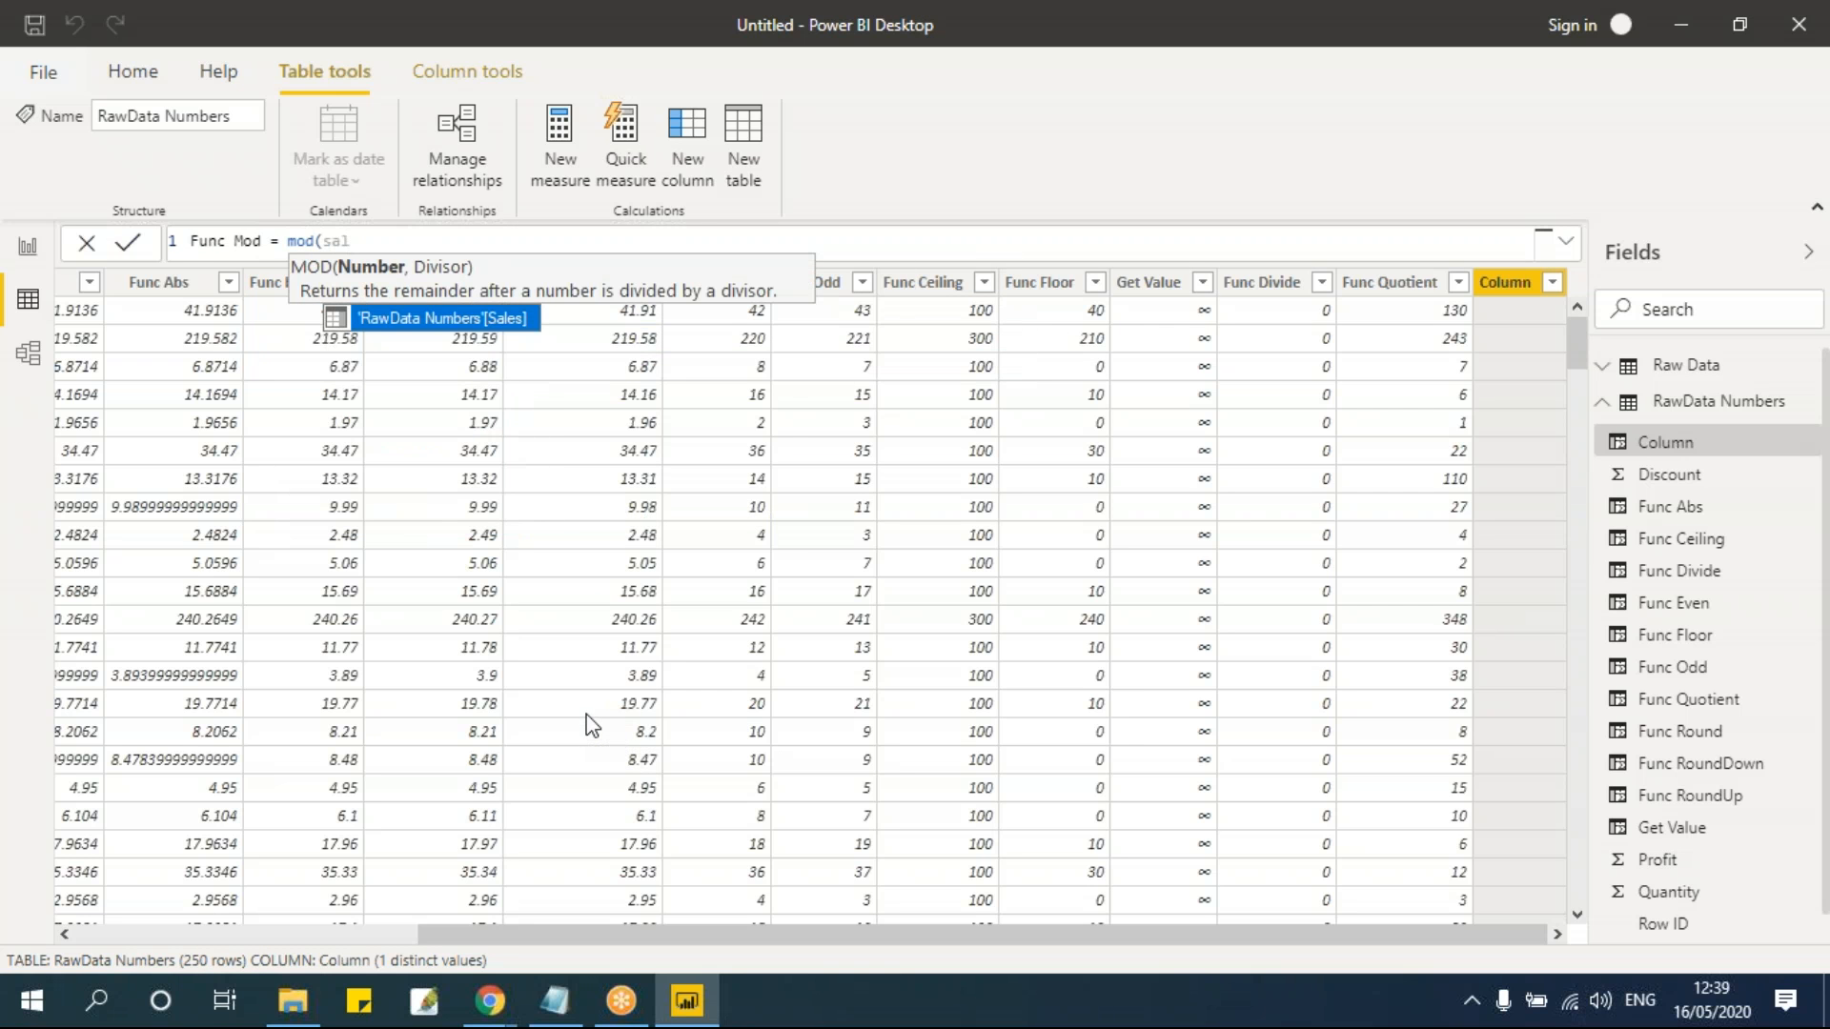
pyautogui.press('Tab')
pyautogui.write(',2)')
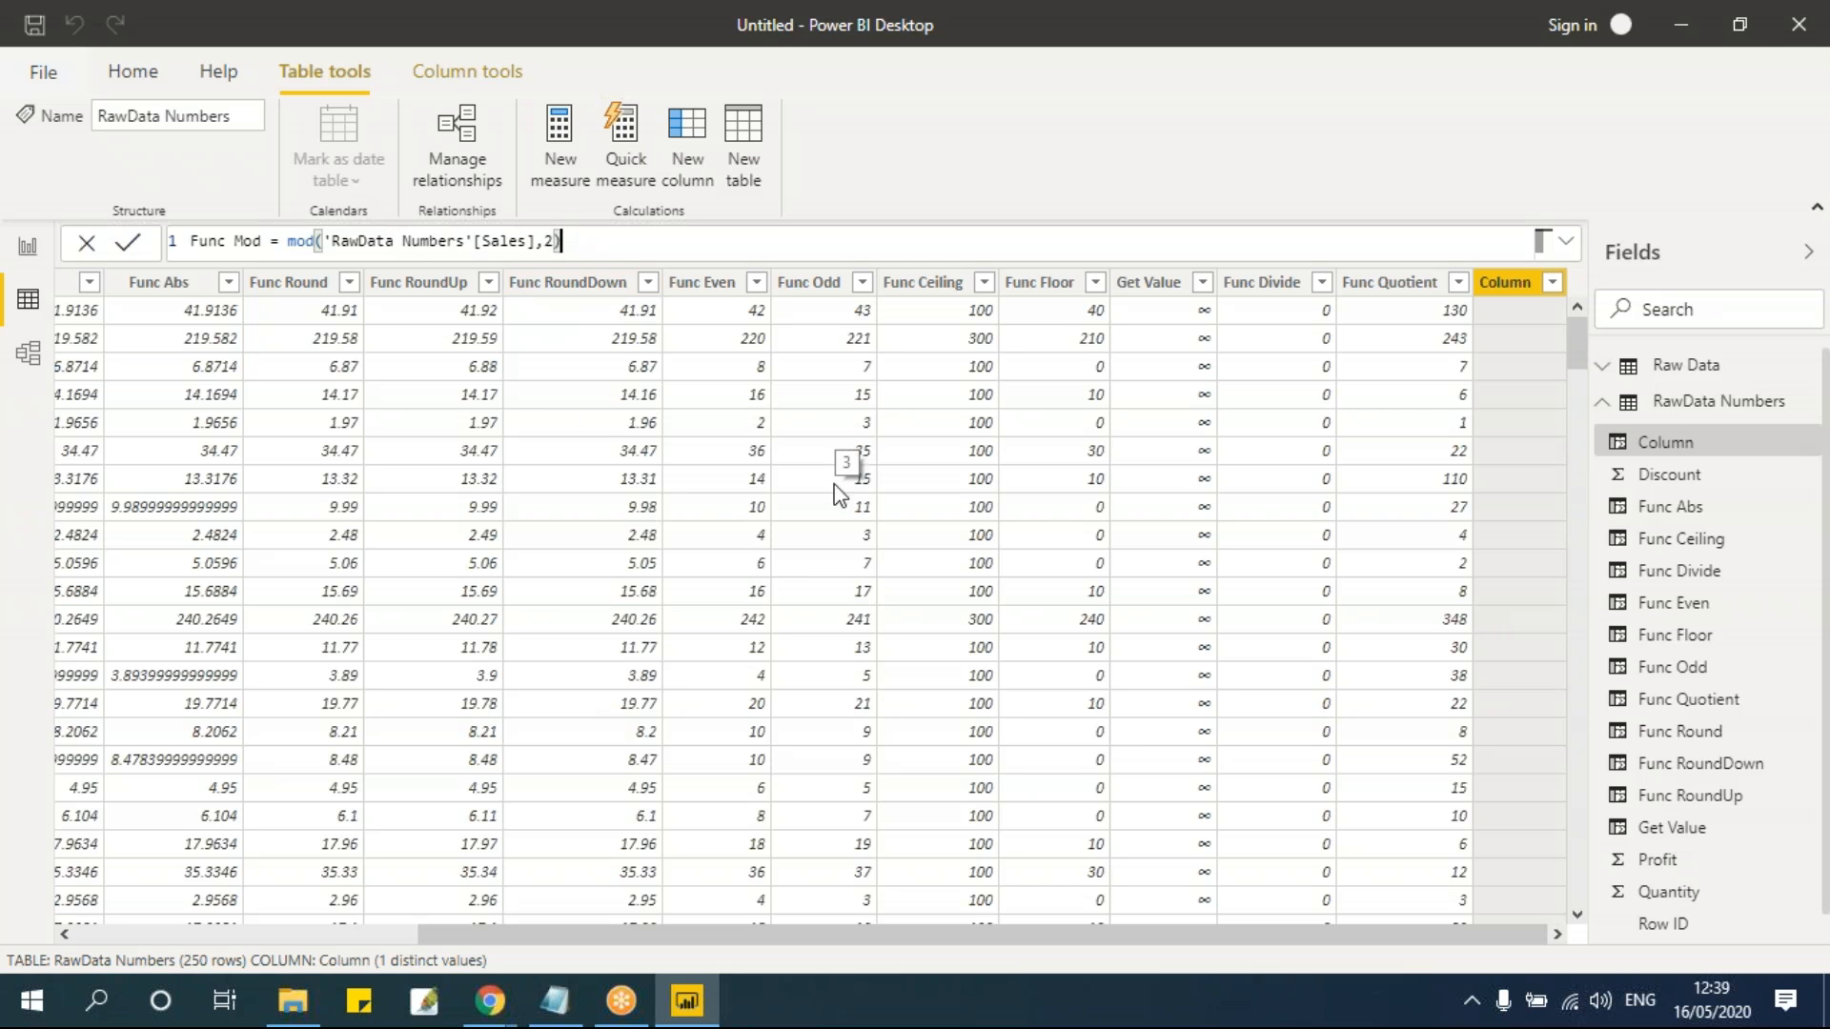
pyautogui.press('Return')
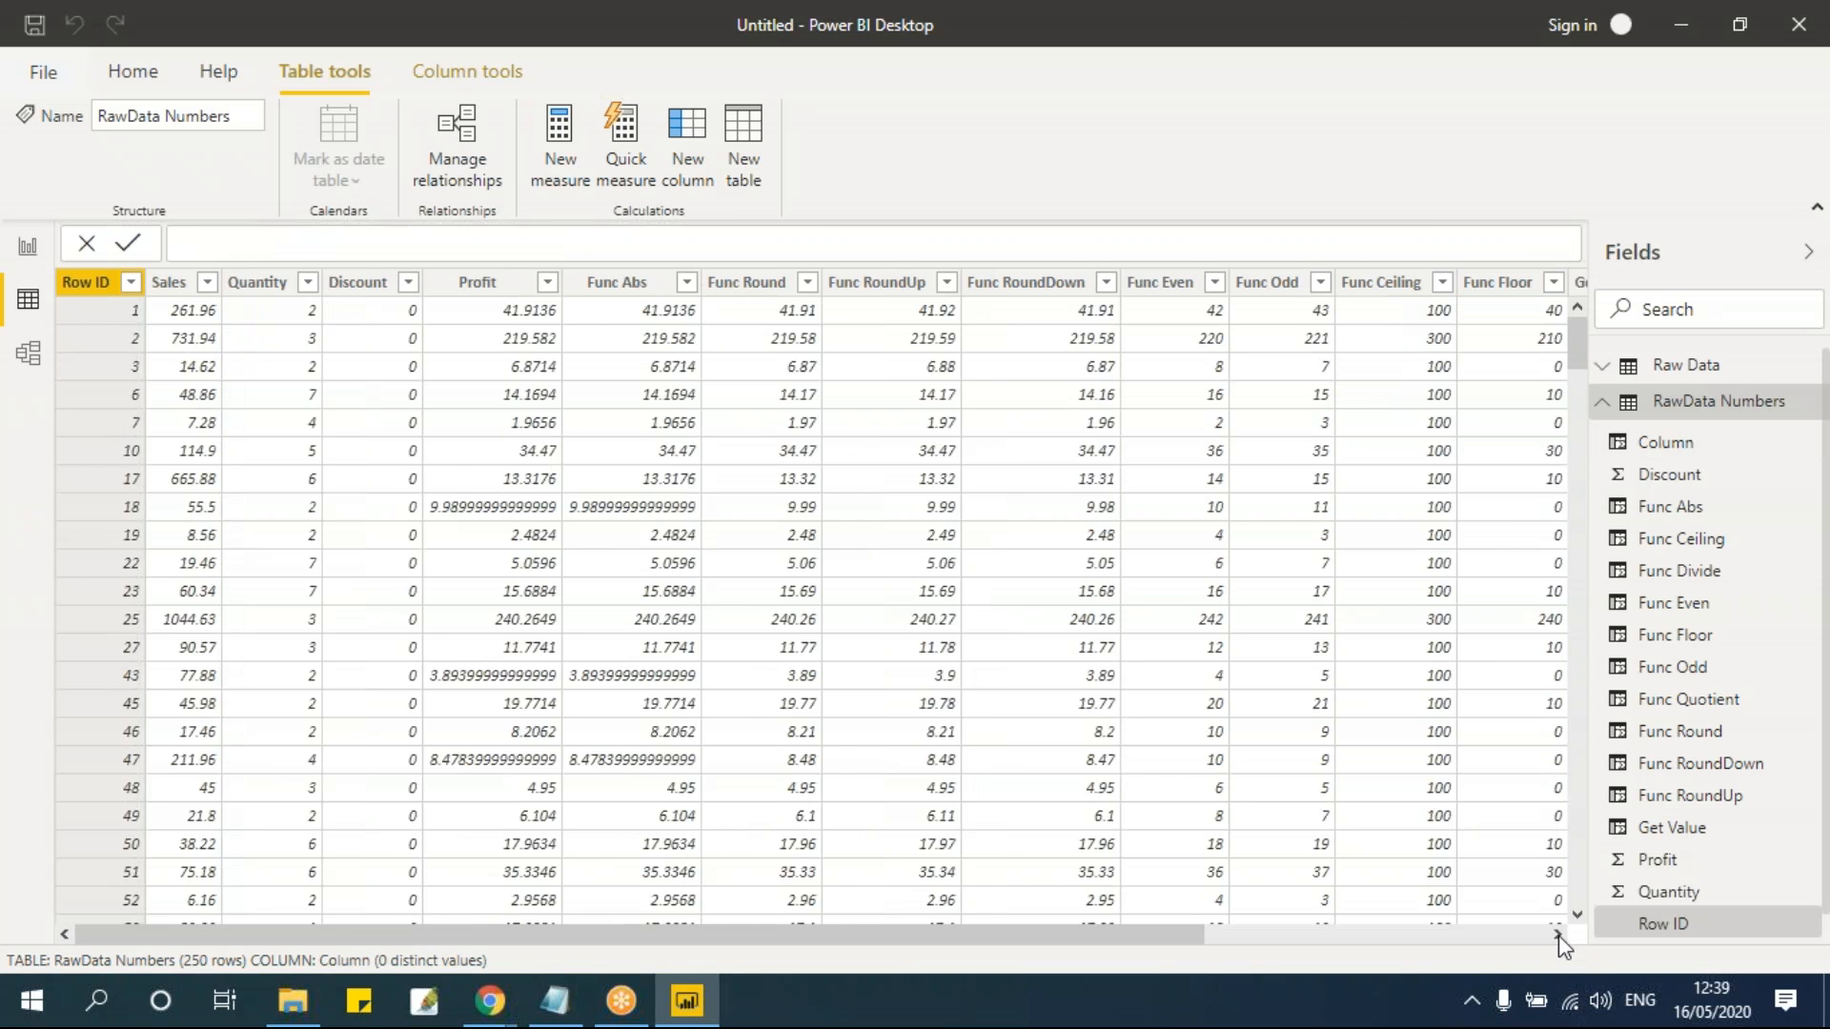
# Step: Compare the Func Mod results with the Sales values they are calculated from
pyautogui.click(1531, 936)
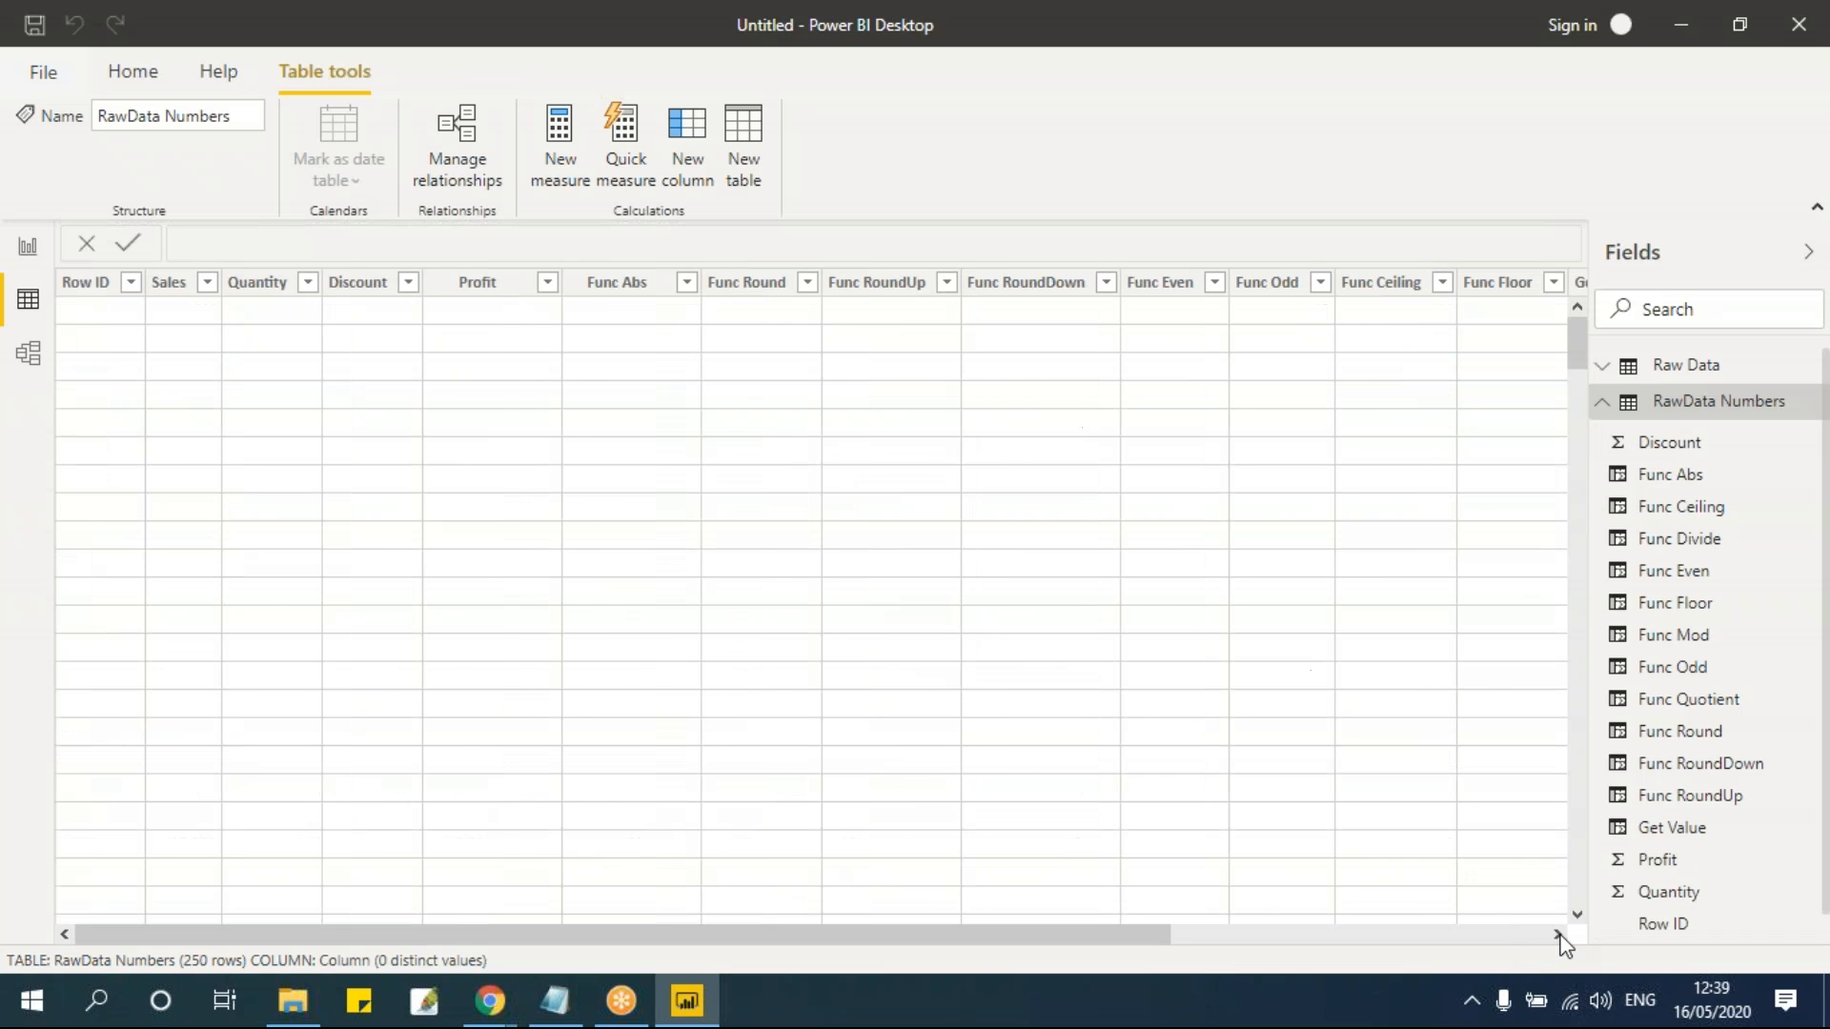
pyautogui.click(1559, 935)
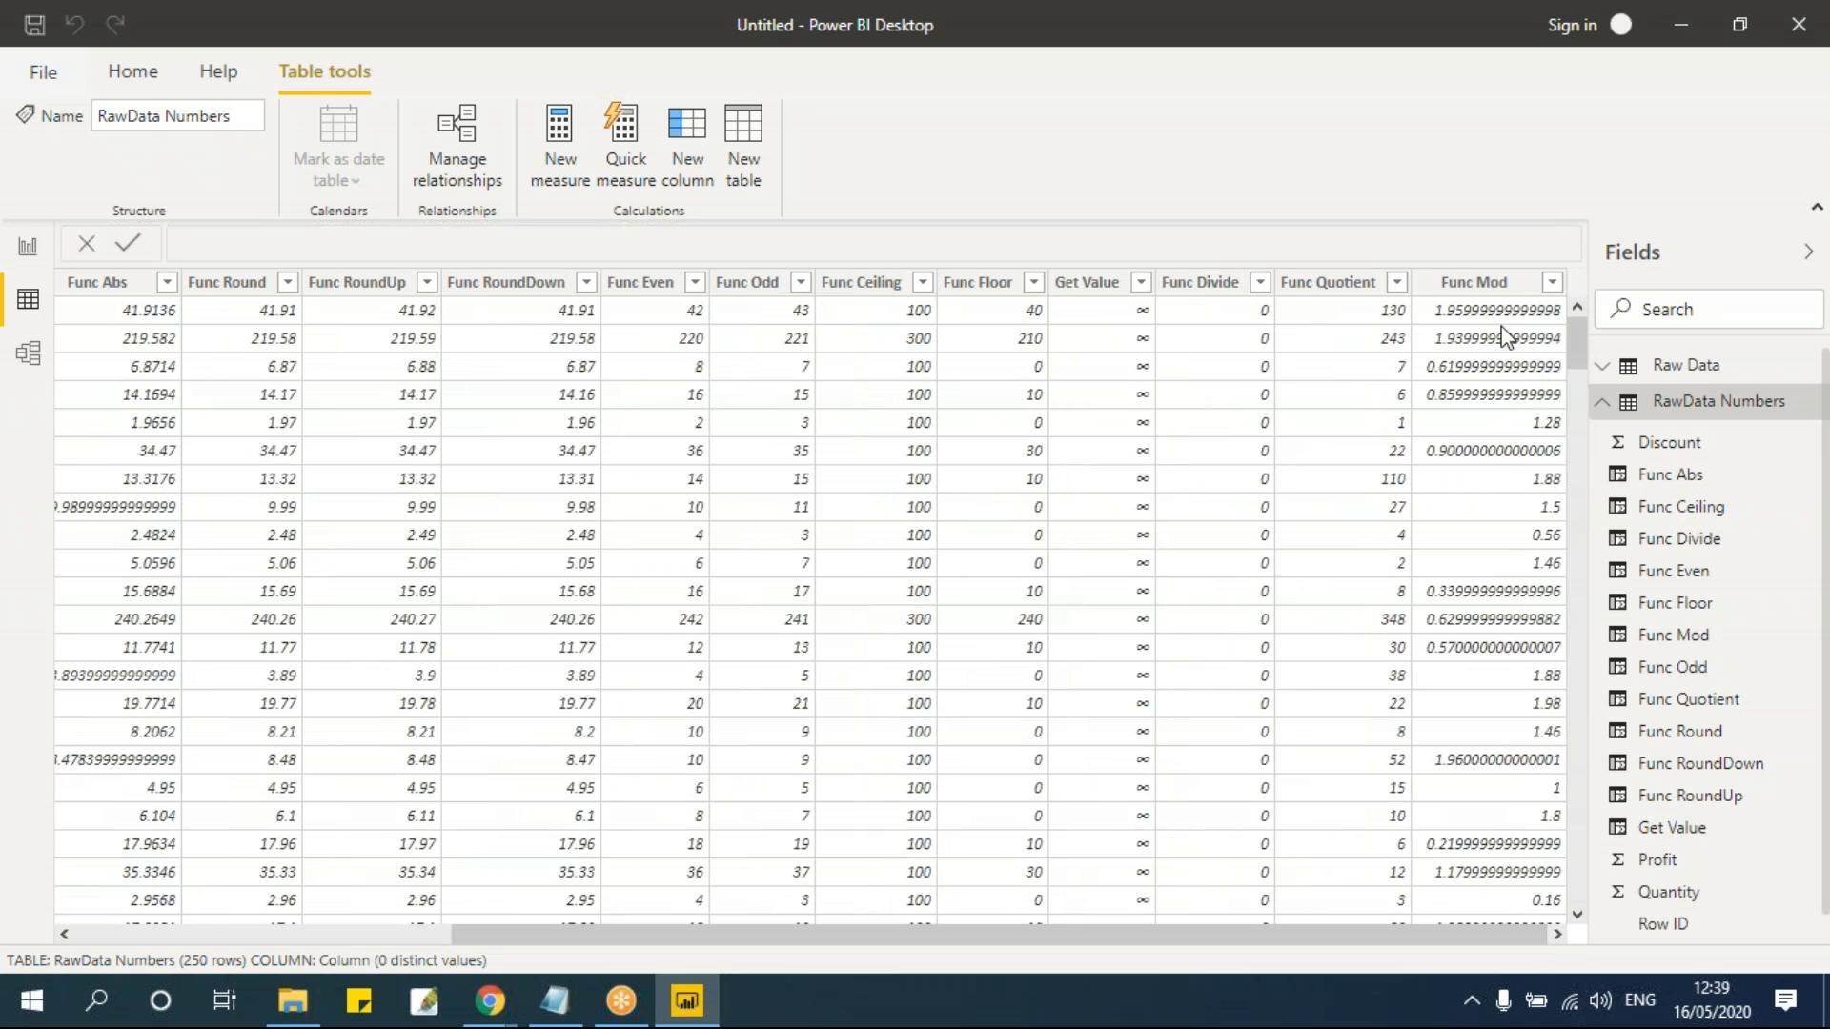
pyautogui.moveTo(1483, 935); pyautogui.dragTo(1105, 935)
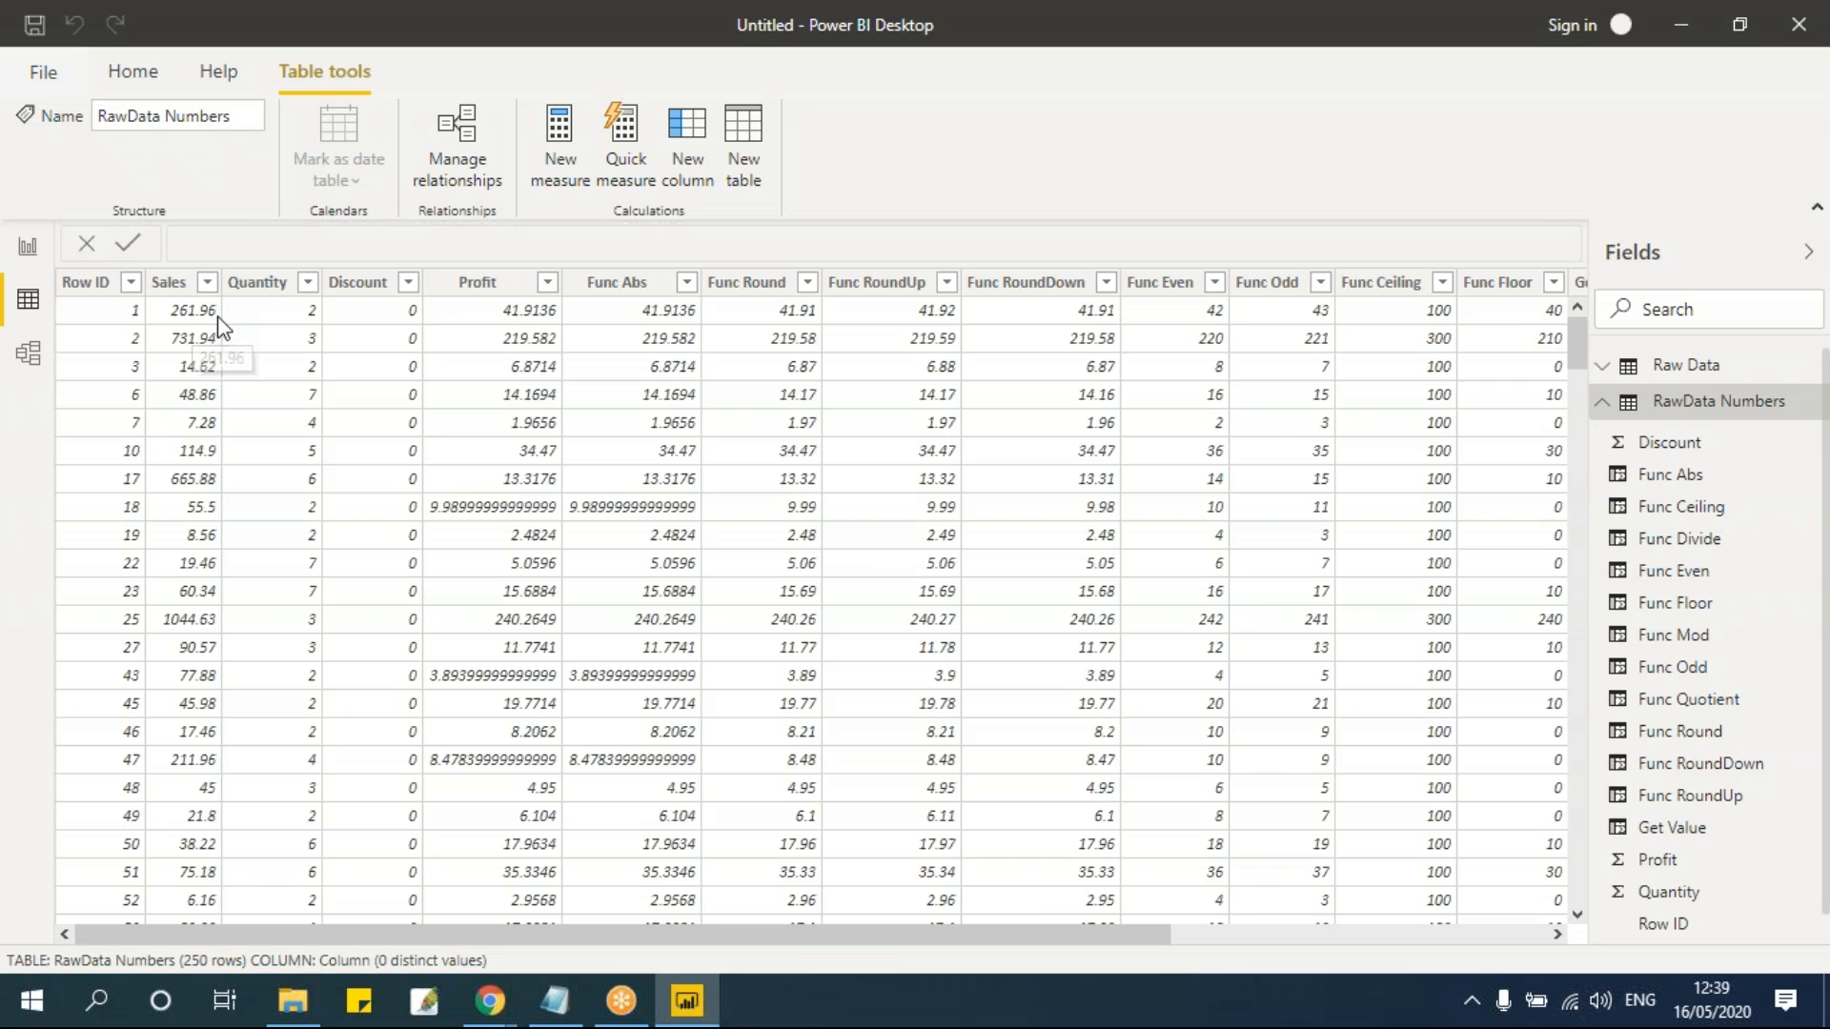
pyautogui.moveTo(931, 936); pyautogui.dragTo(1441, 950)
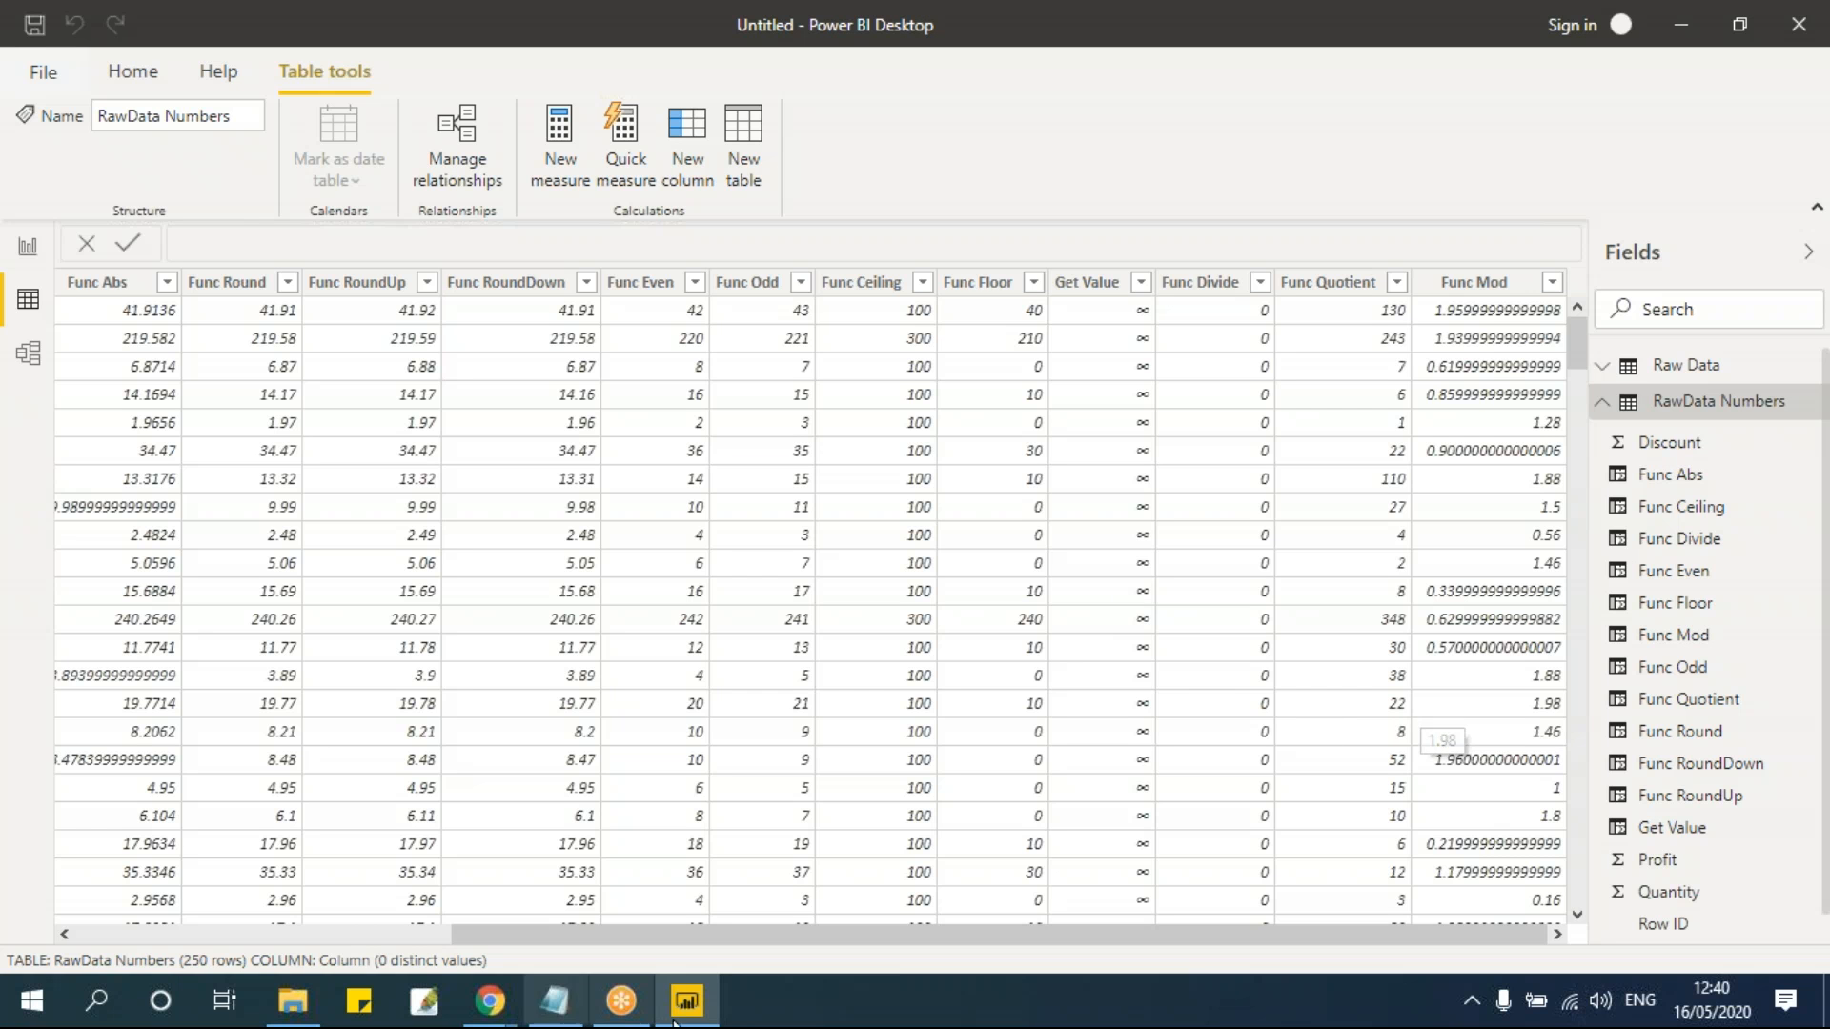
# Step: Switch to the Notepad notes and examine the FunPower and FunSqrt formulas
pyautogui.click(555, 1001)
pyautogui.click(427, 596)
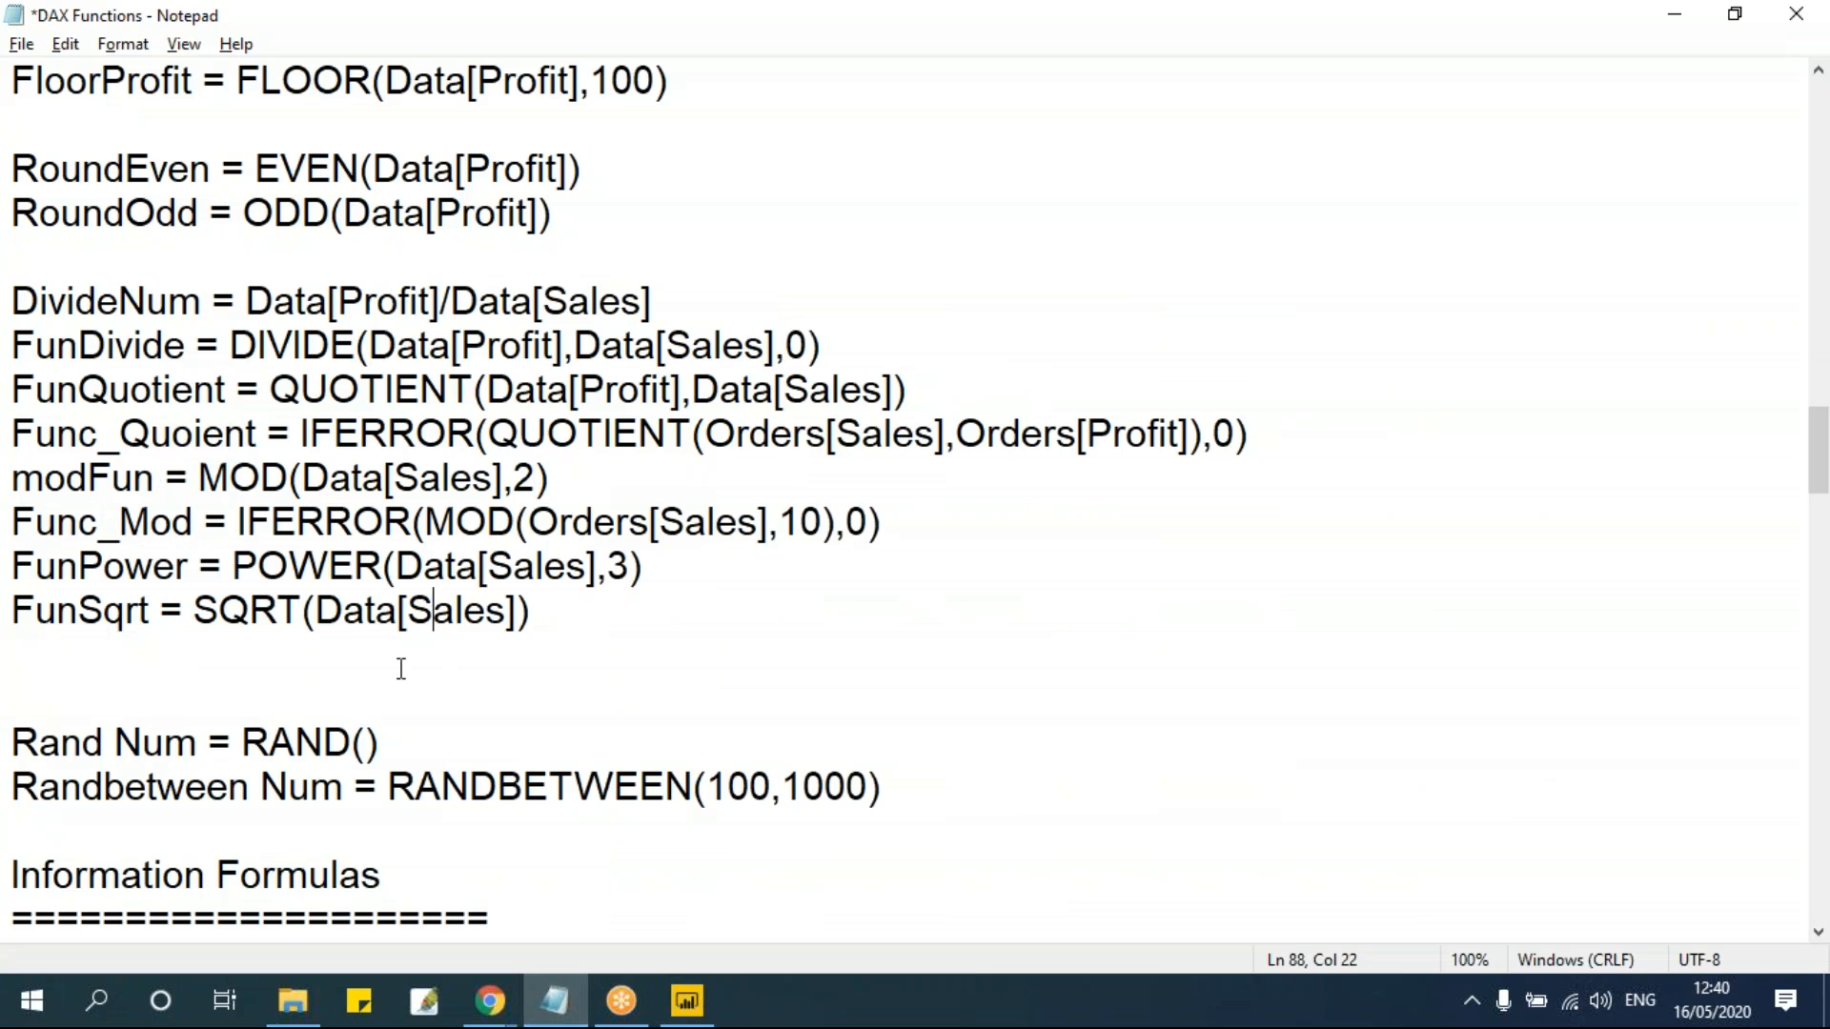
pyautogui.click(285, 569)
pyautogui.click(250, 611)
pyautogui.moveTo(549, 633); pyautogui.dragTo(11, 582)
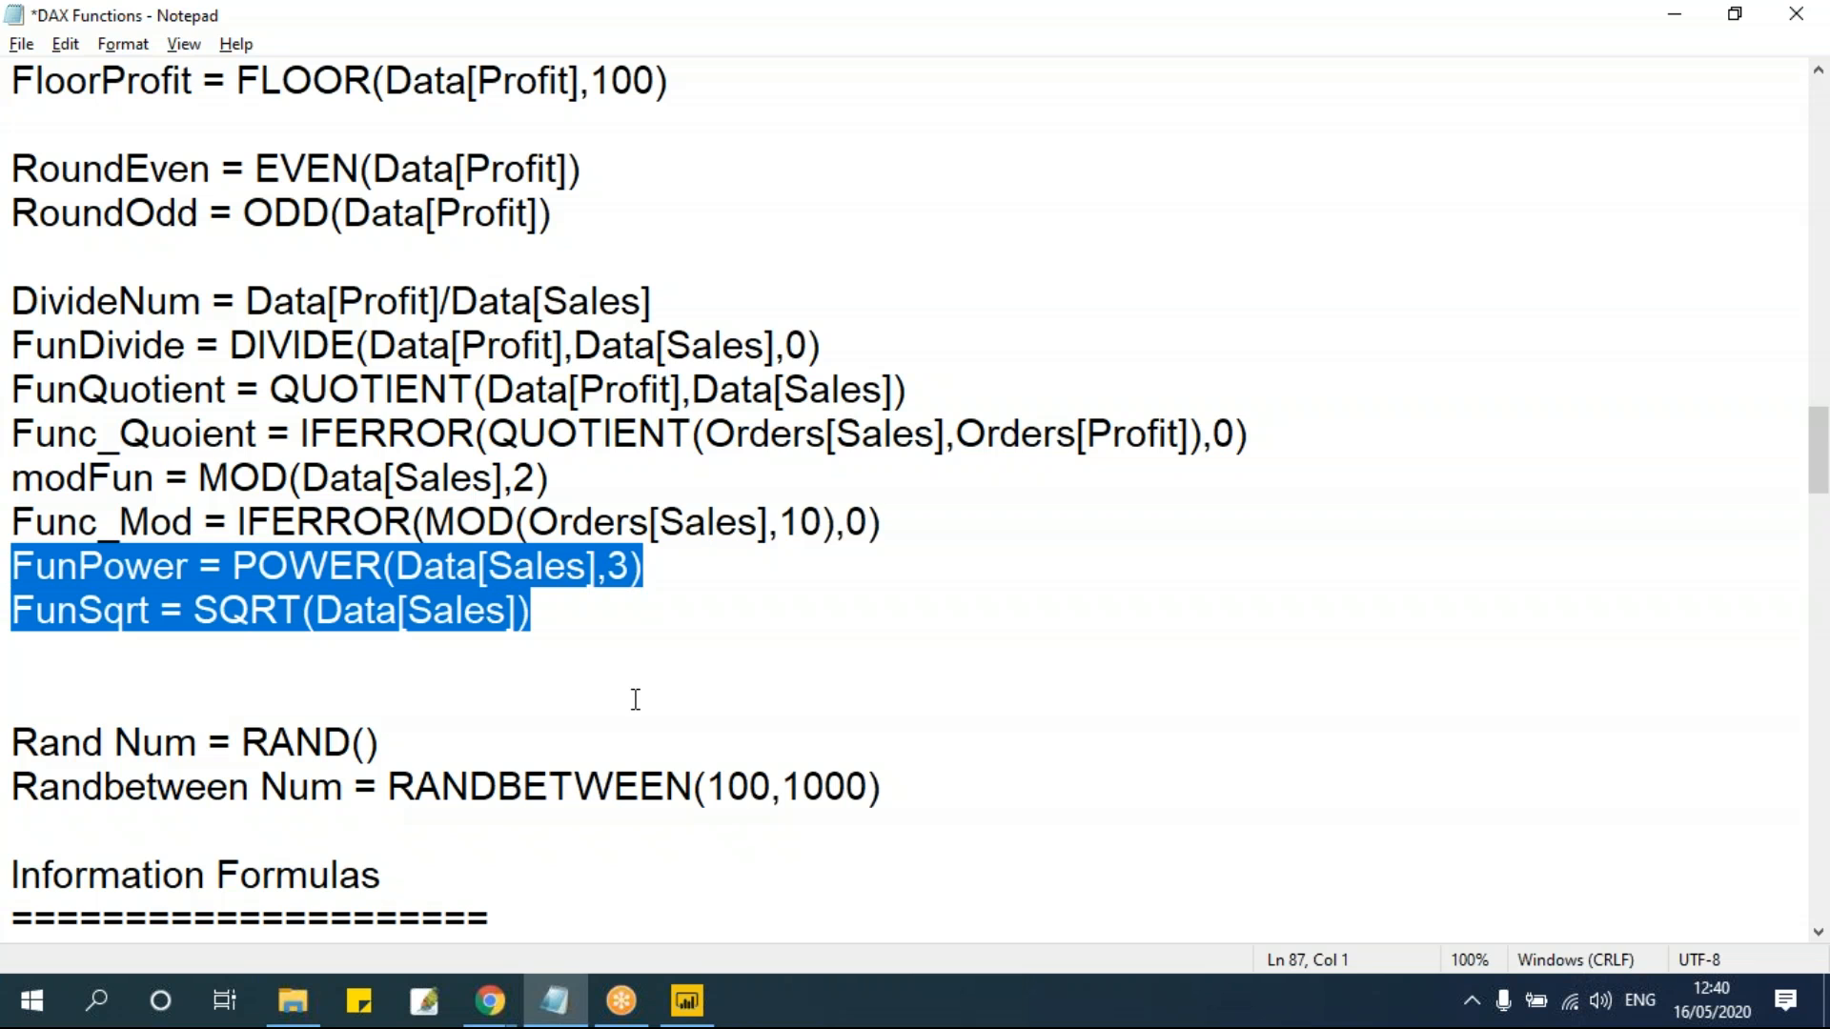
pyautogui.click(303, 611)
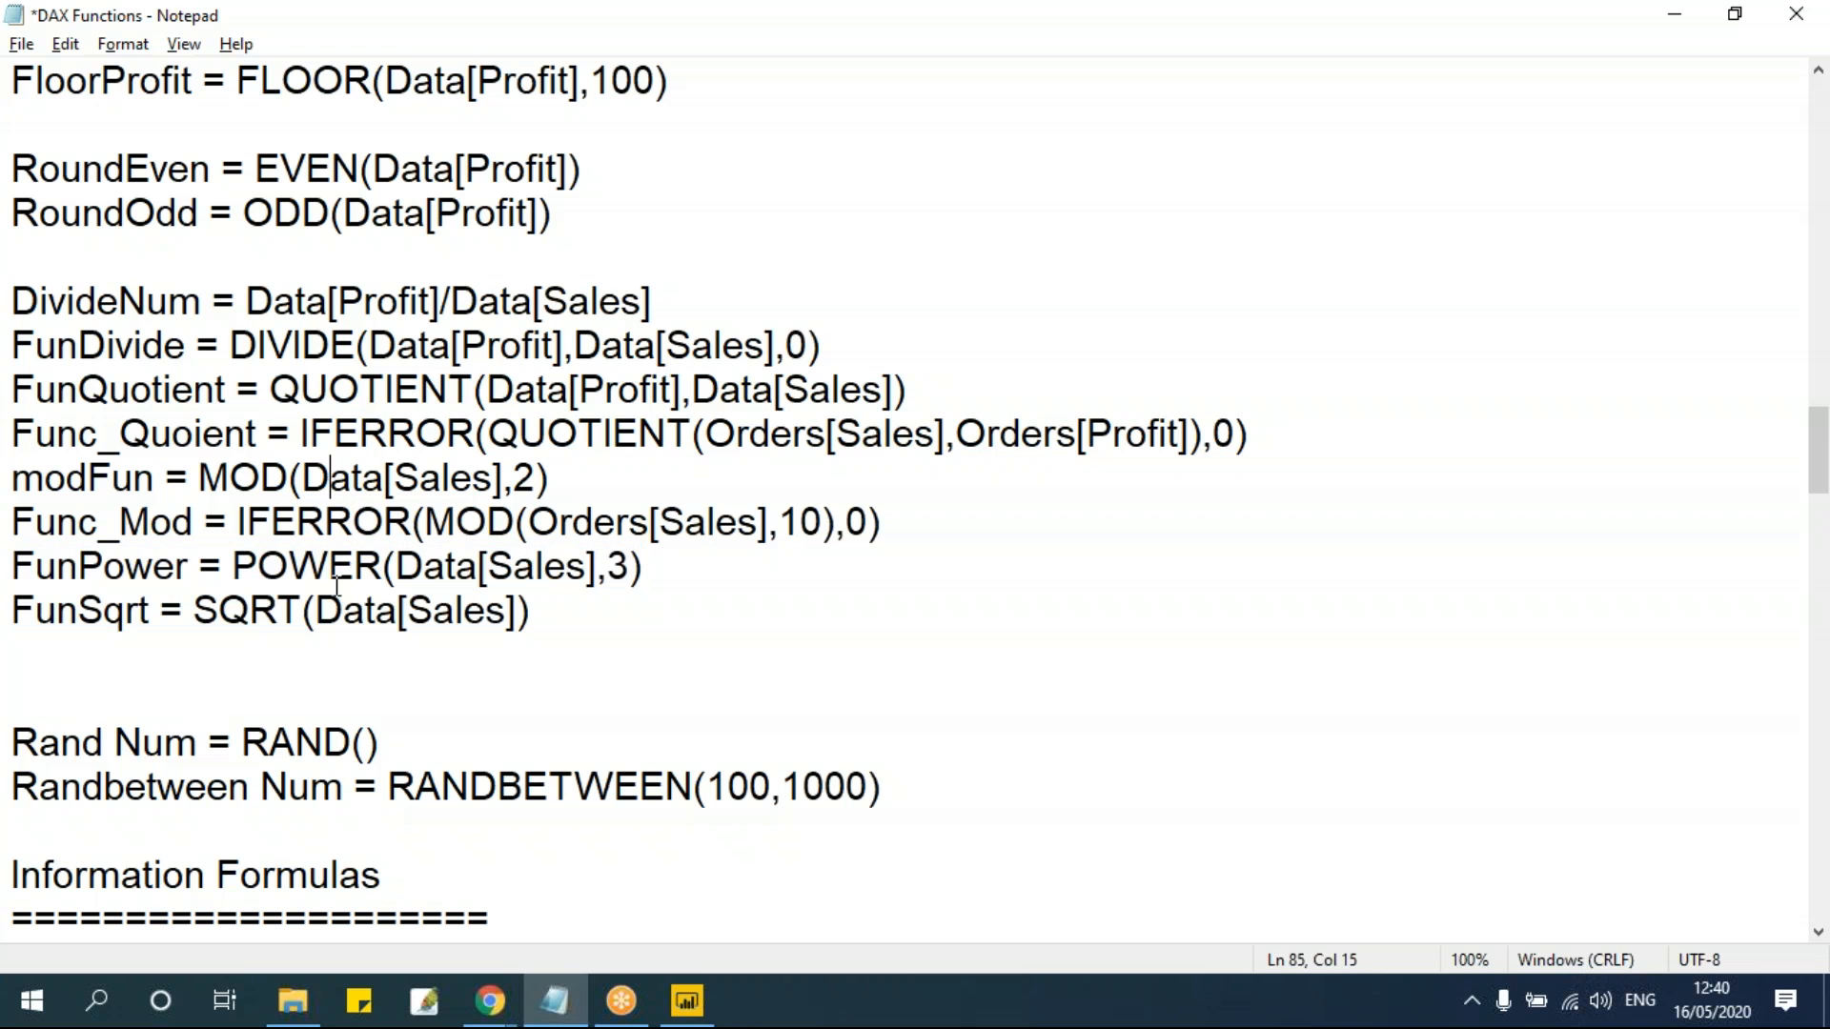
pyautogui.click(258, 571)
# Step: Return to Power BI Desktop, add another calculated column to RawData Numbers and name it Func Power
pyautogui.hotkey('alt', 'Tab')
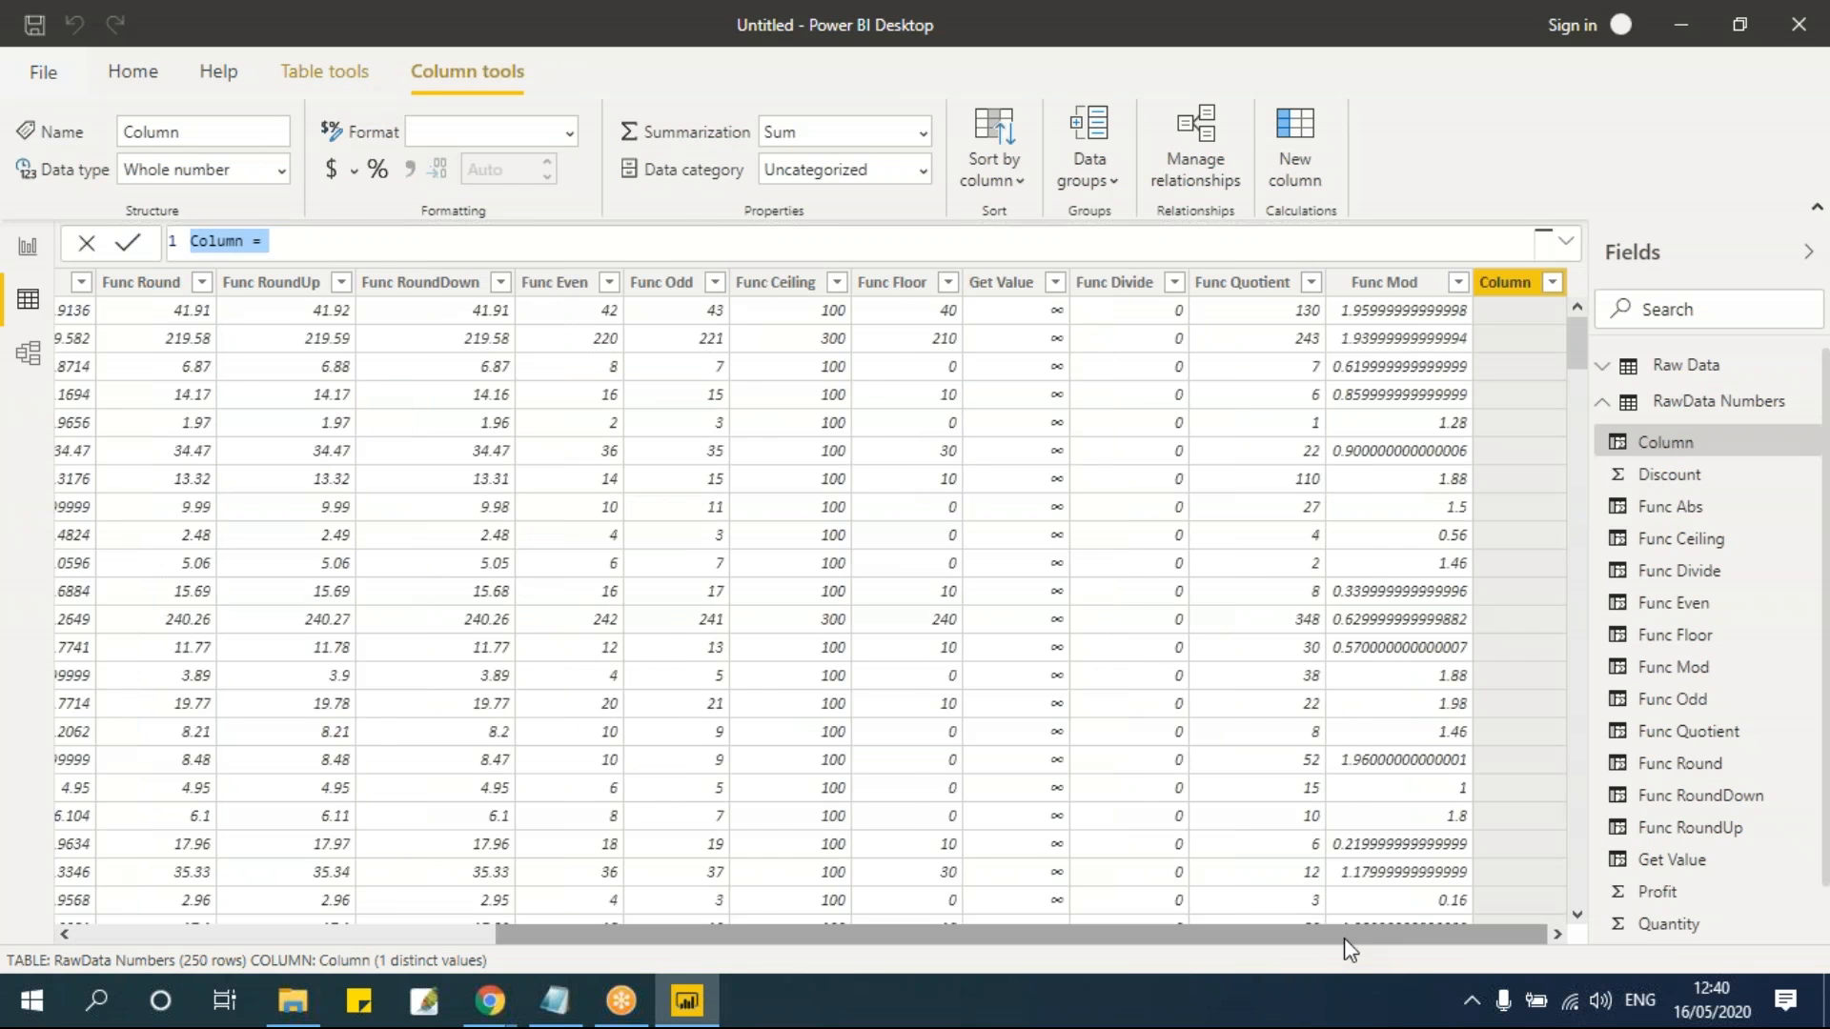
pyautogui.click(307, 247)
pyautogui.click(247, 240)
pyautogui.press('BackSpace')
pyautogui.press('BackSpace')
pyautogui.press('BackSpace')
pyautogui.press('BackSpace')
pyautogui.press('BackSpace')
pyautogui.press('BackSpace')
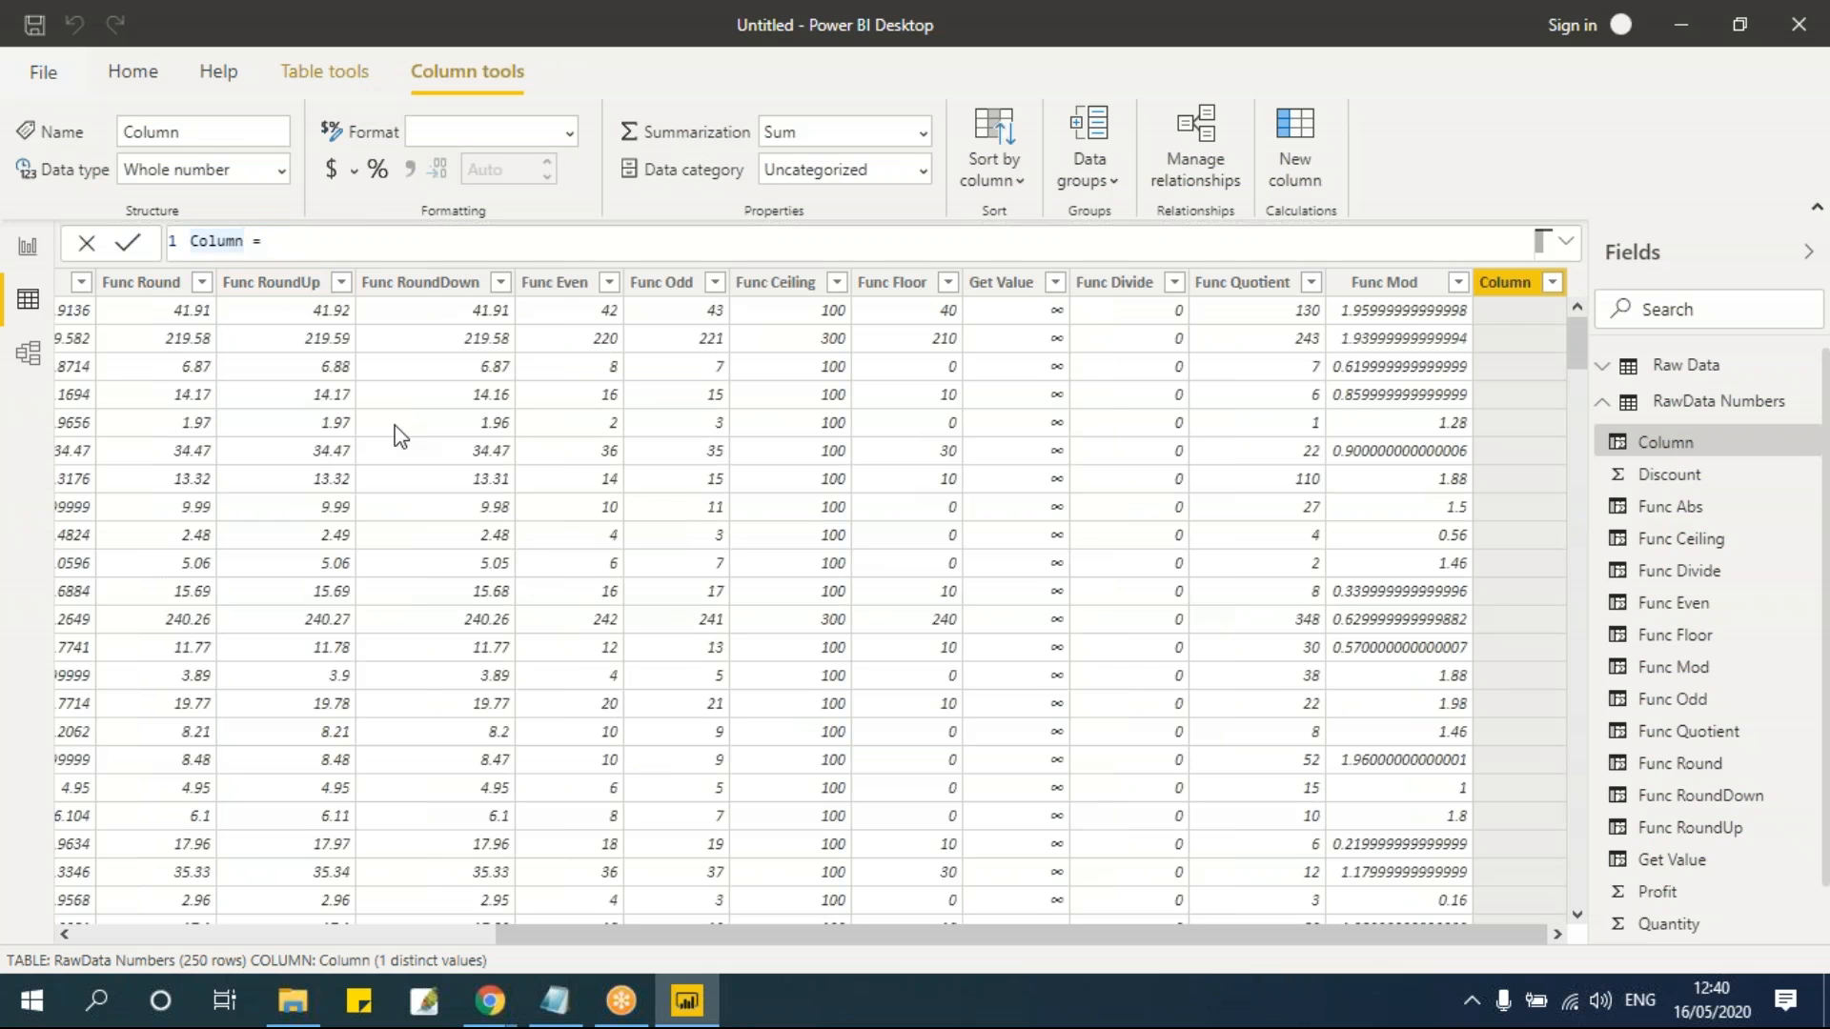
pyautogui.write('Func Power')
pyautogui.press('End')
# Step: Define Func Power as POWER('RawData Numbers'[Quantity],3) and commit the formula
pyautogui.write('power')
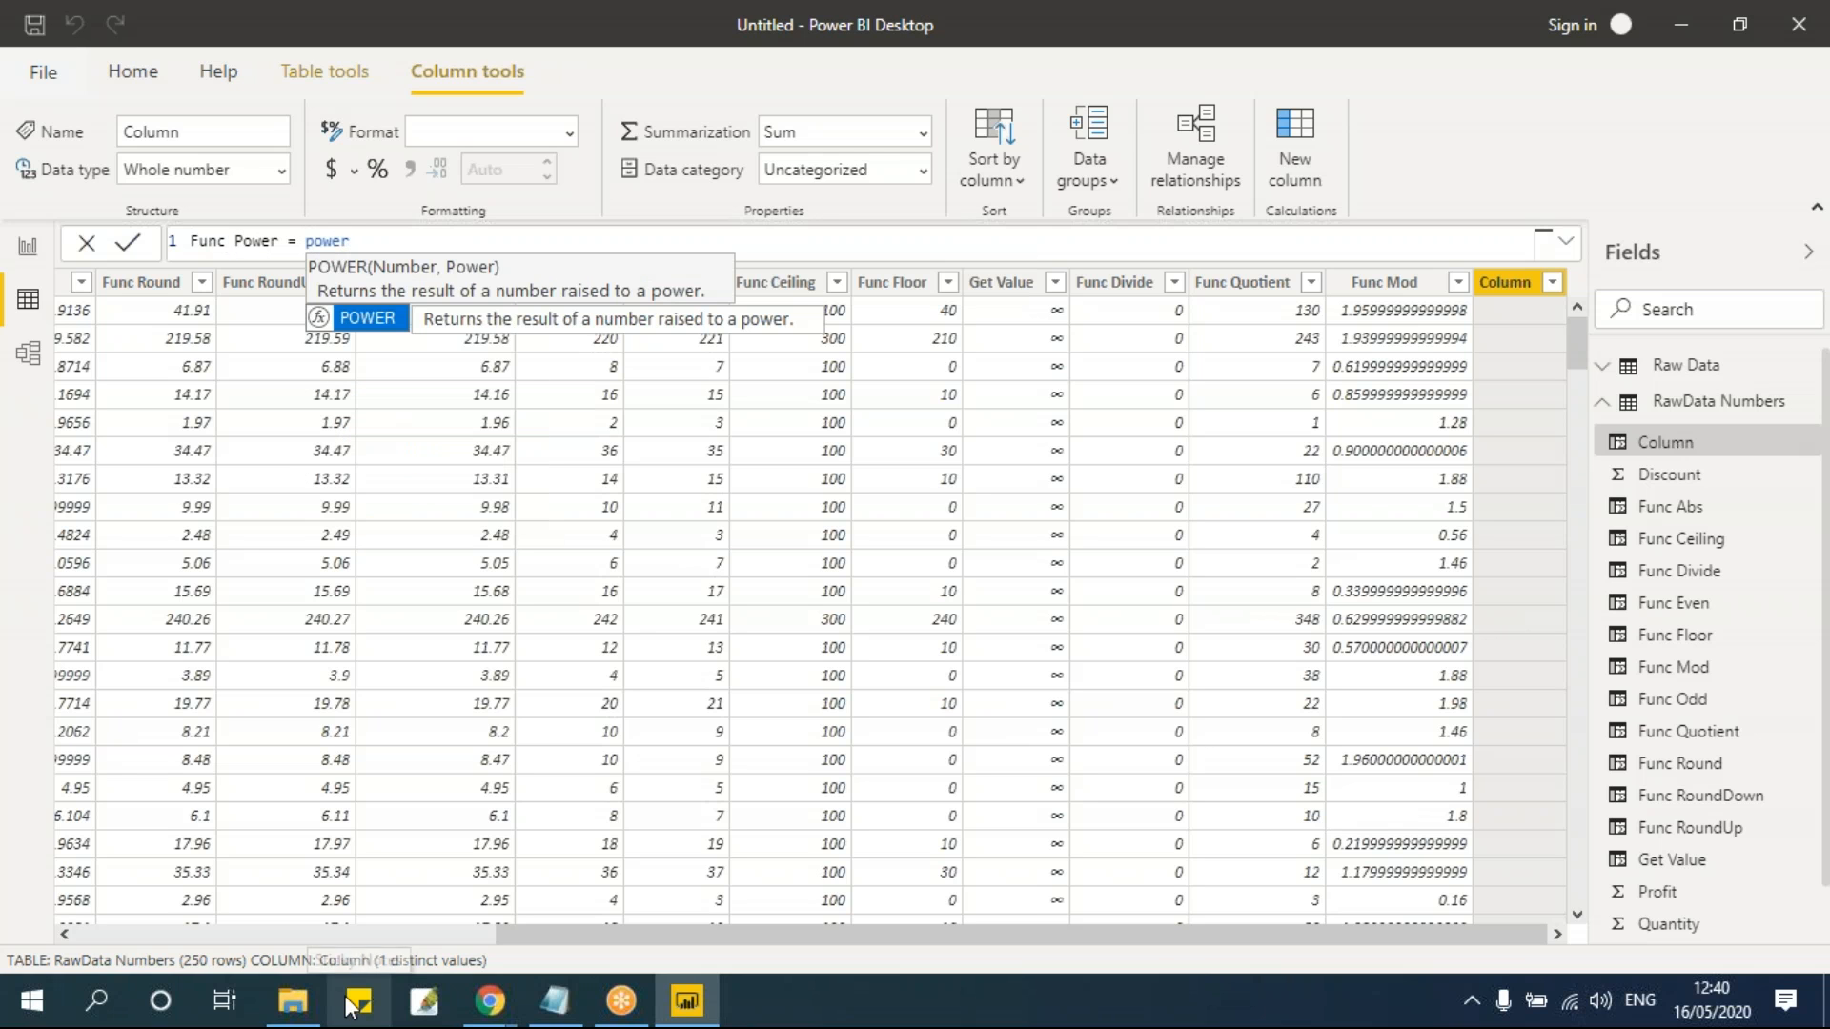
pyautogui.press('Tab')
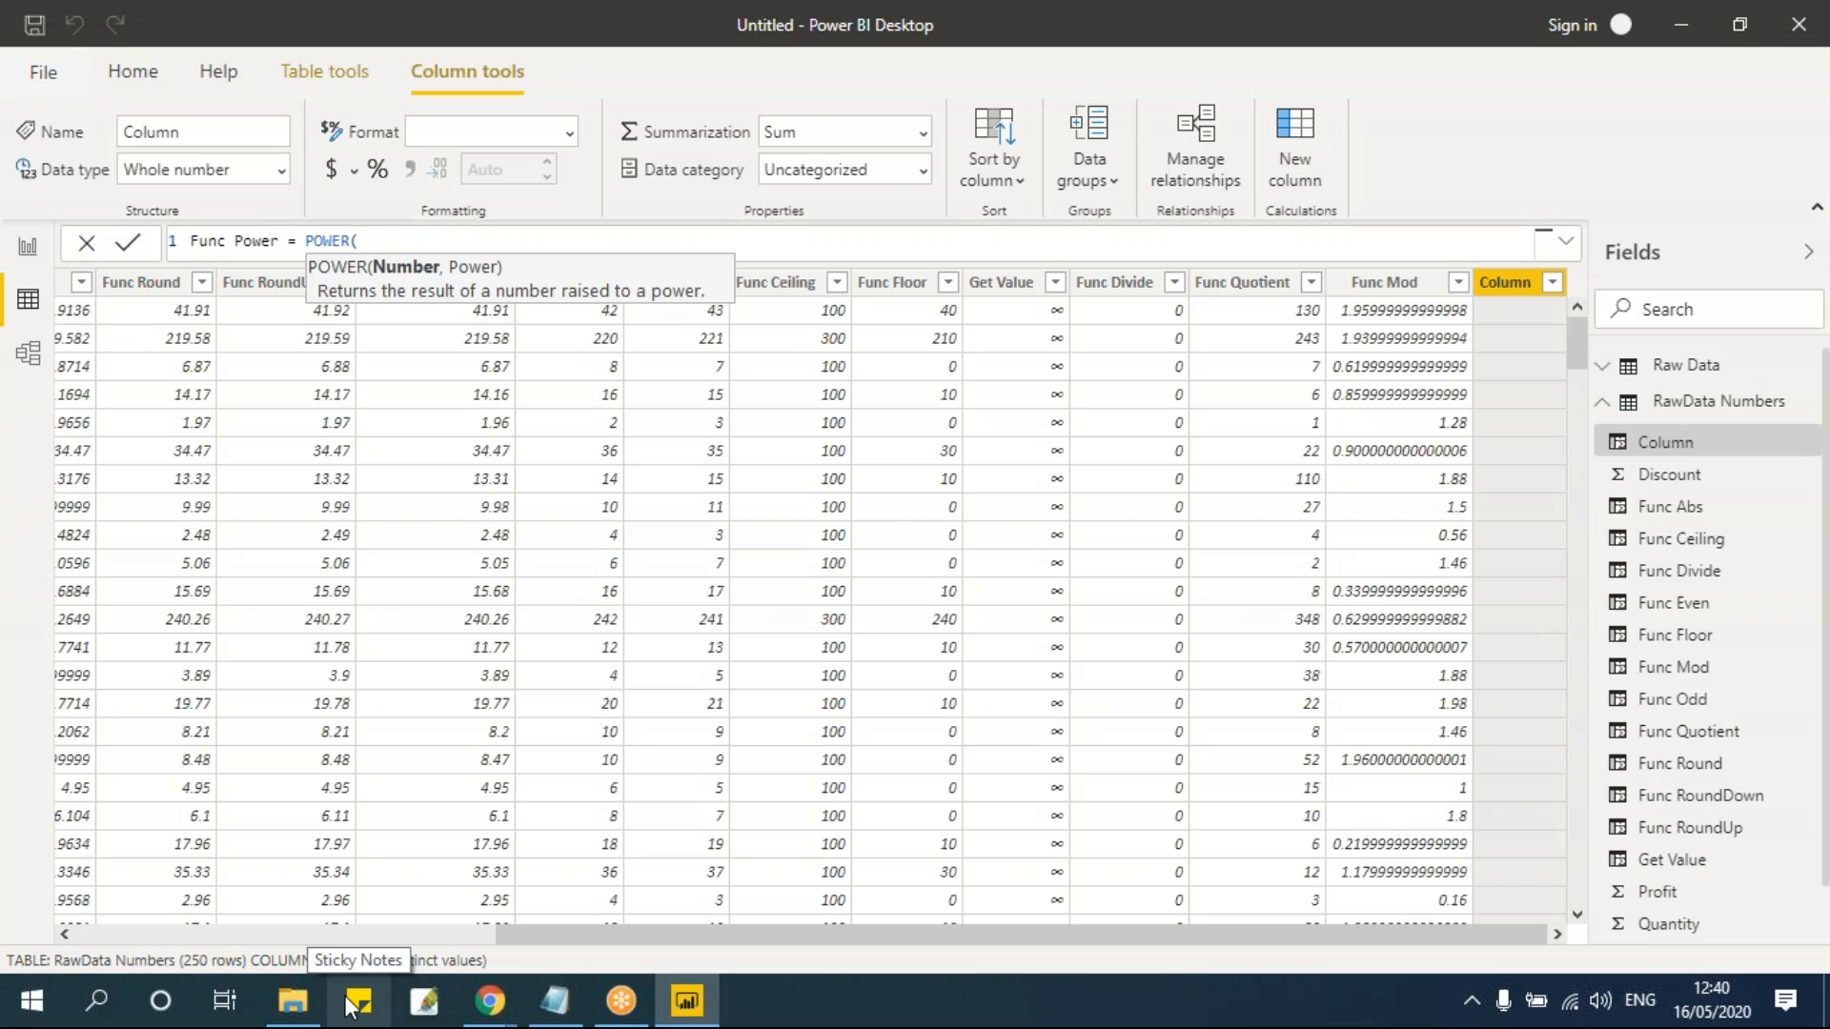
pyautogui.write('sa')
pyautogui.press('BackSpace')
pyautogui.press('BackSpace')
pyautogui.press('BackSpace')
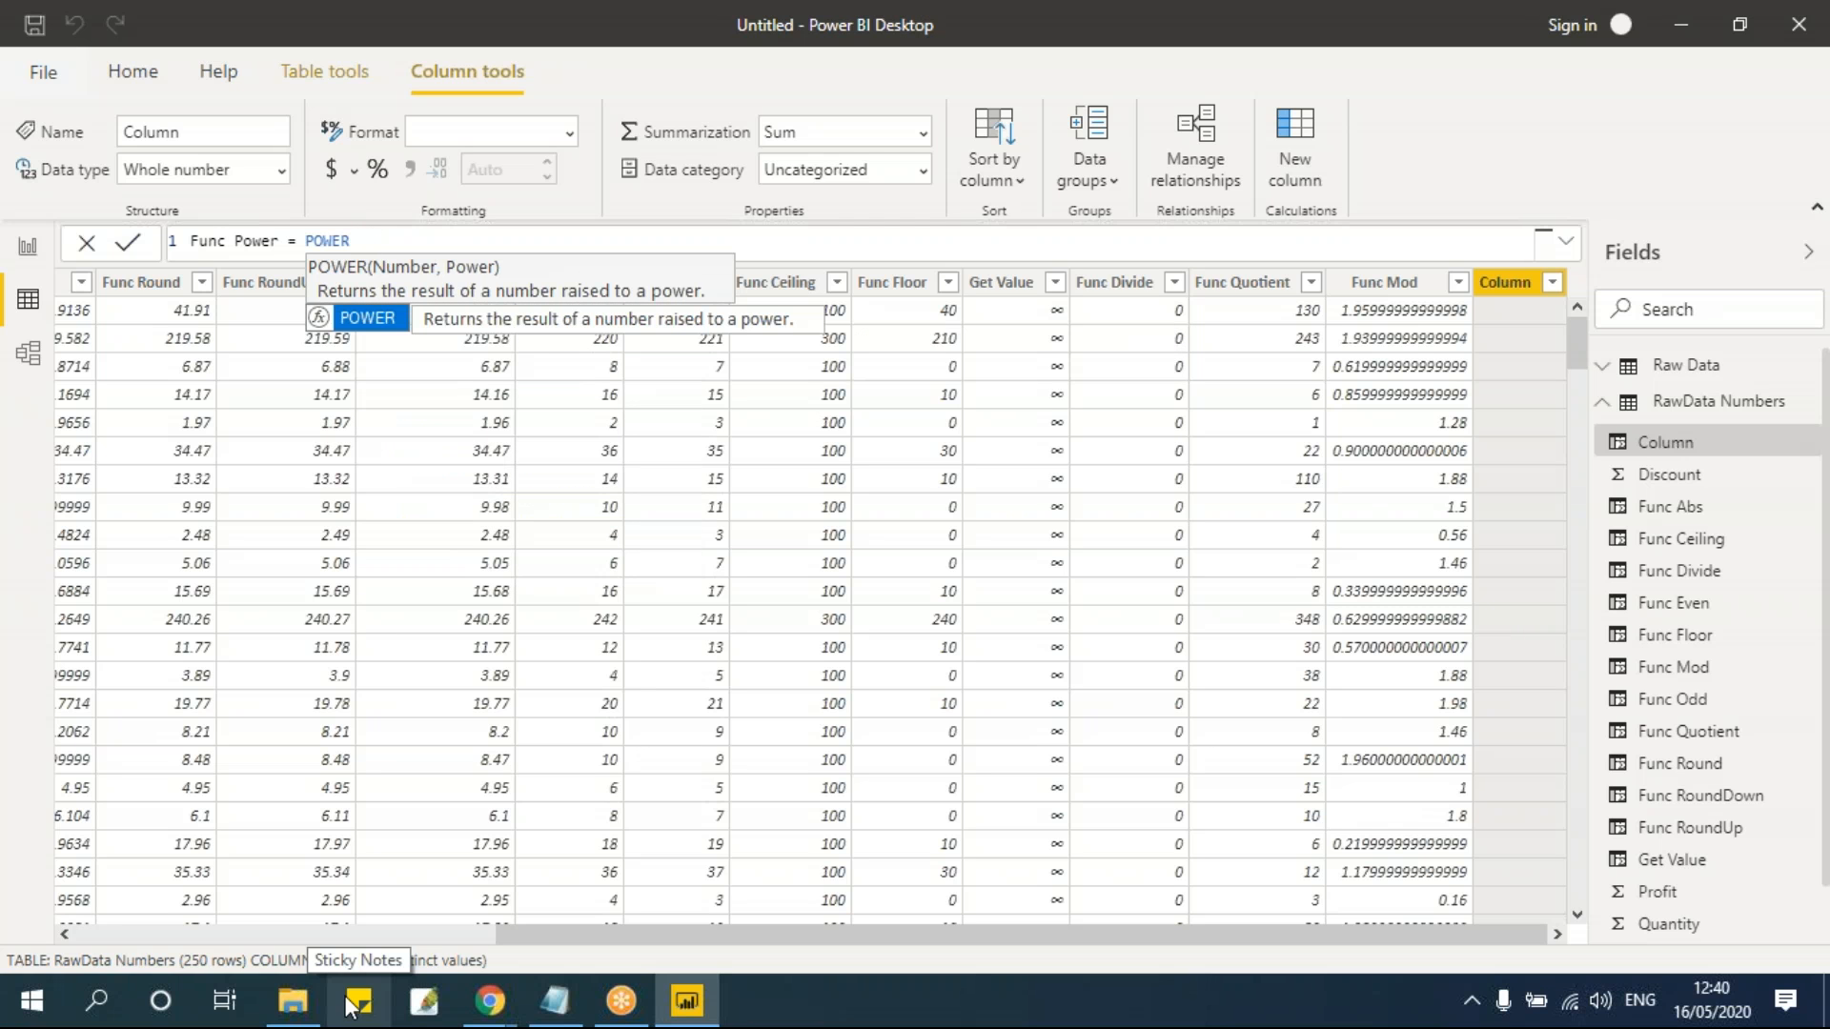
pyautogui.write('(')
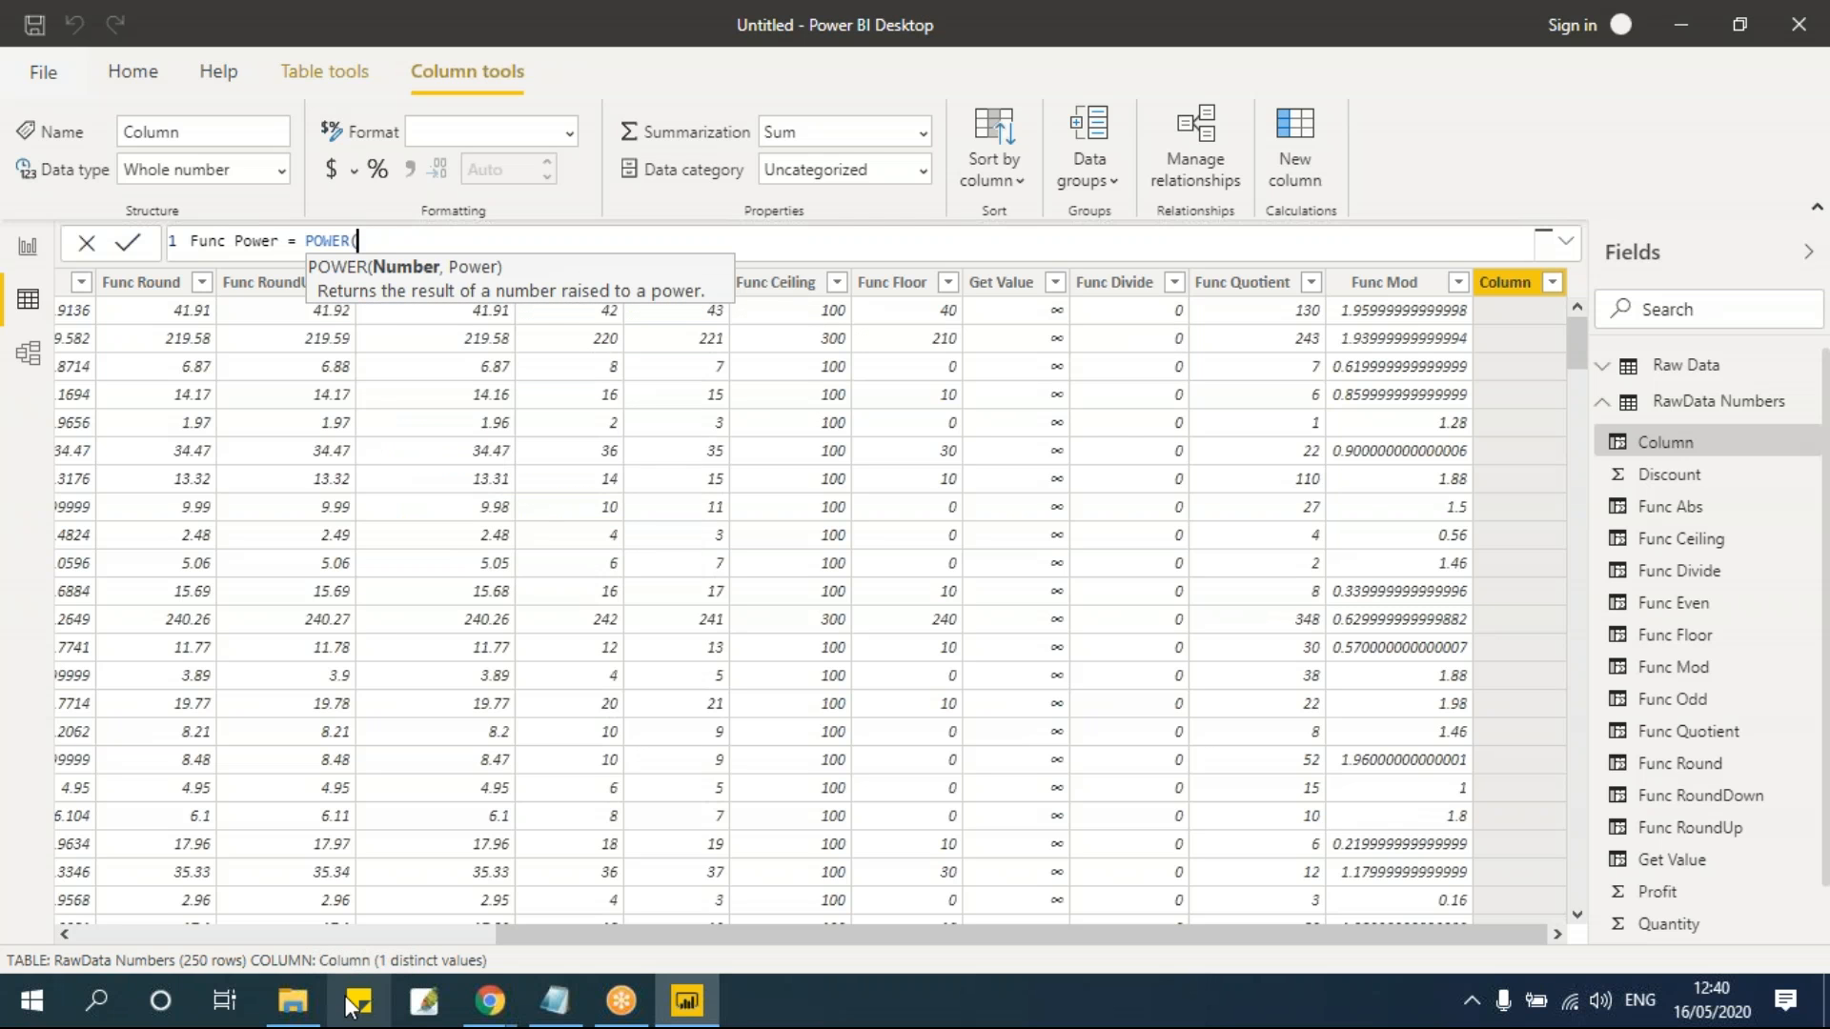
pyautogui.write('qu')
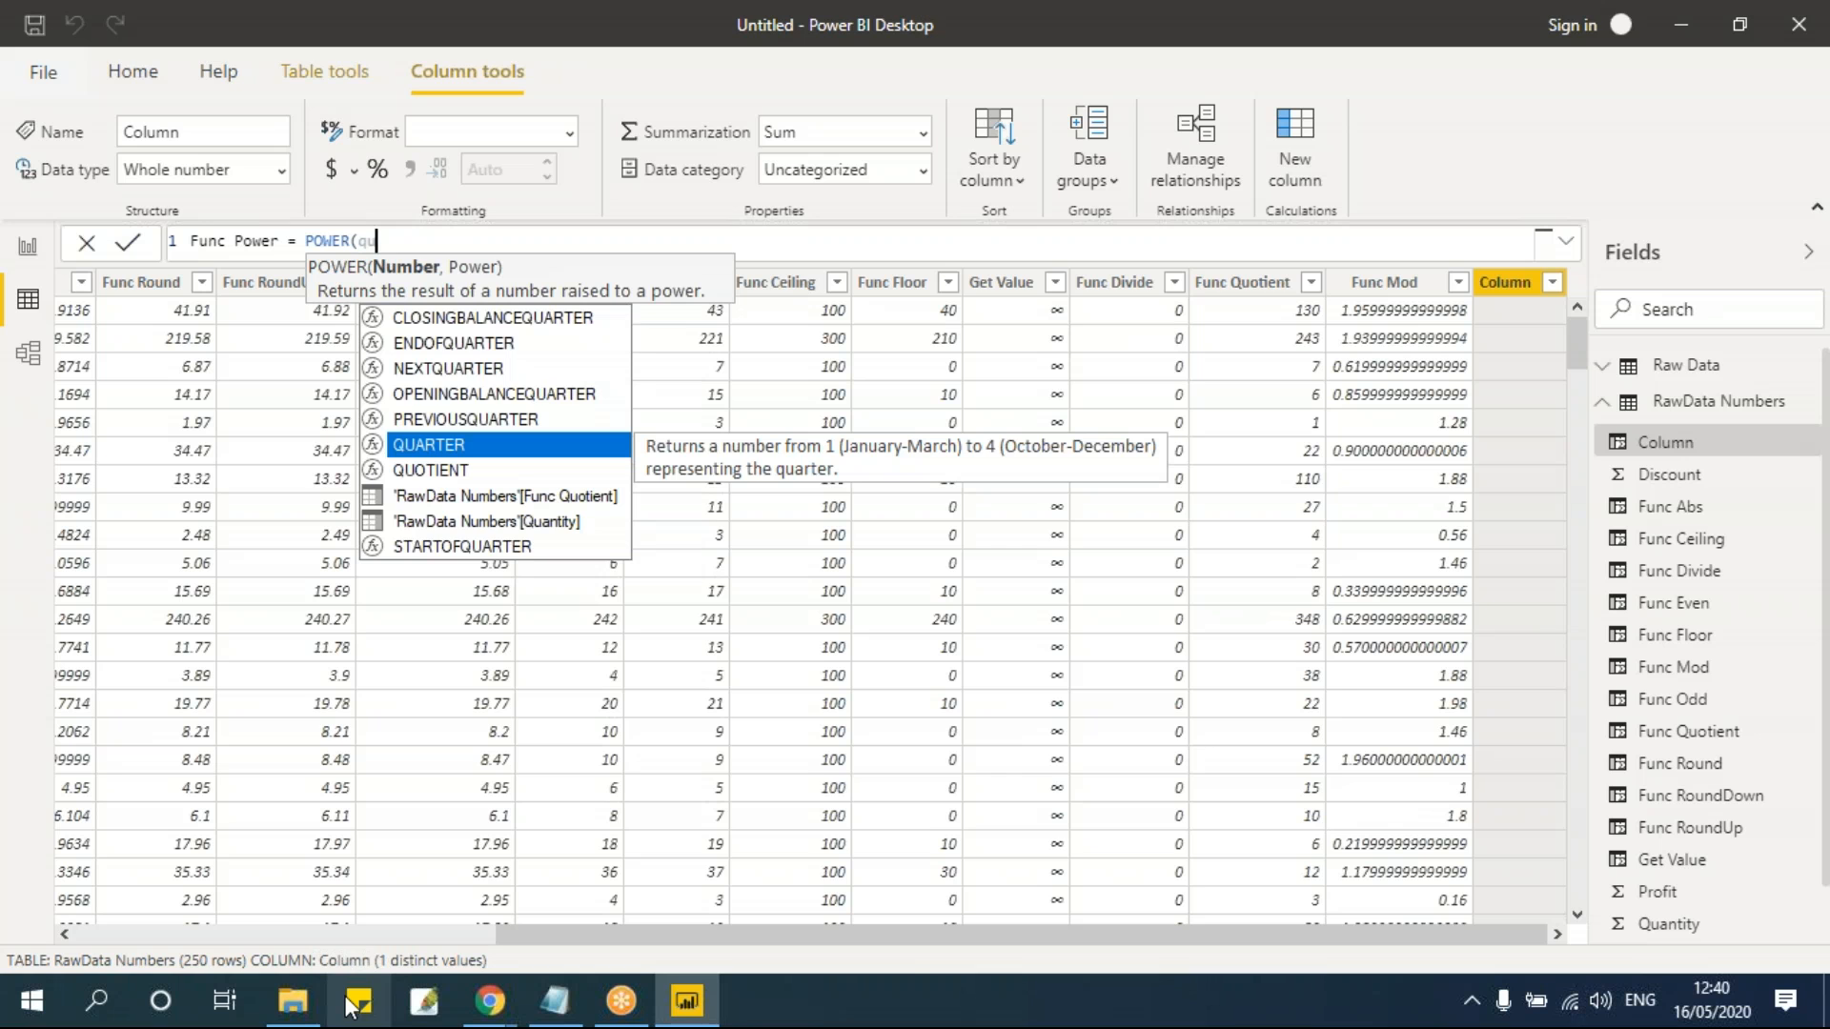
pyautogui.write('an')
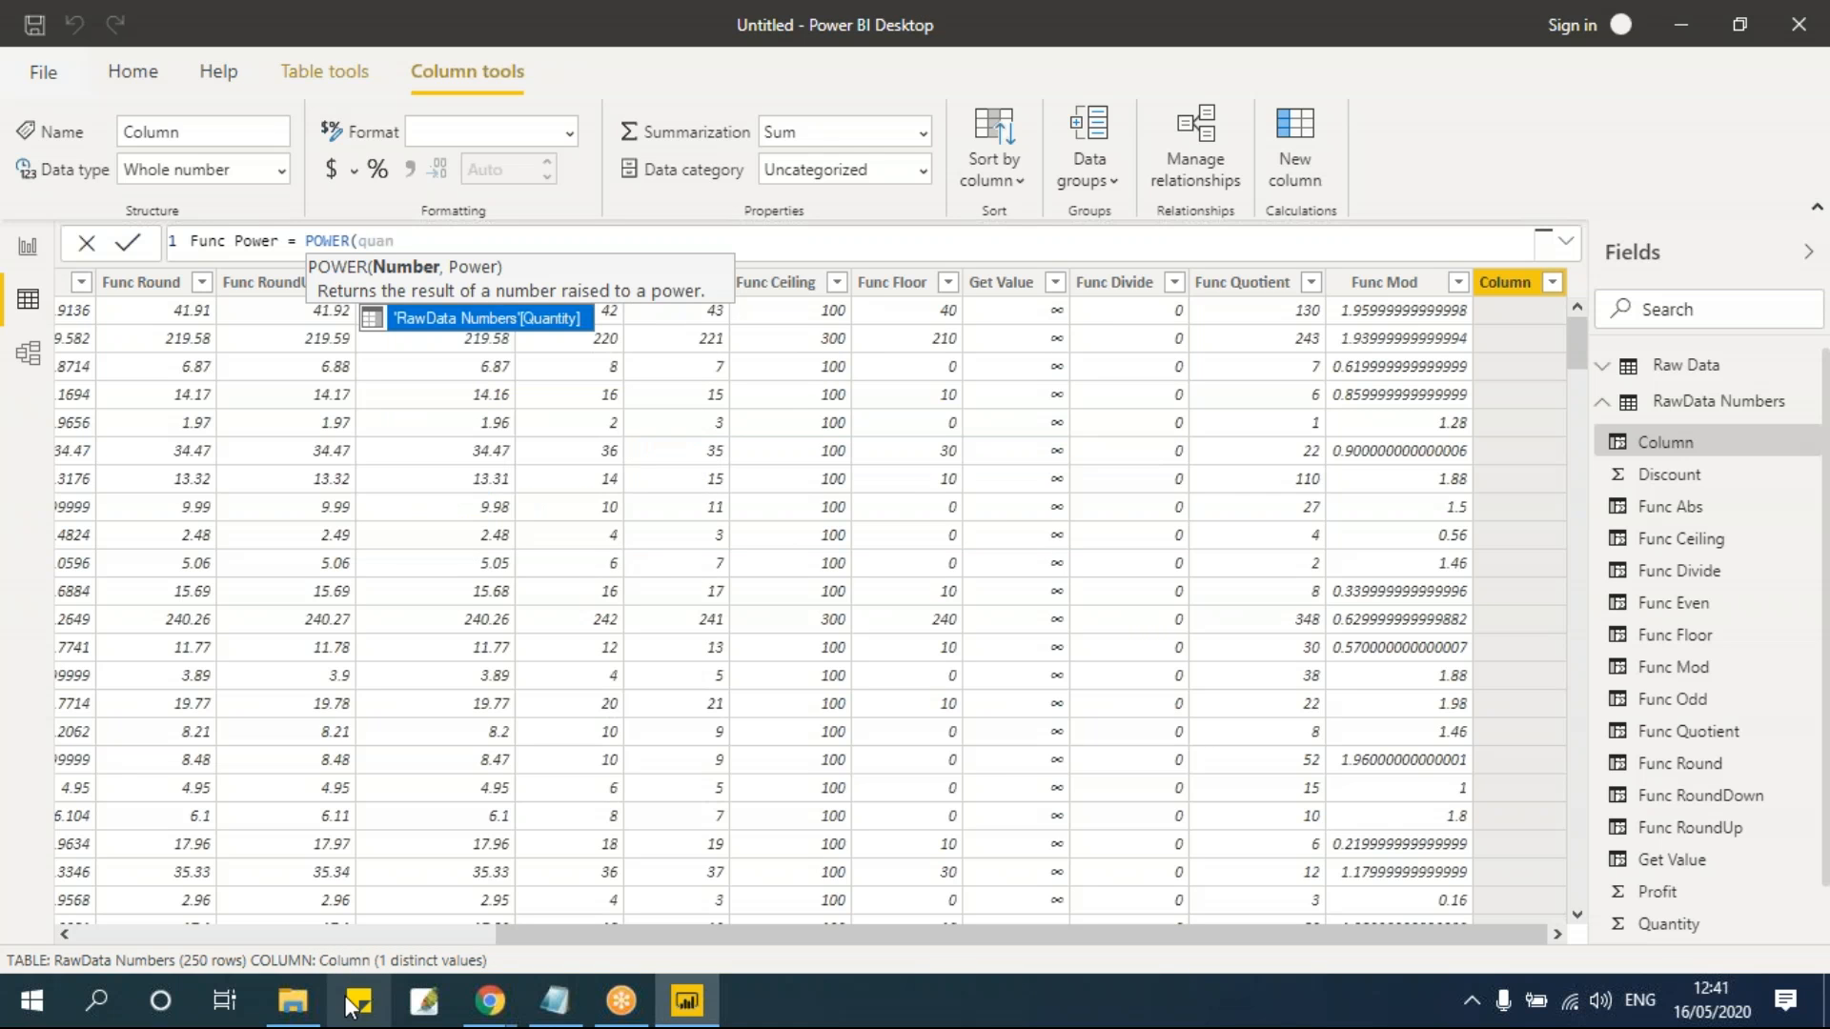
pyautogui.press('Tab')
pyautogui.write(',3)')
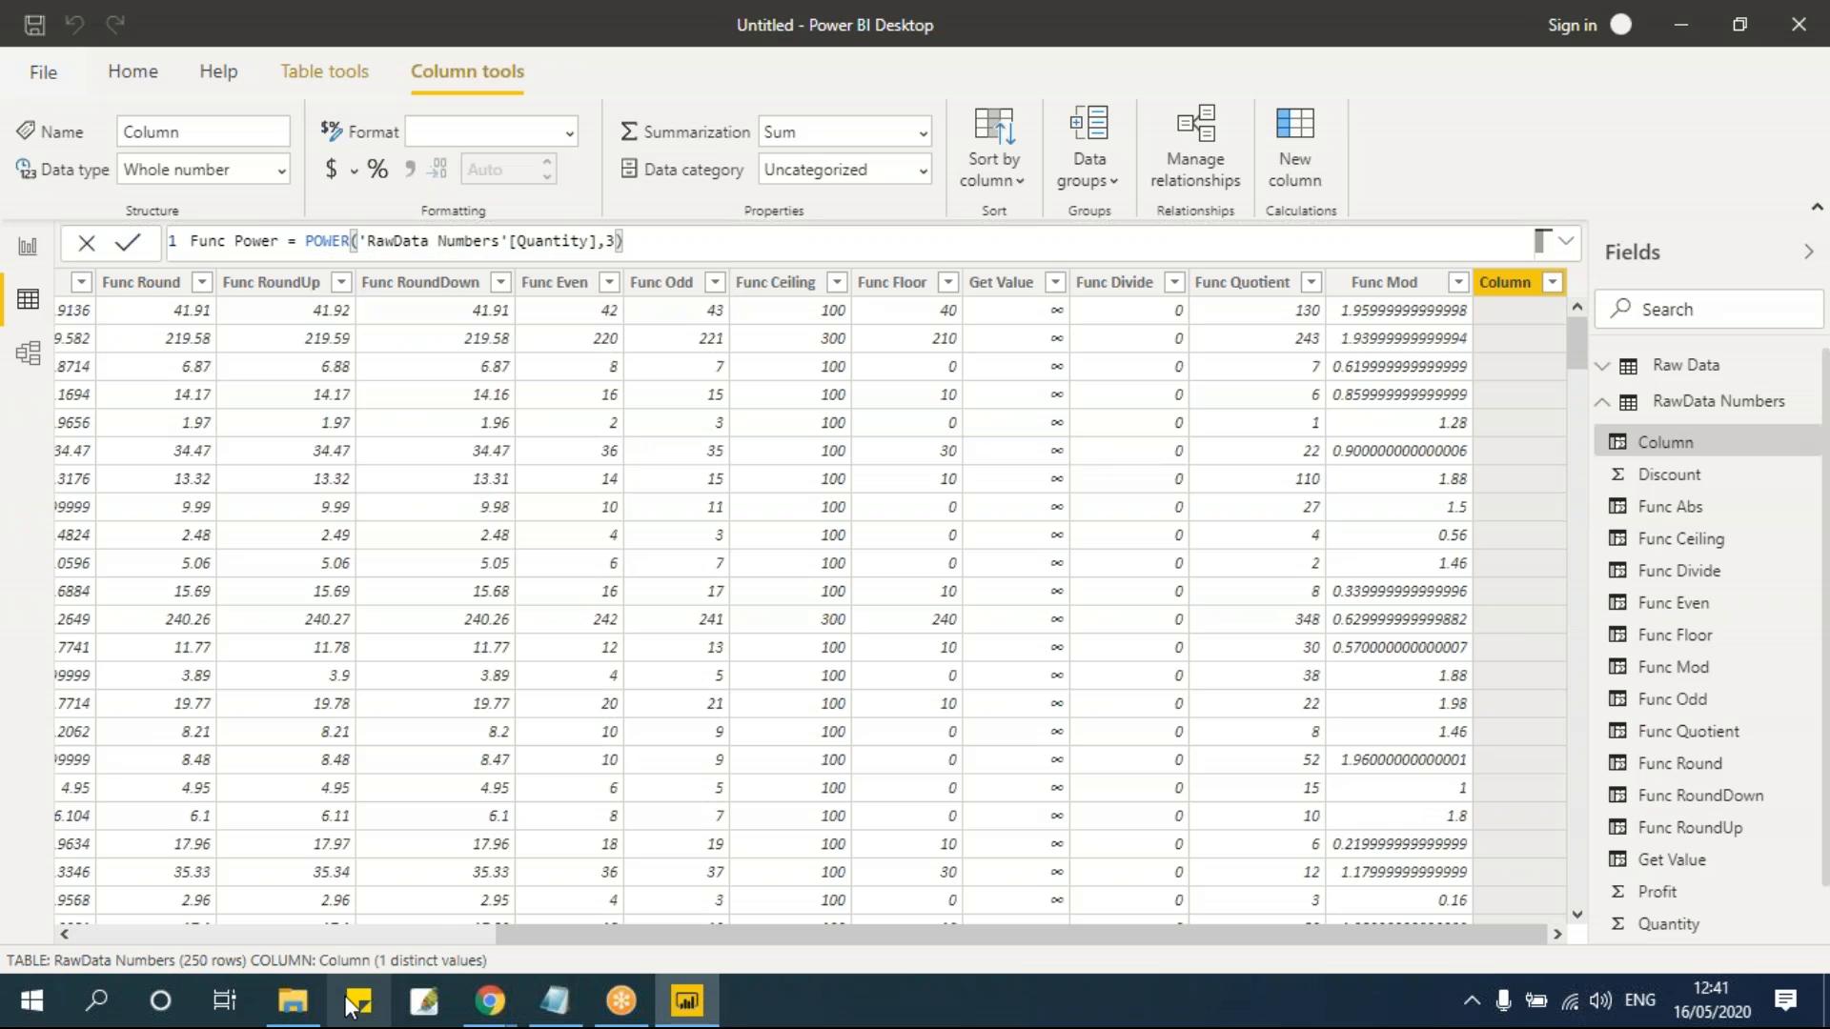
pyautogui.press('Return')
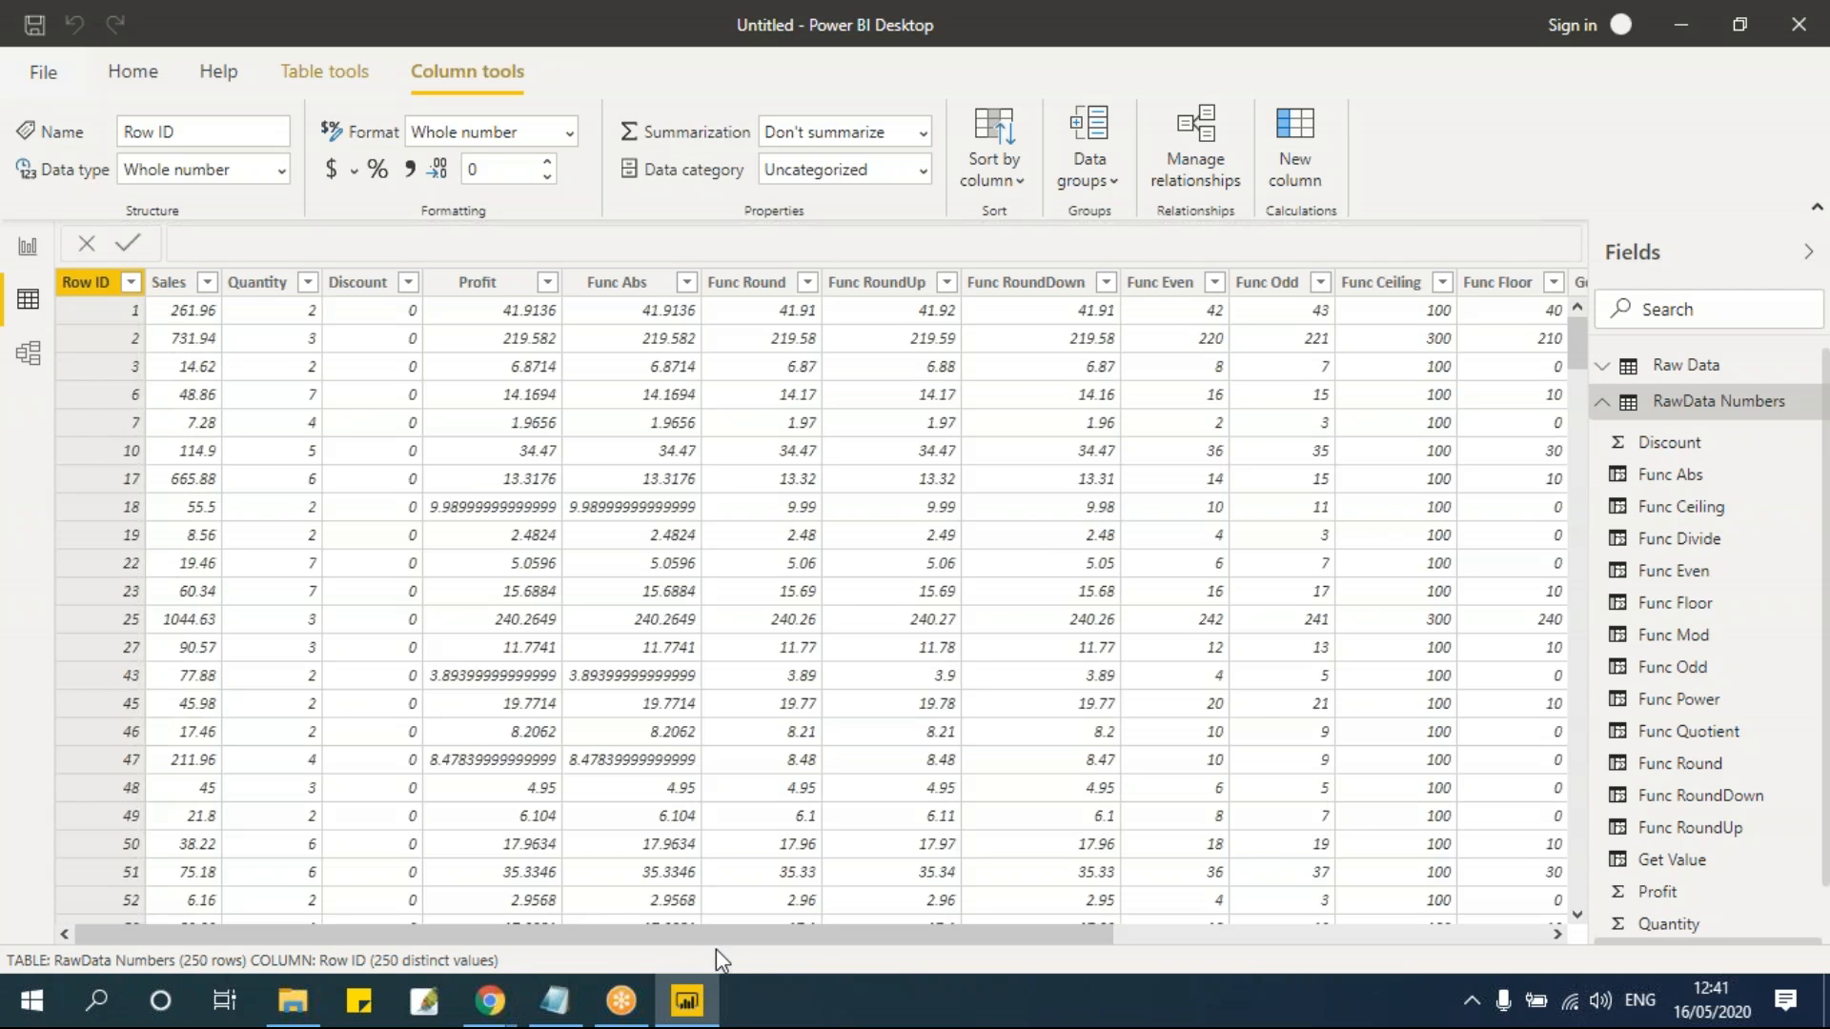
pyautogui.moveTo(817, 939); pyautogui.dragTo(1512, 951)
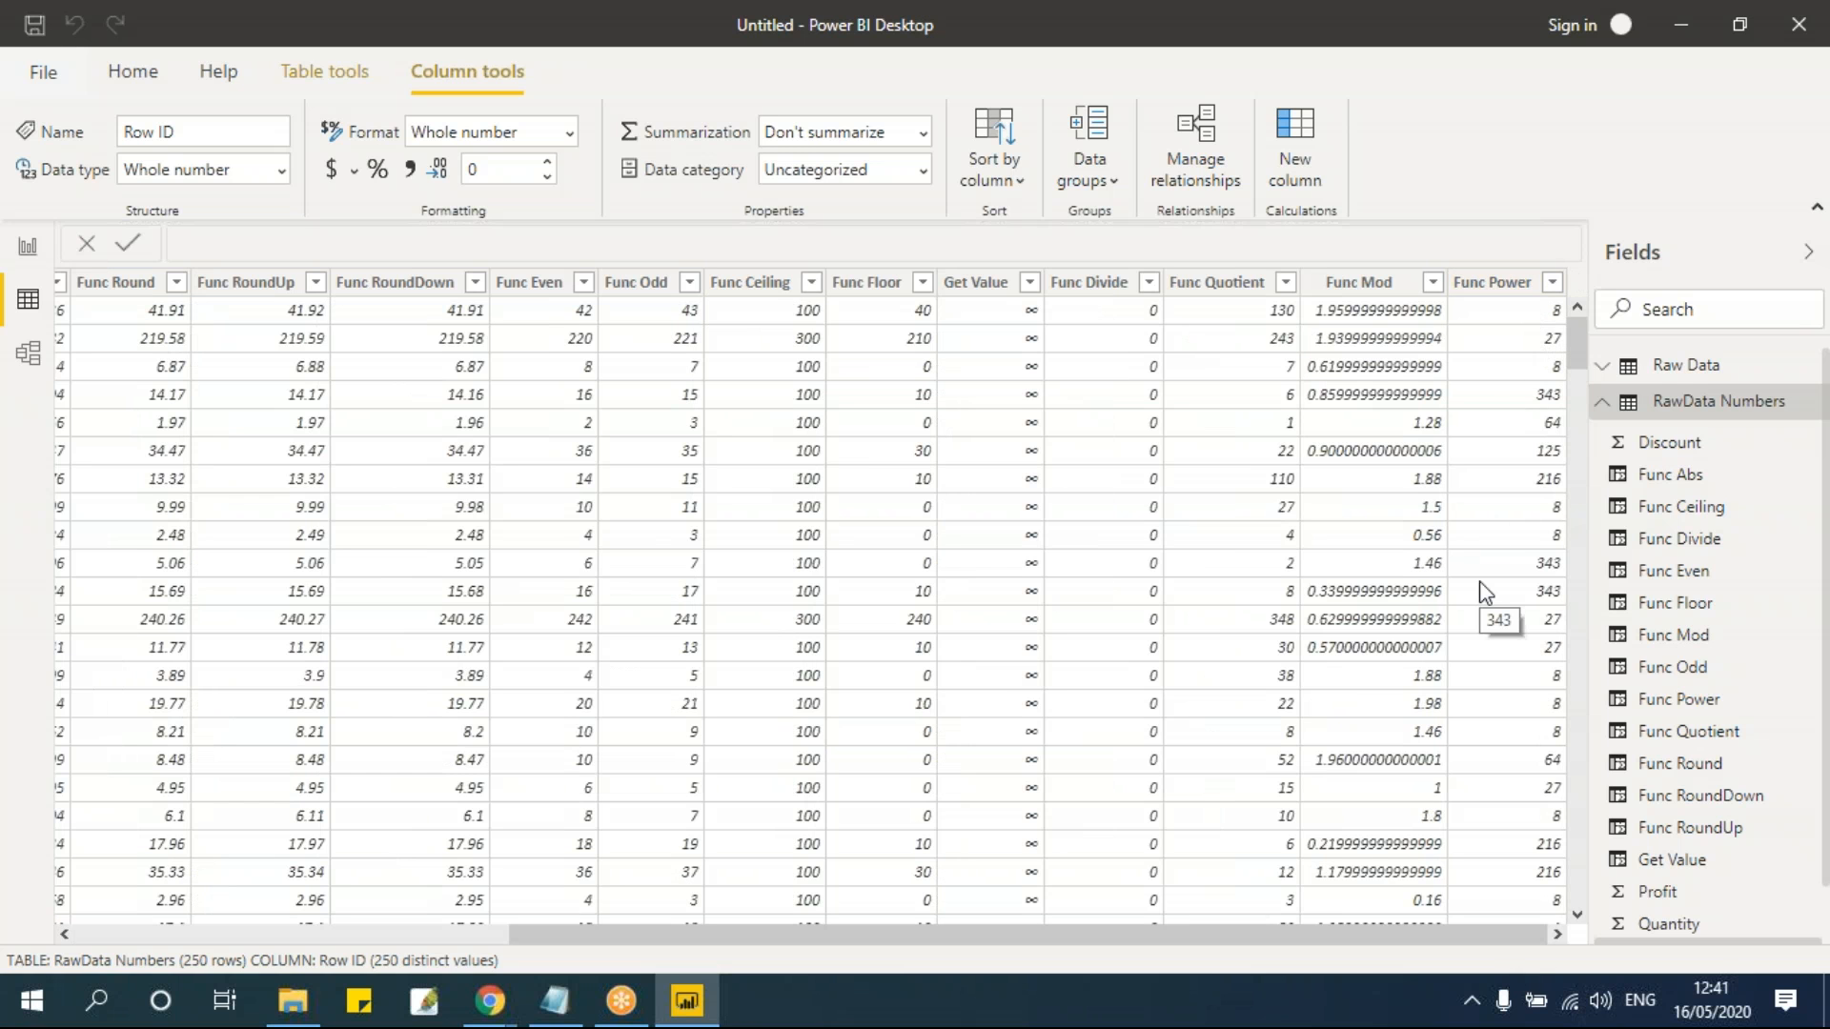
# Step: Check the SQRT formula in the Notepad notes, return to Power BI Desktop and add a calculated column named Func Sqrt to RawData Numbers
pyautogui.hotkey('alt', 'Tab')
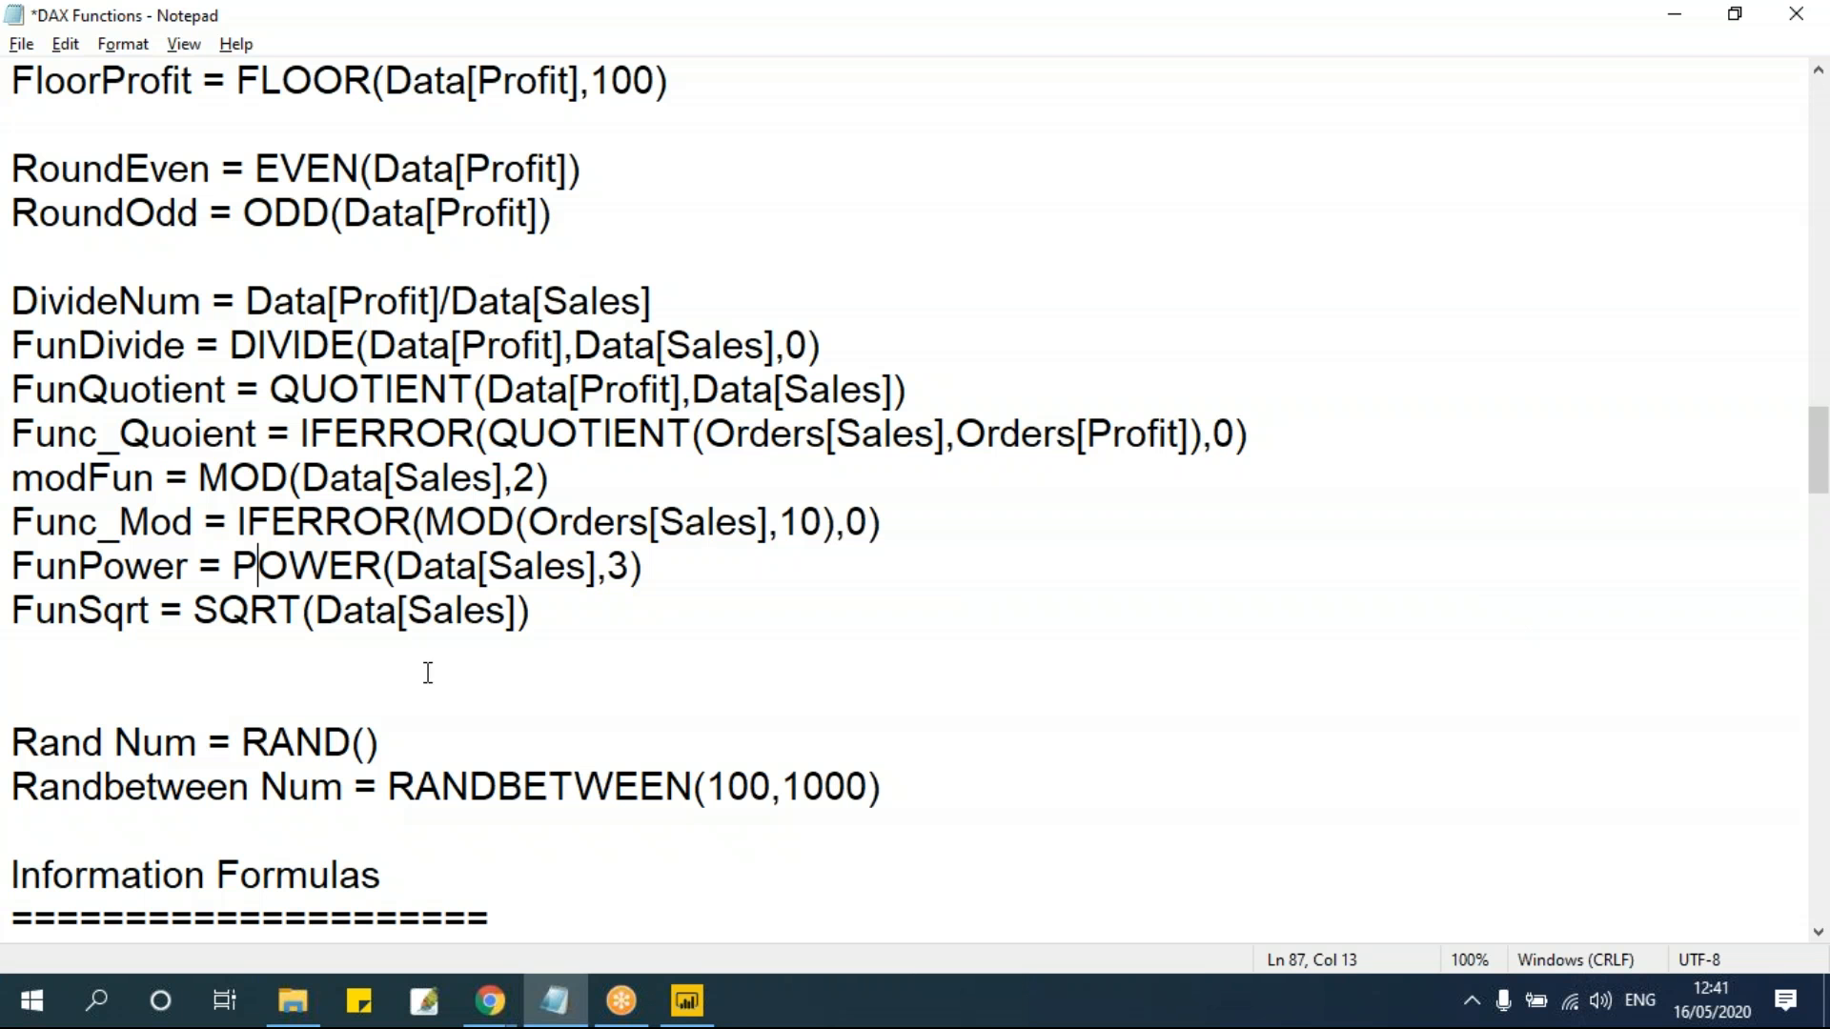
pyautogui.hotkey('alt', 'Tab')
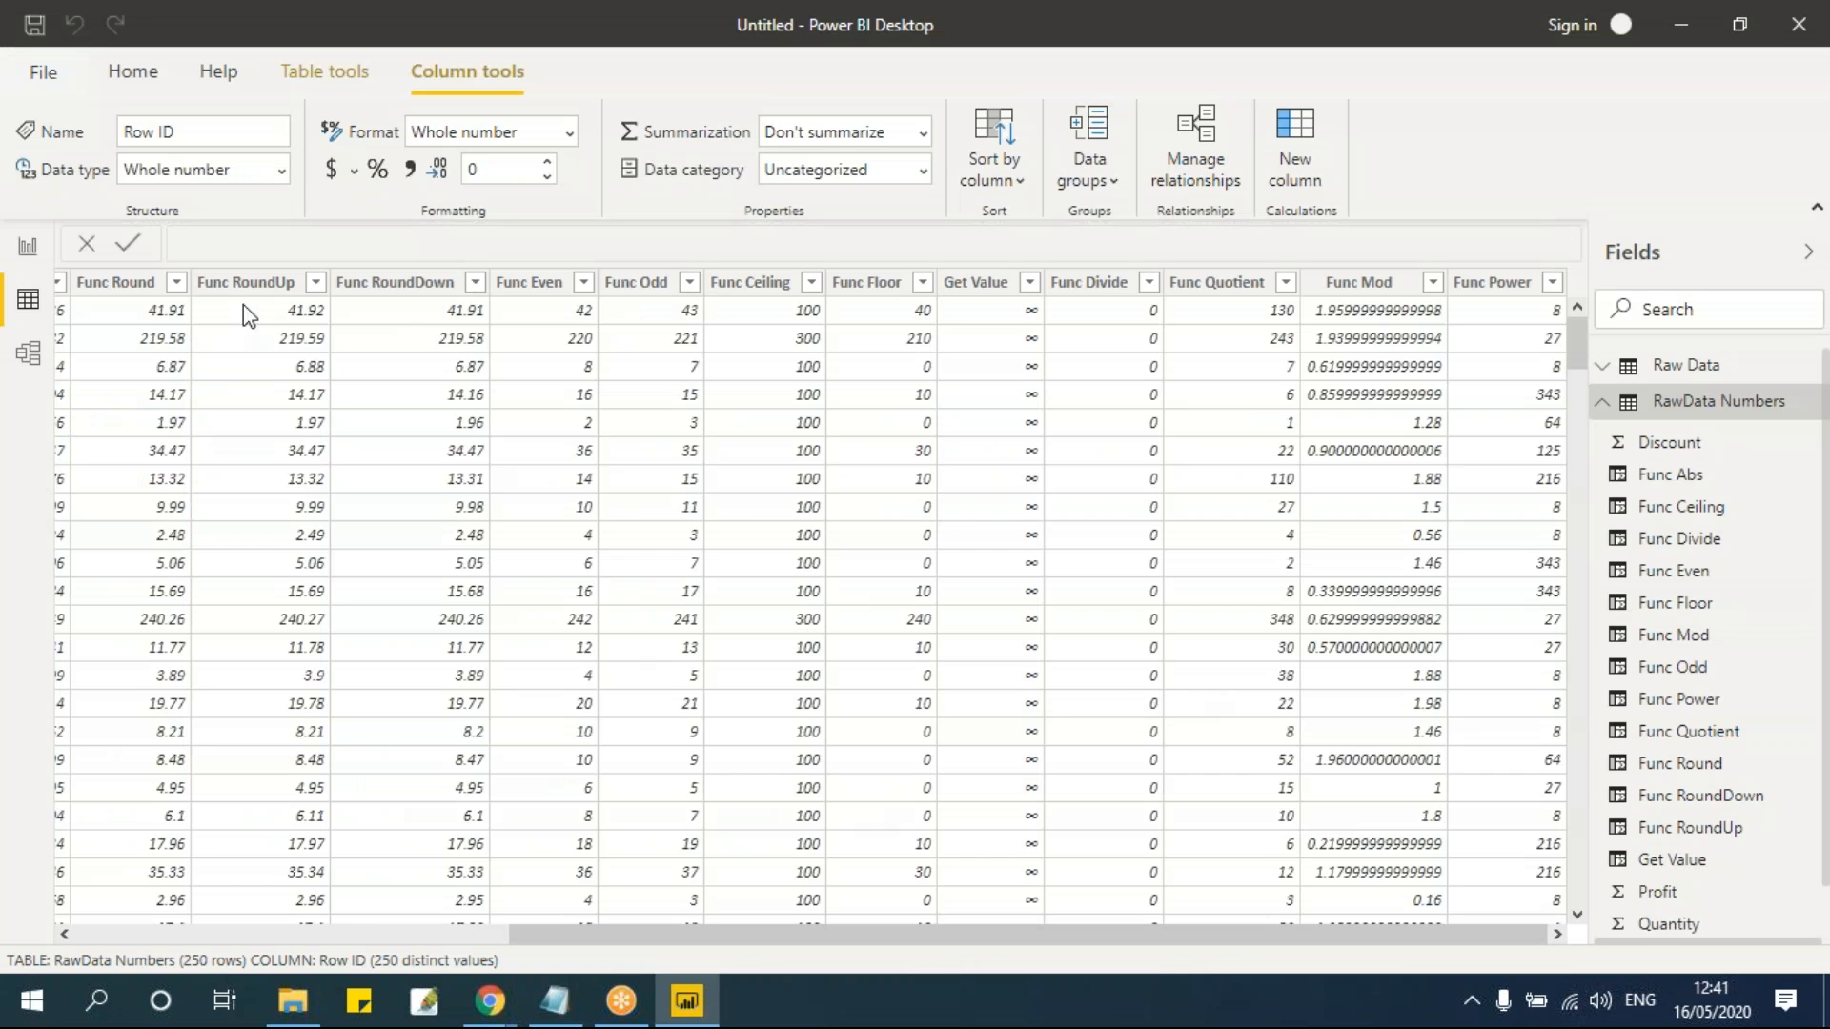
pyautogui.click(329, 73)
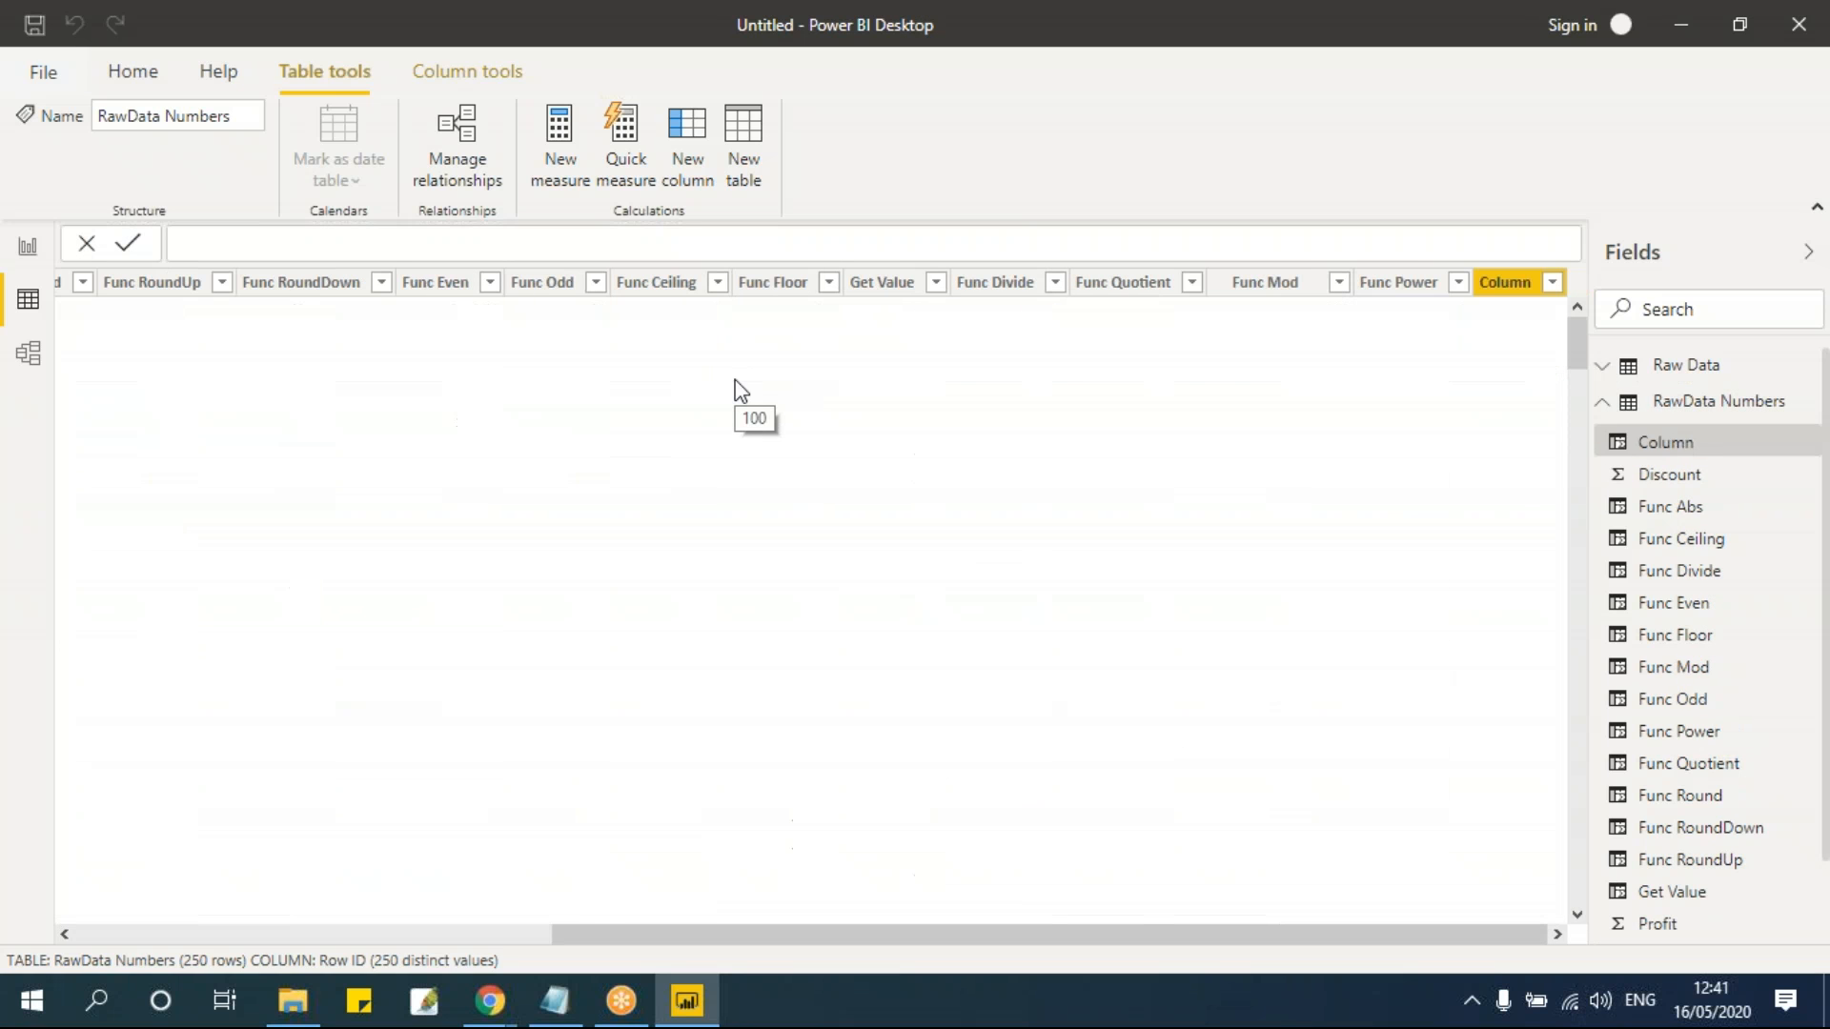
pyautogui.click(247, 240)
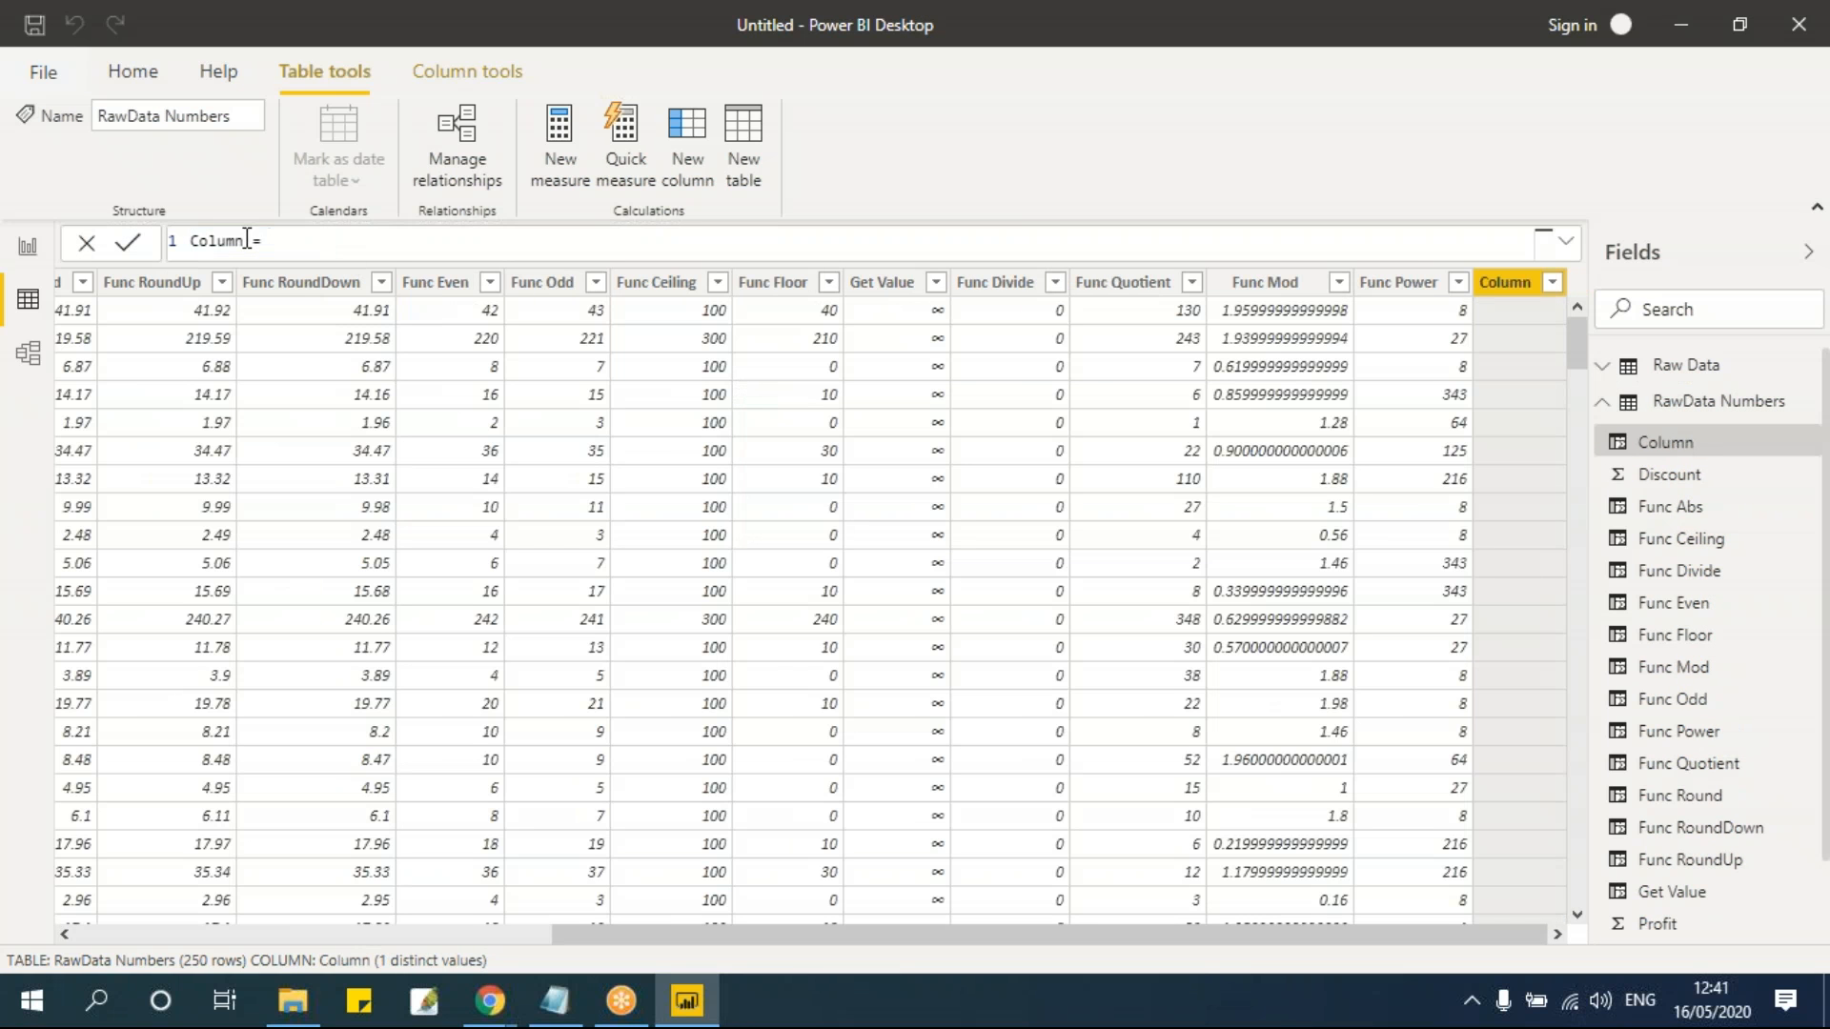
pyautogui.press('BackSpace')
pyautogui.press('BackSpace')
pyautogui.press('BackSpace')
pyautogui.press('BackSpace')
pyautogui.press('BackSpace')
pyautogui.press('BackSpace')
pyautogui.write('Func Sqrt')
# Step: Define Func Sqrt as SQRT('RawData Numbers'[Sales]) and commit the formula
pyautogui.press('End')
pyautogui.write('s')
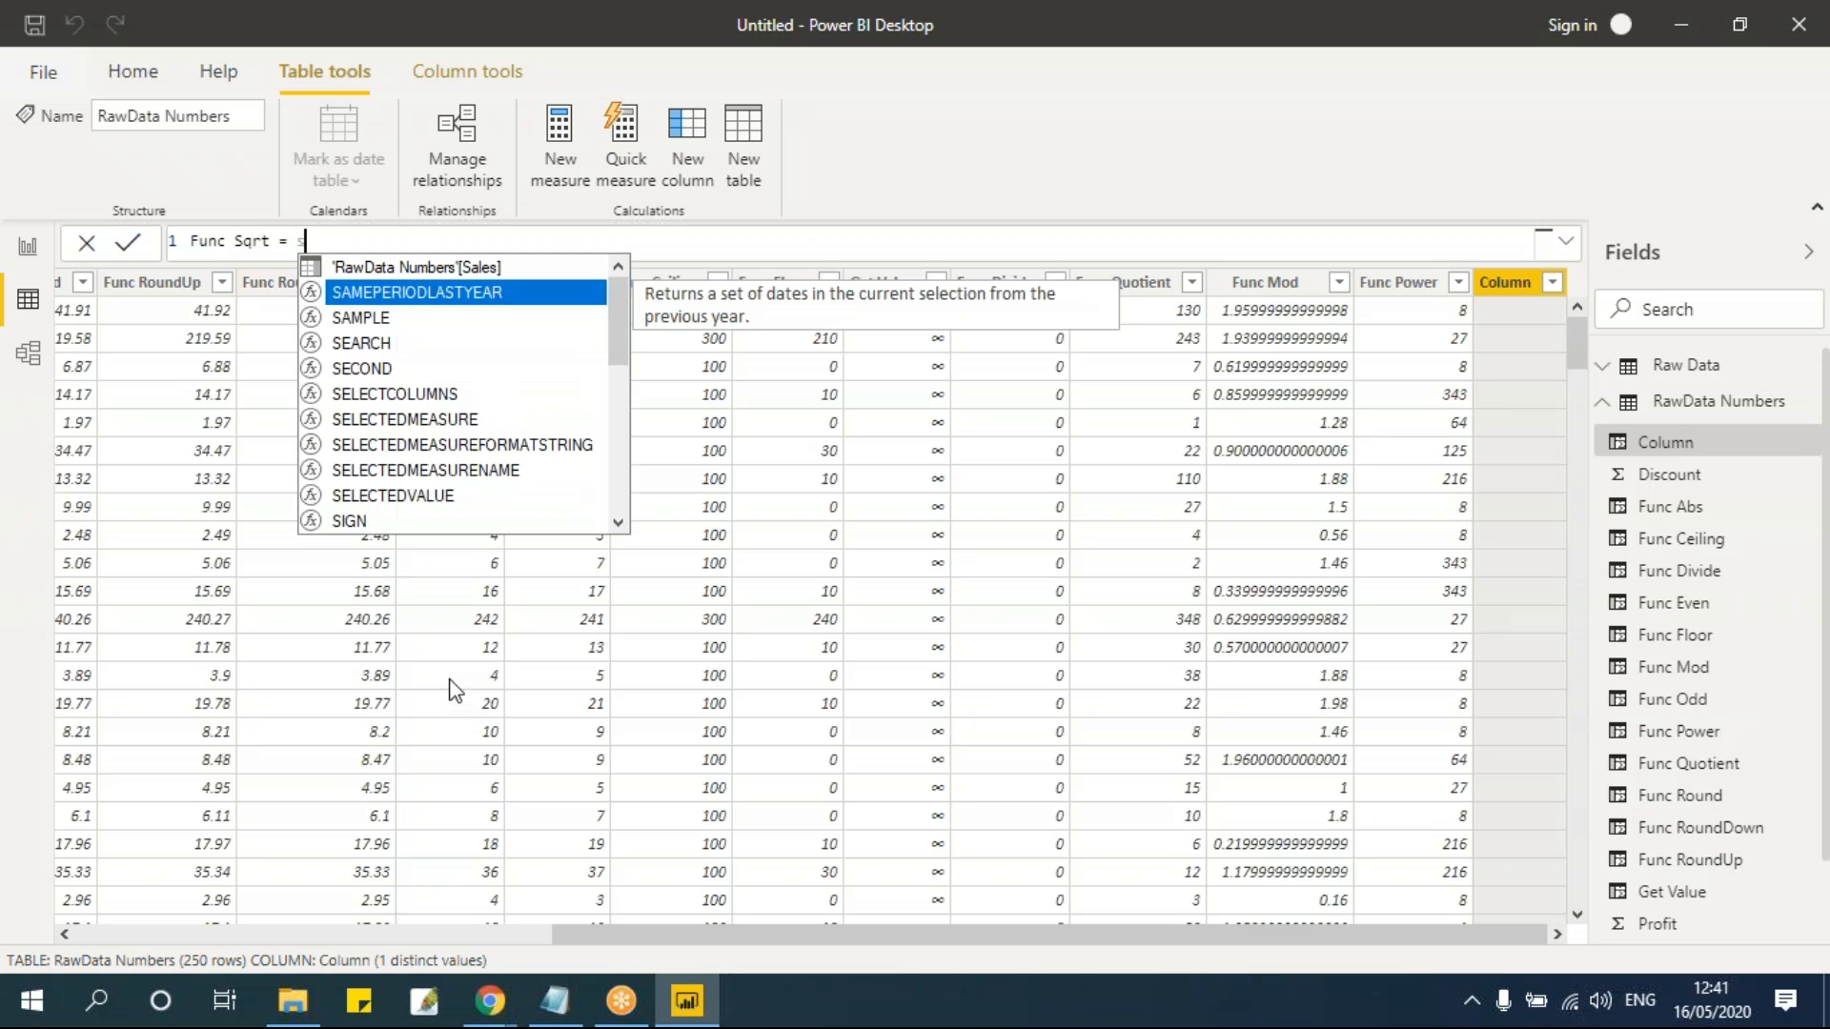
pyautogui.write('qrt')
pyautogui.press('Tab')
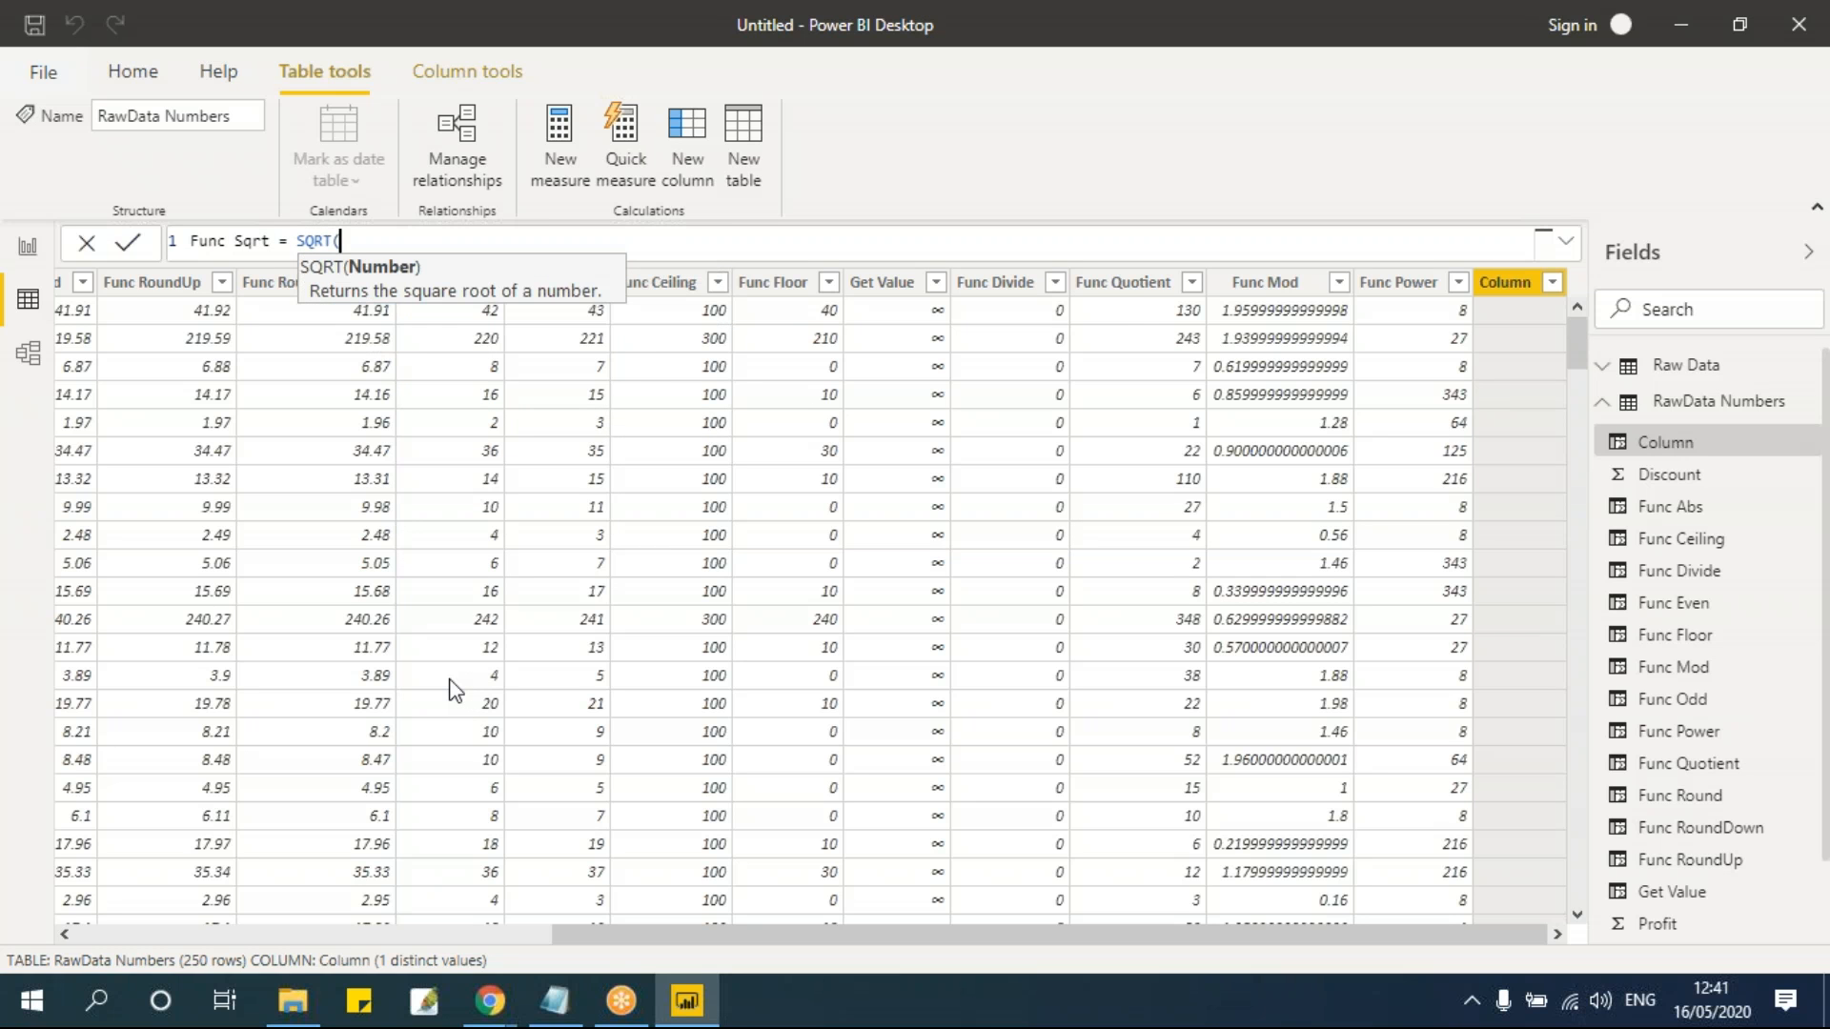
pyautogui.write('sal')
pyautogui.press('Tab')
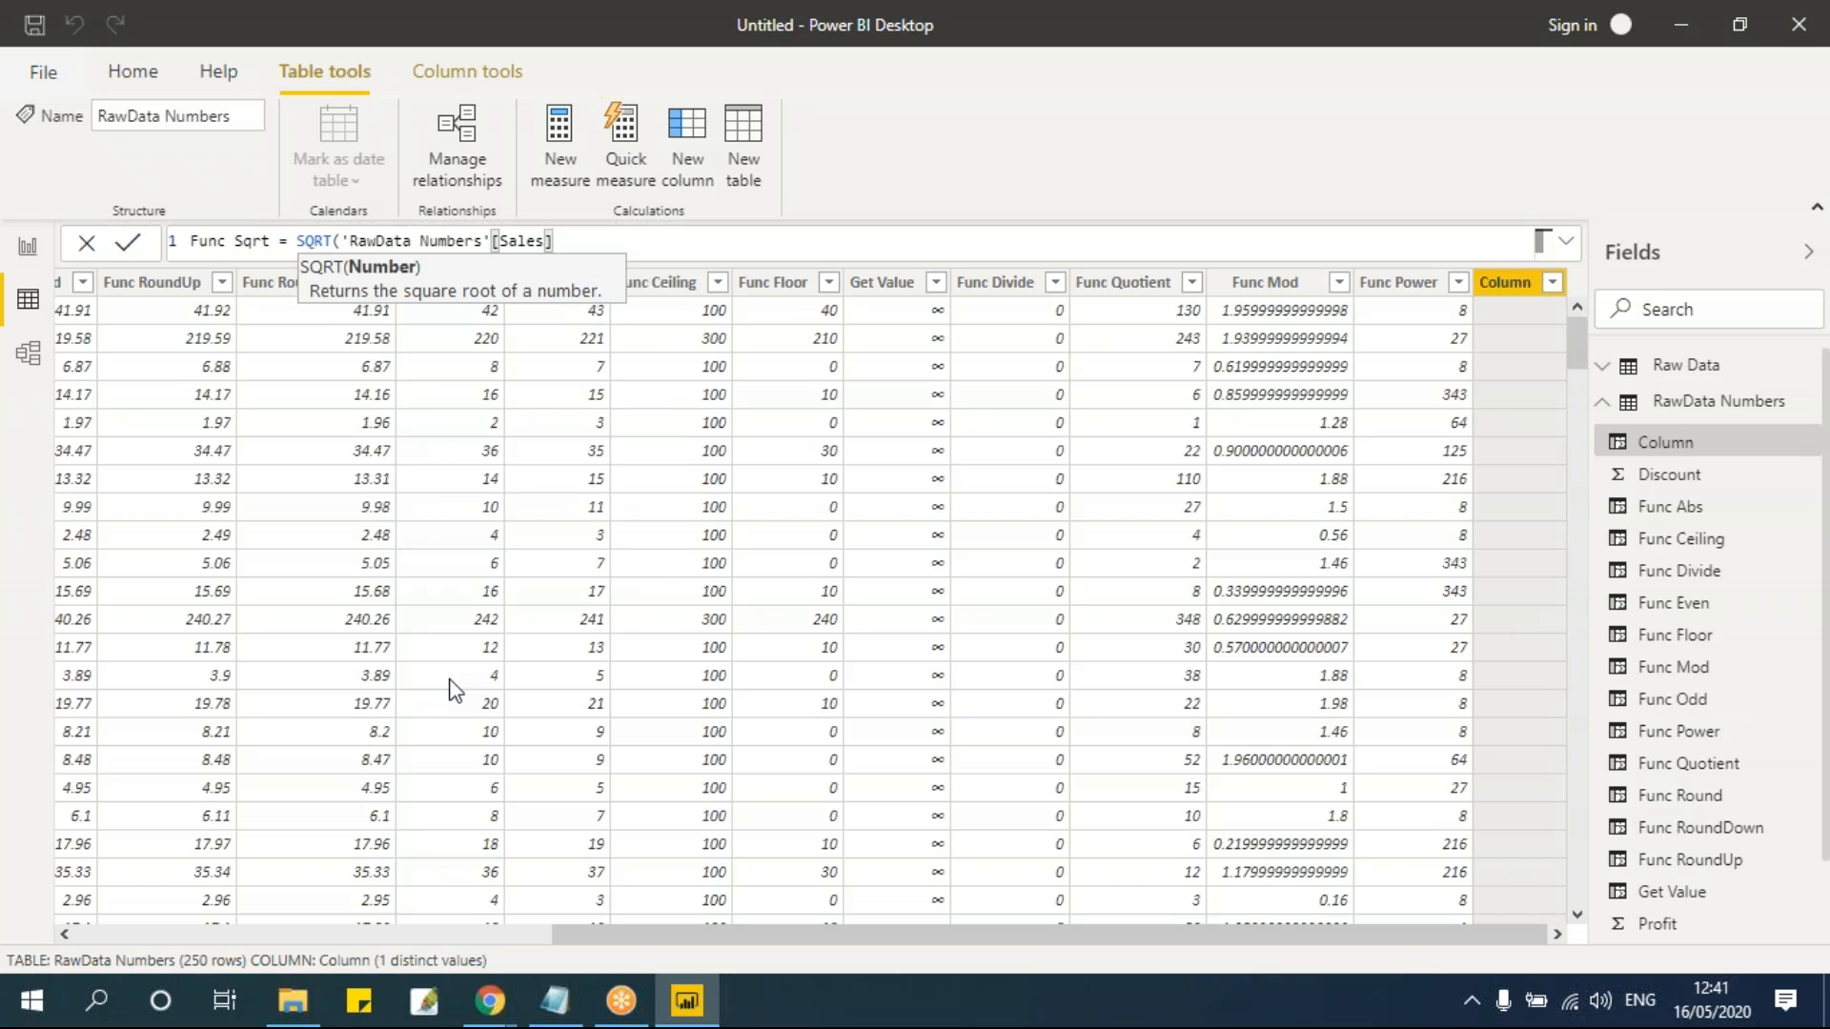
pyautogui.write(')')
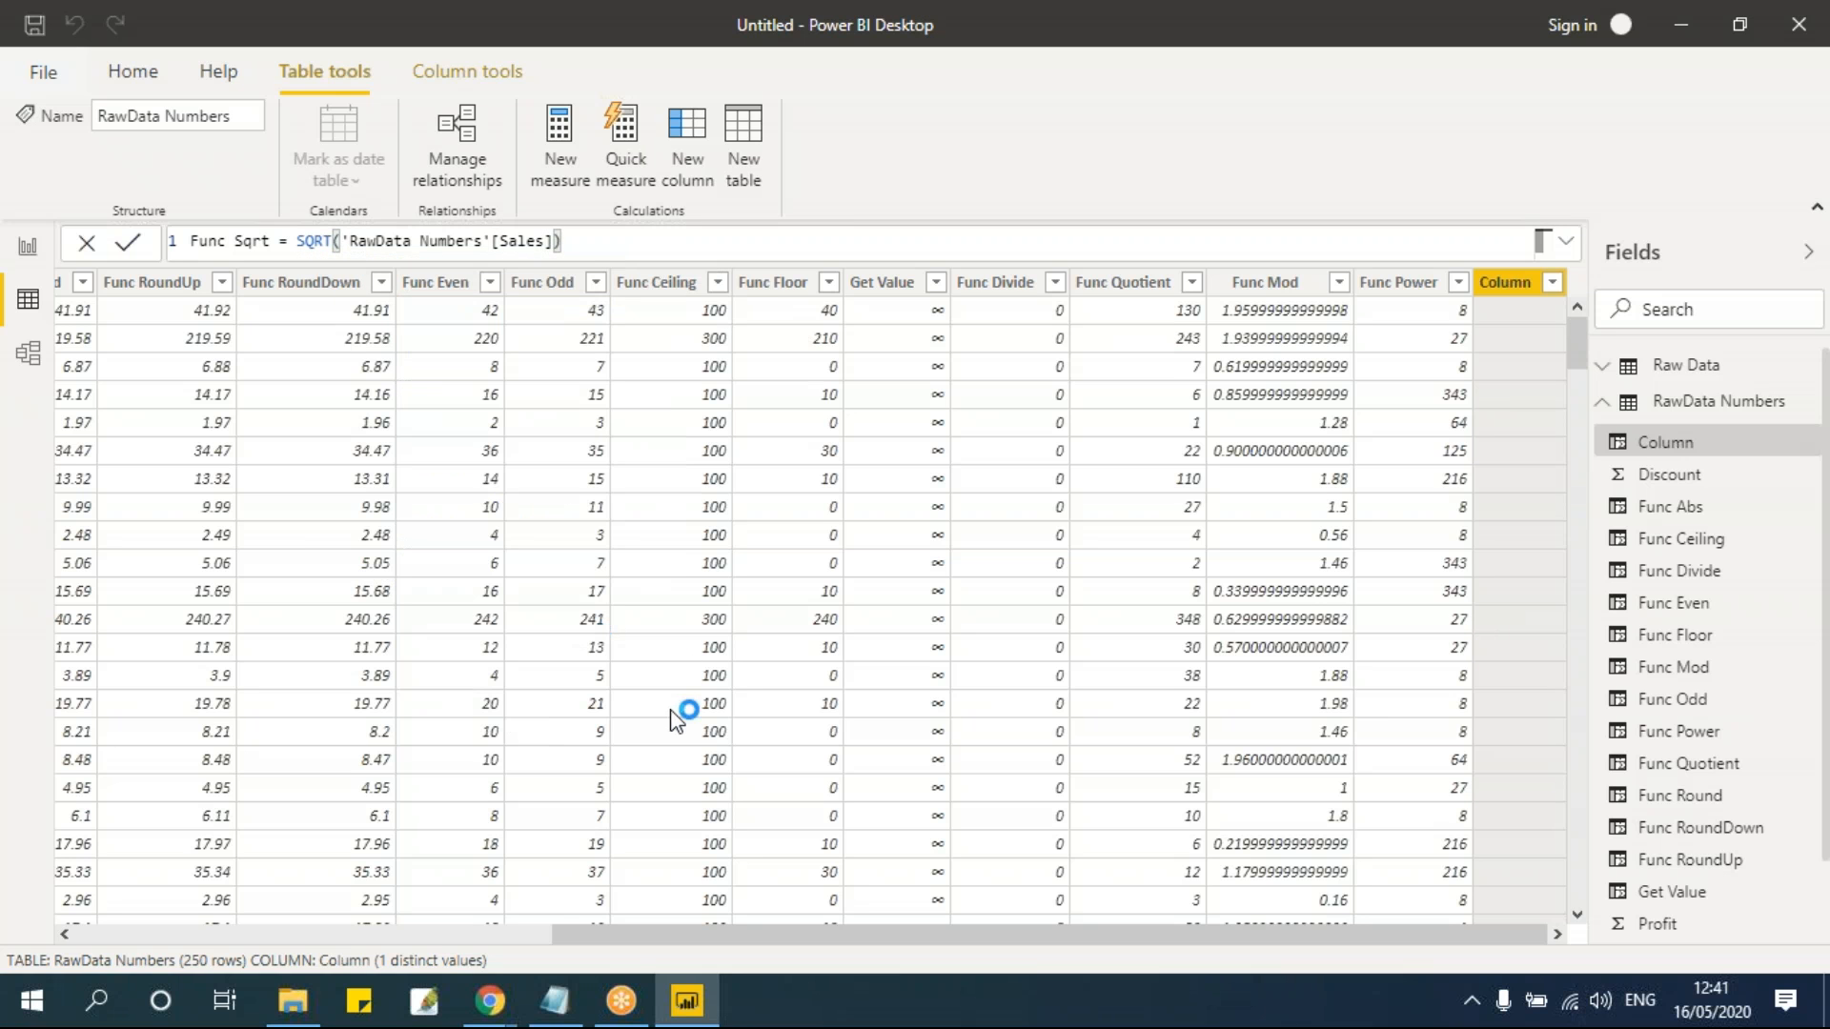
pyautogui.press('Return')
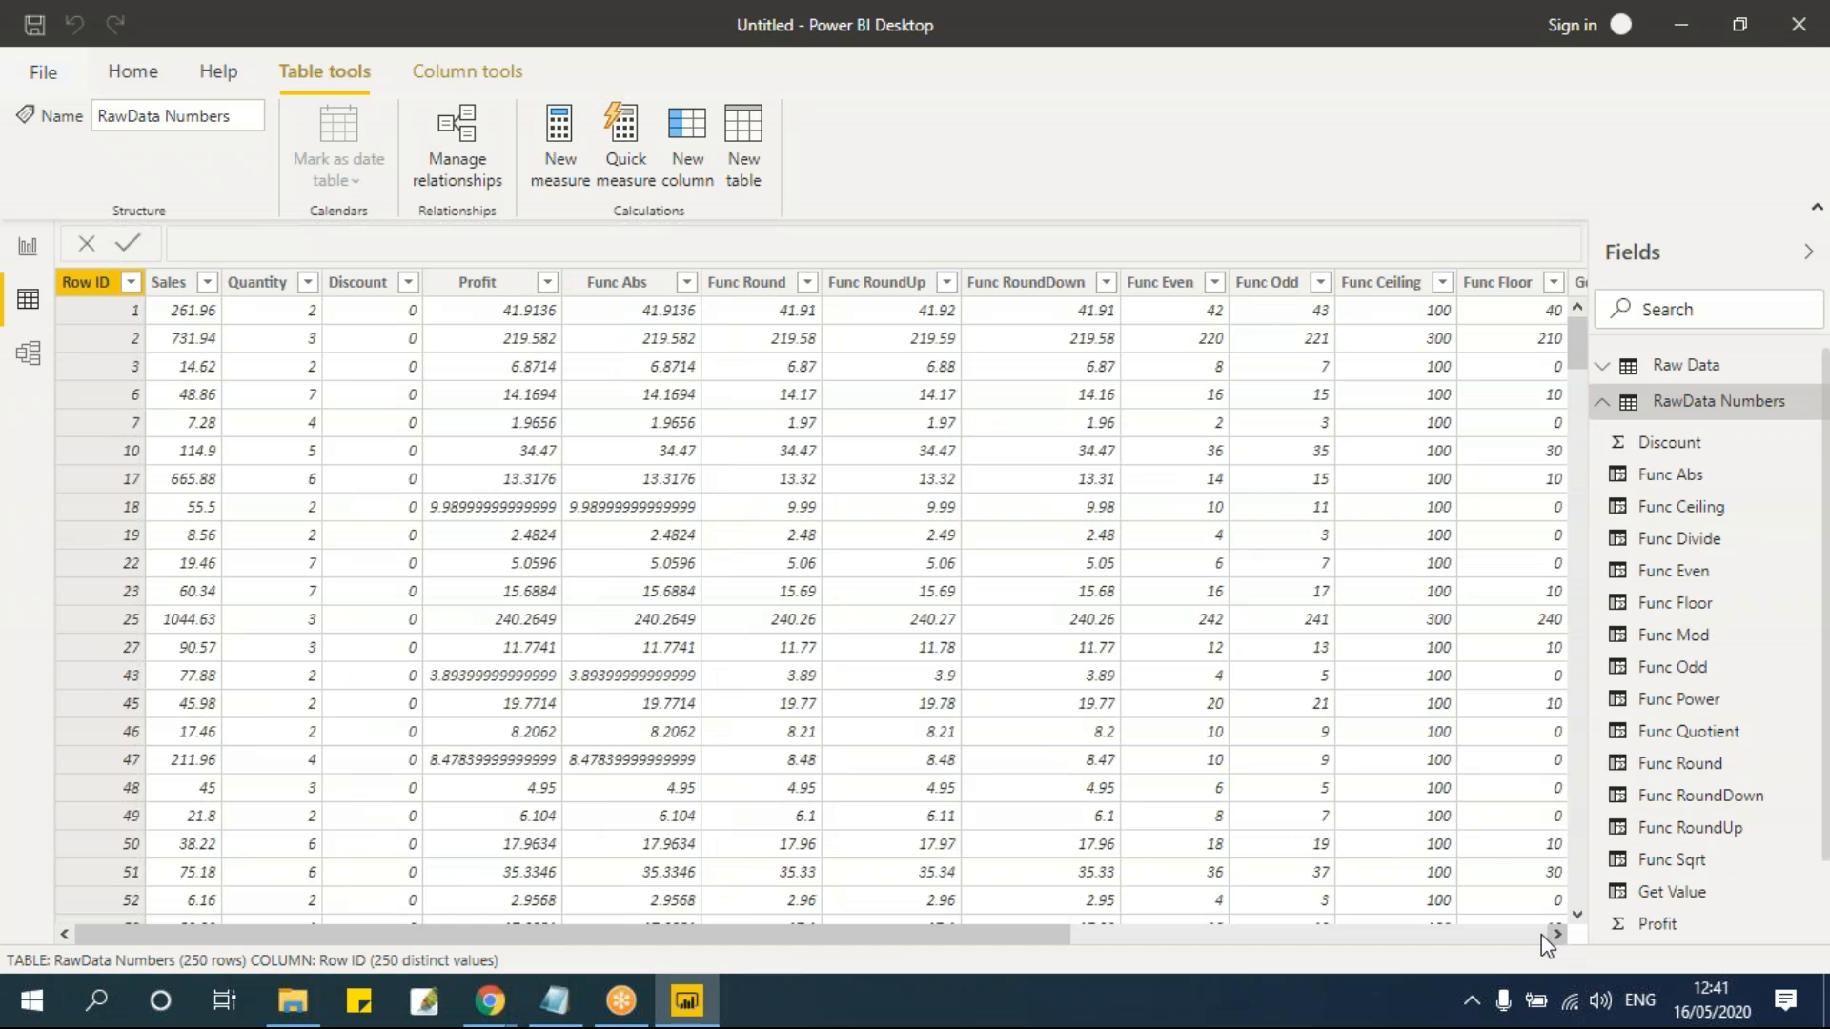
pyautogui.click(1541, 935)
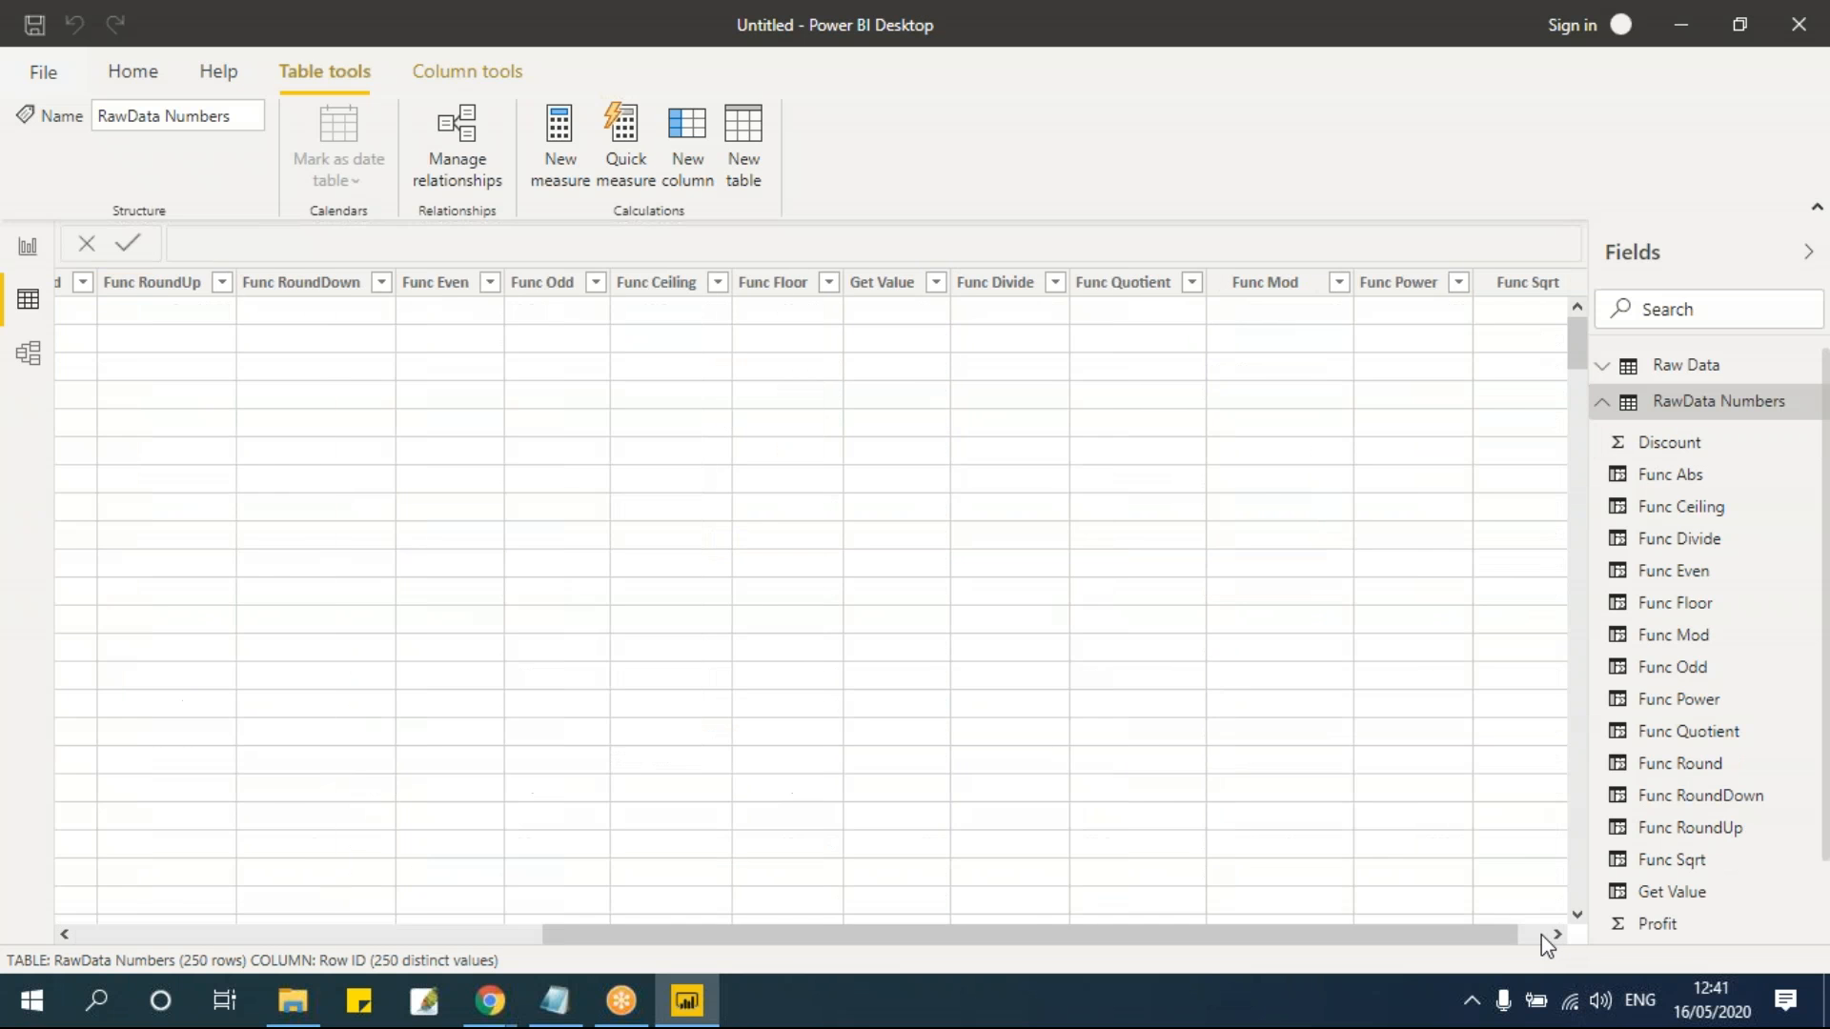
pyautogui.click(1541, 935)
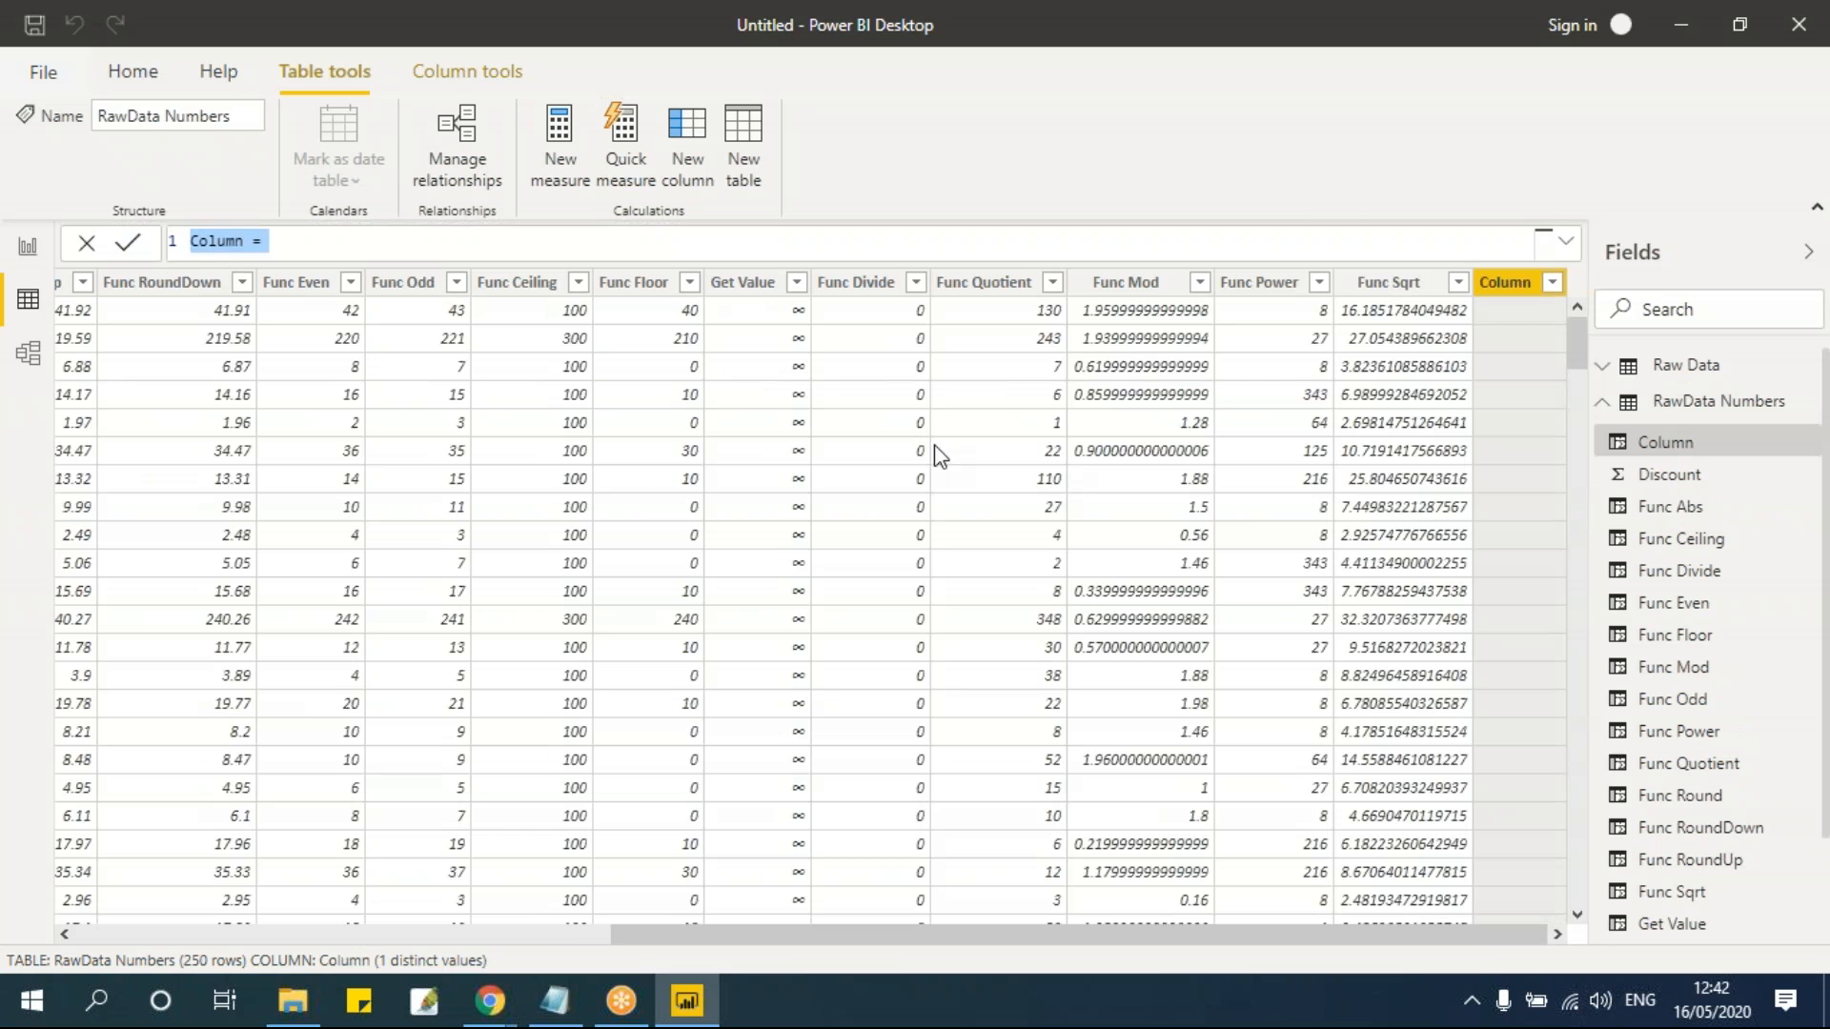
# Step: Name the new calculated column in RawData Numbers Func Rand
pyautogui.click(254, 244)
pyautogui.moveTo(247, 244); pyautogui.dragTo(193, 246)
pyautogui.click(249, 245)
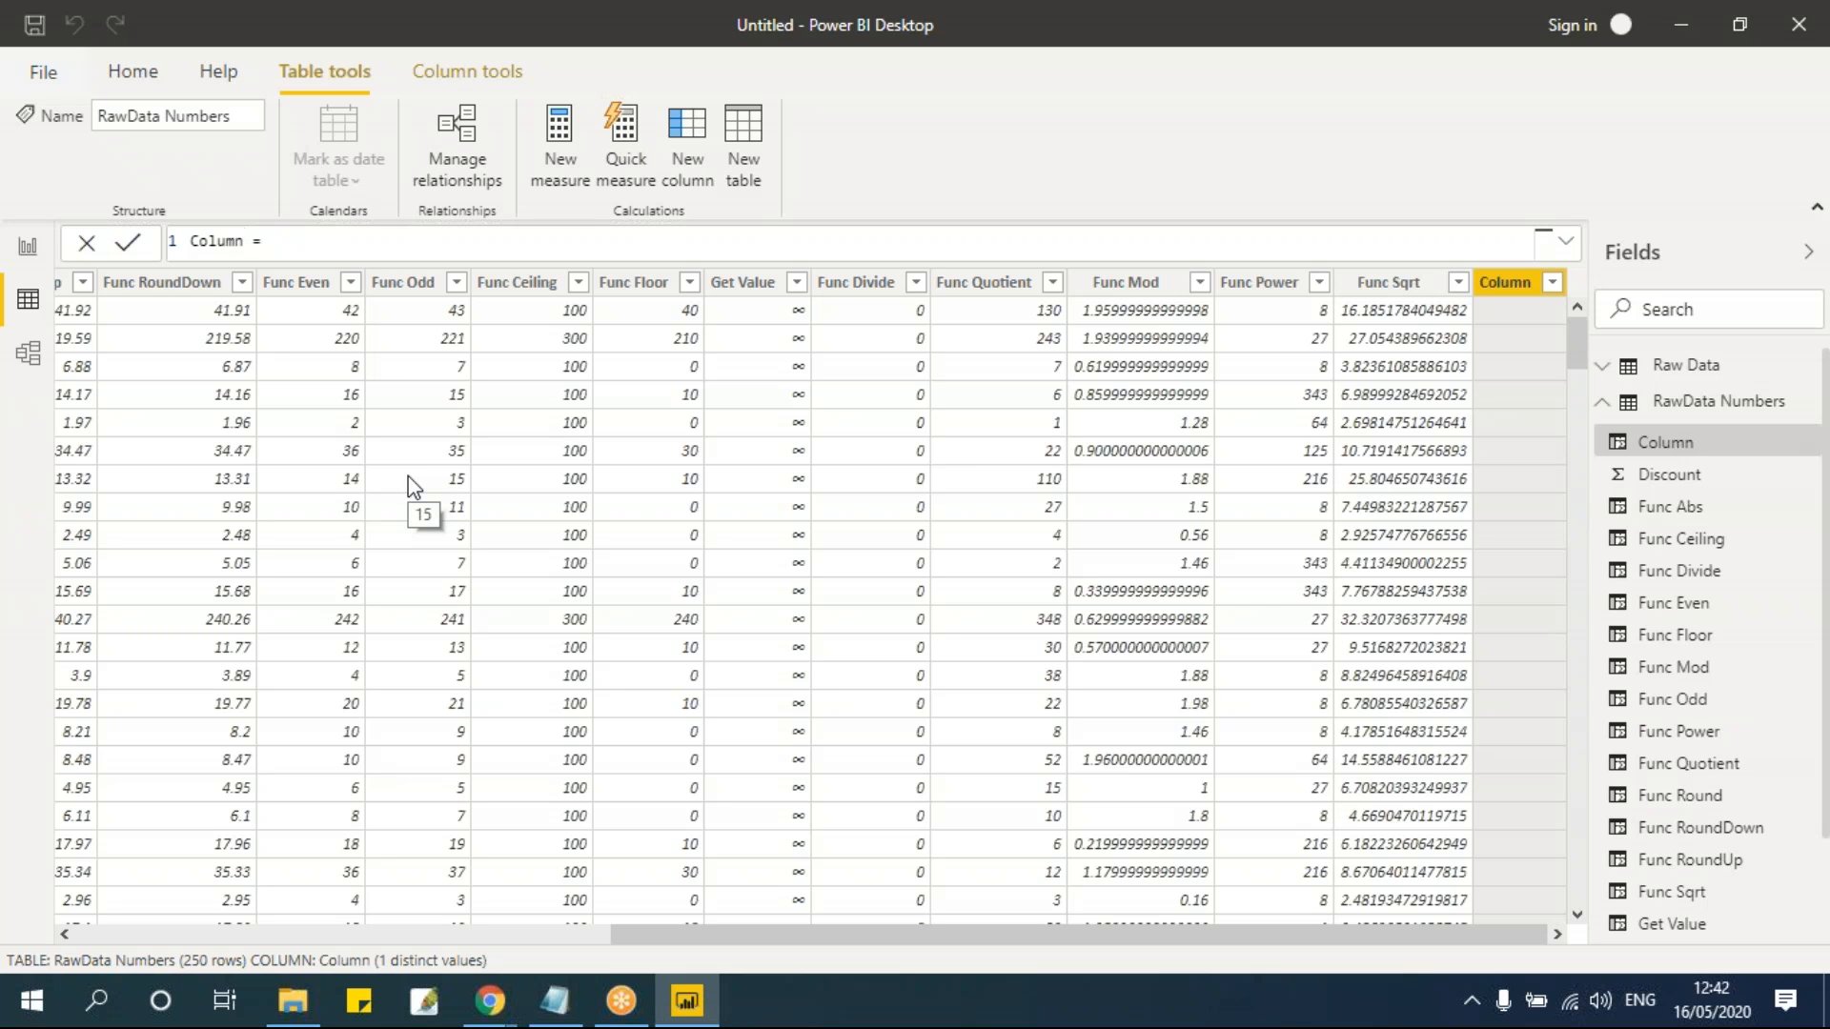
pyautogui.press('BackSpace')
pyautogui.press('BackSpace')
pyautogui.press('BackSpace')
pyautogui.press('BackSpace')
pyautogui.press('BackSpace')
pyautogui.press('BackSpace')
pyautogui.write('Fund')
pyautogui.press('BackSpace')
pyautogui.write('c Rand')
# Step: Define Func Rand as RAND(), commit the formula and review the random values it generates
pyautogui.click(352, 245)
pyautogui.write('ra')
pyautogui.press('BackSpace')
pyautogui.press('BackSpace')
pyautogui.write('RAND()')
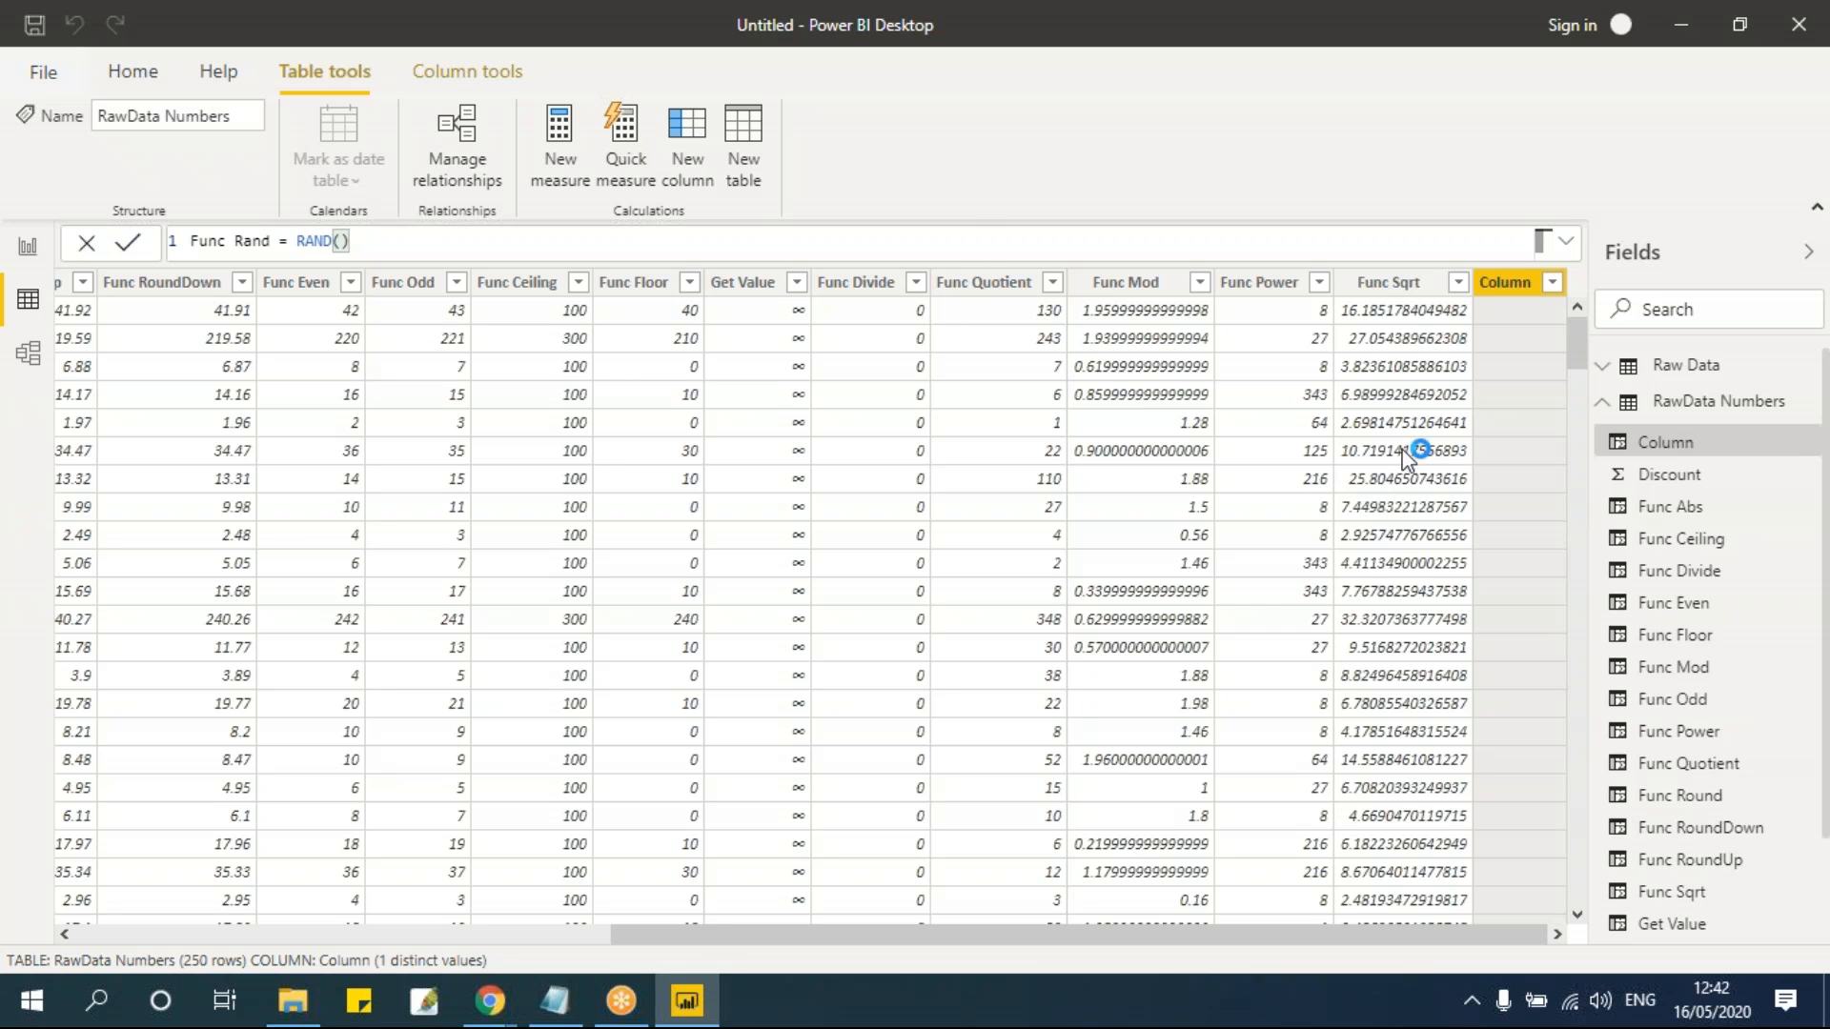
pyautogui.press('Return')
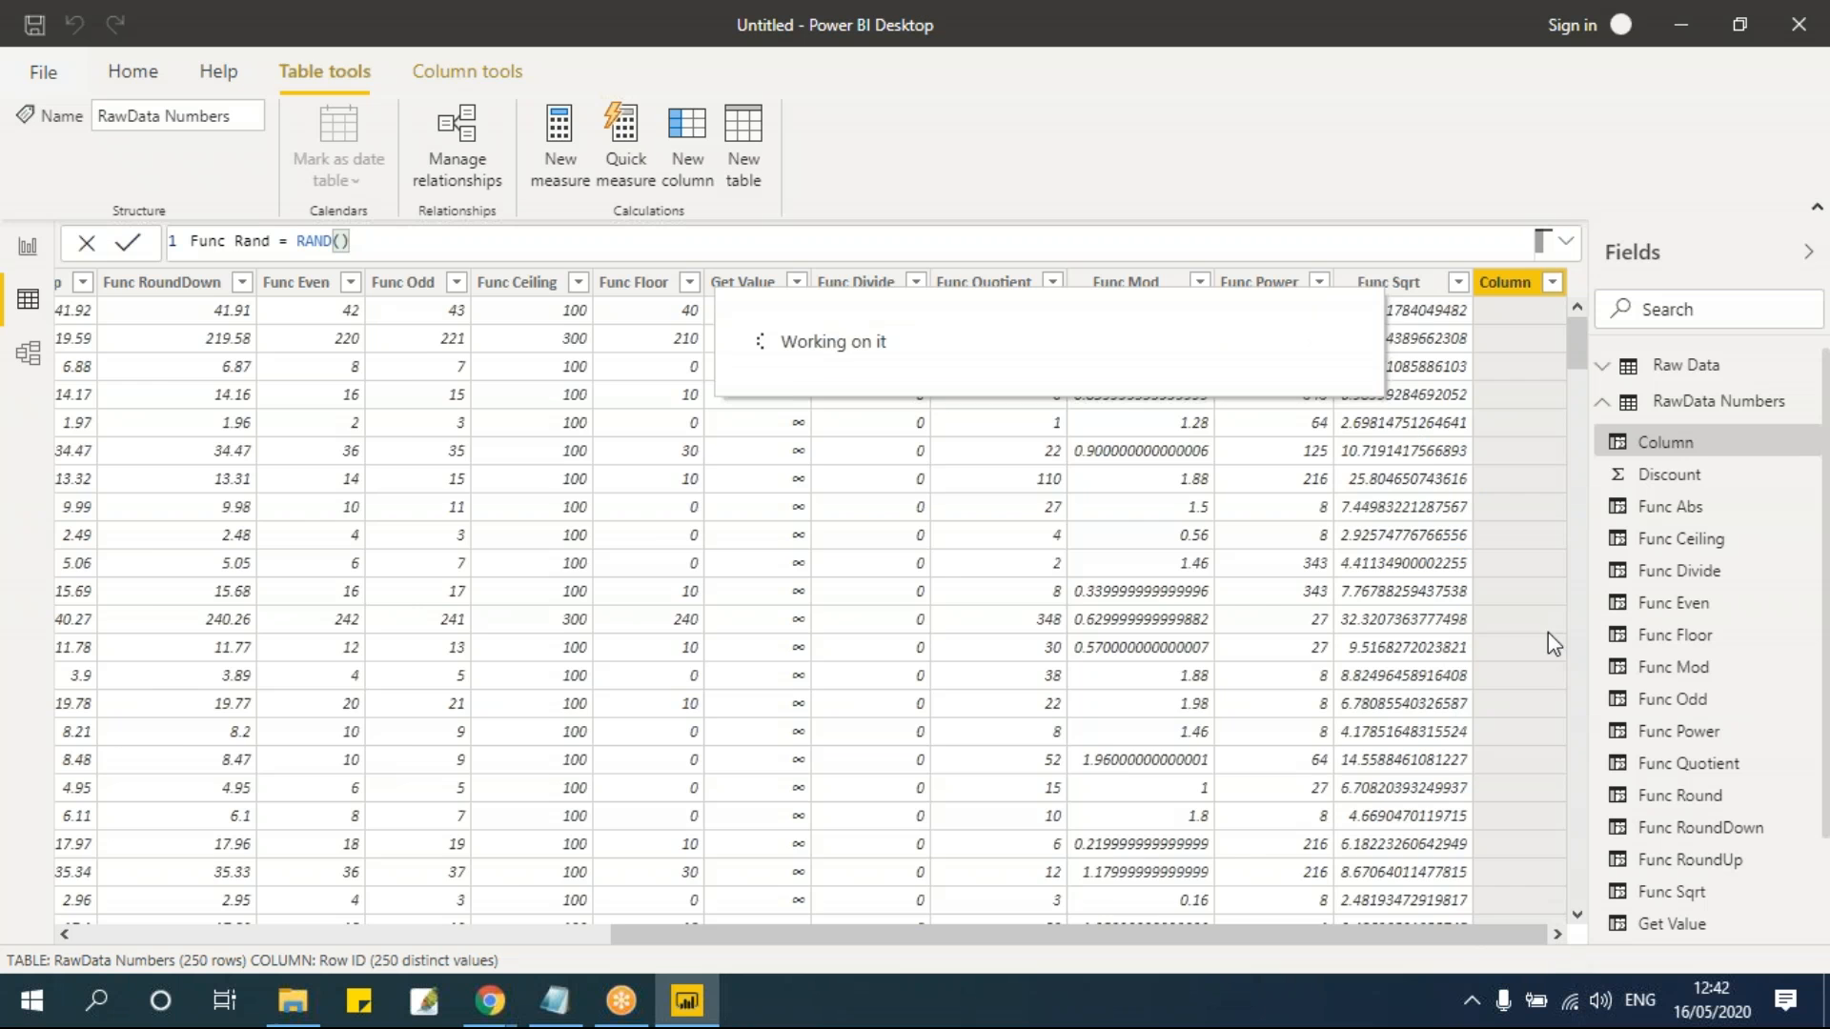
pyautogui.click(1536, 934)
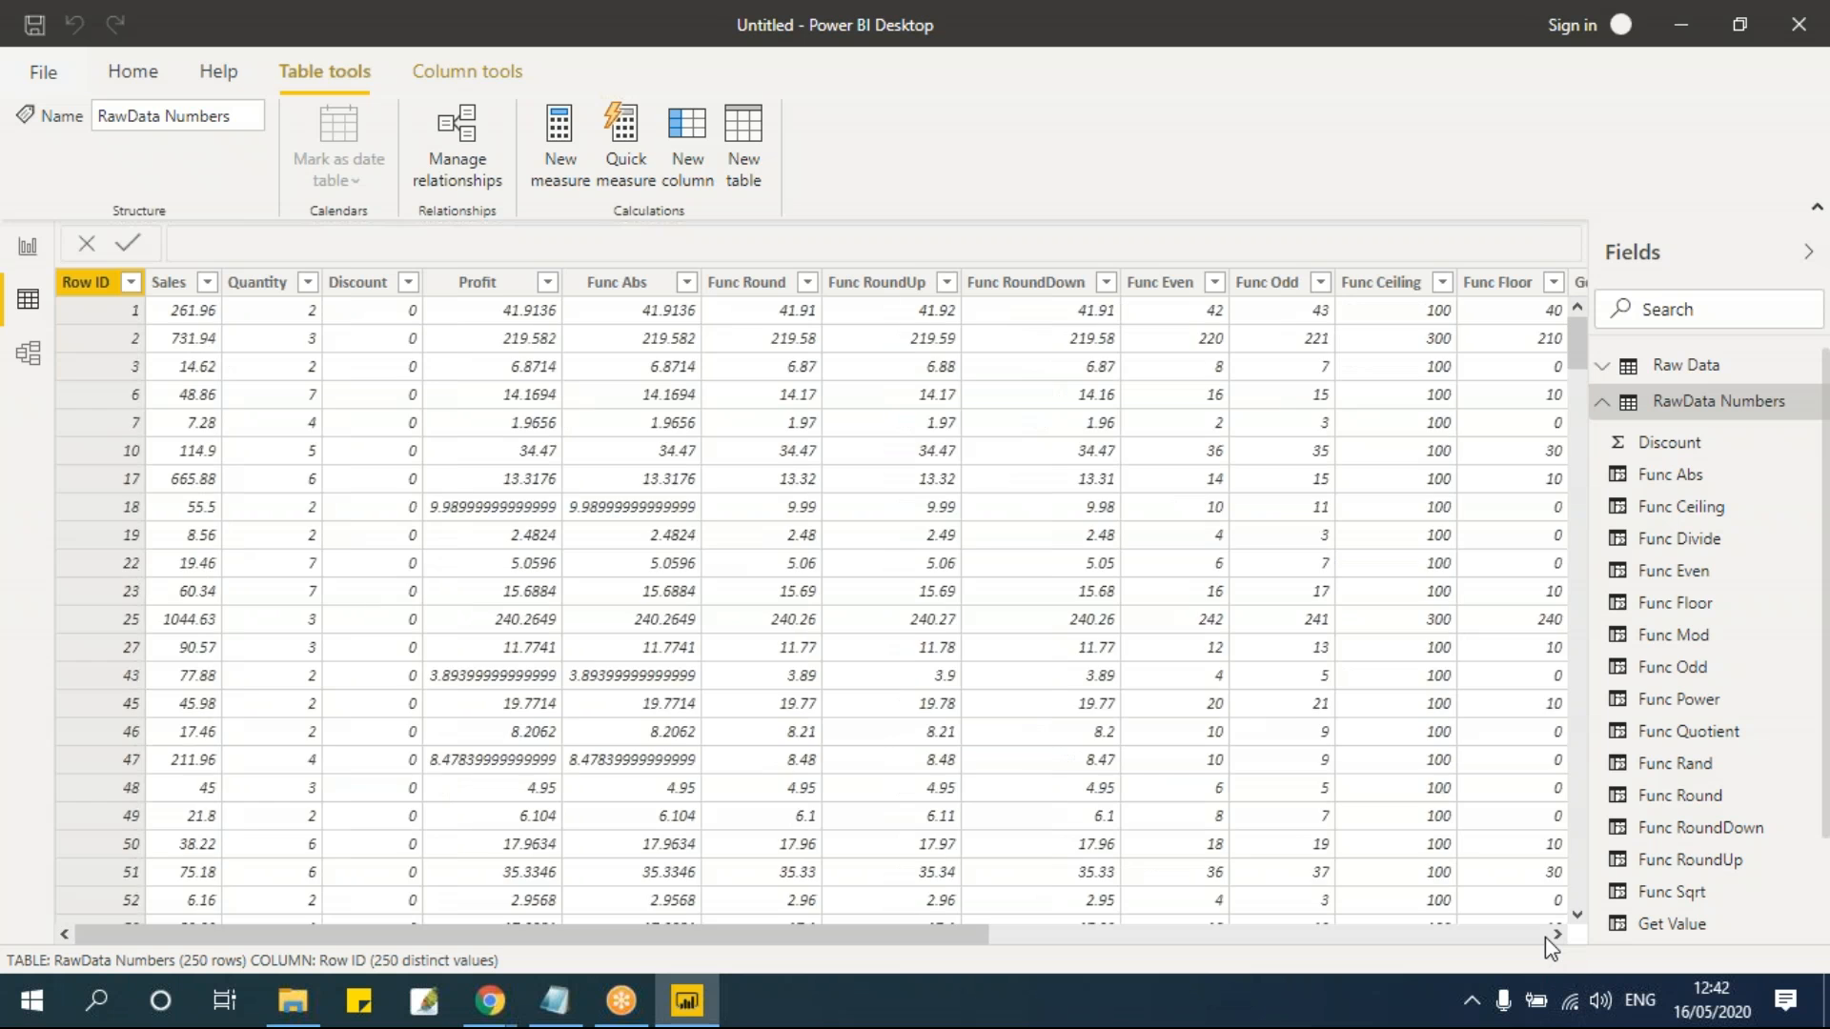
pyautogui.click(1546, 936)
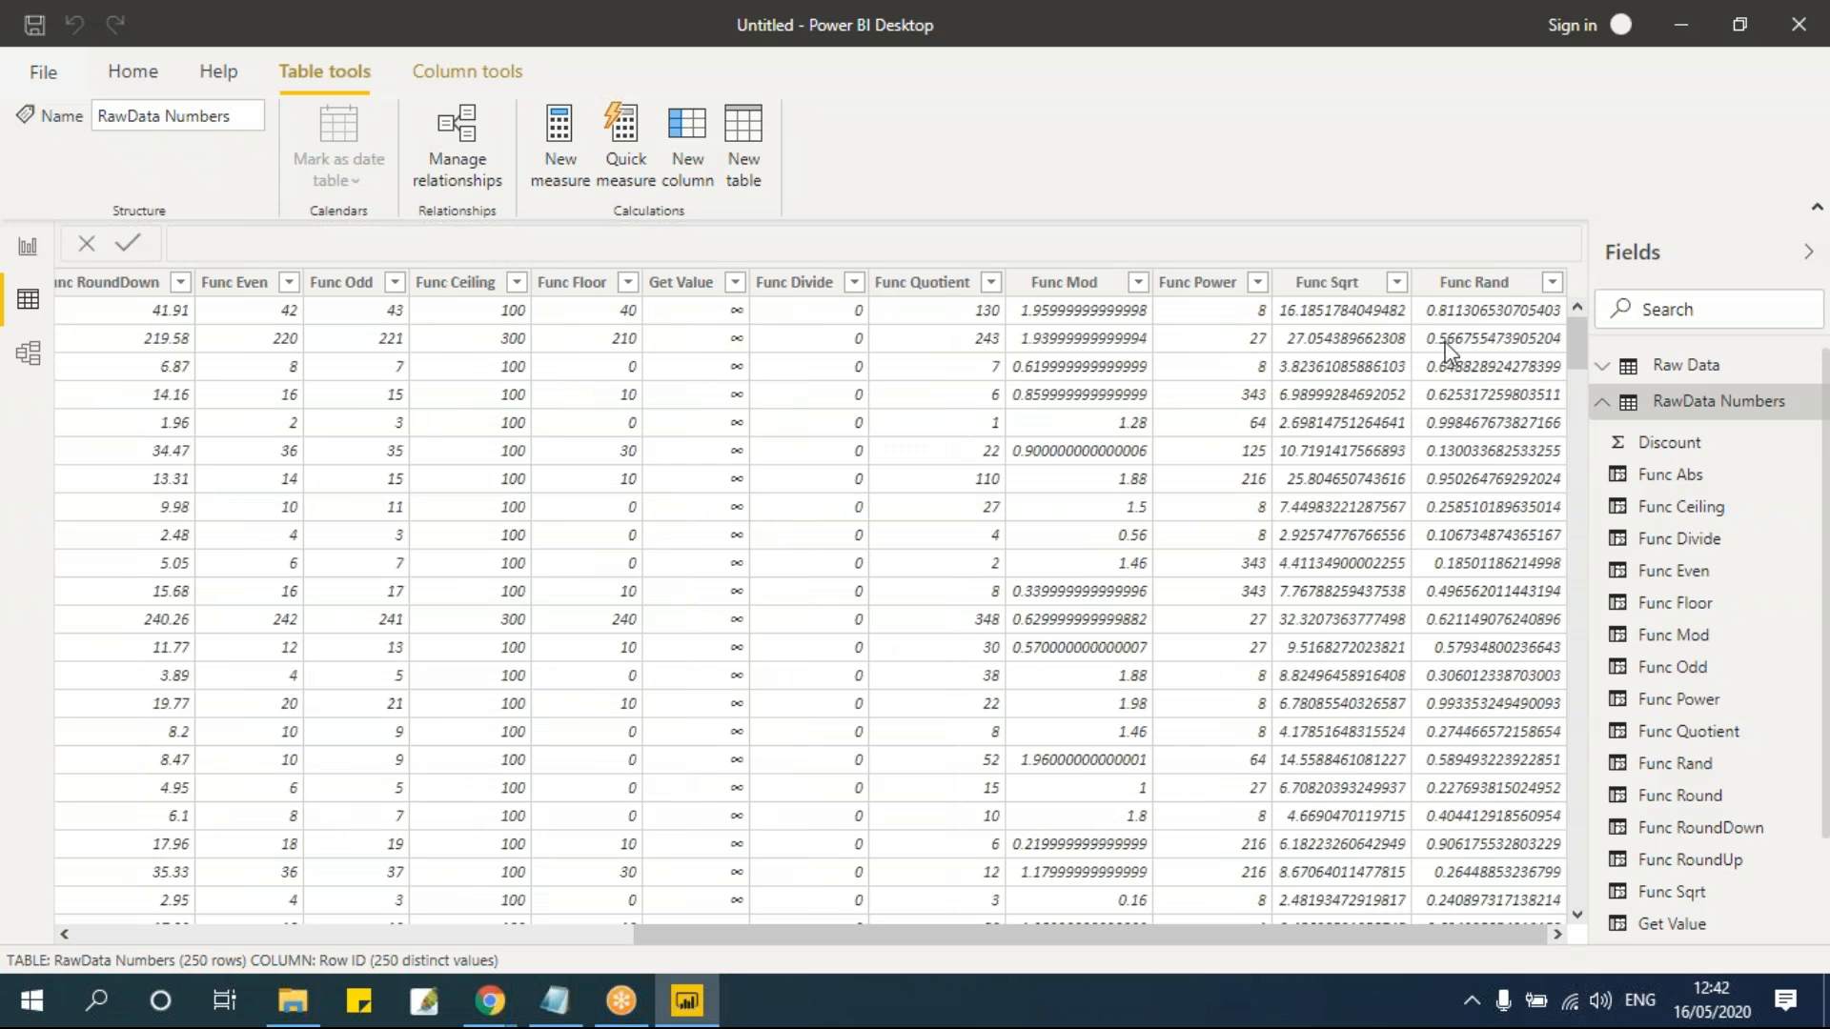
pyautogui.moveTo(1575, 336)
pyautogui.mouseDown()
pyautogui.moveTo(1577, 862)
pyautogui.moveTo(1589, 345)
pyautogui.mouseUp()
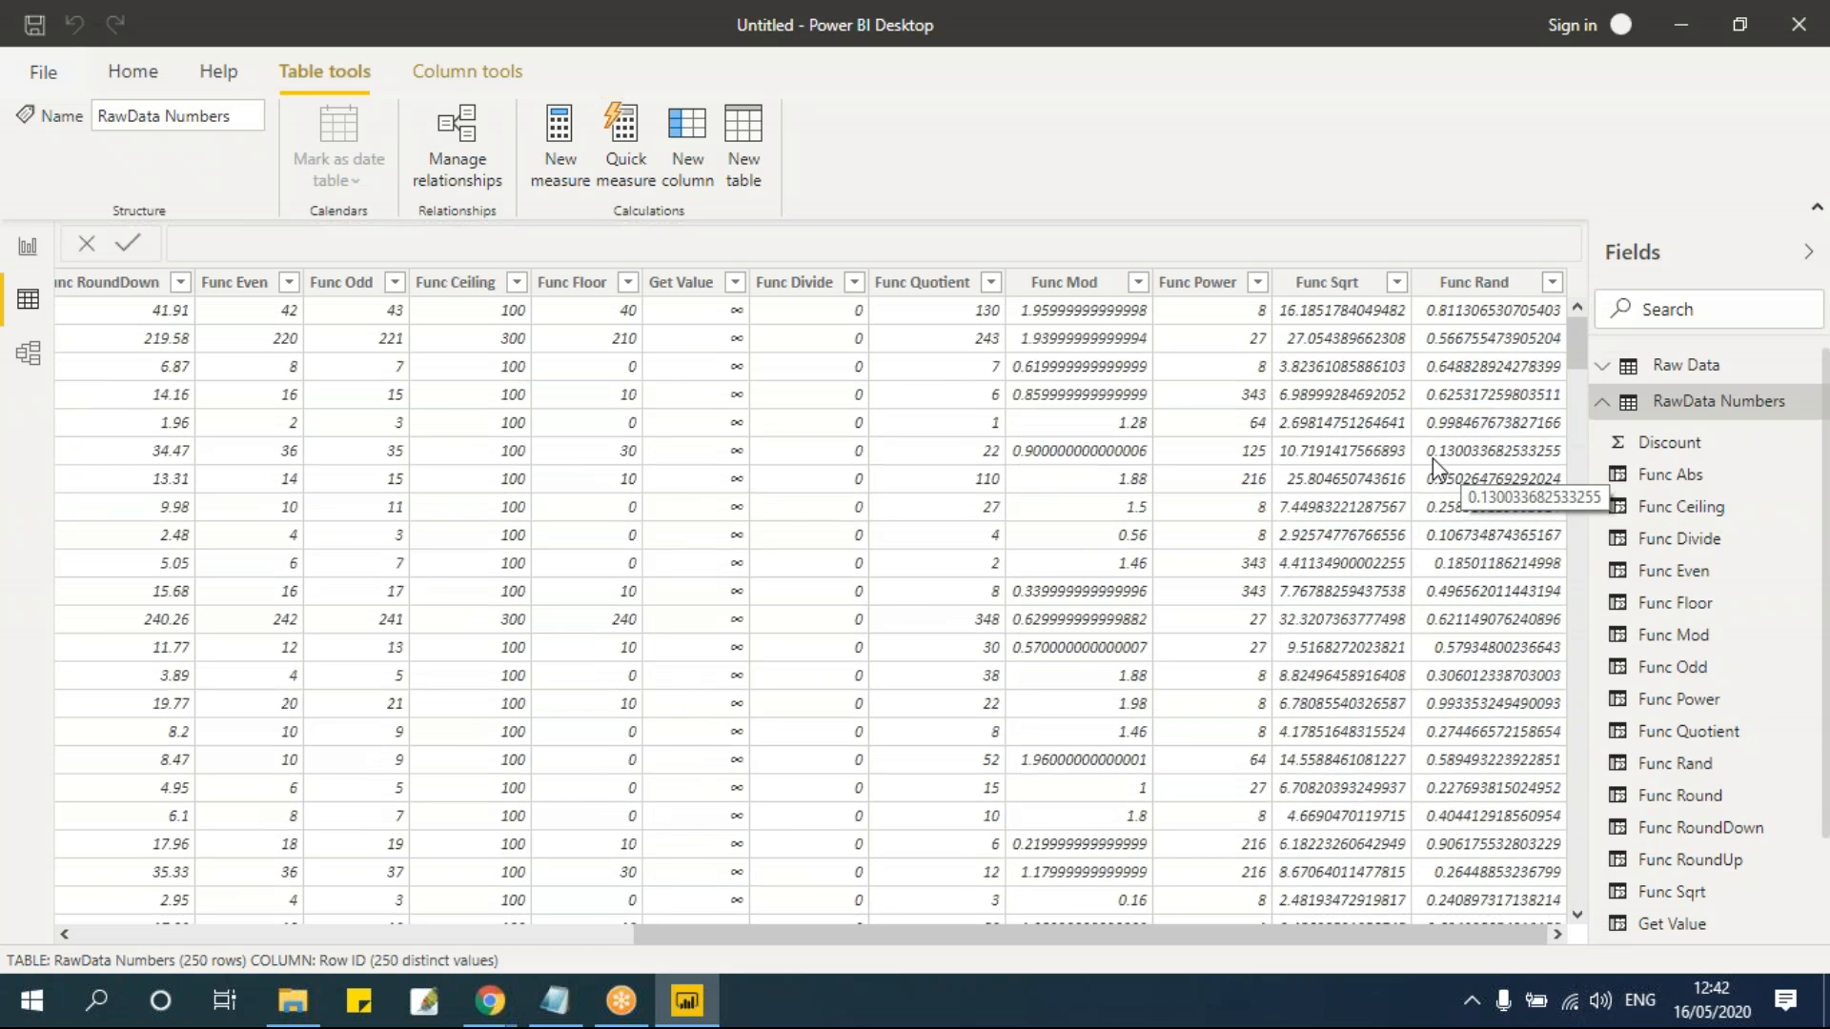
# Step: Add another calculated column to RawData Numbers and name it Func Randbetween
pyautogui.click(711, 165)
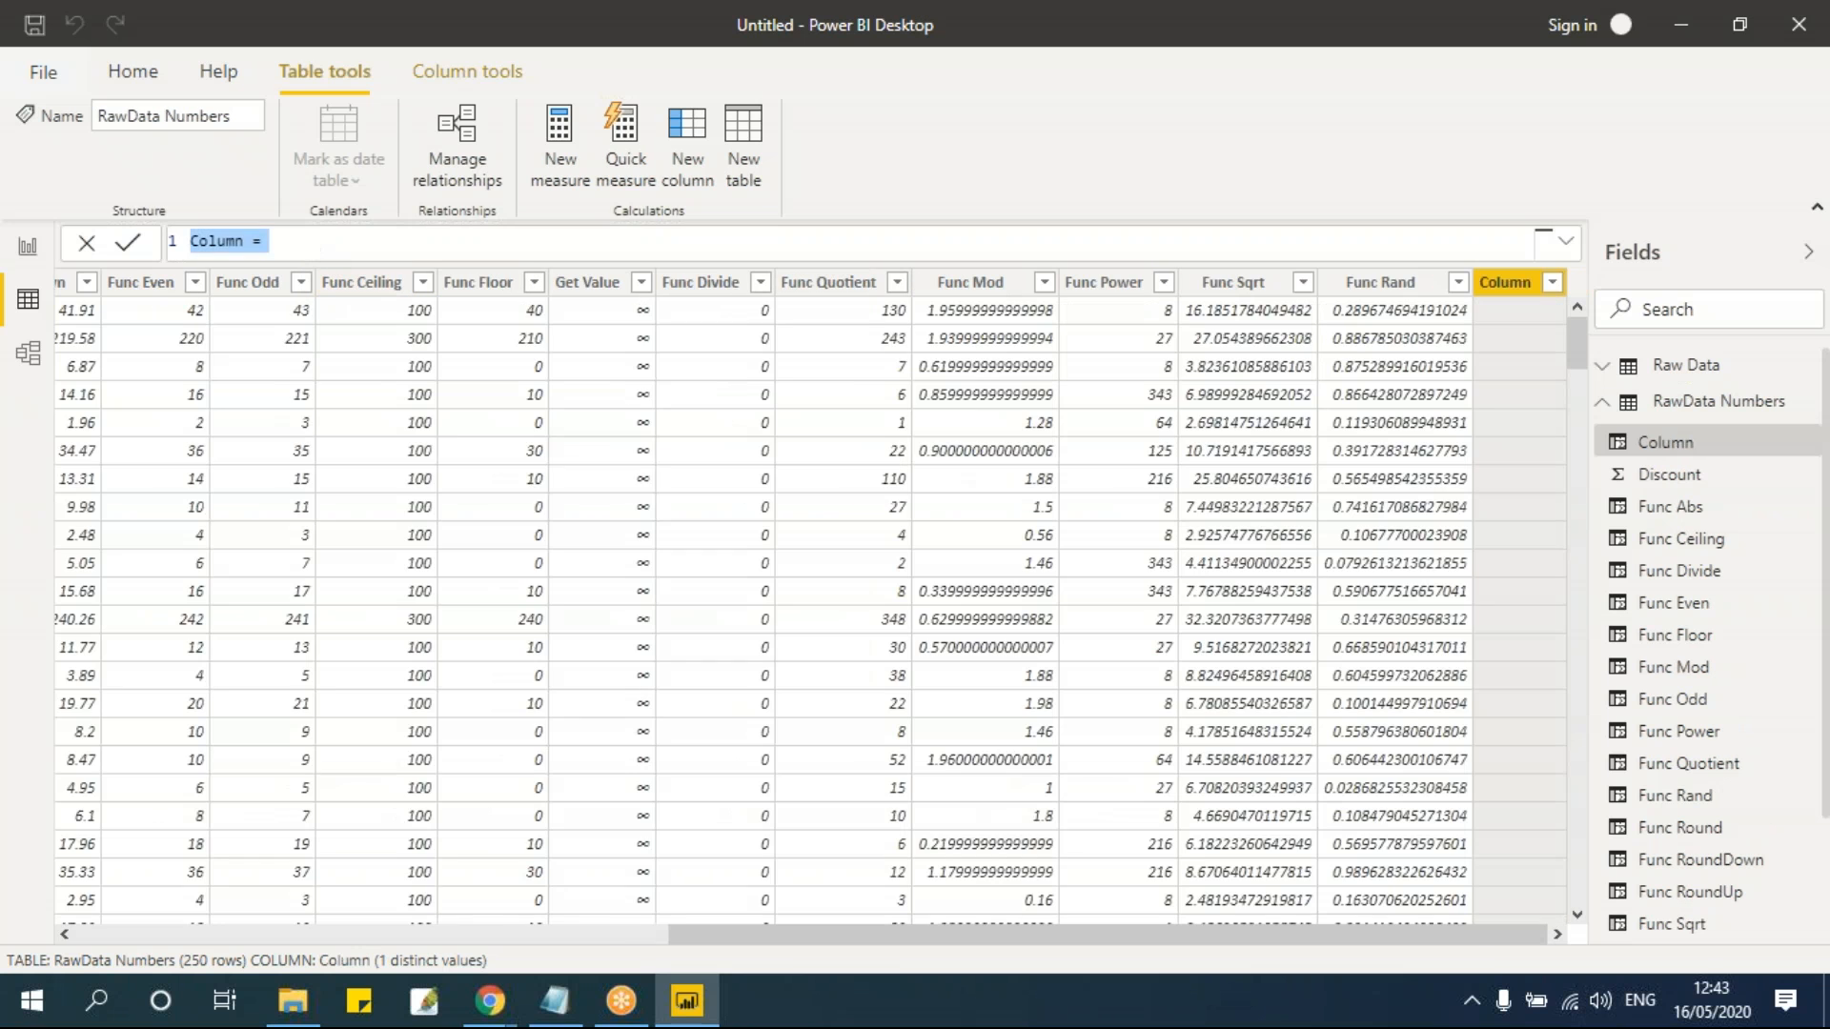
pyautogui.doubleClick(238, 240)
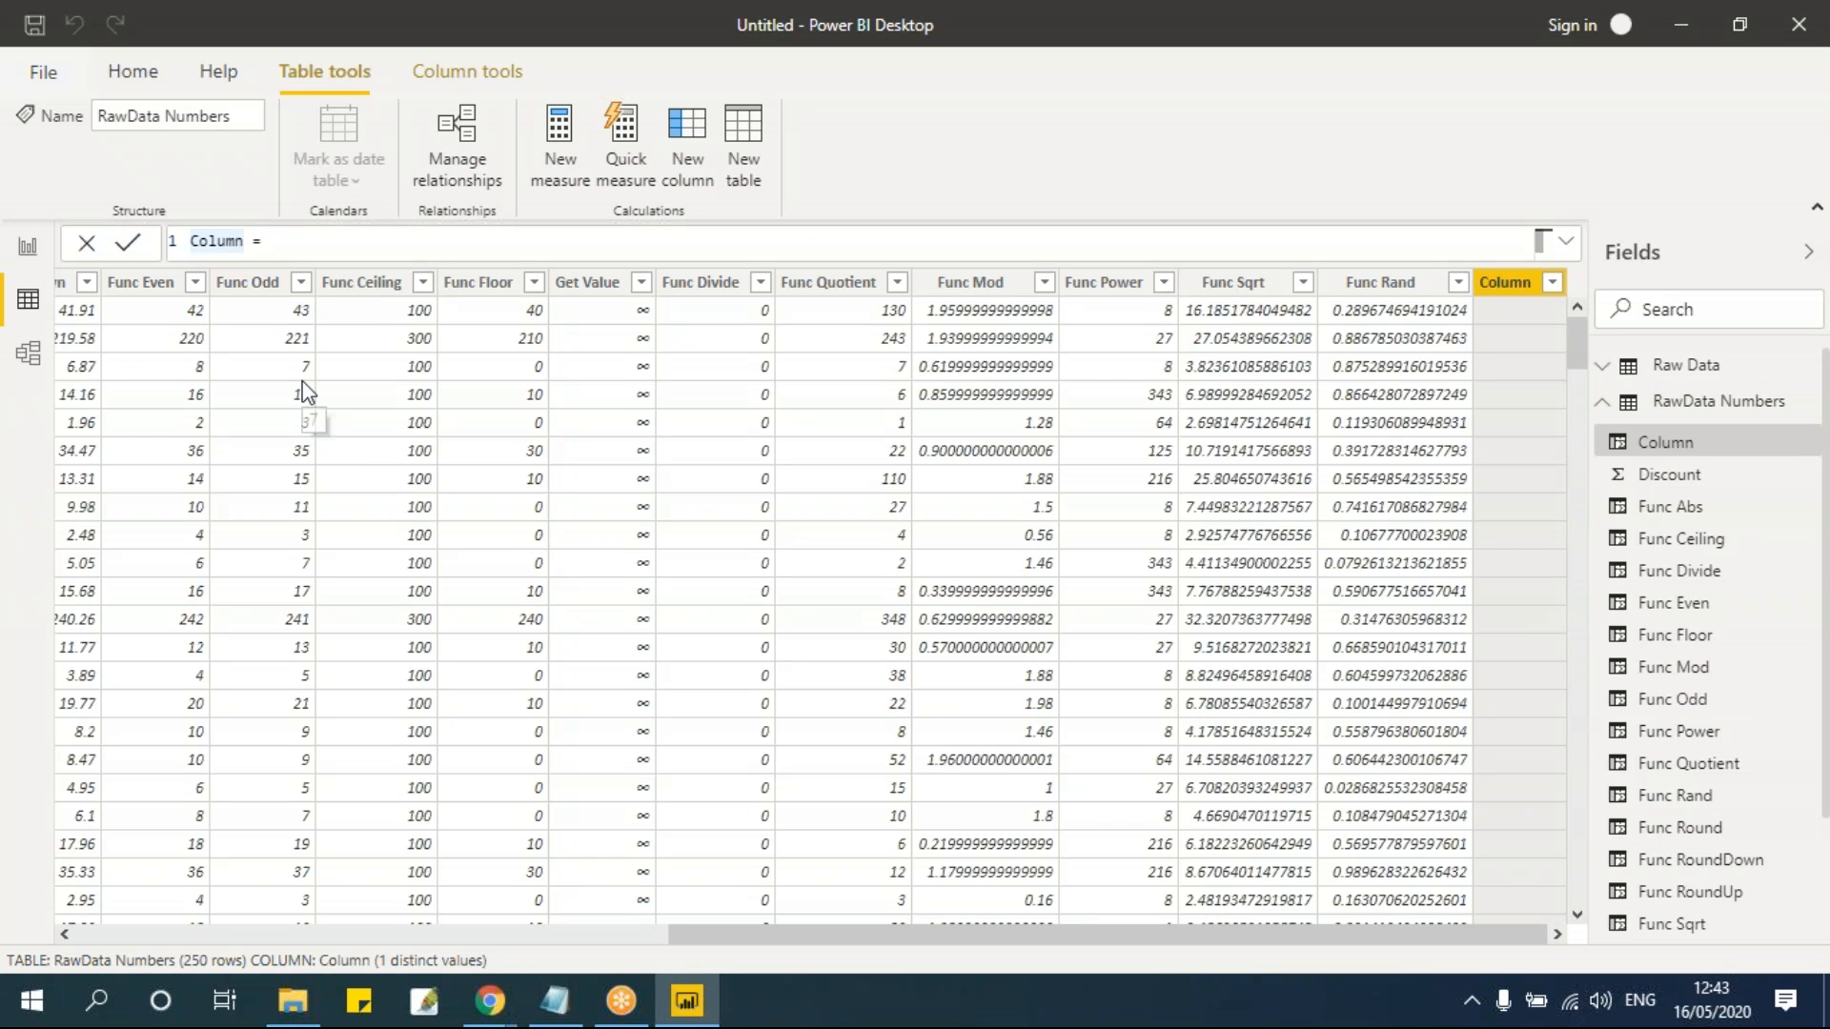
pyautogui.press('BackSpace')
pyautogui.press('BackSpace')
pyautogui.press('BackSpace')
pyautogui.press('BackSpace')
pyautogui.press('BackSpace')
pyautogui.press('BackSpace')
pyautogui.write('Rand')
pyautogui.press('BackSpace')
pyautogui.press('BackSpace')
pyautogui.press('BackSpace')
pyautogui.press('BackSpace')
pyautogui.write('Func Rand')
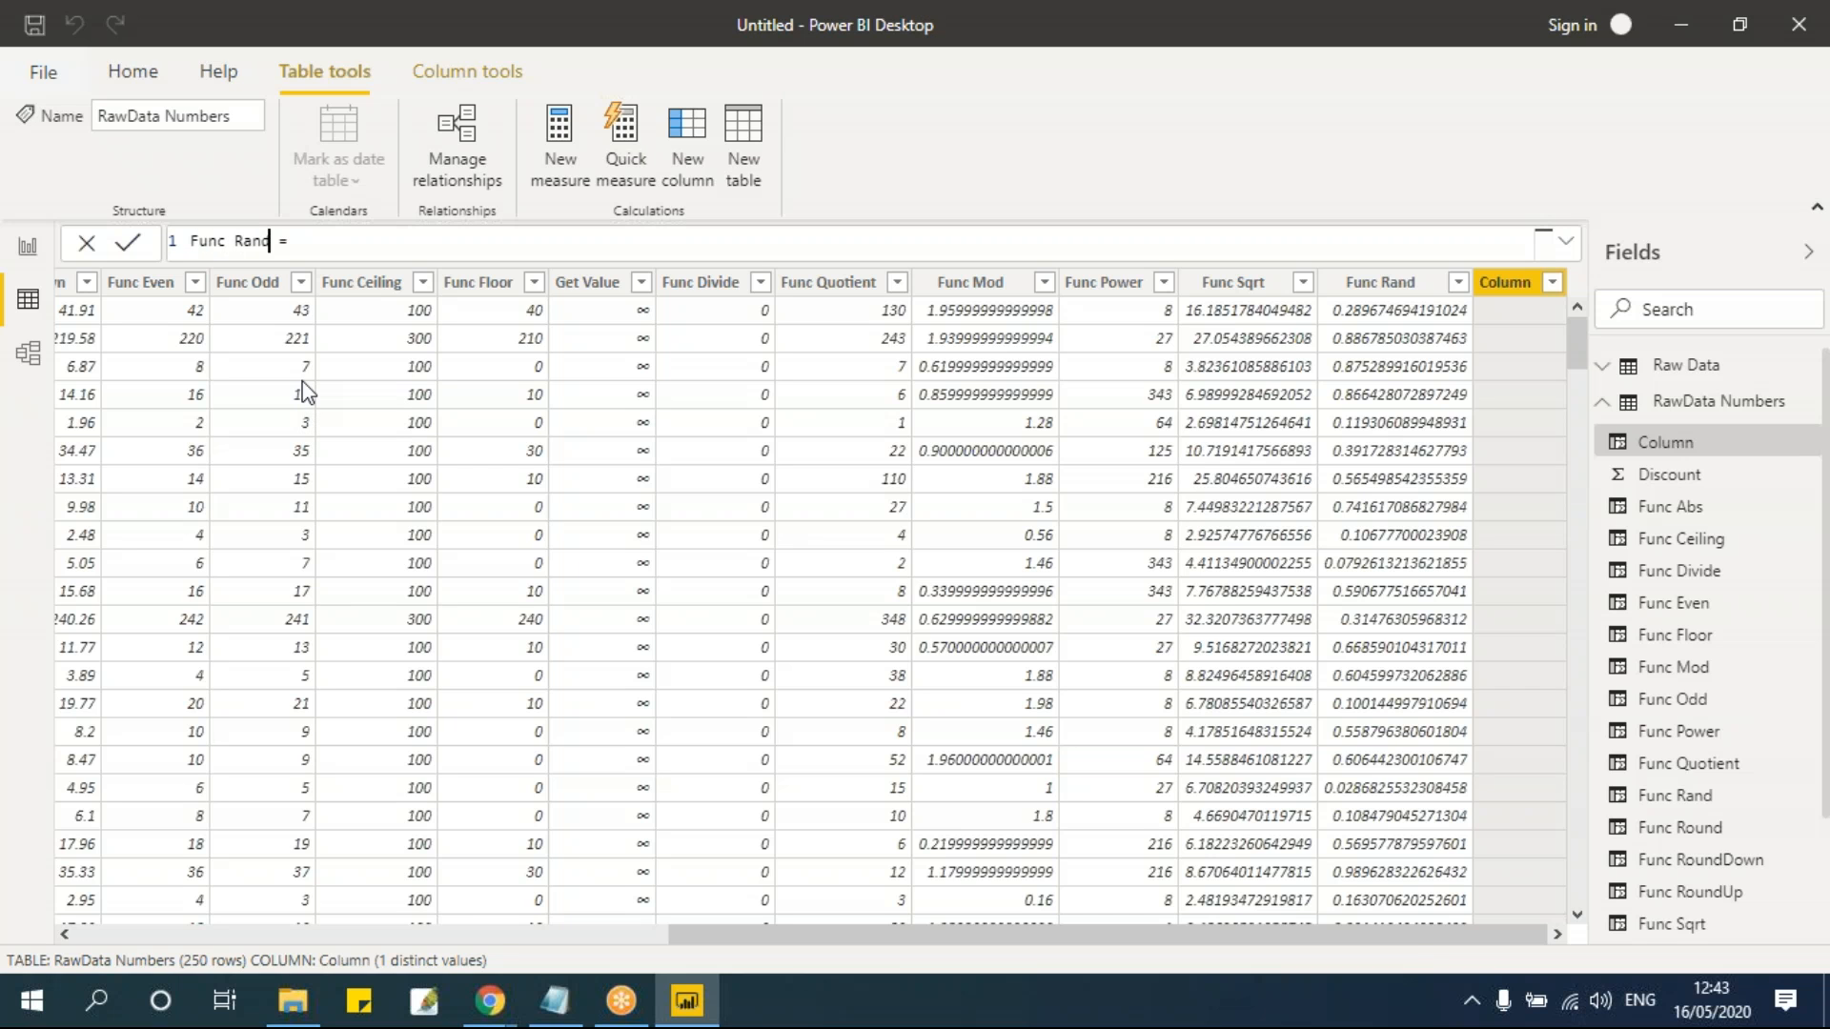
pyautogui.write('between = ')
# Step: Define Func Randbetween as RANDBETWEEN(100,1000) and commit the formula
pyautogui.write('ra')
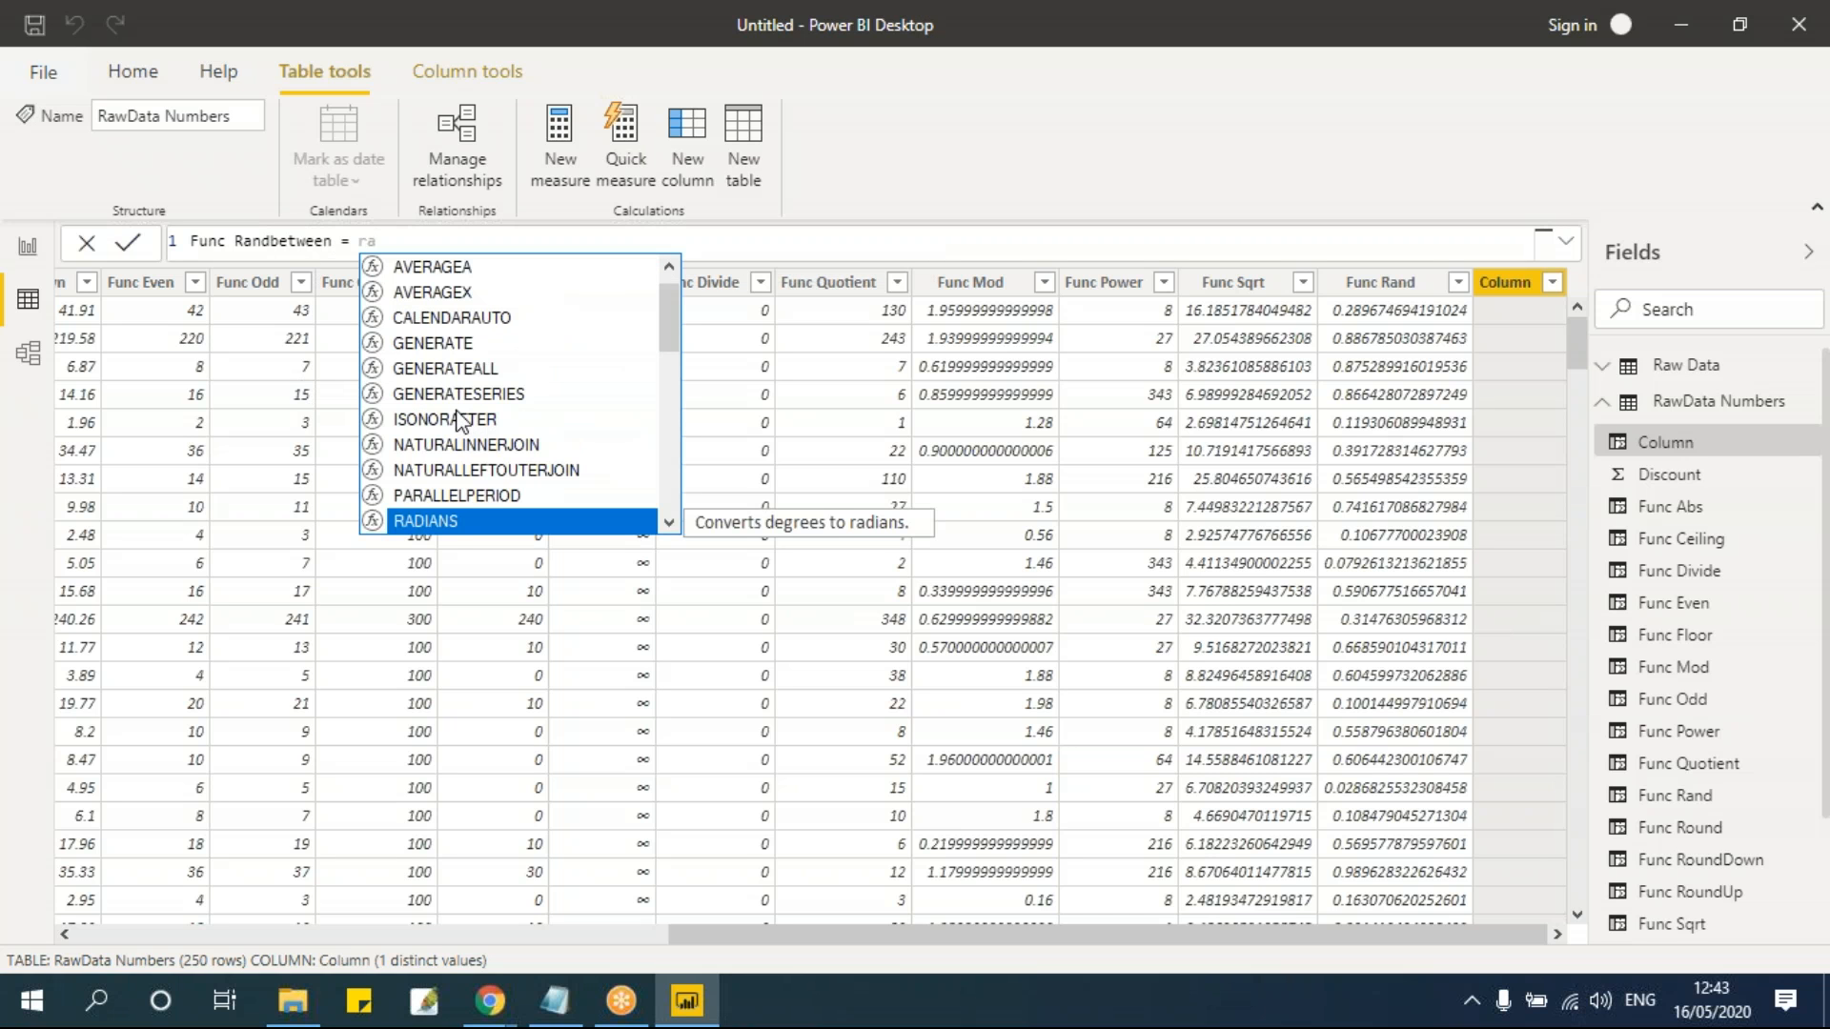
pyautogui.press('Up')
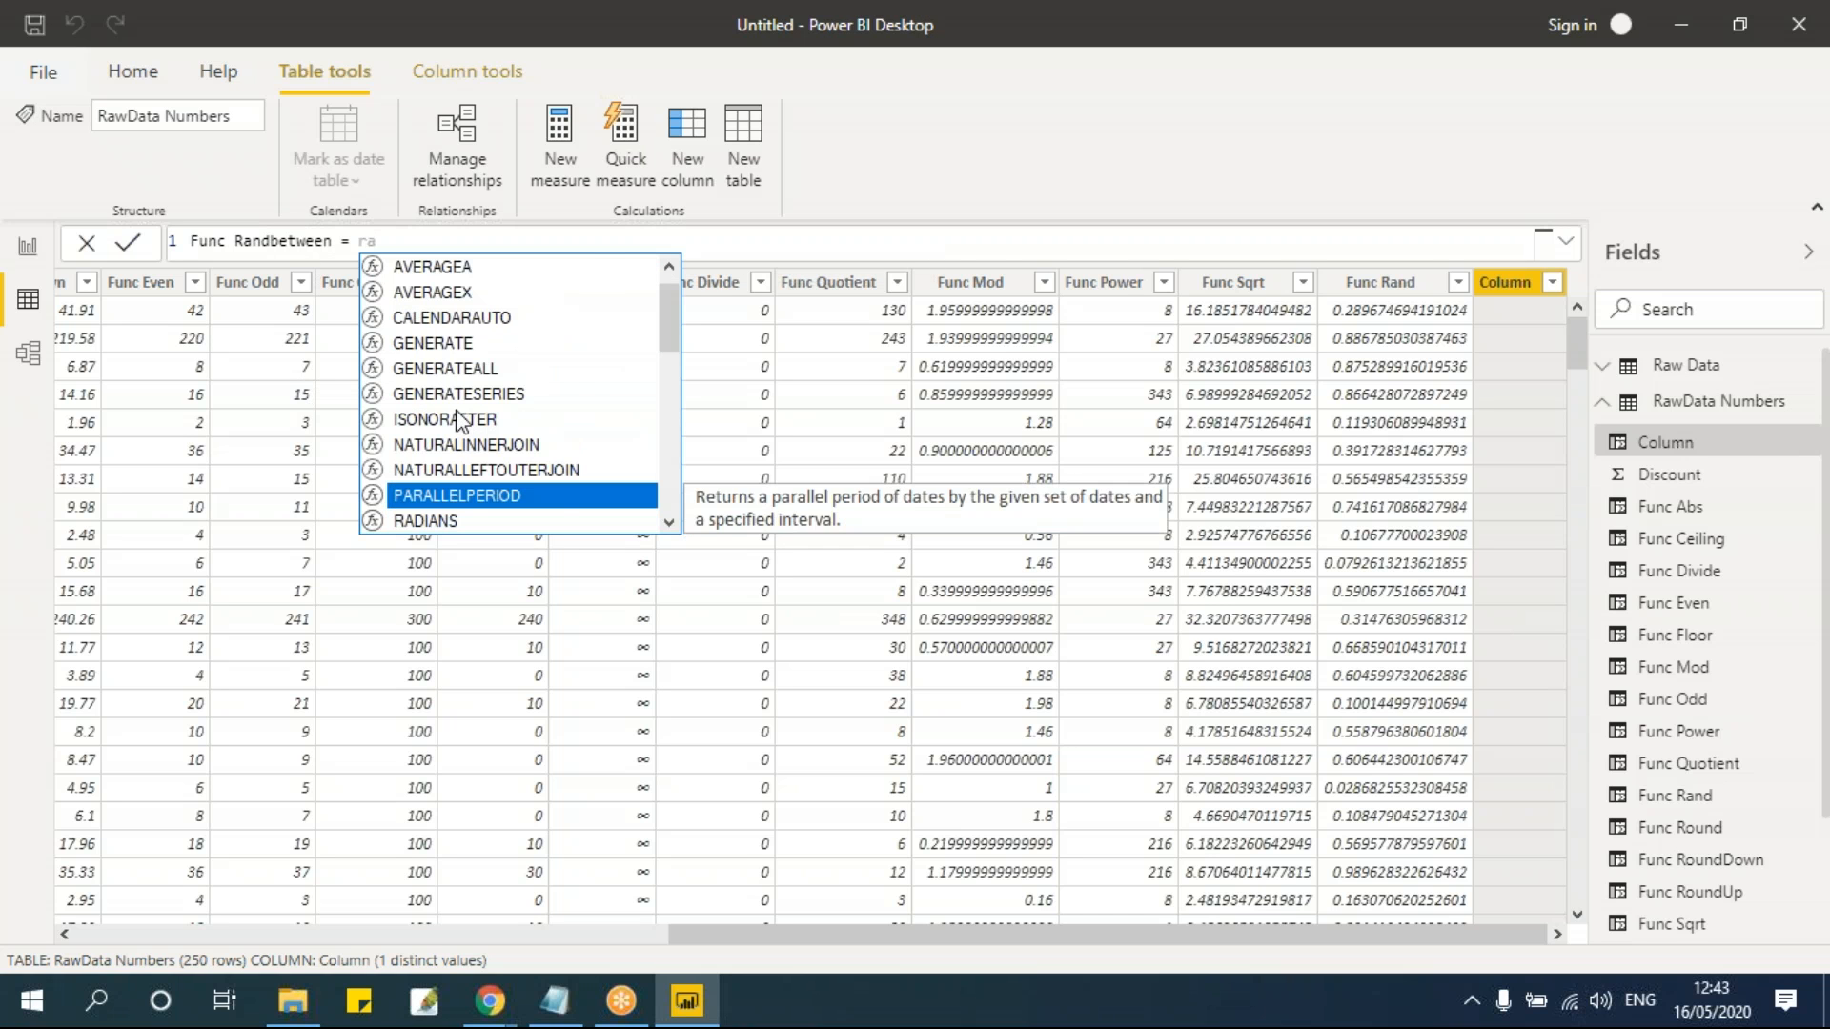
pyautogui.write('nd')
pyautogui.press('Down')
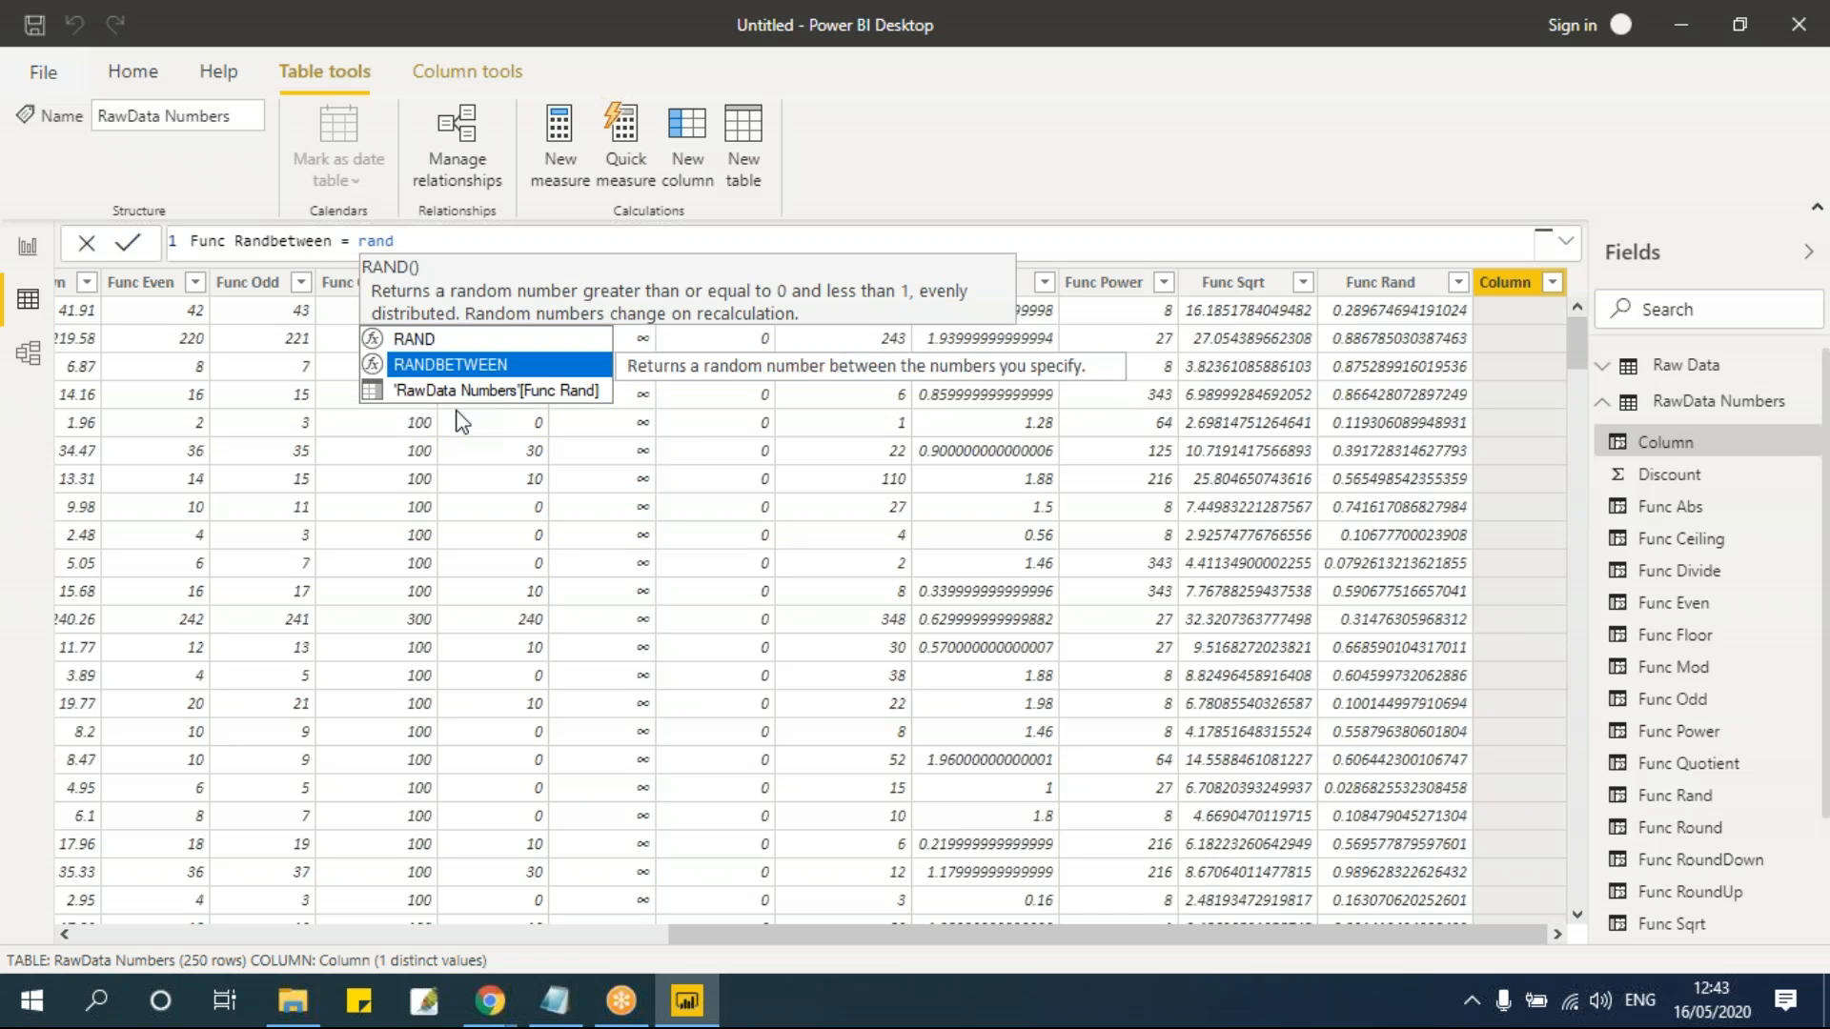
pyautogui.press('Tab')
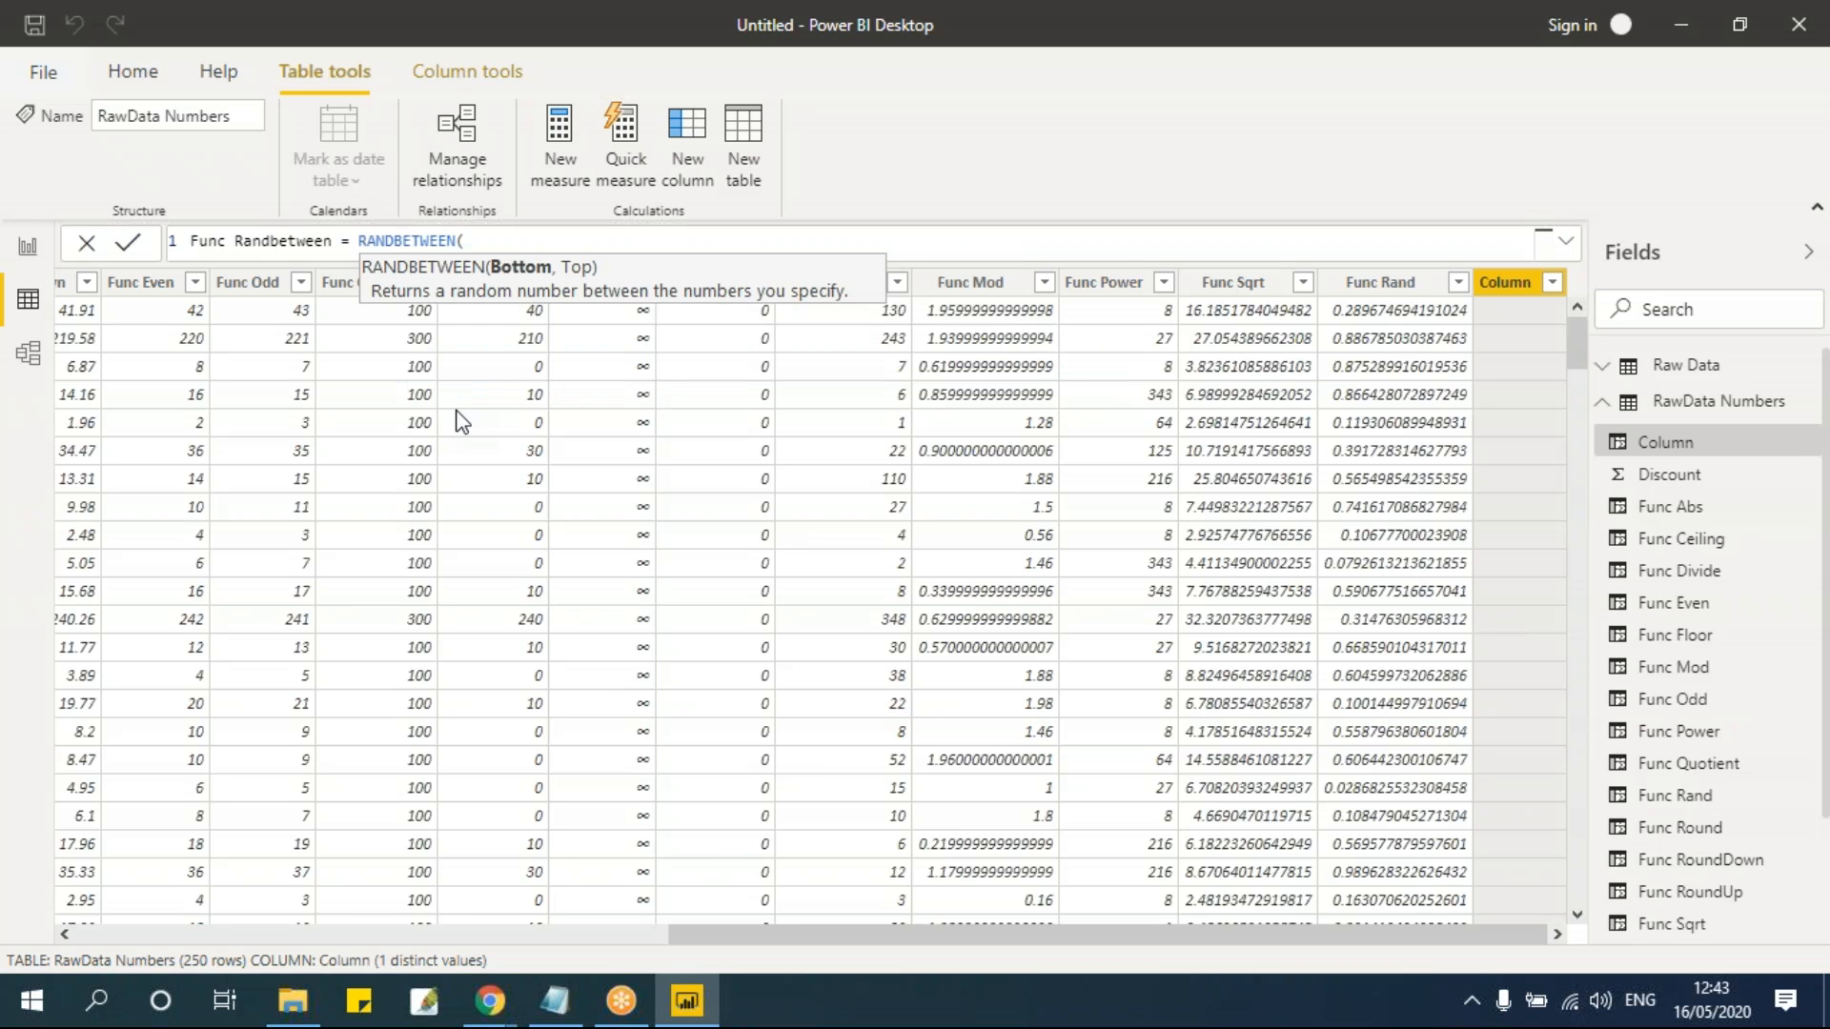
pyautogui.write('100,1000)')
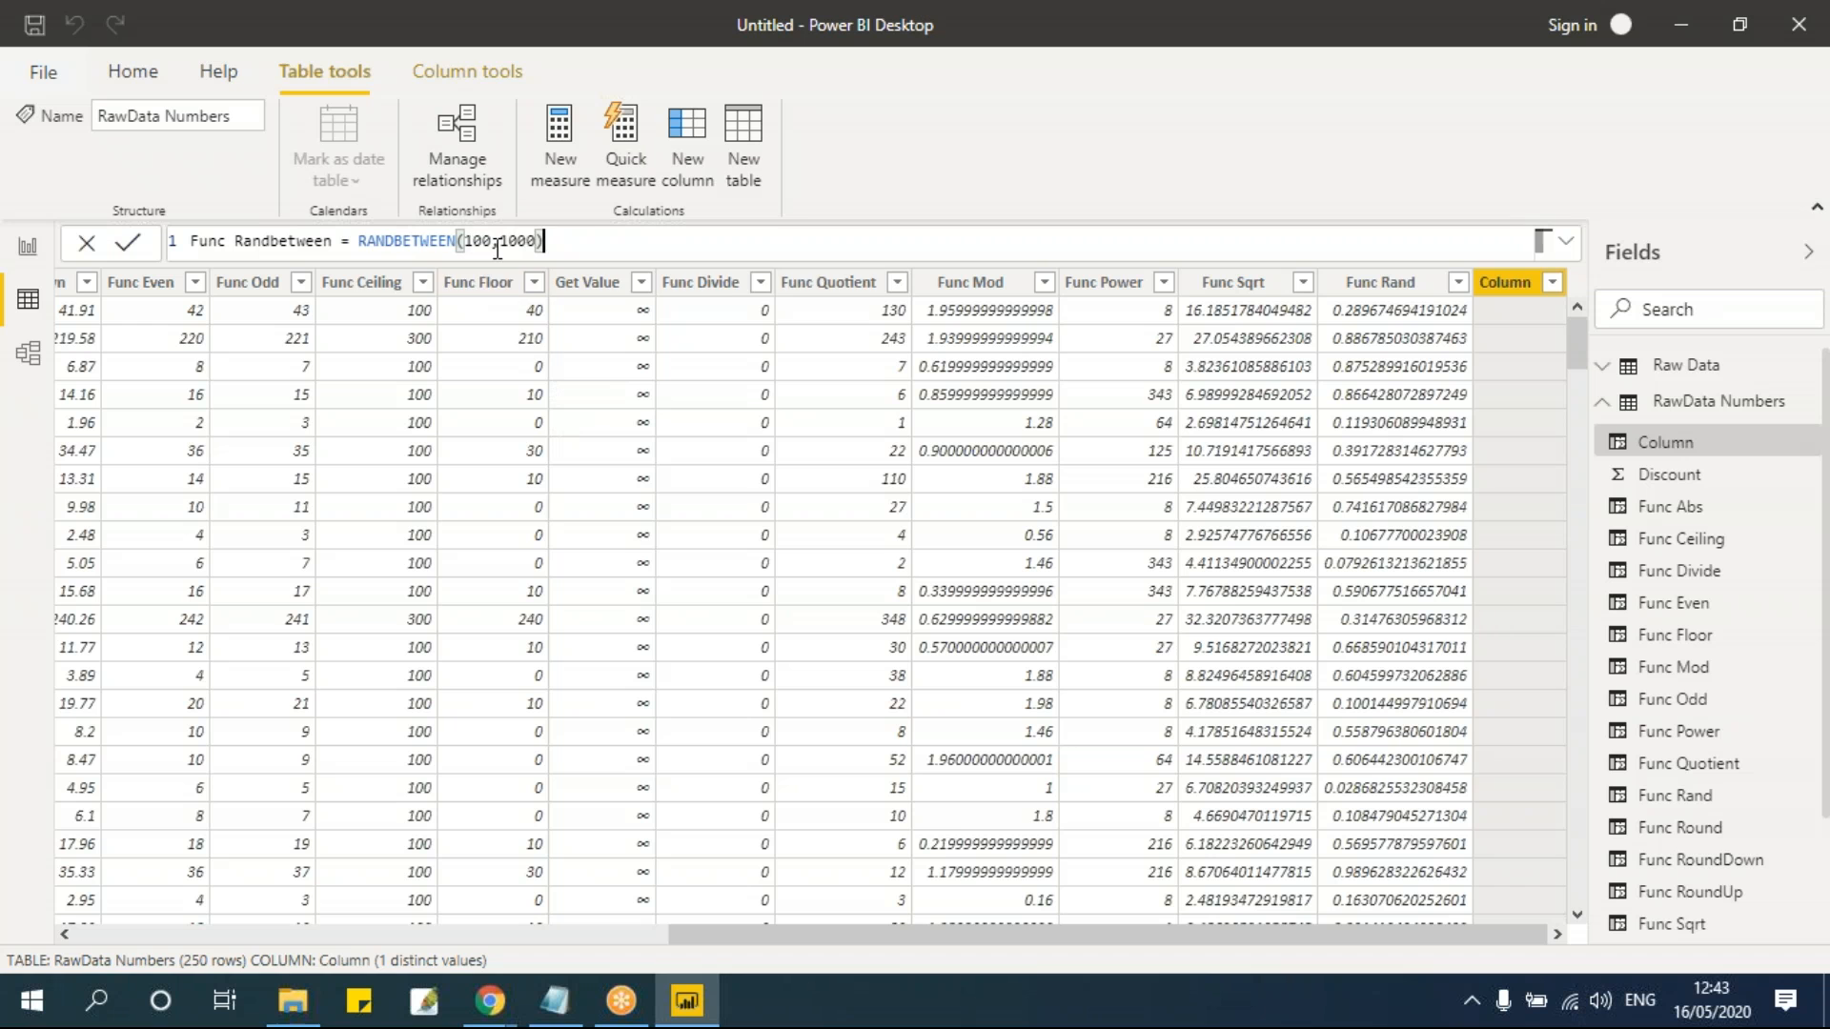
pyautogui.click(527, 246)
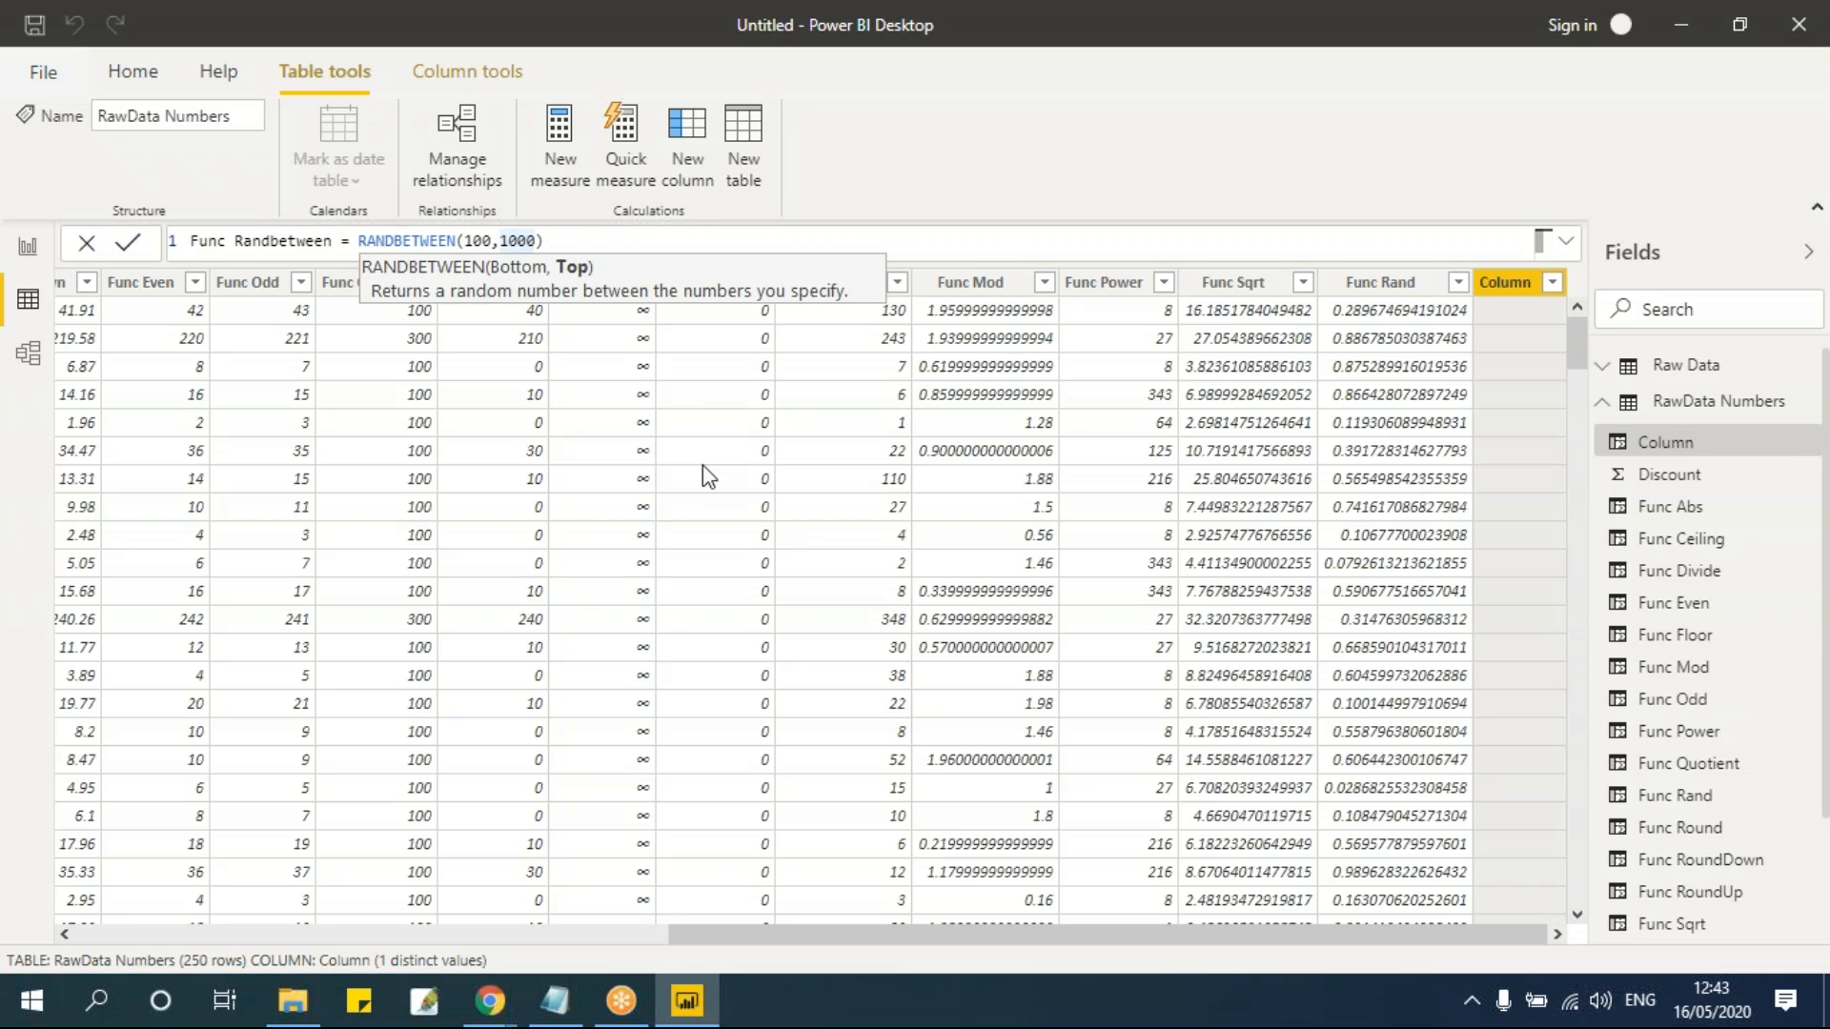
pyautogui.press('Return')
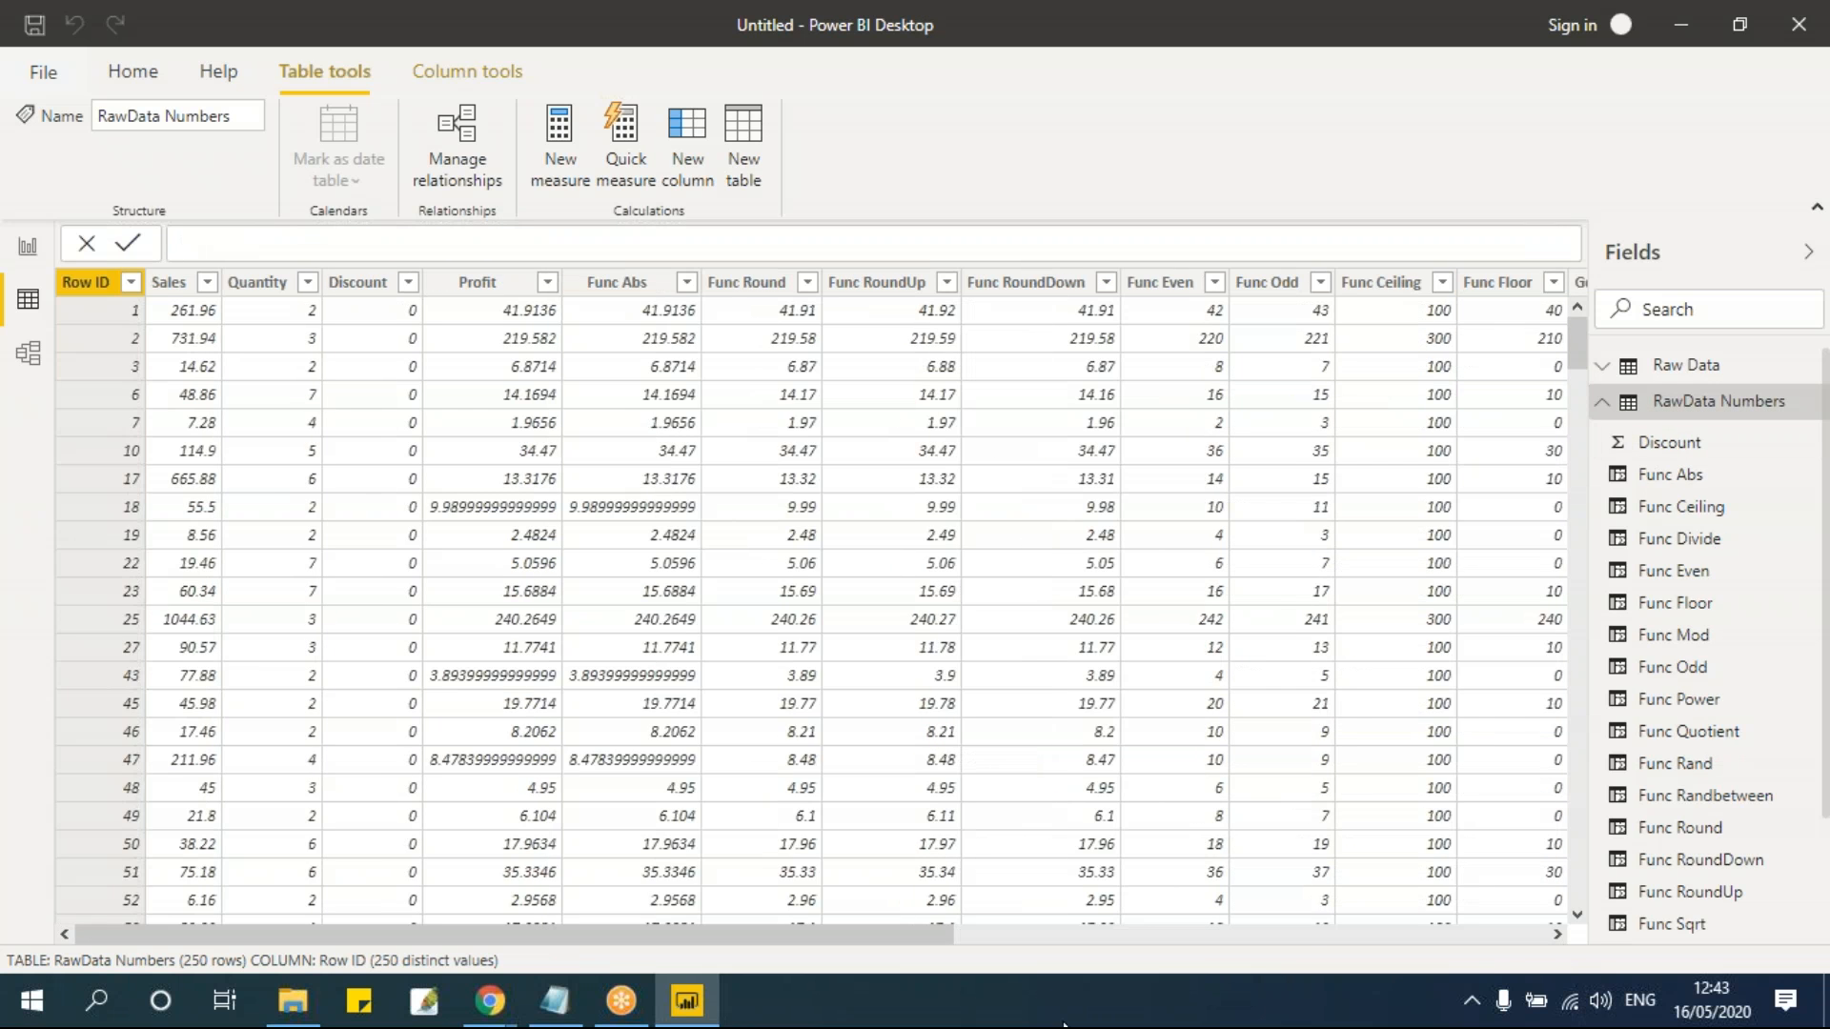
# Step: Examine the lowest and highest values of the Func Randbetween column in its filter list, leaving the filter unchanged
pyautogui.click(1488, 934)
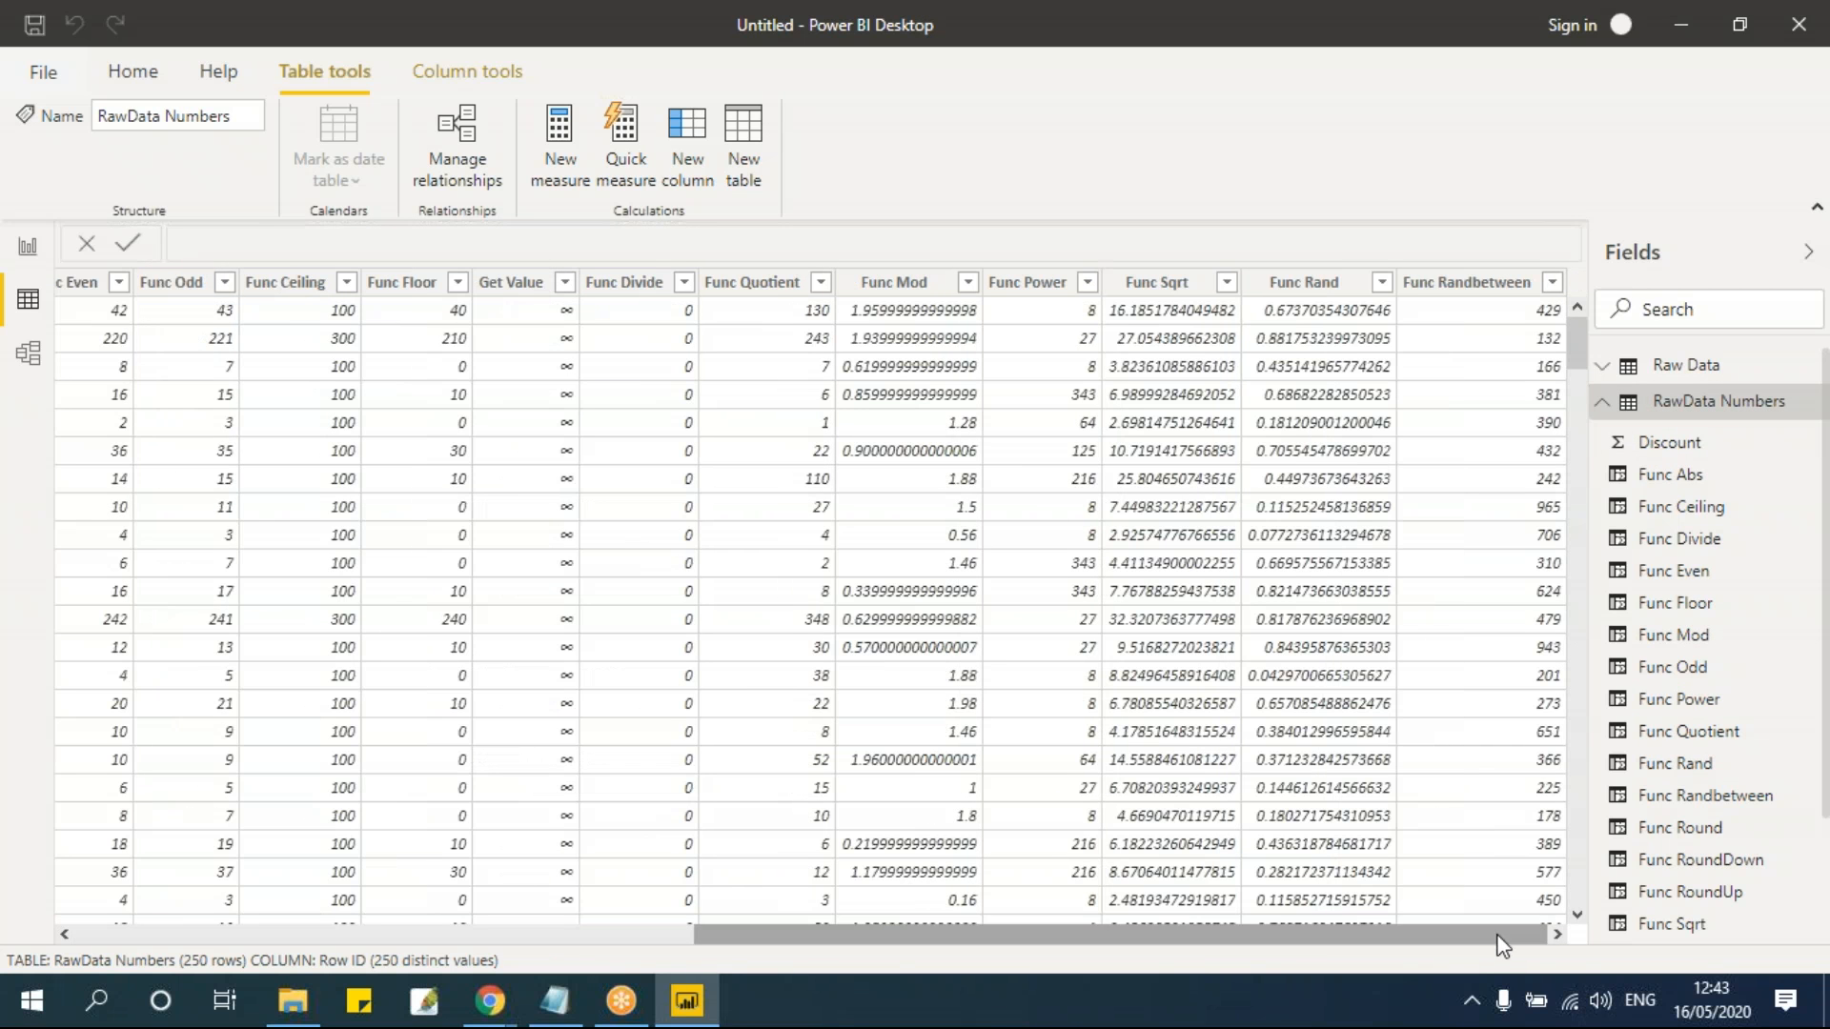
pyautogui.click(1554, 283)
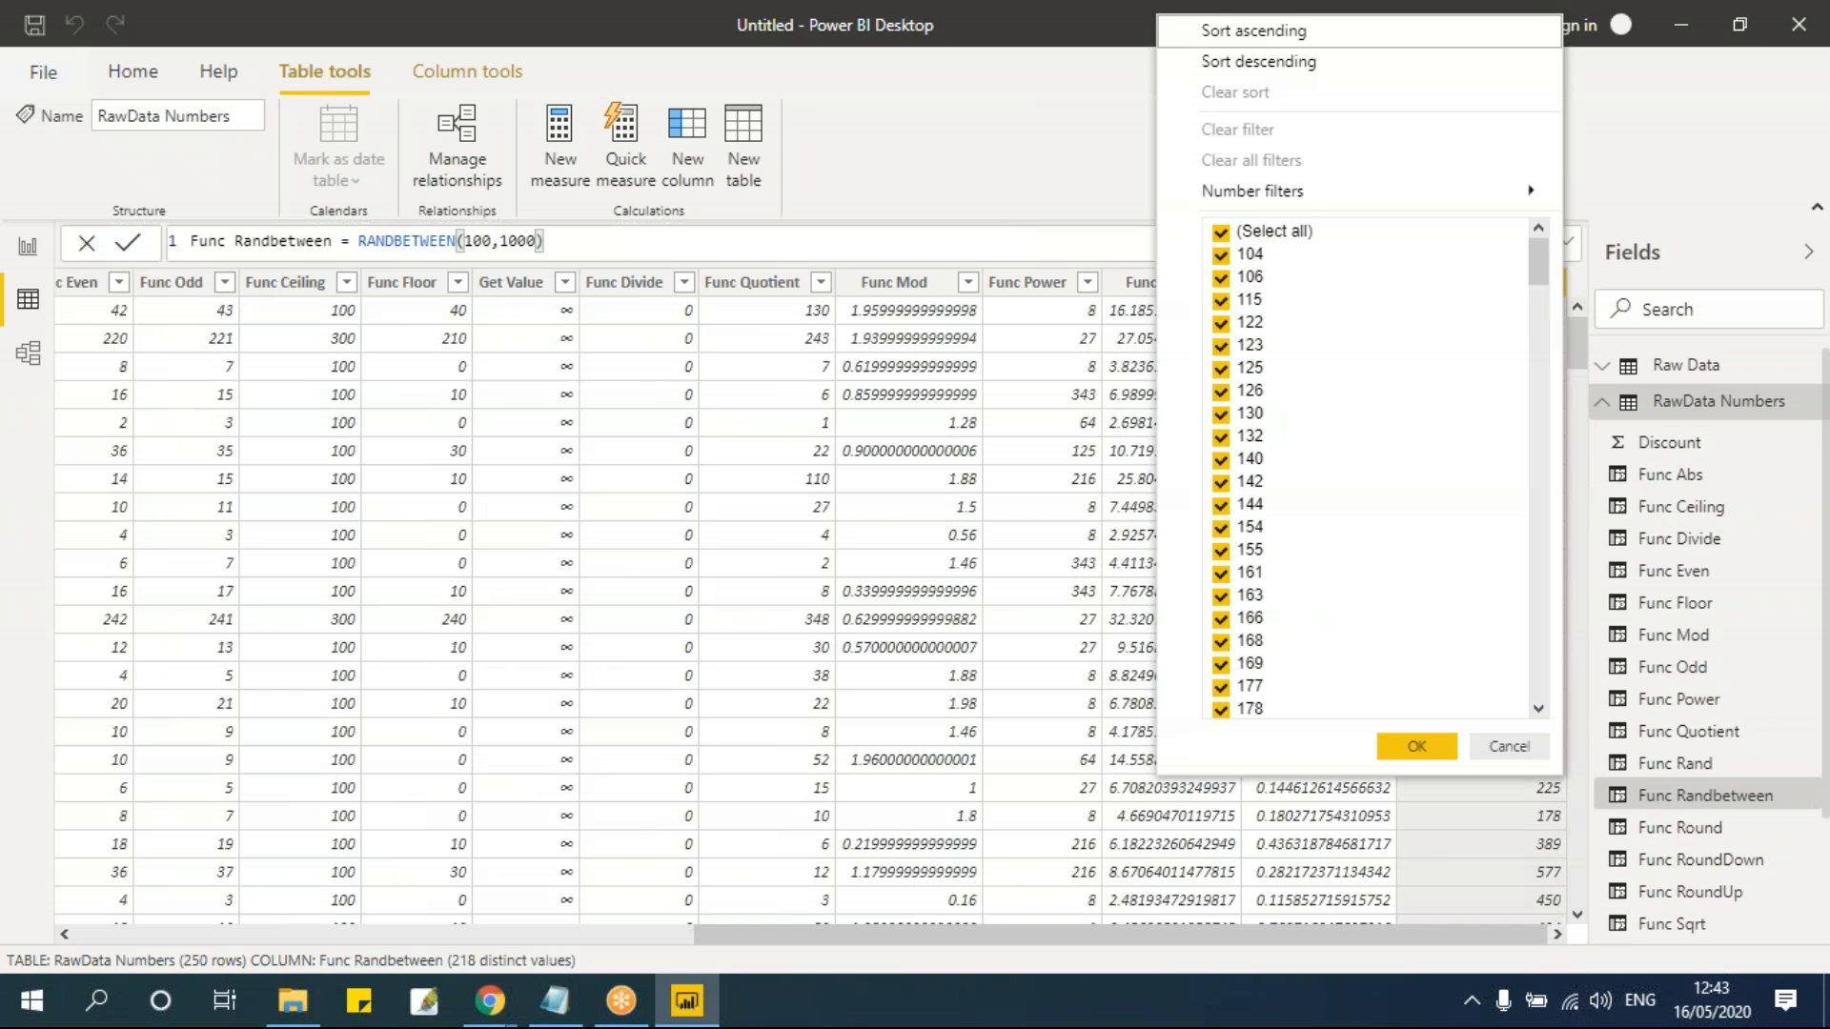
pyautogui.moveTo(1542, 255); pyautogui.dragTo(1561, 700)
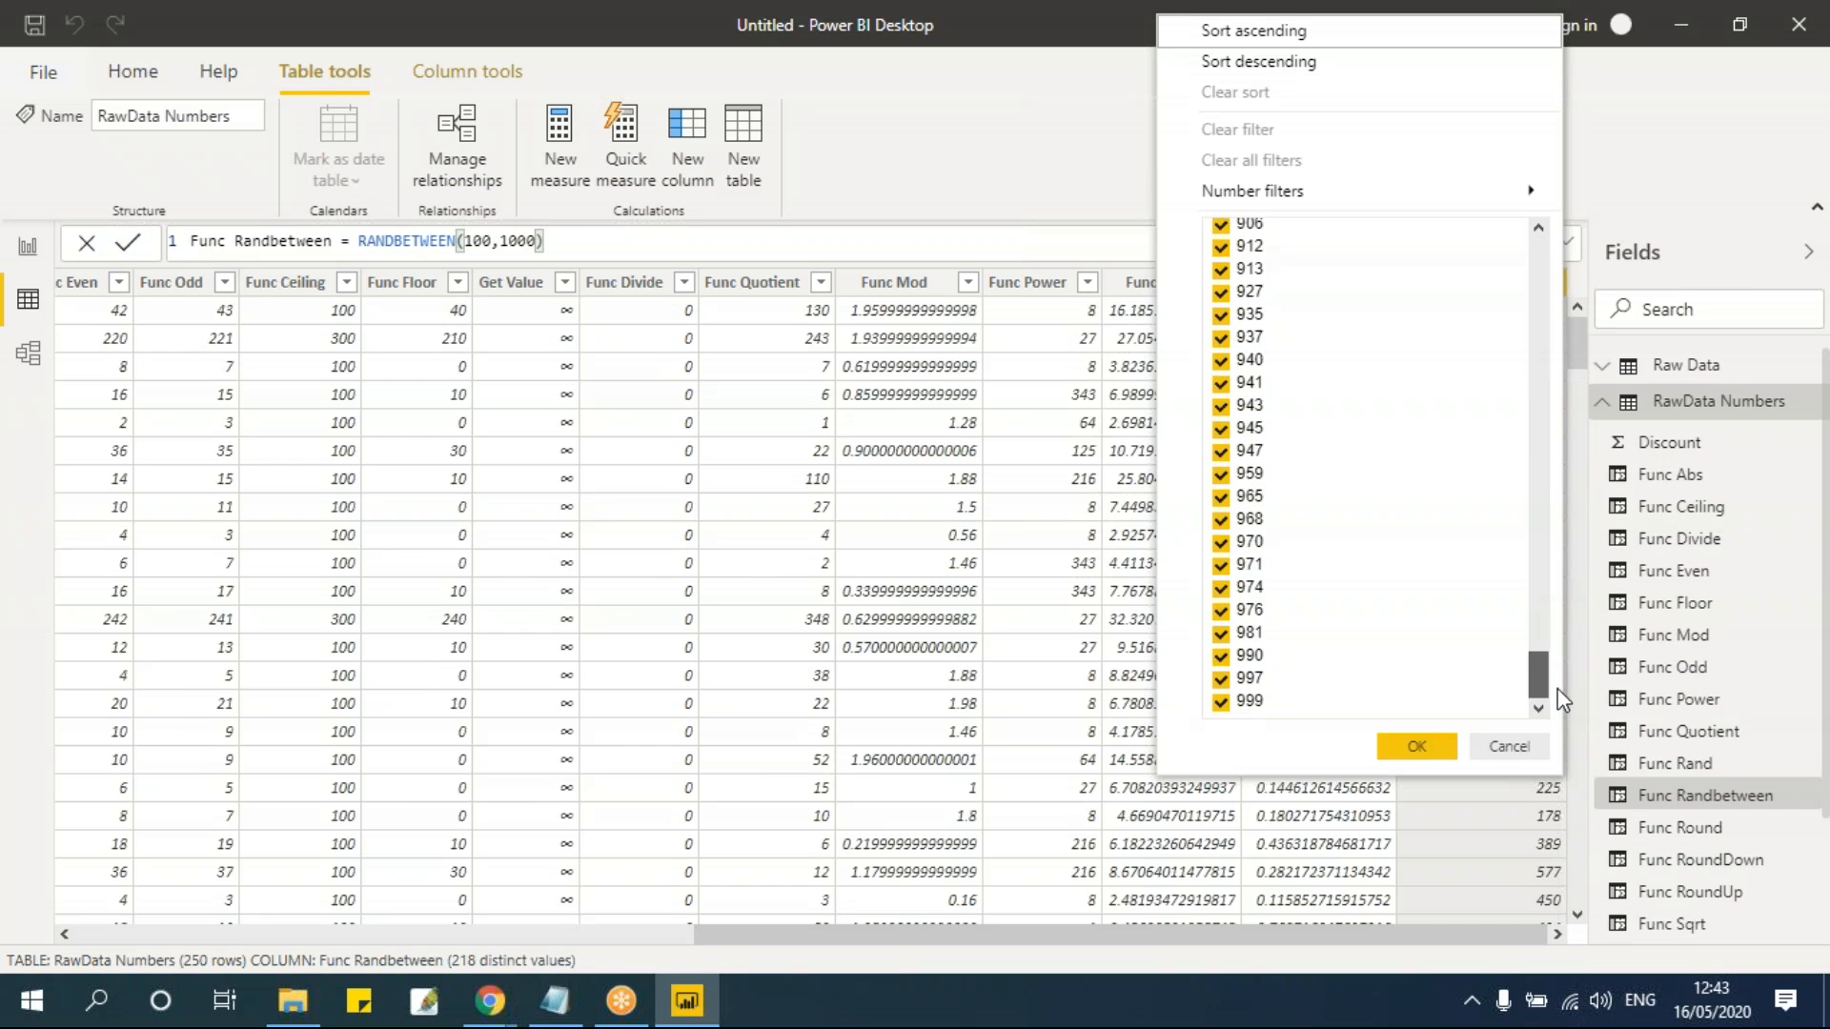
pyautogui.click(1509, 745)
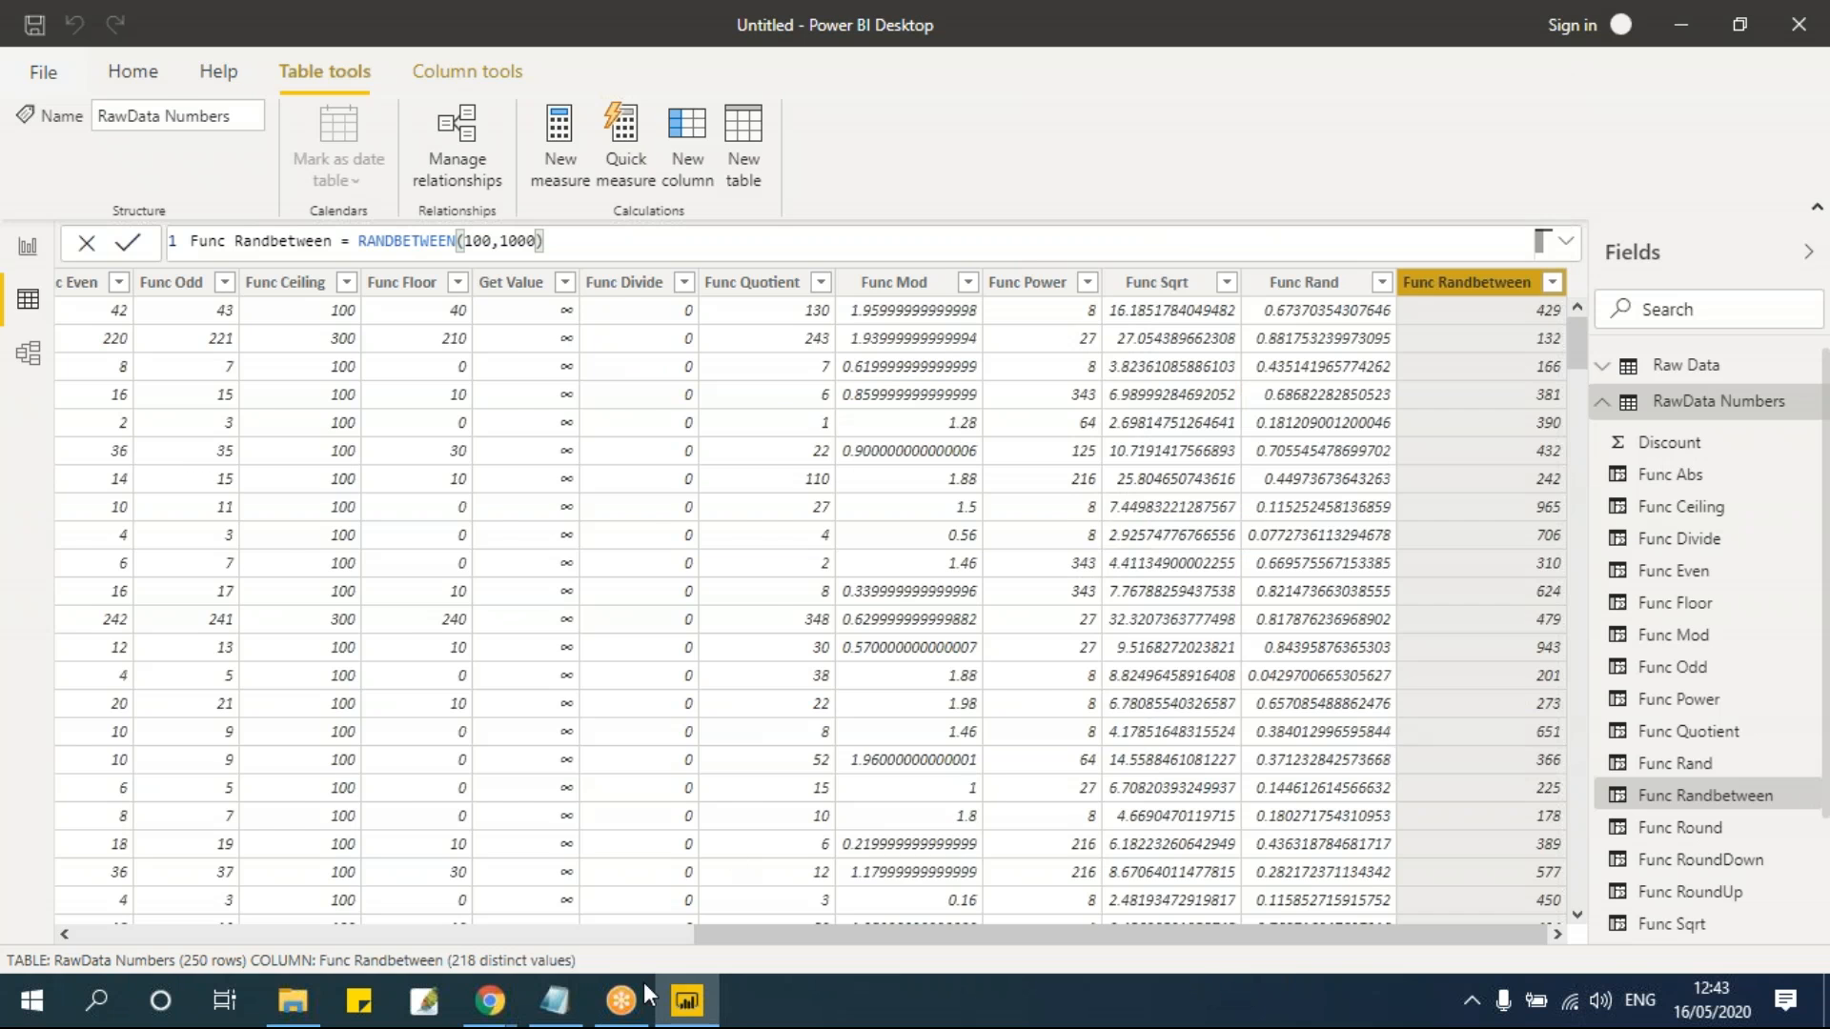
# Step: Check the number function formulas in the DAX Functions notes in Notepad, and return to the RawData Numbers table in Power BI Desktop
pyautogui.click(554, 1000)
pyautogui.click(597, 732)
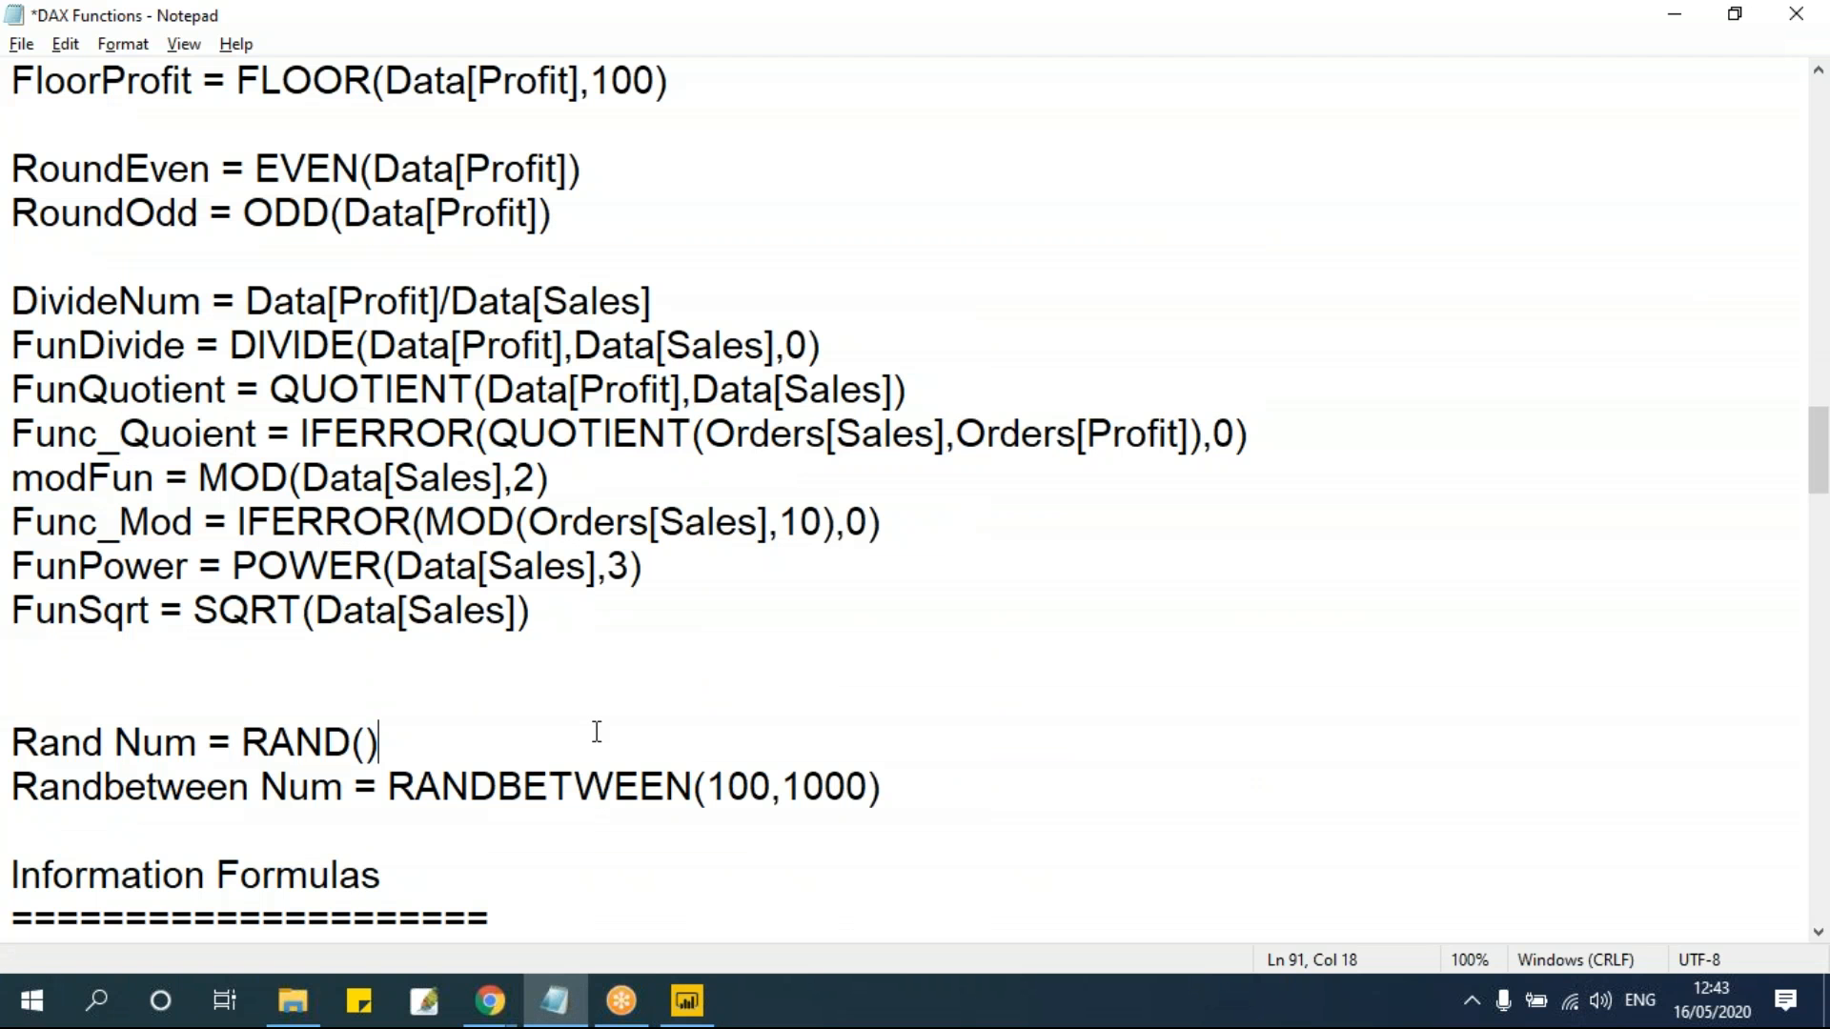
pyautogui.hotkey('alt', 'Tab')
pyautogui.click(752, 595)
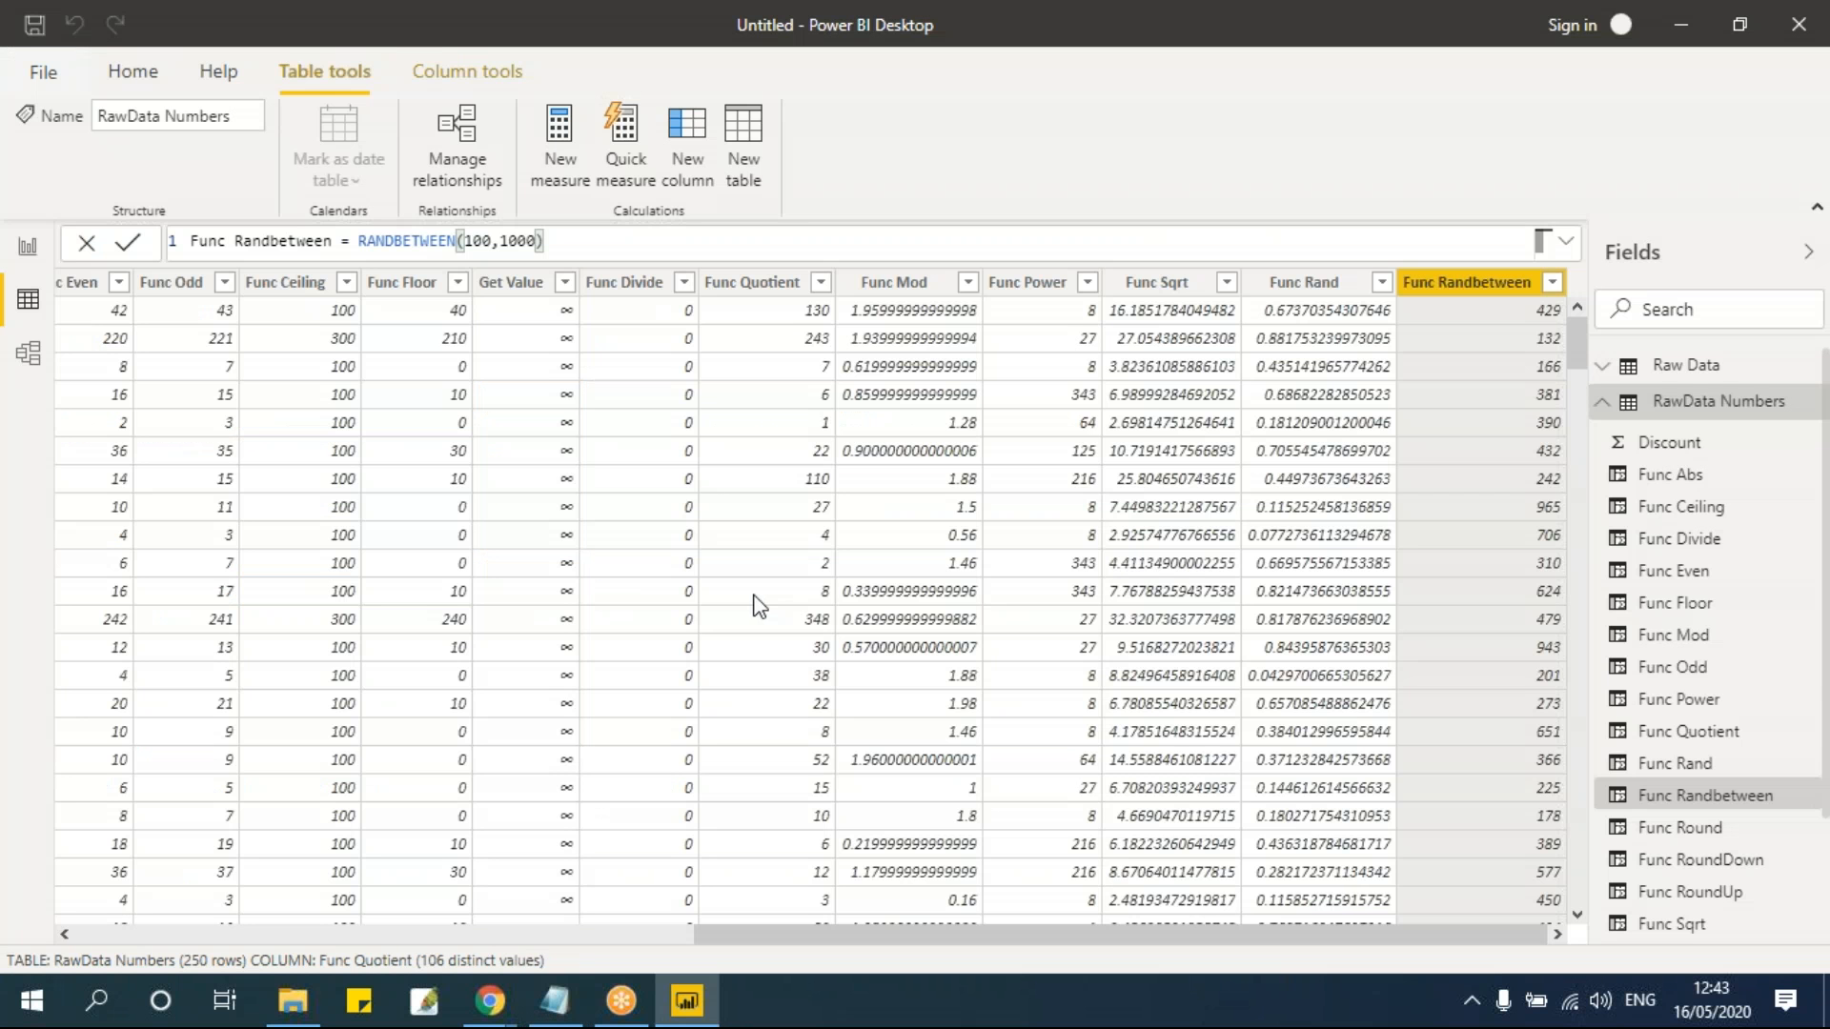